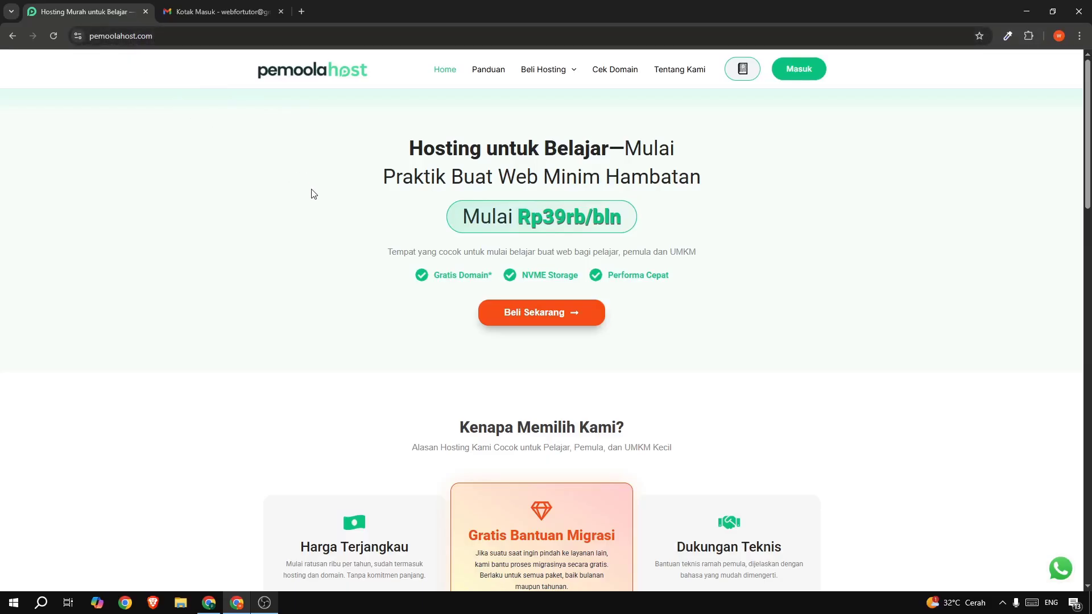
# - Read the homepage's main heading and the Gratis Bantuan Migrasi feature card
pyautogui.moveTo(397, 159); pyautogui.dragTo(560, 146)
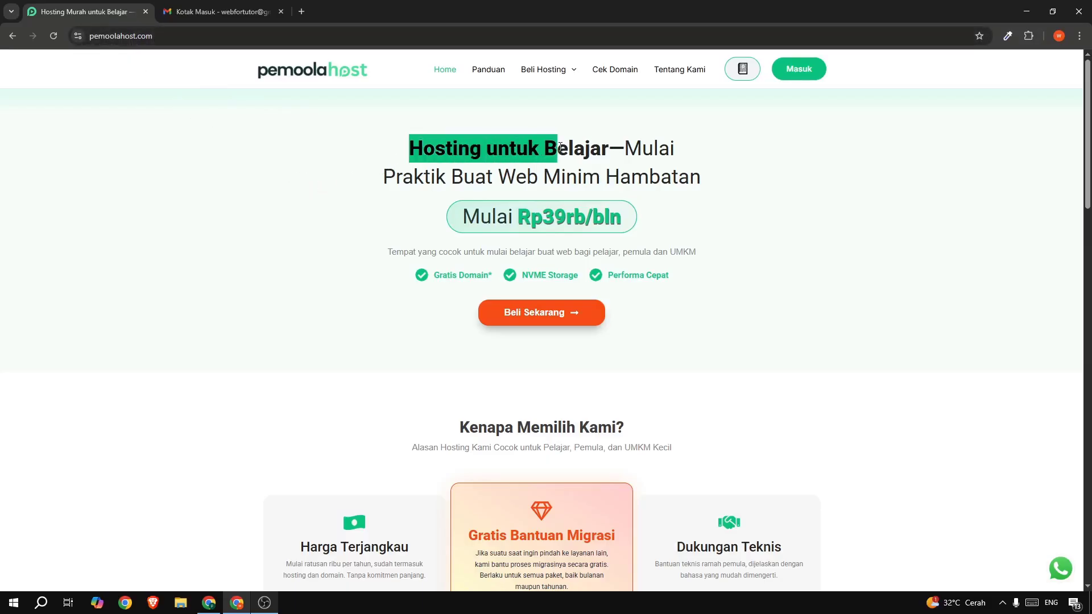
pyautogui.click(561, 147)
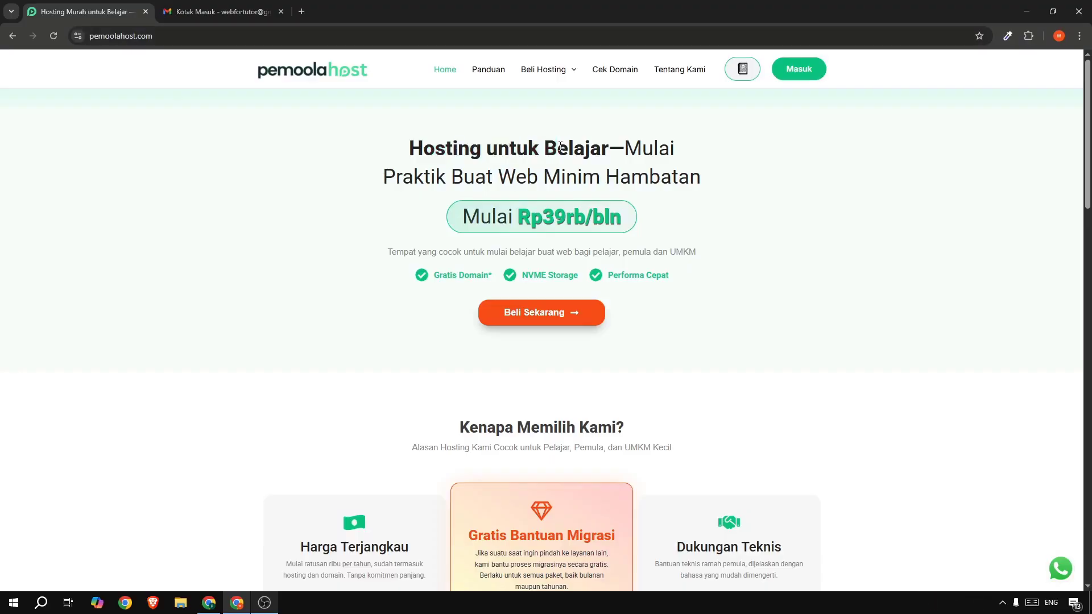
pyautogui.moveTo(629, 146); pyautogui.dragTo(717, 173)
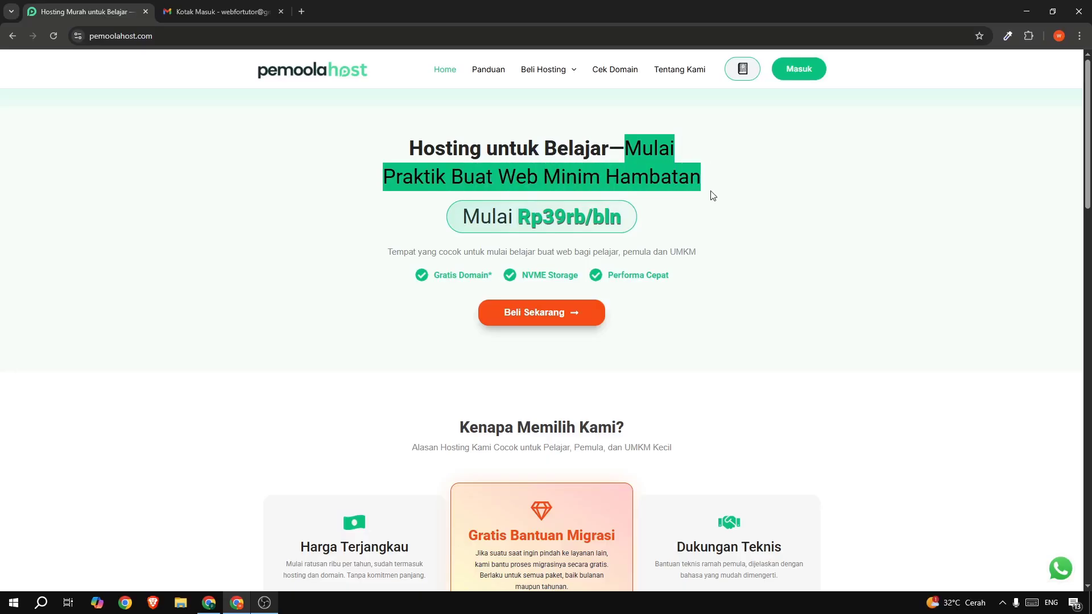
pyautogui.click(710, 195)
pyautogui.scroll(-4, 711, 196)
pyautogui.scroll(-2, 710, 196)
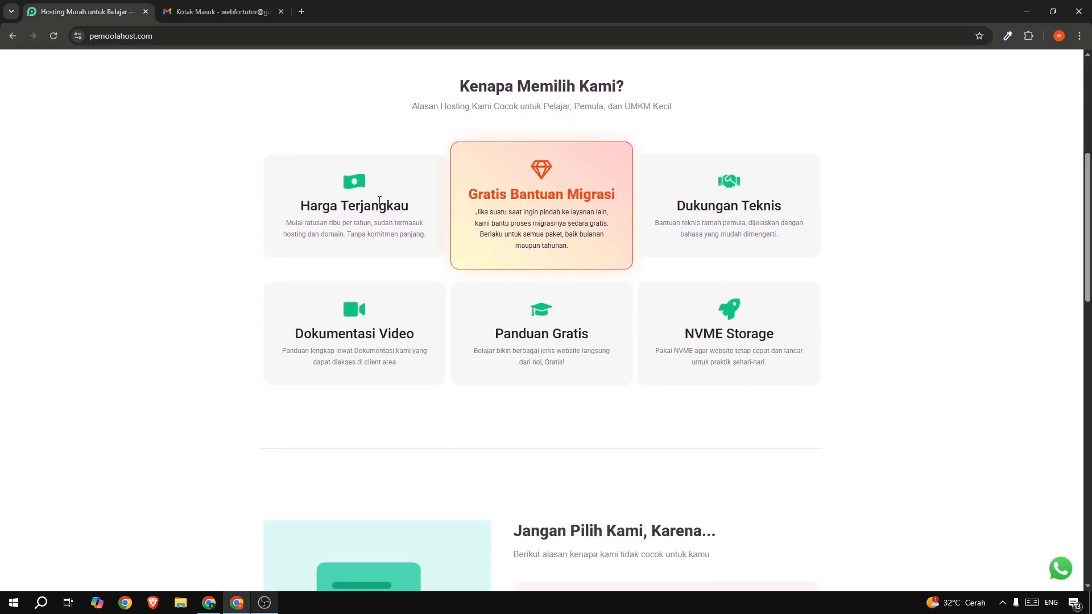
pyautogui.moveTo(468, 196); pyautogui.dragTo(626, 193)
pyautogui.click(586, 196)
pyautogui.moveTo(492, 211); pyautogui.dragTo(576, 225)
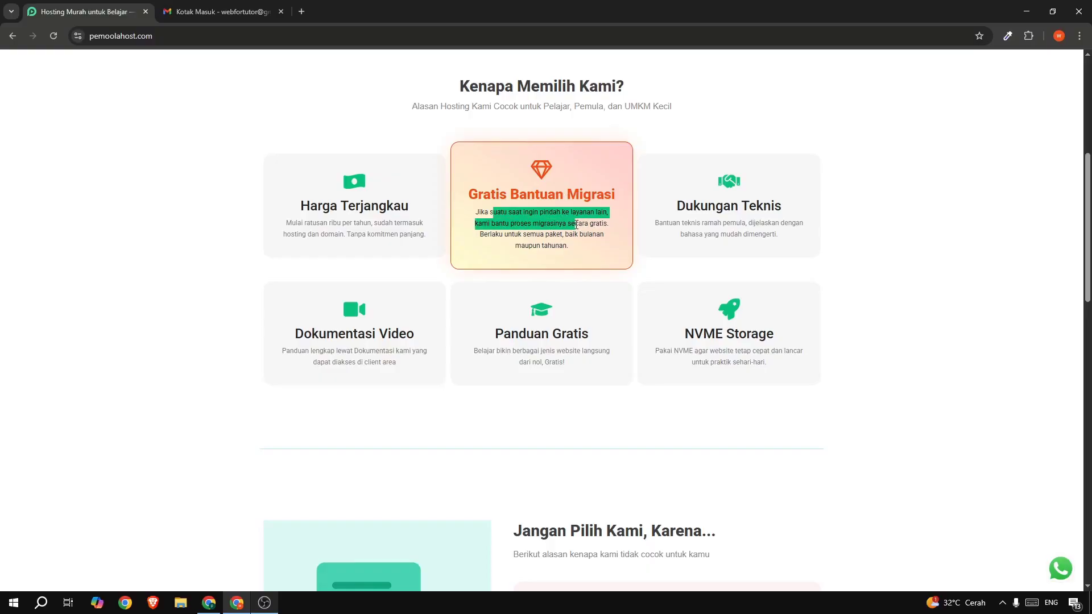
pyautogui.click(567, 225)
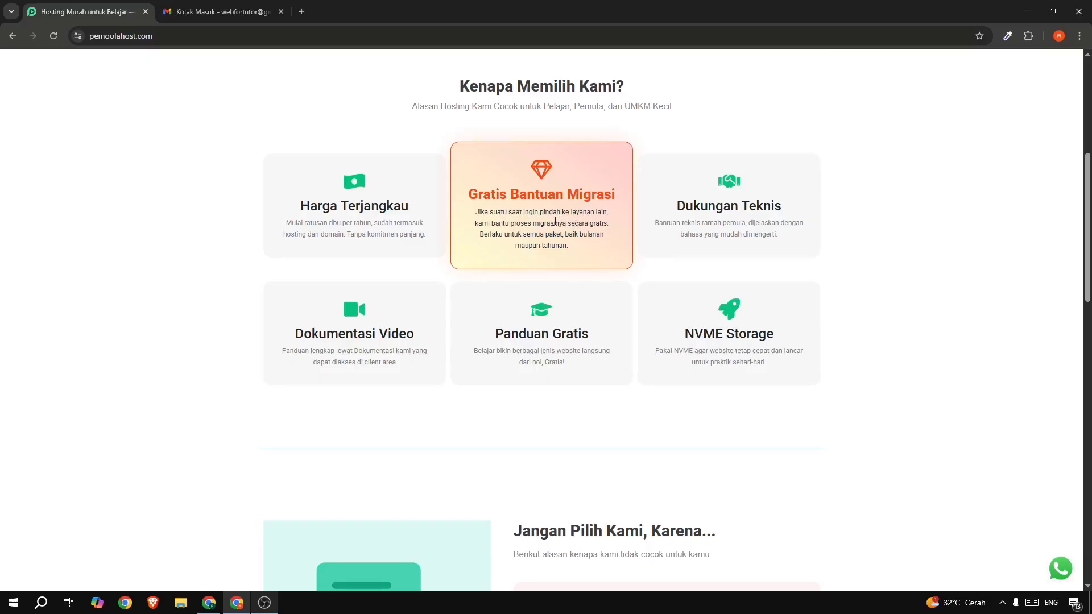
# - Review the Bukan untuk Skala Besar and Ada Batasan Wajar cards, then show Beli Hosting's Hosting Pemula option
pyautogui.scroll(-6, 555, 221)
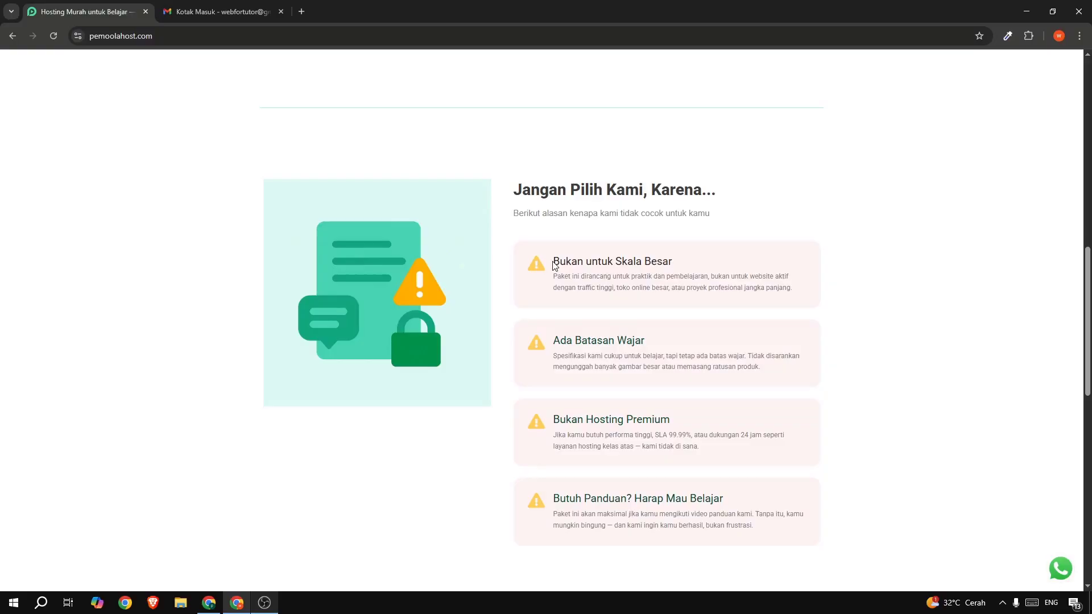
pyautogui.moveTo(555, 264); pyautogui.dragTo(623, 259)
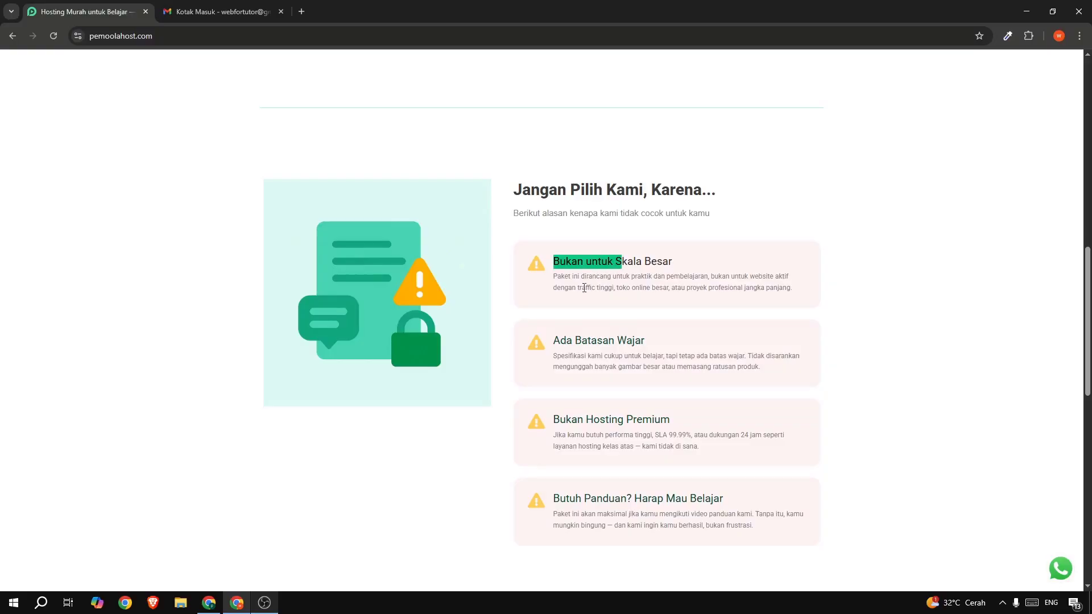
pyautogui.moveTo(573, 288); pyautogui.dragTo(662, 288)
pyautogui.click(636, 262)
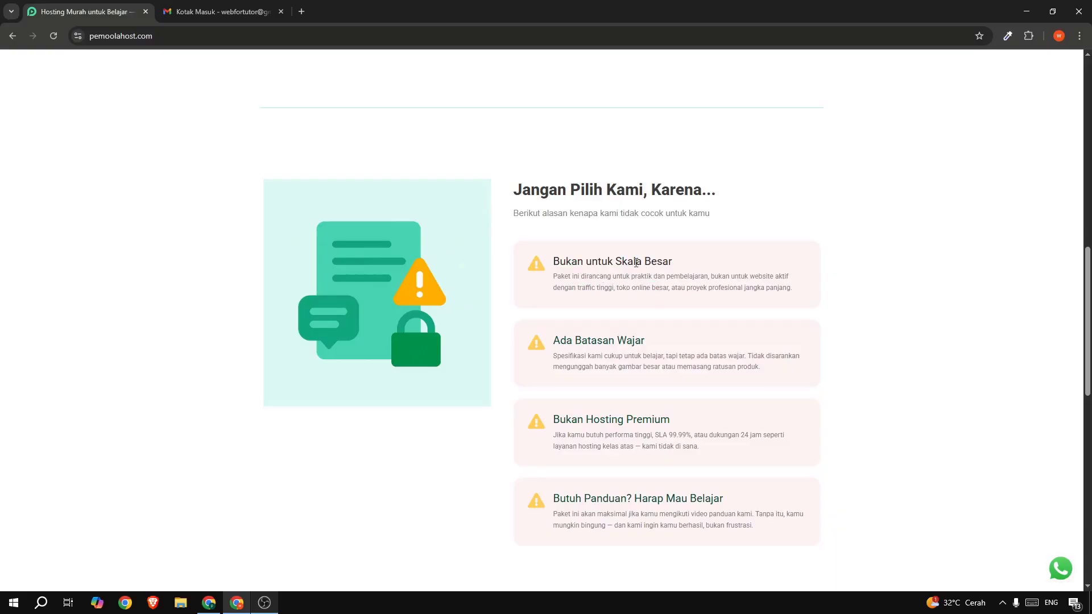
pyautogui.scroll(-2, 635, 262)
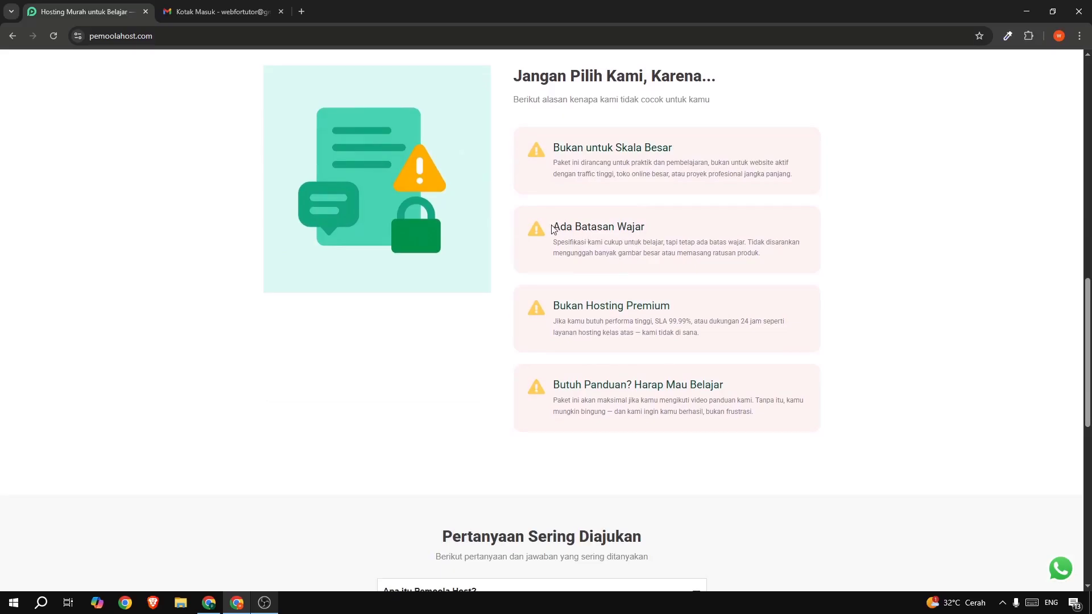
pyautogui.moveTo(552, 228); pyautogui.dragTo(626, 226)
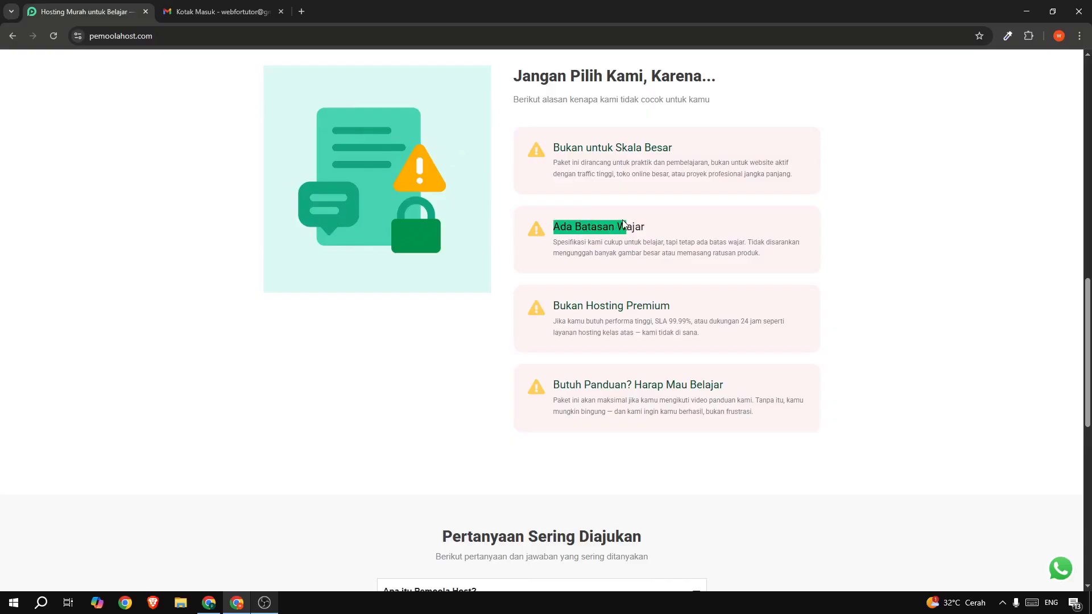
pyautogui.scroll(14, 623, 223)
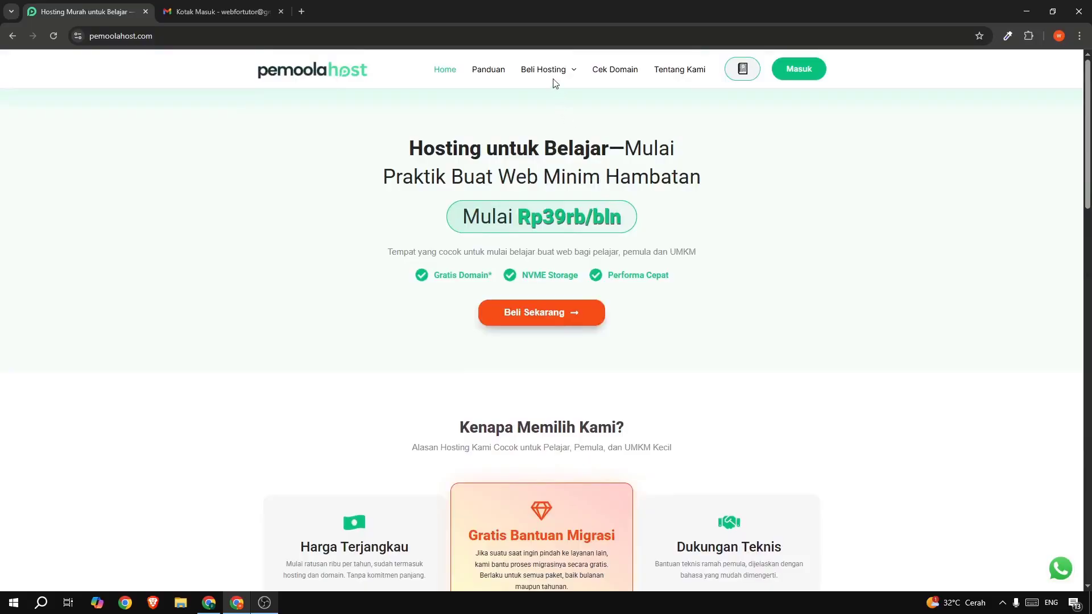
pyautogui.moveTo(551, 77)
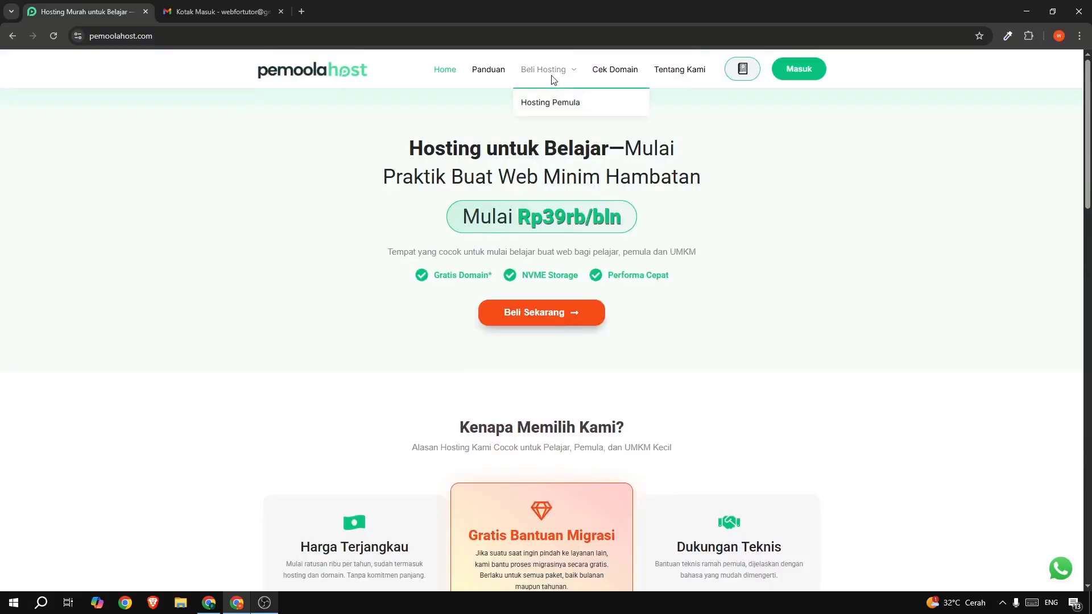
# - Open the Hosting Pemula page and inspect its specs, like 5 Website, and their info tips
pyautogui.click(556, 104)
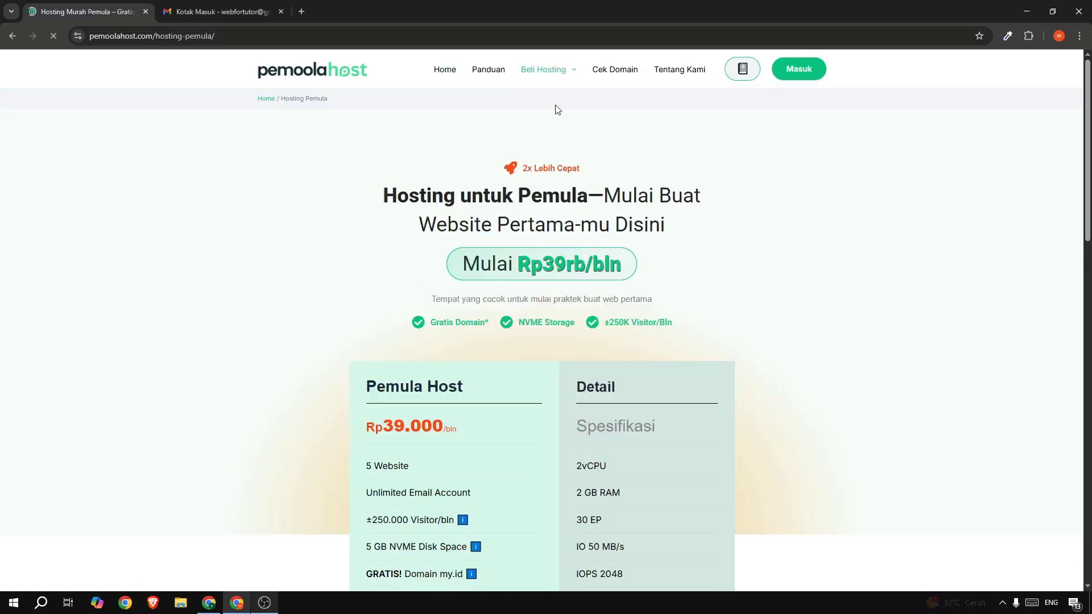
pyautogui.scroll(-3, 398, 227)
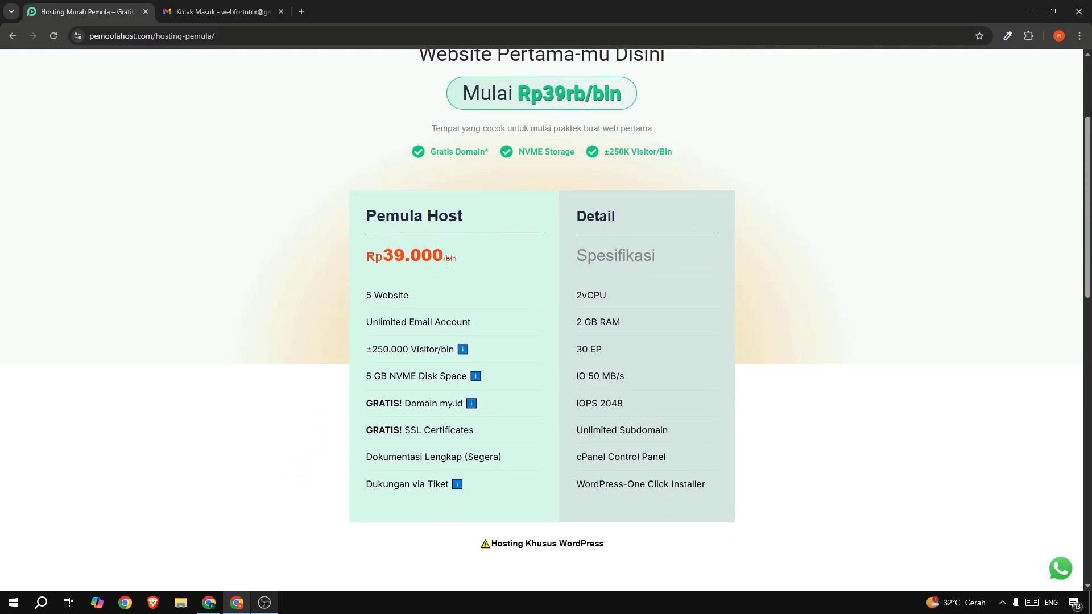
pyautogui.moveTo(369, 291); pyautogui.dragTo(381, 294)
pyautogui.click(393, 324)
pyautogui.moveTo(464, 350)
pyautogui.moveTo(374, 378)
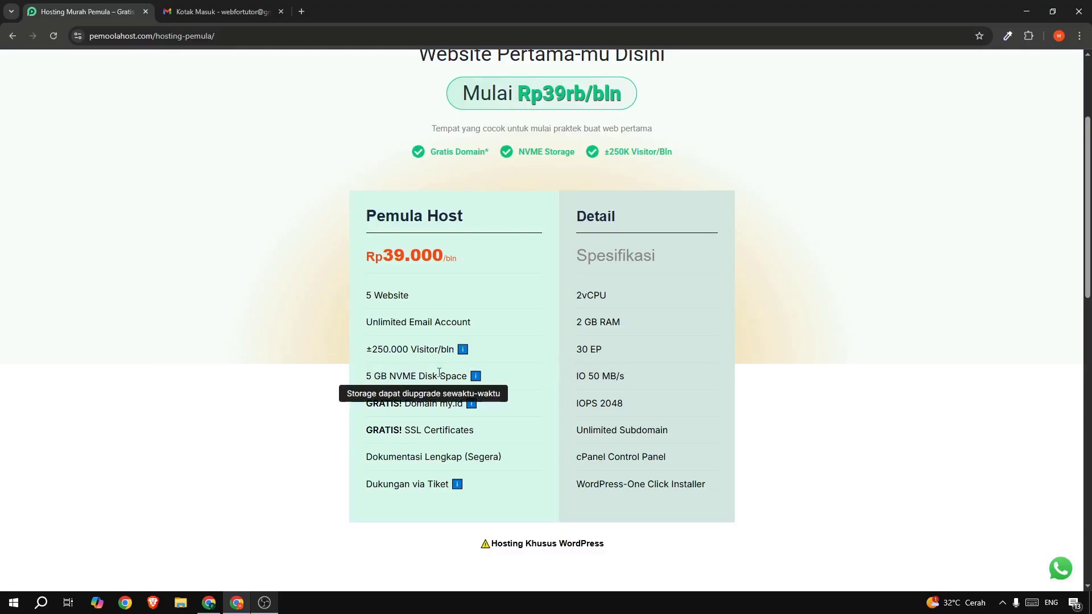
pyautogui.moveTo(417, 402)
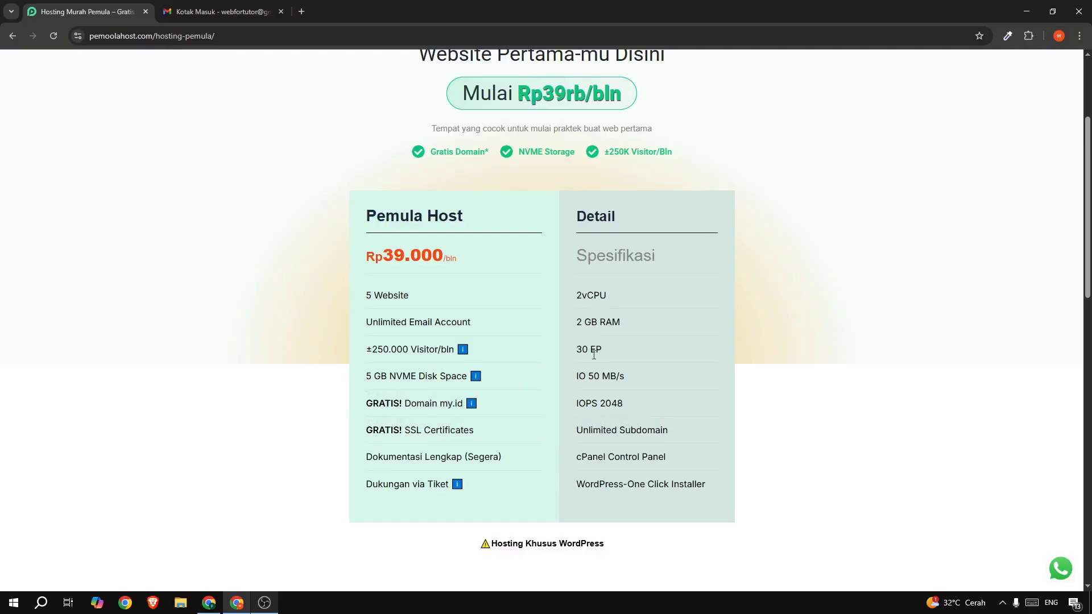
# - Review the Best Practice table of 14 suitable site types and the disclaimer
pyautogui.scroll(-5, 556, 278)
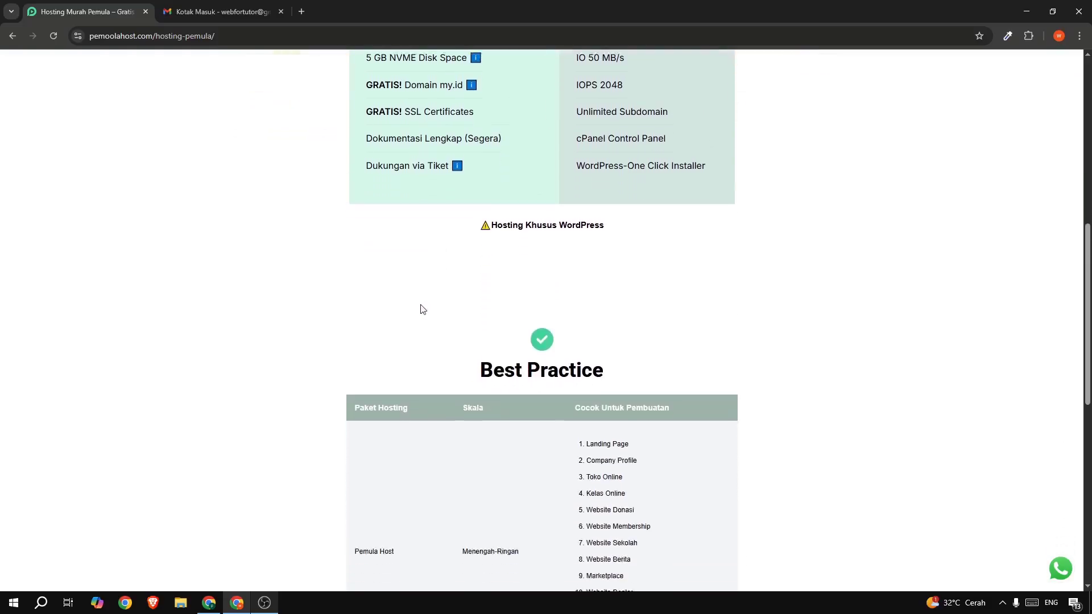
pyautogui.scroll(-2, 423, 310)
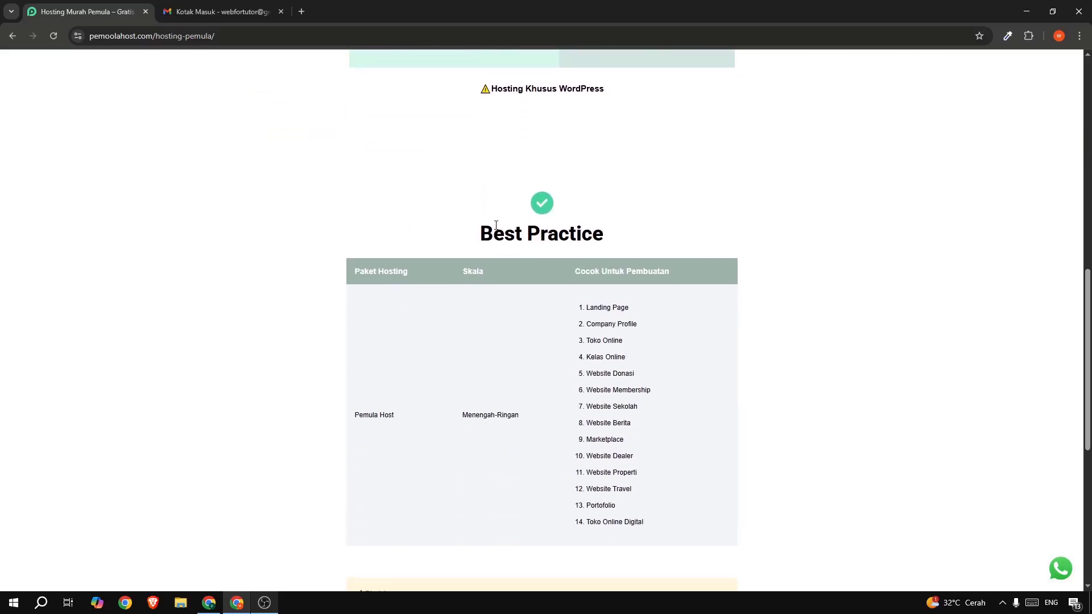
pyautogui.moveTo(496, 225); pyautogui.dragTo(571, 228)
pyautogui.click(571, 228)
pyautogui.scroll(-1, 580, 231)
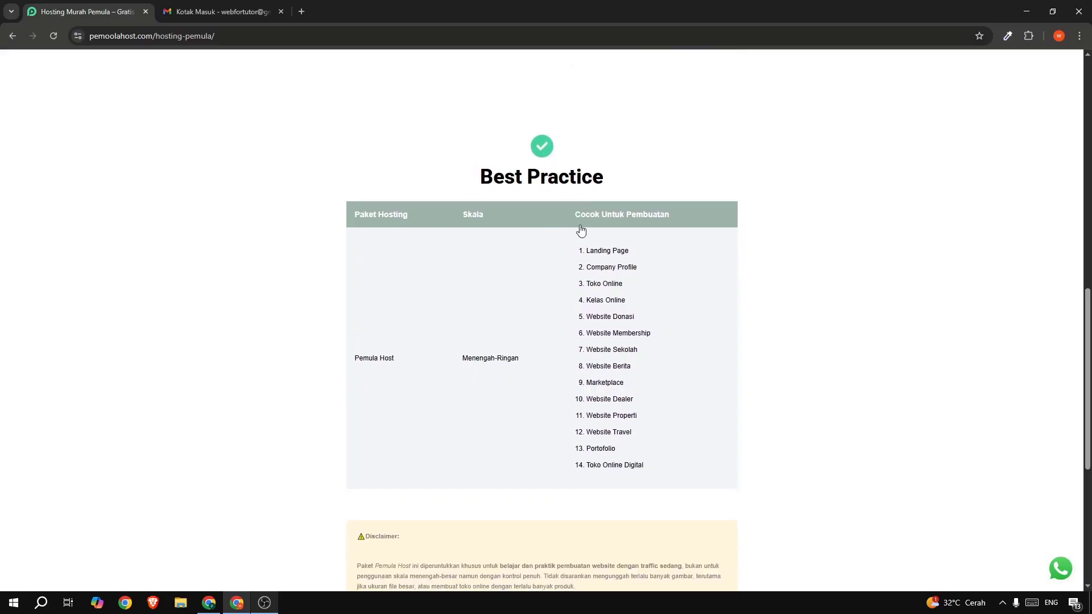
pyautogui.moveTo(590, 250); pyautogui.dragTo(657, 449)
pyautogui.click(563, 349)
pyautogui.scroll(-2, 498, 349)
pyautogui.scroll(-3, 499, 350)
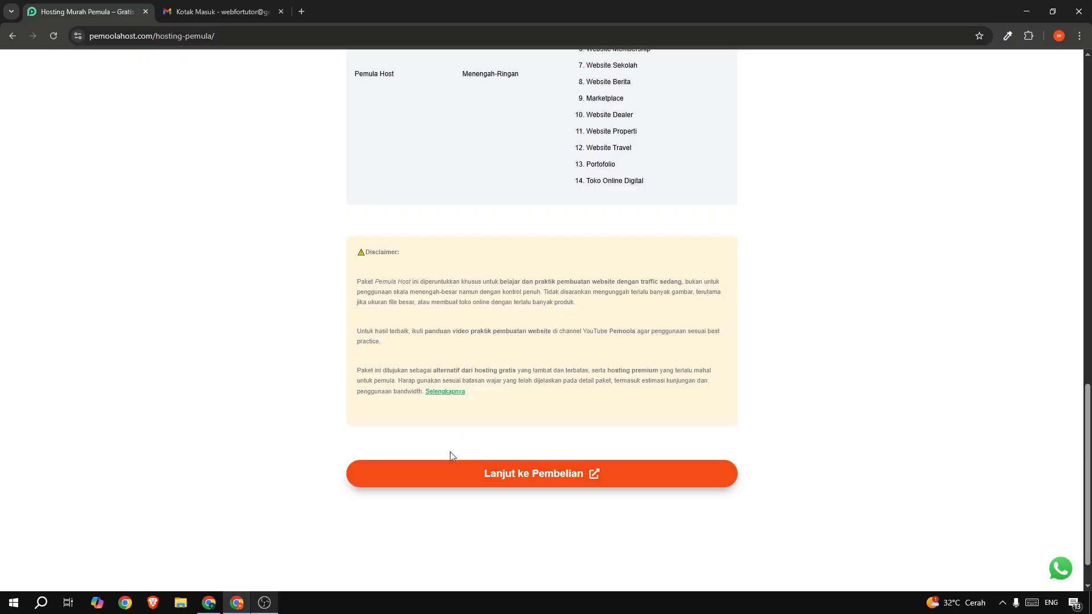
# - Fill Nama Kamu and Alamat Email on the Hosting Pemula form and submit for the purchase link
pyautogui.click(555, 477)
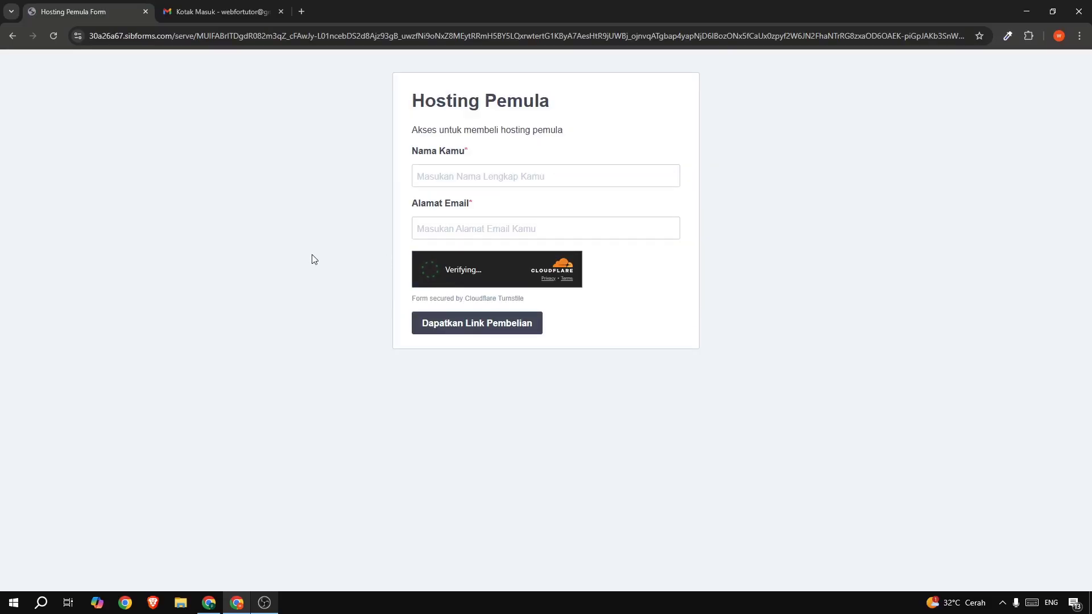
pyautogui.click(421, 176)
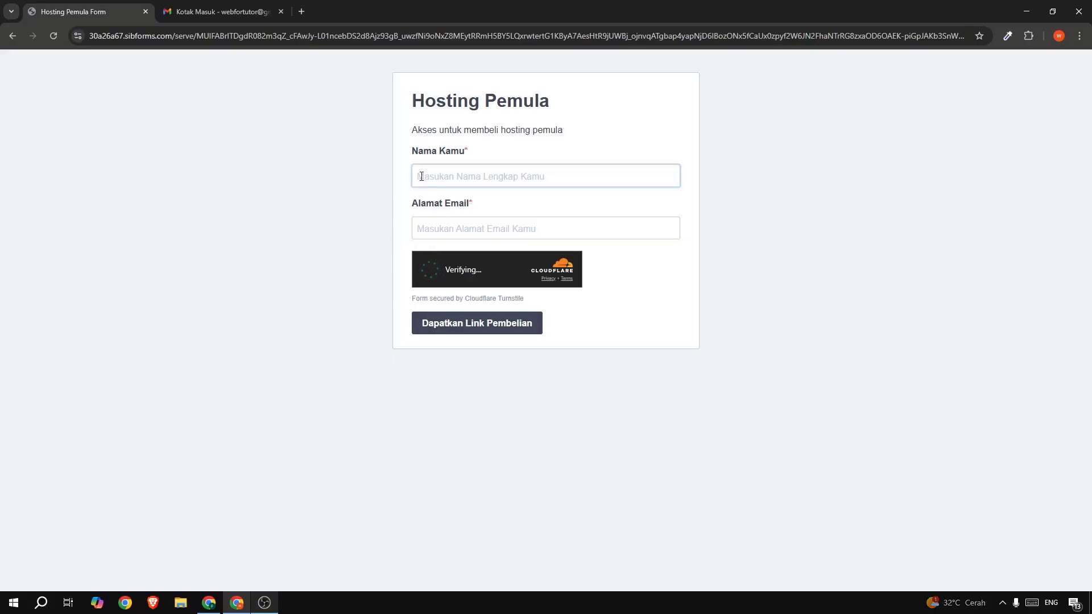
pyautogui.write('pemoola')
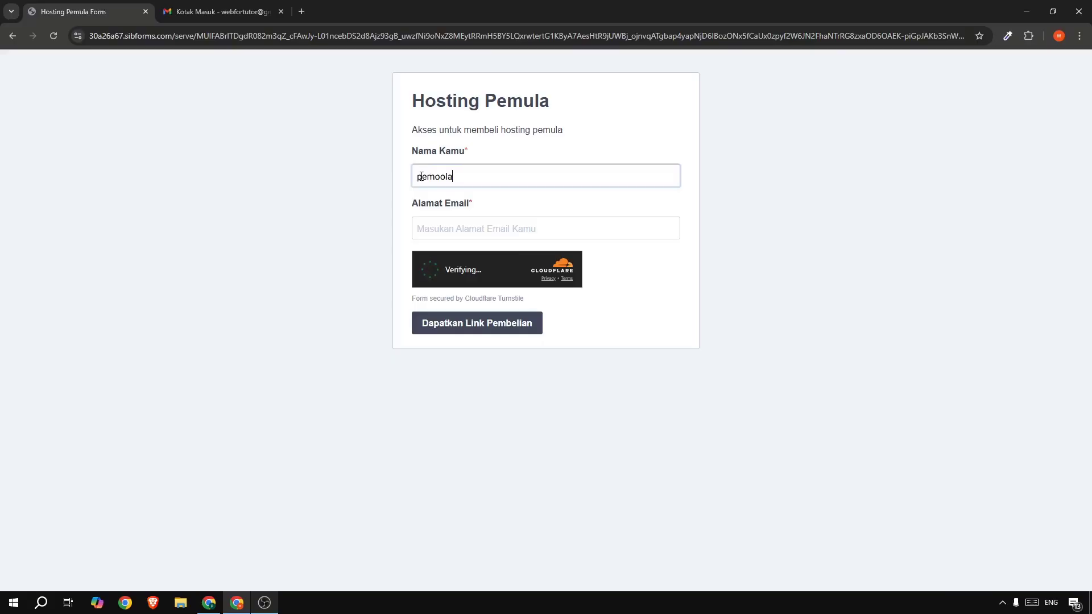
pyautogui.write(' tutorial')
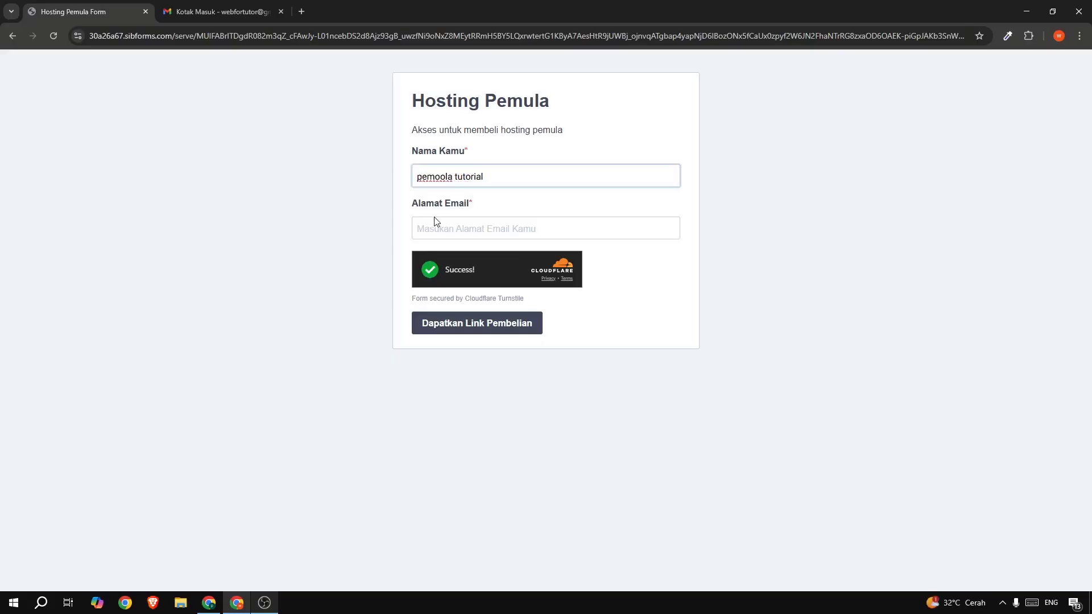
pyautogui.click(445, 228)
pyautogui.hotkey('ctrl', 'v')
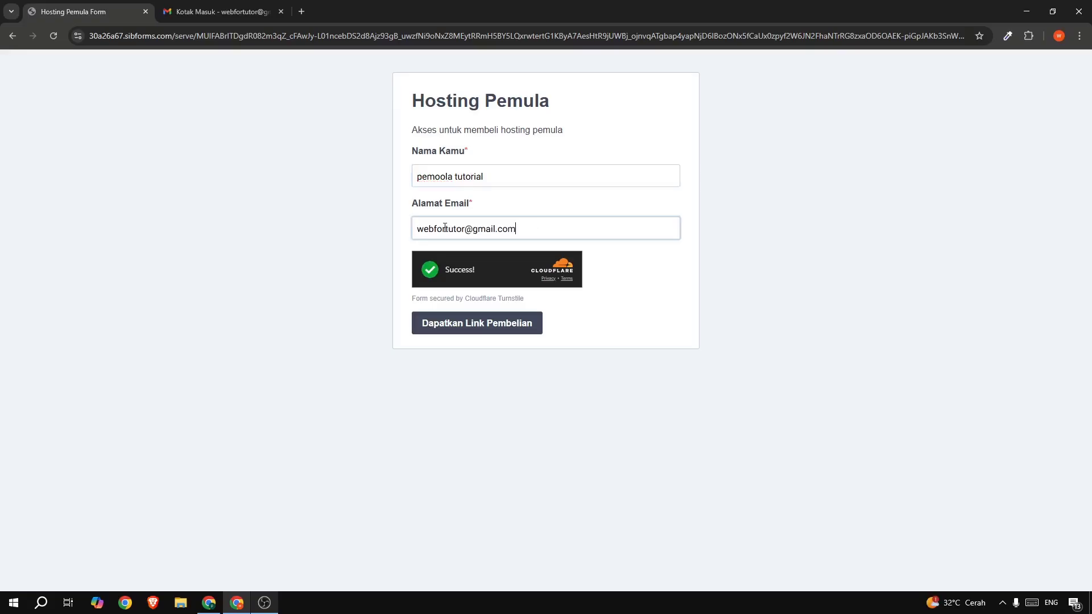
pyautogui.click(457, 335)
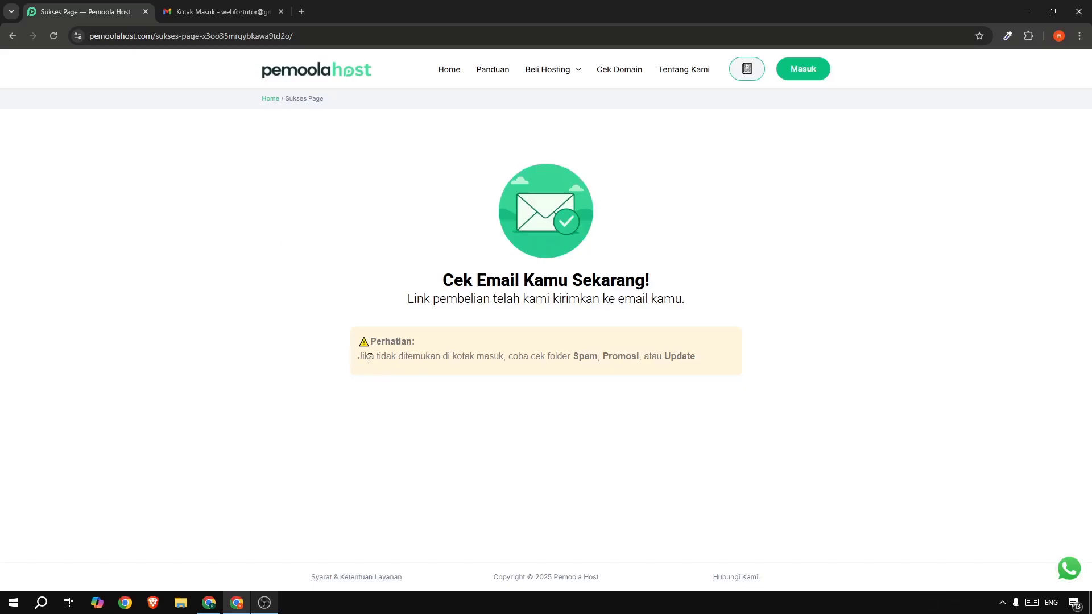
pyautogui.moveTo(370, 357); pyautogui.dragTo(741, 368)
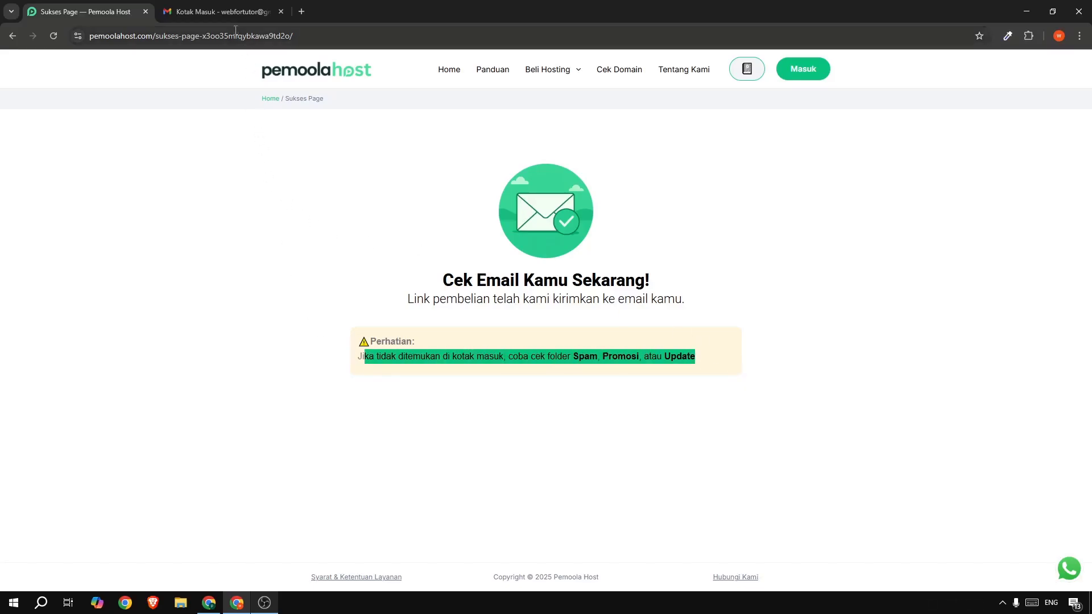
# - Open the 'Link Pembelian Hosting Pemula' email in Gmail Promotions and follow its Lanjutkan Pembelian link
pyautogui.click(224, 11)
pyautogui.click(341, 136)
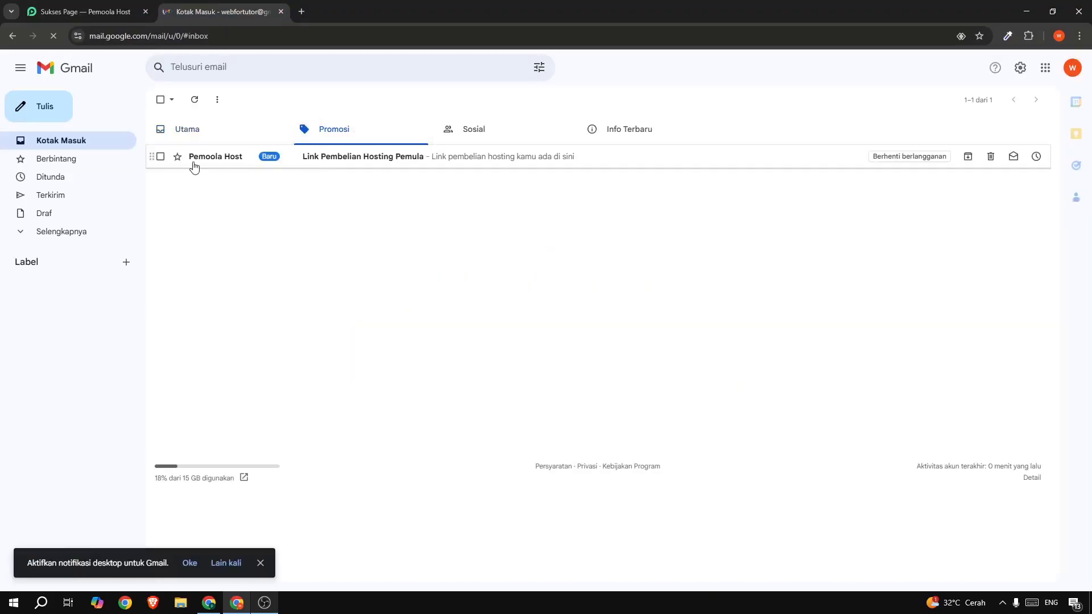
pyautogui.click(352, 162)
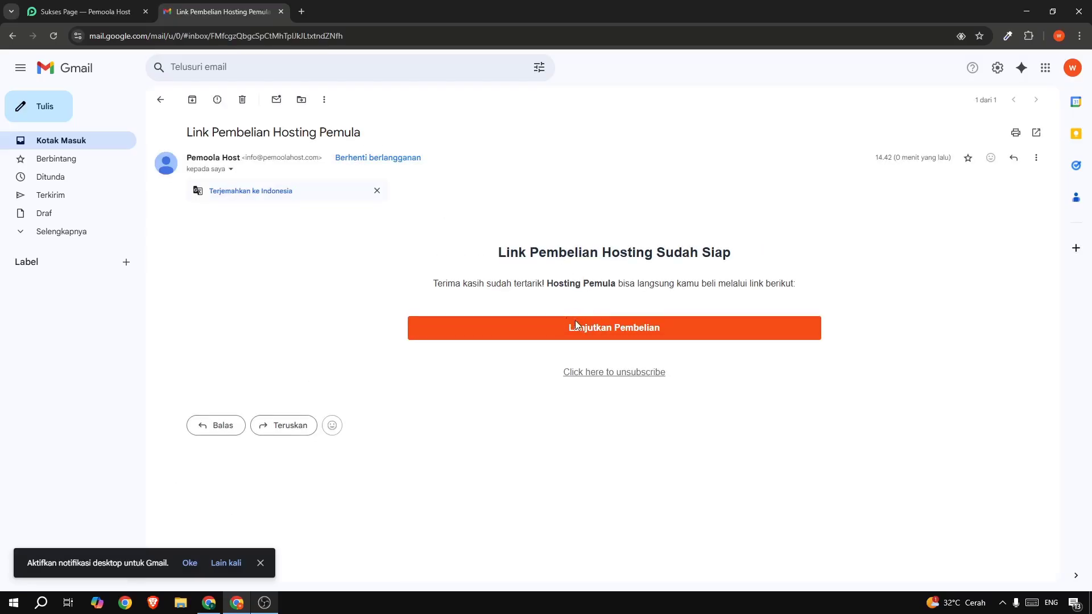
pyautogui.click(612, 329)
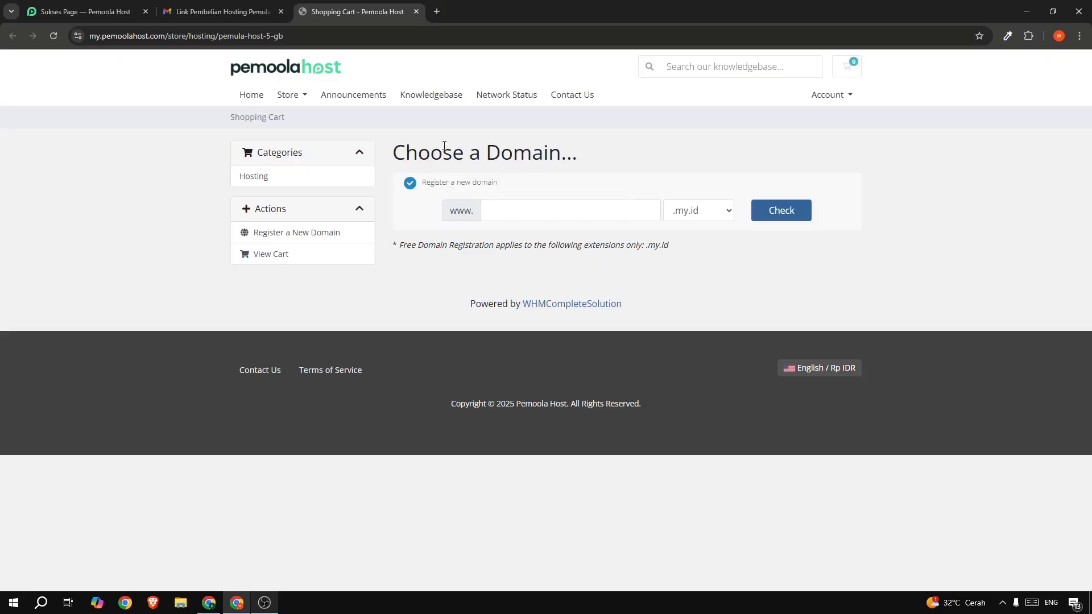
# - Check pemoolaweb with the .my.id extension, add the available domain for Rp17,500, and continue
pyautogui.write('pemoolweb')
pyautogui.click(522, 211)
pyautogui.write('a')
pyautogui.press('BackSpace')
pyautogui.write('a')
pyautogui.click(704, 213)
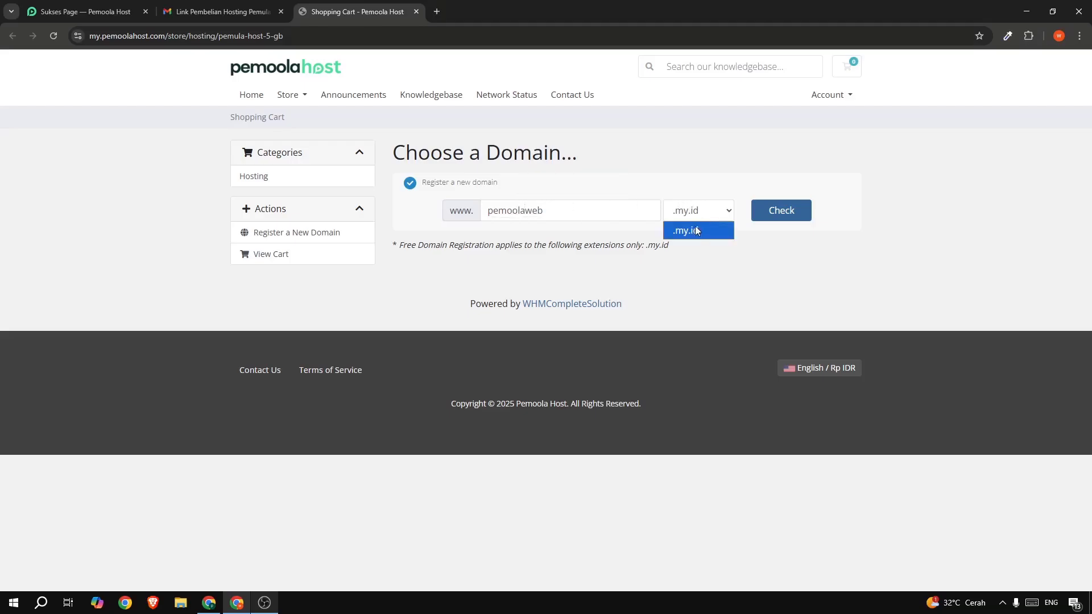
pyautogui.click(692, 233)
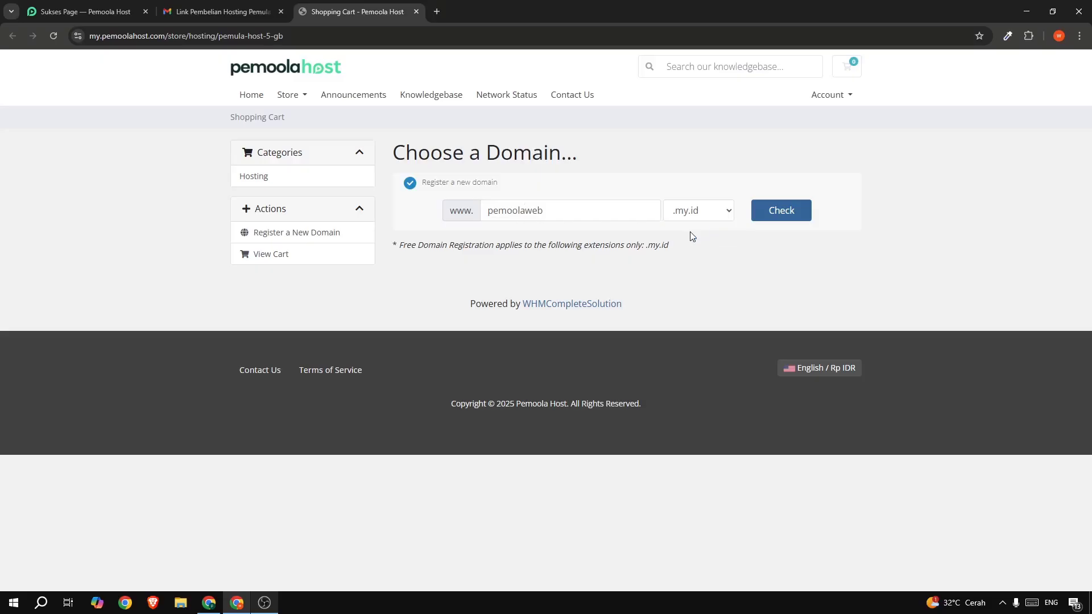
pyautogui.click(780, 219)
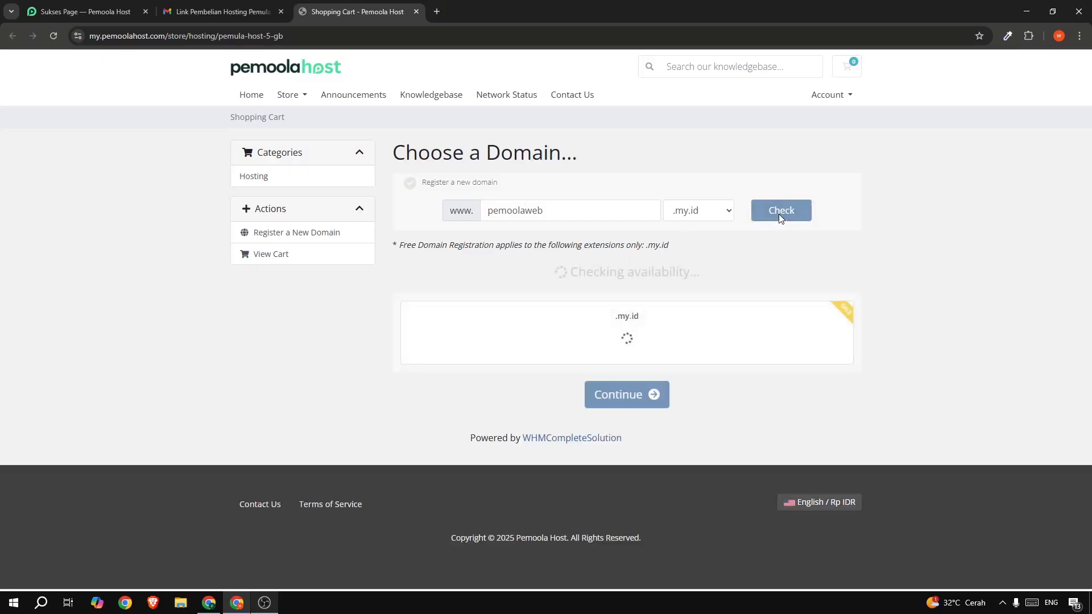
pyautogui.moveTo(527, 272); pyautogui.dragTo(768, 268)
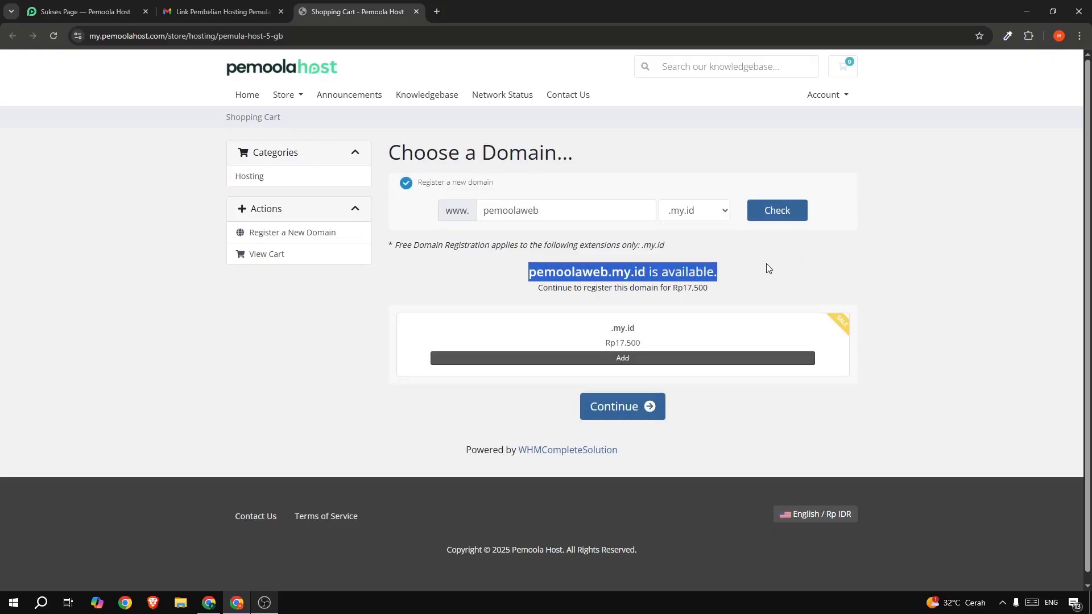
pyautogui.click(605, 359)
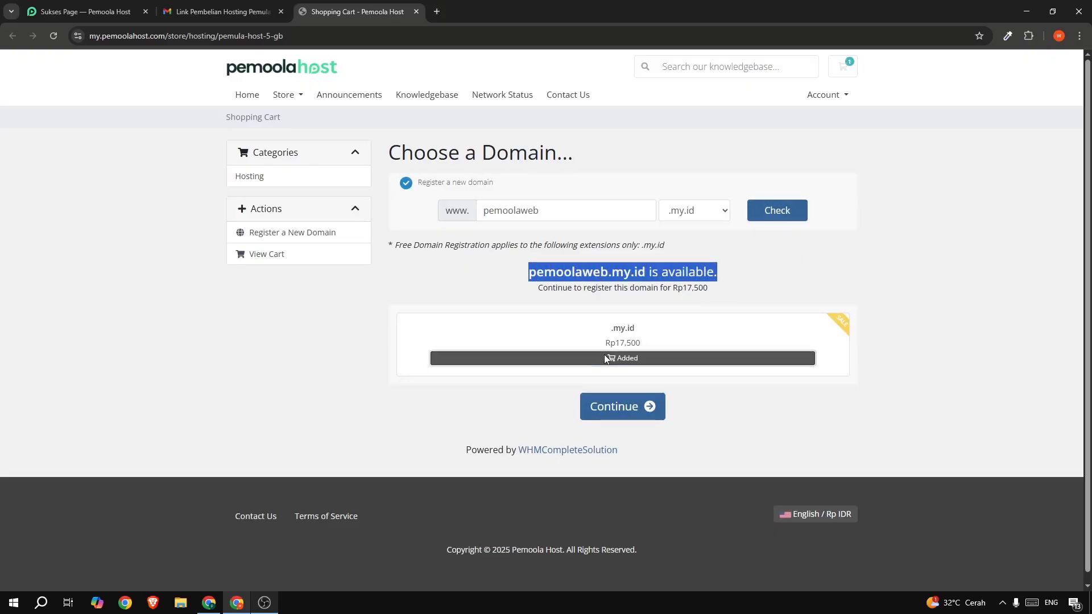
pyautogui.click(604, 410)
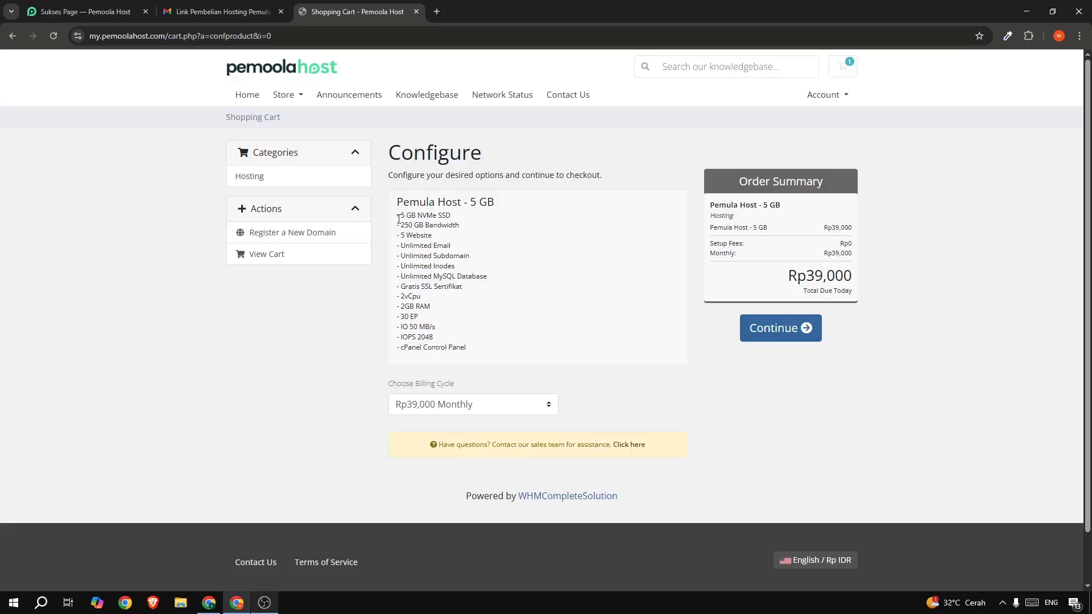
# - Choose the Rp468,000 Annually (Free Domain) billing cycle for Pemula Host - 5 GB and continue
pyautogui.moveTo(398, 219); pyautogui.dragTo(476, 217)
pyautogui.click(477, 222)
pyautogui.moveTo(401, 235); pyautogui.dragTo(437, 238)
pyautogui.moveTo(422, 384); pyautogui.dragTo(442, 384)
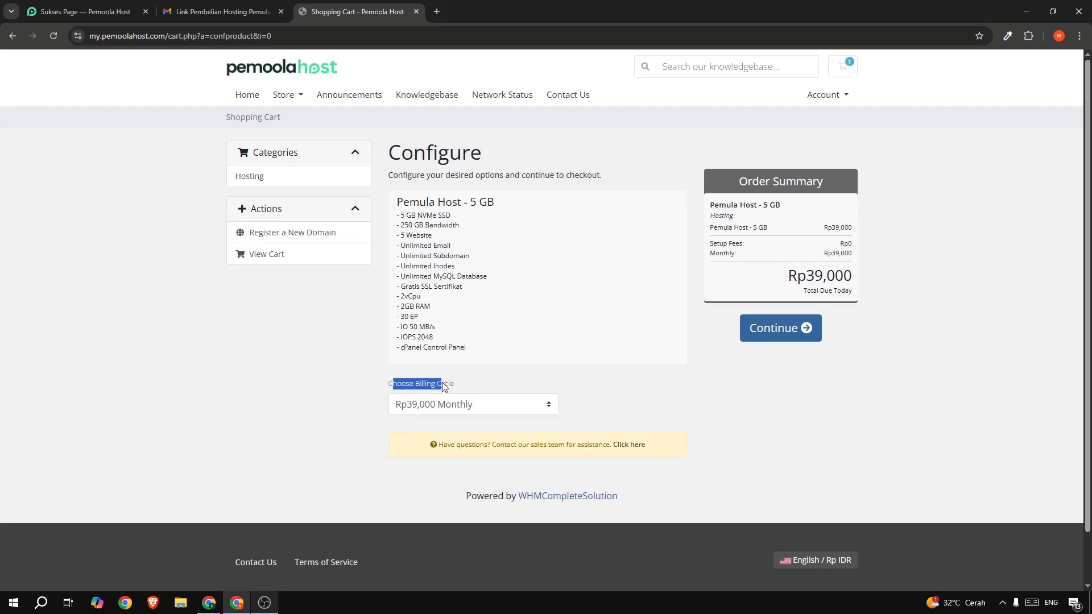
pyautogui.click(351, 404)
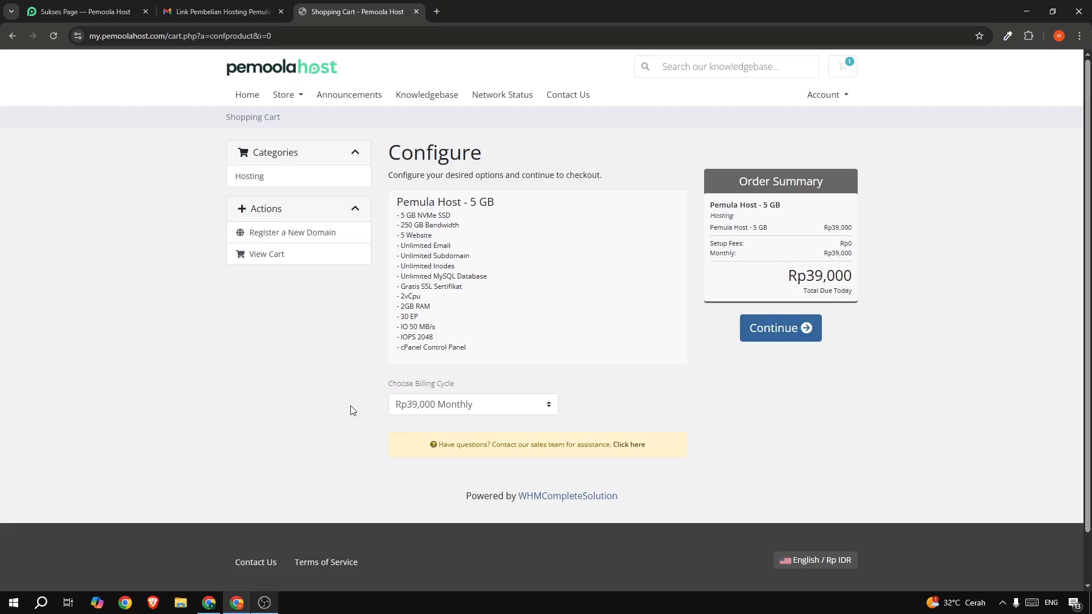
pyautogui.click(433, 407)
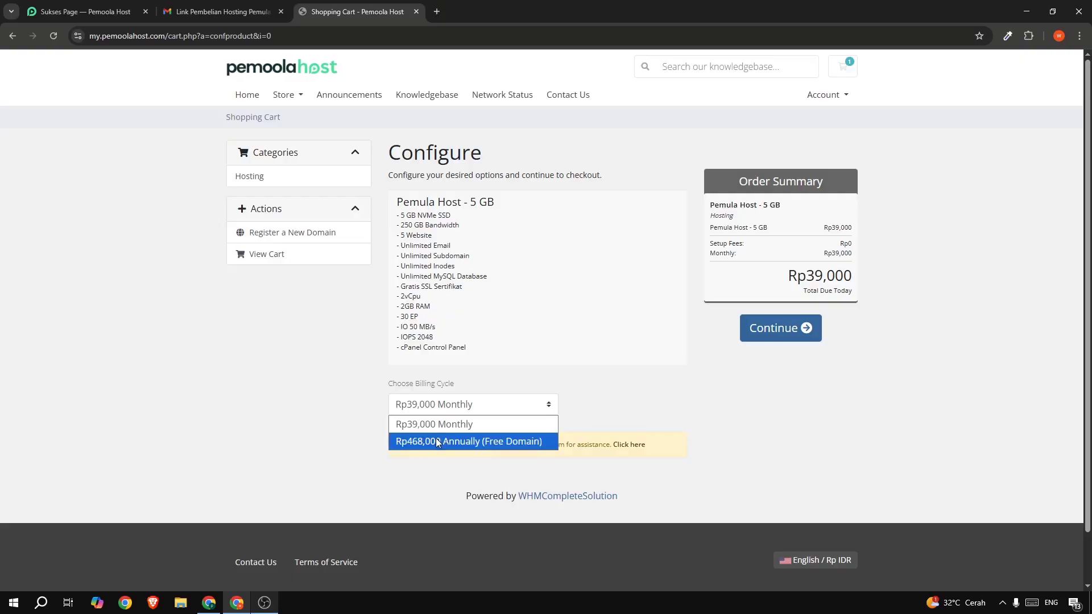
pyautogui.click(510, 442)
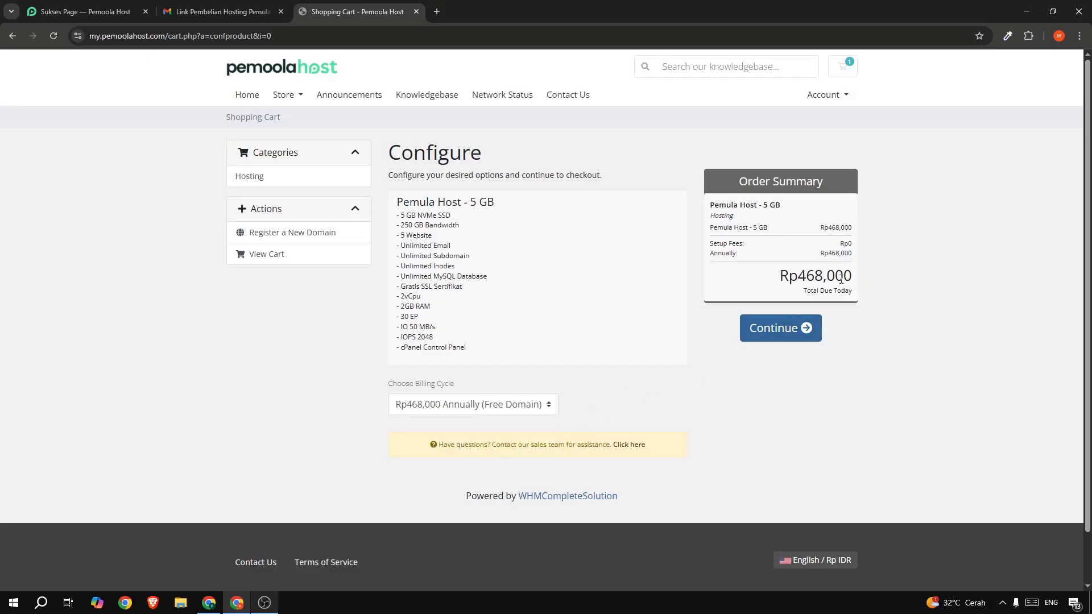
pyautogui.moveTo(818, 275); pyautogui.dragTo(853, 276)
pyautogui.click(775, 327)
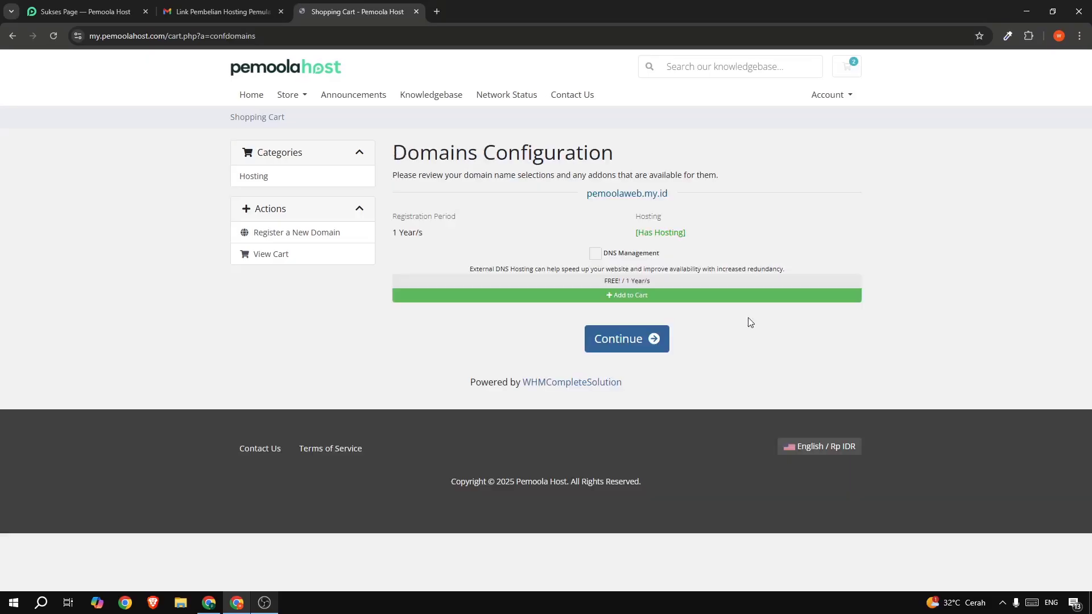
# - Add free DNS Management to pemoolaweb.my.id and continue to Review & Checkout
pyautogui.click(595, 256)
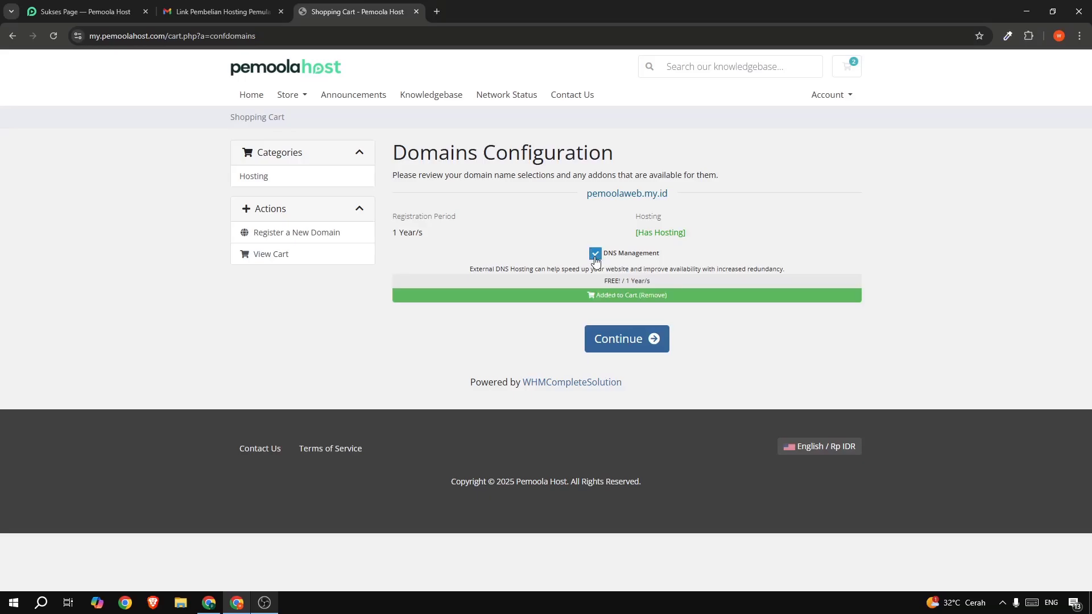
pyautogui.click(623, 341)
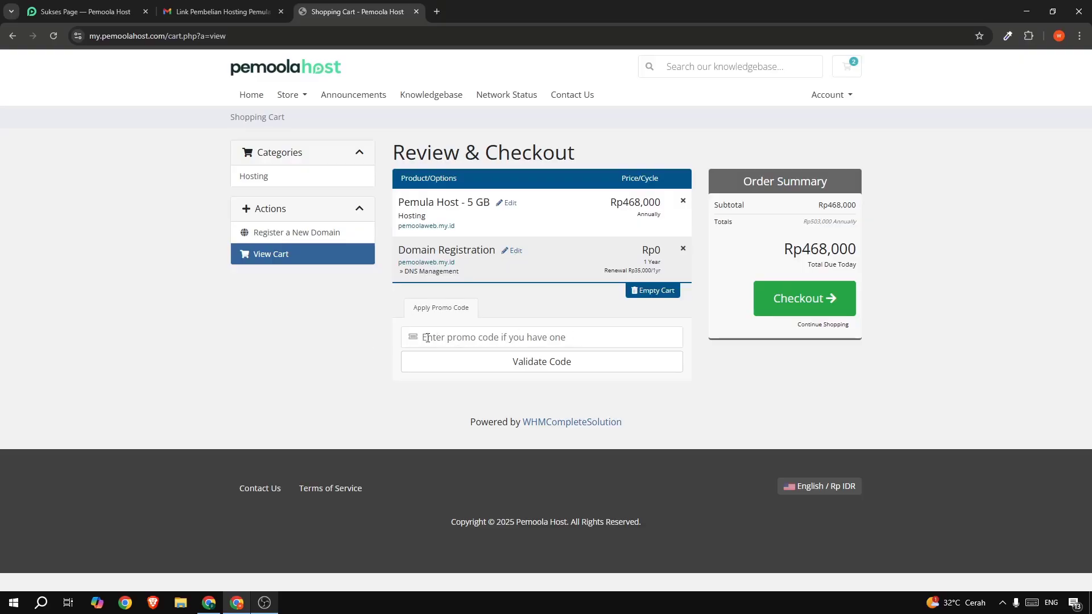
# - Validate the PEMOOLA promo code, remove it again, and proceed to Checkout at Rp468,000
pyautogui.click(449, 337)
pyautogui.write('pem')
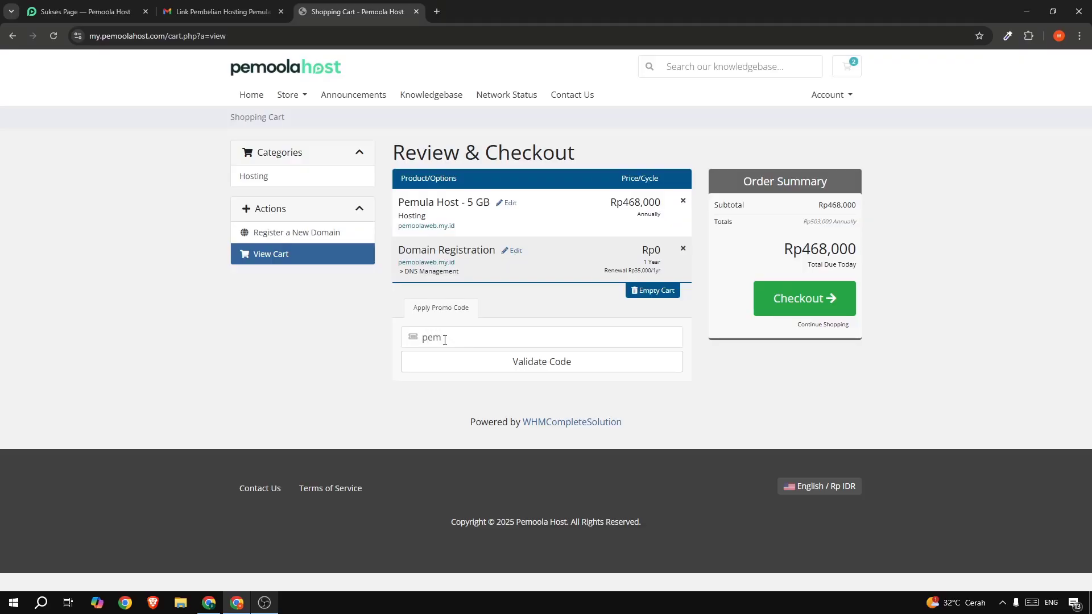
pyautogui.write('oola')
pyautogui.hotkey('ctrl', 'a')
pyautogui.write('PEMOOLA')
pyautogui.click(492, 362)
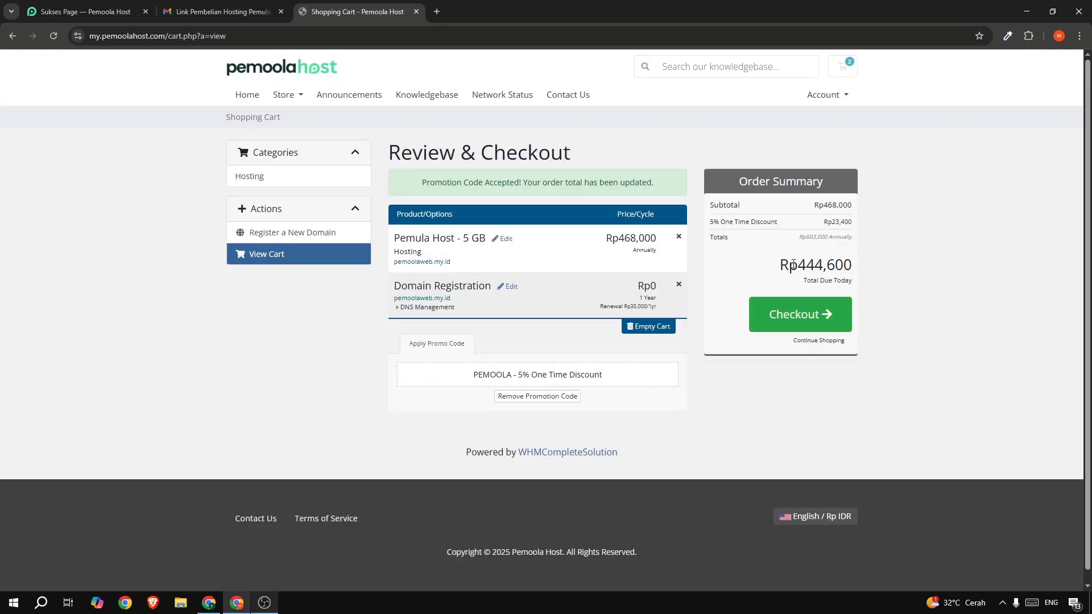
pyautogui.moveTo(791, 265); pyautogui.dragTo(850, 267)
pyautogui.click(850, 267)
pyautogui.click(545, 398)
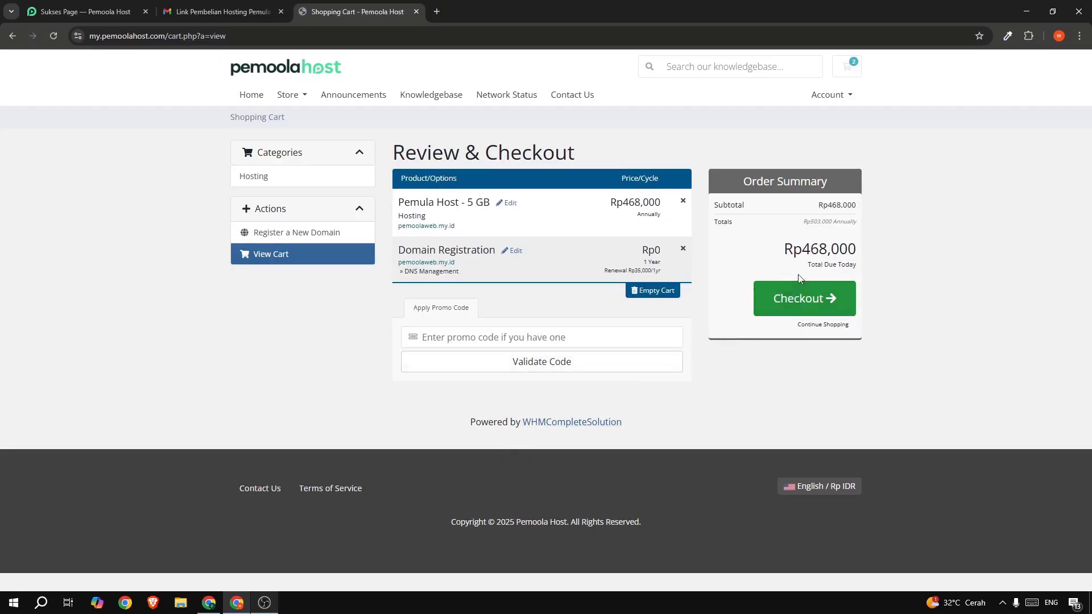
pyautogui.click(793, 305)
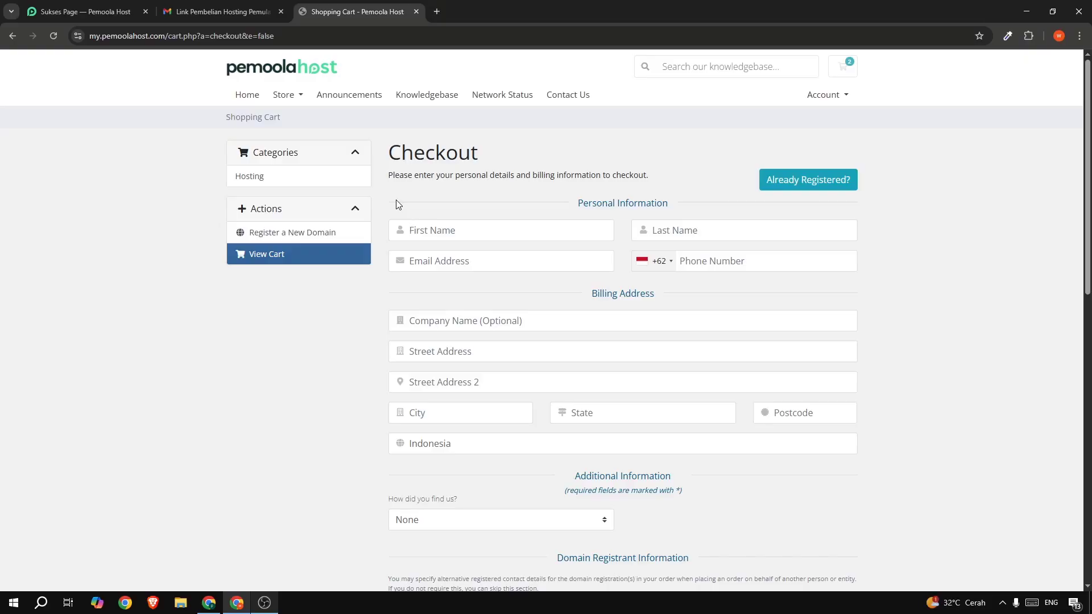
# - Enter the customer's first and last name, e-mail address and phone number
pyautogui.click(429, 236)
pyautogui.write('Pe')
pyautogui.press('BackSpace')
pyautogui.press('BackSpace')
pyautogui.write('Pemoola')
pyautogui.click(664, 231)
pyautogui.write('Tutor')
pyautogui.hotkey('ctrl', 'v')
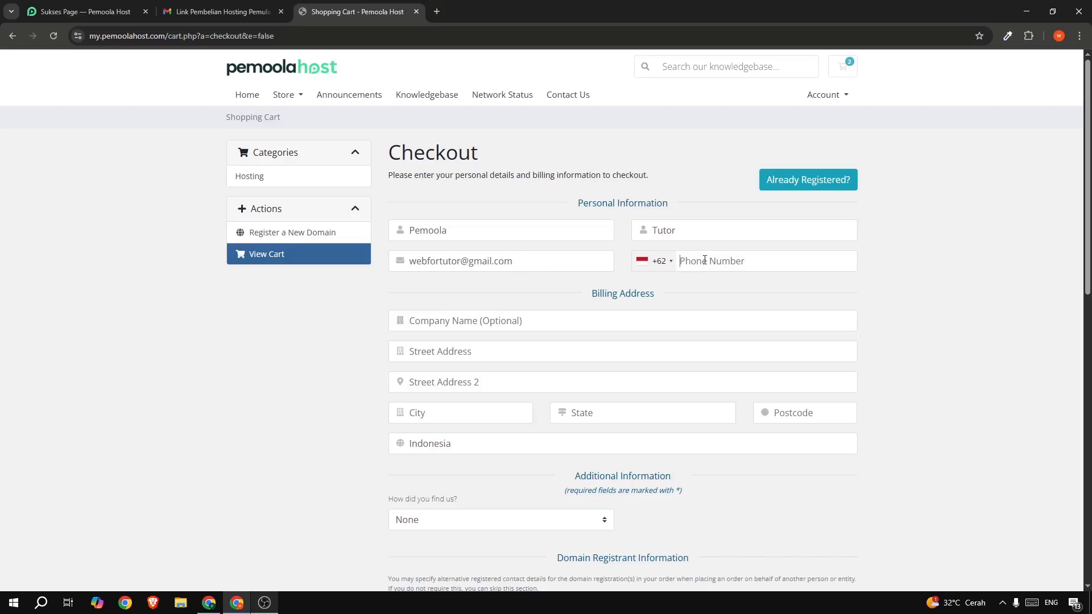
# - Fill in the street address, city, state and postcode of the billing address
pyautogui.scroll(-1, 603, 273)
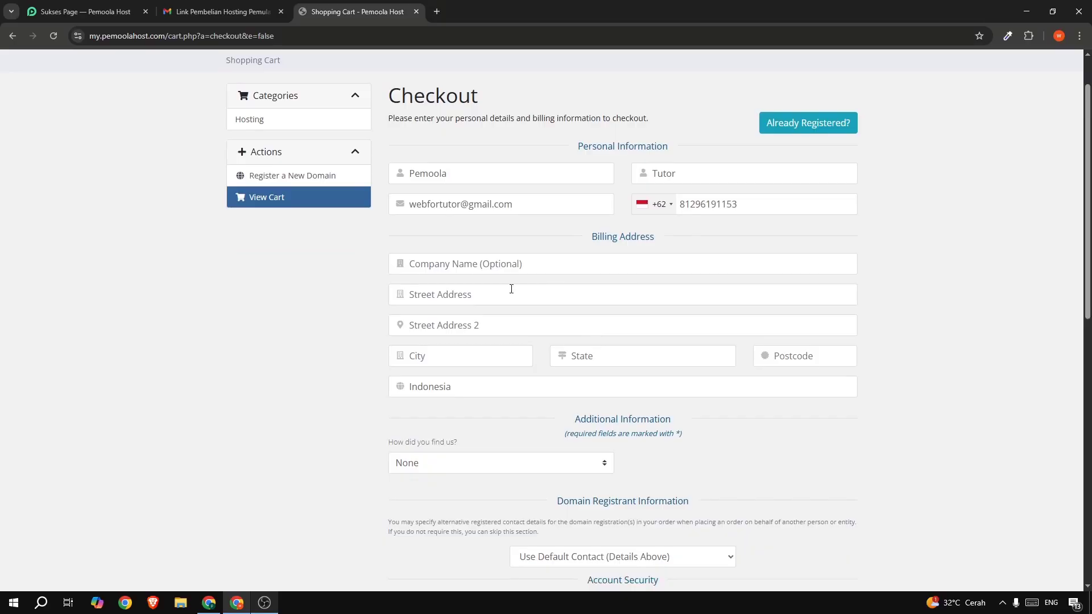
pyautogui.click(450, 265)
pyautogui.click(445, 299)
pyautogui.write('Jakarta SelatanJakarta')
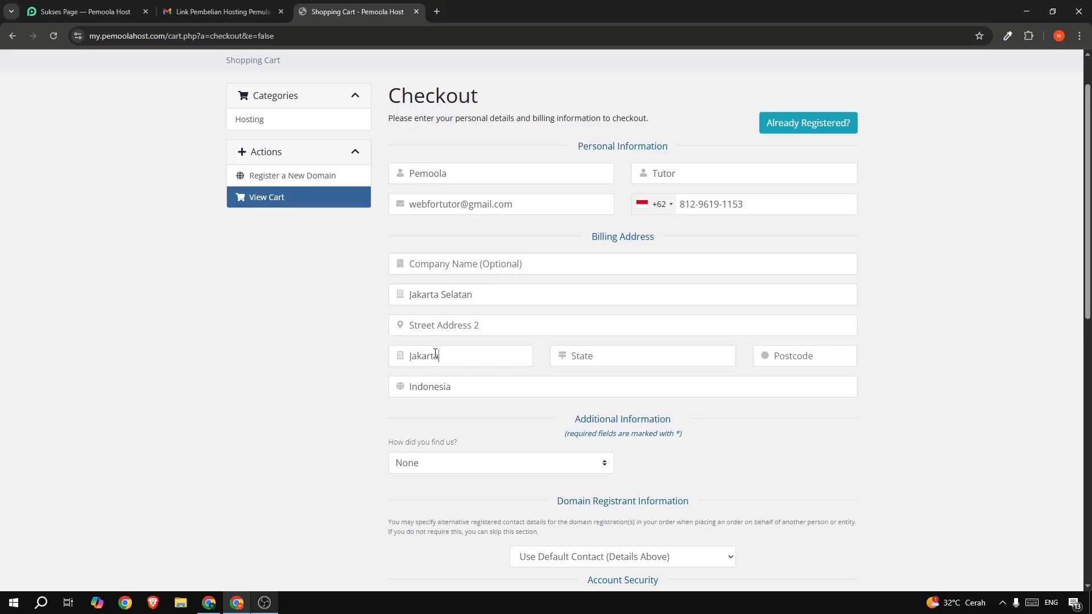
pyautogui.write(' Selatan')
pyautogui.write('DKI Jakar')
pyautogui.write('ta')
pyautogui.click(777, 354)
pyautogui.write('12820')
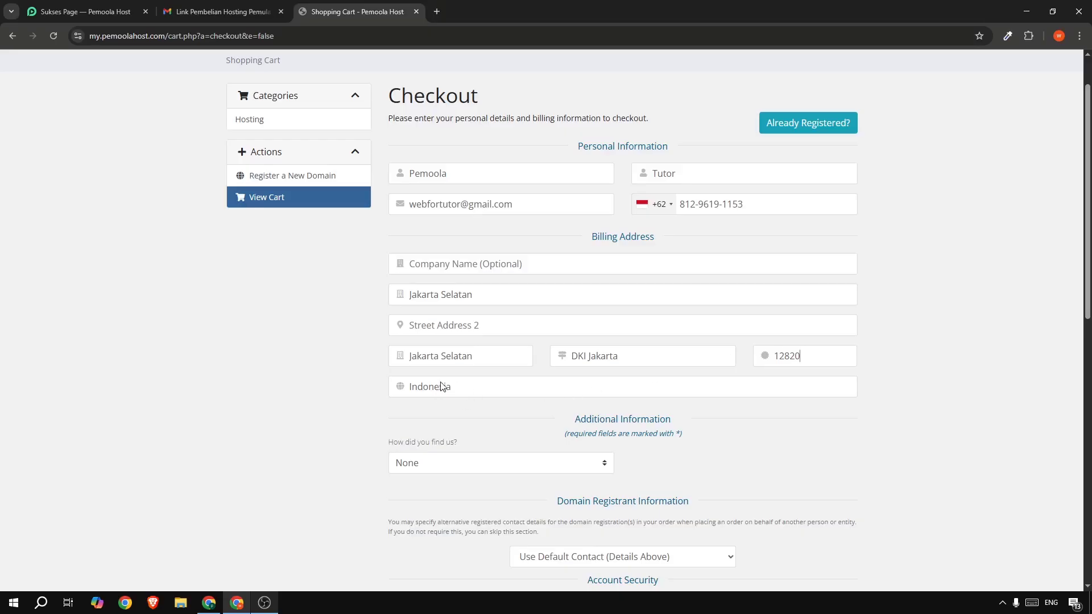
# - Set YouTube as the how-did-you-find-us referral source
pyautogui.scroll(-2, 360, 413)
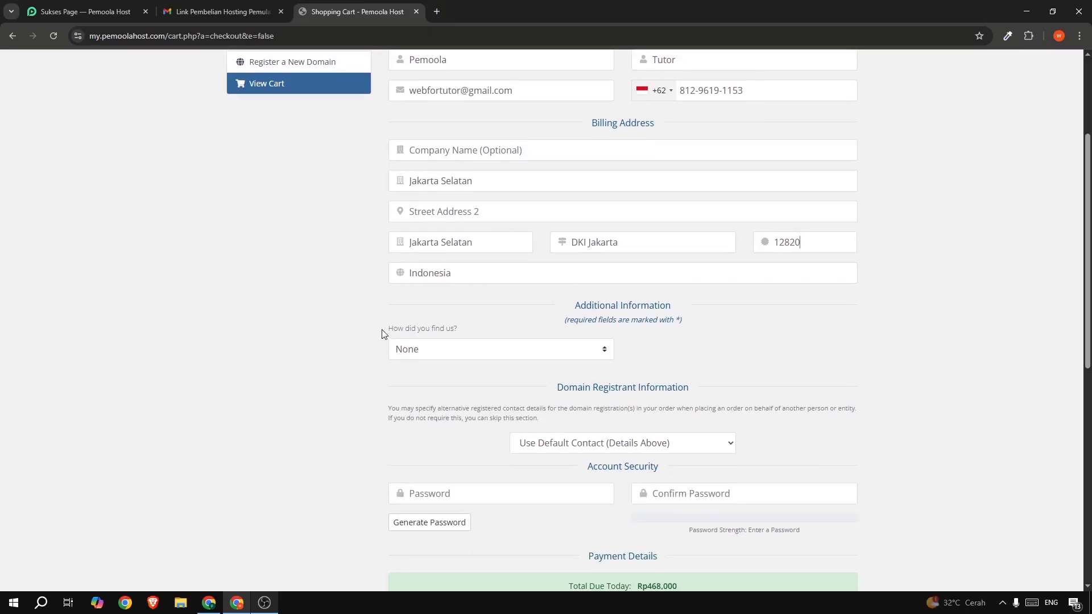
pyautogui.moveTo(386, 332); pyautogui.dragTo(478, 328)
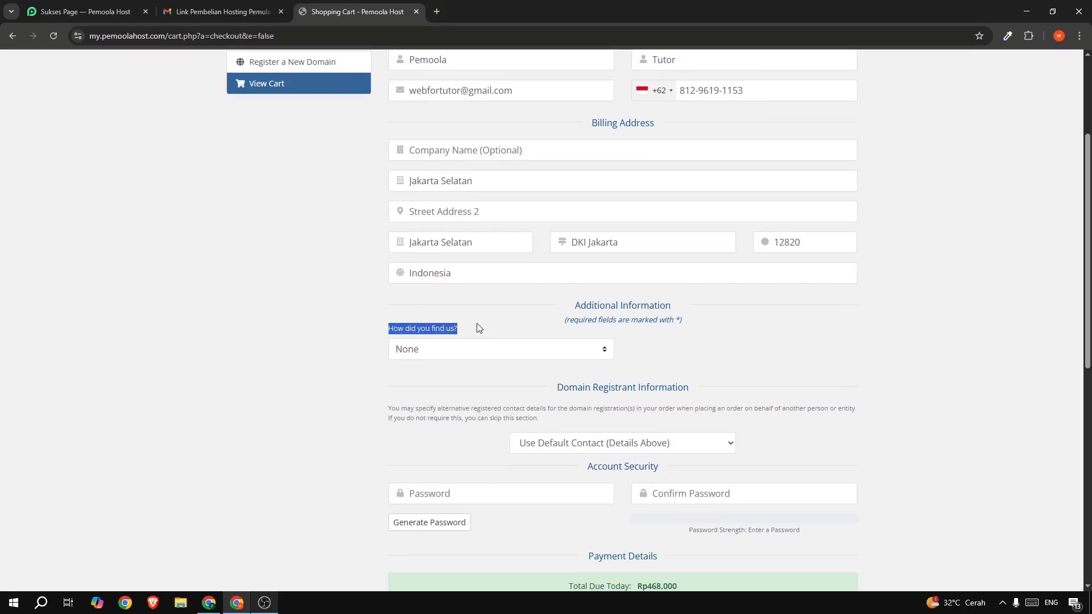
pyautogui.click(425, 351)
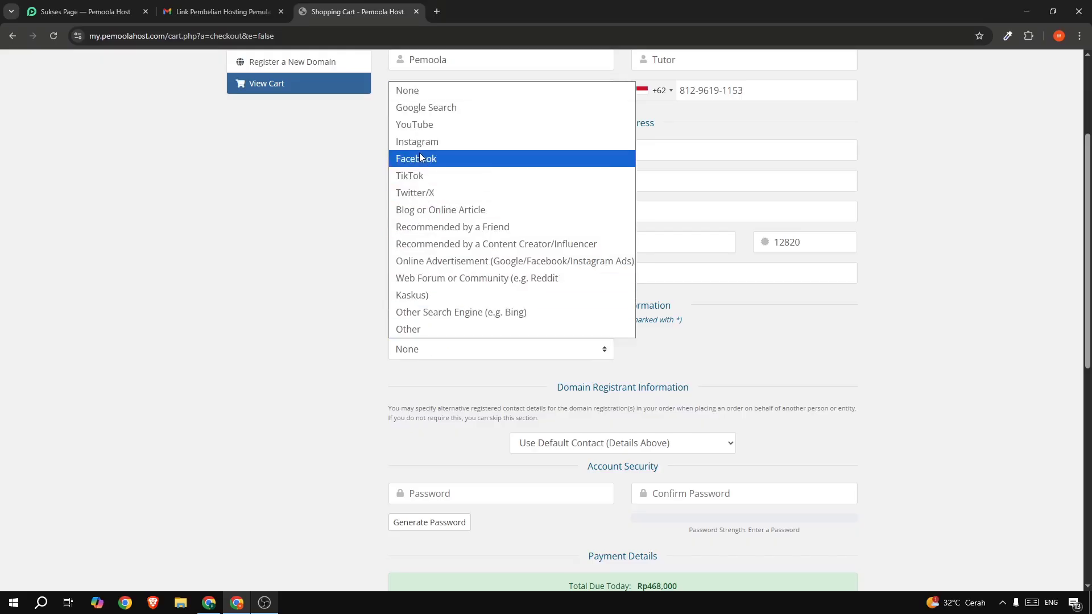
pyautogui.click(442, 124)
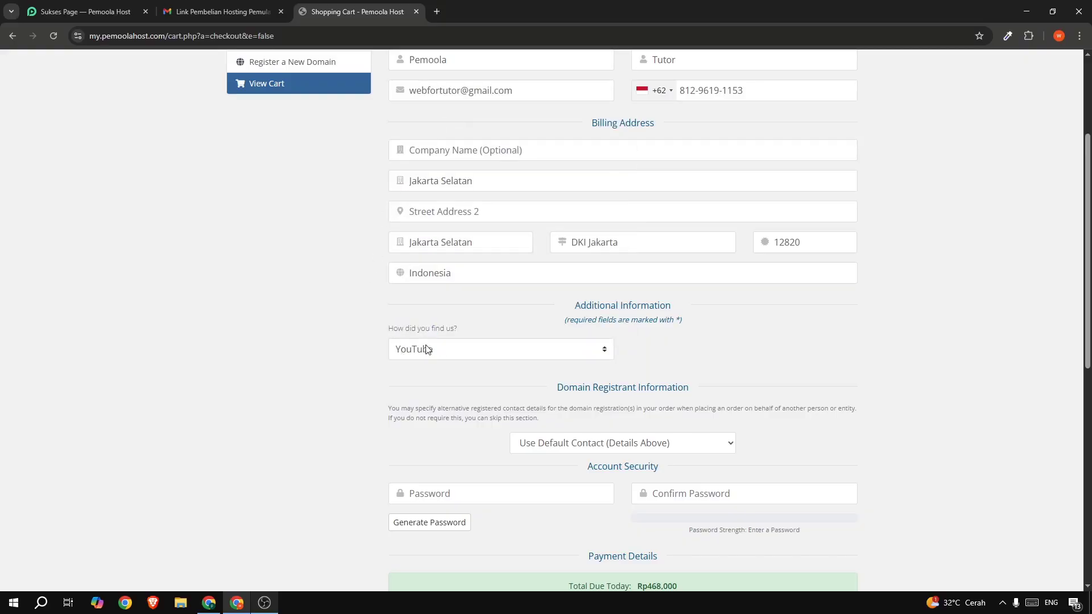
pyautogui.scroll(-2, 293, 371)
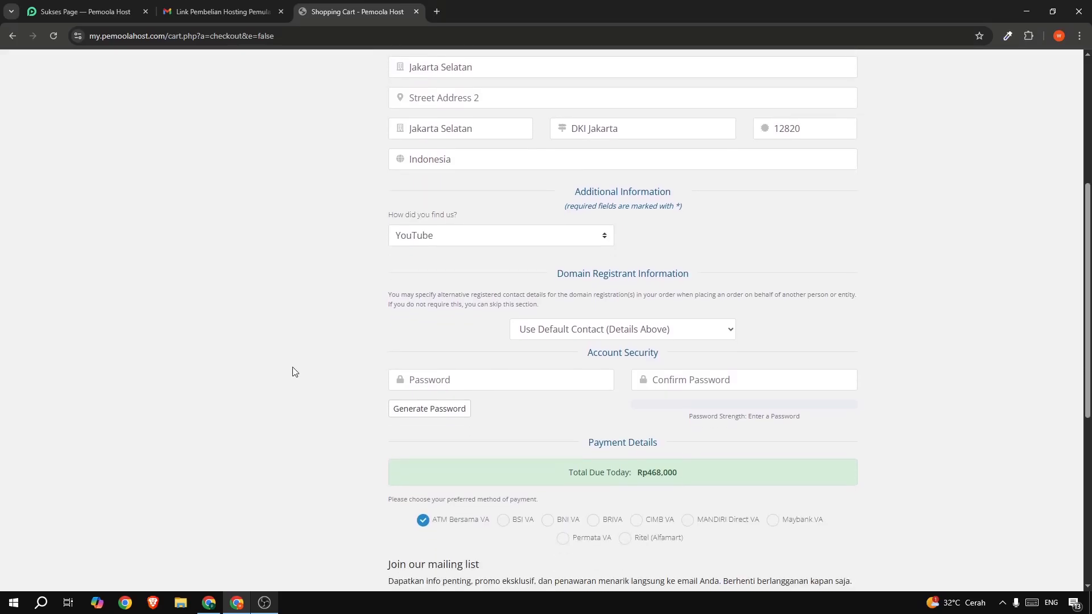
pyautogui.scroll(-1, 339, 373)
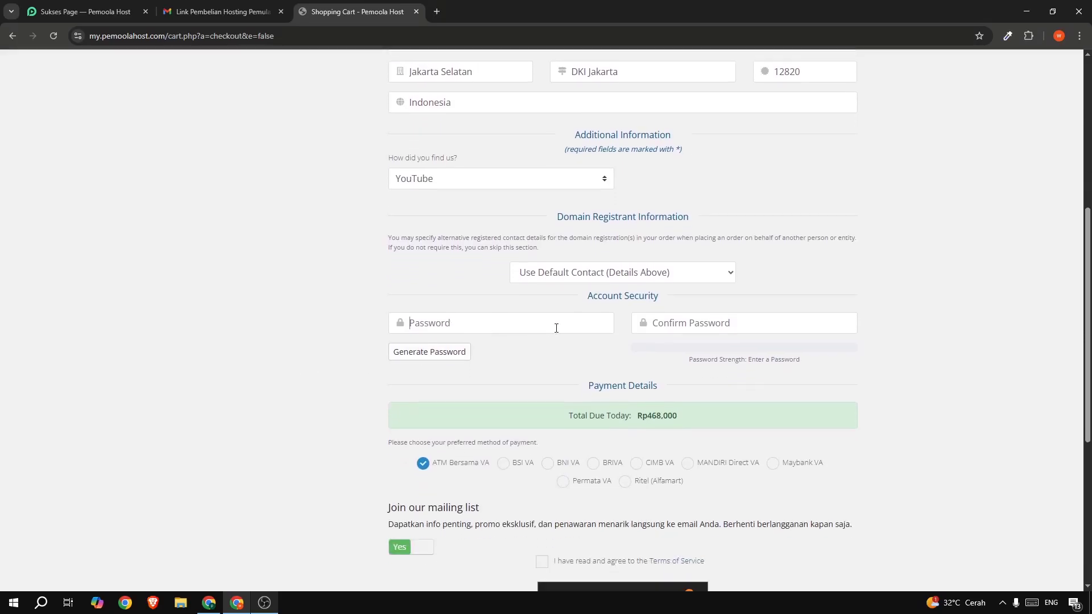
# - Generate a strong password and paste it into both Password and Confirm Password
pyautogui.click(445, 351)
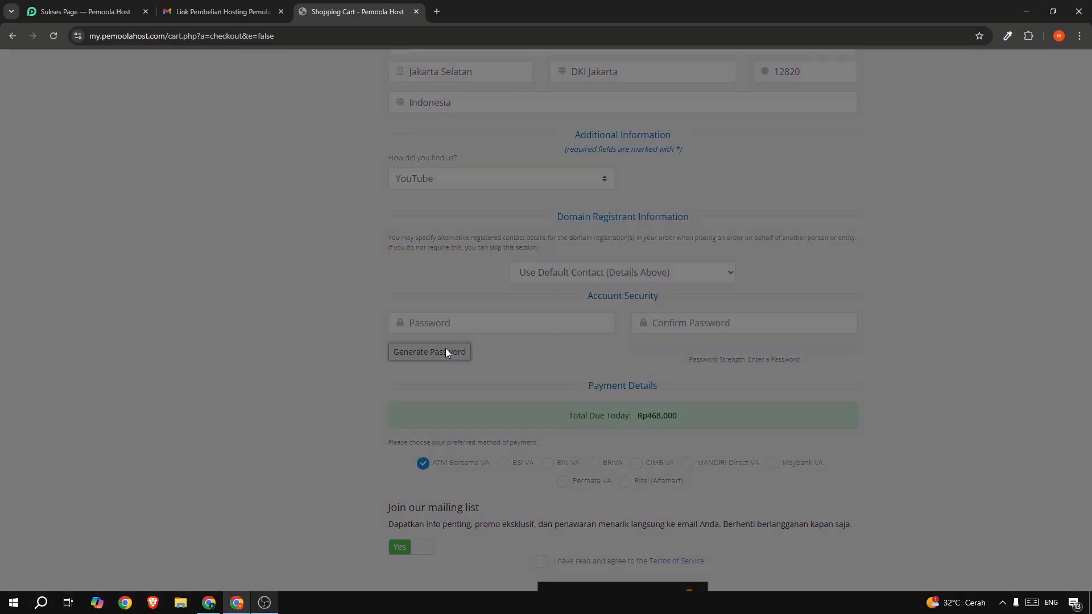
pyautogui.click(559, 159)
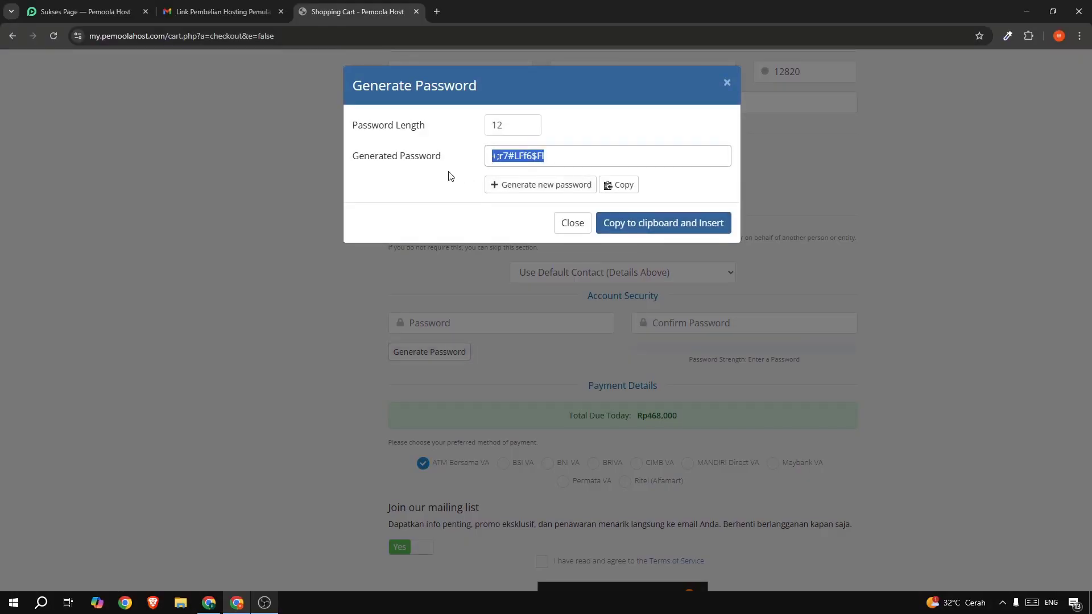
pyautogui.click(571, 223)
pyautogui.click(488, 322)
pyautogui.hotkey('ctrl', 'v')
pyautogui.click(654, 324)
pyautogui.hotkey('ctrl', 'v')
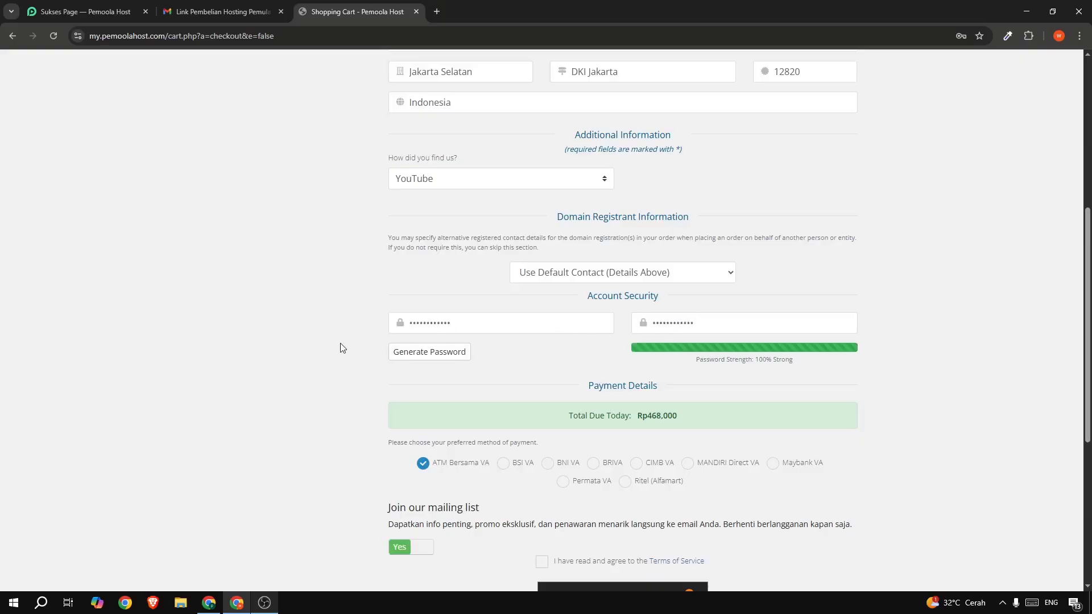
pyautogui.scroll(-1, 342, 343)
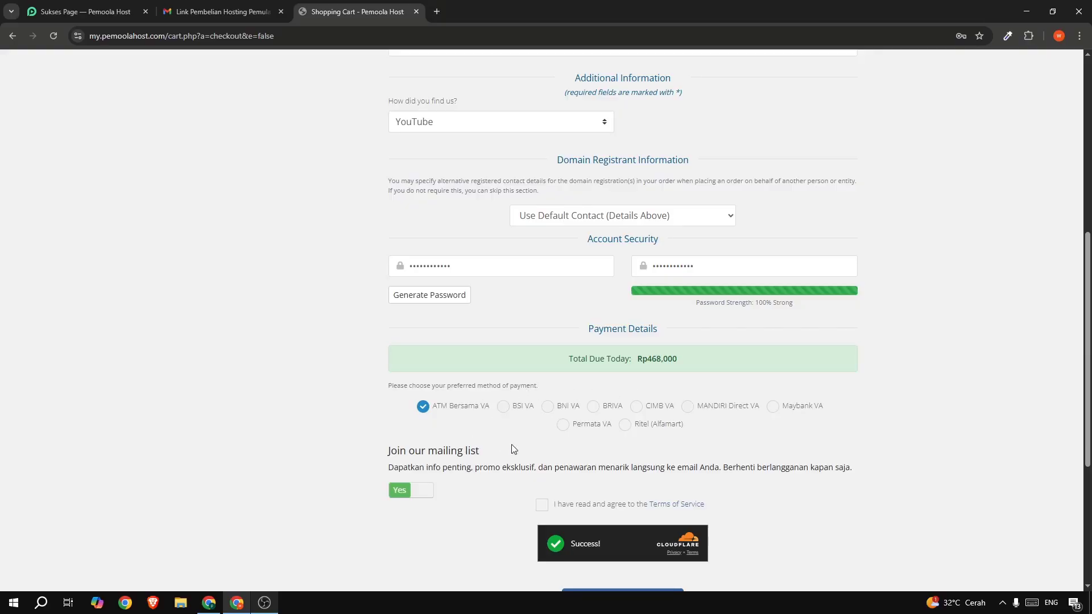
# - Choose BNI VA payment, accept the Terms of Service, and complete the Rp468,000 hosting order
pyautogui.click(548, 413)
pyautogui.scroll(-3, 548, 413)
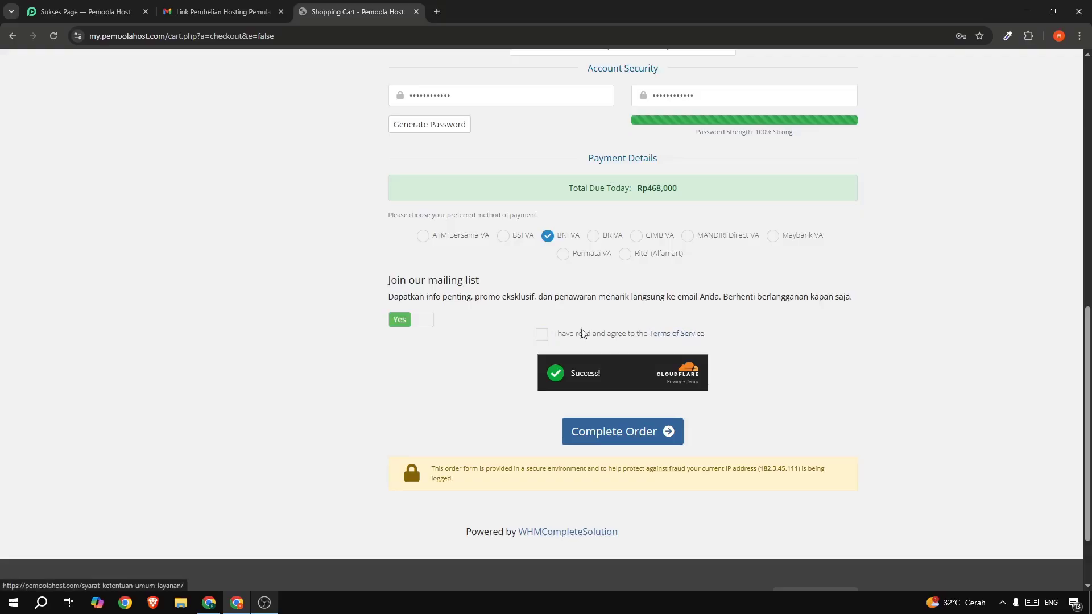
pyautogui.click(544, 338)
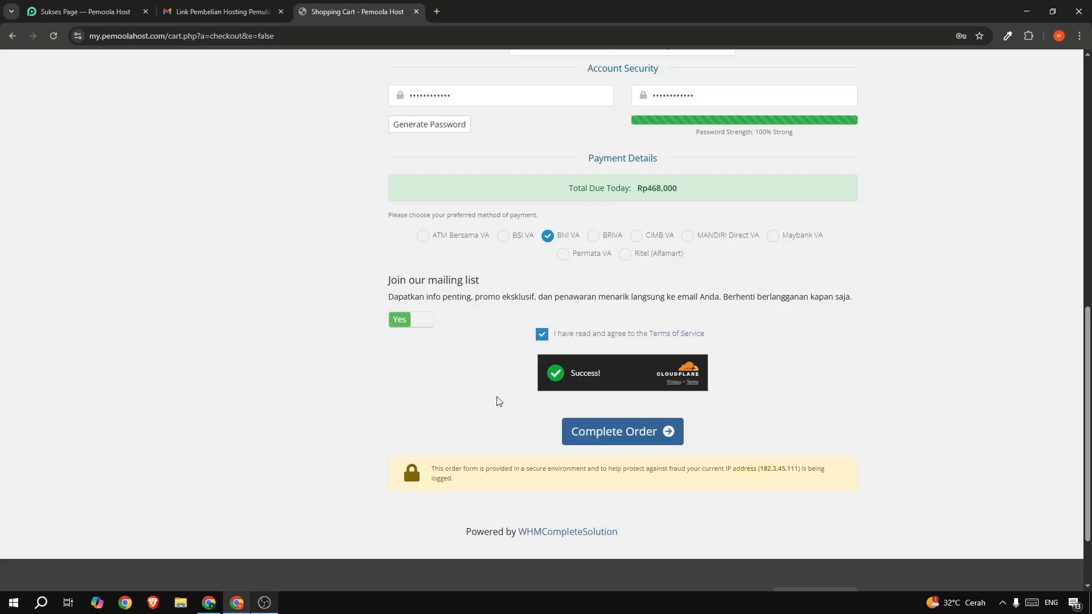
pyautogui.click(608, 440)
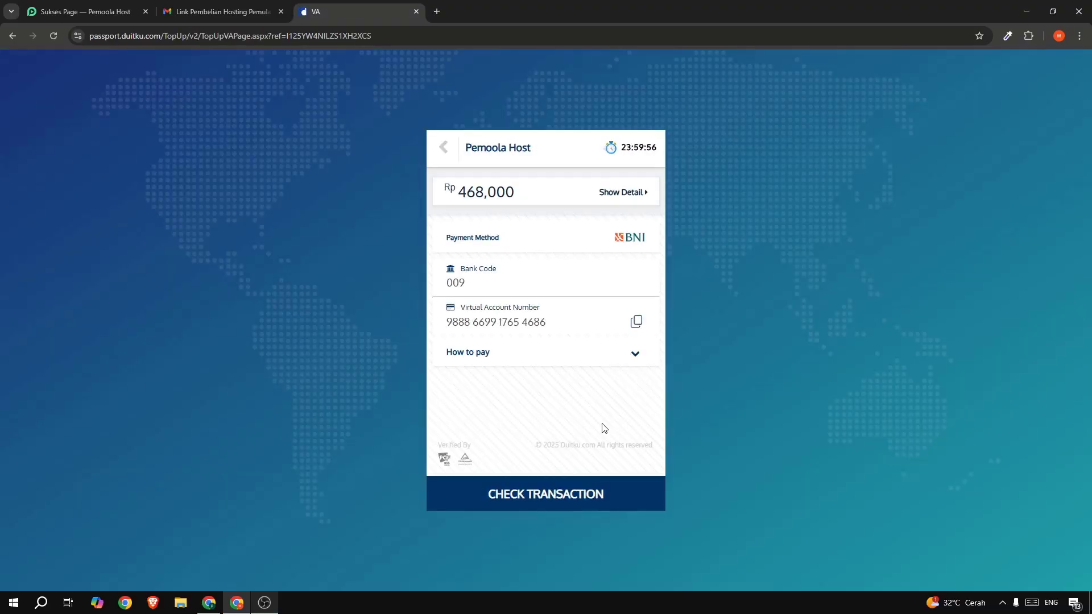
# - Review the Rp 468,000 amount and payment method on the Duitku BNI VA page
pyautogui.moveTo(446, 188); pyautogui.dragTo(528, 205)
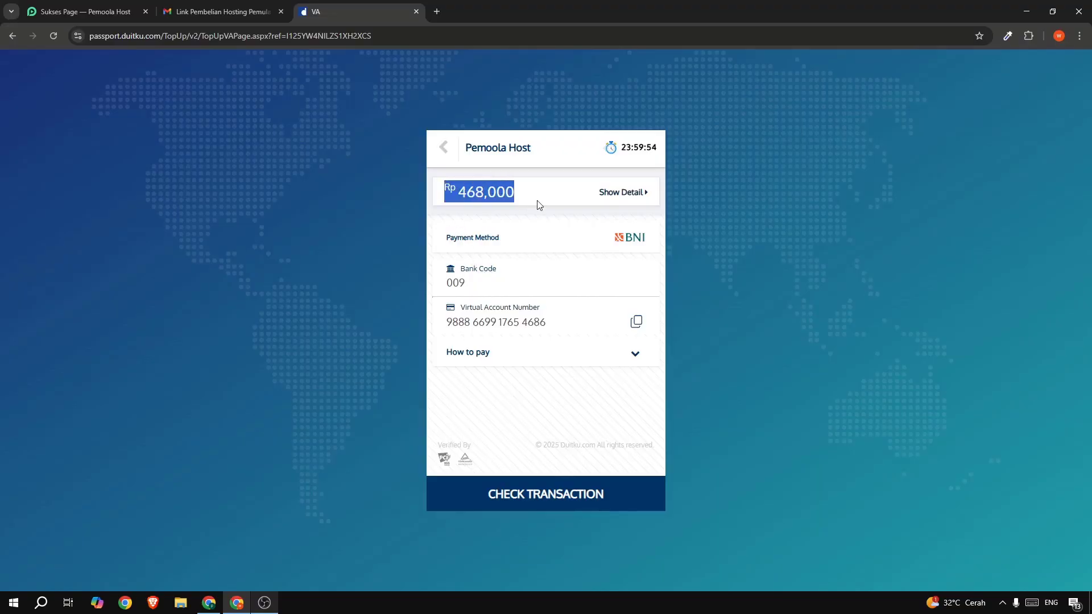
pyautogui.click(539, 205)
pyautogui.moveTo(445, 236); pyautogui.dragTo(623, 228)
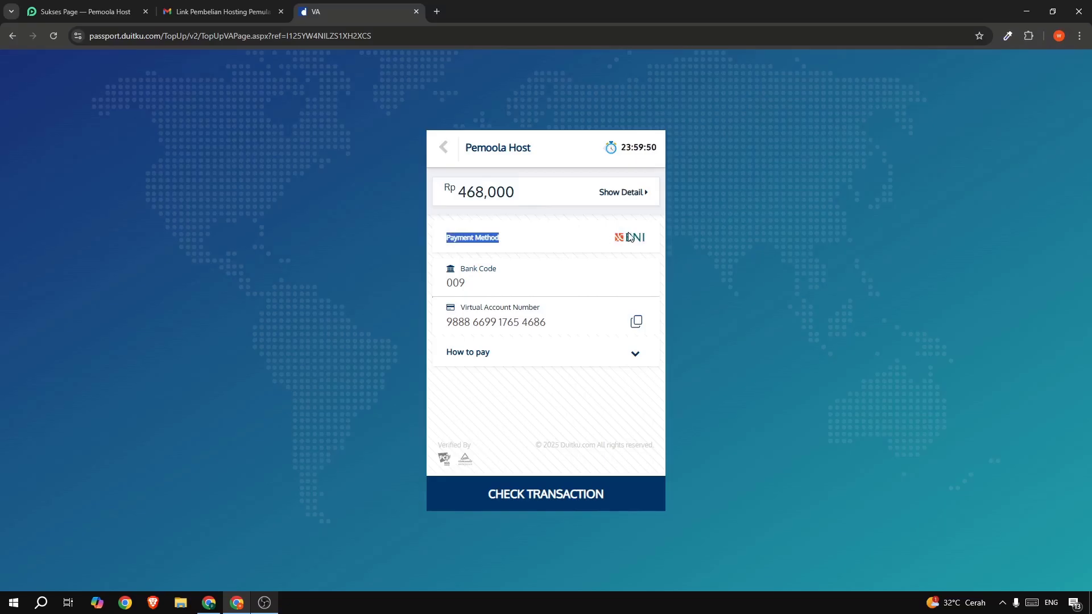
pyautogui.click(470, 318)
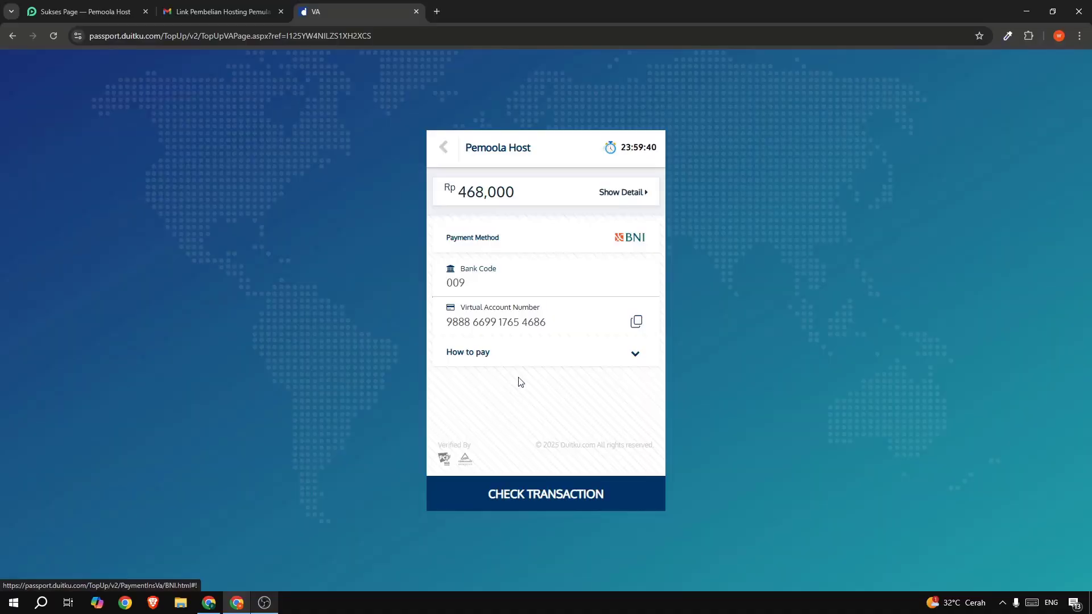
# - Check the transaction, dismiss the PENDING status, and go back to the invoice
pyautogui.click(509, 493)
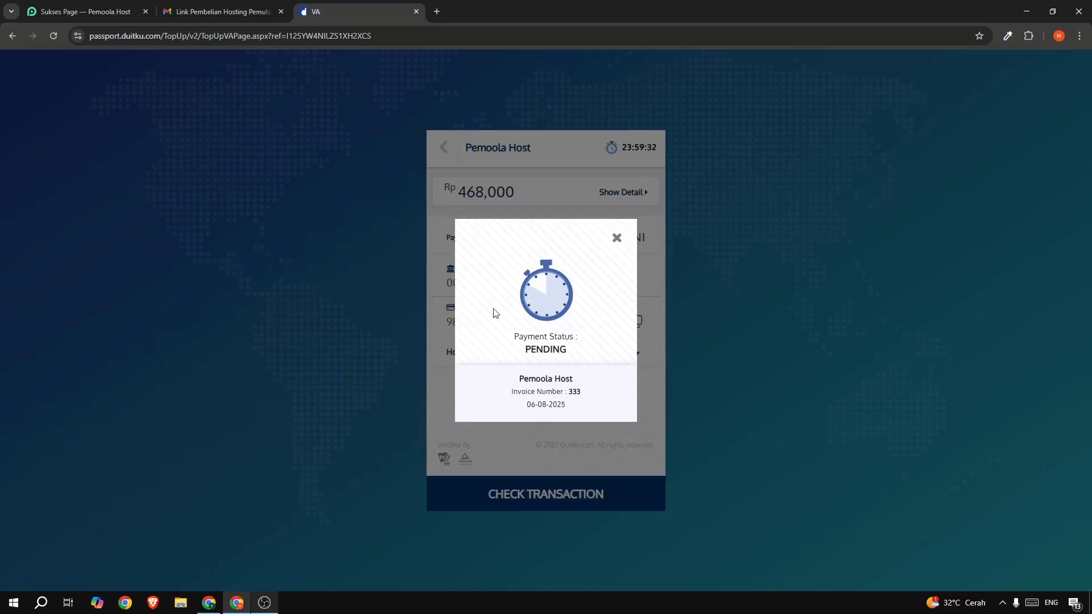
pyautogui.click(616, 239)
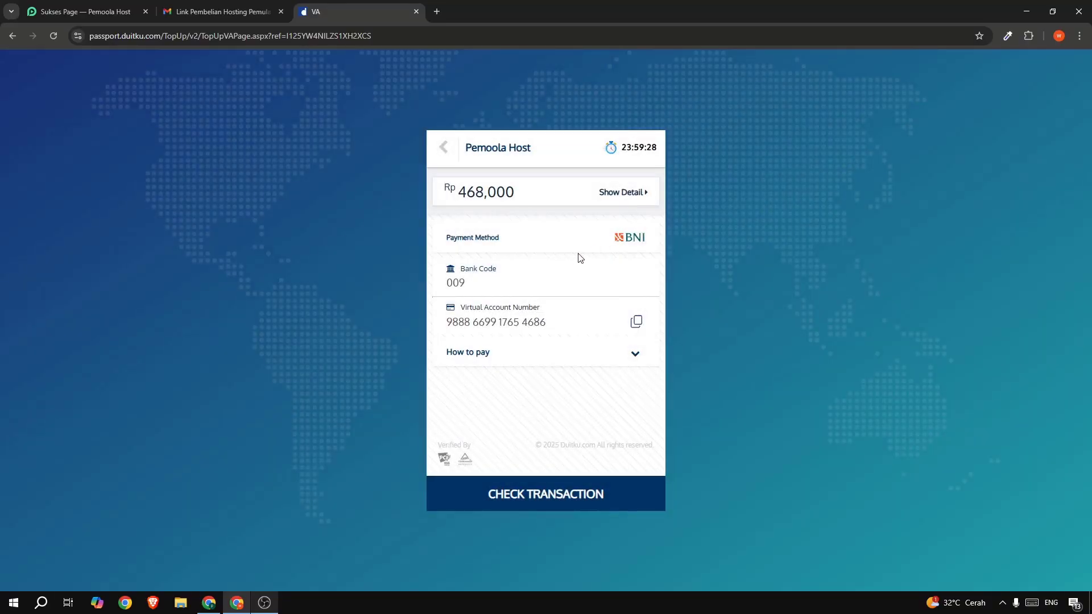
pyautogui.click(445, 149)
# - Review unpaid invoice #333, return to the client area, and bring up the Gmail window
pyautogui.scroll(-2, 445, 151)
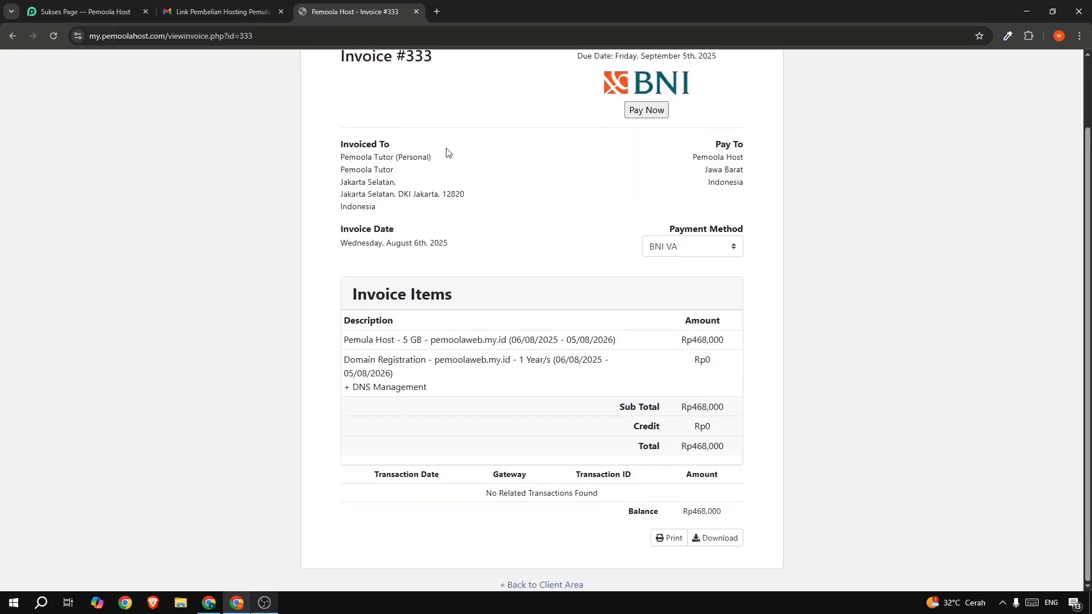
pyautogui.scroll(2, 461, 165)
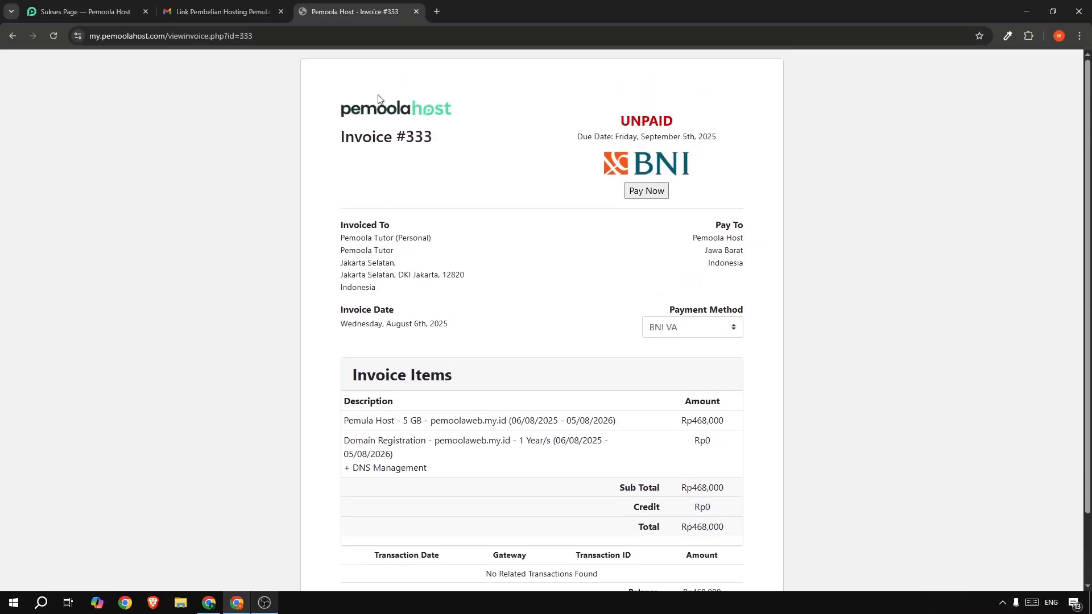
pyautogui.scroll(-2, 302, 185)
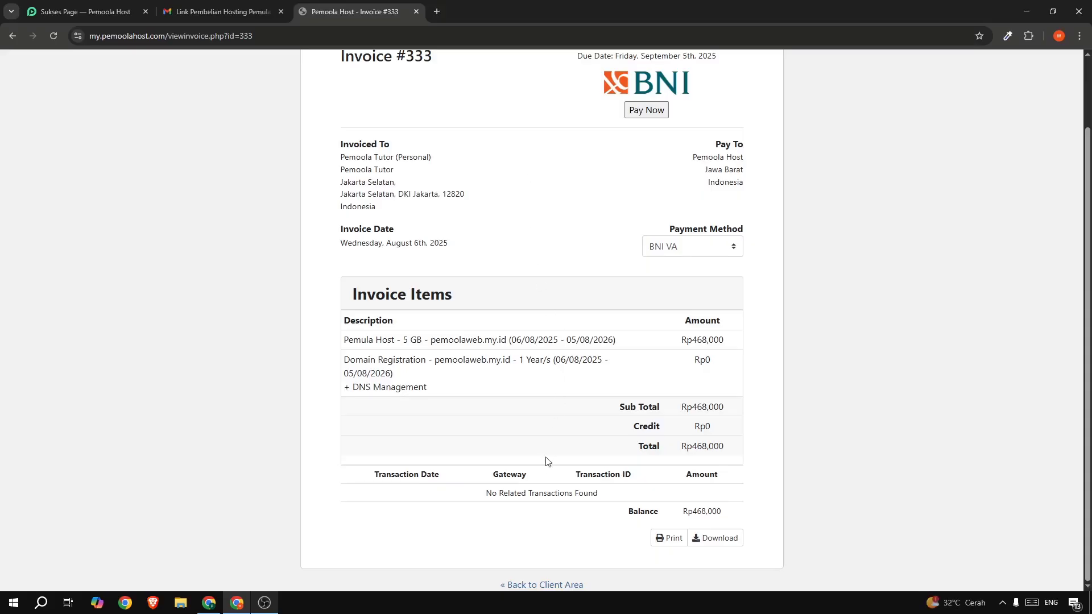
pyautogui.click(549, 586)
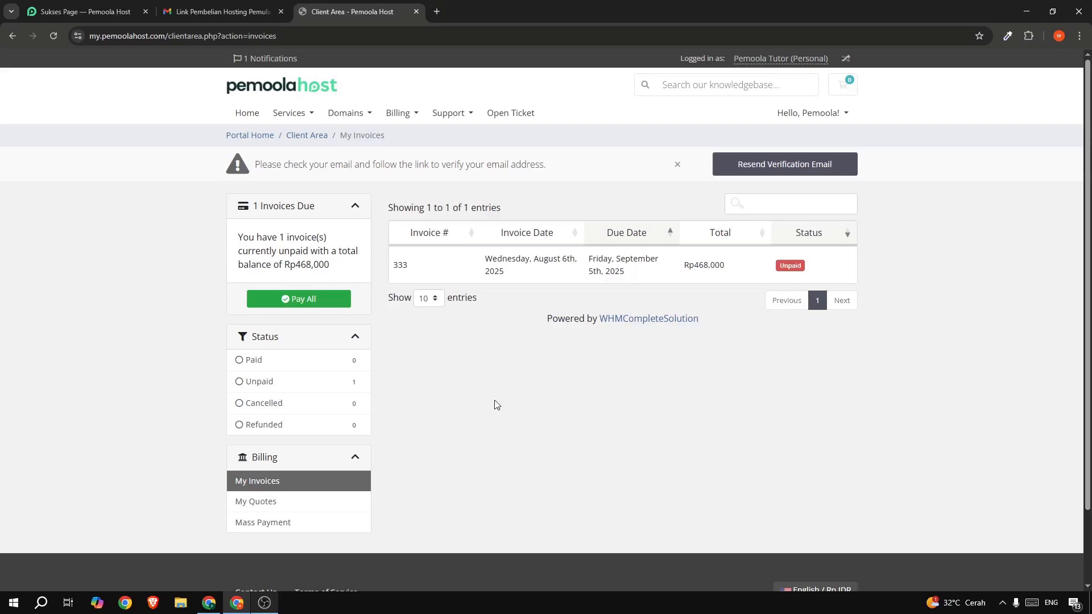
pyautogui.click(208, 603)
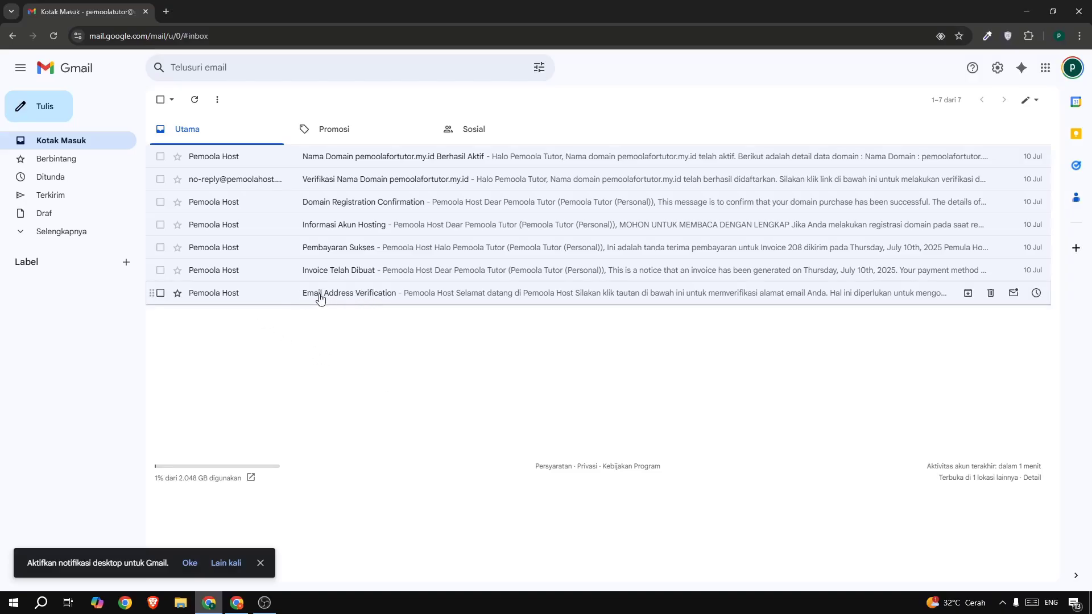
# - Follow the verification link in the 'Email Address Verification' message, then return to the inbox
pyautogui.click(364, 298)
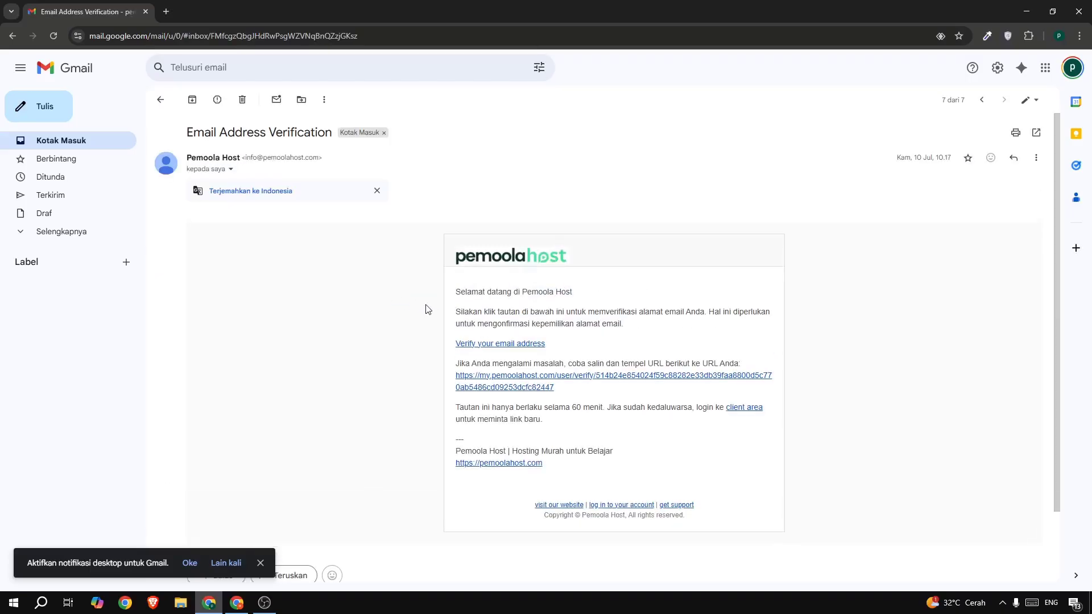
pyautogui.click(483, 345)
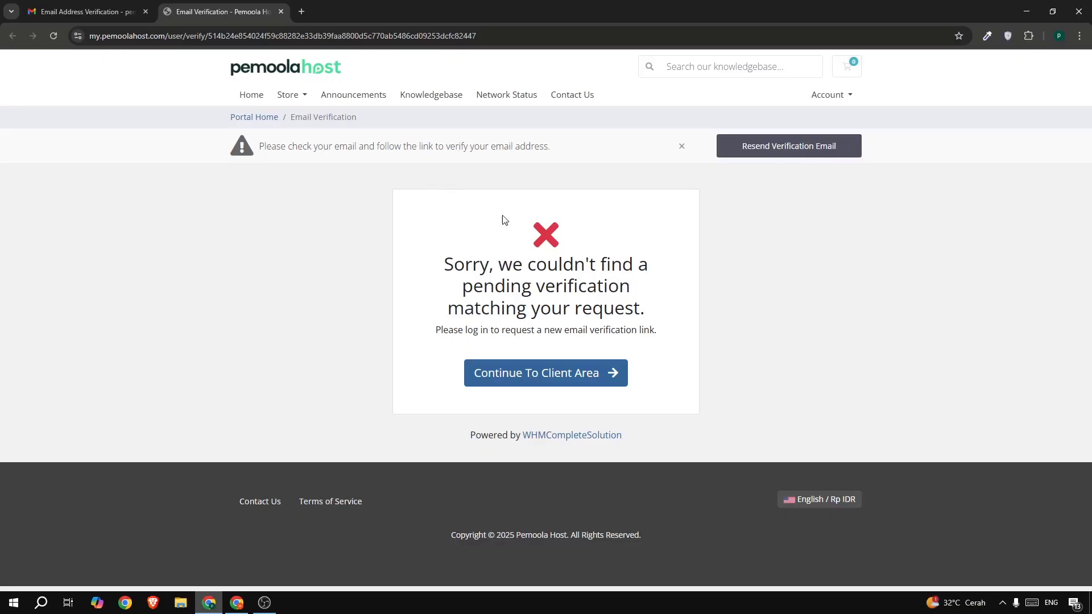
pyautogui.click(281, 11)
pyautogui.click(84, 139)
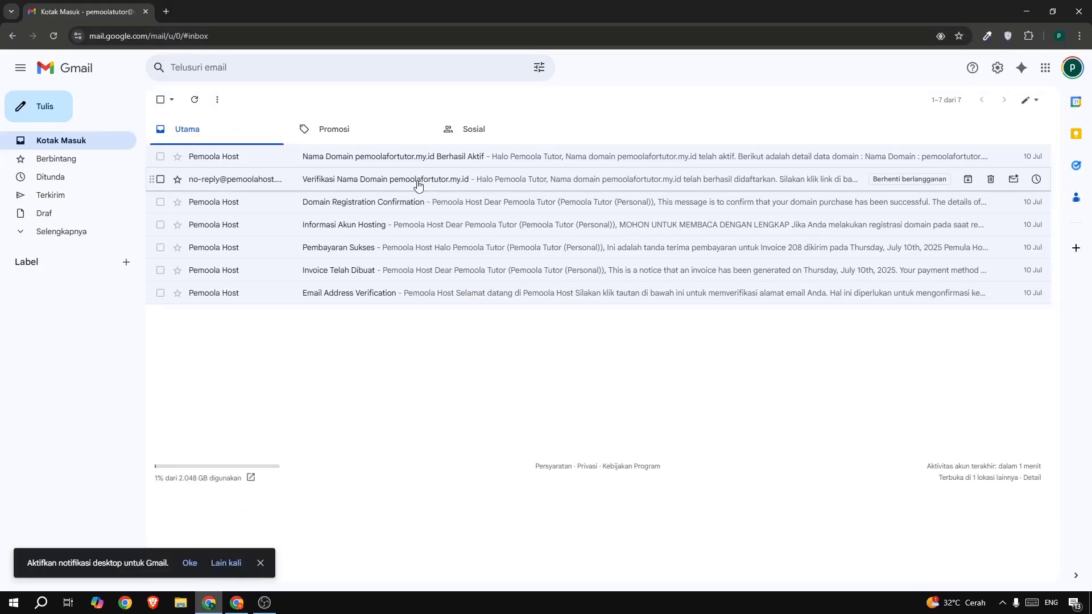
# - Follow the link in the 'Verifikasi Nama Domain' email, then return to the inbox
pyautogui.click(354, 182)
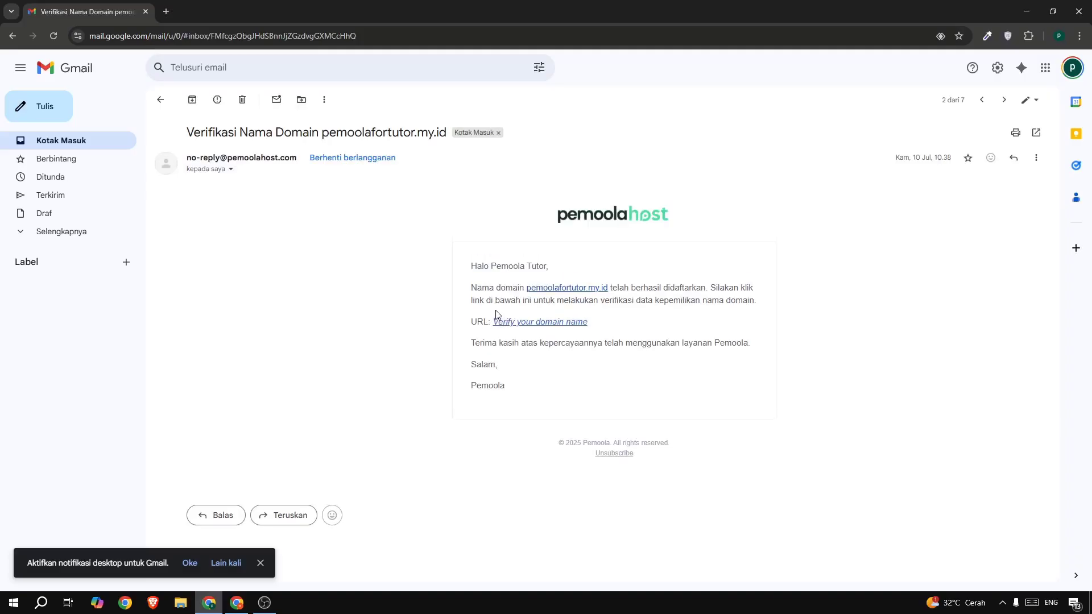
pyautogui.click(527, 328)
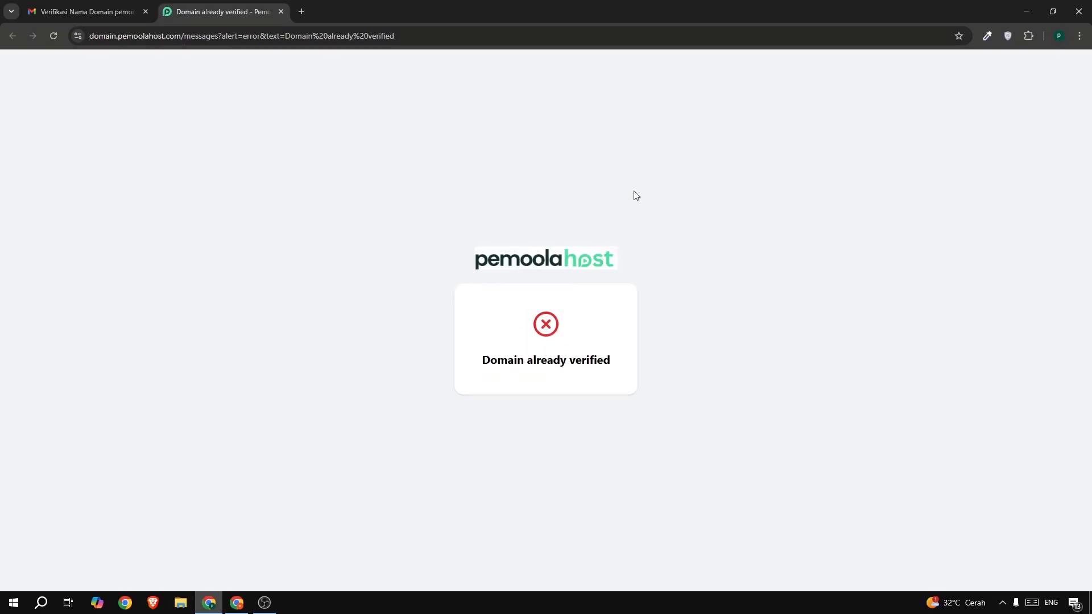
pyautogui.click(281, 12)
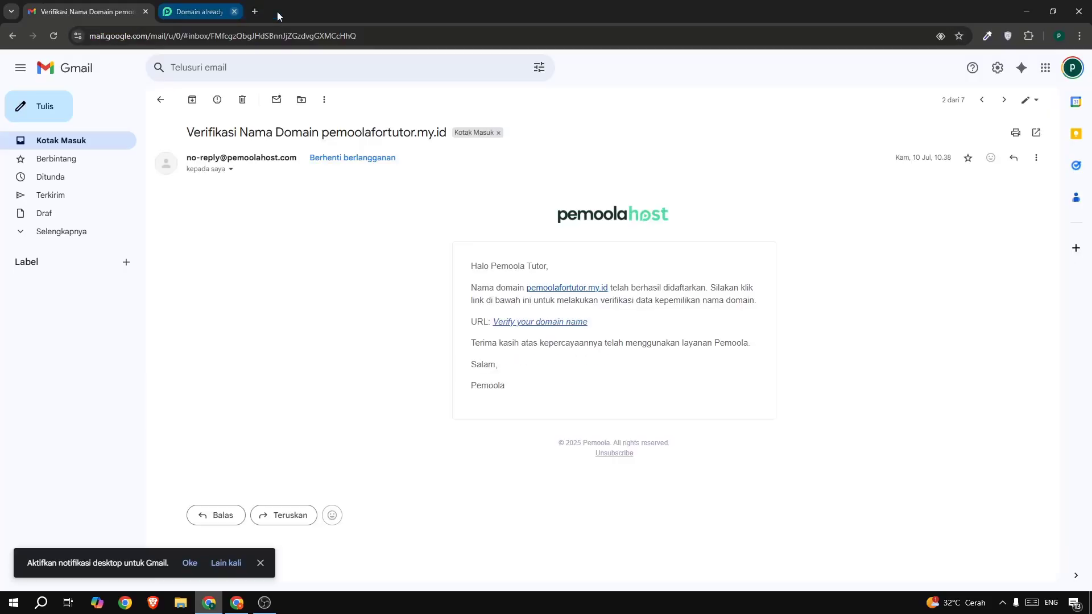
pyautogui.click(124, 146)
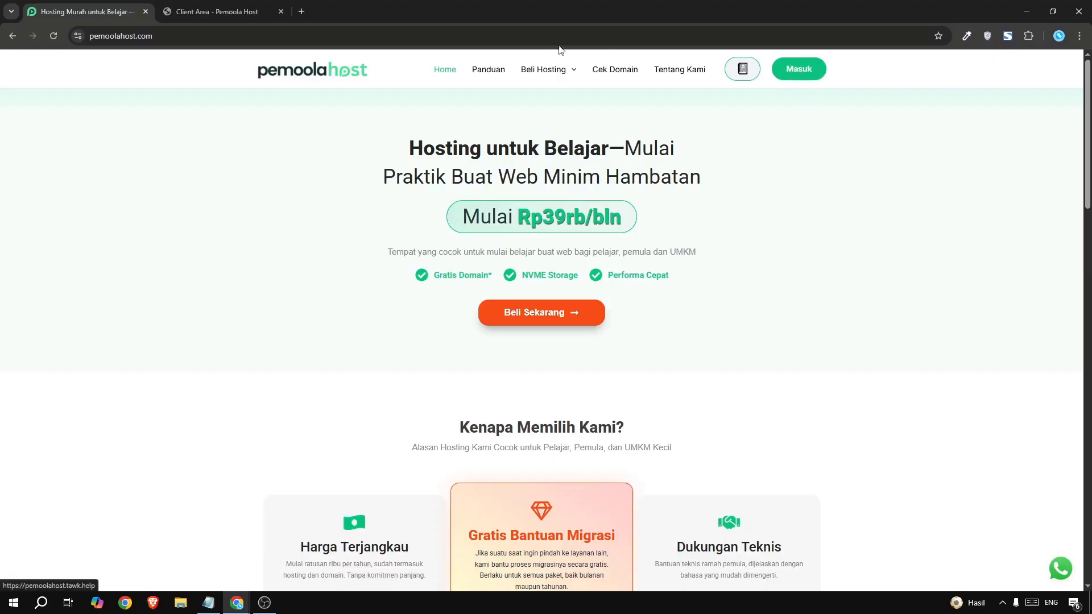
# - Open the Pemula Host - 5 GB service from Services, launch cPanel, and return to its details
pyautogui.click(221, 12)
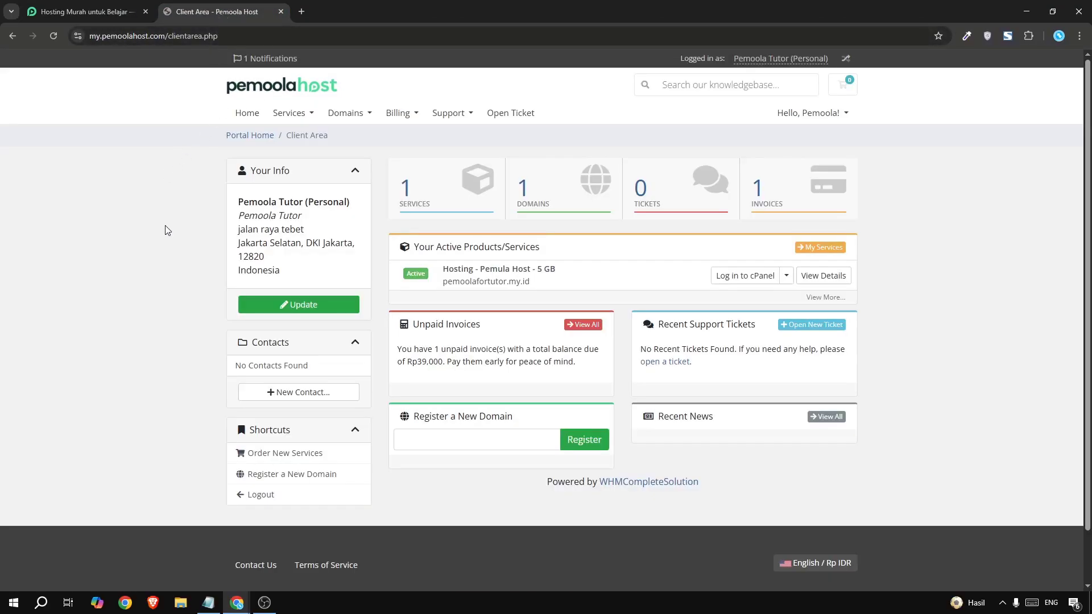
pyautogui.click(441, 203)
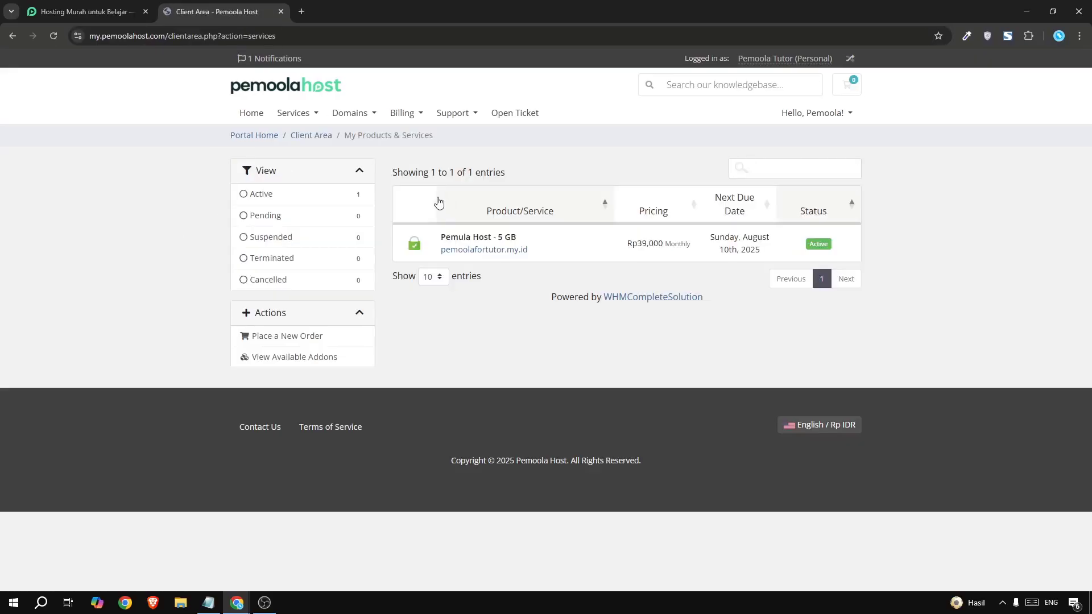
pyautogui.click(600, 256)
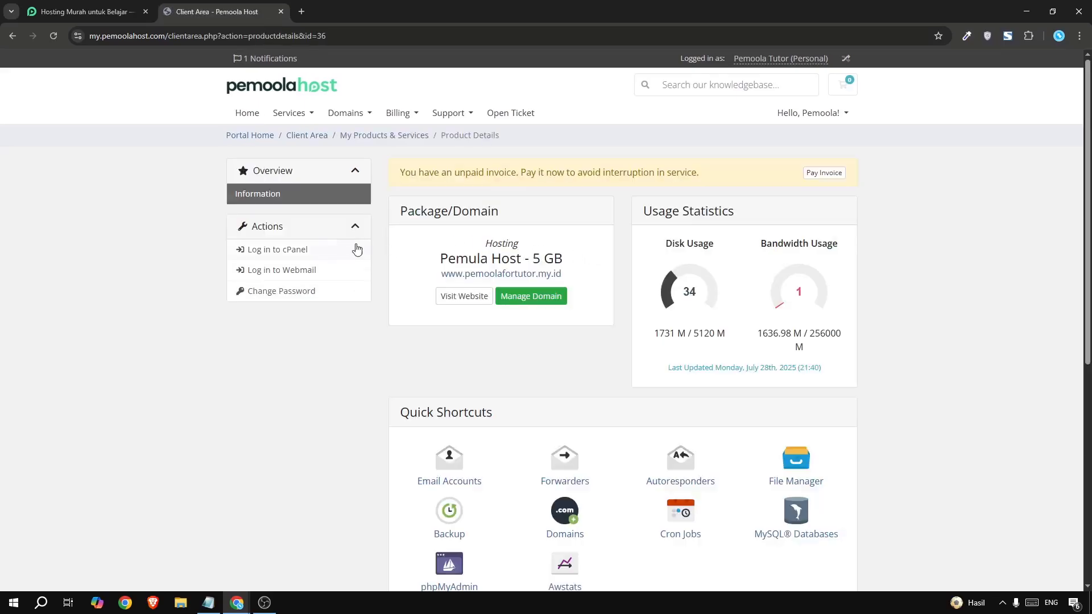
pyautogui.click(300, 253)
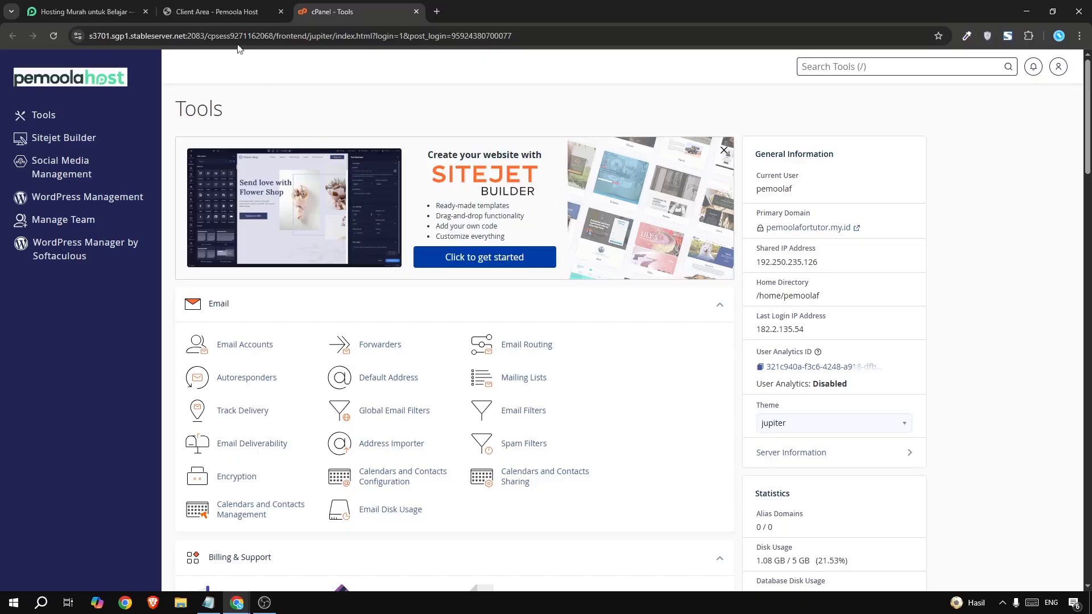
pyautogui.click(216, 11)
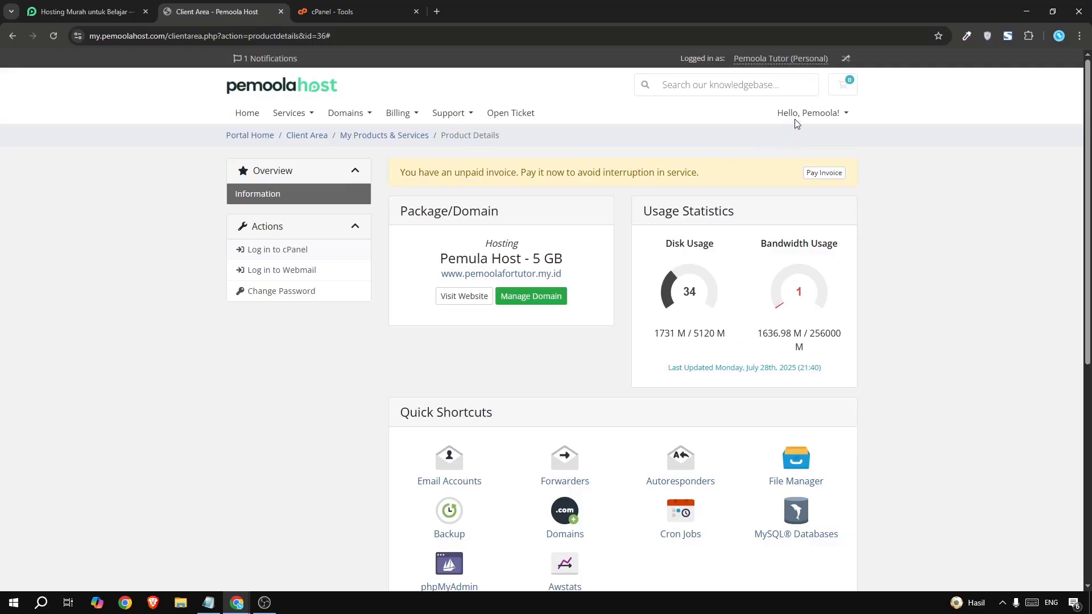
# - Open the 'Informasi Akun Hosting' email from Email History and scroll to its login details
pyautogui.click(835, 116)
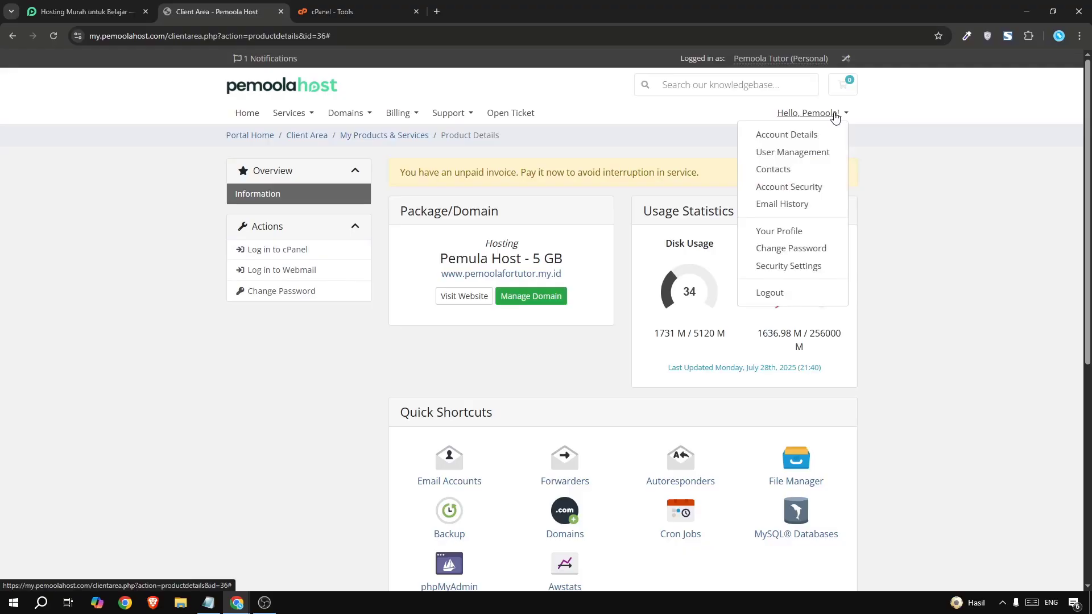
pyautogui.click(799, 204)
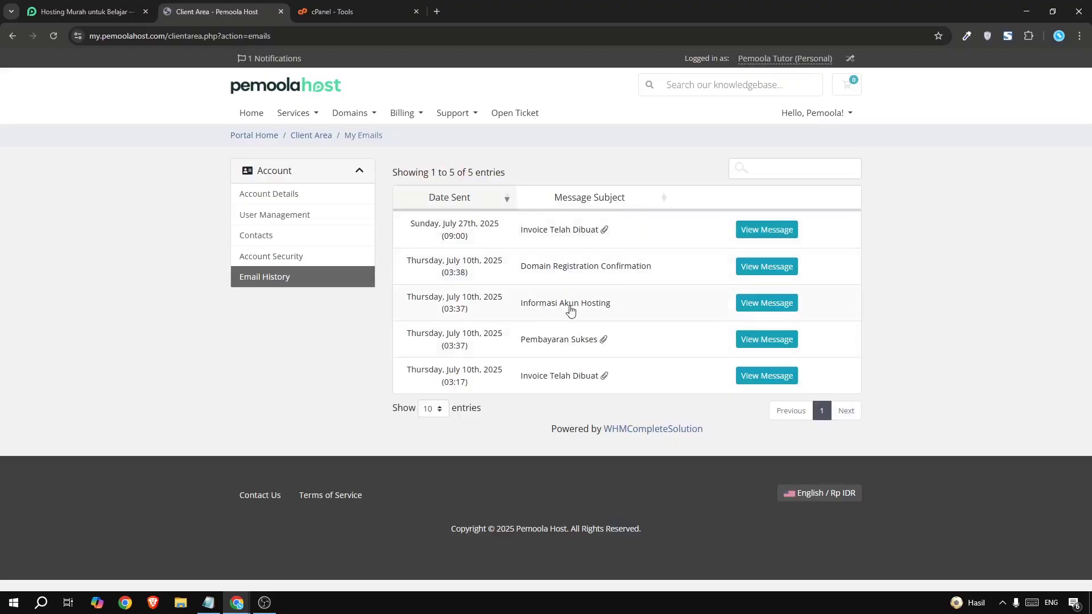
pyautogui.click(767, 303)
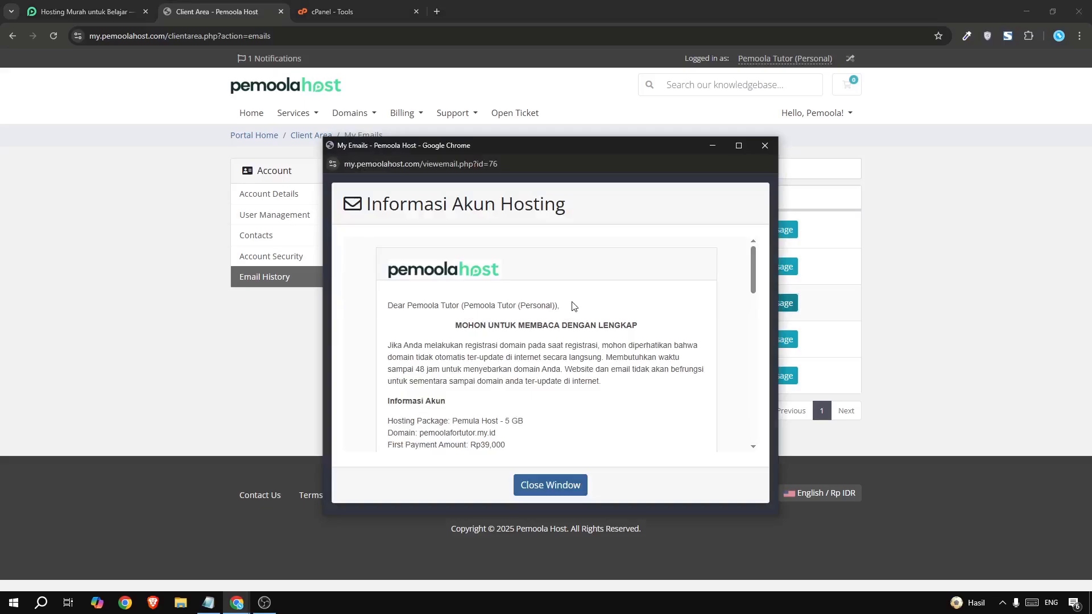
pyautogui.scroll(-3, 574, 306)
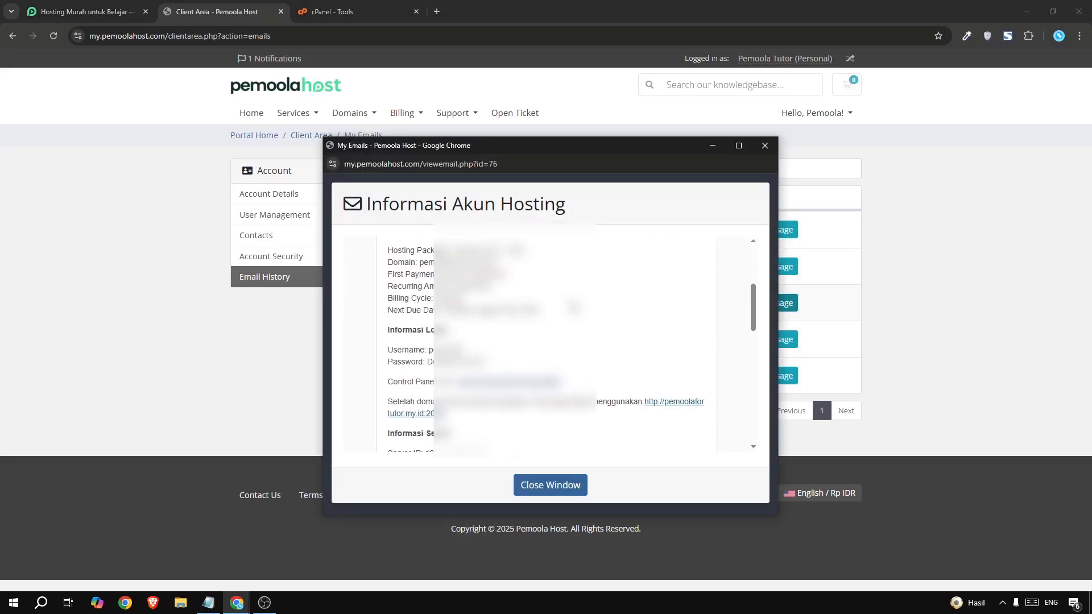
pyautogui.moveTo(407, 350); pyautogui.dragTo(486, 363)
pyautogui.click(437, 352)
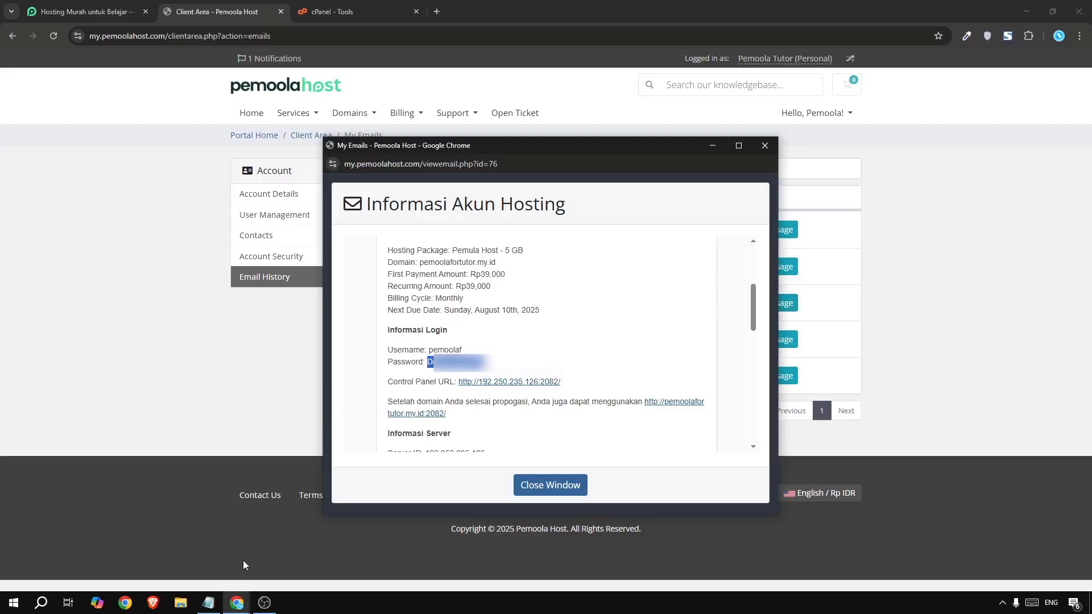
# - In the Incognito window, load the domain's /cpanel address
pyautogui.click(237, 603)
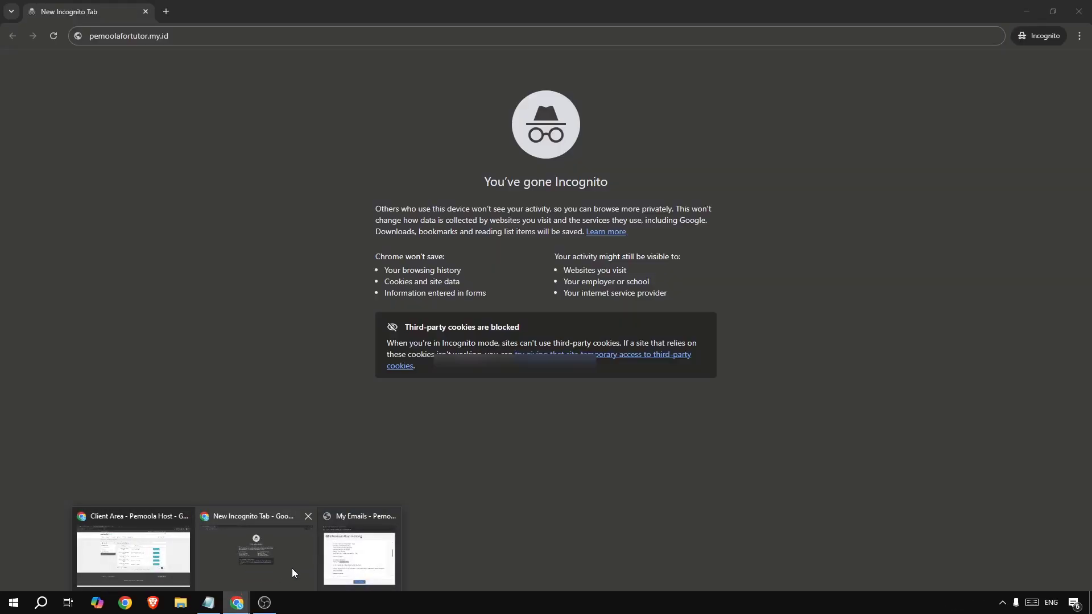
pyautogui.click(284, 566)
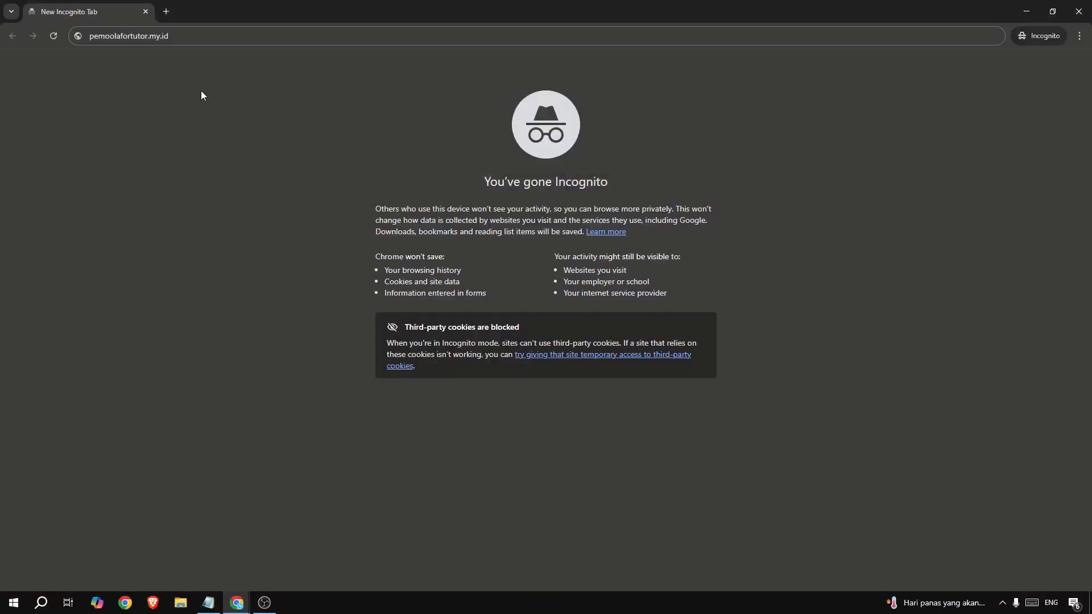
pyautogui.click(123, 41)
pyautogui.press('End')
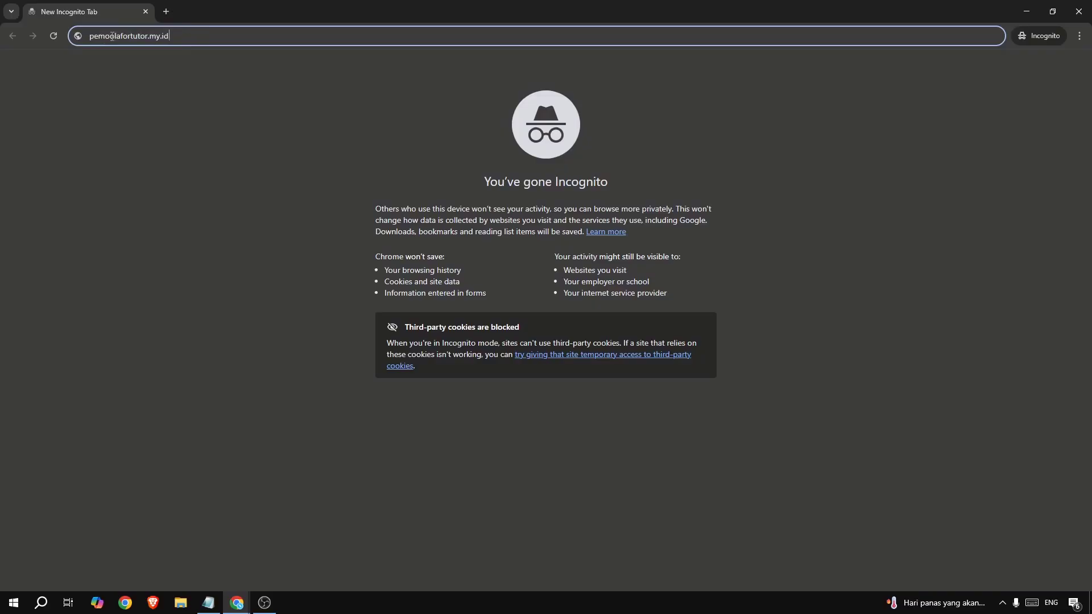
pyautogui.write('/cpanel')
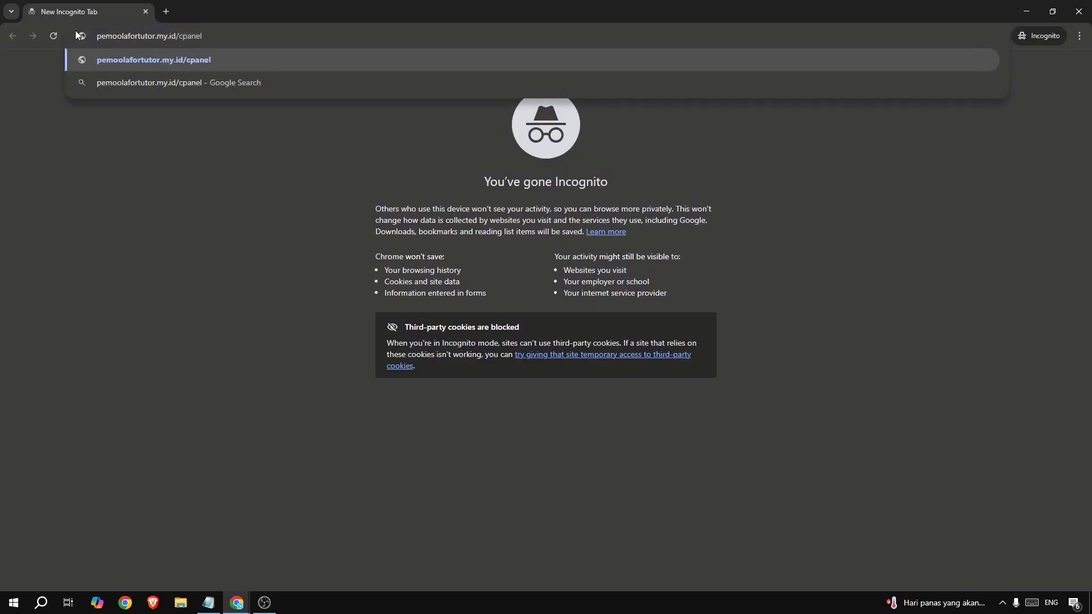
pyautogui.press('Return')
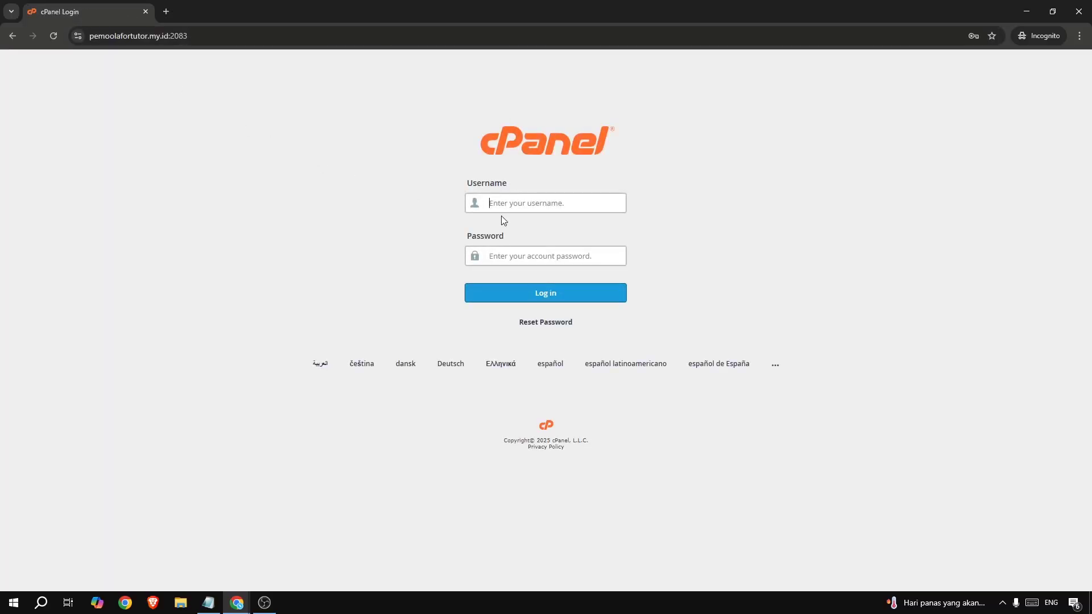
# - Log in to cPanel with the account username and saved password
pyautogui.write('pemoolaf')
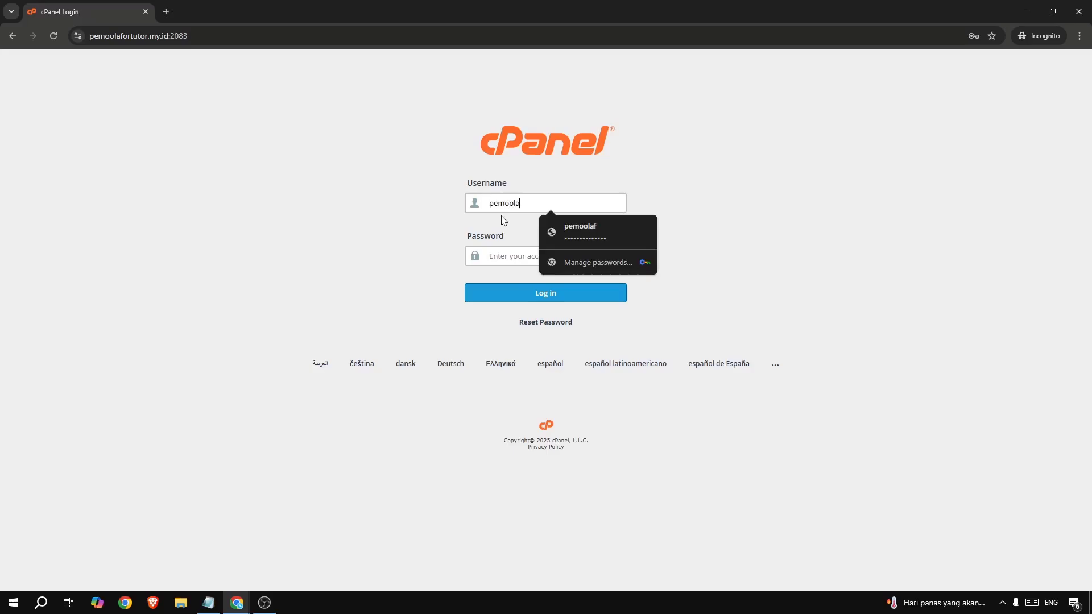
pyautogui.click(500, 255)
pyautogui.hotkey('ctrl', 'v')
pyautogui.click(511, 290)
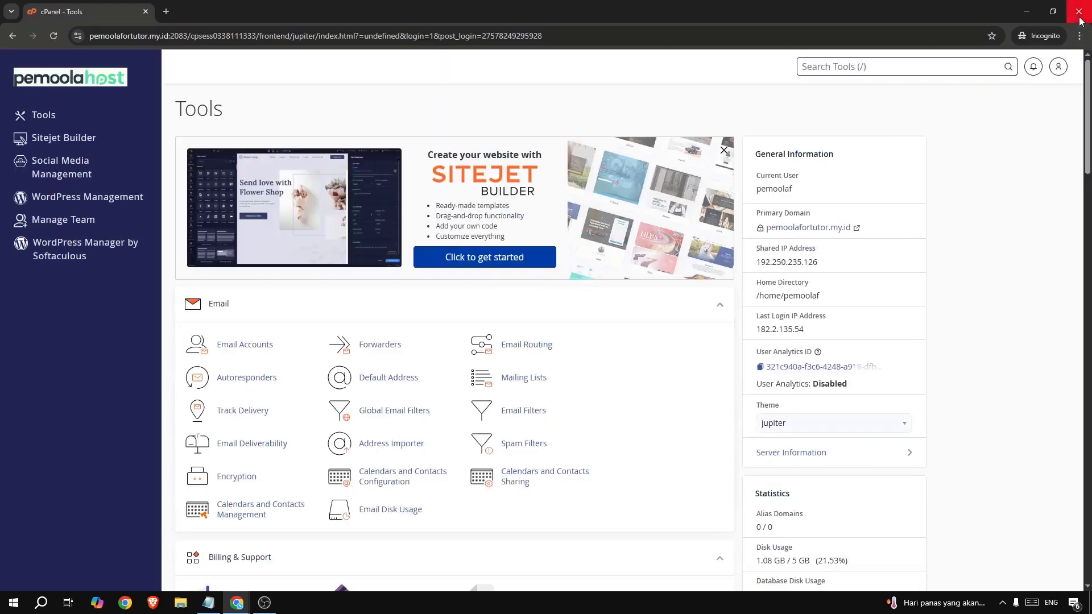
pyautogui.click(239, 603)
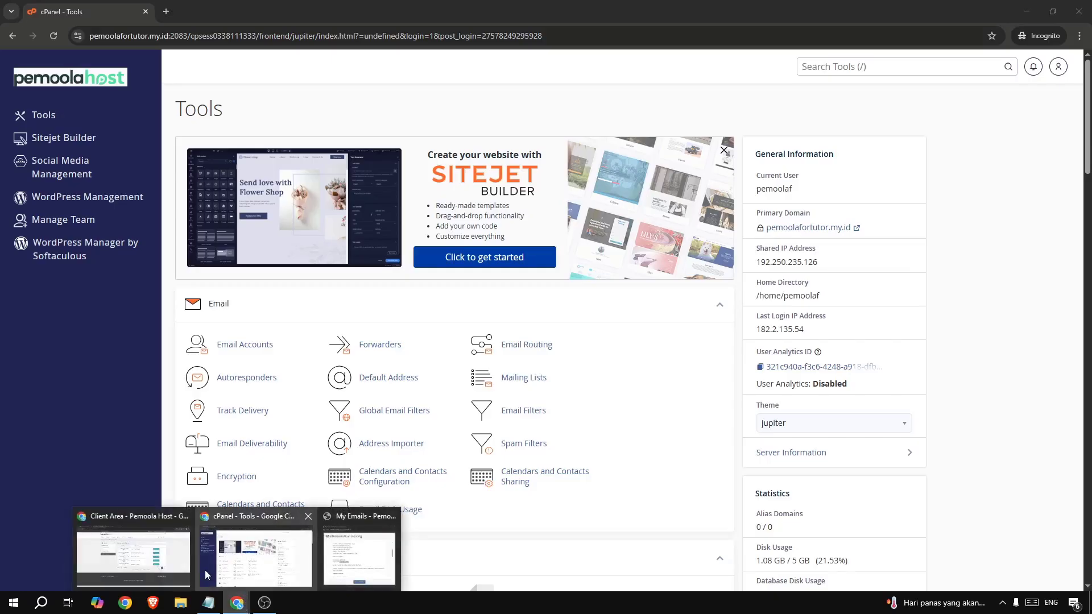
# - On the cPanel tab, search Tools for 'ssl' and open SSL/TLS Status
pyautogui.click(166, 545)
pyautogui.click(328, 13)
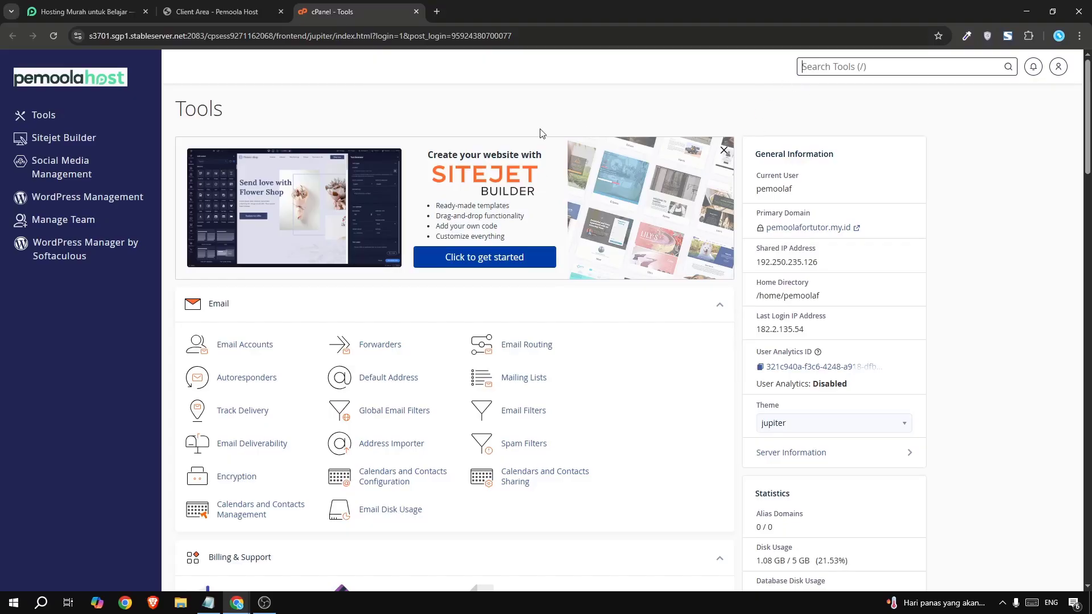
pyautogui.write('ssl')
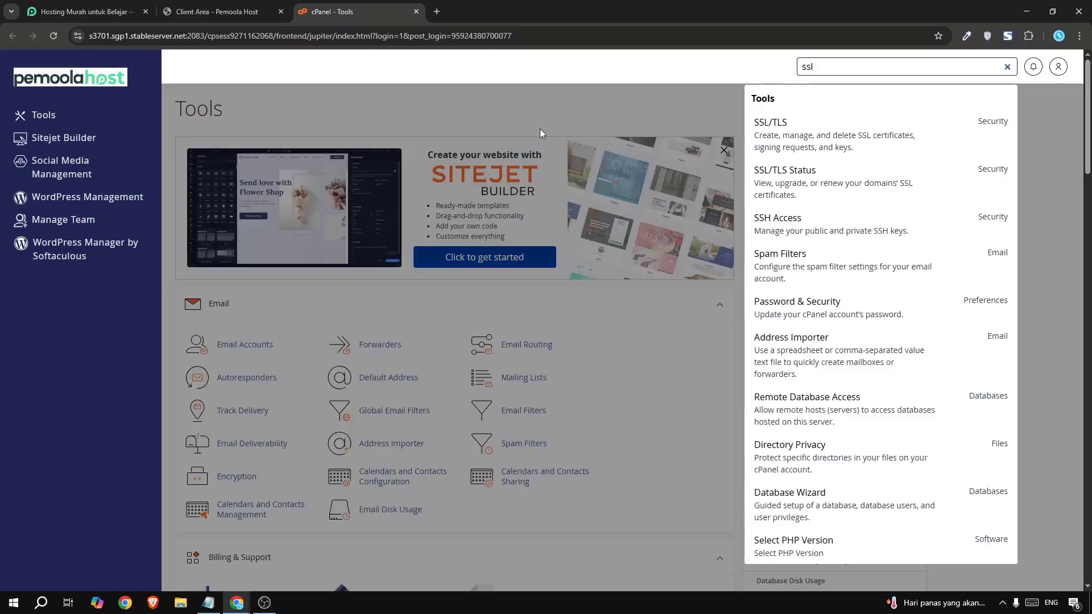
pyautogui.click(839, 182)
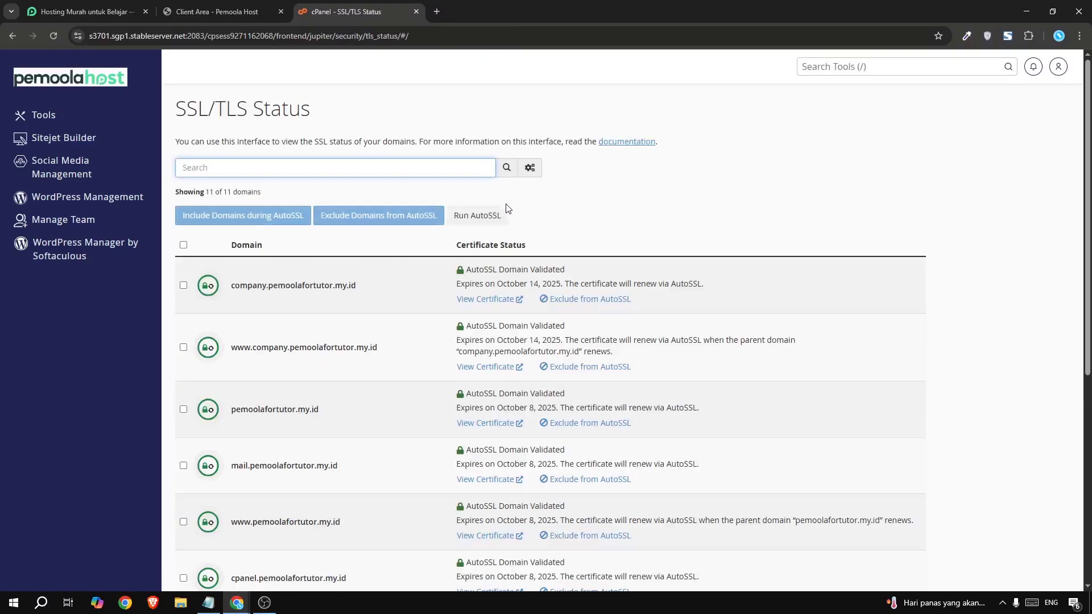
pyautogui.click(500, 212)
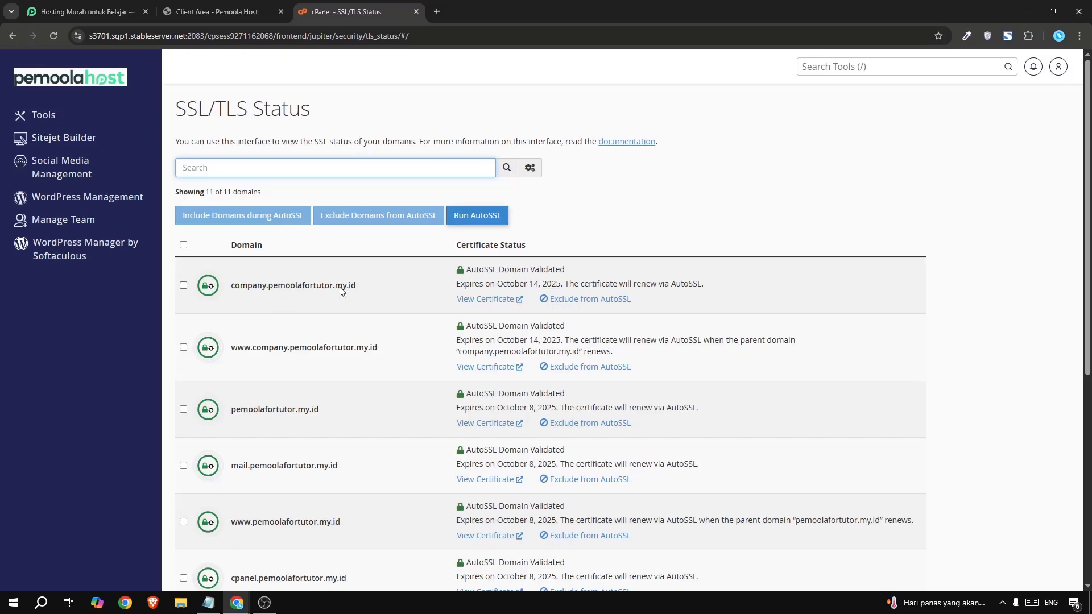
# - Select all 11 domains and run AutoSSL, dismissing the success notice
pyautogui.click(183, 245)
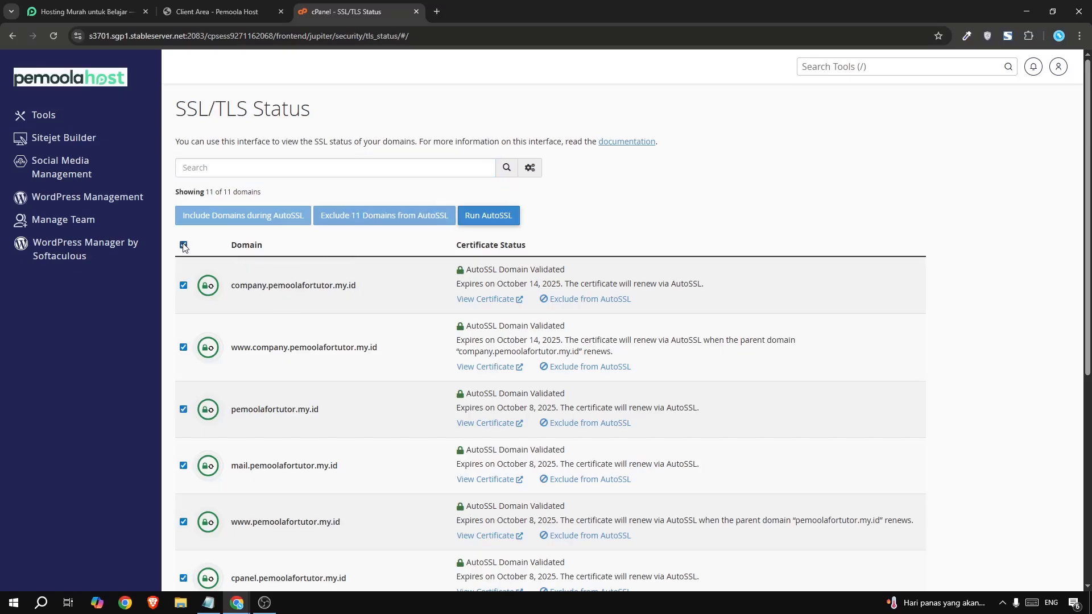
pyautogui.click(477, 222)
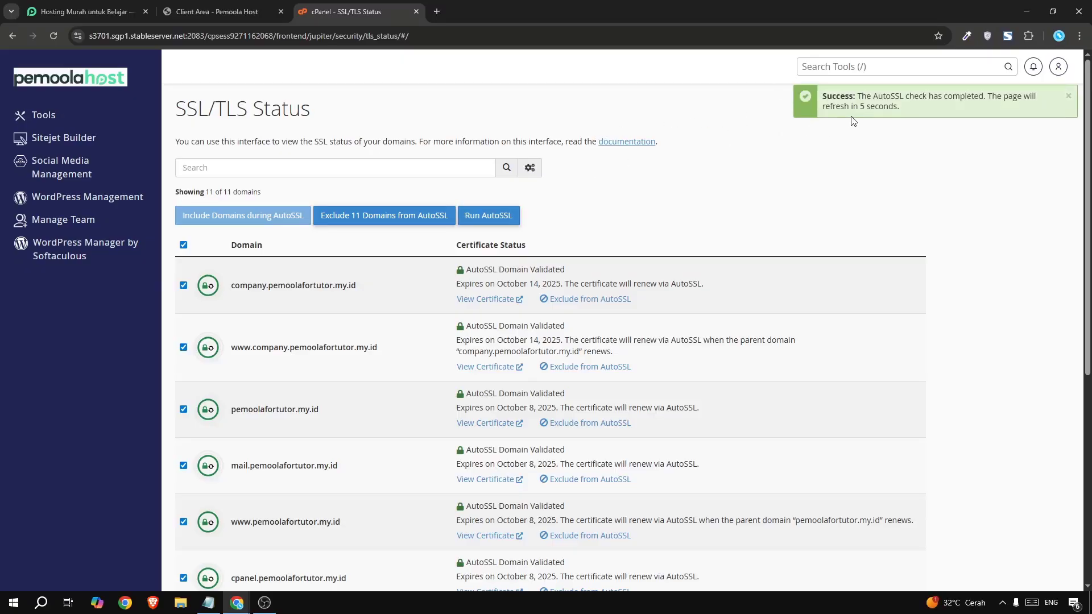
pyautogui.moveTo(845, 102); pyautogui.dragTo(891, 107)
pyautogui.click(891, 107)
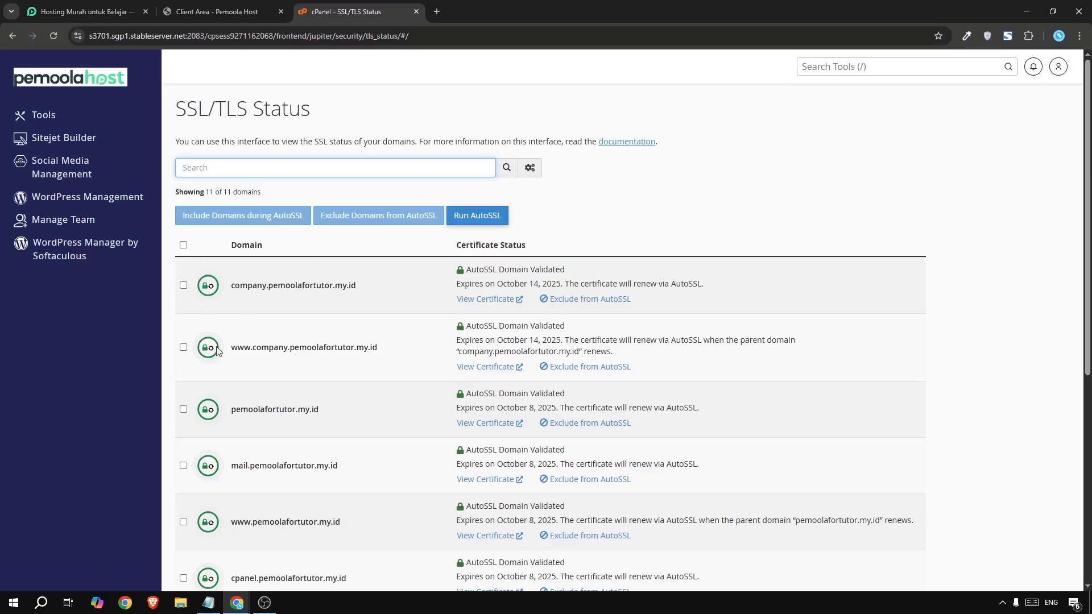
pyautogui.click(182, 245)
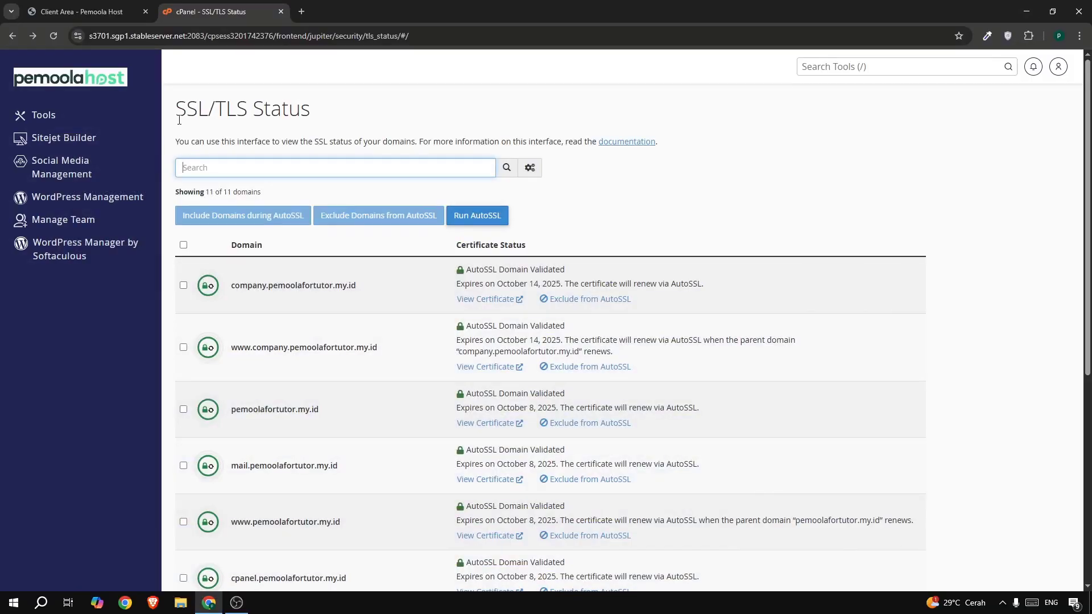
pyautogui.moveTo(175, 108); pyautogui.dragTo(311, 109)
# - Search cPanel for 'soft', open Softaculous Apps Installer, and start a WordPress install
pyautogui.click(811, 170)
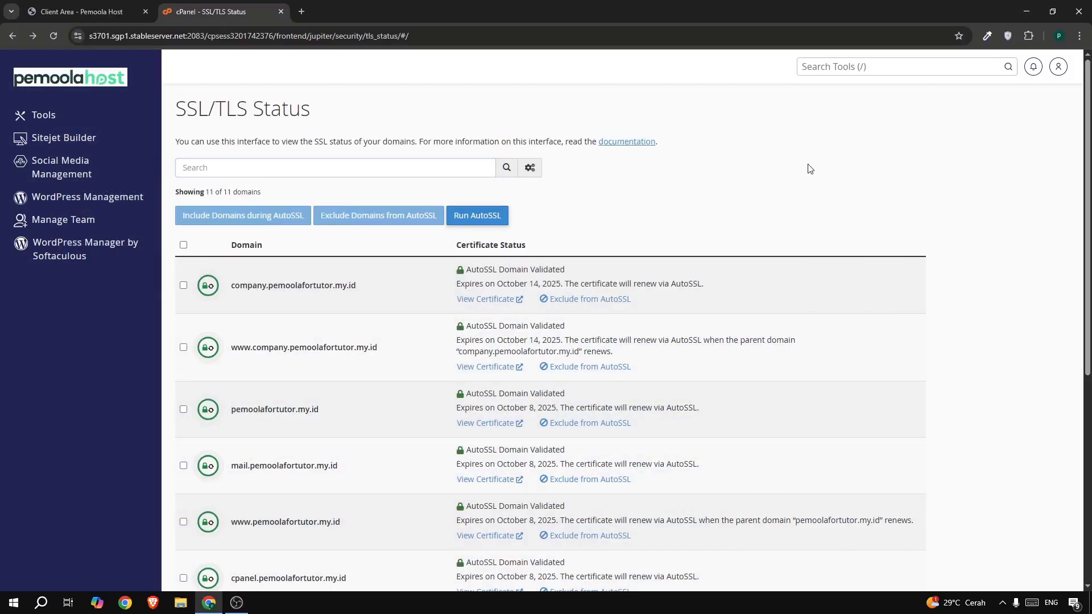
pyautogui.click(818, 66)
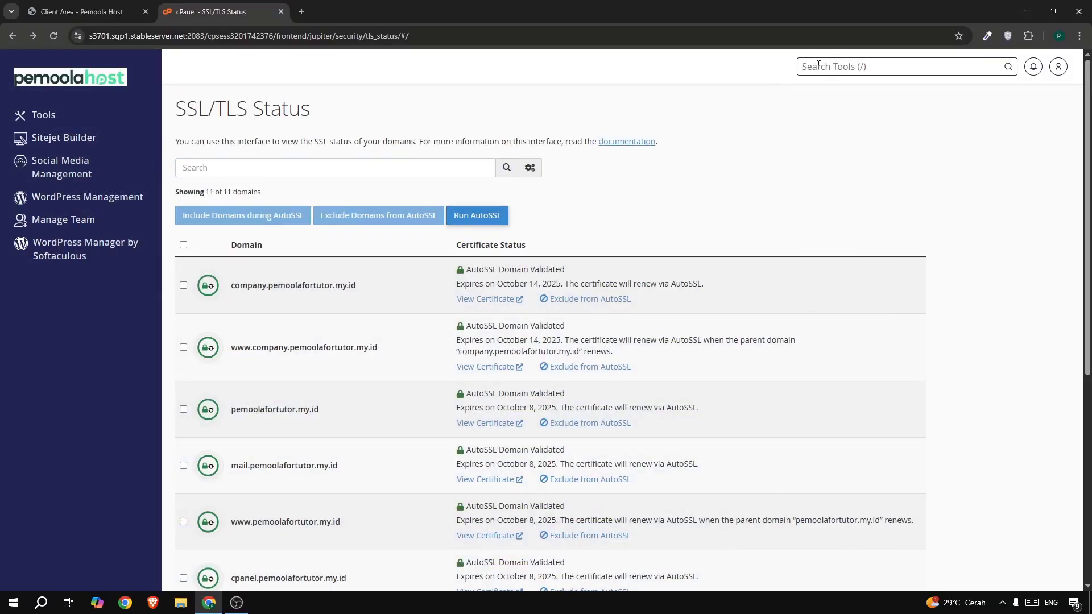
pyautogui.write('soft')
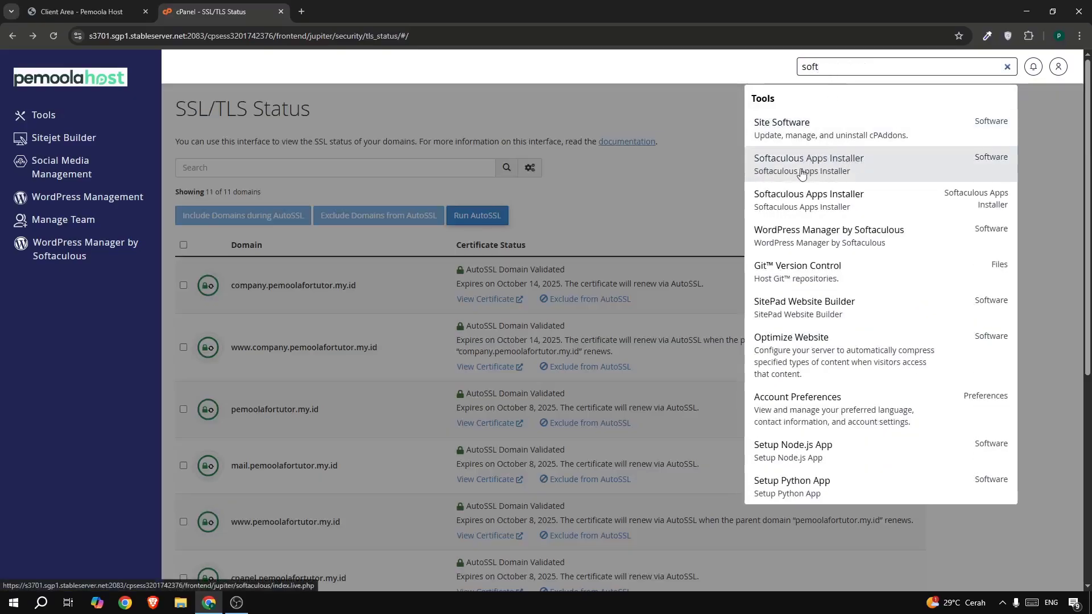
pyautogui.click(850, 162)
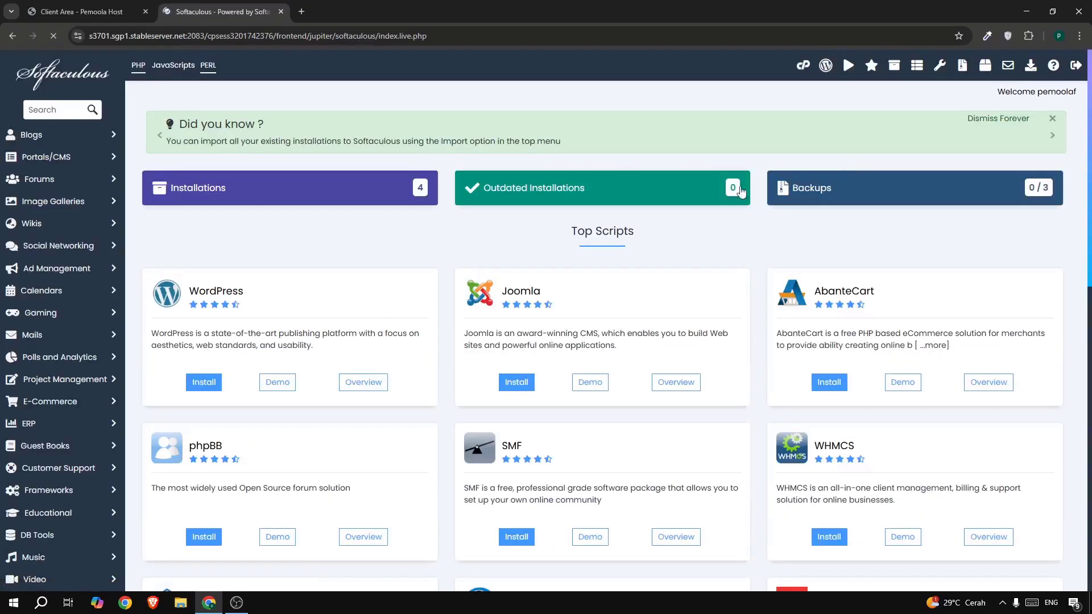
pyautogui.click(199, 387)
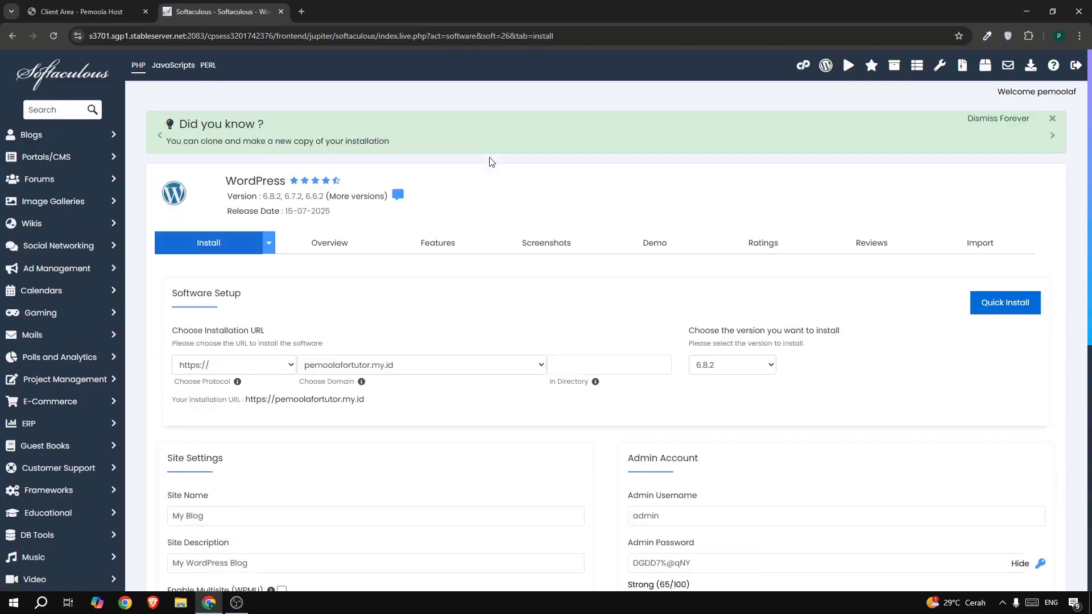
pyautogui.click(233, 373)
pyautogui.click(196, 416)
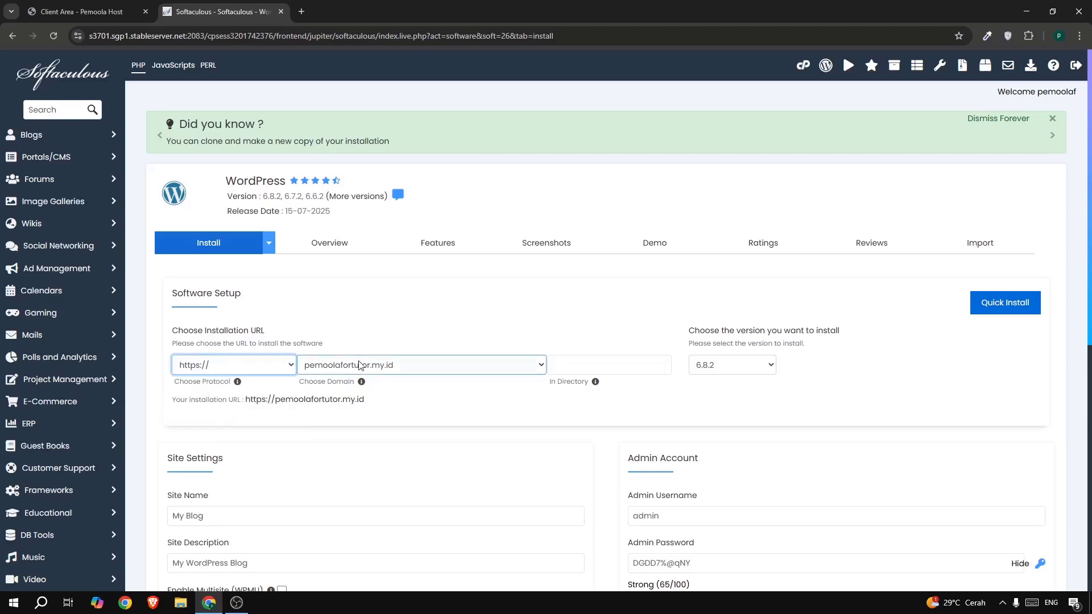
pyautogui.click(359, 366)
pyautogui.click(357, 385)
pyautogui.click(603, 365)
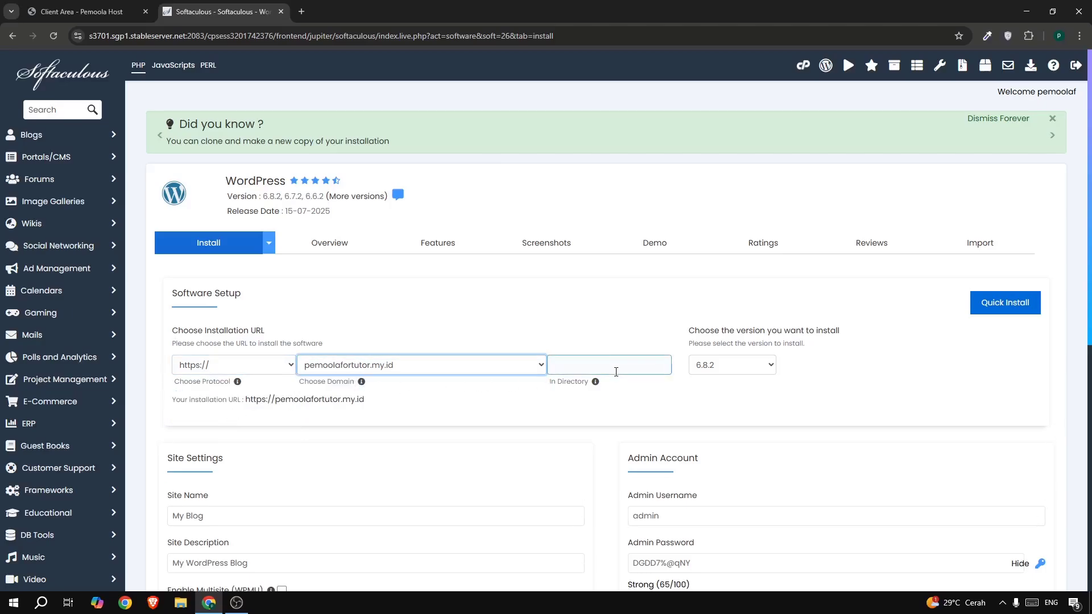
pyautogui.click(707, 367)
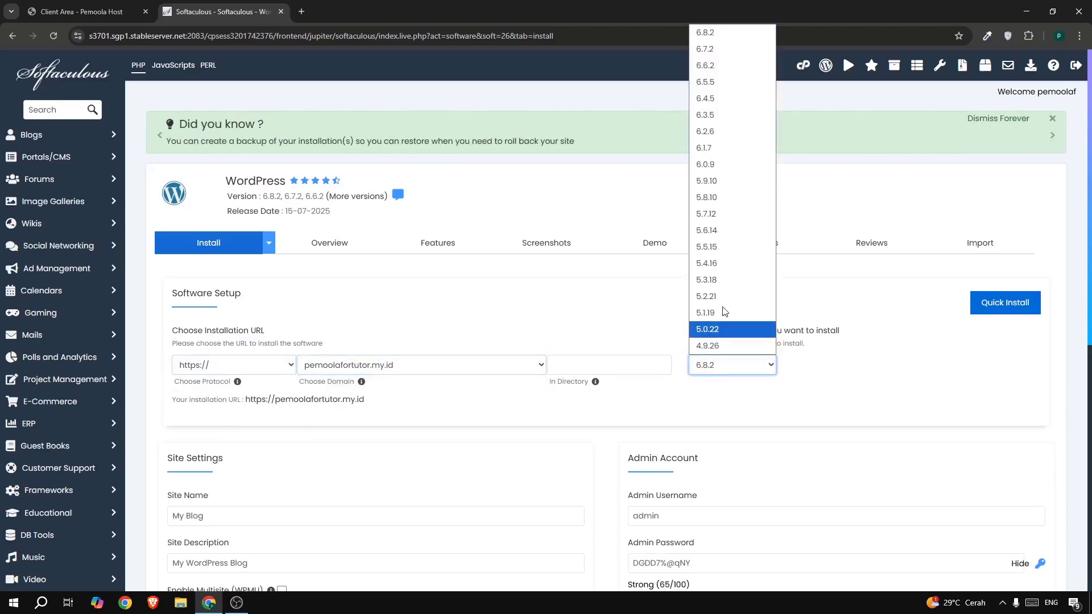
pyautogui.click(946, 311)
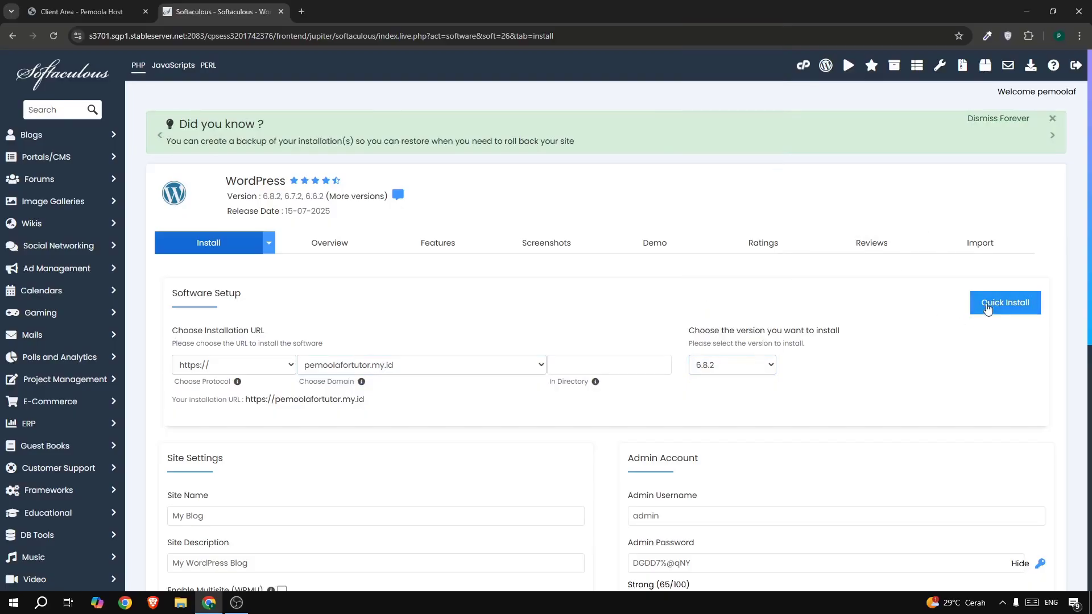
pyautogui.click(987, 308)
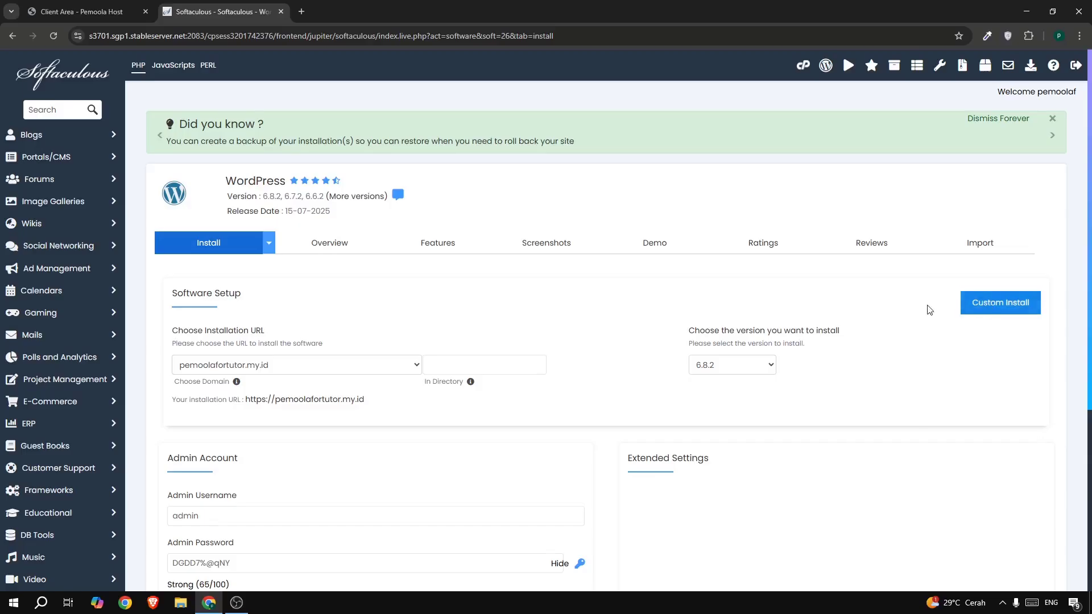
# - Edit the admin username, copy the admin password, review the admin email, and install
pyautogui.scroll(-4, 421, 382)
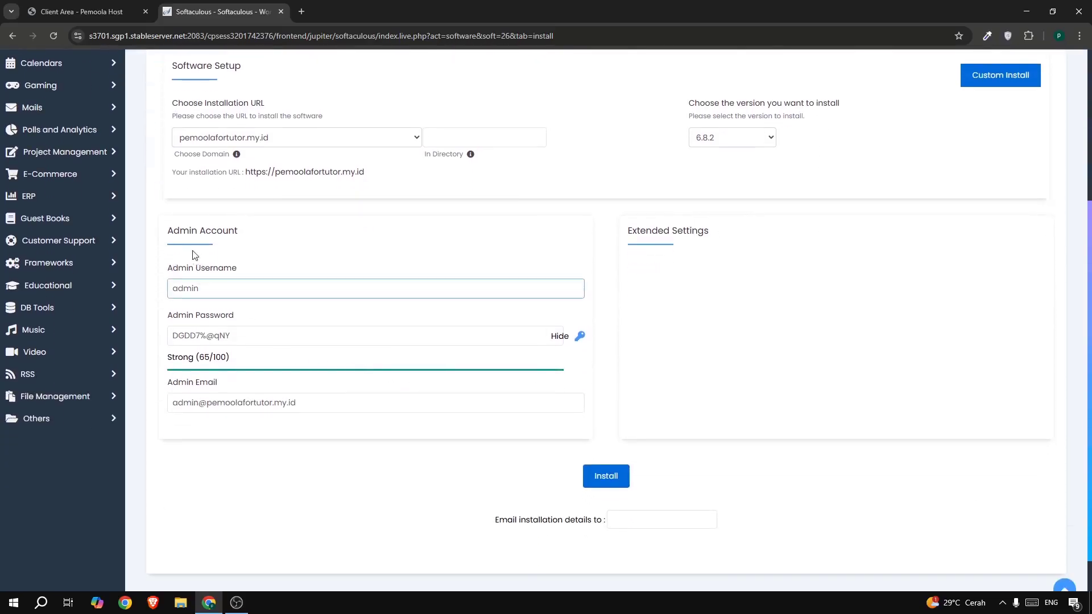
pyautogui.moveTo(180, 231); pyautogui.dragTo(251, 227)
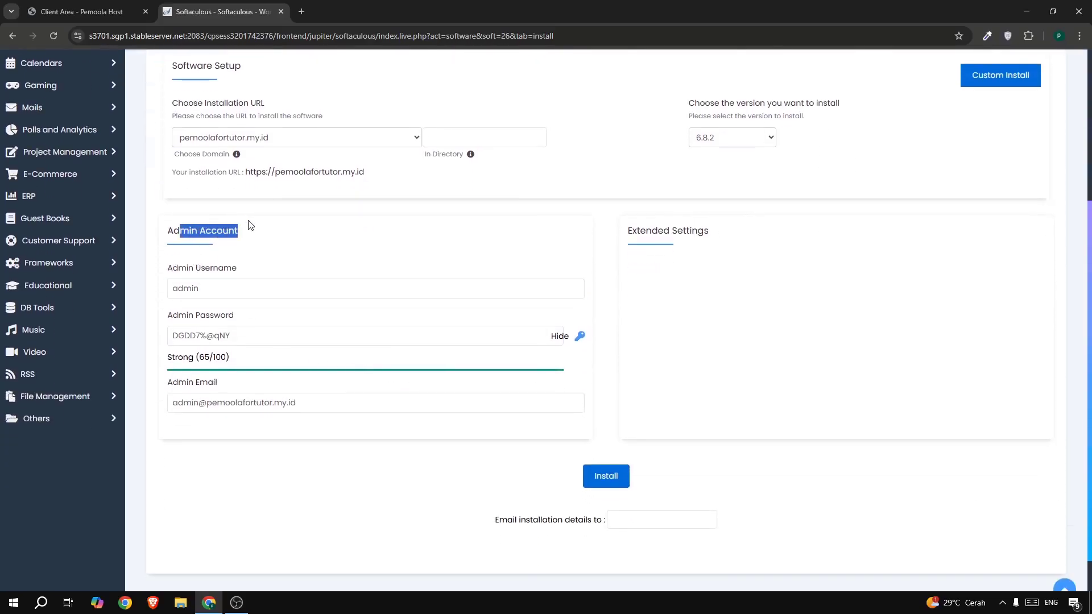
pyautogui.click(212, 290)
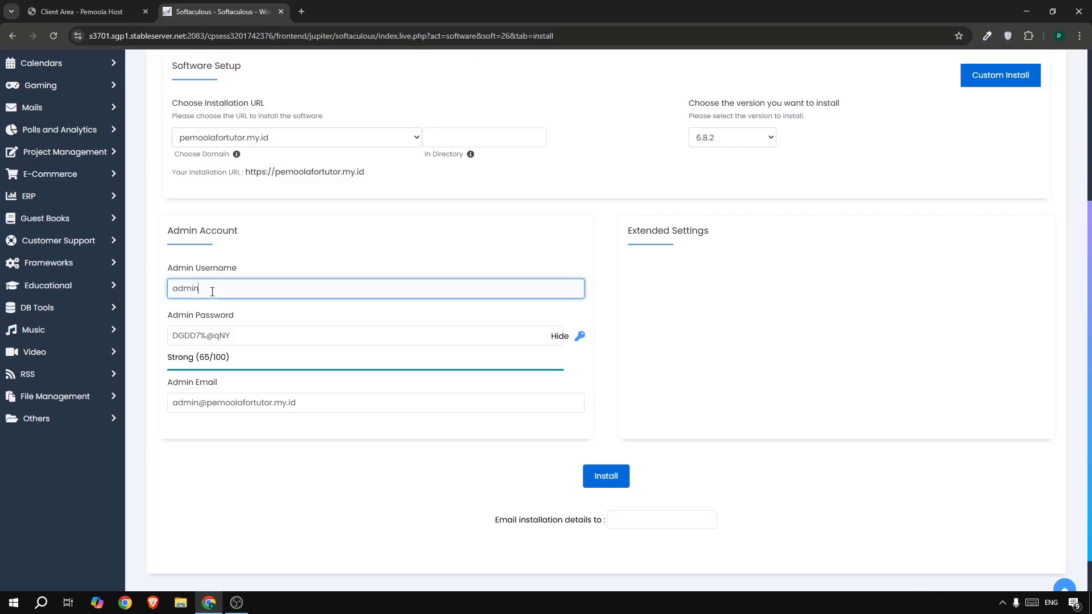
pyautogui.doubleClick(253, 291)
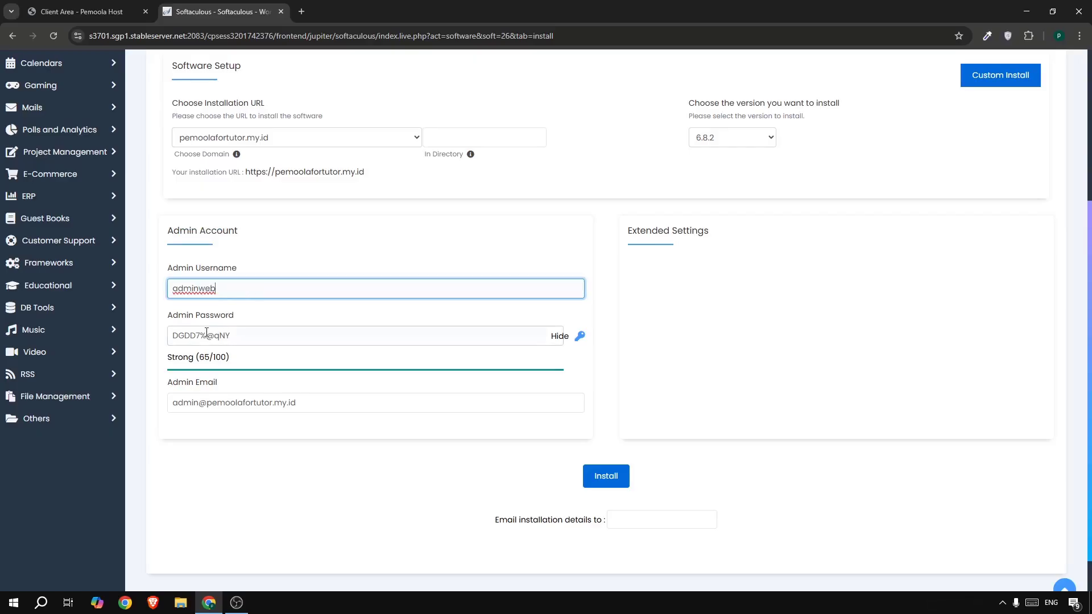
pyautogui.moveTo(278, 334); pyautogui.dragTo(201, 321)
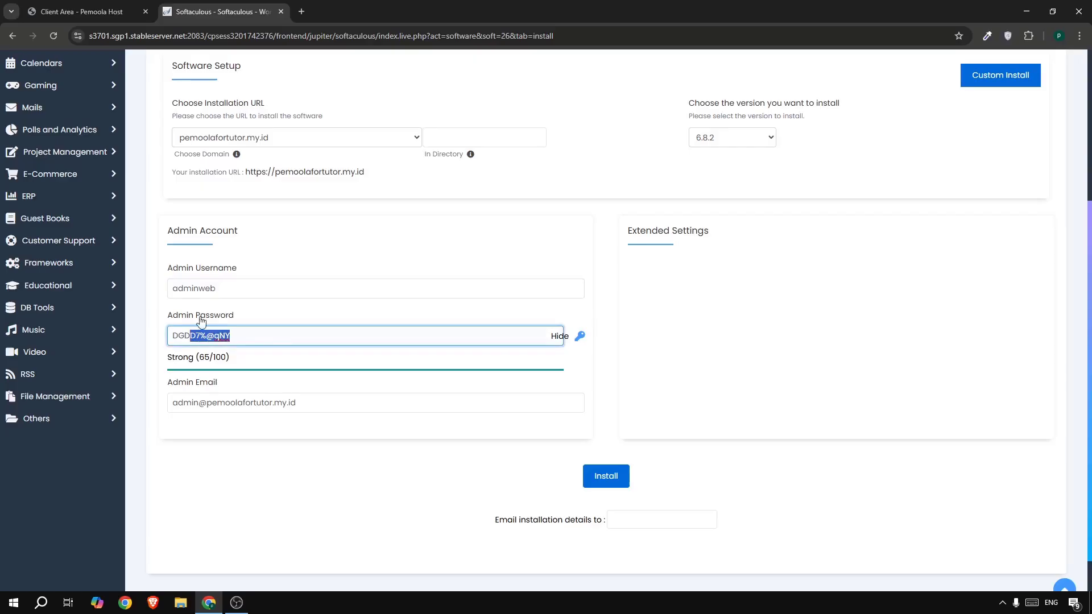
pyautogui.click(223, 288)
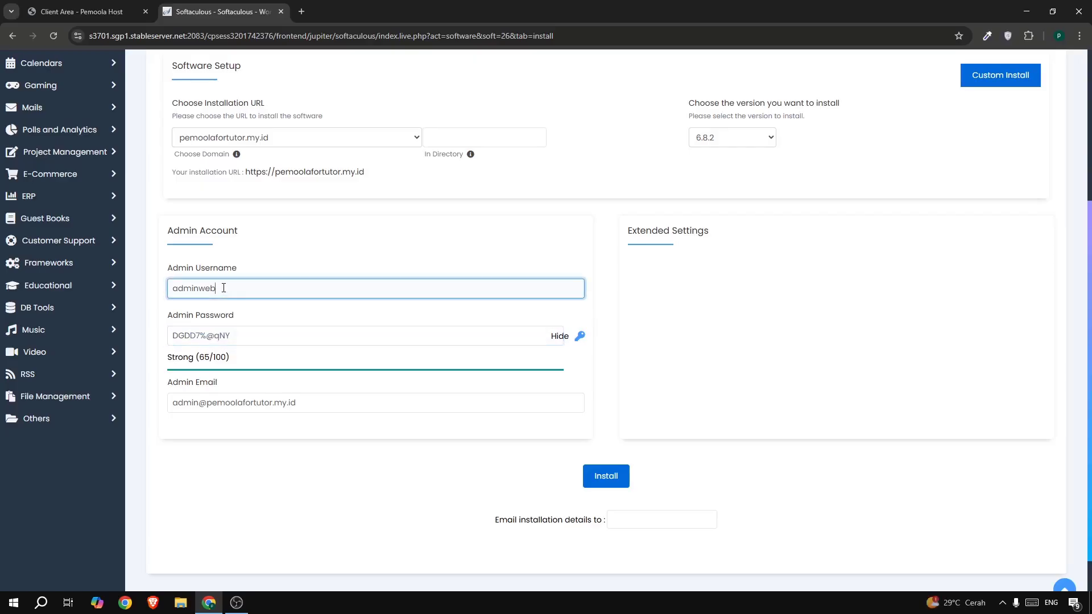
pyautogui.tripleClick(228, 331)
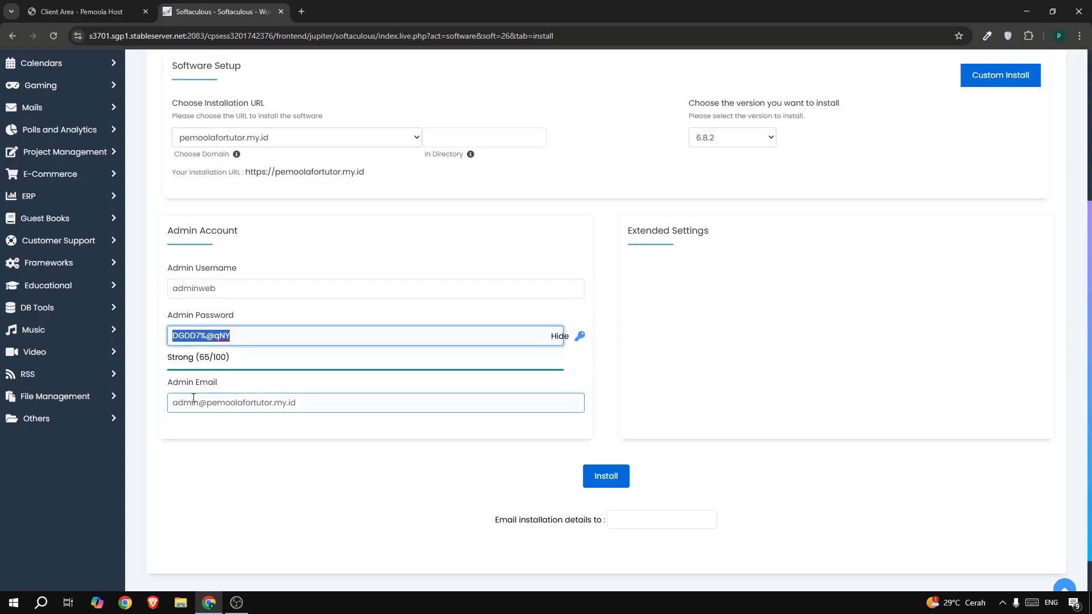
pyautogui.moveTo(345, 404); pyautogui.dragTo(248, 411)
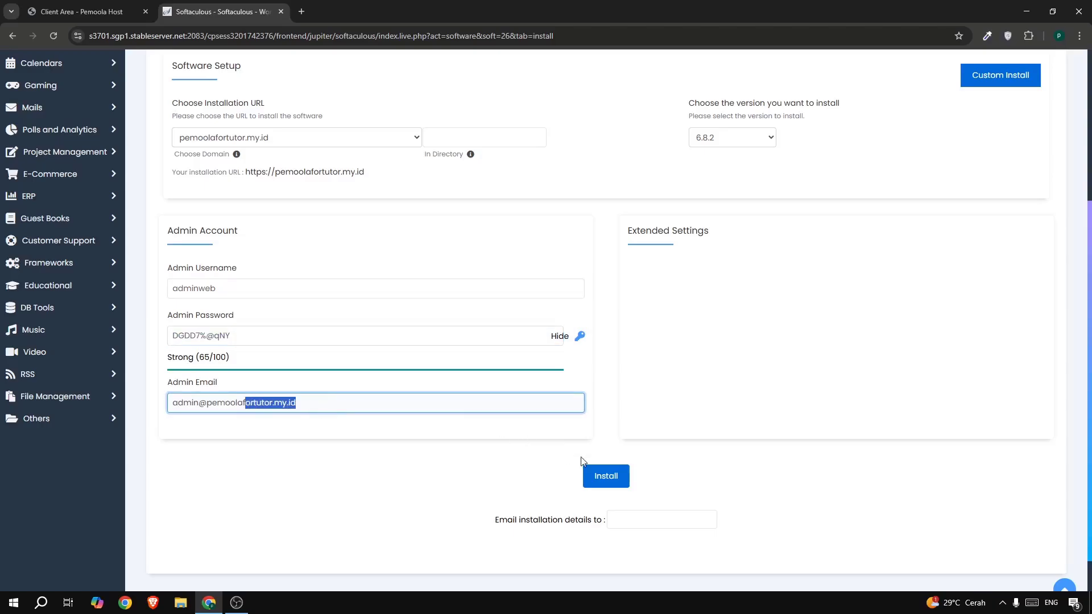
pyautogui.click(605, 484)
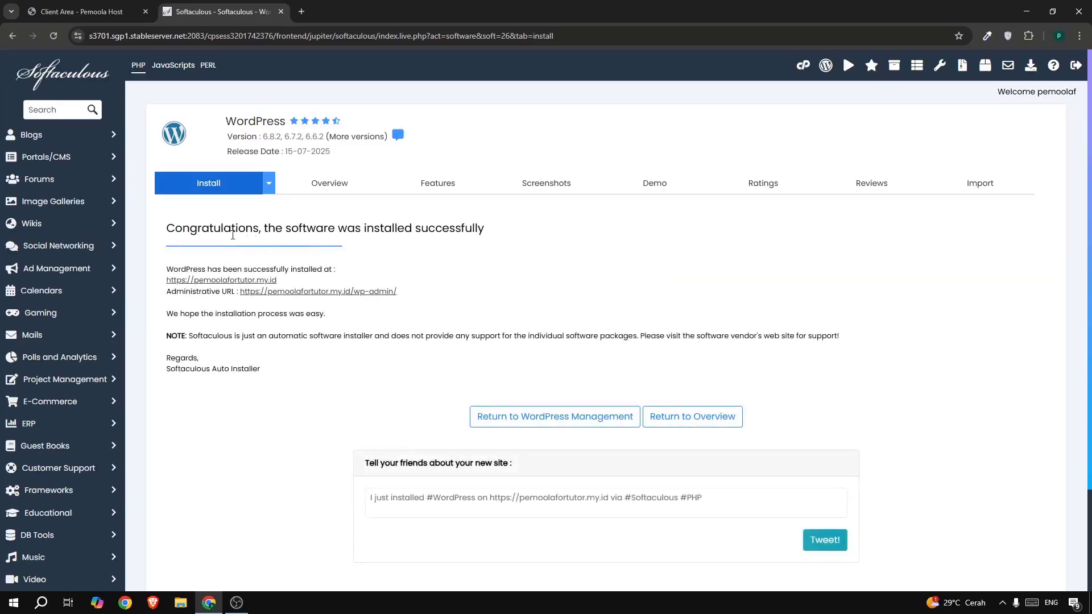
pyautogui.moveTo(223, 228); pyautogui.dragTo(589, 233)
pyautogui.click(621, 239)
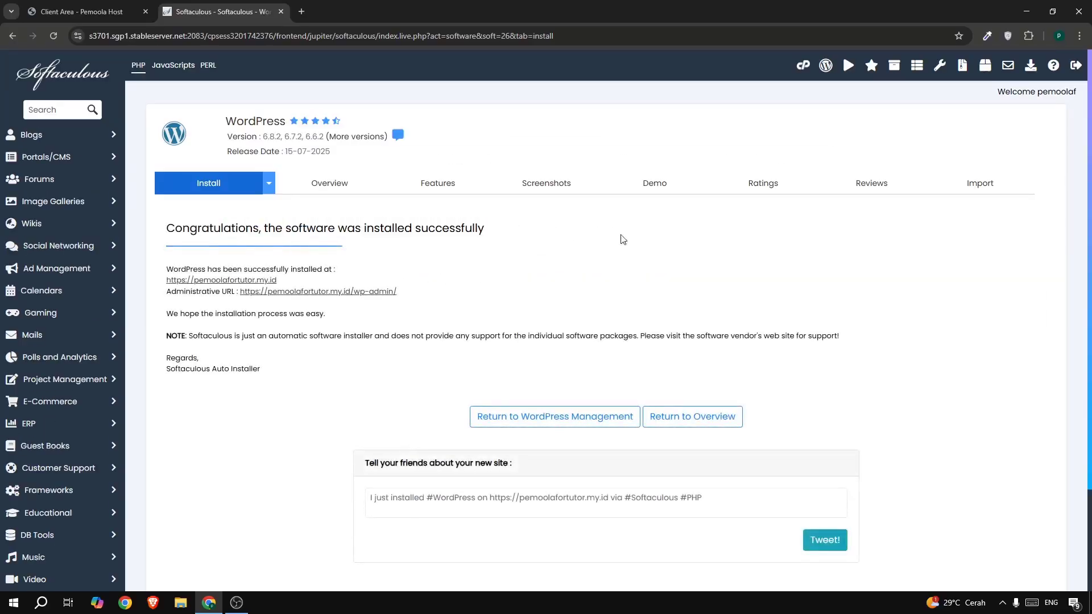
pyautogui.click(226, 281)
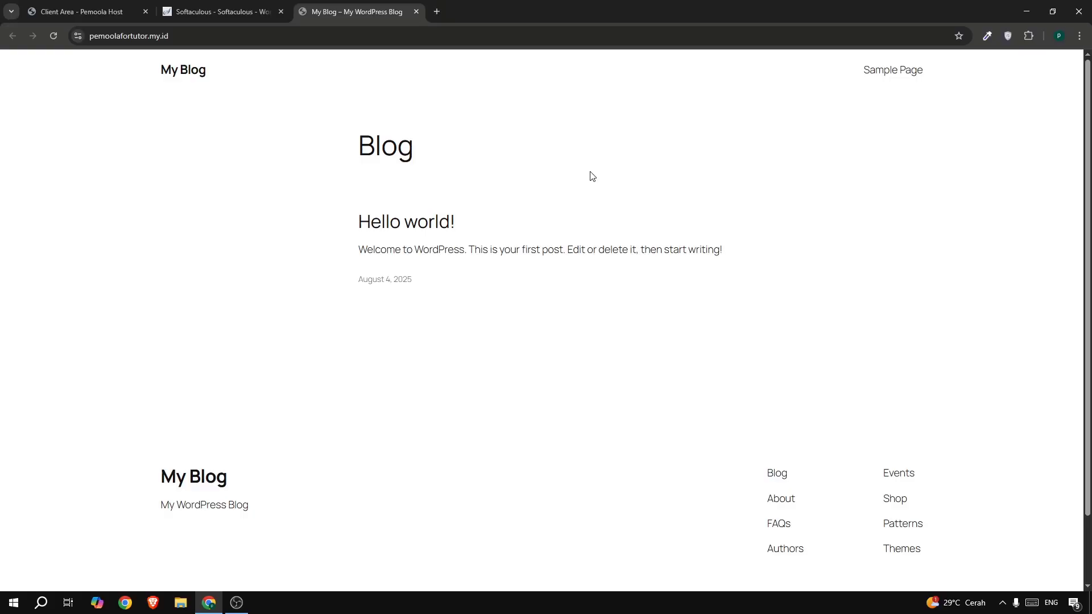
pyautogui.click(436, 12)
# - Search the web for dns checker
pyautogui.click(431, 43)
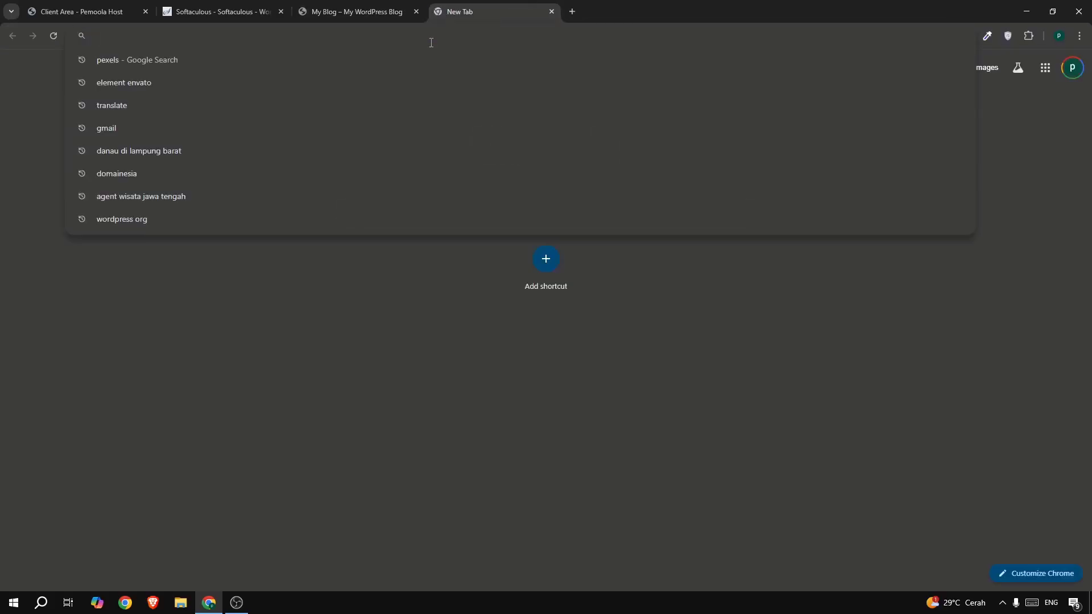
pyautogui.write('dns checke')
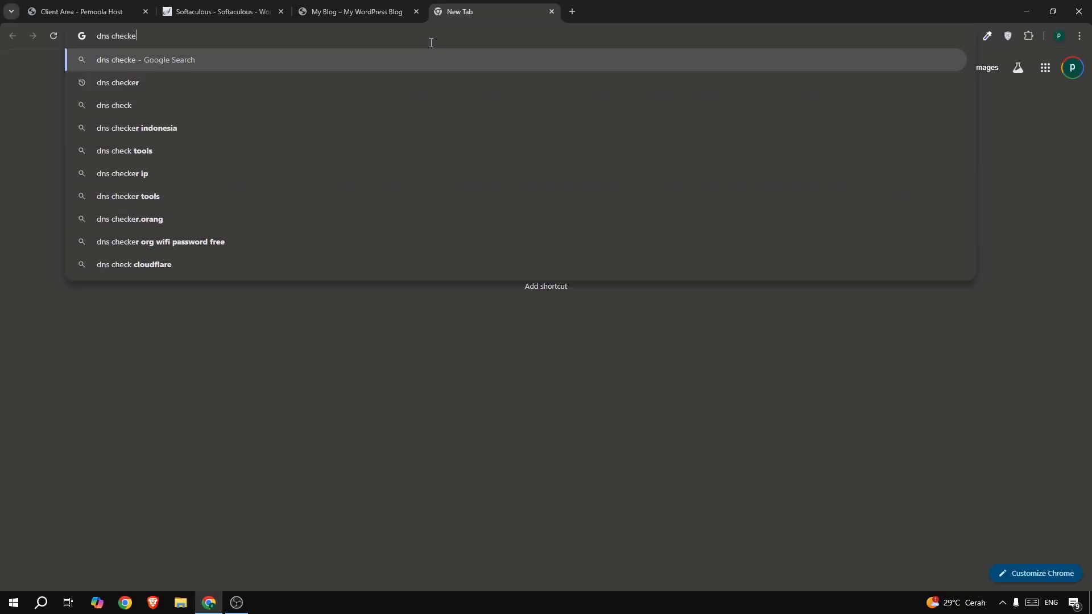
pyautogui.write('r')
pyautogui.press('Return')
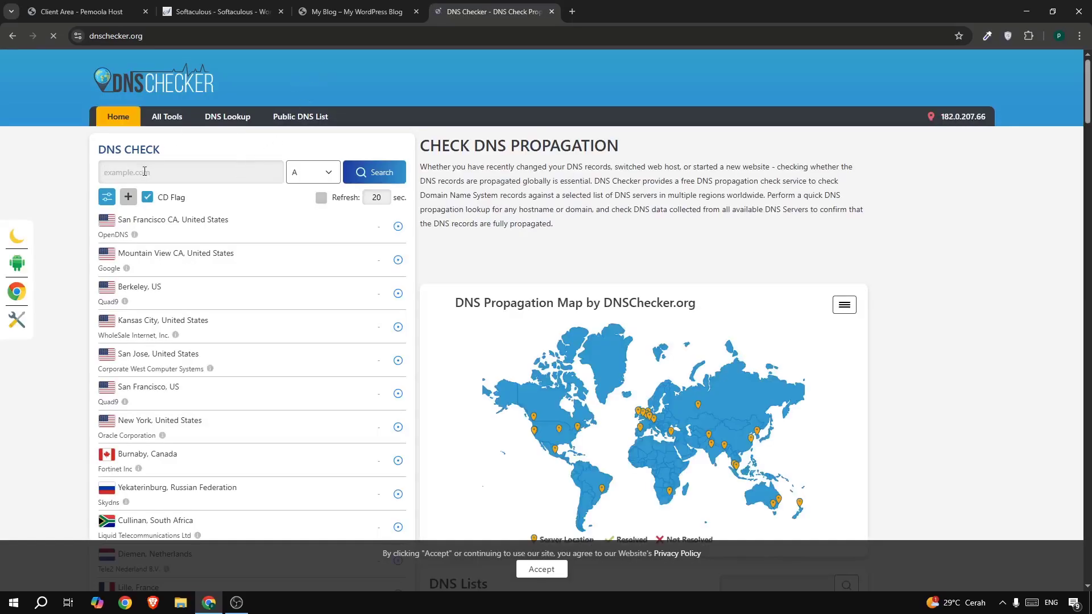
# - Run a DNS Checker A-record lookup for pemoolafortutor.my.id across worldwide servers
pyautogui.click(139, 167)
pyautogui.write('pemoolaforgutor.my.id')
pyautogui.click(304, 182)
pyautogui.click(301, 193)
pyautogui.click(366, 178)
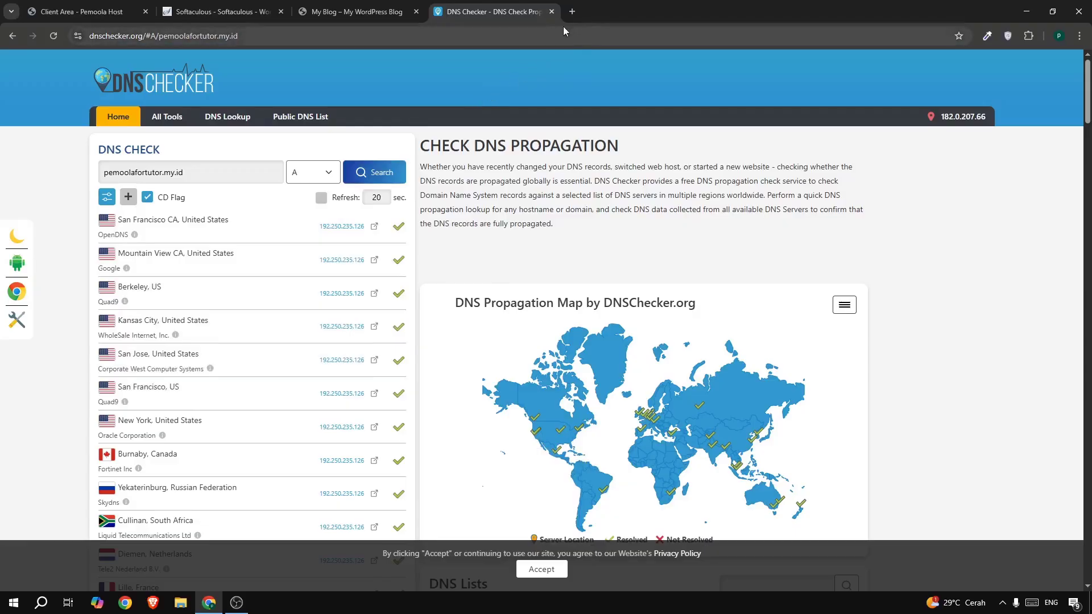
pyautogui.click(1079, 36)
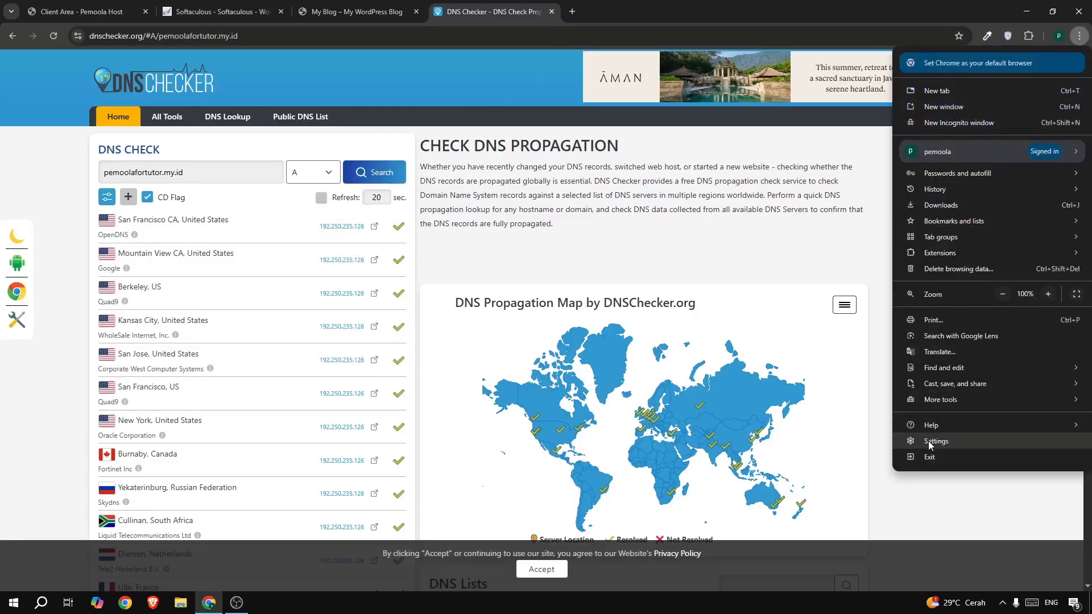
# - Go to Chrome's Privacy and security > Security settings and find the secure DNS option
pyautogui.click(928, 441)
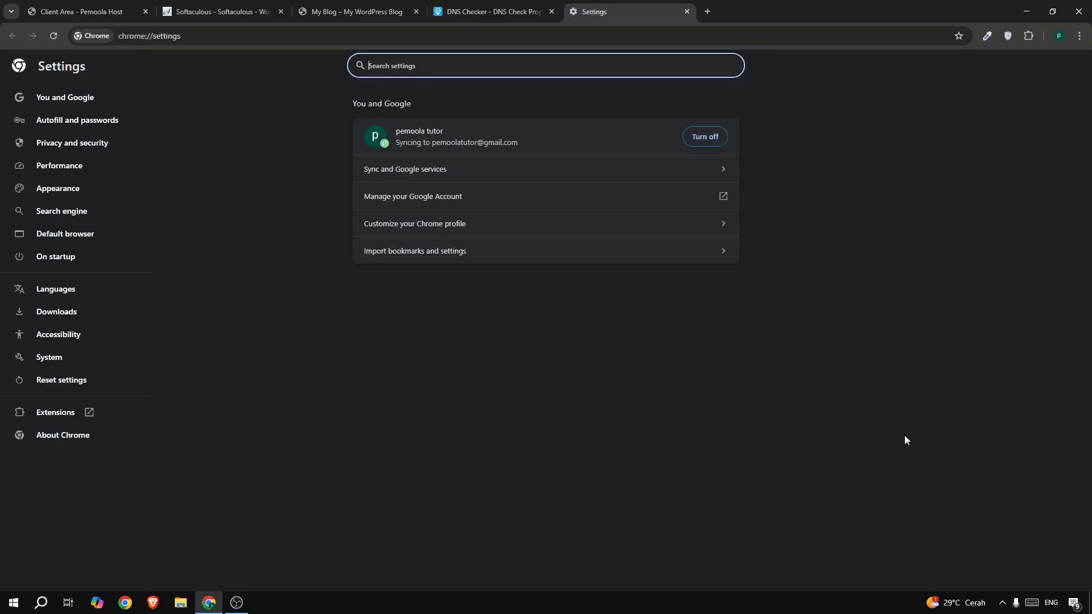
pyautogui.click(40, 146)
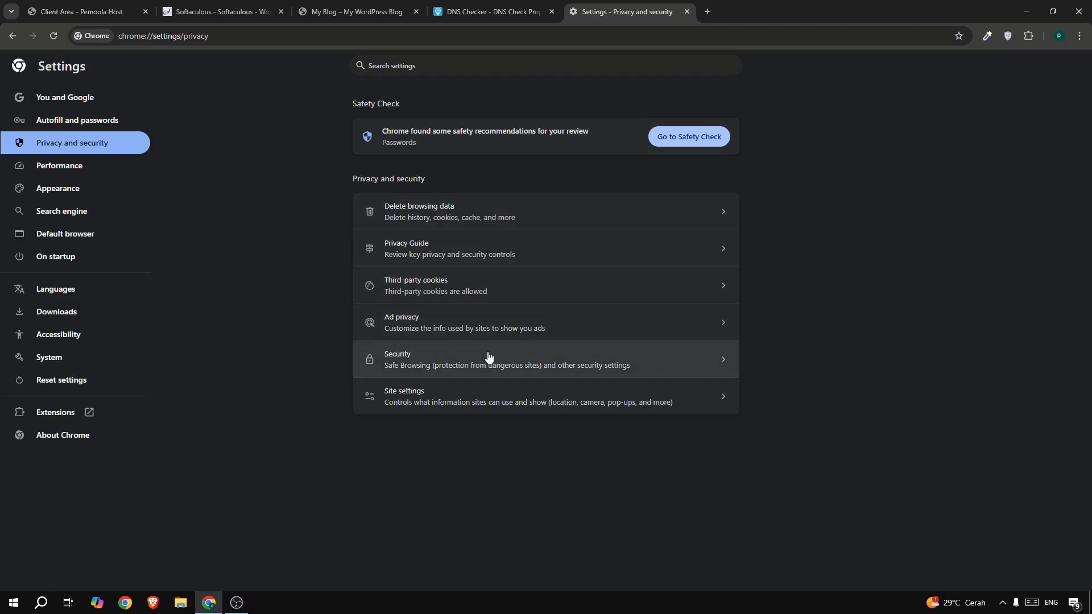
pyautogui.click(488, 356)
pyautogui.scroll(-6, 510, 227)
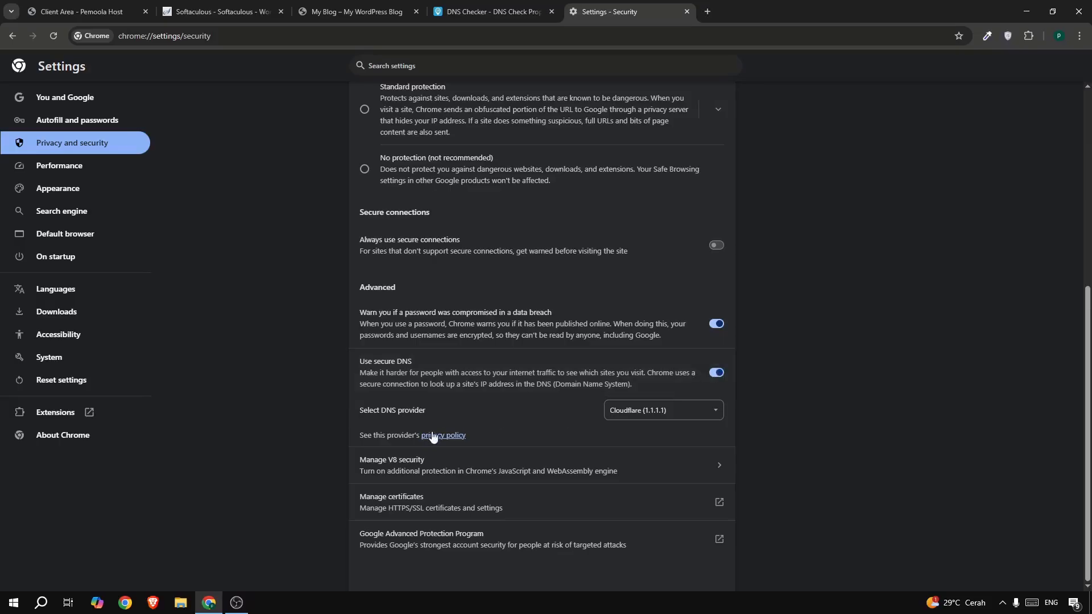
pyautogui.moveTo(371, 410); pyautogui.dragTo(434, 413)
# - Keep Cloudflare (1.1.1.1) as the secure DNS provider and return to the My Blog site
pyautogui.click(646, 410)
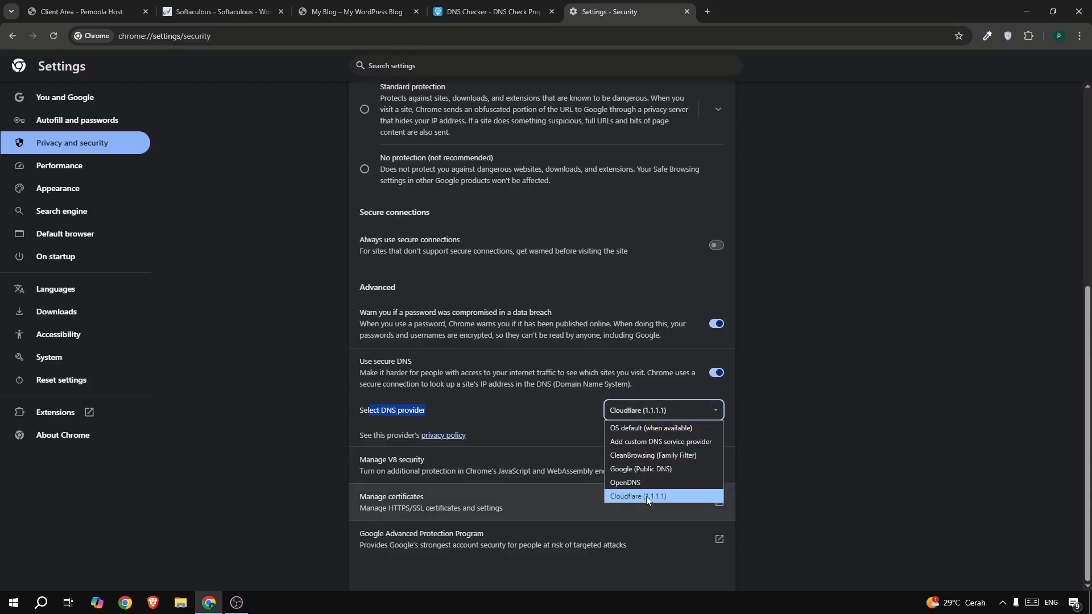
pyautogui.click(790, 457)
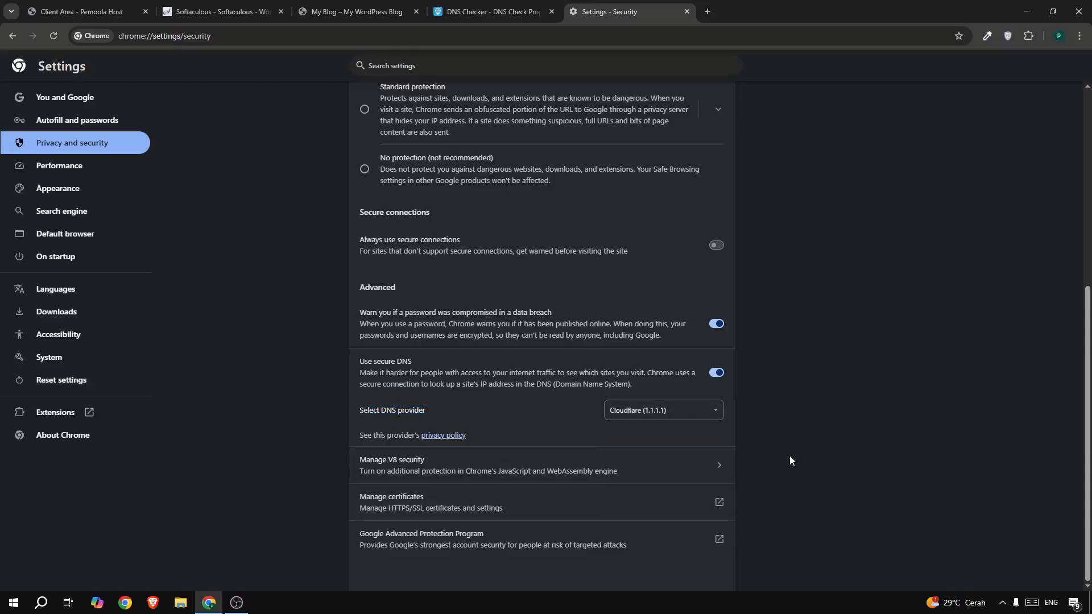
pyautogui.click(346, 13)
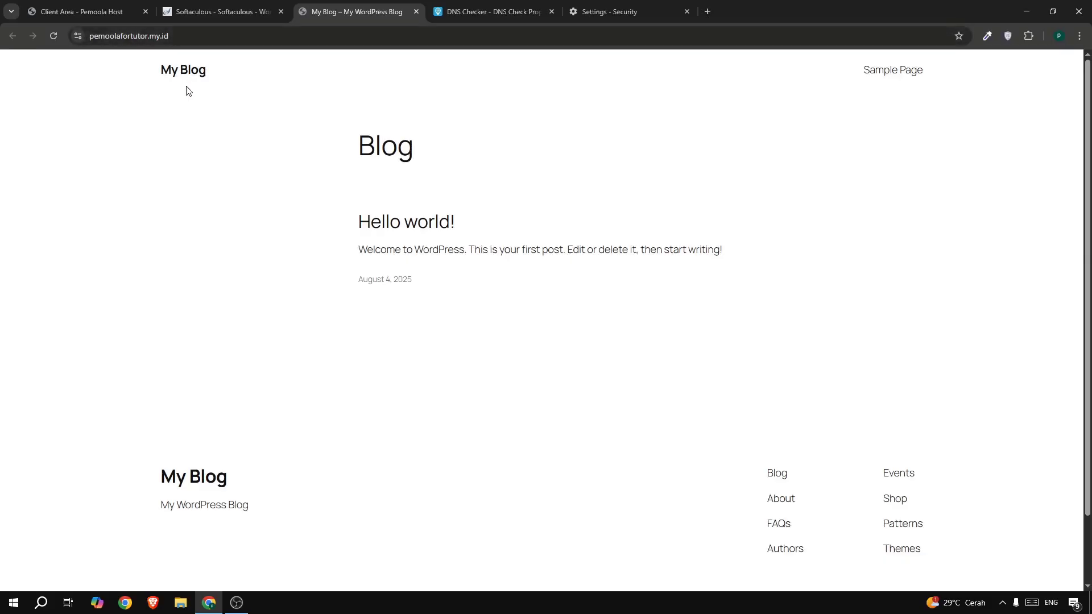
pyautogui.click(217, 35)
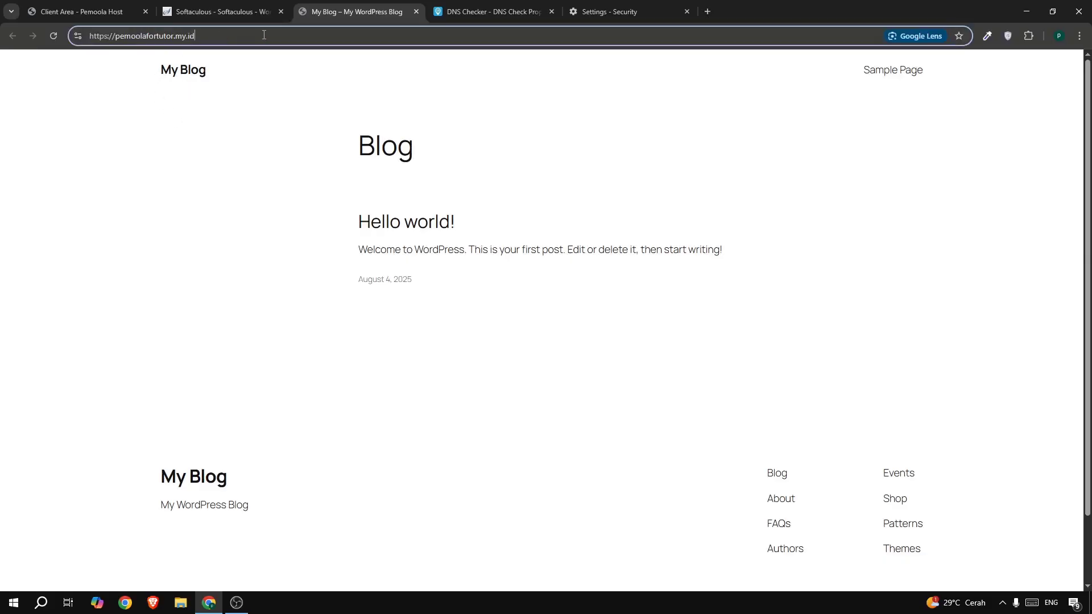
# - Go to the site's /wp-admin and log in with the saved username and the account password
pyautogui.click(231, 37)
pyautogui.write('/')
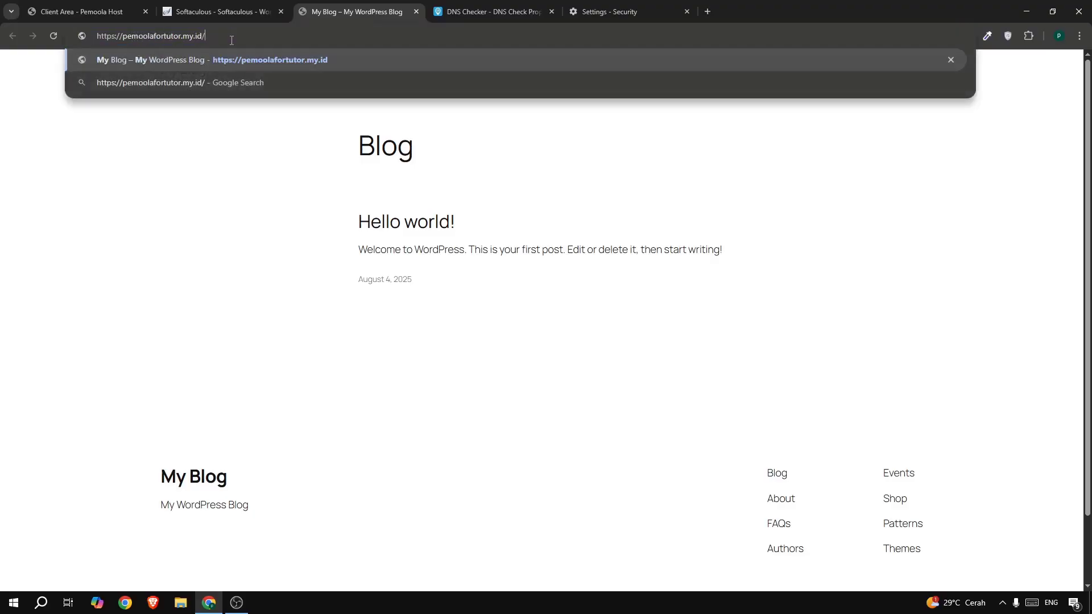
pyautogui.write('wp-')
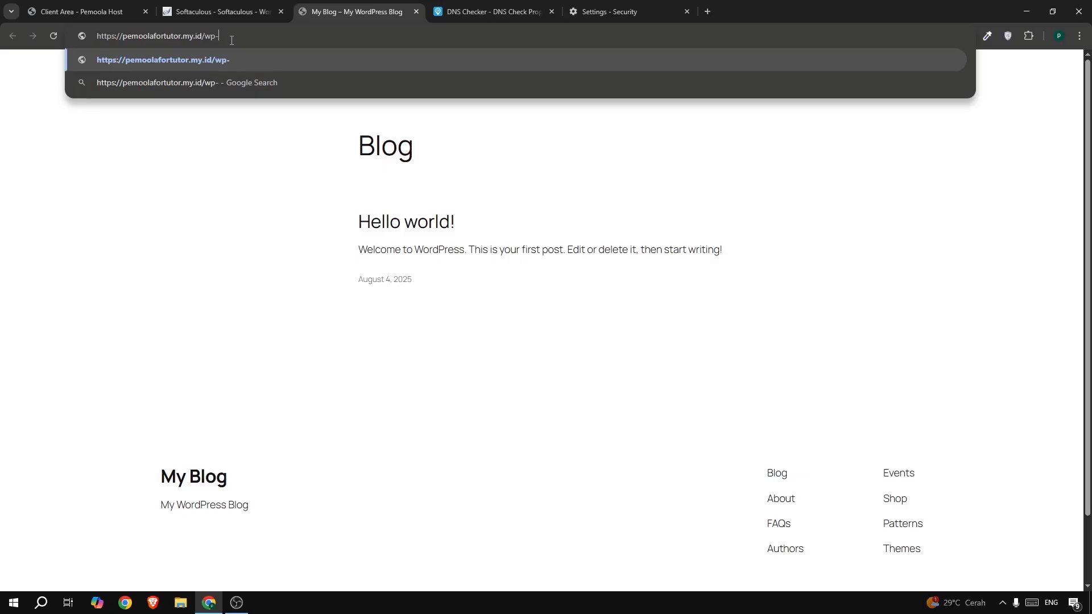
pyautogui.write('admin')
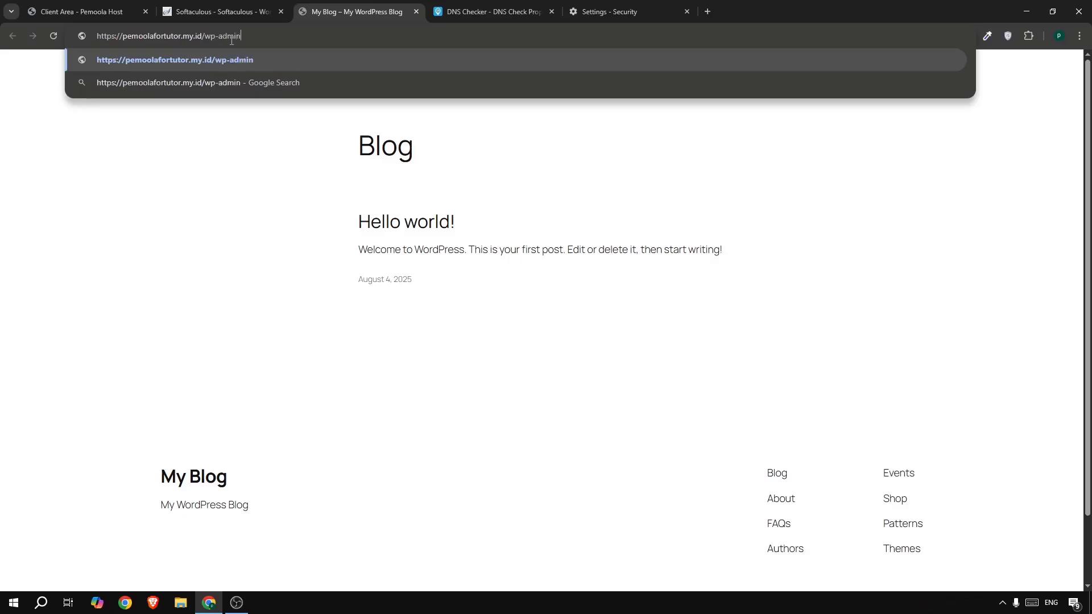
pyautogui.press('Return')
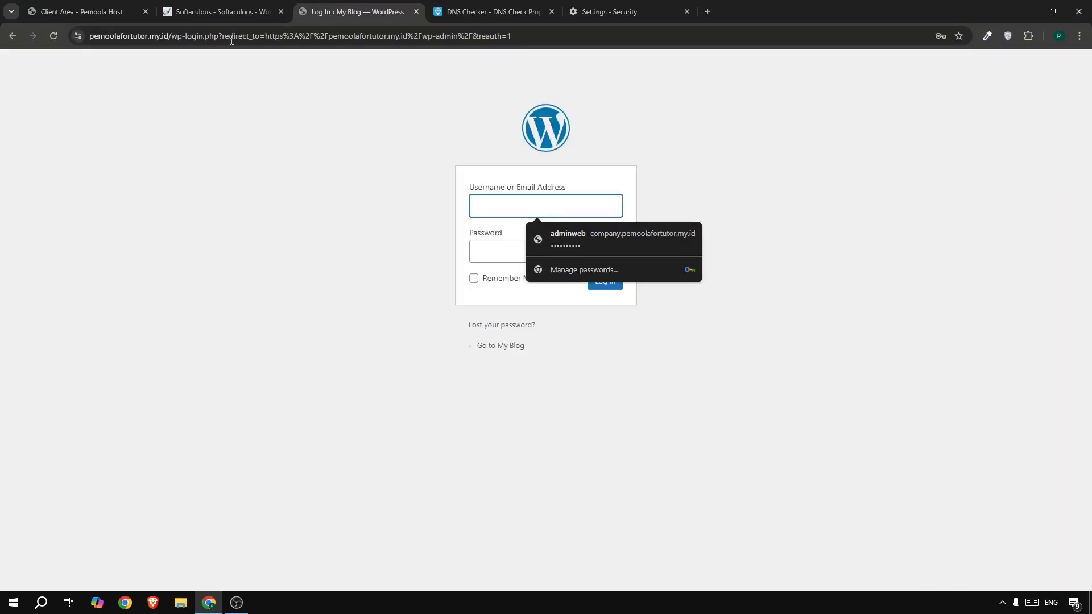
pyautogui.click(563, 234)
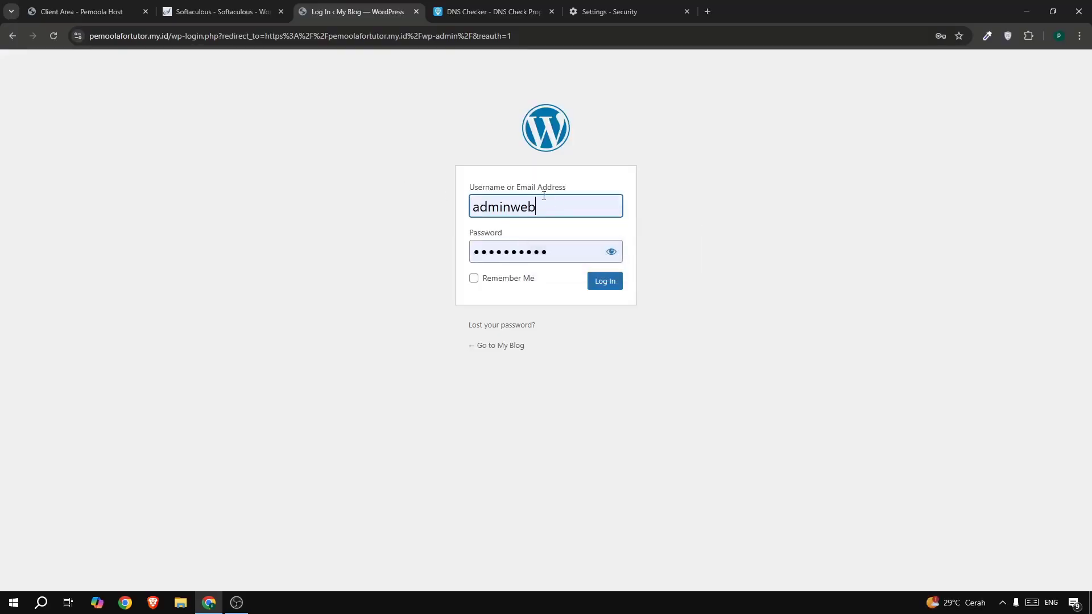
pyautogui.click(546, 252)
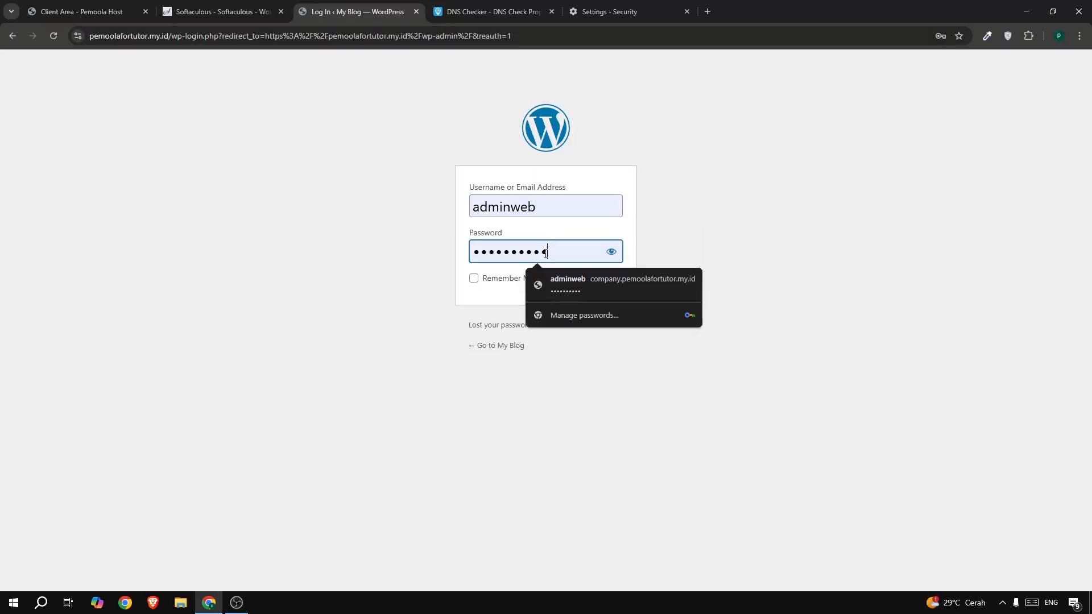
pyautogui.hotkey('ctrl', 'a')
pyautogui.hotkey('ctrl', 'v')
pyautogui.click(541, 275)
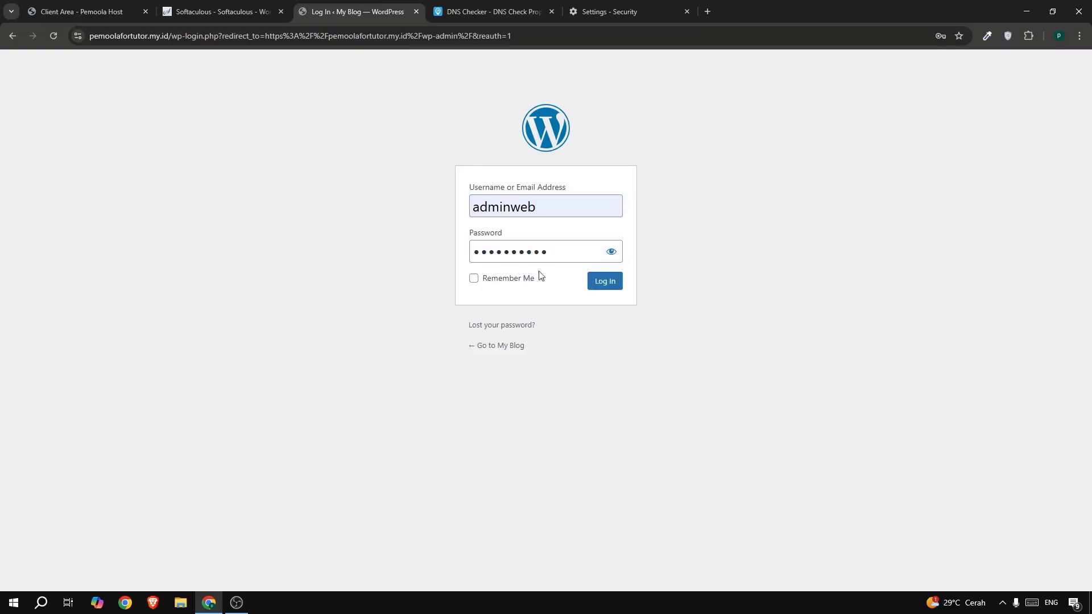
pyautogui.click(622, 286)
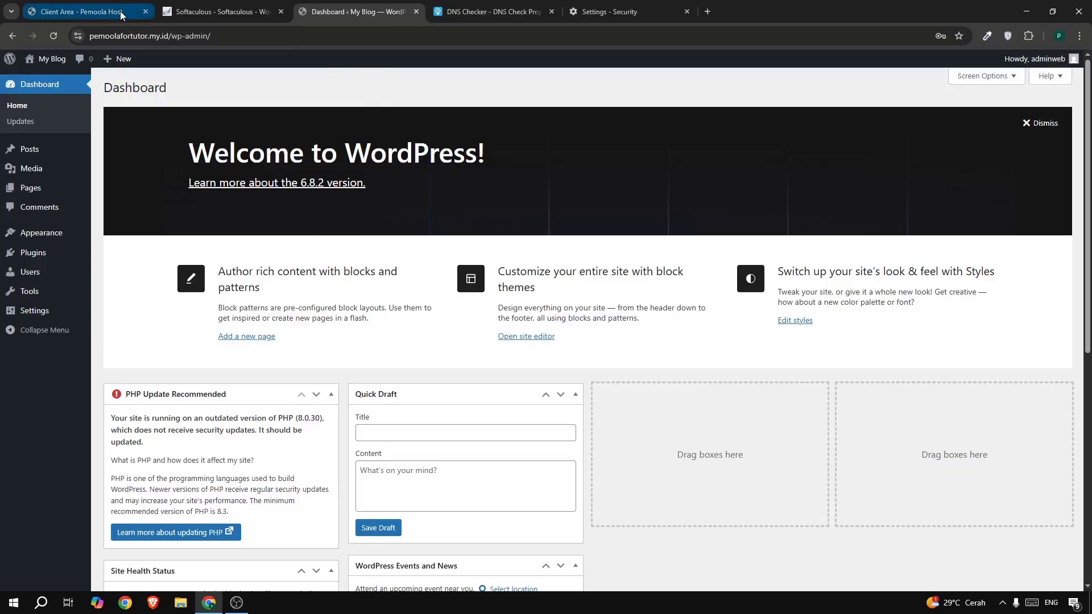
# - Close the Client Area, Softaculous, DNS Checker and Security settings tabs
pyautogui.click(145, 11)
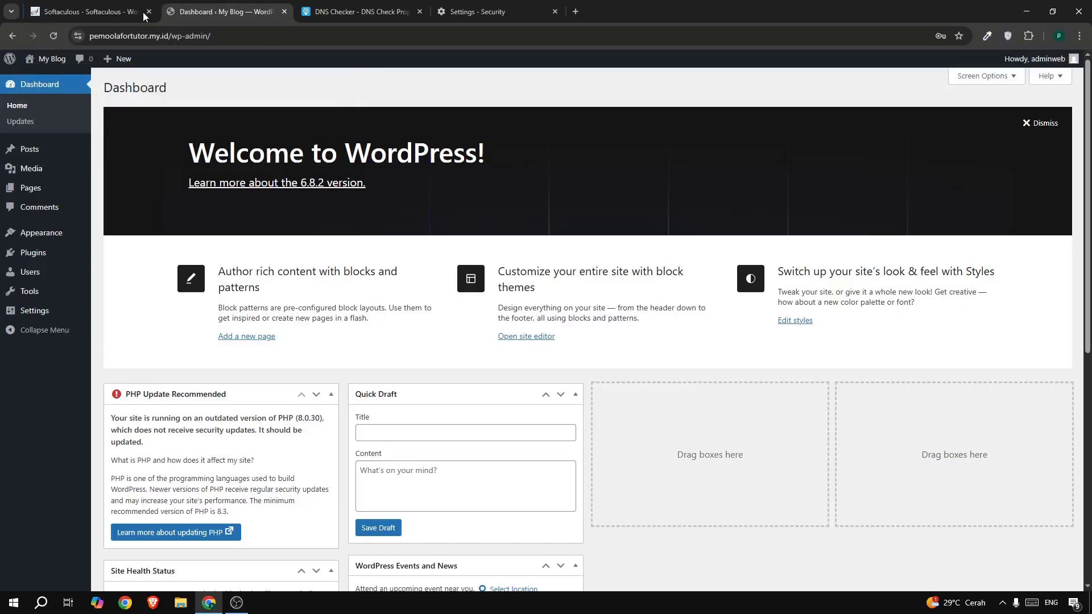
pyautogui.click(145, 11)
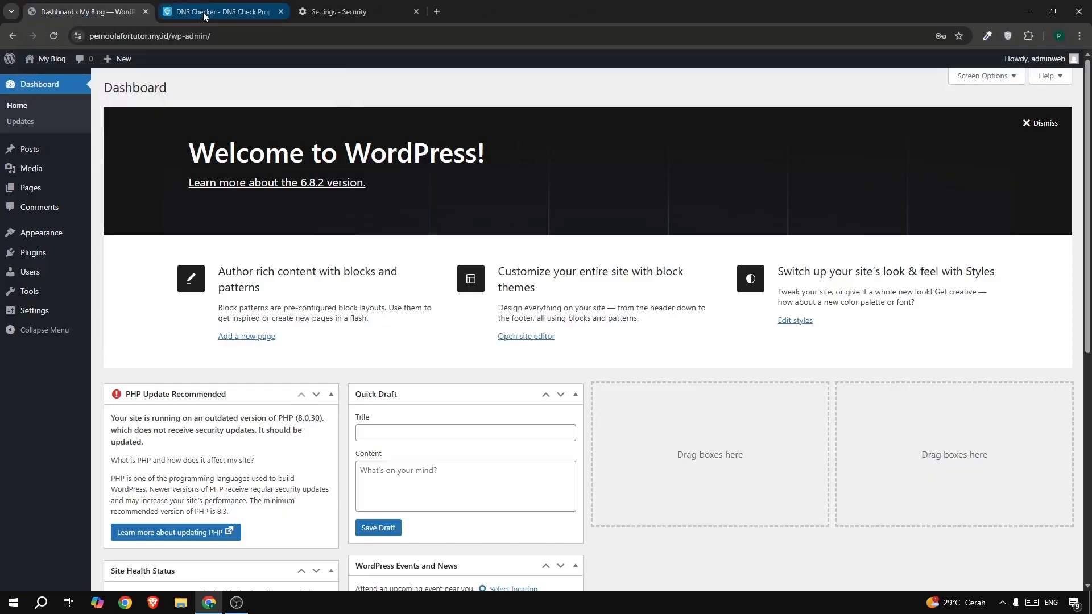
pyautogui.click(281, 12)
pyautogui.click(281, 11)
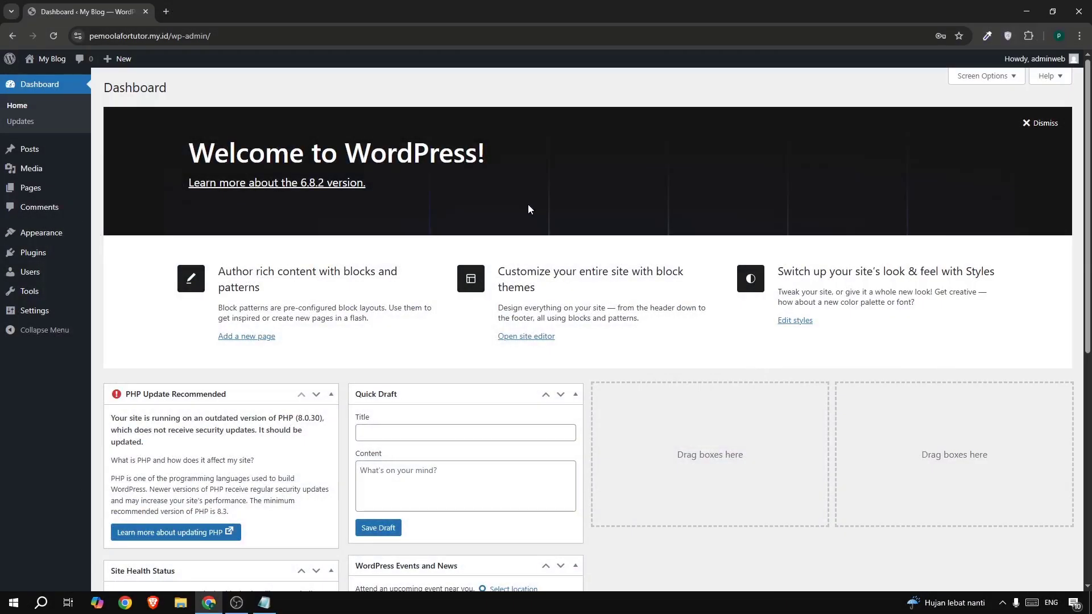
# - Dismiss the Welcome to WordPress panel and go to Settings > General
pyautogui.click(1040, 123)
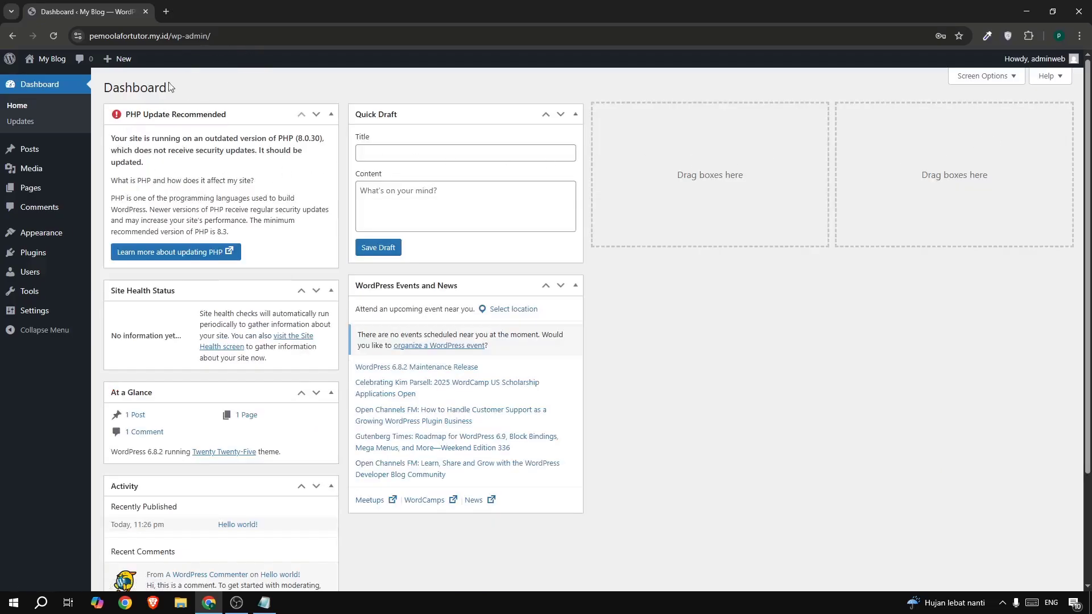
pyautogui.moveTo(55, 281)
pyautogui.moveTo(45, 313)
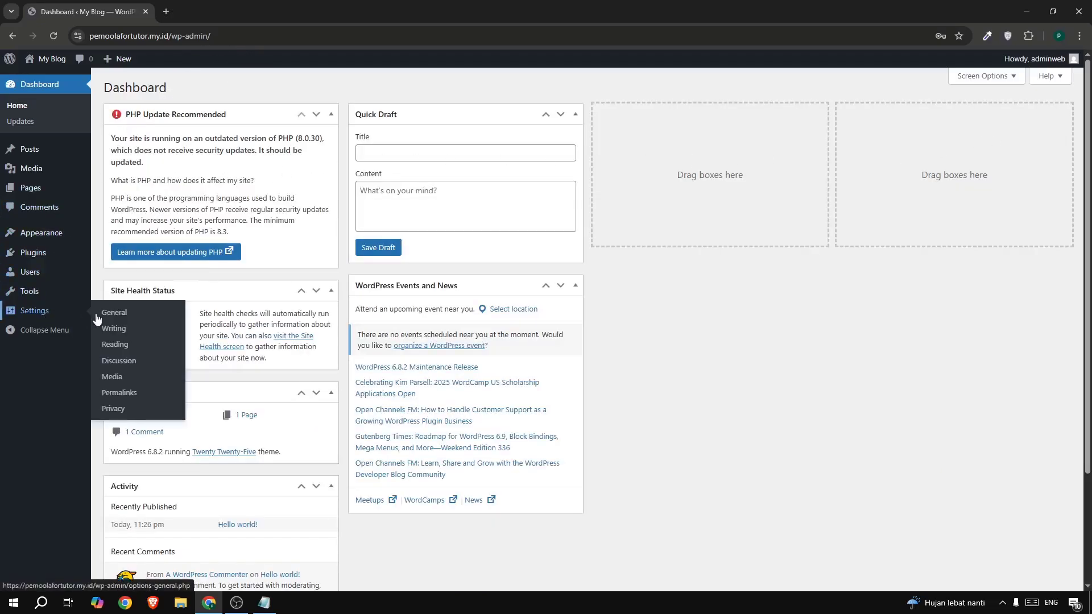
pyautogui.click(122, 318)
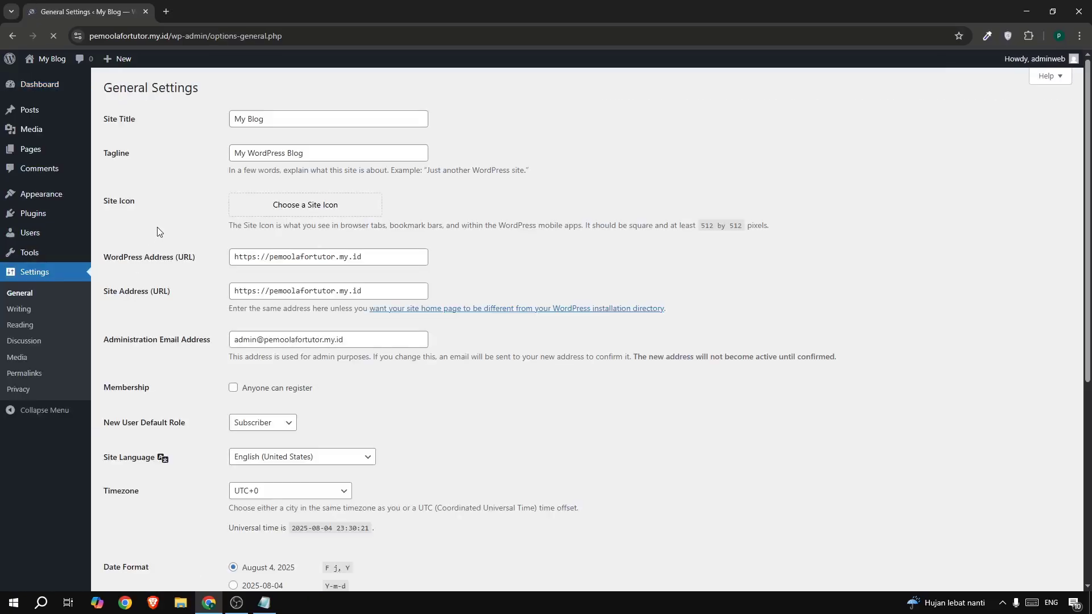
# - Set Site Title 'SMK Pemoola' and Tagline 'Belajar Berbasis Teknologi', and save changes
pyautogui.click(276, 121)
pyautogui.moveTo(276, 121); pyautogui.dragTo(227, 134)
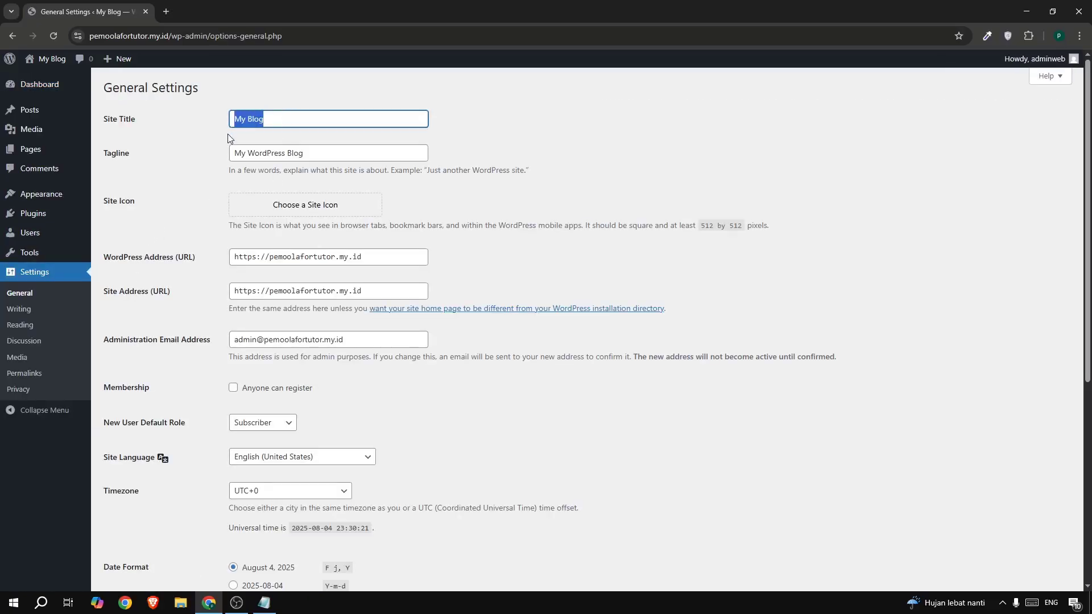
pyautogui.write('SMK Pe')
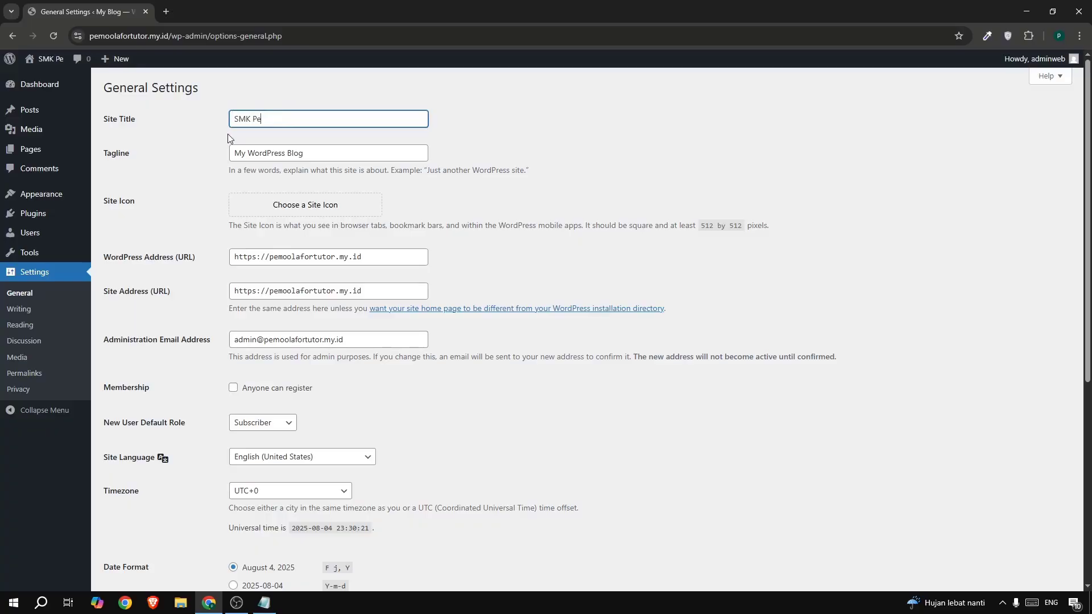
pyautogui.write('moola')
pyautogui.press('Tab')
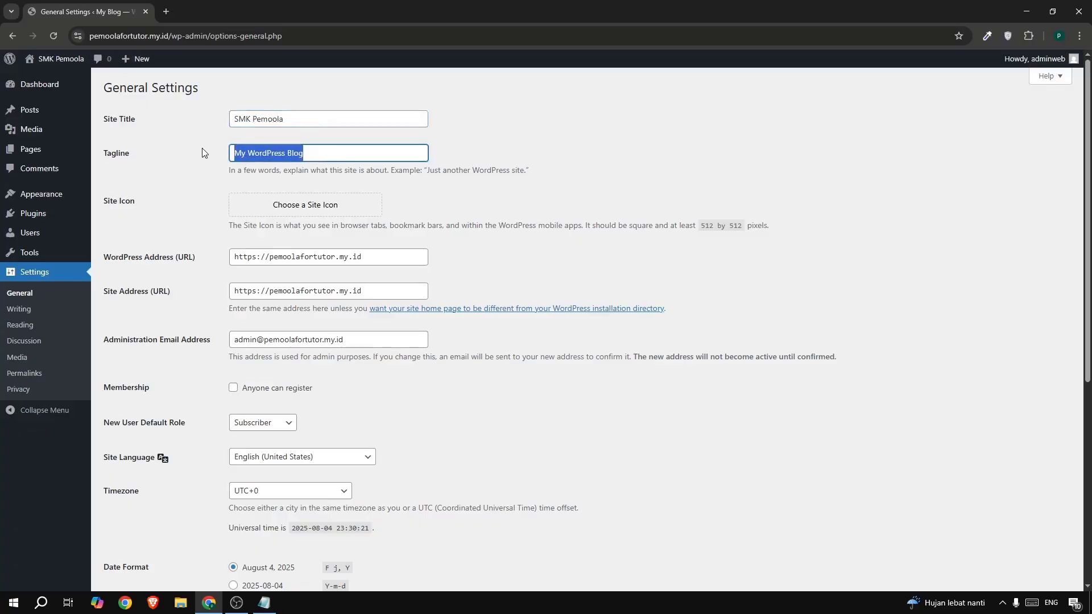
pyautogui.write('Belajar Be')
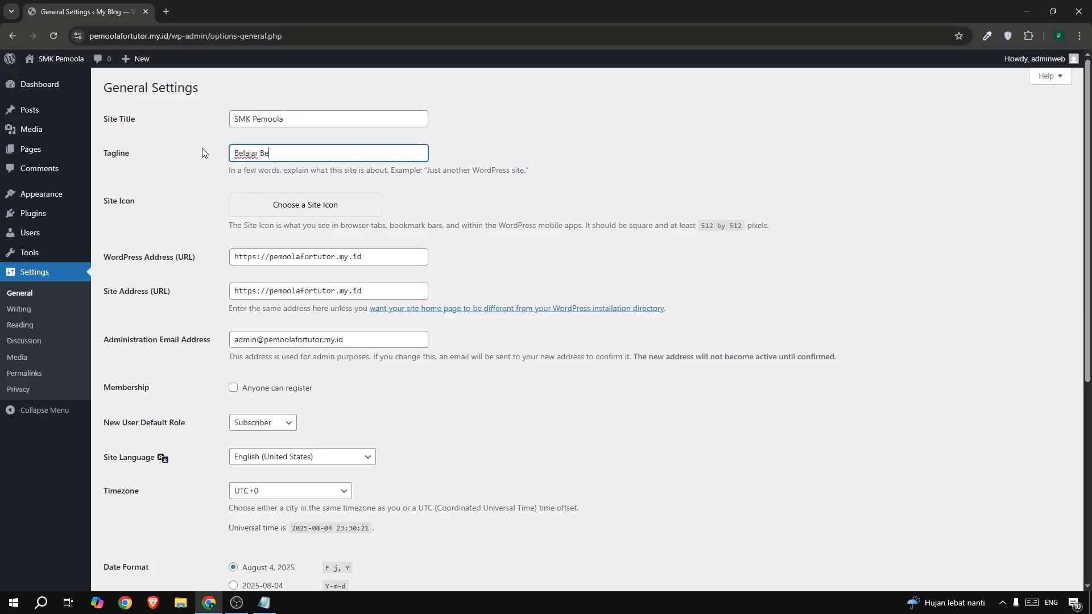
pyautogui.write('rbasis Teknologi')
pyautogui.scroll(-6, 194, 313)
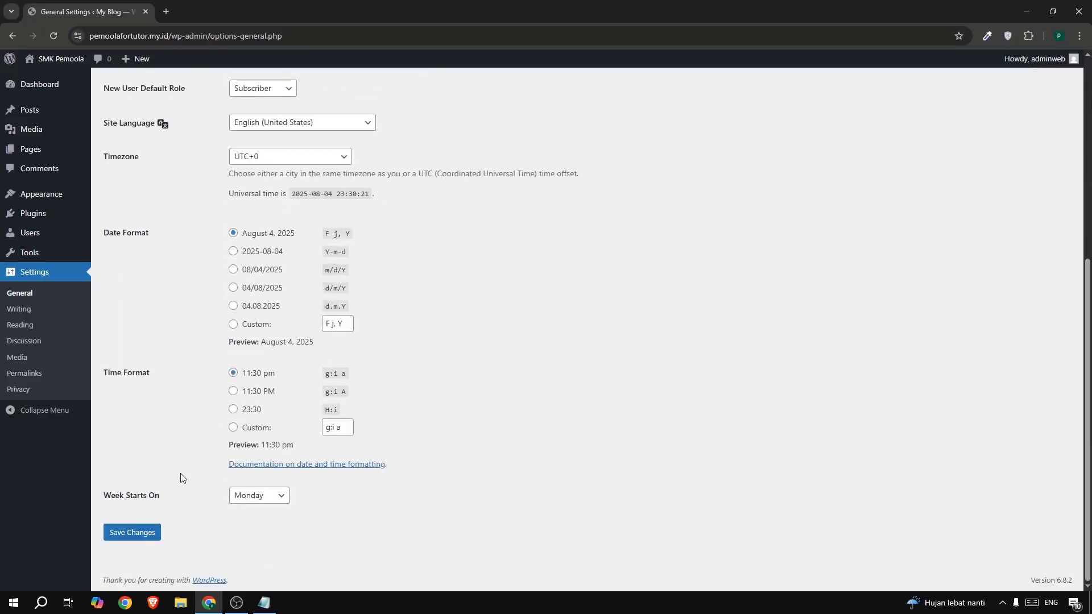
pyautogui.click(136, 538)
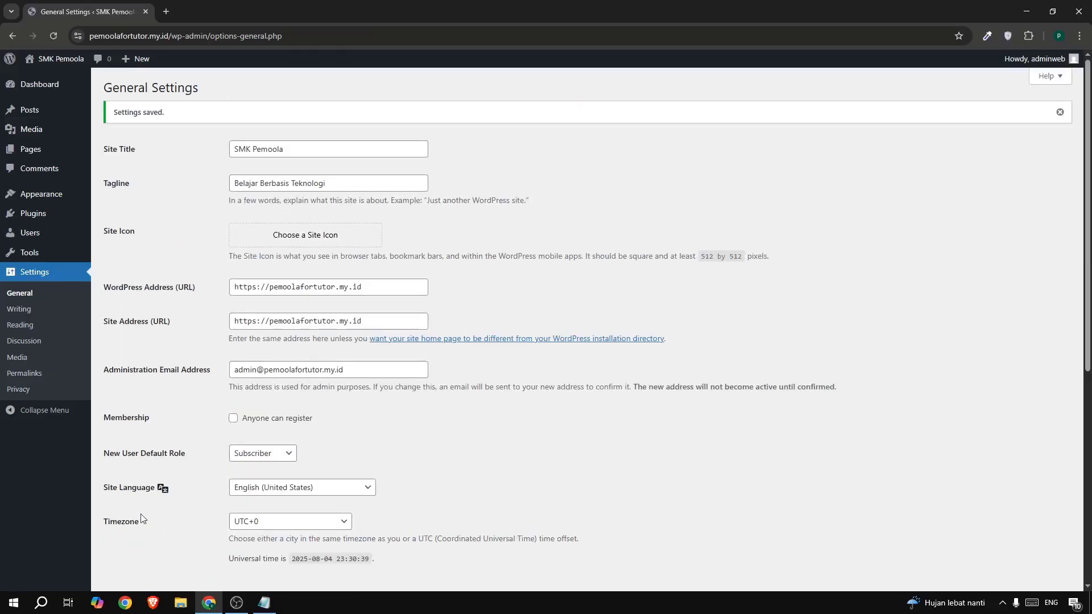
# - Open the live site in a new tab to check the new title and tagline
pyautogui.moveTo(46, 64)
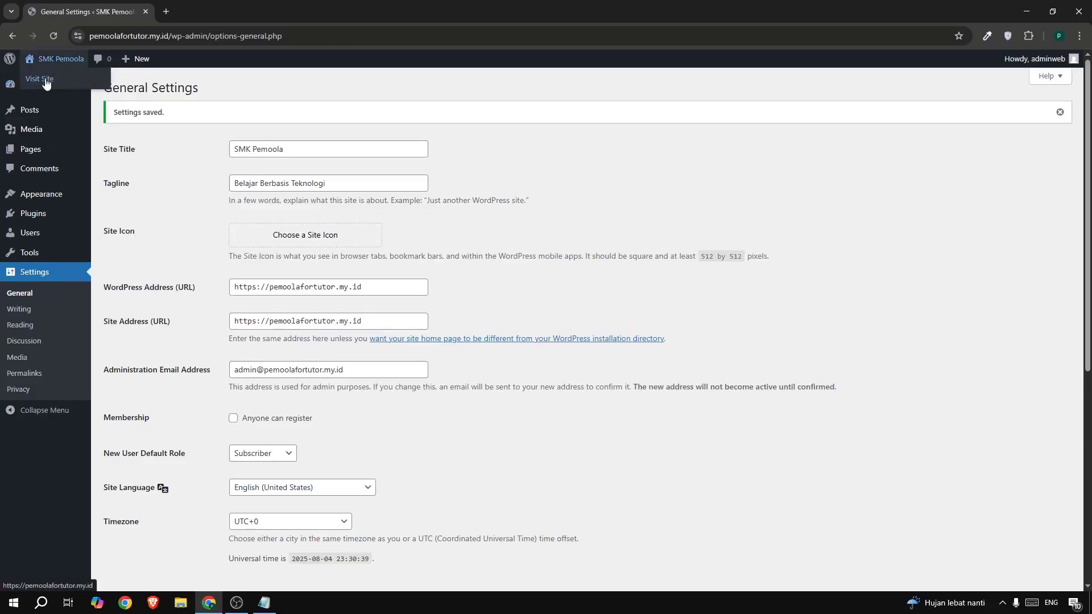
pyautogui.rightClick(46, 83)
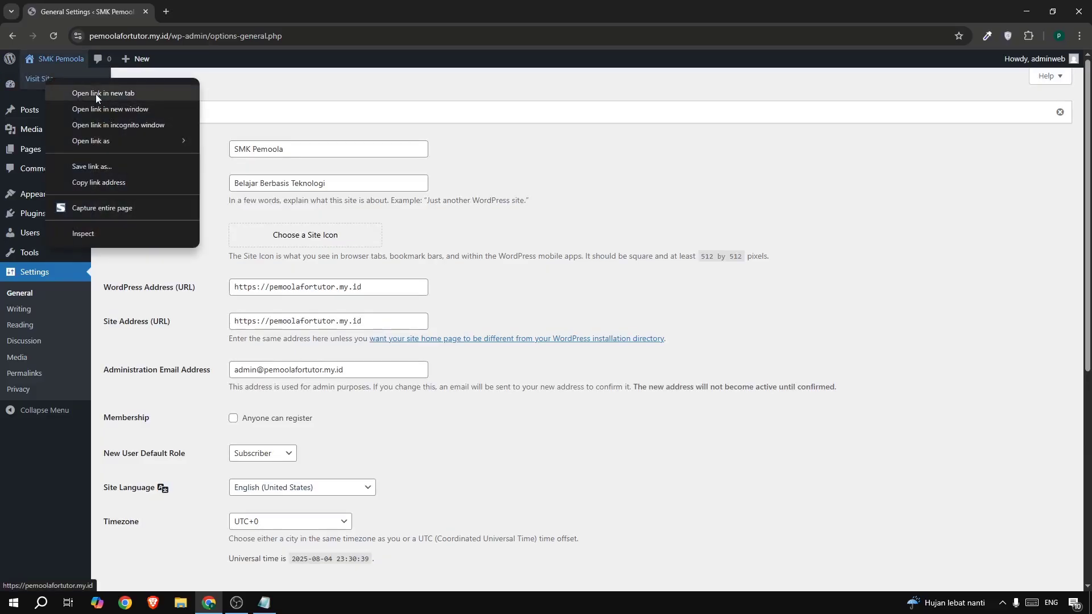
pyautogui.click(96, 94)
pyautogui.click(189, 12)
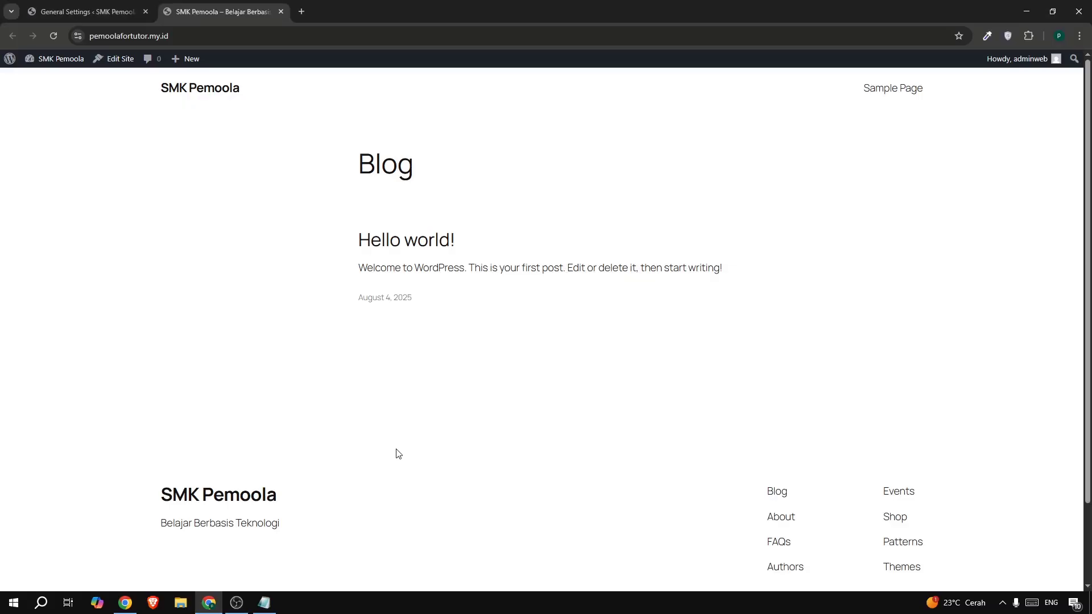
pyautogui.click(86, 19)
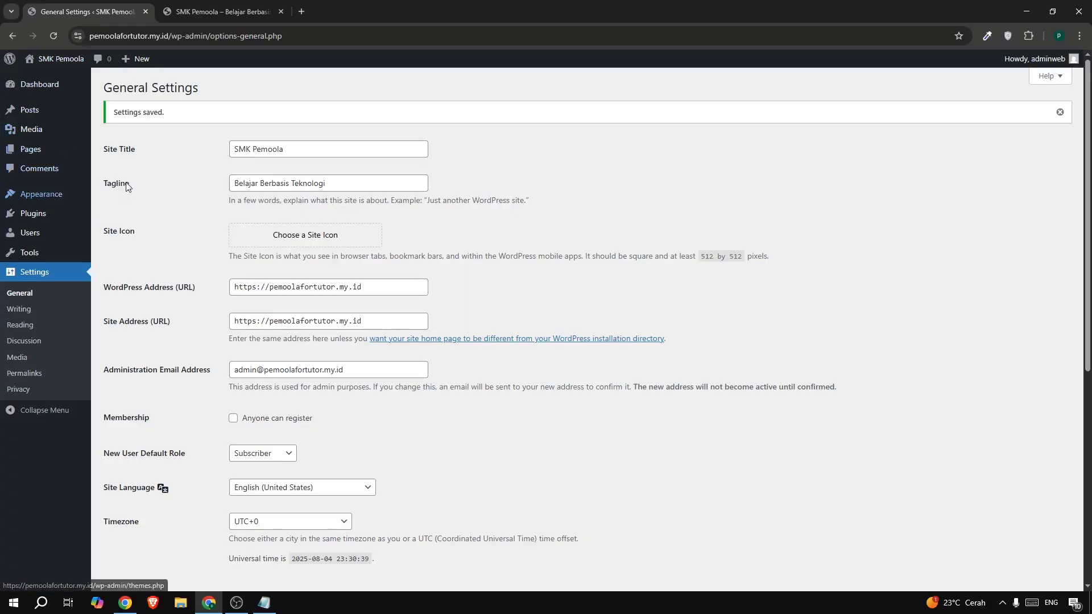
# - Install and activate the Astra theme from Appearance > Themes > Add Theme
pyautogui.moveTo(68, 195)
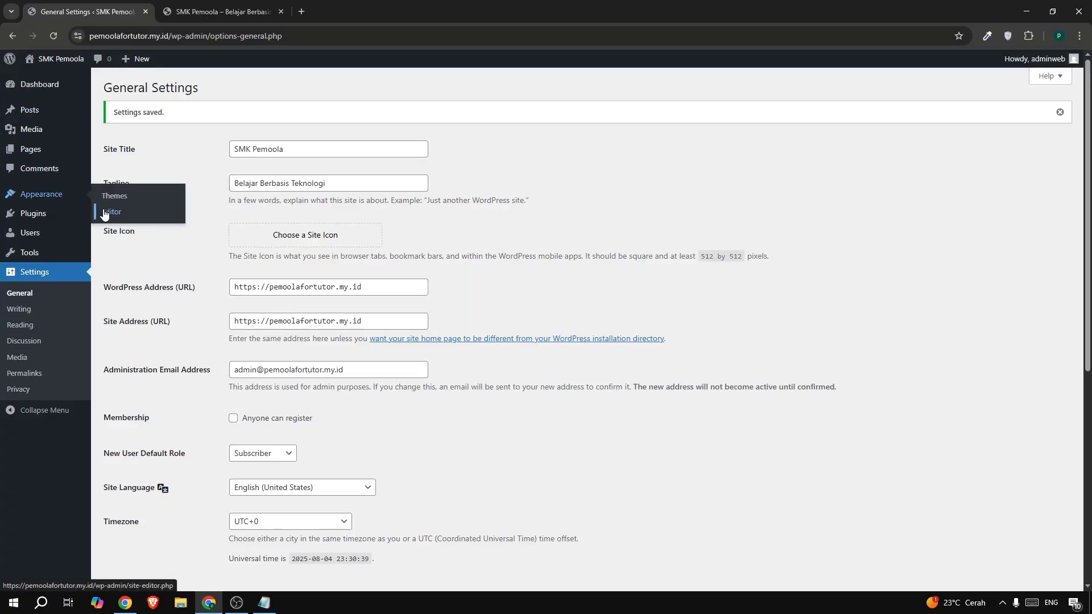
pyautogui.click(110, 201)
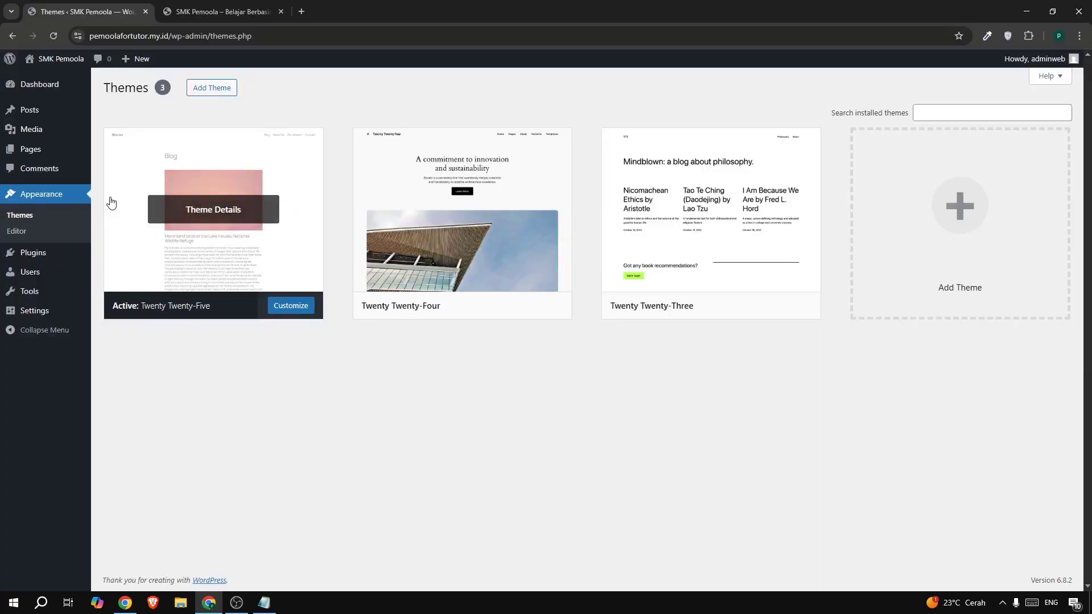
pyautogui.click(201, 96)
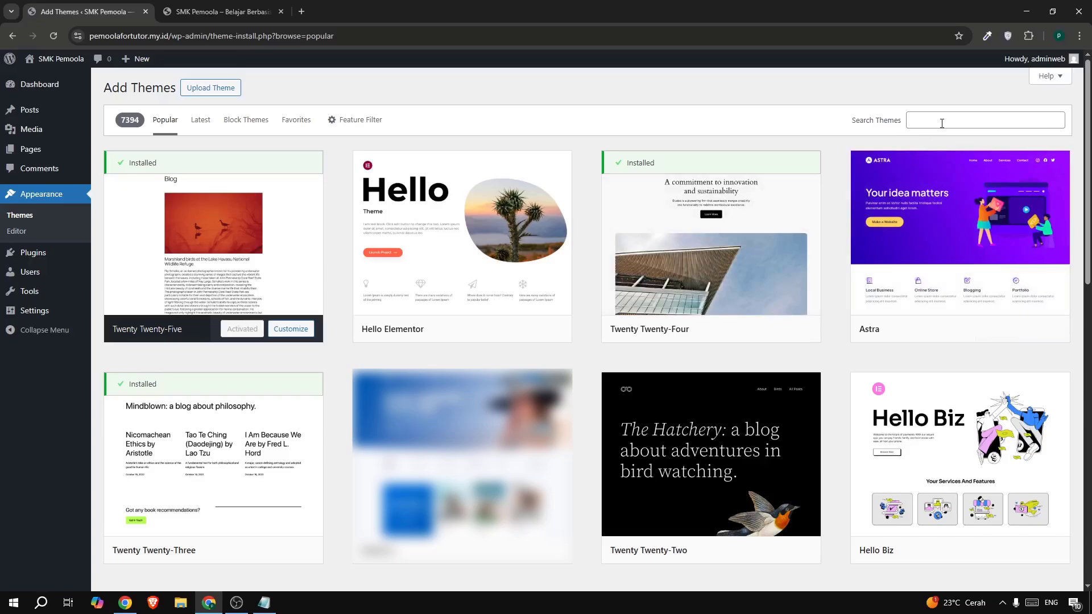
pyautogui.moveTo(988, 295)
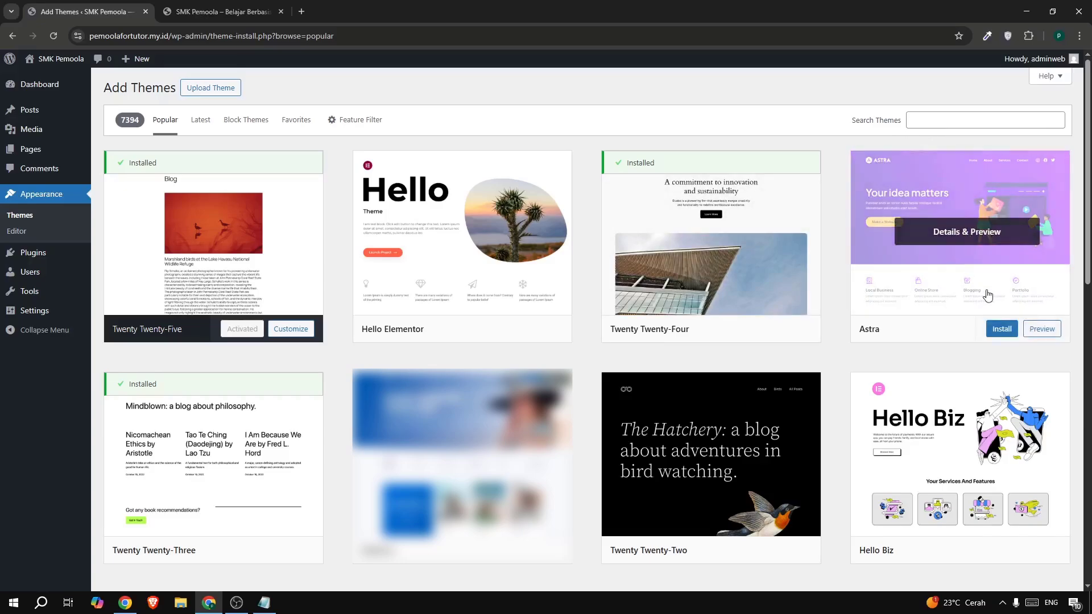
pyautogui.click(996, 333)
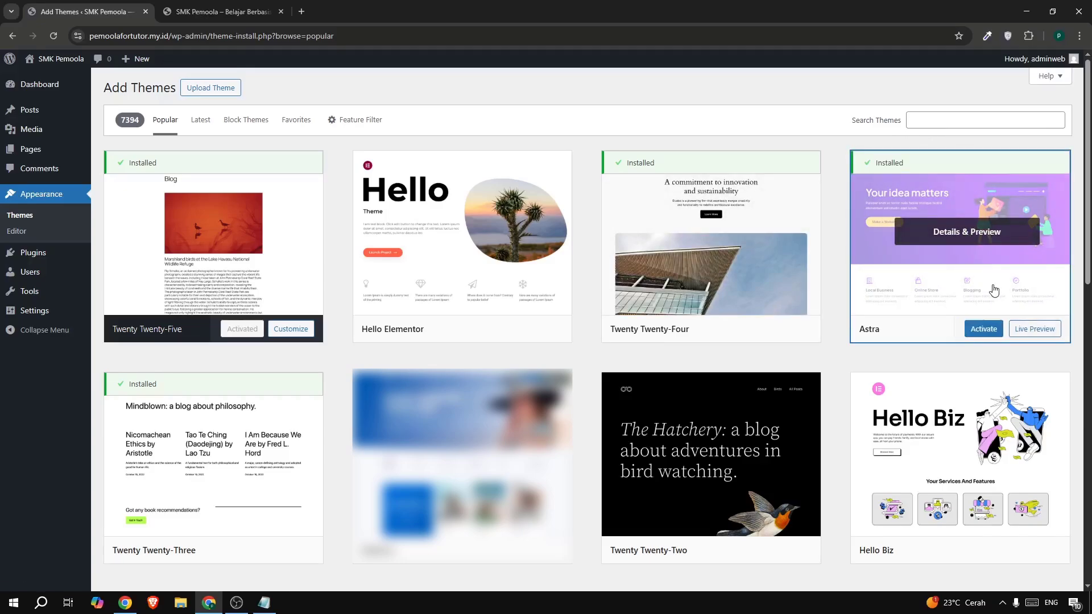
pyautogui.click(975, 332)
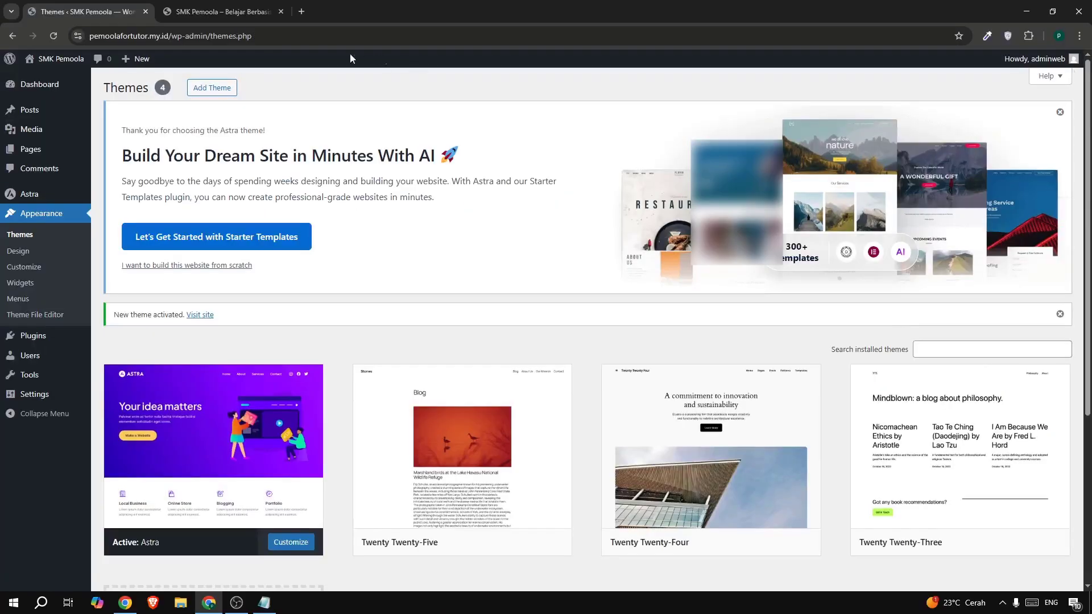
# - Reload the live site to see the Astra styling, then return to the dashboard
pyautogui.click(206, 12)
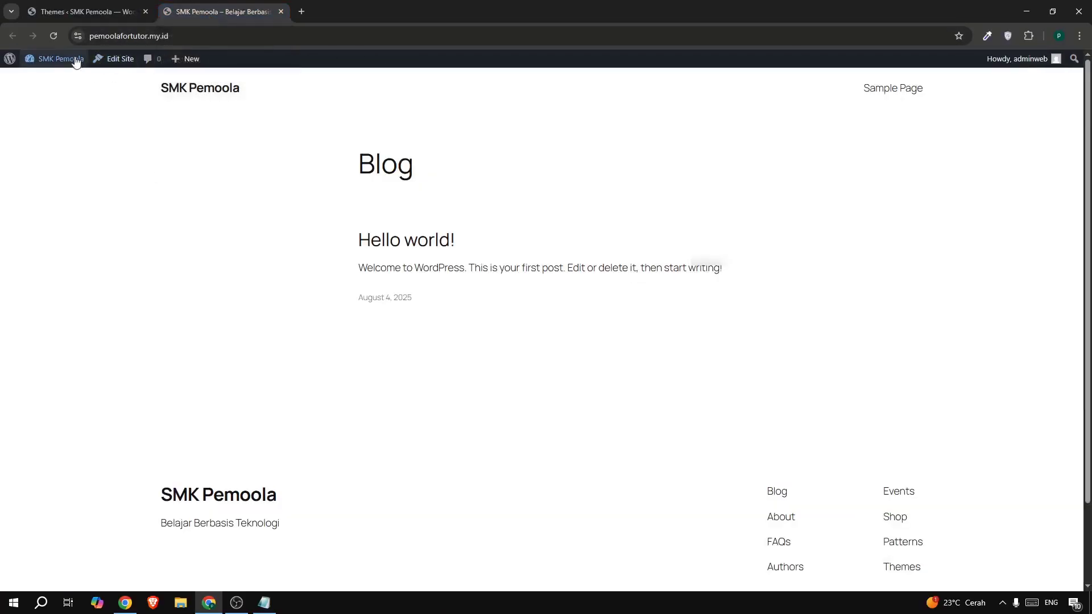
pyautogui.click(55, 39)
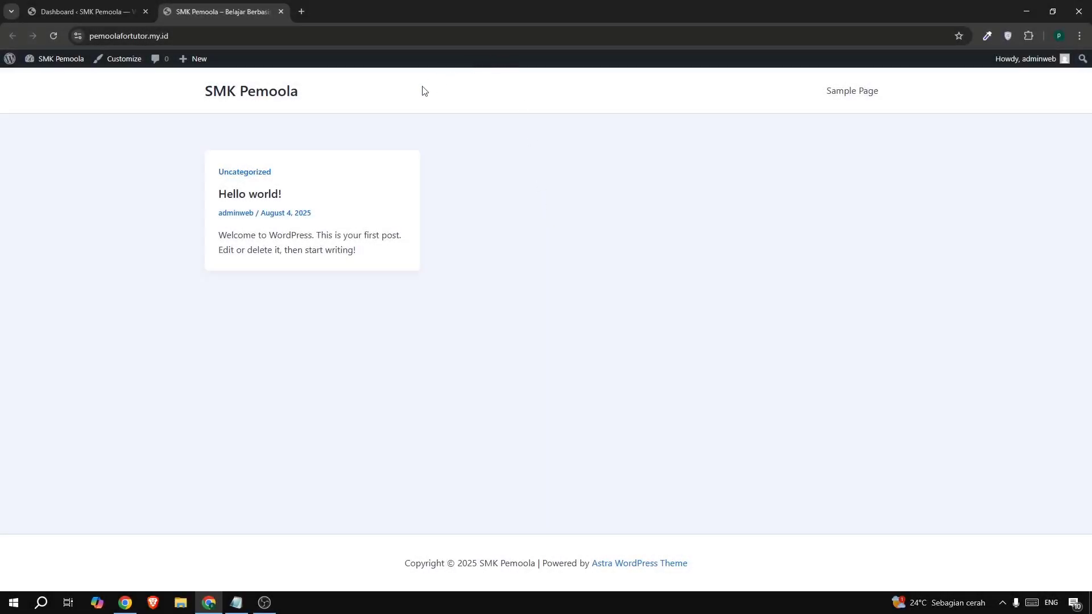
pyautogui.click(65, 17)
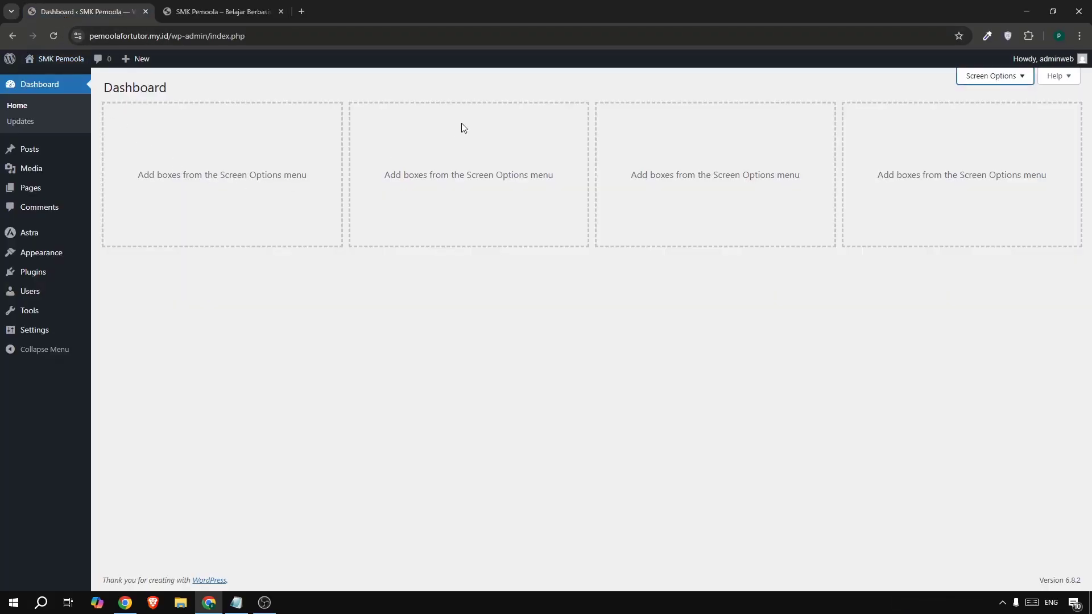
# - Install and activate the Elementor plugin, glance at the SMK Pemoola homepage, then return to admin
pyautogui.moveTo(60, 276)
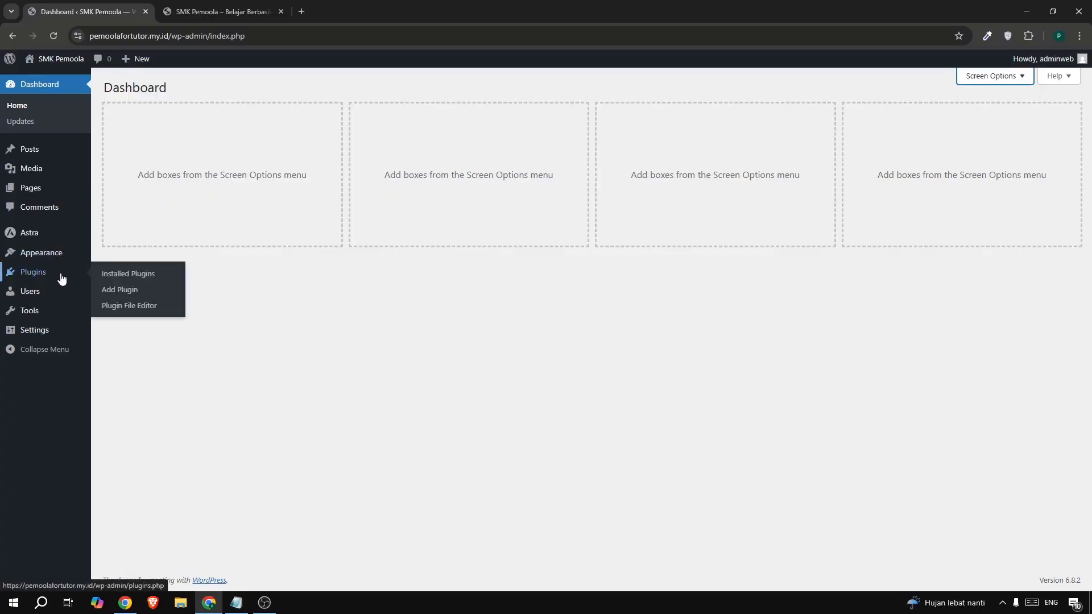
pyautogui.click(139, 294)
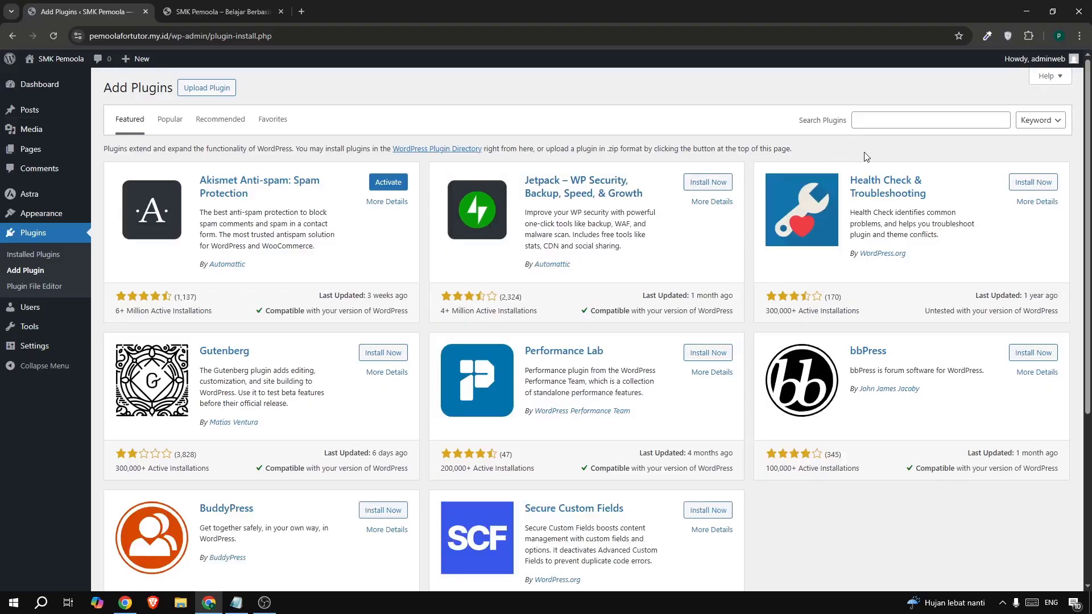
pyautogui.click(867, 120)
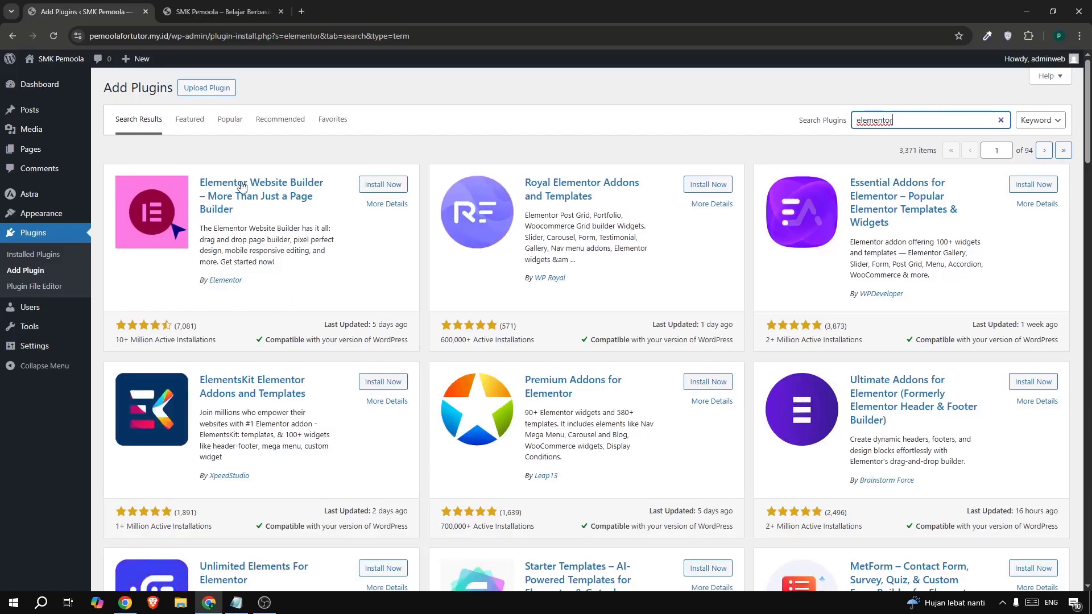
pyautogui.click(383, 186)
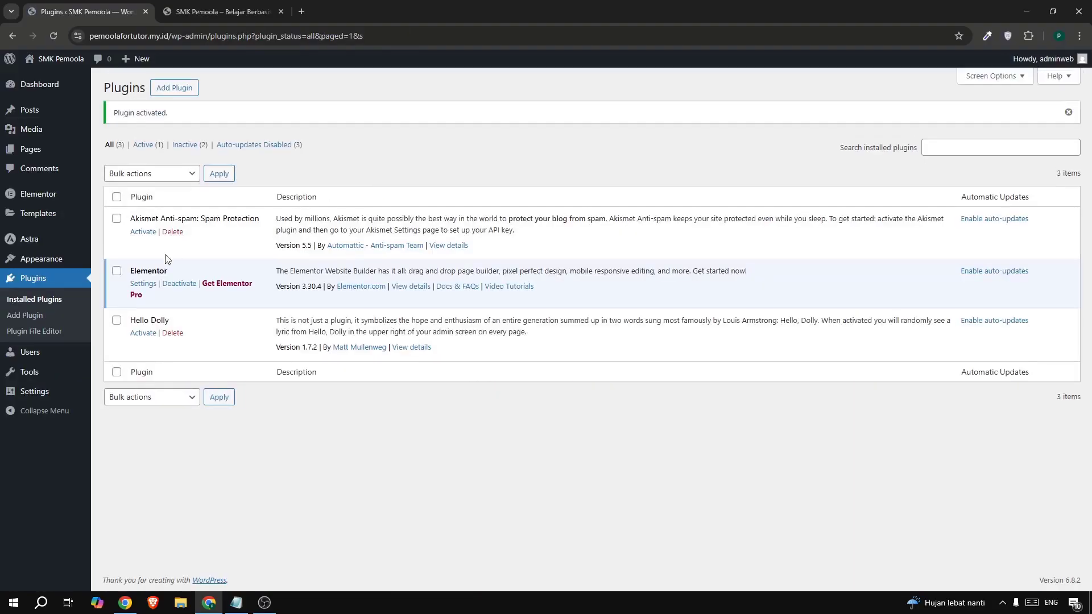
pyautogui.moveTo(132, 271); pyautogui.dragTo(160, 270)
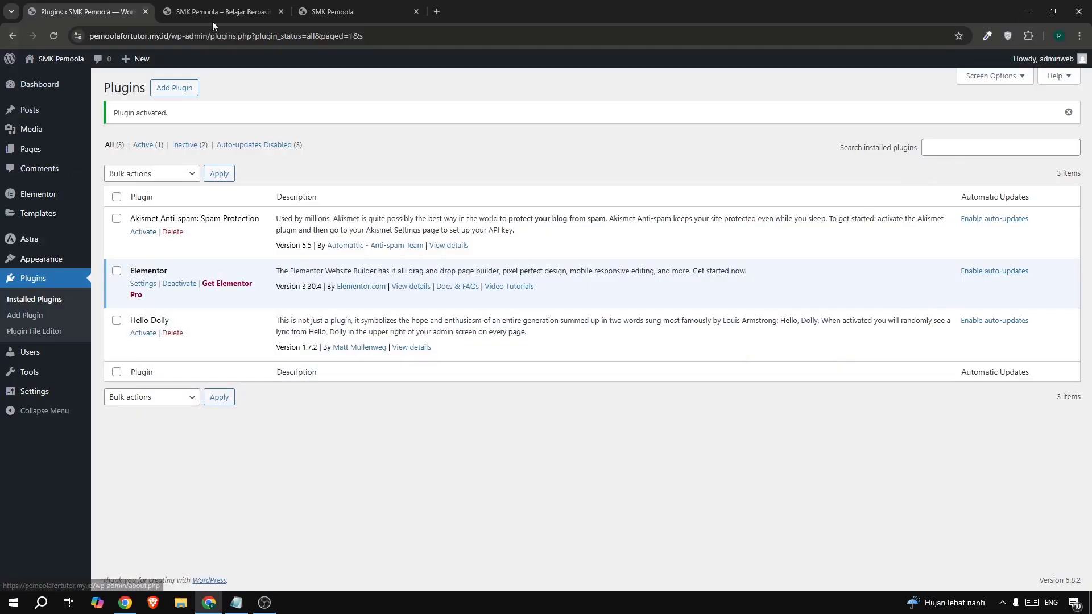
pyautogui.click(330, 16)
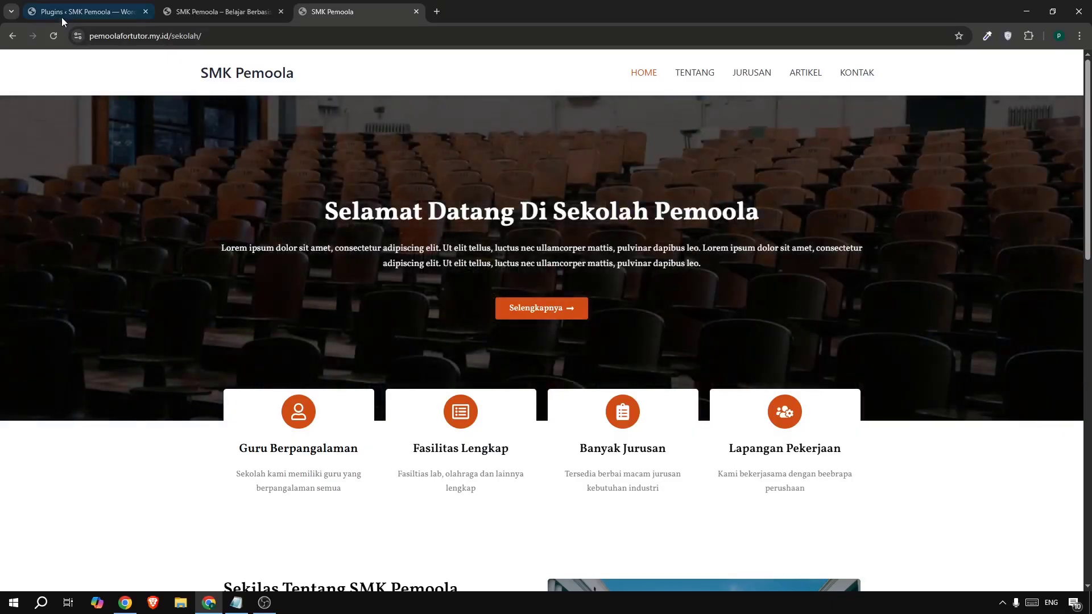
pyautogui.click(60, 15)
# - Create and publish a blank page titled Home
pyautogui.moveTo(36, 145)
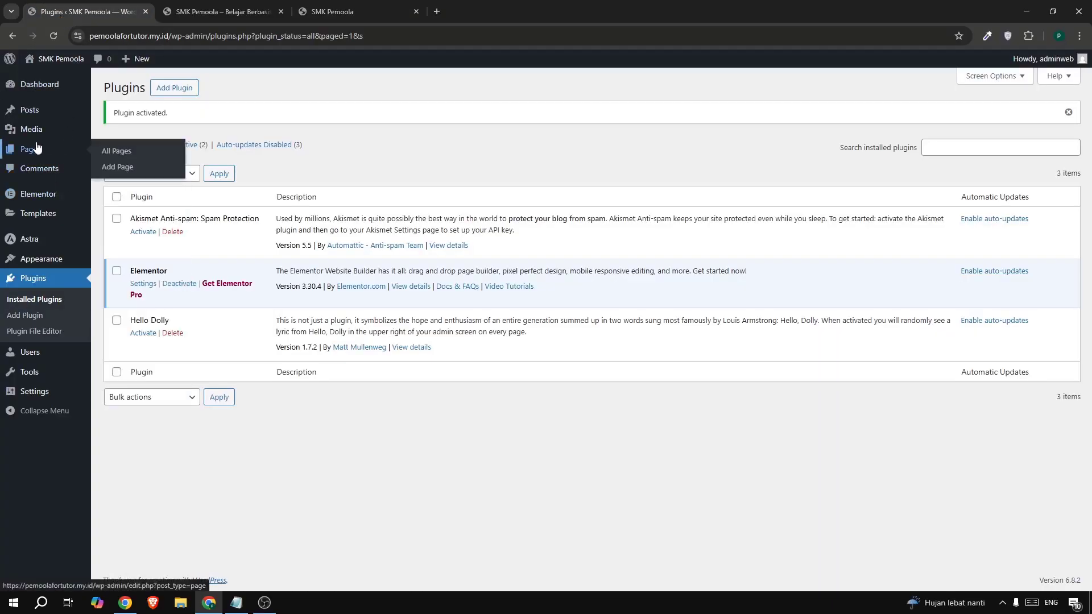
pyautogui.click(121, 168)
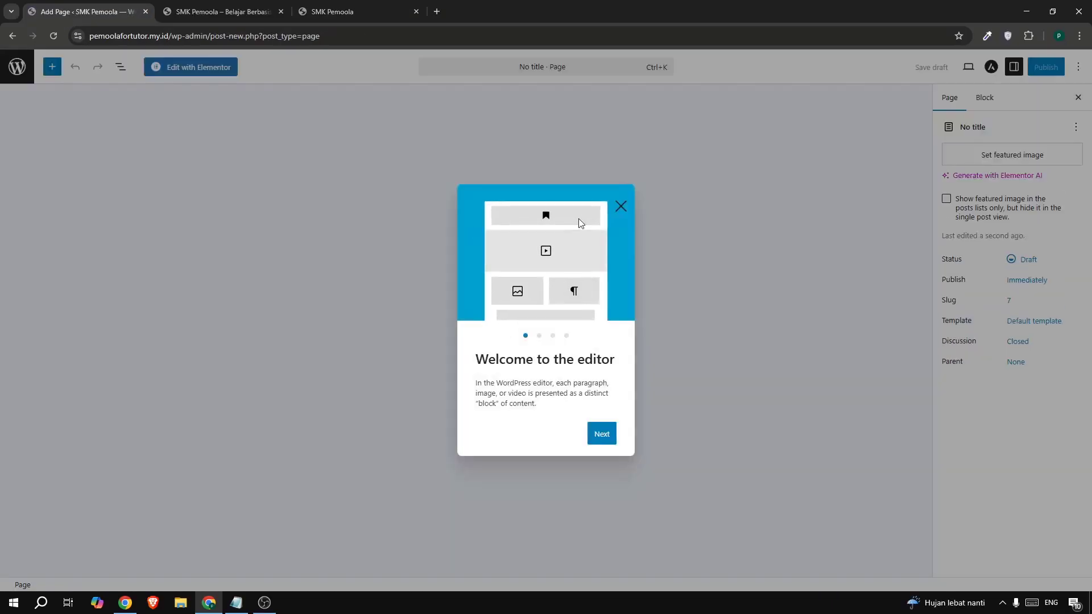
pyautogui.click(622, 206)
pyautogui.click(303, 141)
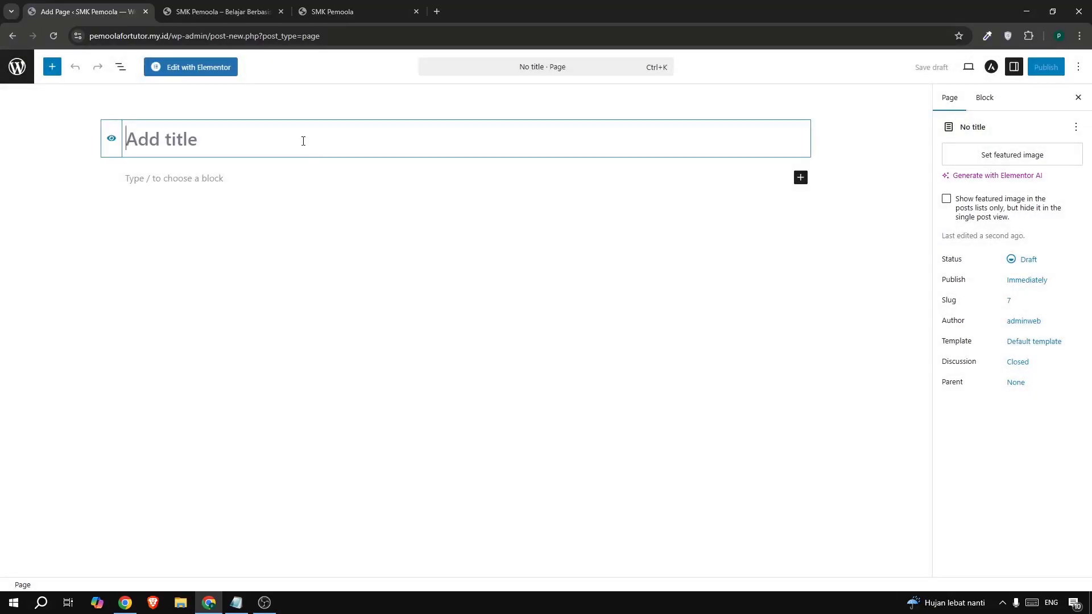
pyautogui.write('Home')
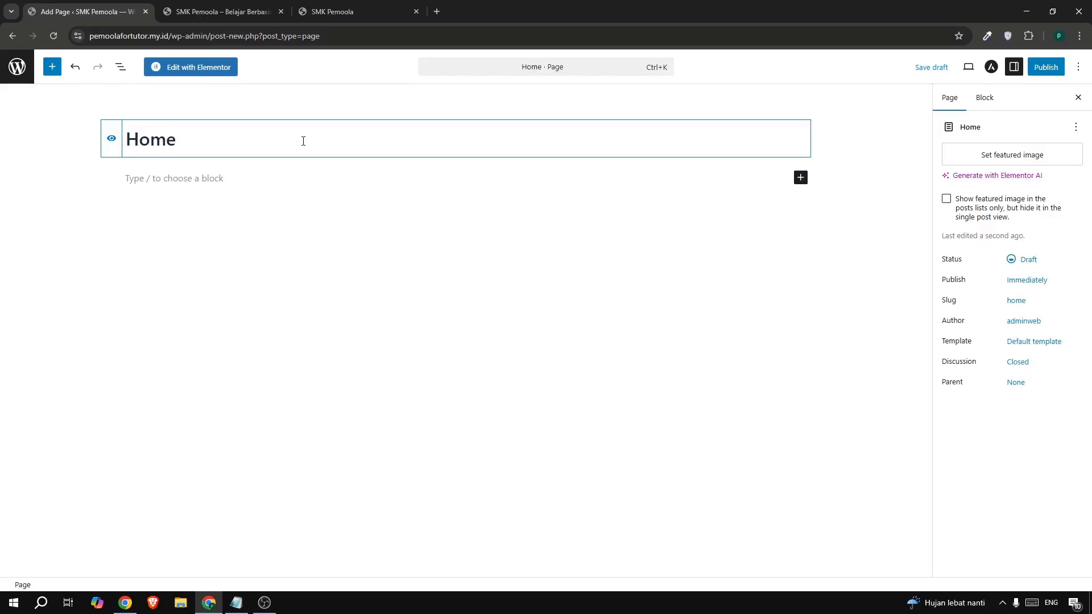
pyautogui.click(1044, 69)
pyautogui.click(1043, 71)
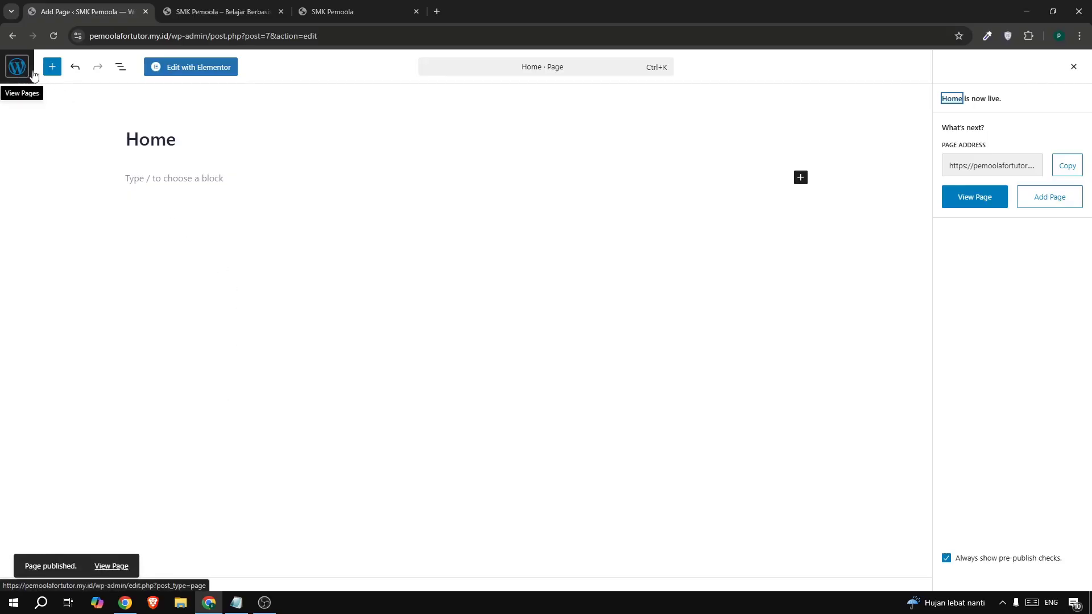
# - Start another new page from the pages list, then view the school homepage tab
pyautogui.click(17, 66)
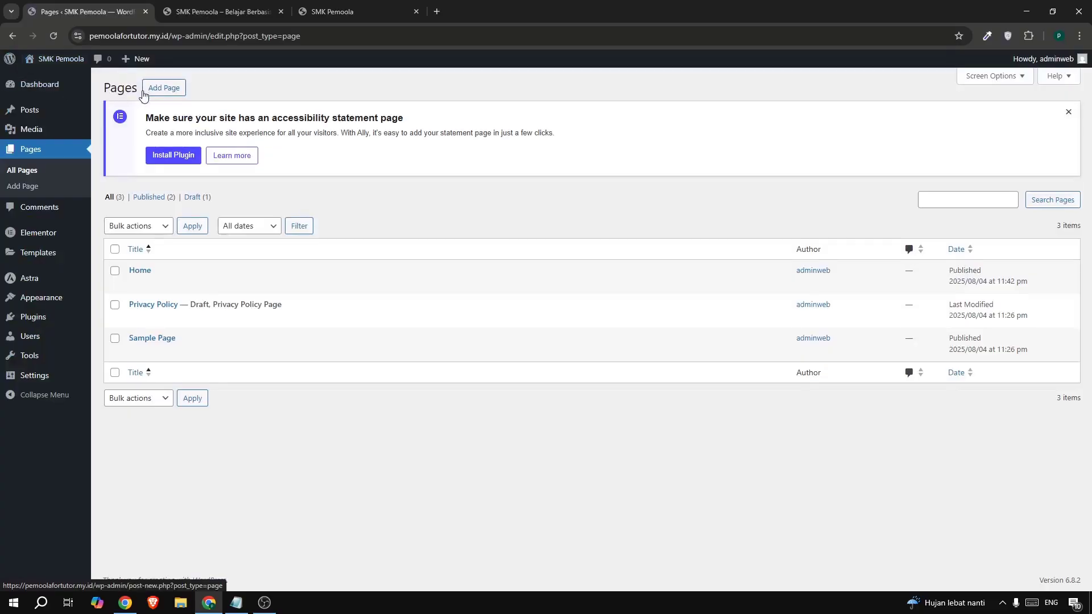
pyautogui.click(147, 90)
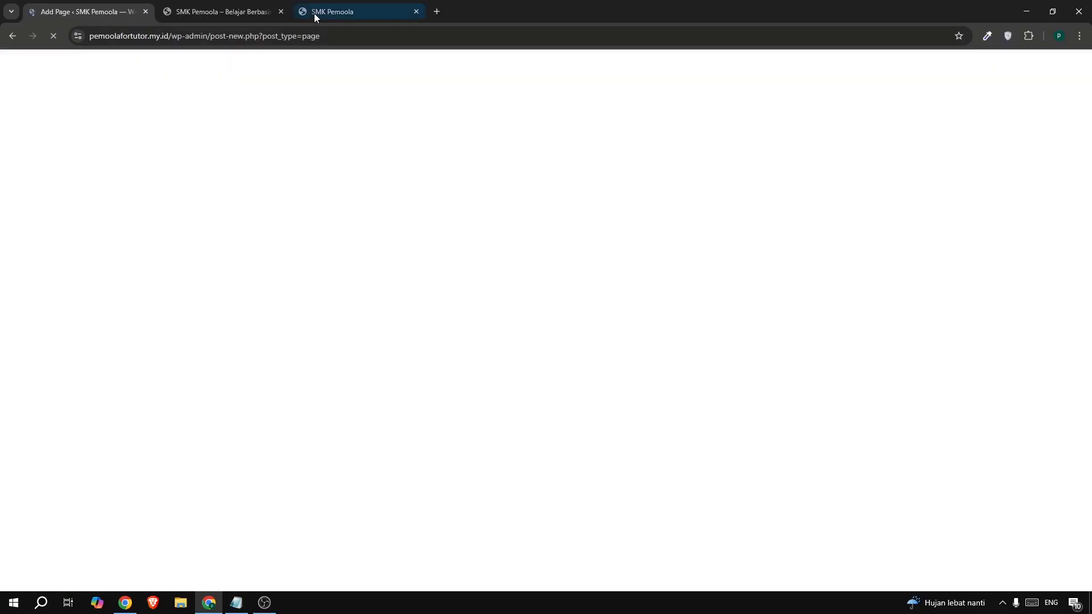
pyautogui.click(322, 12)
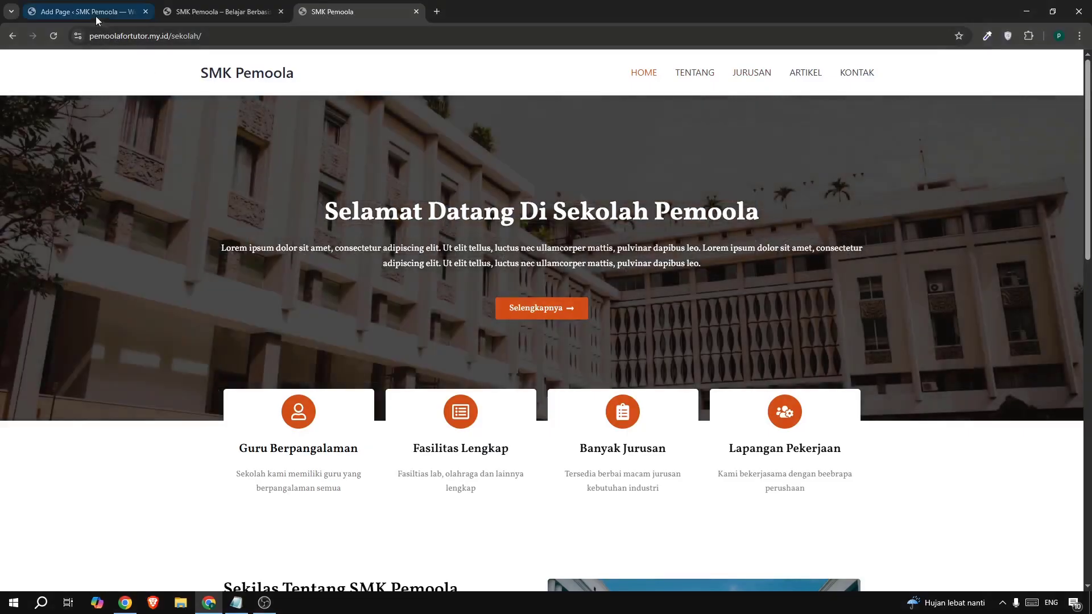
# - Publish a blank page titled Tentang
pyautogui.click(79, 11)
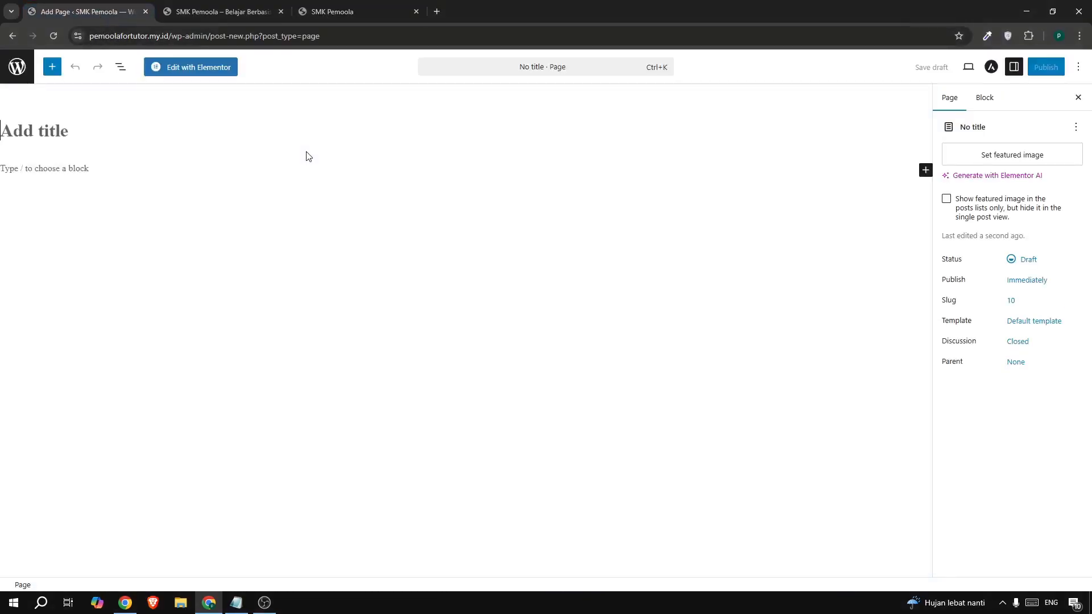
pyautogui.click(282, 151)
pyautogui.write('Te')
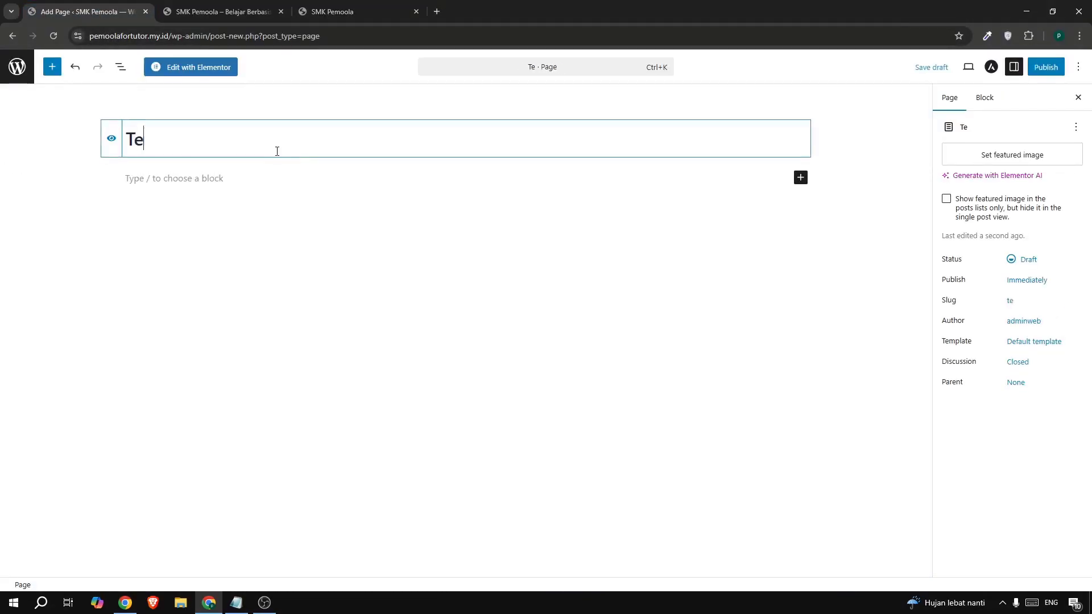
pyautogui.write('ntang')
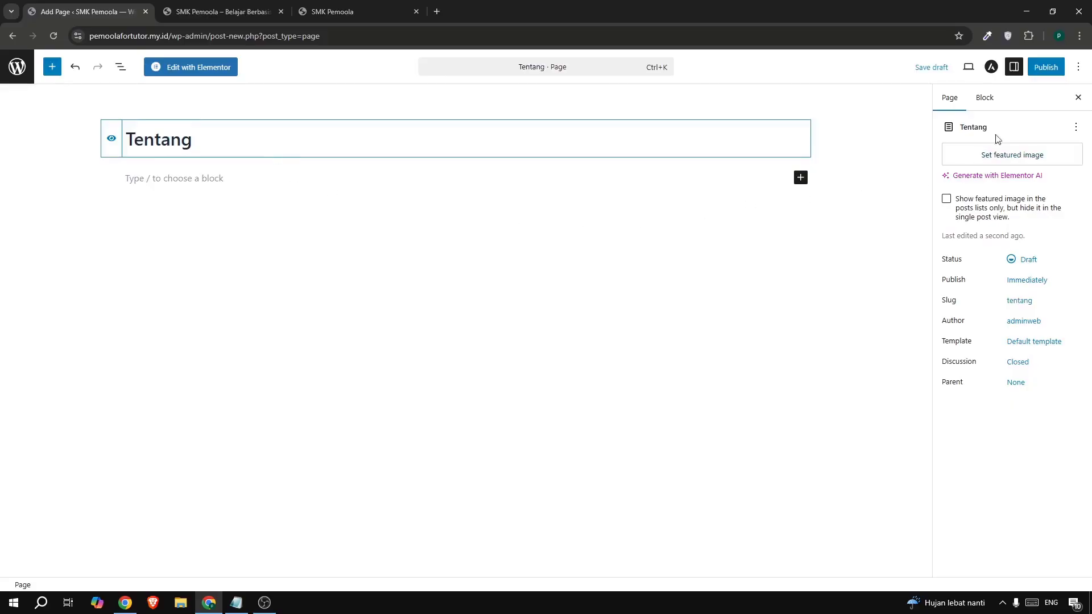
pyautogui.click(1045, 66)
pyautogui.click(1045, 66)
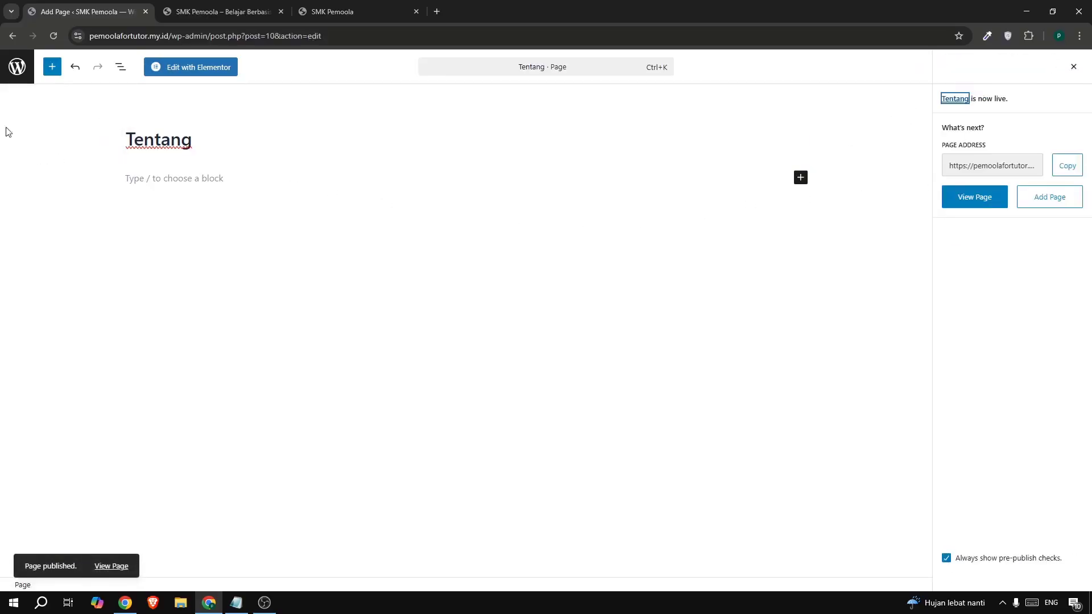
pyautogui.click(17, 67)
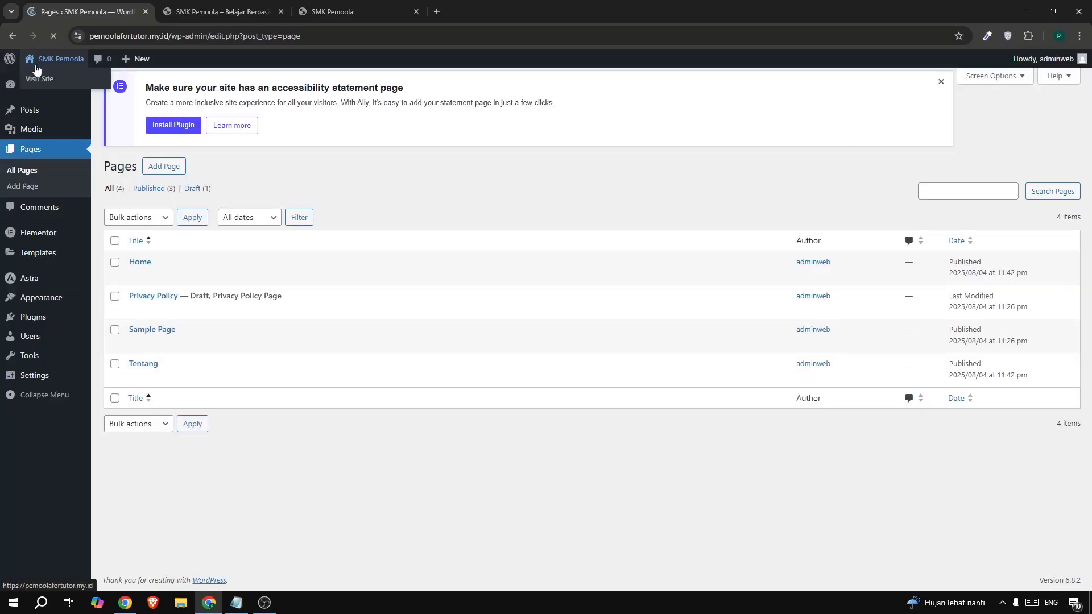
# - Publish a blank page titled Jurusan
pyautogui.click(164, 87)
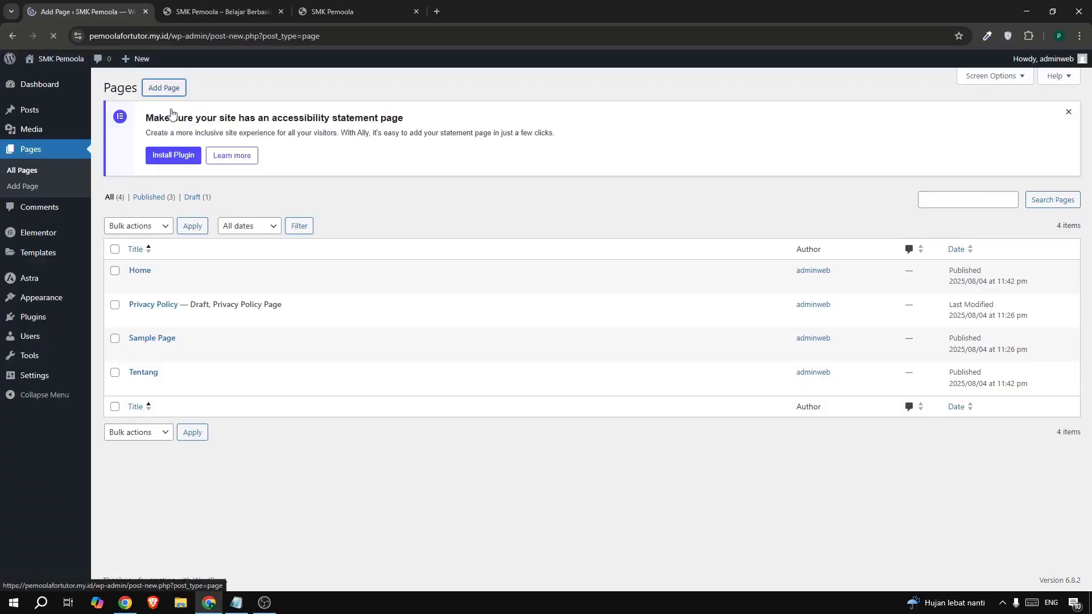
pyautogui.write('Jurusan')
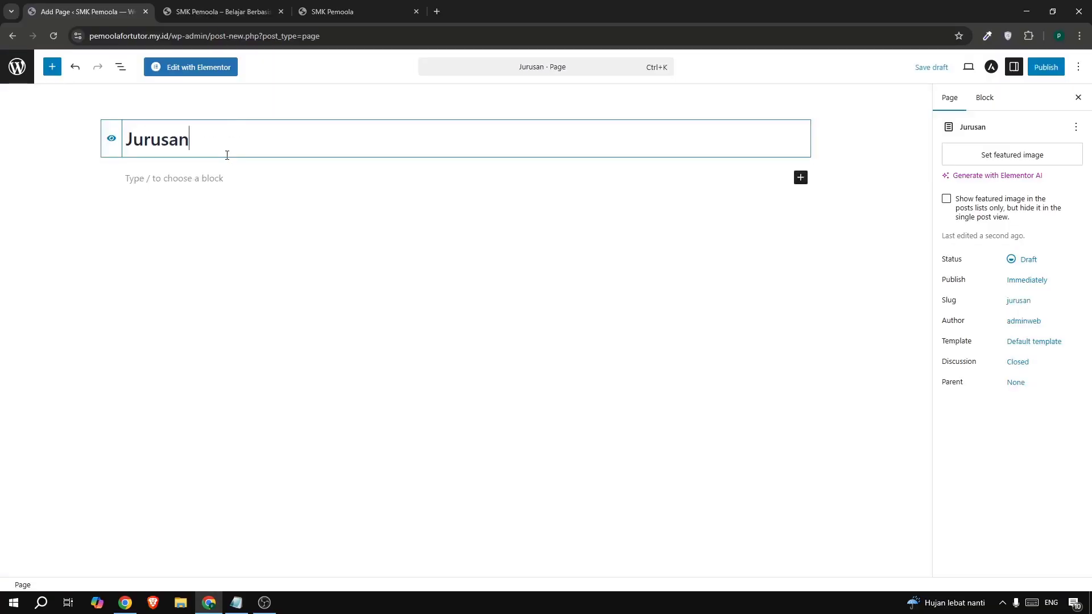
pyautogui.click(1041, 67)
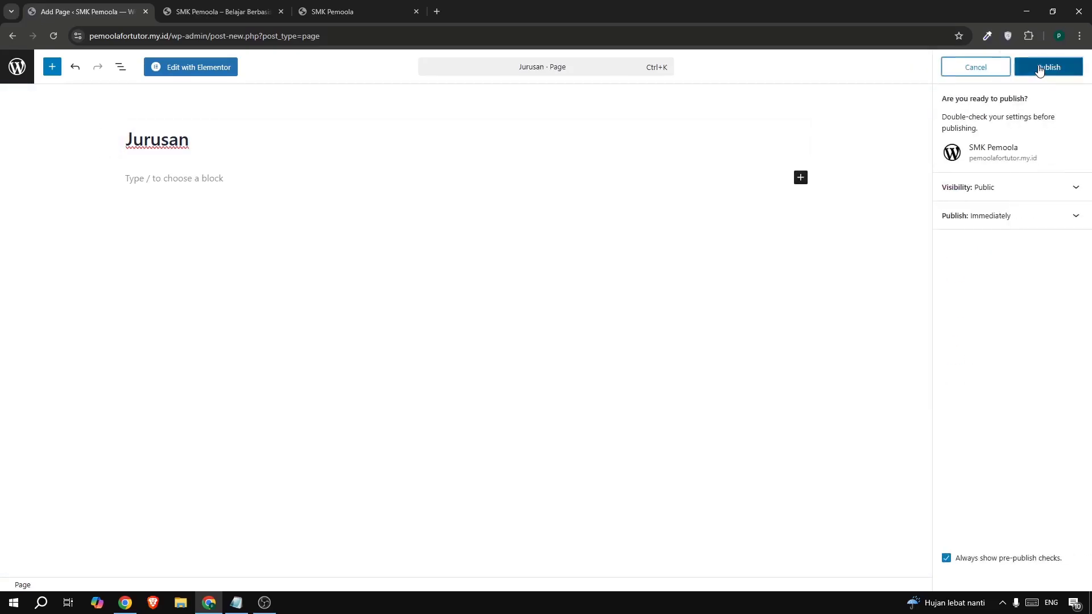
pyautogui.click(1041, 69)
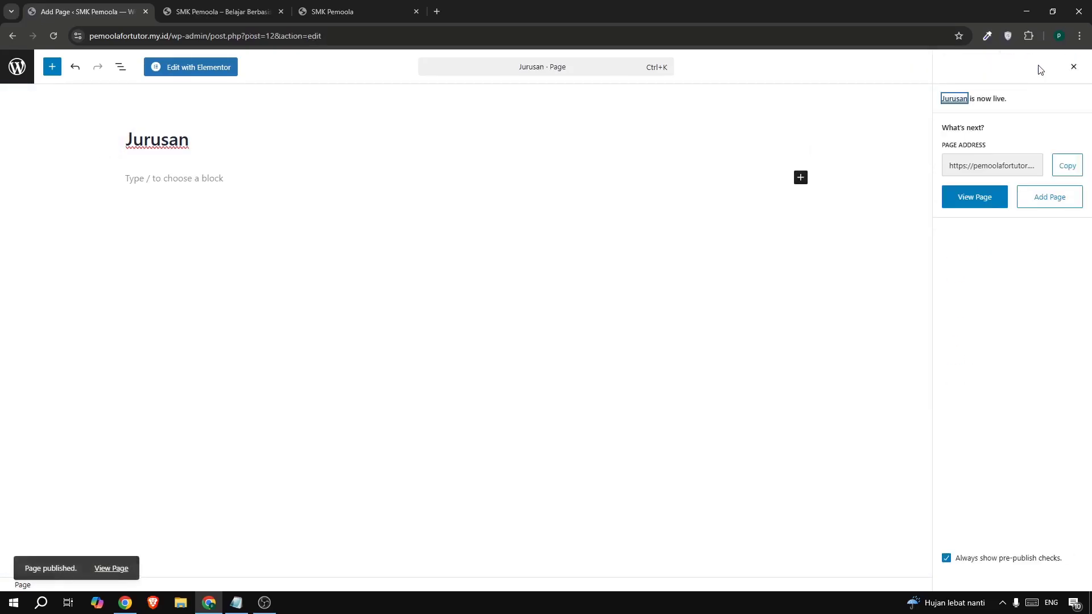
pyautogui.click(27, 73)
# - Publish a blank page titled Artikel and return to the pages list
pyautogui.click(341, 11)
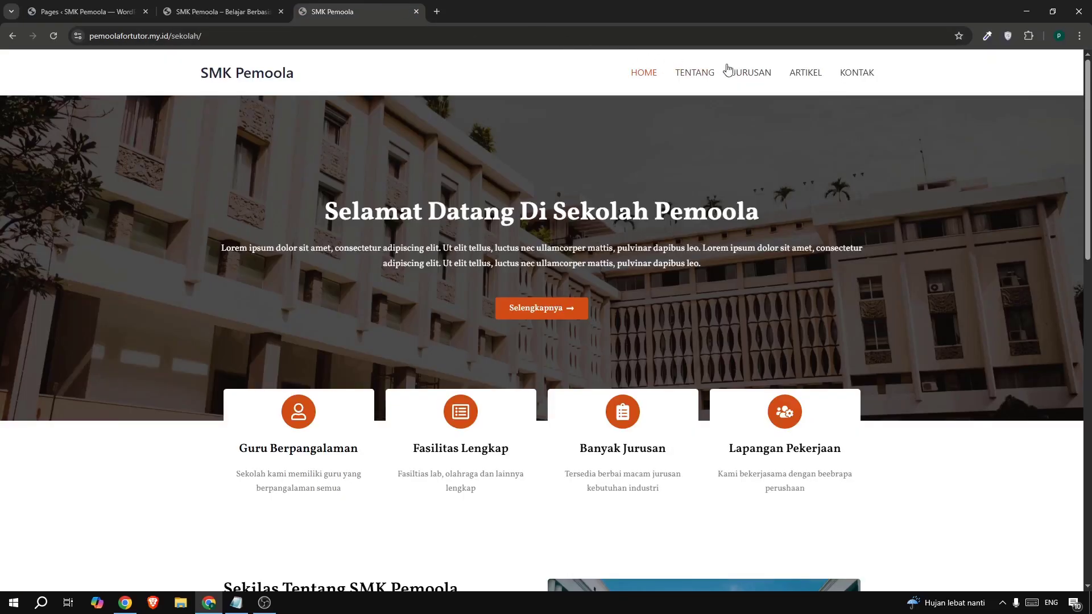
pyautogui.click(49, 11)
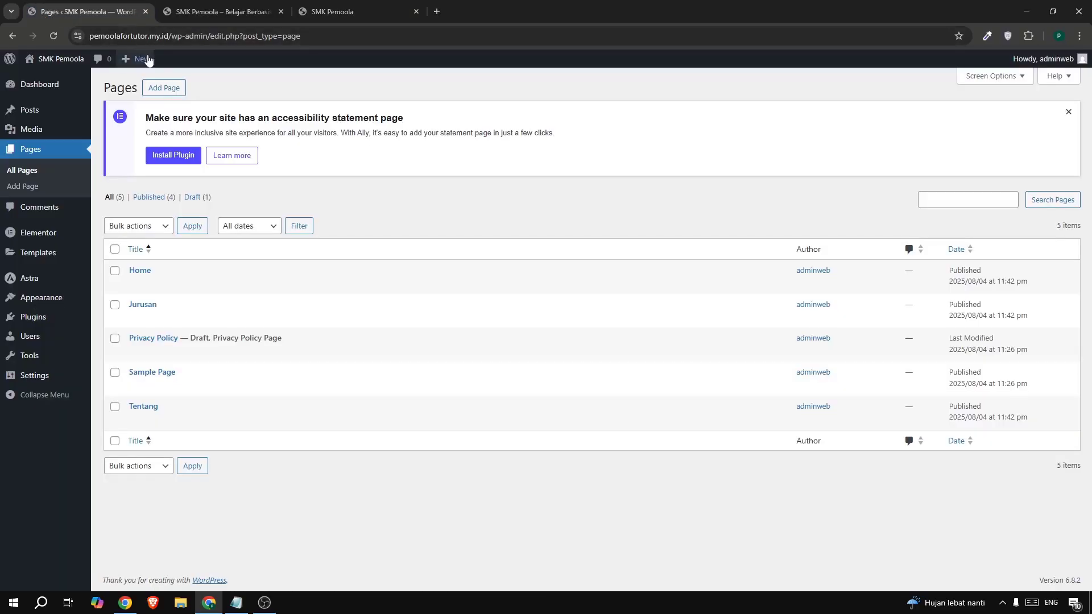
pyautogui.click(156, 87)
pyautogui.write('A')
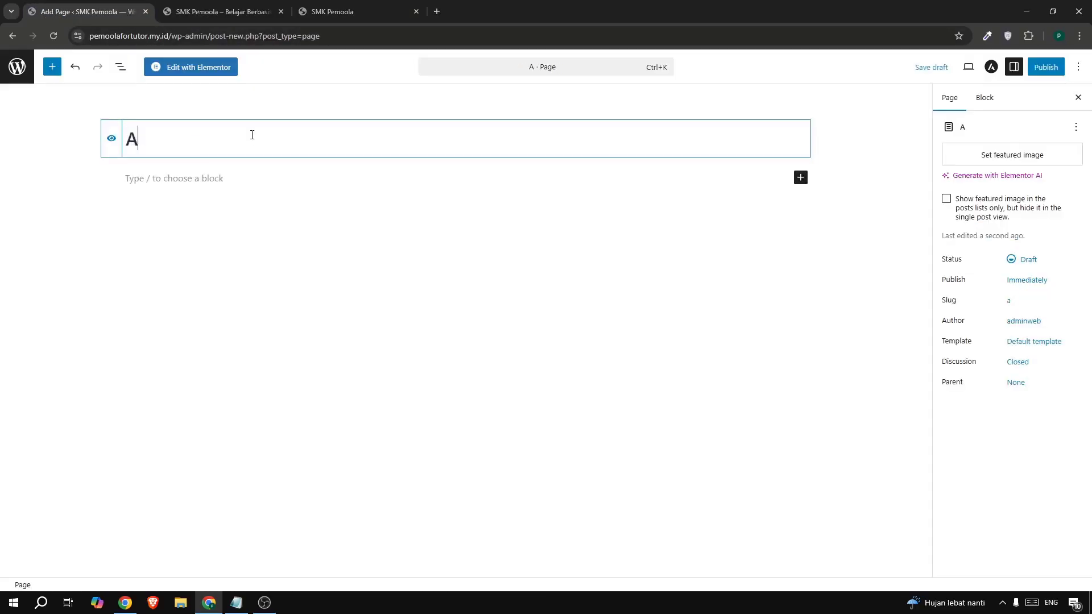
pyautogui.write('rtike')
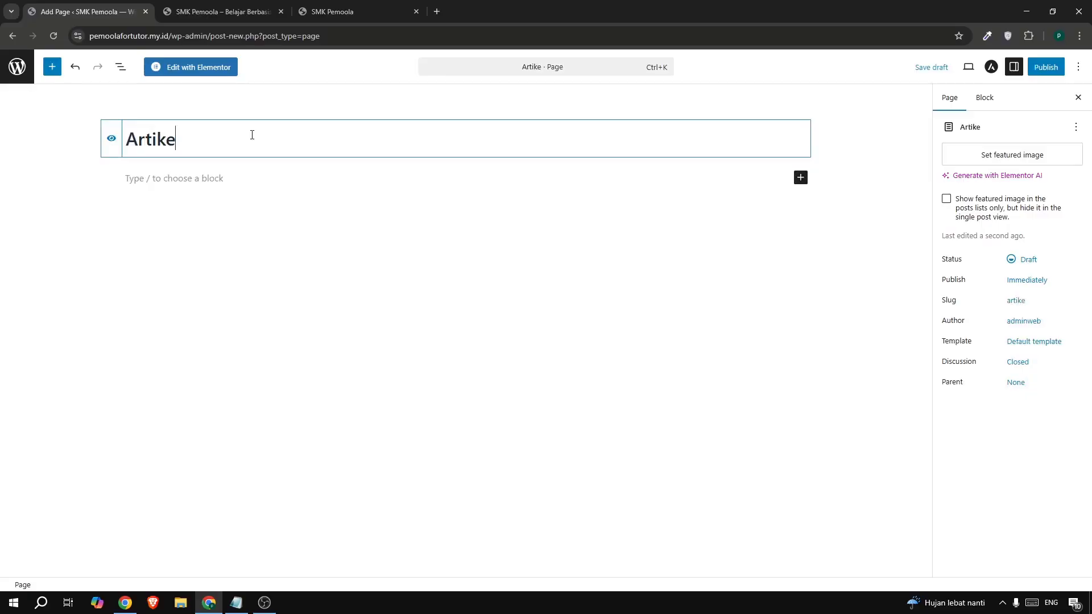
pyautogui.write('l')
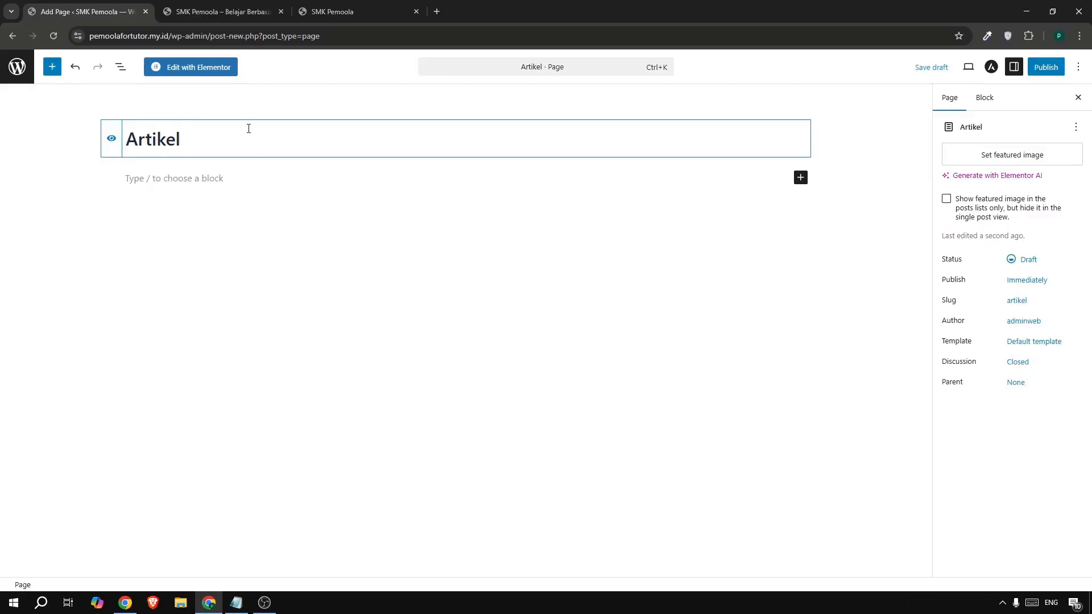
pyautogui.click(1045, 67)
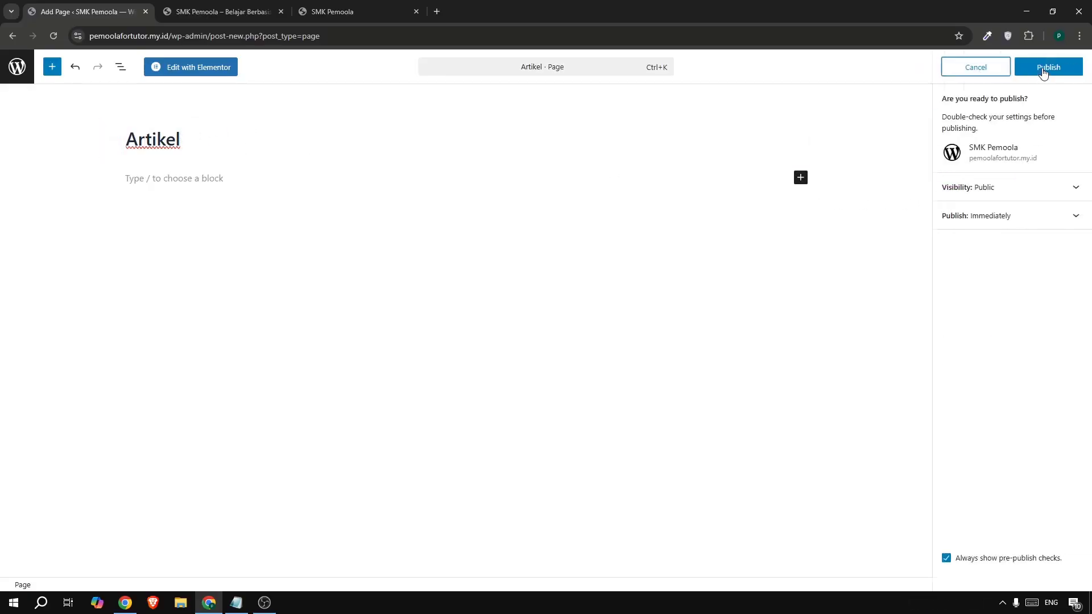
pyautogui.click(1045, 67)
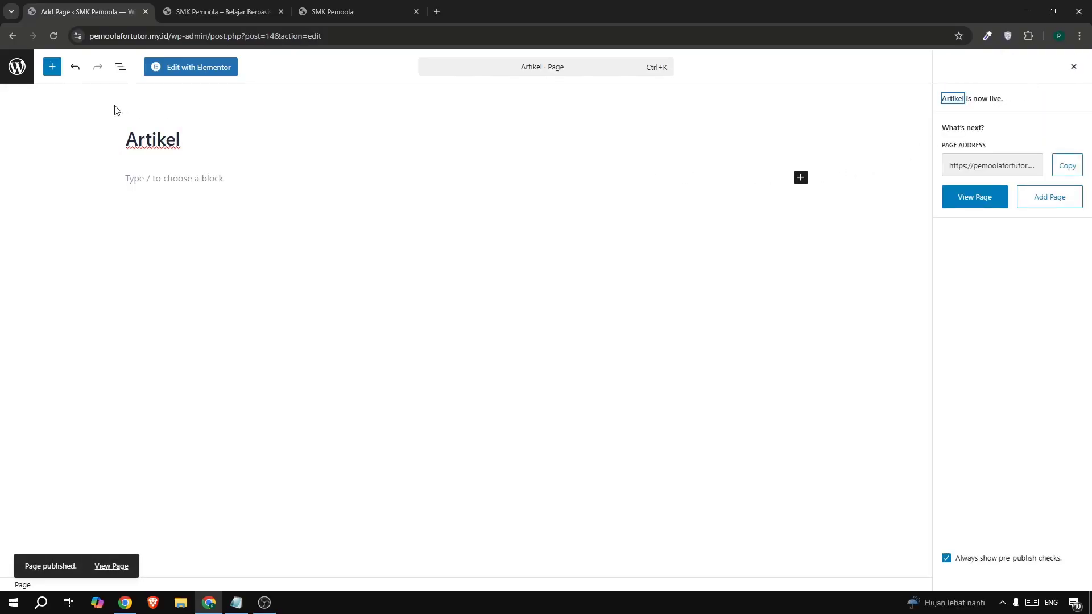
pyautogui.click(22, 78)
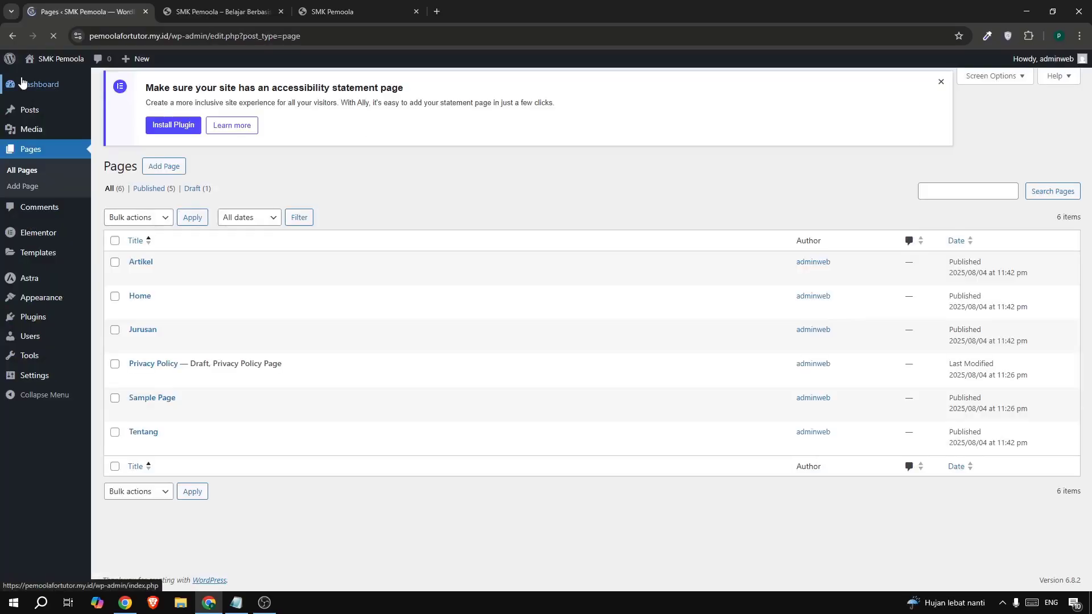
# - Create and publish a blank page titled Kontak, fixing the title typo
pyautogui.click(164, 90)
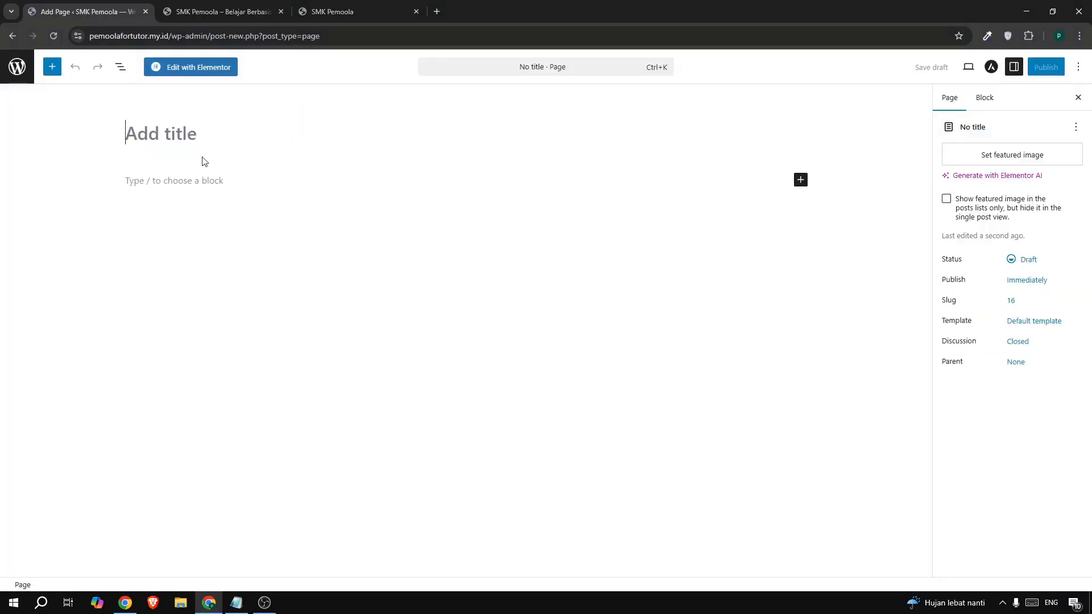
pyautogui.write('Kontnak')
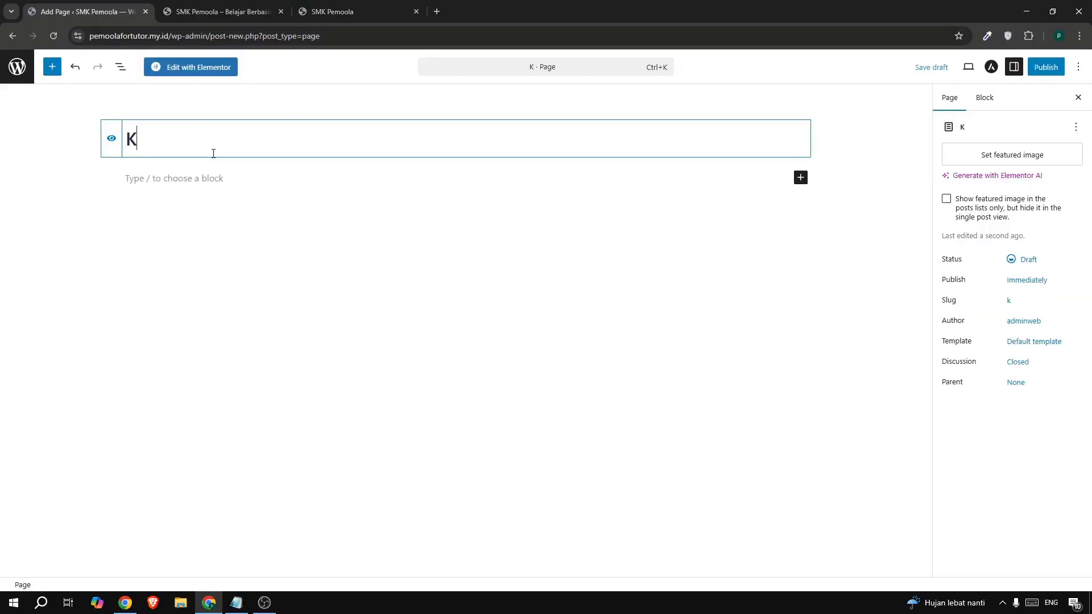
pyautogui.press('BackSpace')
pyautogui.press('BackSpace')
pyautogui.press('BackSpace')
pyautogui.press('BackSpace')
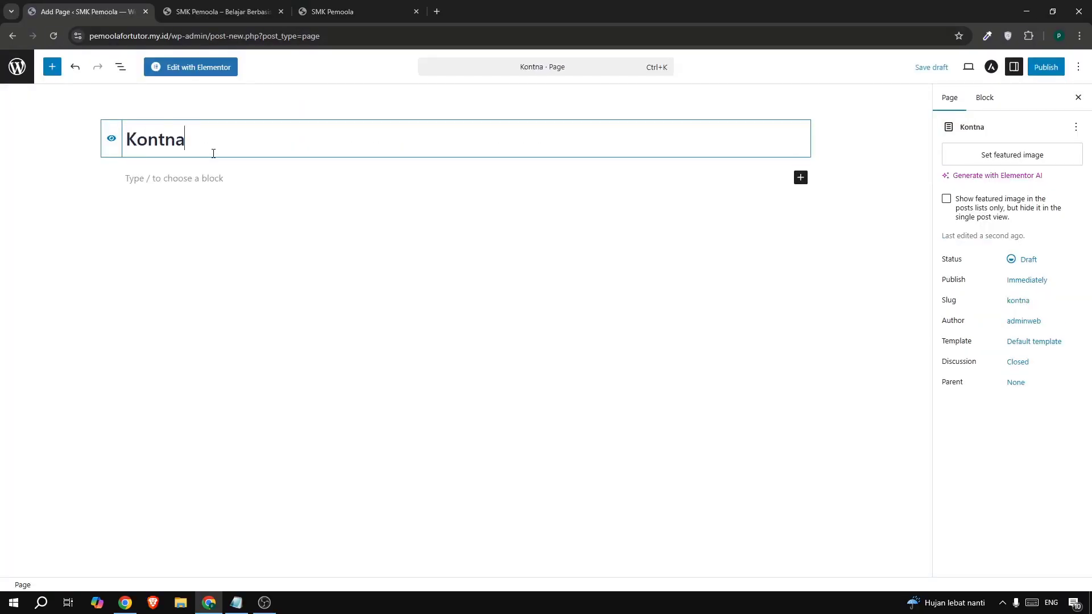
pyautogui.write('tak')
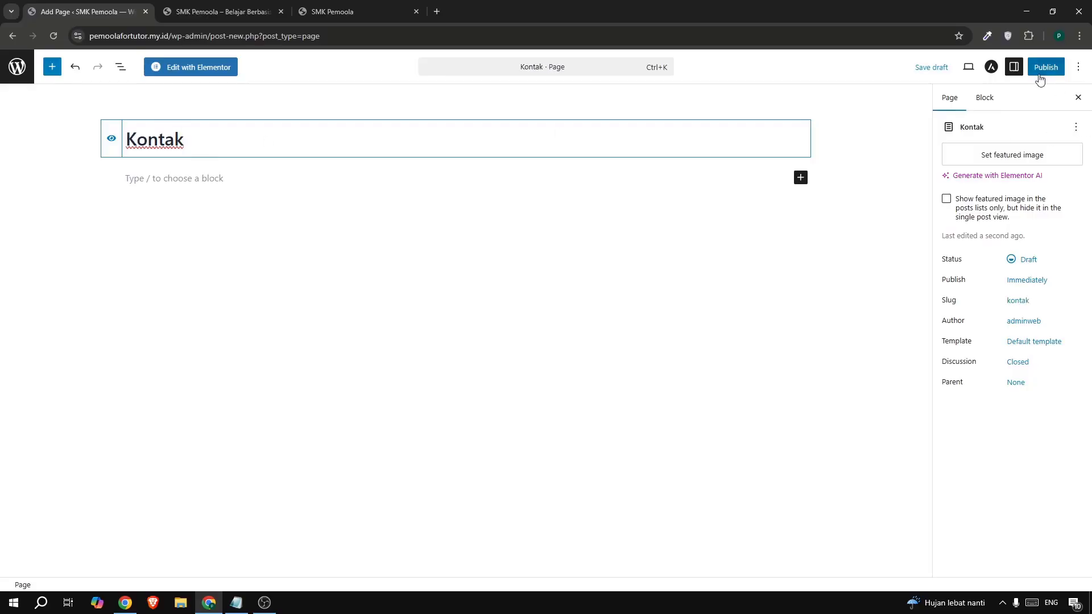
pyautogui.click(1040, 69)
pyautogui.click(1041, 69)
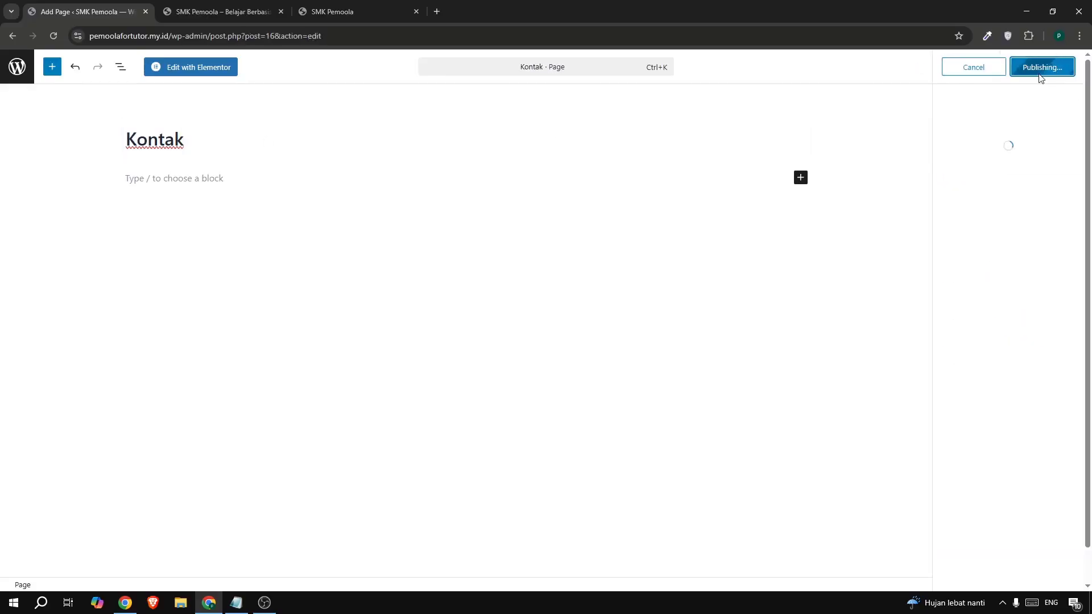
# - Reload the live site to confirm Kontak appears in the header menu
pyautogui.click(214, 17)
pyautogui.click(50, 30)
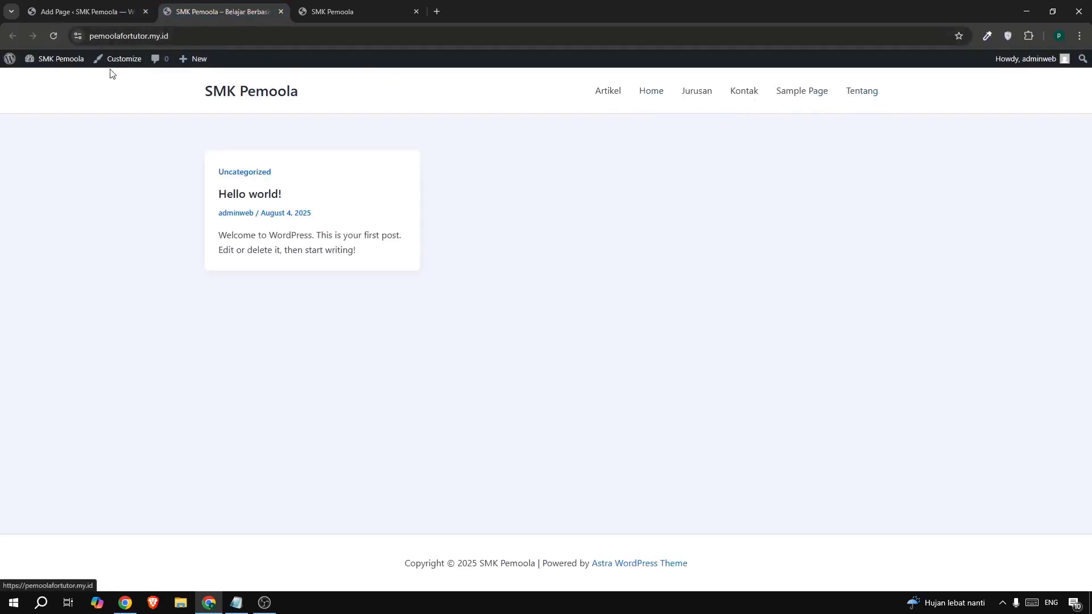
pyautogui.click(73, 16)
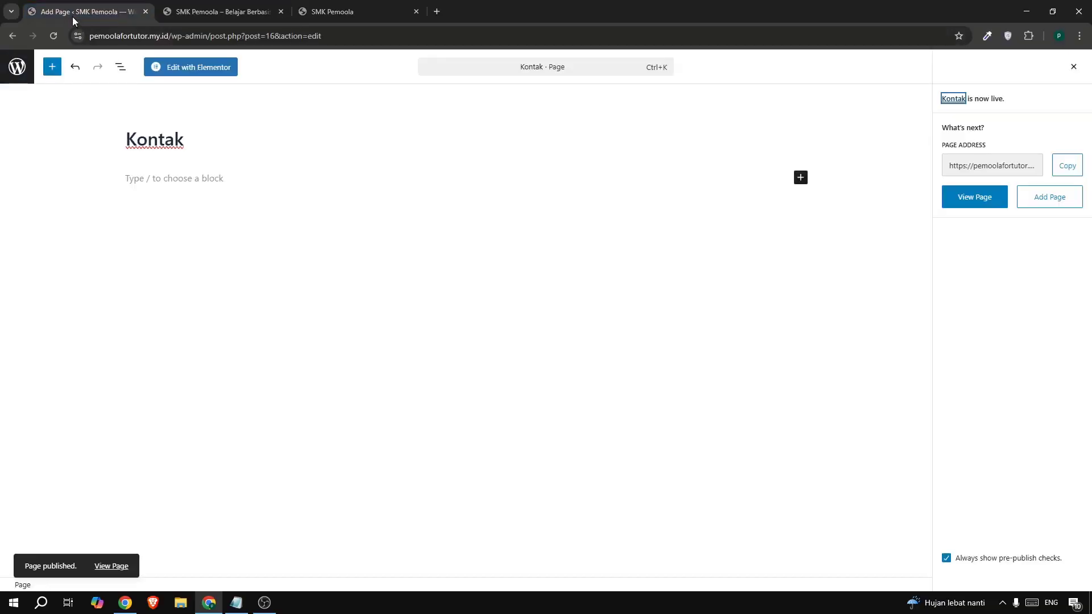
# - Create a new menu named 'menu' under Appearance > Menus
pyautogui.click(16, 67)
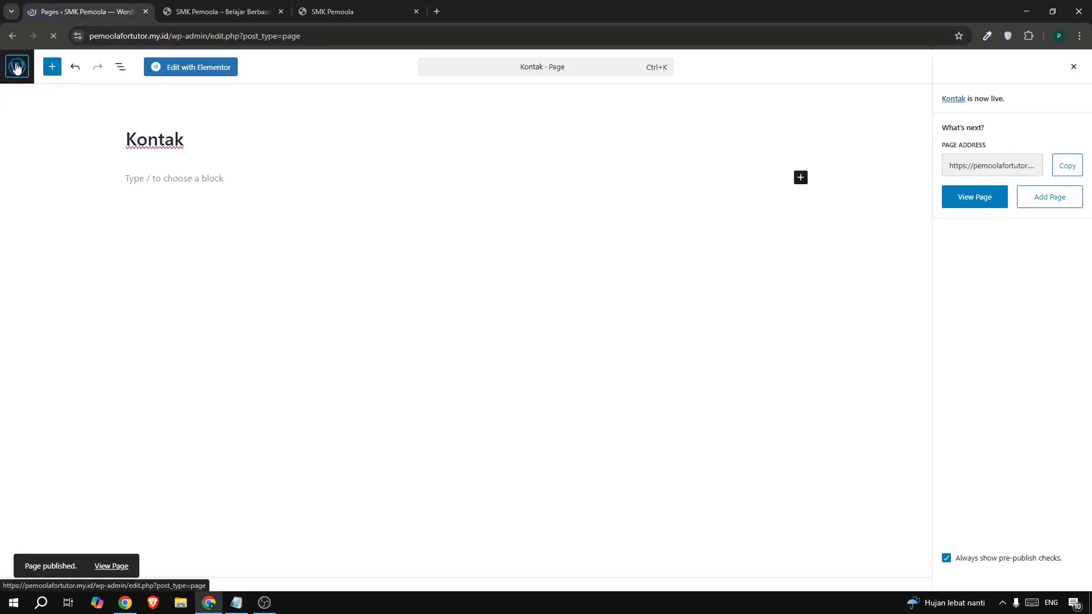
pyautogui.moveTo(54, 302)
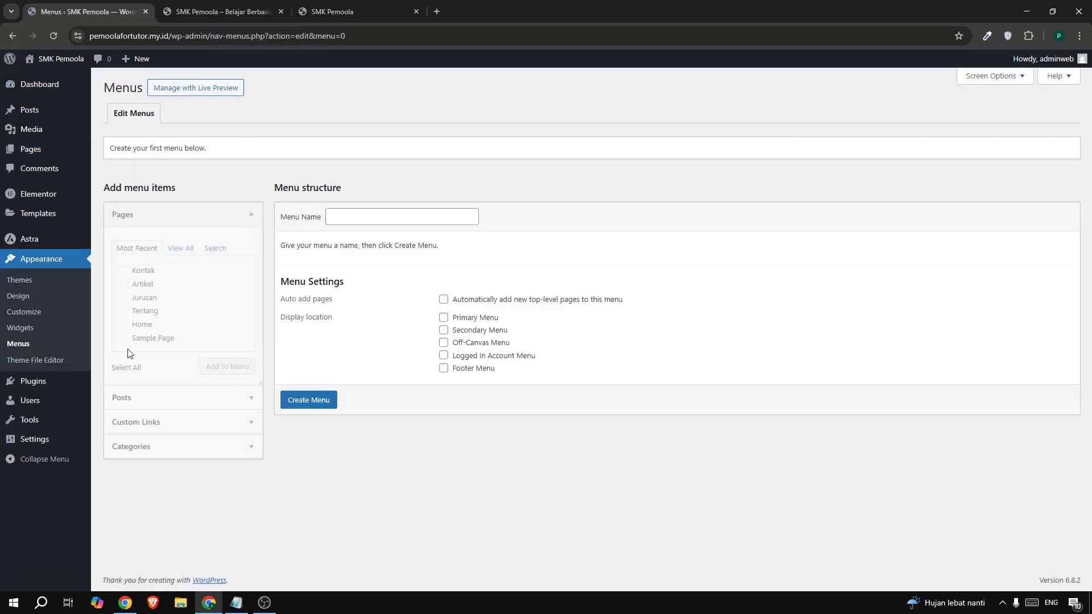
pyautogui.click(372, 220)
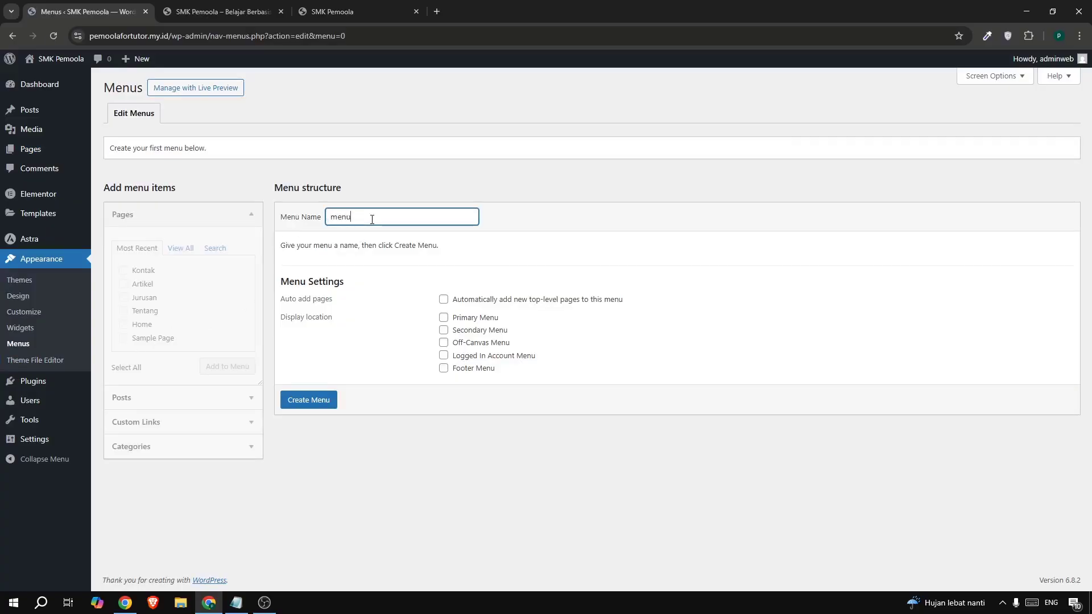
pyautogui.click(312, 403)
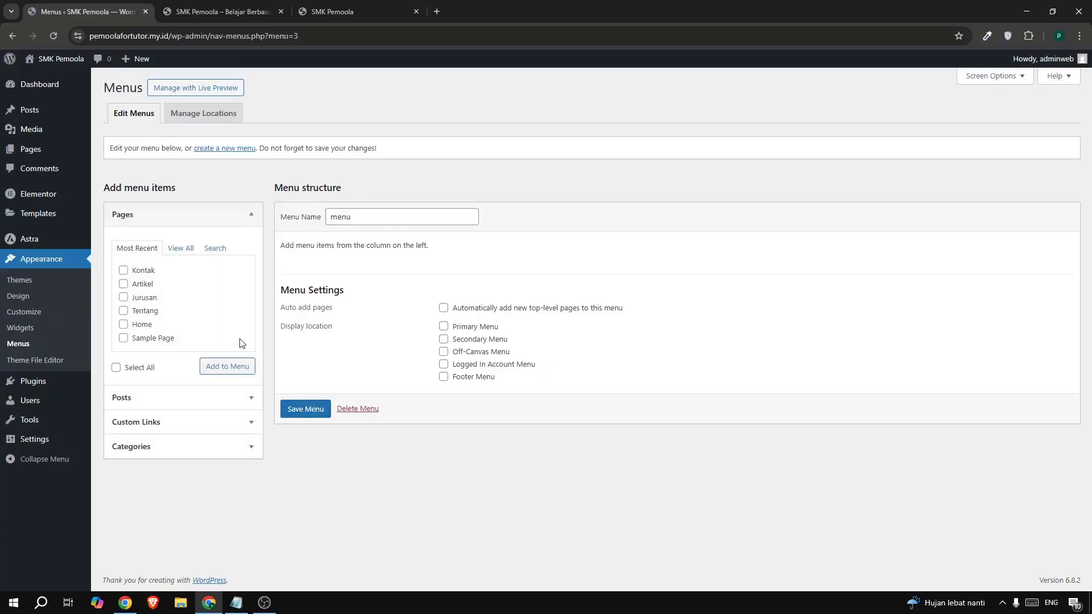
# - Add the Kontak, Artikel, Jurusan, Tentang and Home pages to the menu
pyautogui.click(141, 284)
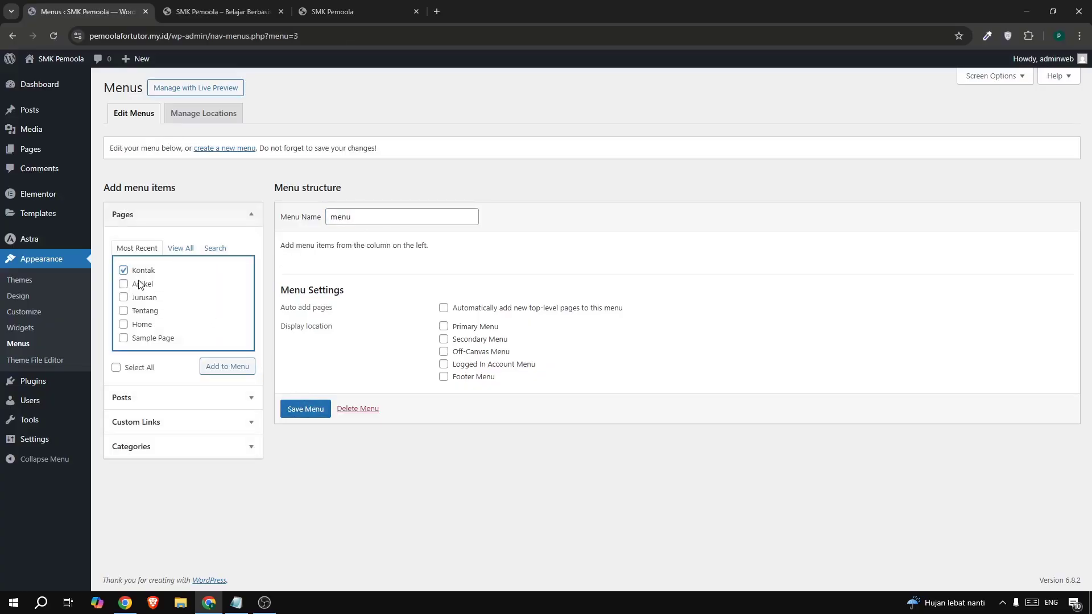
pyautogui.click(136, 311)
pyautogui.click(139, 324)
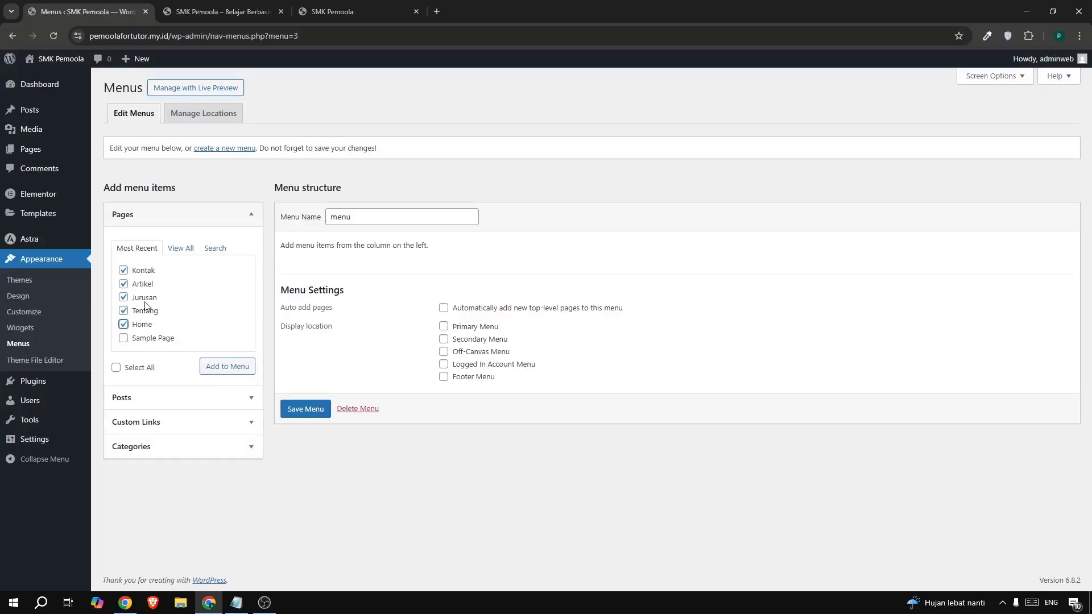
pyautogui.click(227, 367)
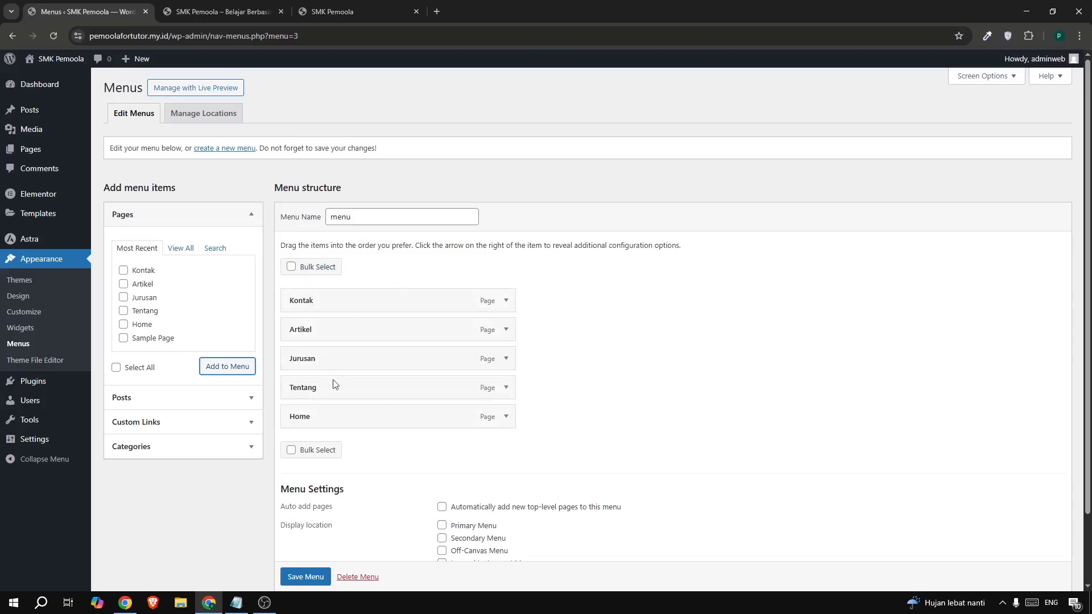
# - Drag the menu items into the order Home, Tentang, Jurusan, Artikel, Kontak
pyautogui.moveTo(407, 421); pyautogui.dragTo(416, 303)
pyautogui.moveTo(368, 419); pyautogui.dragTo(373, 322)
pyautogui.click(325, 11)
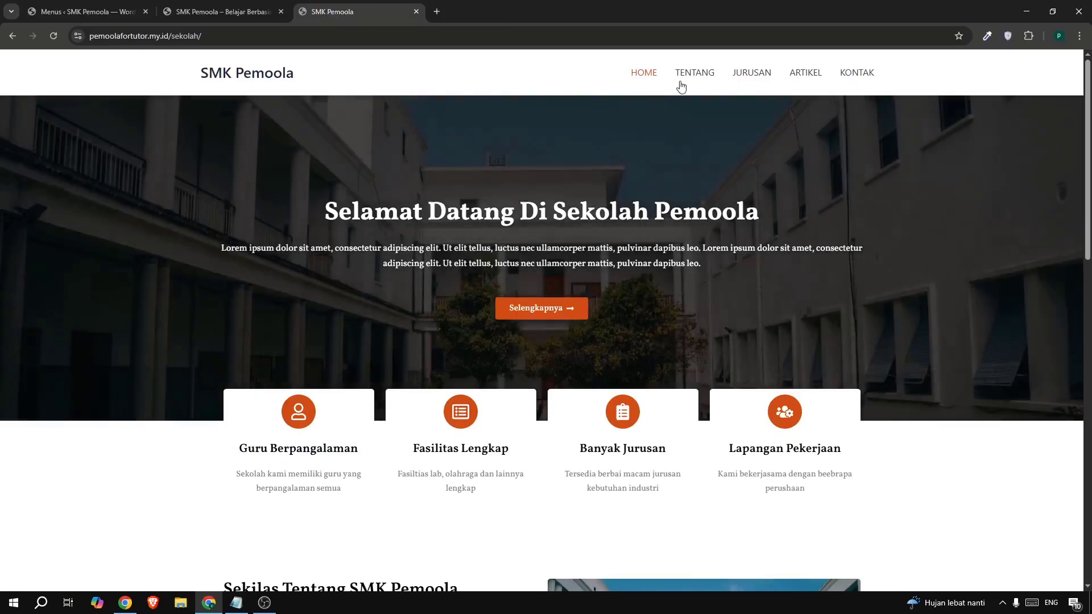
pyautogui.click(126, 10)
pyautogui.moveTo(323, 417); pyautogui.dragTo(326, 356)
pyautogui.moveTo(315, 417); pyautogui.dragTo(320, 395)
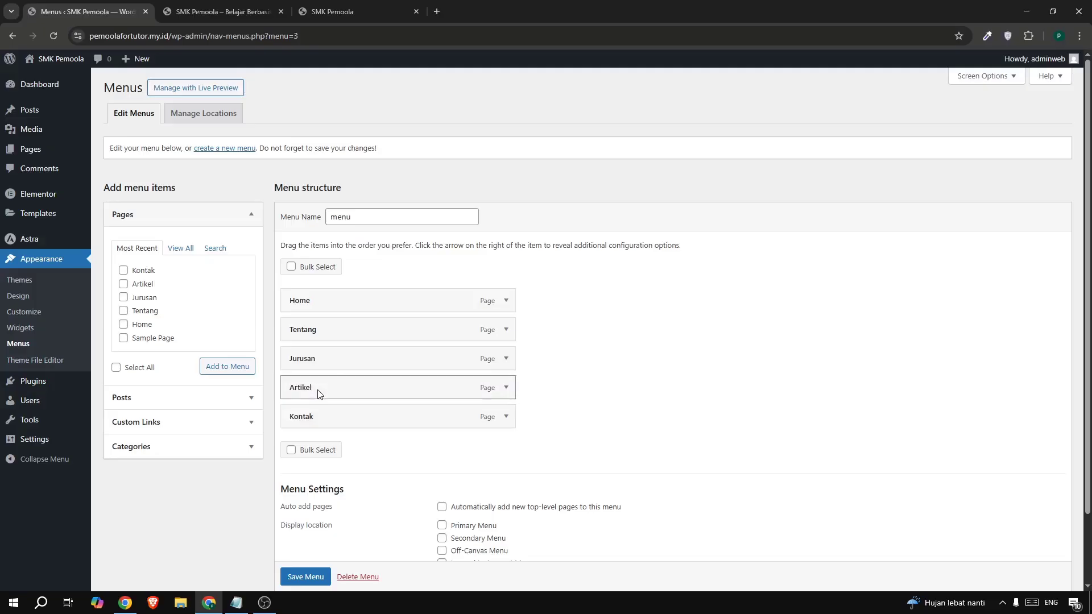
# - Save the reordered menu and check it in the live site header
pyautogui.scroll(-2, 678, 395)
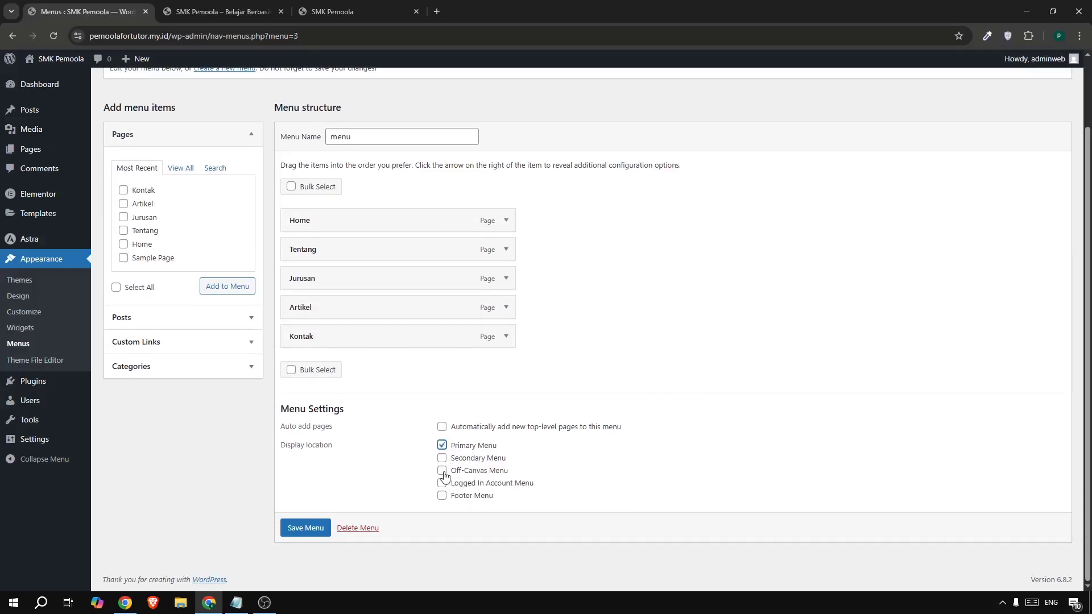
pyautogui.click(316, 530)
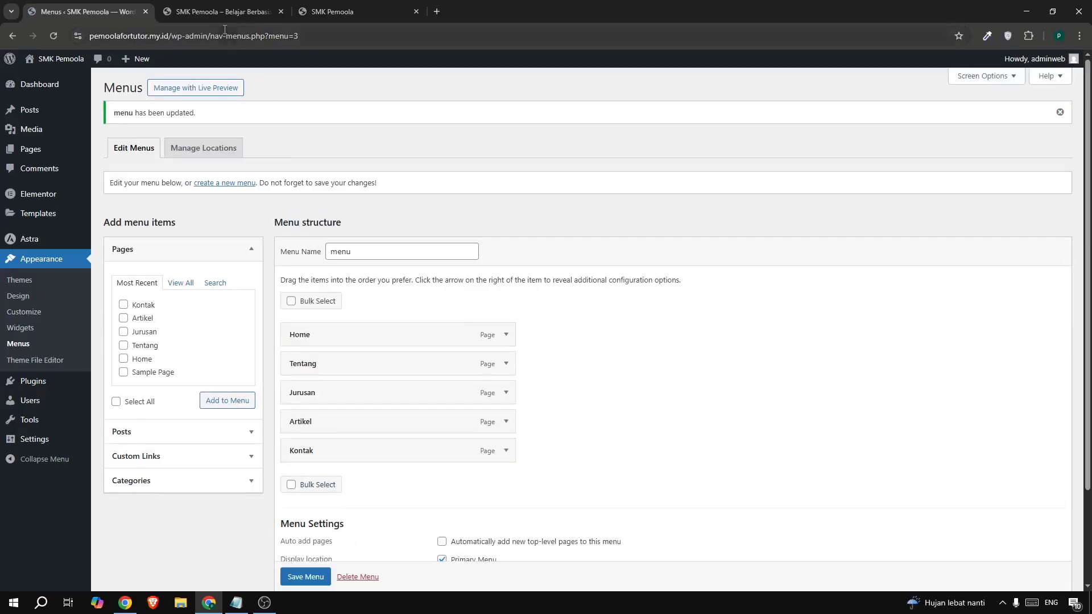
pyautogui.click(161, 14)
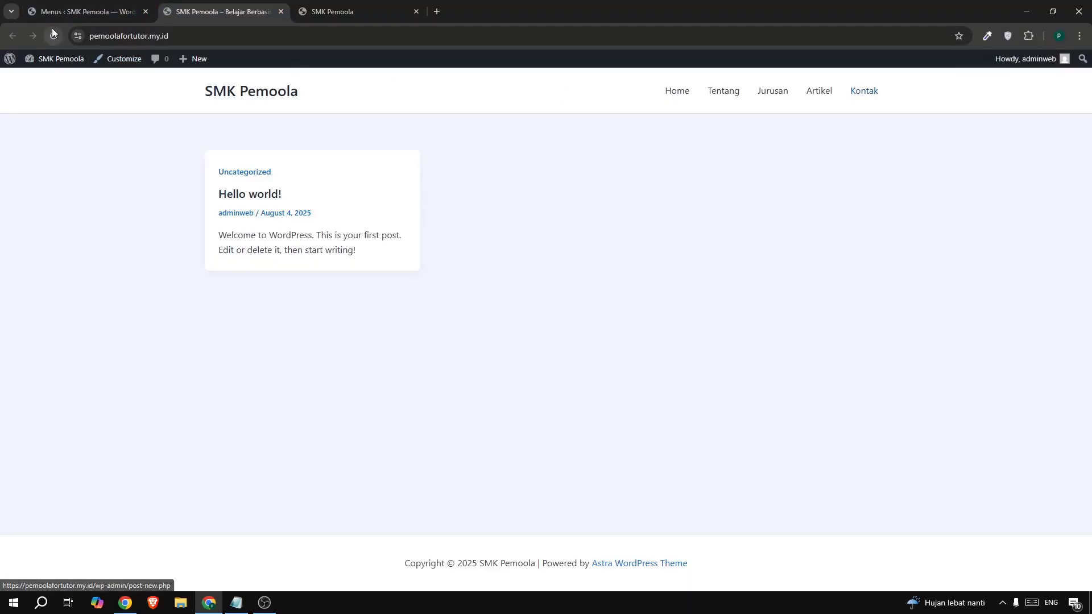
pyautogui.click(58, 11)
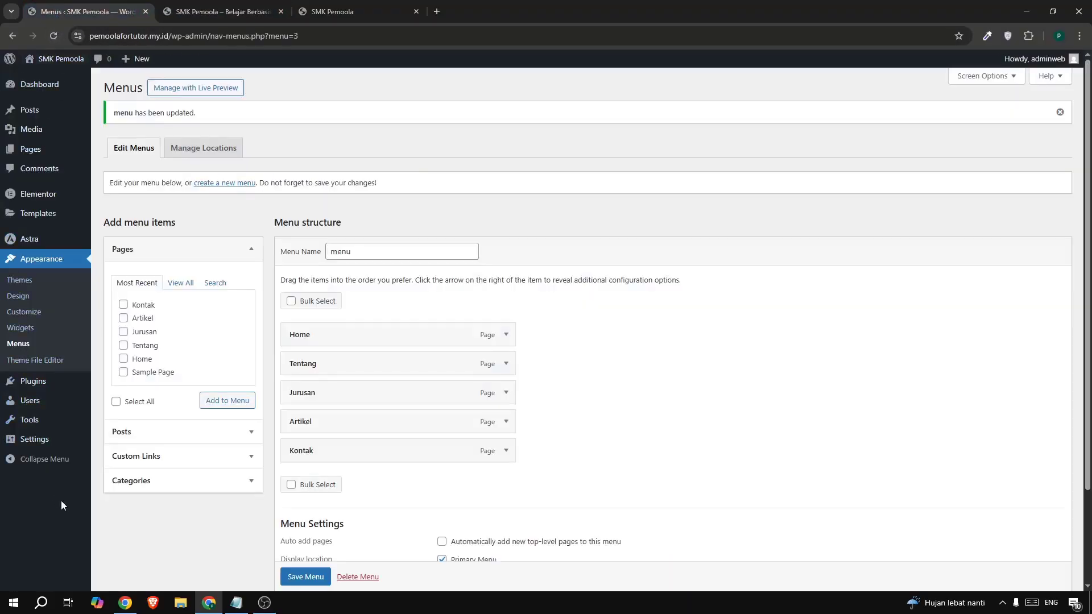
# - In Reading Settings, make Home the static homepage and Artikel the posts page, then reload the live site
pyautogui.moveTo(35, 441)
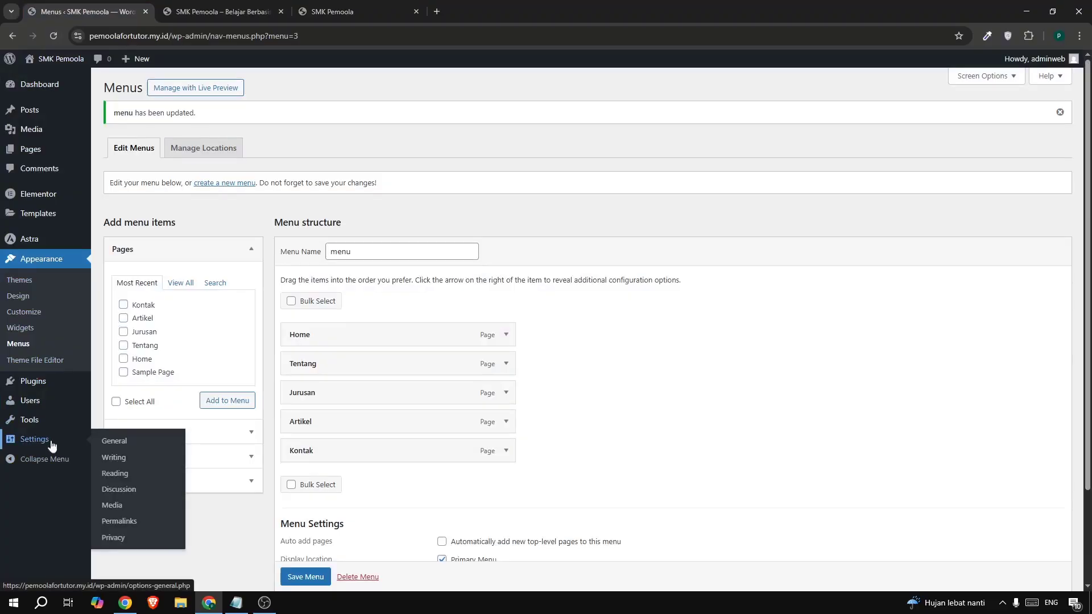
pyautogui.click(115, 473)
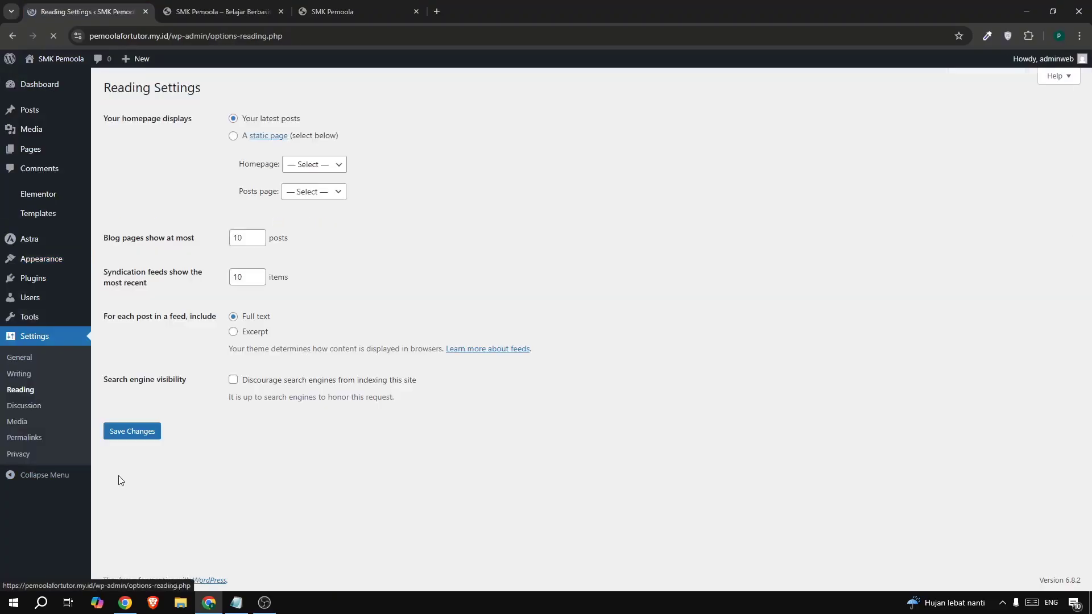
pyautogui.click(234, 136)
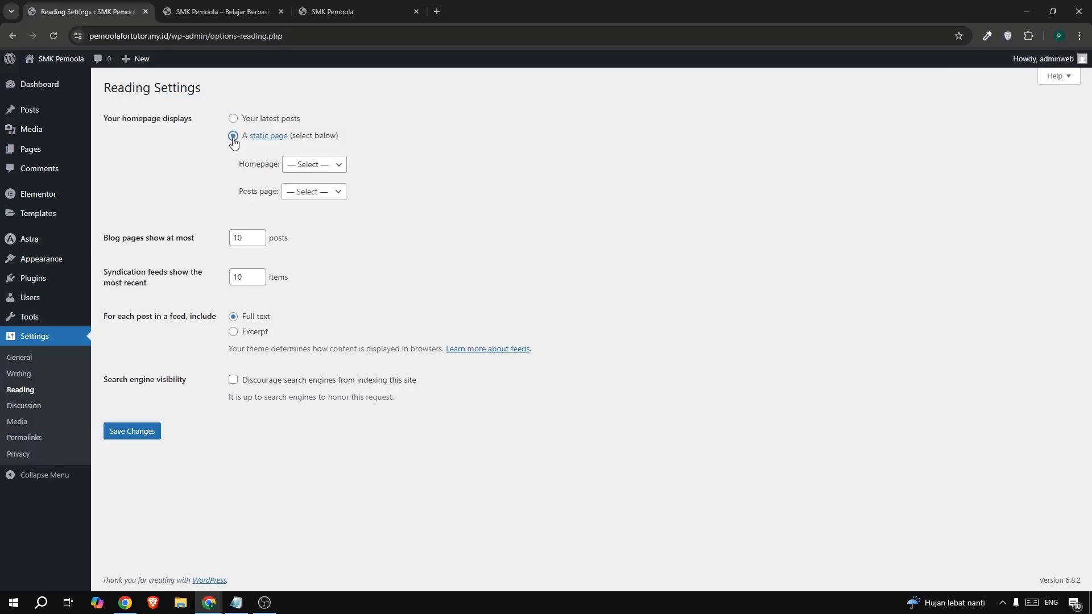
pyautogui.moveTo(237, 174); pyautogui.dragTo(260, 169)
pyautogui.click(316, 169)
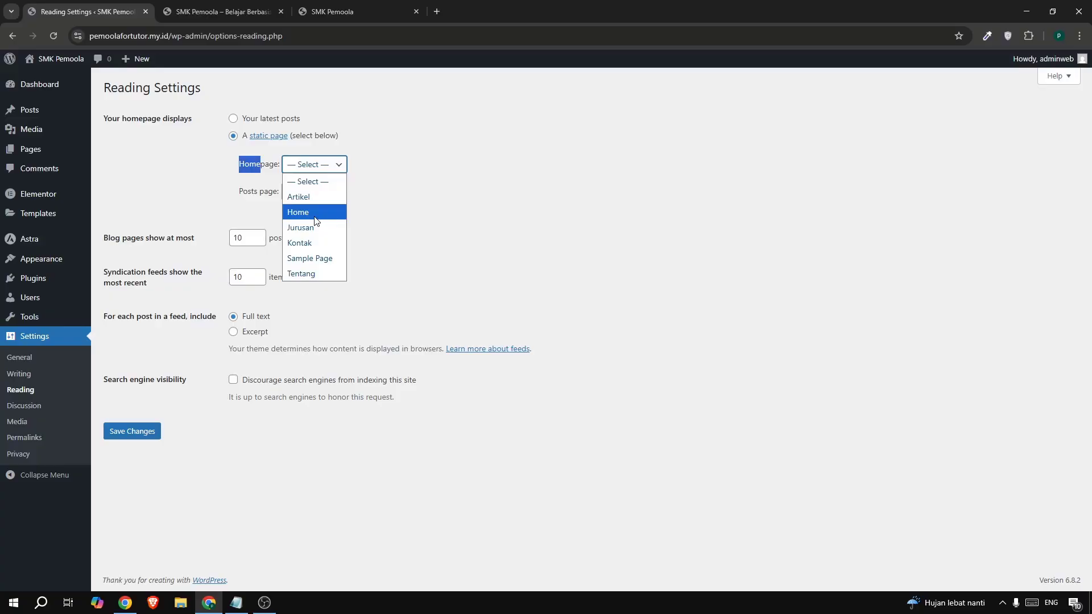
pyautogui.click(315, 214)
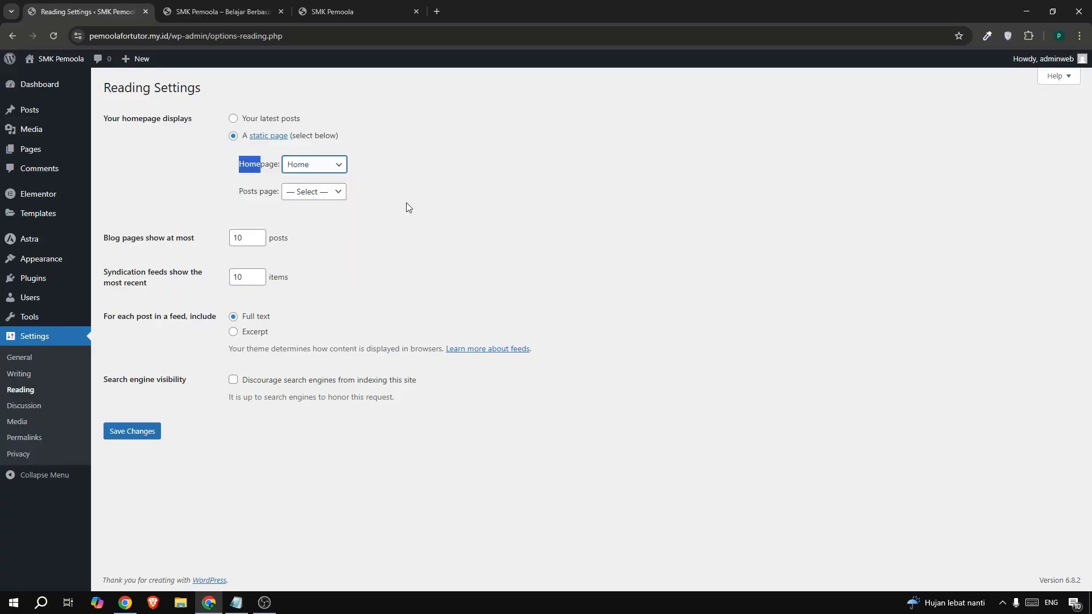
pyautogui.click(317, 194)
pyautogui.click(308, 226)
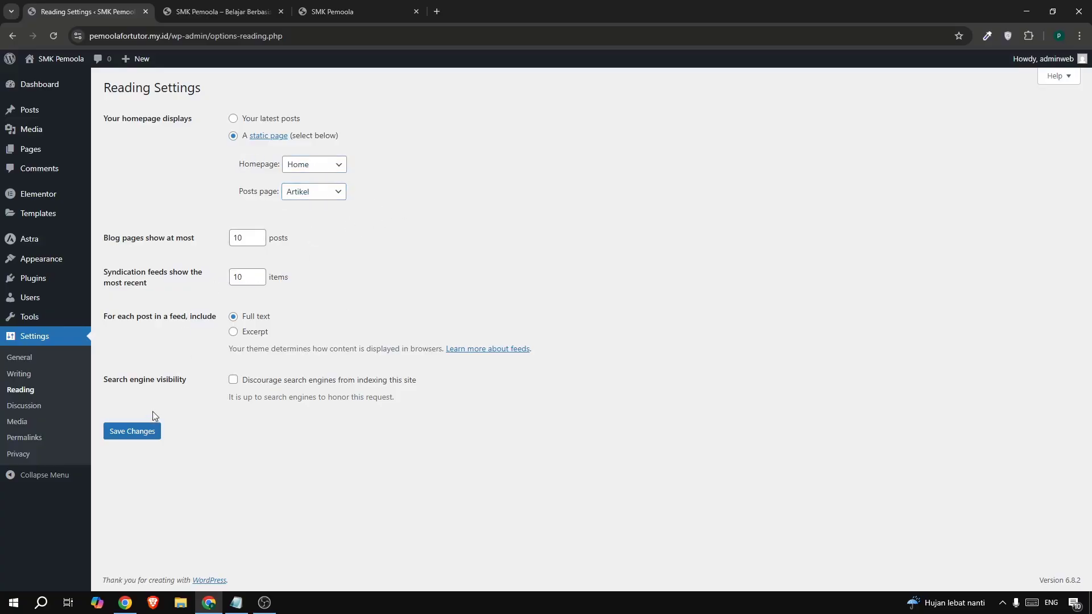
pyautogui.click(146, 432)
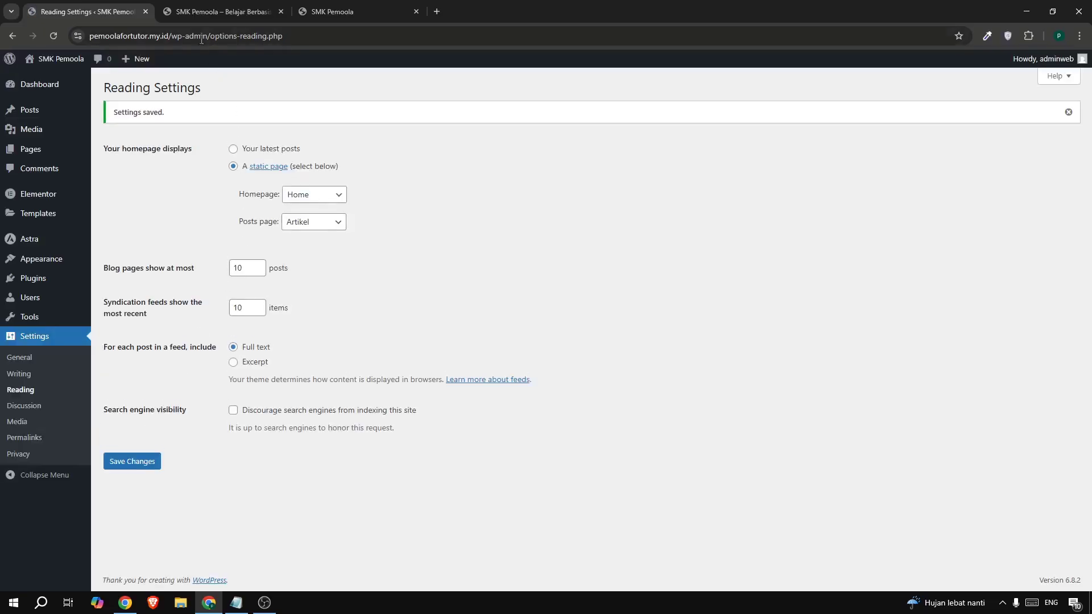
pyautogui.click(194, 17)
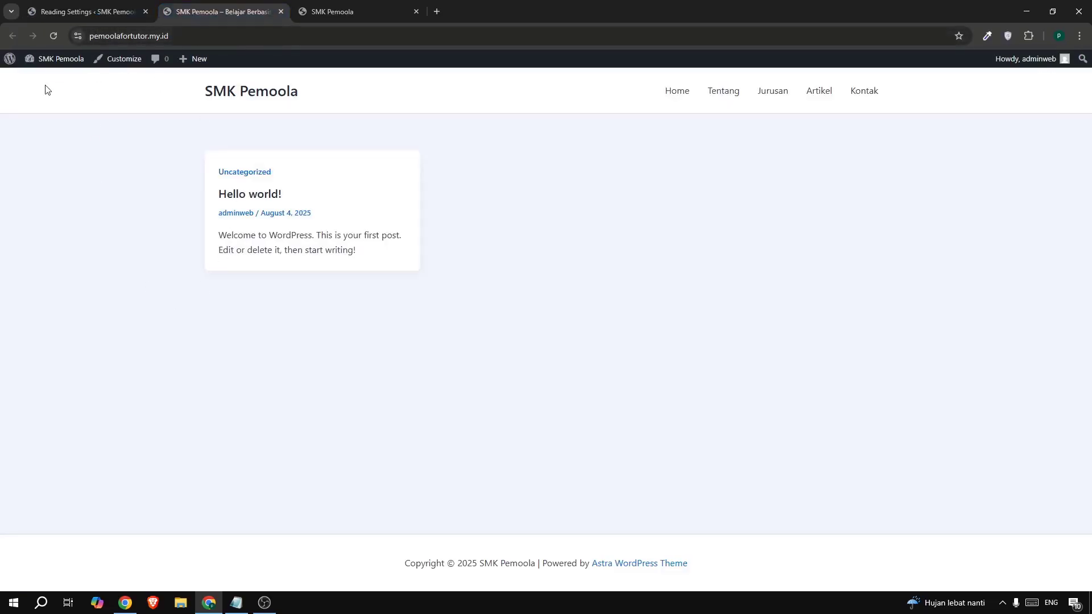
pyautogui.click(49, 38)
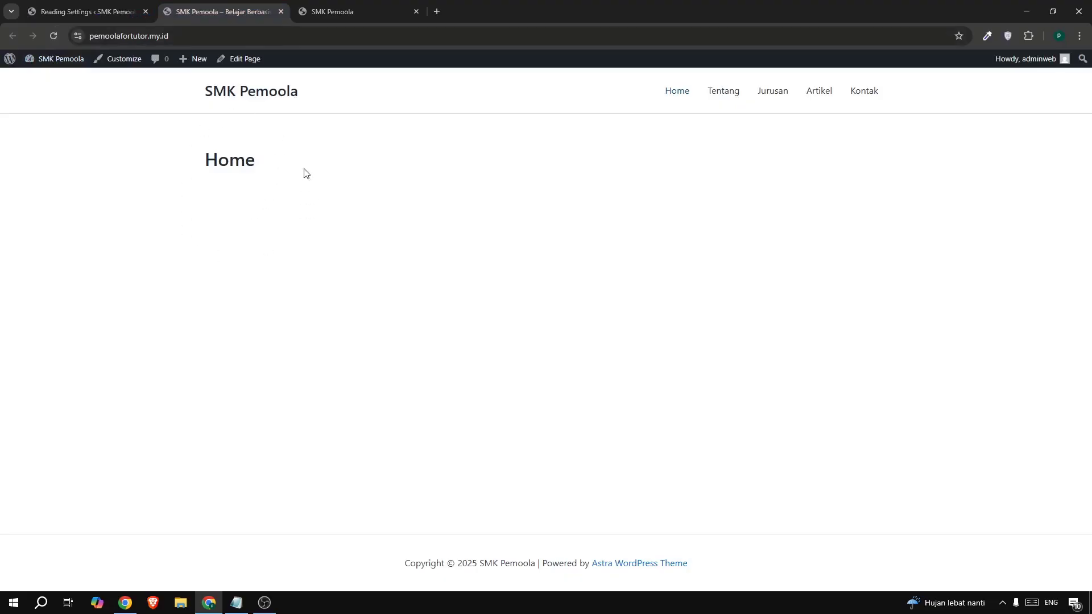
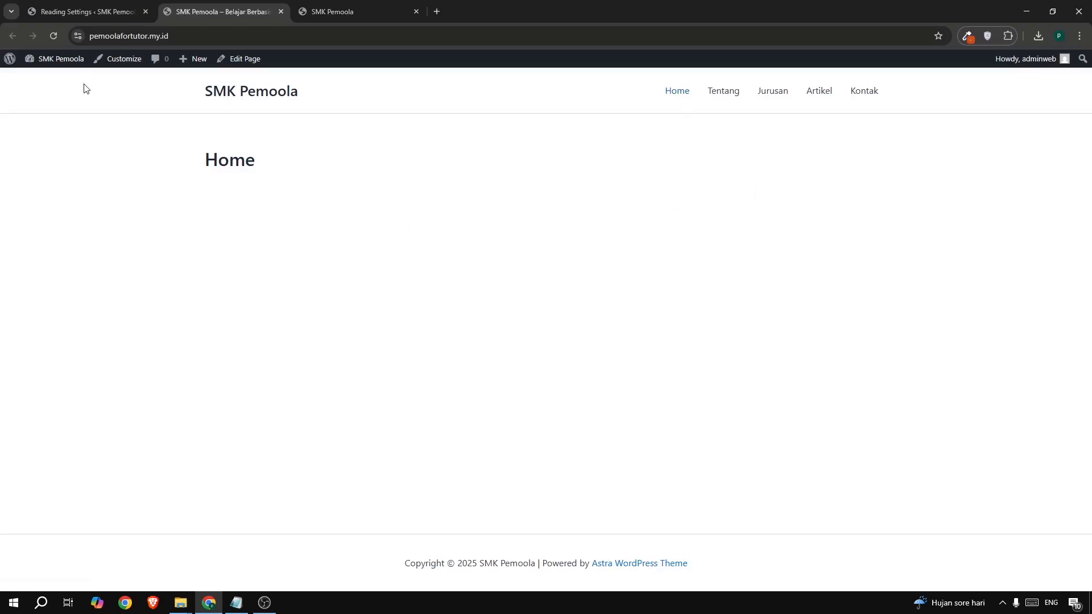
# - Return from the live site to the Reading Settings admin page
pyautogui.click(74, 7)
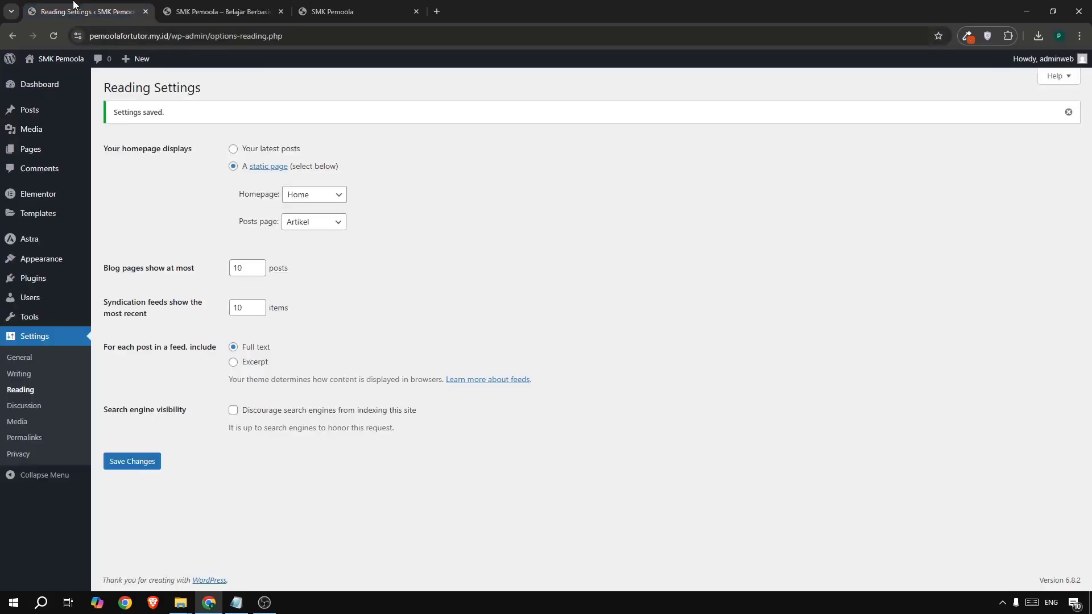
# - Open the Home page from All Pages in the Elementor editor
pyautogui.moveTo(63, 153)
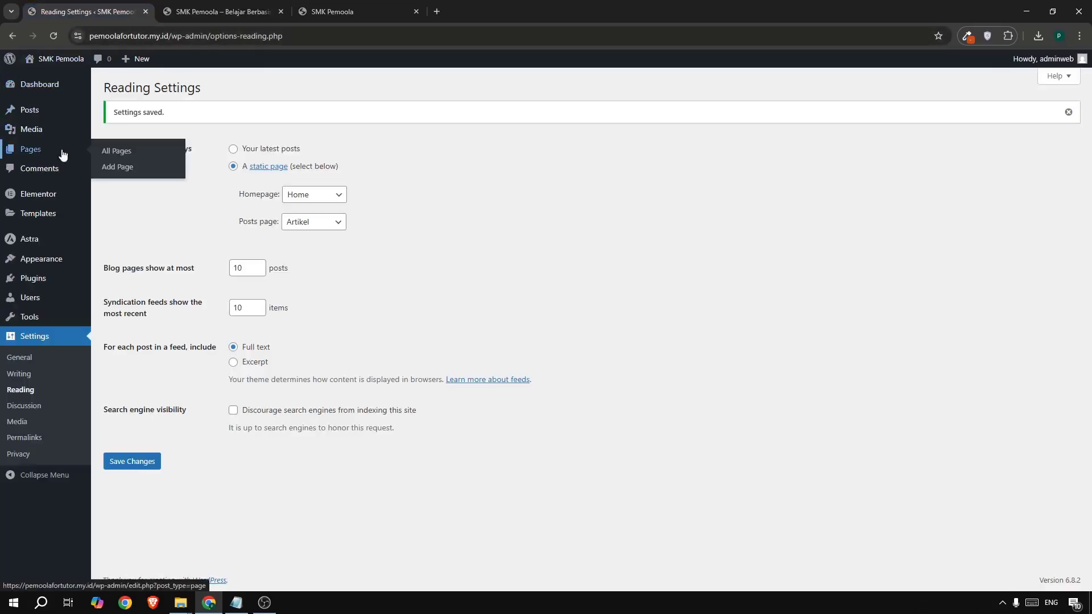
pyautogui.click(111, 152)
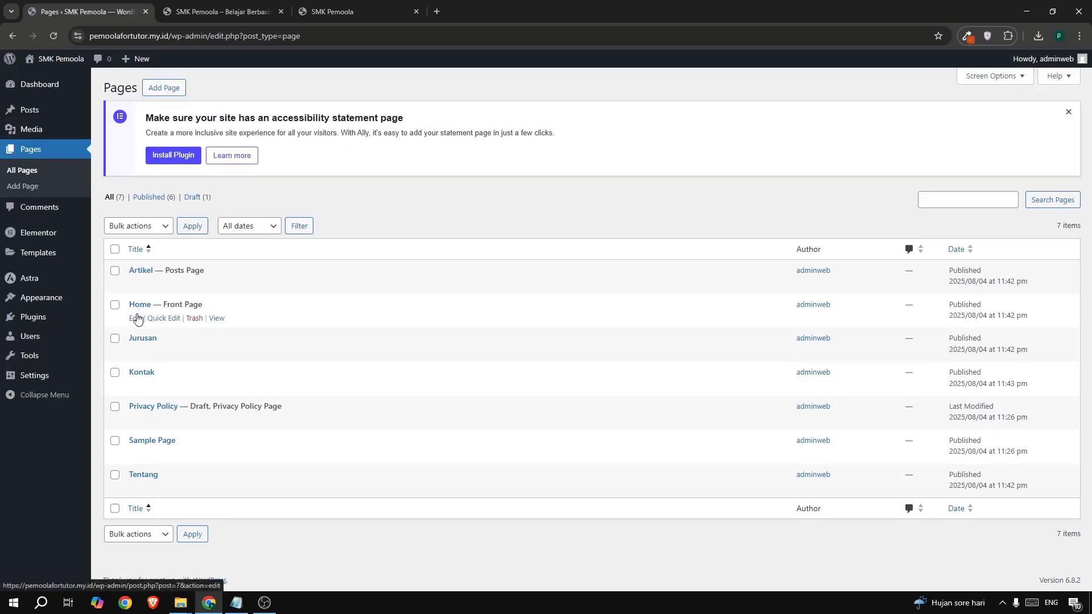
pyautogui.click(136, 318)
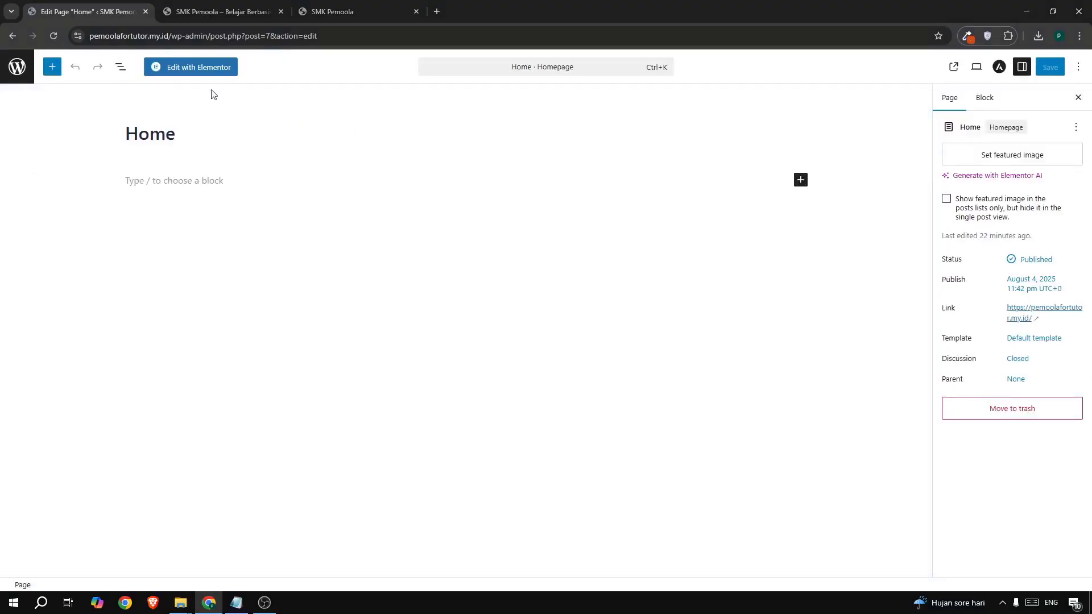
pyautogui.click(159, 67)
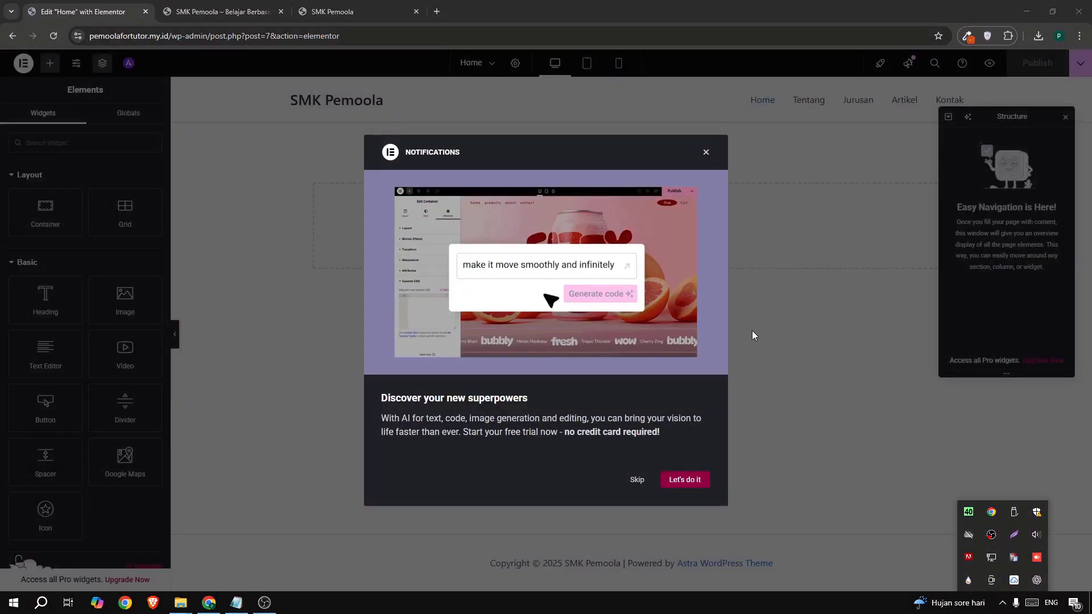
# - Dismiss the notifications and add a single-column Flexbox container with 60 vh minimum height
pyautogui.click(706, 153)
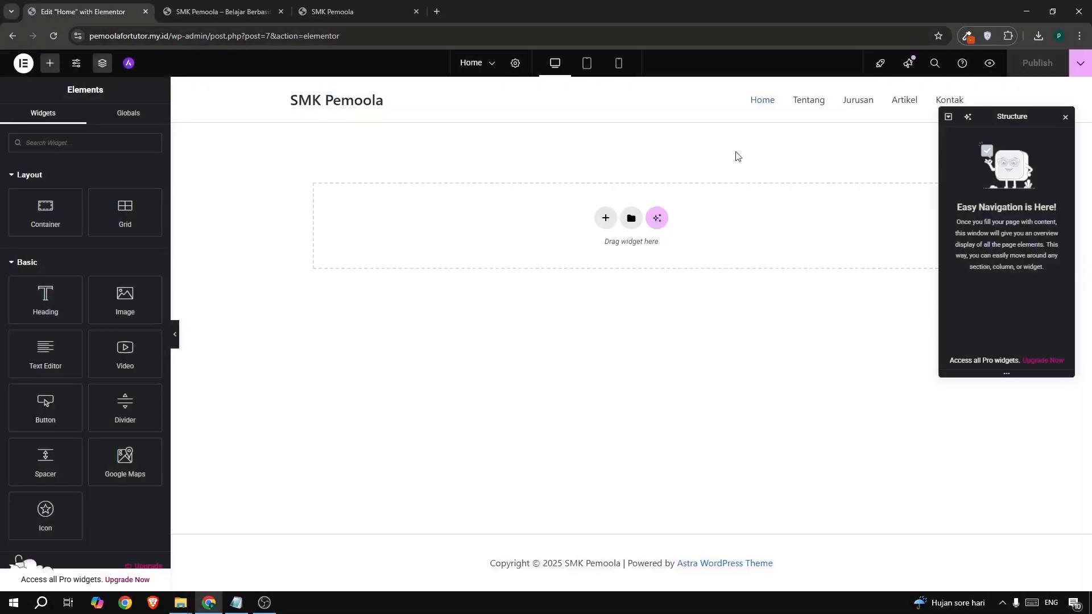
pyautogui.click(1064, 119)
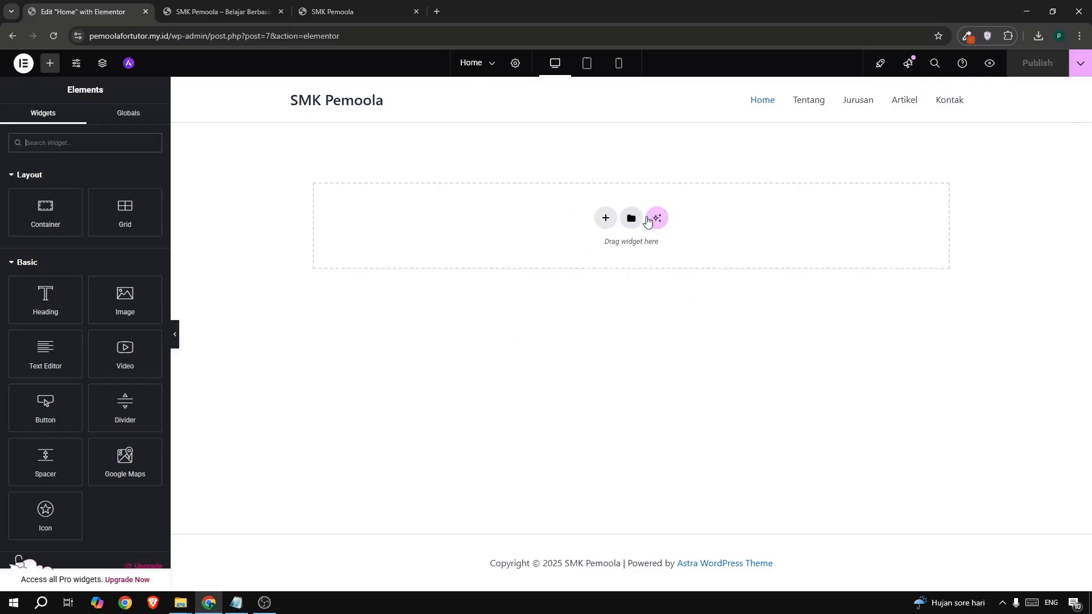
pyautogui.click(606, 217)
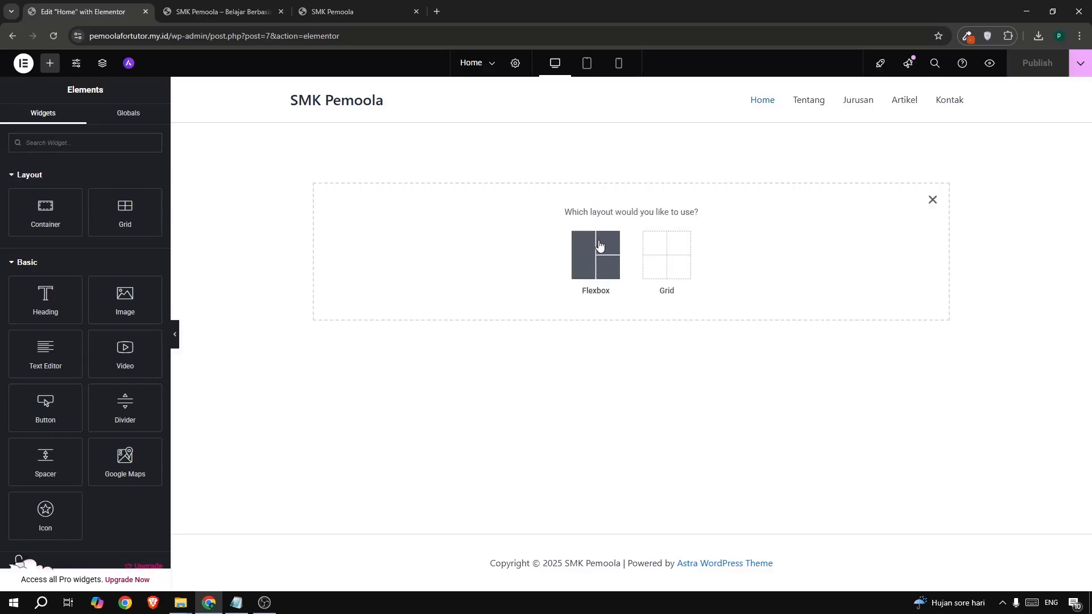
pyautogui.click(599, 245)
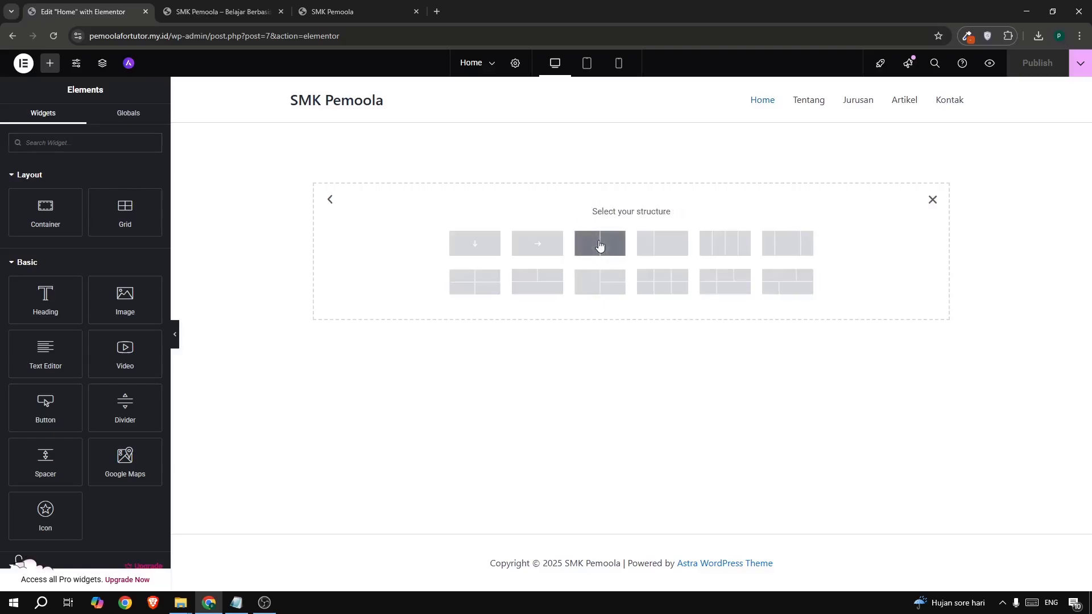
pyautogui.click(476, 244)
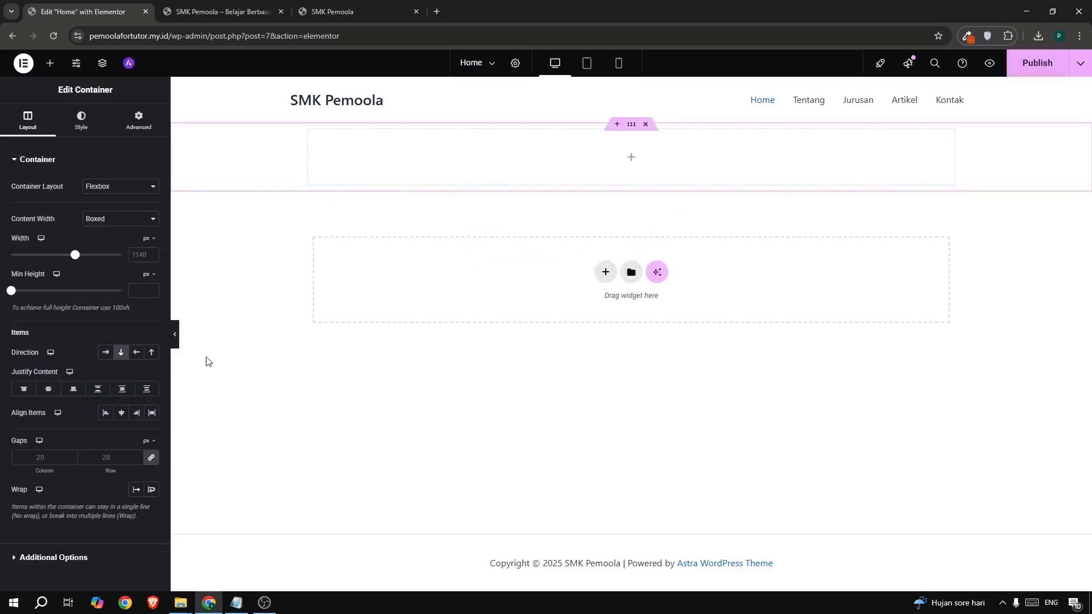
pyautogui.click(147, 276)
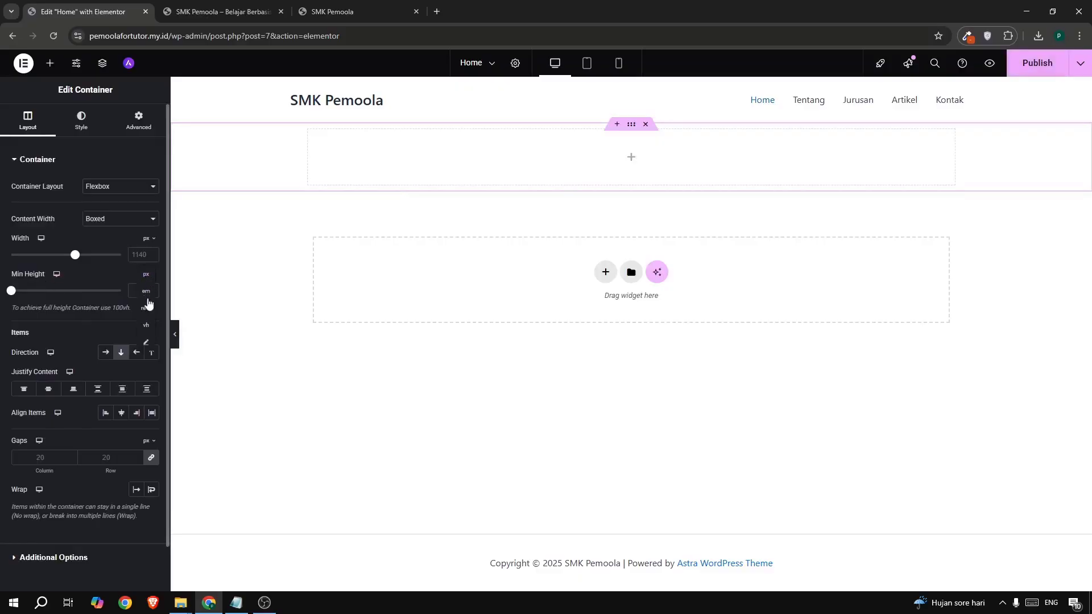
pyautogui.click(147, 334)
pyautogui.write('60')
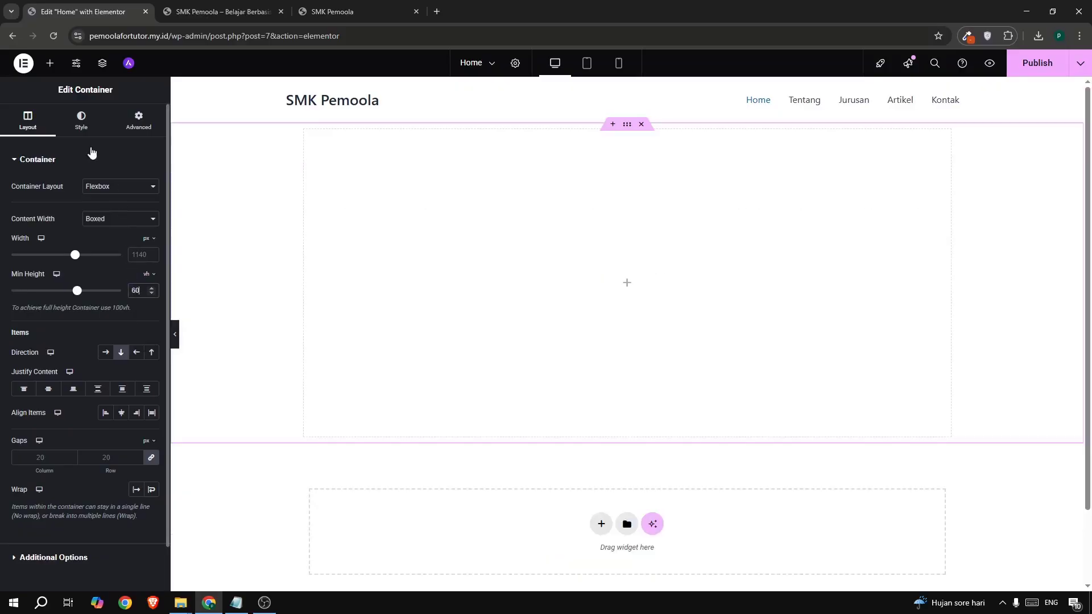
pyautogui.click(88, 130)
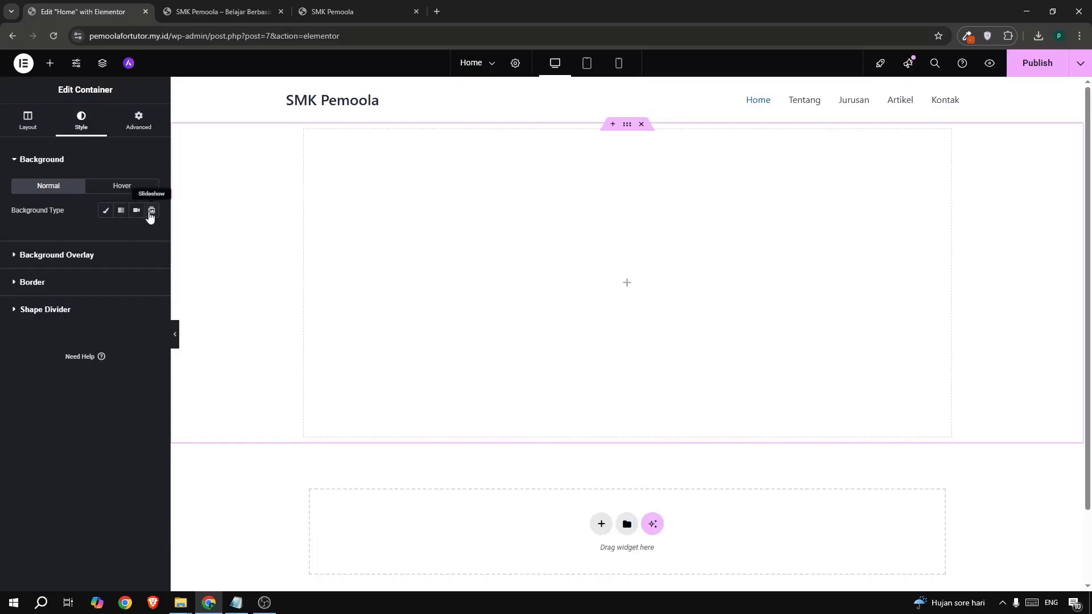
# - Switch the container background to Slideshow and bring up the gambar image folder
pyautogui.click(151, 211)
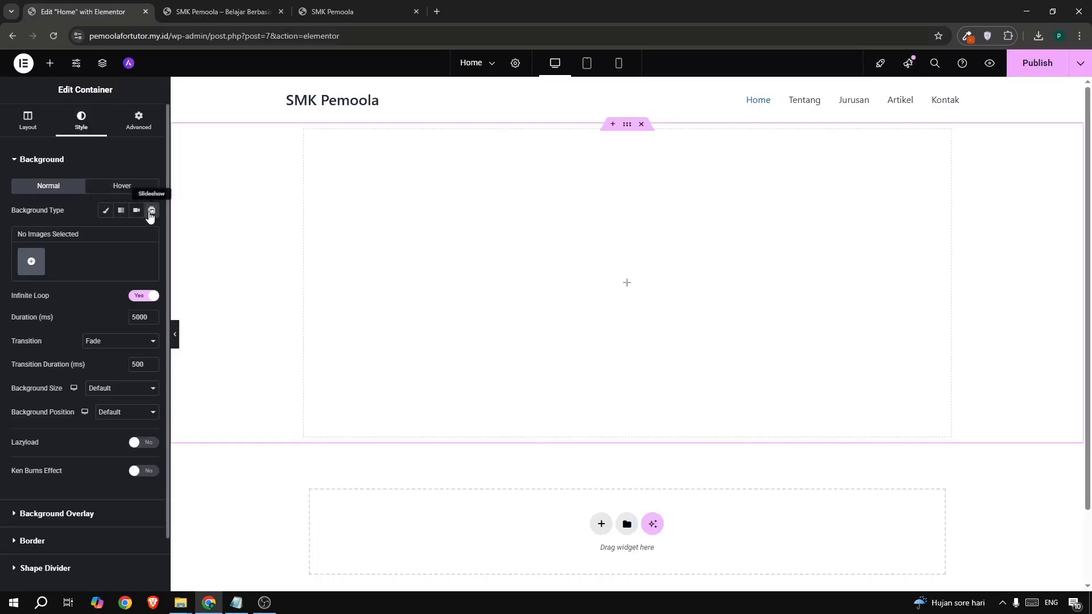
pyautogui.click(31, 263)
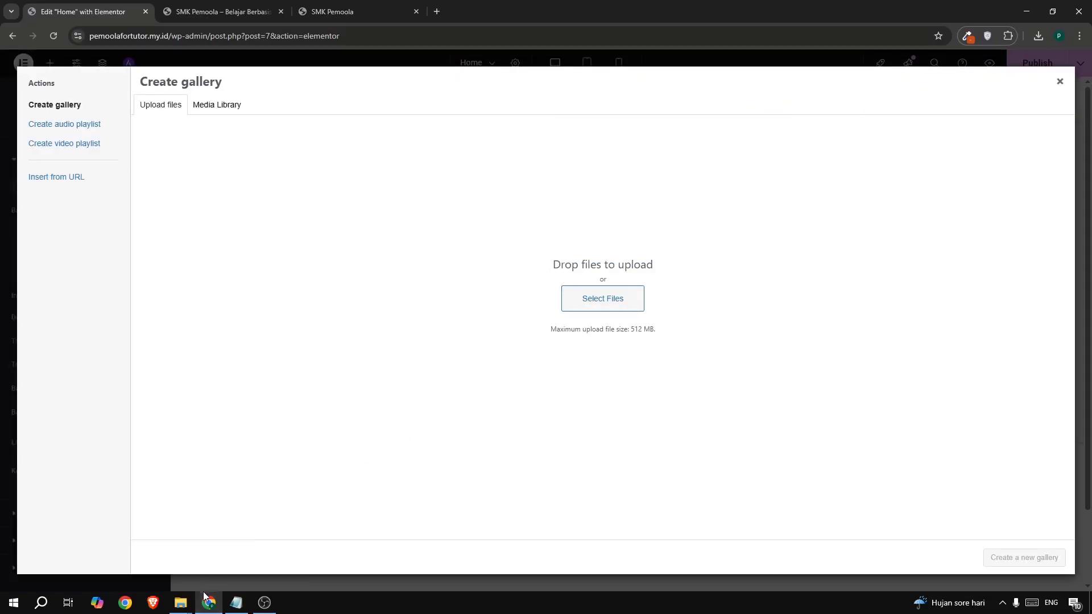
pyautogui.moveTo(182, 602)
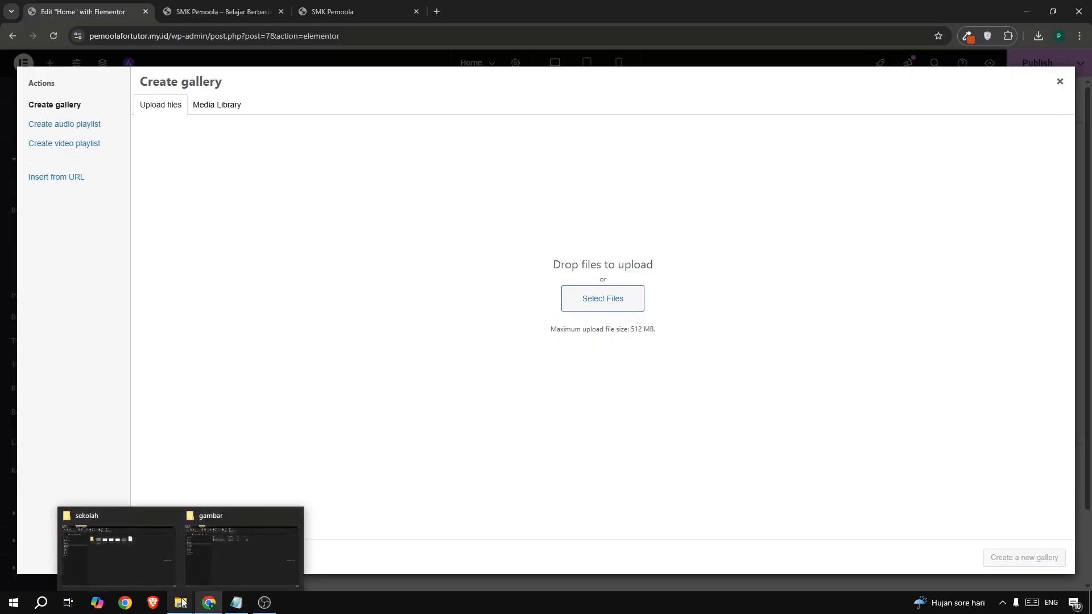
pyautogui.click(232, 551)
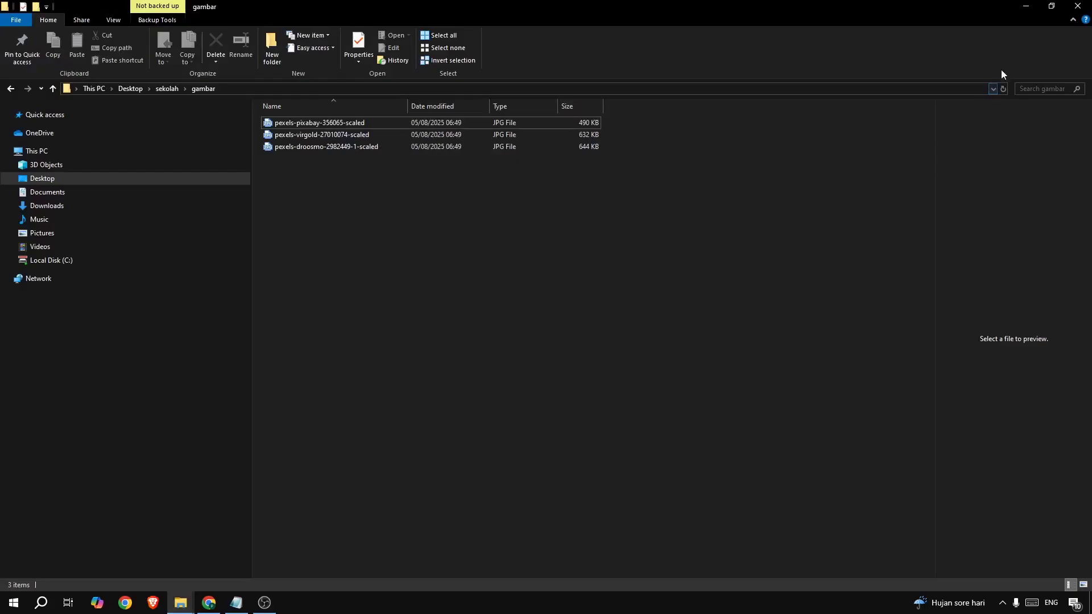
# - Resize the gambar folder window and drag all three JPGs into the gallery uploader
pyautogui.click(1051, 6)
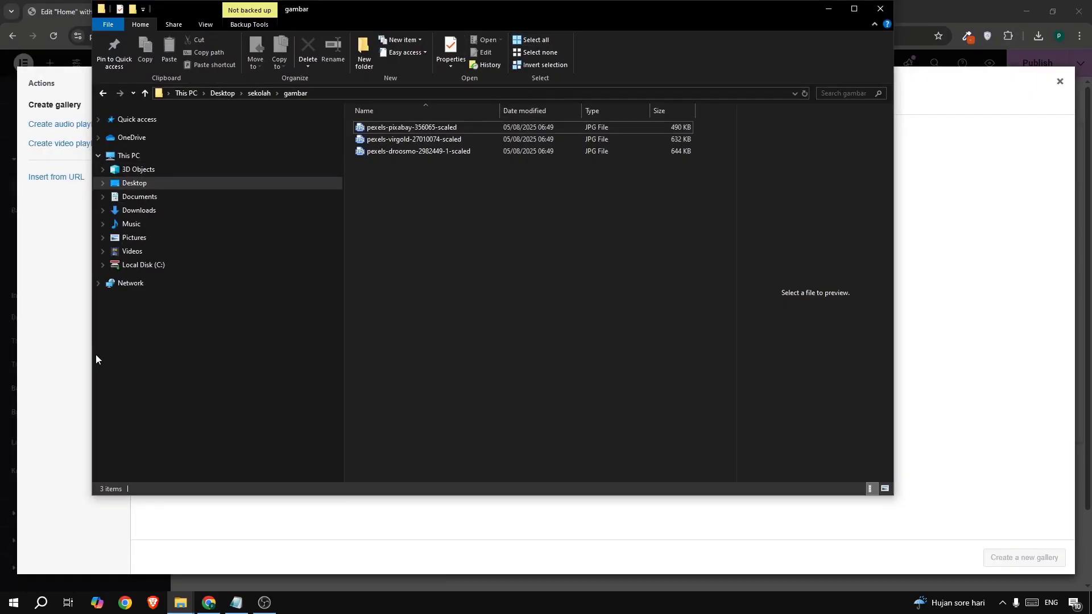
pyautogui.moveTo(92, 356); pyautogui.dragTo(404, 361)
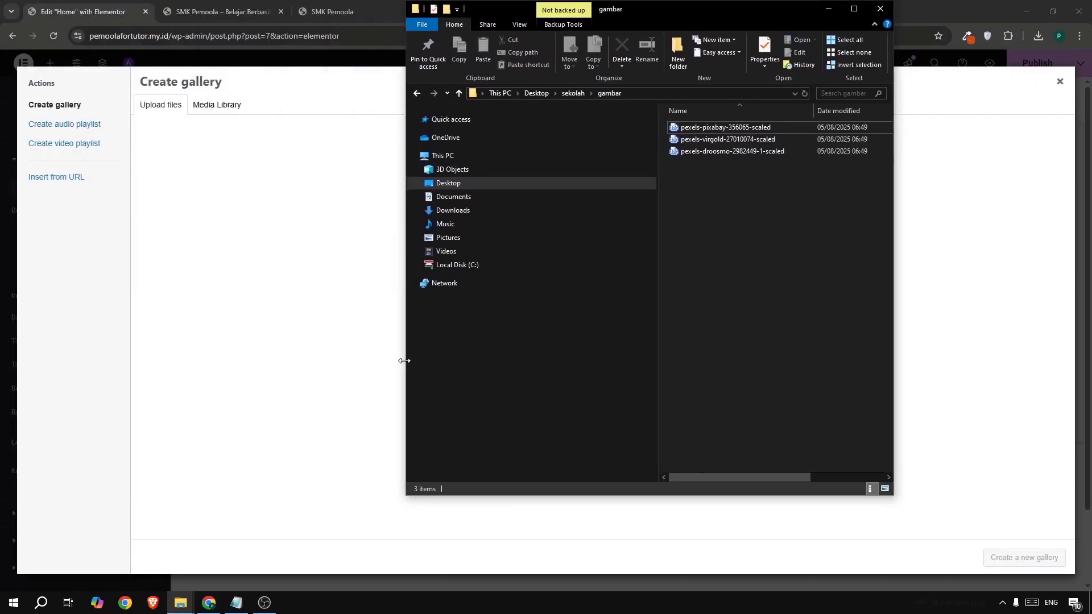
pyautogui.hotkey('ctrl', 'a')
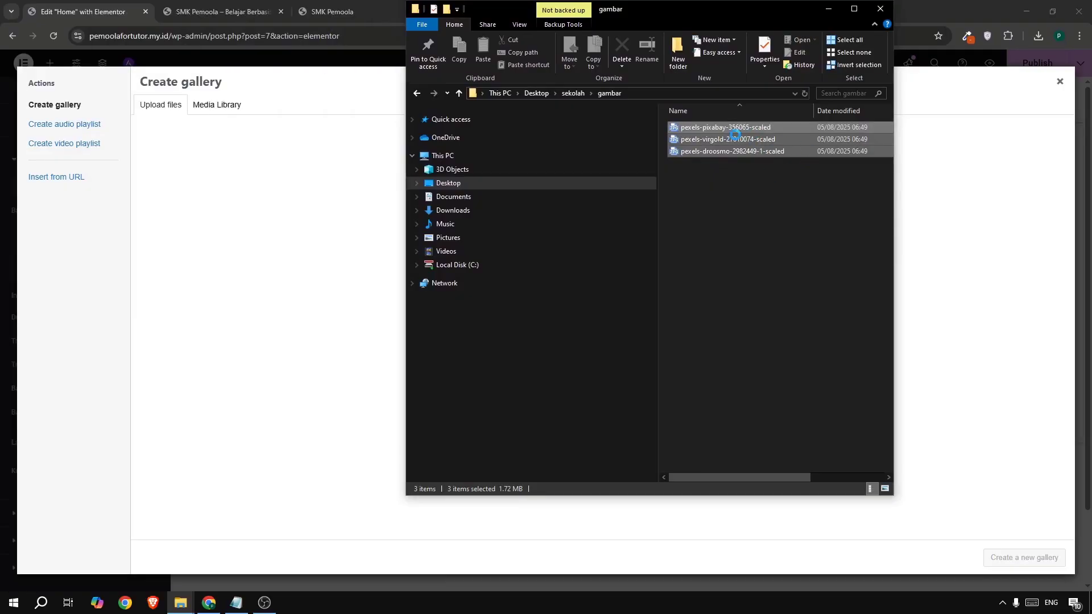
pyautogui.moveTo(728, 140); pyautogui.dragTo(255, 273)
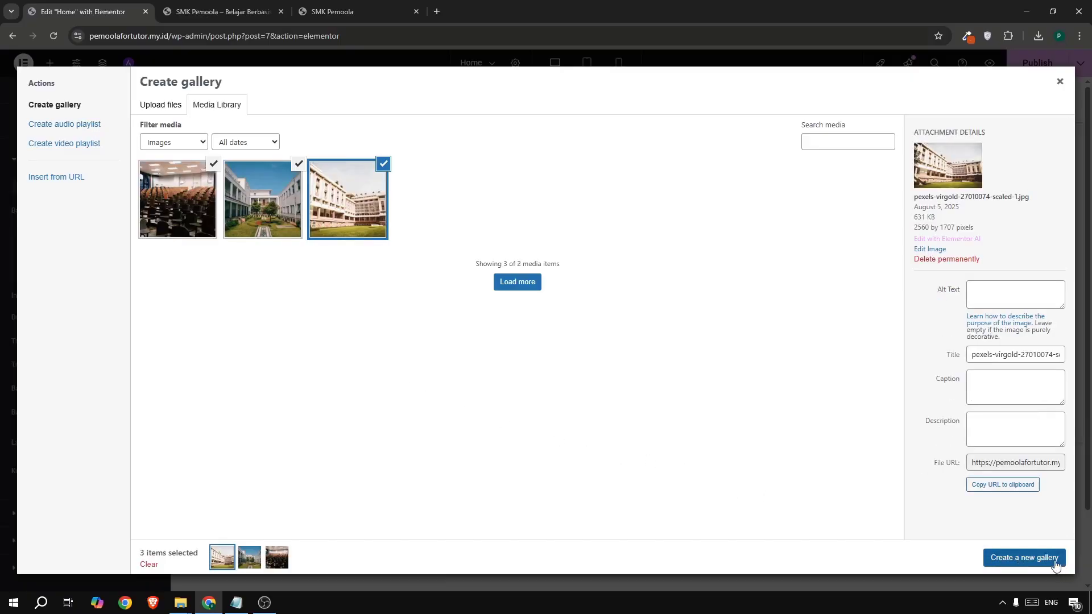
# - Insert the three photos as the slideshow gallery with a 2000 ms slide duration
pyautogui.click(1032, 559)
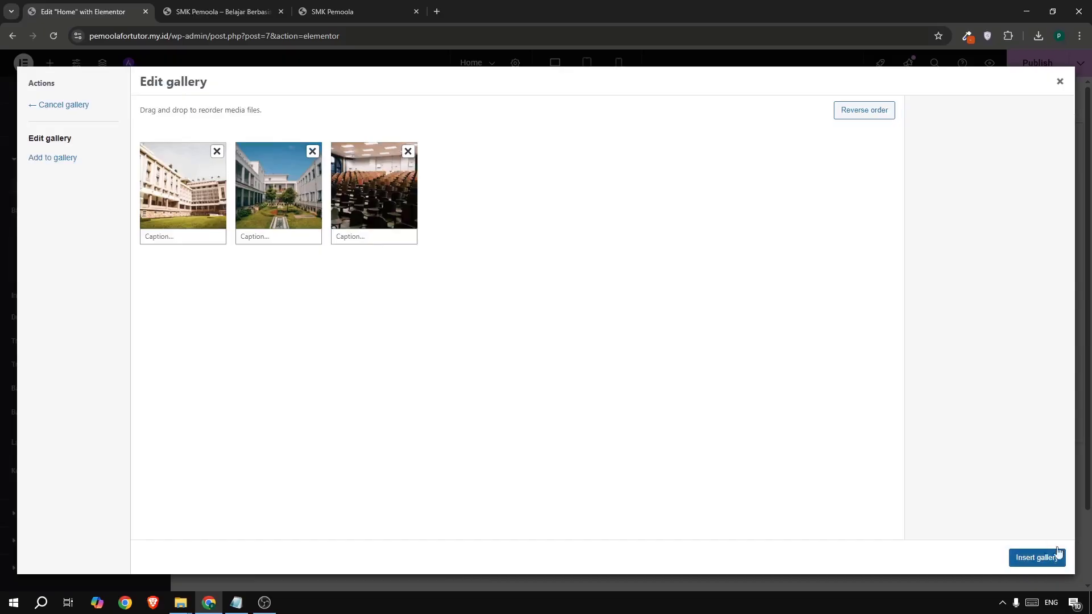
pyautogui.click(1034, 559)
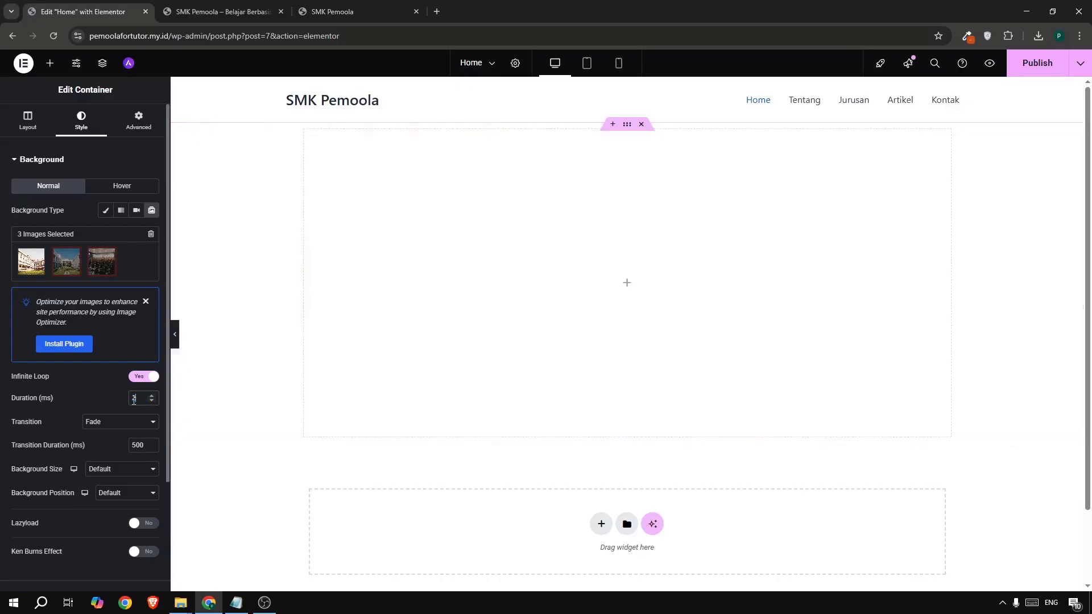
pyautogui.write('3000')
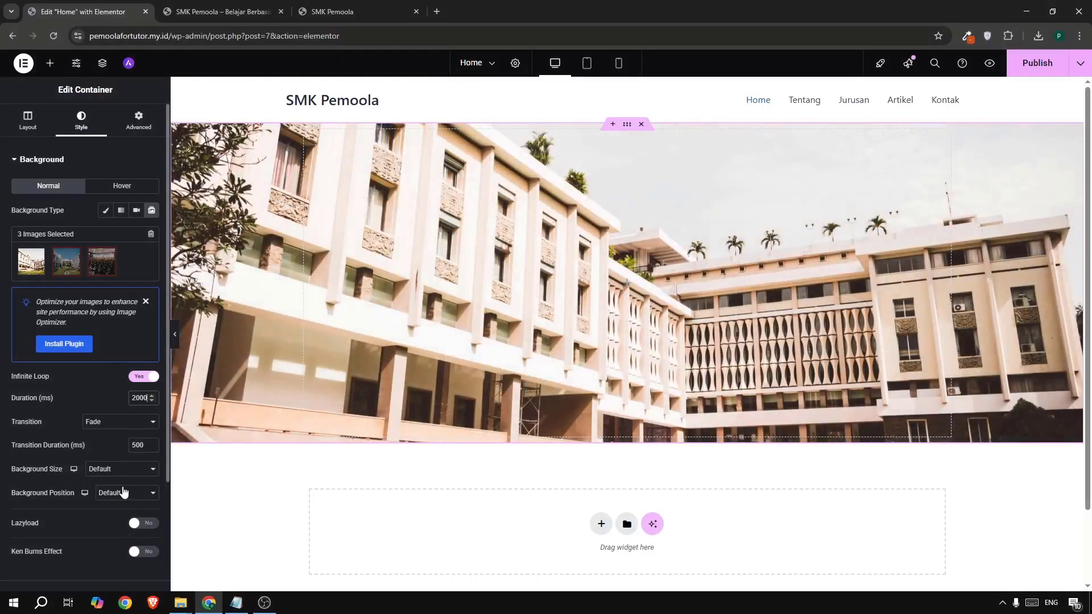
# - Set the slideshow background position to Center Center and size to Cover
pyautogui.click(123, 492)
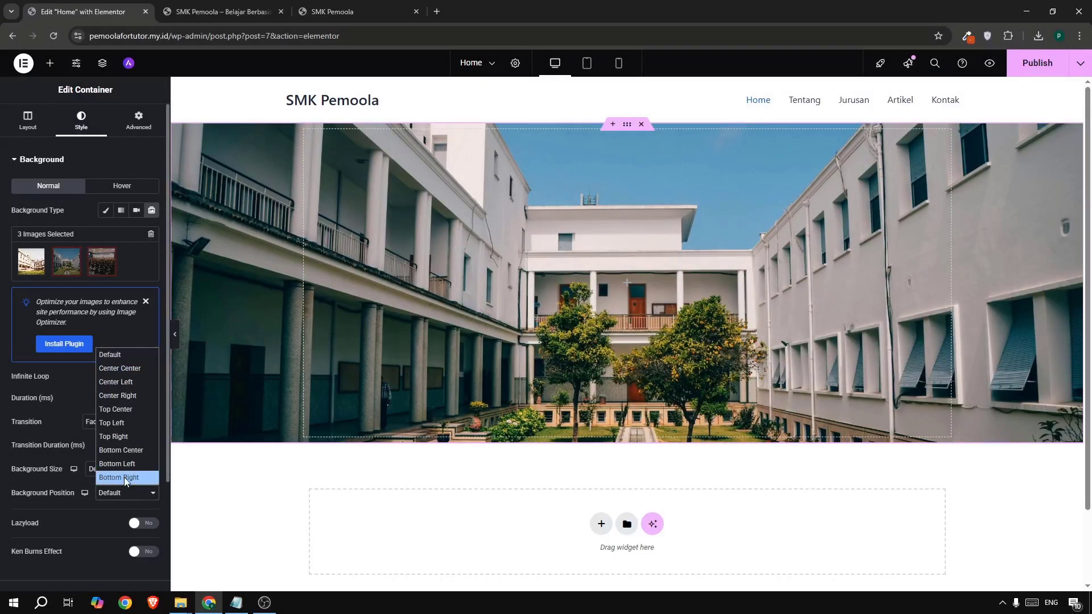
pyautogui.click(118, 370)
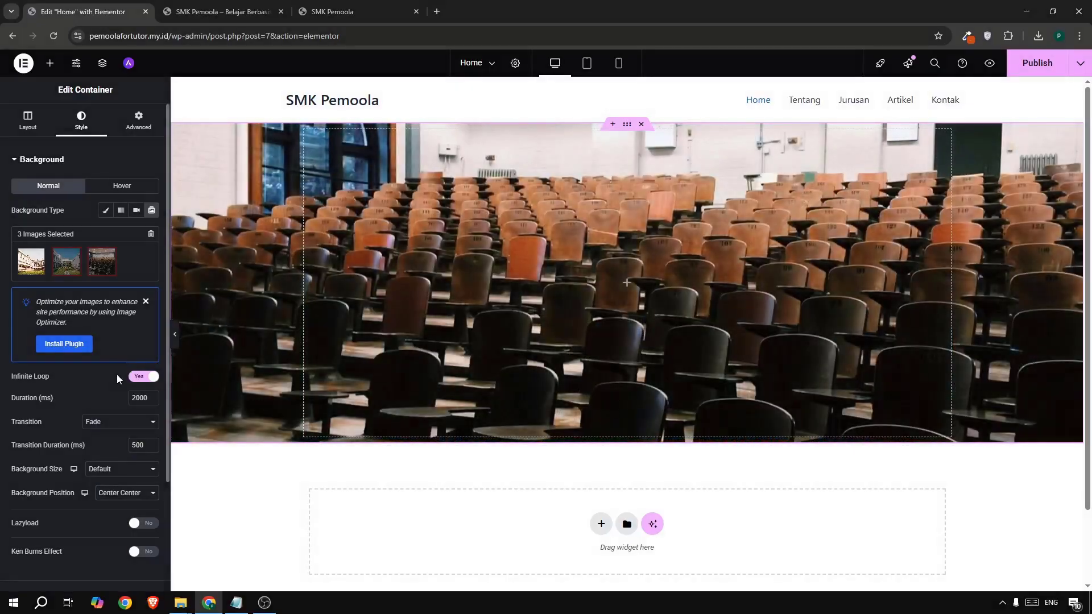
pyautogui.click(103, 470)
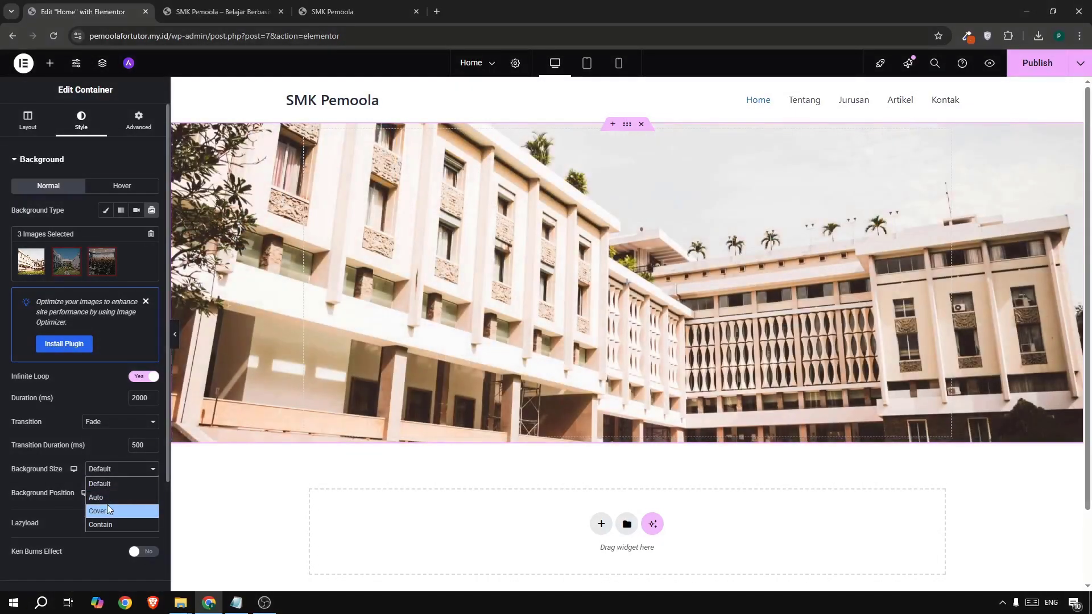
pyautogui.click(106, 504)
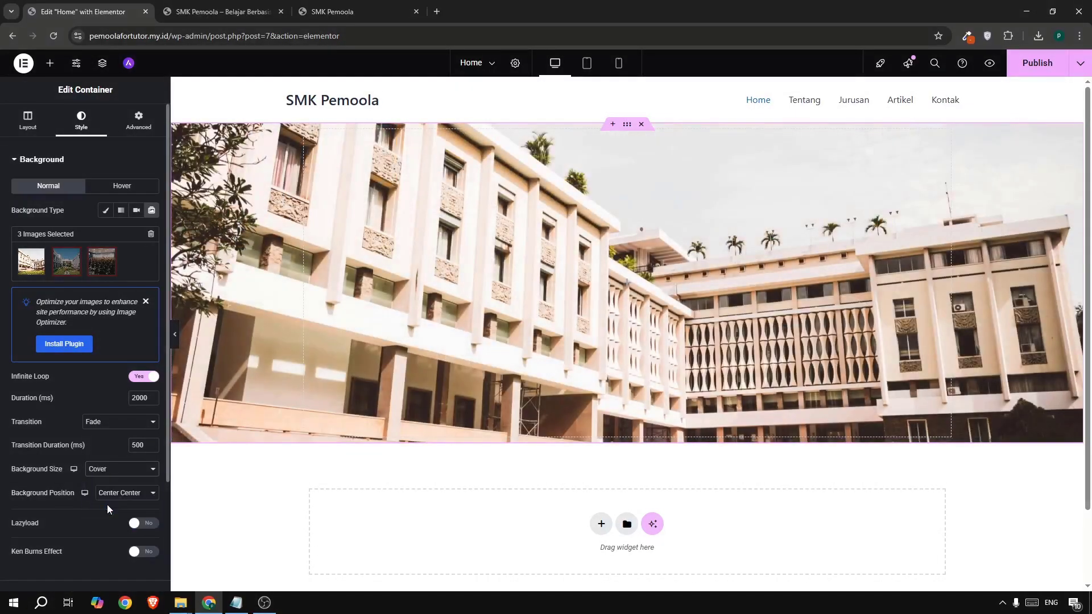
pyautogui.scroll(-3, 67, 223)
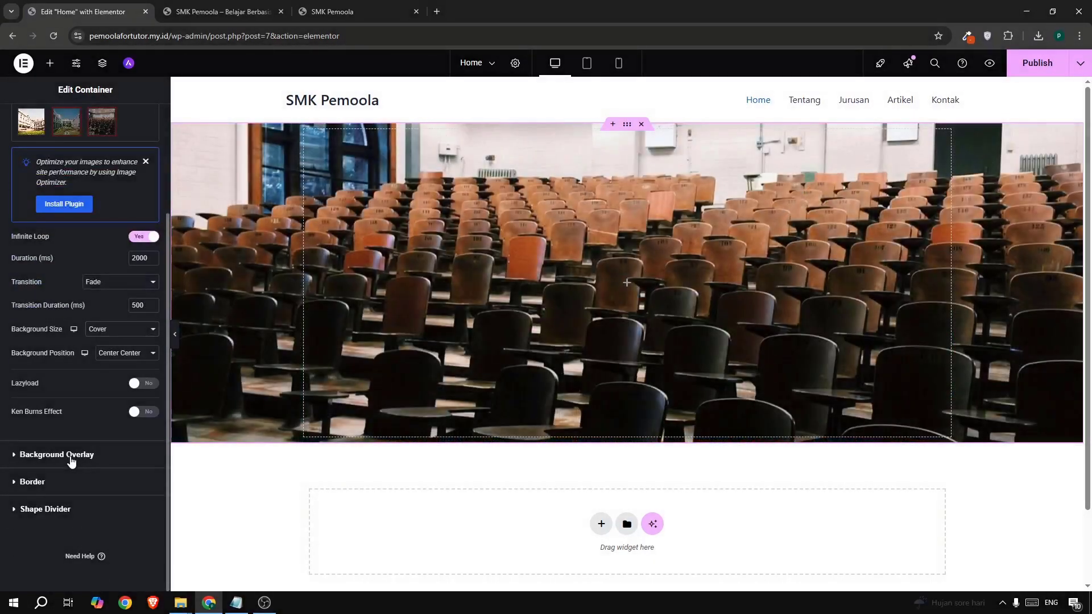
# - Add a Classic background overlay coloured black (#000000)
pyautogui.click(71, 458)
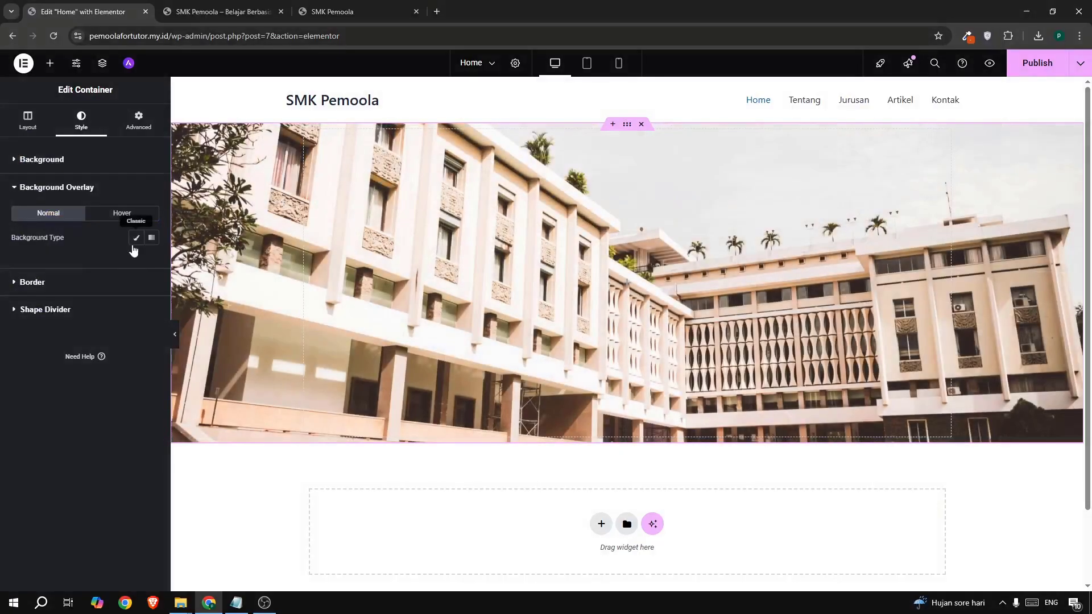
pyautogui.click(135, 240)
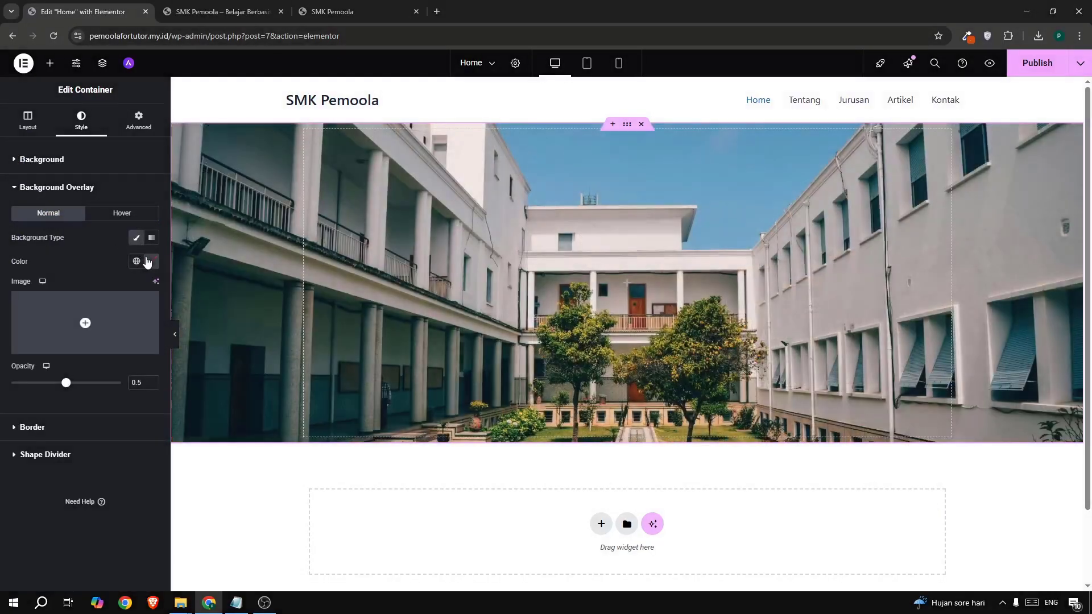
pyautogui.click(151, 261)
pyautogui.moveTo(229, 459); pyautogui.dragTo(208, 393)
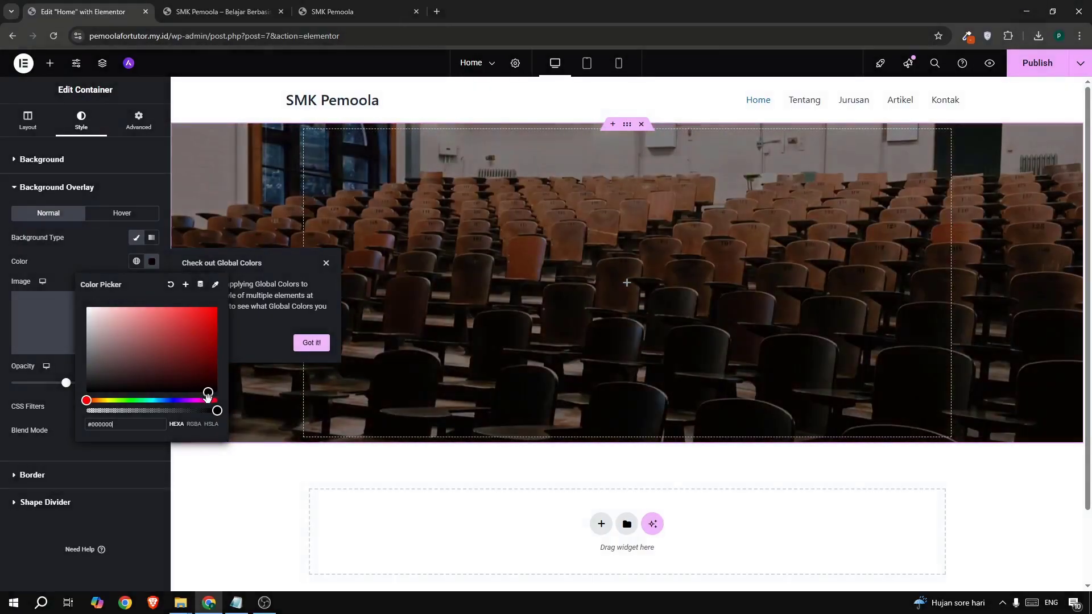
pyautogui.click(210, 400)
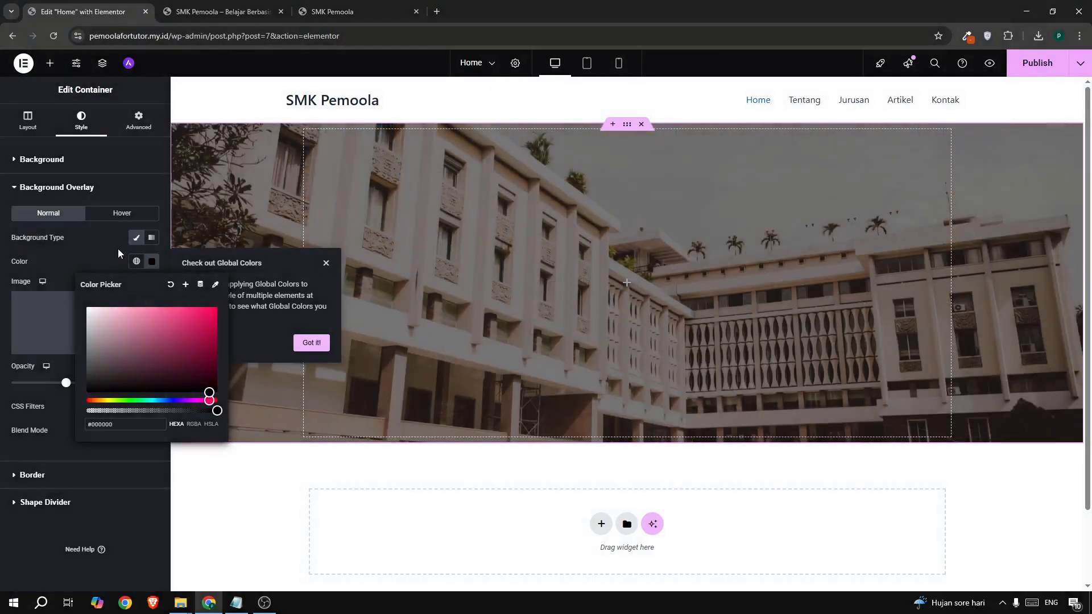
pyautogui.click(117, 248)
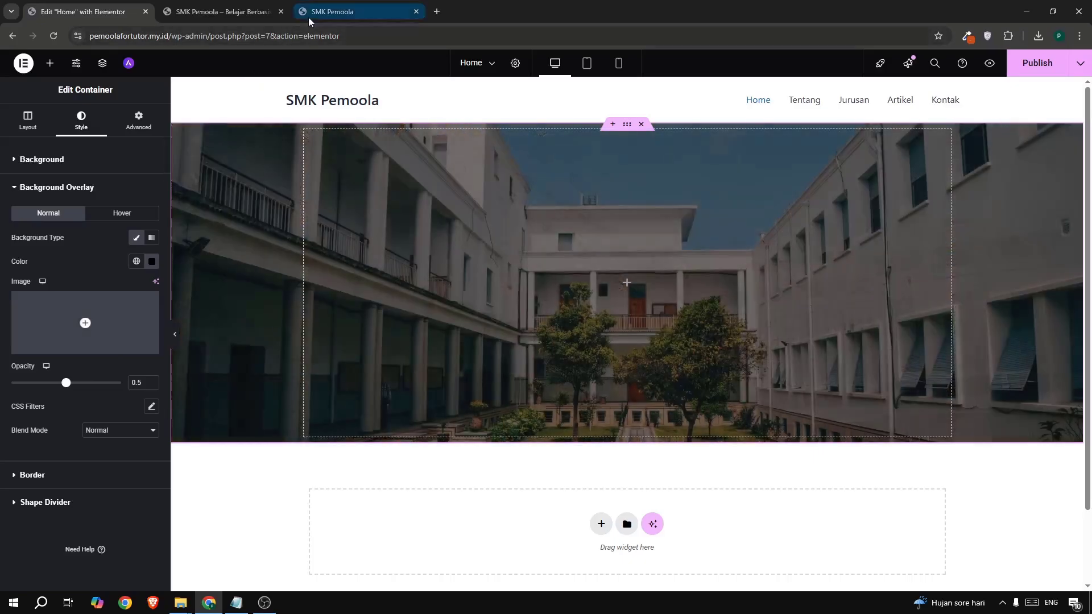
# - Raise the overlay opacity to 0.61 and publish the page
pyautogui.click(311, 20)
pyautogui.click(27, 12)
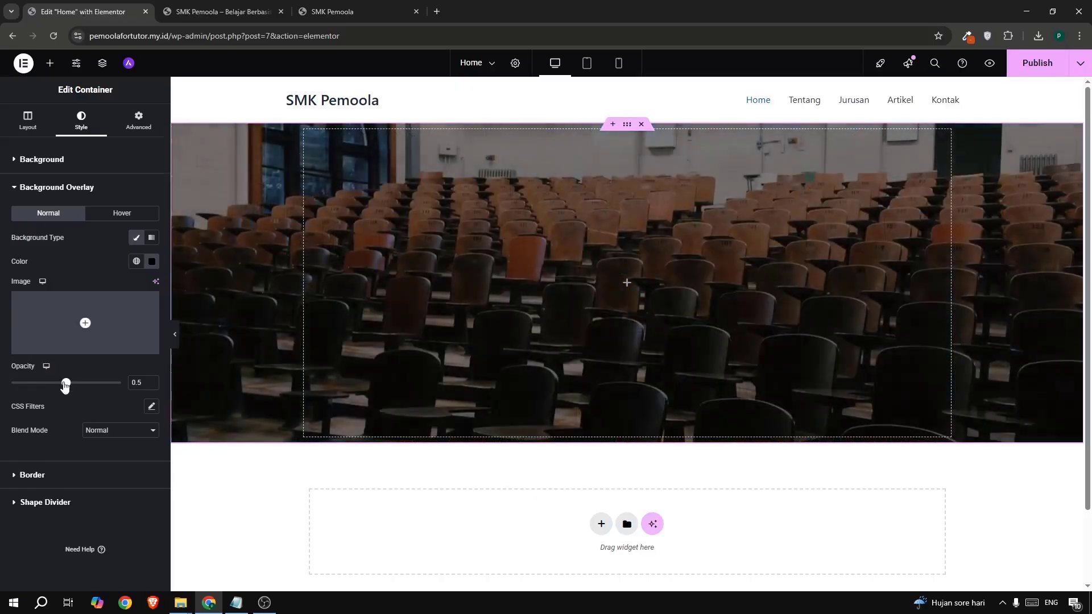
pyautogui.moveTo(64, 383); pyautogui.dragTo(78, 389)
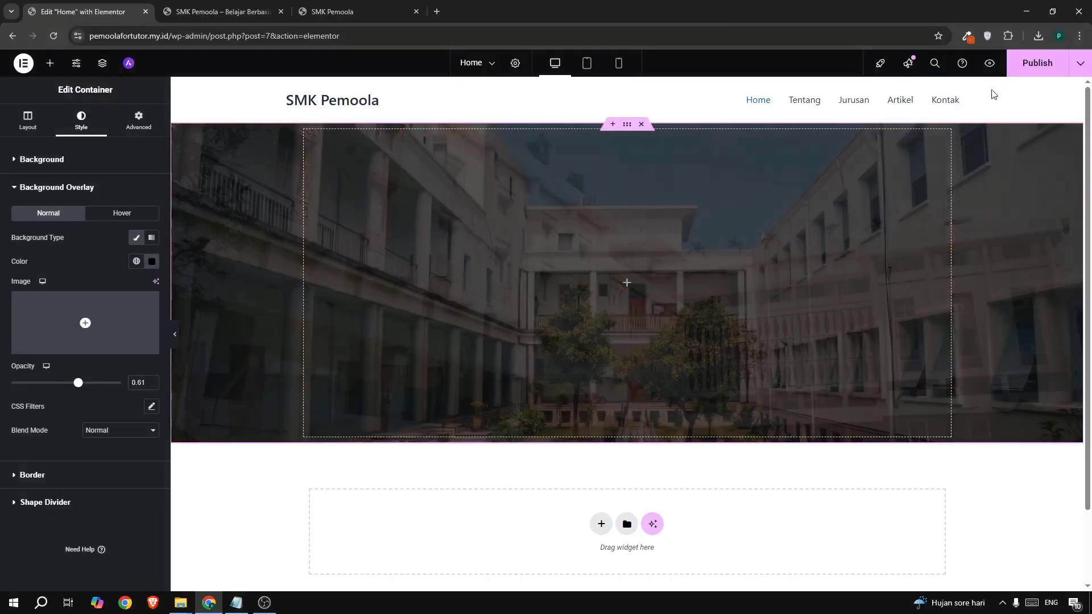
pyautogui.click(1024, 67)
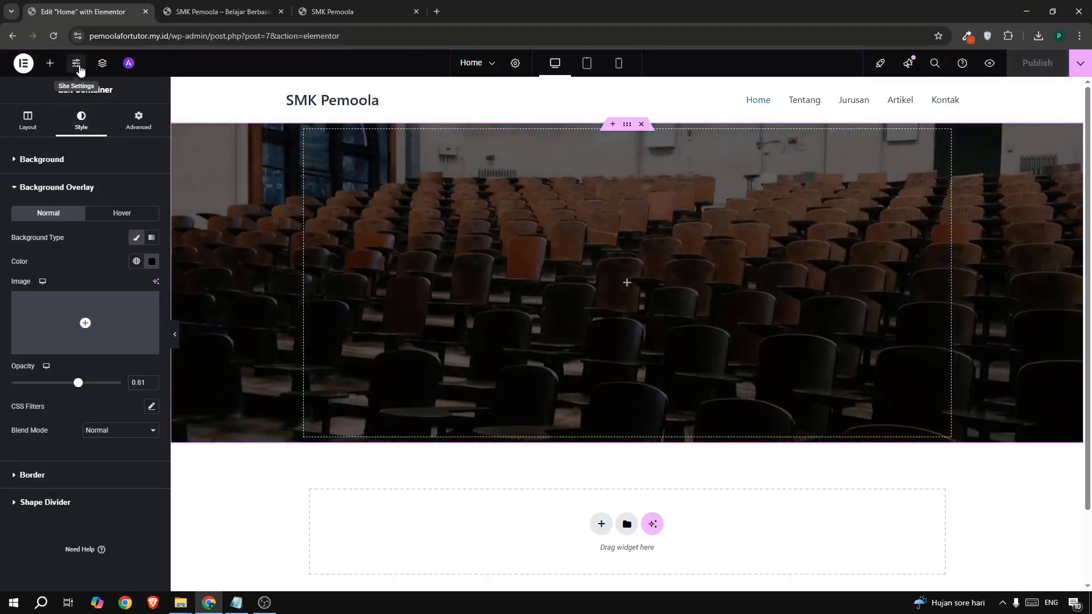
# - In Site Settings > Global Fonts, set the Primary font family to Vollkorn
pyautogui.click(77, 65)
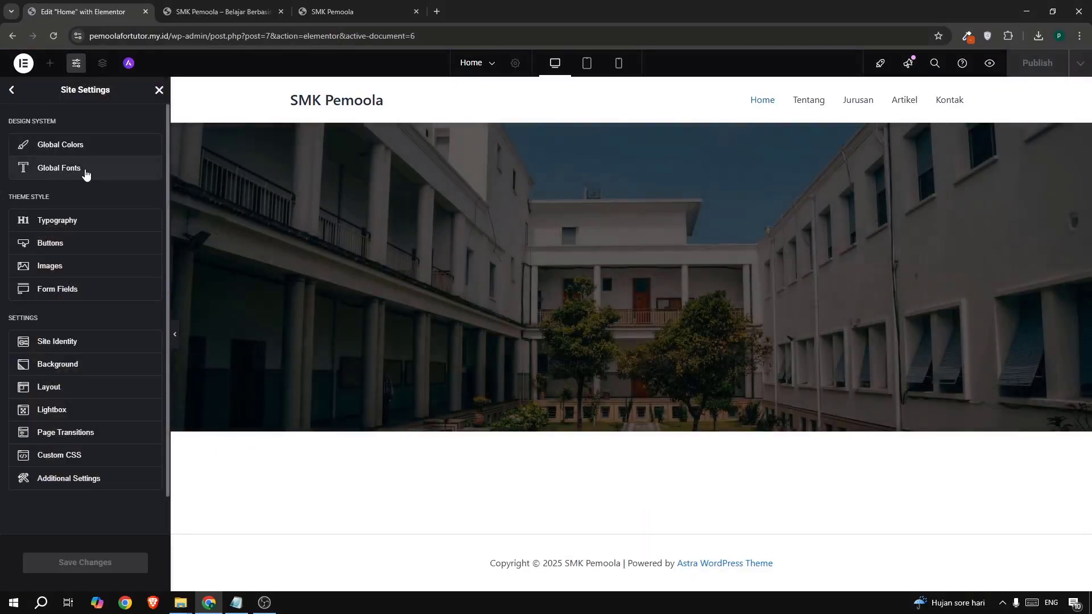
pyautogui.click(85, 171)
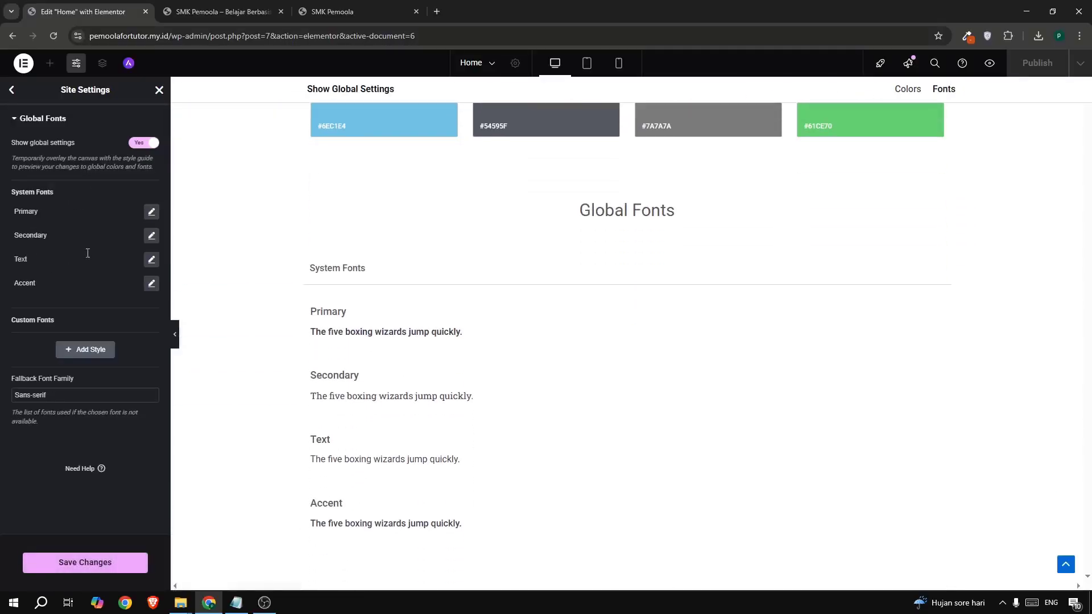
pyautogui.click(152, 213)
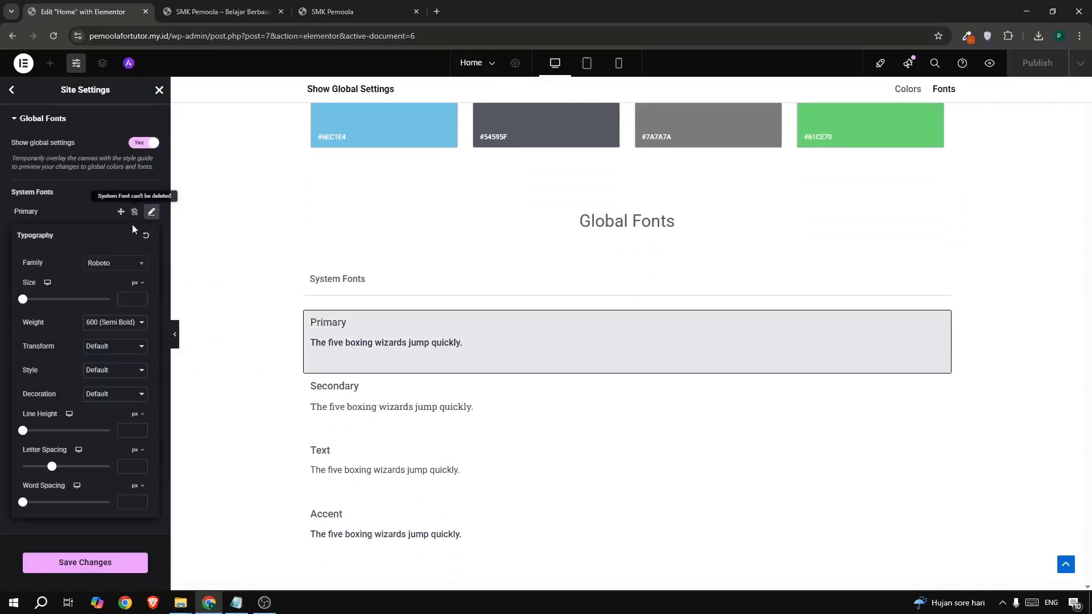
pyautogui.click(112, 265)
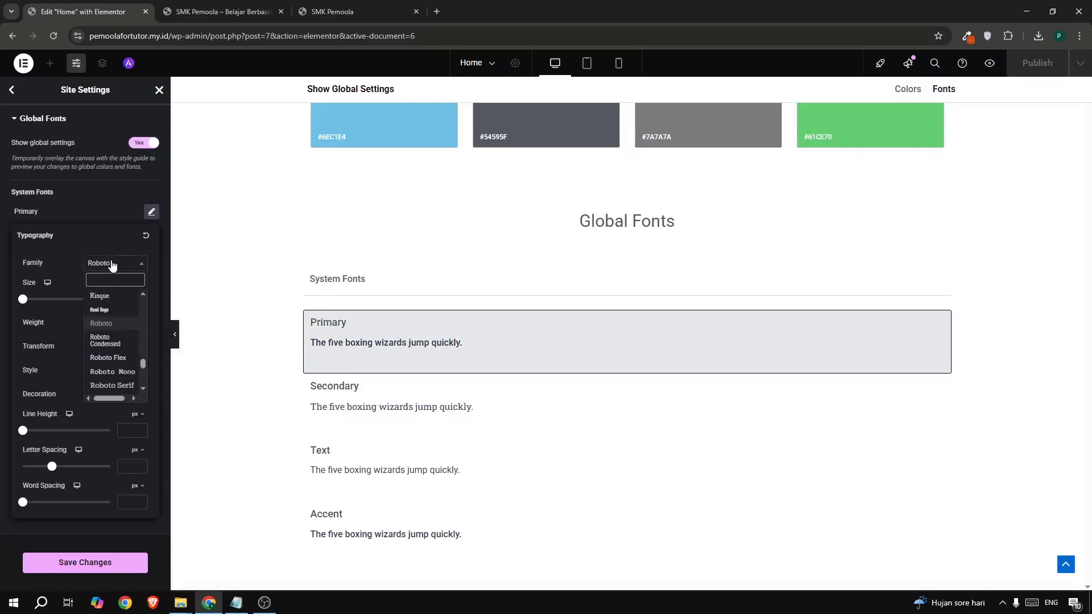
pyautogui.write('voll')
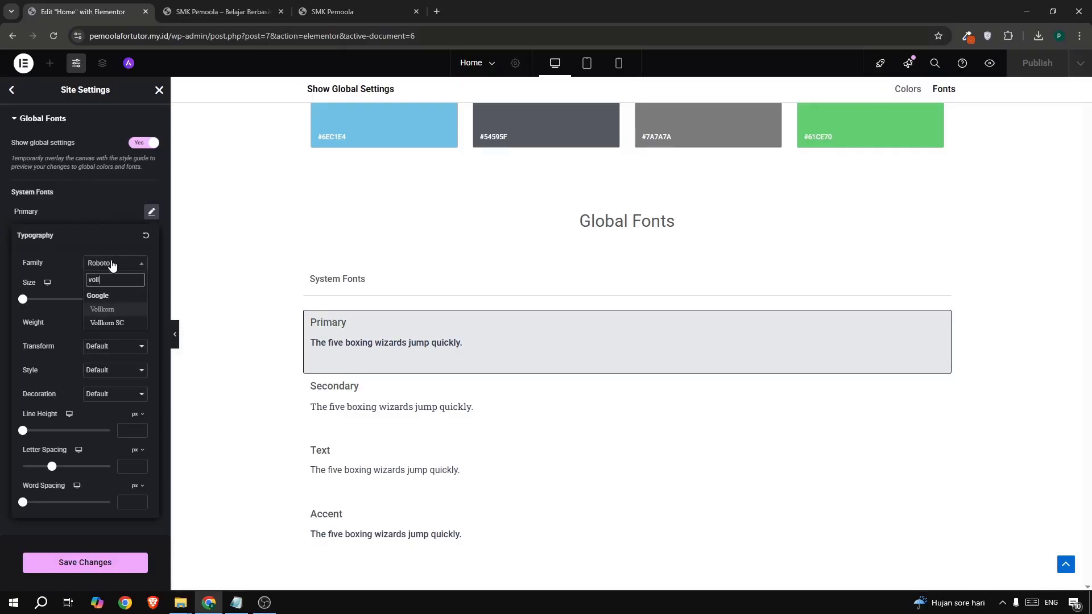
pyautogui.click(104, 309)
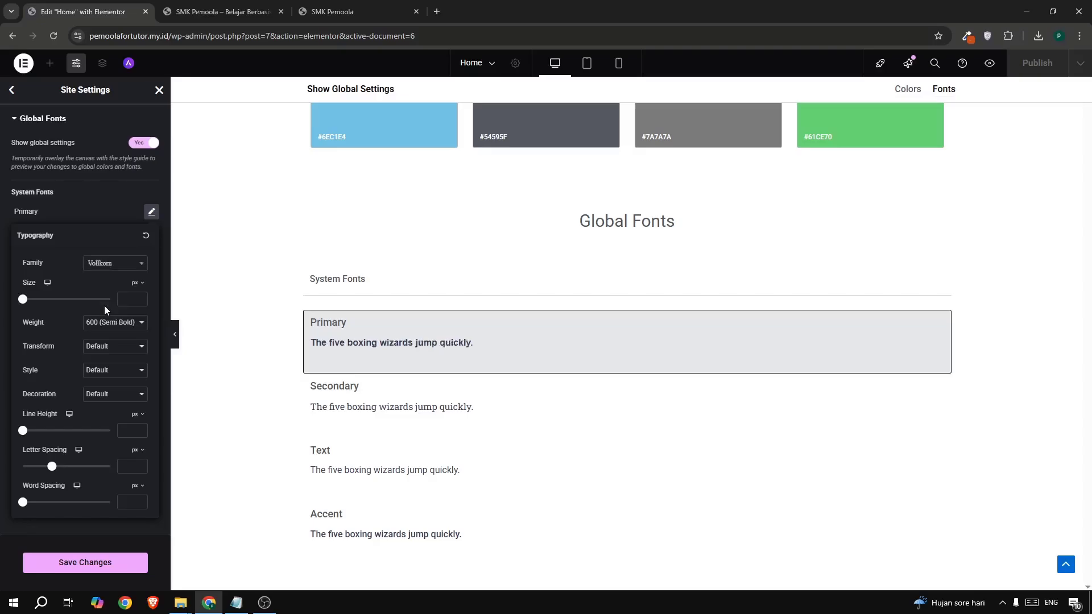
pyautogui.click(98, 214)
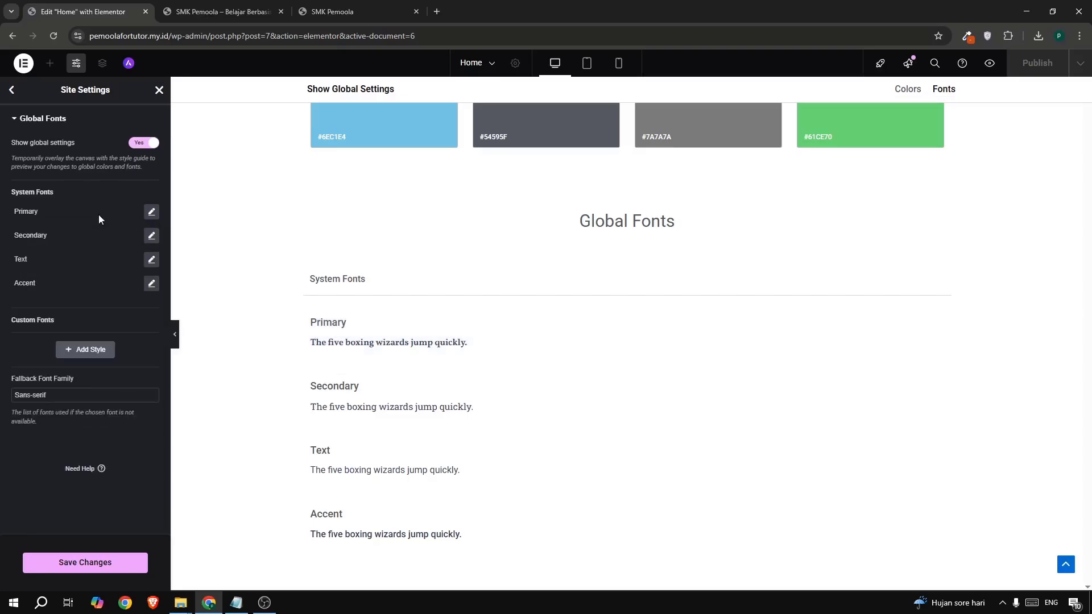
# - Set the Secondary and Text global fonts to Vollkorn
pyautogui.click(152, 237)
pyautogui.click(105, 289)
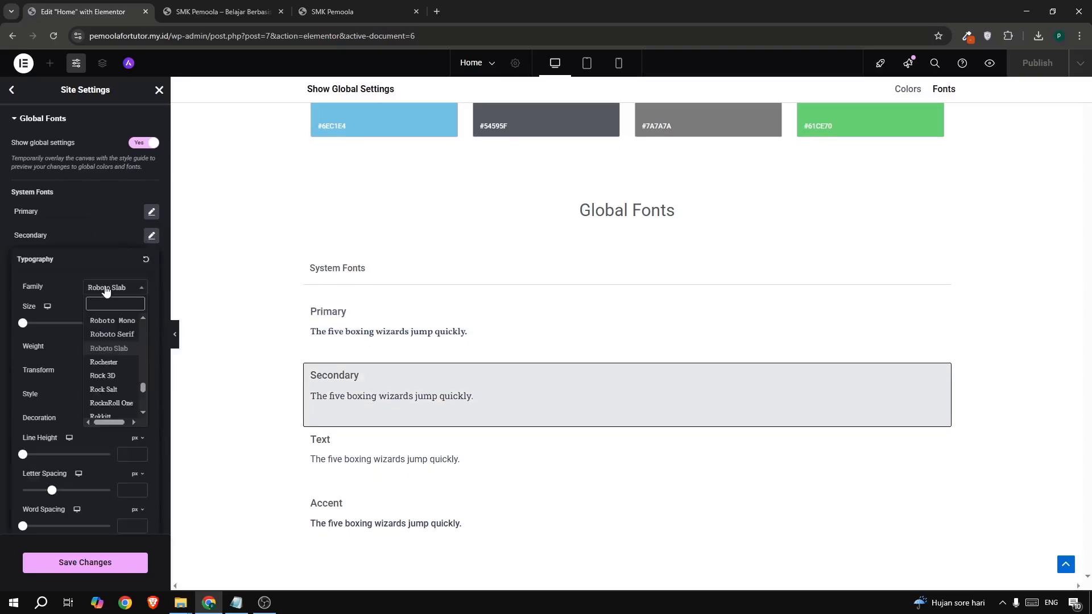
pyautogui.write('voll')
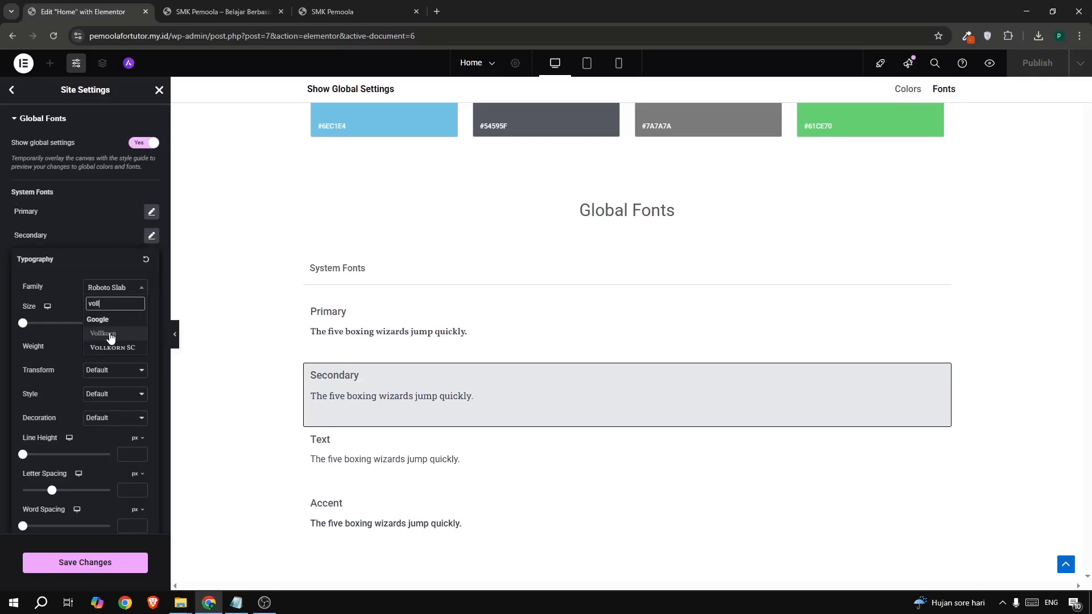
pyautogui.click(111, 335)
pyautogui.click(117, 243)
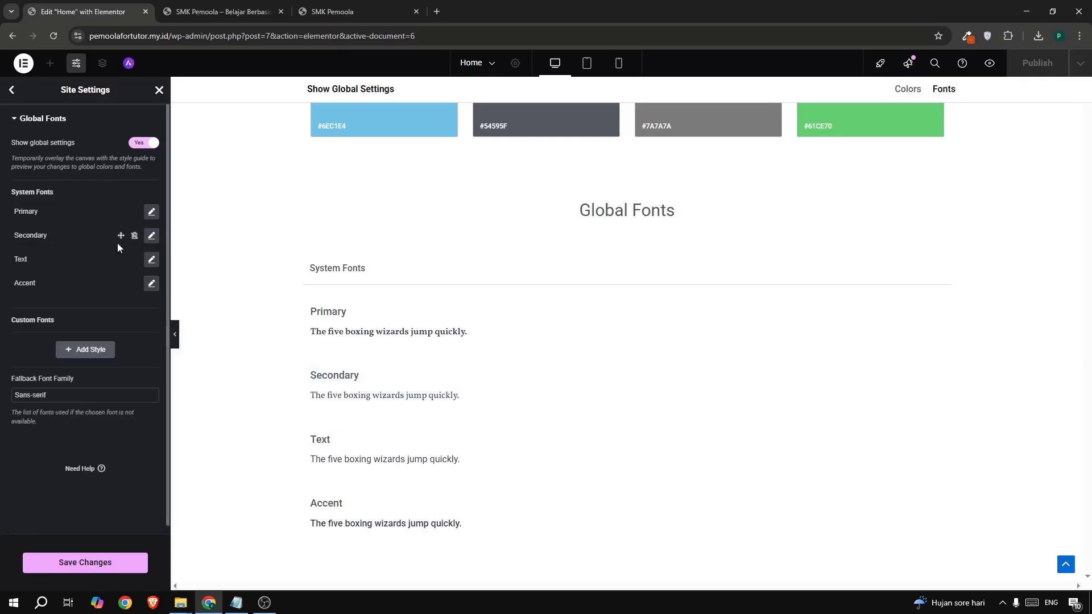
pyautogui.click(152, 259)
pyautogui.click(120, 310)
pyautogui.write('voll')
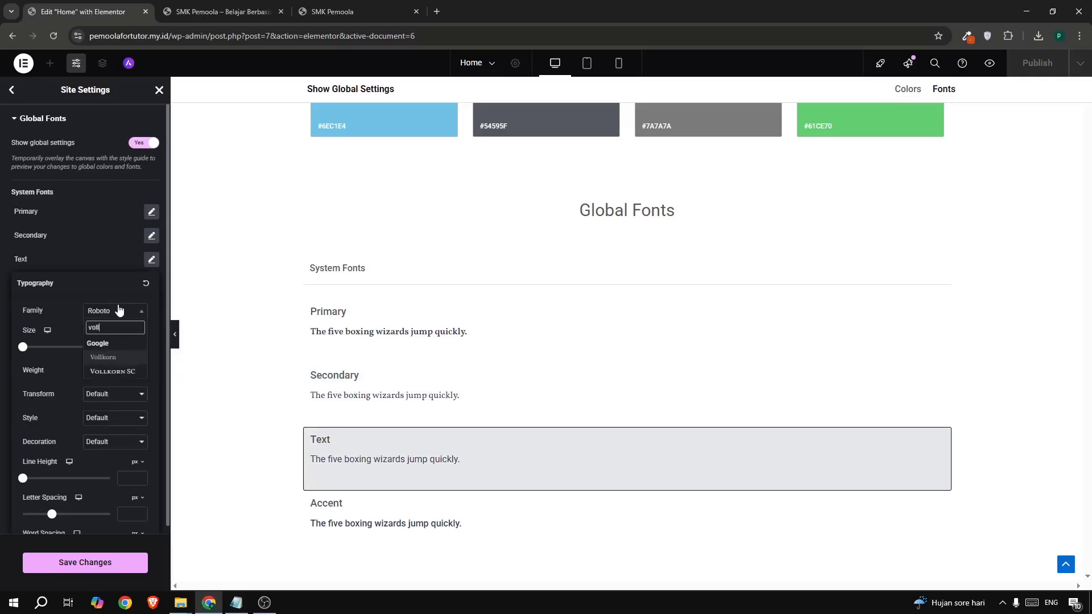
pyautogui.click(116, 357)
pyautogui.click(96, 224)
# - Set the Accent font to Vollkorn, save, and return to the Home page editor
pyautogui.click(151, 283)
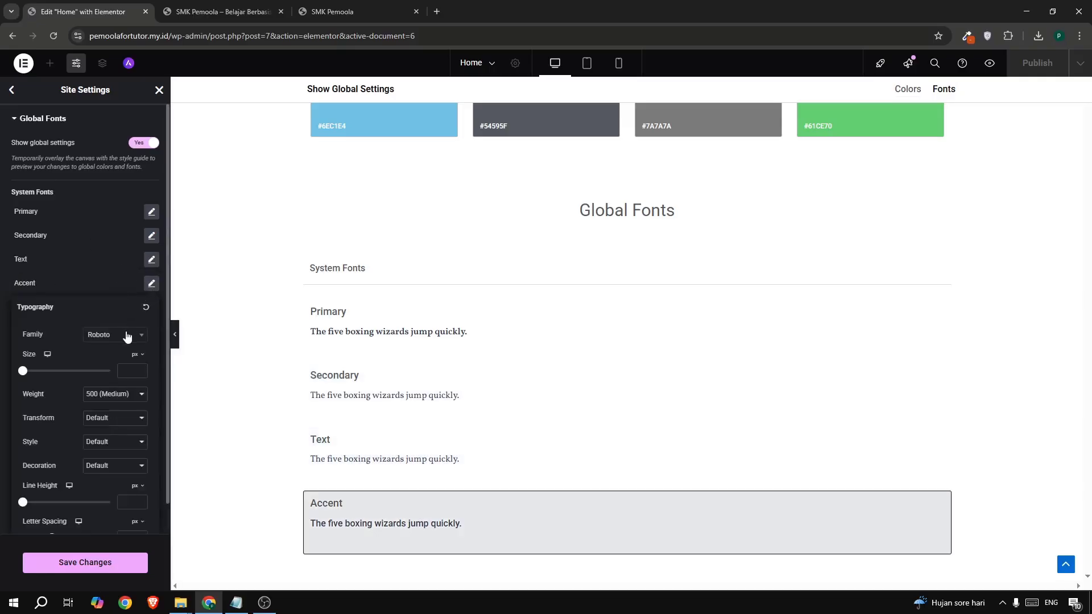
pyautogui.click(126, 336)
pyautogui.write('voll')
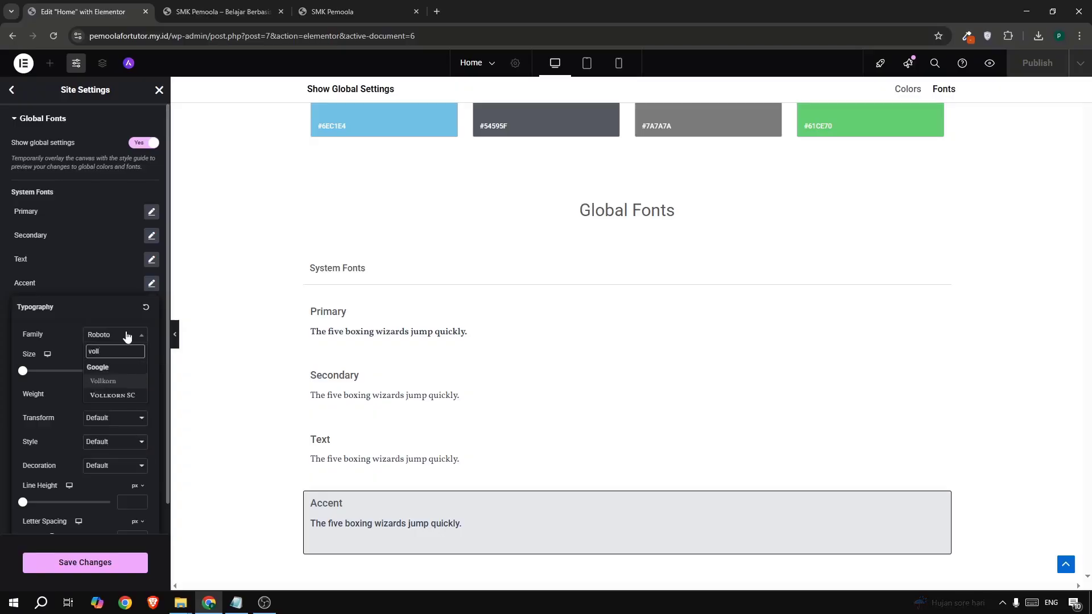
pyautogui.click(118, 380)
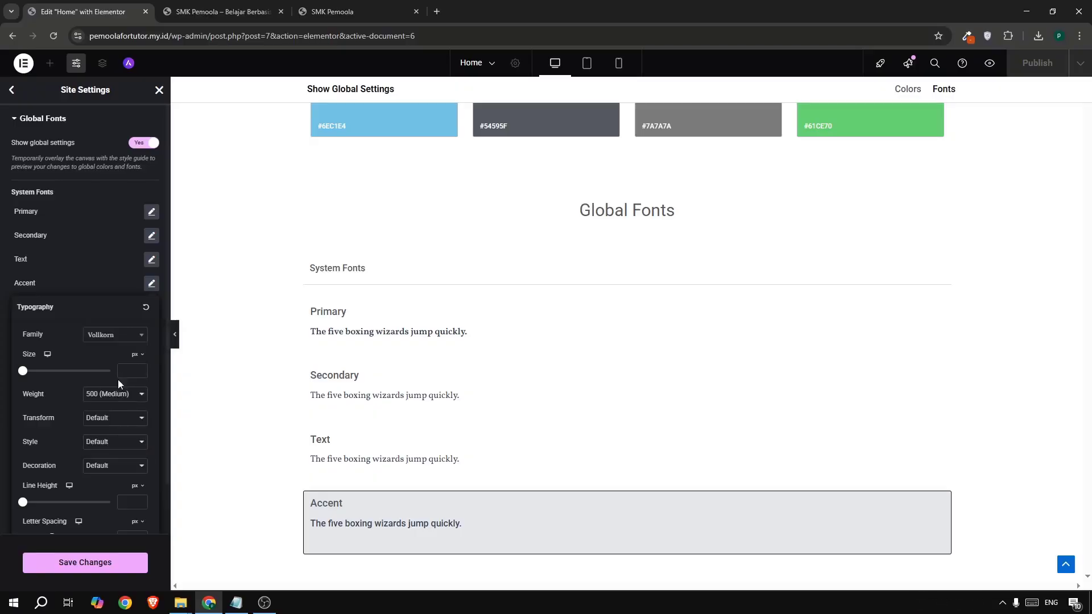
pyautogui.click(110, 560)
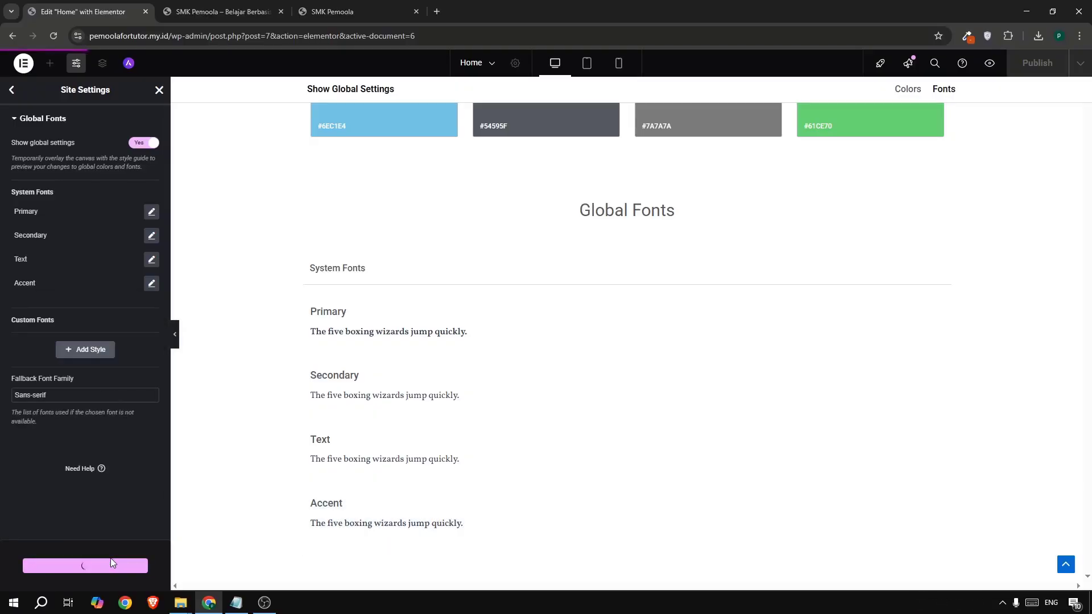
pyautogui.click(159, 90)
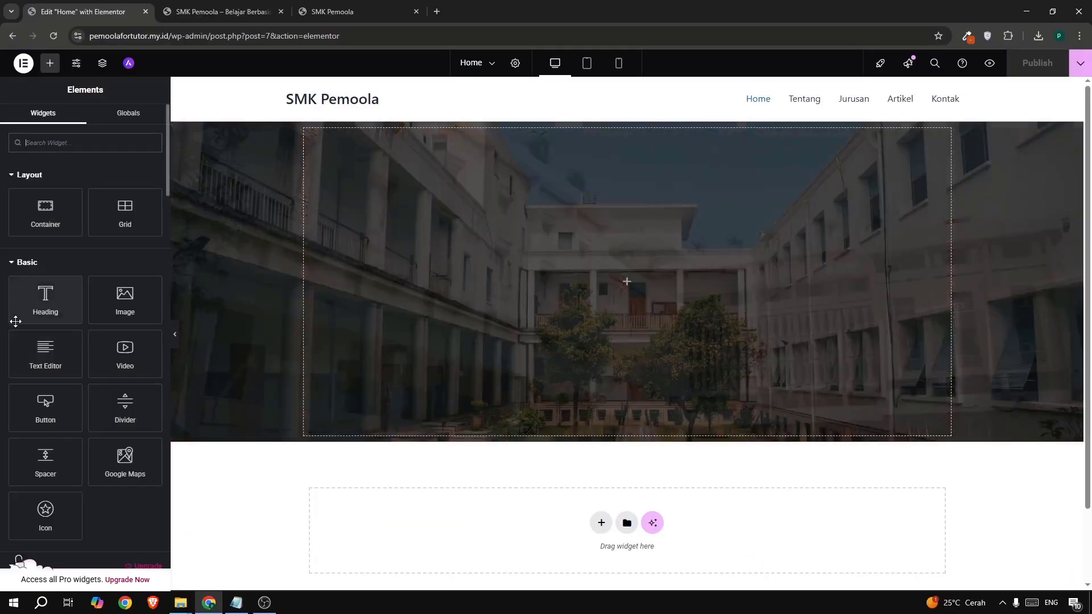
# - Add a heading to the hero reading 'Selamat Datang Di Sekolah Pemoola', copied from the live site
pyautogui.moveTo(27, 313); pyautogui.dragTo(568, 293)
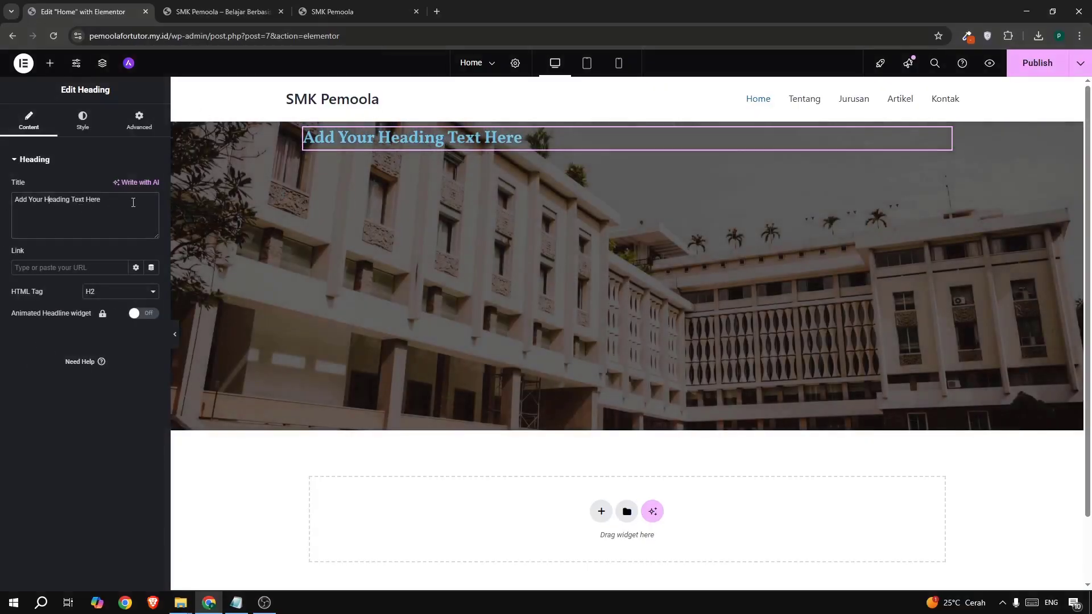
pyautogui.moveTo(101, 200); pyautogui.dragTo(20, 204)
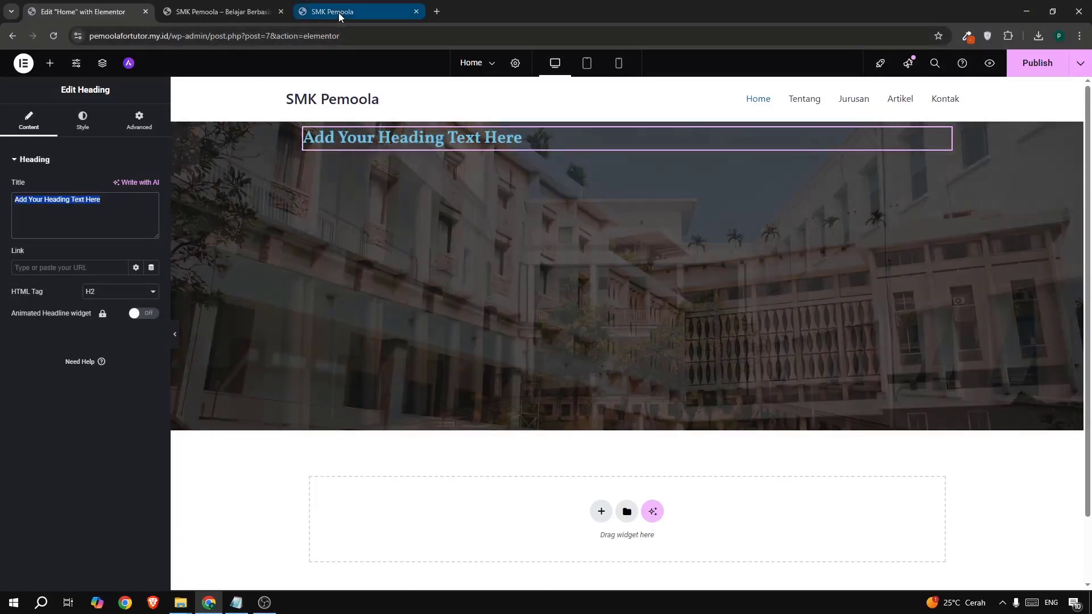
pyautogui.click(339, 13)
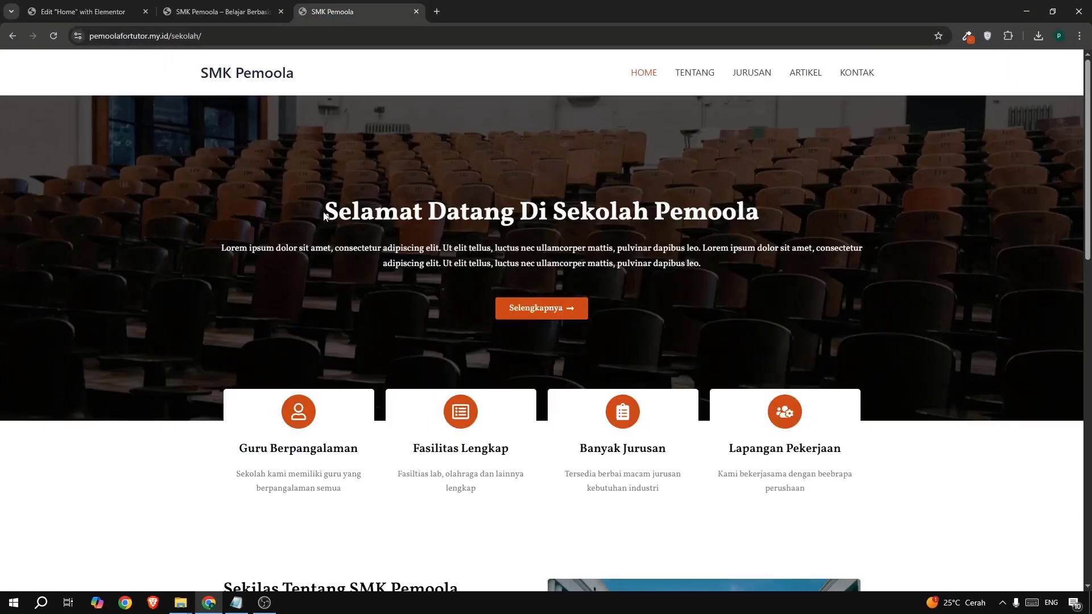
pyautogui.moveTo(324, 215); pyautogui.dragTo(767, 215)
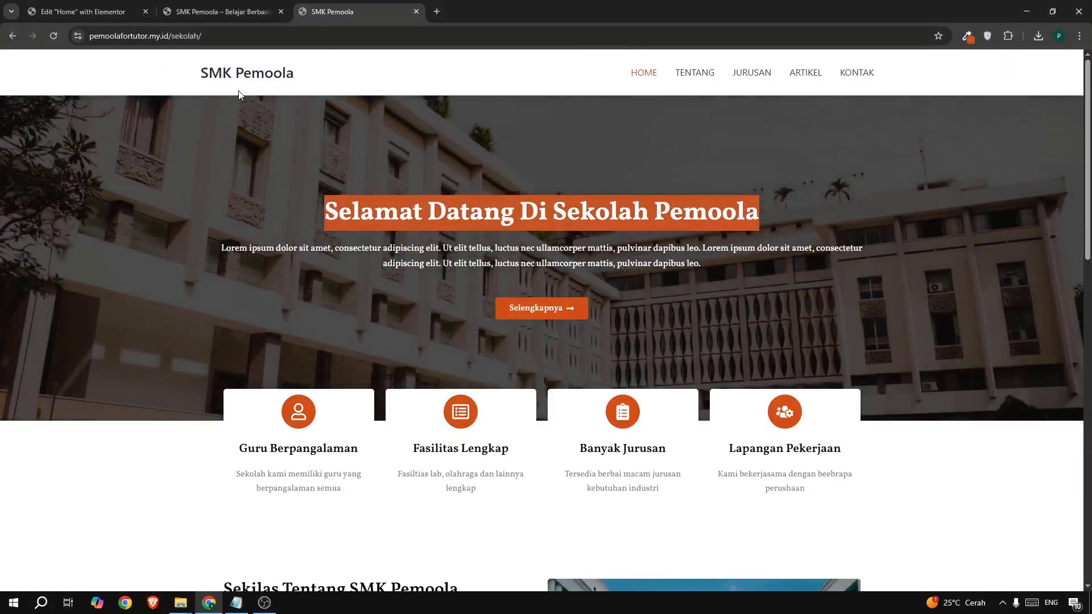
pyautogui.click(101, 13)
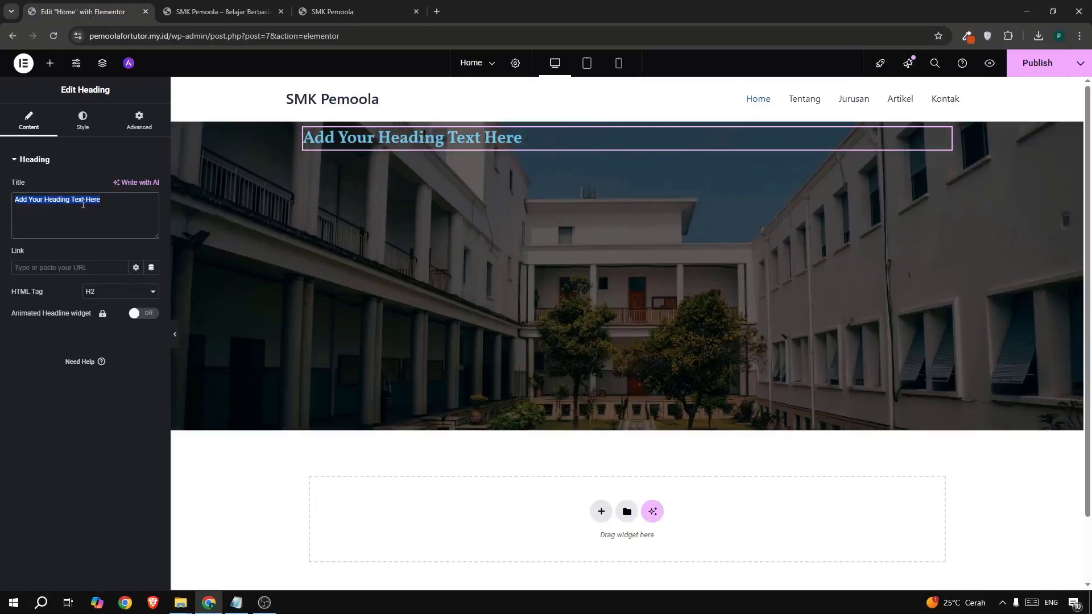
pyautogui.write('Selamat Datang Di Sekolah Pemoola')
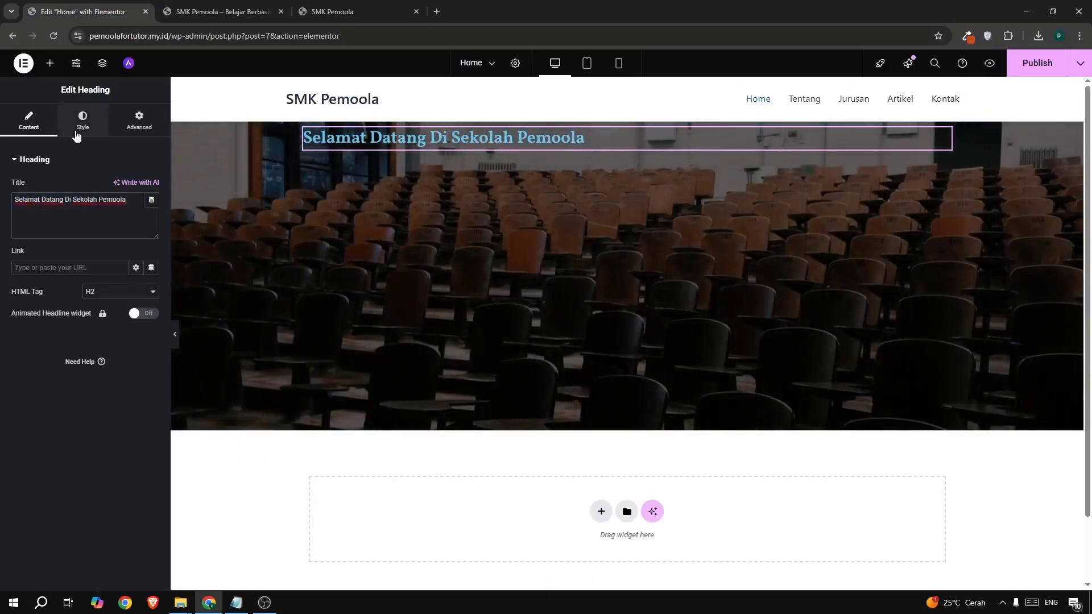
# - Center the heading and make its text colour white
pyautogui.click(77, 134)
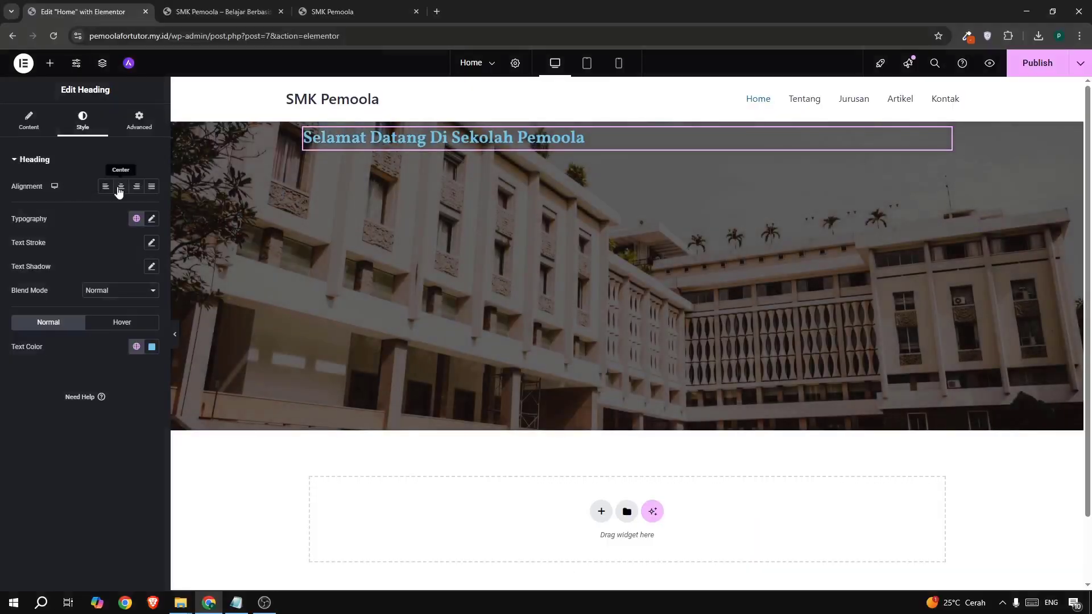
pyautogui.click(120, 190)
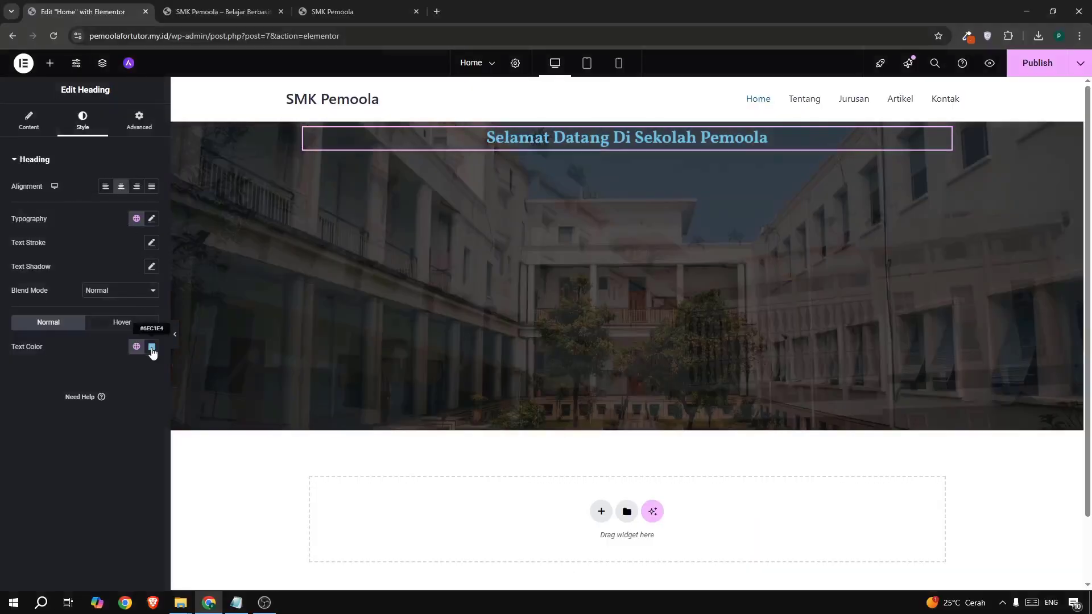
pyautogui.click(152, 347)
pyautogui.moveTo(154, 402); pyautogui.dragTo(29, 352)
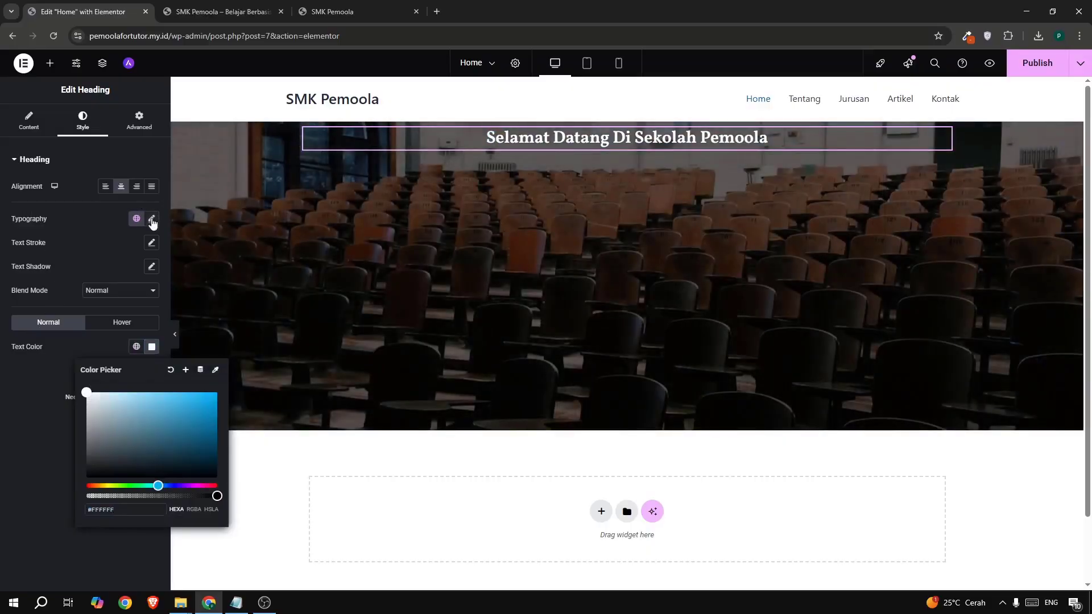
# - Set the heading's typography font size to 45
pyautogui.click(152, 220)
pyautogui.click(135, 307)
pyautogui.write('5')
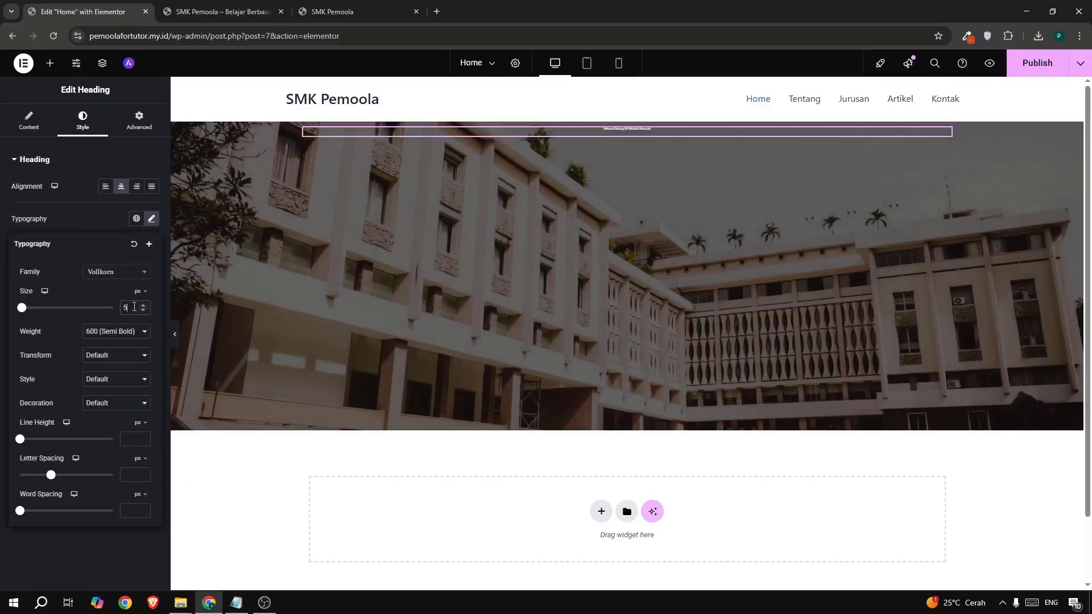
pyautogui.write('5')
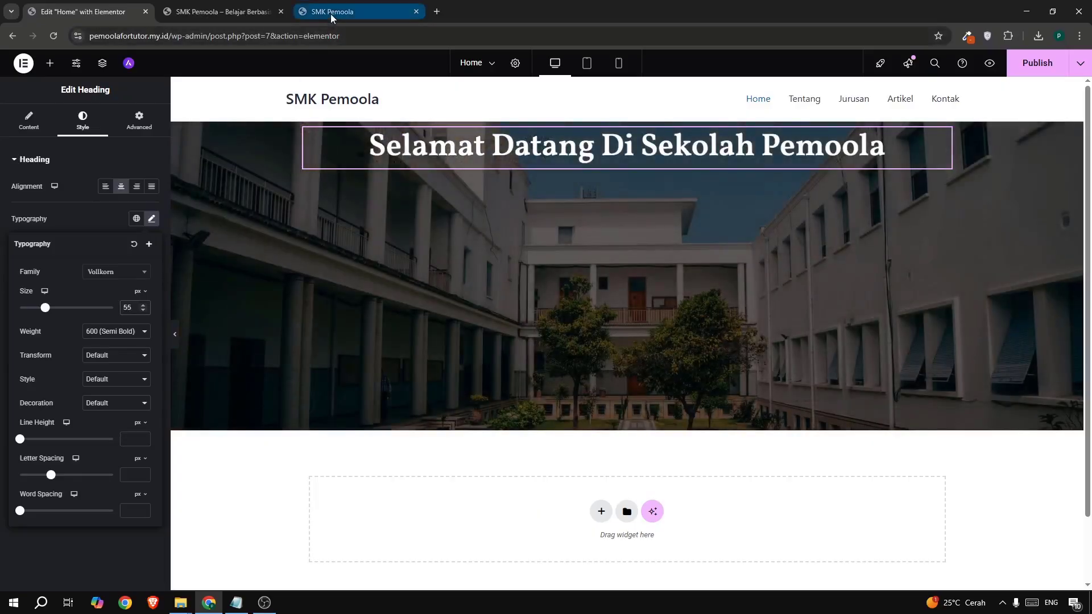
pyautogui.click(330, 11)
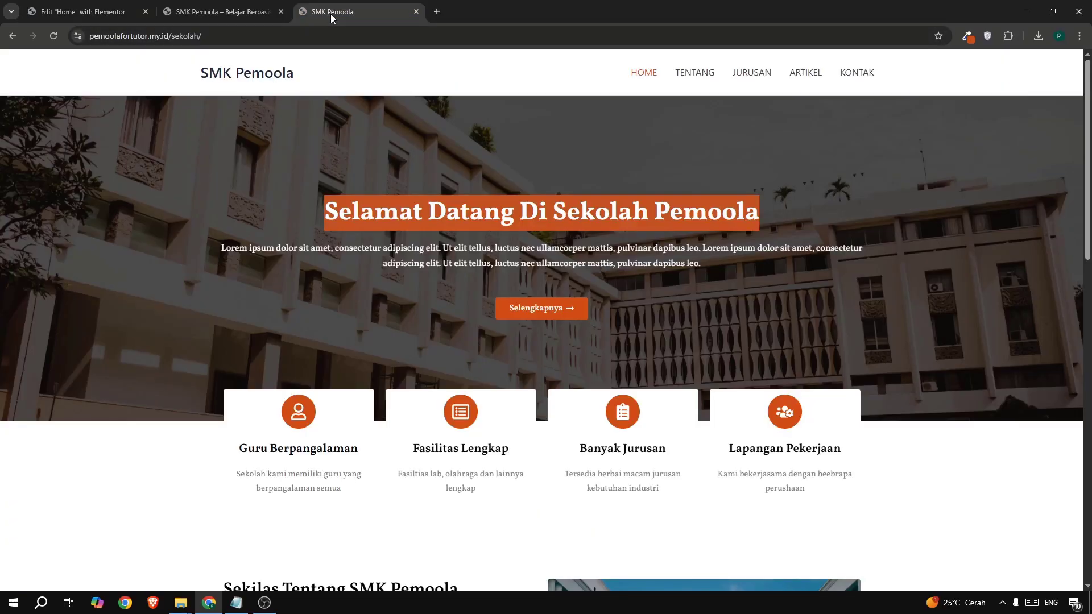
pyautogui.click(74, 11)
pyautogui.hotkey('ctrl', 'a')
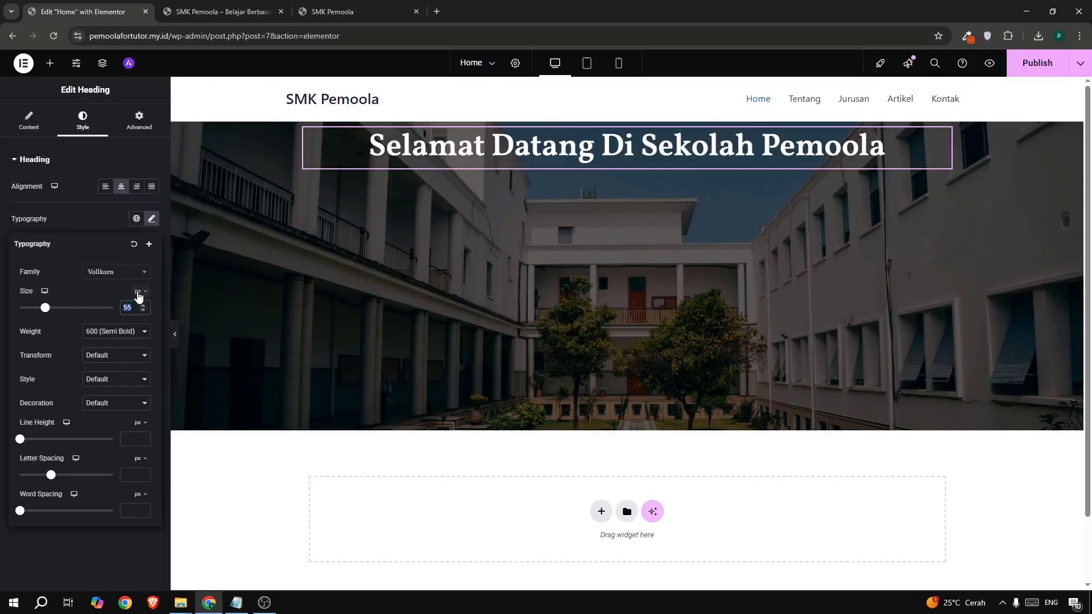
pyautogui.write('45')
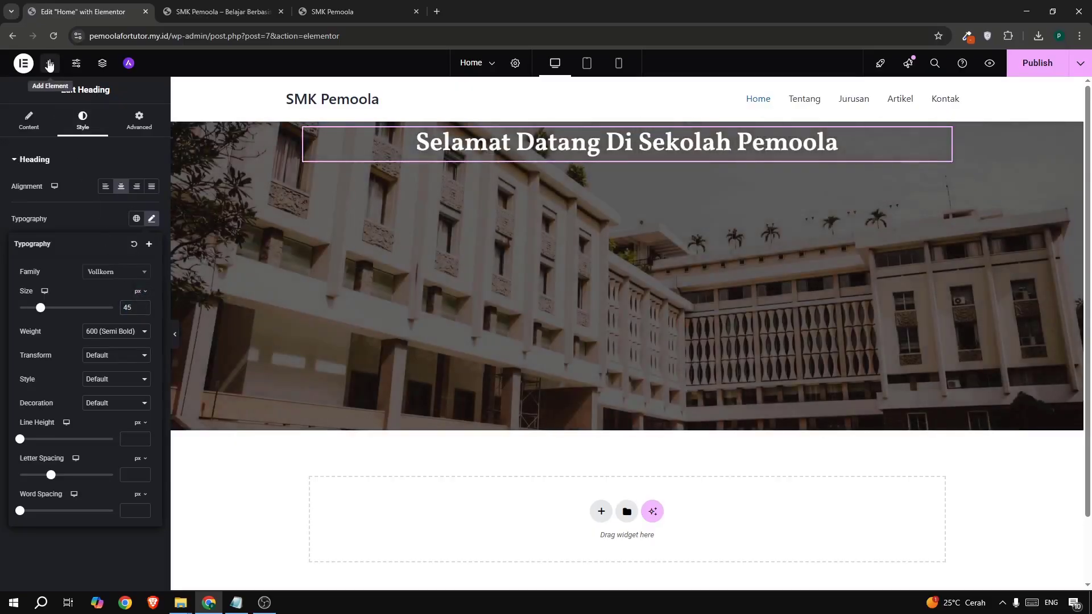
# - Add a Text Editor widget below the heading holding the live site's lorem ipsum paragraph
pyautogui.click(50, 64)
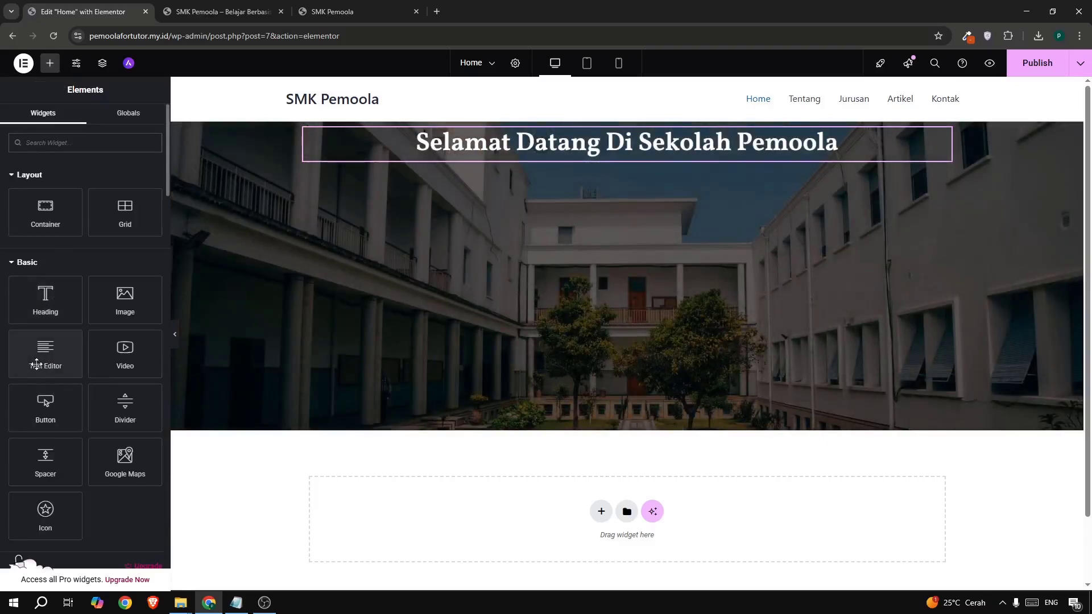
pyautogui.moveTo(37, 364); pyautogui.dragTo(509, 160)
pyautogui.click(324, 12)
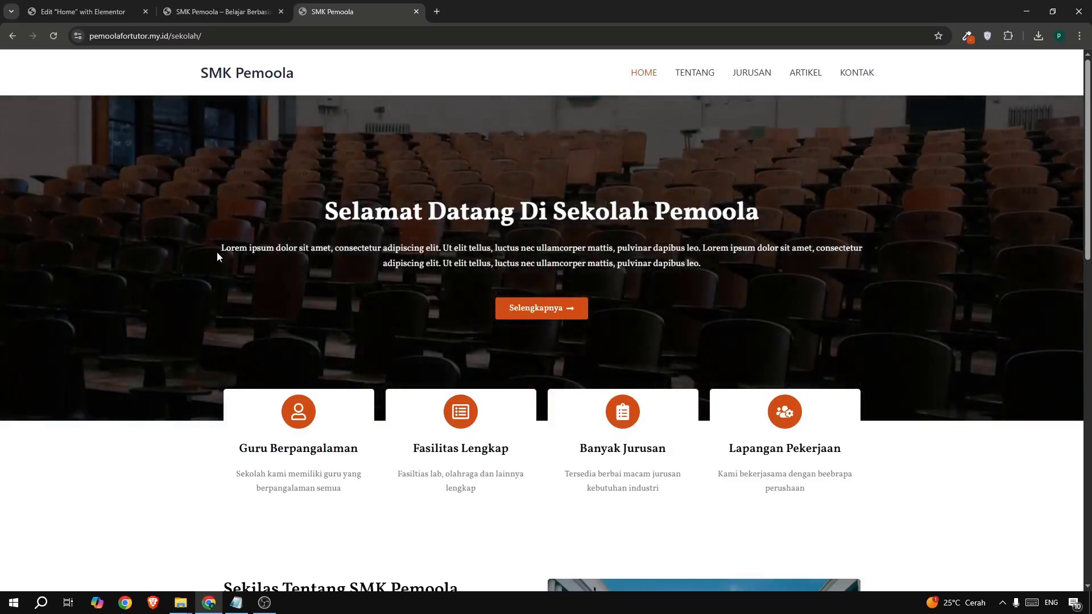
pyautogui.moveTo(217, 252); pyautogui.dragTo(627, 253)
pyautogui.moveTo(694, 254)
pyautogui.mouseDown()
pyautogui.moveTo(700, 262)
pyautogui.moveTo(215, 249)
pyautogui.moveTo(691, 262)
pyautogui.mouseUp()
pyautogui.hotkey('ctrl', 'c')
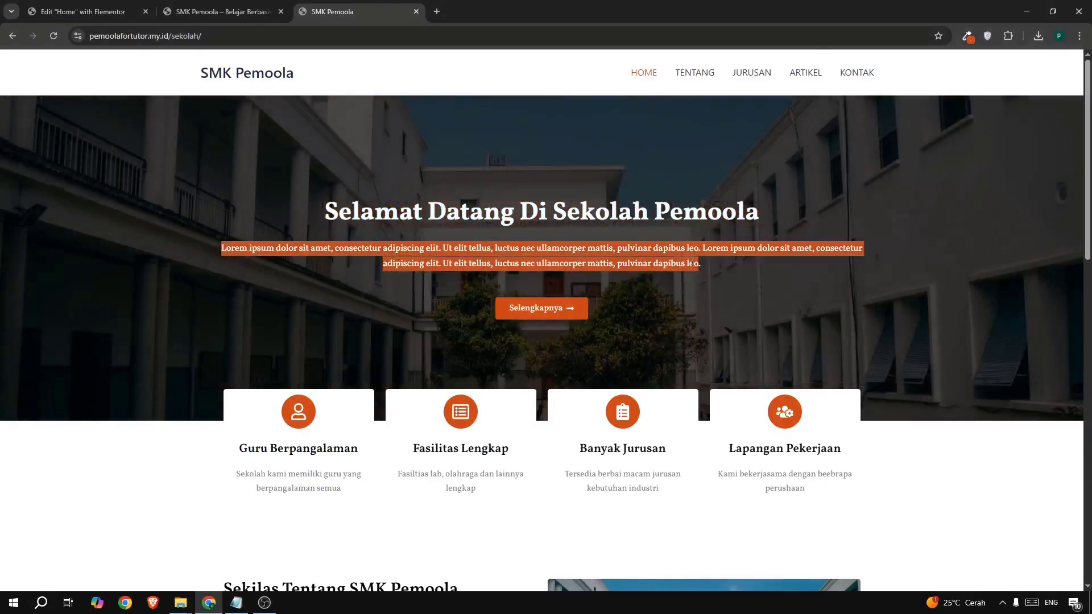
pyautogui.click(83, 11)
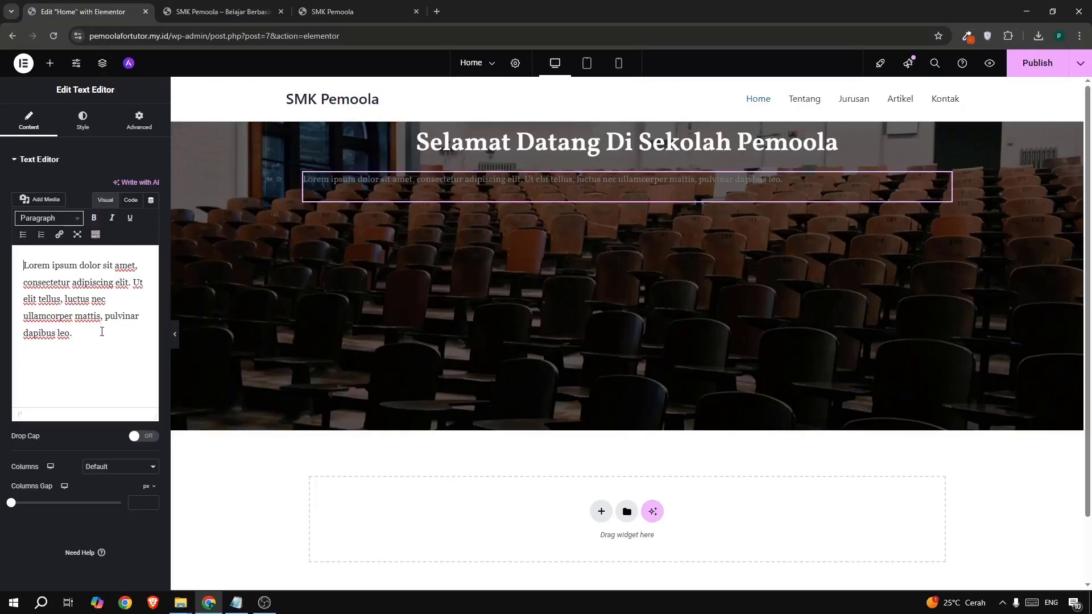
pyautogui.click(100, 329)
pyautogui.hotkey('ctrl', 'a')
pyautogui.hotkey('ctrl', 'v')
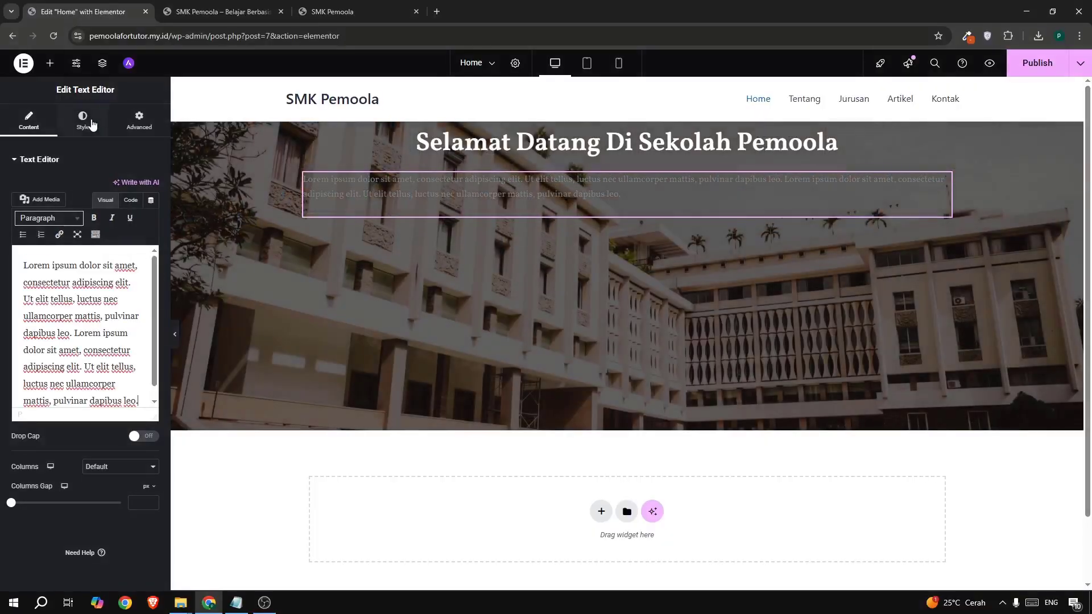
# - Center the paragraph and make its text colour white
pyautogui.click(91, 124)
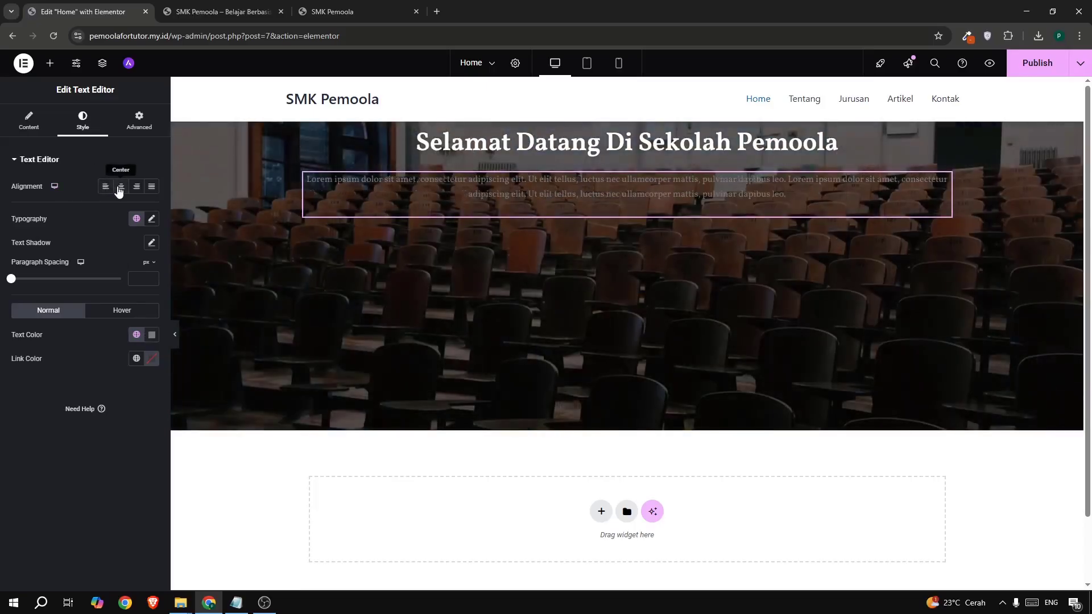
pyautogui.click(121, 188)
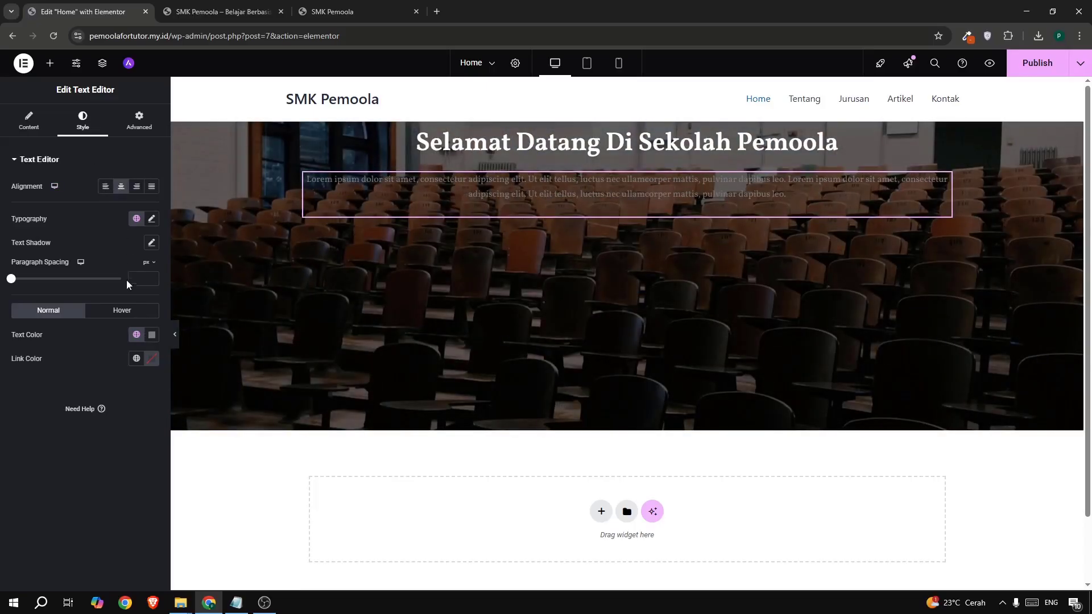
pyautogui.click(150, 336)
pyautogui.moveTo(148, 391); pyautogui.dragTo(41, 343)
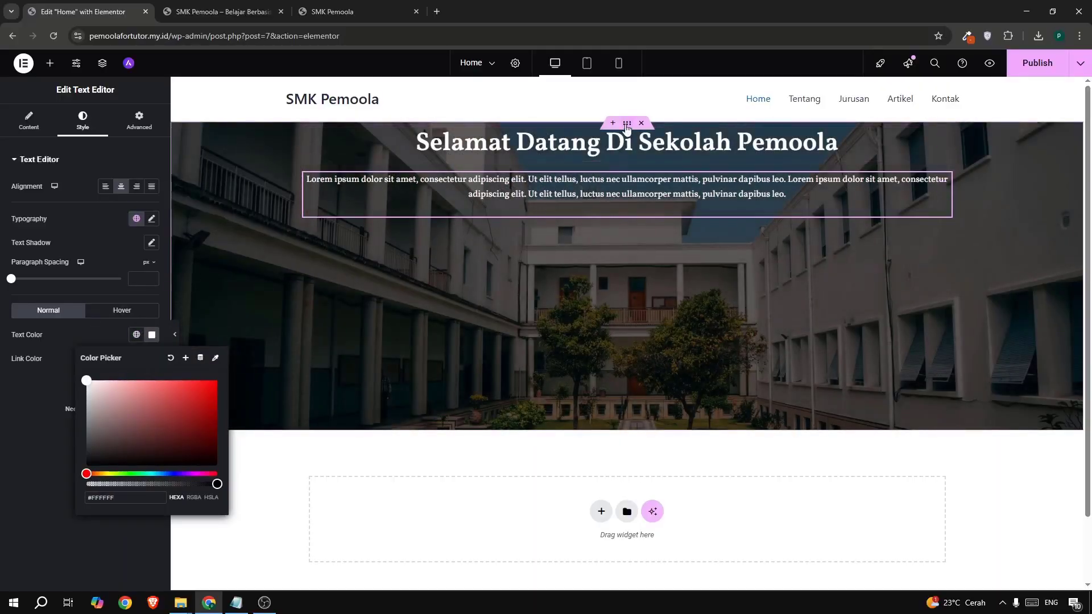
# - Set the hero container's Justify Content to Center so its heading and paragraph sit vertically centred
pyautogui.click(627, 124)
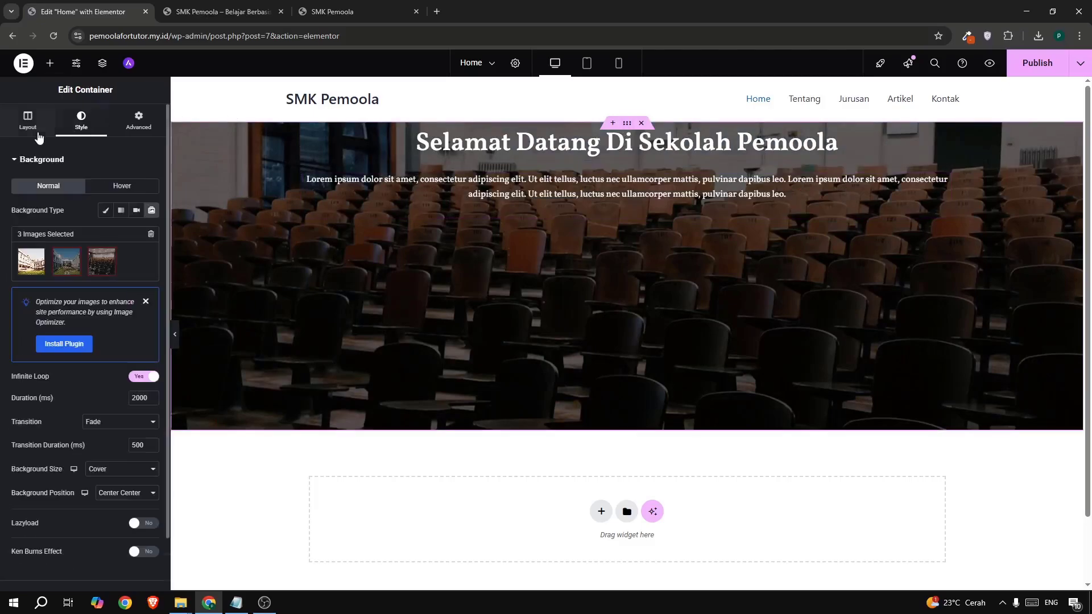
pyautogui.click(29, 129)
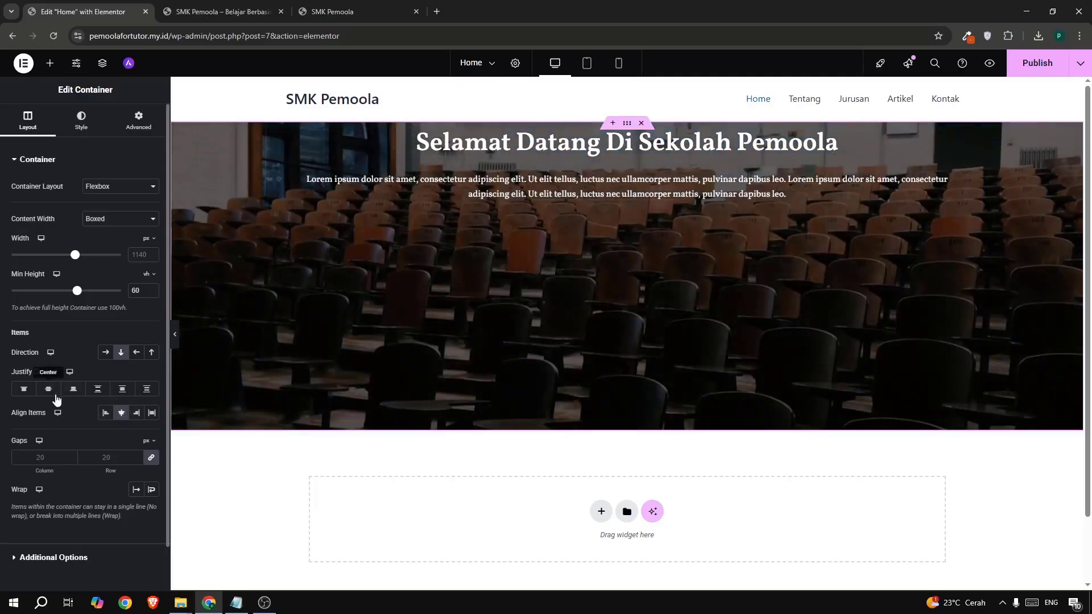
pyautogui.click(55, 395)
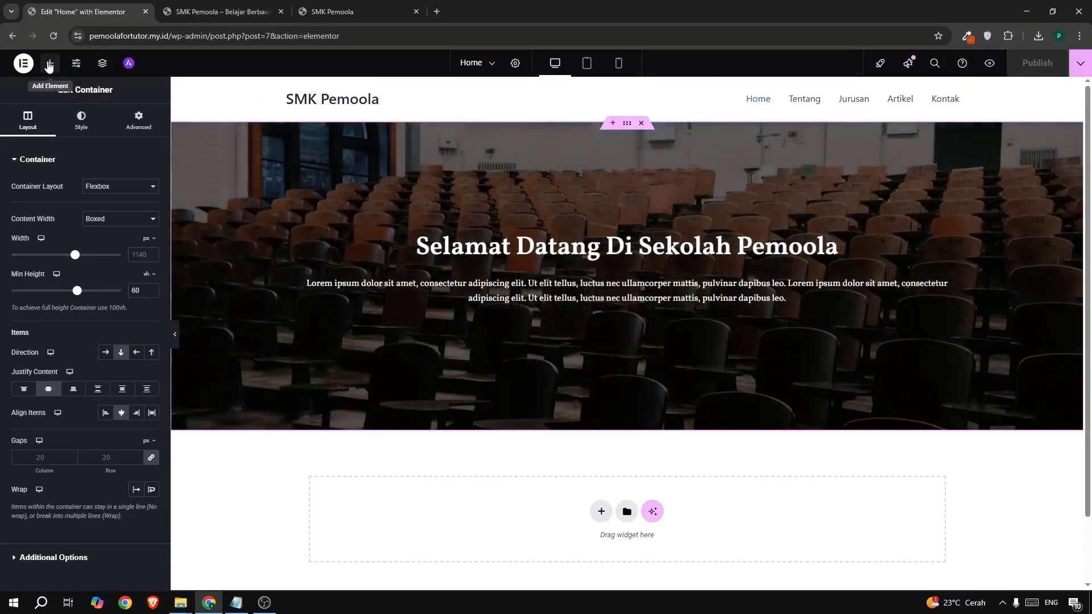
pyautogui.click(49, 64)
# - Place a Button widget under the hero paragraph and label it 'Selengkapnya'
pyautogui.moveTo(45, 405); pyautogui.dragTo(570, 308)
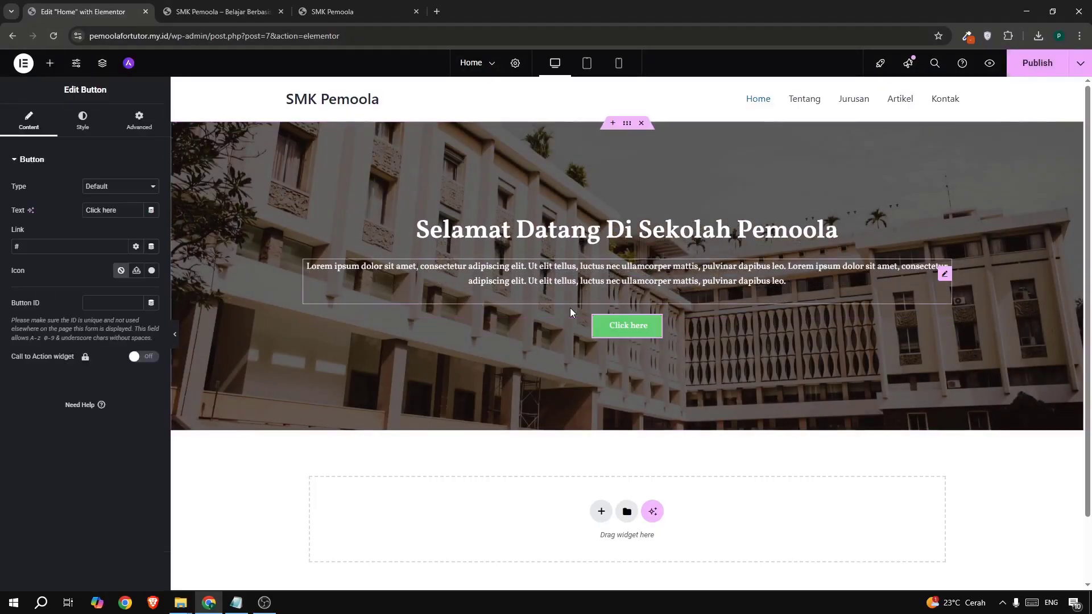
pyautogui.click(336, 11)
pyautogui.click(433, 319)
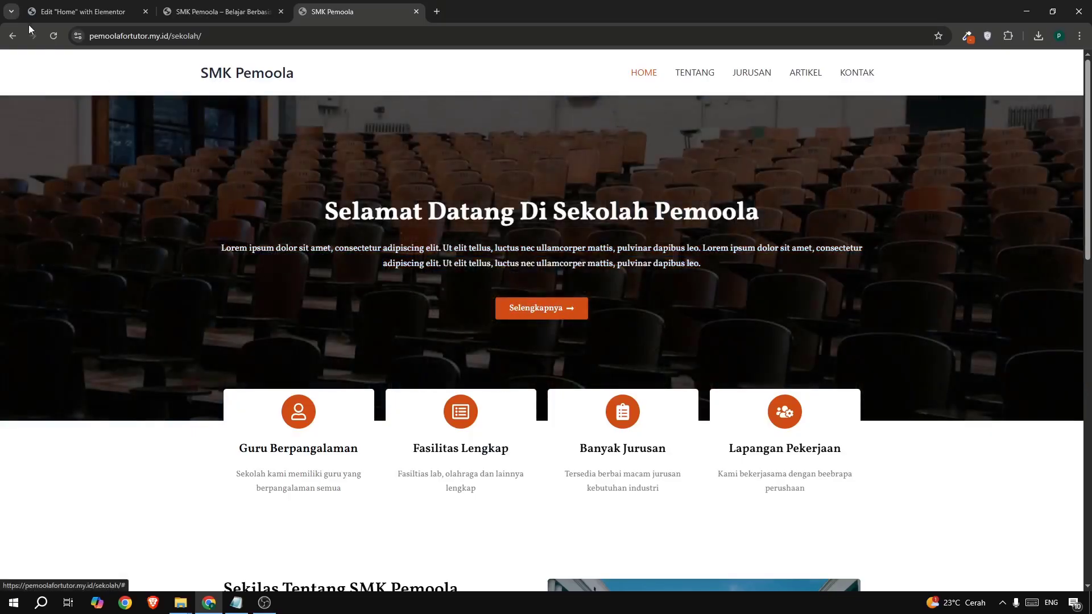
pyautogui.click(35, 12)
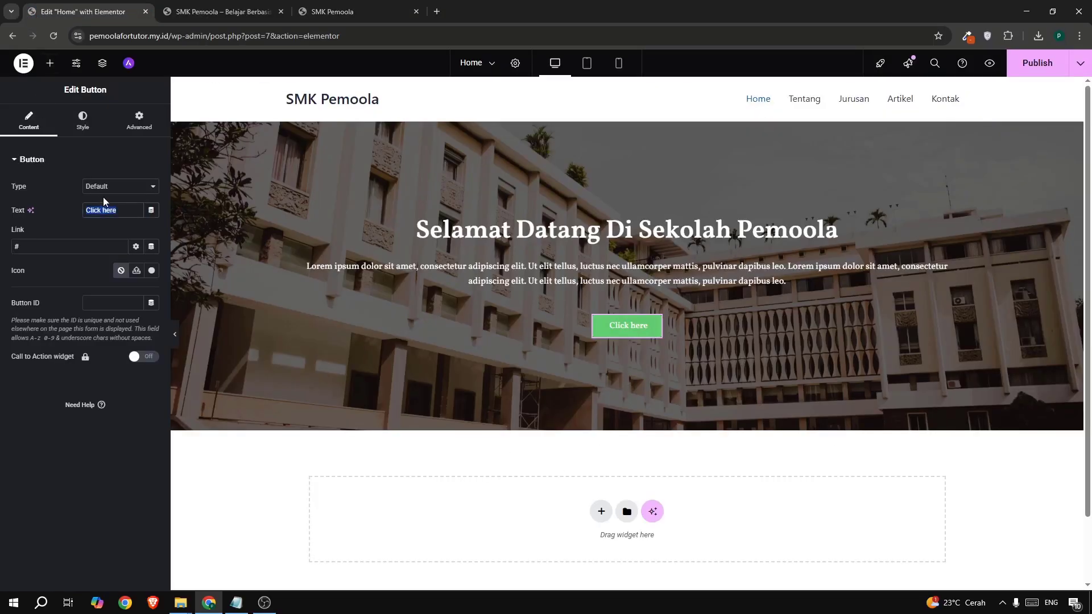
pyautogui.hotkey('ctrl', 'v')
pyautogui.hotkey('ctrl', 'z')
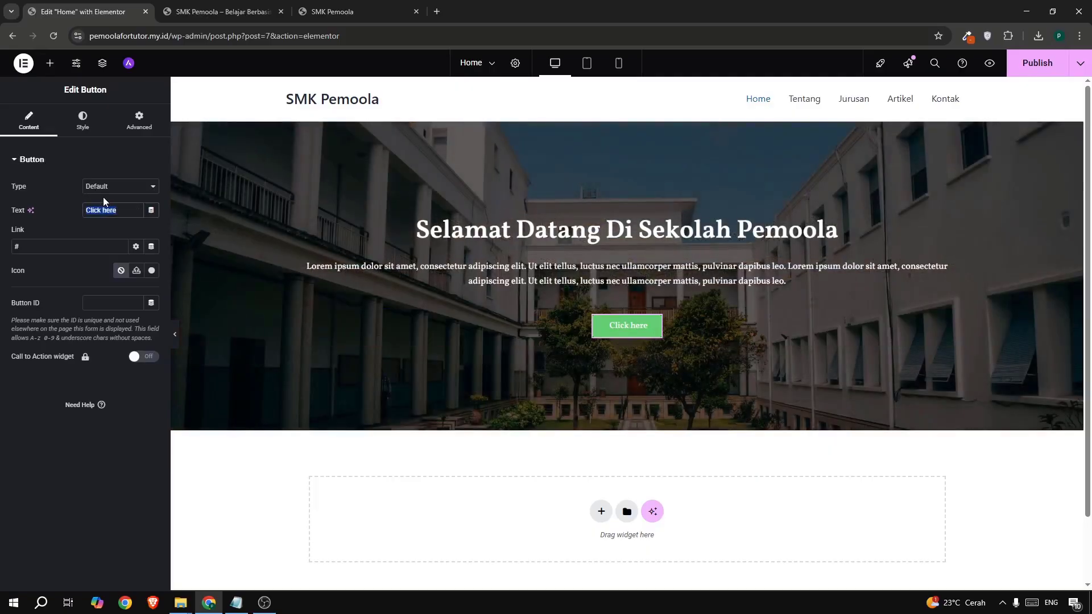
pyautogui.write('Selen')
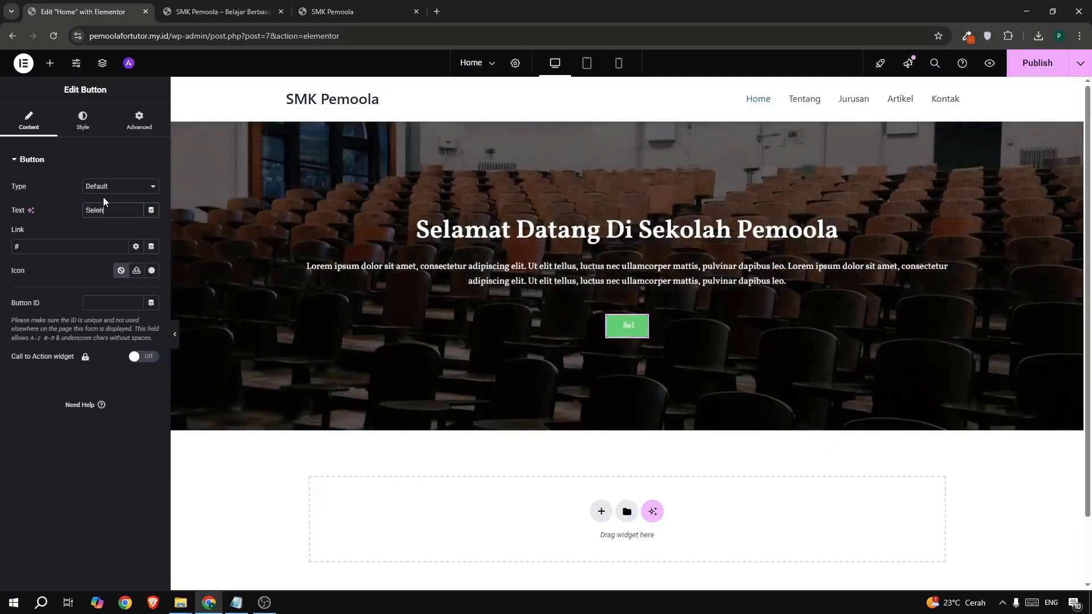
pyautogui.write('gkapnya')
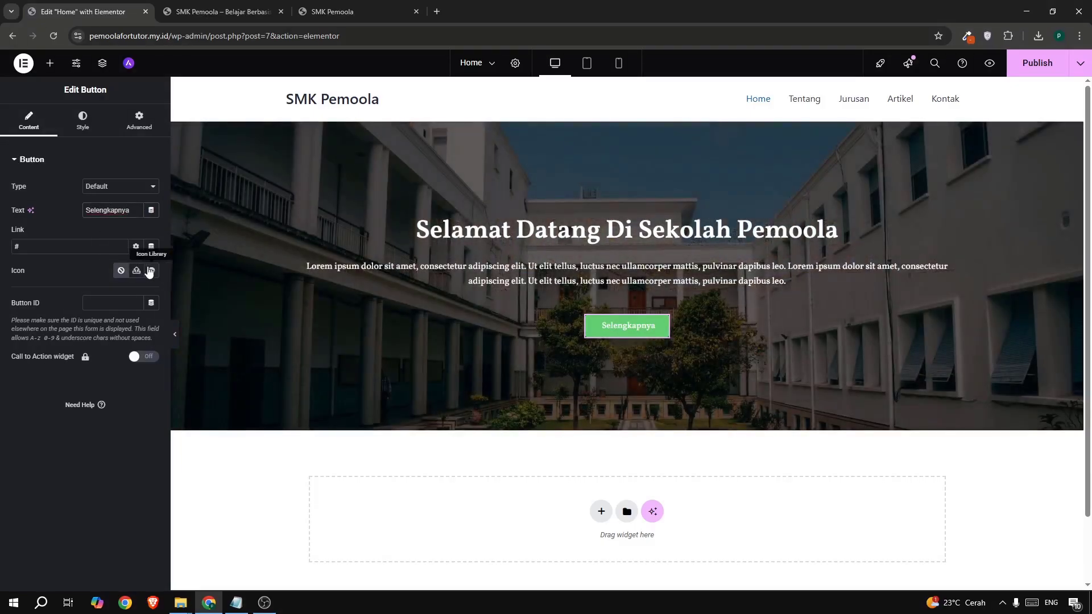
# - Add a long right-arrow icon after the button text and bring up the colour-picker extension
pyautogui.click(151, 271)
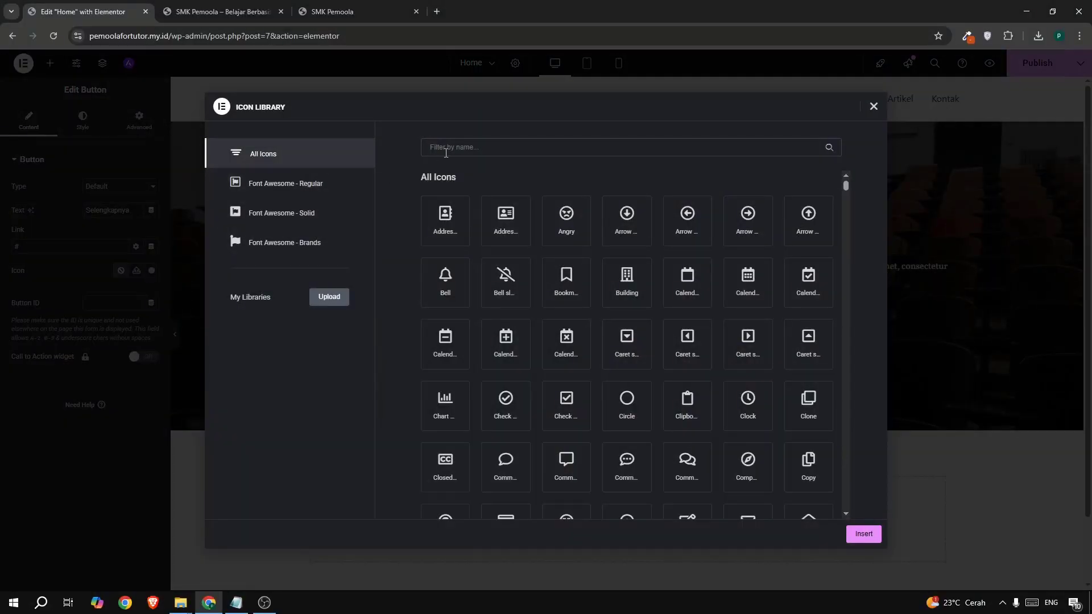
pyautogui.write('row')
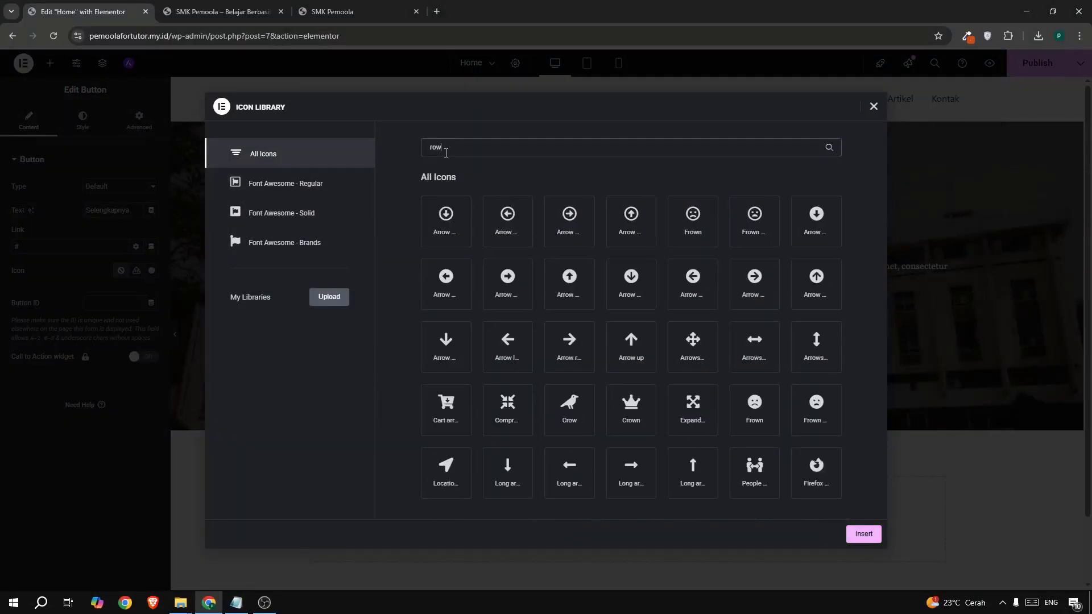
pyautogui.click(632, 476)
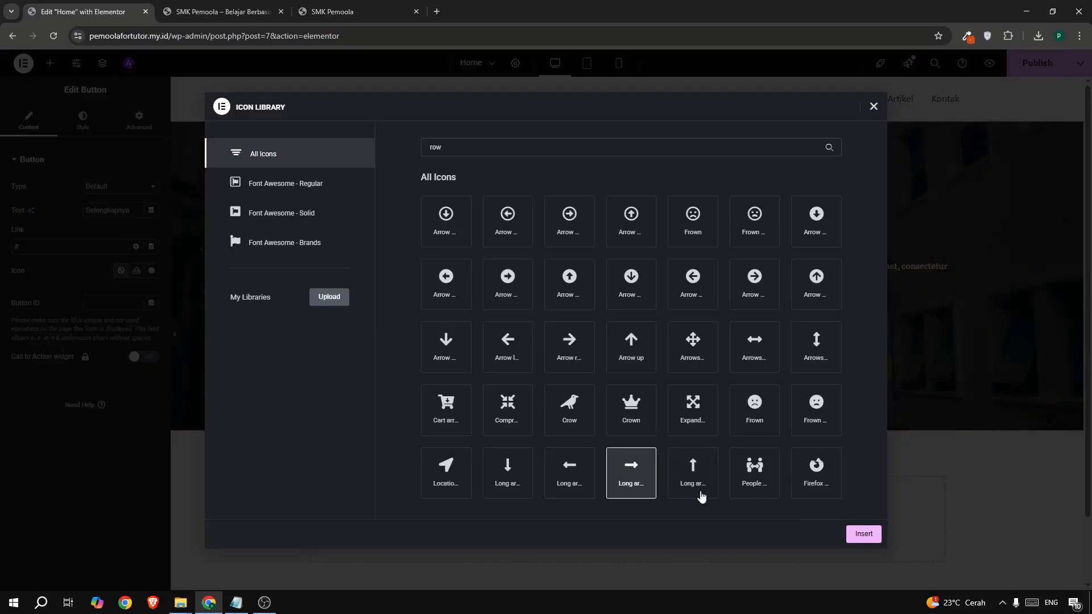
pyautogui.click(856, 534)
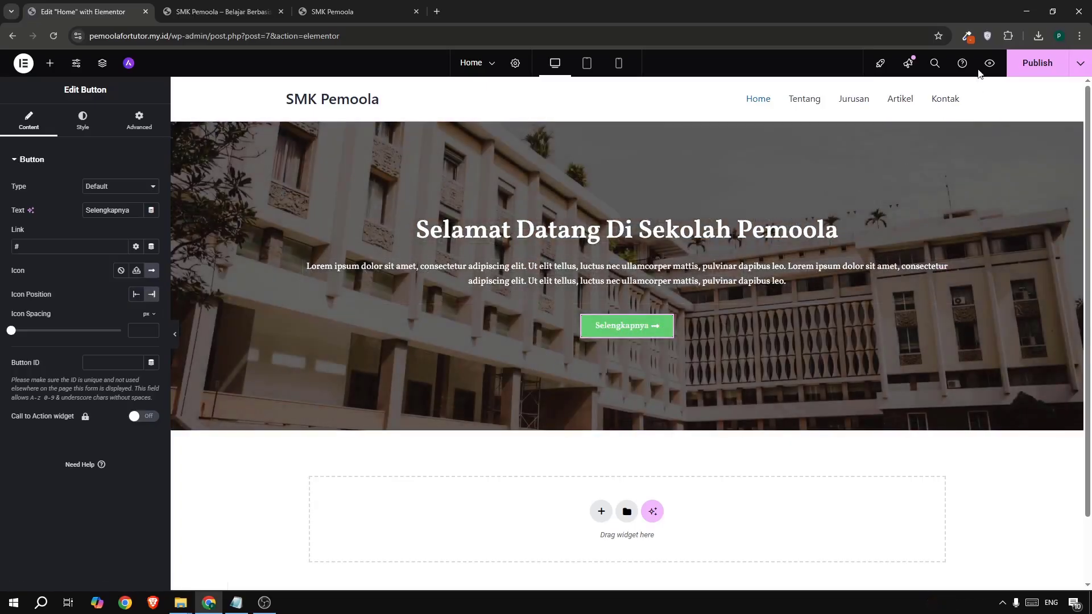
pyautogui.click(973, 38)
# - Give the hero button an orange rgb(209, 77, 20) background colour
pyautogui.click(910, 94)
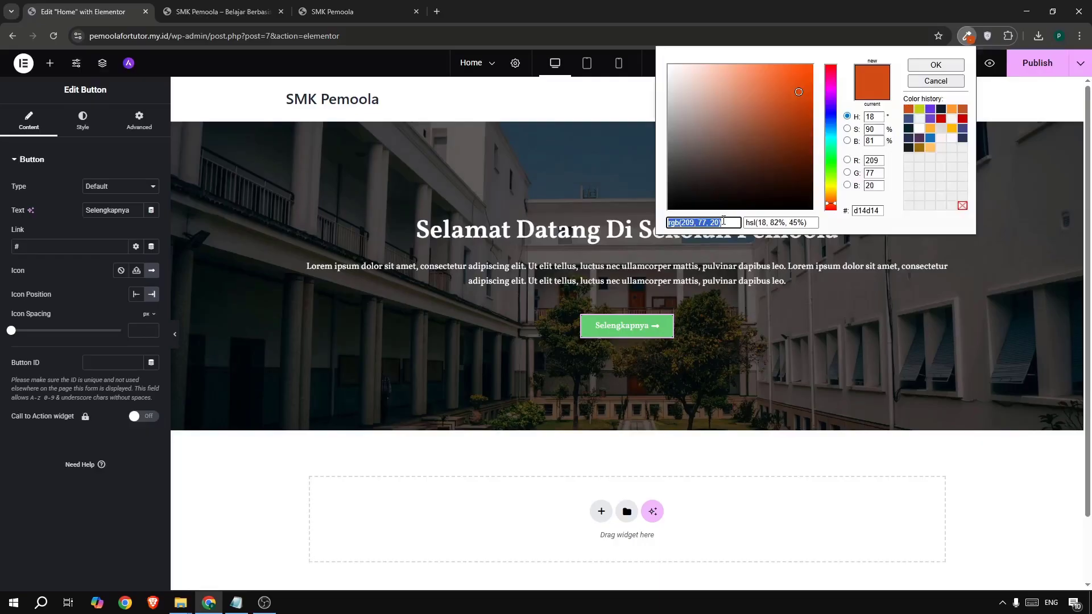
pyautogui.click(100, 126)
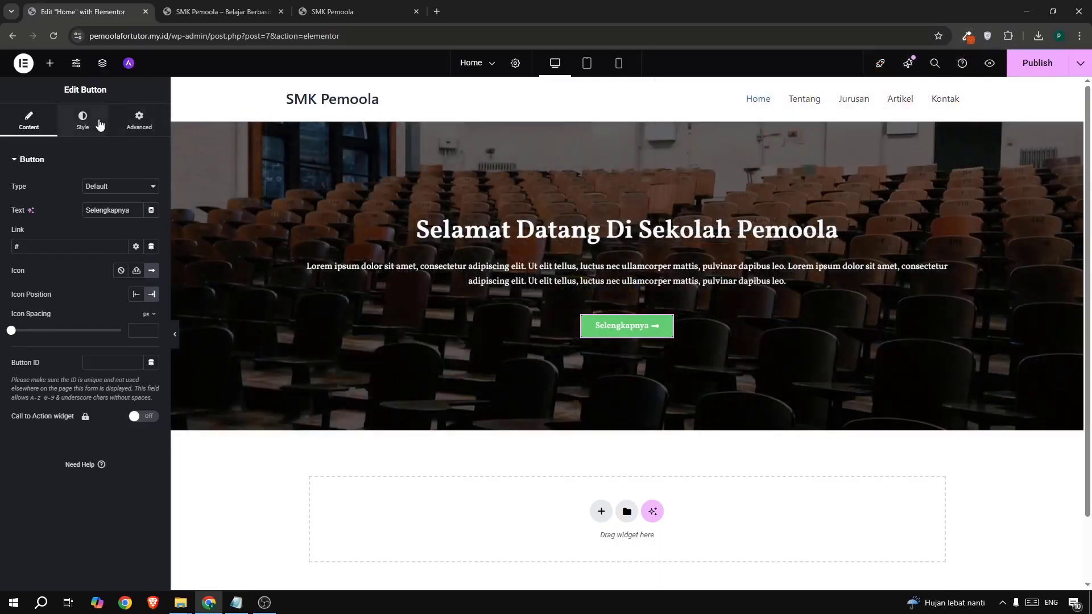
pyautogui.click(100, 126)
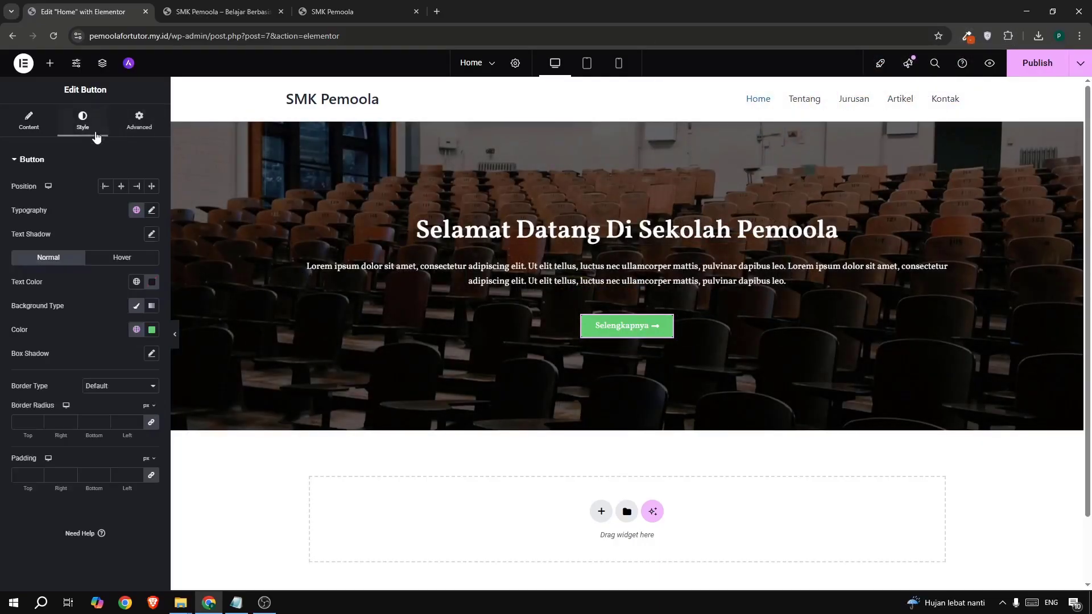
pyautogui.click(151, 331)
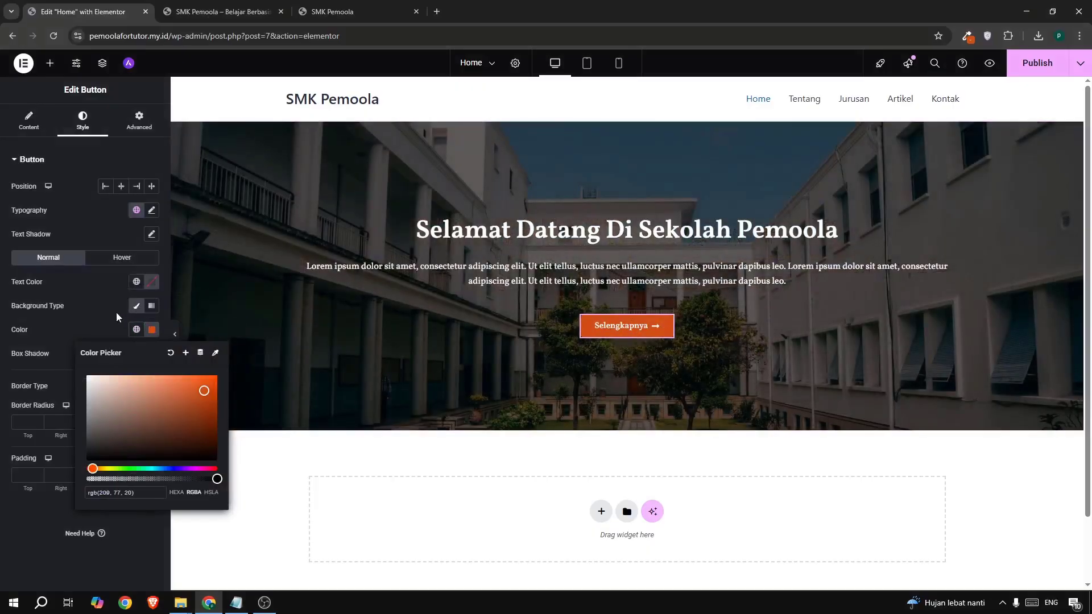
pyautogui.click(115, 310)
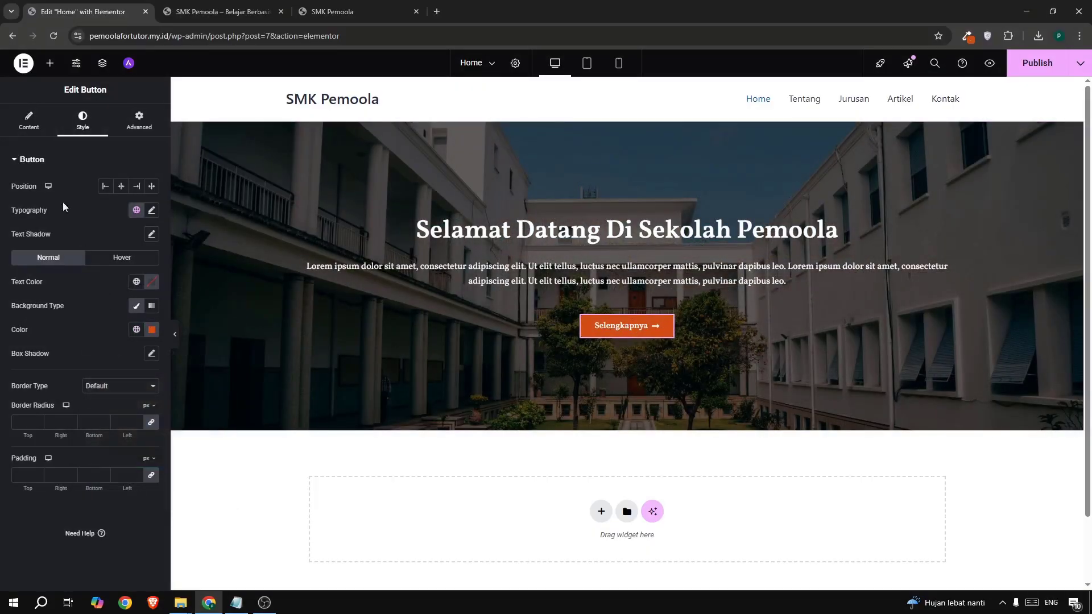
pyautogui.click(16, 125)
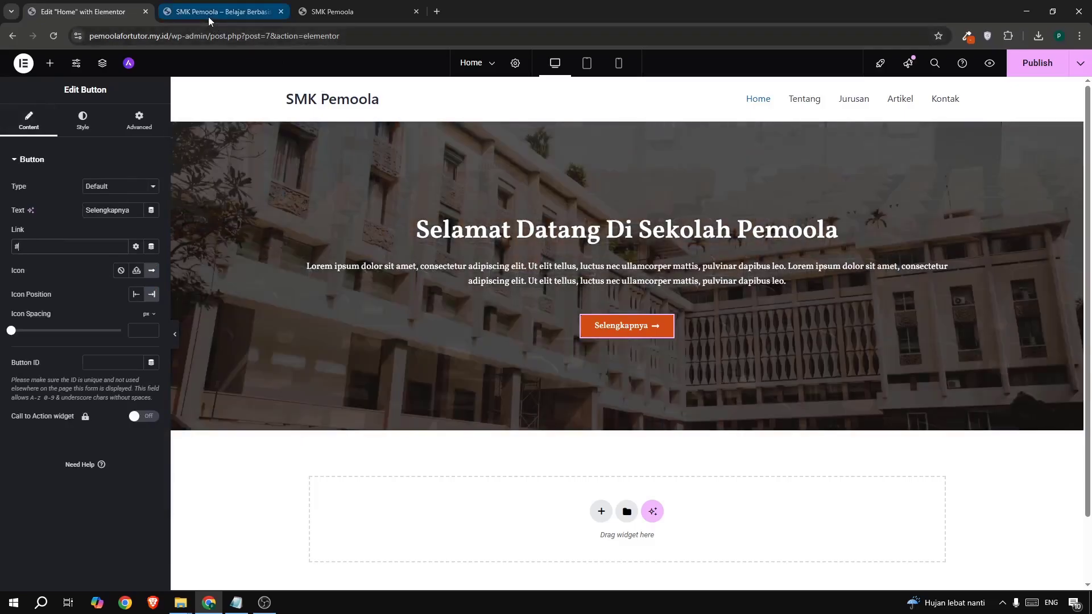
# - Link the button to the Tentang page address copied from the live site's menu
pyautogui.click(214, 13)
pyautogui.rightClick(724, 92)
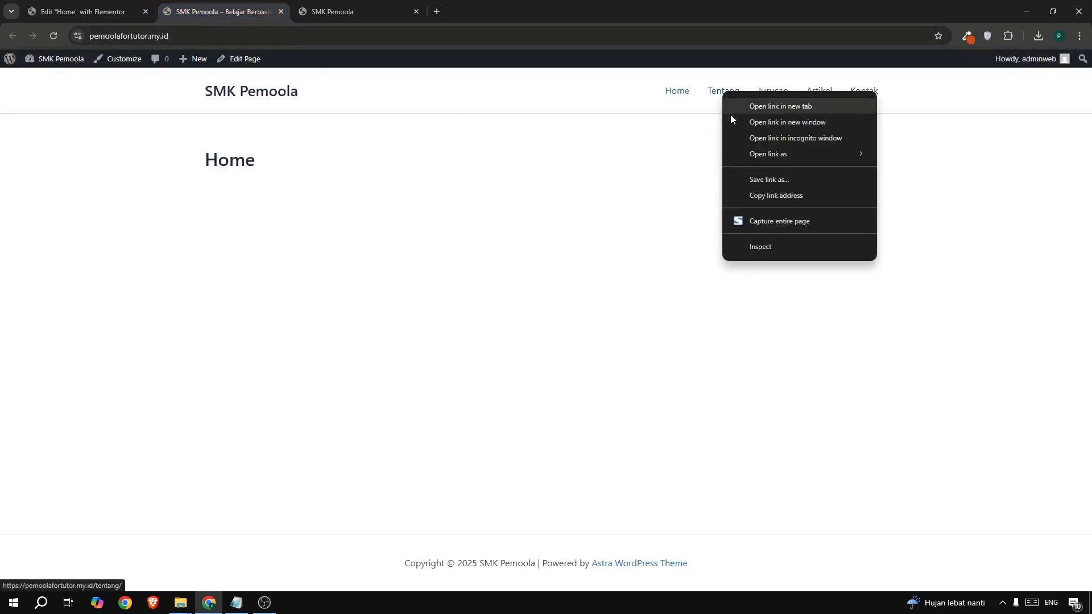
pyautogui.click(753, 195)
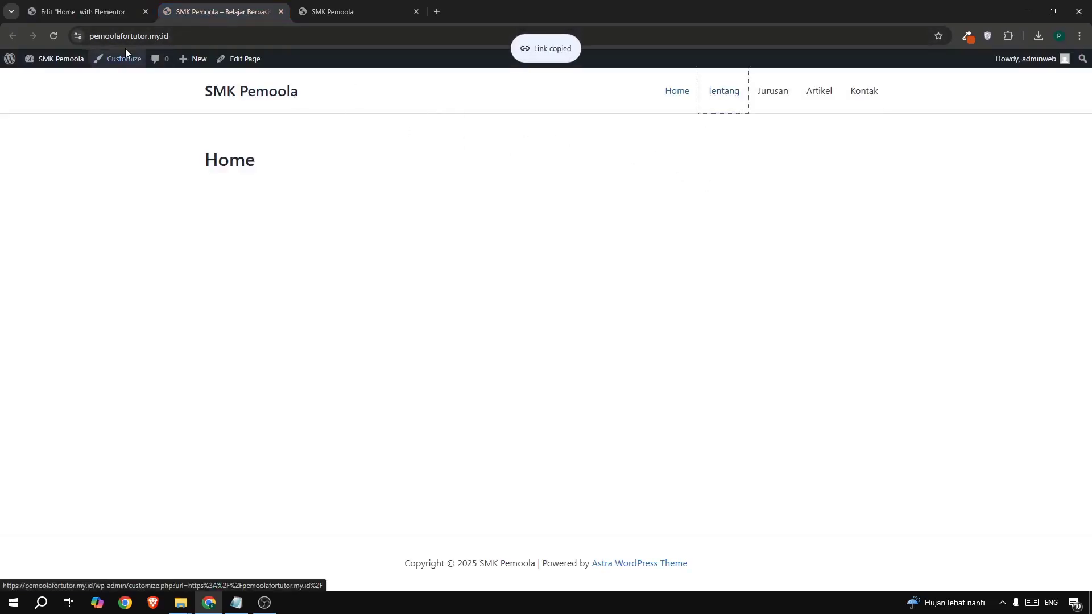
pyautogui.click(94, 12)
pyautogui.hotkey('ctrl', 'a')
pyautogui.hotkey('ctrl', 'v')
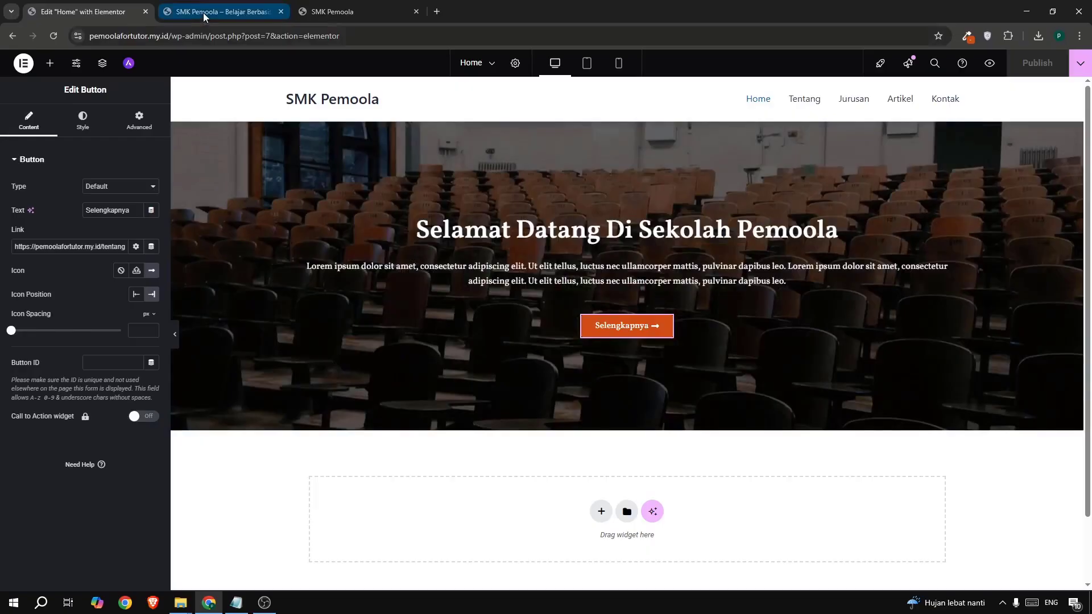
pyautogui.click(204, 13)
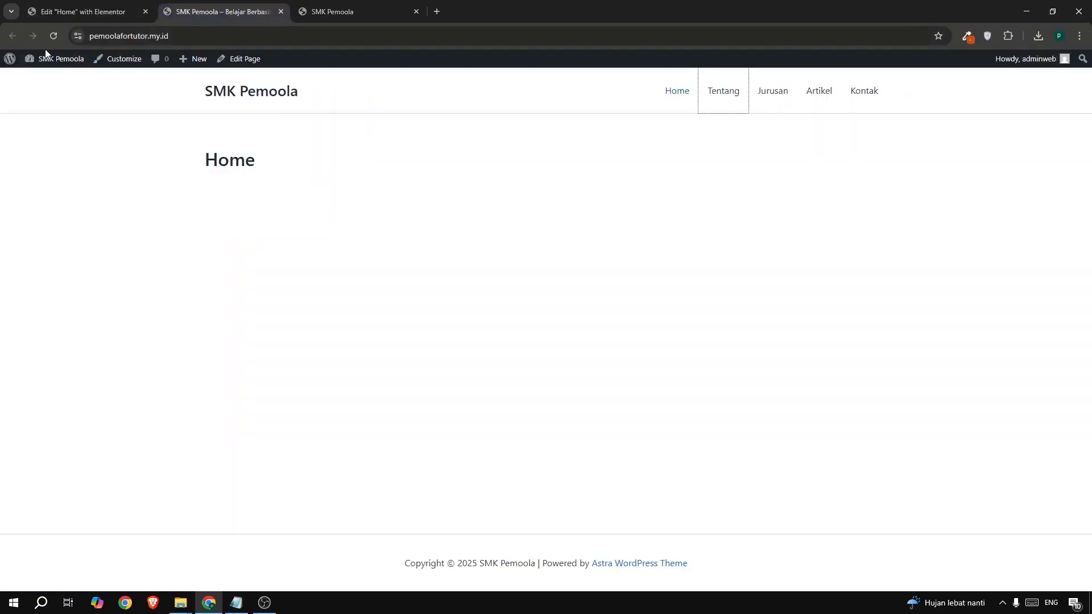
pyautogui.click(680, 91)
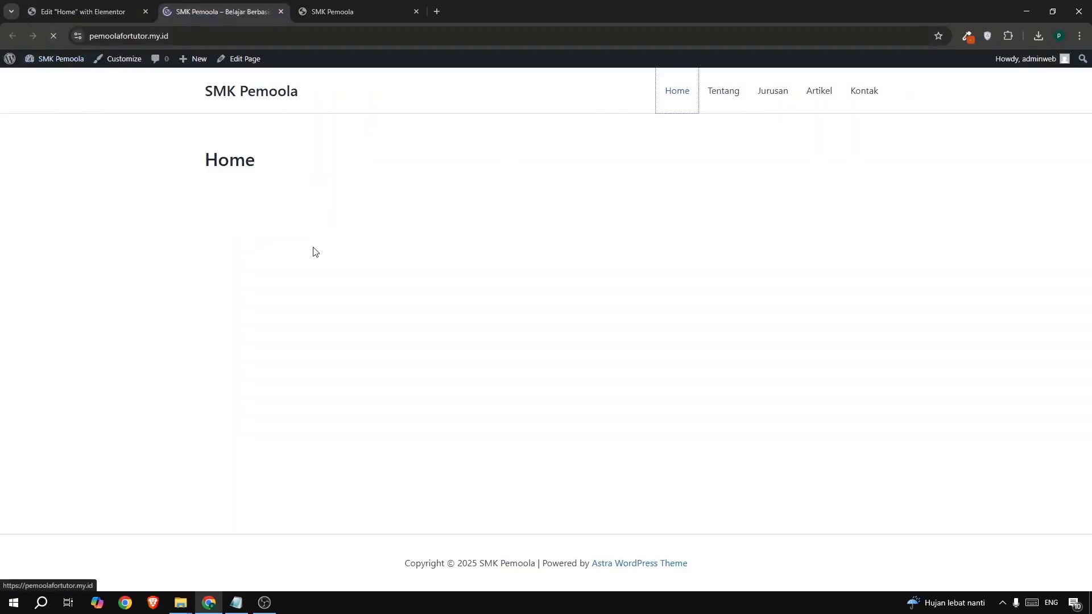
pyautogui.moveTo(476, 189); pyautogui.dragTo(758, 304)
pyautogui.click(904, 256)
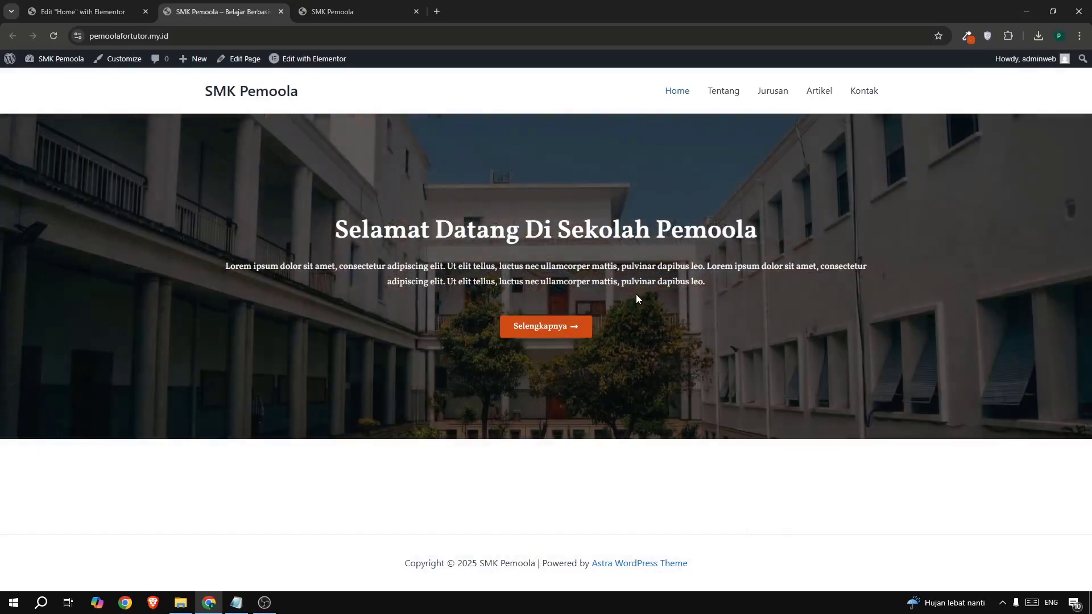
pyautogui.click(336, 13)
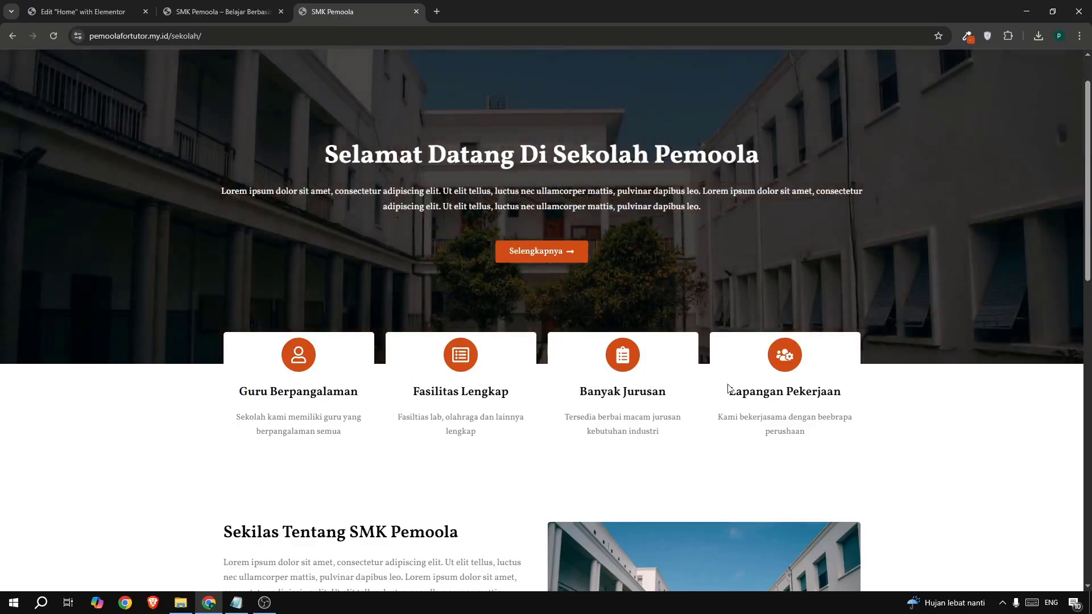
pyautogui.click(108, 12)
pyautogui.scroll(-1, 624, 363)
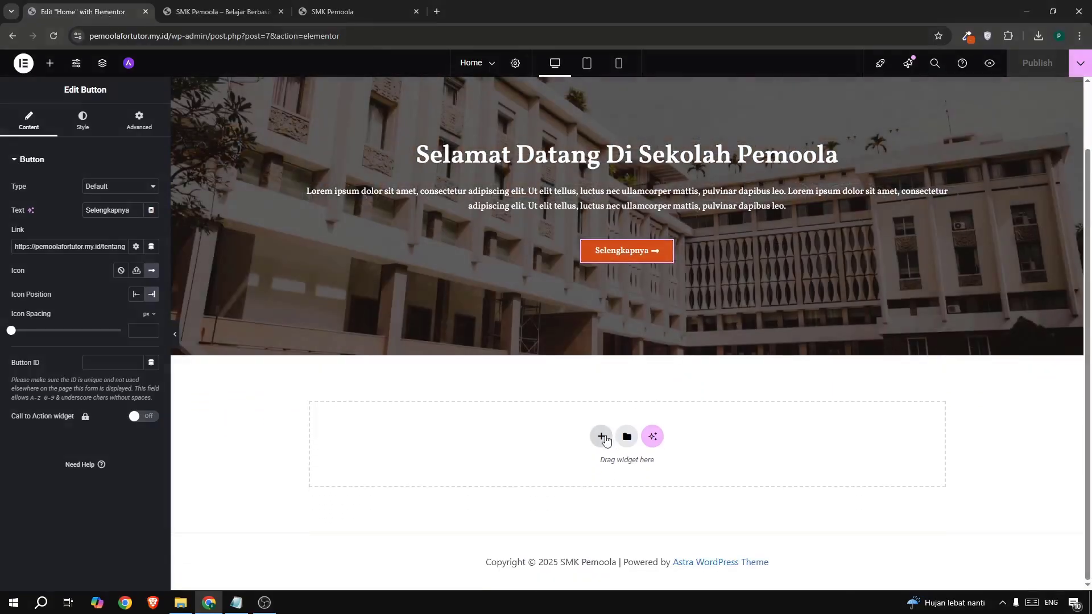
# - Add a single-column Flexbox section below the hero and drop two Container widgets into it
pyautogui.click(604, 436)
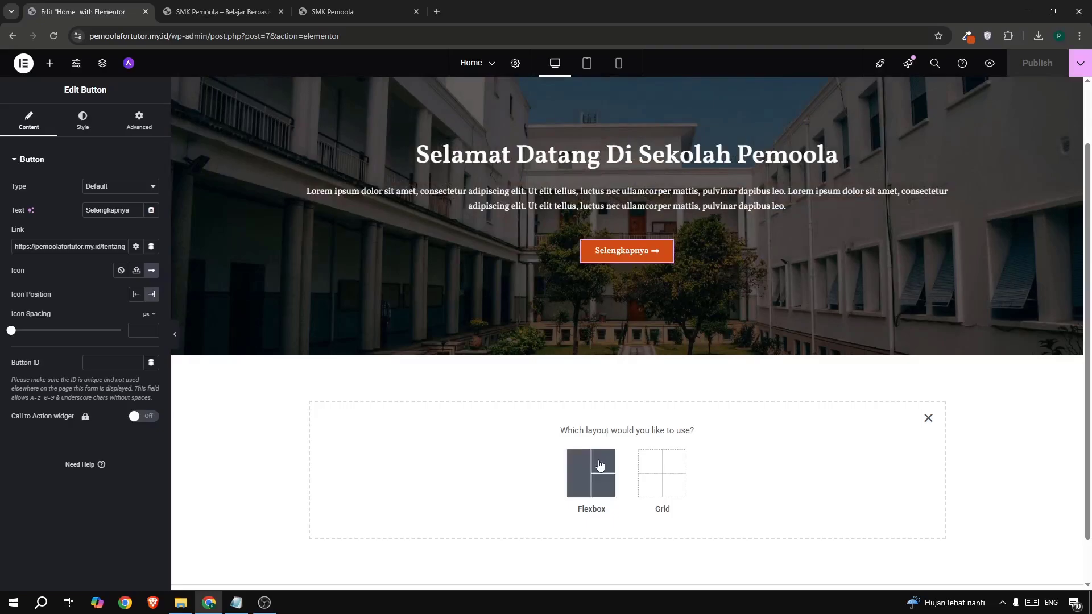
pyautogui.click(600, 464)
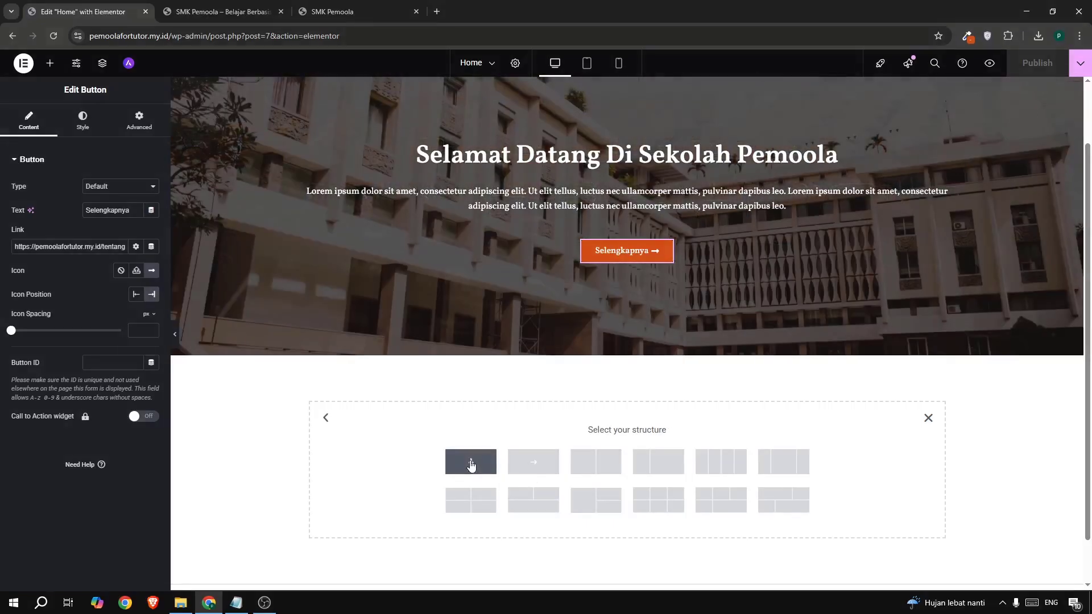
pyautogui.click(470, 463)
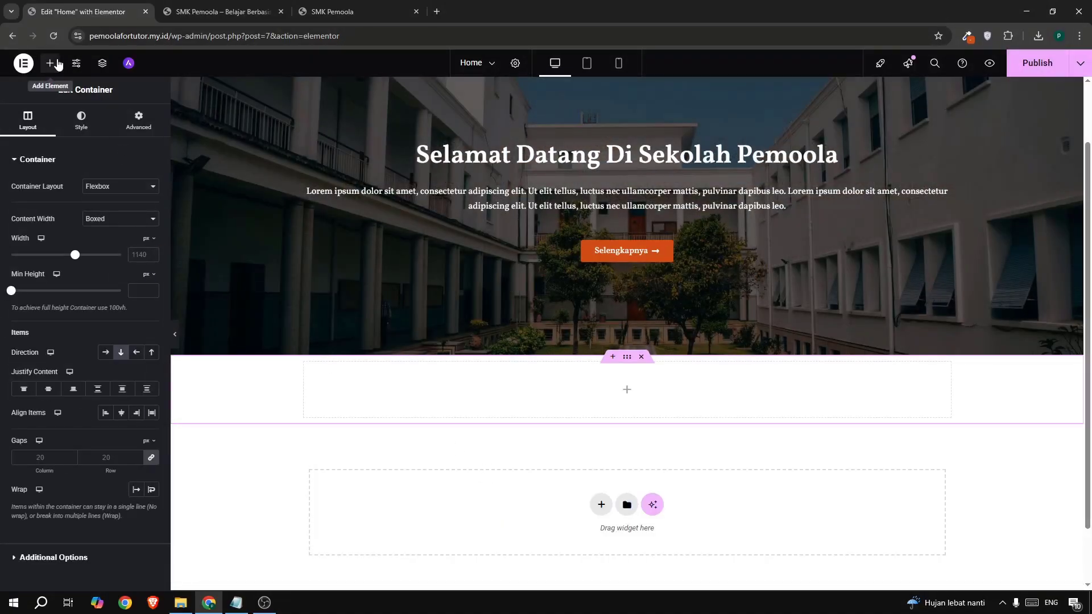
pyautogui.click(57, 63)
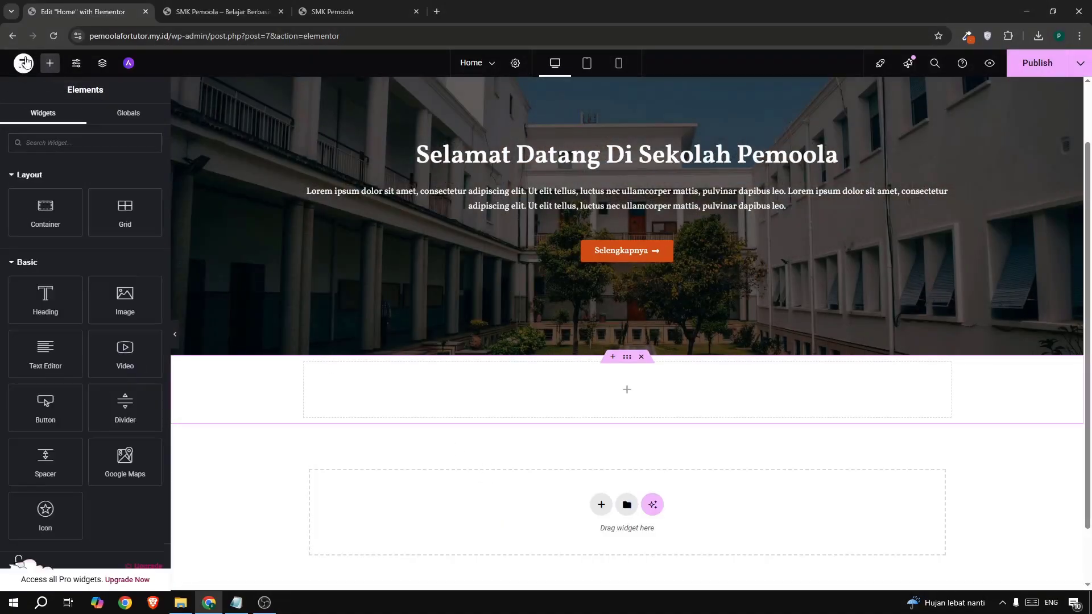
pyautogui.moveTo(35, 221); pyautogui.dragTo(510, 401)
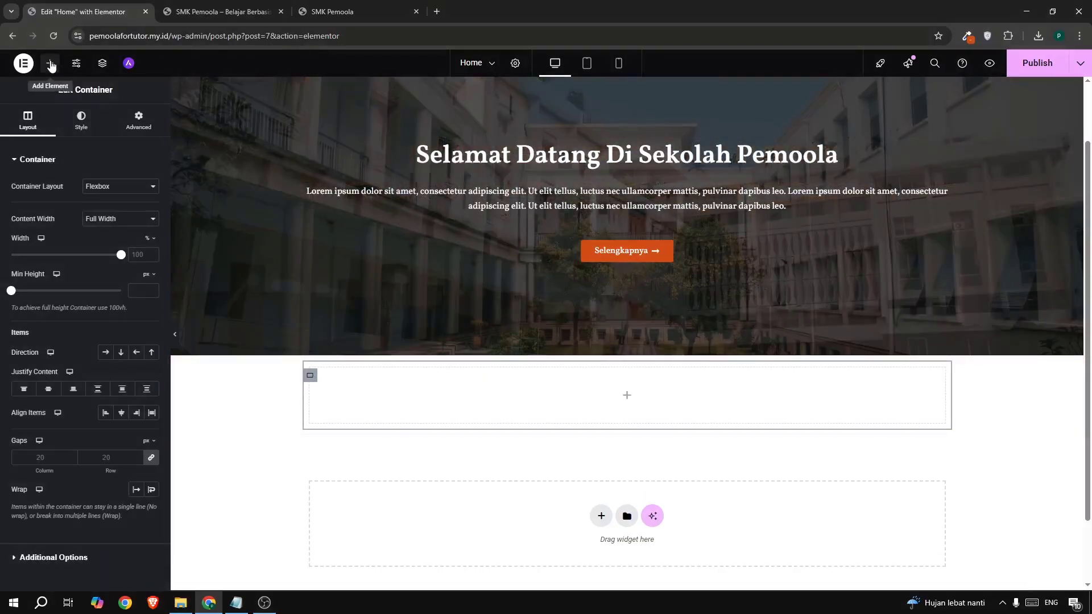
pyautogui.click(55, 67)
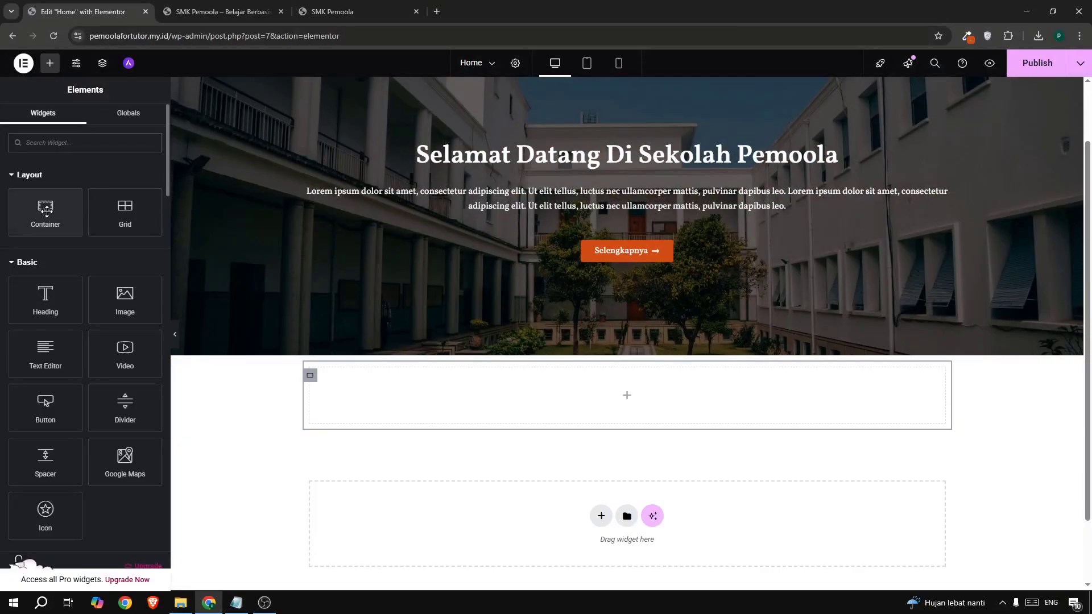
pyautogui.moveTo(47, 212); pyautogui.dragTo(427, 395)
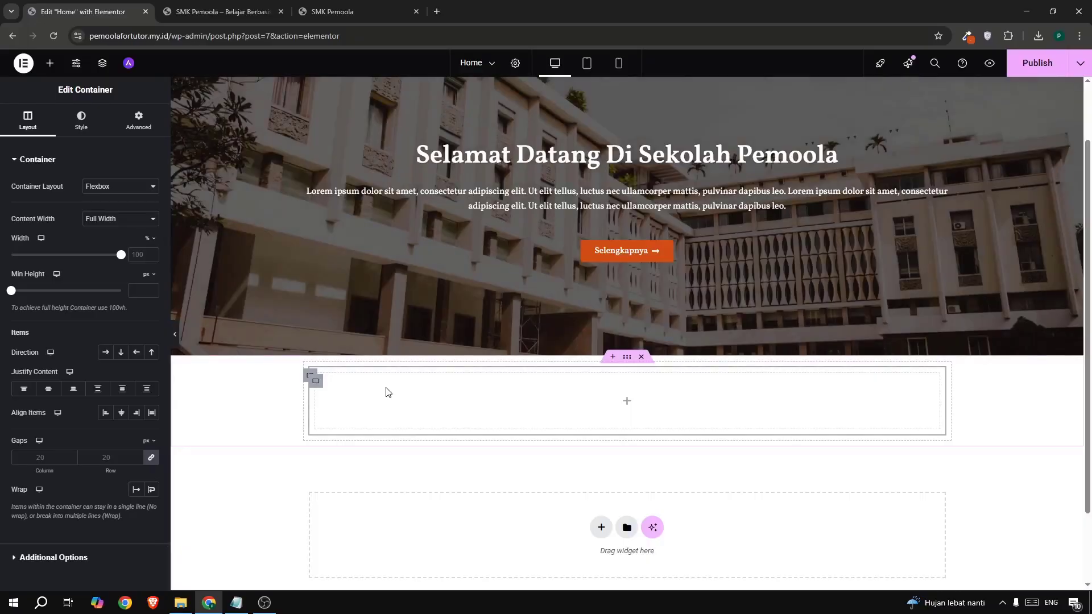
# - Duplicate the nested container twice and lay the three containers out side by side in a row
pyautogui.rightClick(316, 390)
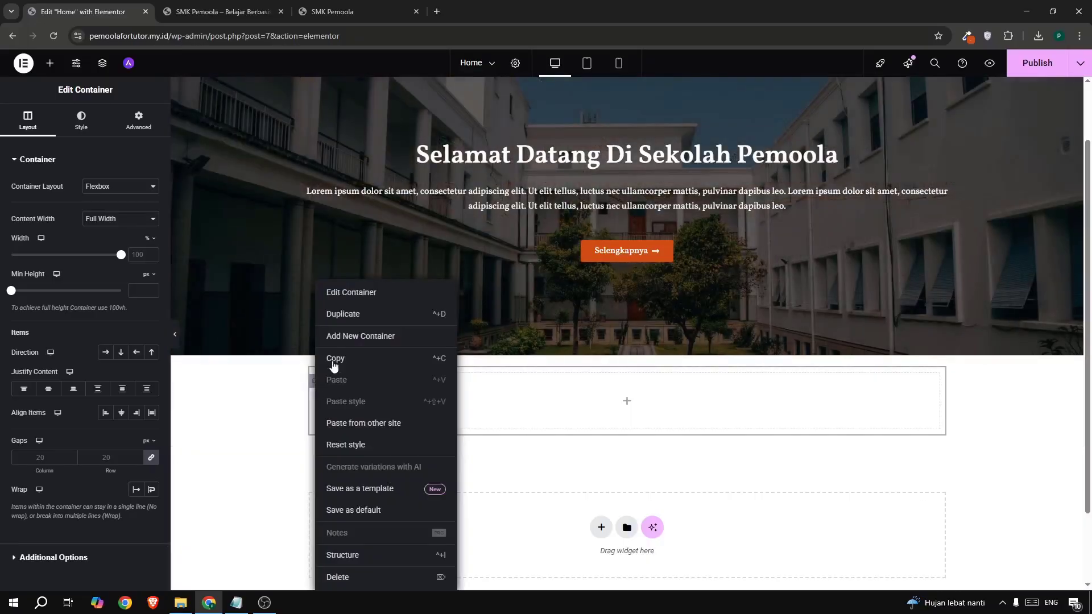
pyautogui.click(344, 314)
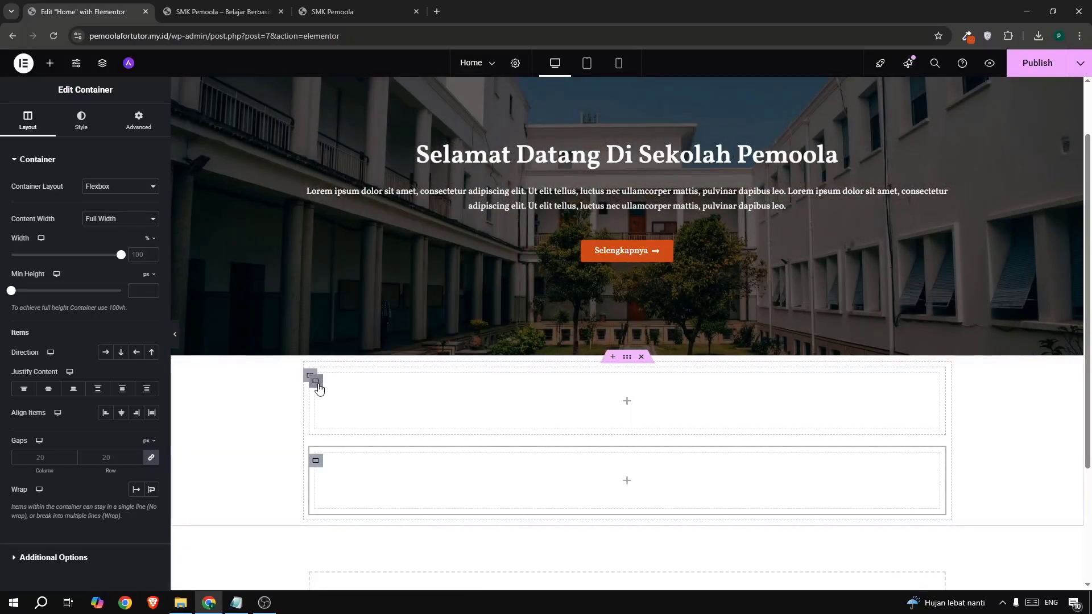
pyautogui.rightClick(344, 335)
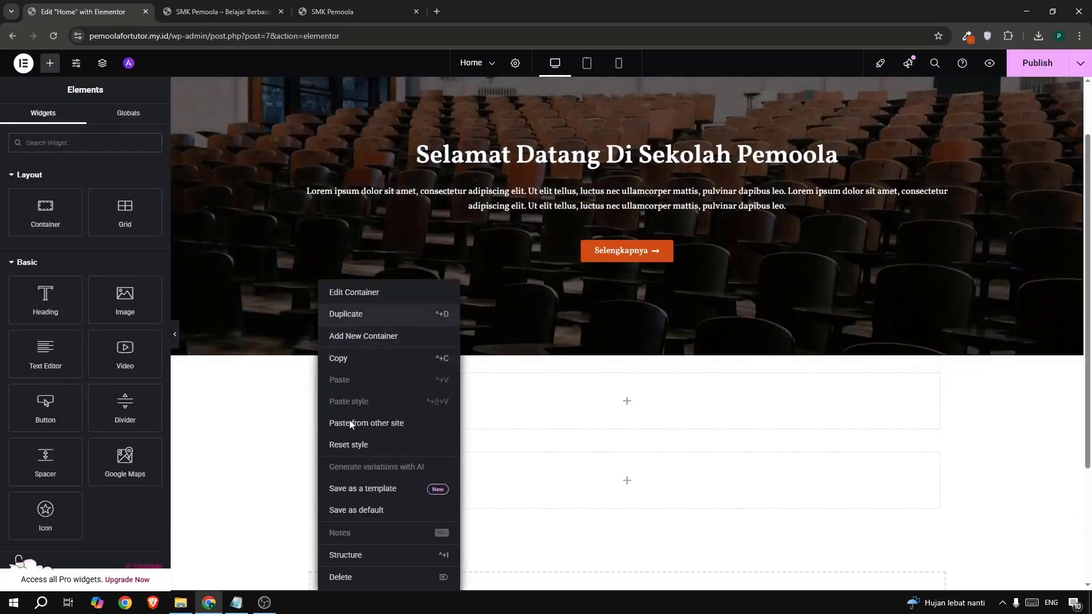
pyautogui.click(354, 451)
pyautogui.scroll(-2, 317, 481)
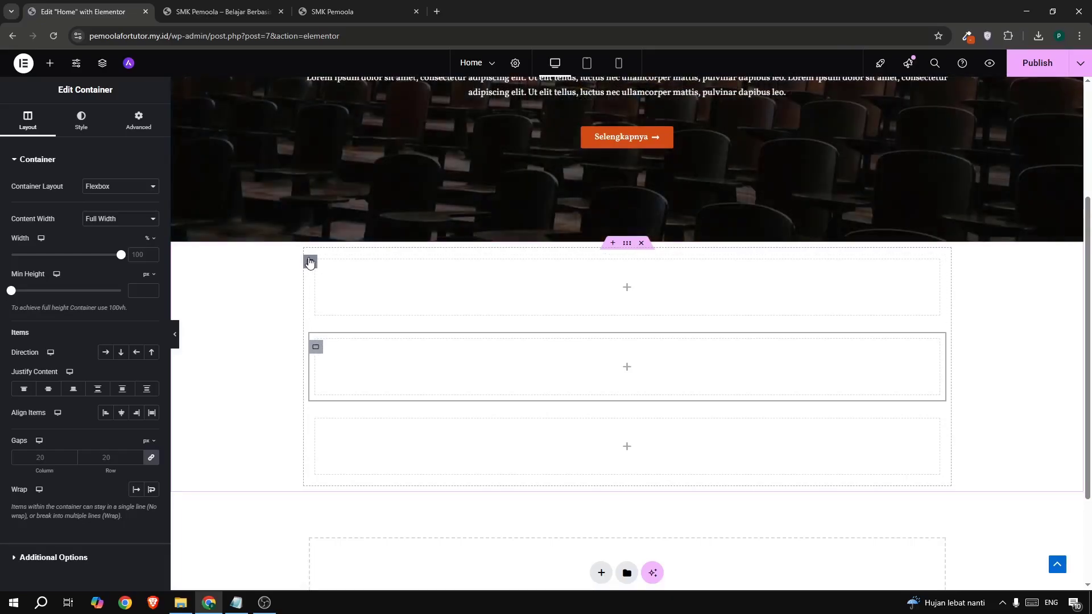
pyautogui.click(310, 262)
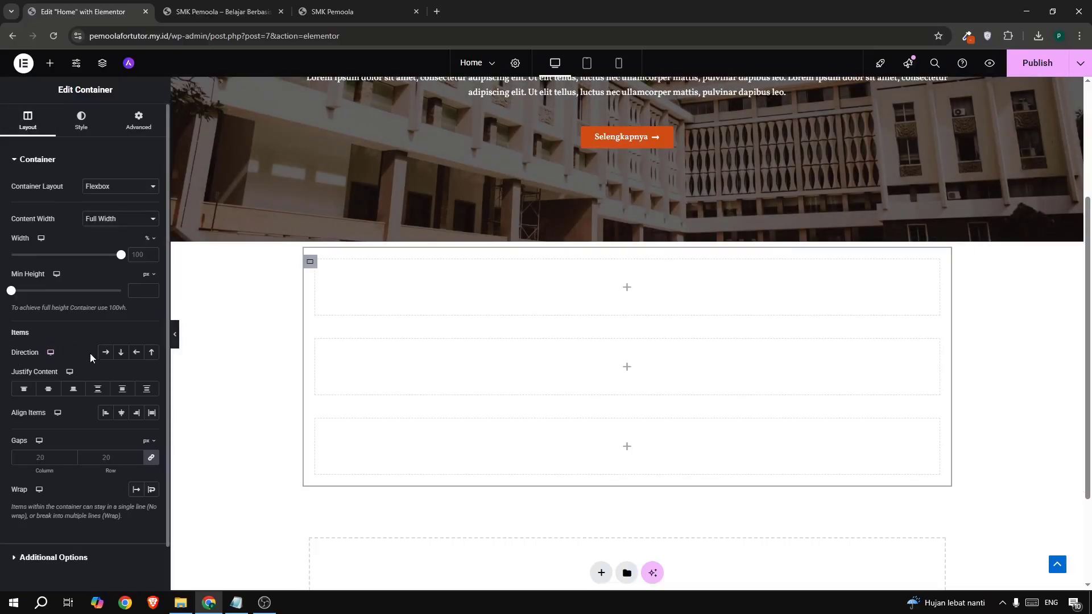
pyautogui.click(104, 353)
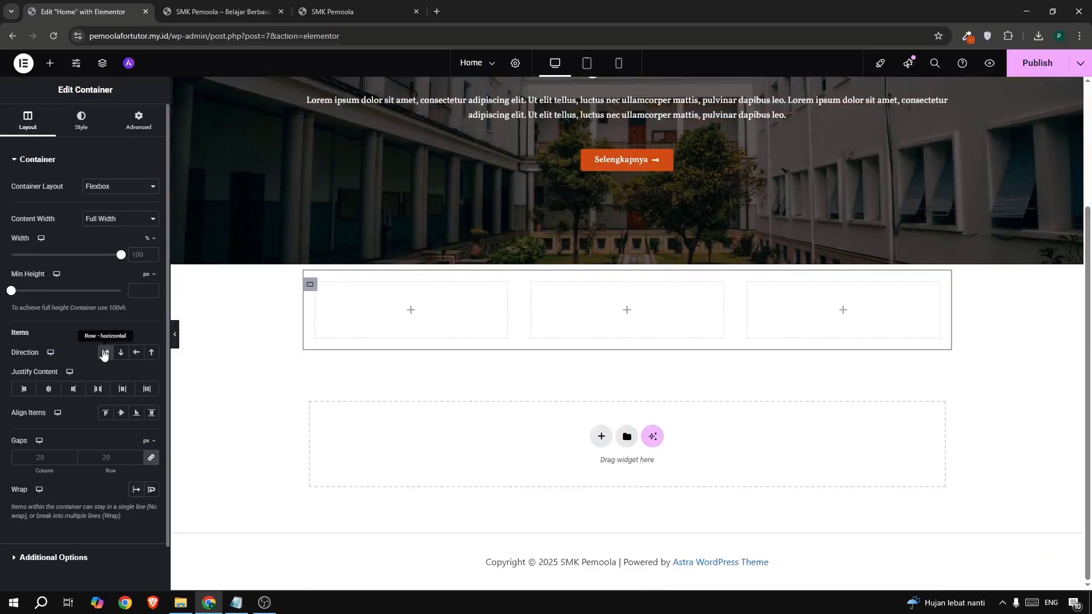
# - Check the reference page, then duplicate an empty column to make a fourth box
pyautogui.click(341, 12)
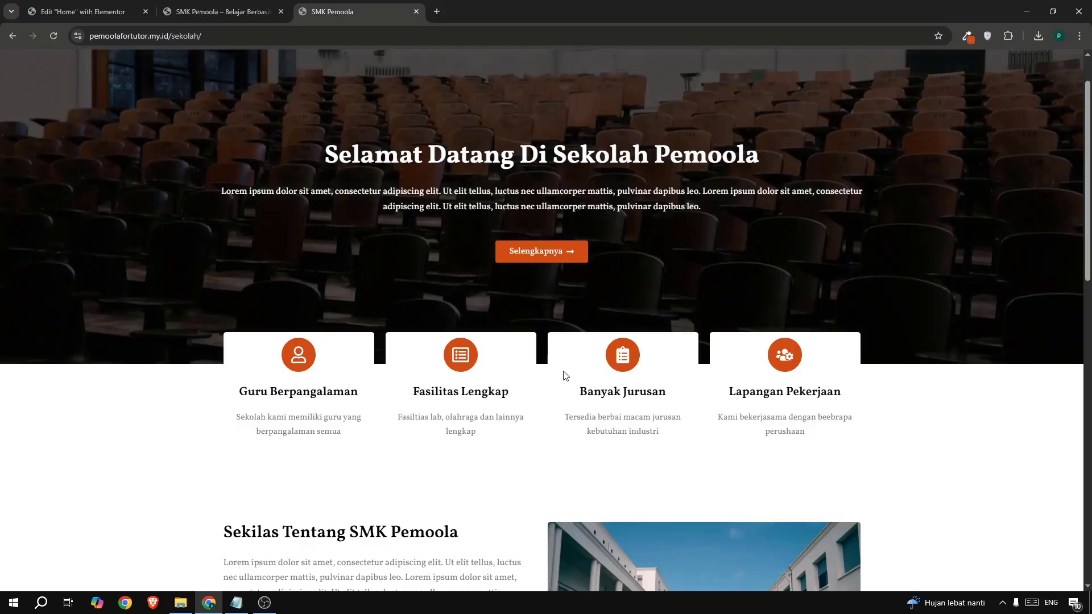
pyautogui.click(85, 15)
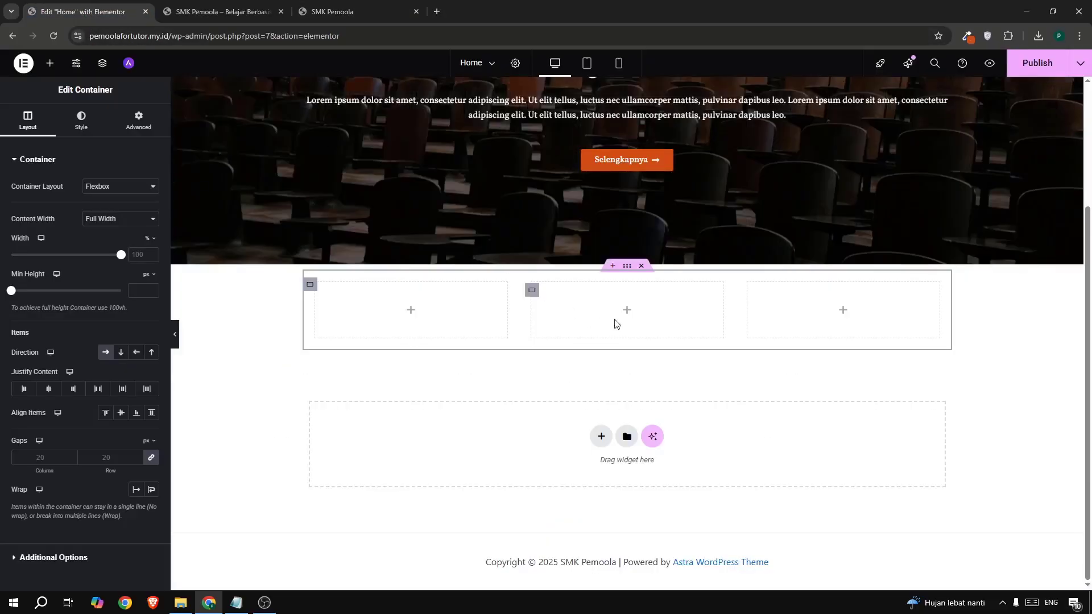
pyautogui.rightClick(747, 296)
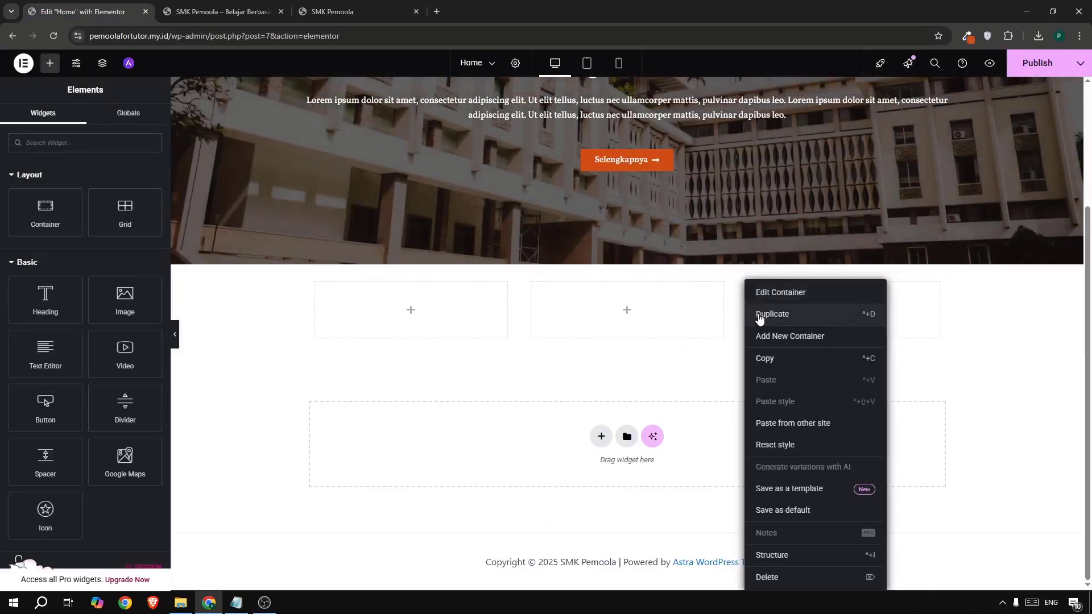
pyautogui.click(758, 314)
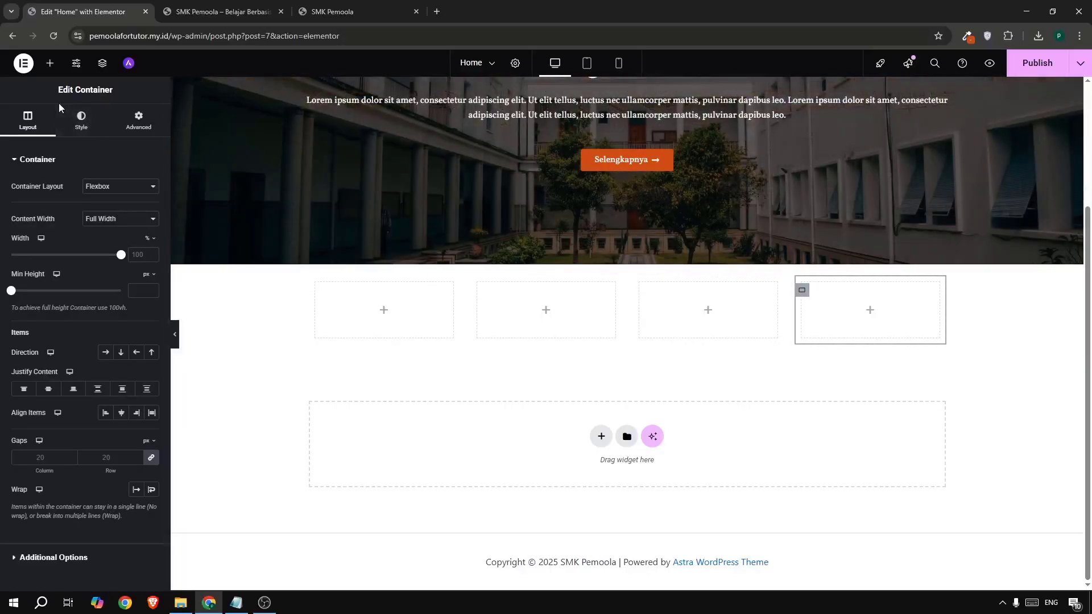
# - Drop an Icon Box widget into the first column and set its View to Stacked
pyautogui.click(51, 63)
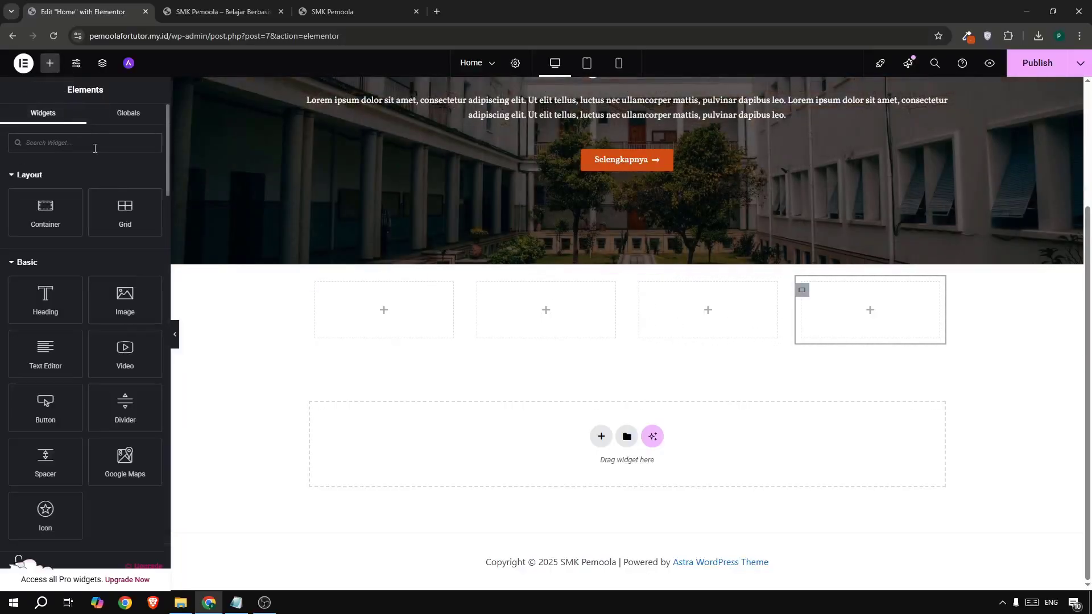
pyautogui.click(95, 148)
pyautogui.write('icon')
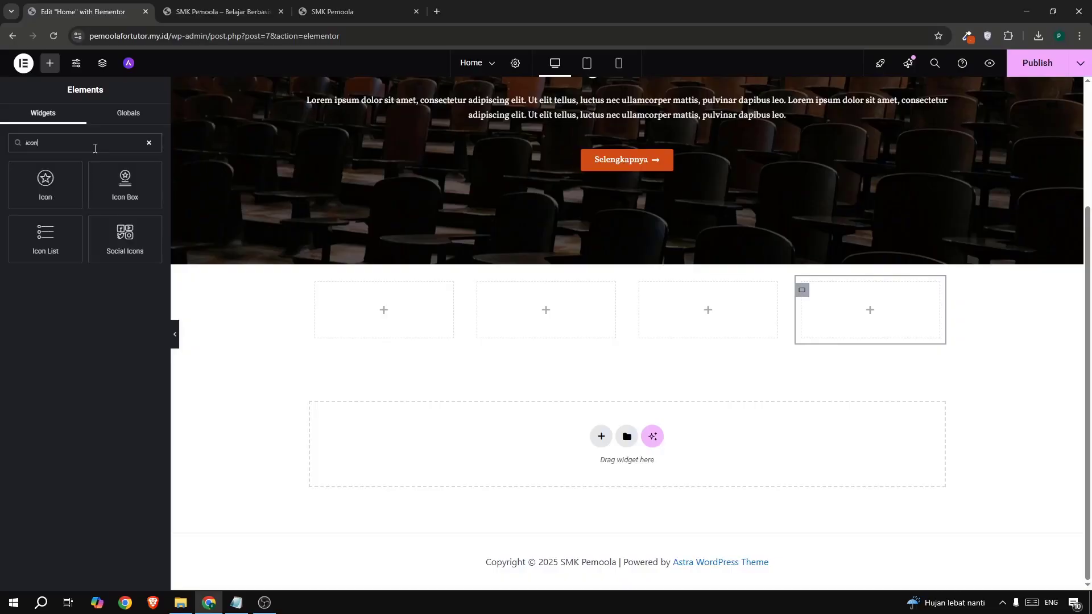
pyautogui.moveTo(123, 182); pyautogui.dragTo(367, 324)
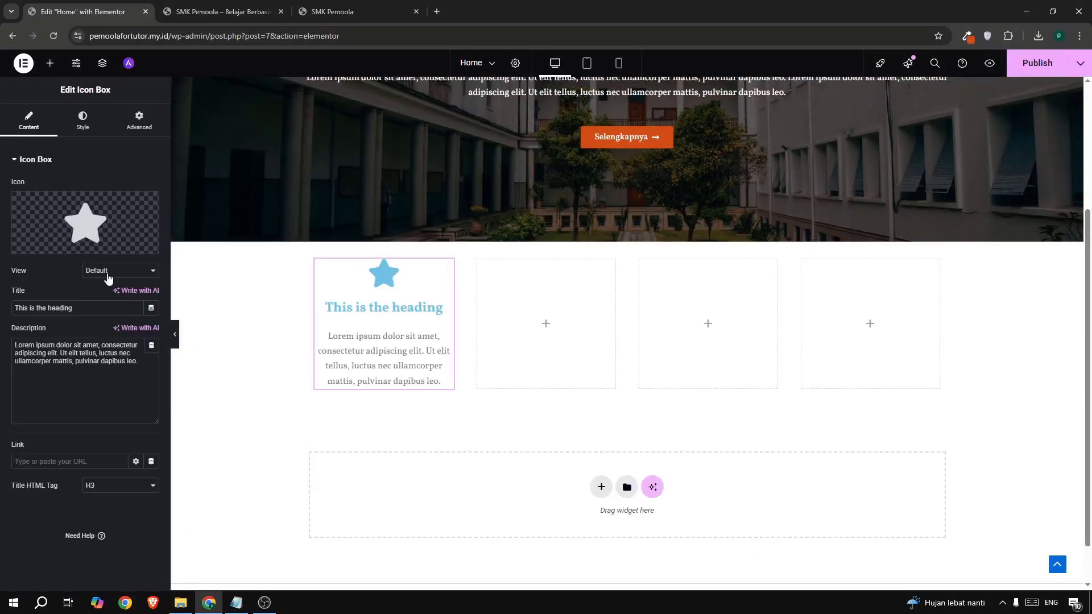
pyautogui.click(110, 277)
pyautogui.click(111, 298)
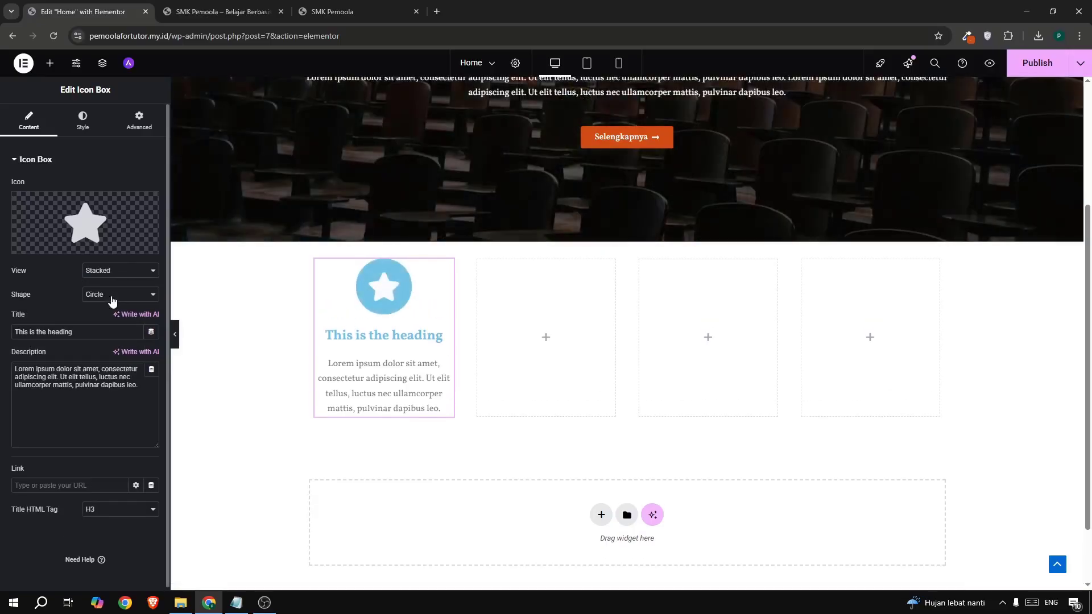
# - Replace the card's star icon with the User icon from the Icon Library
pyautogui.click(59, 211)
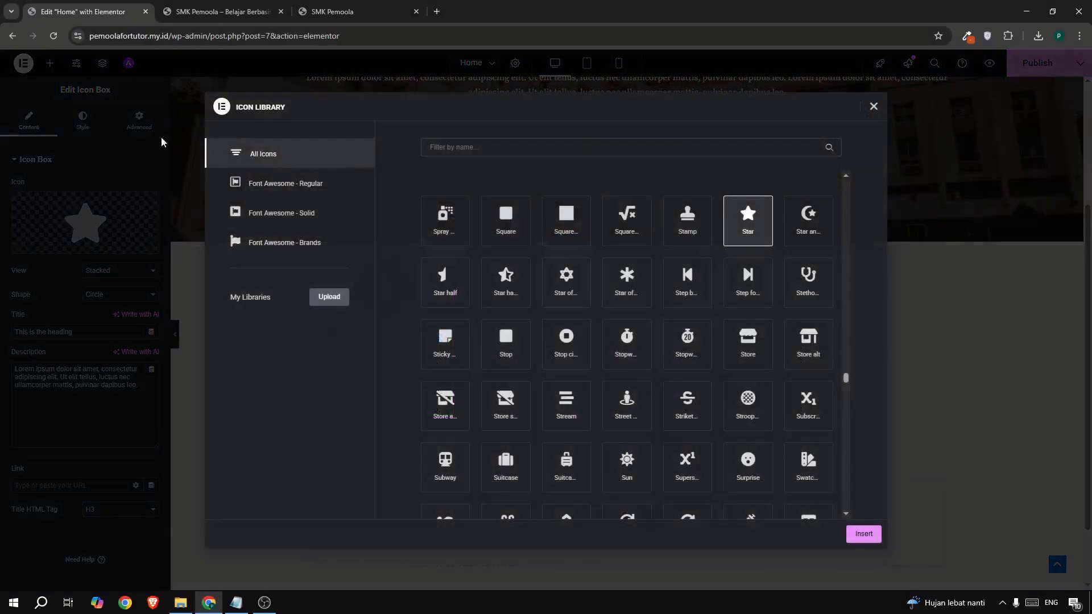
pyautogui.click(326, 17)
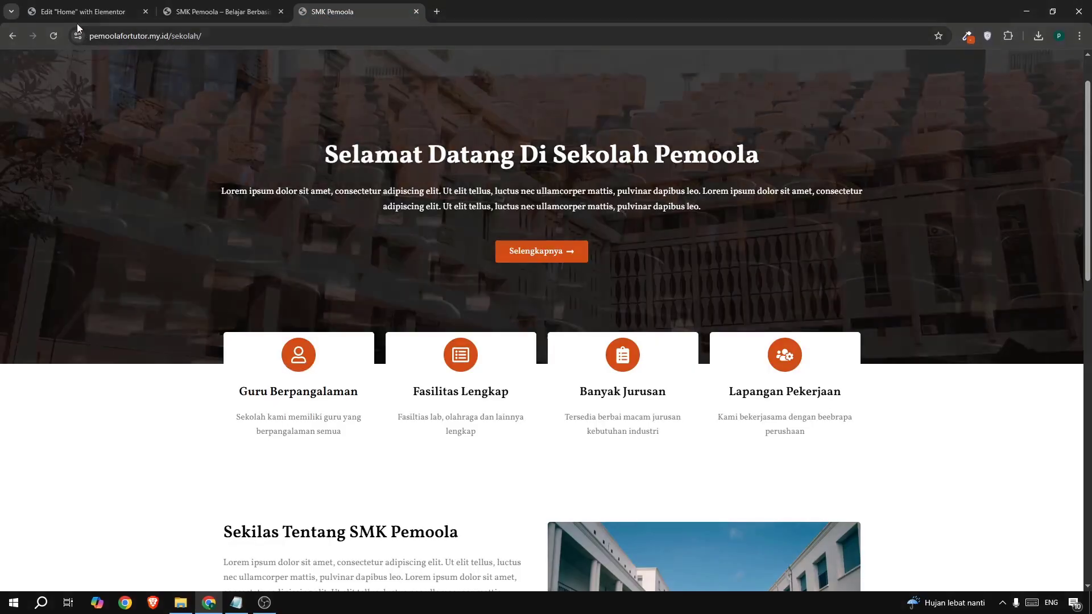
pyautogui.click(74, 19)
pyautogui.click(431, 148)
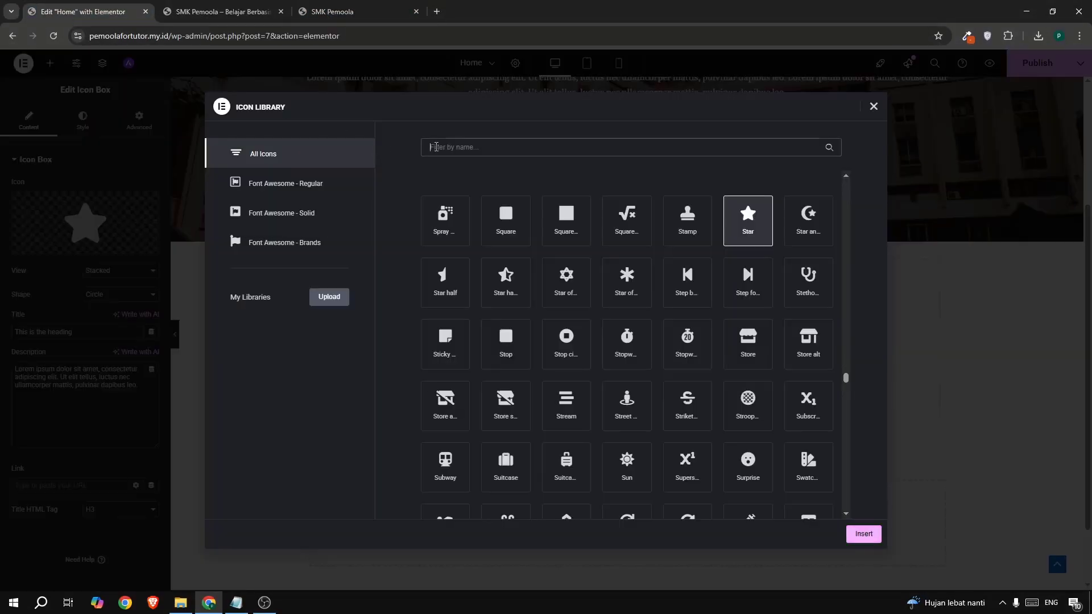
pyautogui.write('user')
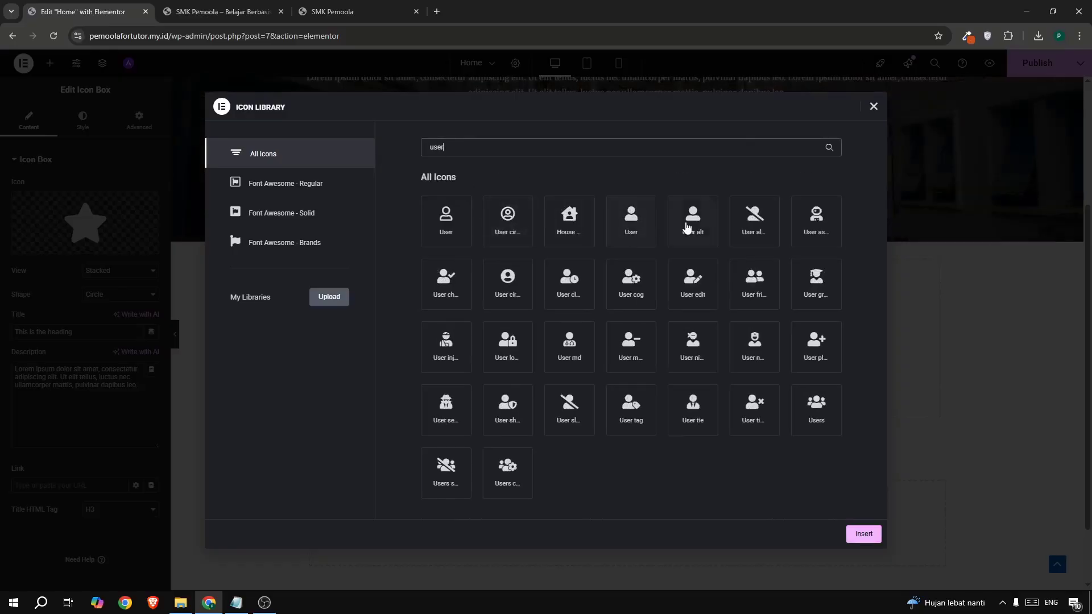
pyautogui.click(632, 223)
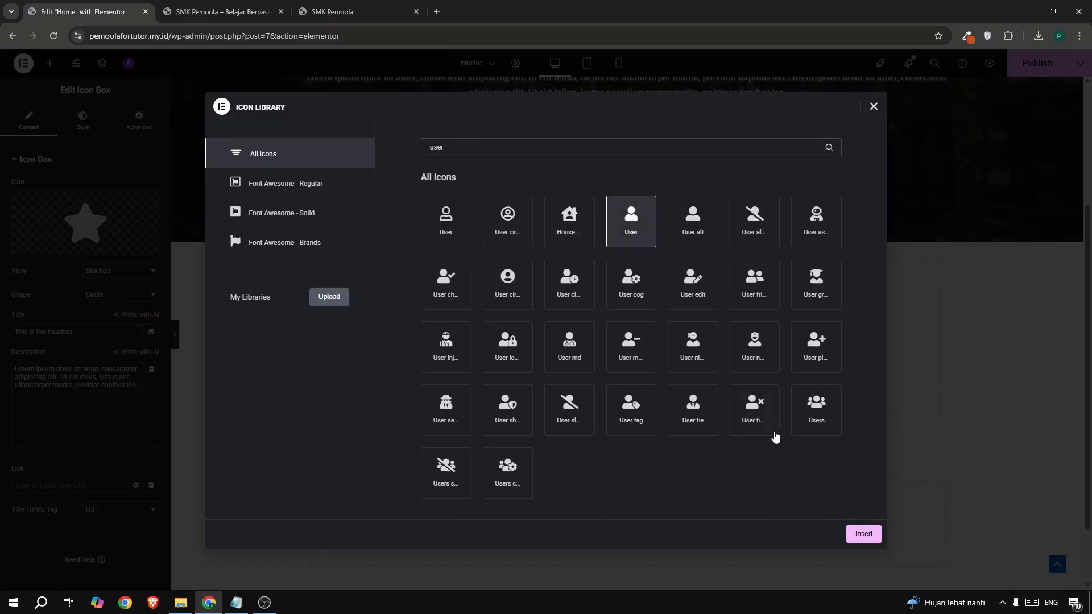
pyautogui.click(848, 541)
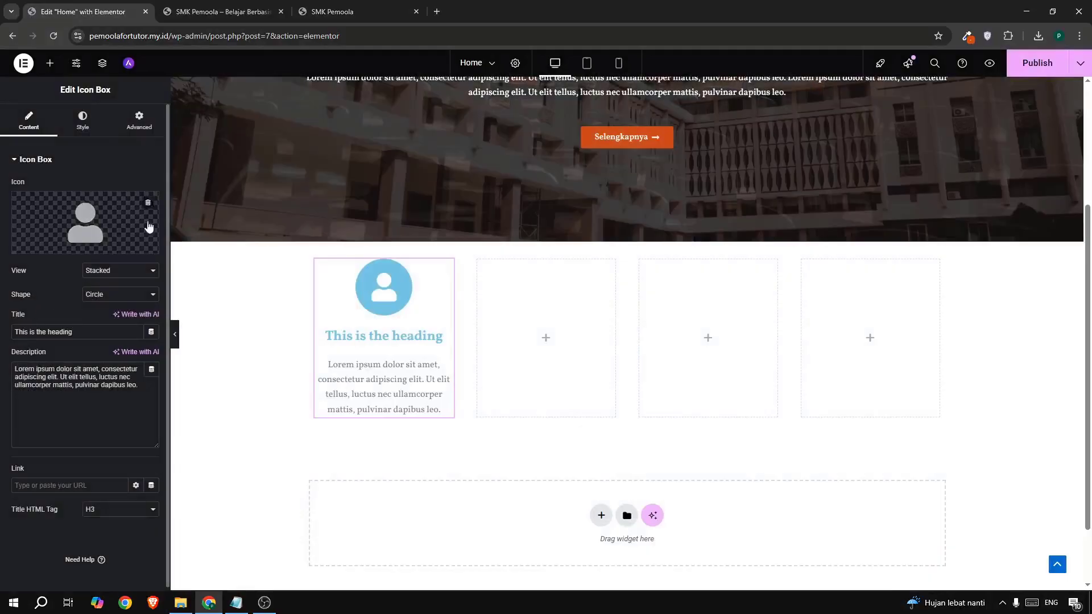
# - Set the card title to 'Guru Berpangalaman', copied from the live site
pyautogui.click(324, 18)
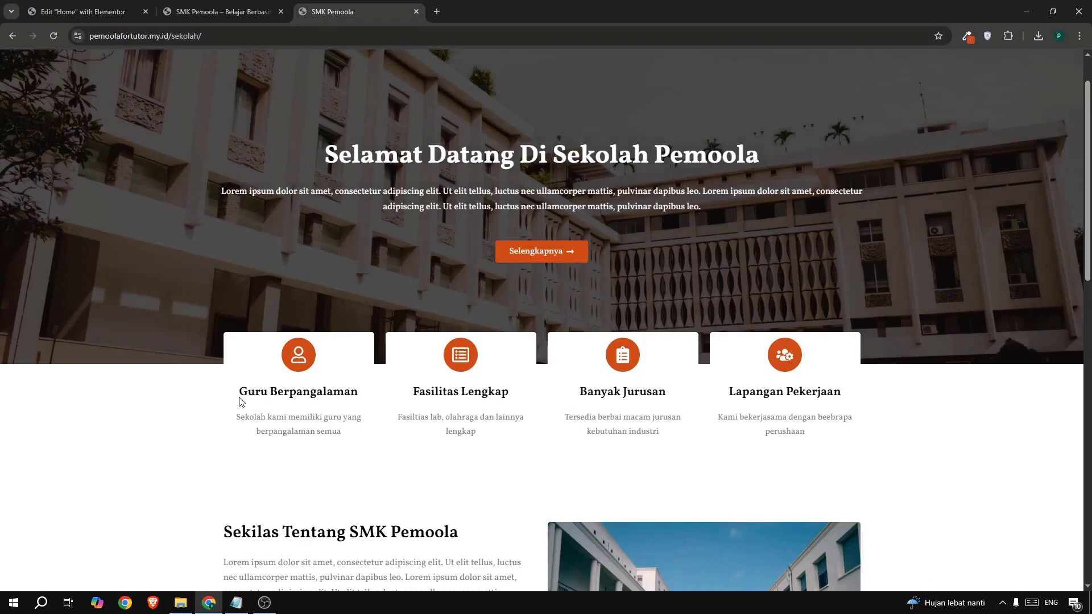
pyautogui.moveTo(239, 399); pyautogui.dragTo(359, 396)
pyautogui.hotkey('ctrl', 'c')
pyautogui.click(81, 13)
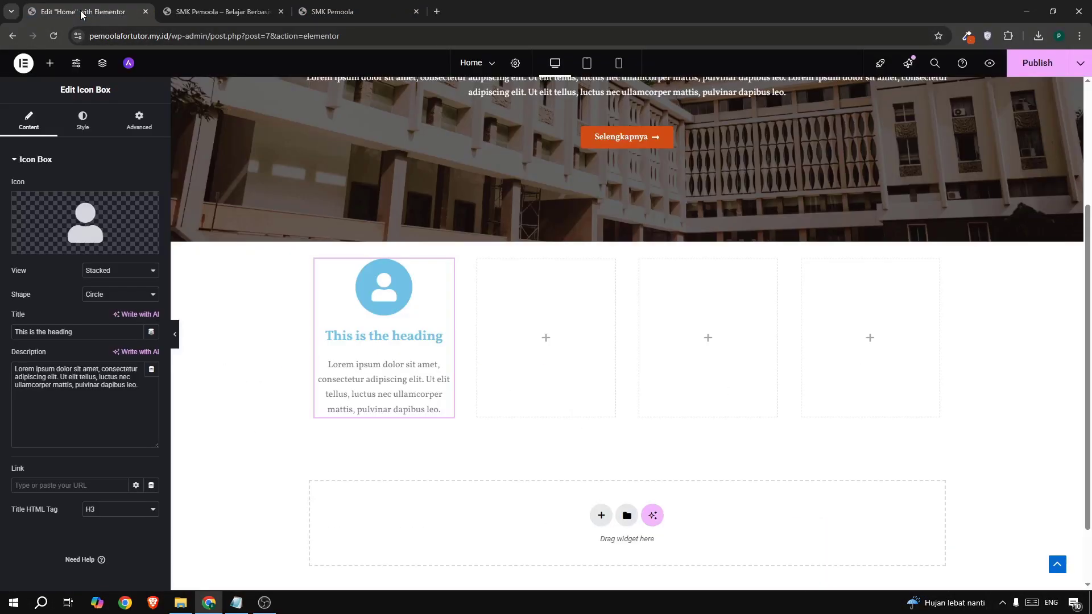
pyautogui.tripleClick(43, 332)
pyautogui.hotkey('ctrl', 'v')
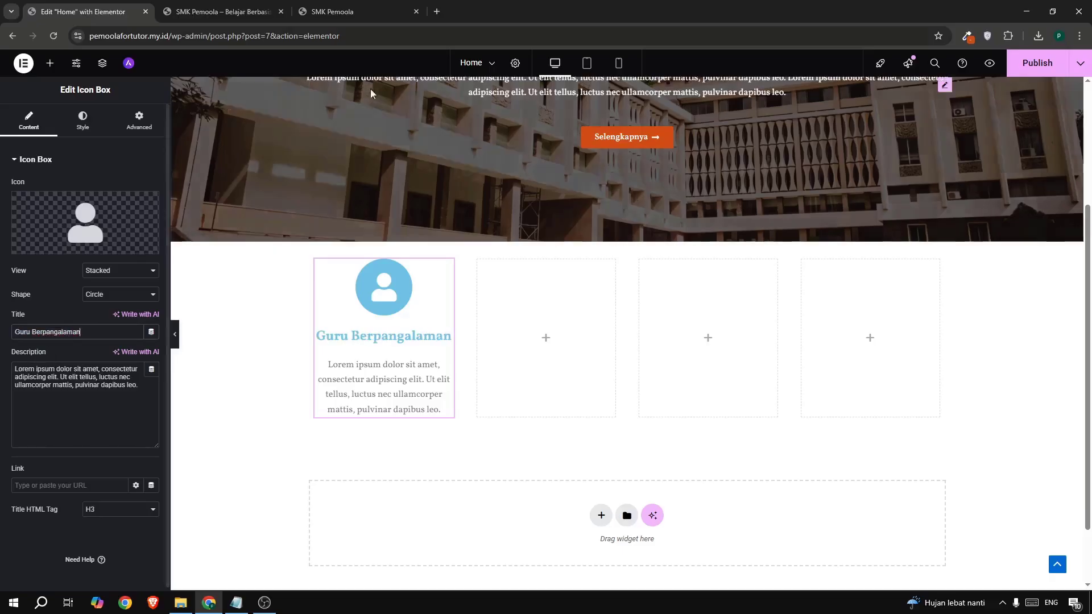
# - Paste the 'Sekolah kami memiliki guru…' description from the live site into the card
pyautogui.click(332, 11)
pyautogui.click(246, 422)
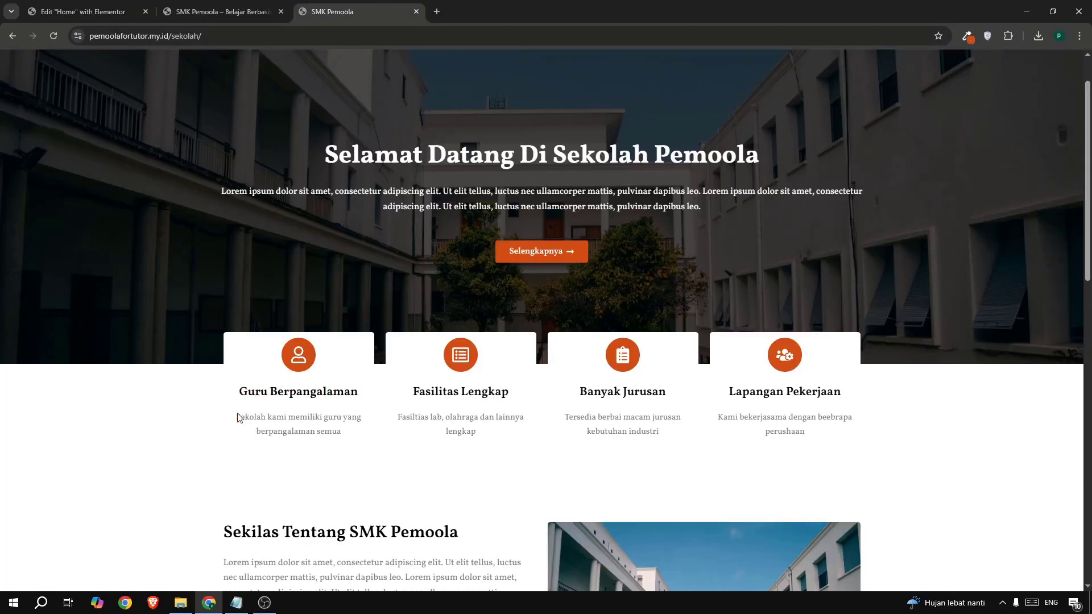
pyautogui.moveTo(238, 419); pyautogui.dragTo(354, 450)
pyautogui.hotkey('ctrl', 'c')
pyautogui.click(88, 16)
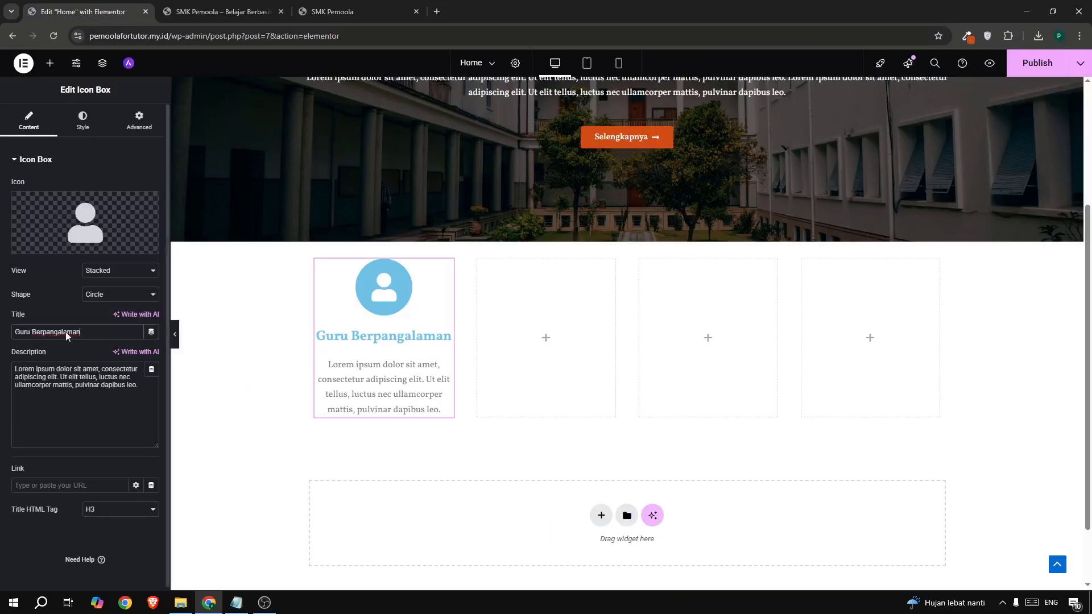
pyautogui.tripleClick(67, 396)
pyautogui.hotkey('ctrl', 'v')
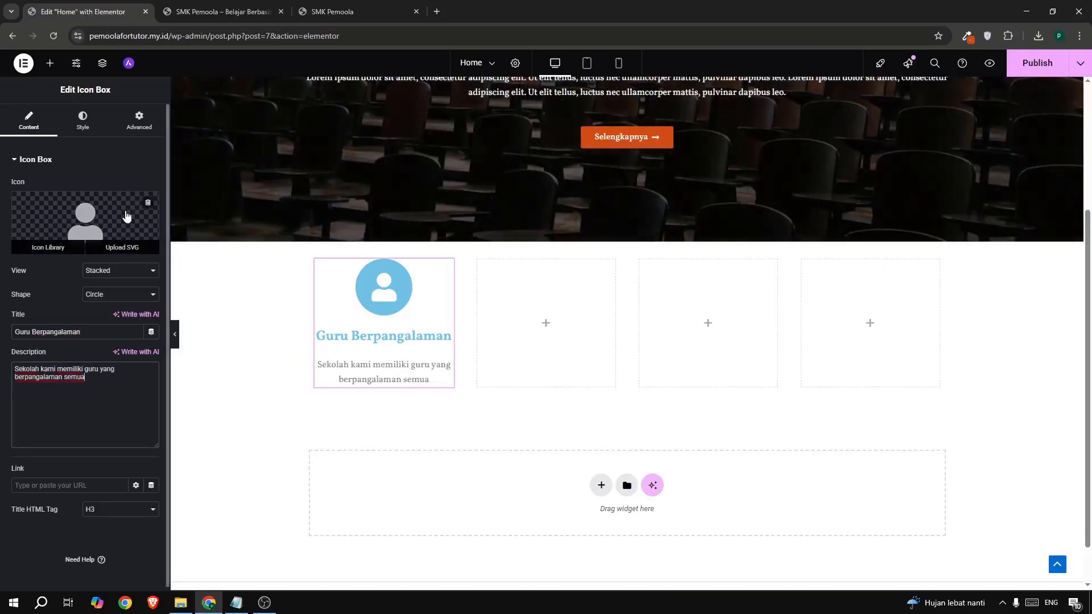
pyautogui.click(323, 12)
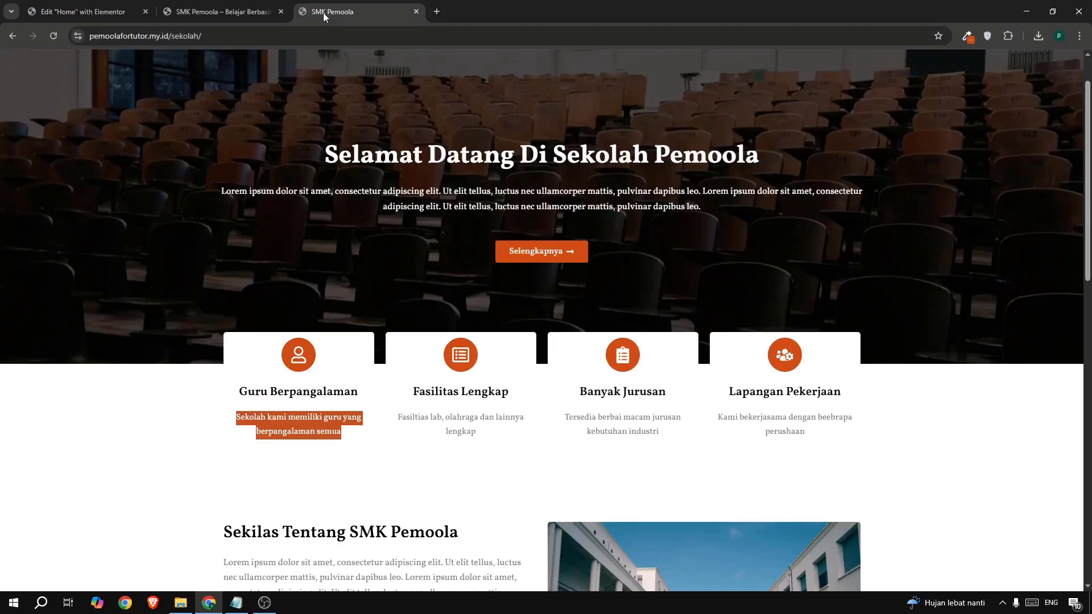
pyautogui.click(83, 13)
pyautogui.click(83, 120)
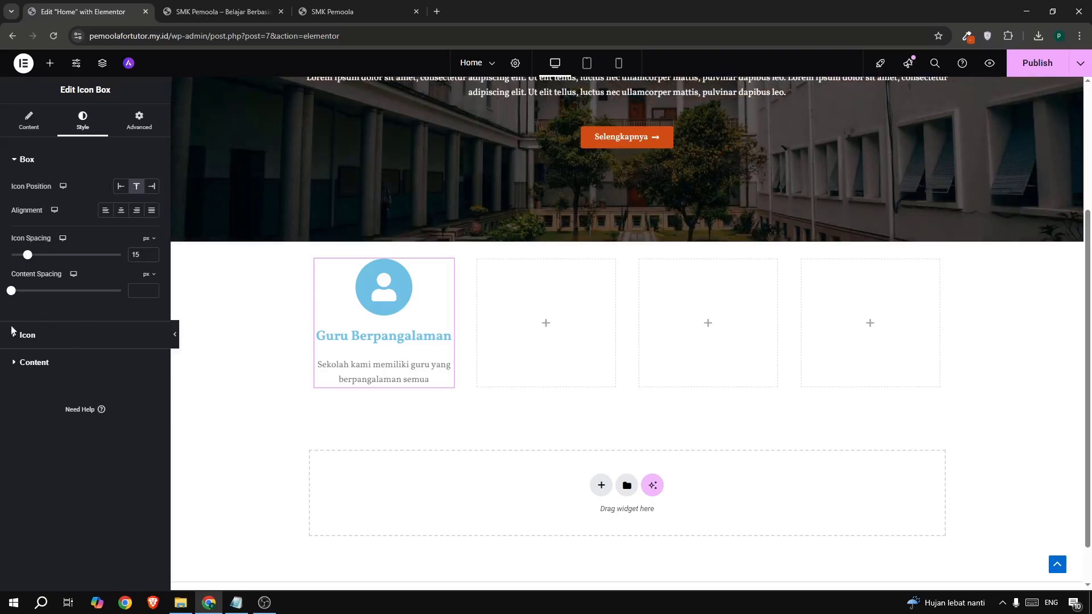
# - Make the card's icon primary colour orange rgb(209, 77, 20)
pyautogui.click(29, 342)
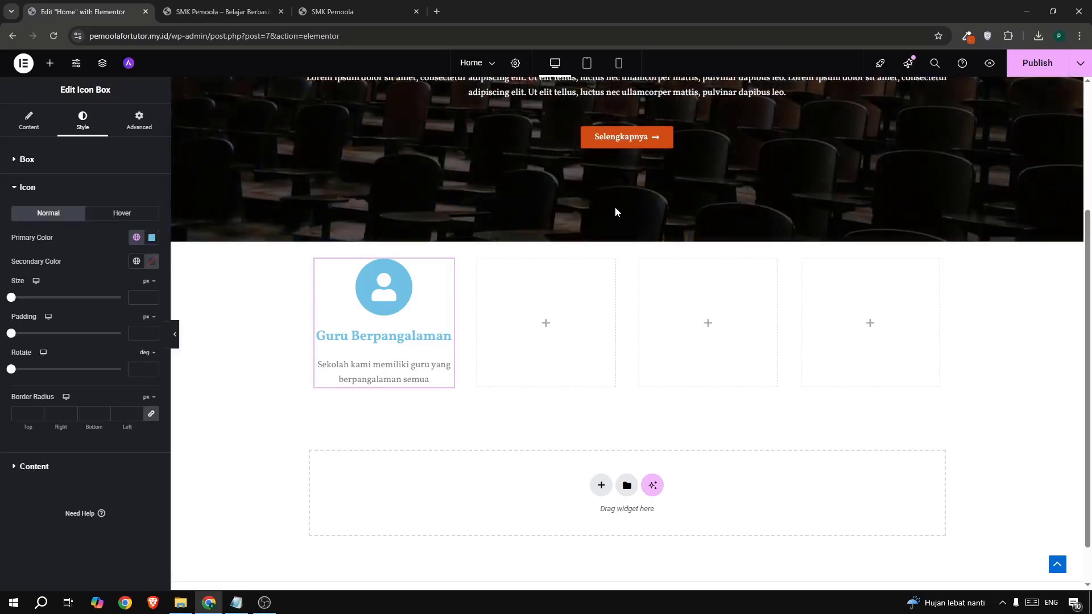
pyautogui.click(965, 38)
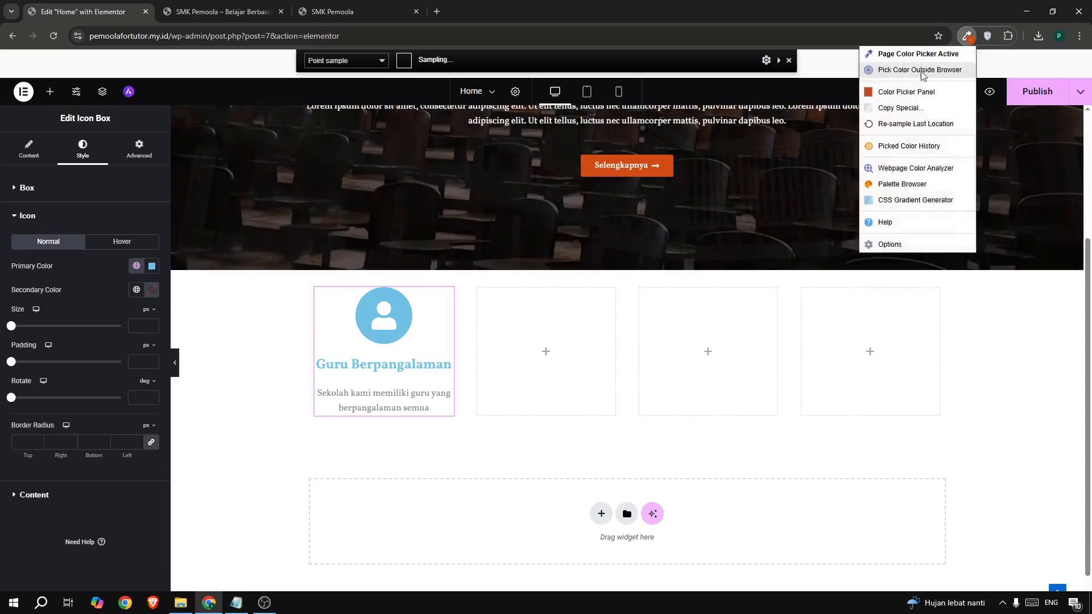
pyautogui.click(901, 89)
pyautogui.moveTo(731, 223); pyautogui.dragTo(660, 228)
pyautogui.hotkey('ctrl', 'c')
pyautogui.click(152, 238)
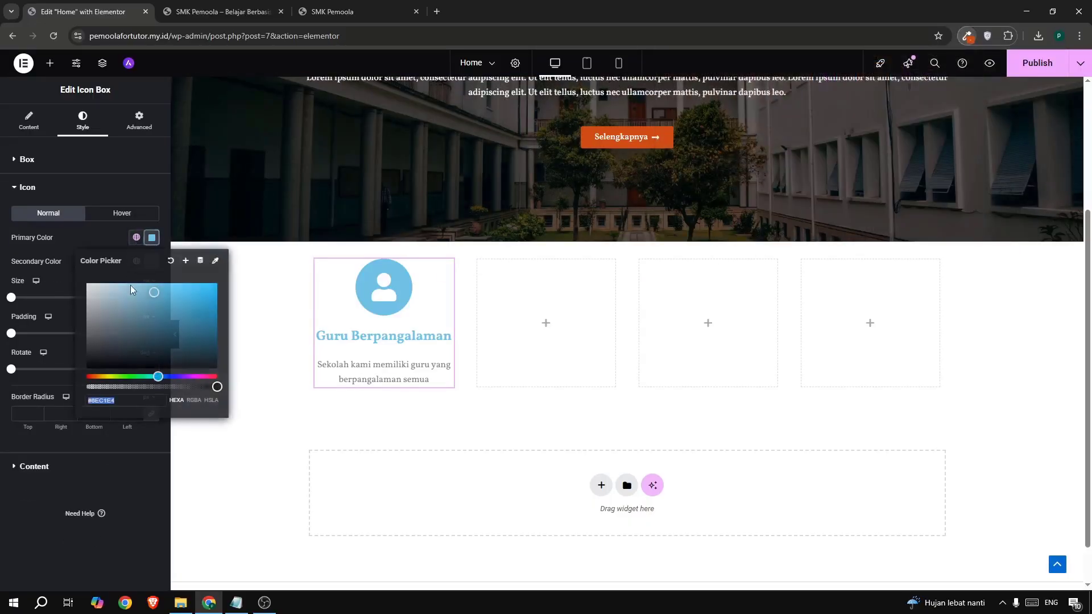
pyautogui.hotkey('ctrl', 'v')
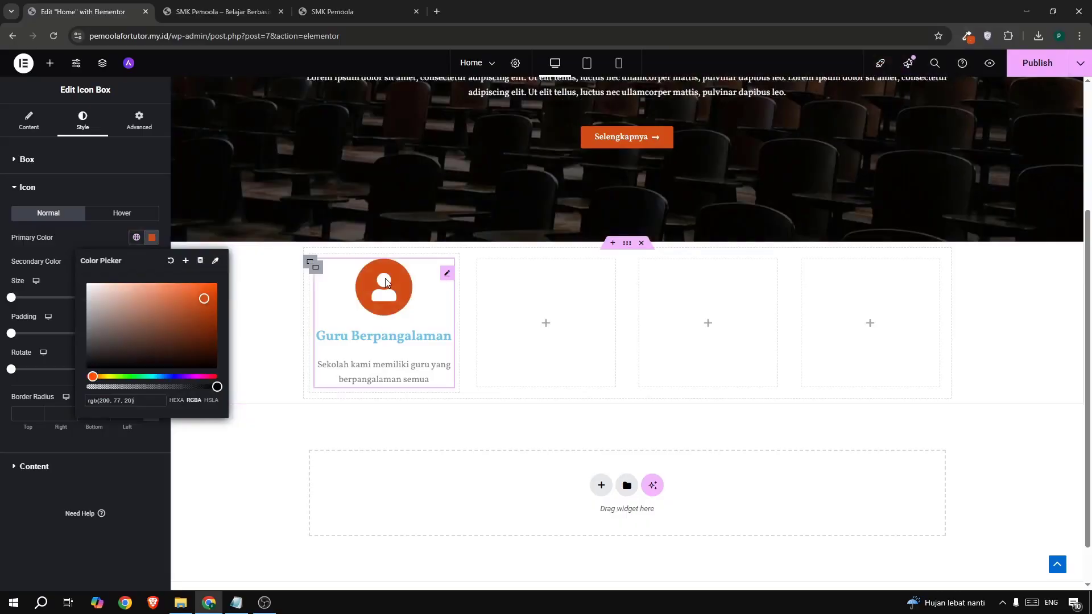
pyautogui.click(100, 241)
# - Size the user icon to 28 px after comparing it with the live site
pyautogui.moveTo(14, 300); pyautogui.dragTo(20, 307)
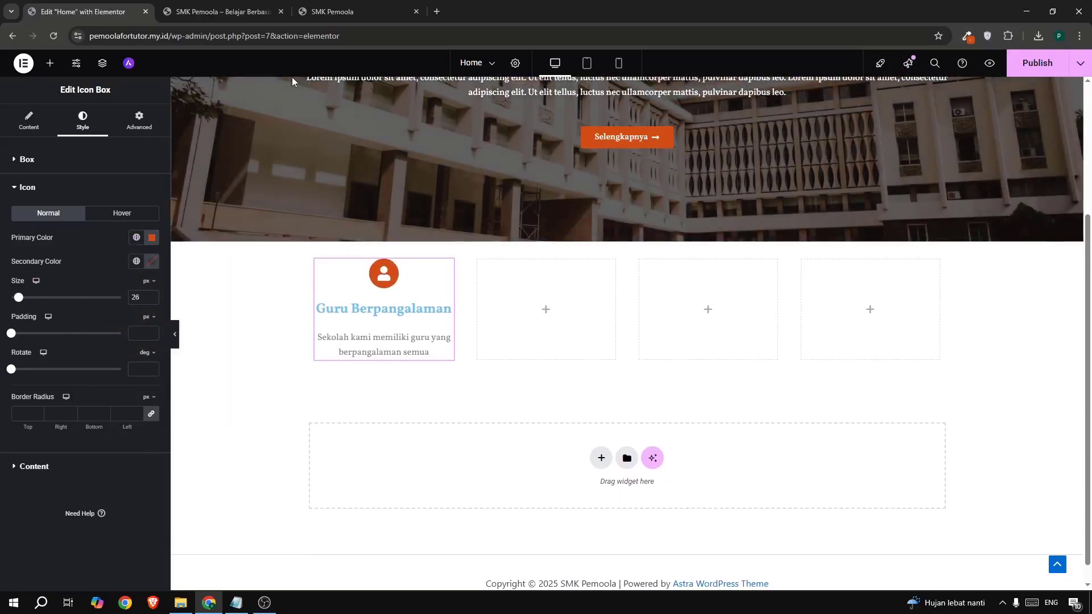
pyautogui.click(316, 13)
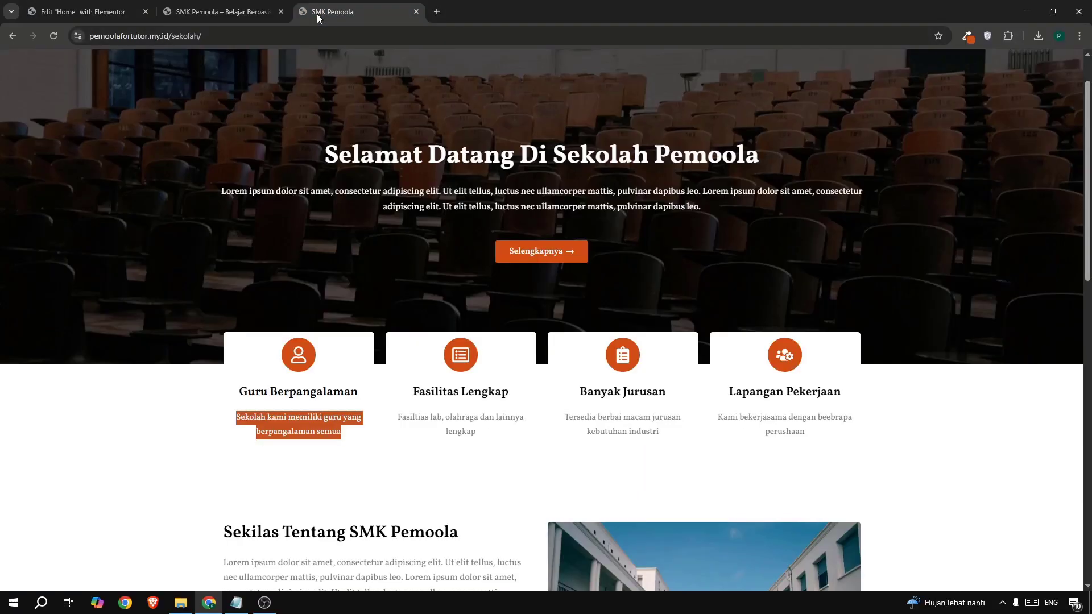
pyautogui.click(75, 9)
pyautogui.click(148, 296)
pyautogui.click(148, 297)
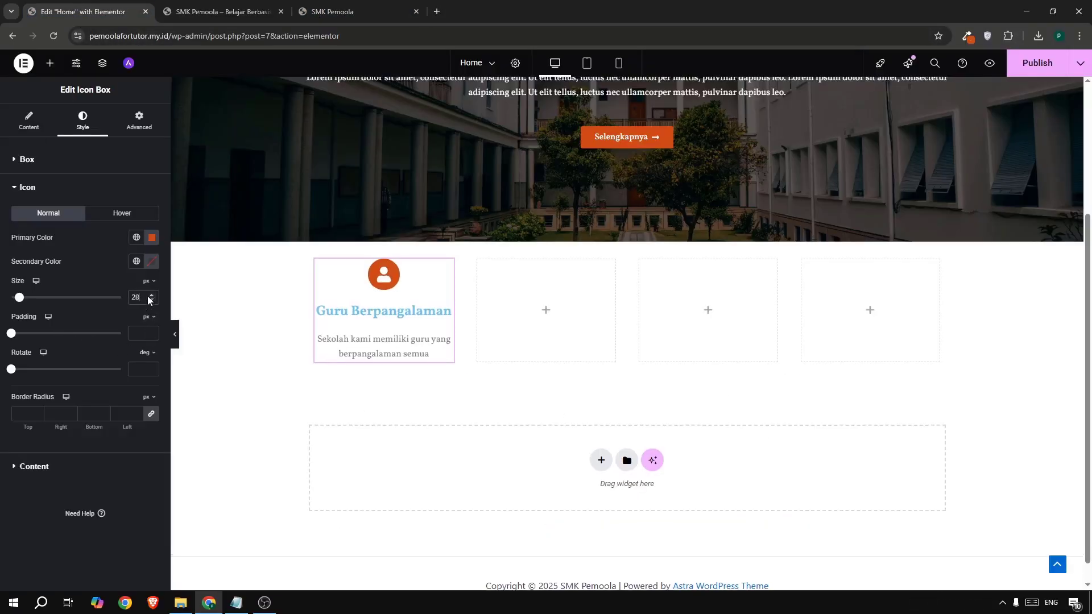
pyautogui.click(148, 296)
pyautogui.click(148, 296)
pyautogui.click(147, 297)
pyautogui.click(148, 297)
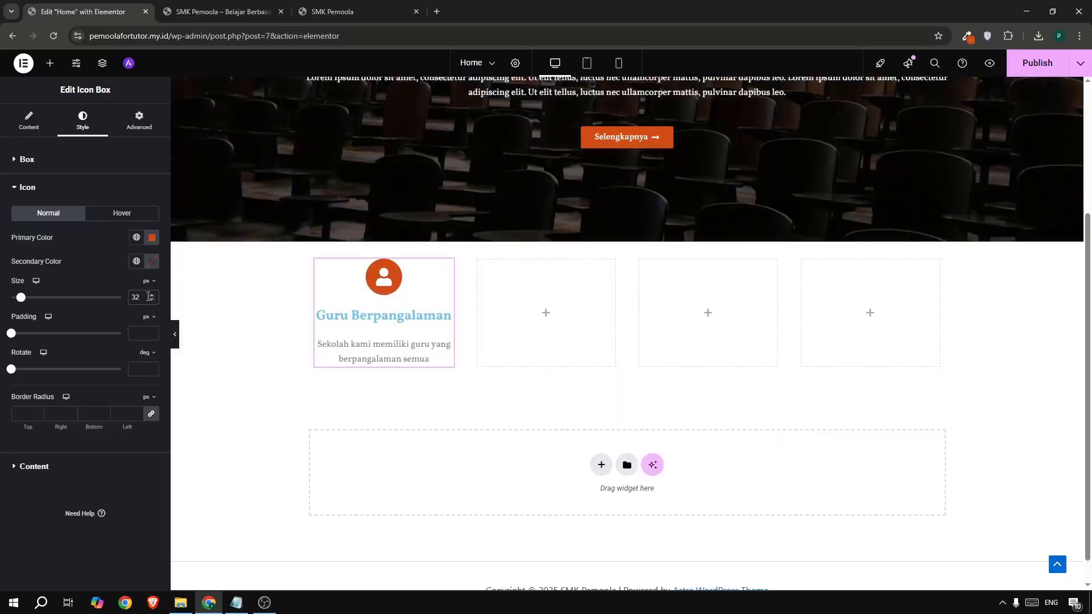
pyautogui.click(150, 301)
pyautogui.click(151, 301)
pyautogui.click(151, 301)
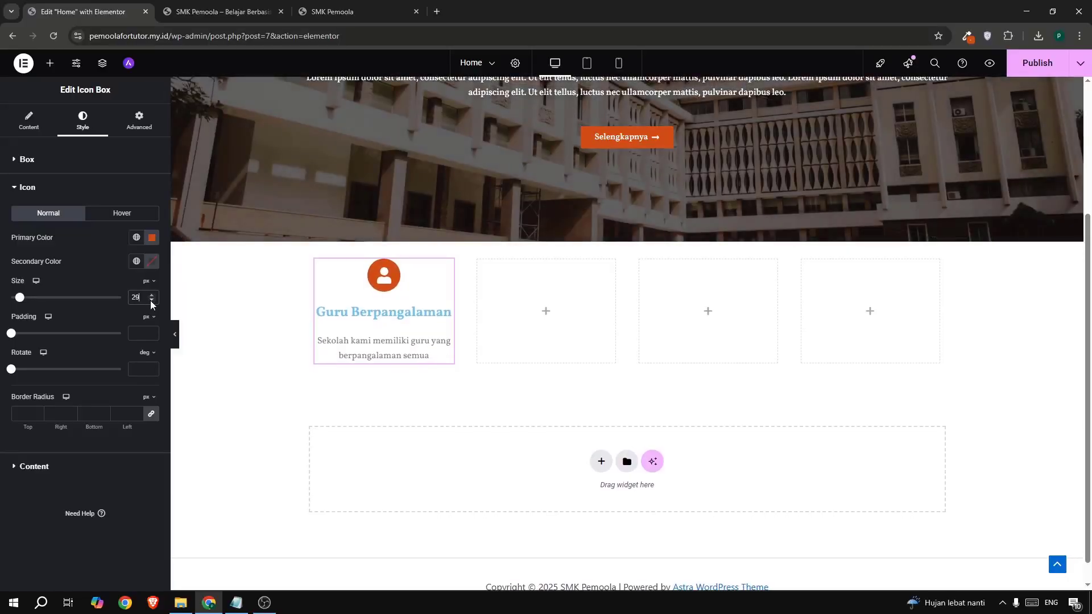
pyautogui.click(151, 301)
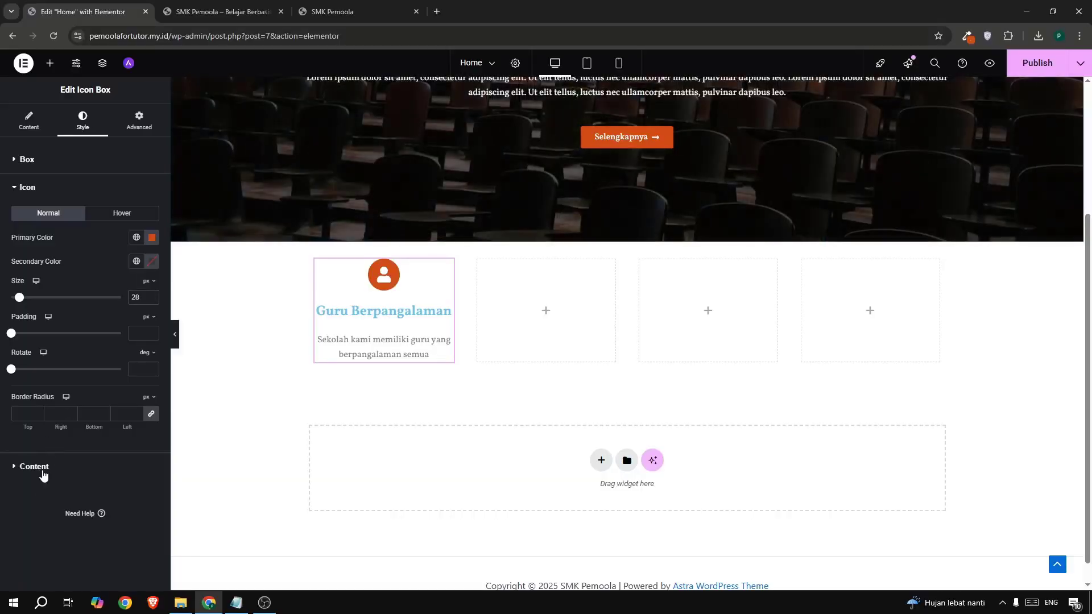
pyautogui.click(41, 475)
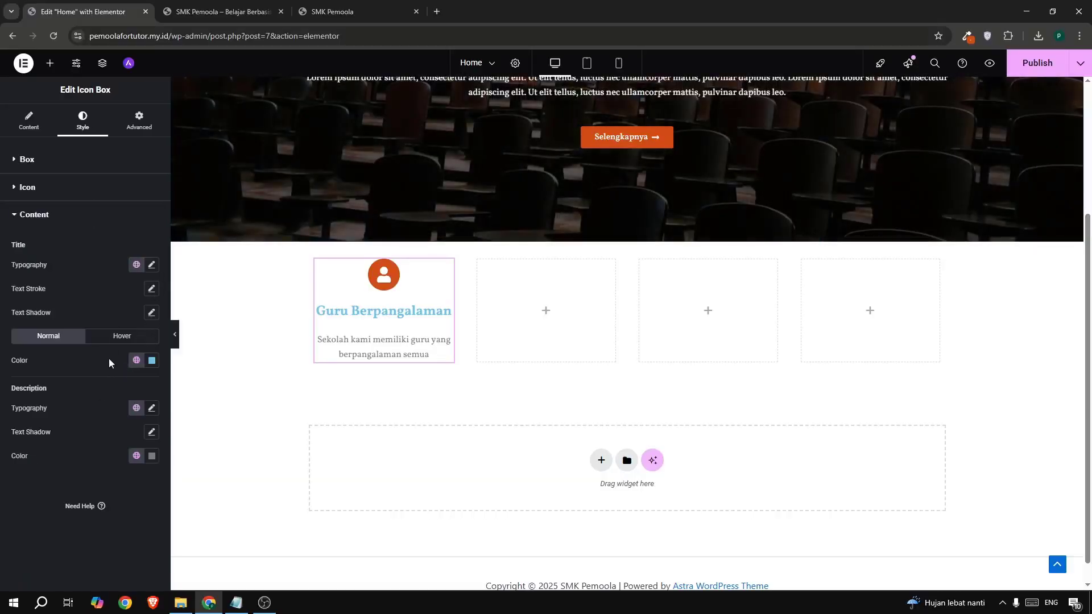
# - Make the card title black with a 20 px typography size, checked against the live site
pyautogui.click(151, 360)
pyautogui.click(204, 491)
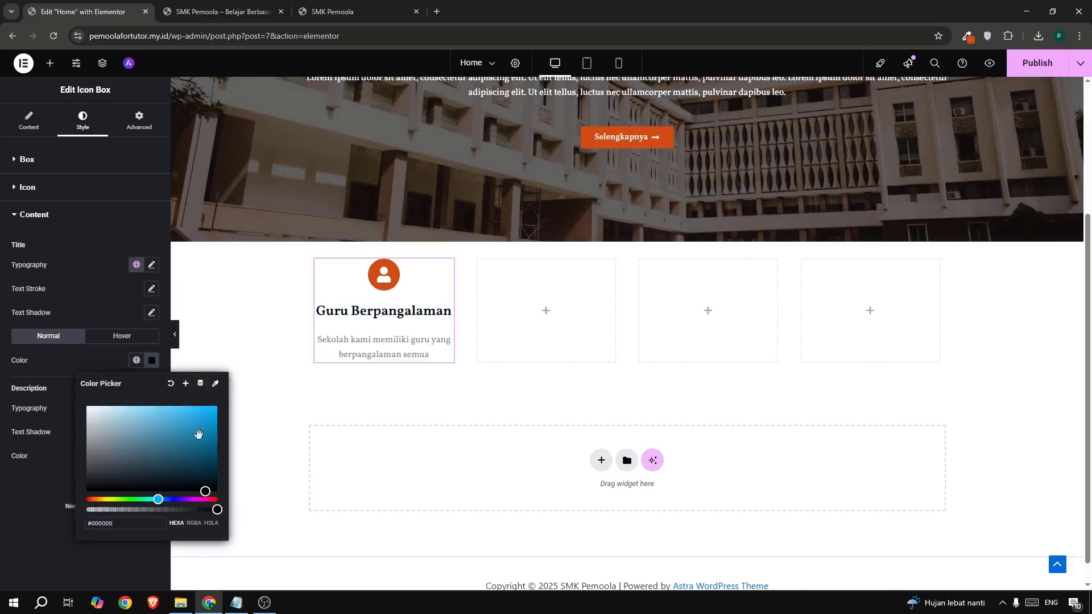
pyautogui.click(152, 265)
pyautogui.moveTo(23, 265); pyautogui.dragTo(63, 266)
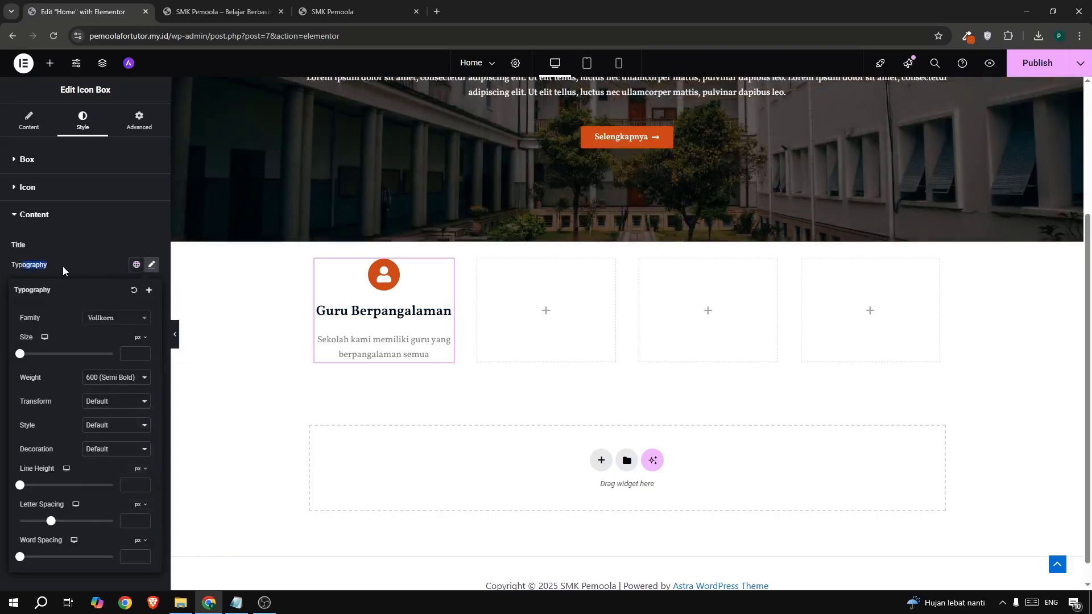
pyautogui.click(153, 266)
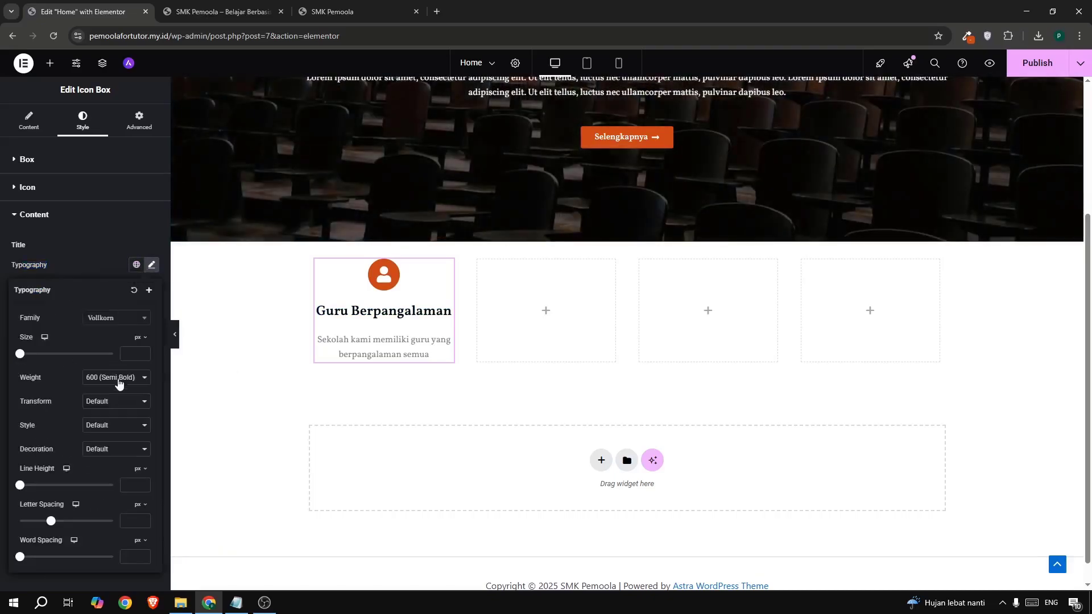
pyautogui.write('20')
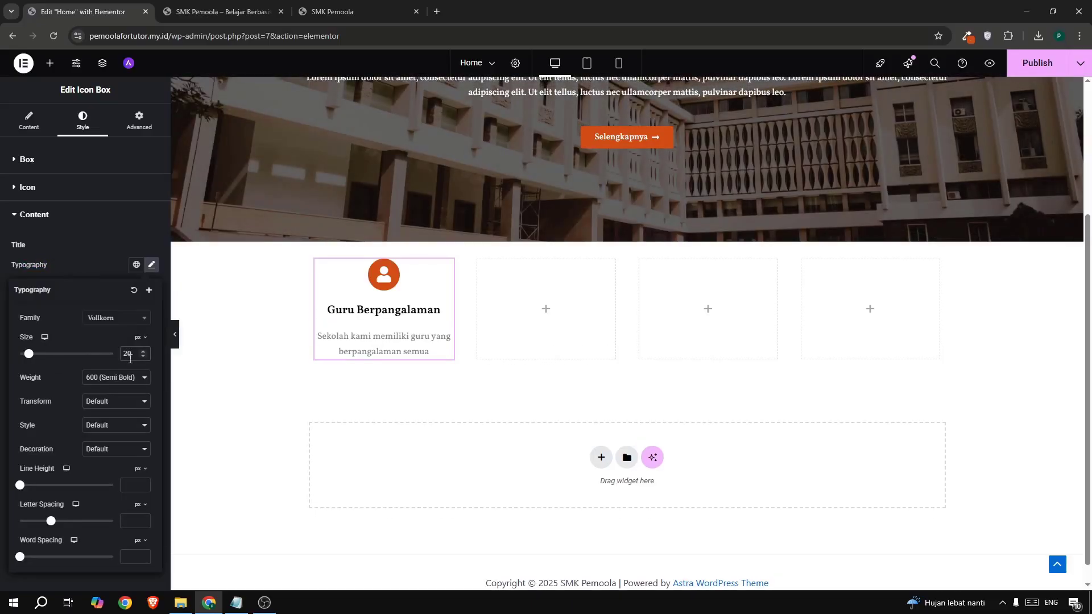
pyautogui.click(349, 15)
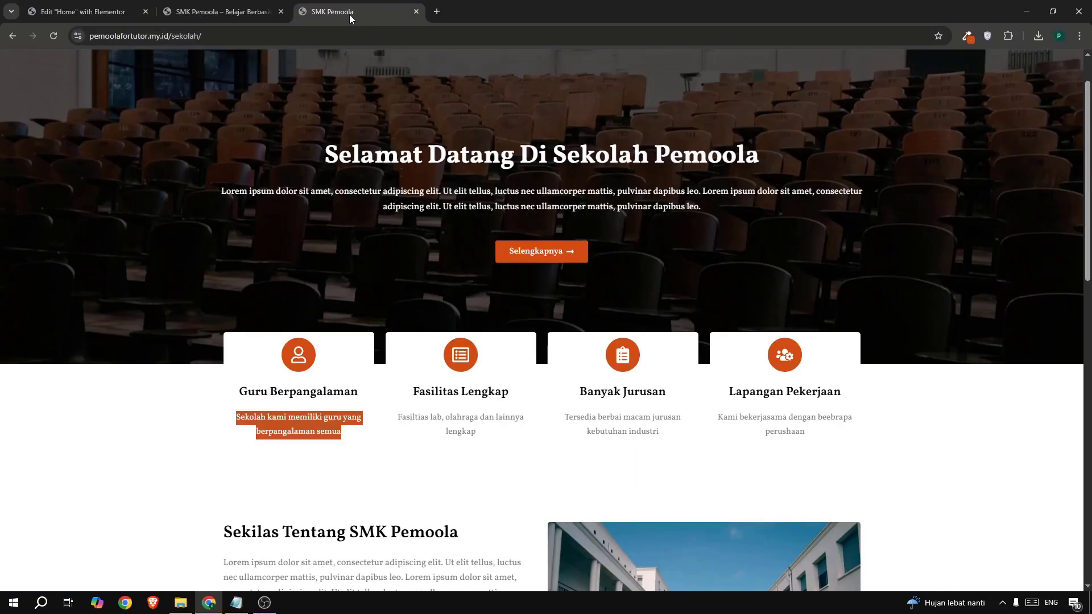
pyautogui.click(85, 11)
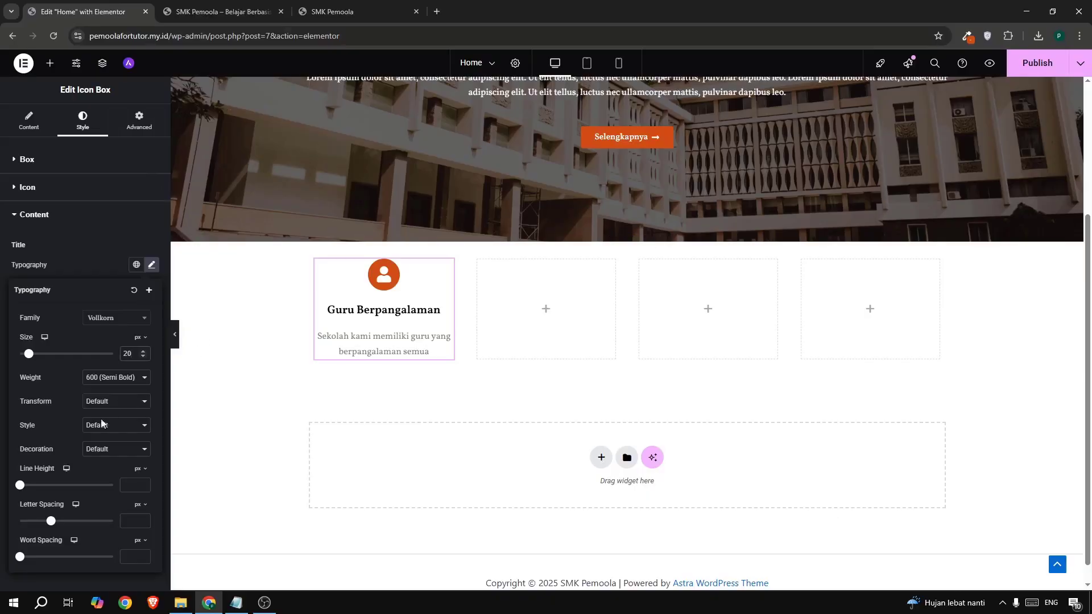
pyautogui.click(332, 16)
pyautogui.click(299, 395)
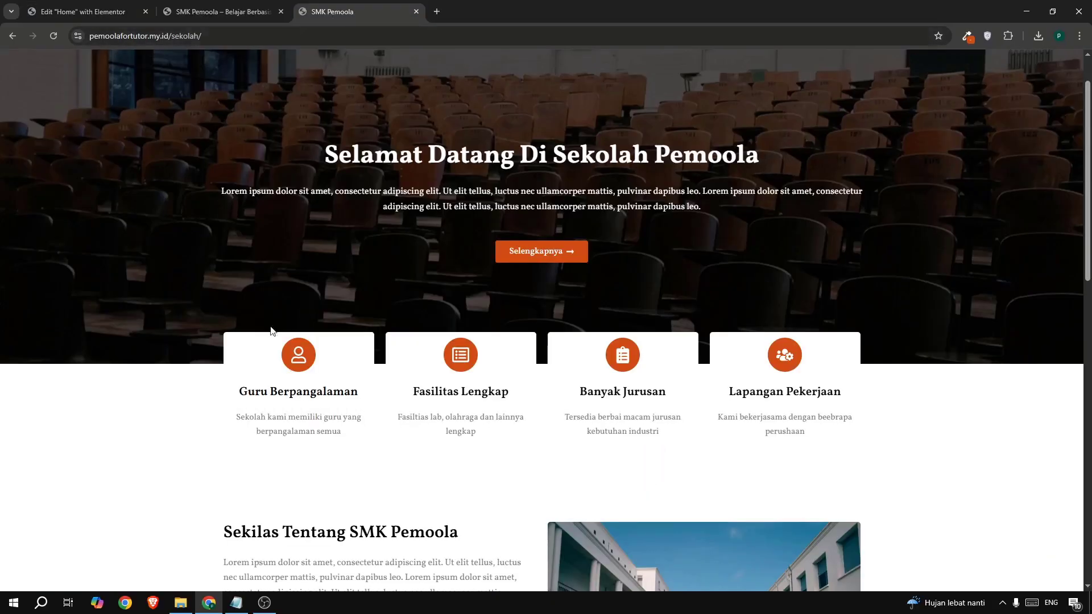
pyautogui.click(111, 16)
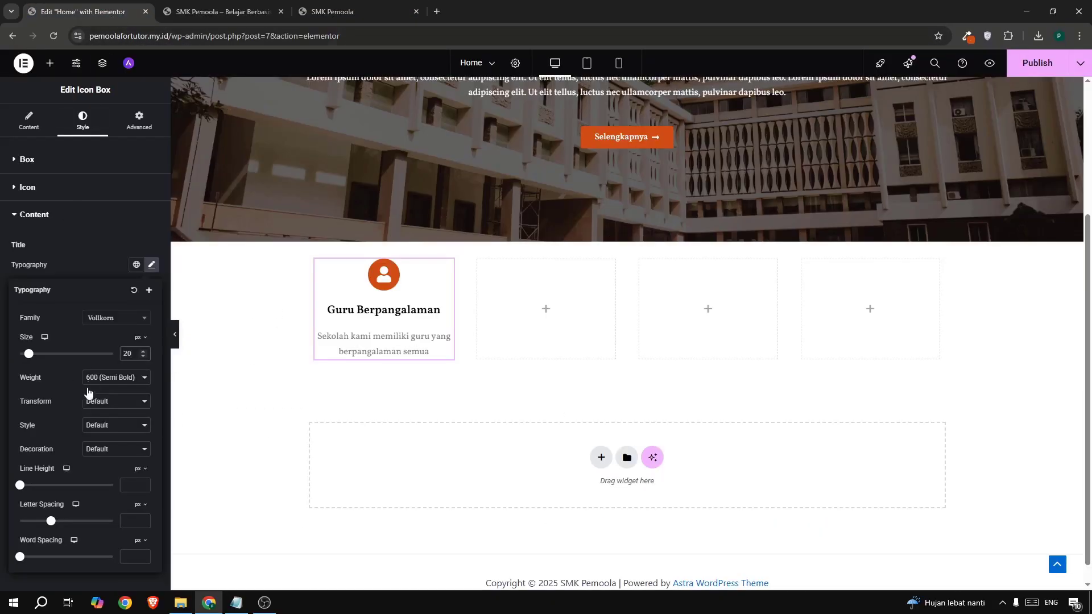
pyautogui.click(101, 254)
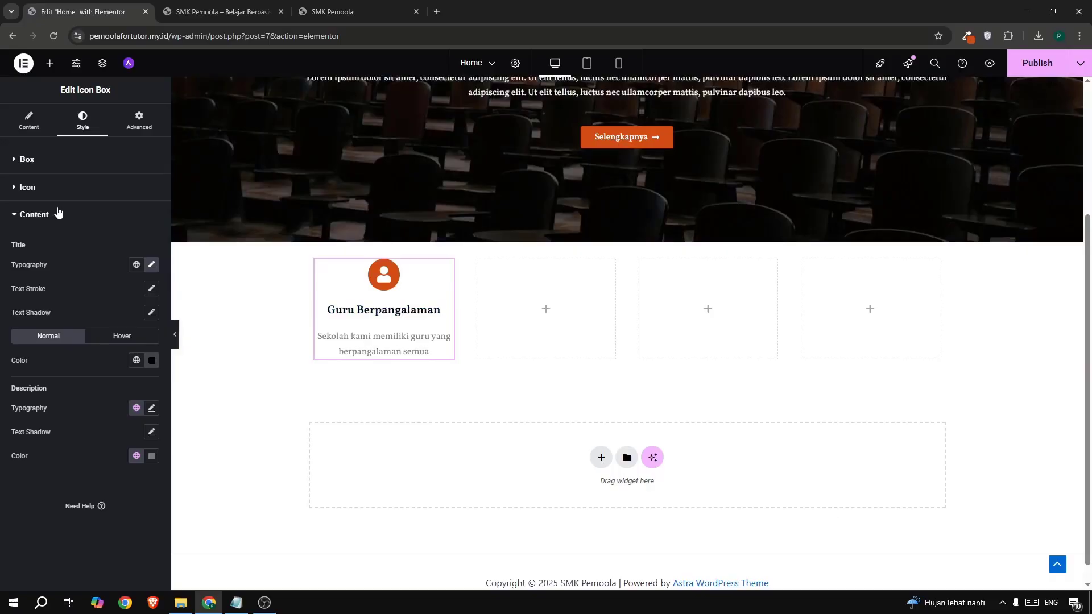
# - Bring up the title's hover colour choices and compare with the live site
pyautogui.click(147, 340)
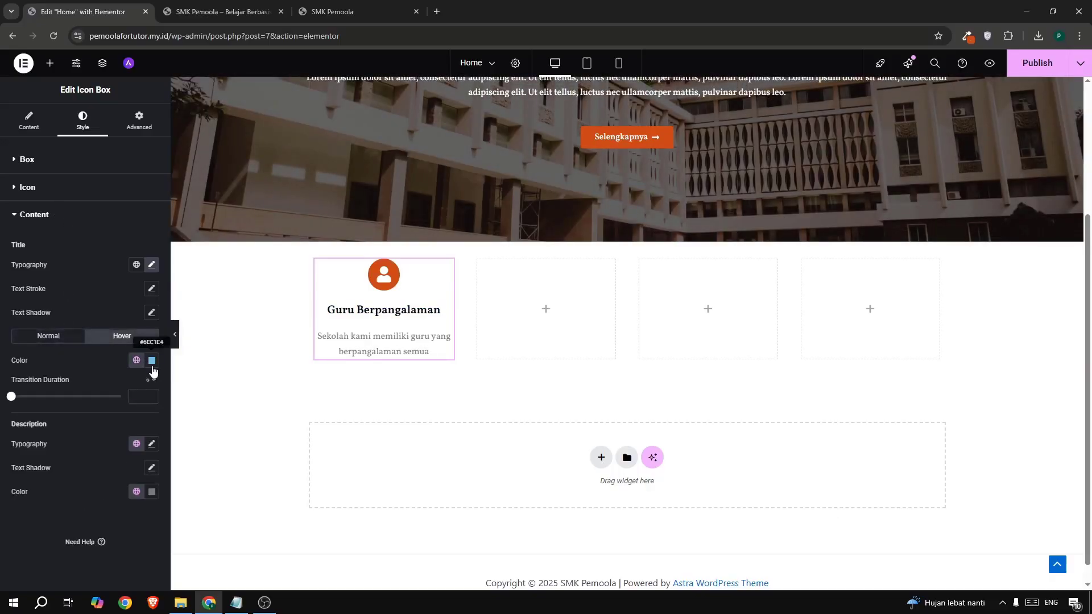
pyautogui.click(152, 360)
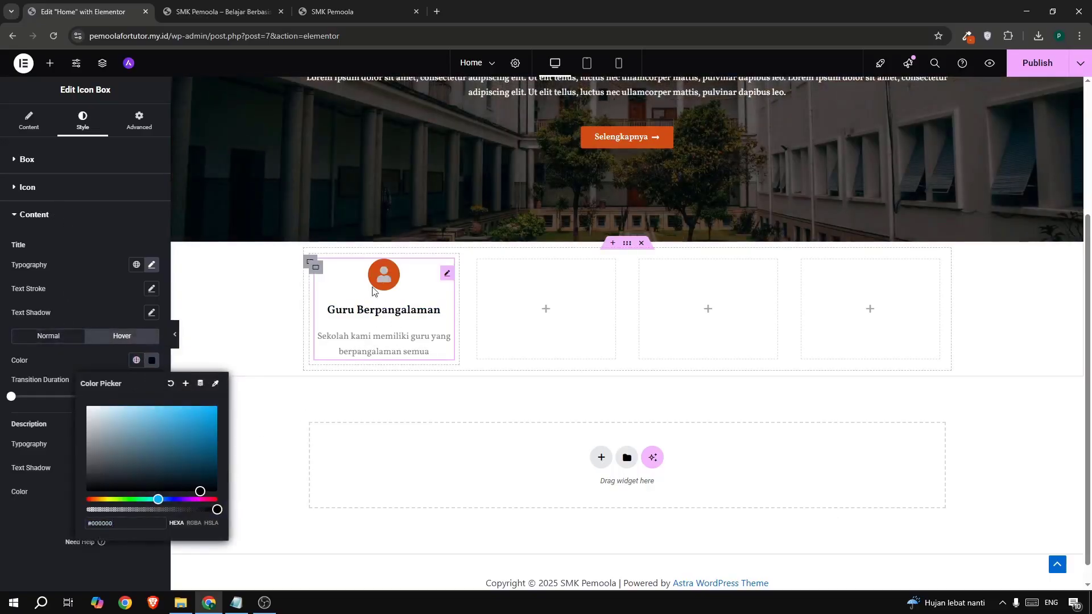
pyautogui.click(329, 15)
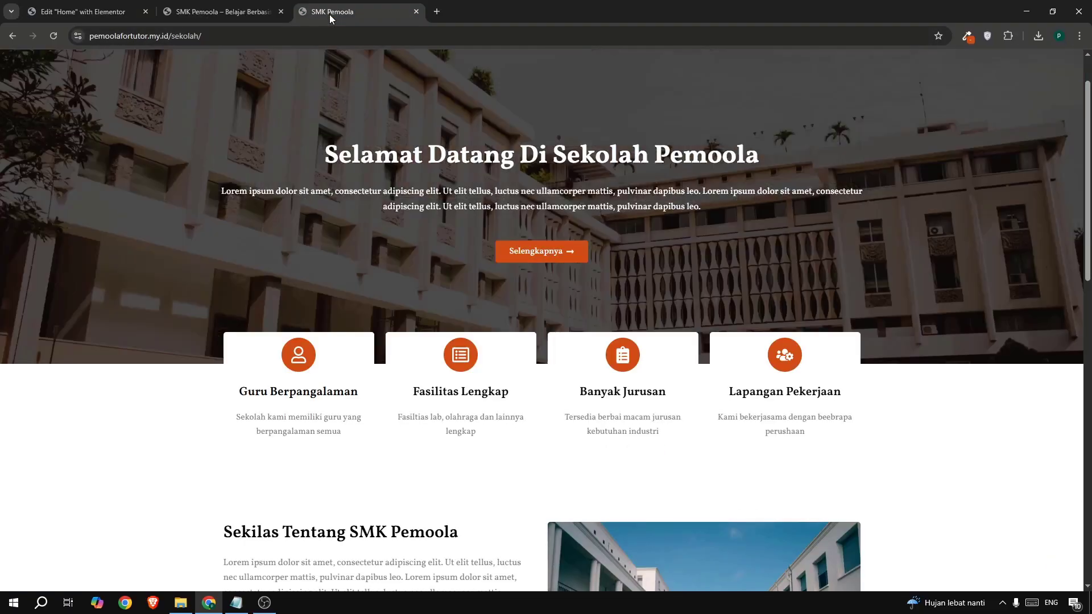
pyautogui.click(85, 11)
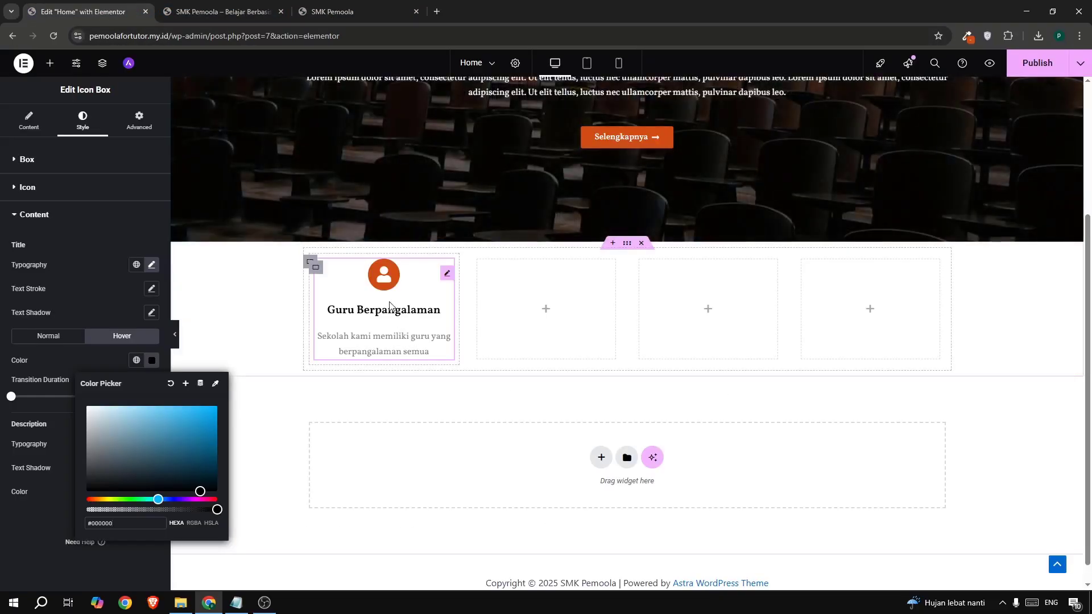
# - Copy the Guru Berpangalaman icon box and paste it into the second, third and fourth columns
pyautogui.rightClick(381, 301)
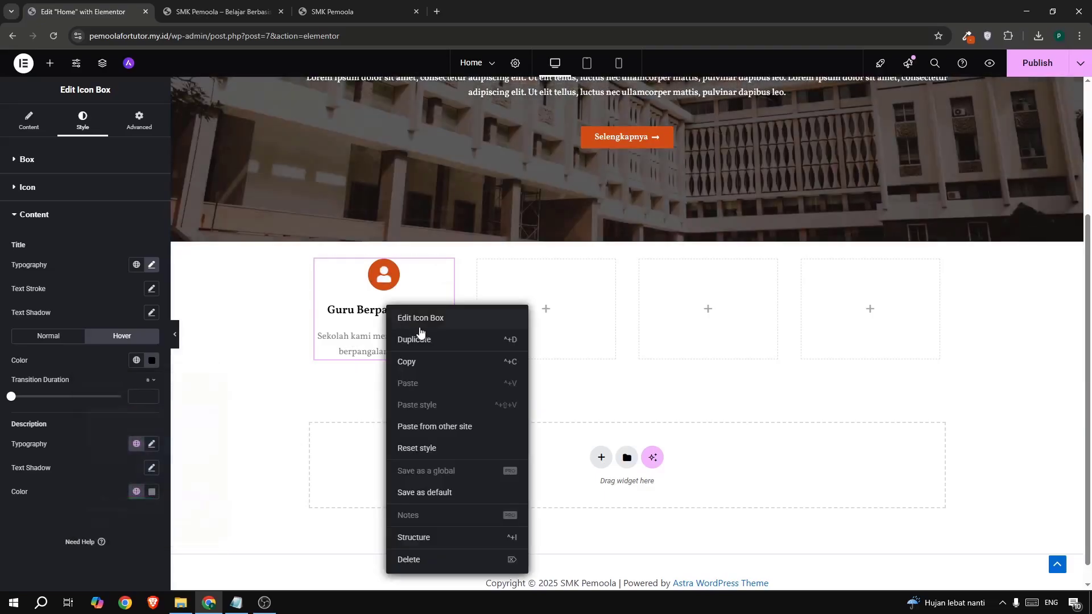
pyautogui.click(424, 365)
pyautogui.rightClick(446, 270)
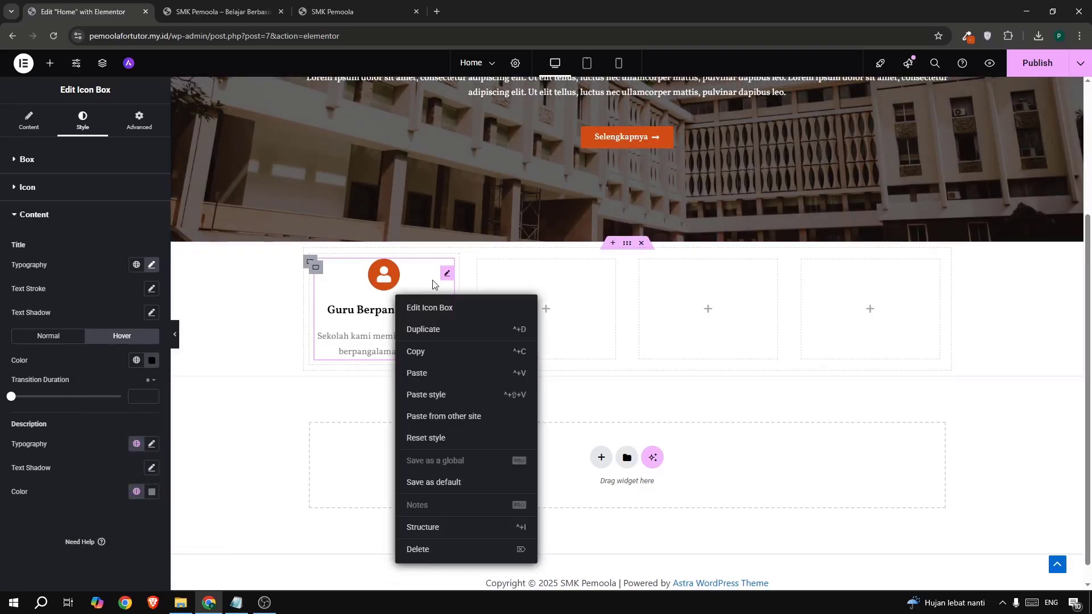
pyautogui.click(475, 324)
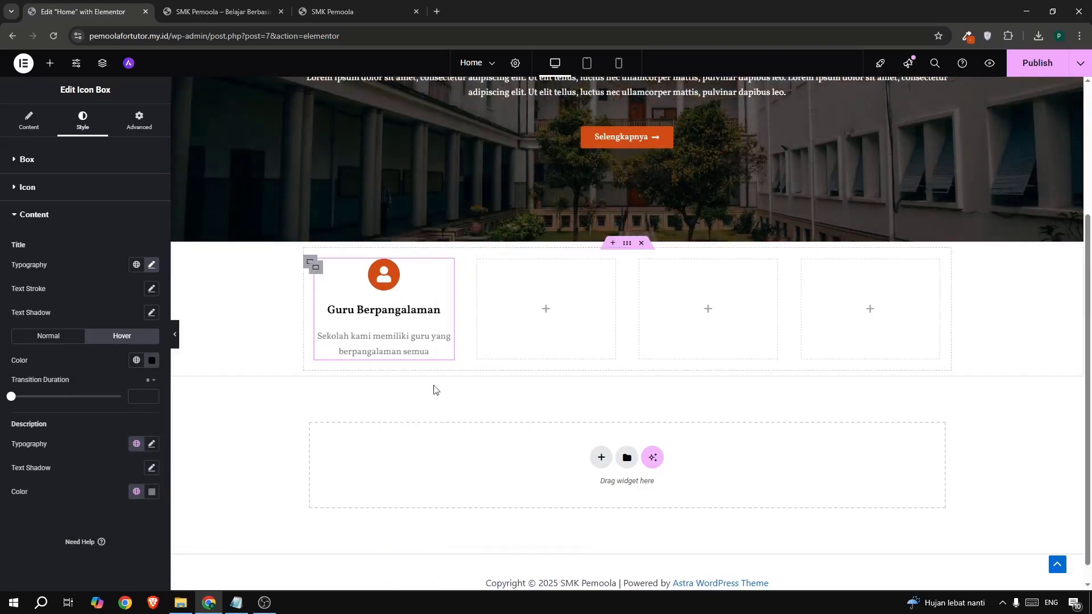
pyautogui.rightClick(549, 312)
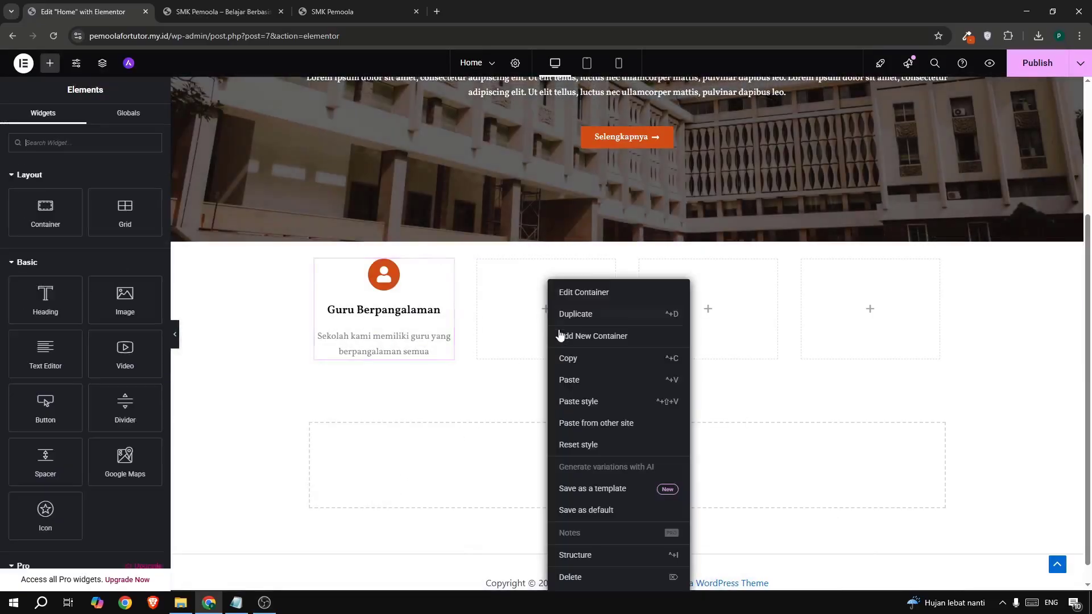
pyautogui.click(571, 381)
pyautogui.rightClick(702, 313)
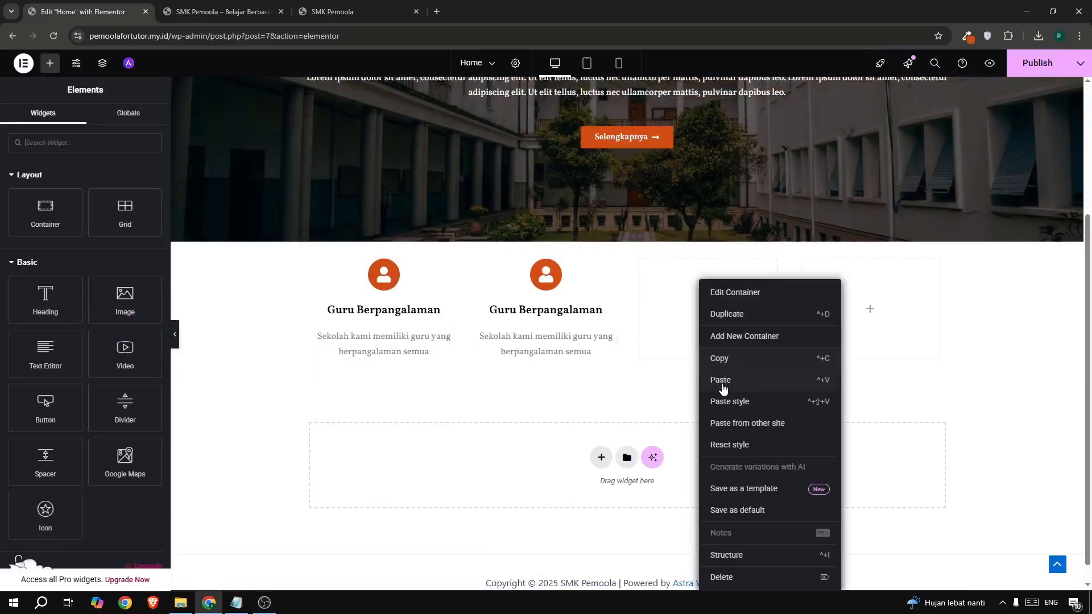
pyautogui.click(723, 387)
pyautogui.rightClick(839, 307)
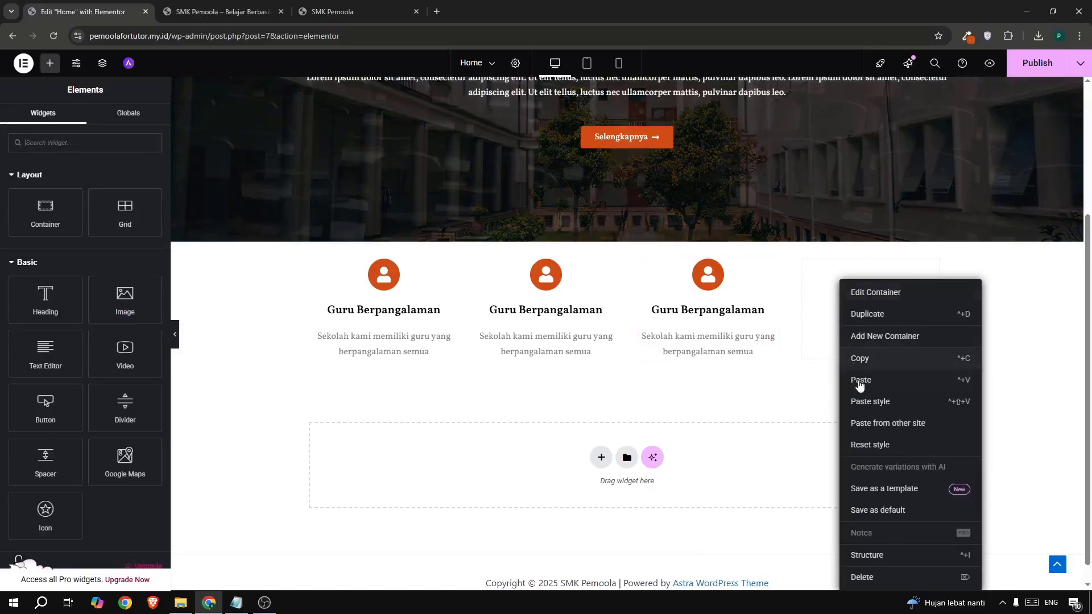
pyautogui.click(859, 380)
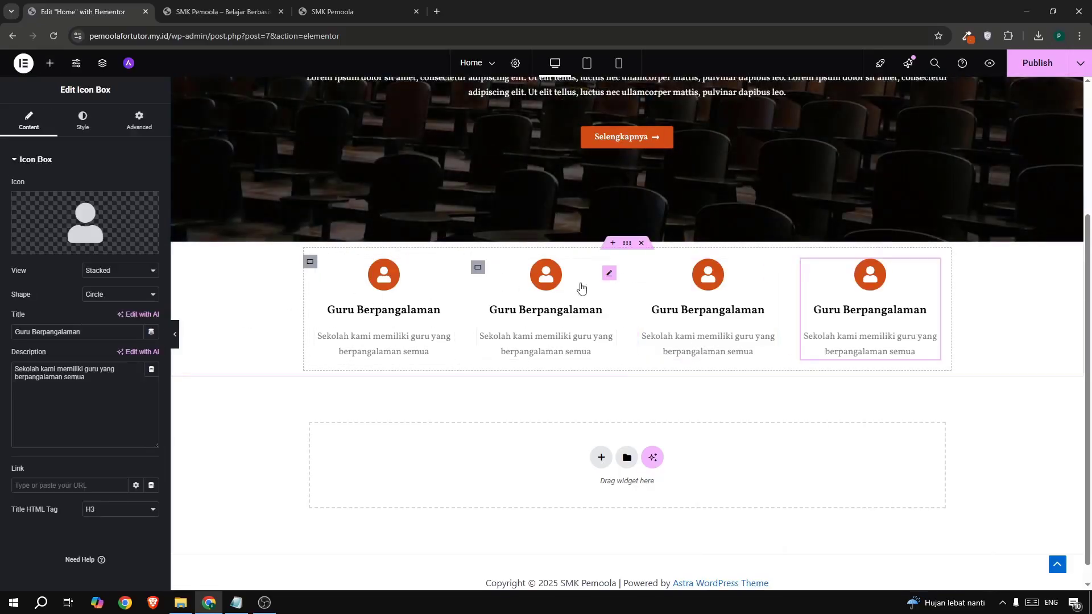
# - Give the second card the List alt icon, copying its heading from the live site
pyautogui.click(548, 279)
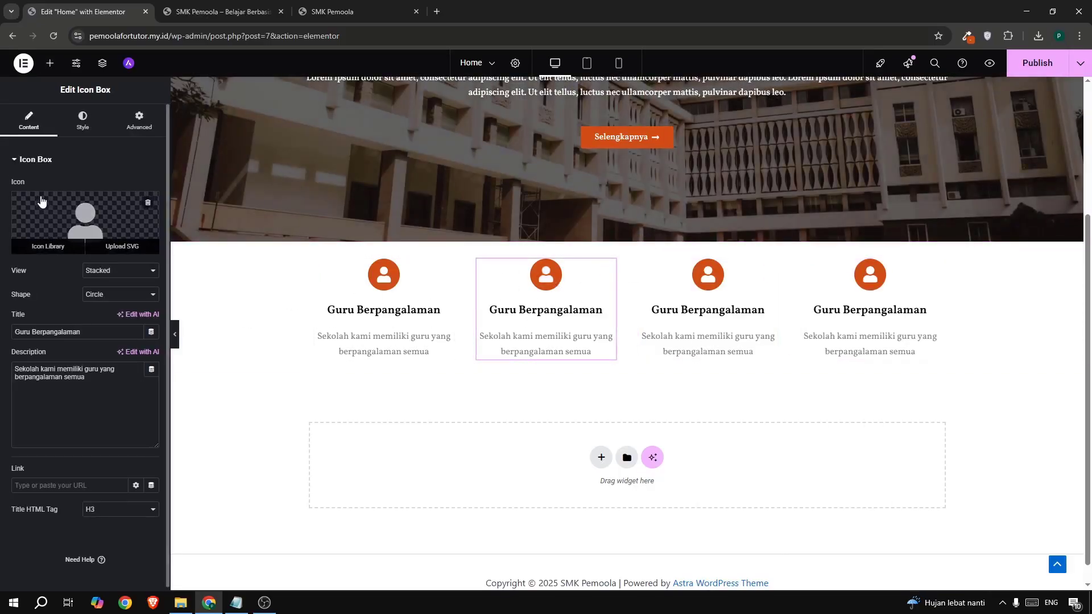
pyautogui.click(81, 213)
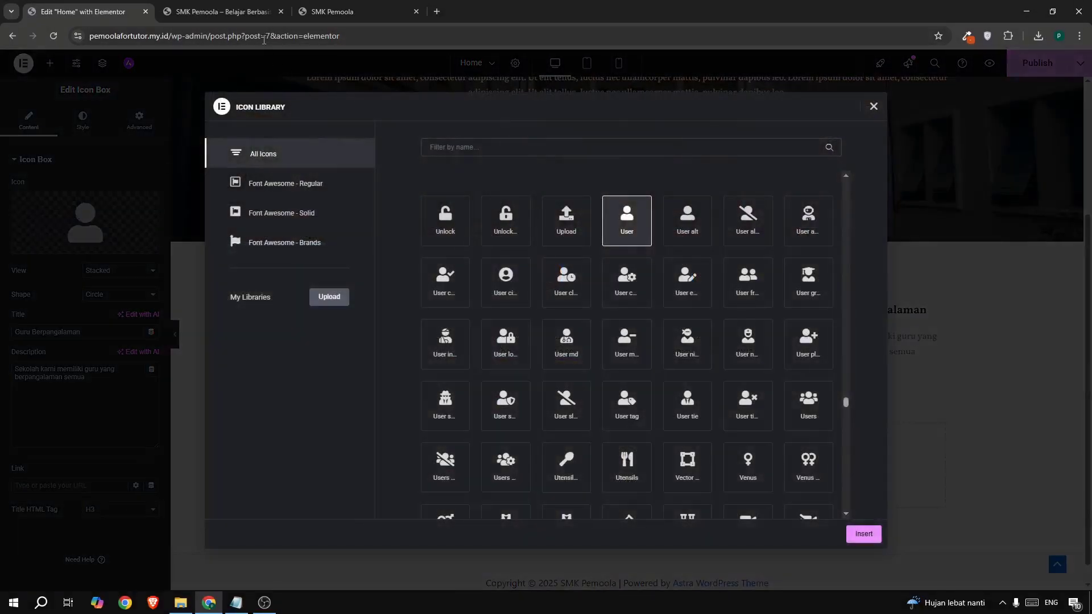
pyautogui.click(333, 12)
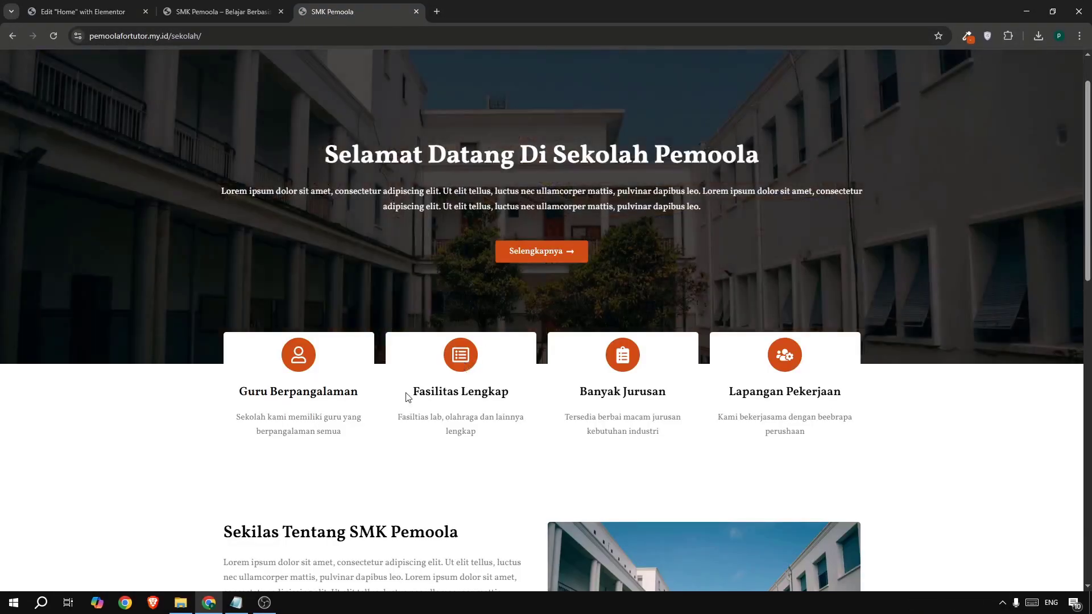
pyautogui.moveTo(412, 392); pyautogui.dragTo(496, 394)
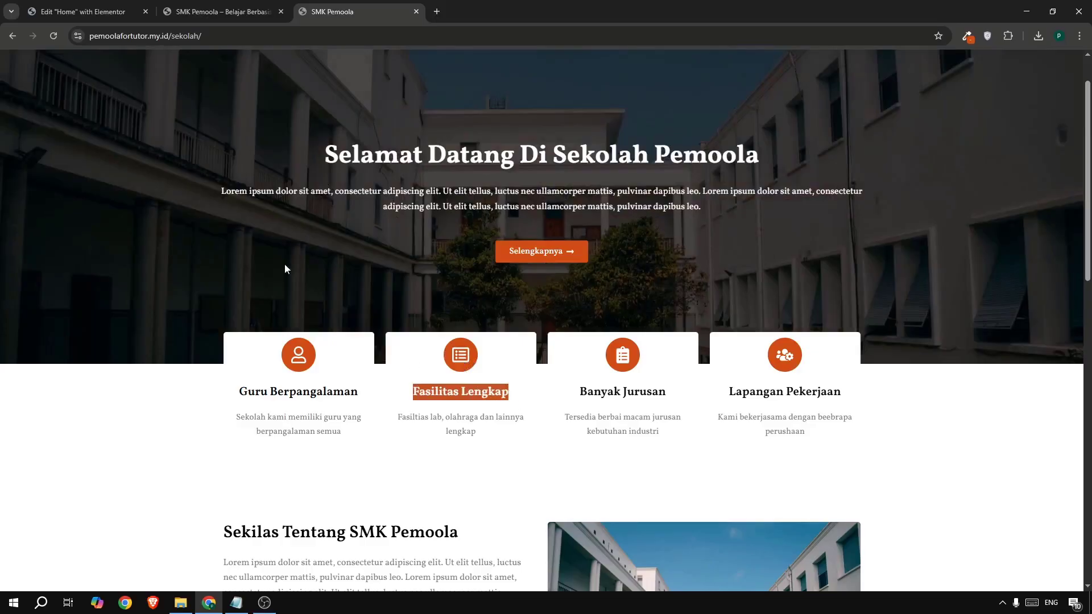
pyautogui.click(45, 15)
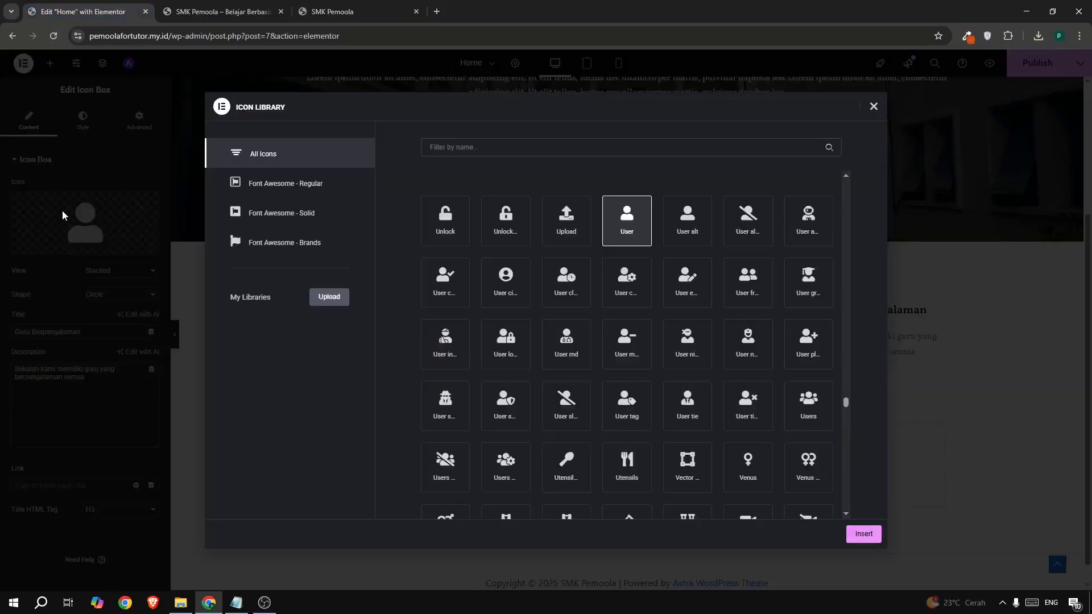
pyautogui.click(475, 146)
pyautogui.write('list')
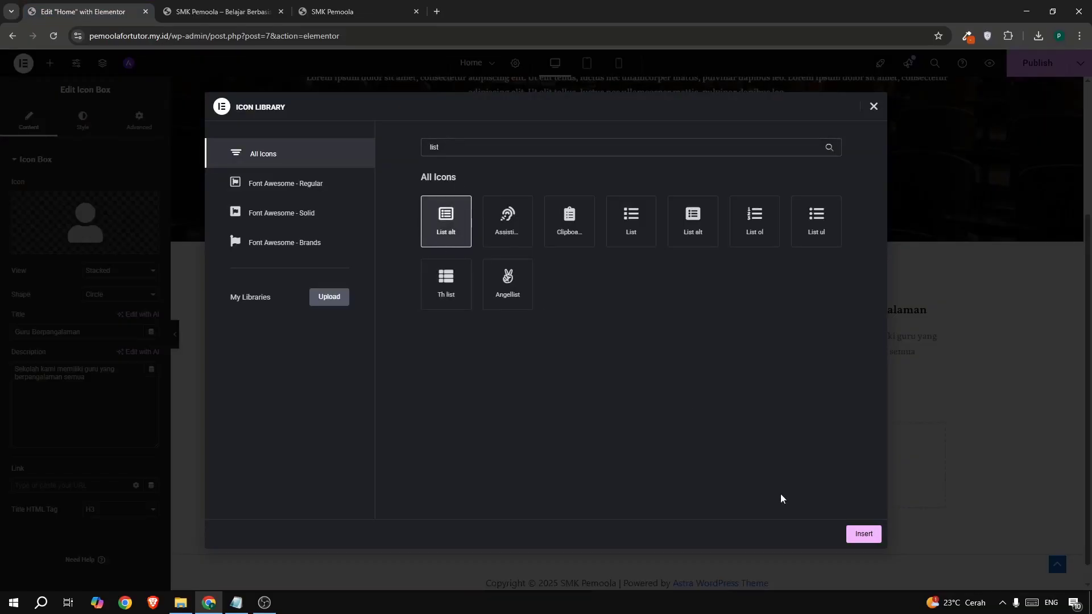
pyautogui.click(863, 534)
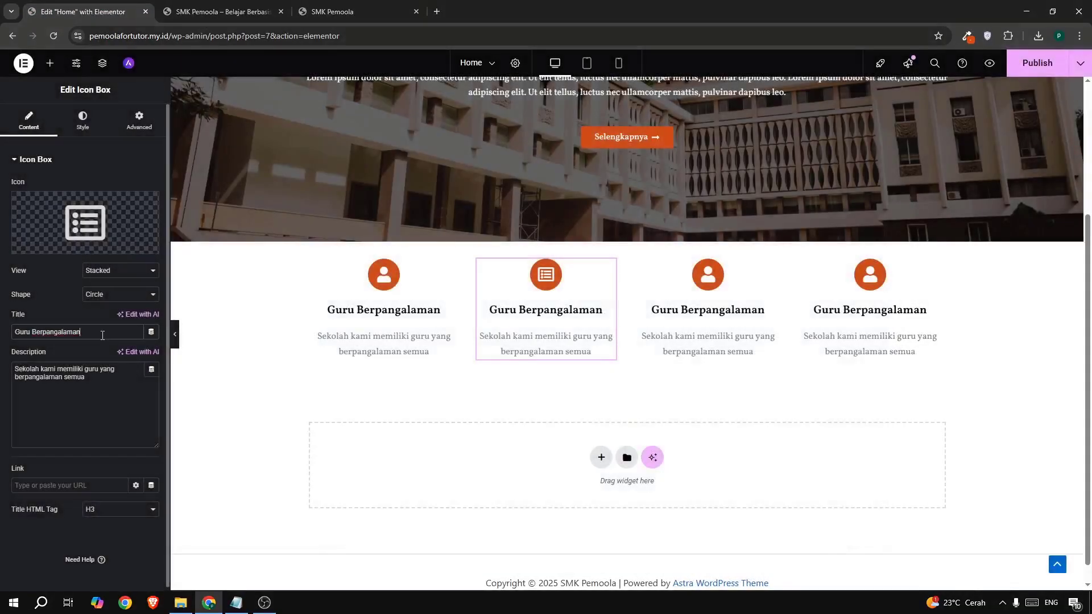
# - Retitle the second card 'Fasilitas Lengkap' and paste in its facilities description from the live site
pyautogui.hotkey('ctrl', 'a')
pyautogui.hotkey('ctrl', 'v')
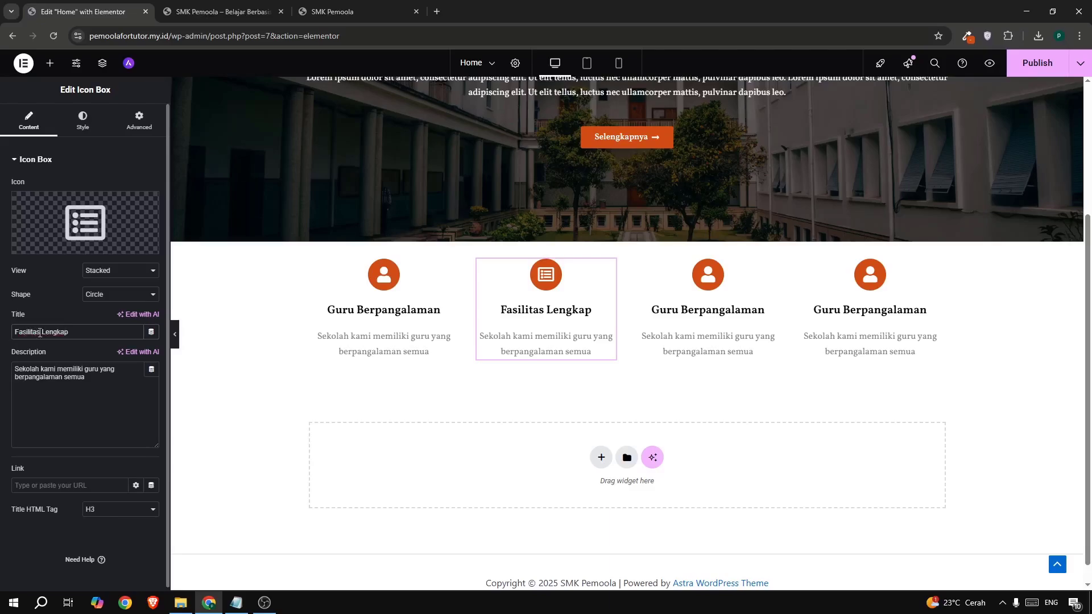
pyautogui.moveTo(94, 380); pyautogui.dragTo(8, 359)
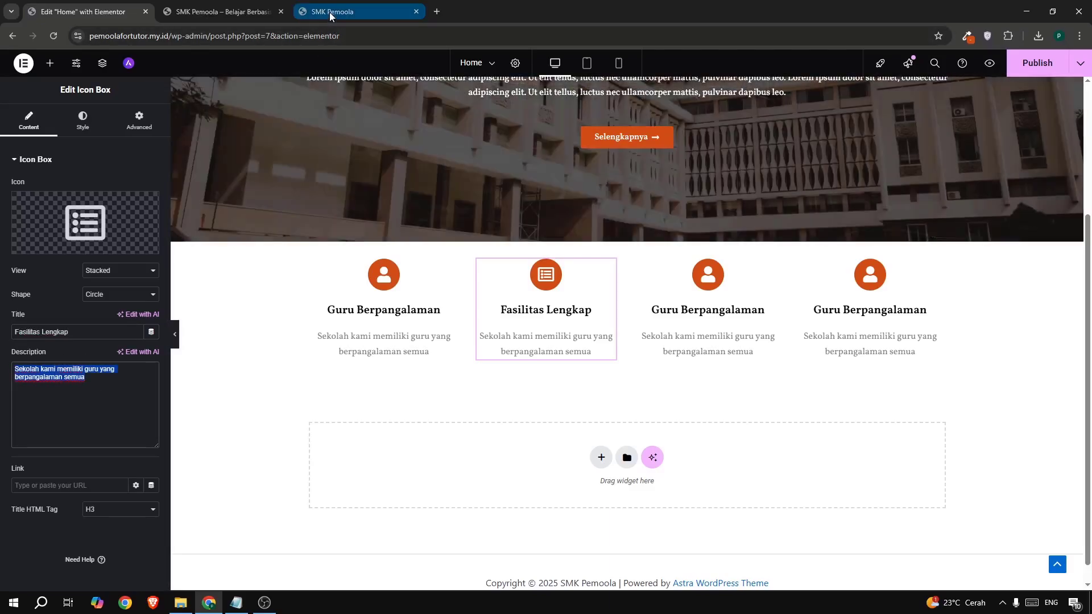
pyautogui.click(329, 12)
pyautogui.moveTo(400, 413); pyautogui.dragTo(501, 435)
pyautogui.hotkey('ctrl', 'c')
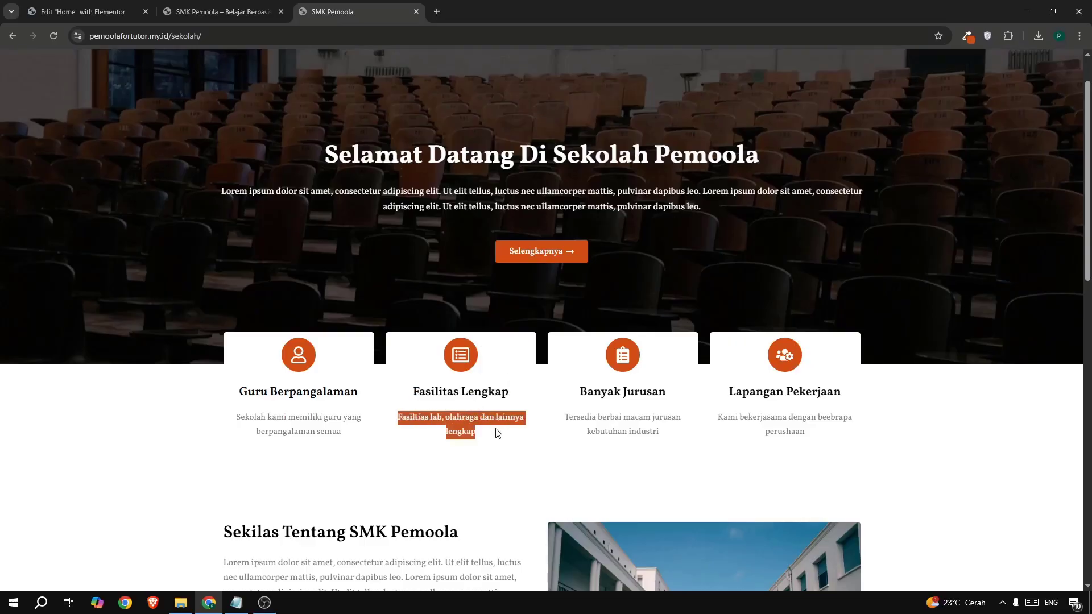
pyautogui.click(66, 17)
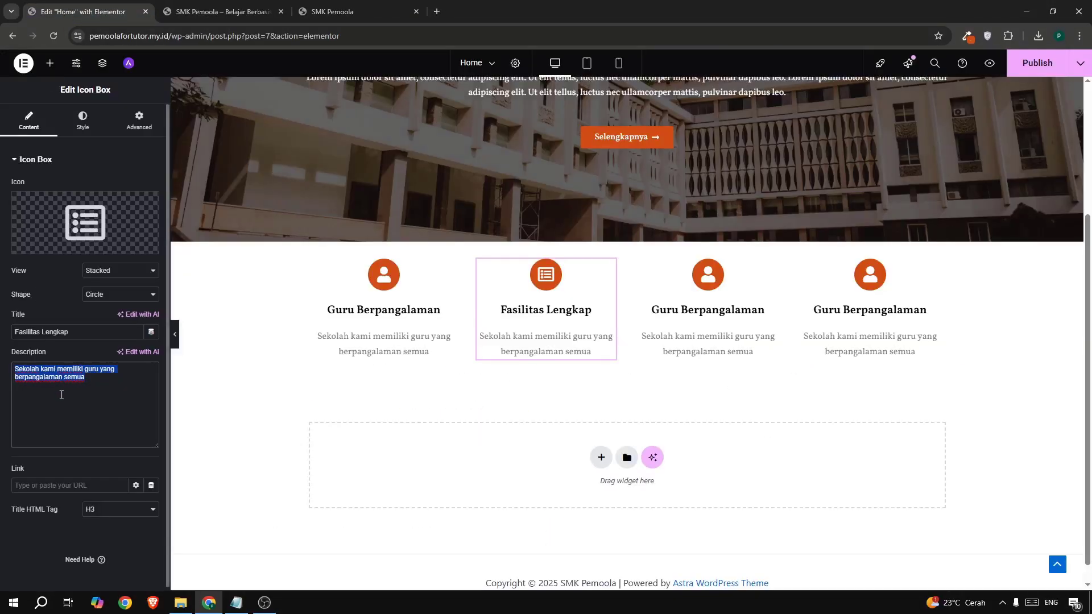
pyautogui.hotkey('ctrl', 'v')
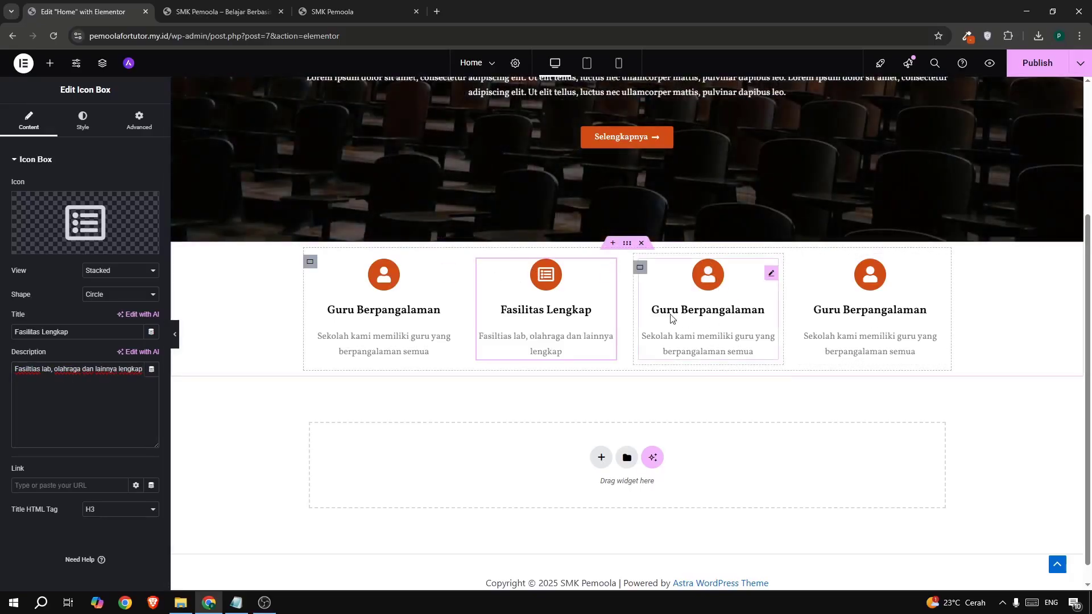
pyautogui.click(350, 13)
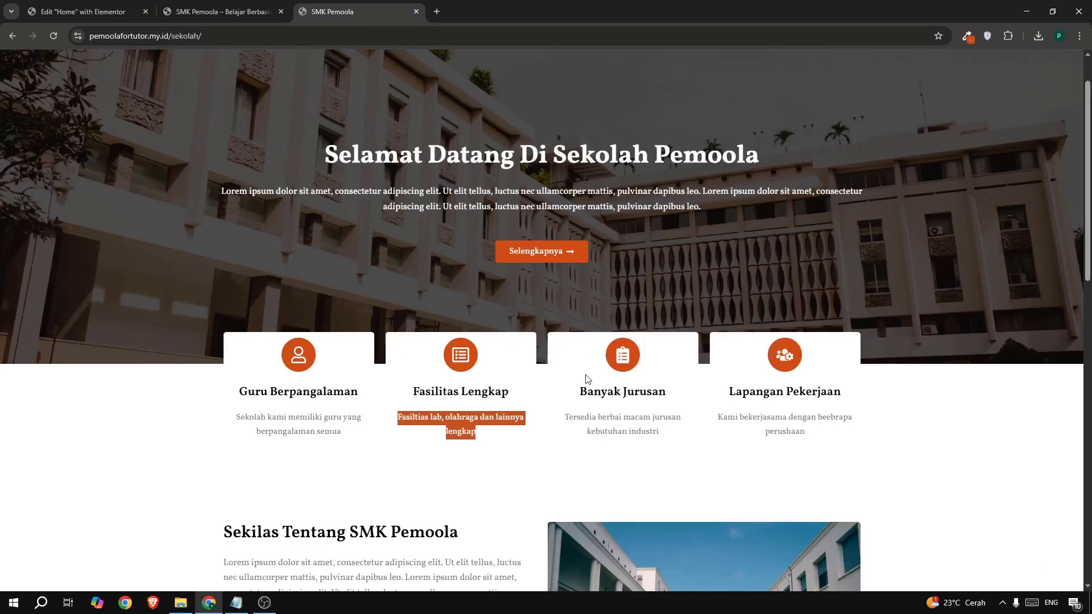
pyautogui.moveTo(577, 391); pyautogui.dragTo(689, 393)
pyautogui.hotkey('ctrl', 'c')
# - Retitle the third card 'Banyak Jurusan' and give it the clipboard-list icon
pyautogui.click(87, 12)
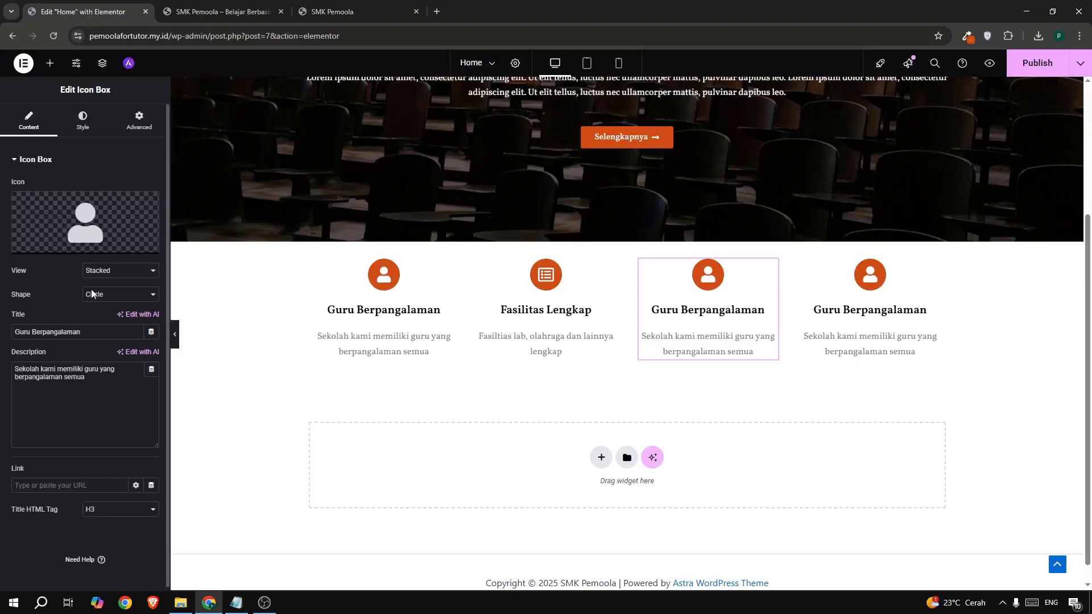
pyautogui.tripleClick(112, 328)
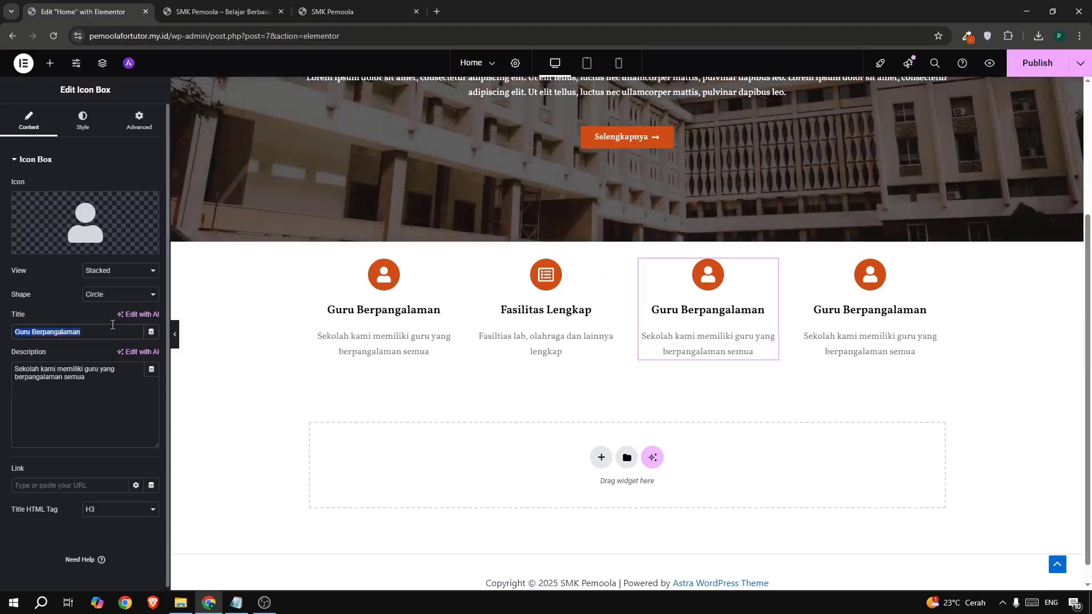
pyautogui.hotkey('ctrl', 'v')
pyautogui.click(49, 244)
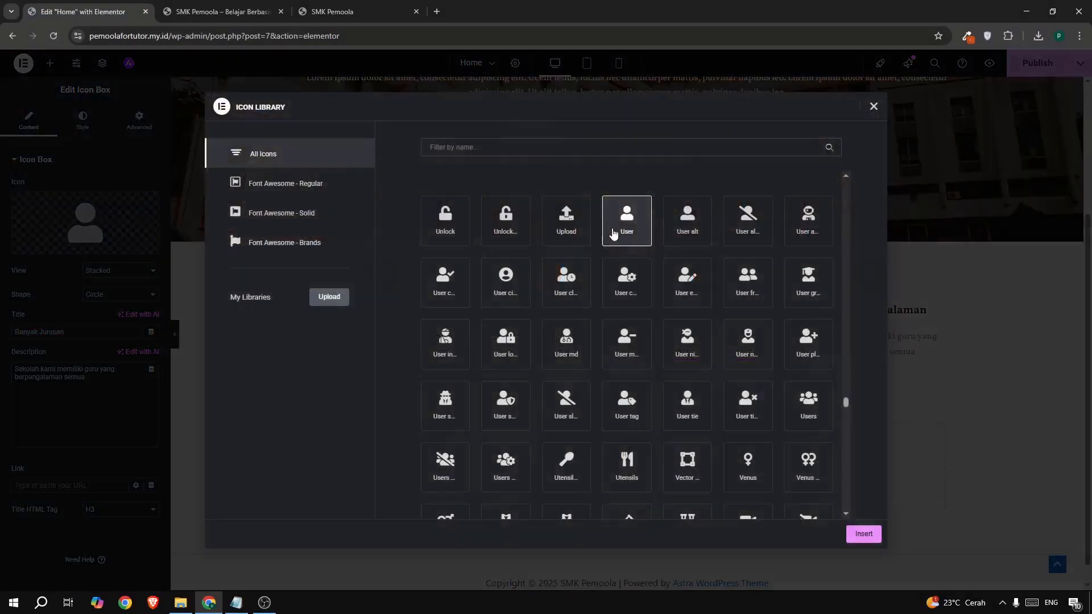
pyautogui.click(574, 148)
pyautogui.write('clip')
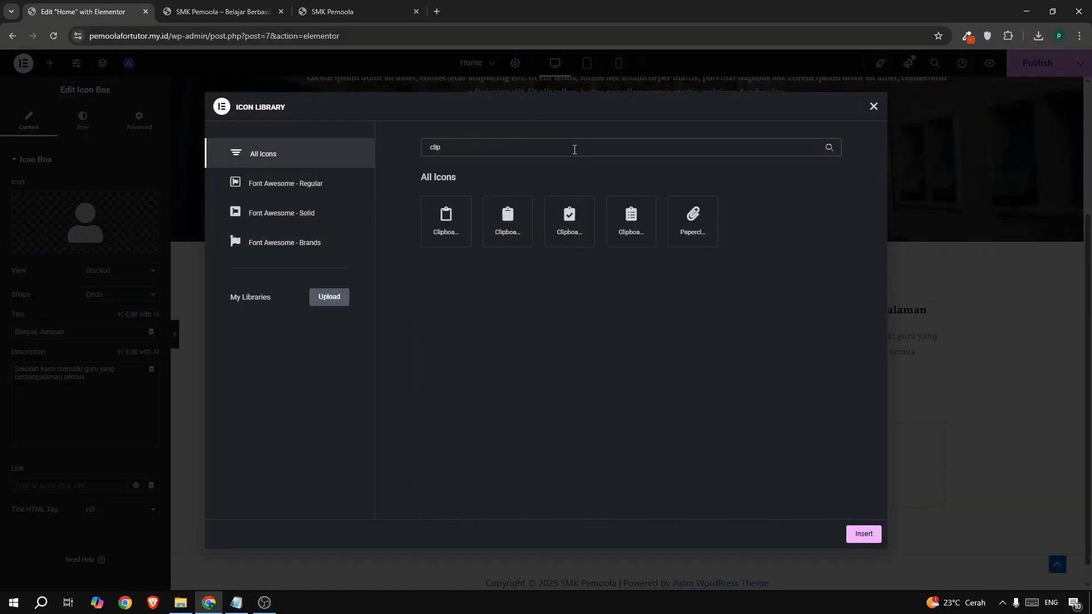
pyautogui.click(611, 225)
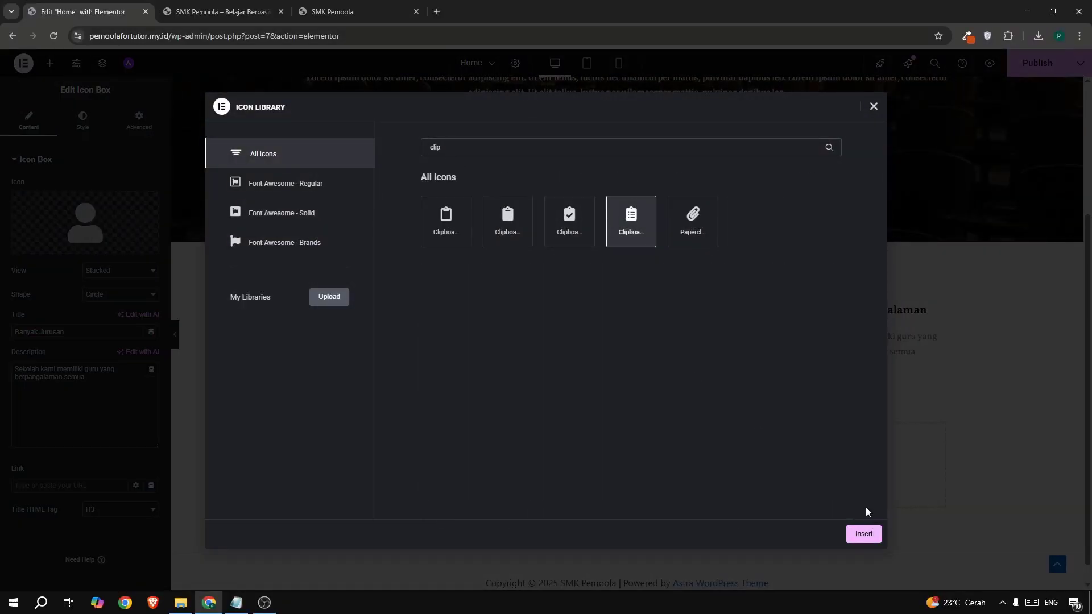
pyautogui.click(864, 533)
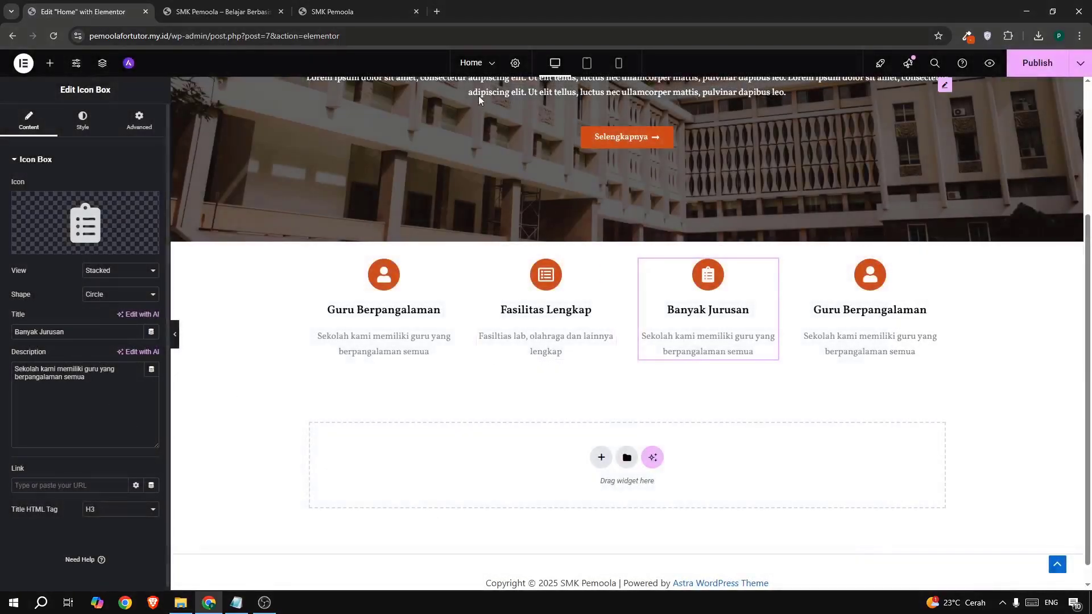
# - Replace the third card's description with the industry-majors text, then copy the 'Lapangan Pekerjaan' heading
pyautogui.click(340, 18)
pyautogui.moveTo(564, 417); pyautogui.dragTo(658, 450)
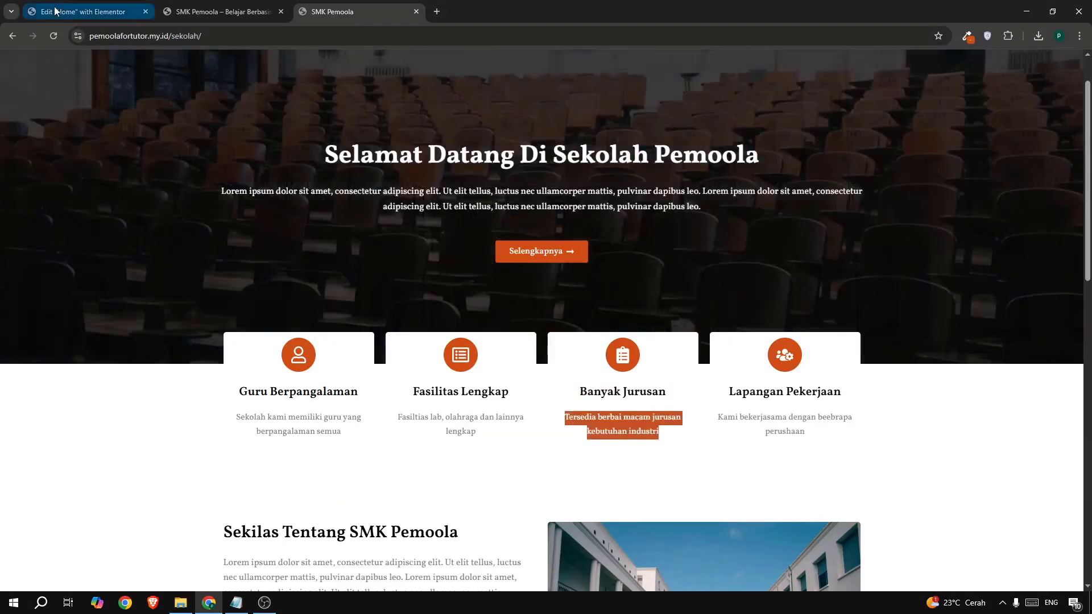
pyautogui.click(55, 11)
pyautogui.click(50, 370)
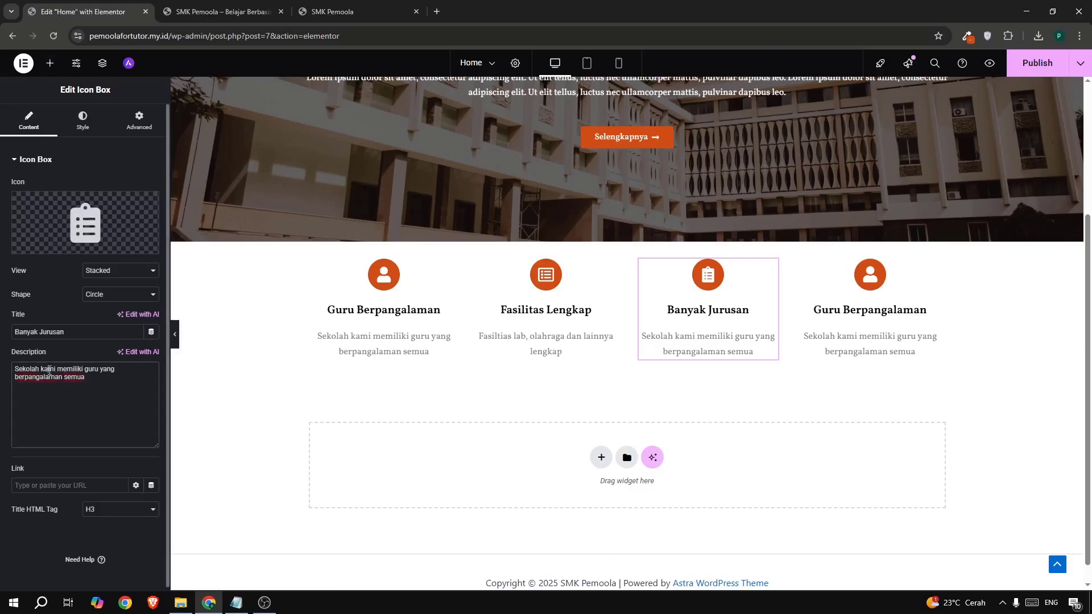
pyautogui.hotkey('ctrl', 'a')
pyautogui.write('Tersedia berbai macam jurusan kebutuhan industri')
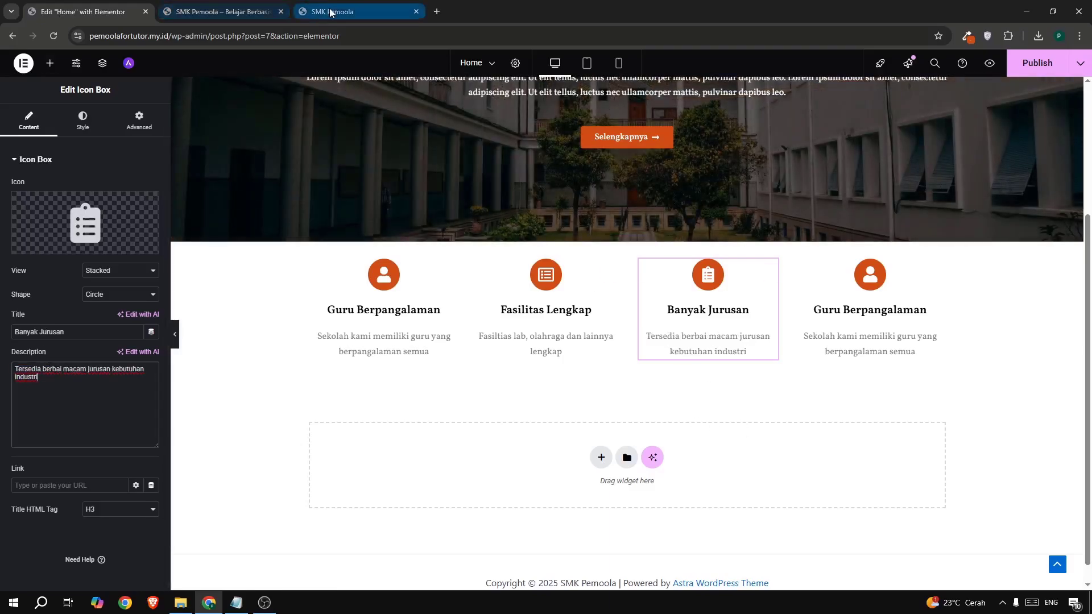
pyautogui.click(340, 11)
pyautogui.moveTo(730, 392); pyautogui.dragTo(850, 395)
pyautogui.hotkey('ctrl', 'c')
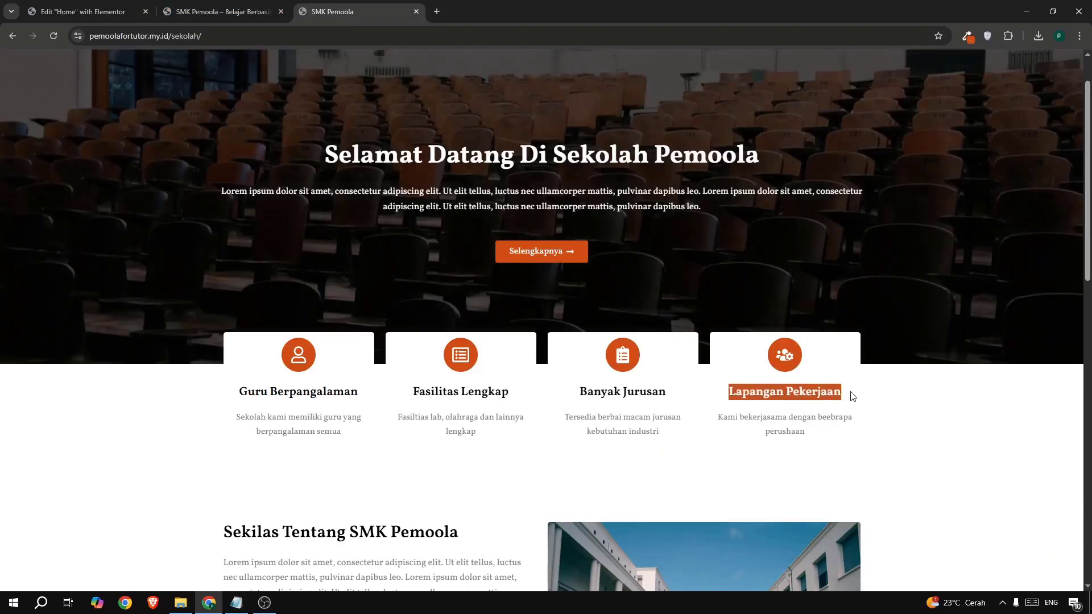
# - Retitle the fourth card 'Lapangan Pekerjaan' and give it the users-cog icon
pyautogui.click(73, 20)
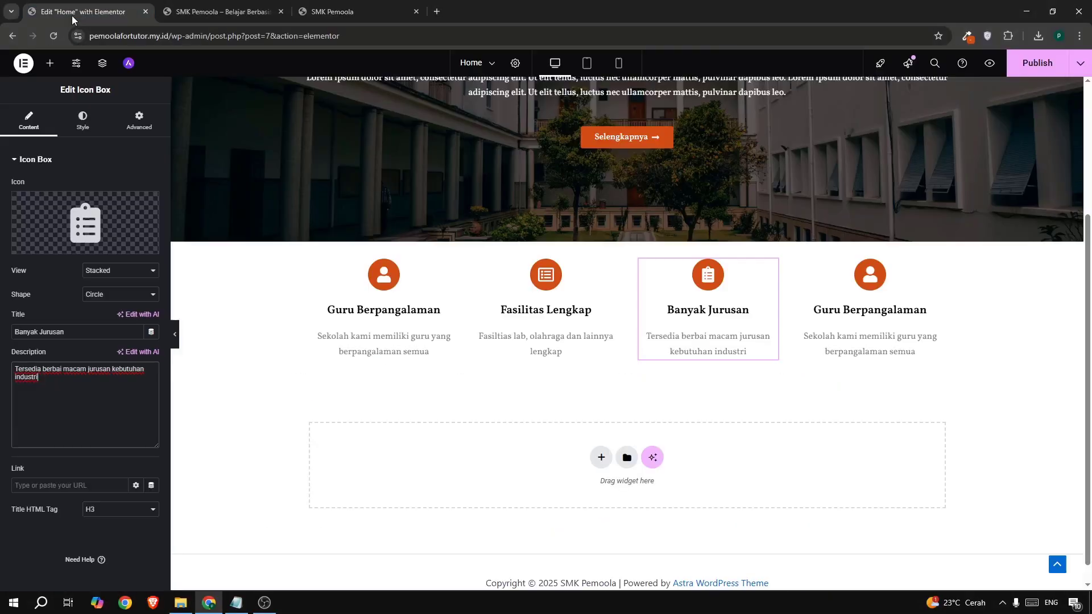
pyautogui.click(893, 288)
pyautogui.tripleClick(86, 334)
pyautogui.hotkey('ctrl', 'v')
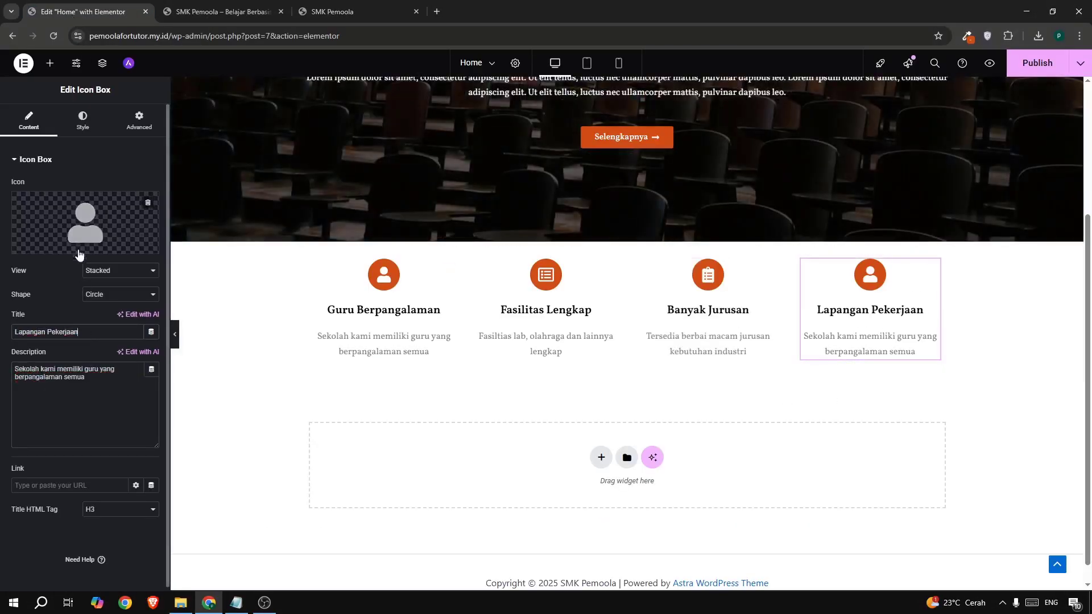
pyautogui.click(80, 251)
pyautogui.click(587, 149)
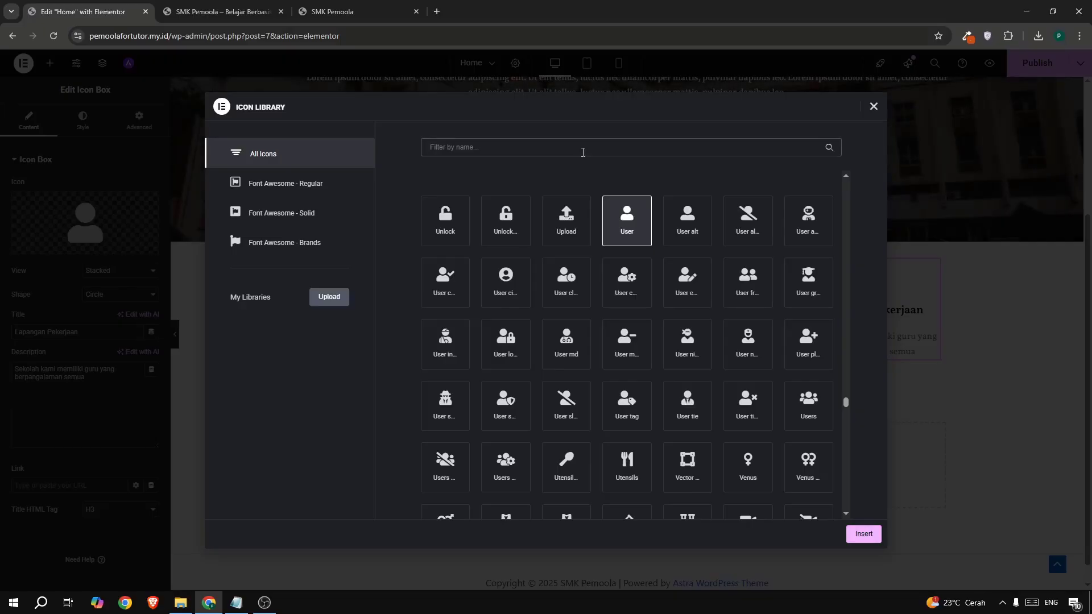
pyautogui.write('user')
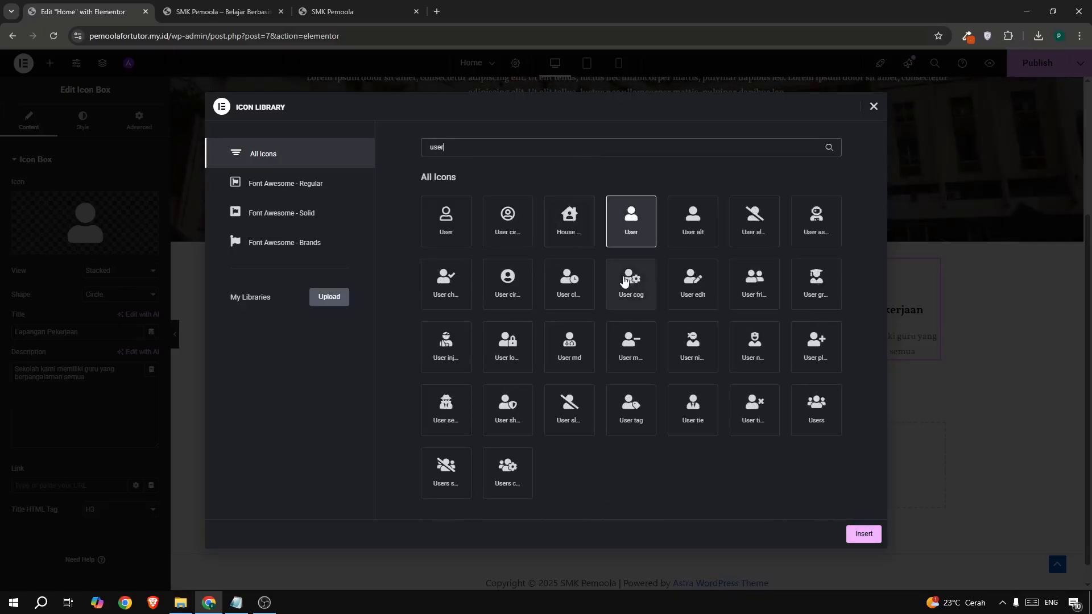
pyautogui.click(503, 473)
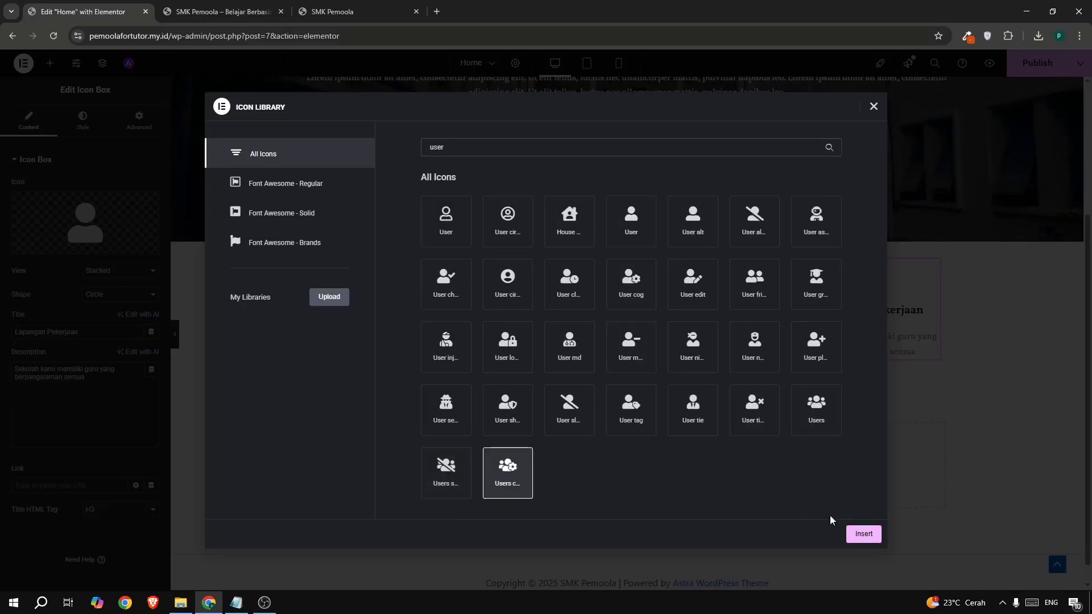
pyautogui.click(864, 534)
# - Add the partner-companies description to the fourth card, correcting 'perushaan' to 'perusahaan'
pyautogui.click(333, 11)
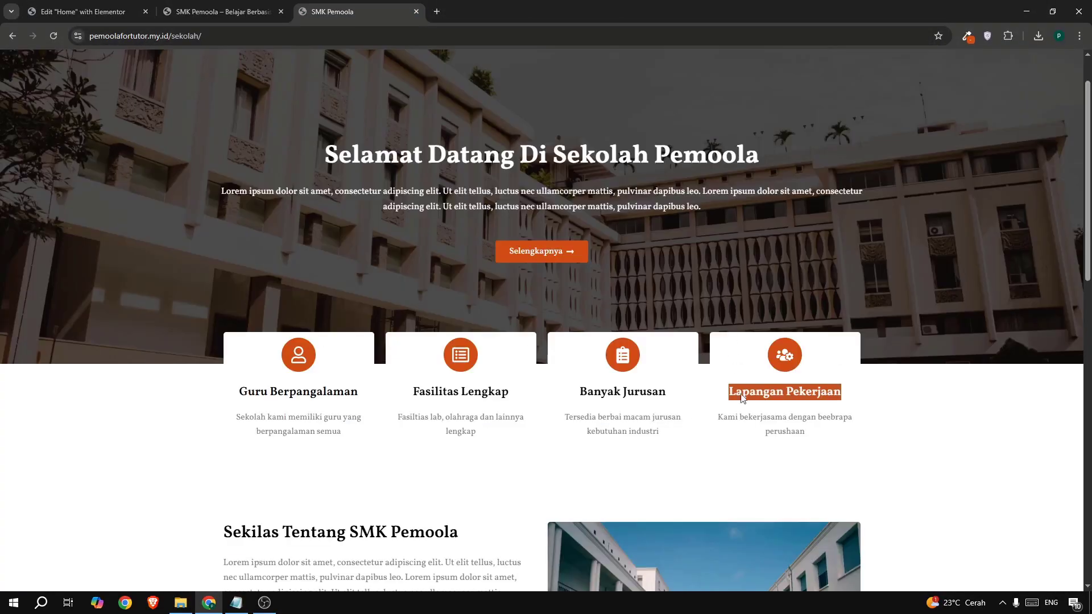
pyautogui.moveTo(716, 418); pyautogui.dragTo(817, 441)
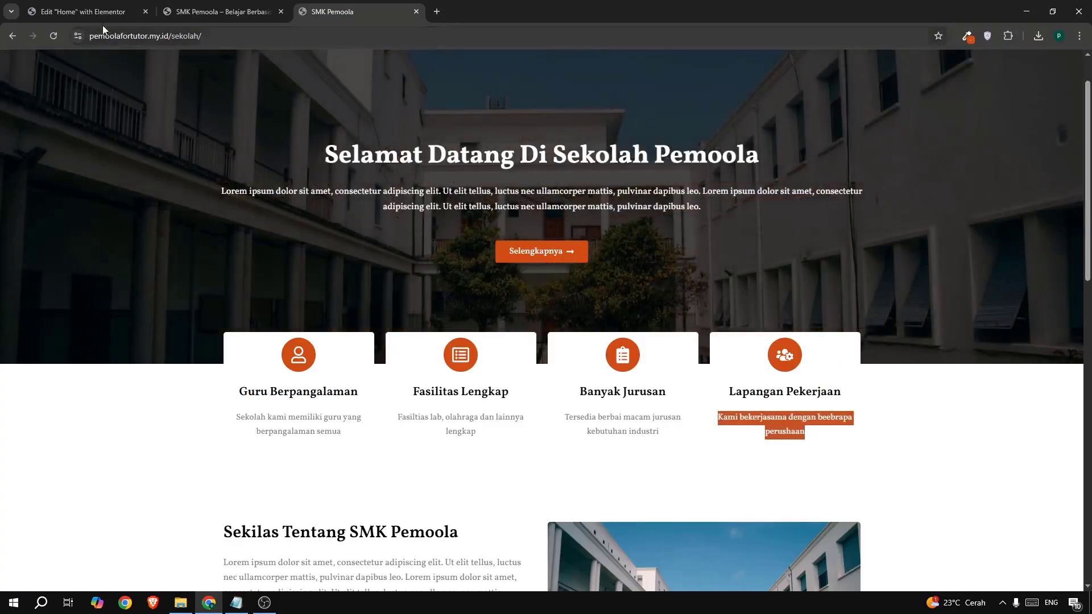
pyautogui.click(100, 12)
pyautogui.click(76, 385)
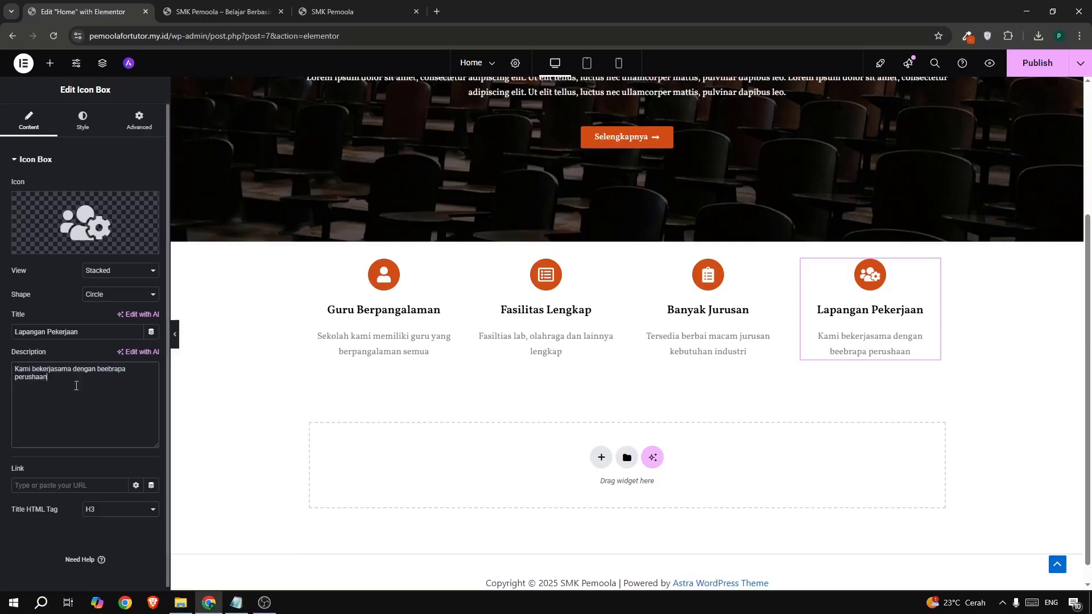
pyautogui.click(31, 378)
pyautogui.write('a')
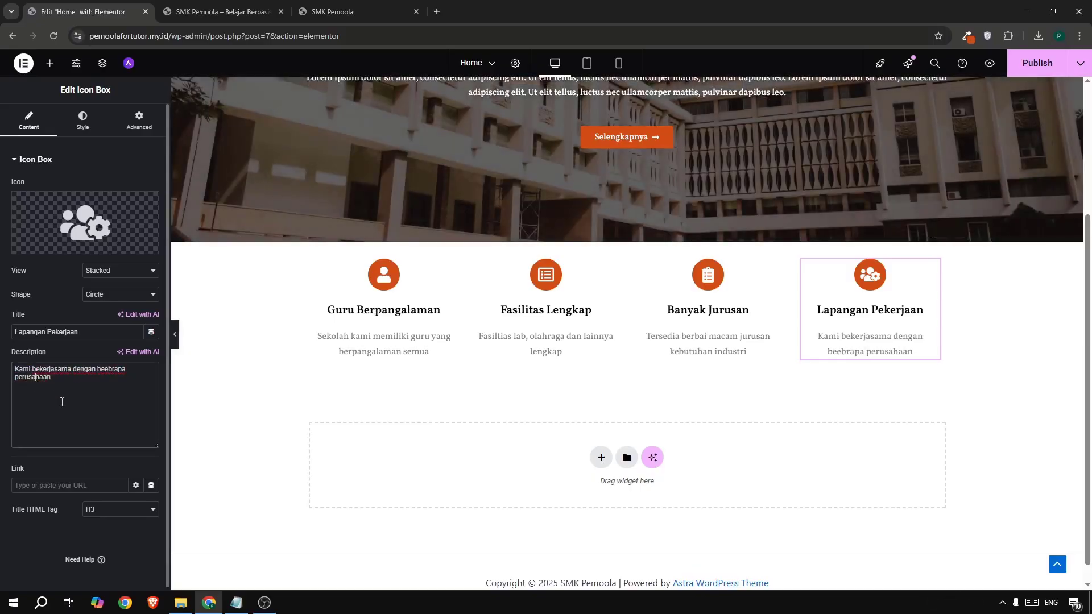
pyautogui.click(343, 7)
pyautogui.click(88, 11)
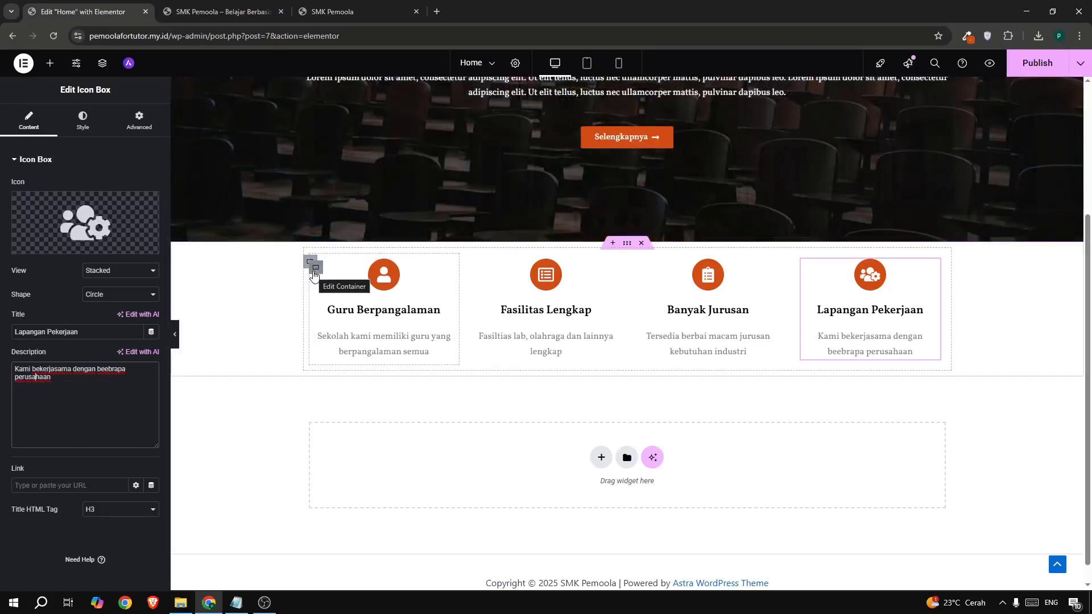
# - Set the first card container's background colour to white (#FFFFFF)
pyautogui.click(314, 270)
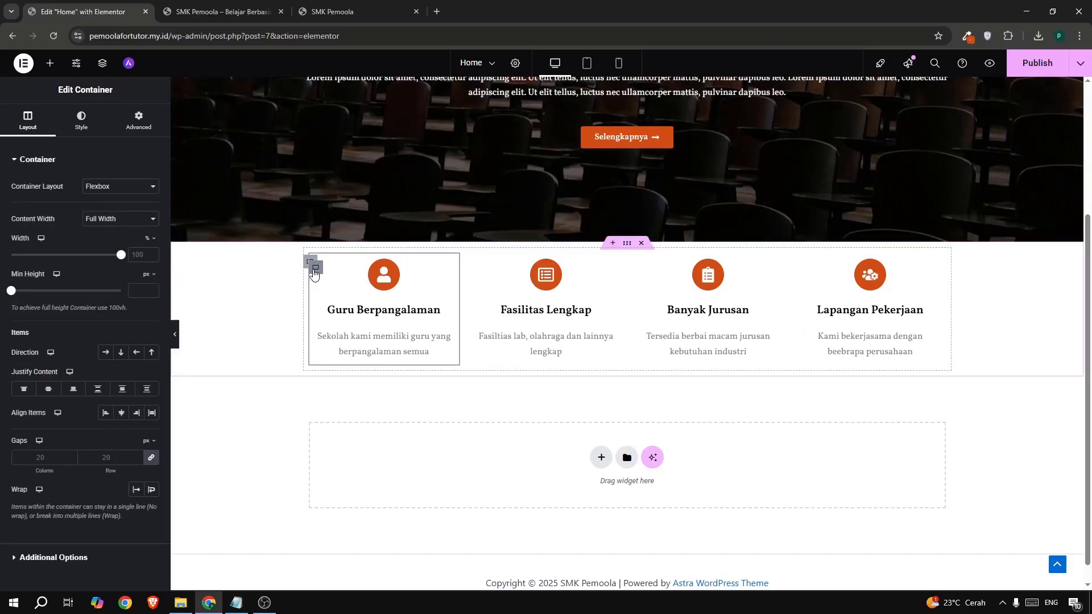
pyautogui.click(95, 129)
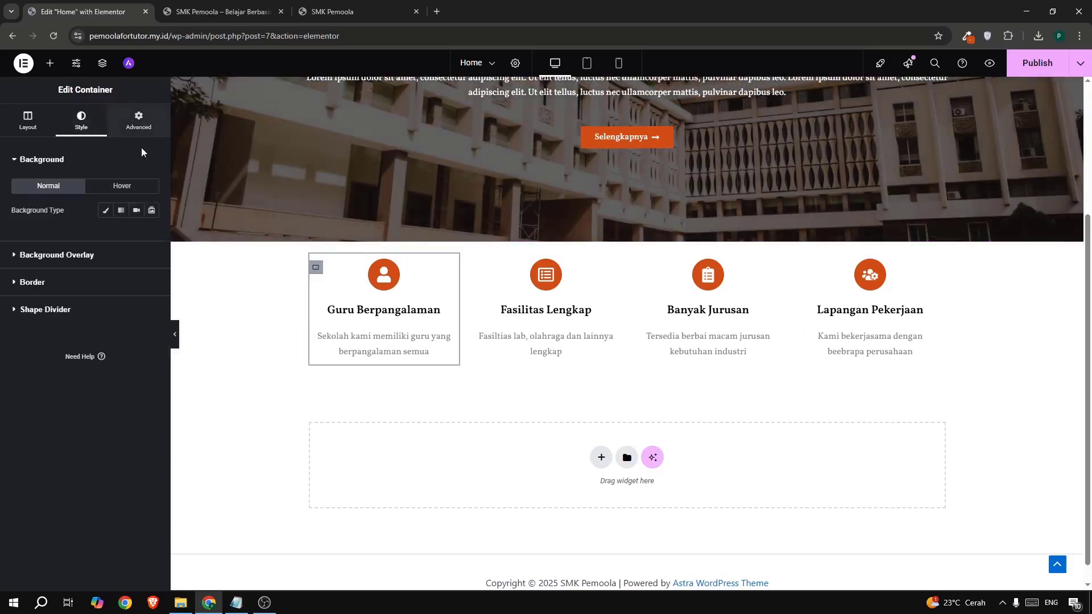
pyautogui.click(19, 275)
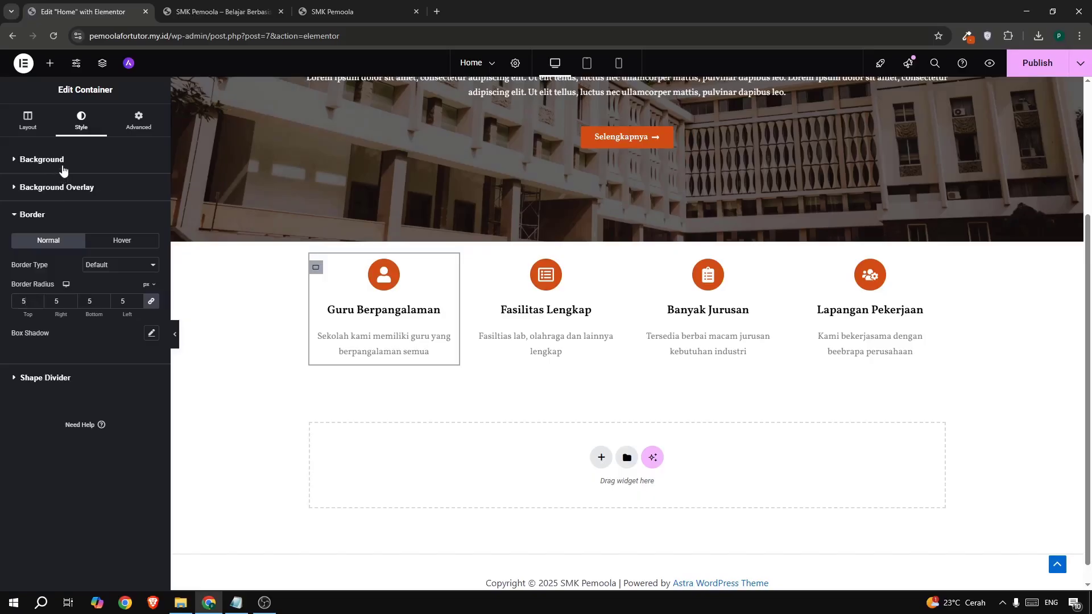
pyautogui.click(62, 165)
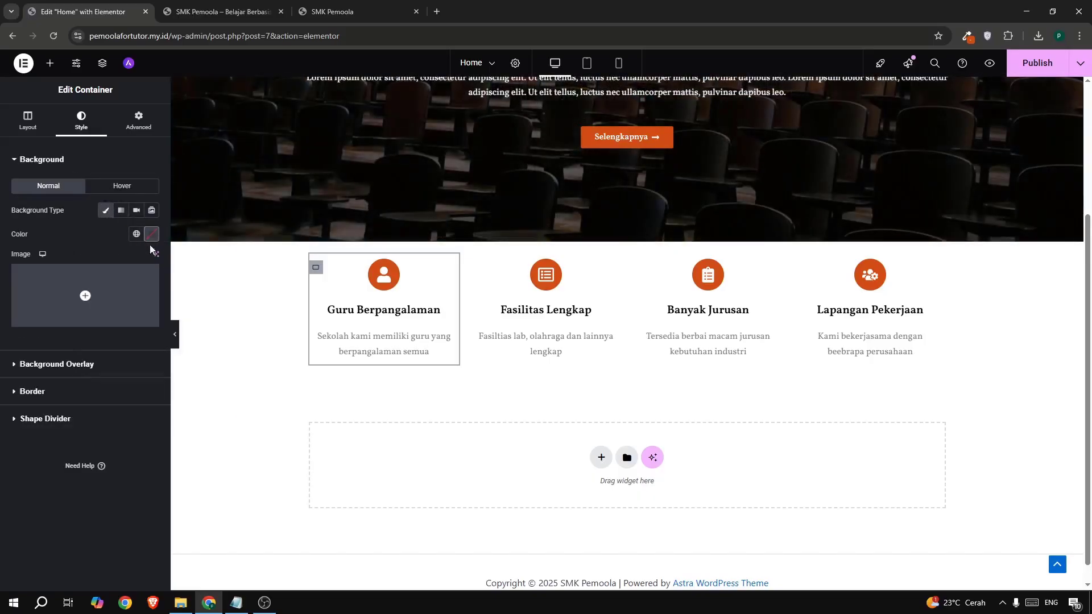
pyautogui.click(151, 235)
pyautogui.moveTo(175, 289); pyautogui.dragTo(53, 255)
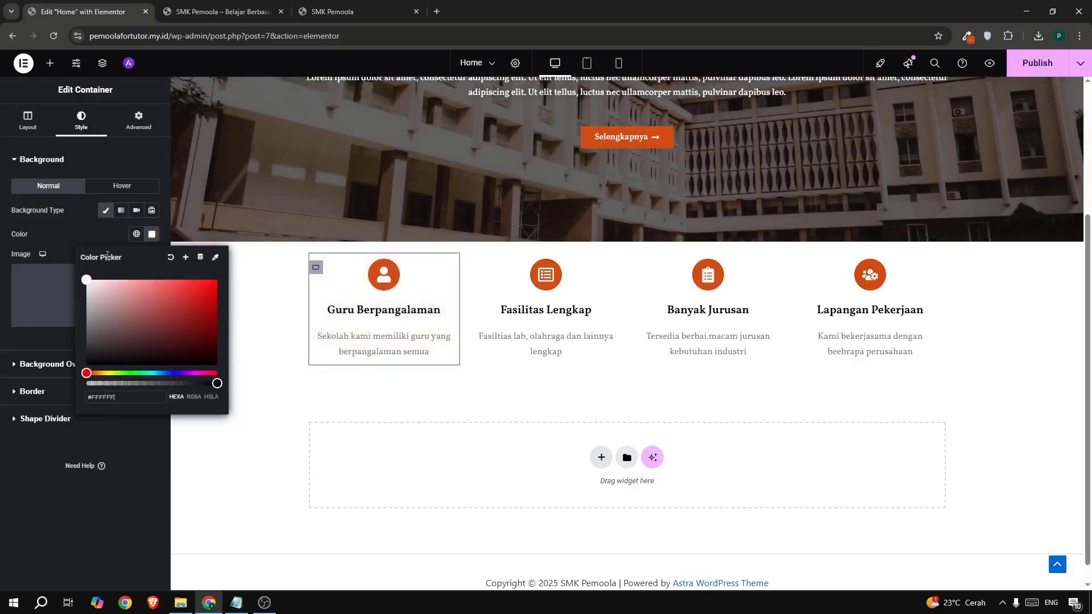
# - Copy the first card's style and paste it onto the second, third and fourth cards
pyautogui.rightClick(316, 267)
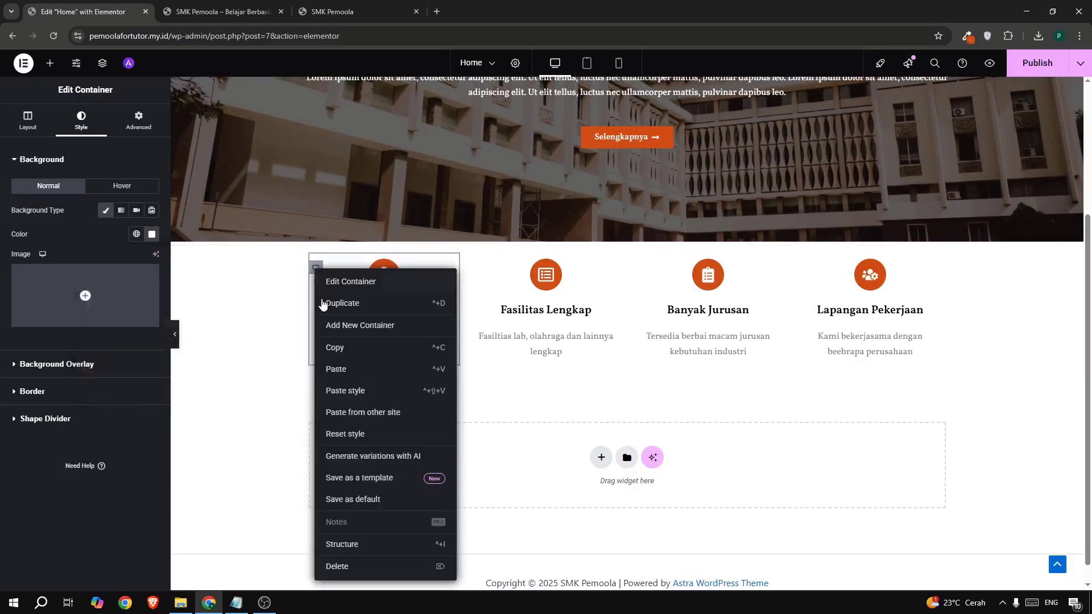
pyautogui.click(336, 347)
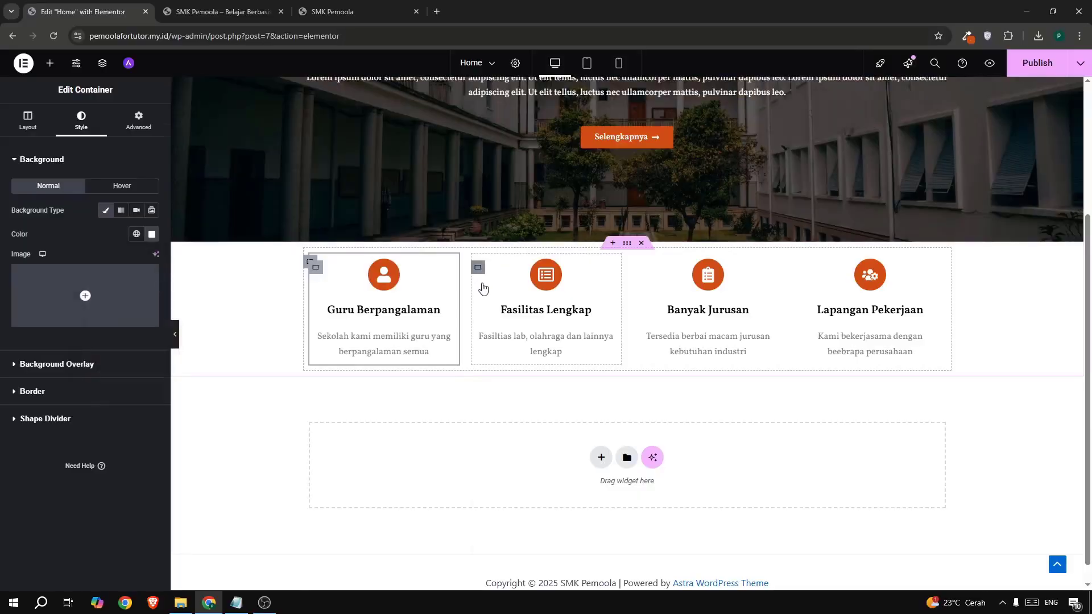
pyautogui.rightClick(481, 279)
pyautogui.click(521, 391)
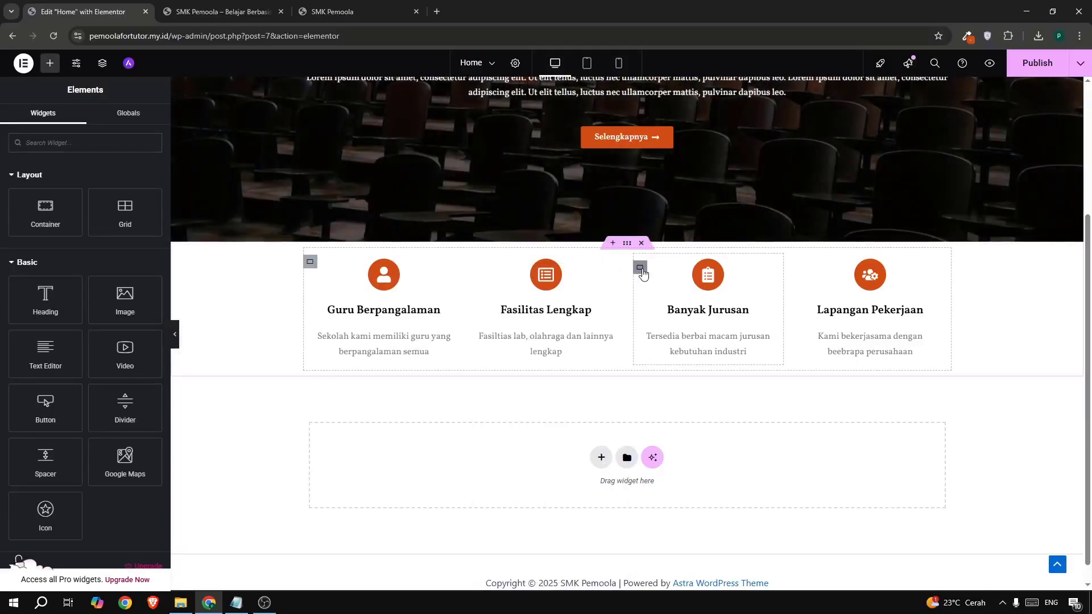
pyautogui.rightClick(641, 268)
pyautogui.click(668, 390)
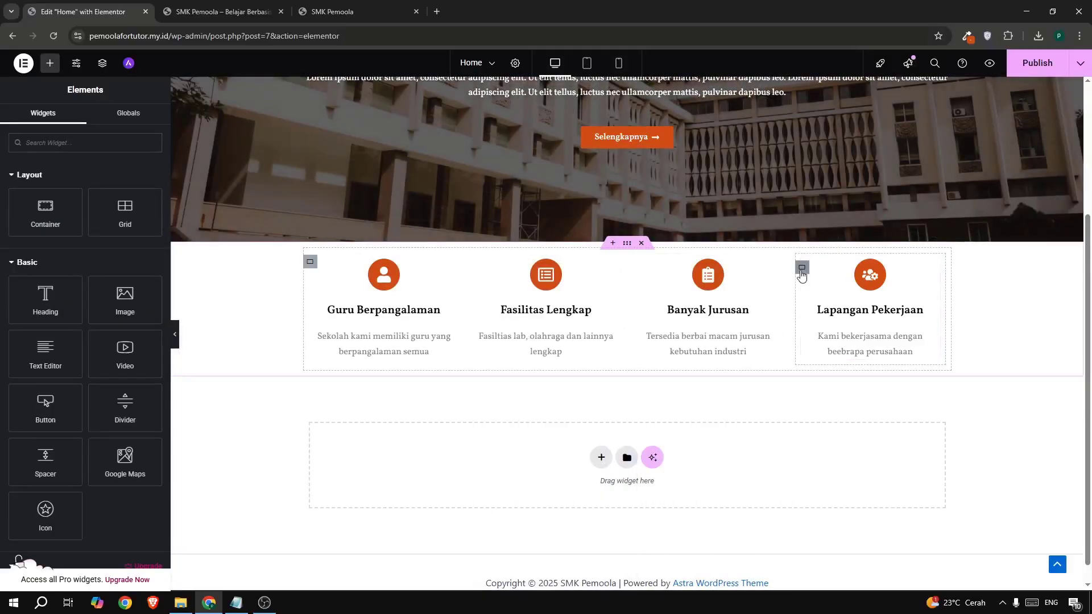
pyautogui.rightClick(802, 274)
pyautogui.click(817, 390)
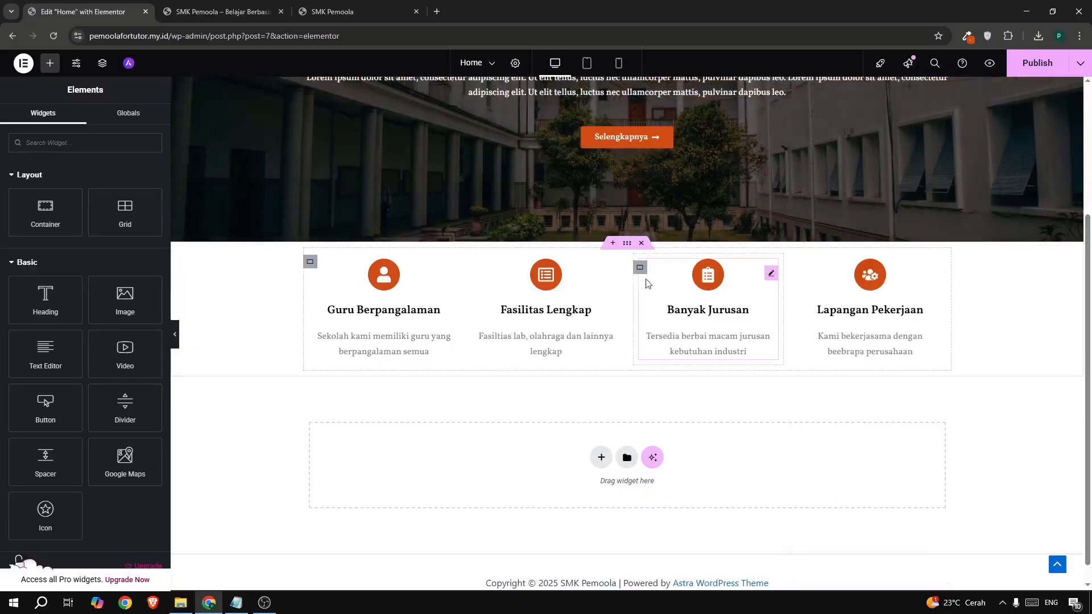
# - Give the four-card container a -5% top margin so the cards overlap the hero
pyautogui.click(625, 245)
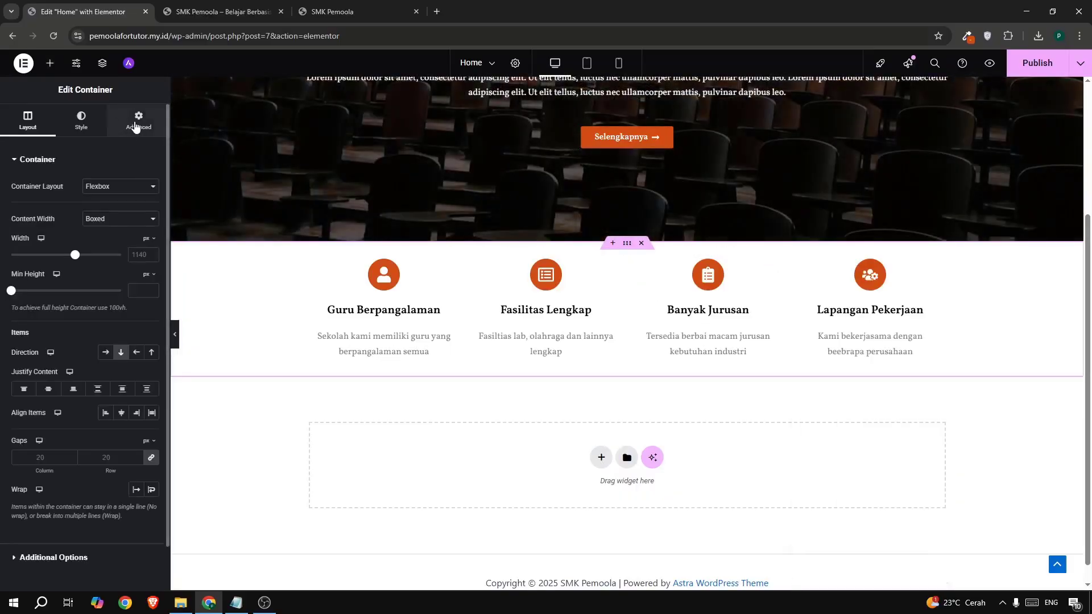
pyautogui.click(135, 125)
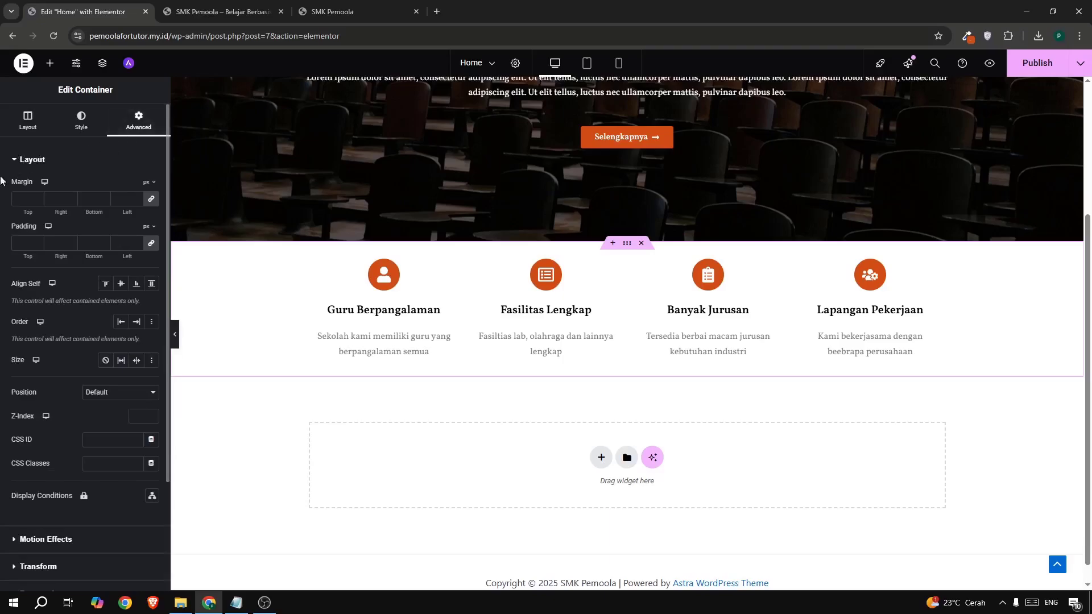
pyautogui.click(150, 203)
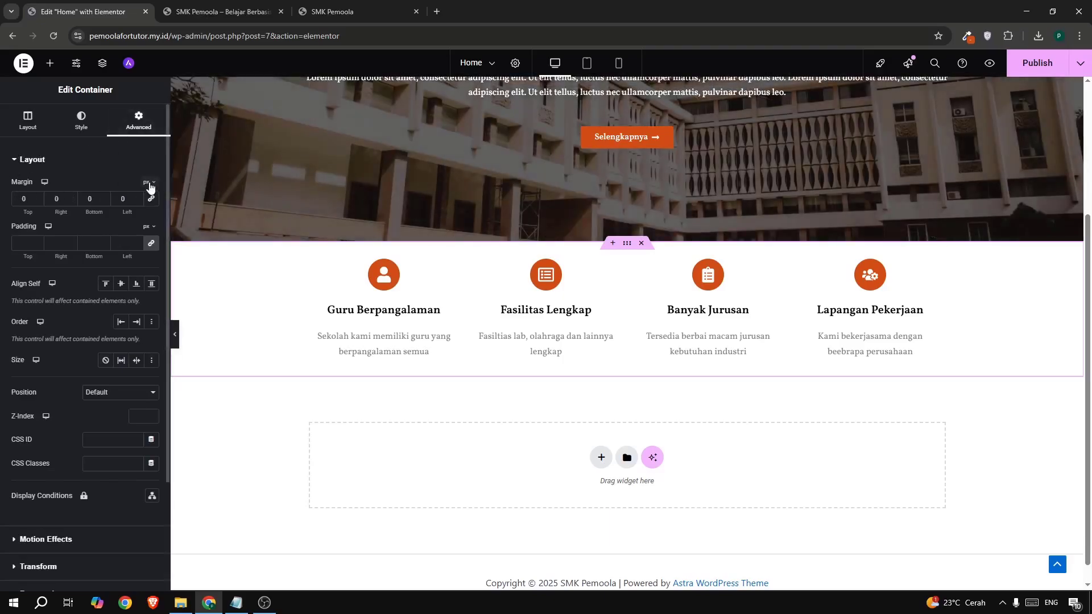
pyautogui.click(147, 200)
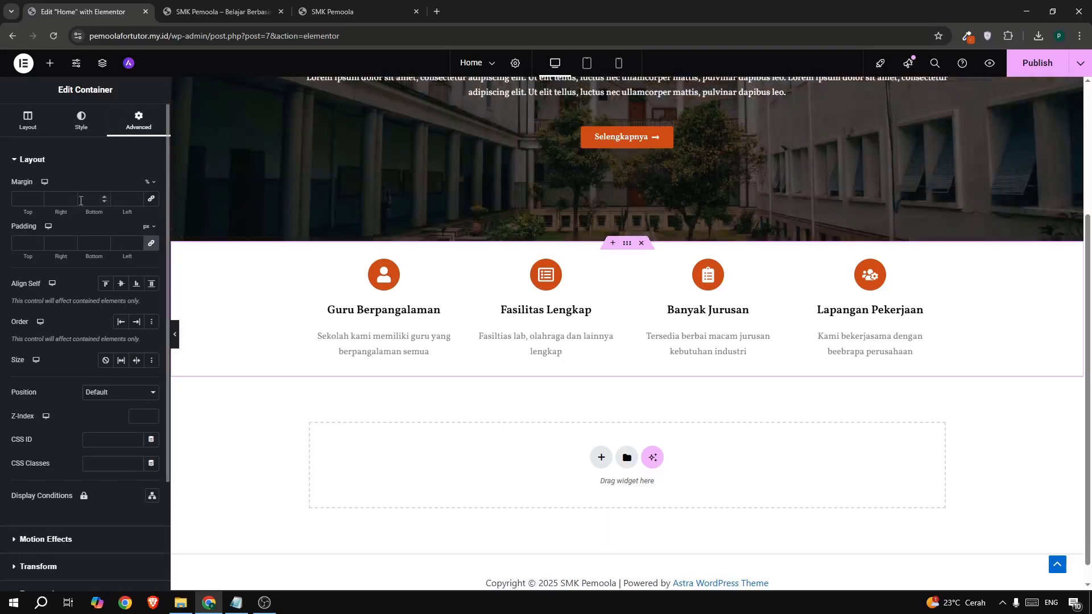
pyautogui.click(37, 201)
pyautogui.click(37, 200)
pyautogui.click(37, 200)
pyautogui.click(37, 200)
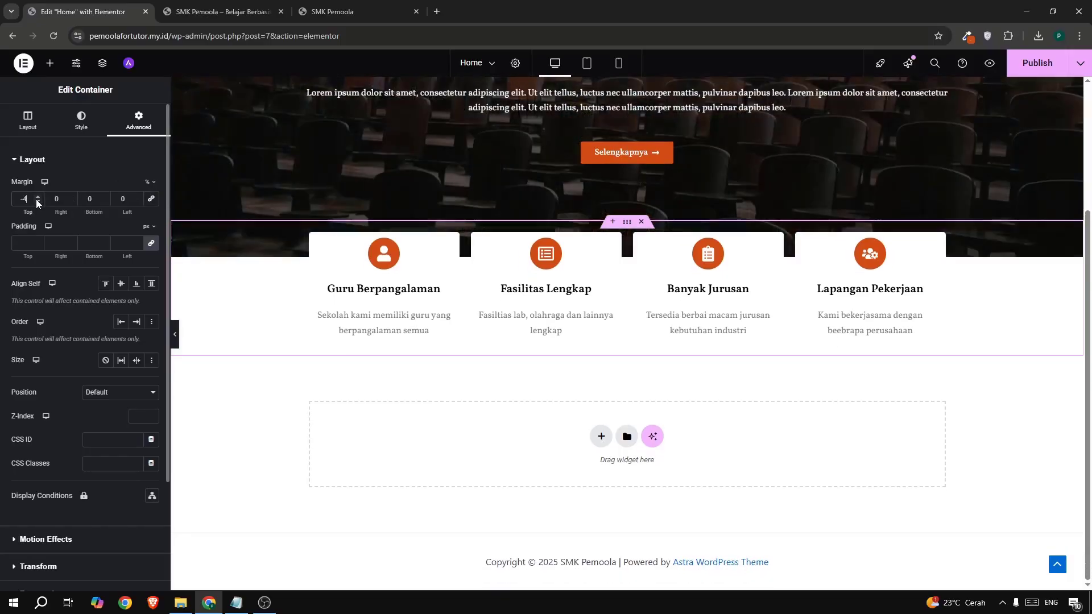
pyautogui.click(344, 13)
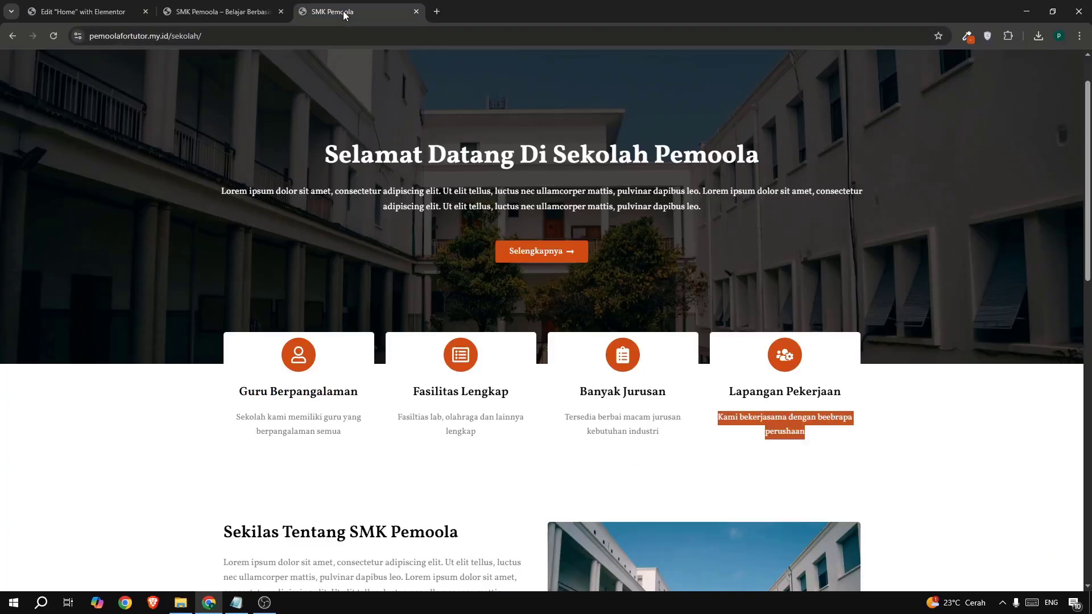
pyautogui.click(78, 17)
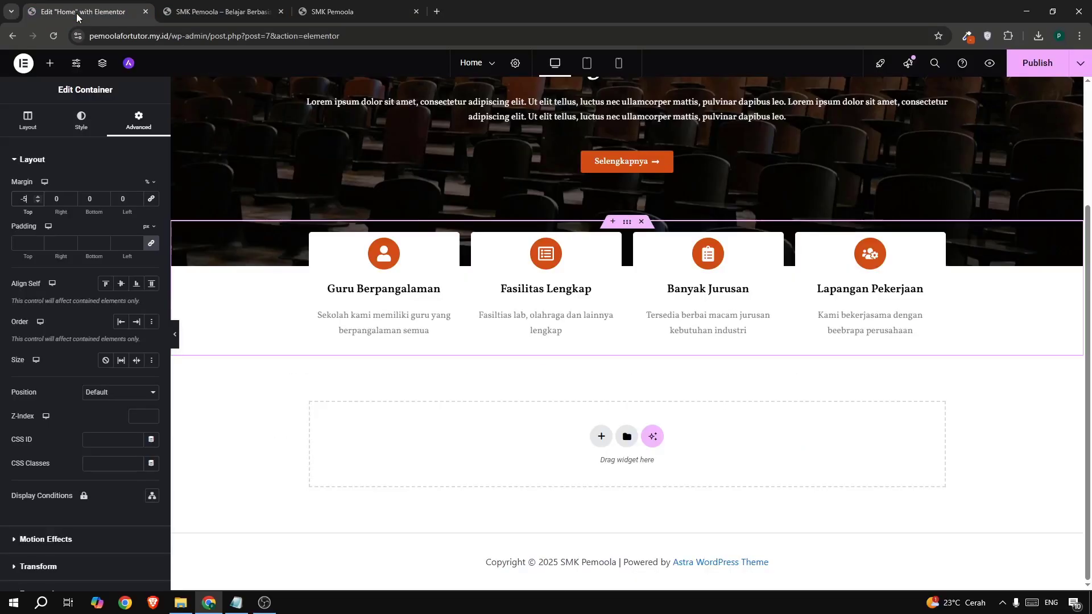
pyautogui.click(37, 197)
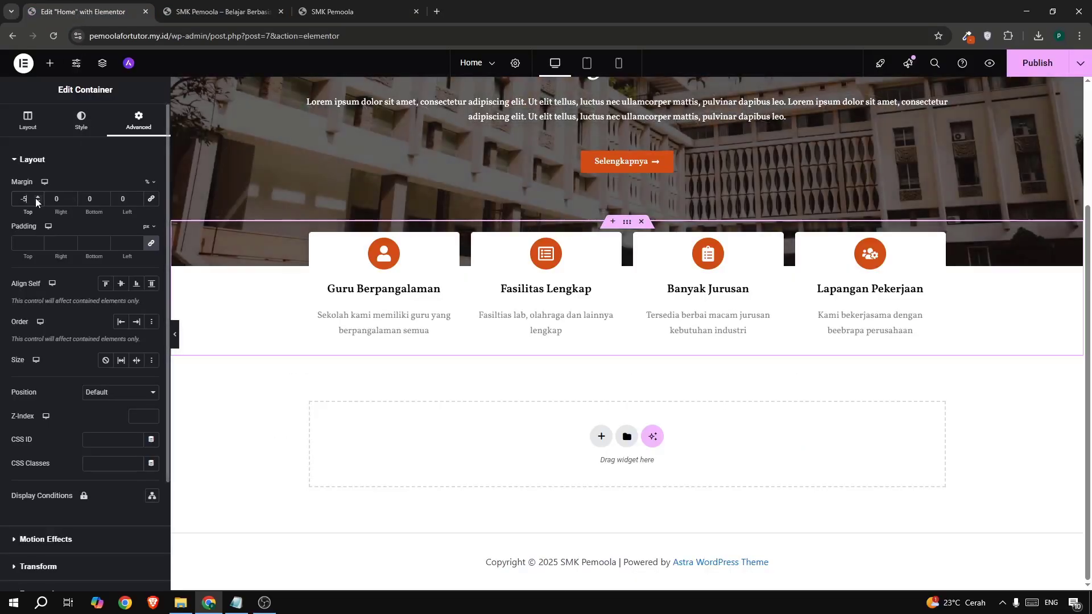
pyautogui.click(37, 201)
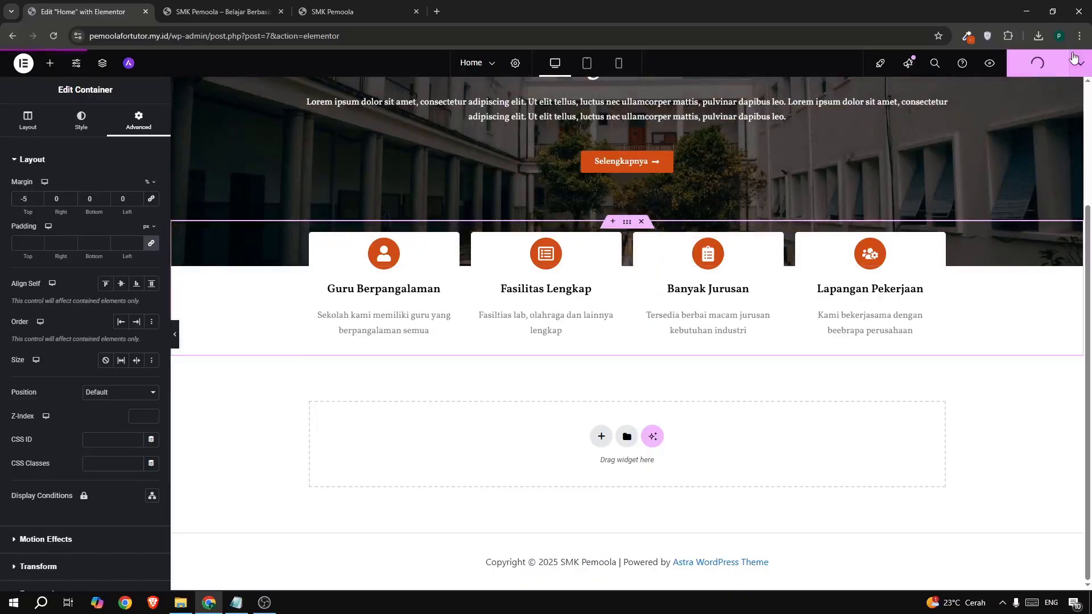
pyautogui.click(1049, 64)
pyautogui.click(233, 15)
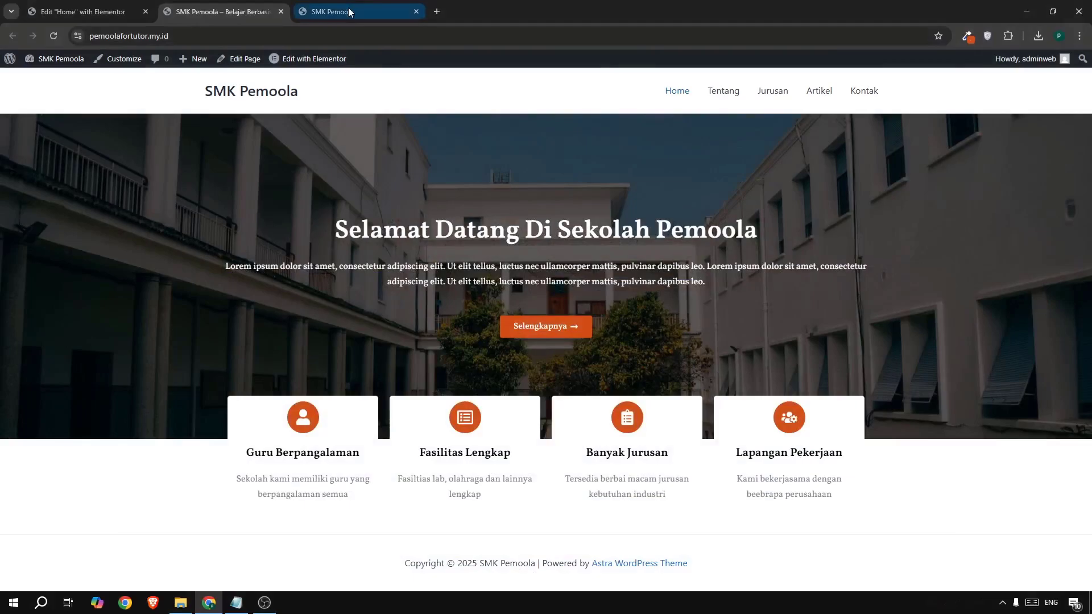
pyautogui.click(348, 11)
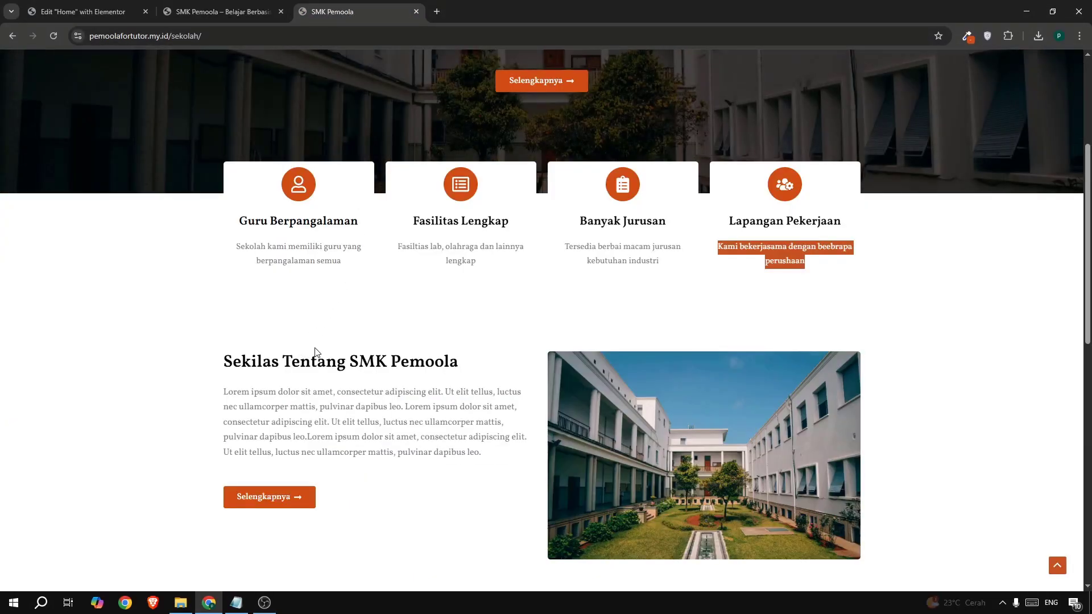
pyautogui.scroll(2, 317, 353)
pyautogui.scroll(-4, 317, 353)
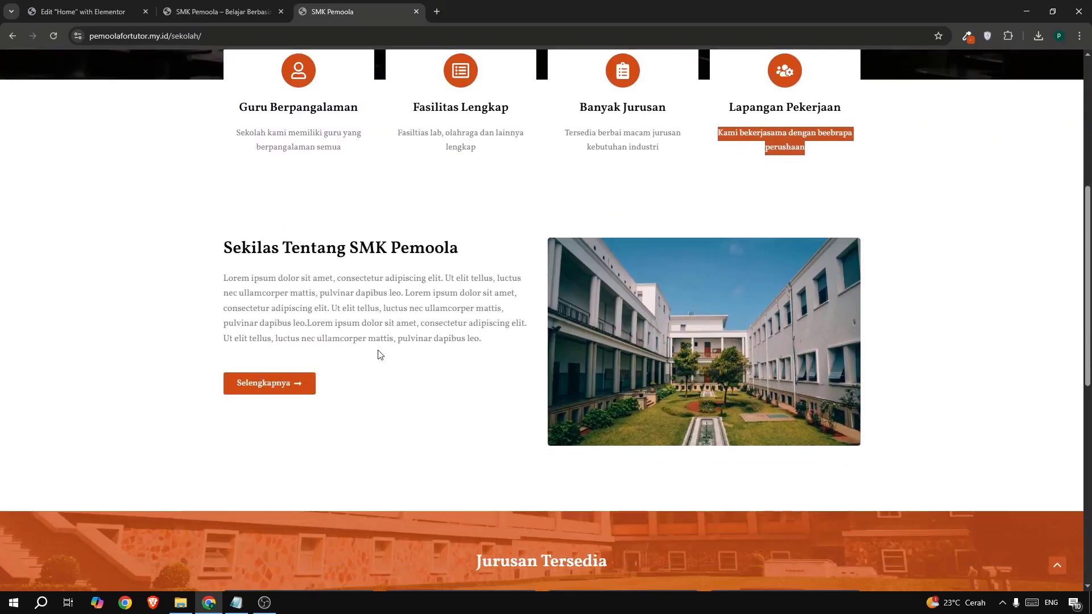
pyautogui.moveTo(317, 248); pyautogui.dragTo(387, 249)
pyautogui.click(381, 249)
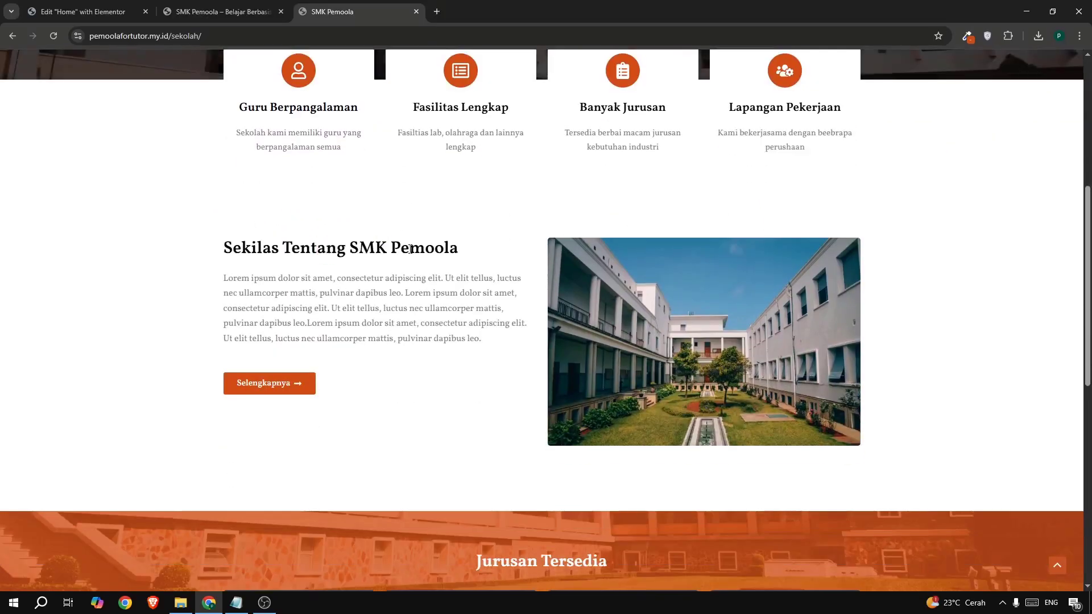
pyautogui.click(80, 11)
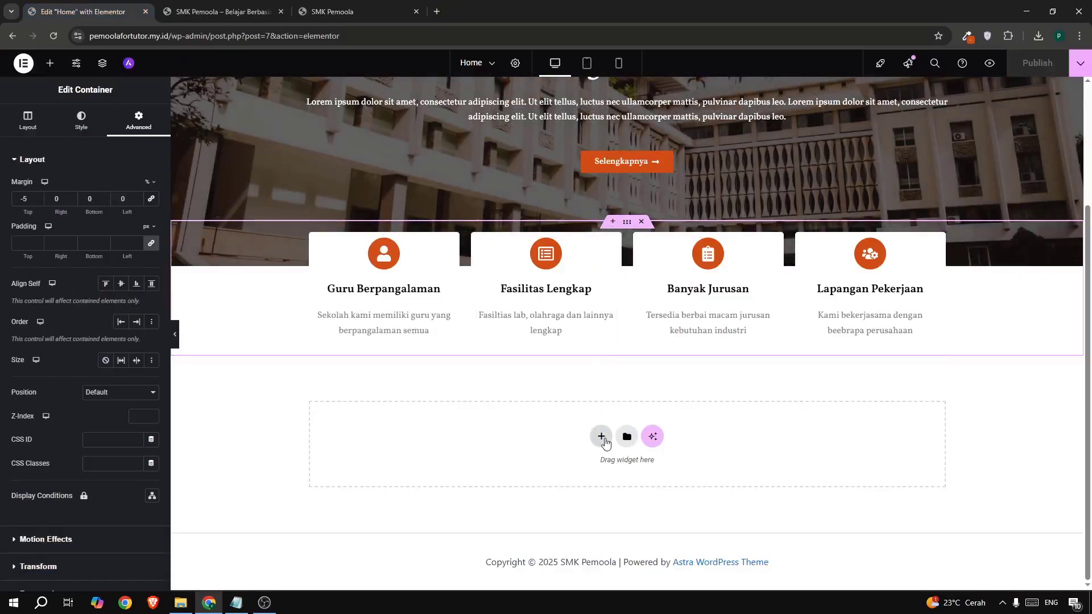
# - Insert a new two-column flexbox container below the feature cards
pyautogui.click(601, 438)
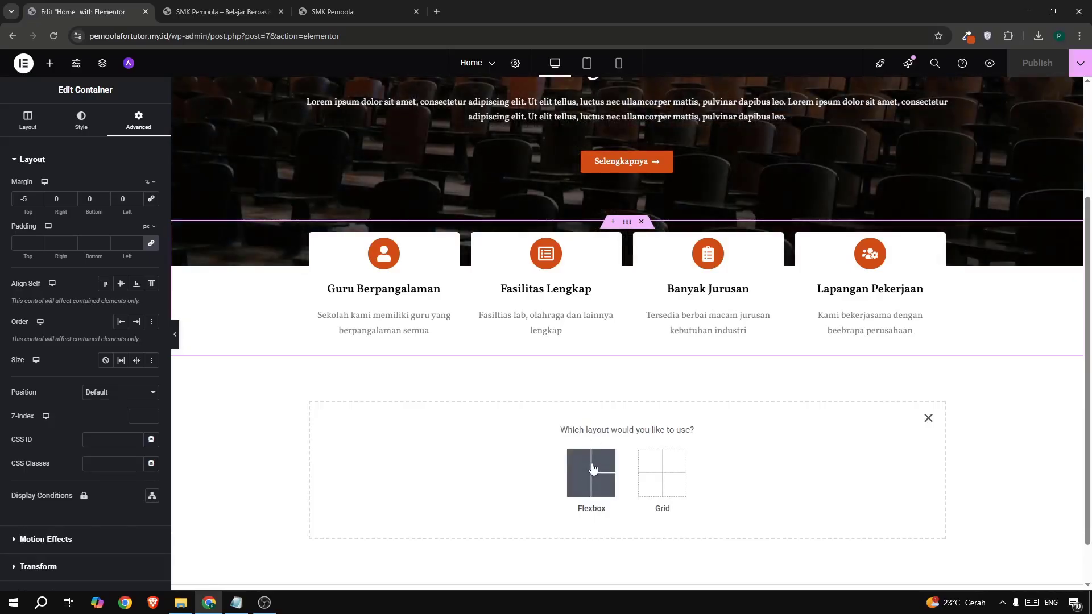
pyautogui.click(594, 475)
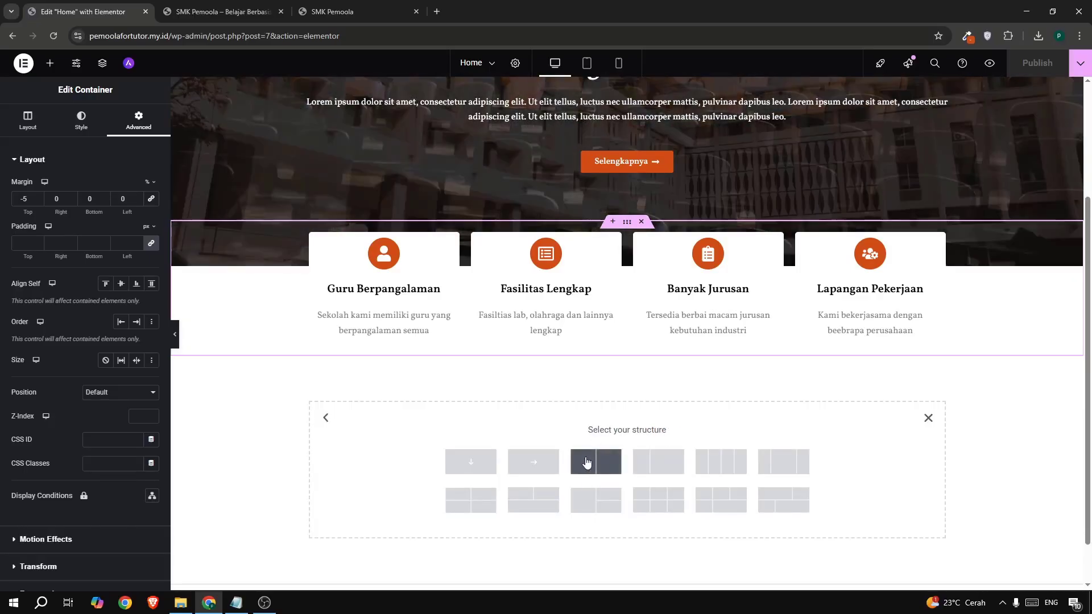
pyautogui.click(587, 463)
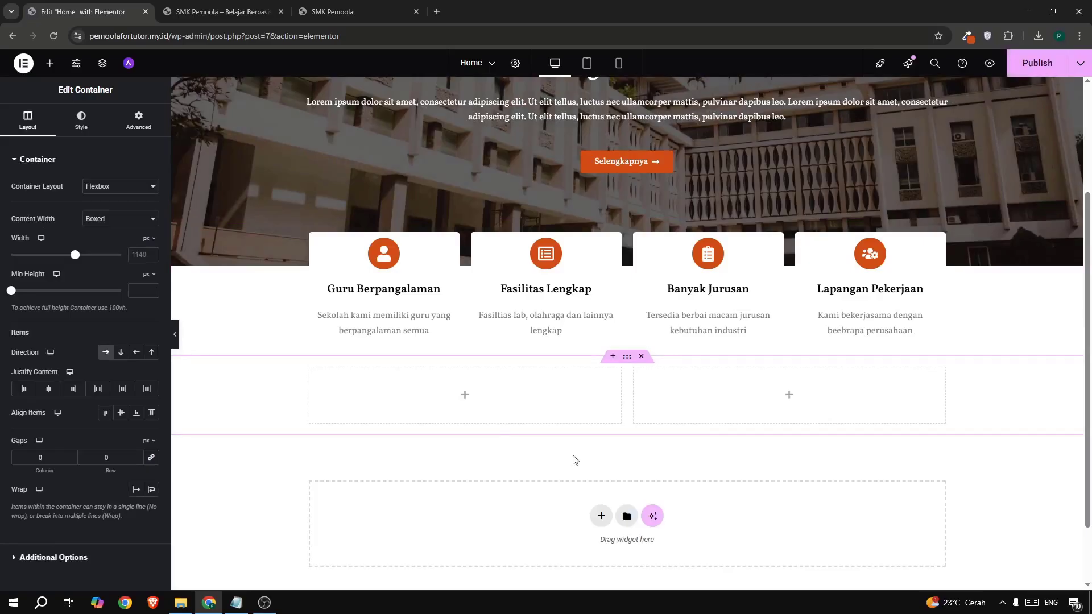
# - Set the new section's top margin to 5%
pyautogui.click(139, 123)
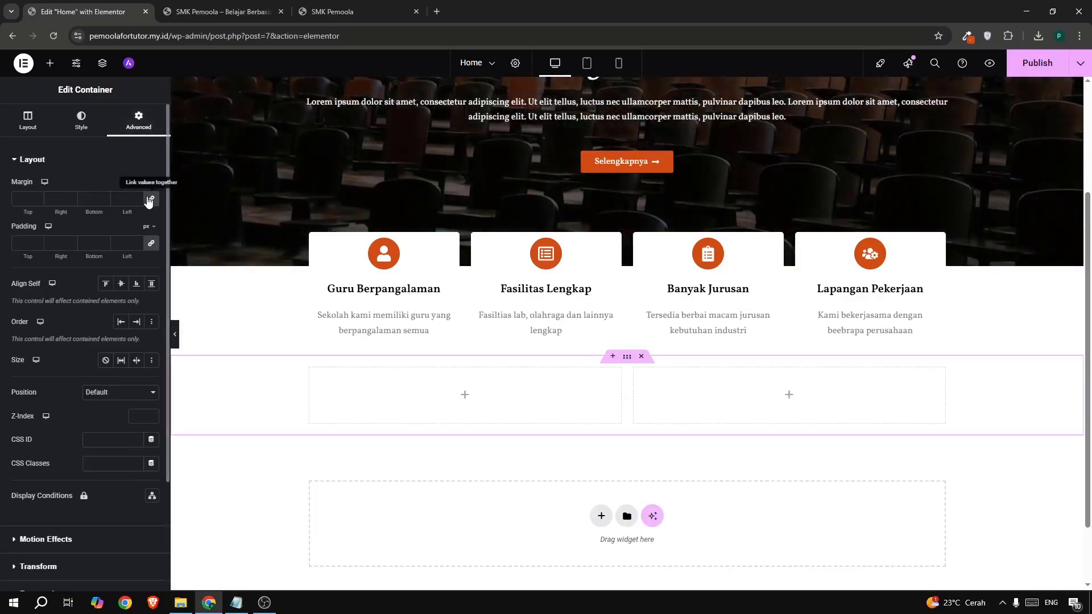
pyautogui.click(148, 199)
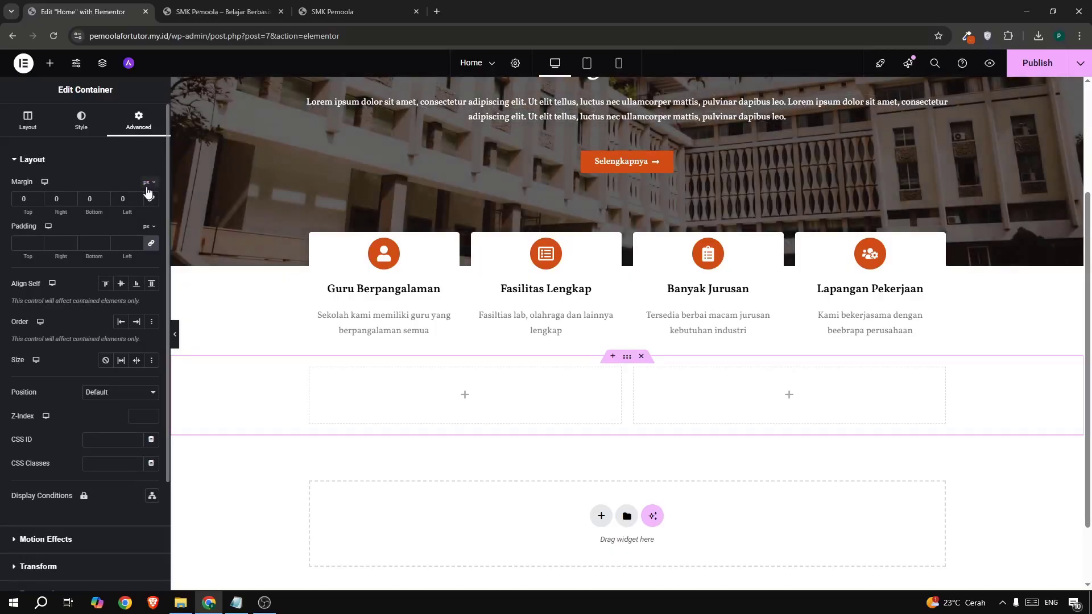
pyautogui.click(149, 183)
pyautogui.click(146, 200)
pyautogui.click(27, 199)
pyautogui.write('5')
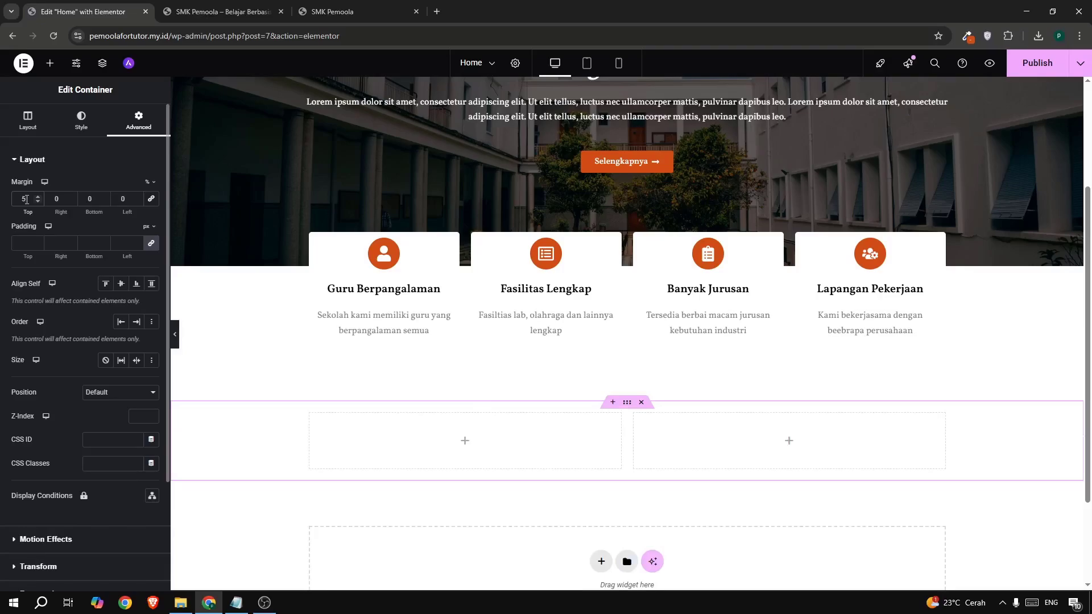
pyautogui.scroll(-3, 429, 295)
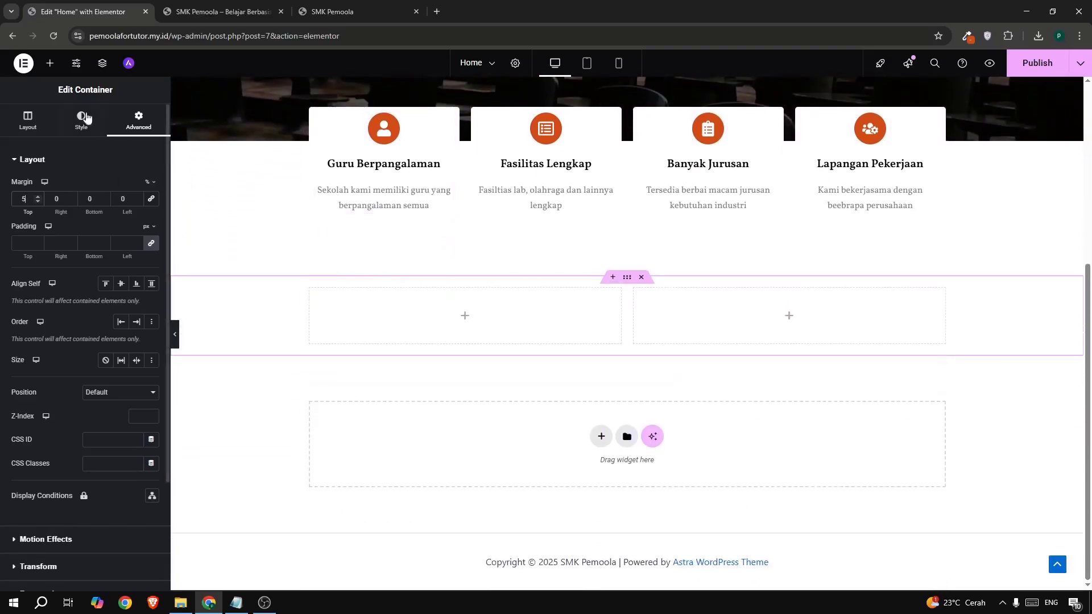
pyautogui.scroll(4, 452, 243)
pyautogui.scroll(-4, 456, 242)
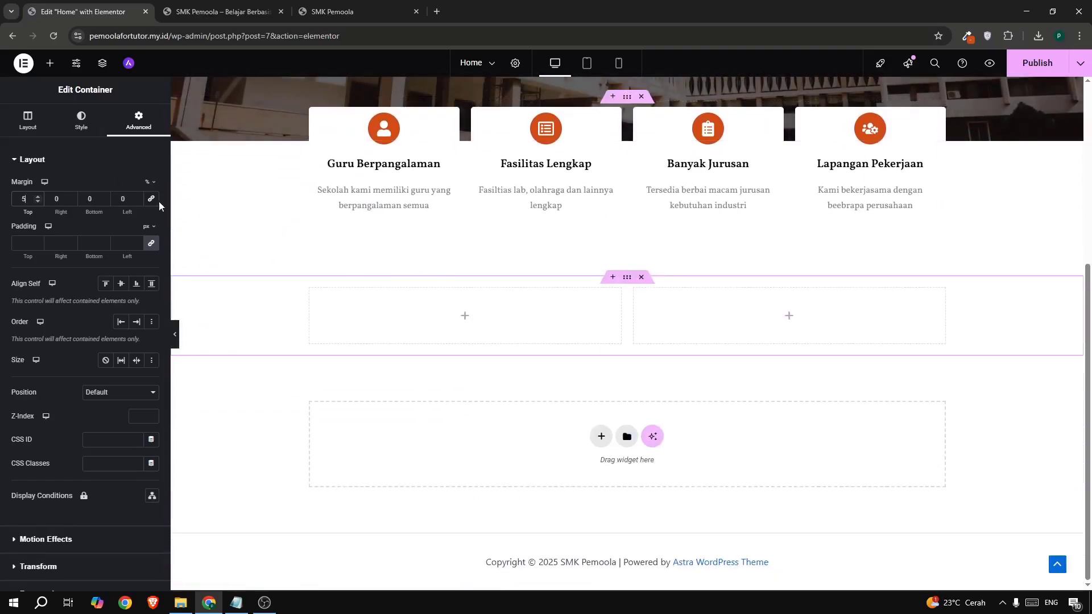
# - Add a near-black heading 'Sekilas Tentang SMK Pemoola' to the left column
pyautogui.click(50, 63)
pyautogui.moveTo(46, 297); pyautogui.dragTo(414, 291)
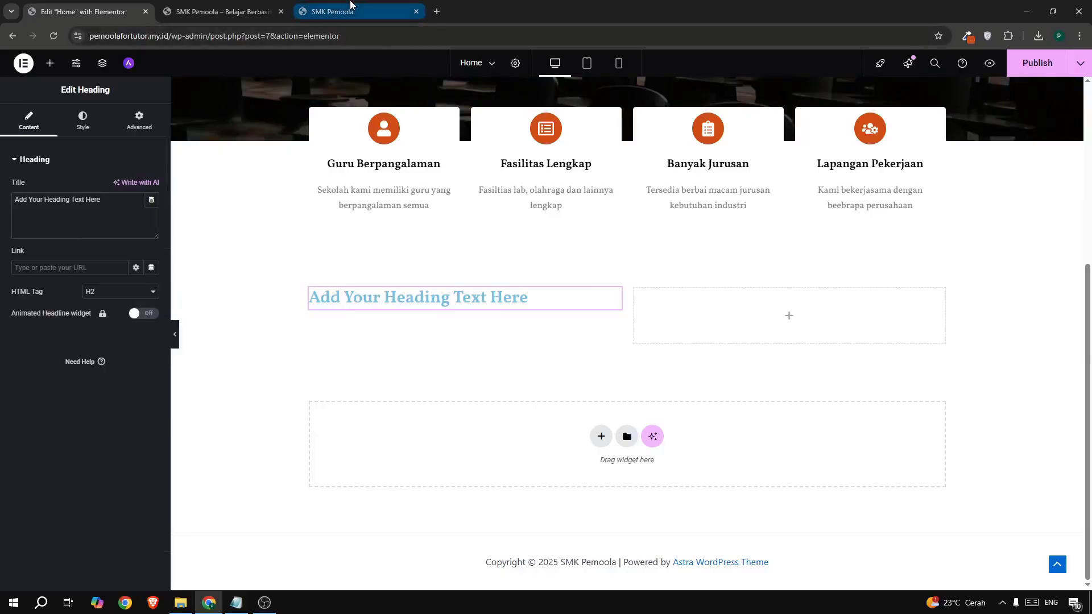
pyautogui.click(332, 12)
pyautogui.moveTo(222, 247); pyautogui.dragTo(487, 258)
pyautogui.hotkey('ctrl', 'c')
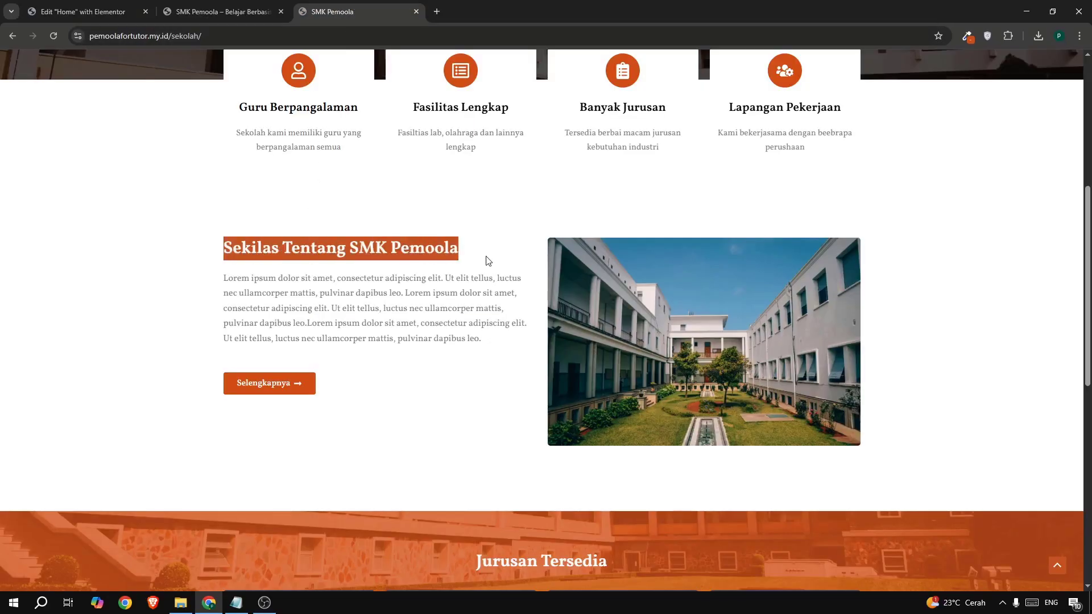
pyautogui.click(71, 14)
pyautogui.tripleClick(44, 200)
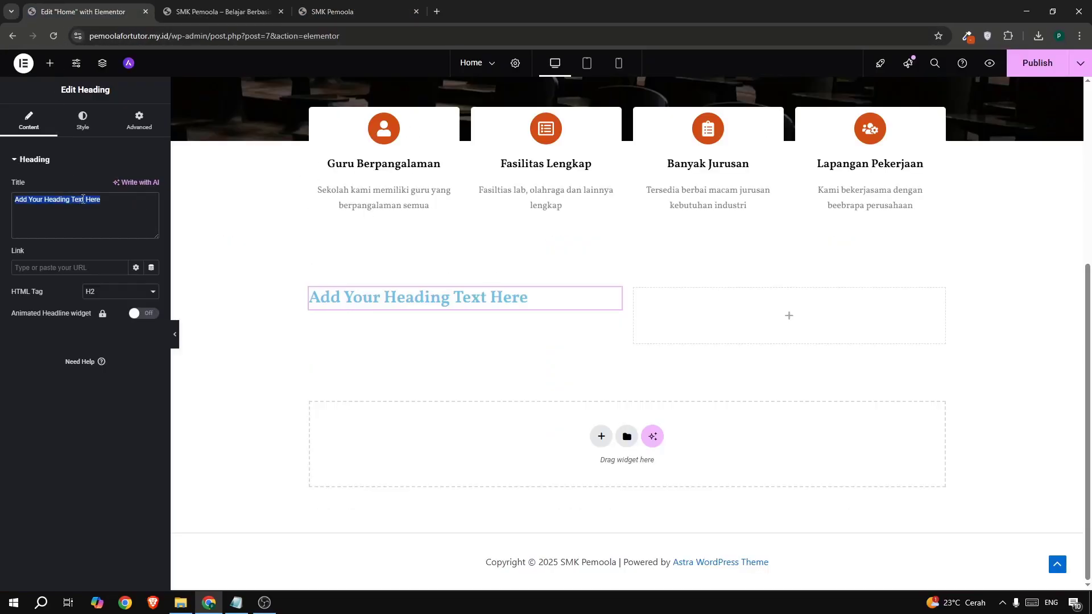
pyautogui.hotkey('ctrl', 'v')
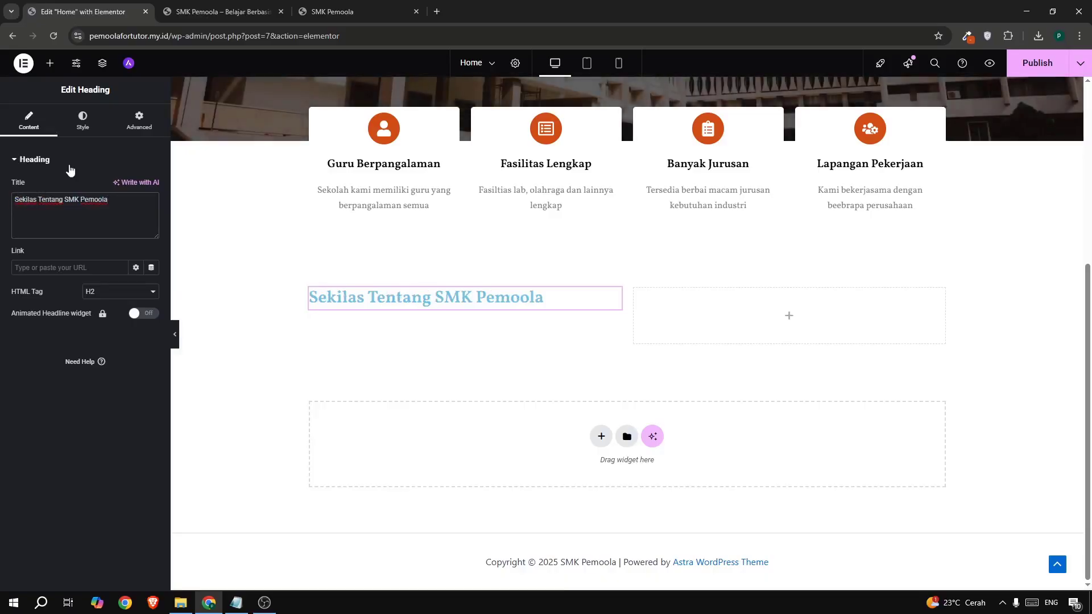
pyautogui.click(79, 125)
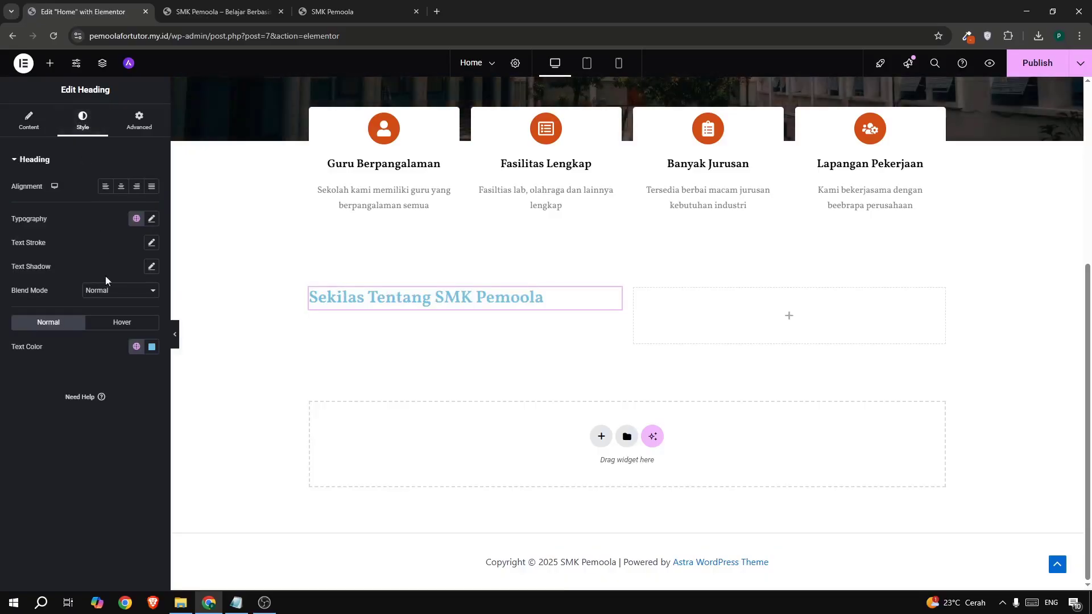
pyautogui.click(151, 347)
pyautogui.click(59, 385)
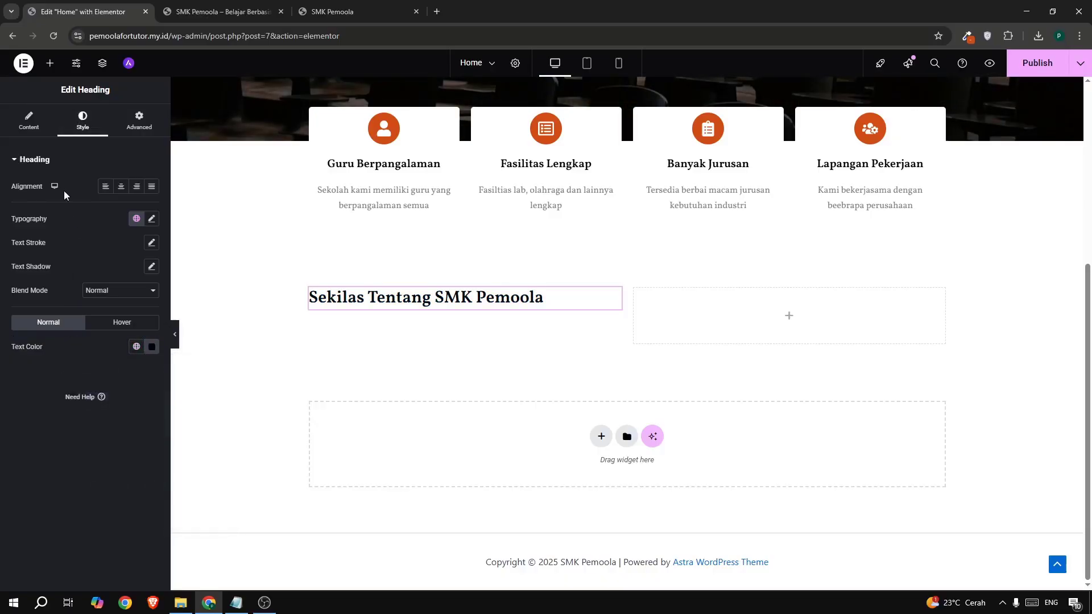
# - Add a text block under the heading with the lorem ipsum paragraph repeated three times
pyautogui.click(50, 63)
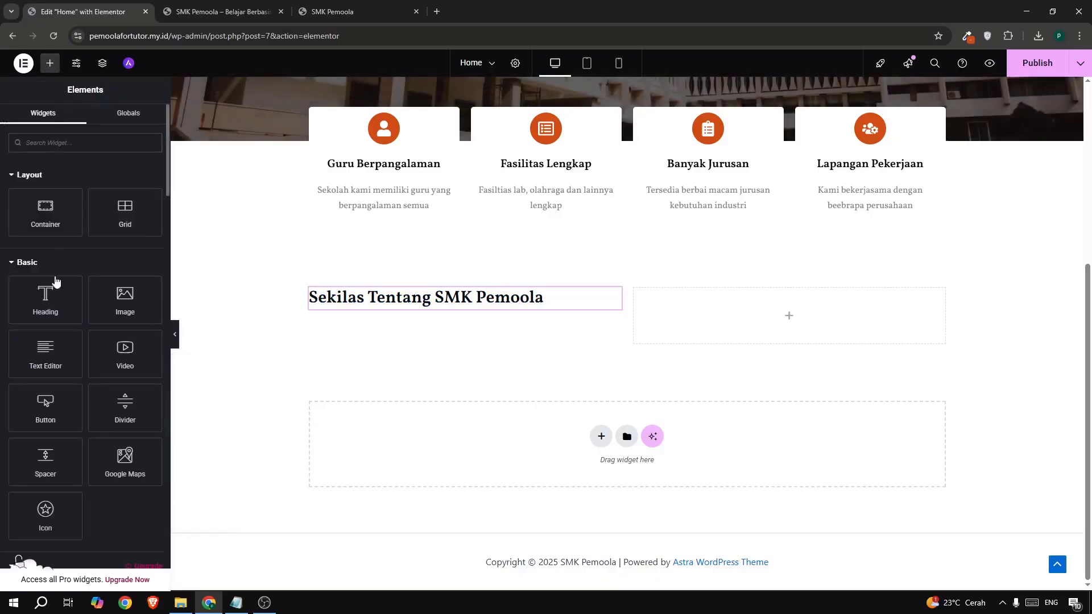
pyautogui.moveTo(47, 352); pyautogui.dragTo(357, 302)
pyautogui.tripleClick(107, 339)
pyautogui.hotkey('ctrl', 'c')
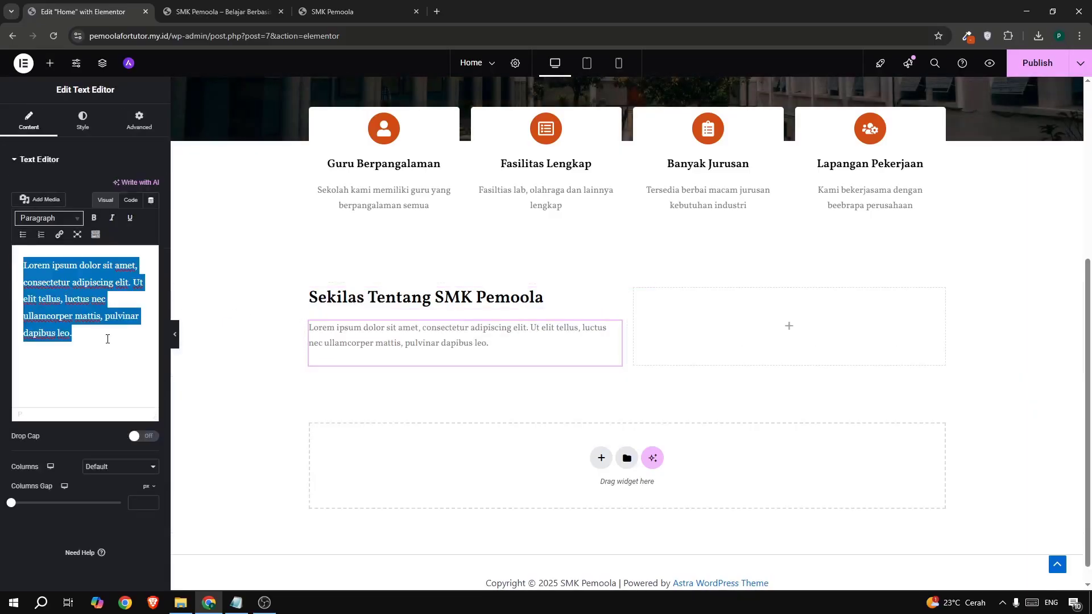
pyautogui.click(107, 339)
pyautogui.hotkey('ctrl', 'v')
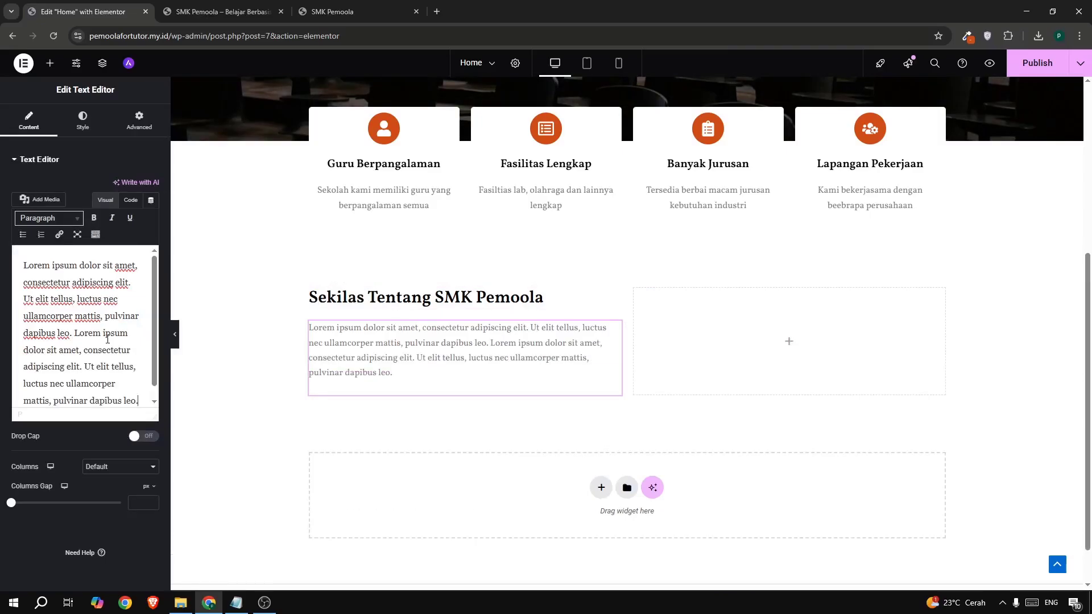
pyautogui.hotkey('ctrl', 'v')
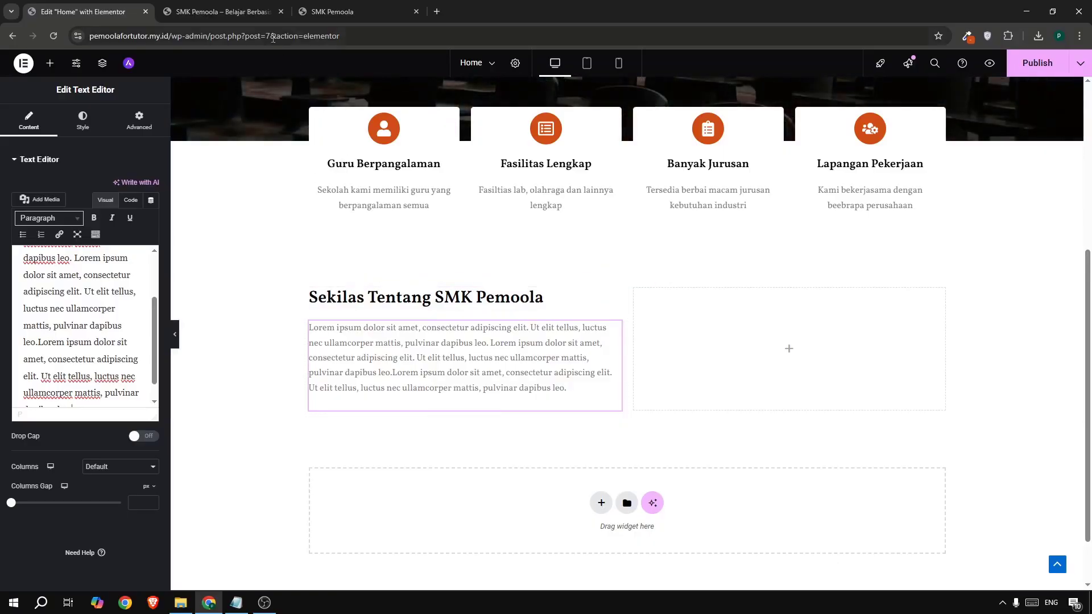
# - Copy the hero's Selengkapnya button and paste it below the paragraph
pyautogui.scroll(5, 512, 237)
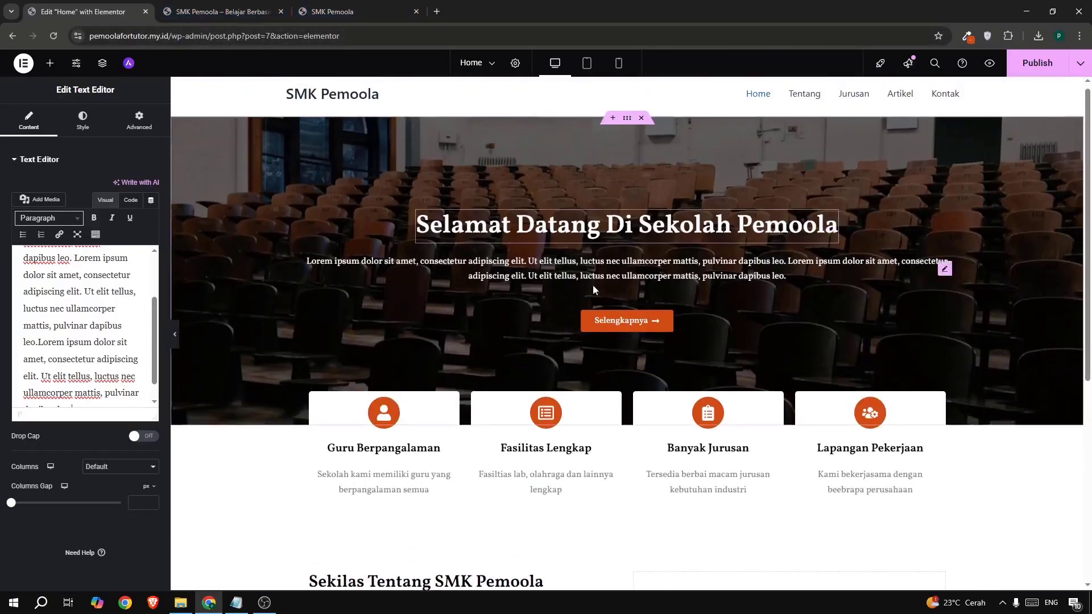
pyautogui.rightClick(624, 320)
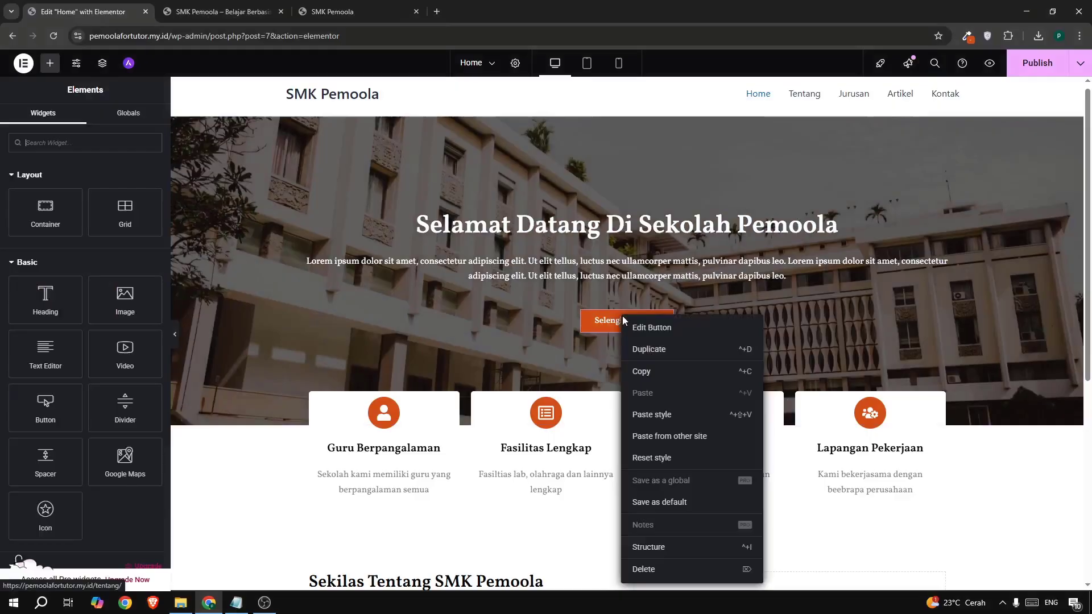
pyautogui.click(641, 371)
pyautogui.scroll(-4, 359, 459)
pyautogui.rightClick(359, 458)
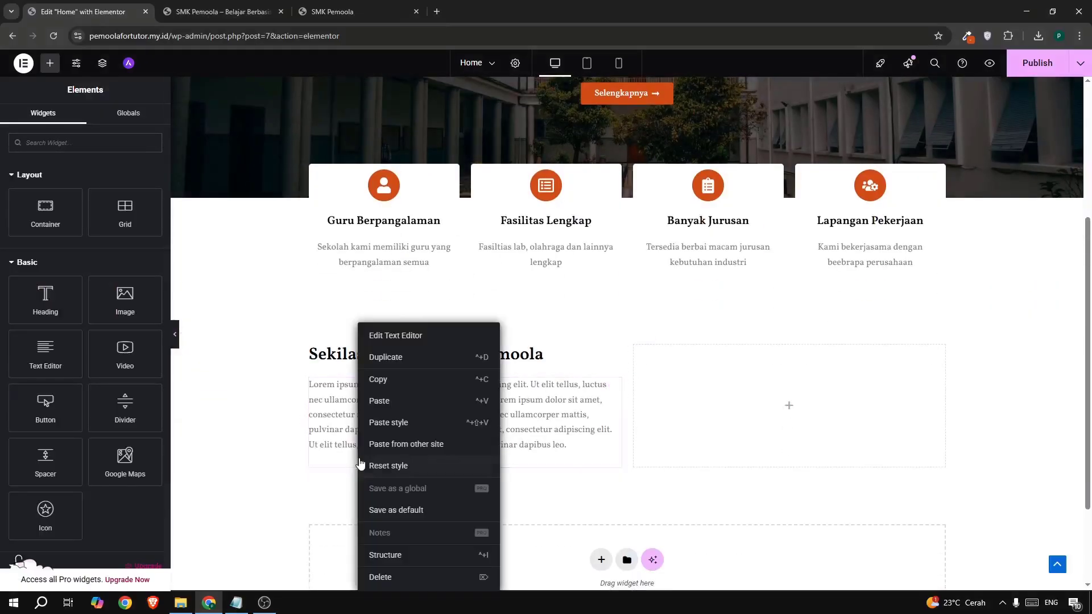
pyautogui.click(379, 401)
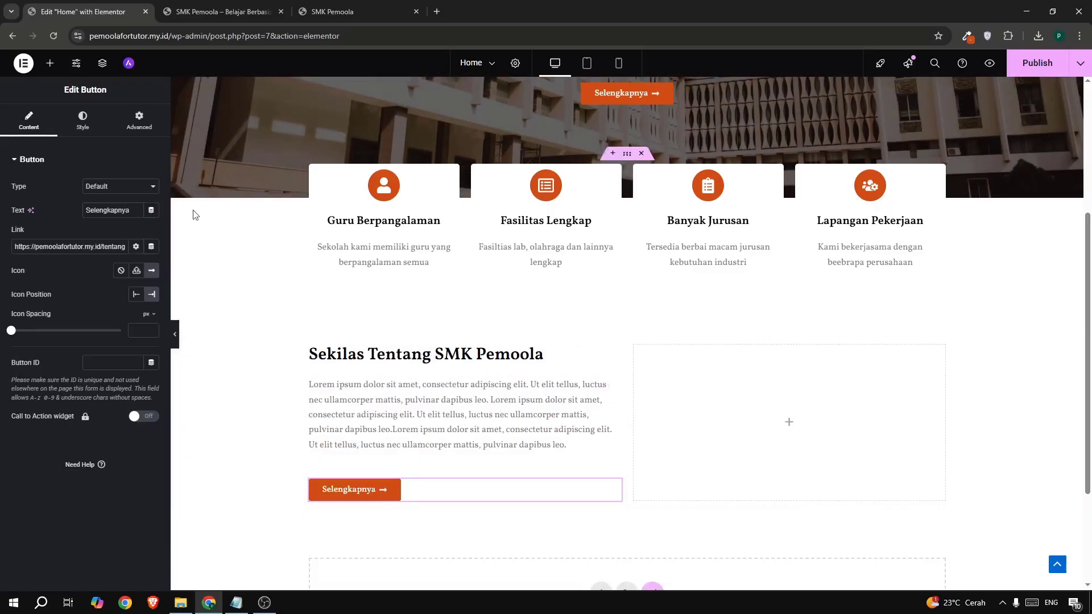
pyautogui.click(51, 63)
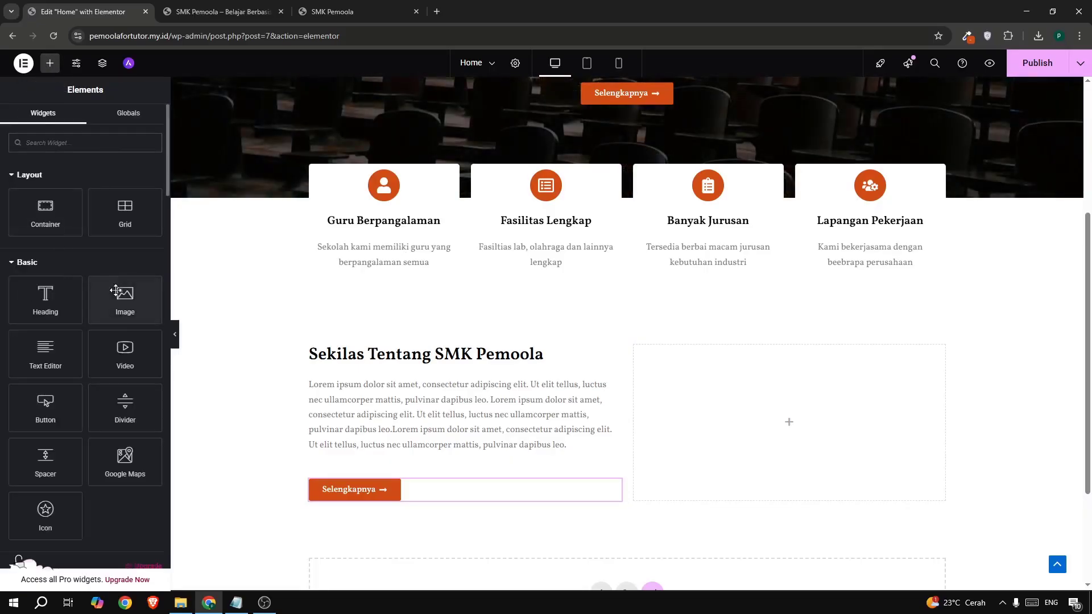
# - Place the courtyard photo from the Media Library into the right column
pyautogui.moveTo(125, 297); pyautogui.dragTo(790, 406)
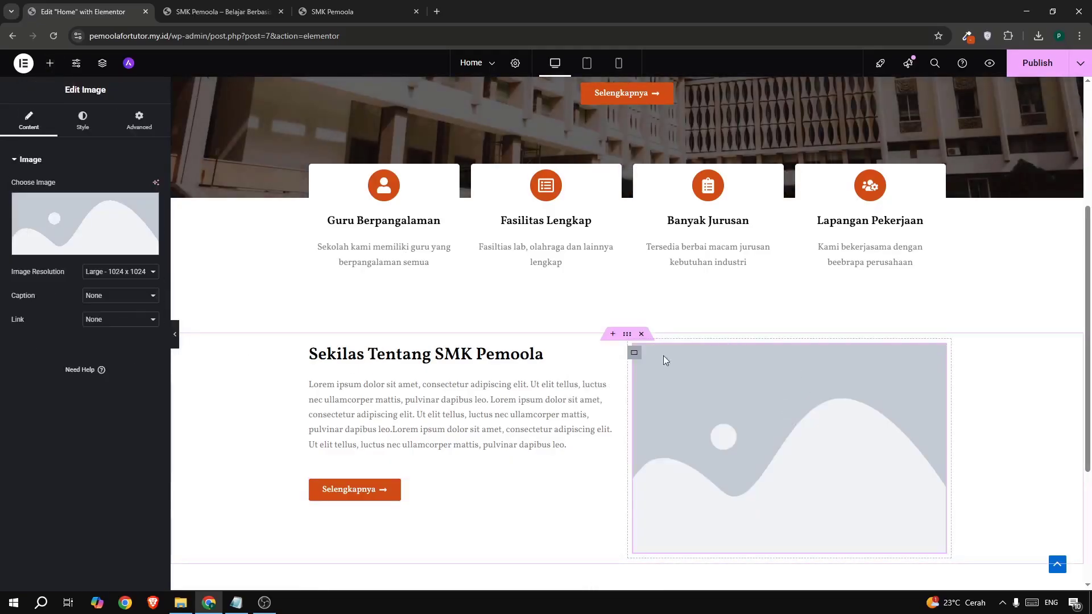
pyautogui.click(92, 217)
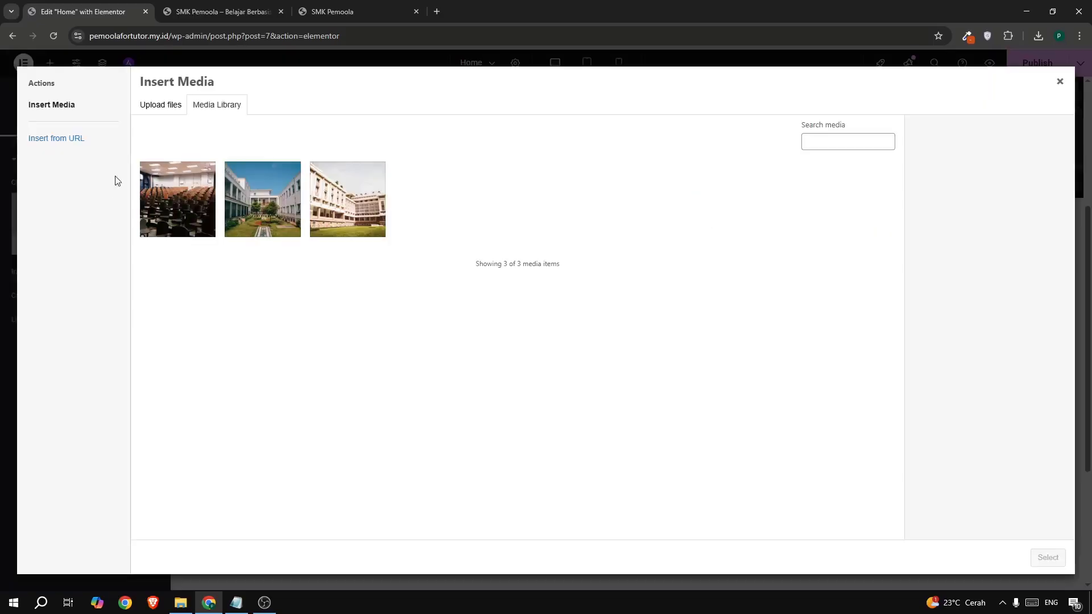
pyautogui.click(158, 105)
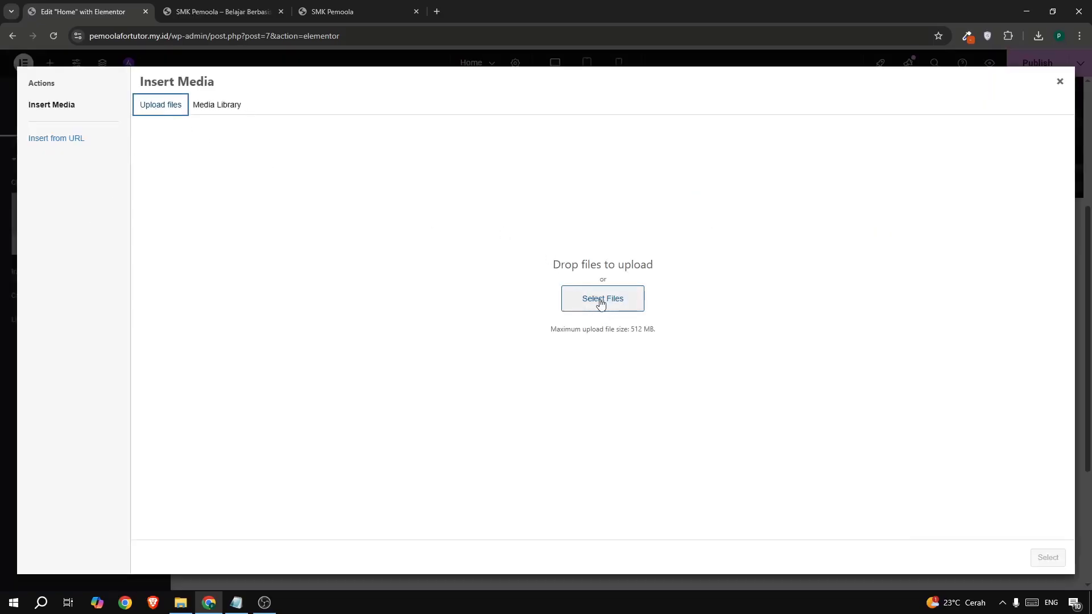
pyautogui.click(223, 104)
pyautogui.click(257, 200)
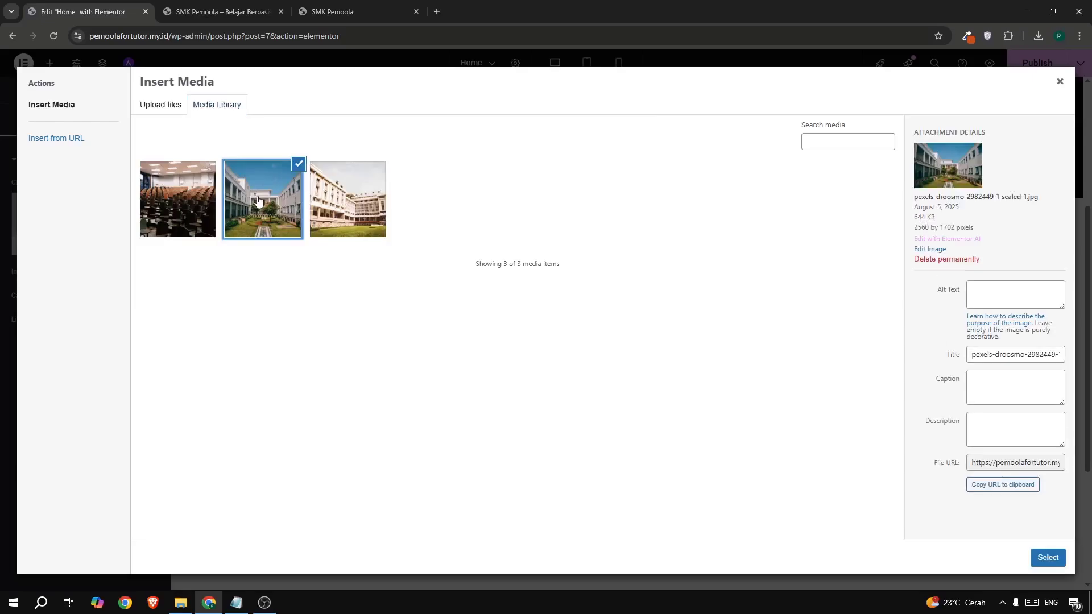
pyautogui.click(1048, 557)
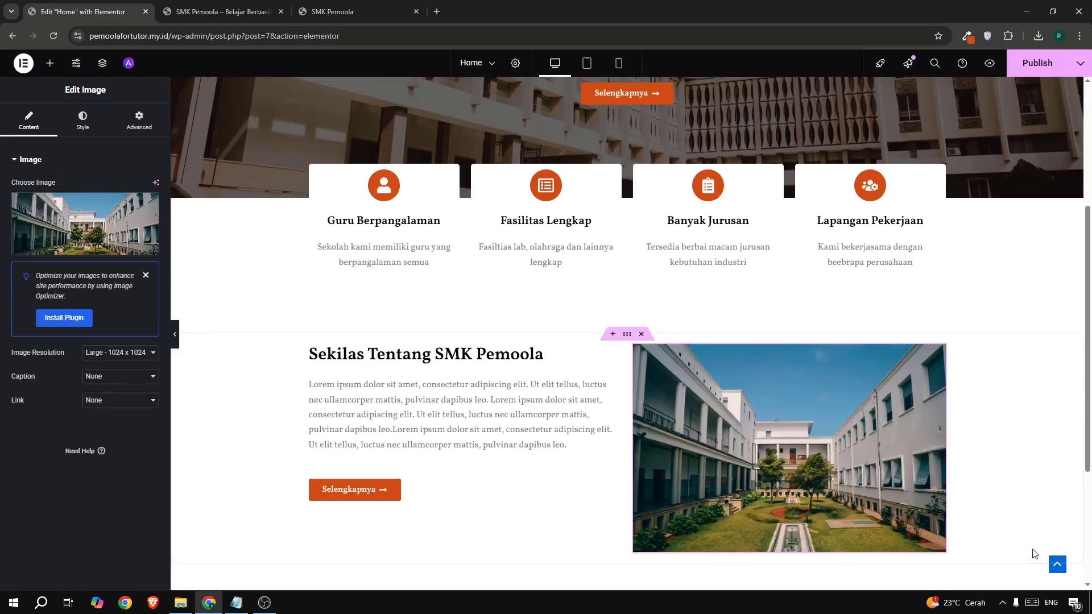
# - Give the photo a 5 px border radius and publish the home page
pyautogui.click(82, 122)
pyautogui.click(304, 11)
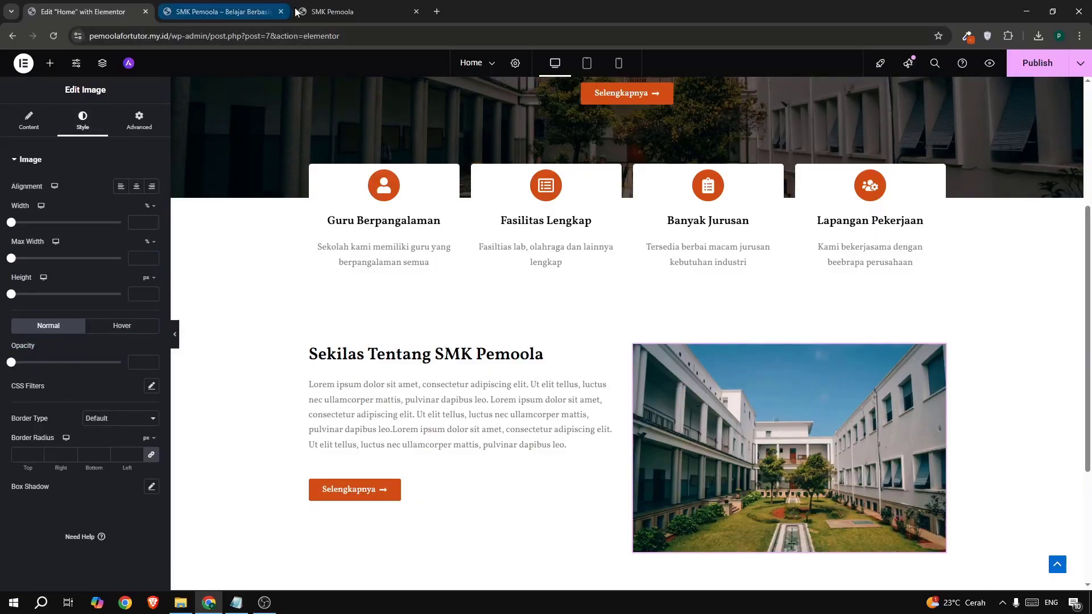
pyautogui.click(60, 12)
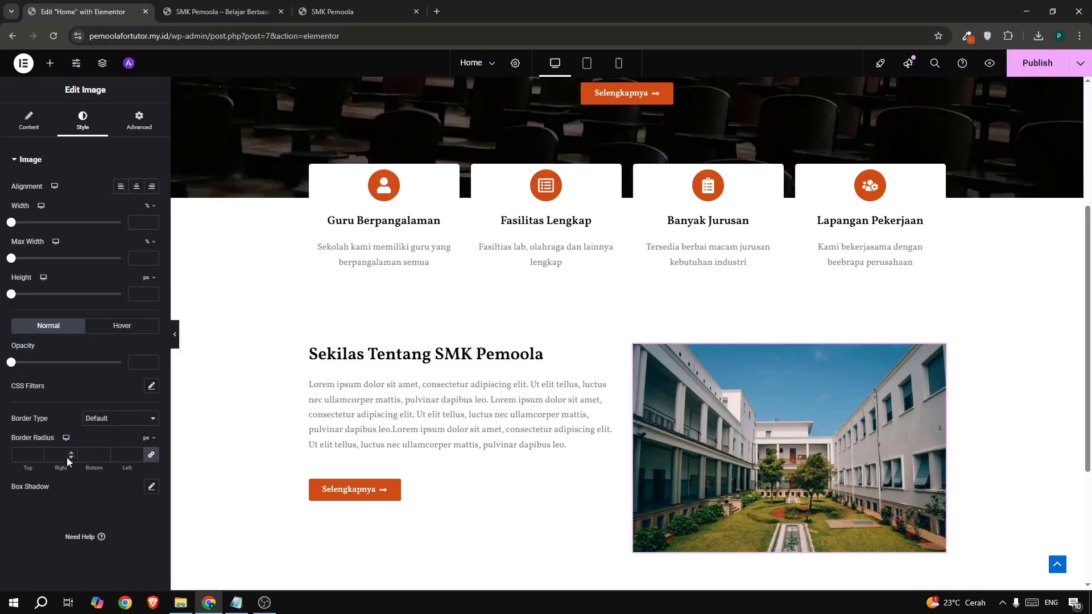
pyautogui.click(66, 455)
pyautogui.write('8')
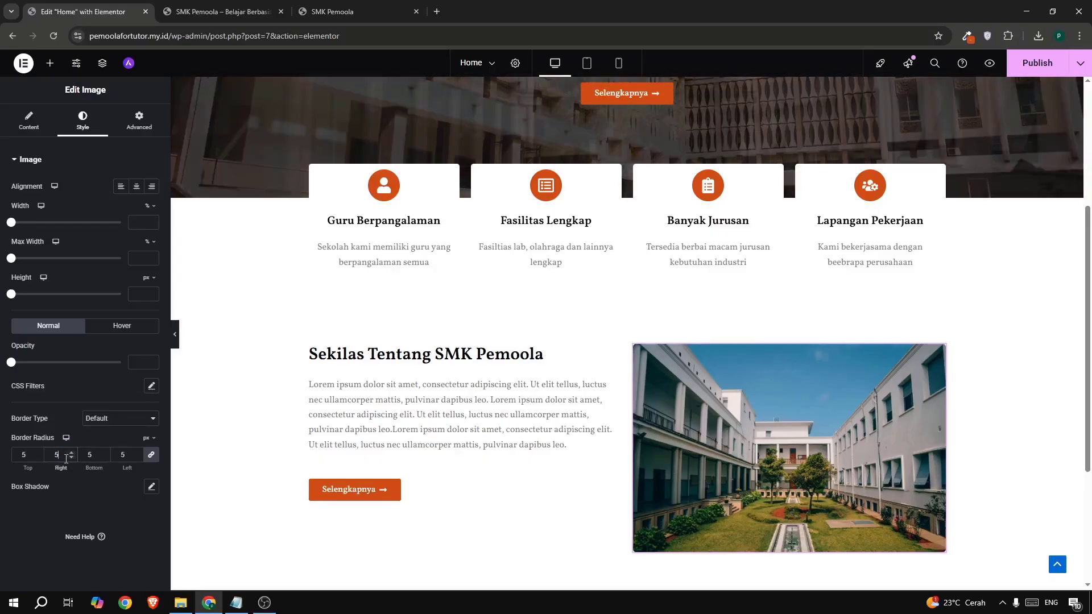
pyautogui.click(1036, 64)
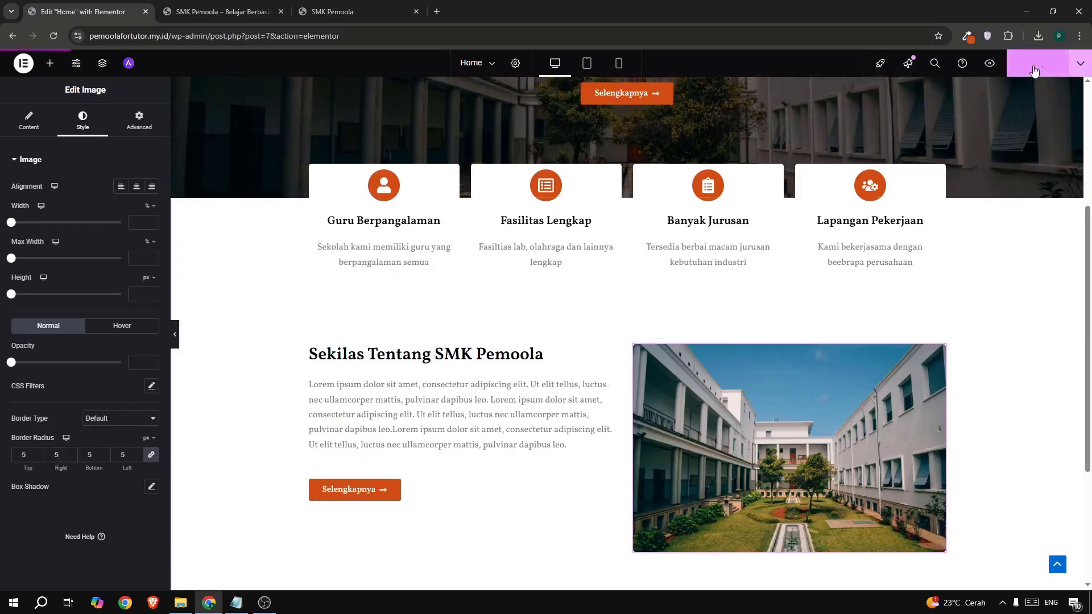
# - Reload the live home page and scroll down to the new Sekilas Tentang section
pyautogui.click(398, 12)
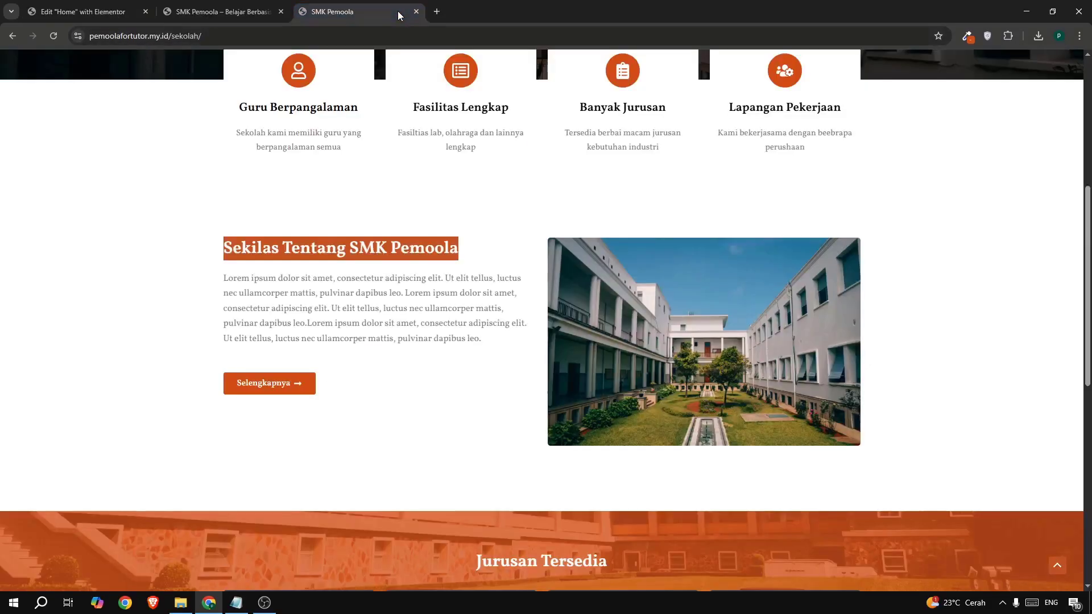
pyautogui.click(180, 6)
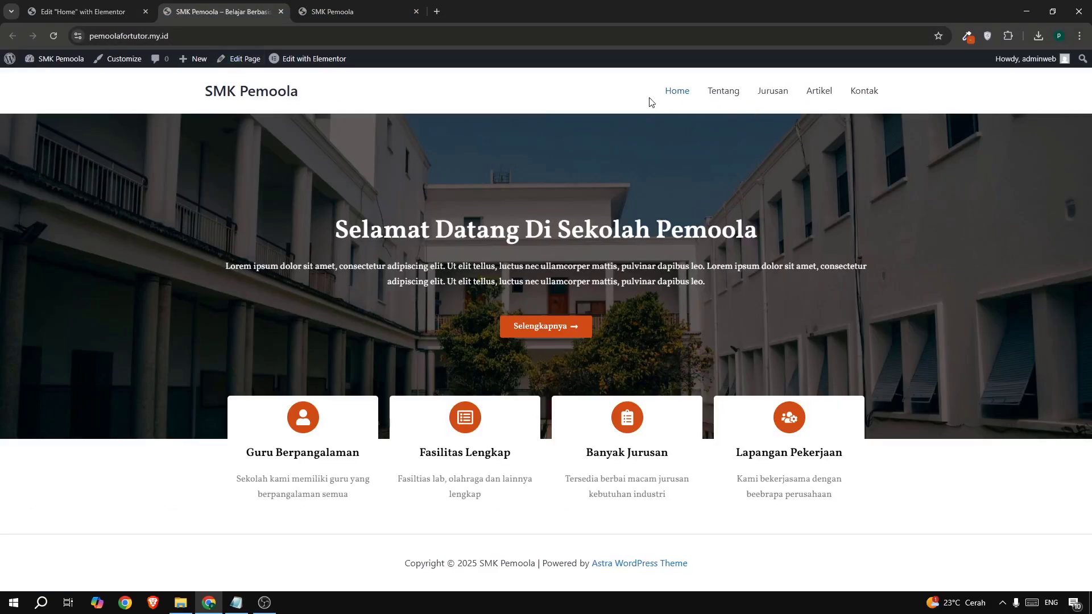
pyautogui.click(674, 91)
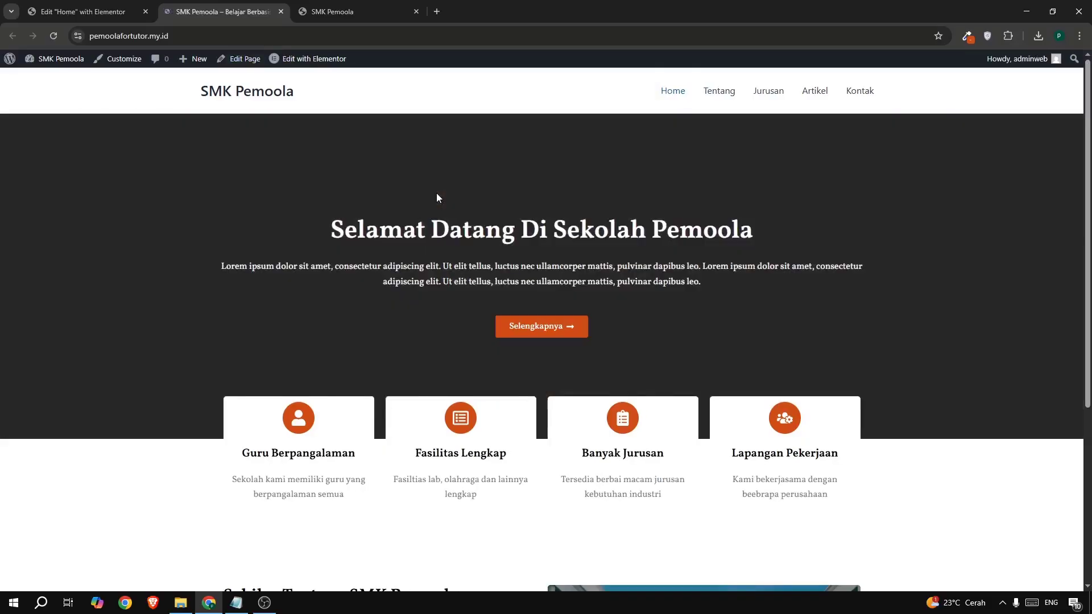
pyautogui.scroll(-5, 436, 193)
pyautogui.moveTo(275, 356); pyautogui.dragTo(332, 386)
pyautogui.click(401, 358)
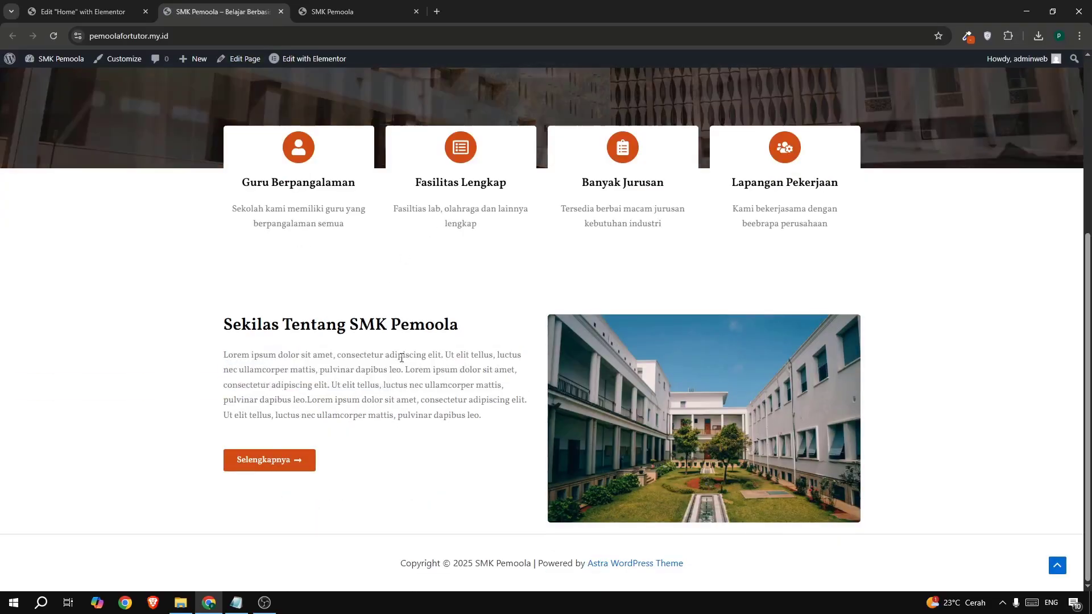
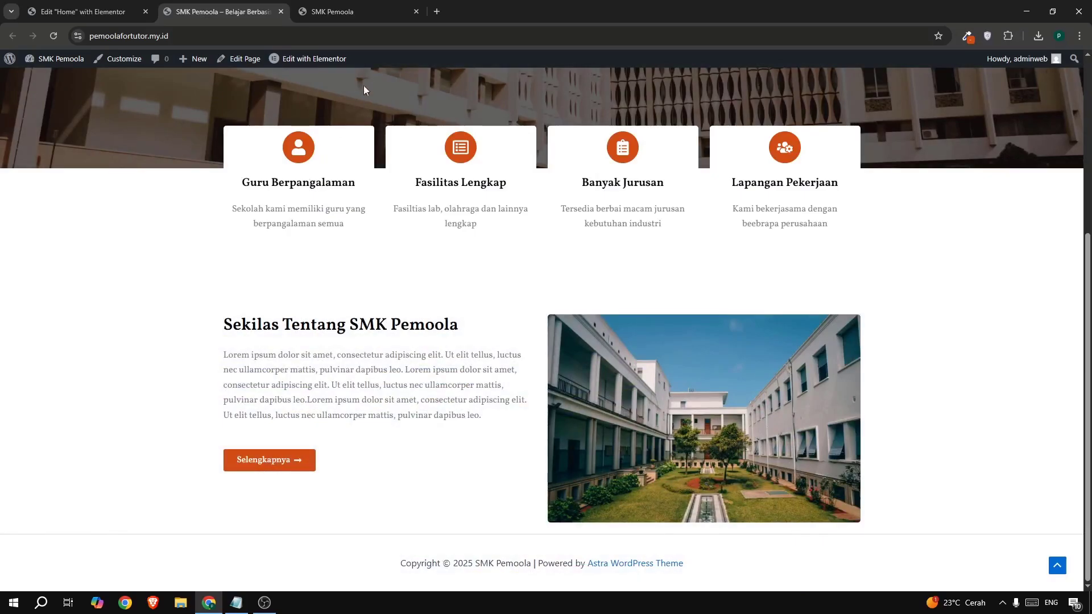
# - Scroll through the live /sekolah/ page, then go back to the 'Edit Home with Elementor' tab
pyautogui.click(336, 15)
pyautogui.scroll(-3, 358, 264)
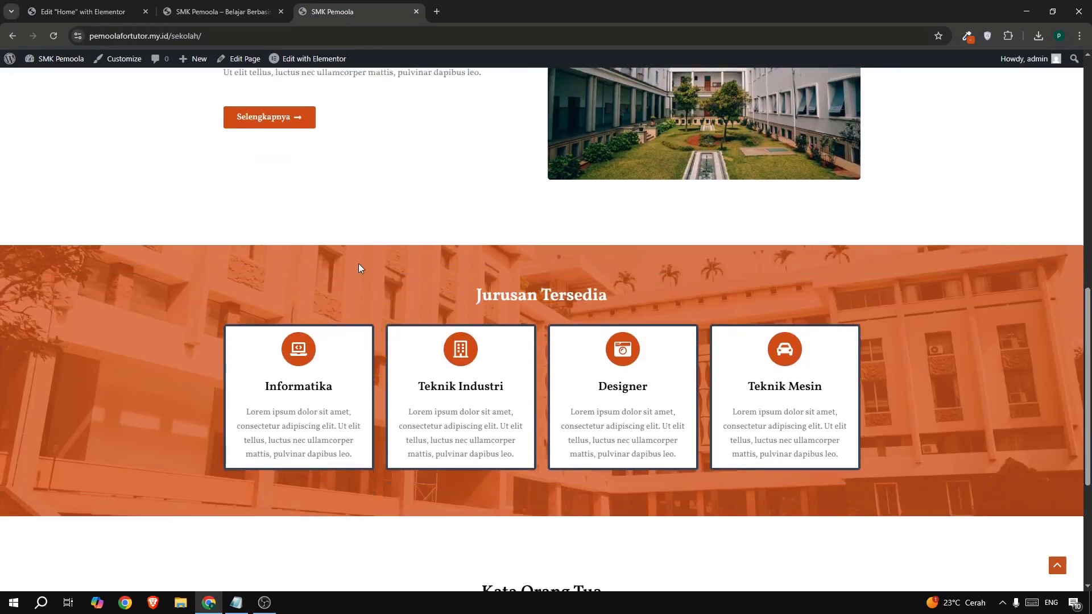
pyautogui.scroll(1, 447, 316)
pyautogui.scroll(-3, 447, 316)
pyautogui.scroll(3, 398, 317)
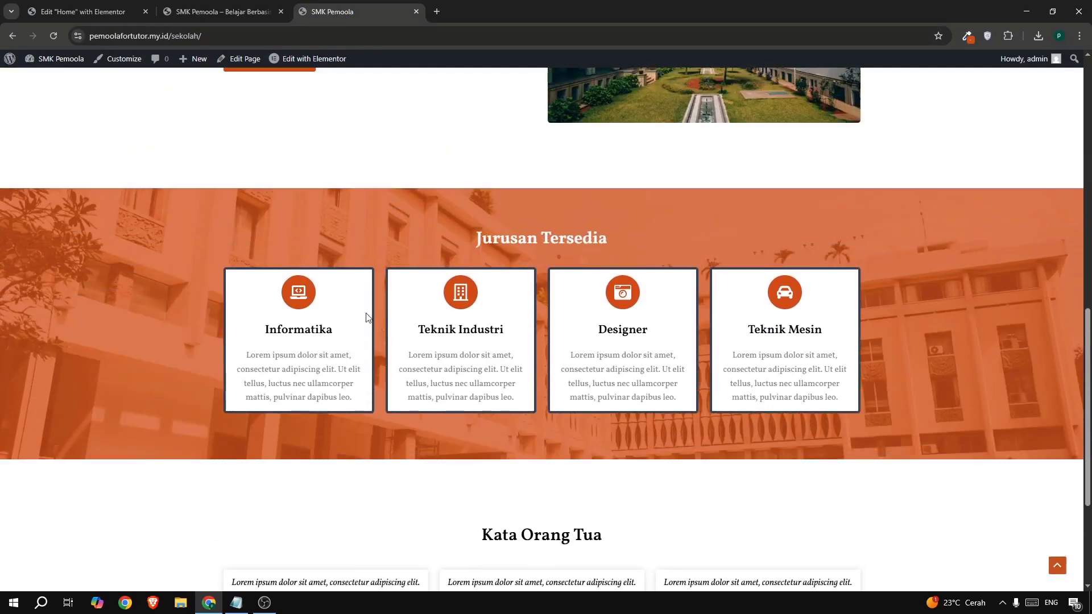
pyautogui.click(108, 17)
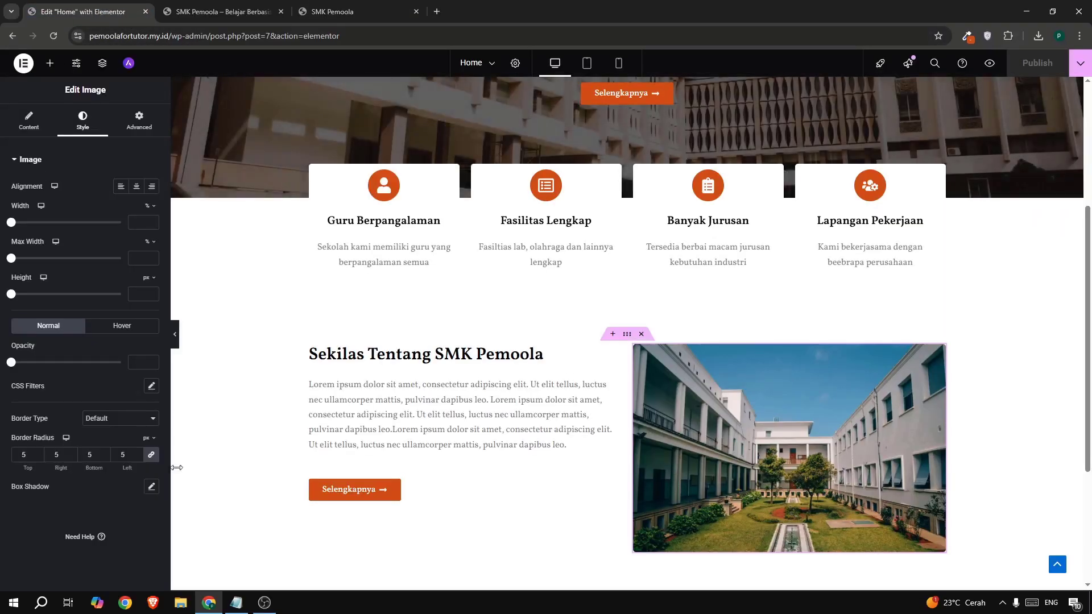
# - Add a single-column Flexbox container at the bottom of the Home page
pyautogui.scroll(-3, 516, 379)
pyautogui.scroll(-1, 515, 380)
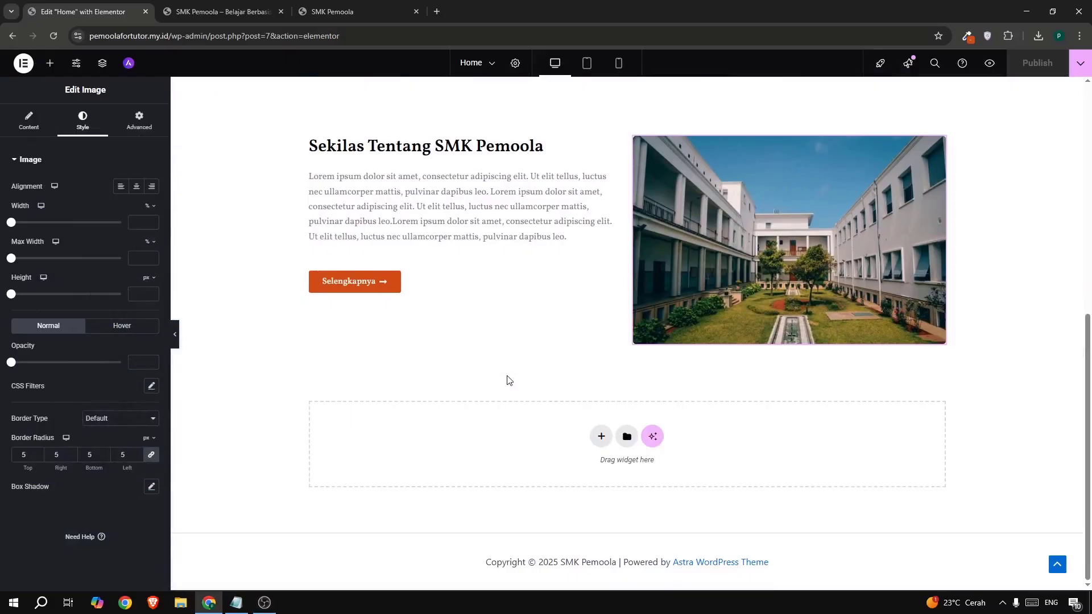
pyautogui.click(602, 438)
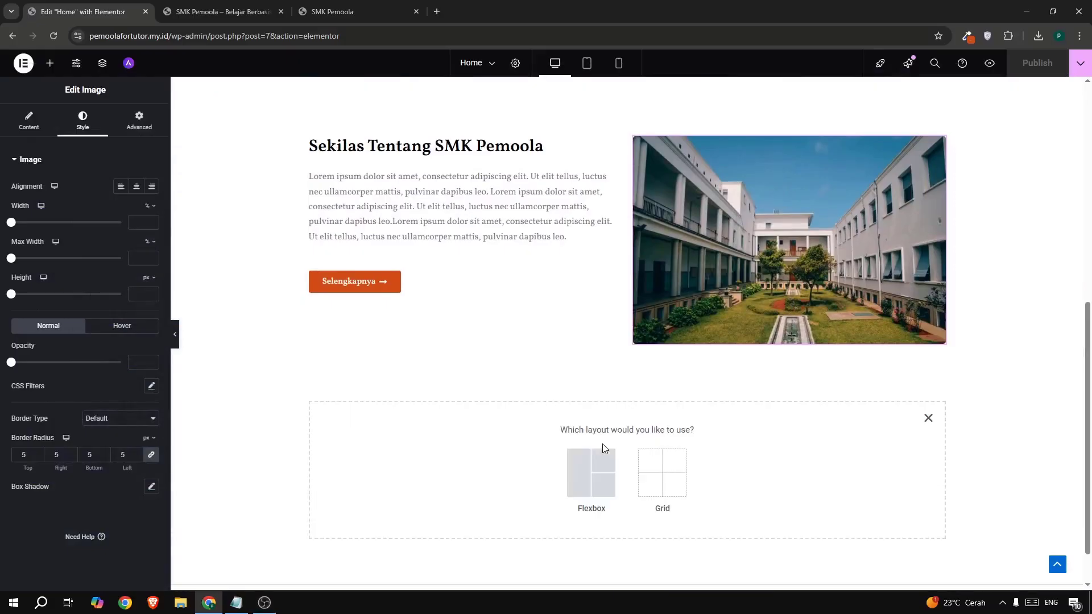
pyautogui.click(581, 467)
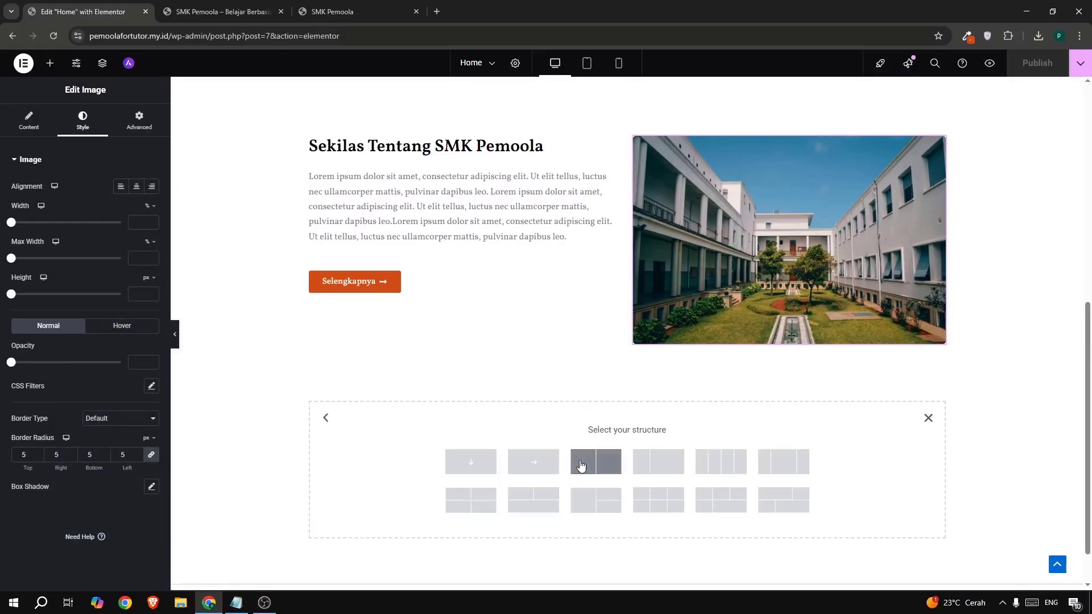
pyautogui.click(478, 462)
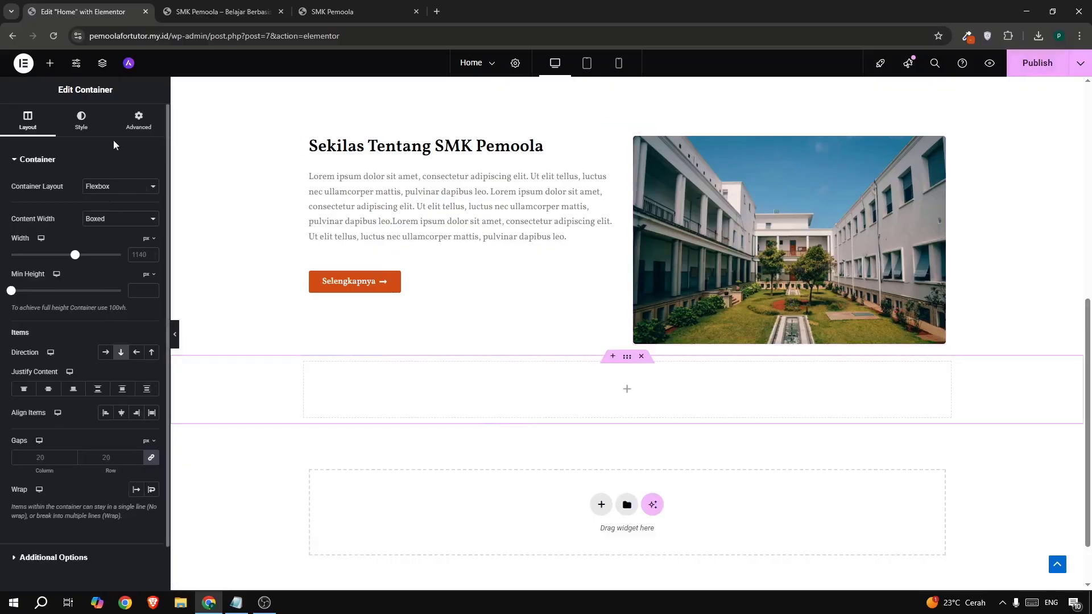
# - Give the new container a 5% top margin and a 50 vh minimum height
pyautogui.click(140, 123)
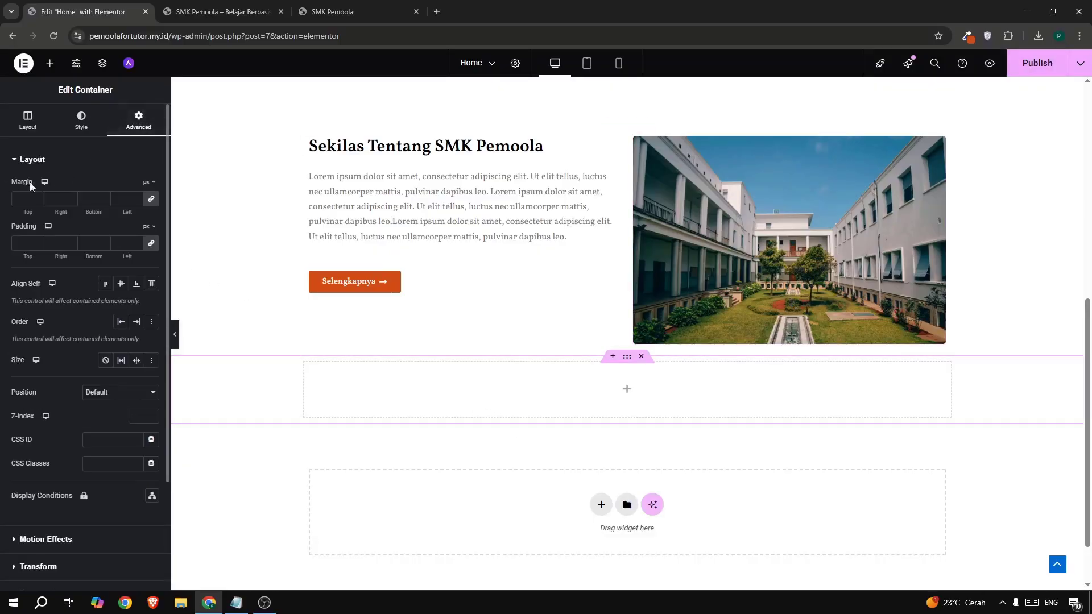
pyautogui.click(149, 200)
pyautogui.write('5')
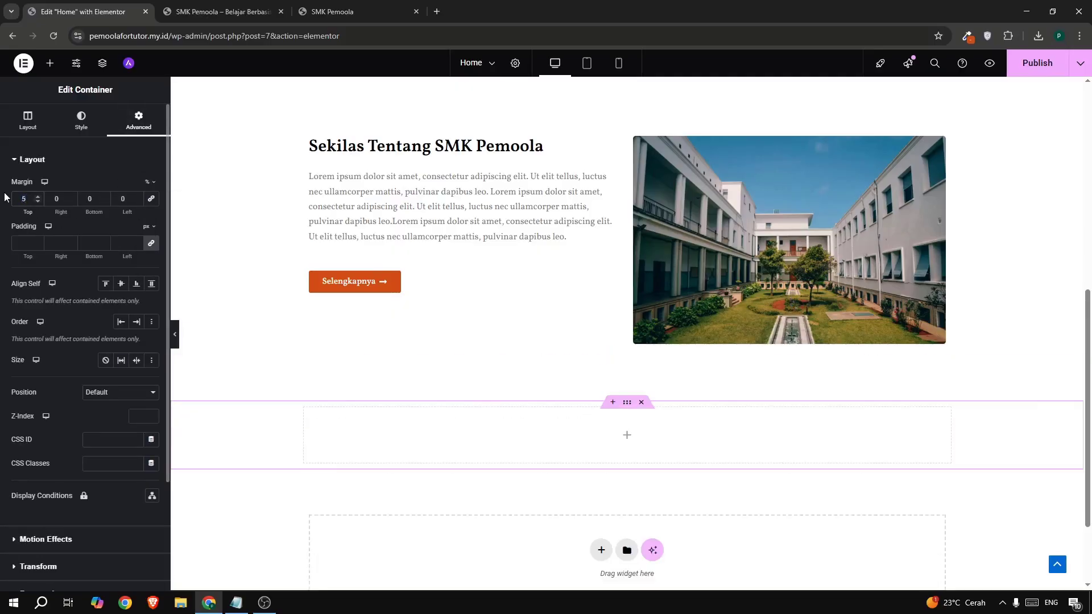
pyautogui.click(12, 121)
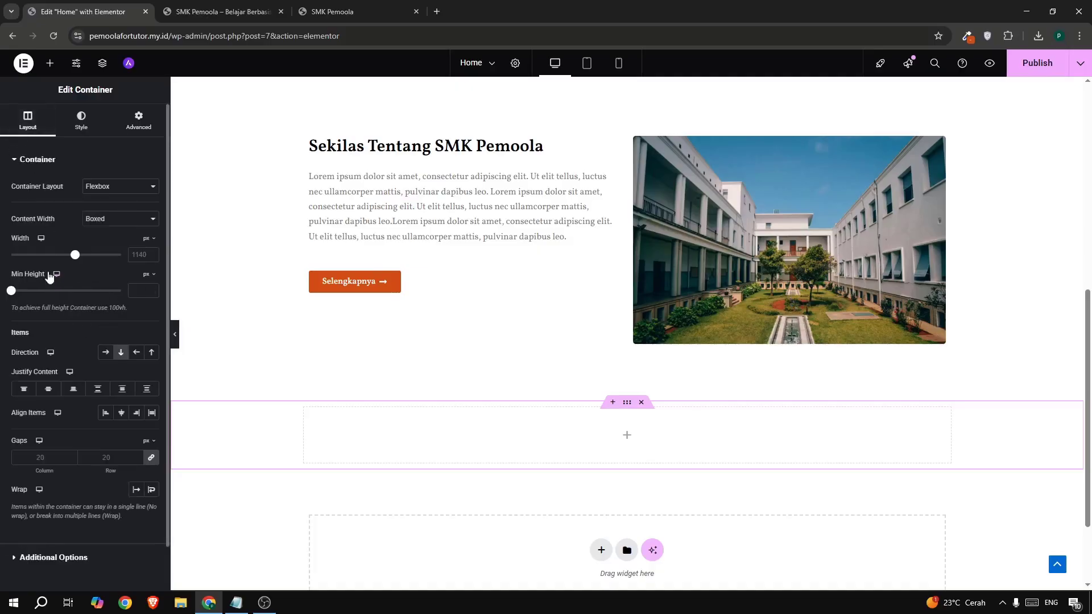
pyautogui.click(147, 274)
pyautogui.click(146, 328)
pyautogui.click(137, 292)
pyautogui.write('50')
pyautogui.scroll(-3, 524, 389)
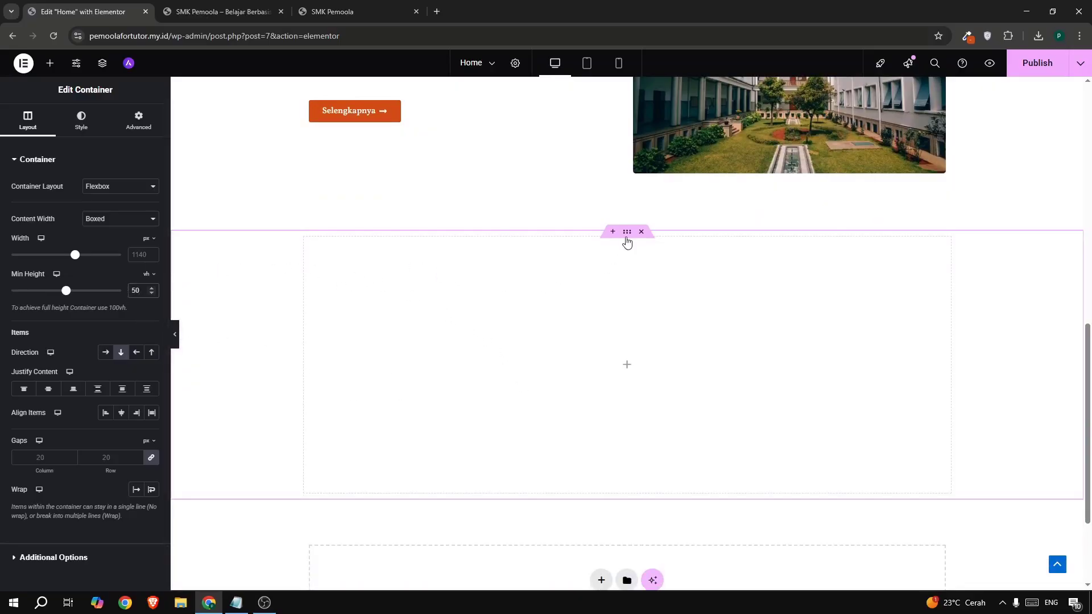
pyautogui.click(81, 122)
# - Set the container's classic background to the third school-building photo from the Media Library
pyautogui.moveTo(41, 209); pyautogui.dragTo(74, 214)
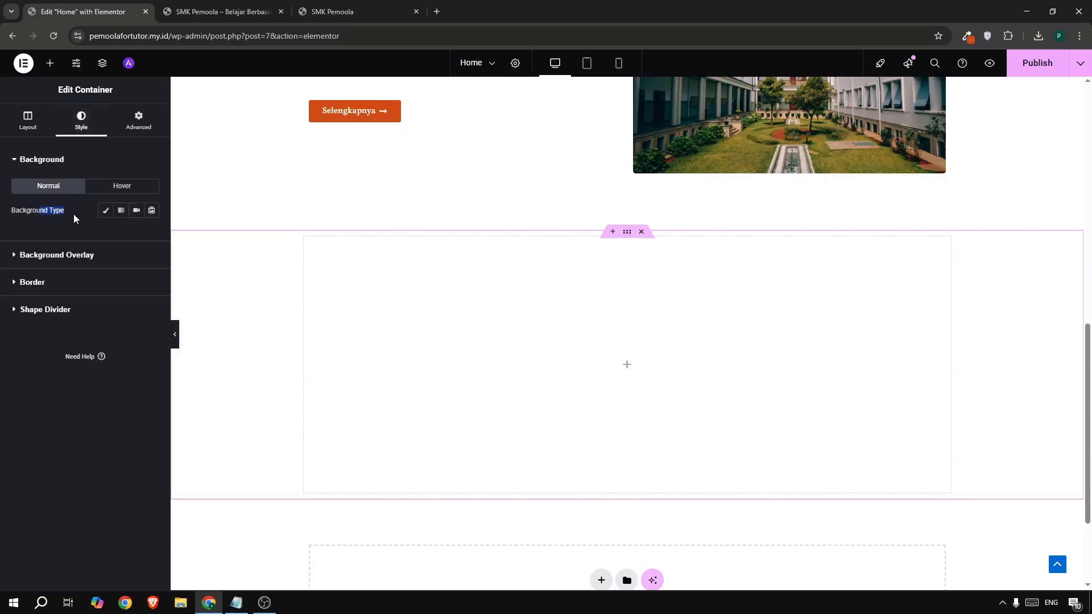
pyautogui.click(105, 211)
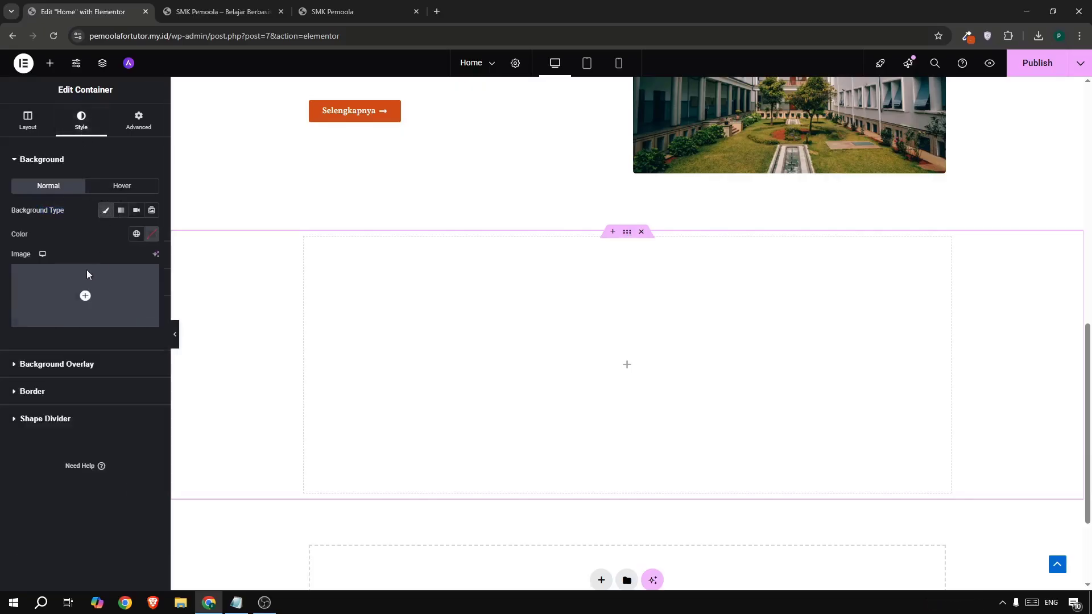
pyautogui.click(118, 296)
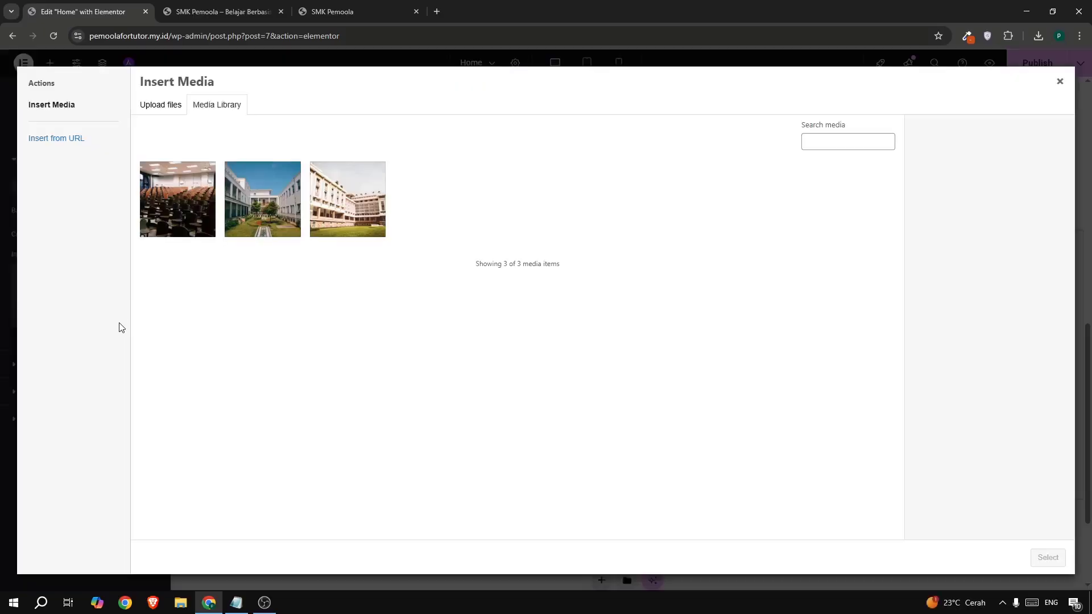
pyautogui.click(323, 215)
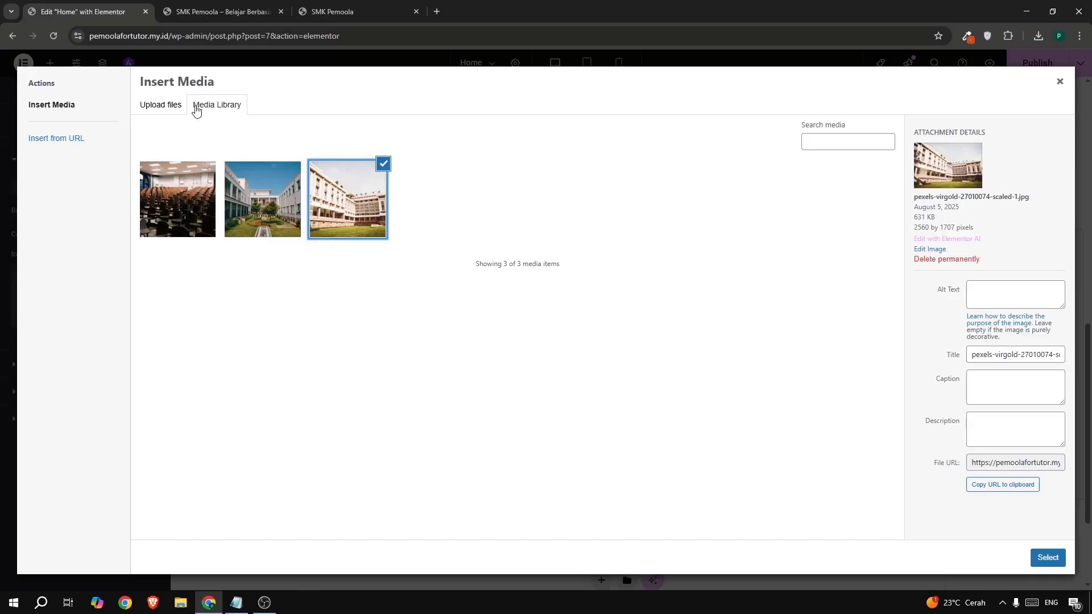
pyautogui.click(173, 106)
pyautogui.click(230, 106)
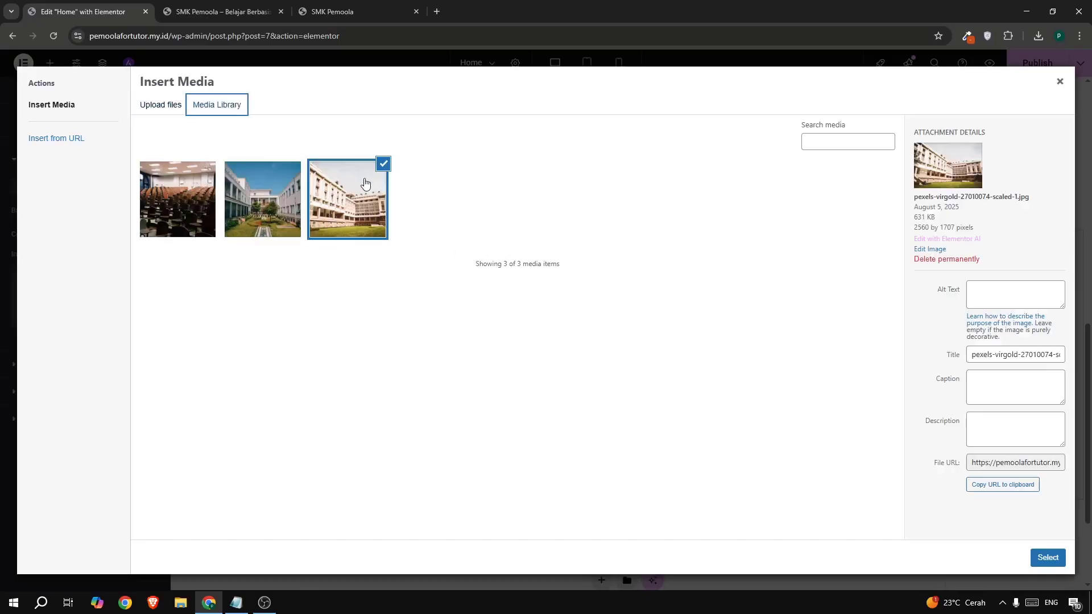
pyautogui.click(1047, 557)
# - Make the background image cover, no-repeat, centred and fixed
pyautogui.scroll(-2, 141, 437)
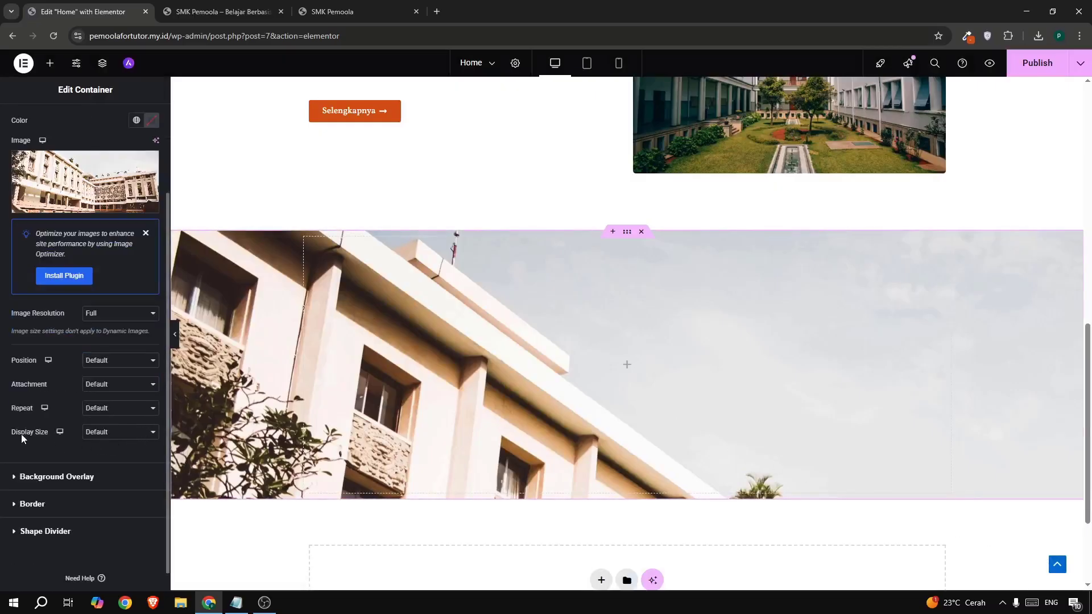
pyautogui.click(118, 438)
pyautogui.click(109, 470)
pyautogui.click(103, 433)
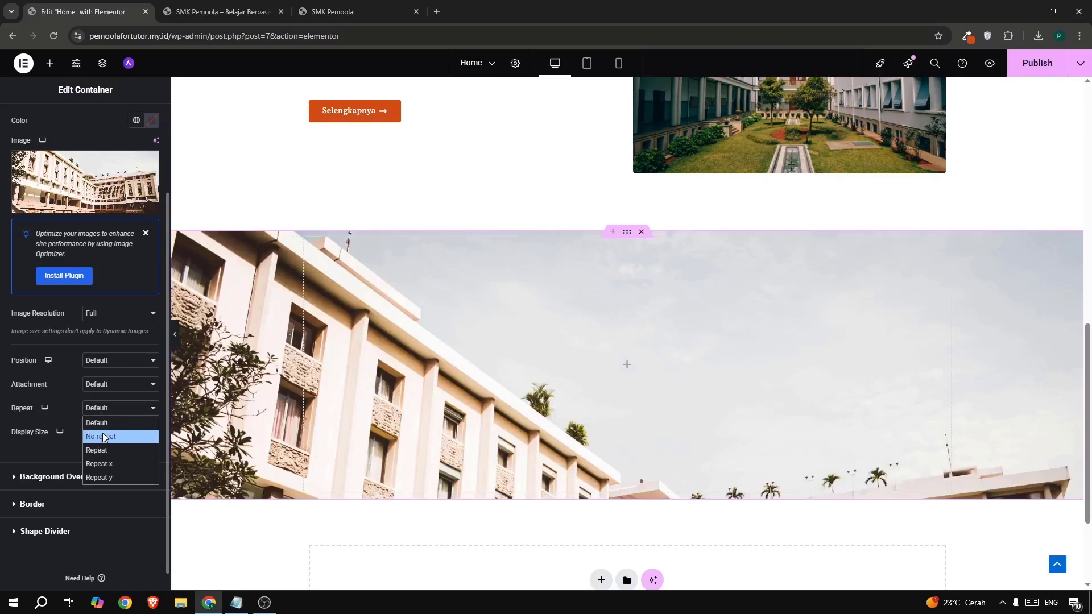
pyautogui.click(104, 440)
pyautogui.click(101, 364)
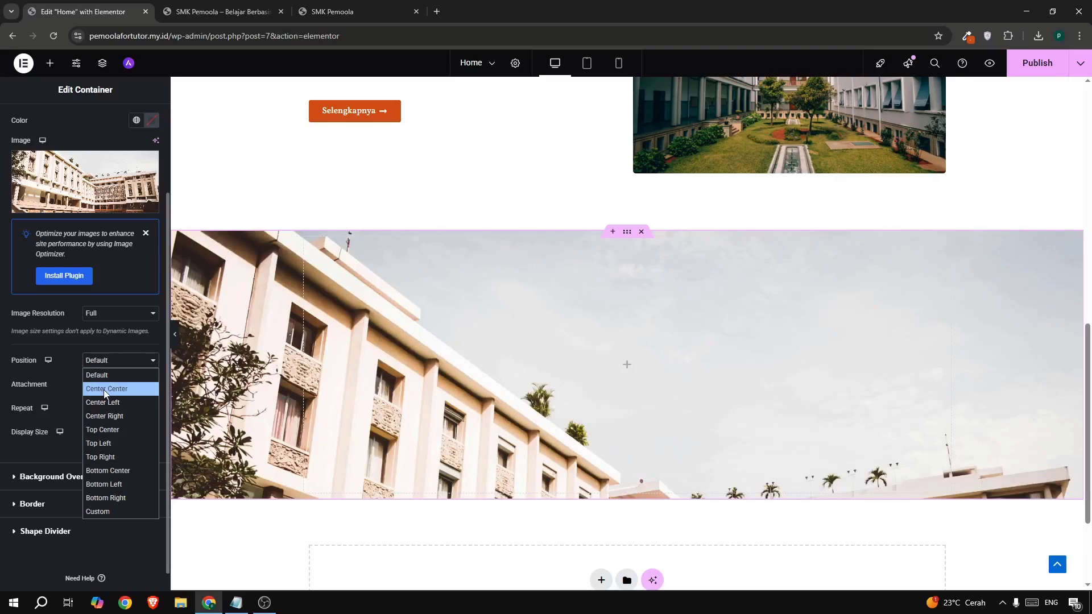
pyautogui.click(103, 390)
pyautogui.click(95, 387)
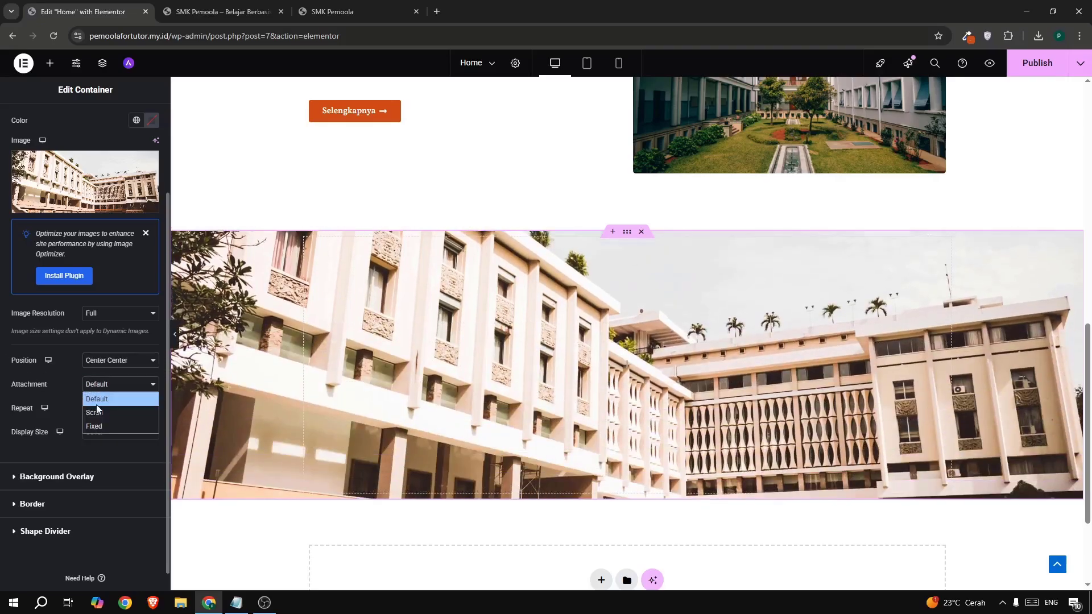
pyautogui.click(94, 426)
pyautogui.scroll(-3, 646, 314)
pyautogui.scroll(5, 682, 418)
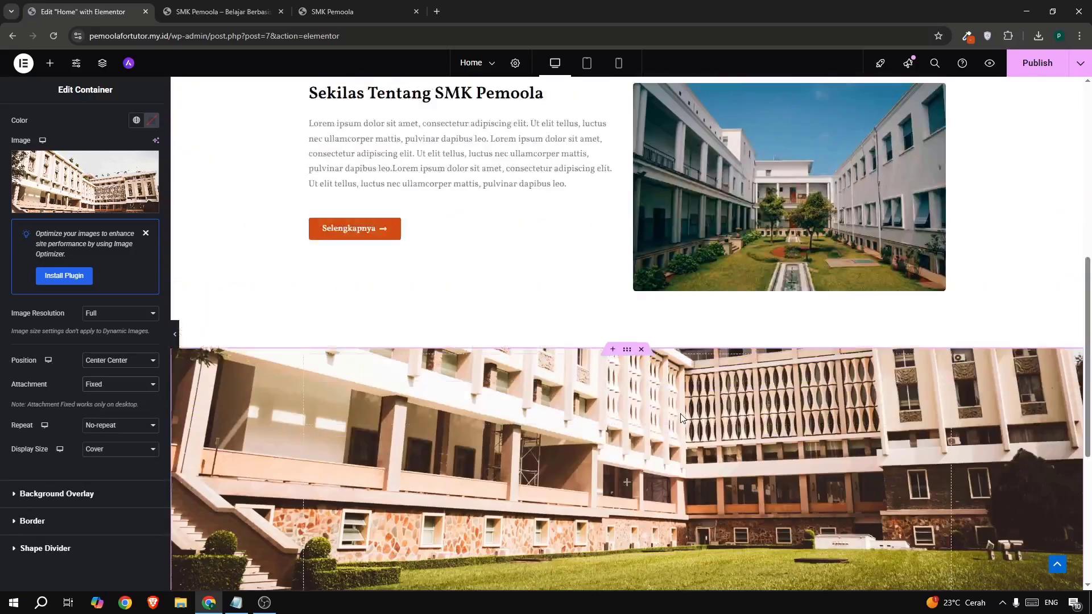
pyautogui.scroll(-4, 681, 418)
pyautogui.scroll(1, 681, 409)
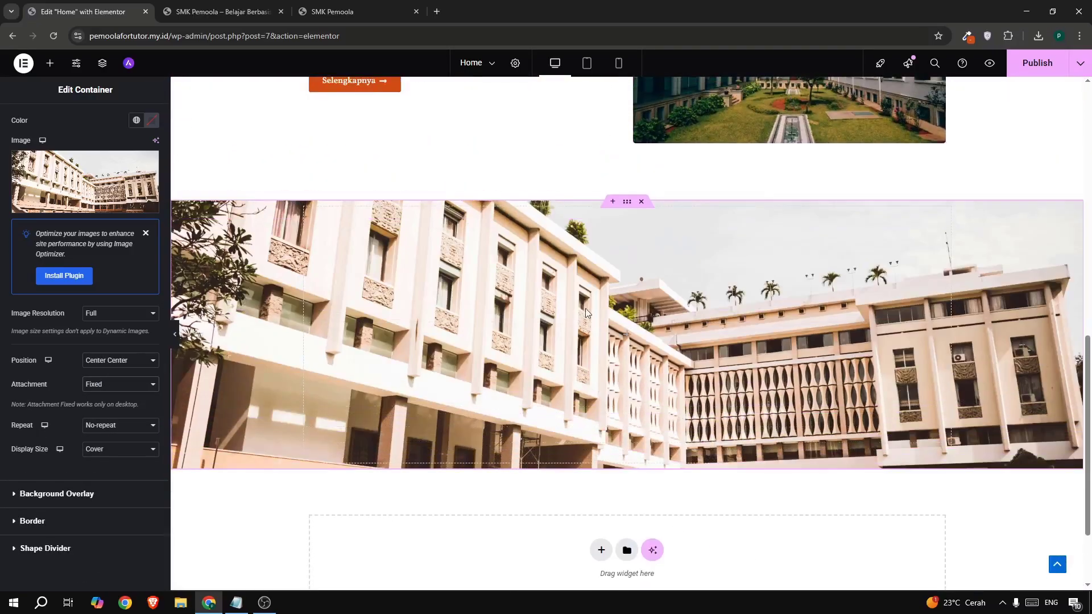
pyautogui.scroll(-1, 49, 431)
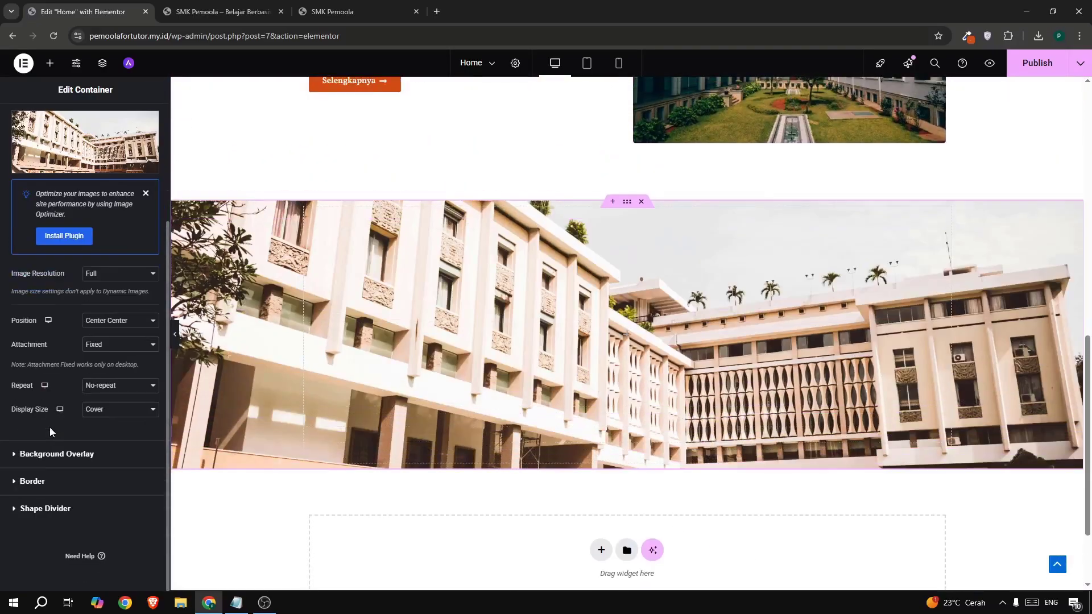
# - Set a classic background overlay coloured orange rgb(209, 77, 20), copied from the colour extension
pyautogui.click(67, 455)
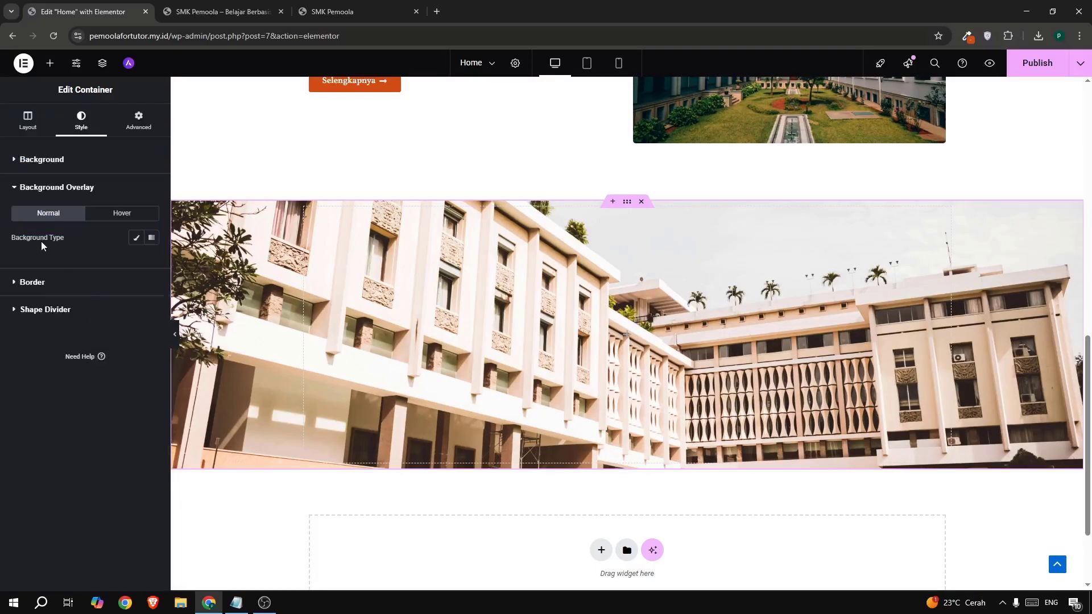
pyautogui.moveTo(41, 242); pyautogui.dragTo(131, 242)
pyautogui.click(137, 239)
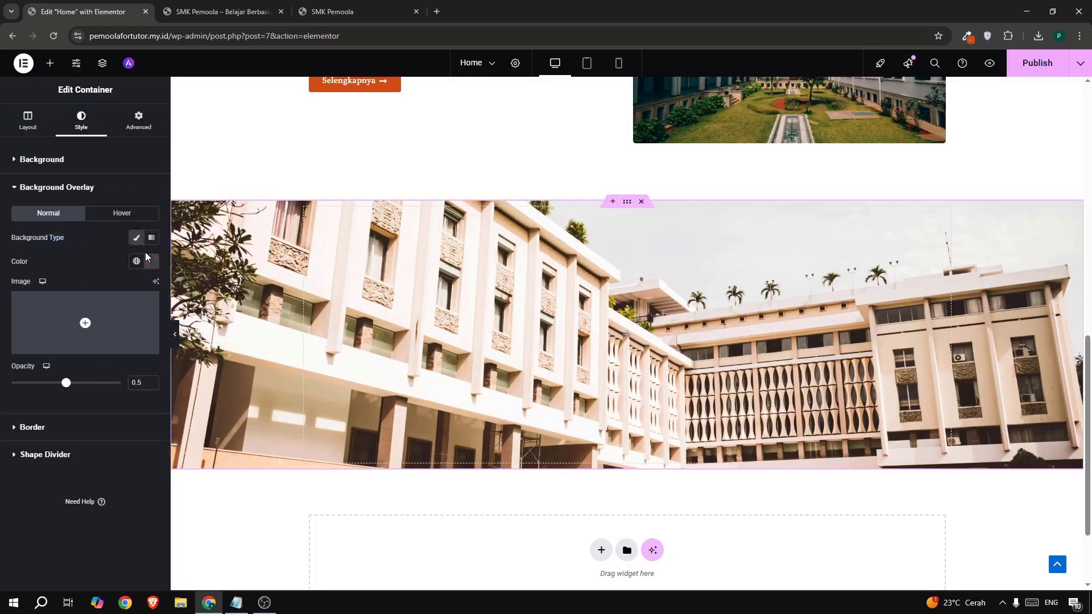
pyautogui.click(152, 261)
pyautogui.click(186, 362)
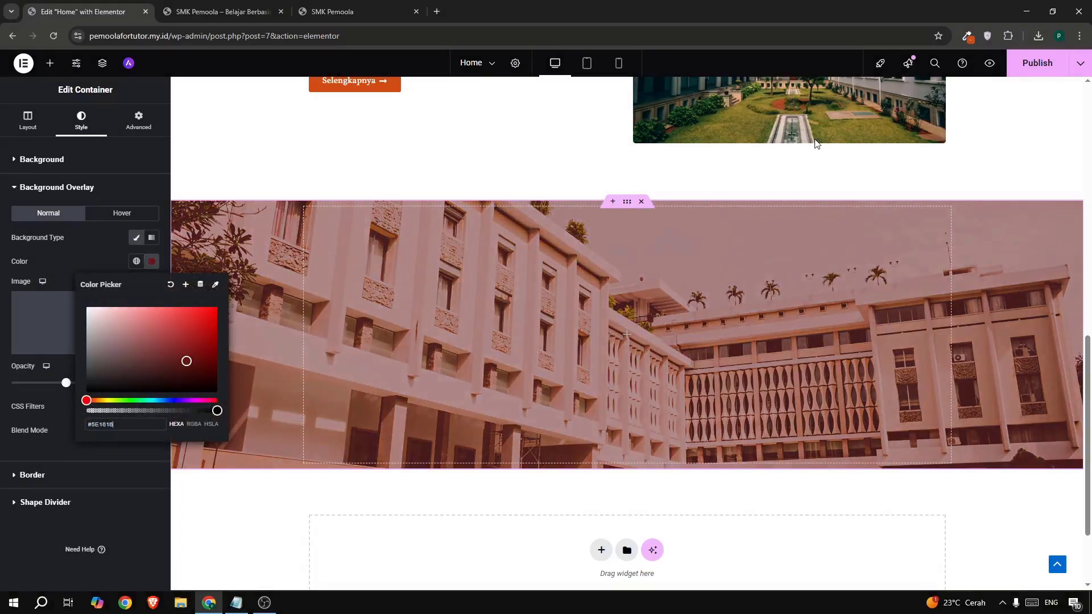
pyautogui.click(967, 36)
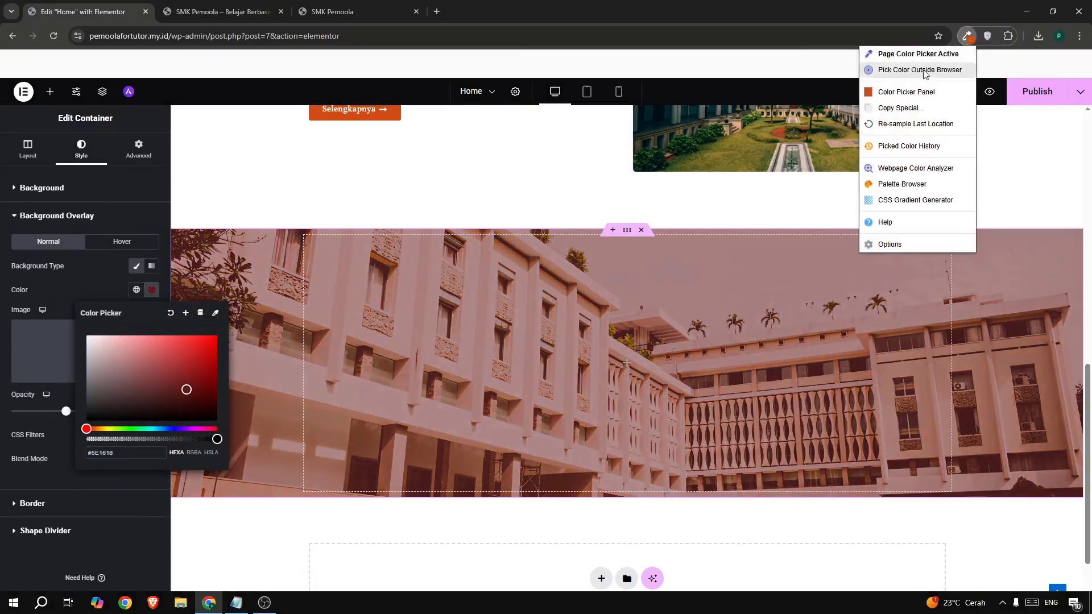
pyautogui.click(907, 92)
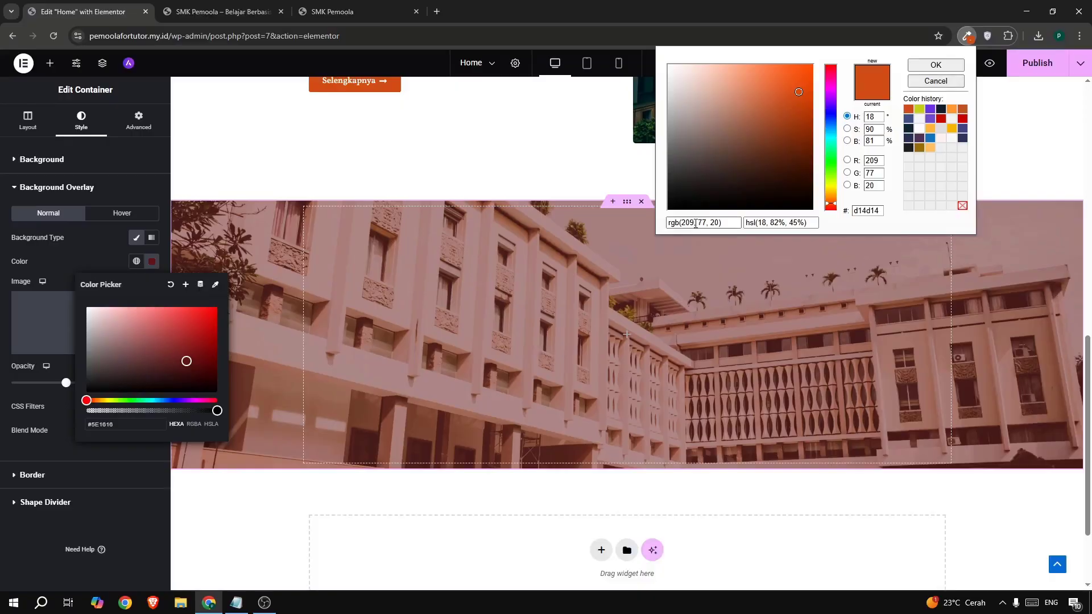
pyautogui.click(677, 222)
pyautogui.tripleClick(677, 222)
pyautogui.hotkey('ctrl', 'c')
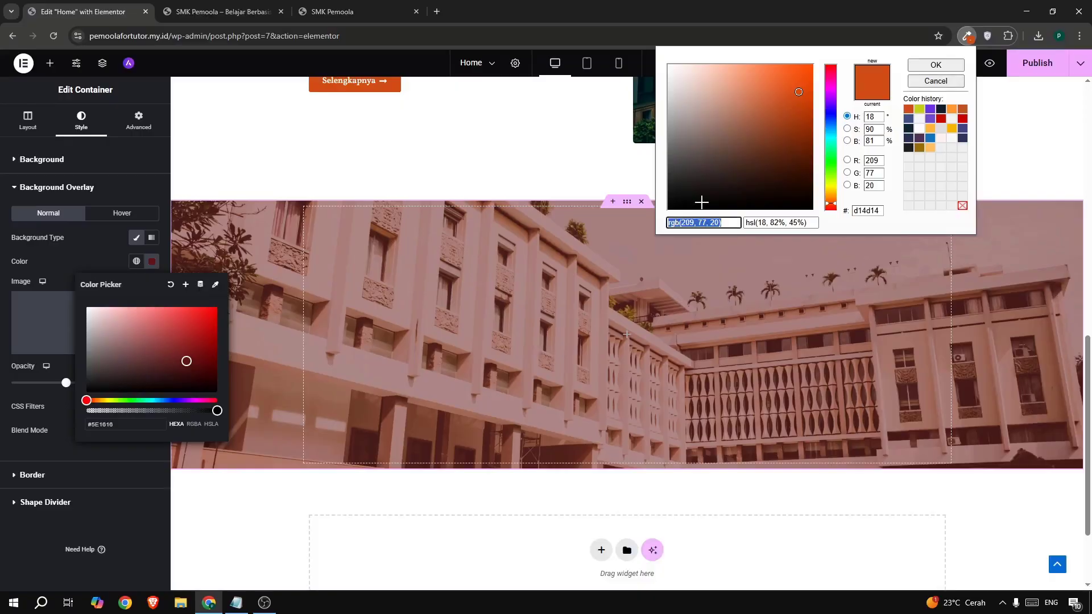
pyautogui.tripleClick(125, 424)
pyautogui.hotkey('ctrl', 'v')
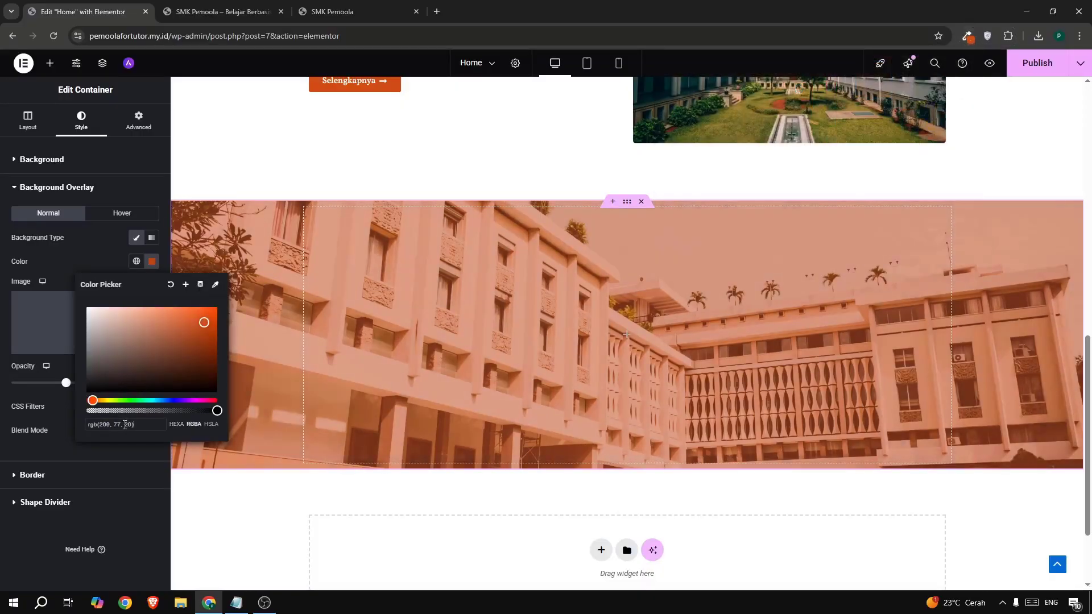
pyautogui.click(59, 431)
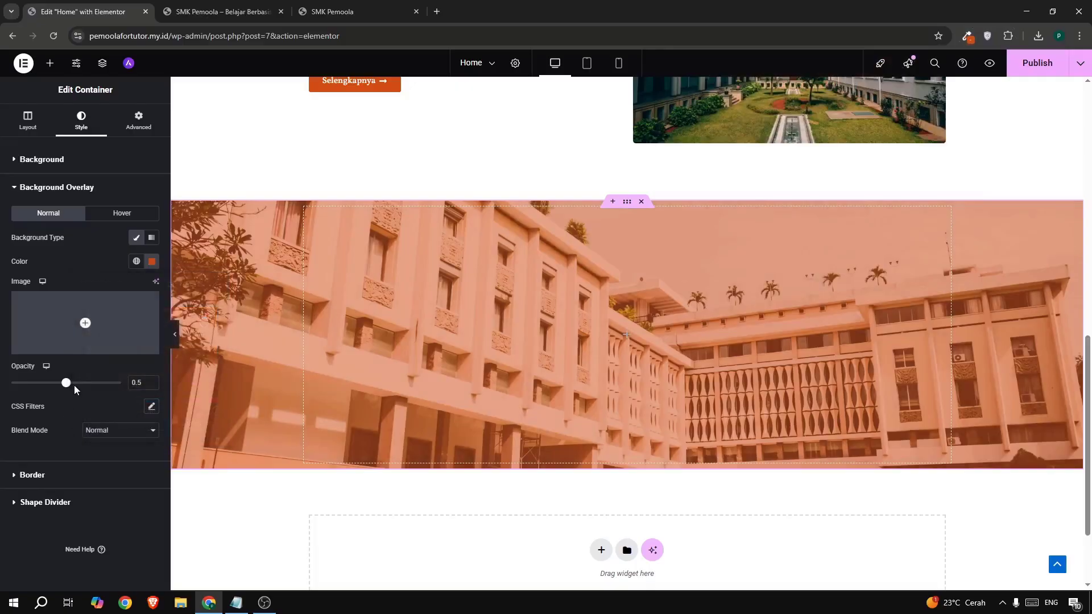
# - Set the orange overlay opacity to about 0.54
pyautogui.moveTo(66, 382)
pyautogui.mouseDown()
pyautogui.moveTo(76, 385)
pyautogui.moveTo(64, 385)
pyautogui.mouseUp()
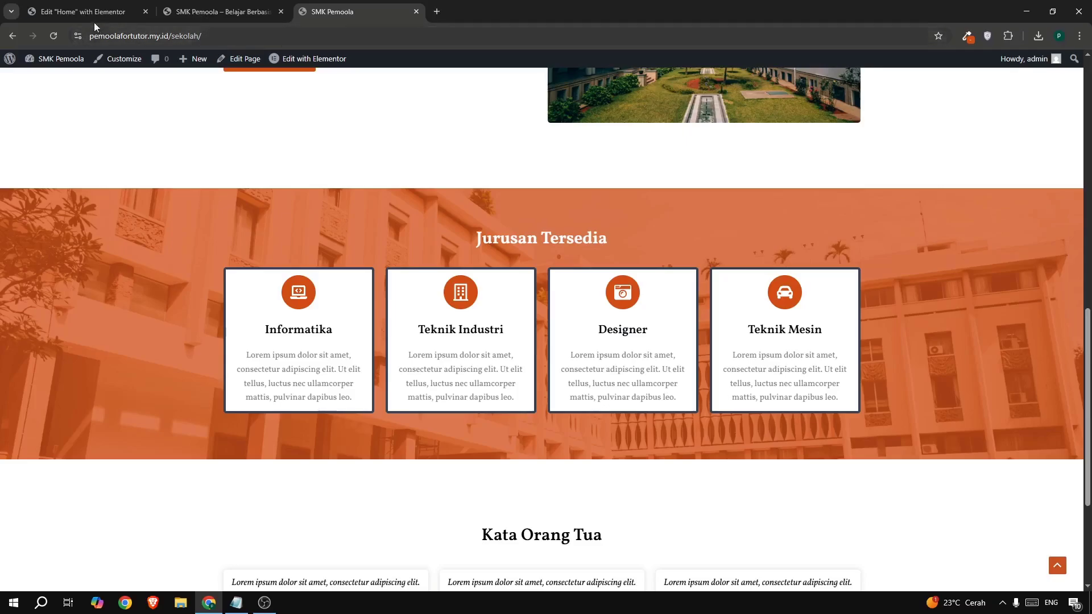
pyautogui.click(81, 11)
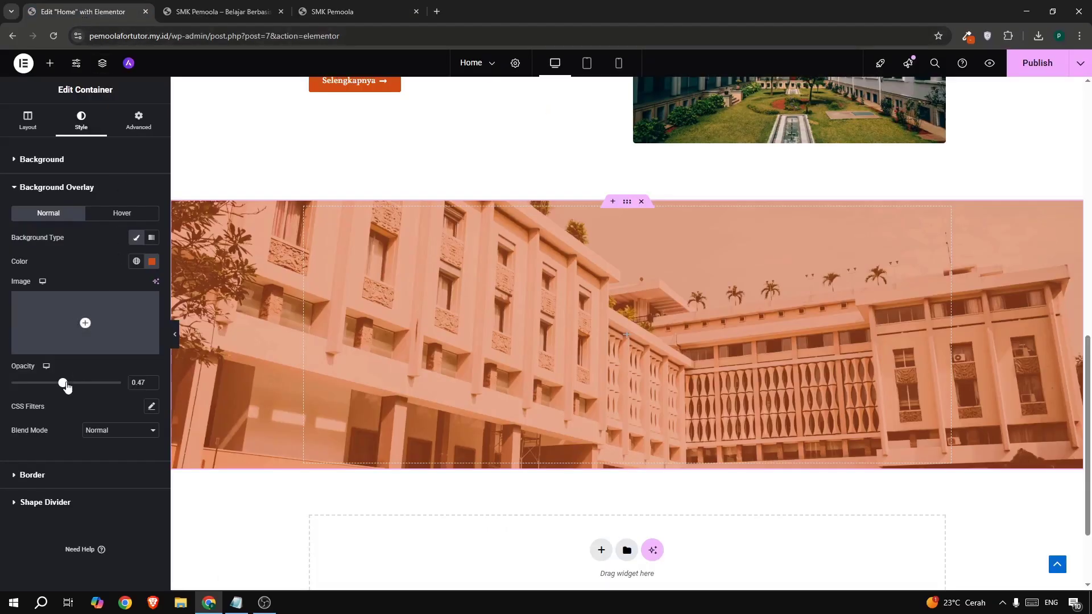
pyautogui.moveTo(64, 385); pyautogui.dragTo(71, 389)
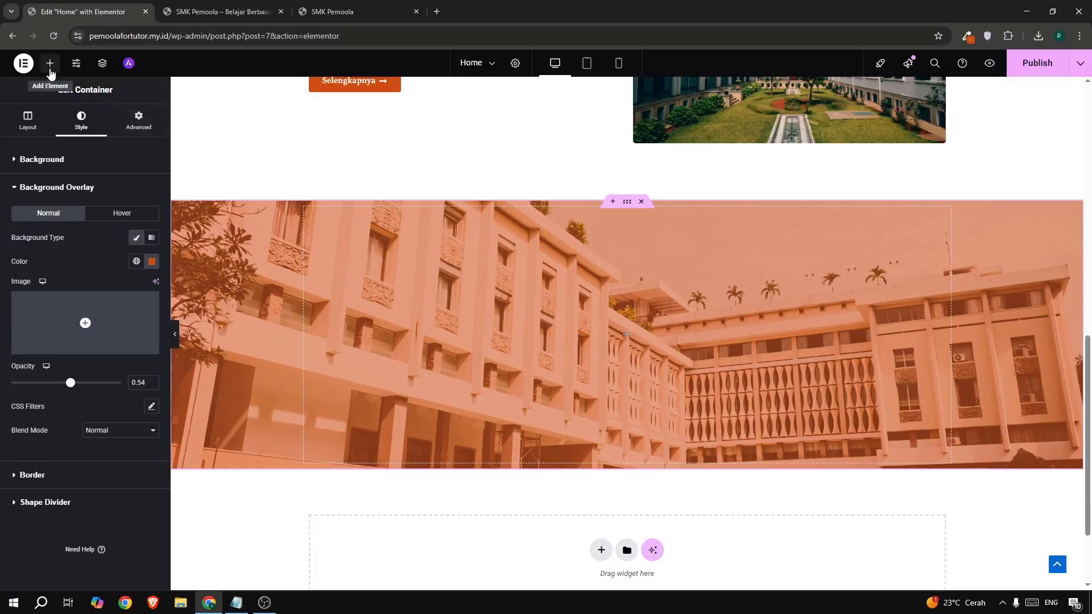
# - Add a container inside the orange section and duplicate it
pyautogui.click(64, 63)
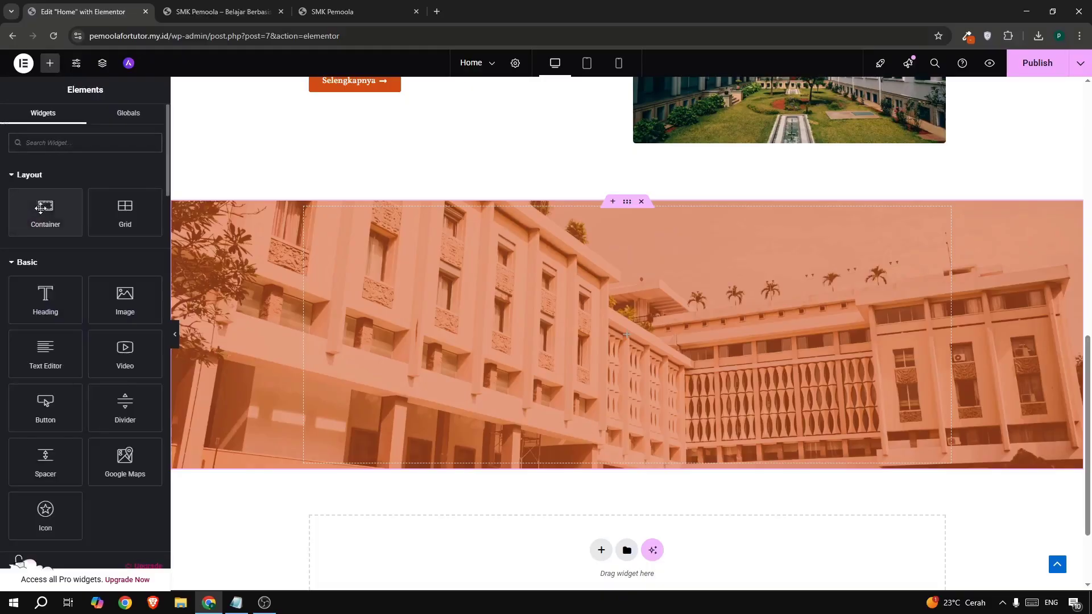
pyautogui.moveTo(45, 210); pyautogui.dragTo(415, 328)
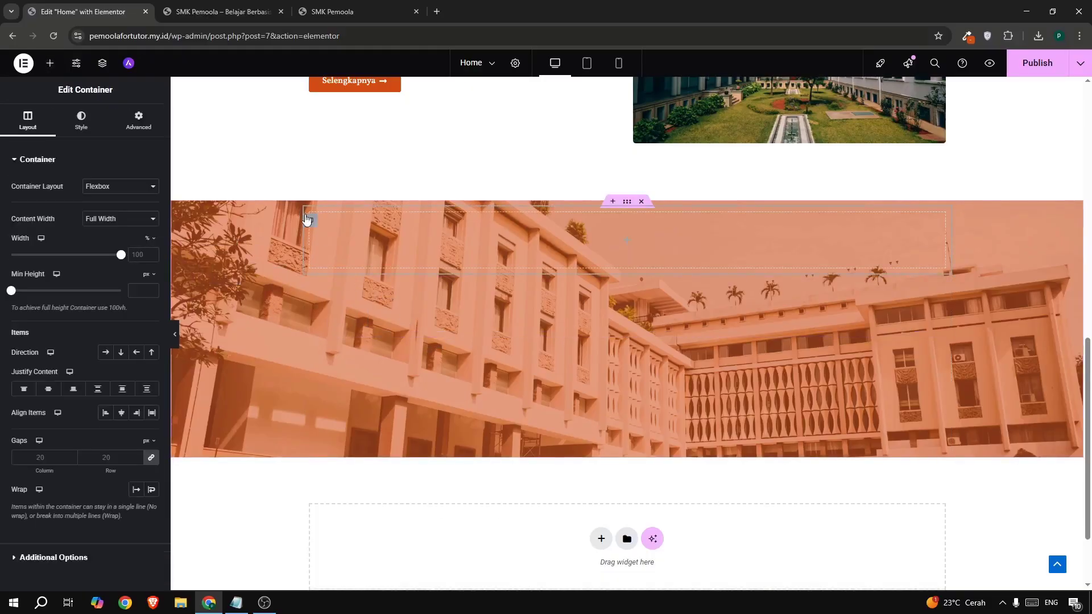
pyautogui.rightClick(310, 221)
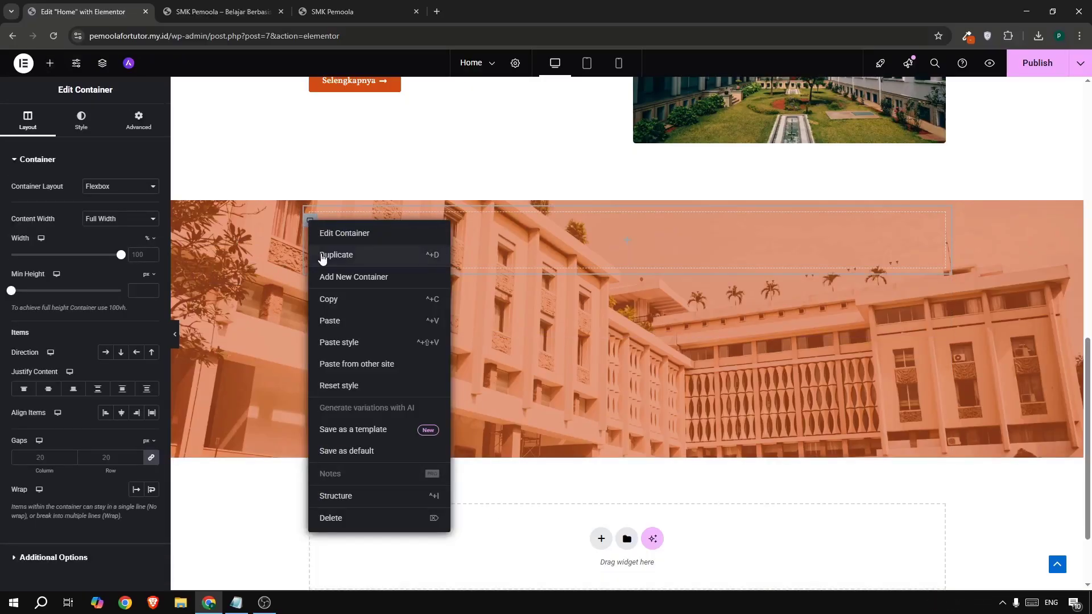
pyautogui.click(322, 255)
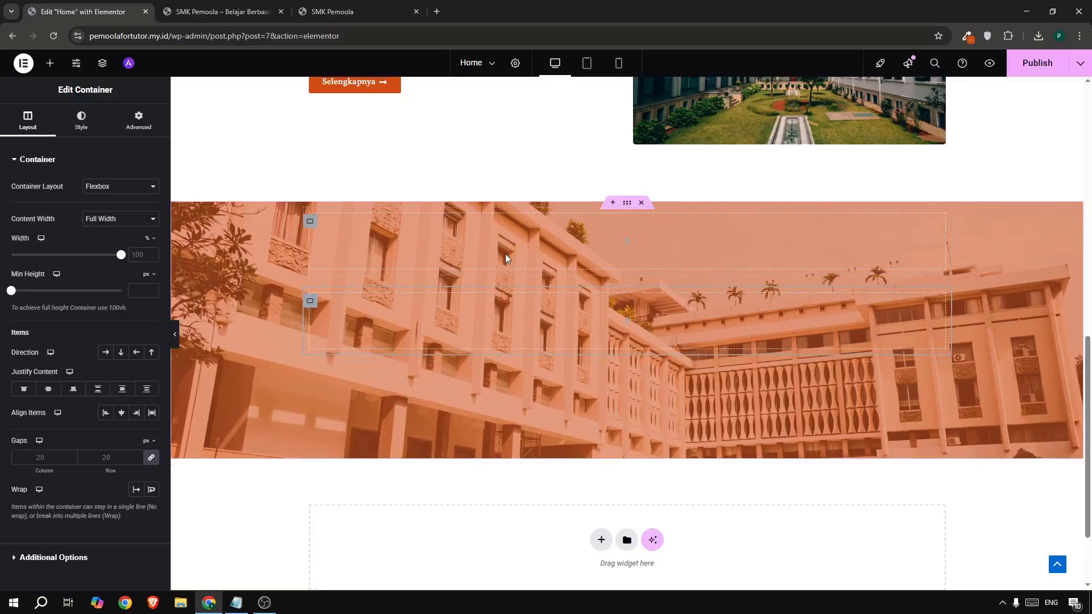
# - Copy the Sekilas Tentang SMK Pemoola heading and paste it into the first empty container
pyautogui.scroll(5, 505, 258)
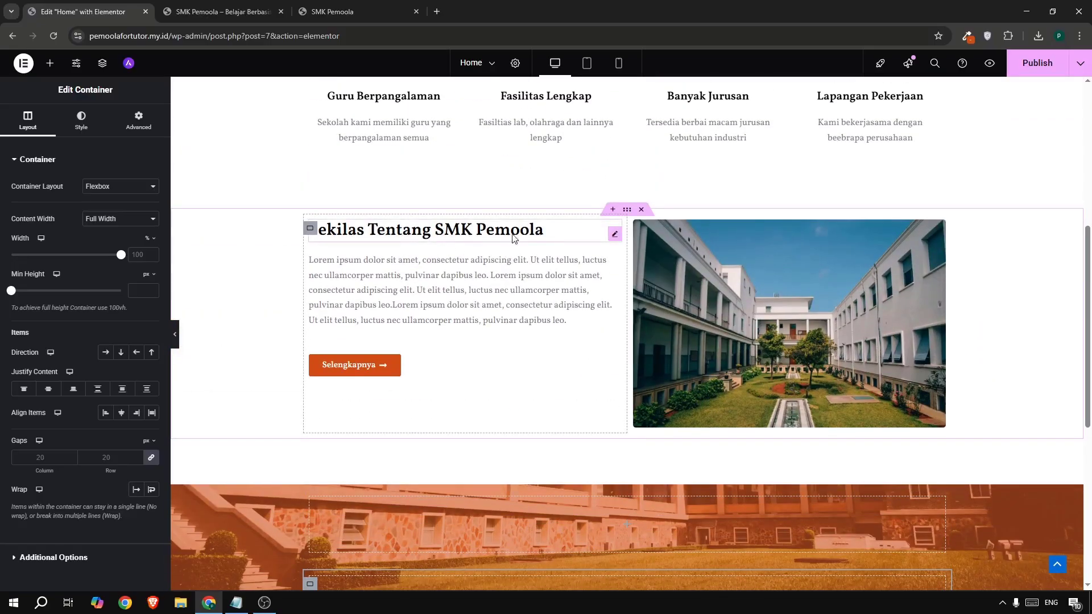
pyautogui.rightClick(456, 234)
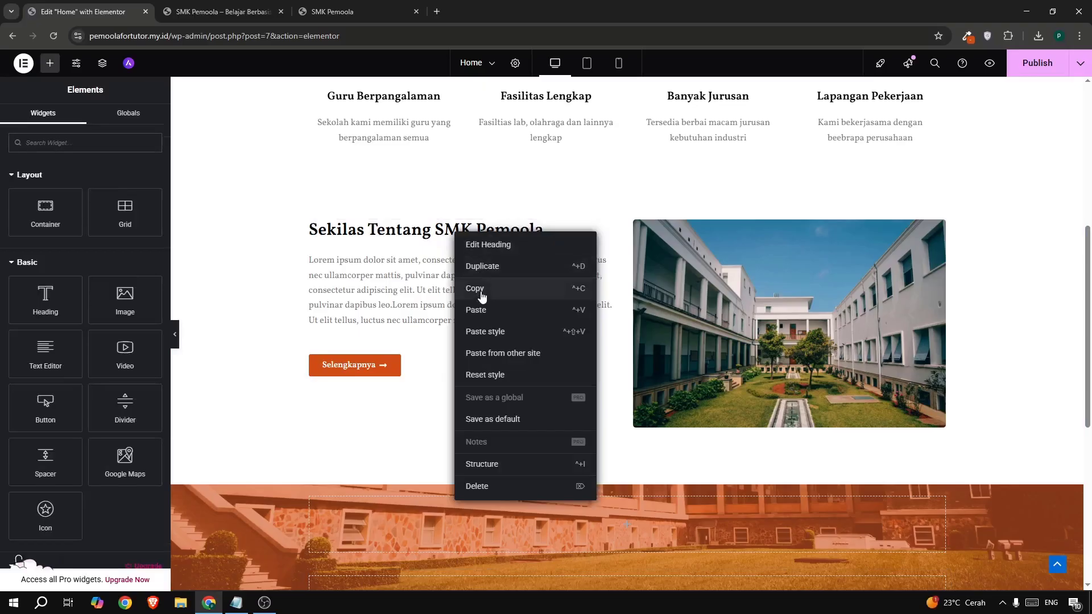
pyautogui.click(482, 295)
pyautogui.scroll(-3, 512, 319)
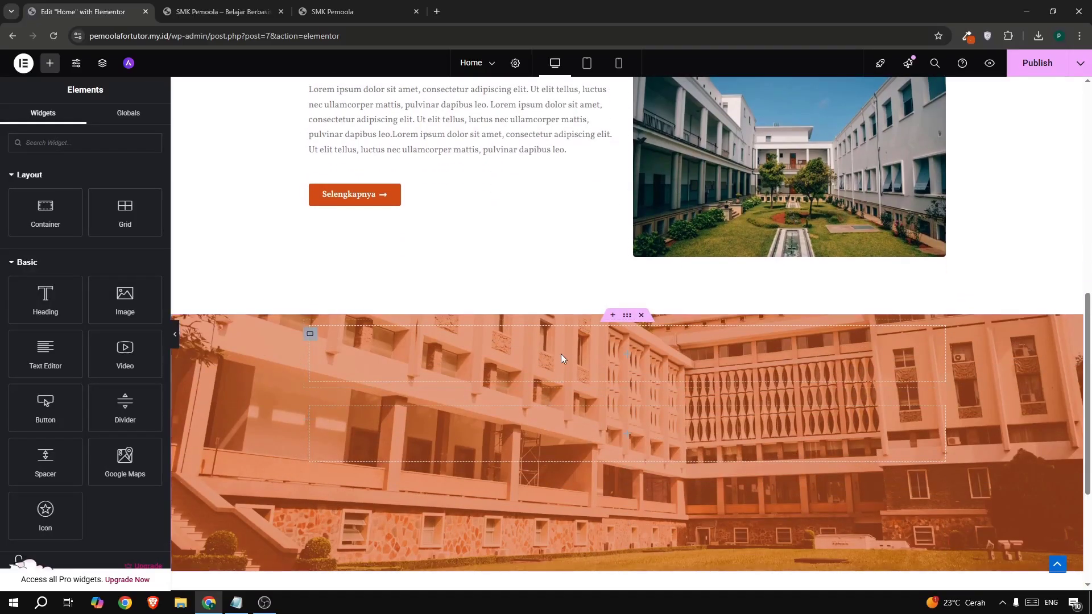
pyautogui.rightClick(561, 354)
pyautogui.click(583, 379)
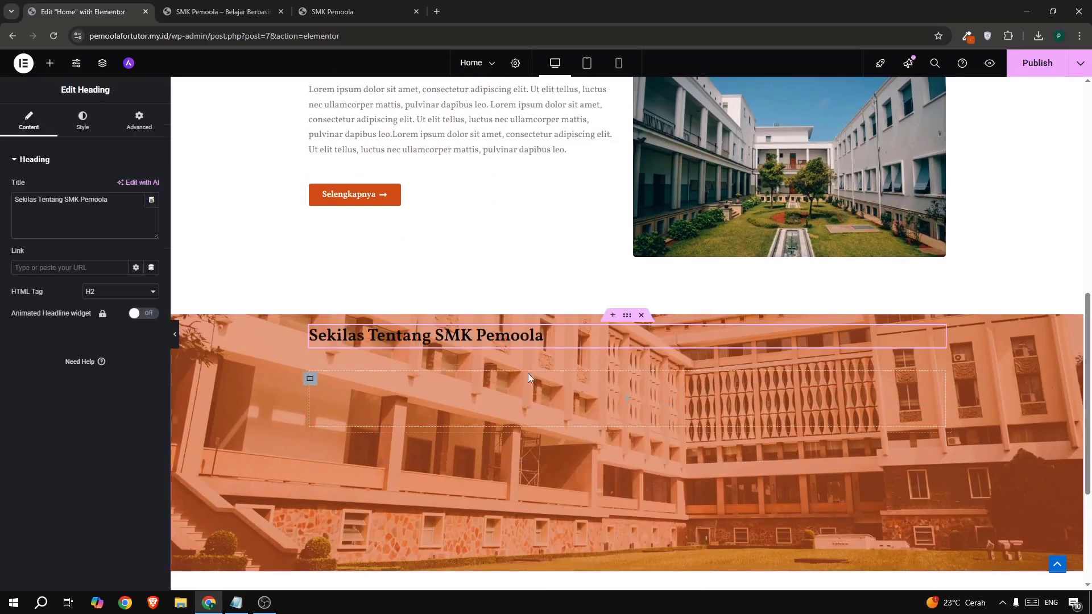
# - Change the pasted heading's title to 'Jurusan Tersedia', copied from the live site
pyautogui.scroll(-1, 347, 336)
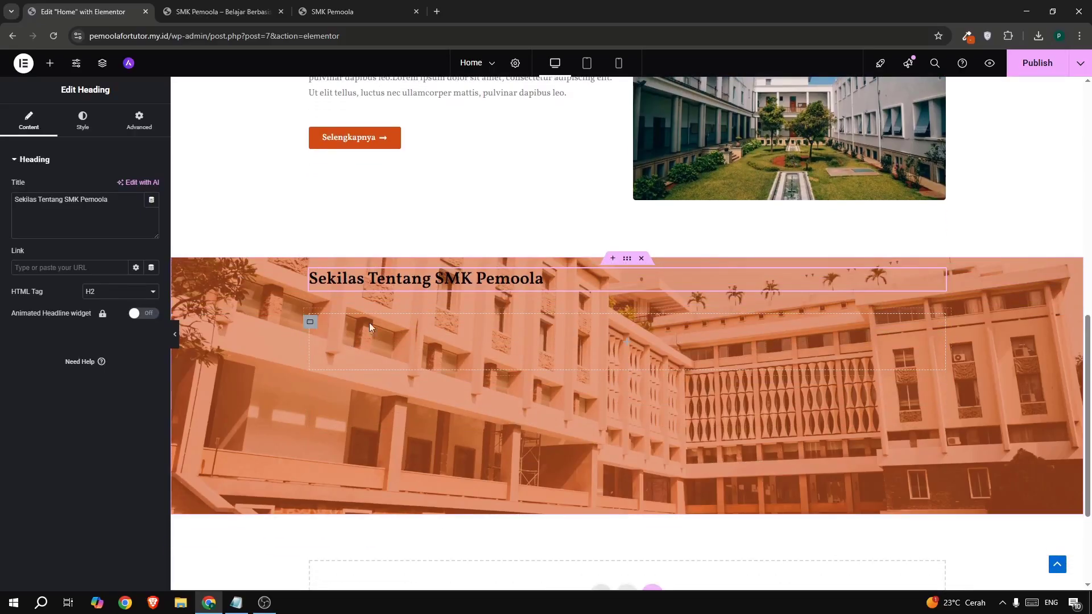
pyautogui.click(333, 12)
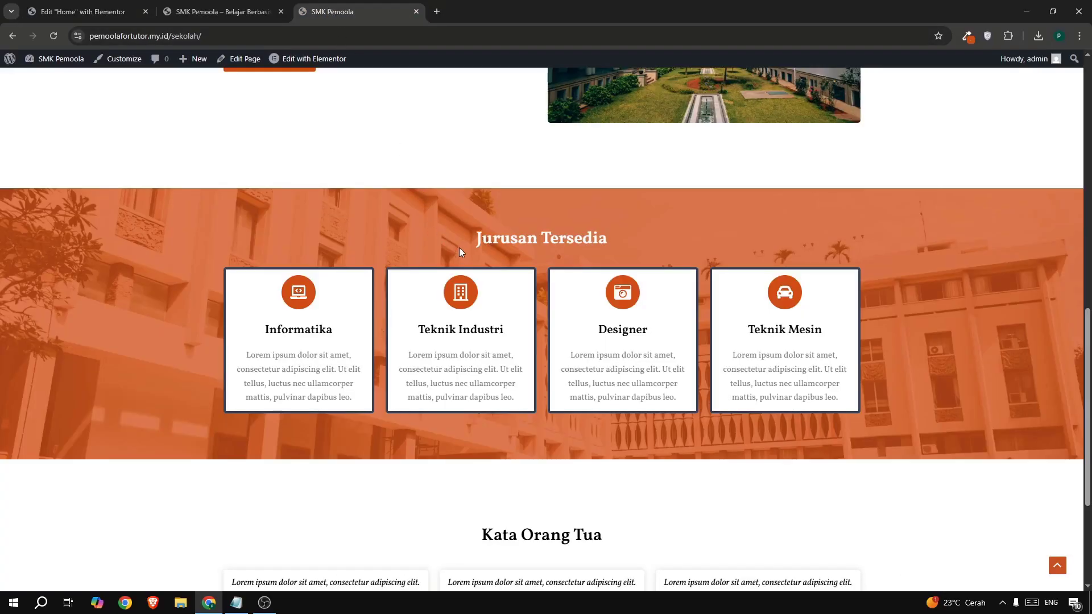
pyautogui.moveTo(460, 251); pyautogui.dragTo(623, 245)
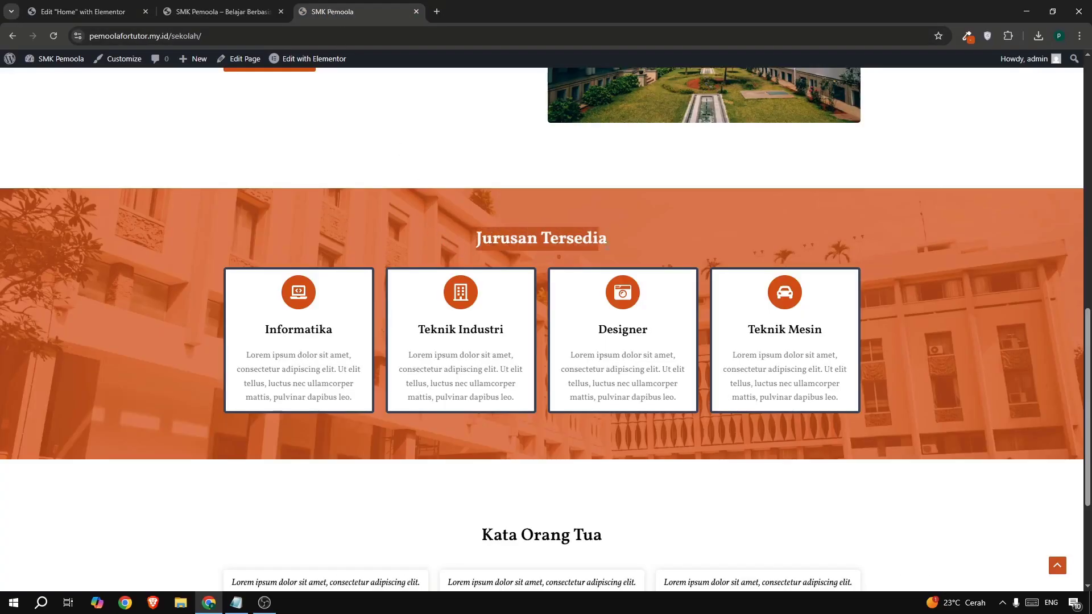
pyautogui.click(86, 12)
pyautogui.tripleClick(61, 219)
pyautogui.hotkey('ctrl', 'v')
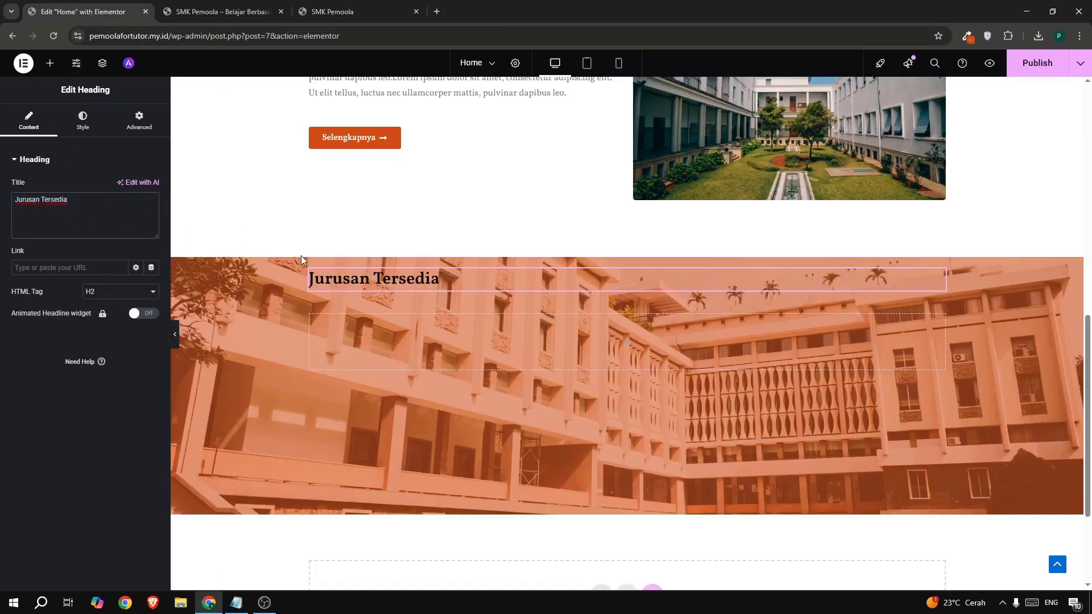
# - Centre the Jurusan Tersedia heading and make its text colour #FFFFFF
pyautogui.click(97, 132)
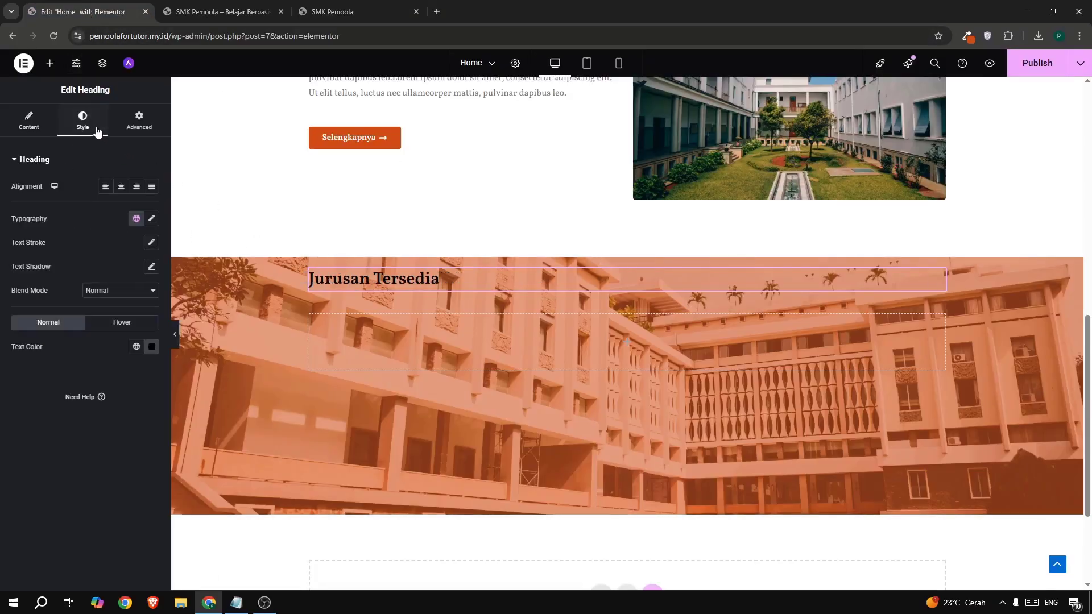
pyautogui.click(122, 187)
pyautogui.moveTo(48, 356); pyautogui.dragTo(159, 355)
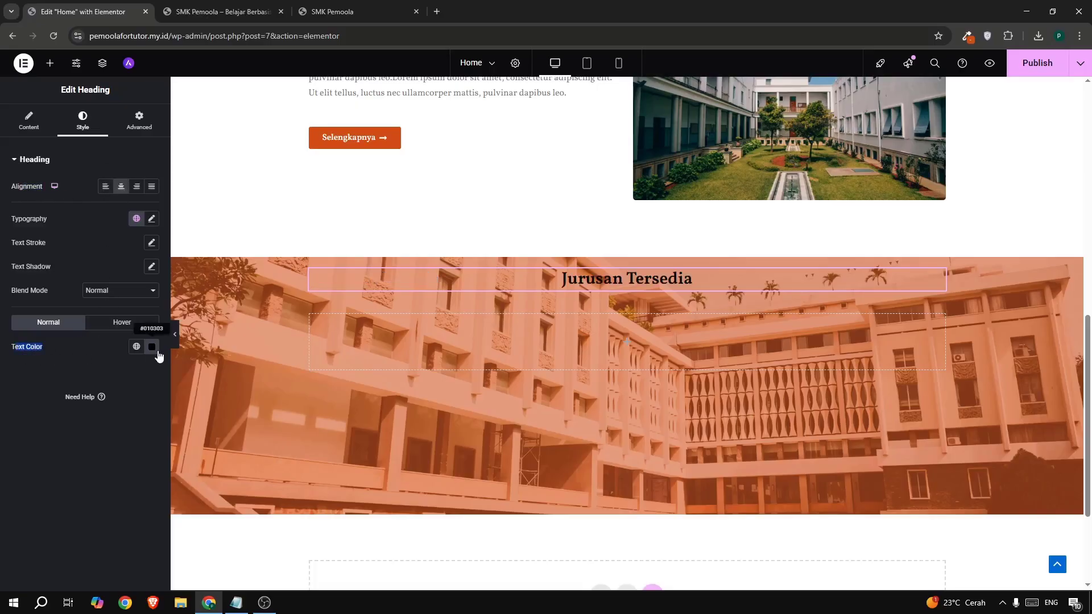
pyautogui.click(152, 347)
pyautogui.write('#FFFFFF')
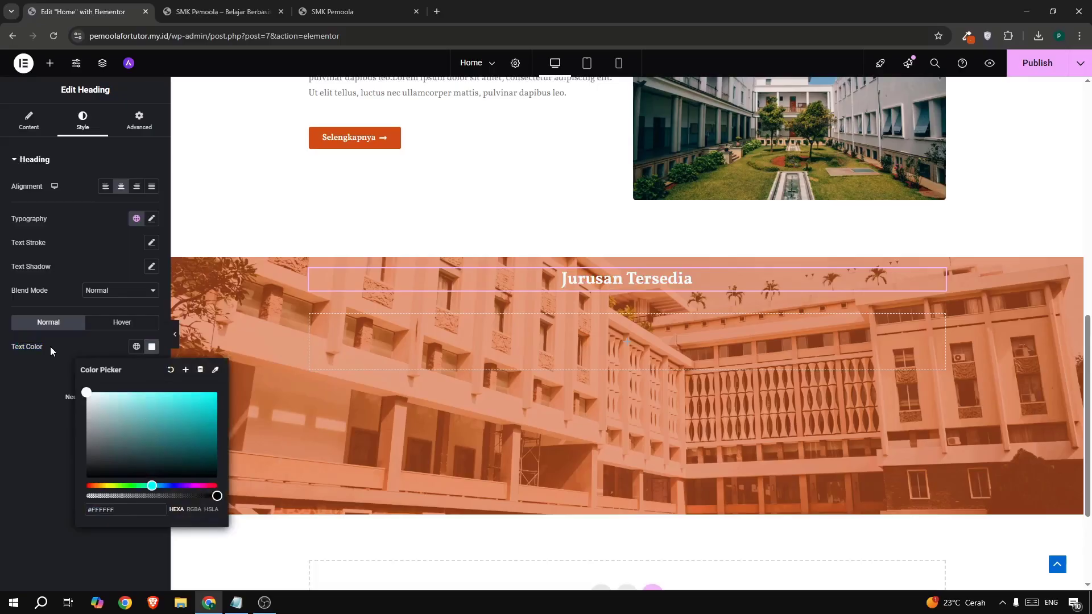
pyautogui.scroll(-1, 585, 306)
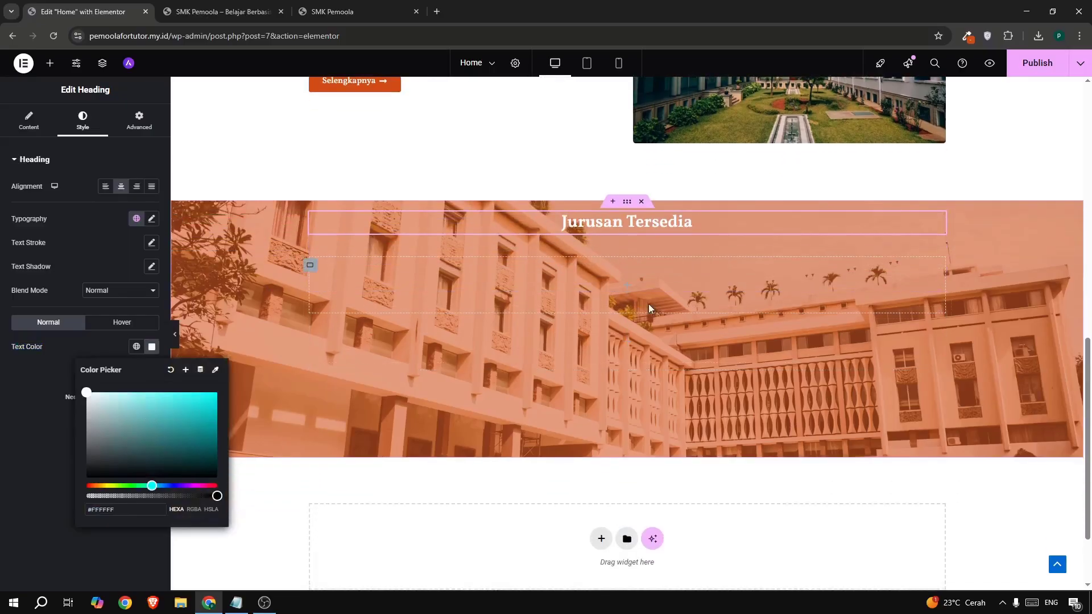
pyautogui.scroll(1, 632, 307)
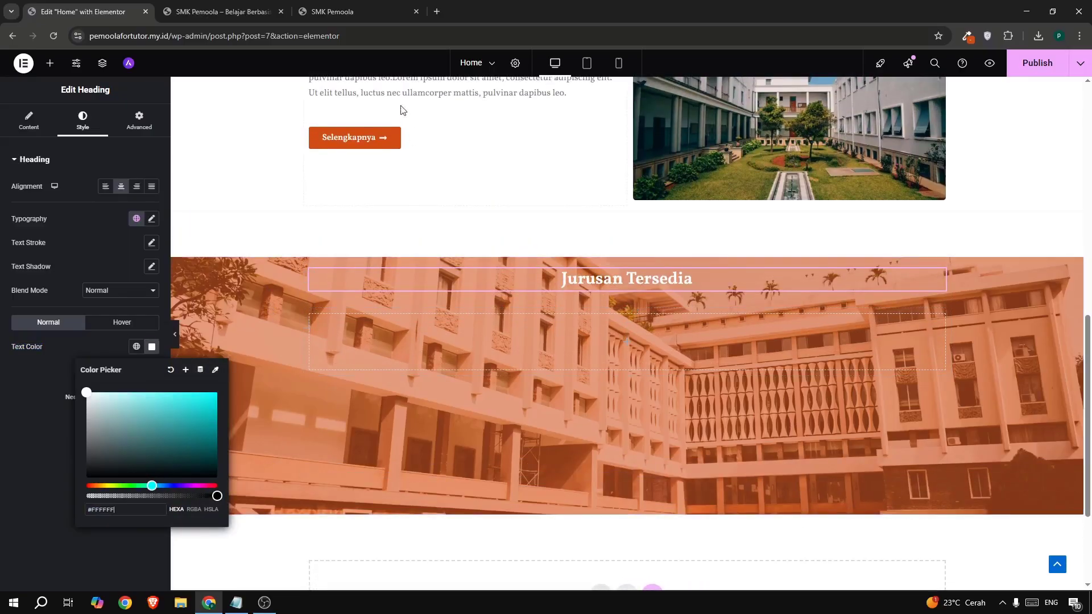
pyautogui.click(342, 12)
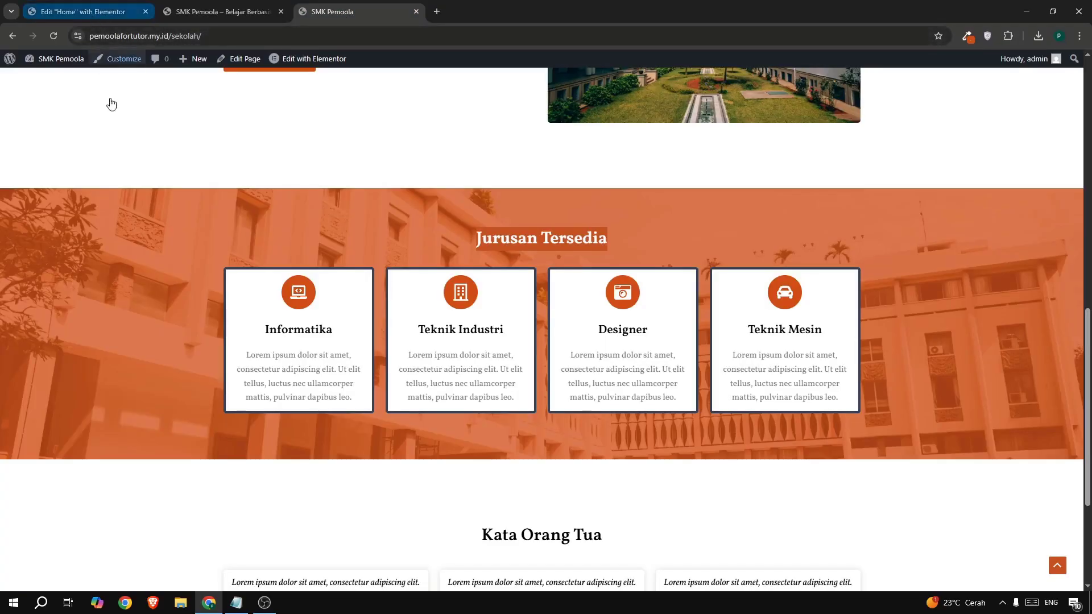
pyautogui.click(96, 13)
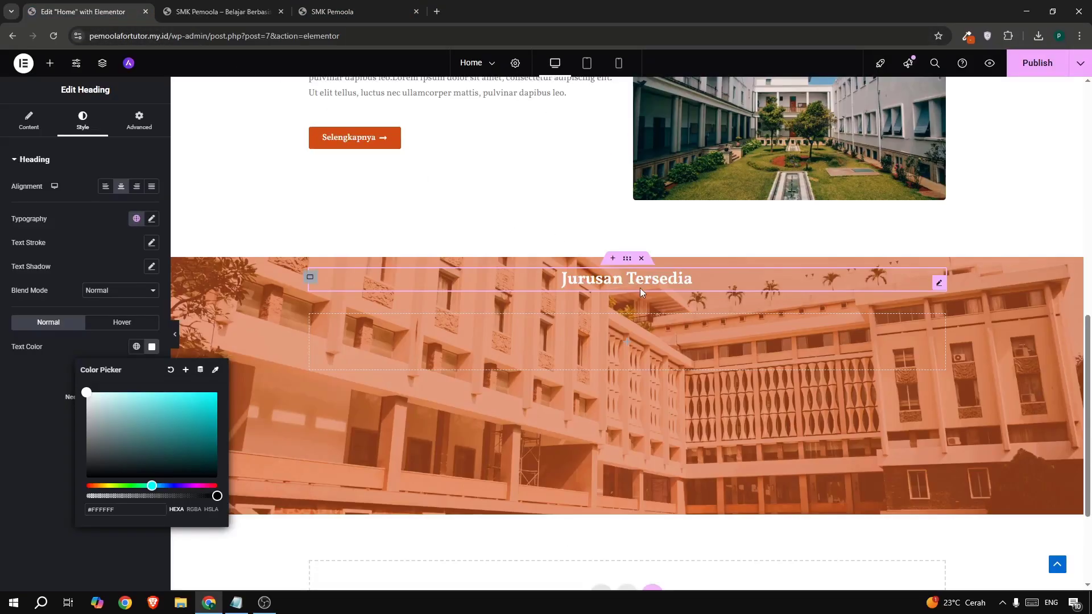
pyautogui.click(626, 259)
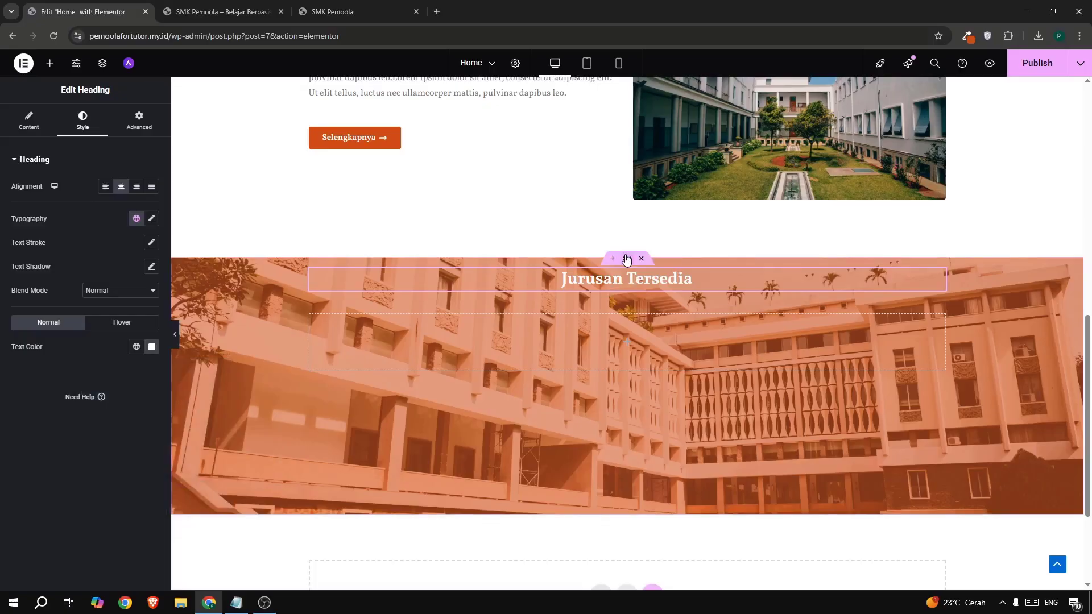
# - Raise the section's orange overlay opacity from 0.54 to 0.8
pyautogui.click(626, 260)
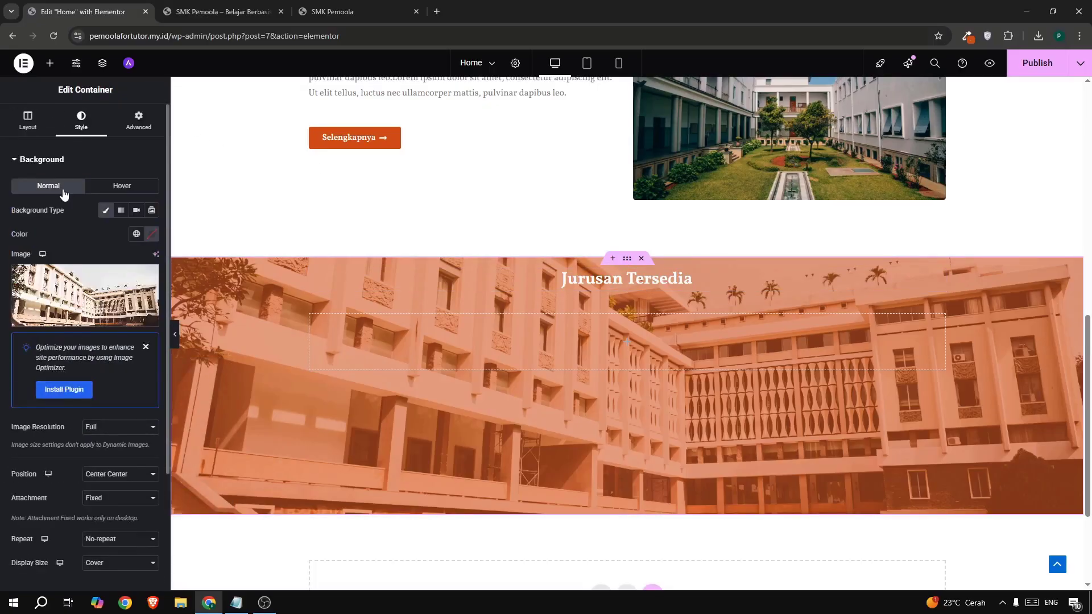
pyautogui.scroll(-3, 86, 392)
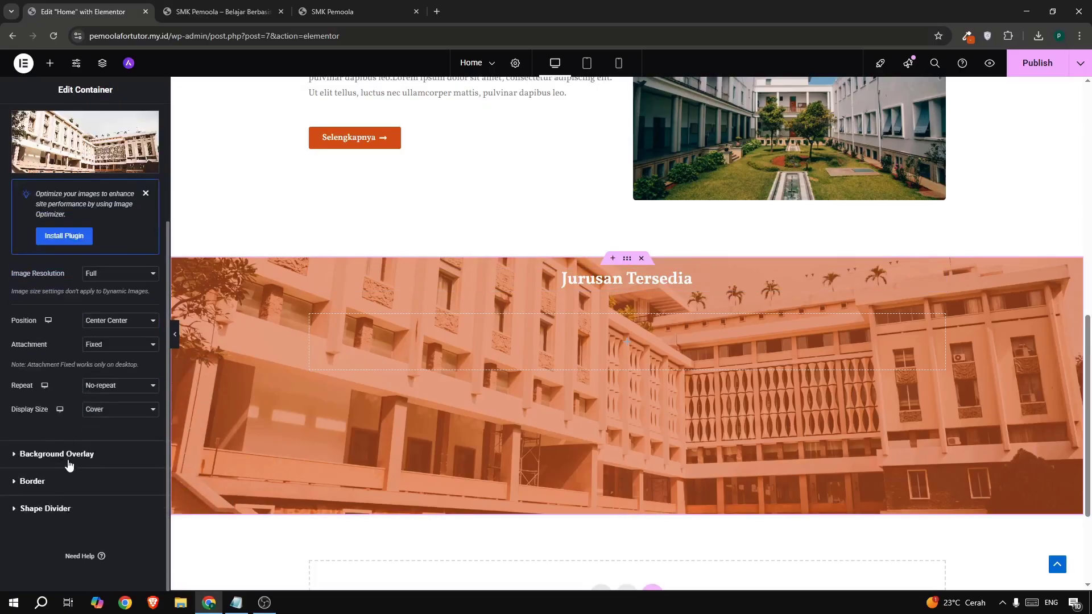
pyautogui.click(86, 423)
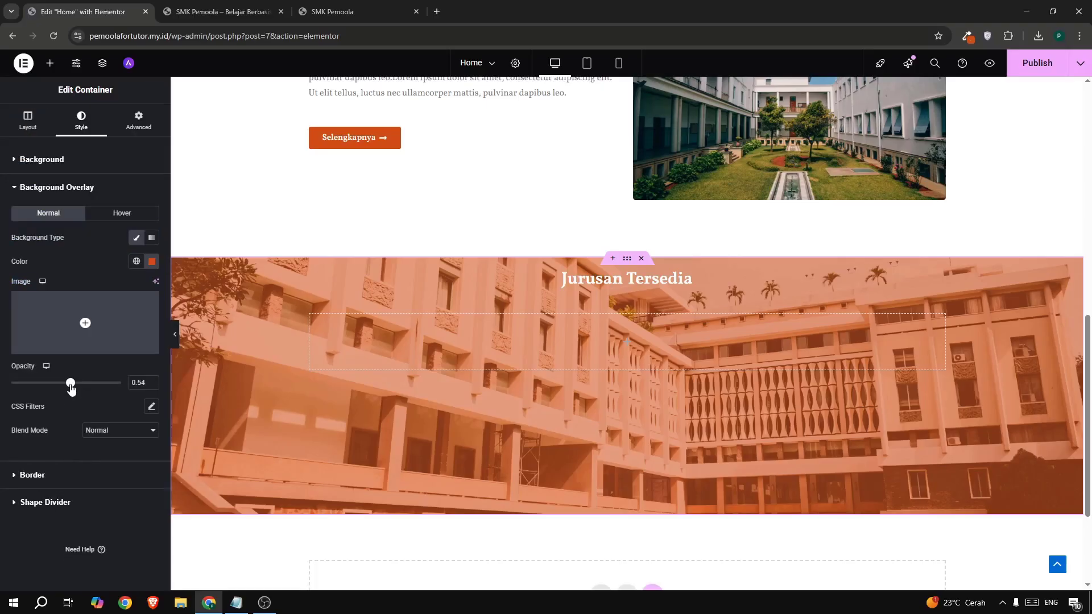
pyautogui.moveTo(71, 388); pyautogui.dragTo(99, 402)
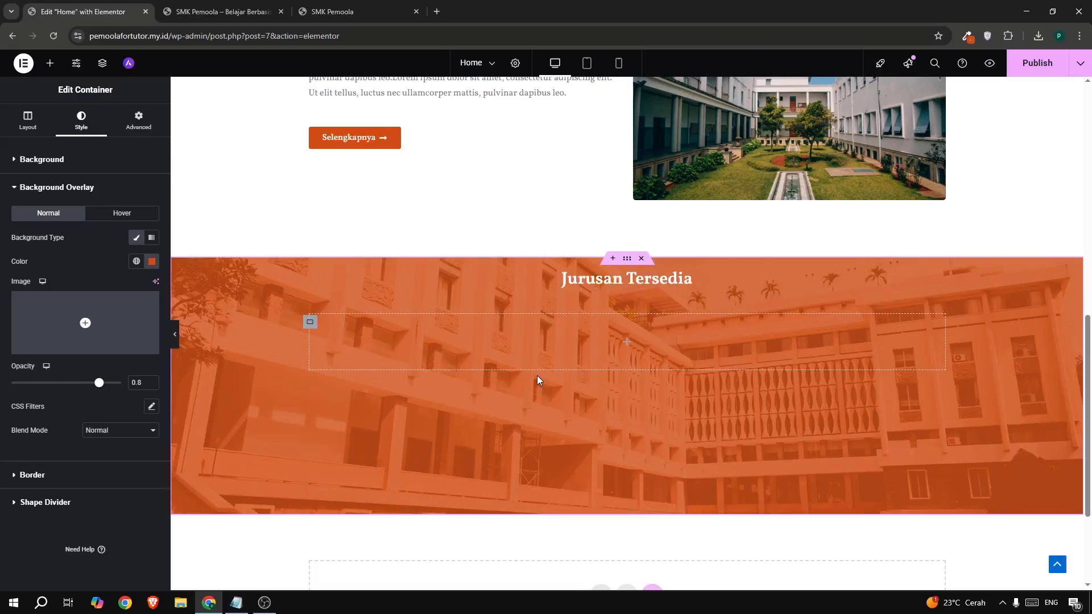
pyautogui.scroll(-2, 539, 380)
pyautogui.scroll(1, 539, 381)
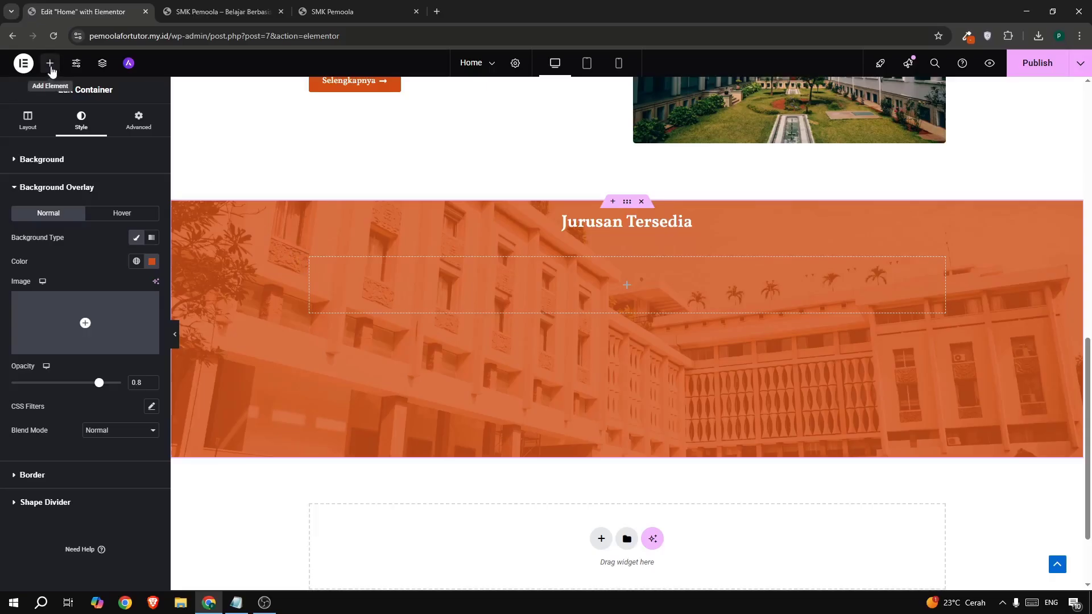
# - Add an empty container under the heading and duplicate it into four boxes
pyautogui.click(49, 63)
pyautogui.moveTo(44, 213); pyautogui.dragTo(307, 283)
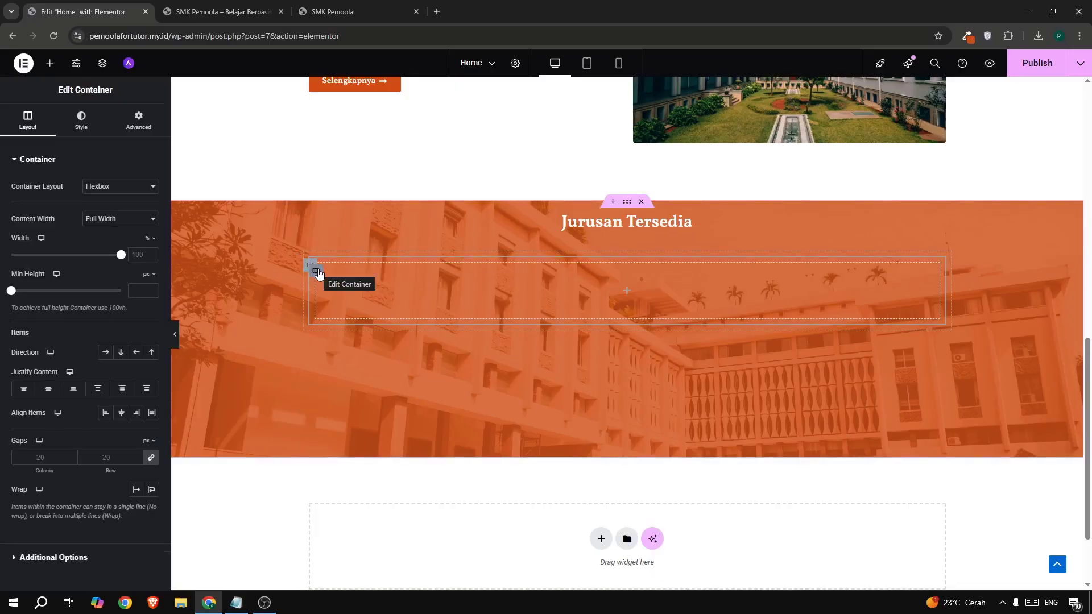
pyautogui.rightClick(317, 277)
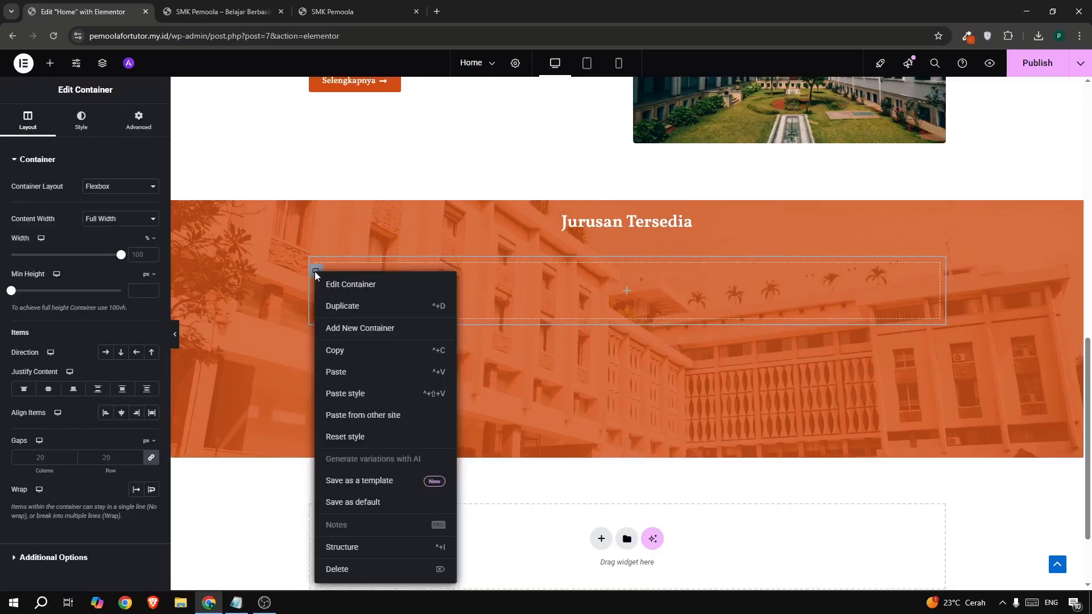
pyautogui.click(334, 312)
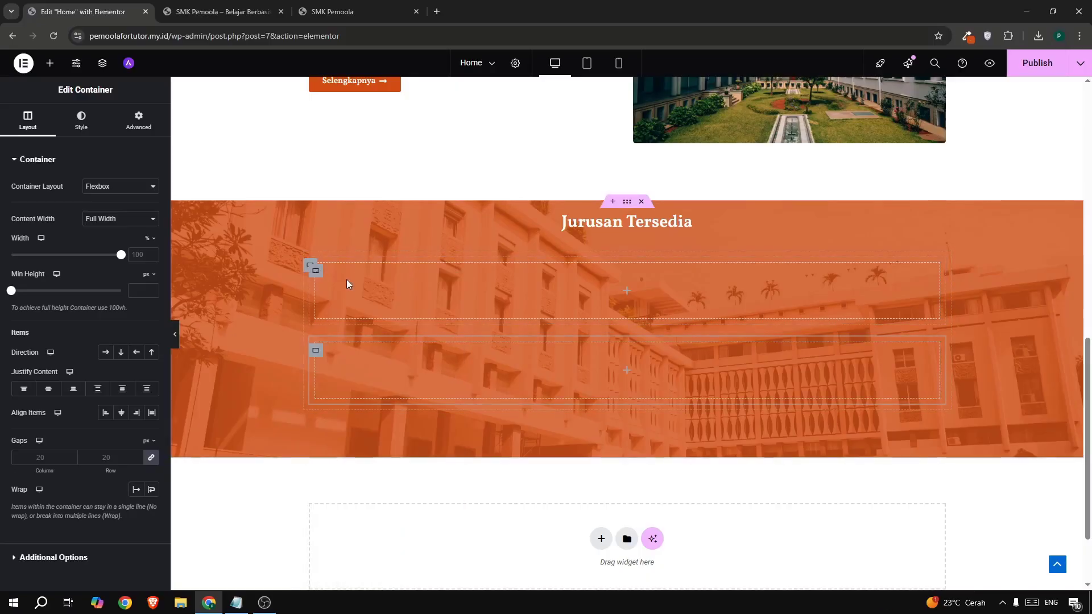
pyautogui.rightClick(313, 350)
pyautogui.click(335, 314)
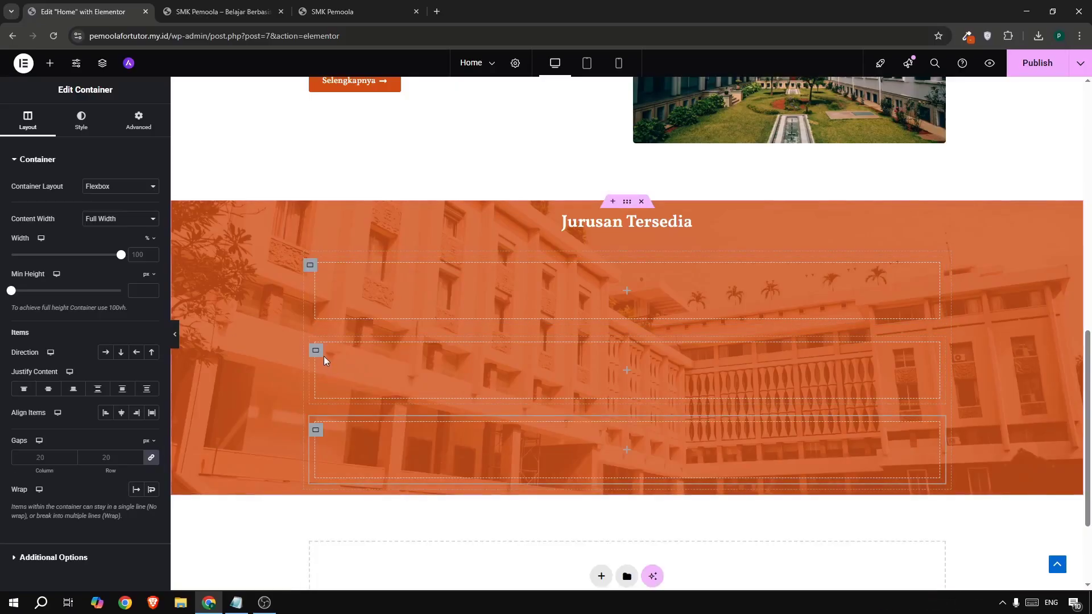
pyautogui.rightClick(321, 358)
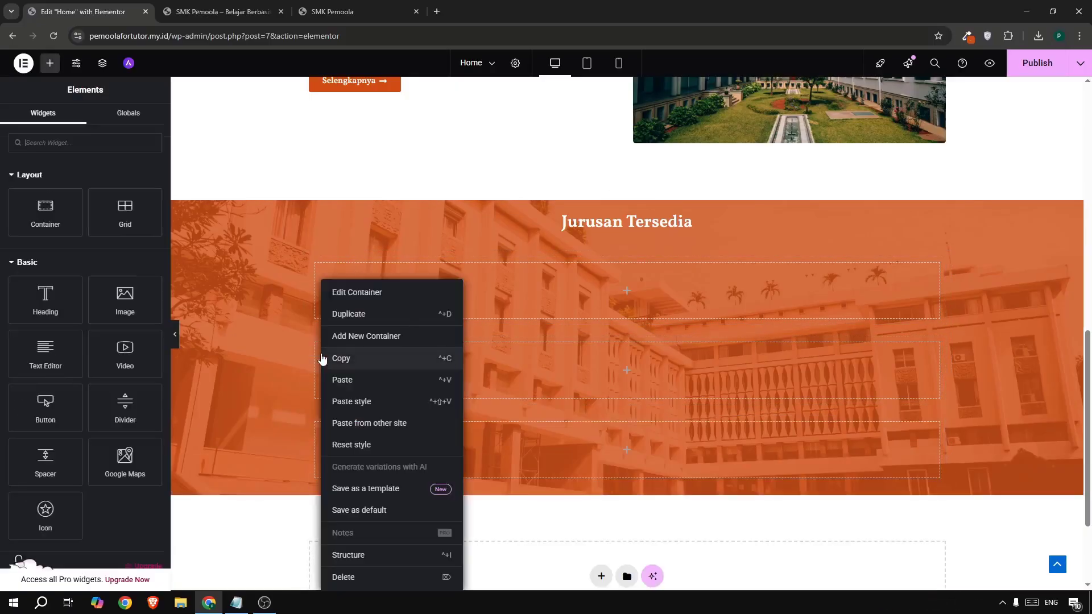
pyautogui.click(338, 314)
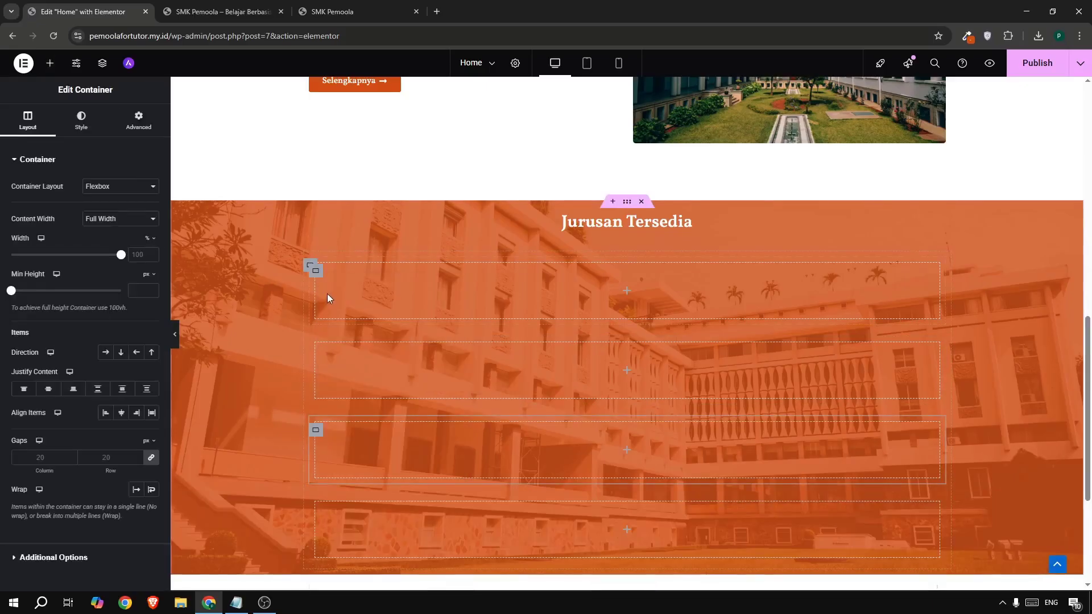
# - Set the parent container's direction to Row and publish the page
pyautogui.click(309, 267)
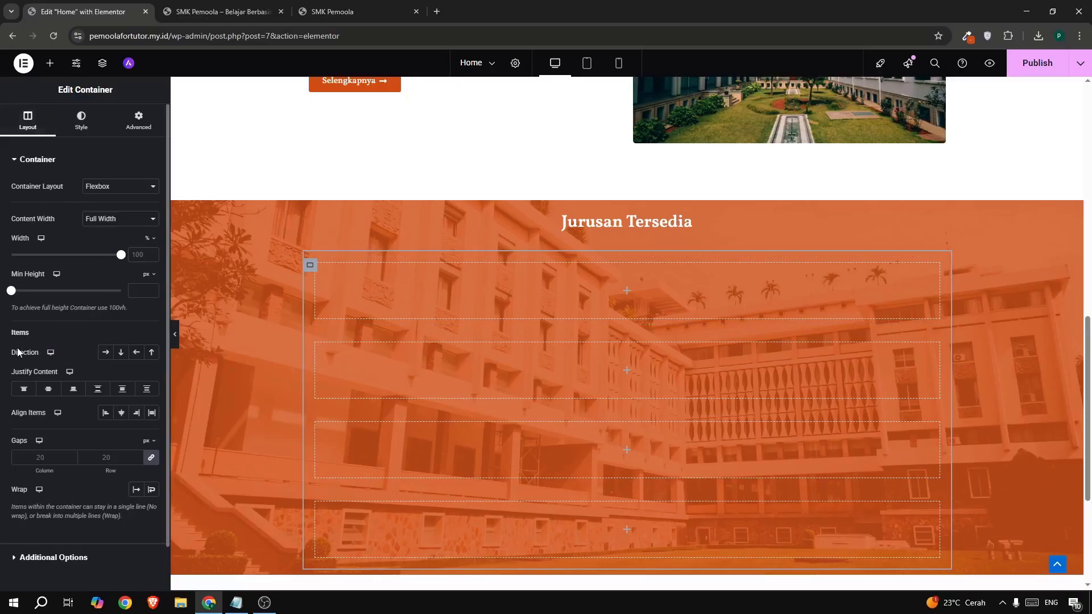
pyautogui.moveTo(11, 352); pyautogui.dragTo(24, 356)
pyautogui.click(105, 352)
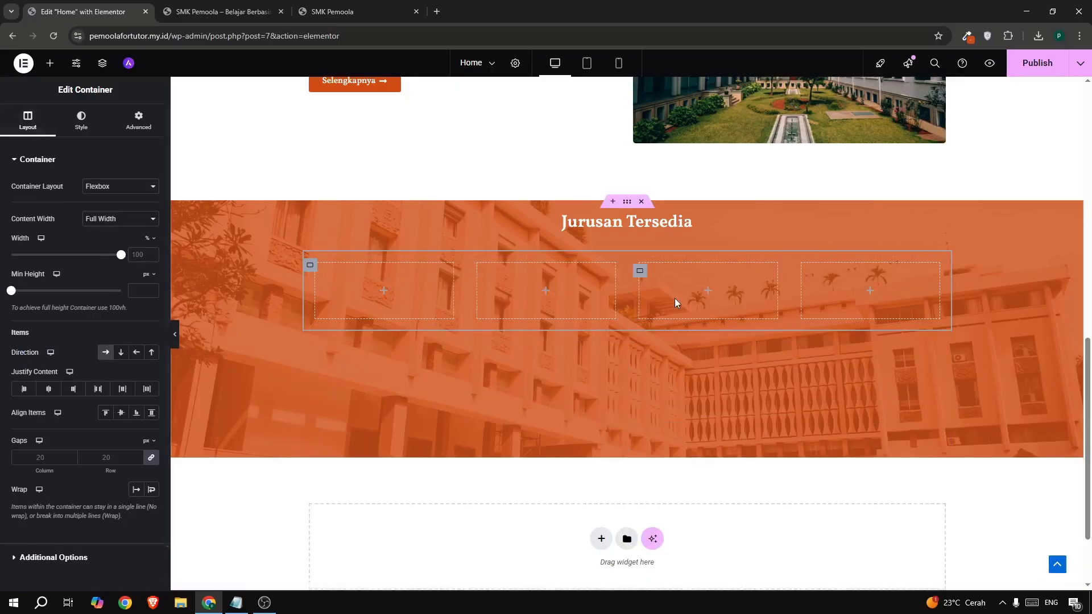
pyautogui.click(1026, 66)
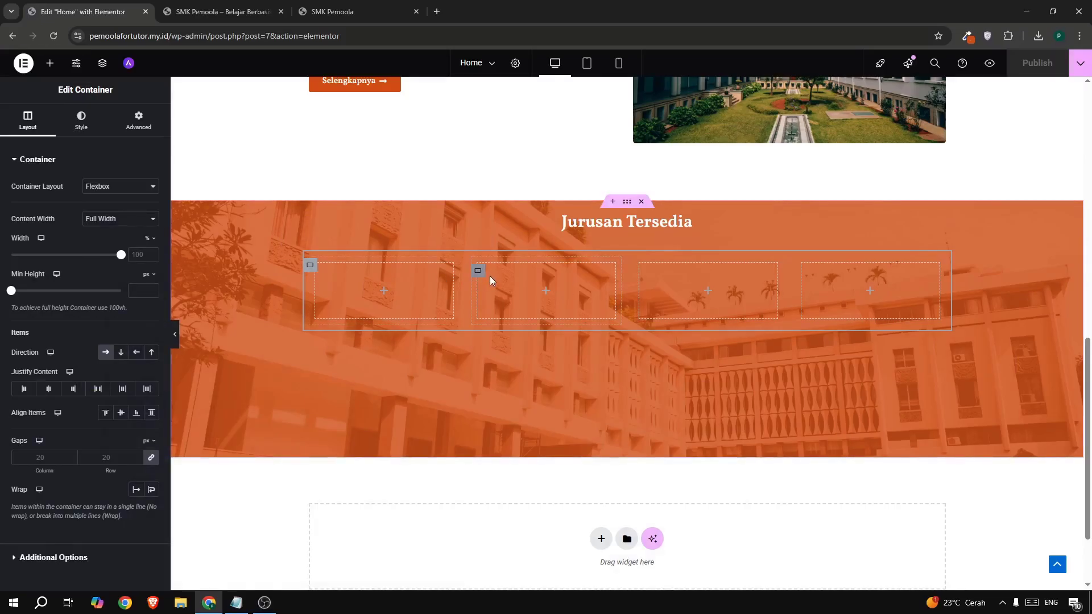
# - Copy one of the white feature card containers from the section above
pyautogui.scroll(10, 504, 278)
pyautogui.scroll(-7, 490, 281)
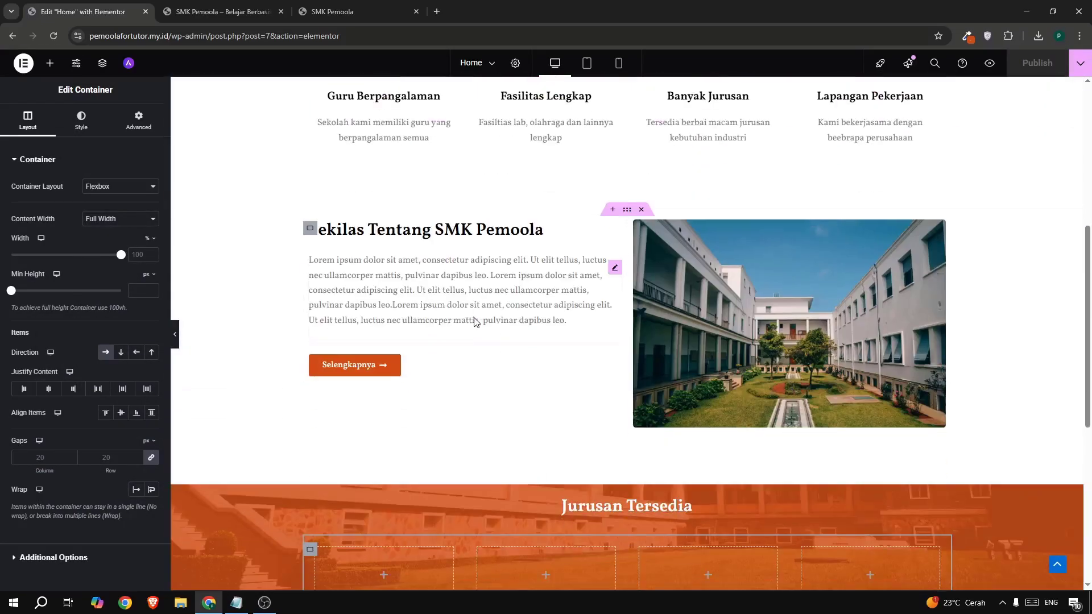
pyautogui.scroll(5, 525, 329)
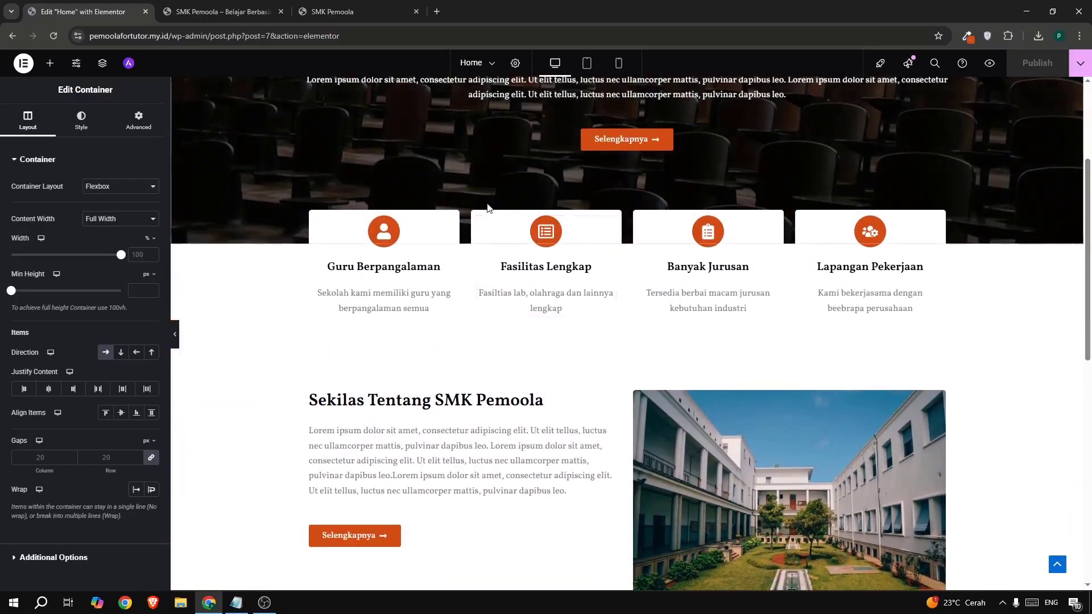
pyautogui.rightClick(478, 227)
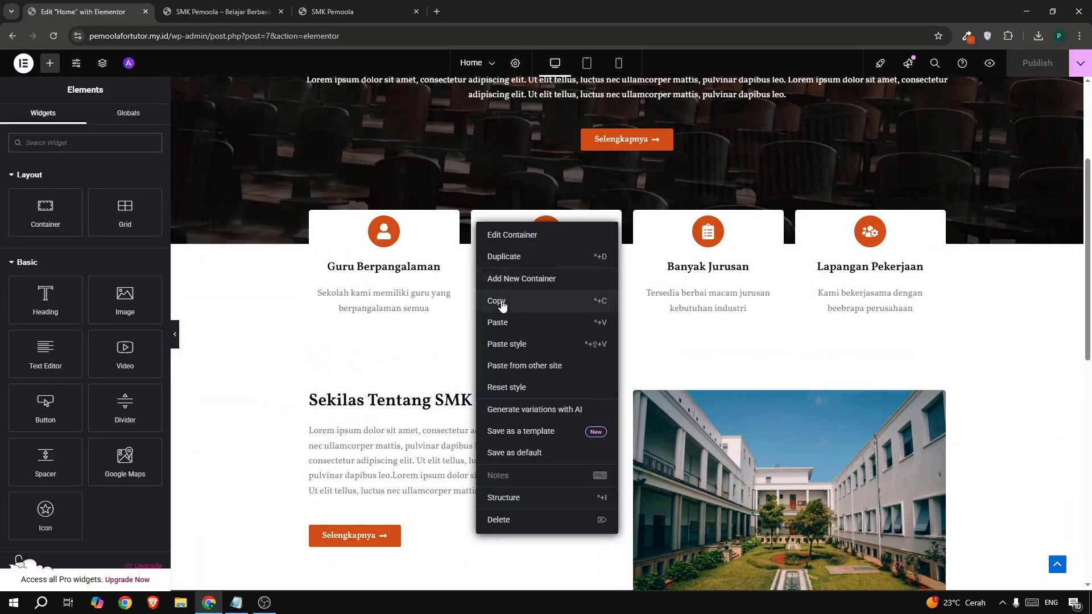
pyautogui.click(502, 303)
# - Paste the copied card style onto all four Jurusan Tersedia boxes
pyautogui.scroll(-8, 502, 312)
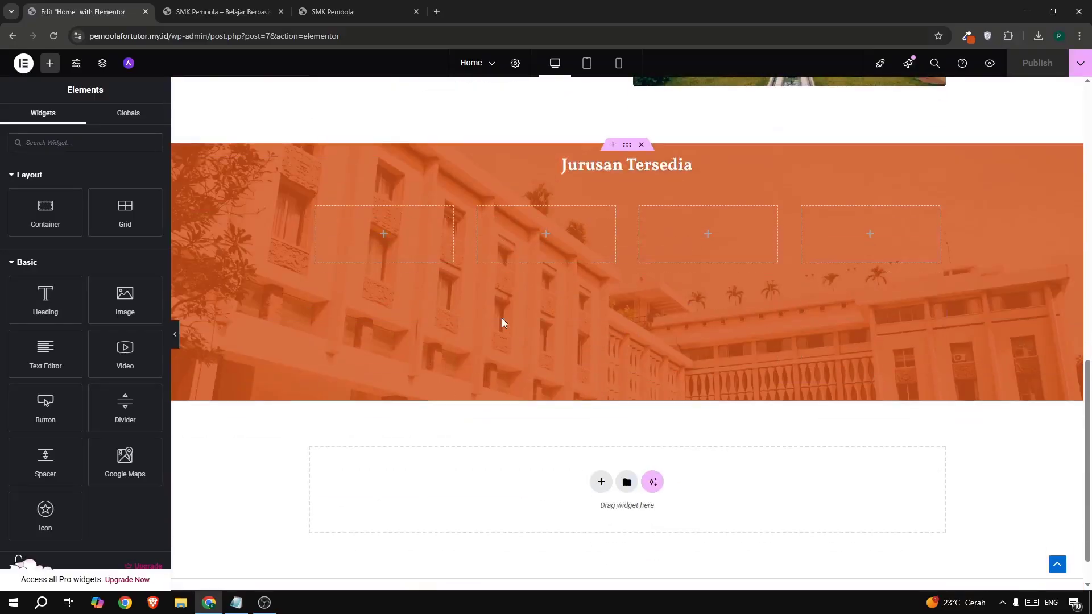
pyautogui.rightClick(478, 220)
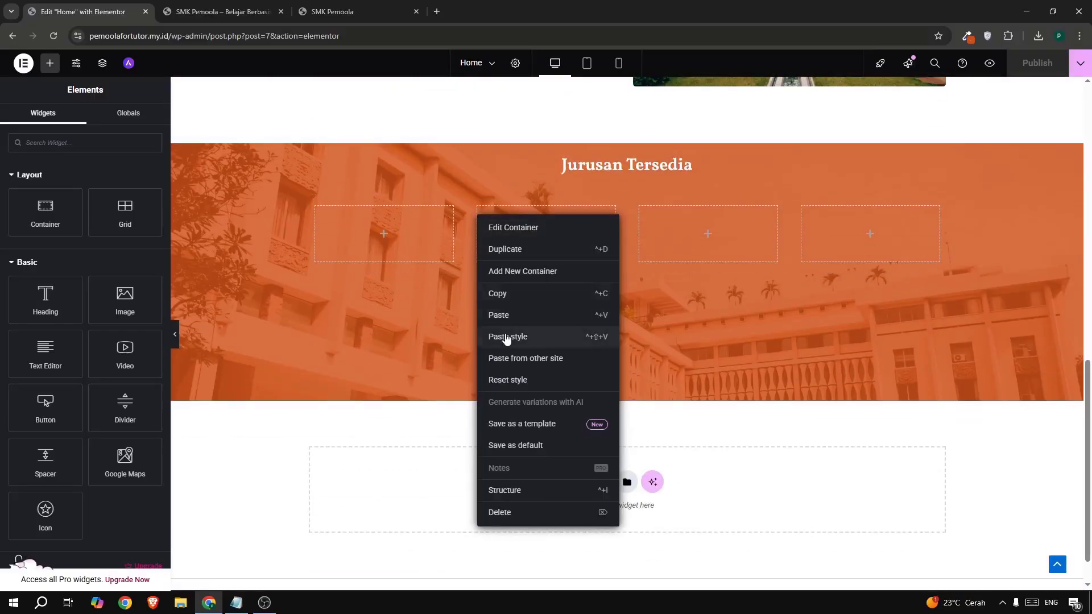
pyautogui.click(506, 336)
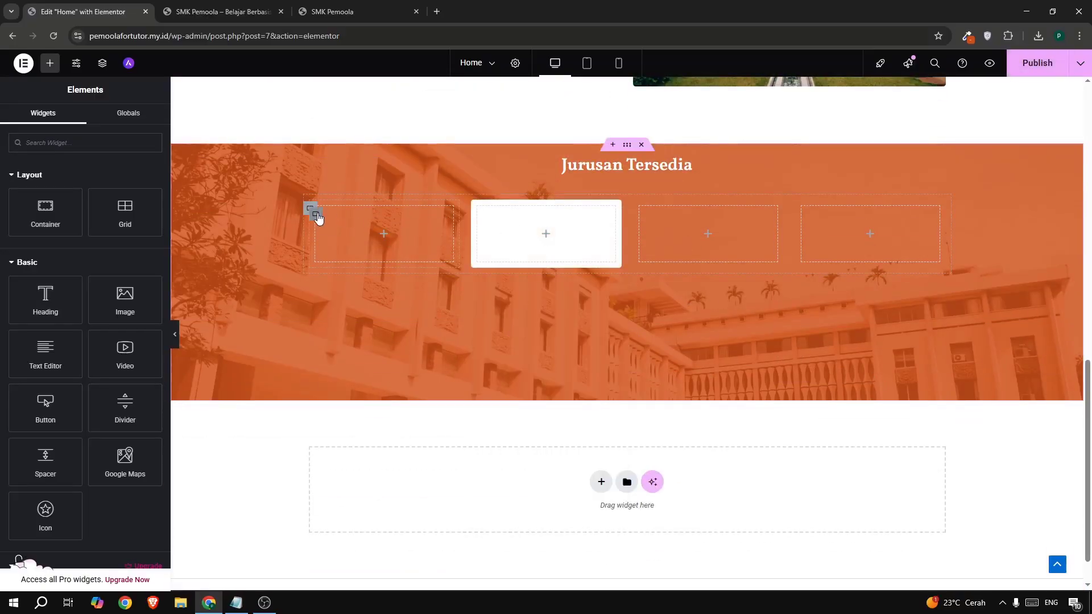
pyautogui.rightClick(317, 219)
pyautogui.click(353, 334)
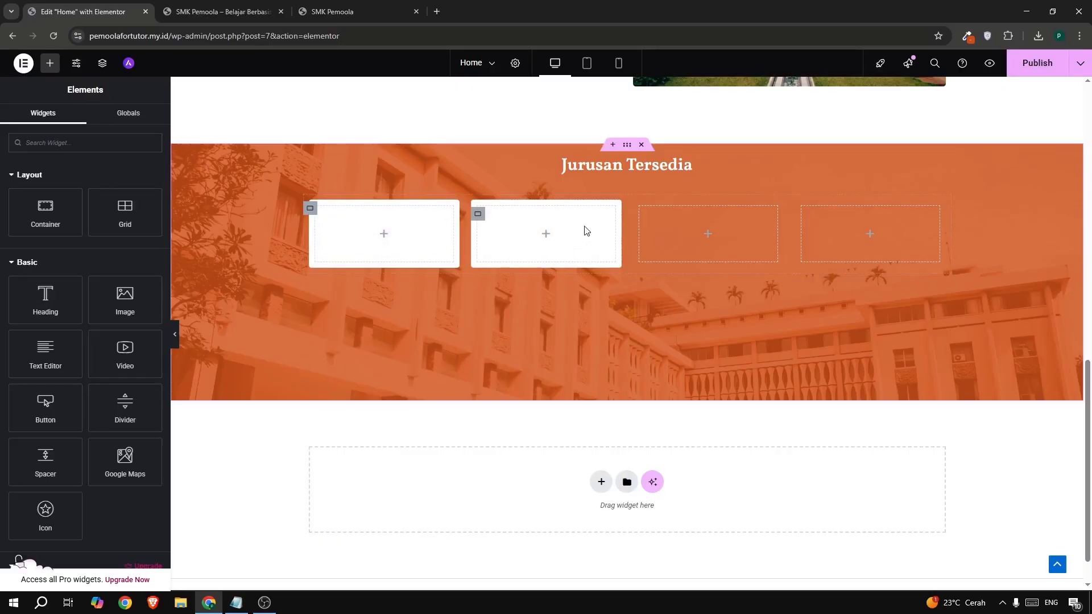
pyautogui.rightClick(640, 215)
pyautogui.click(671, 335)
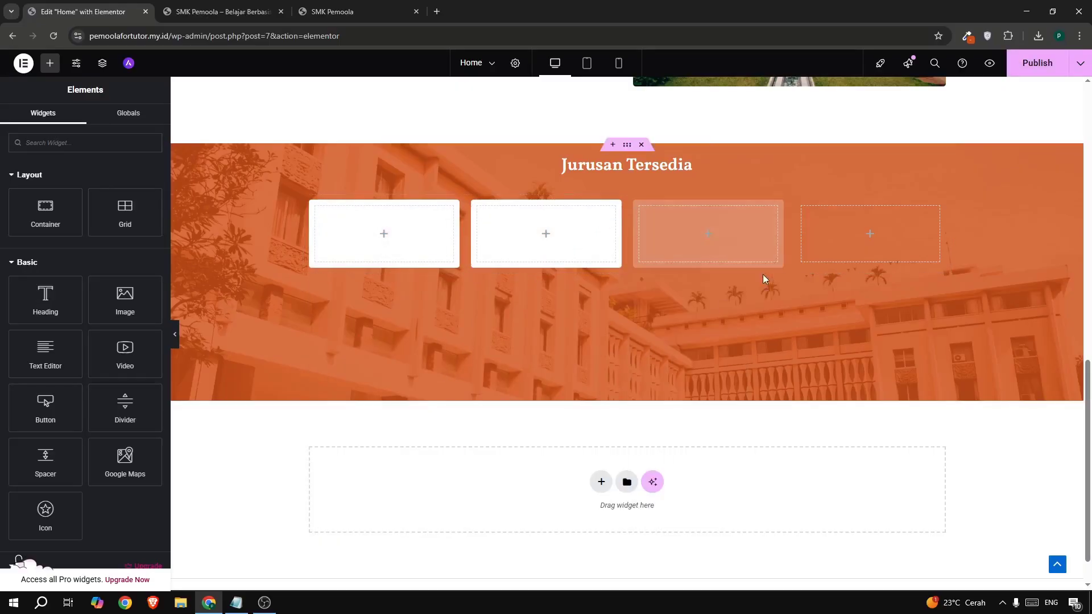
pyautogui.rightClick(800, 216)
pyautogui.click(832, 339)
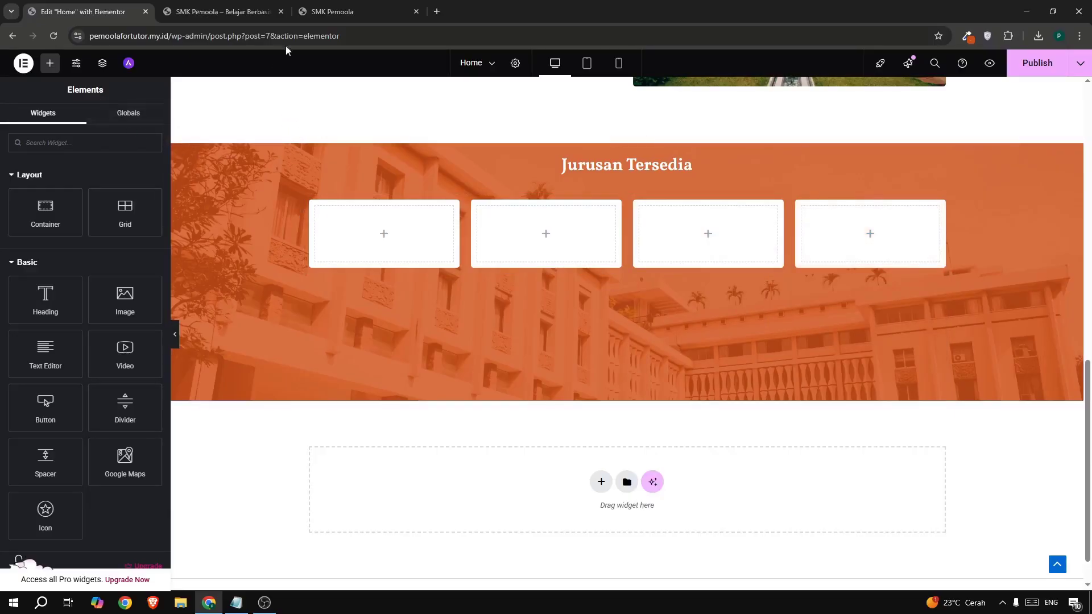
pyautogui.click(346, 12)
pyautogui.click(85, 11)
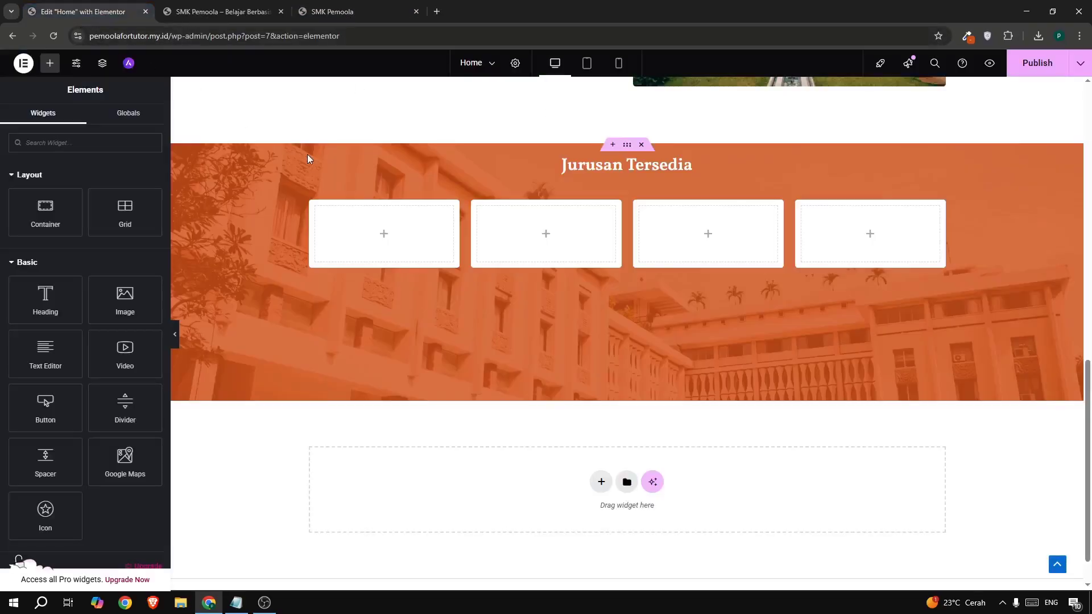
pyautogui.scroll(7, 426, 200)
# - Copy the Guru Berpangalaman icon box into the first white card and publish
pyautogui.rightClick(401, 190)
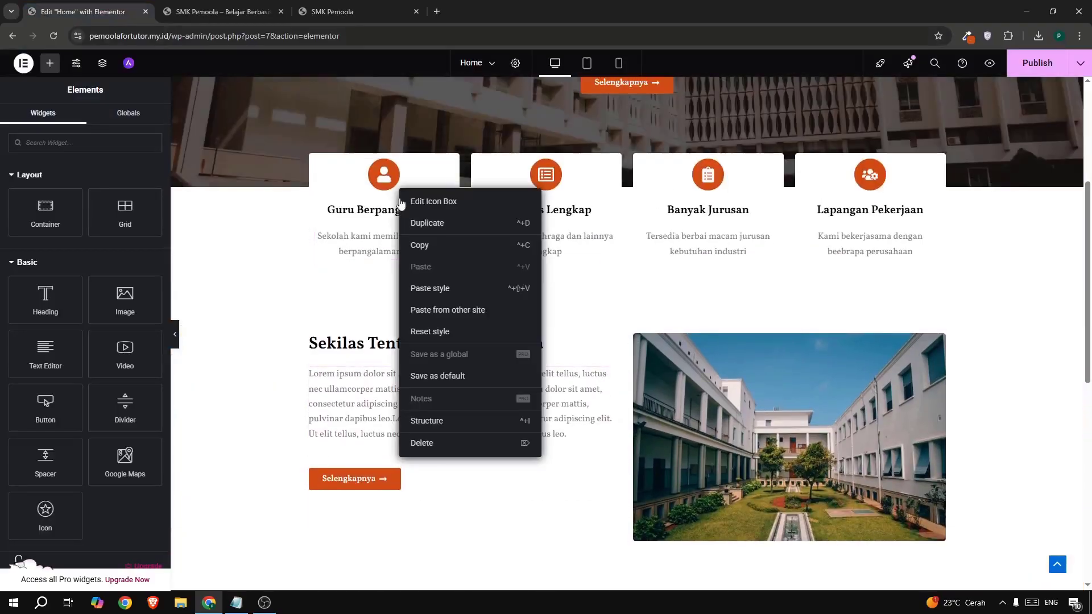
pyautogui.click(419, 245)
pyautogui.scroll(-6, 393, 248)
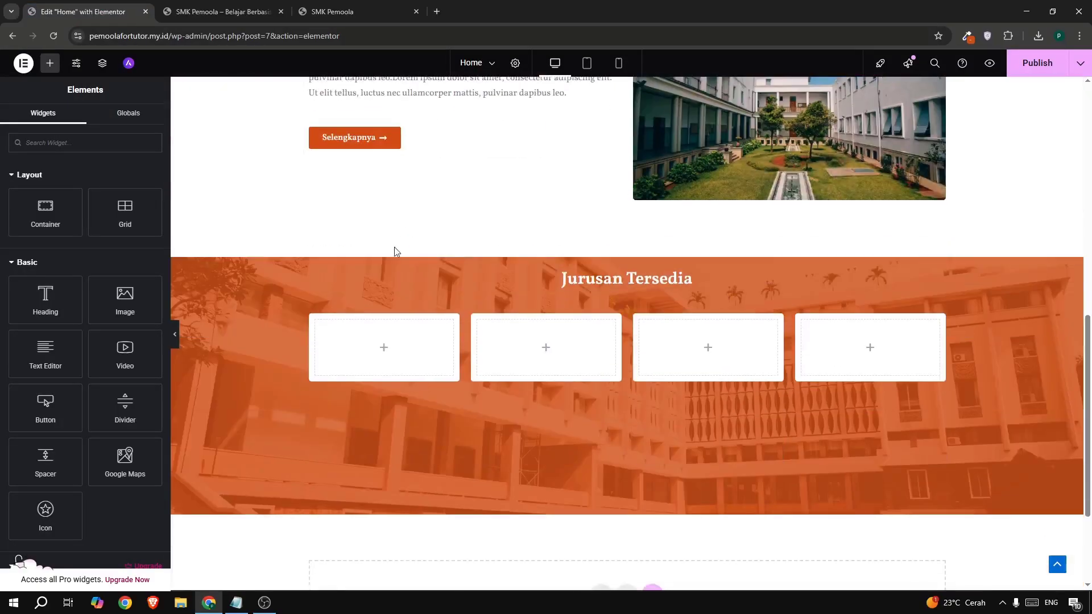
pyautogui.rightClick(377, 347)
pyautogui.click(398, 380)
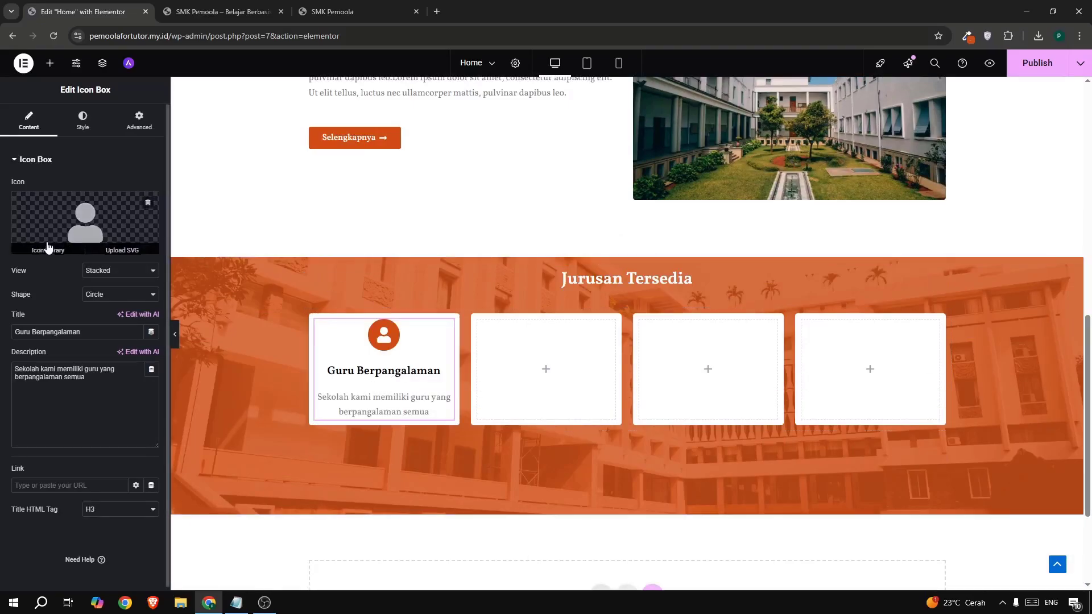
pyautogui.click(1014, 67)
# - Retitle the card's icon box to 'Informatika', copied from the live page
pyautogui.click(361, 12)
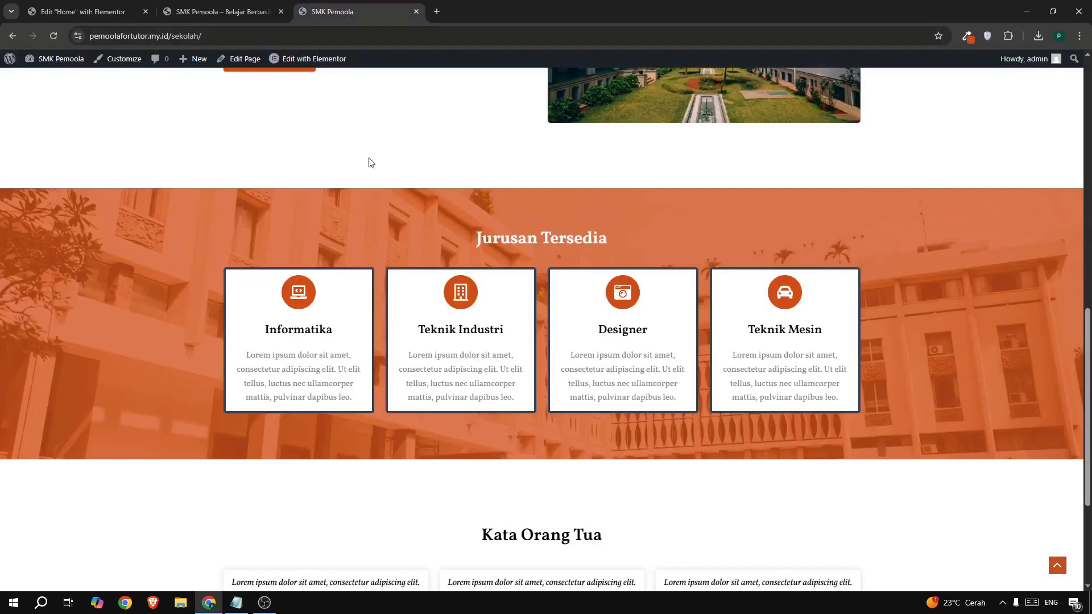
pyautogui.scroll(-1, 326, 256)
pyautogui.moveTo(278, 280); pyautogui.dragTo(354, 283)
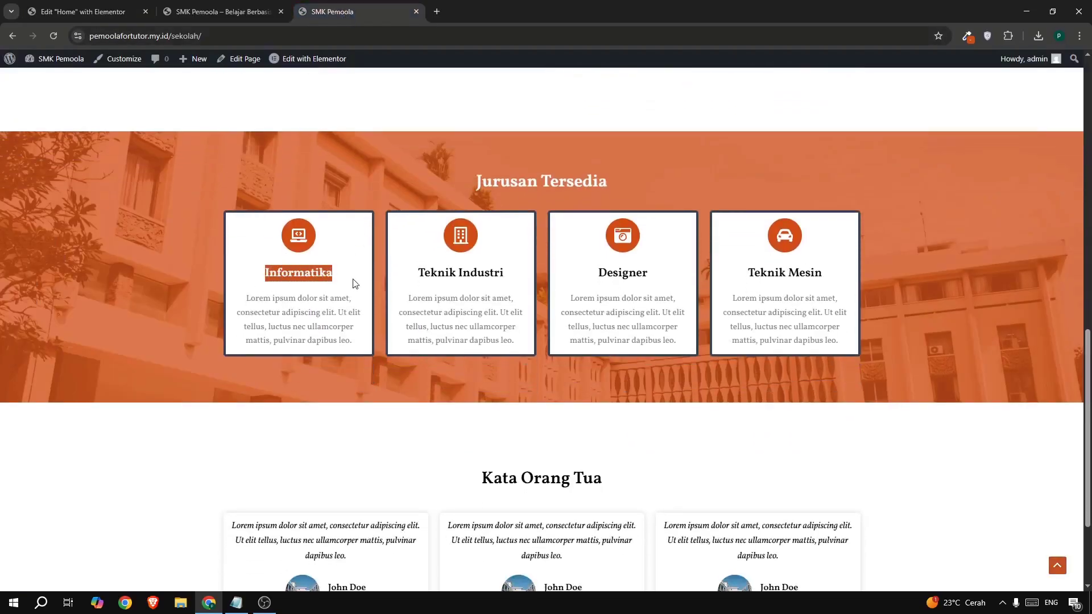
pyautogui.click(83, 12)
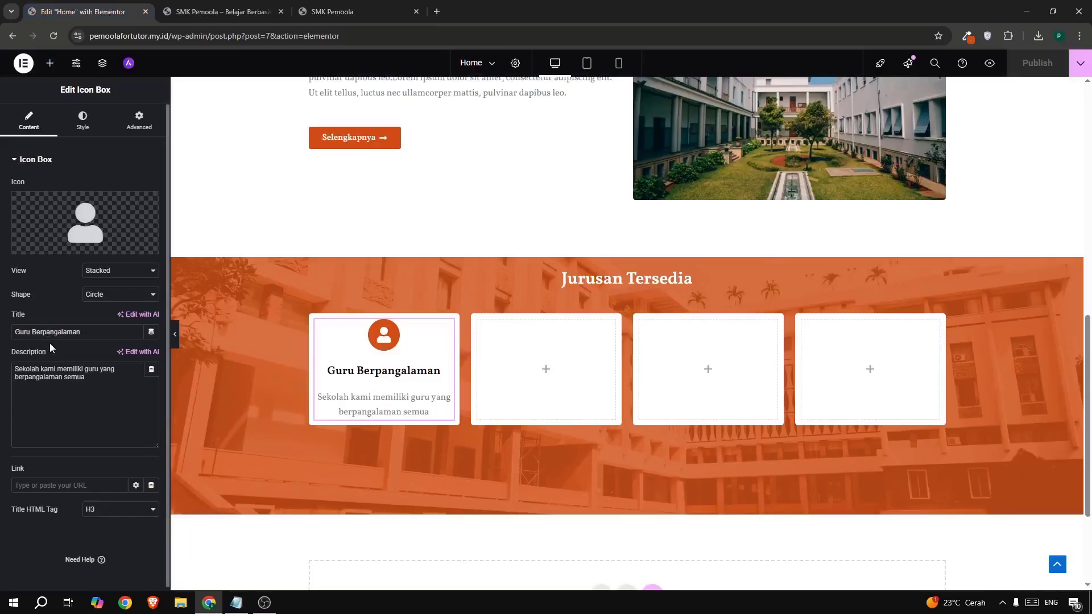
pyautogui.moveTo(99, 334); pyautogui.dragTo(8, 338)
pyautogui.hotkey('ctrl', 'v')
# - Replace the card's description with the Lorem ipsum paragraph from the live page
pyautogui.click(330, 12)
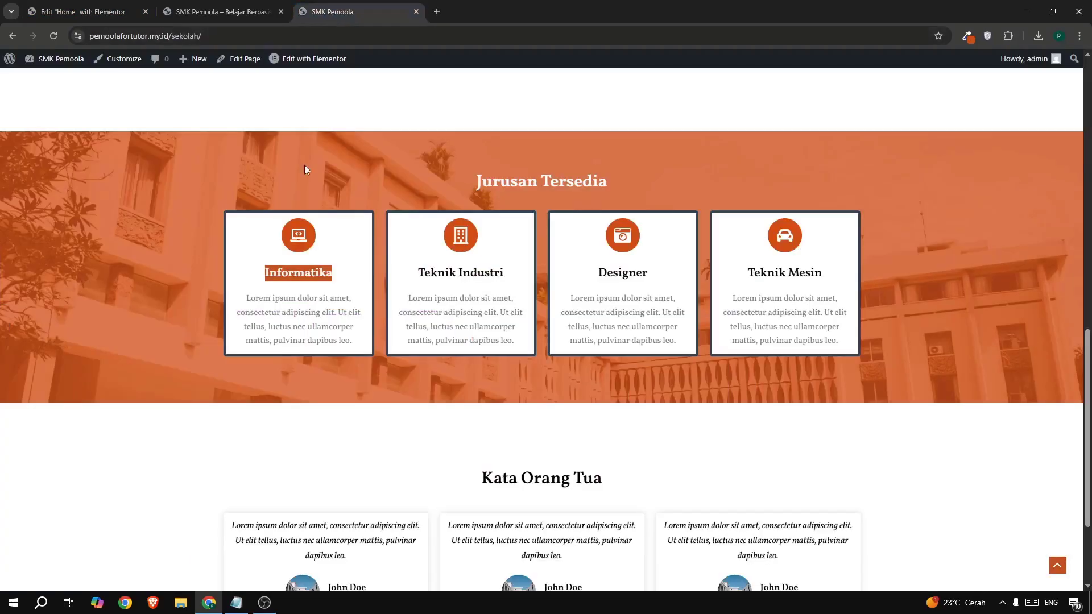
pyautogui.moveTo(240, 311); pyautogui.dragTo(357, 344)
pyautogui.hotkey('ctrl', 'c')
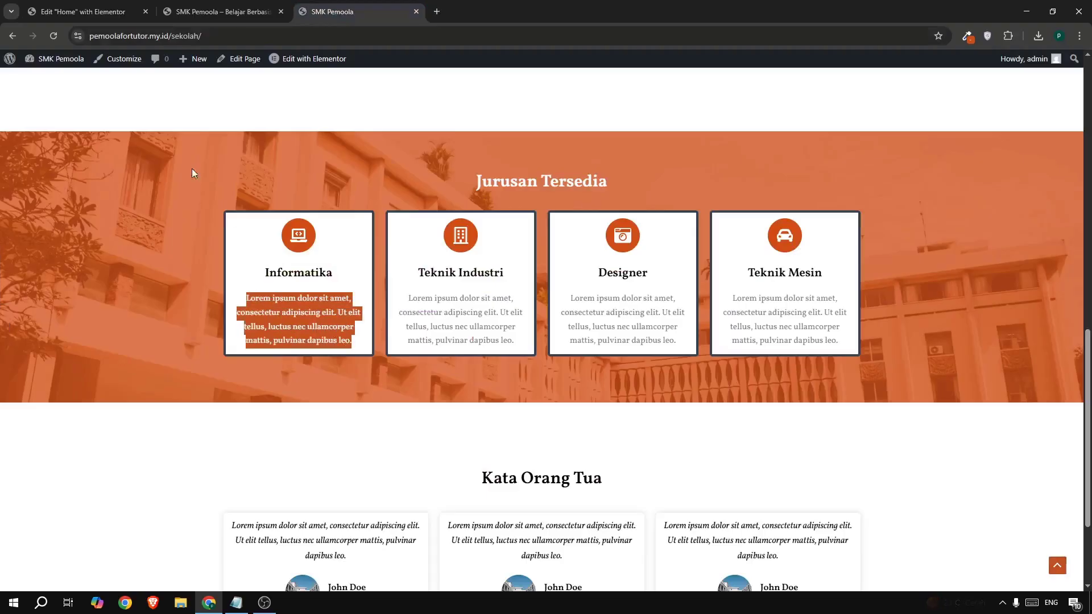
pyautogui.click(94, 22)
pyautogui.moveTo(87, 378); pyautogui.dragTo(1, 362)
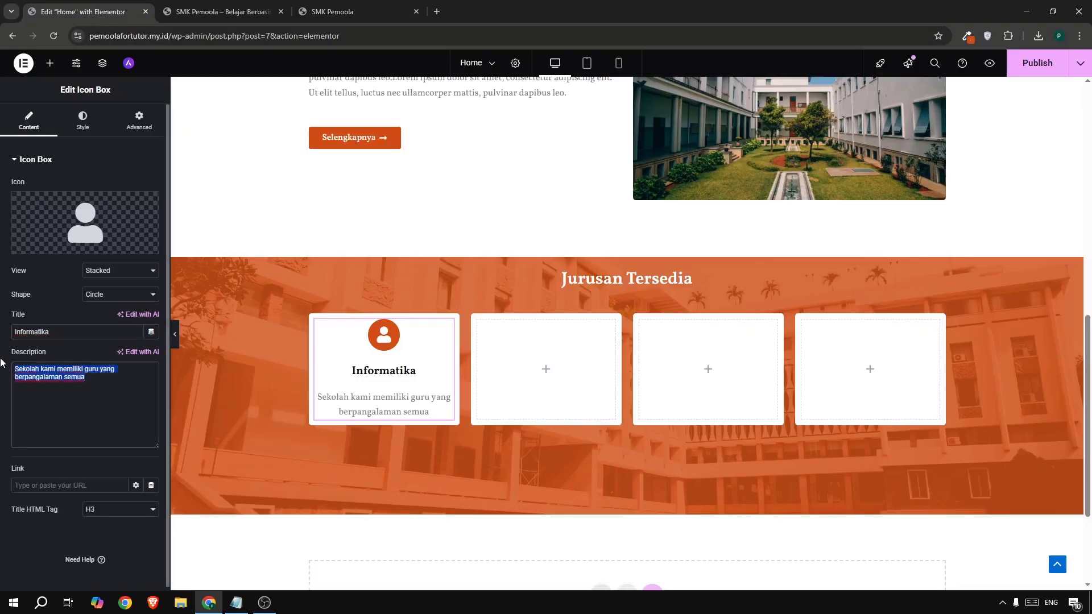
pyautogui.hotkey('ctrl', 'v')
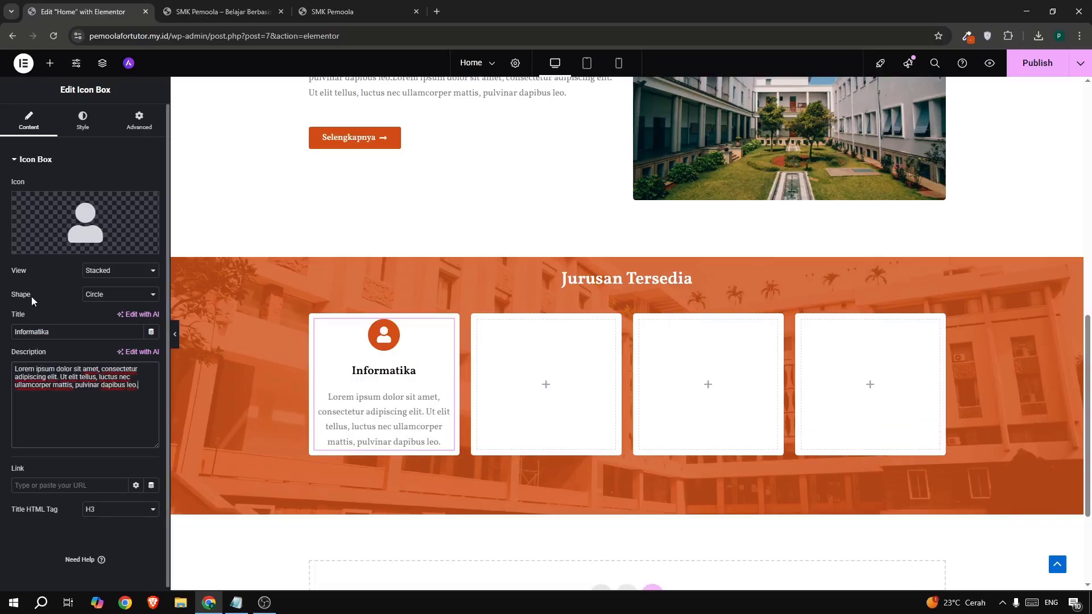
# - Search the Icon Library for 'cod' and choose the laptop-code icon
pyautogui.click(74, 213)
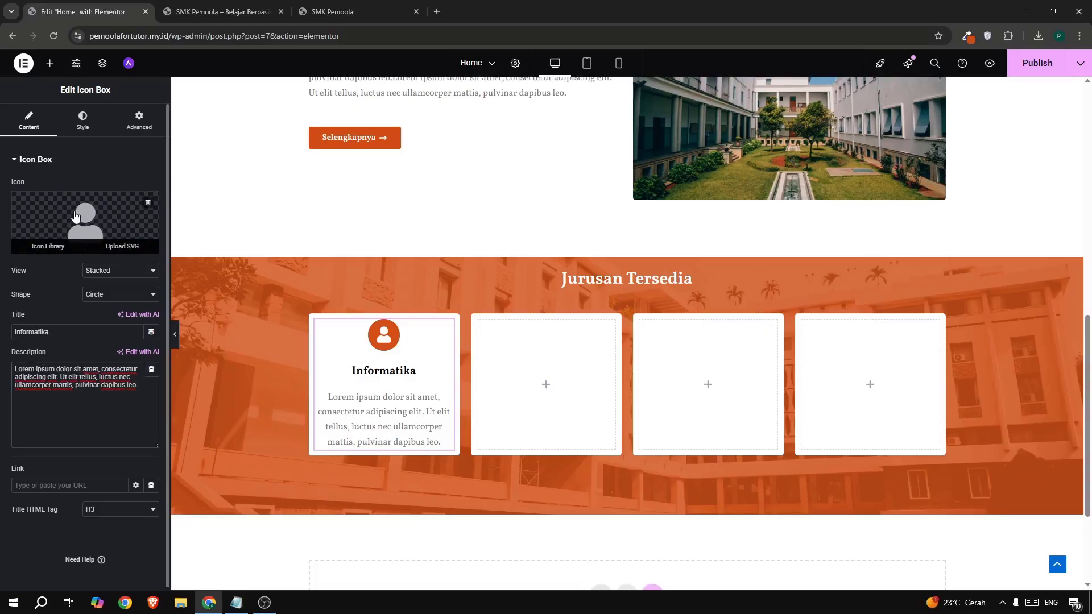
pyautogui.scroll(-15, 566, 330)
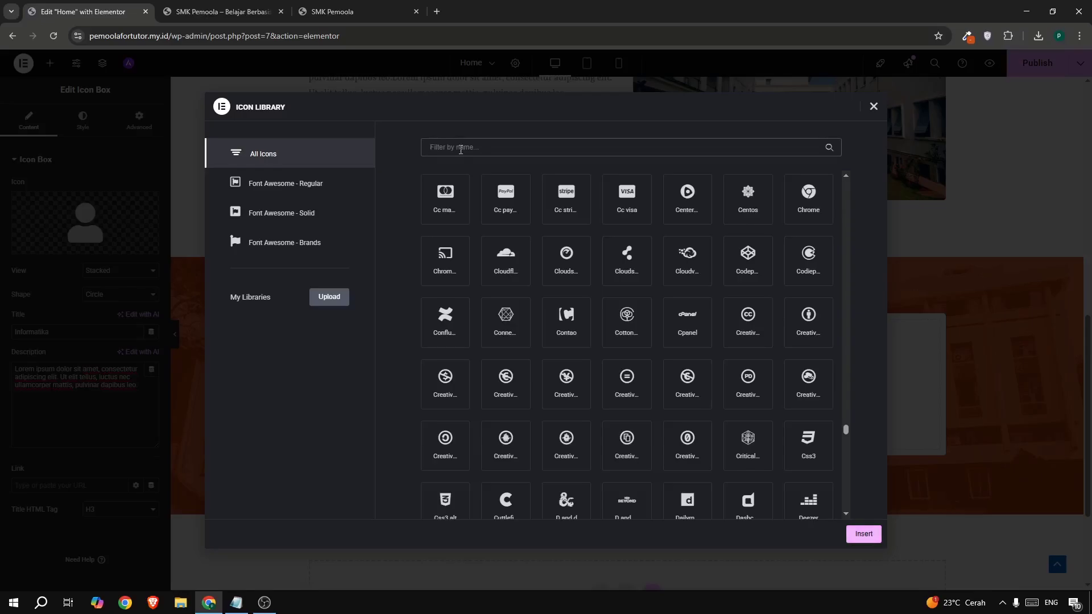
pyautogui.write('cod')
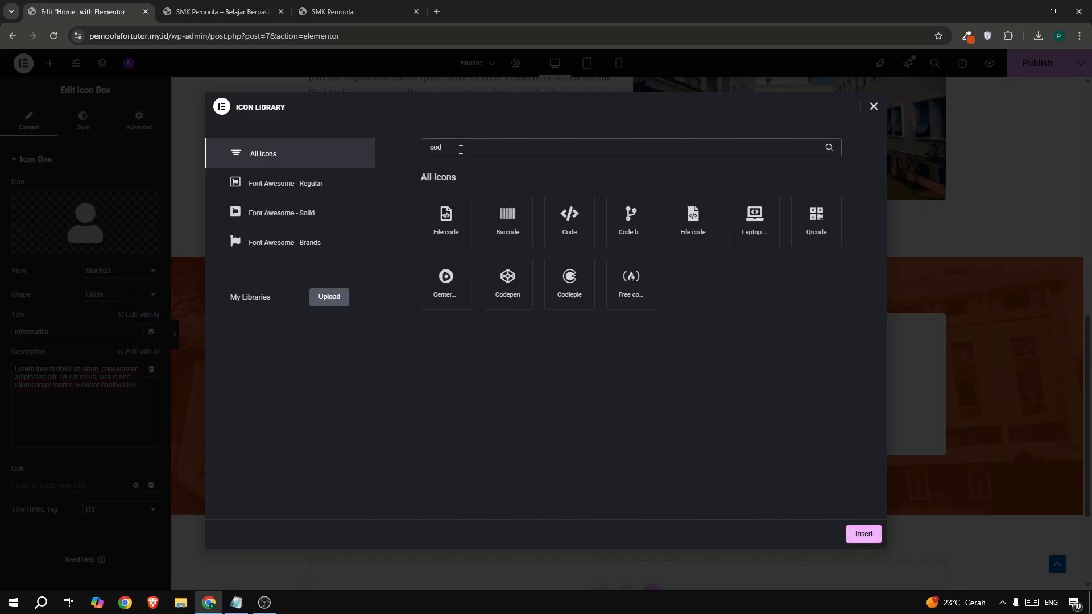
pyautogui.click(739, 237)
# - Apply the laptop-code icon to the Informatika card and copy the card
pyautogui.click(859, 534)
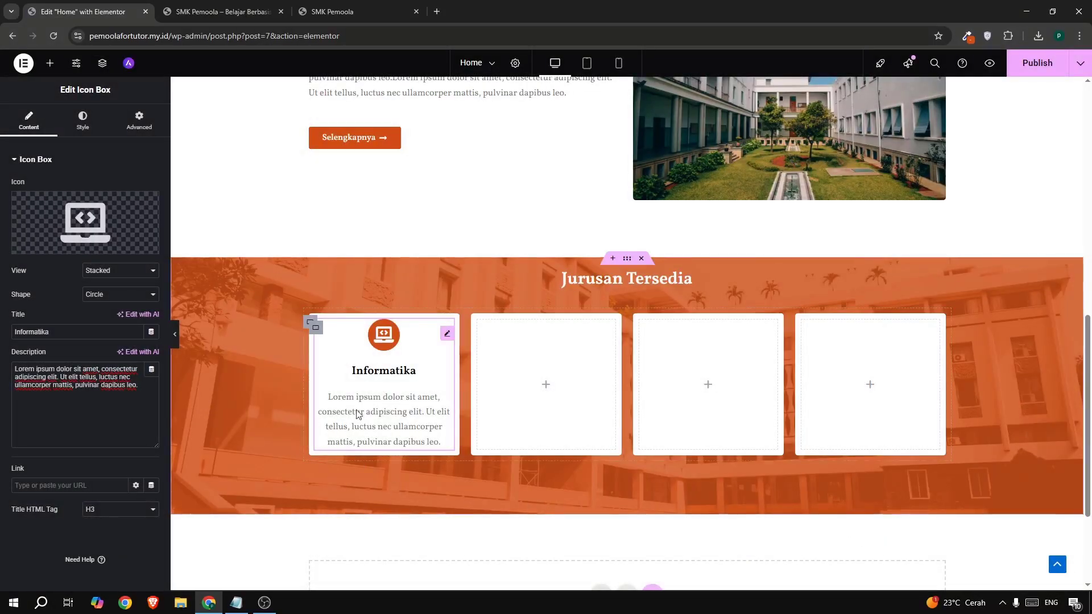
pyautogui.rightClick(443, 340)
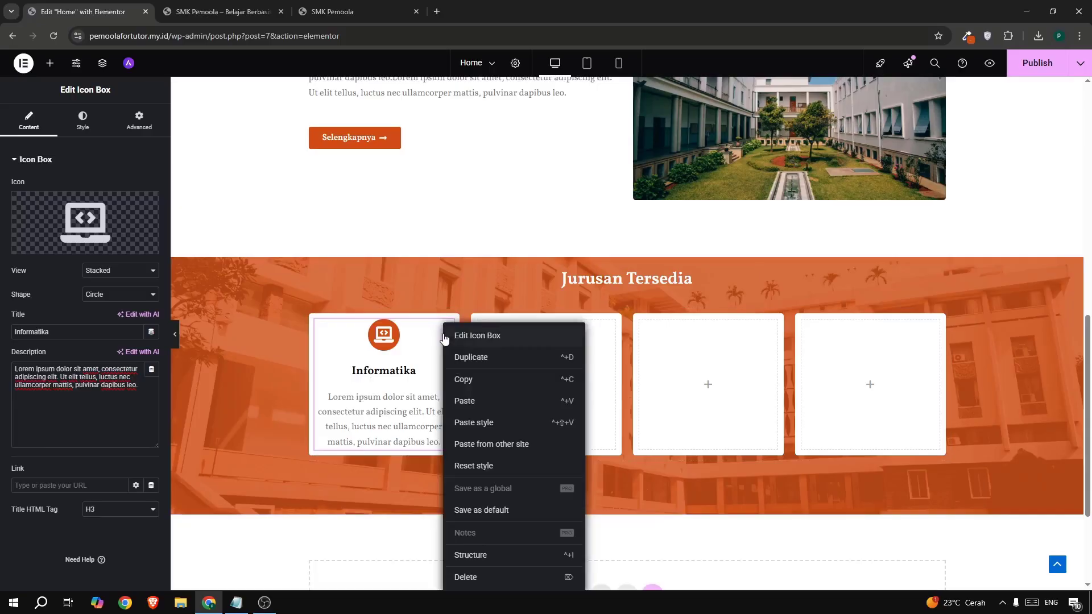
pyautogui.click(461, 380)
# - Paste the Informatika card into the second, third and fourth empty slots
pyautogui.rightClick(563, 383)
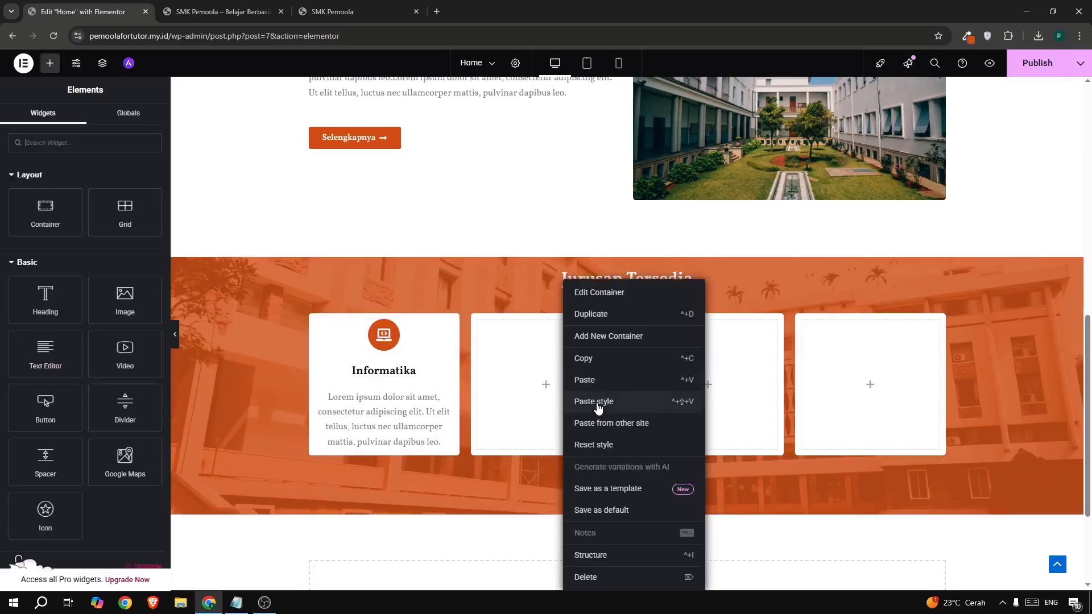
pyautogui.click(590, 387)
pyautogui.rightClick(707, 385)
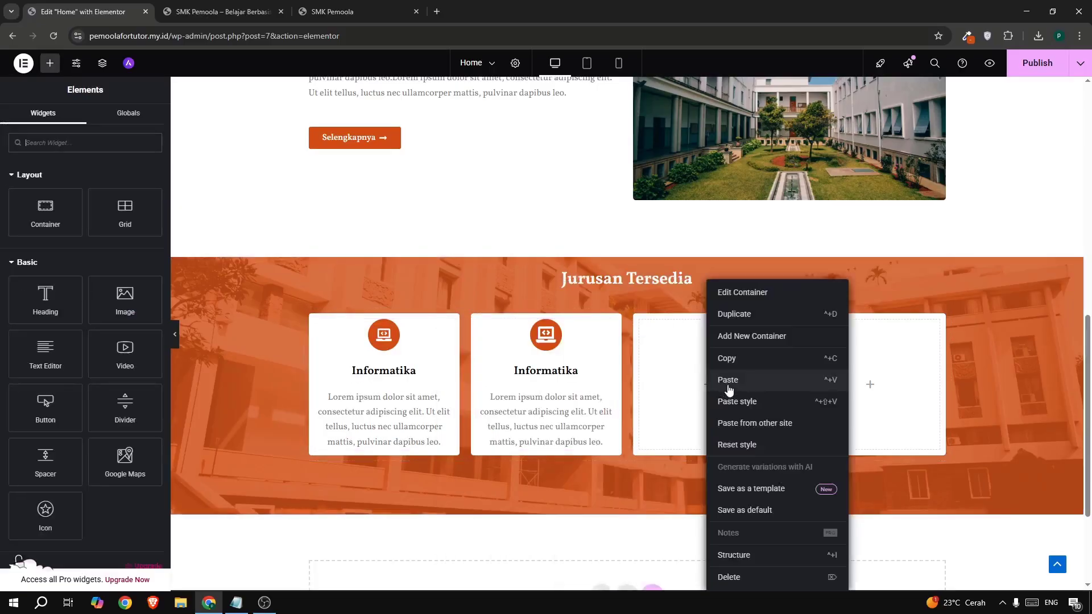
pyautogui.click(729, 380)
pyautogui.rightClick(853, 385)
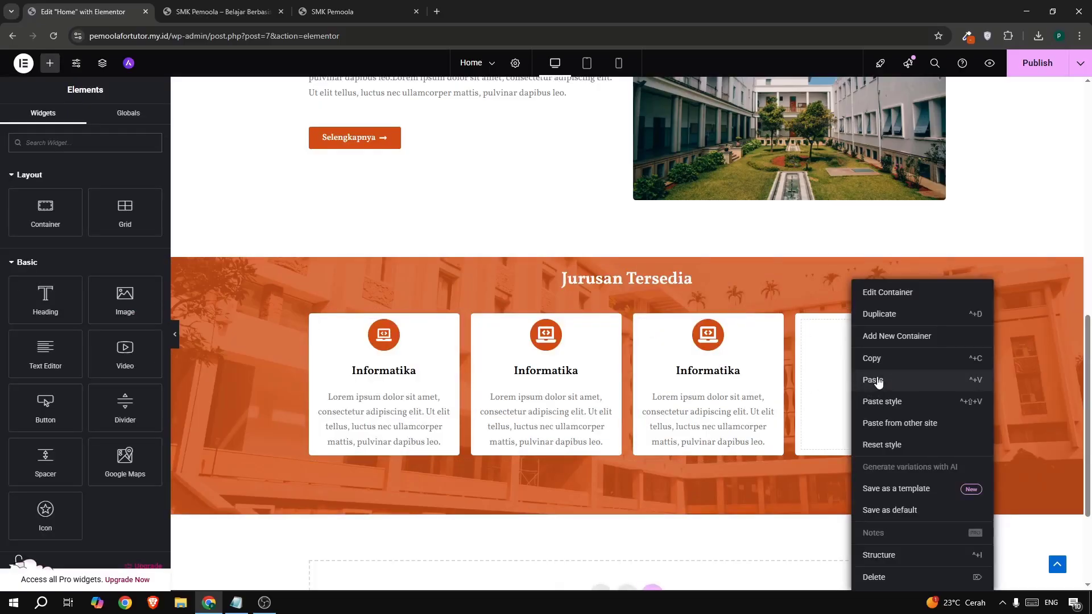
pyautogui.click(877, 381)
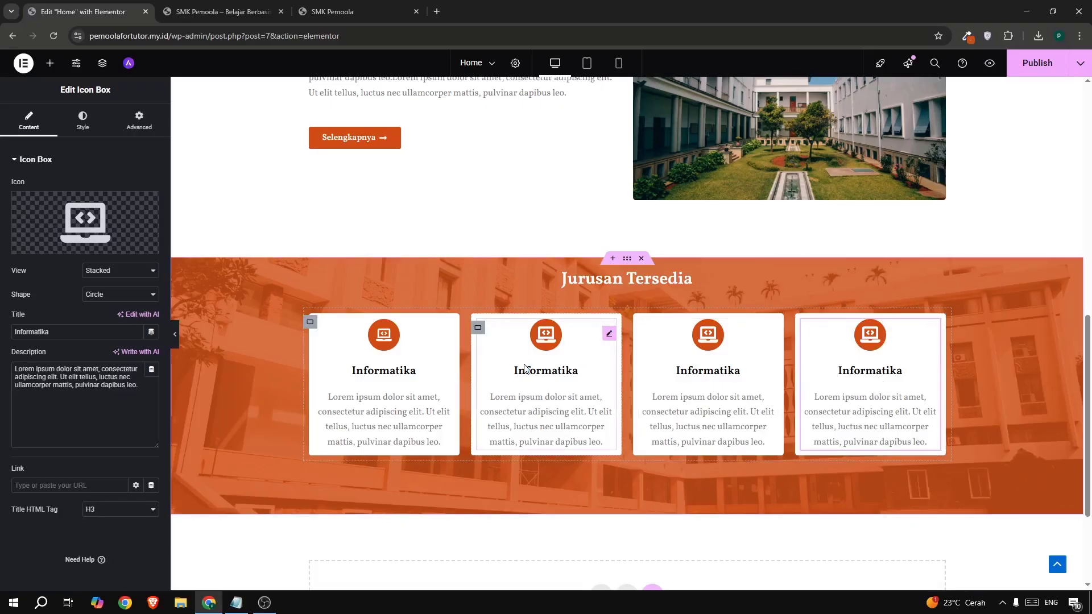
# - Give the second card the Building icon, found by searching 'bui' in the Icon Library
pyautogui.click(608, 335)
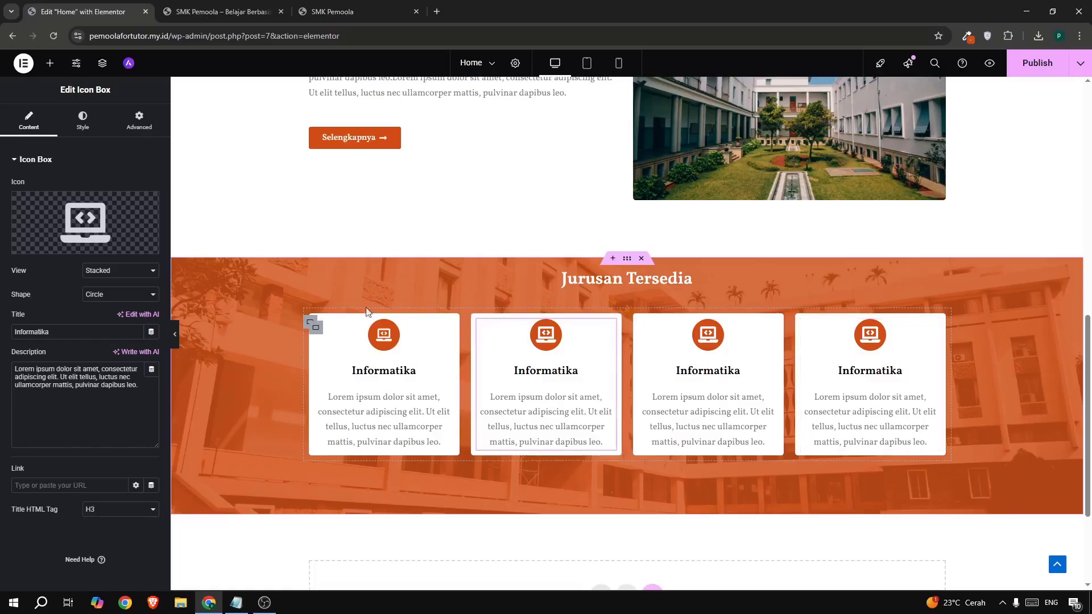
pyautogui.moveTo(117, 214)
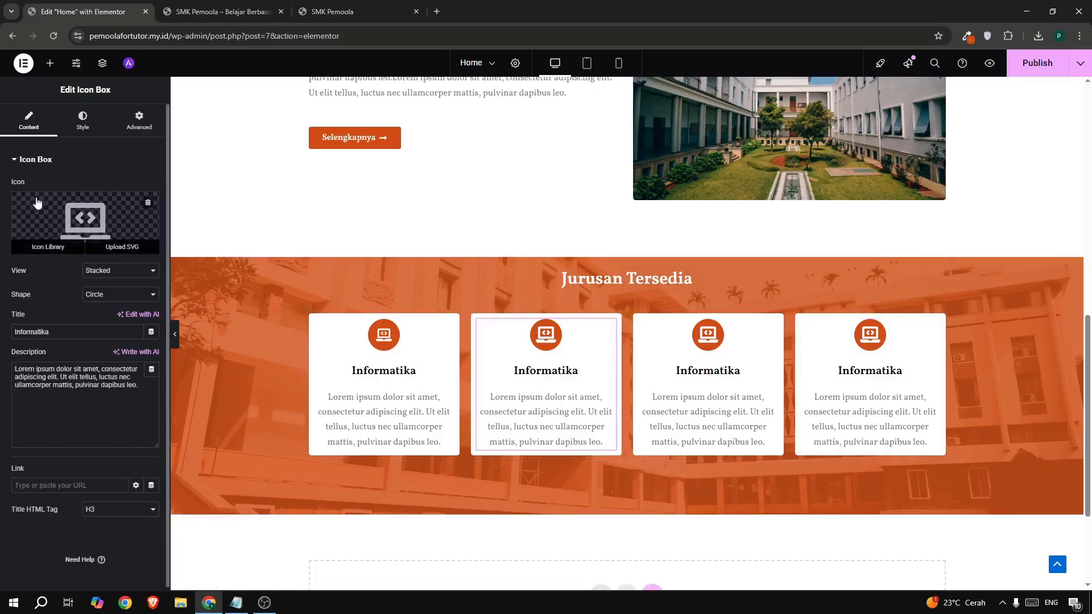
pyautogui.click(83, 219)
pyautogui.click(353, 11)
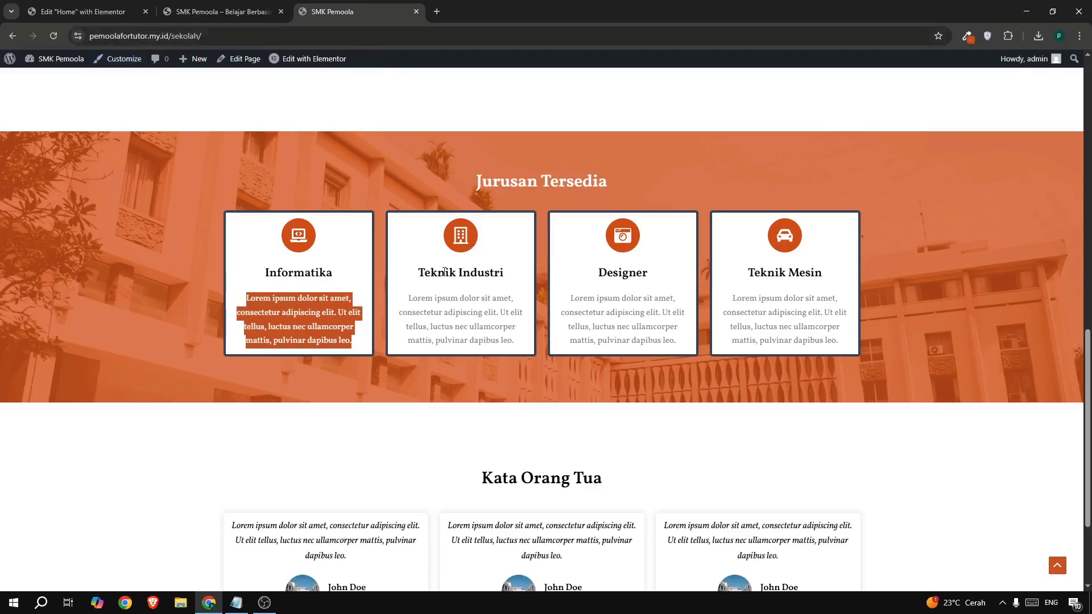
pyautogui.moveTo(415, 272); pyautogui.dragTo(515, 274)
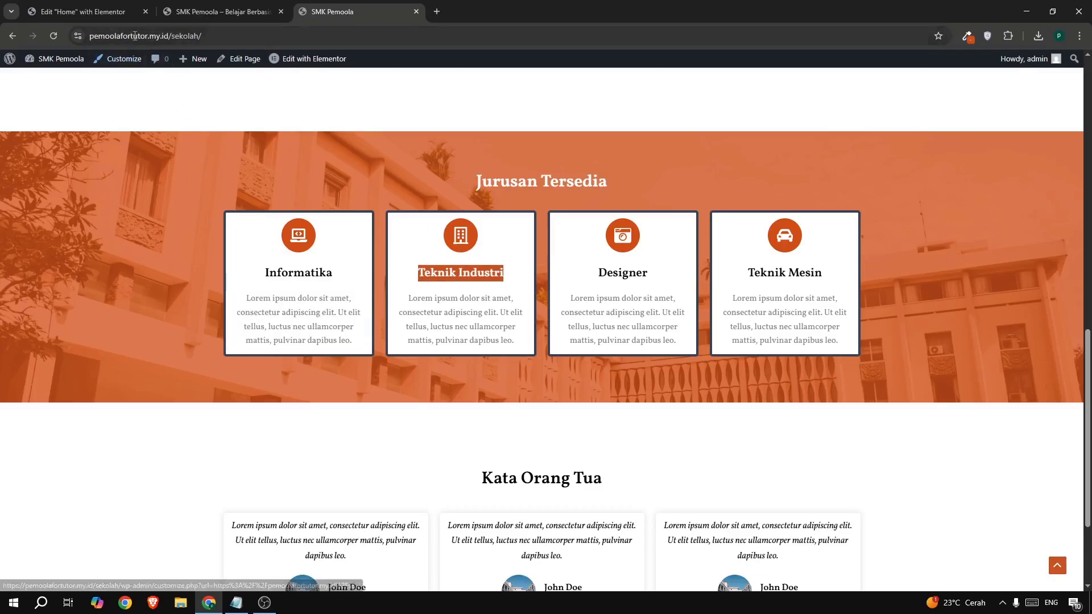
pyautogui.click(99, 12)
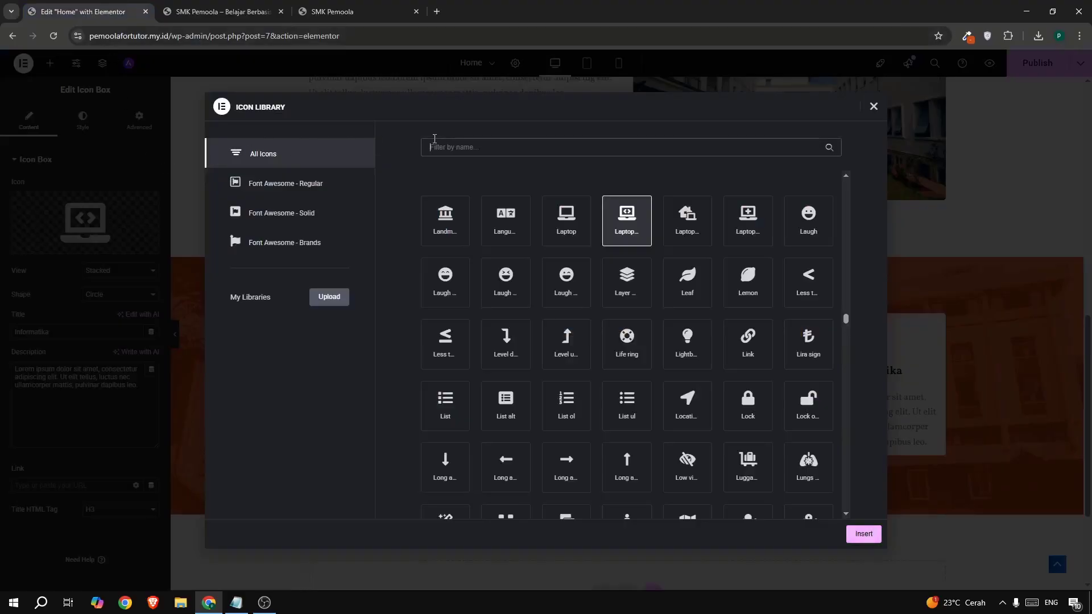
pyautogui.write('bui')
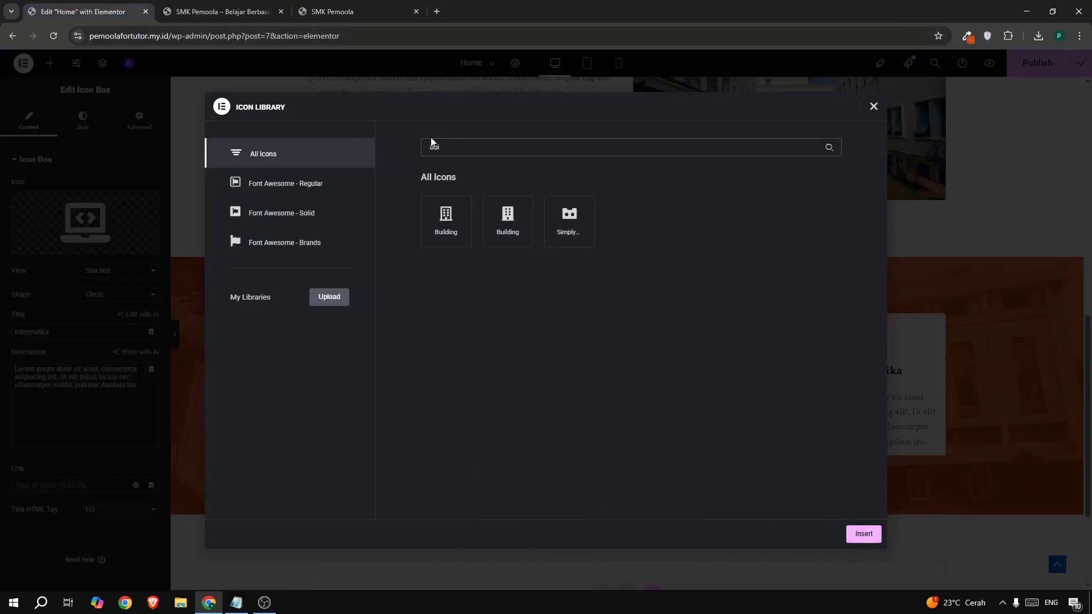
pyautogui.click(446, 221)
pyautogui.click(863, 535)
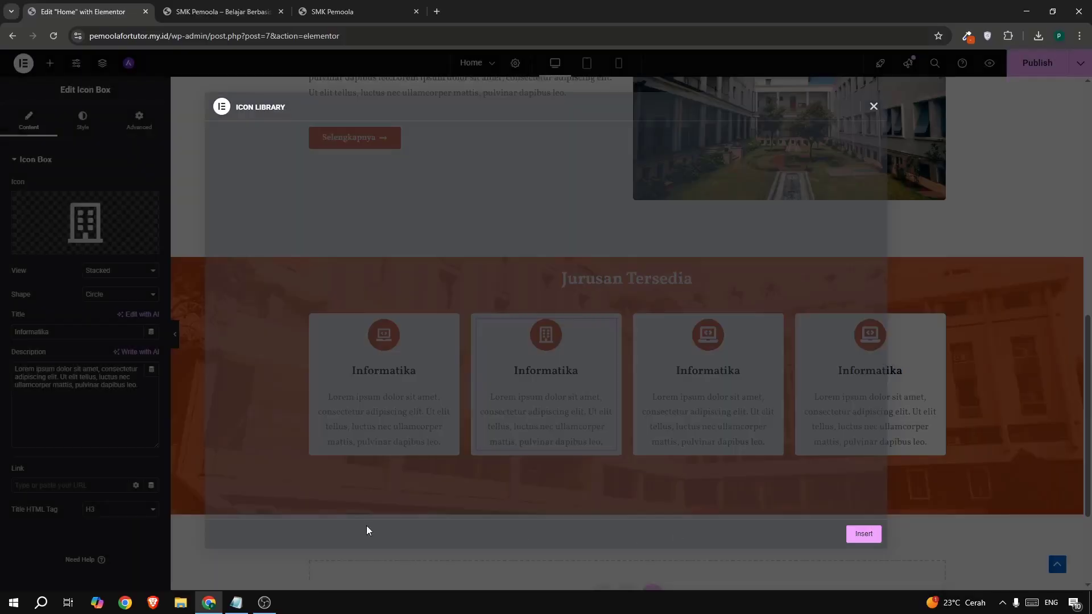
# - Retitle the second card 'Teknik Industri'
pyautogui.moveTo(51, 332); pyautogui.dragTo(26, 331)
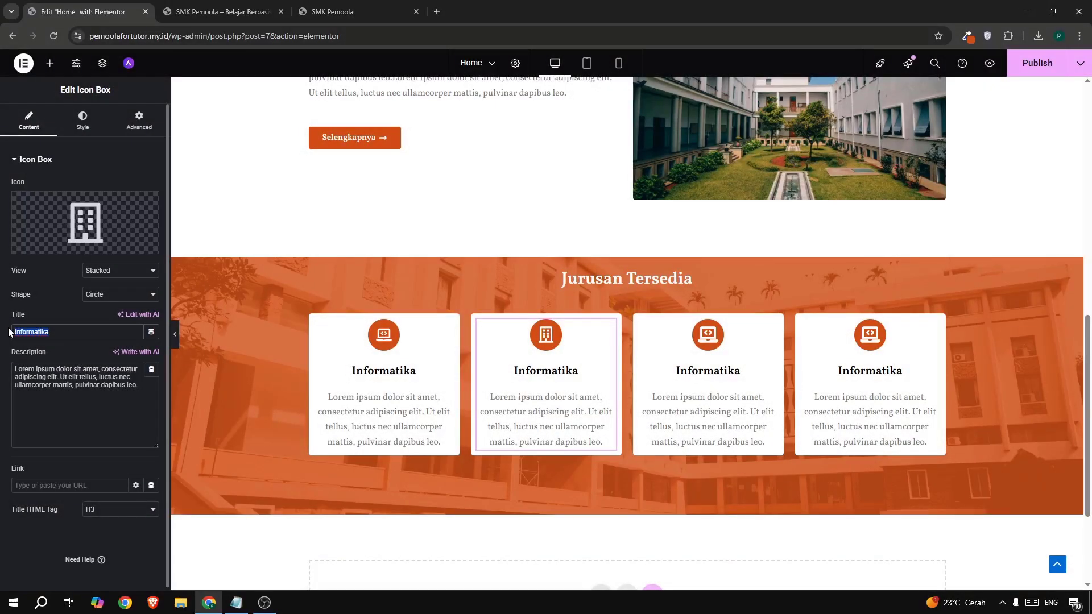
pyautogui.write('Teknik Industri')
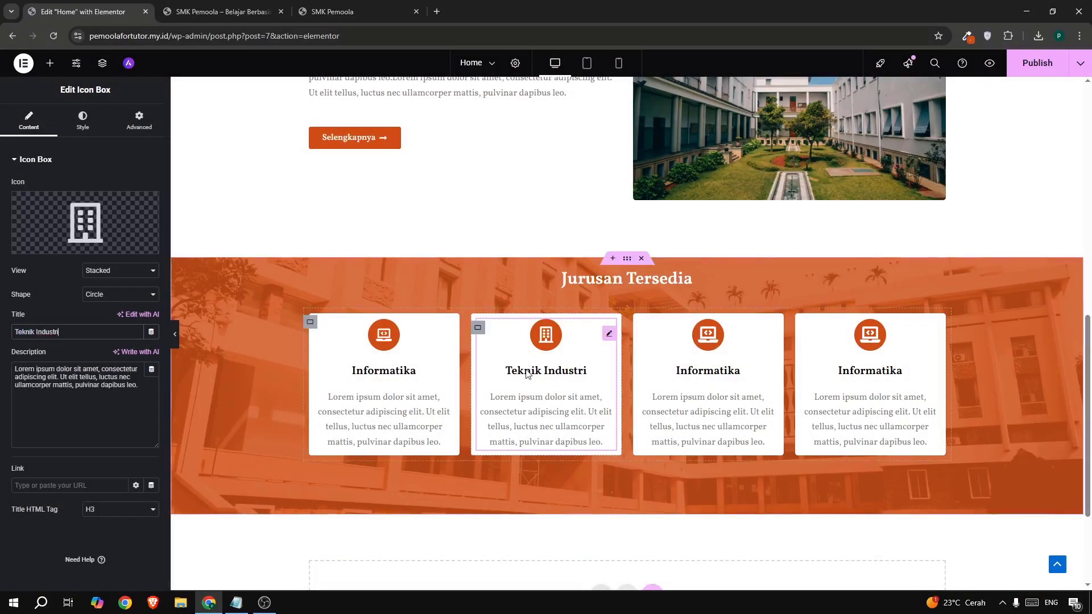
pyautogui.moveTo(130, 405); pyautogui.dragTo(1, 381)
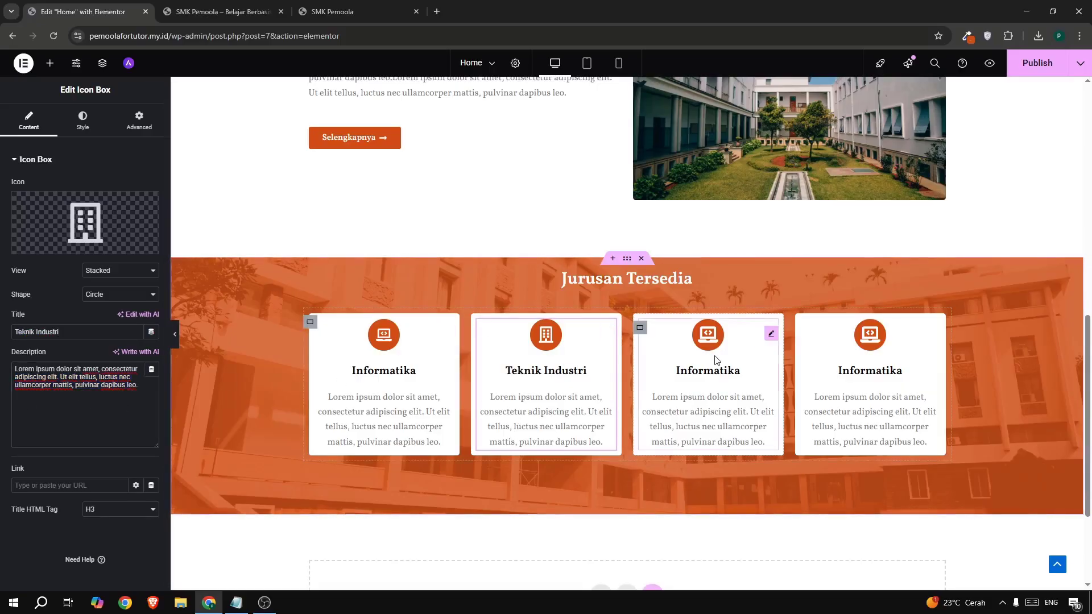
# - Select the third card and check its 'Designer' title on the live page
pyautogui.click(708, 410)
pyautogui.click(335, 17)
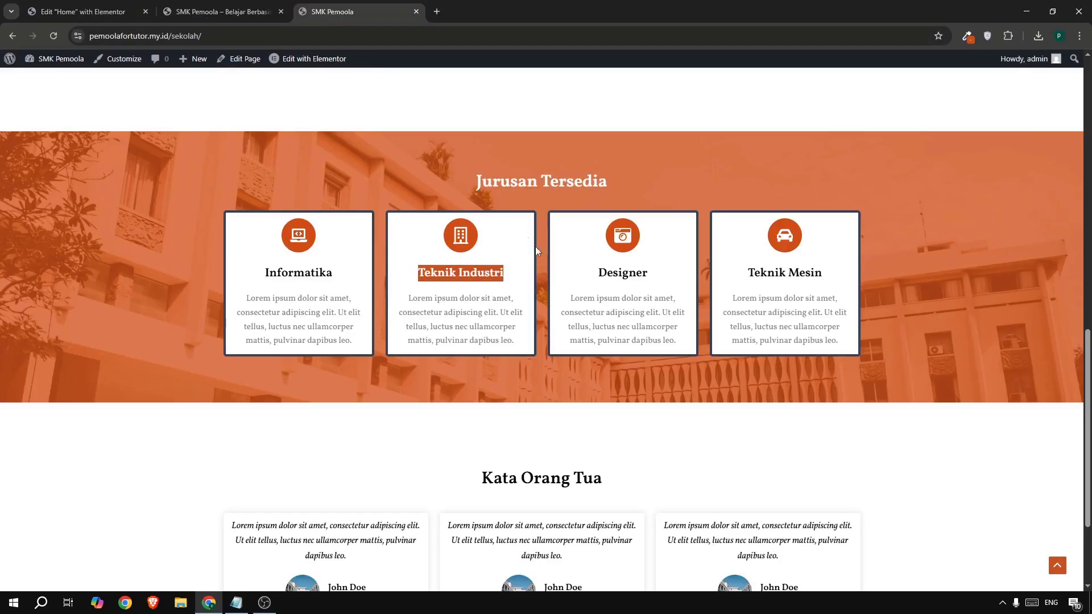
pyautogui.moveTo(598, 274); pyautogui.dragTo(649, 273)
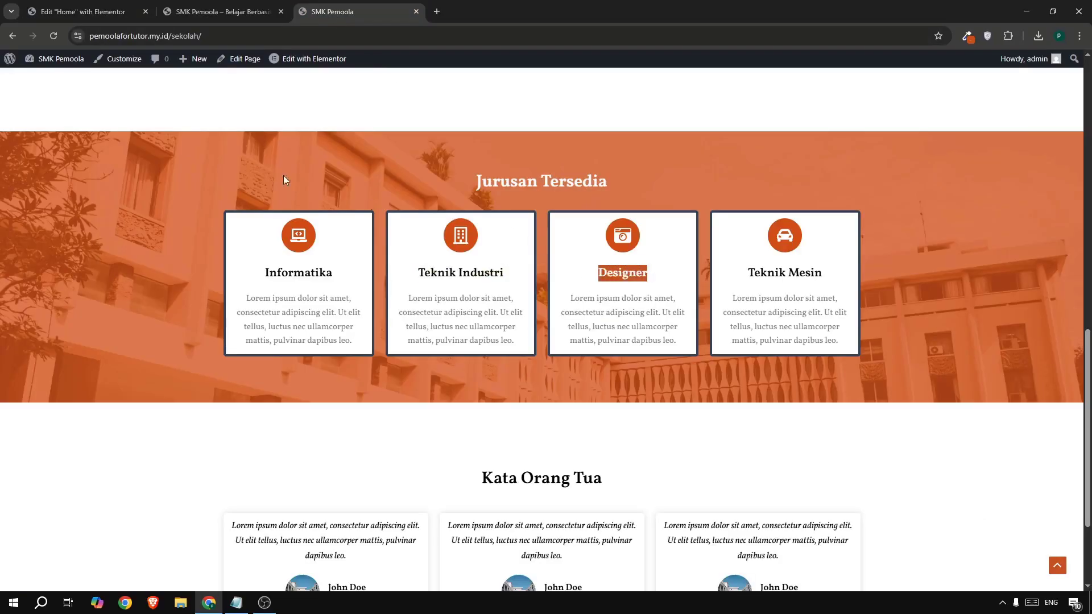
pyautogui.click(64, 22)
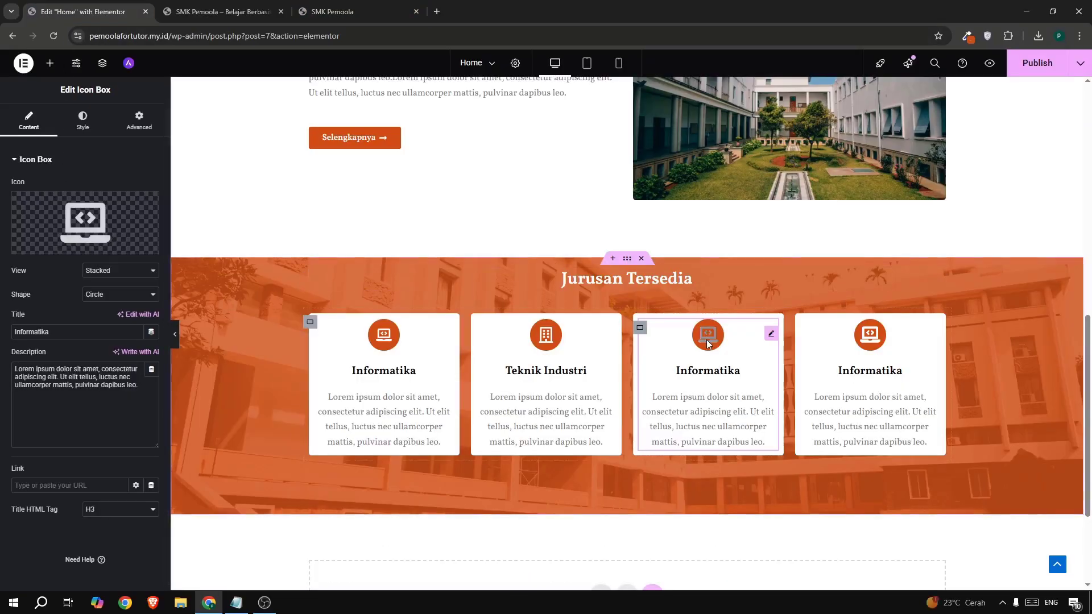
# - Give the third card a camera icon and the title 'Designer'
pyautogui.click(103, 196)
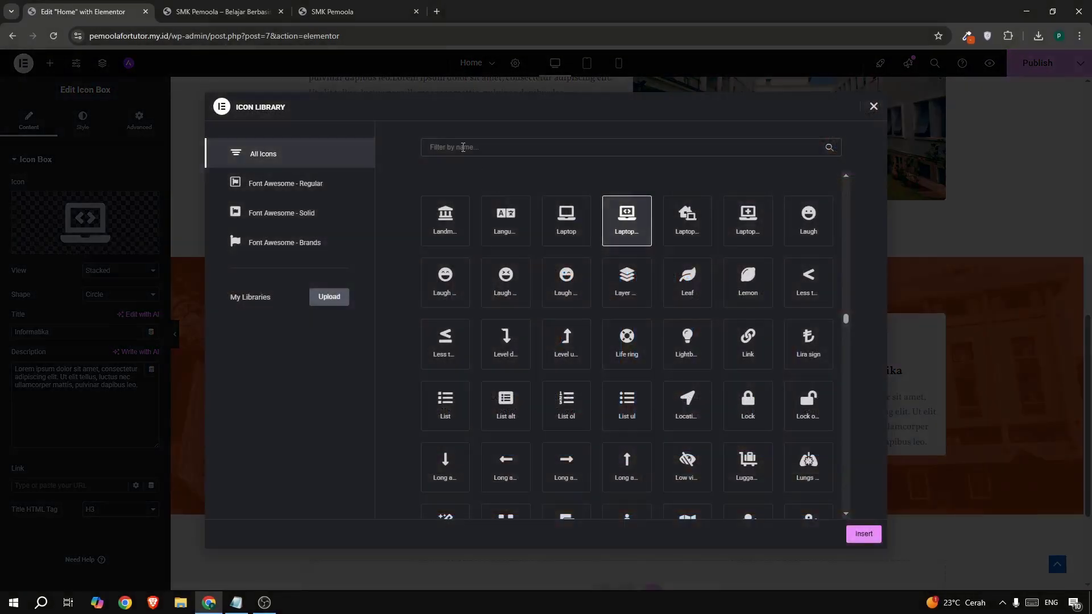
pyautogui.write('came')
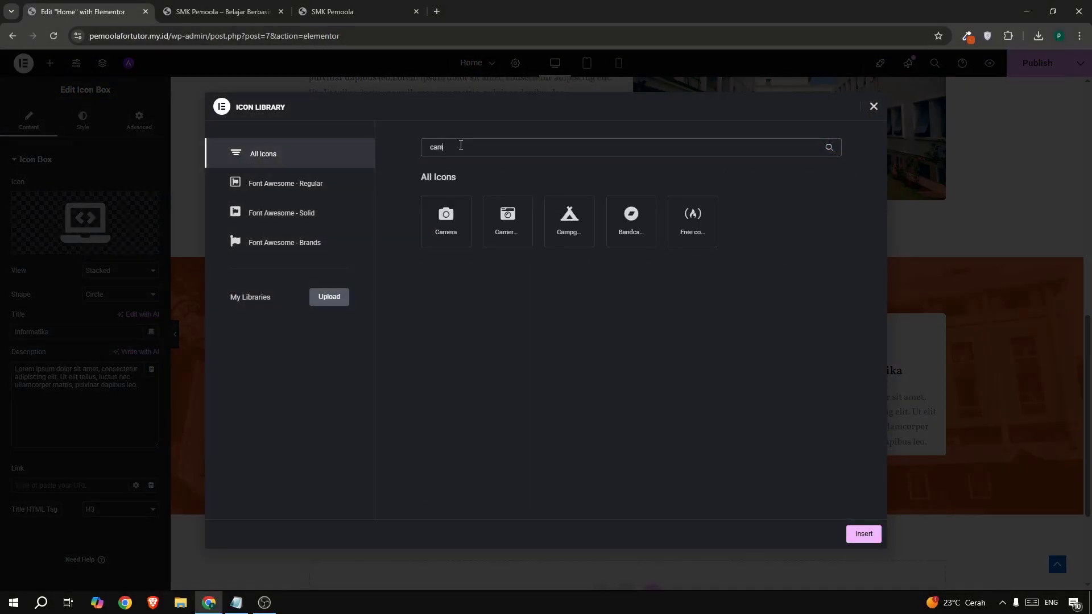
pyautogui.click(864, 533)
pyautogui.moveTo(47, 333); pyautogui.dragTo(2, 336)
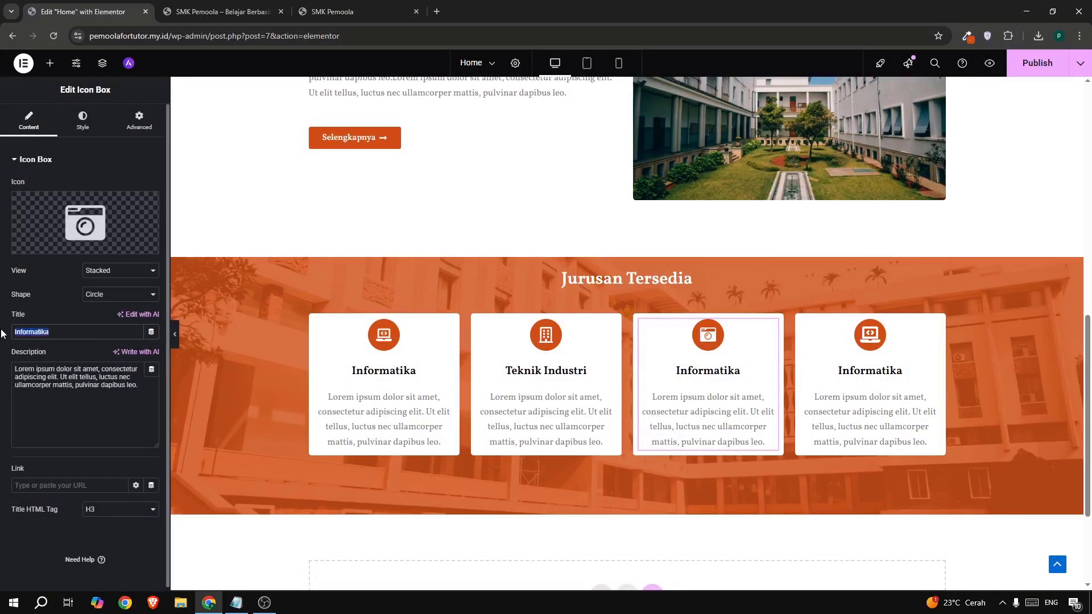
pyautogui.write('Designer')
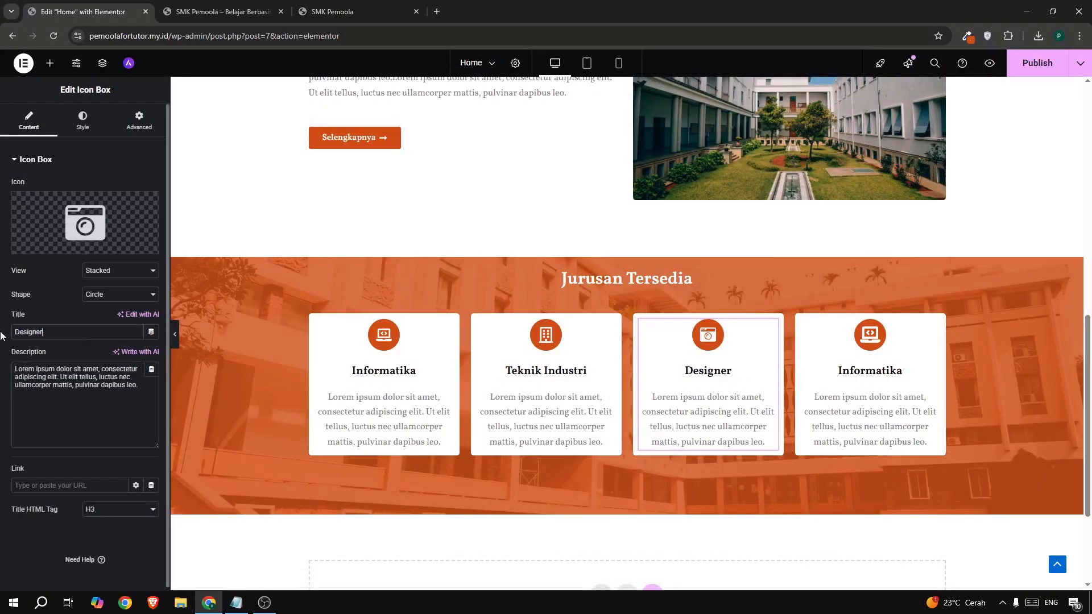
# - Give the fourth card the car icon and the title 'Teknik Mesin'
pyautogui.click(364, 14)
pyautogui.moveTo(745, 273); pyautogui.dragTo(850, 278)
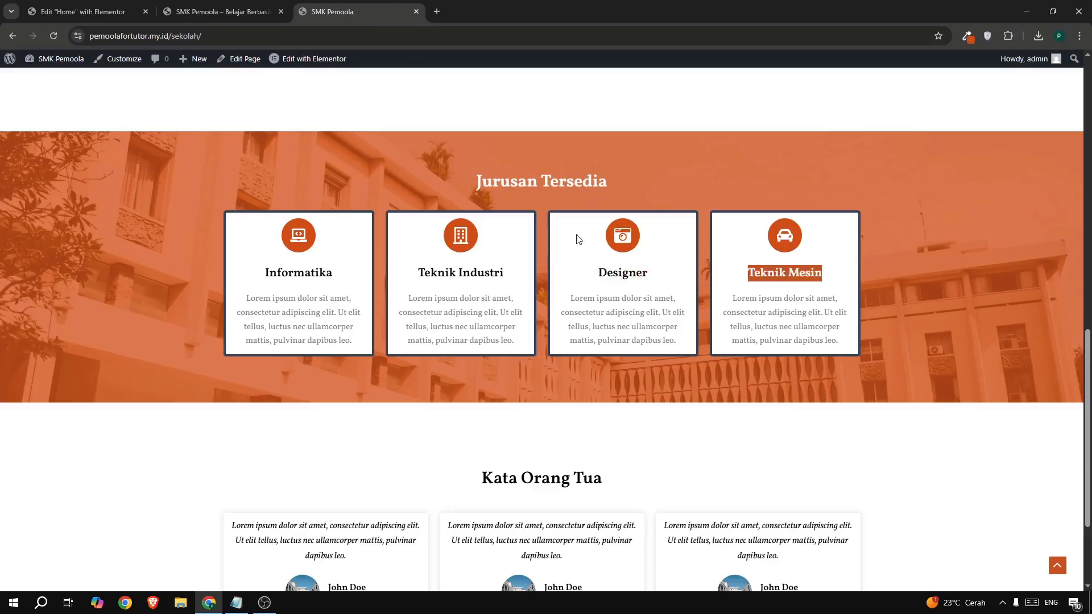
pyautogui.click(78, 10)
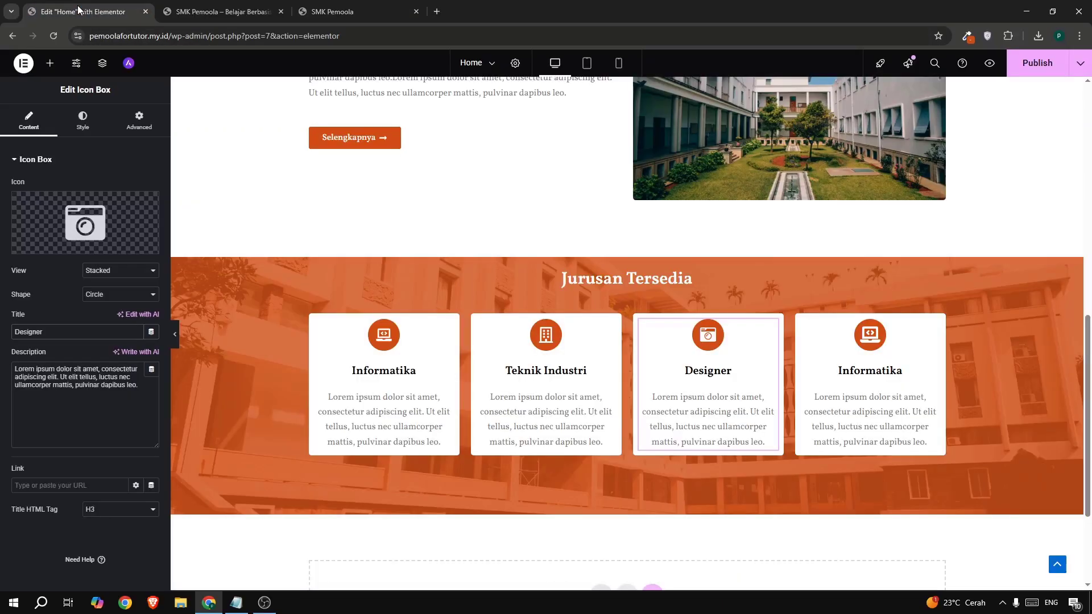
pyautogui.click(870, 387)
pyautogui.moveTo(102, 206)
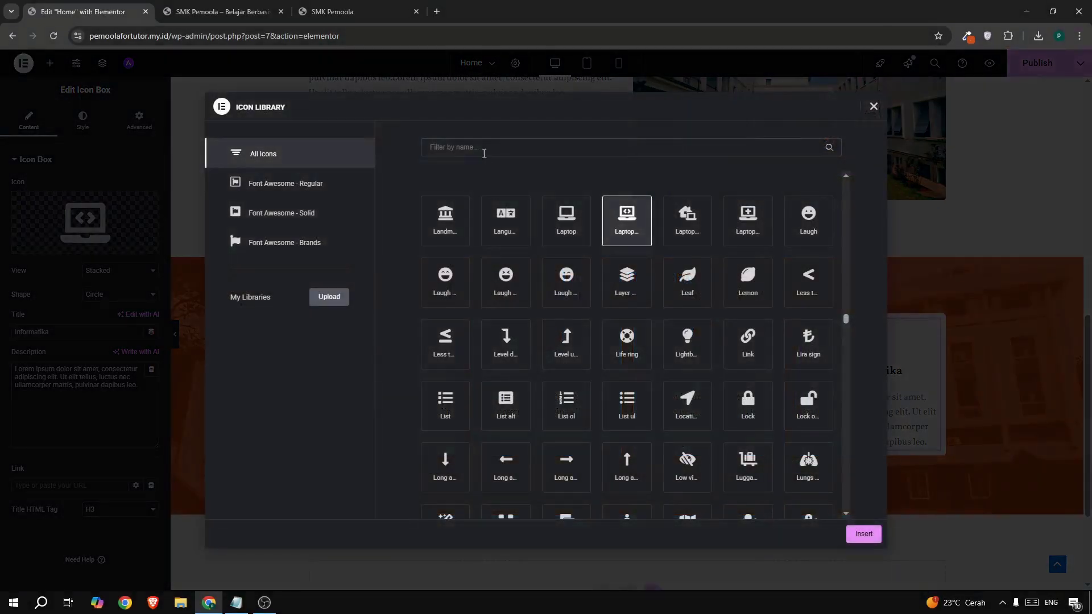
pyautogui.click(479, 150)
pyautogui.write('car')
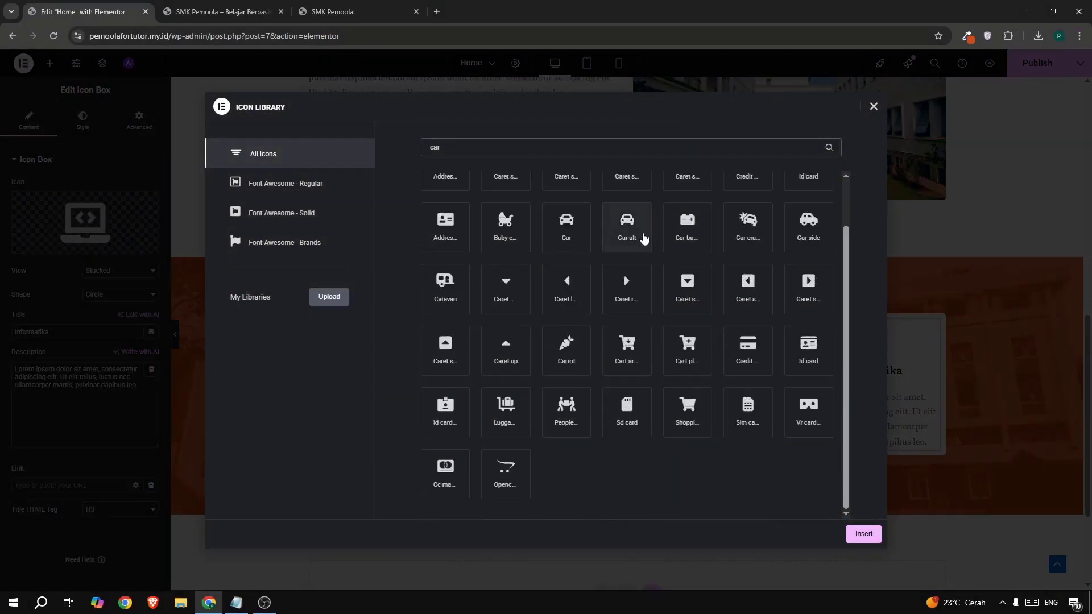
pyautogui.click(627, 225)
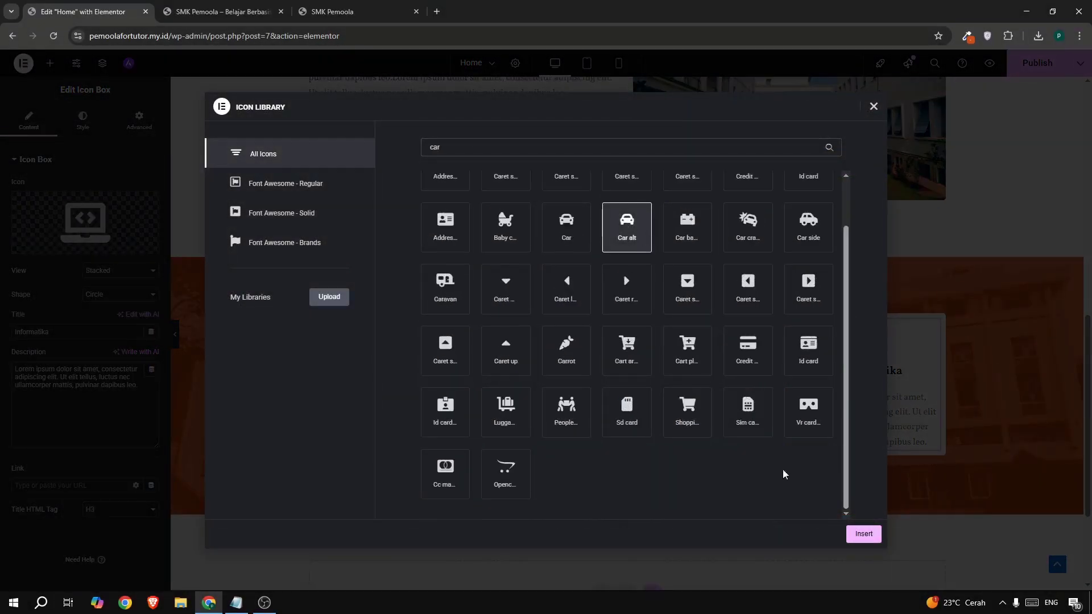
pyautogui.click(863, 534)
pyautogui.doubleClick(35, 334)
pyautogui.write('Teknik Mesin')
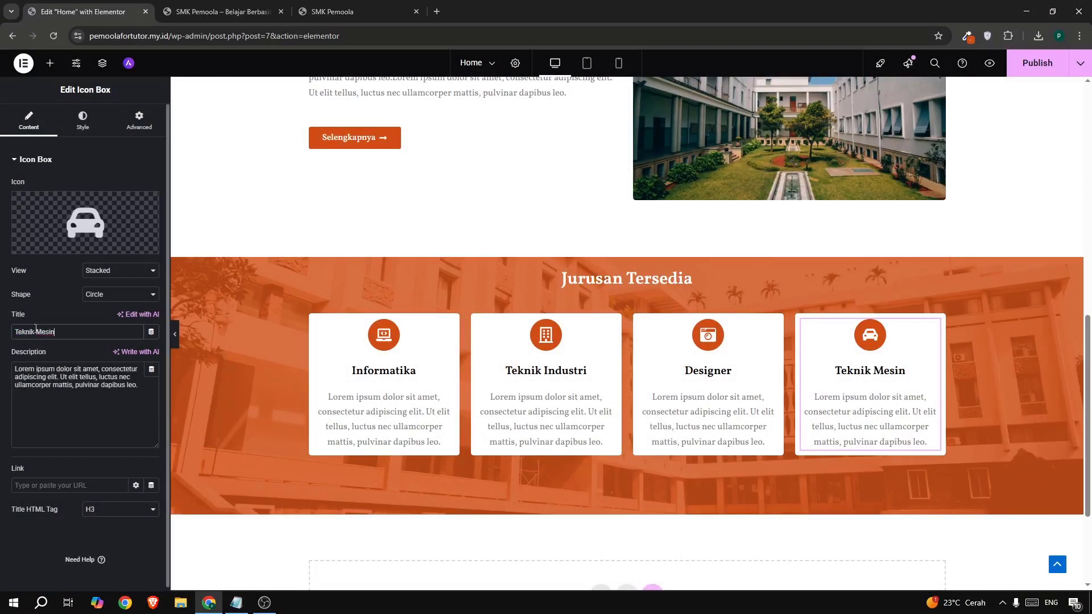
# - Set the Jurusan Tersedia section's Justify Content to Center and compare with the live page
pyautogui.scroll(-1, 340, 271)
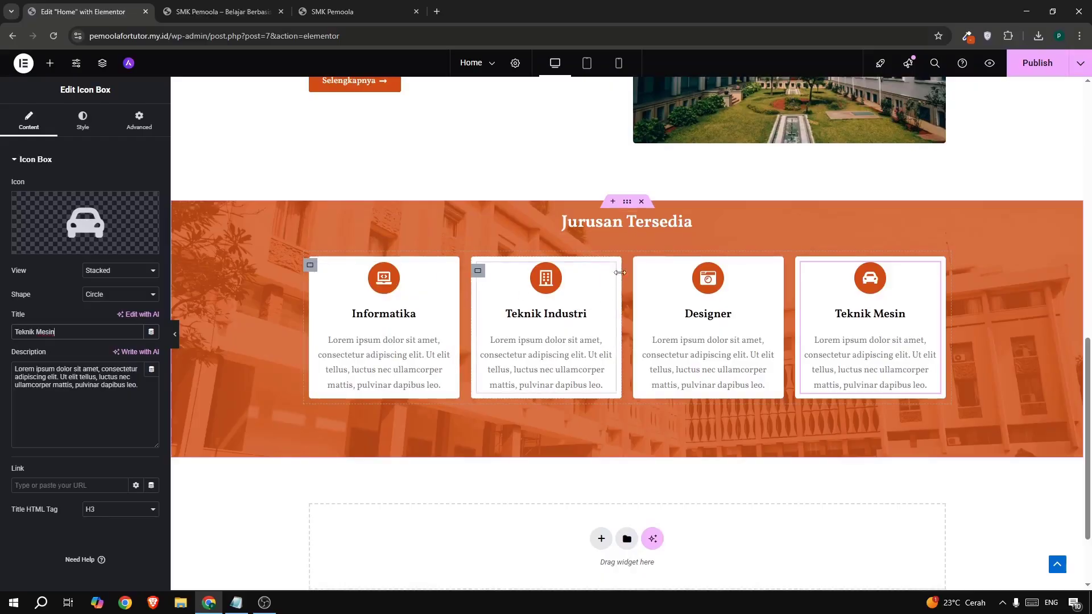
pyautogui.click(624, 203)
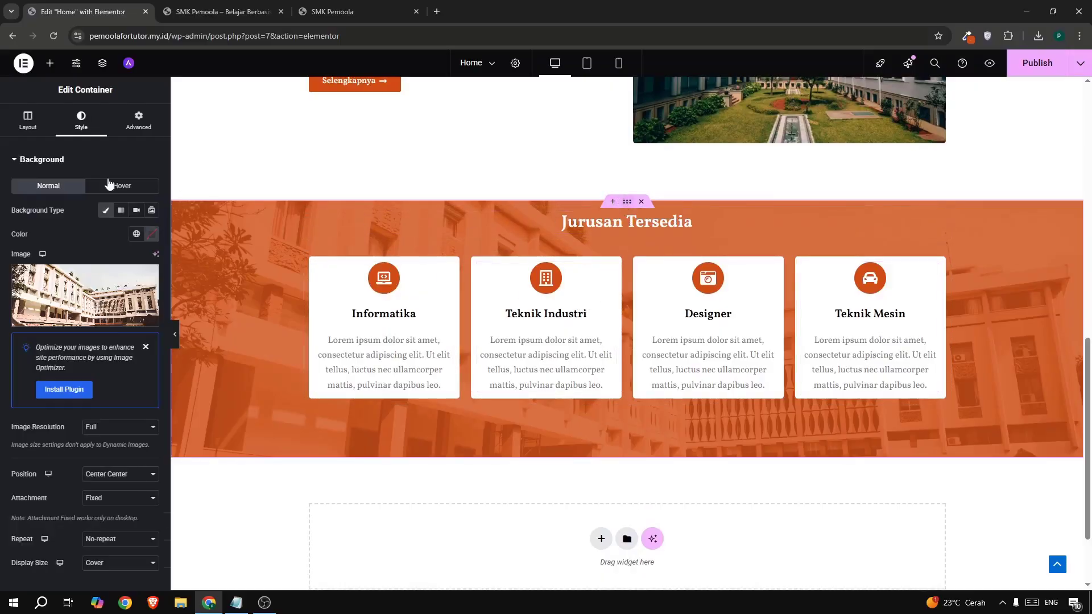
pyautogui.click(33, 127)
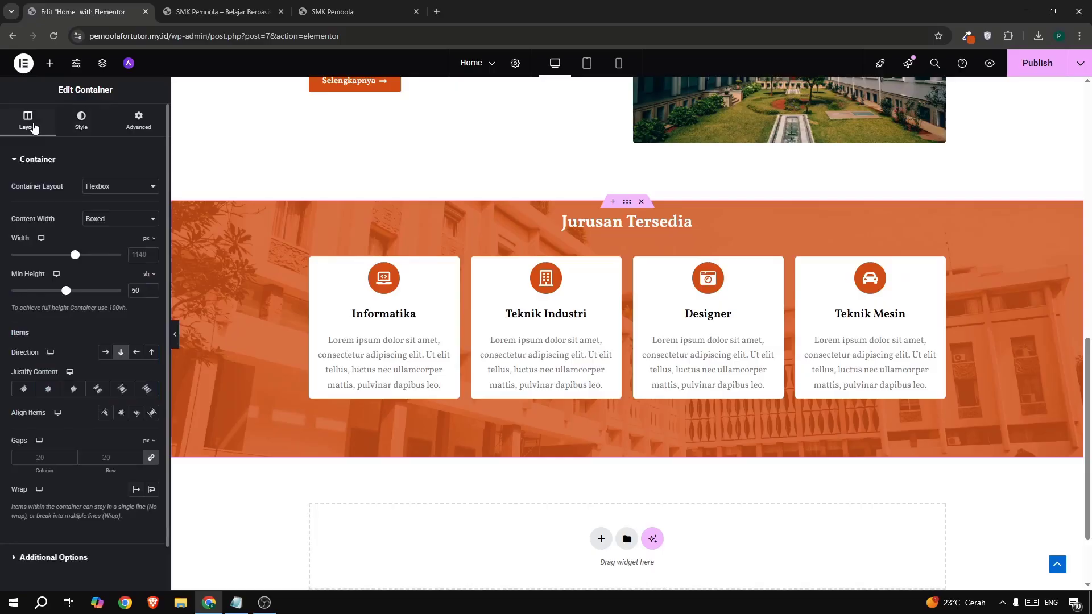
pyautogui.click(47, 390)
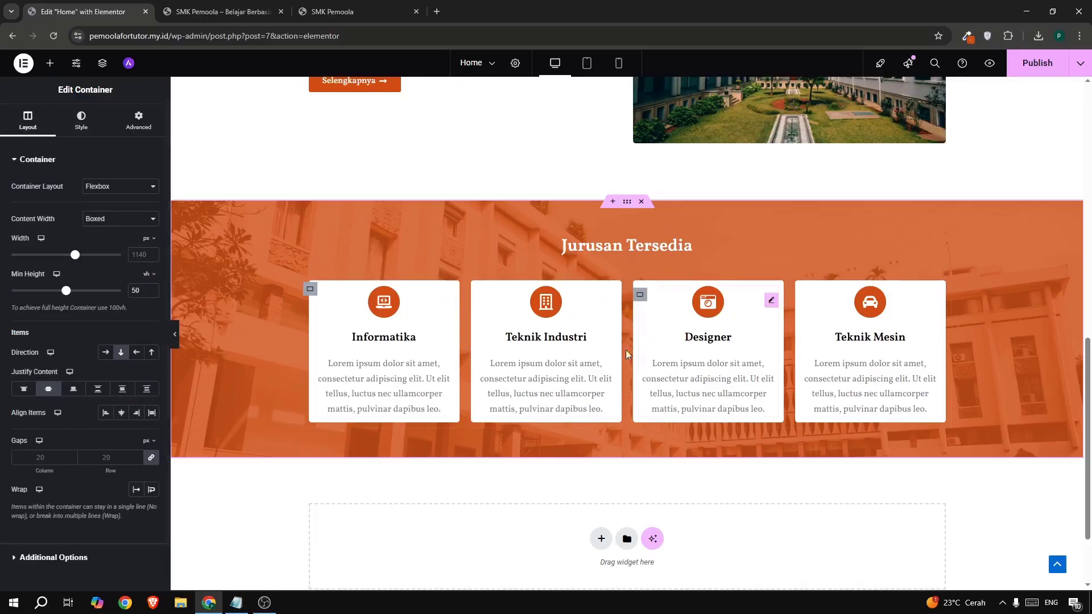
pyautogui.scroll(-1, 651, 344)
pyautogui.scroll(1, 651, 345)
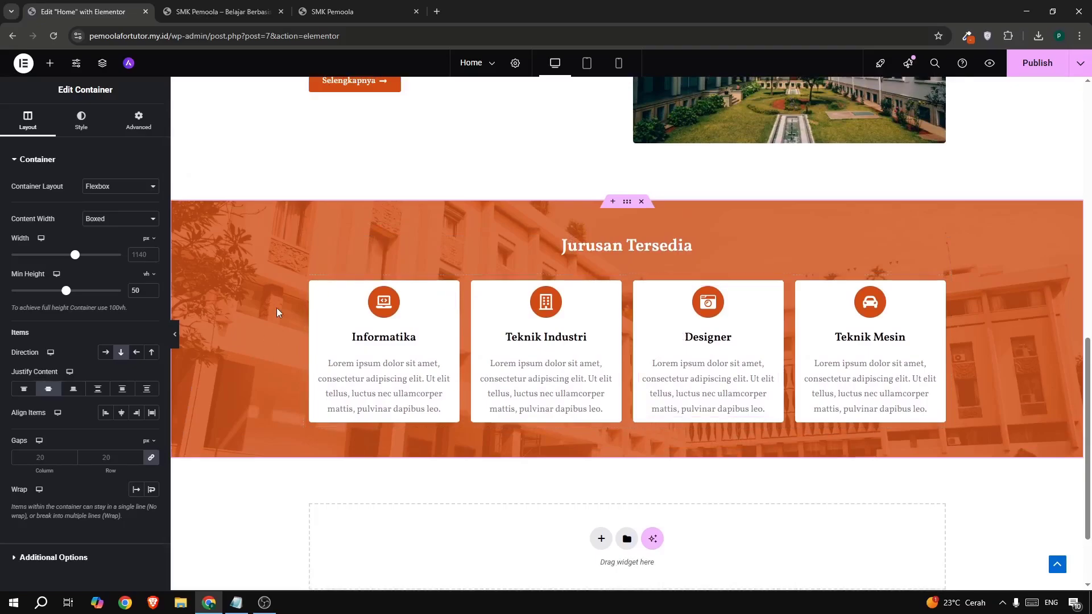
pyautogui.click(320, 12)
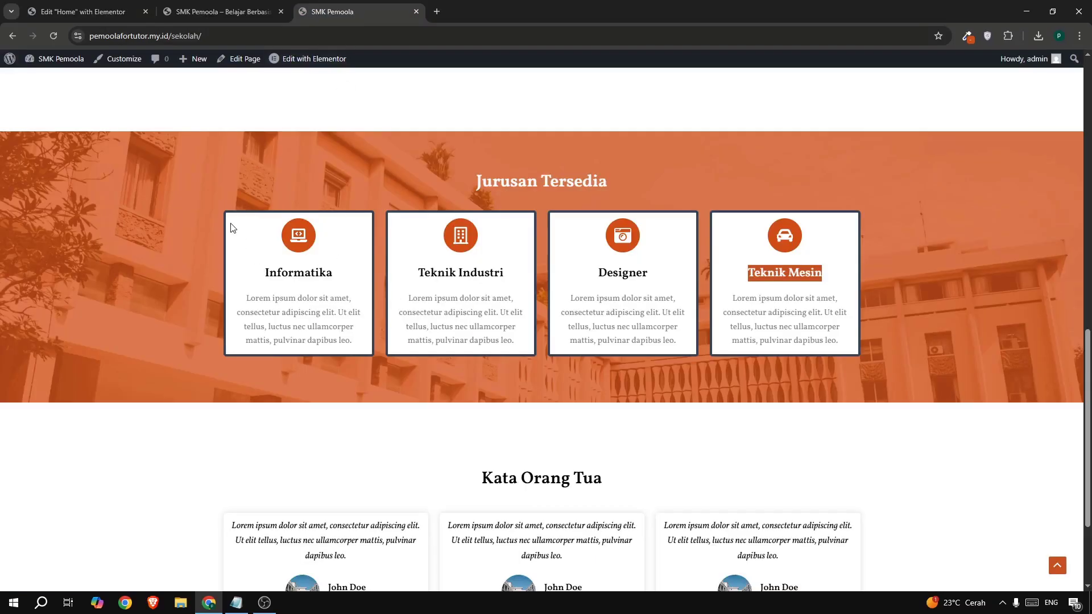
pyautogui.click(100, 17)
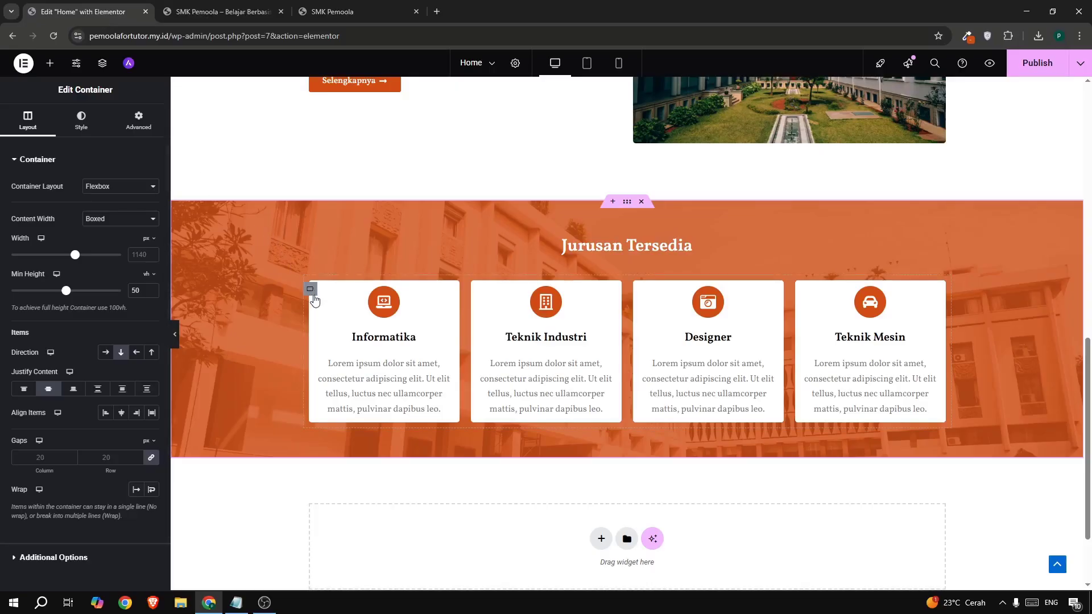
# - Give the Informatika card container a solid 4 px border
pyautogui.click(316, 296)
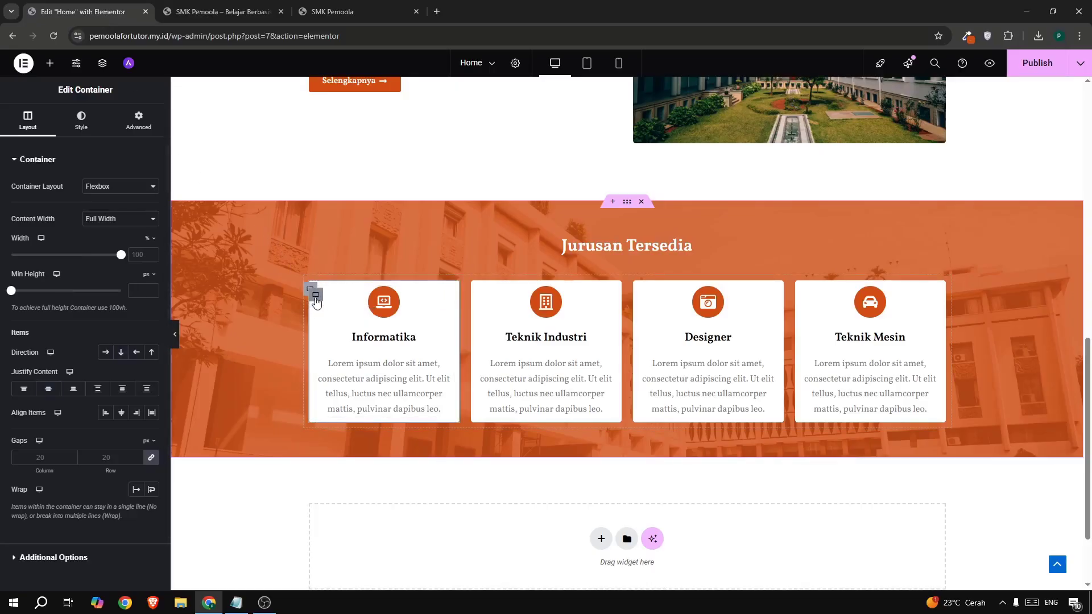
pyautogui.click(89, 128)
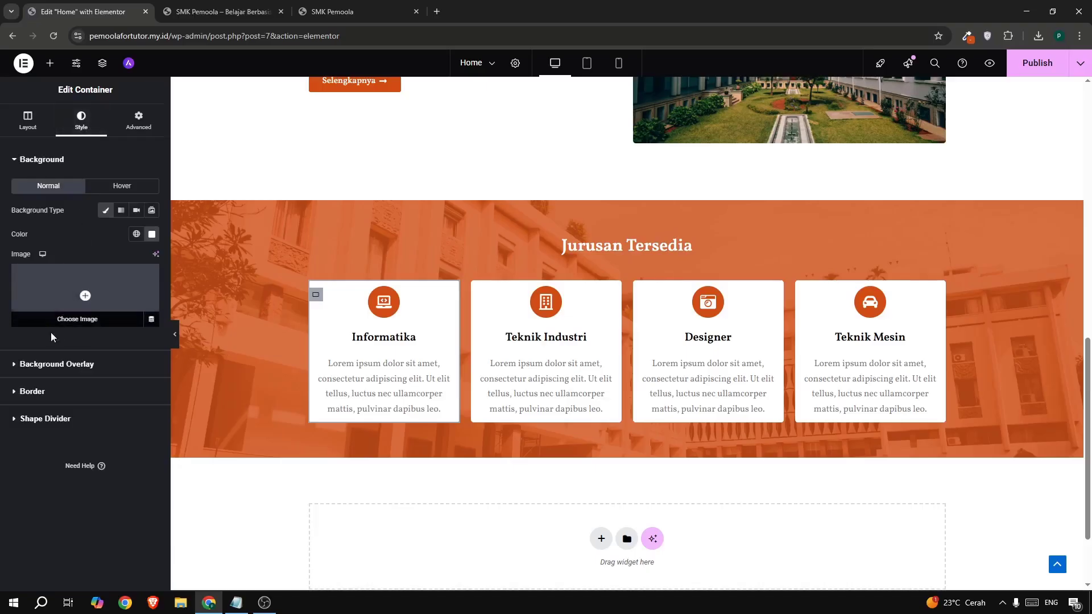
pyautogui.click(44, 389)
pyautogui.click(95, 267)
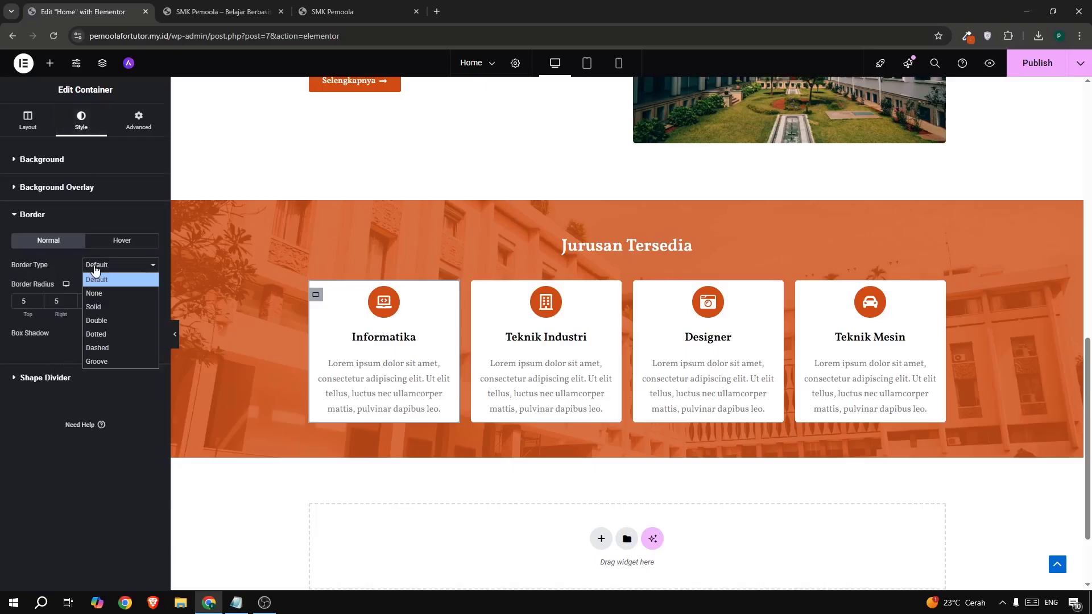
pyautogui.click(108, 304)
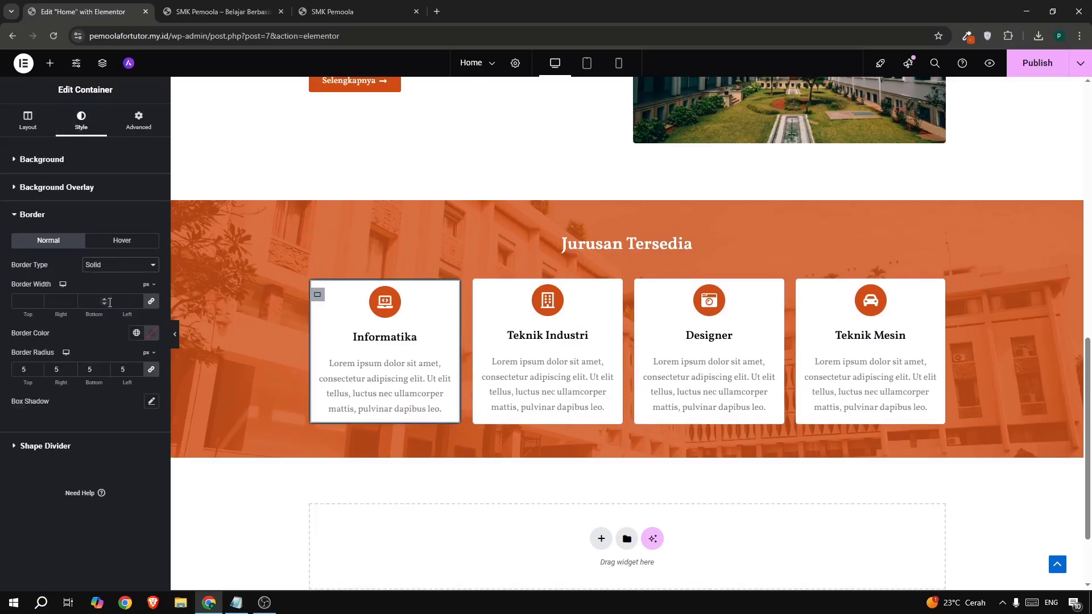
pyautogui.click(123, 302)
pyautogui.write('2')
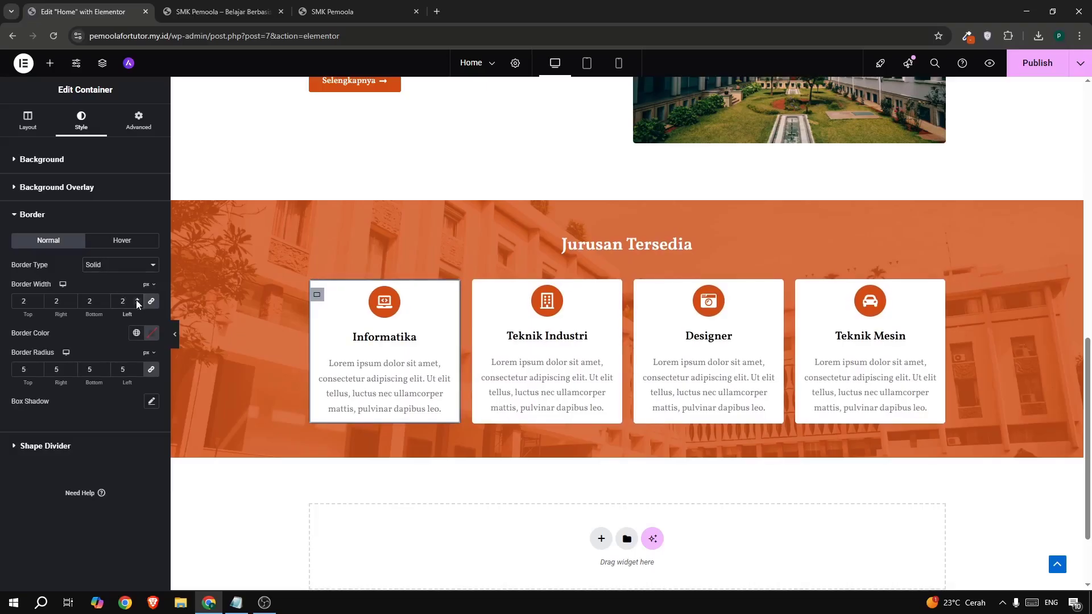
pyautogui.click(137, 300)
pyautogui.click(137, 301)
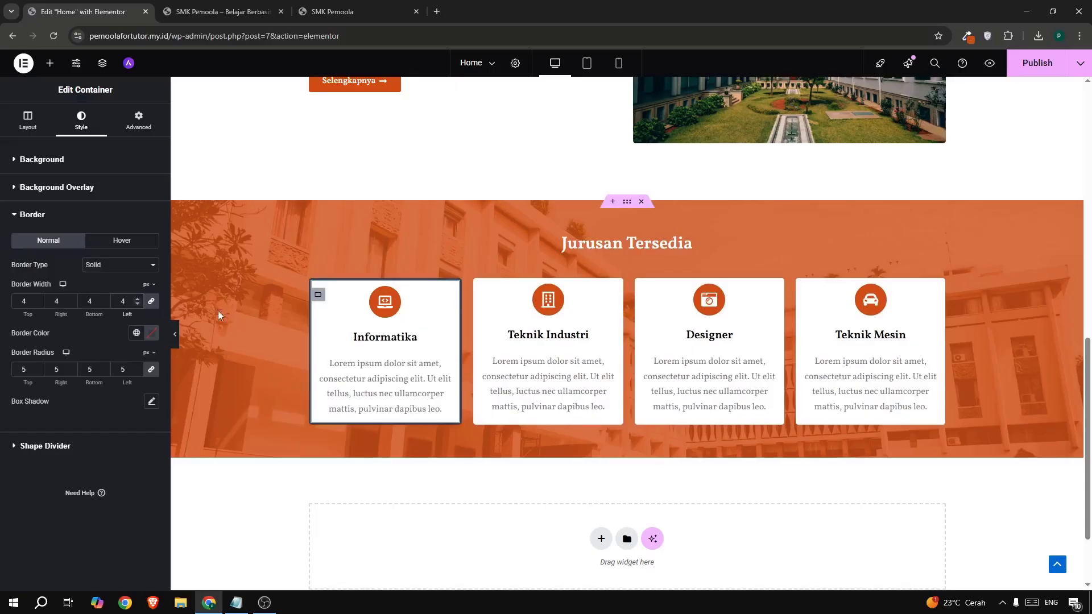
# - Paste the Informatika card's style onto Teknik Industri, Designer and Teknik Mesin, then publish
pyautogui.rightClick(318, 300)
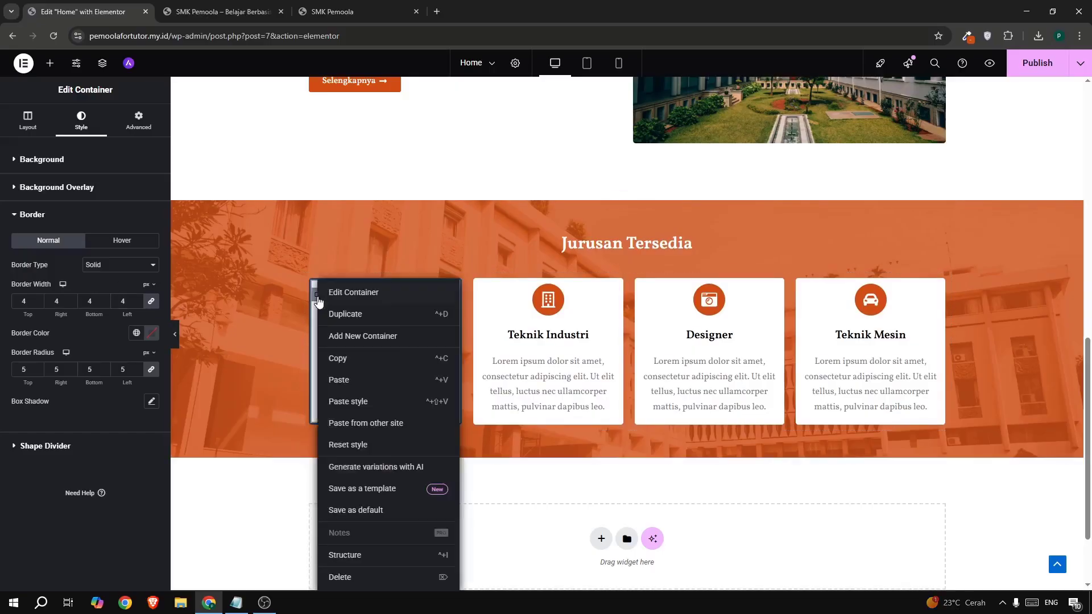
pyautogui.click(339, 358)
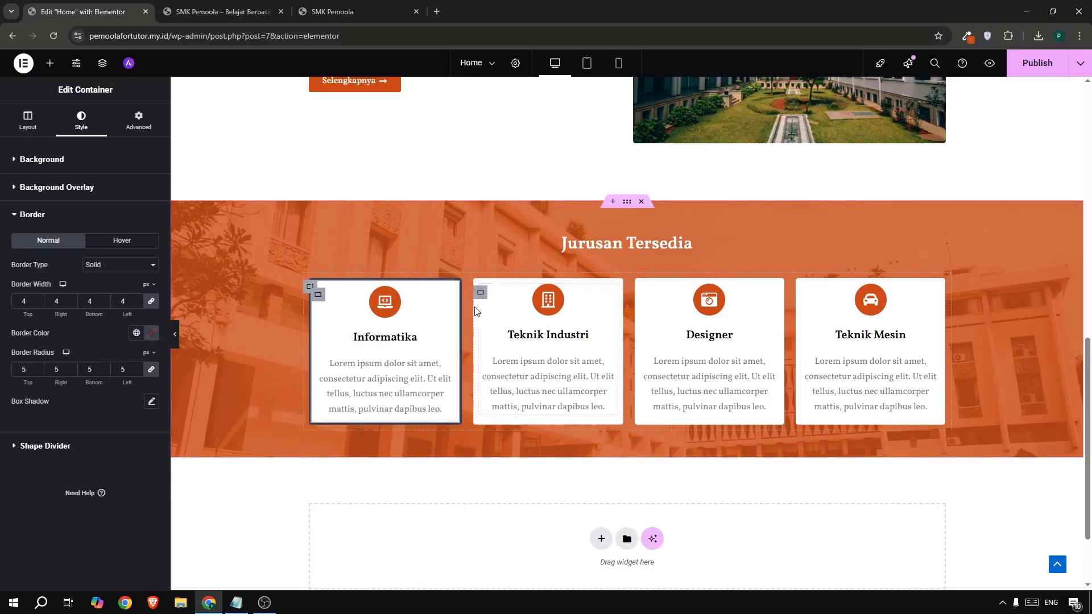
pyautogui.rightClick(484, 349)
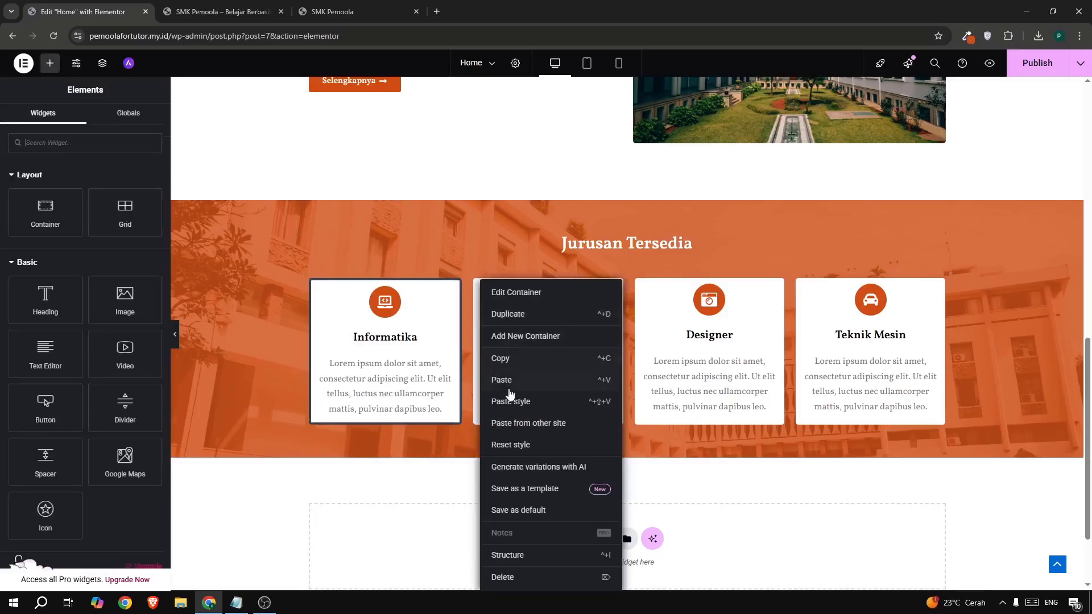
pyautogui.click(531, 383)
pyautogui.rightClick(639, 293)
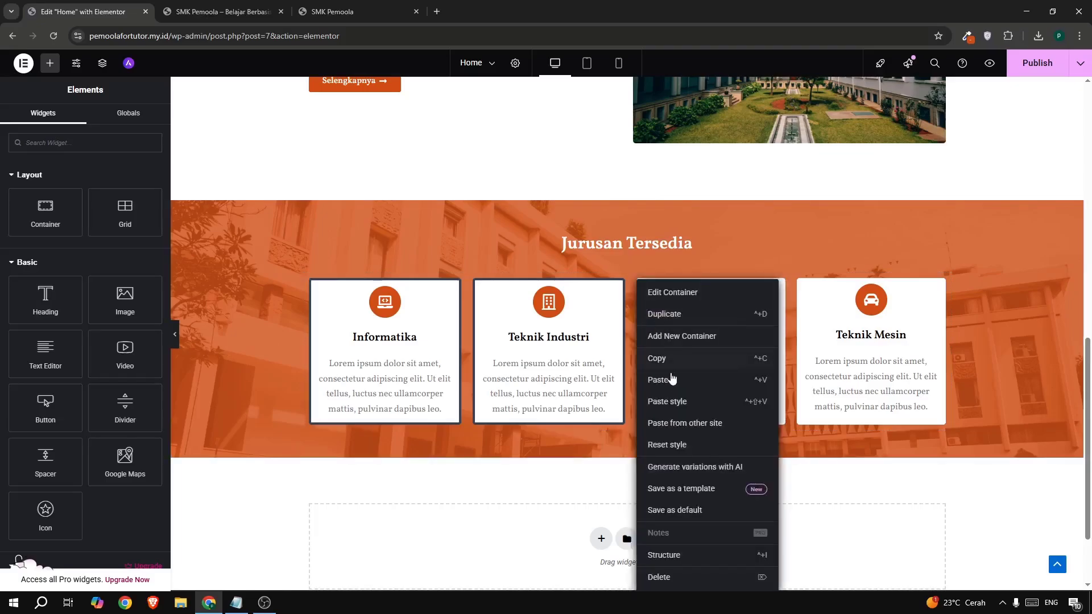
pyautogui.click(671, 405)
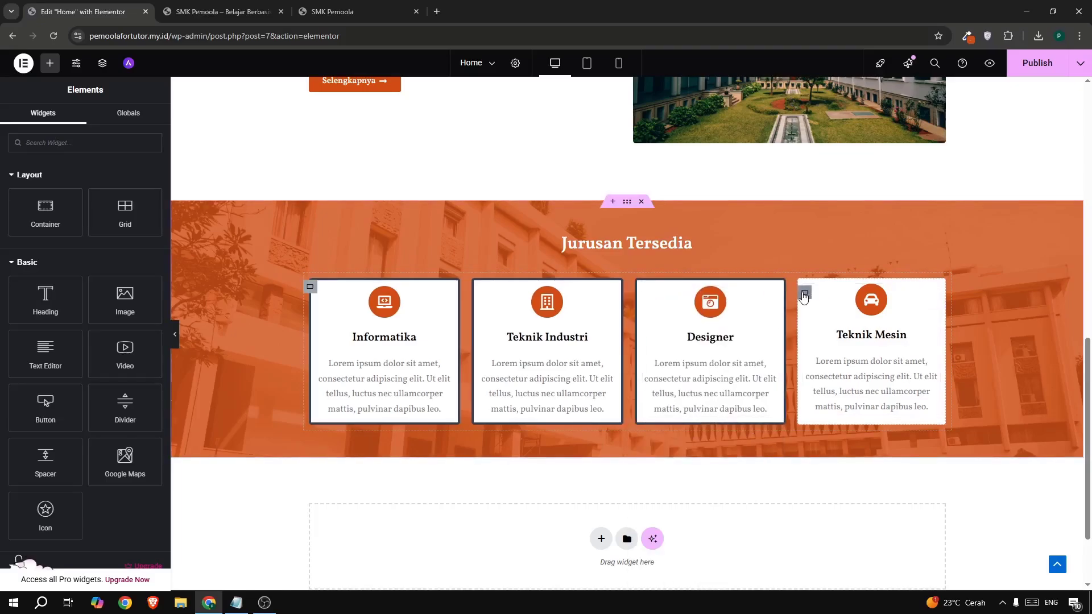
pyautogui.rightClick(805, 292)
pyautogui.click(832, 401)
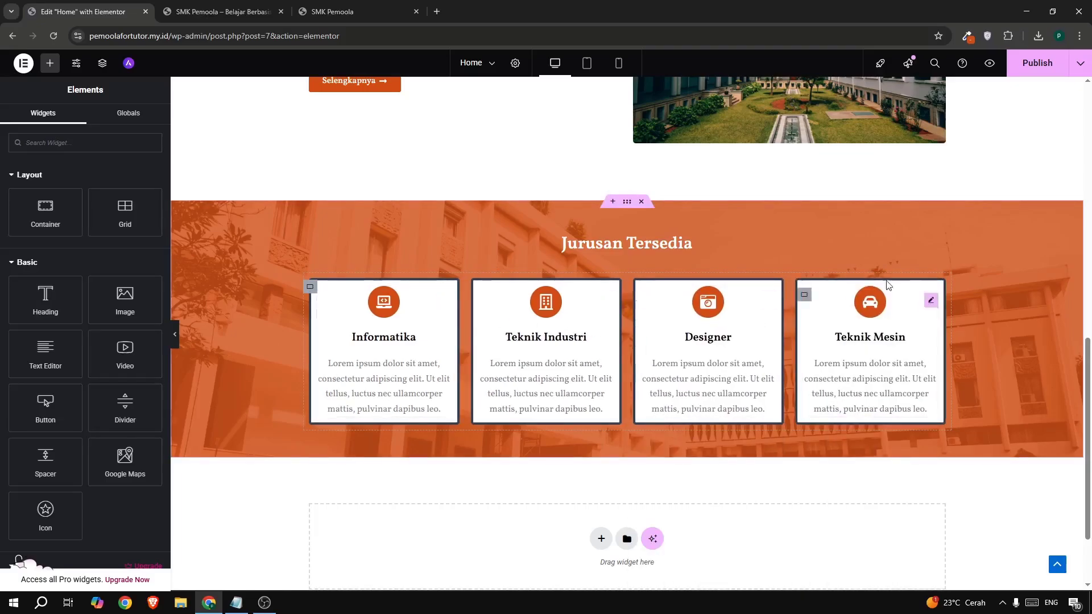
pyautogui.click(1024, 68)
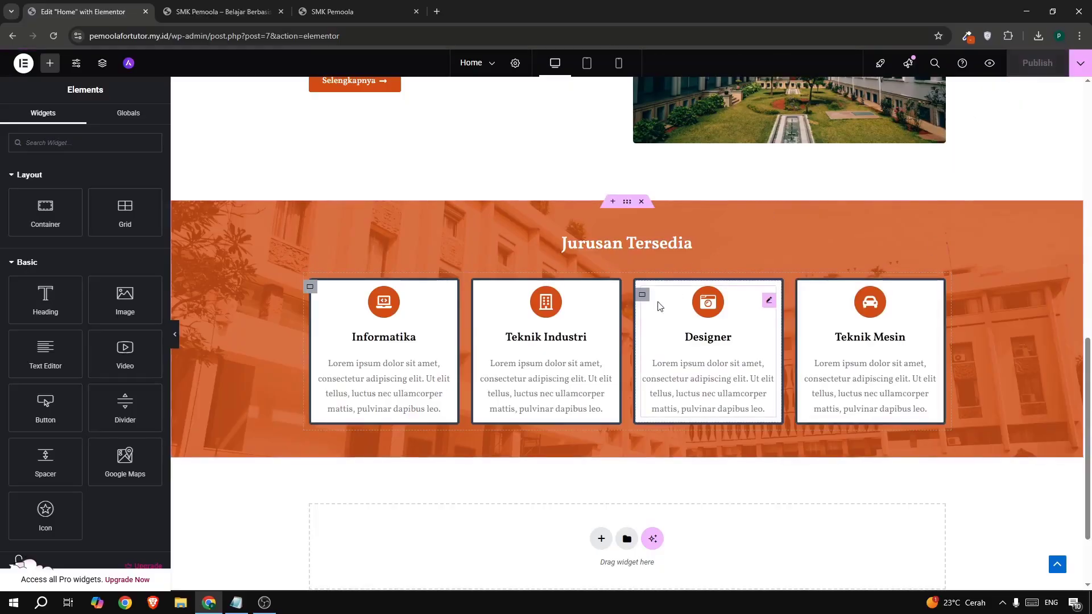
pyautogui.click(243, 7)
pyautogui.press('F5')
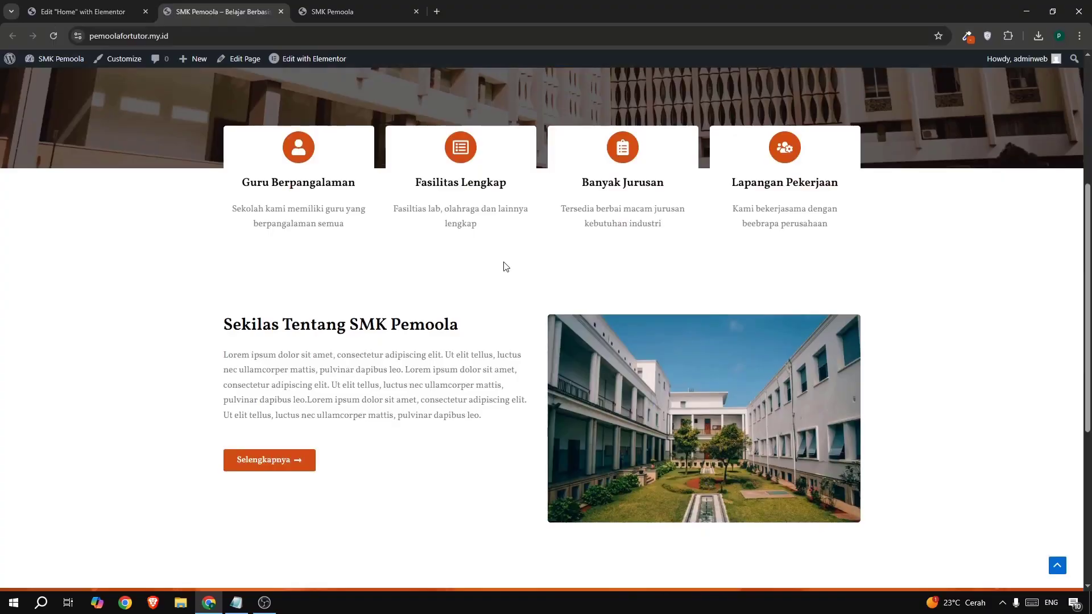
pyautogui.scroll(-6, 503, 263)
pyautogui.moveTo(208, 387); pyautogui.dragTo(878, 395)
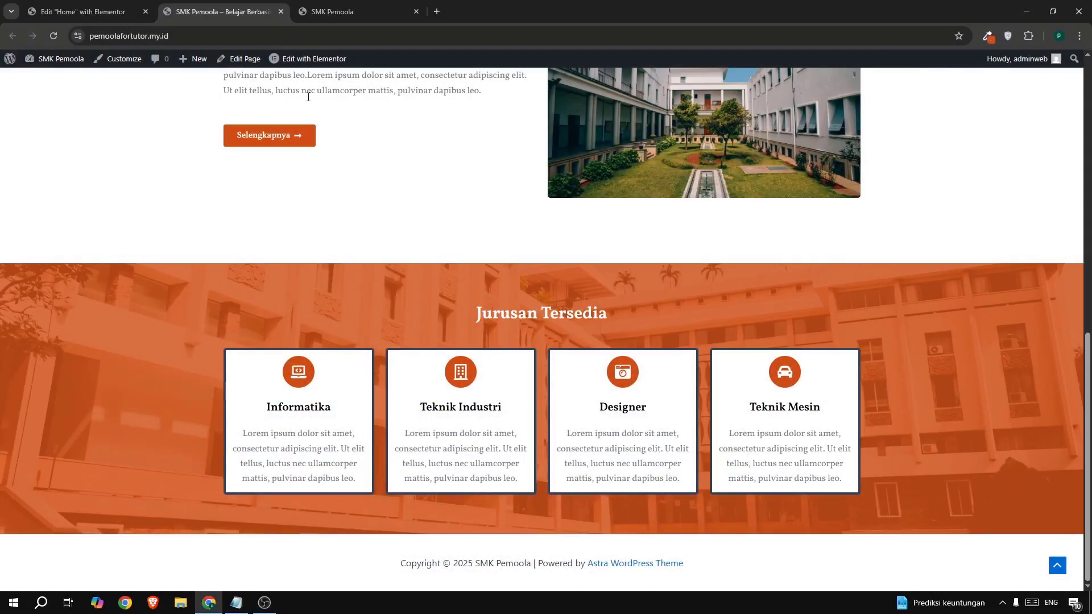
pyautogui.click(322, 17)
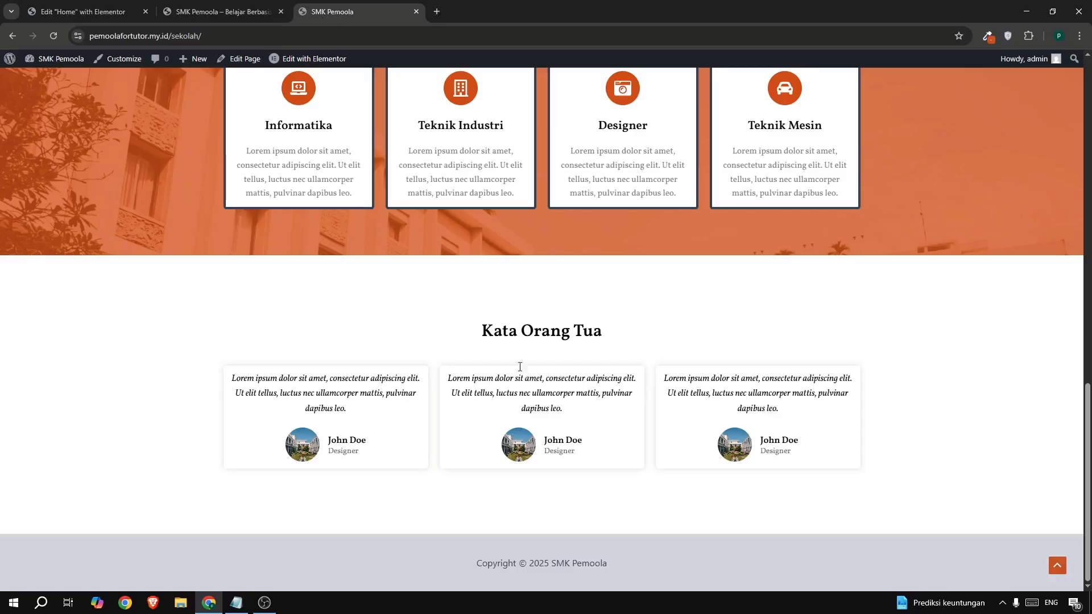
pyautogui.click(81, 10)
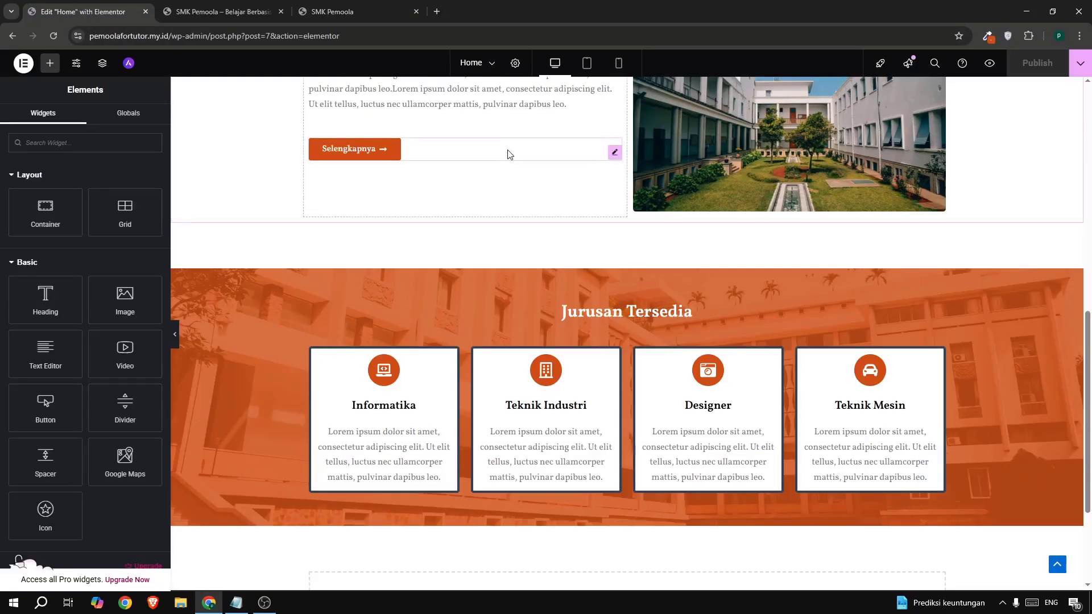
# - Add a new one-column Flexbox section below Jurusan Tersedia
pyautogui.scroll(-3, 571, 237)
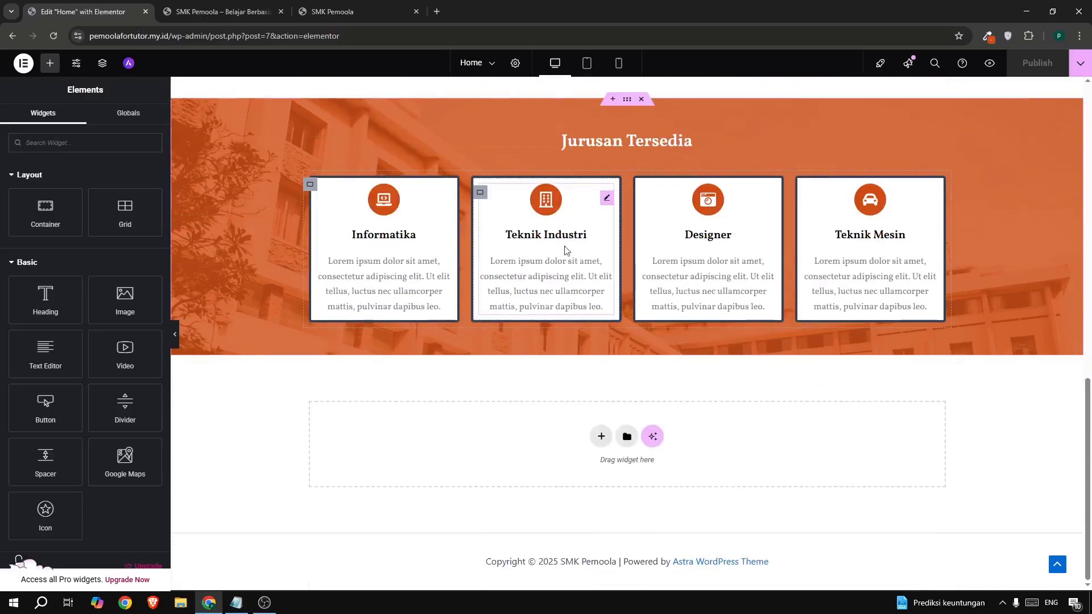
pyautogui.click(600, 437)
pyautogui.click(592, 463)
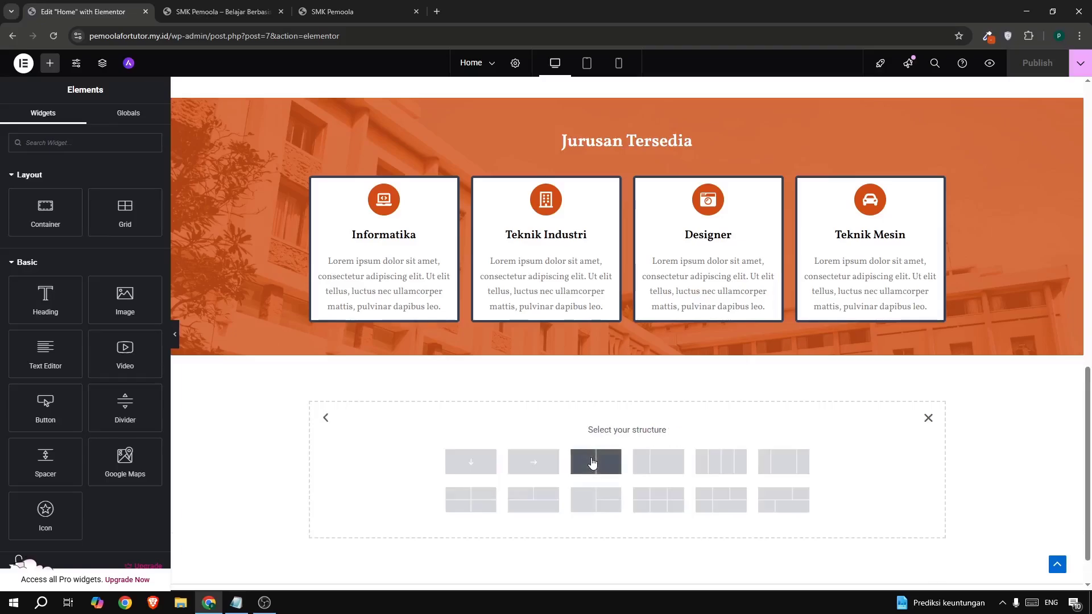
pyautogui.click(462, 463)
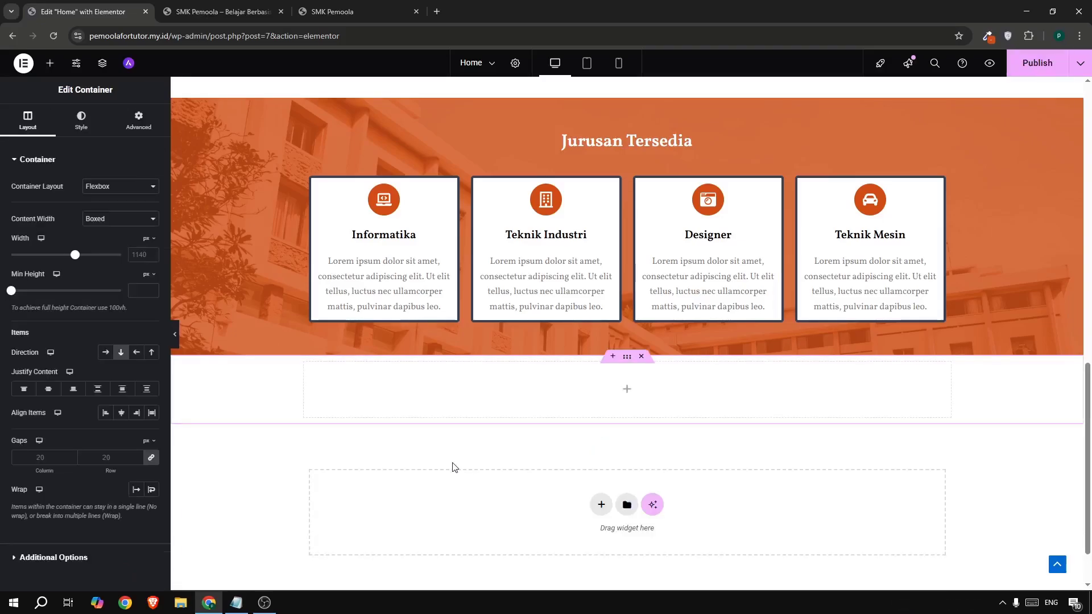
pyautogui.scroll(5, 463, 241)
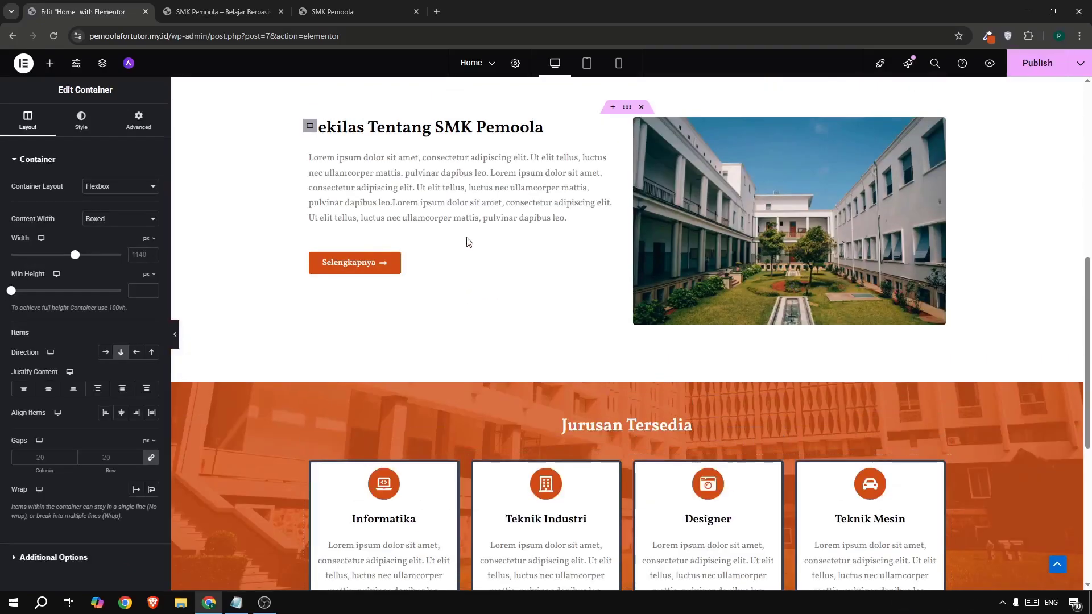
# - Copy the Sekilas Tentang SMK Pemoola heading into the new section
pyautogui.rightClick(426, 132)
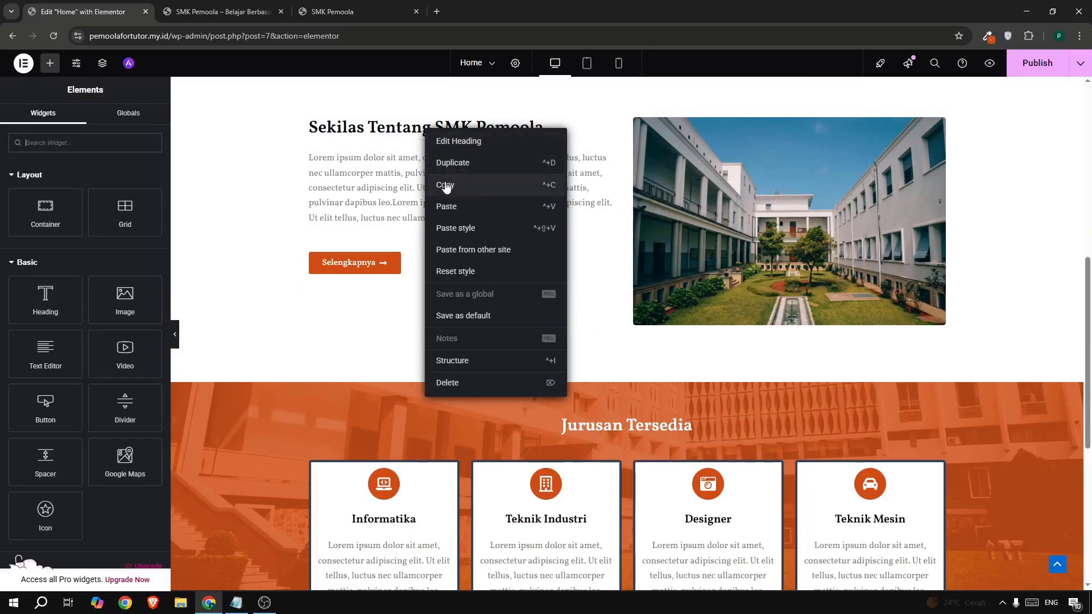
pyautogui.click(445, 185)
pyautogui.scroll(-6, 451, 207)
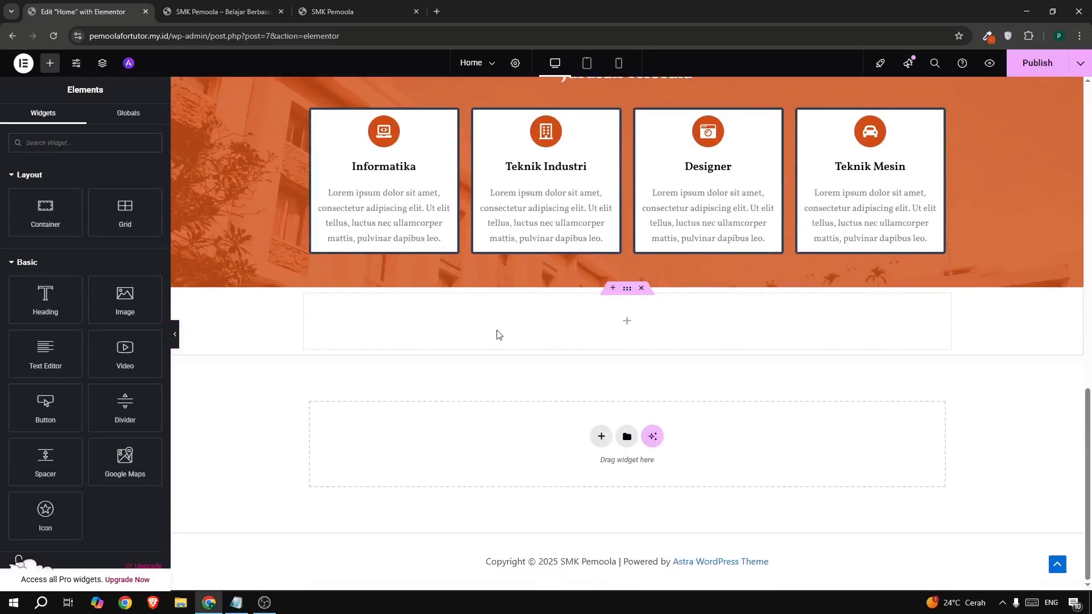
pyautogui.rightClick(497, 334)
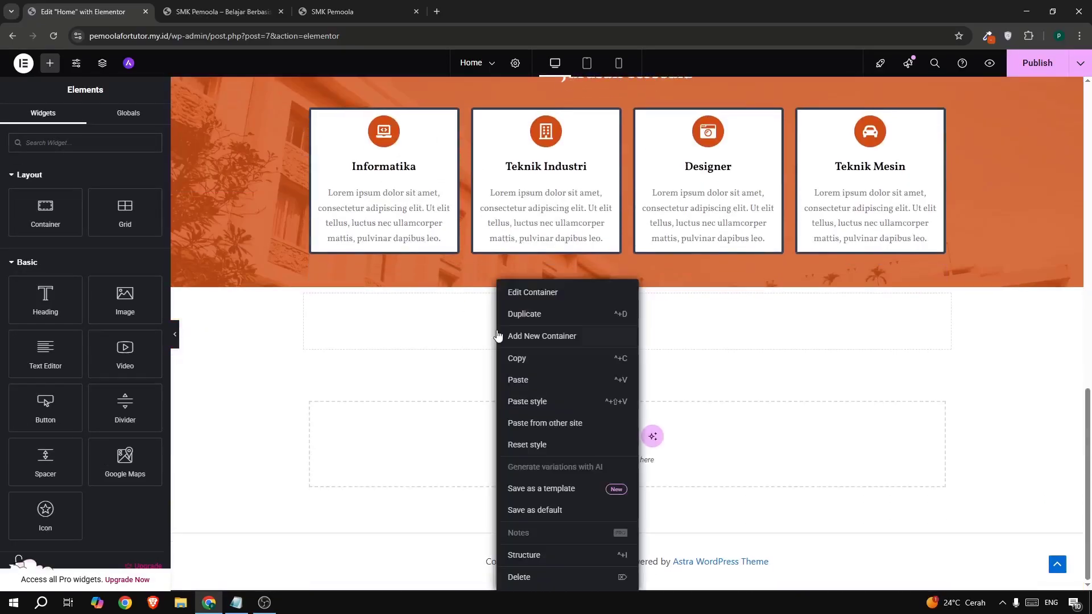
pyautogui.click(514, 380)
# - Retitle the pasted heading 'Kata Orang Tua' and centre-align it
pyautogui.hotkey('ctrl', 'a')
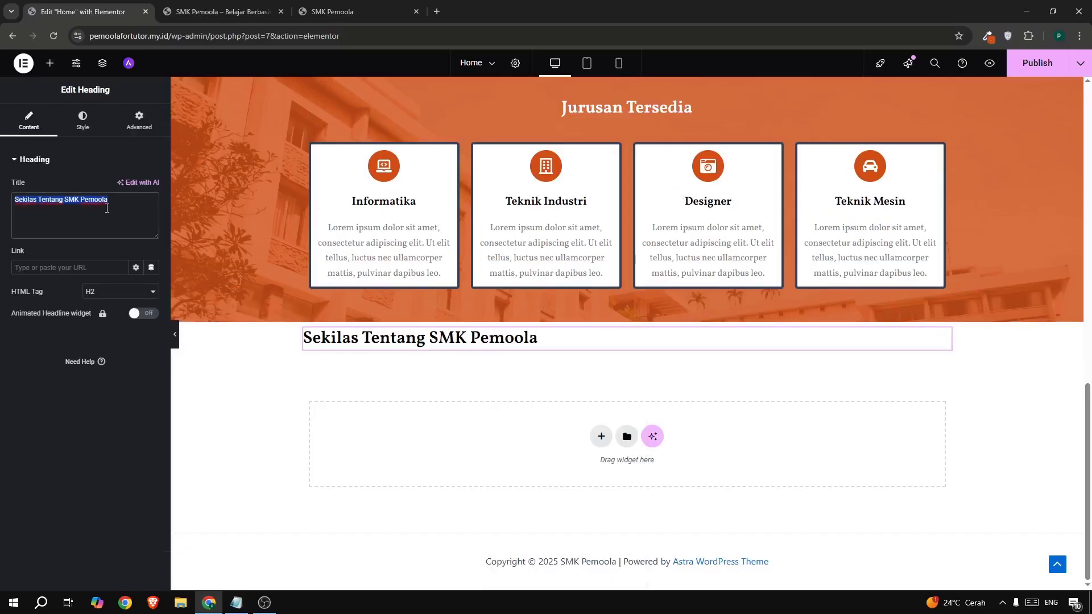
pyautogui.click(331, 13)
pyautogui.moveTo(478, 335); pyautogui.dragTo(604, 330)
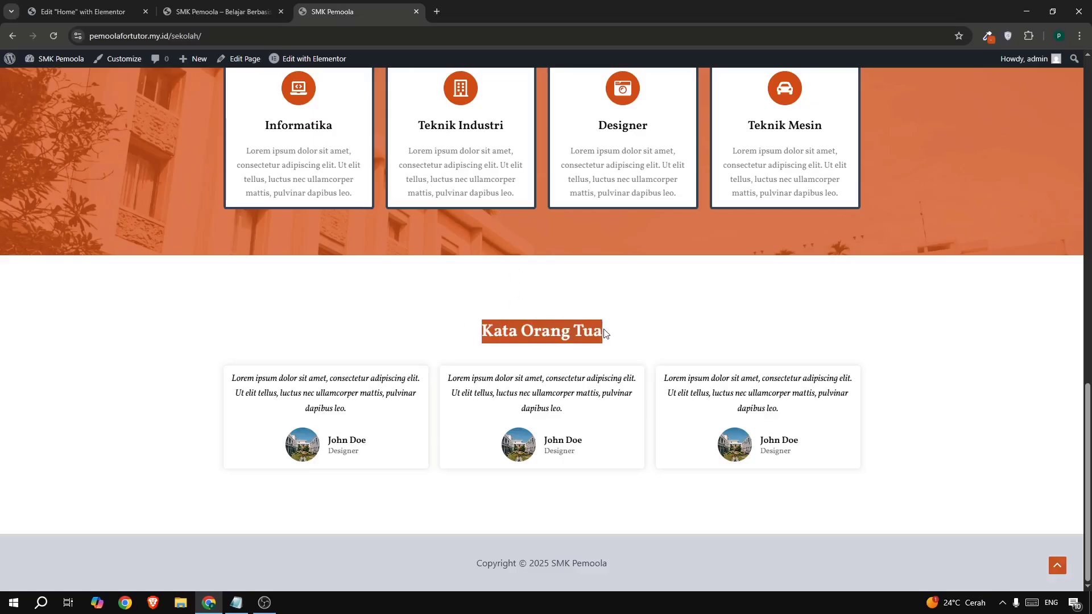
pyautogui.click(82, 12)
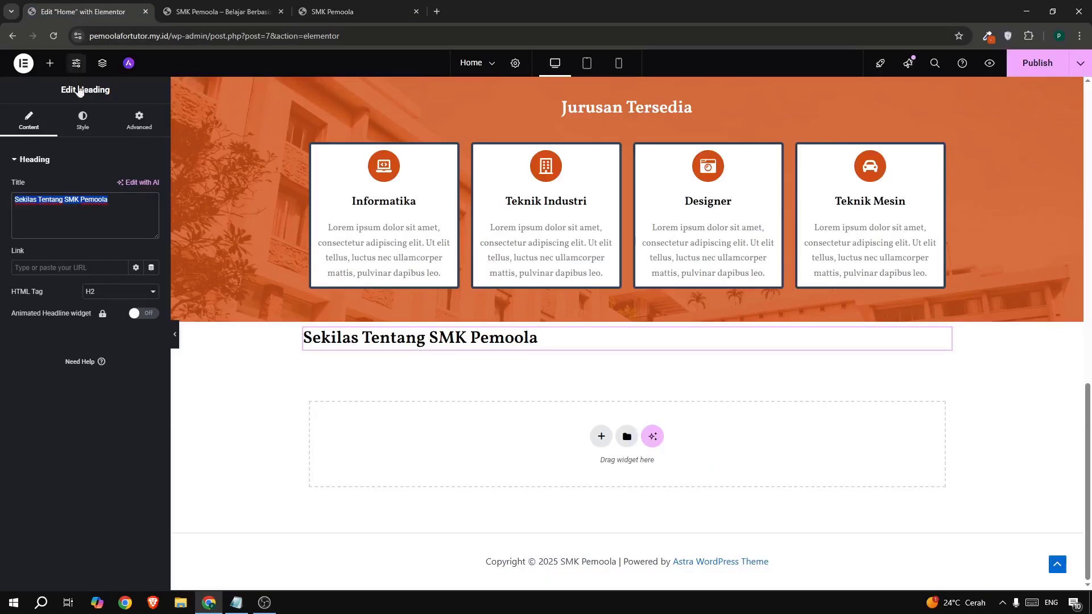
pyautogui.click(79, 201)
pyautogui.hotkey('ctrl', 'a')
pyautogui.hotkey('ctrl', 'v')
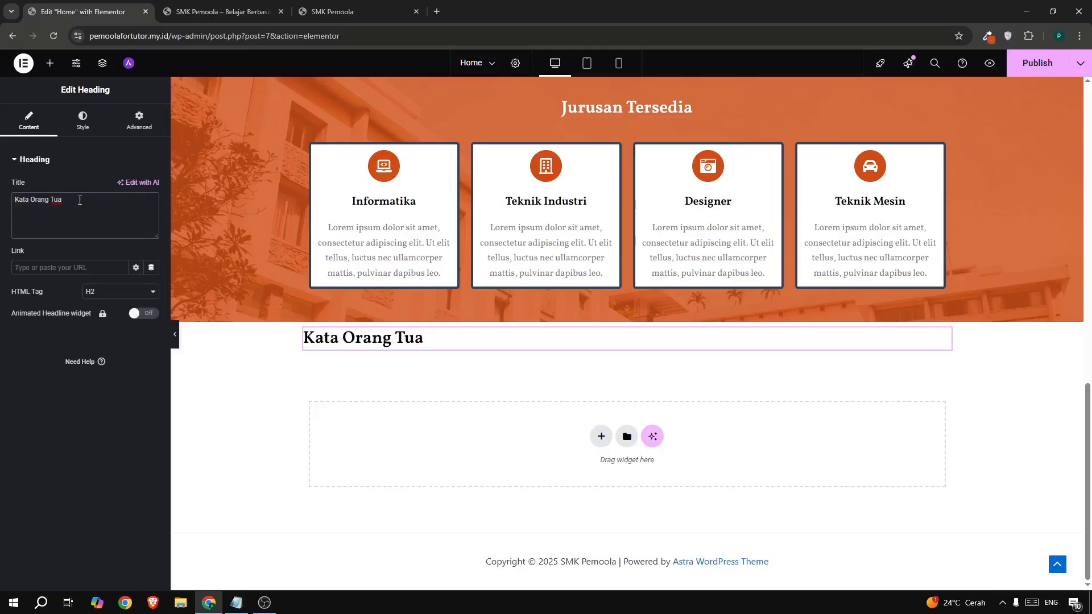
pyautogui.click(90, 129)
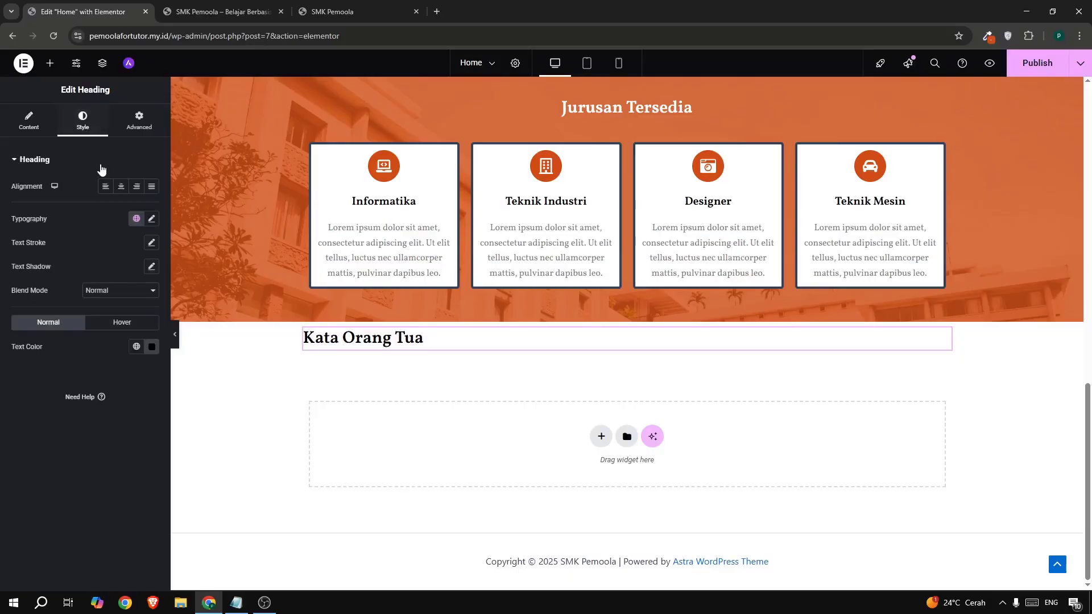
pyautogui.click(116, 186)
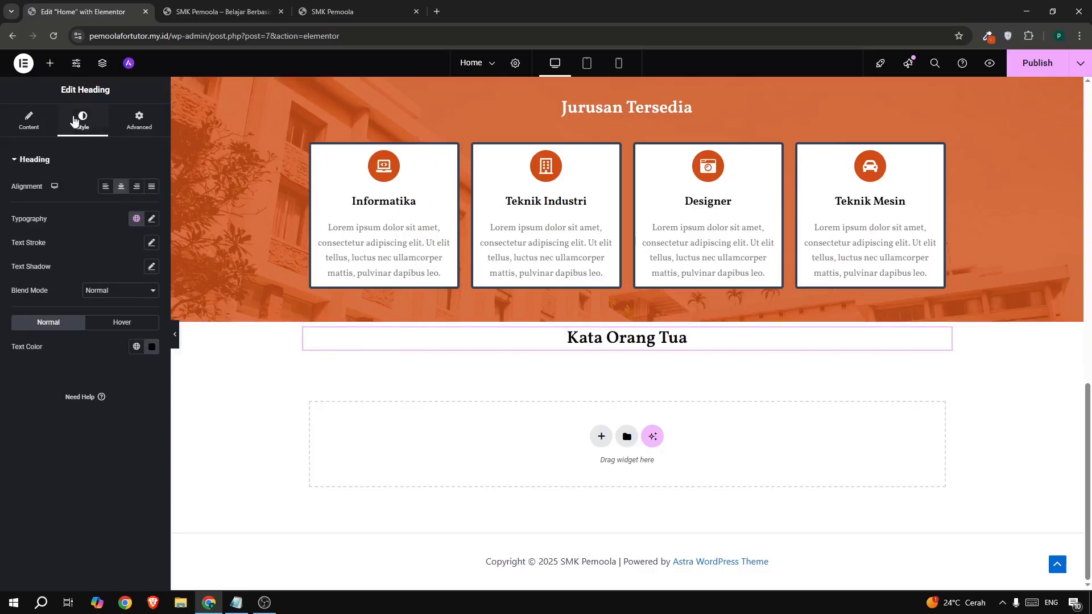
# - Add a container below the Kata Orang Tua heading with another container nested inside
pyautogui.click(47, 66)
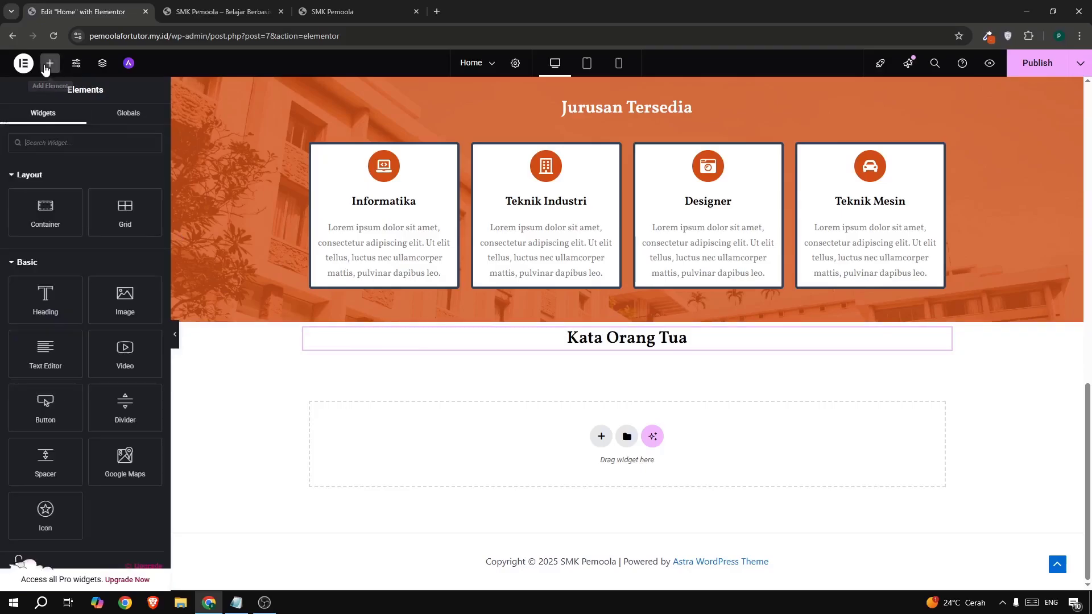
pyautogui.moveTo(46, 212); pyautogui.dragTo(312, 347)
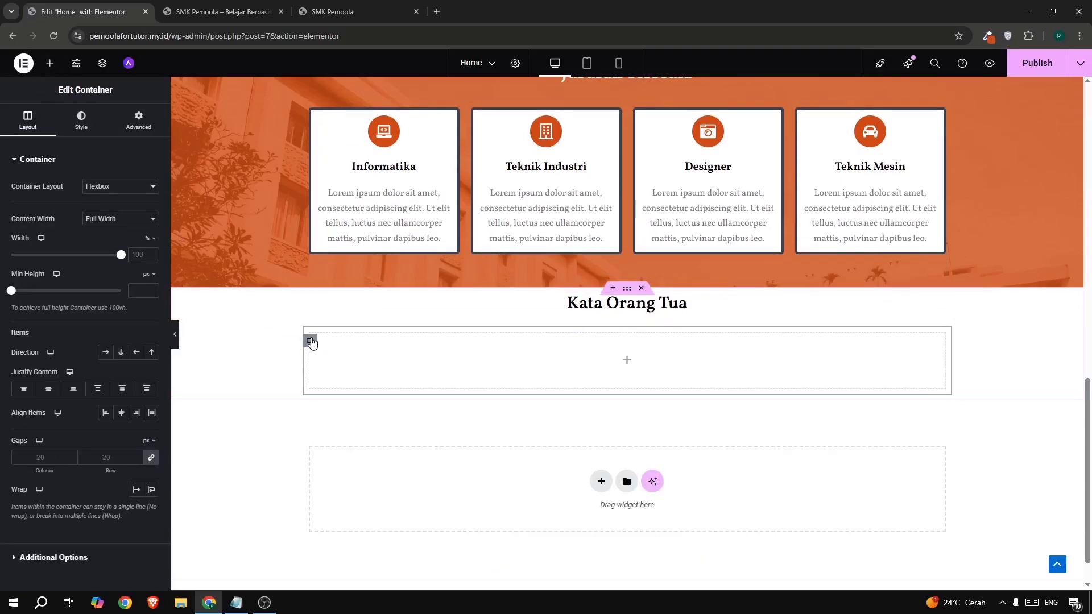
pyautogui.click(55, 68)
pyautogui.moveTo(45, 211); pyautogui.dragTo(439, 346)
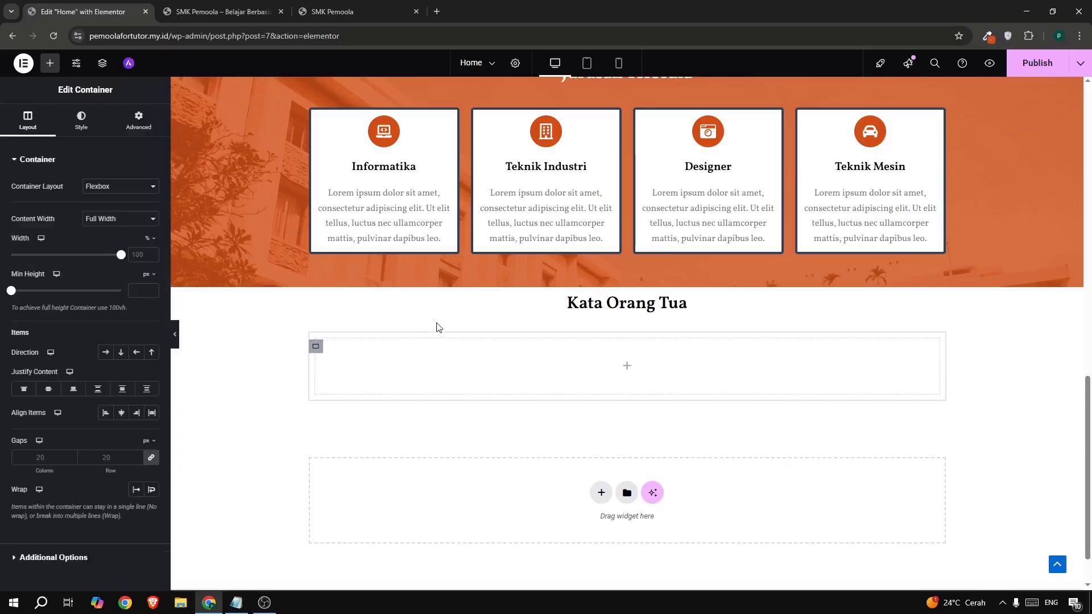
# - Duplicate the inner container twice and set the parent's direction to Row
pyautogui.rightClick(316, 353)
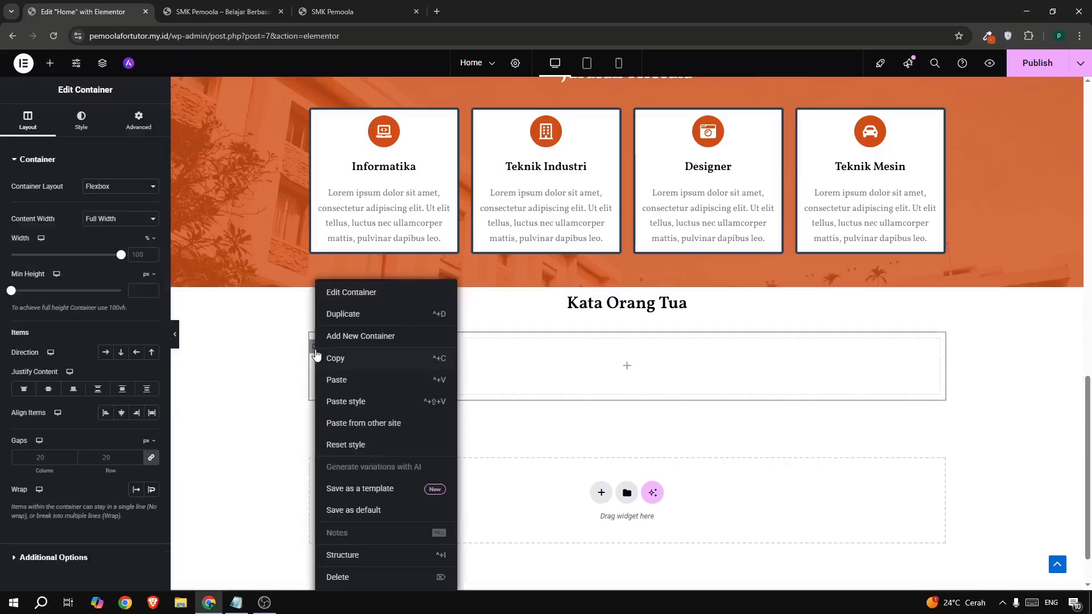
pyautogui.click(338, 314)
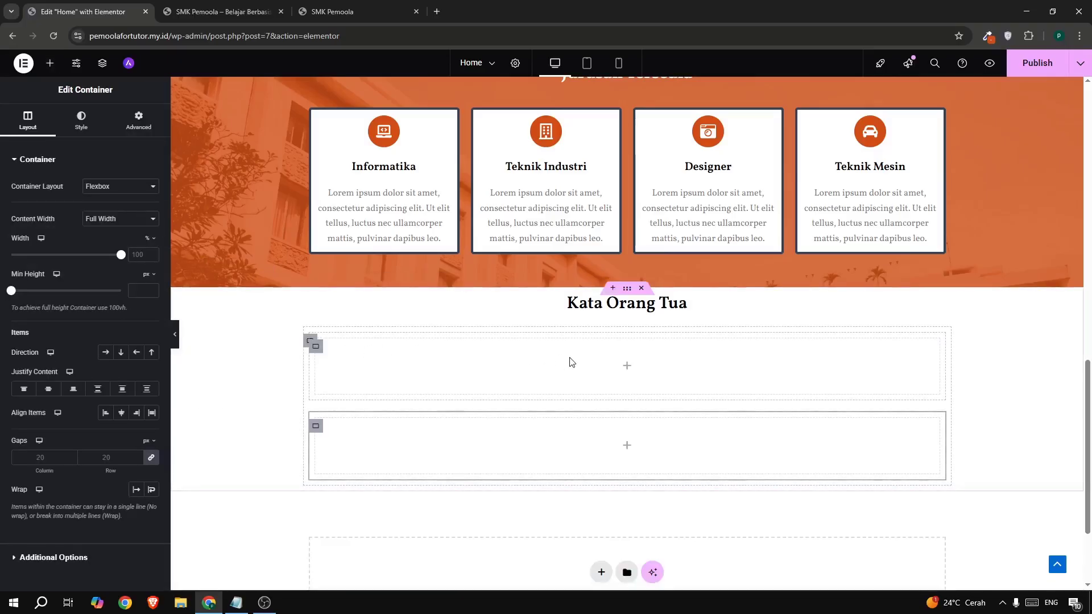
pyautogui.rightClick(316, 429)
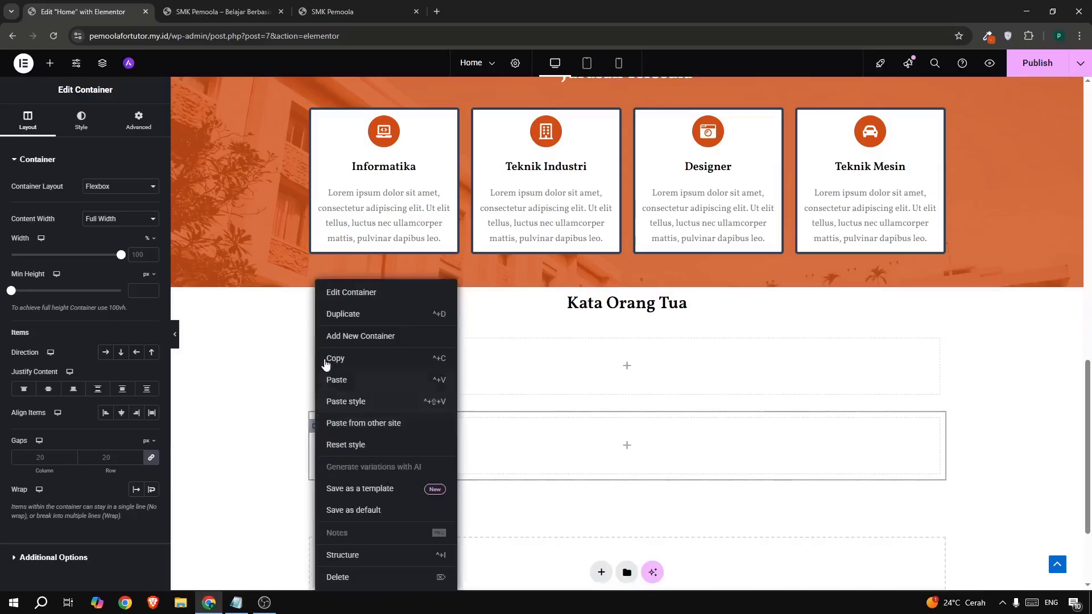
pyautogui.click(335, 319)
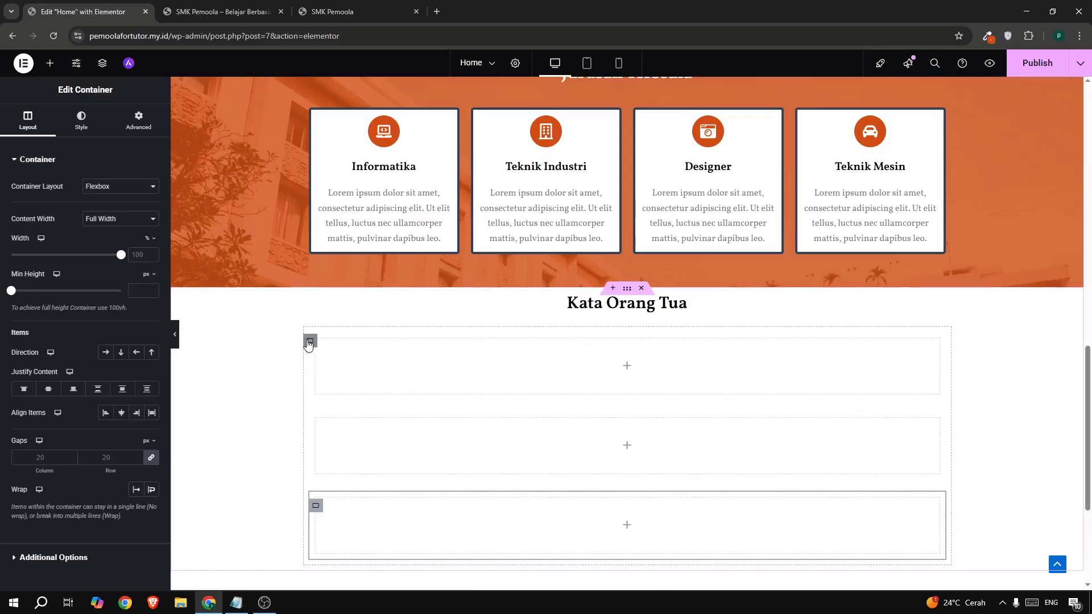
pyautogui.click(308, 343)
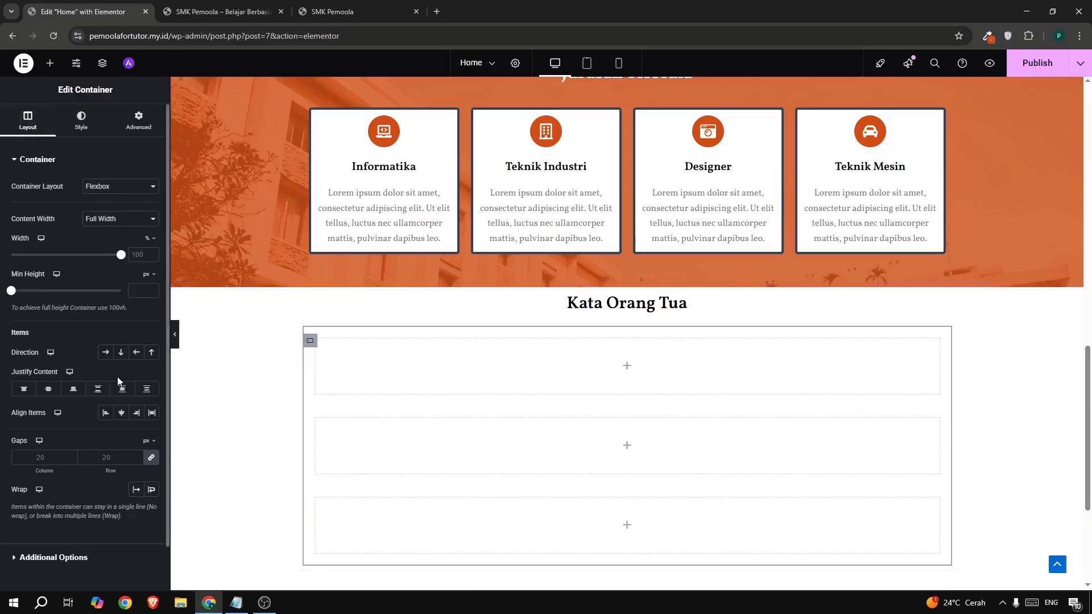
pyautogui.click(100, 356)
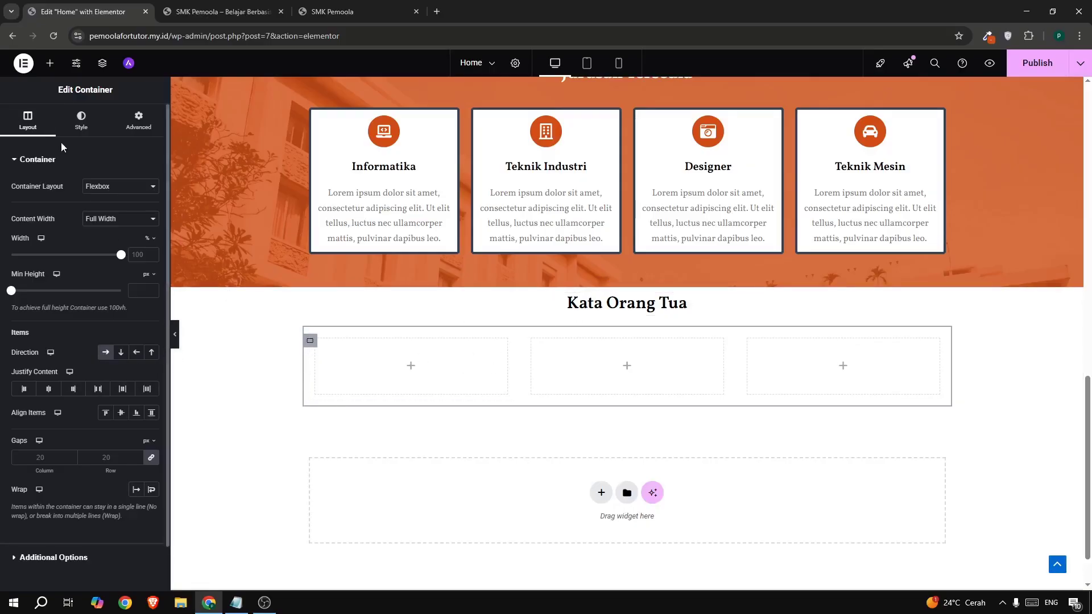
pyautogui.click(342, 13)
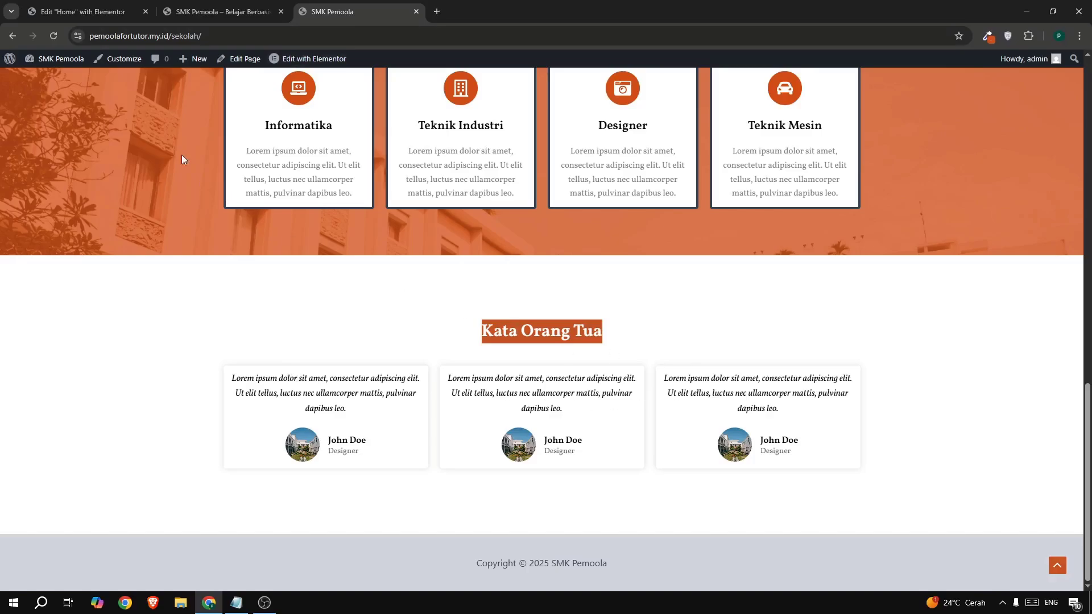
pyautogui.click(78, 13)
# - Drop a Testimonial widget into the first Kata Orang Tua column and review its quote and name
pyautogui.click(51, 64)
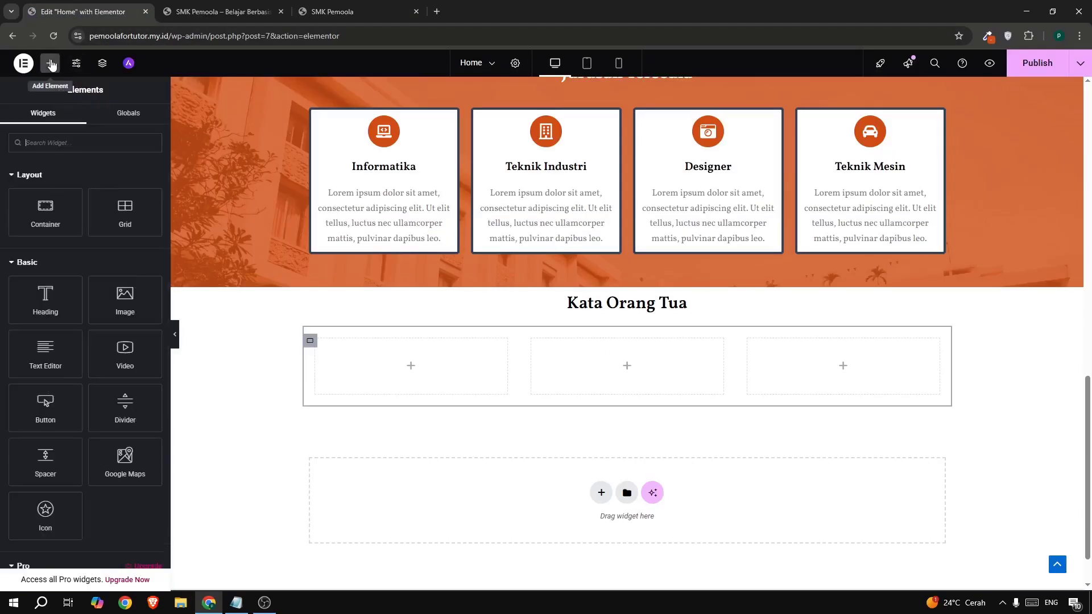
pyautogui.write('tes')
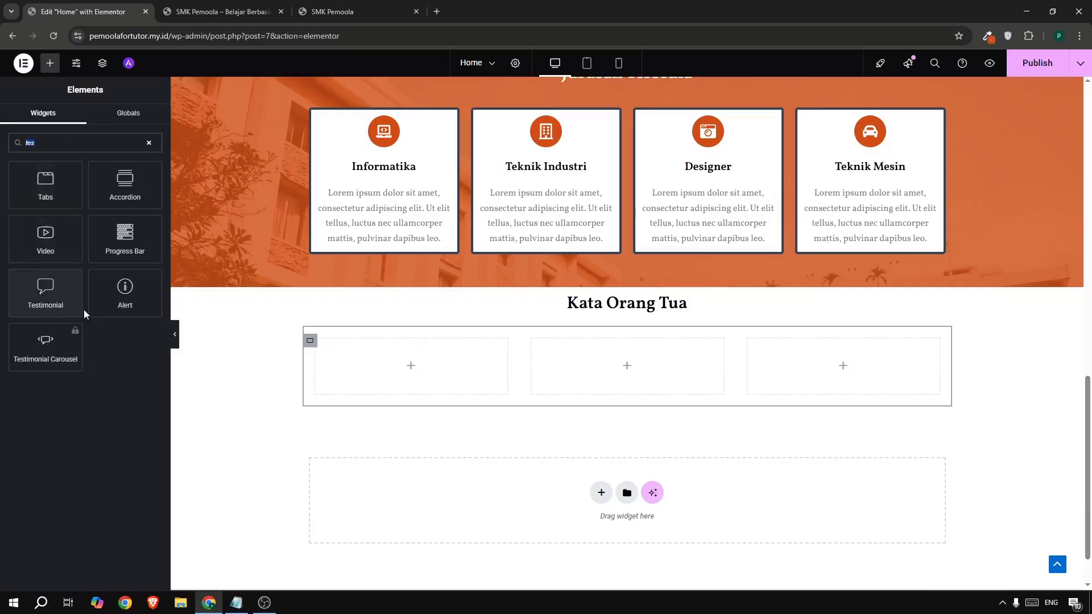
pyautogui.moveTo(35, 292); pyautogui.dragTo(372, 347)
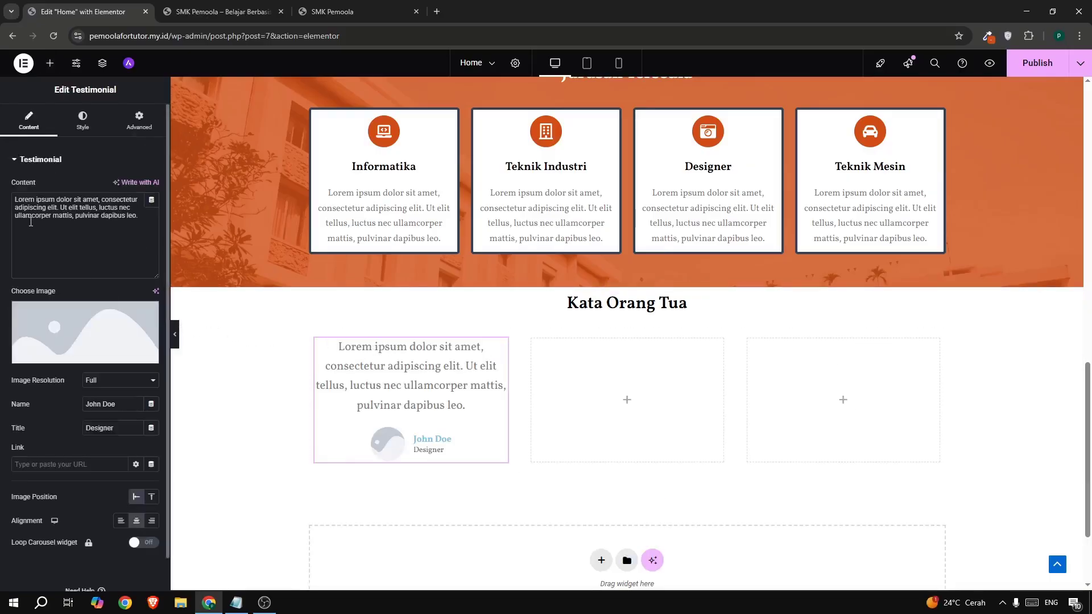
pyautogui.moveTo(140, 217); pyautogui.dragTo(23, 198)
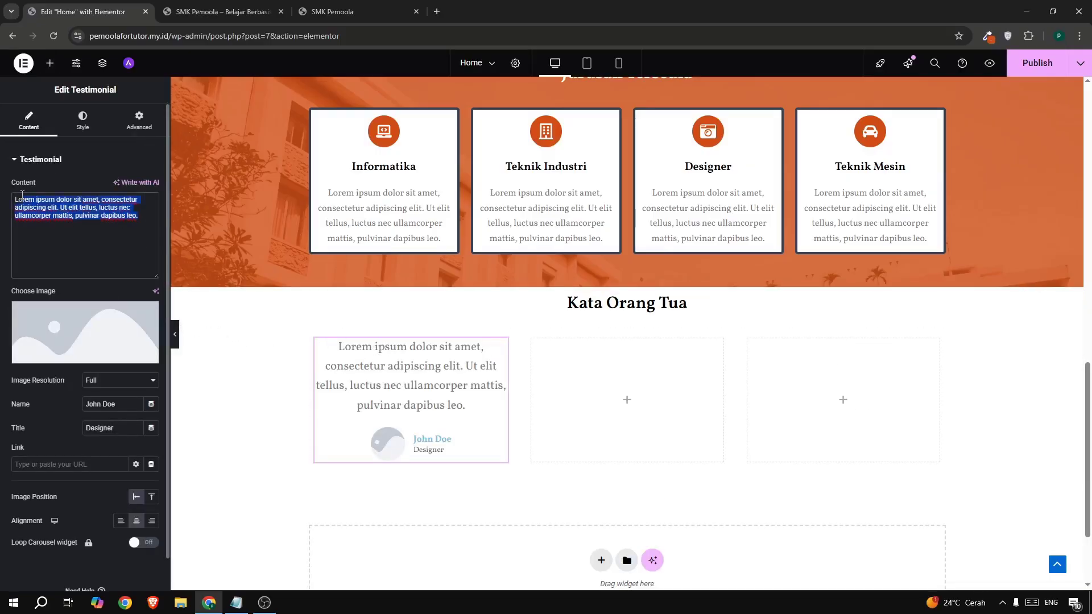
pyautogui.click(123, 402)
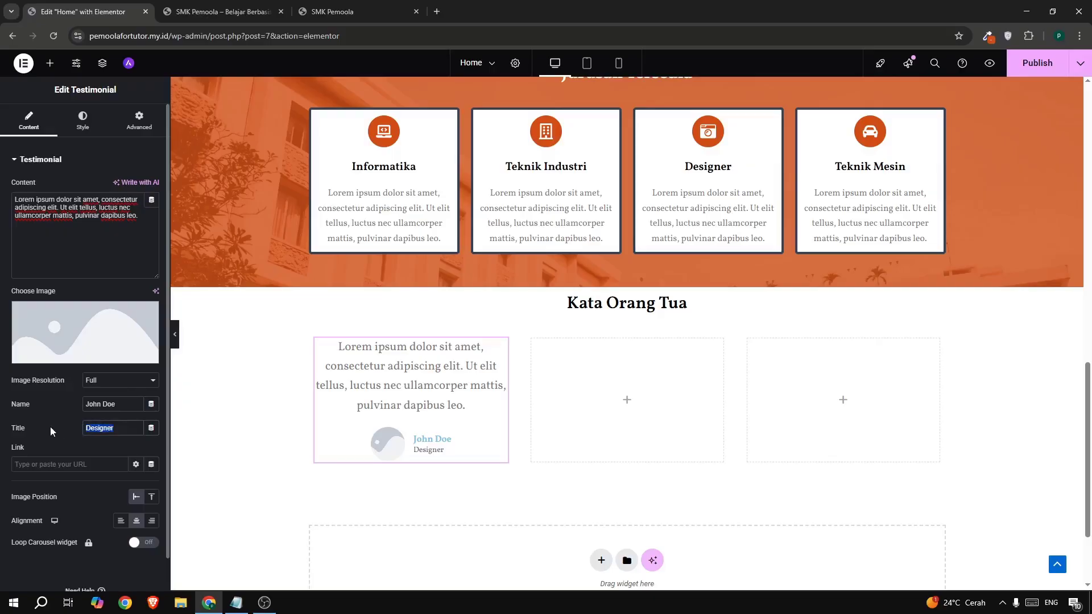
pyautogui.click(345, 14)
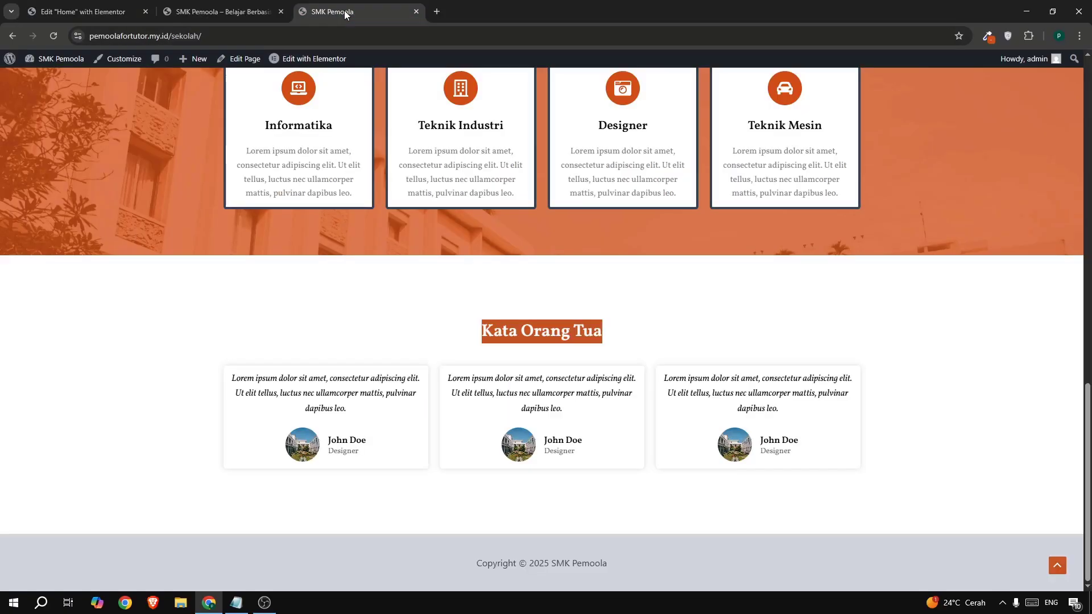
pyautogui.click(50, 17)
pyautogui.scroll(5, 564, 229)
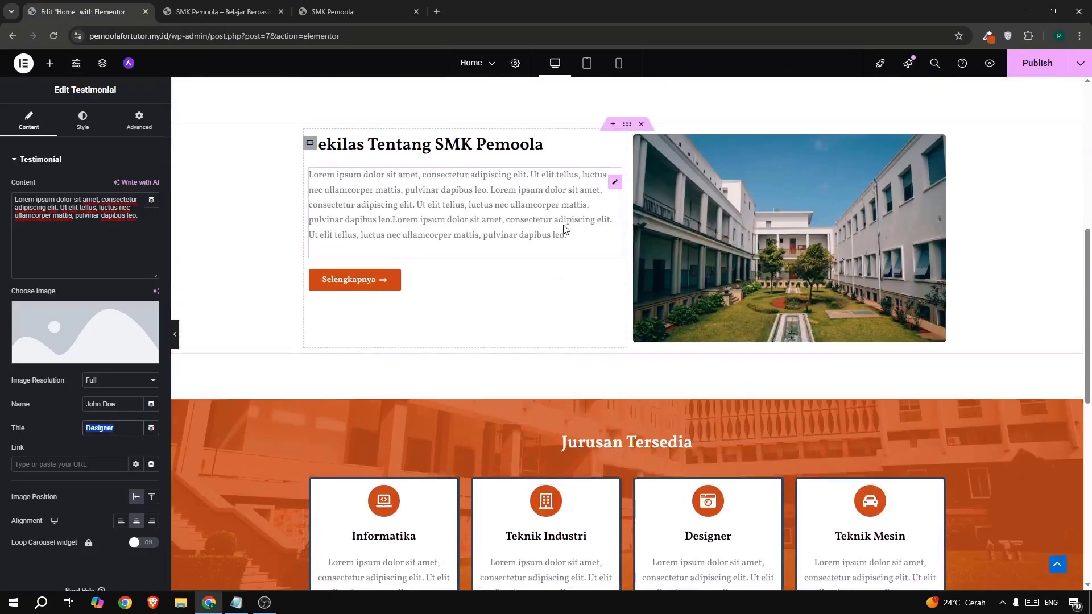
pyautogui.scroll(-6, 560, 231)
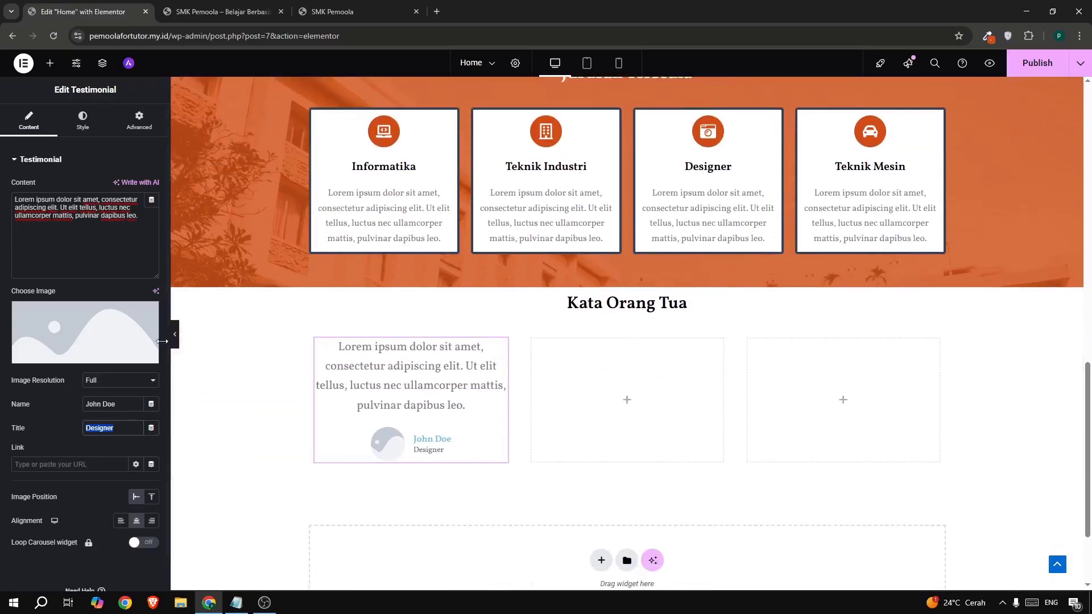
# - Choose the courtyard photo from the Media Library as the first testimonial's image
pyautogui.click(94, 322)
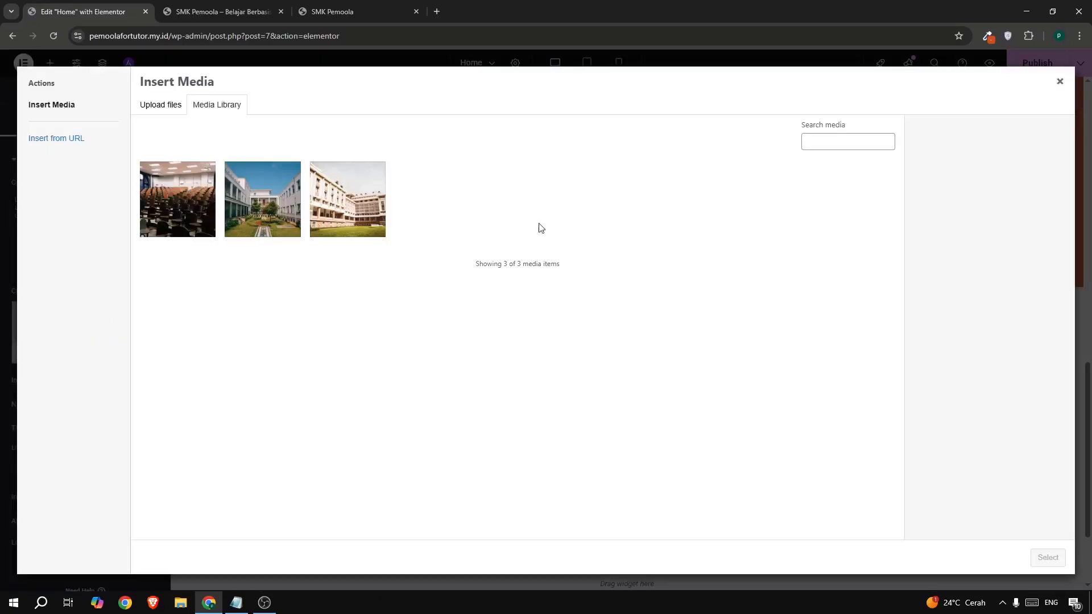
pyautogui.click(161, 108)
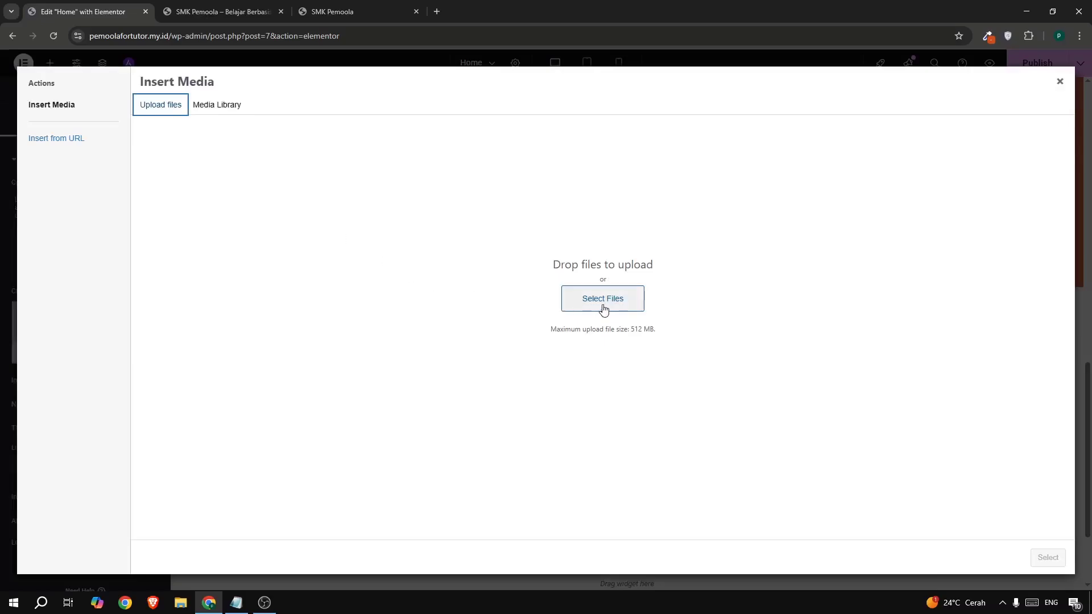
pyautogui.click(239, 111)
pyautogui.click(268, 201)
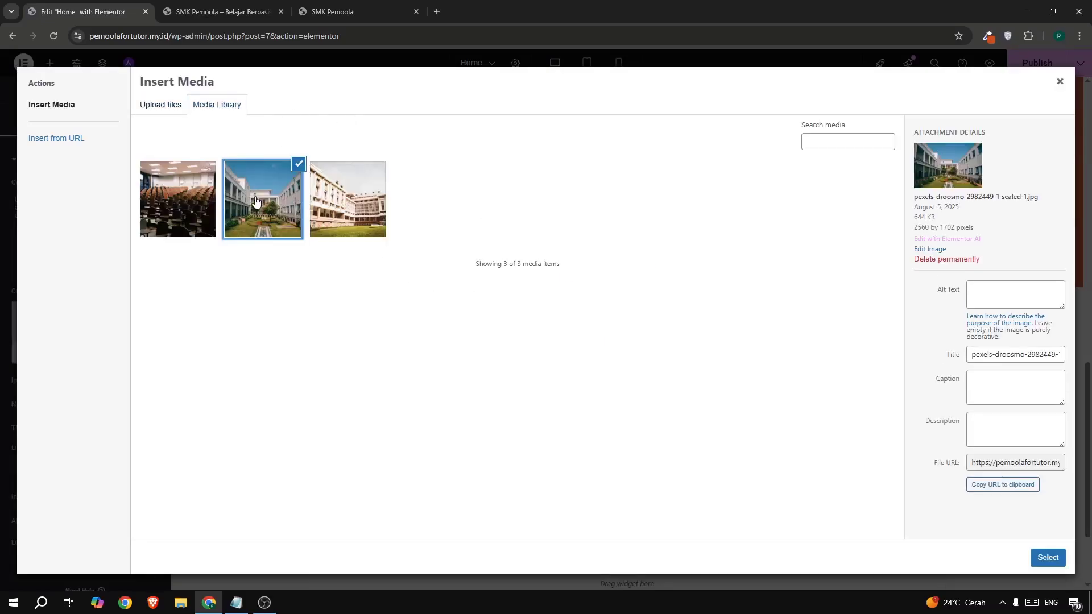
pyautogui.click(1048, 558)
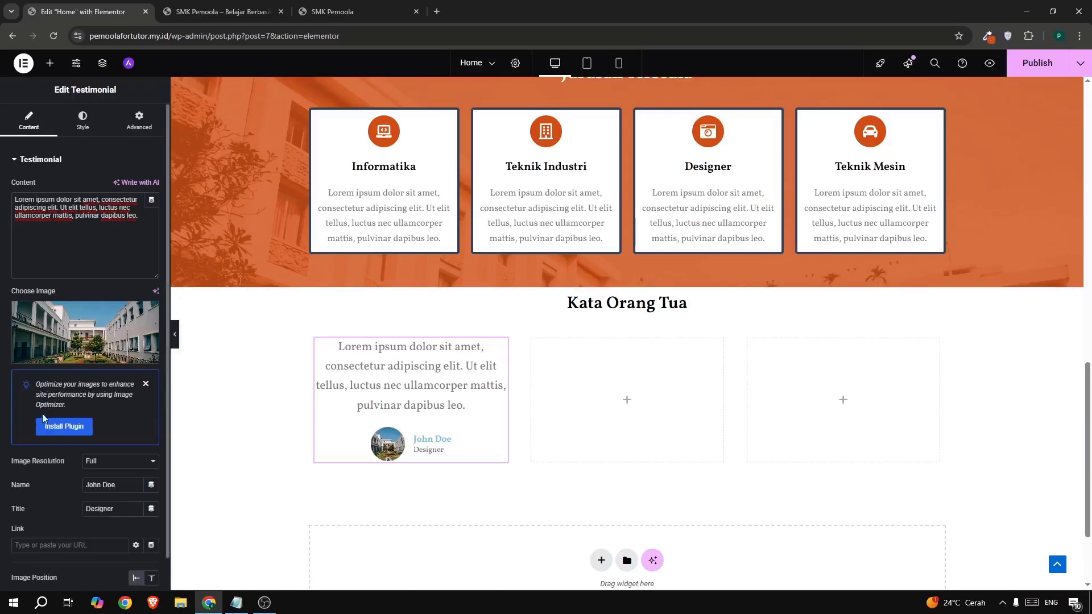
# - Style the testimonial quote with colour #070404, 17 px size and italic
pyautogui.click(80, 125)
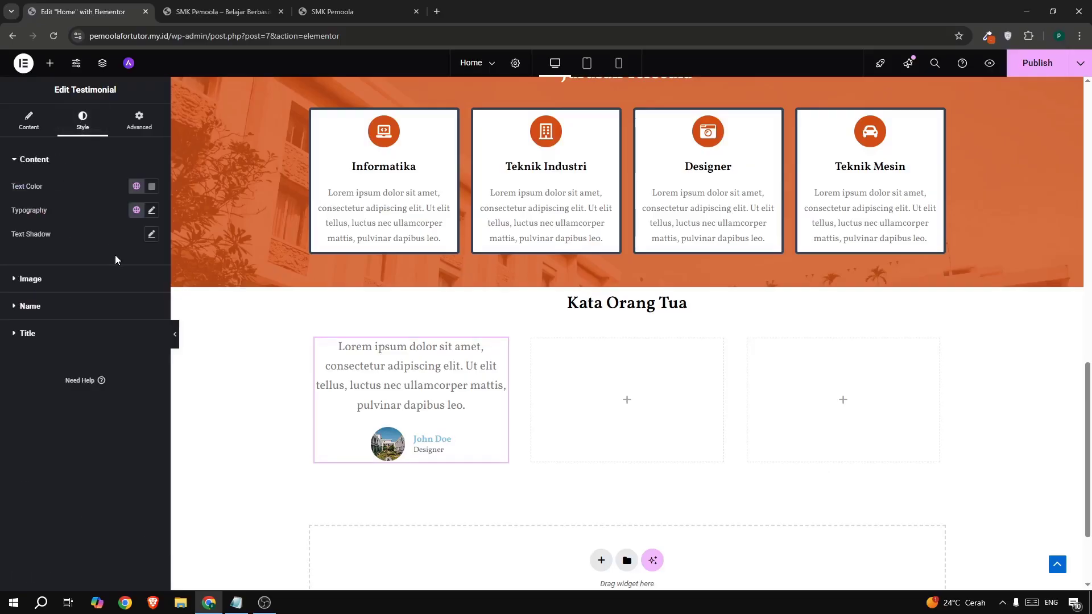
pyautogui.click(156, 189)
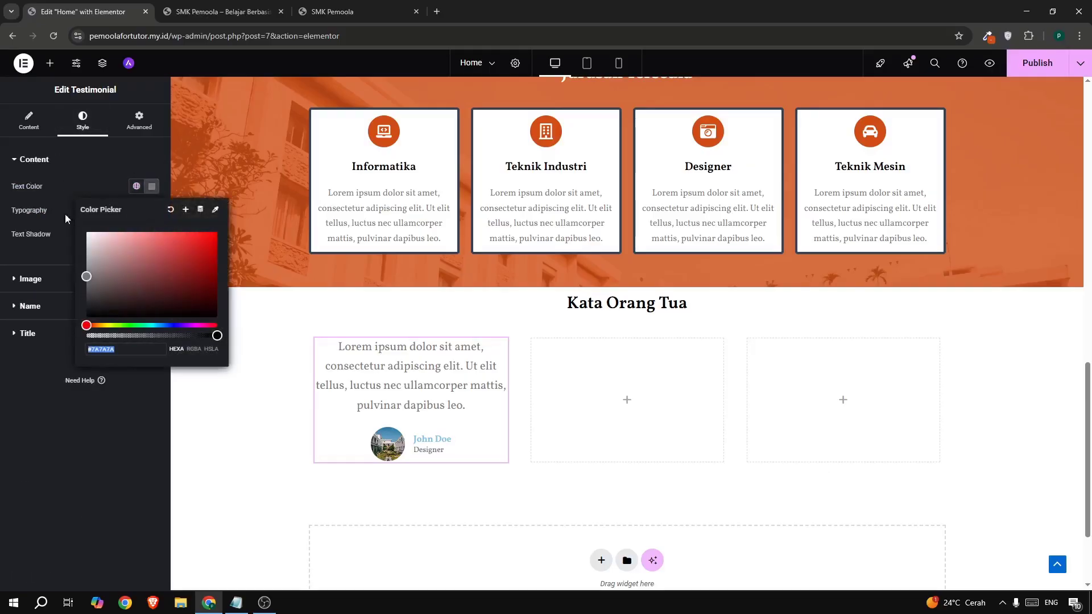
pyautogui.click(143, 315)
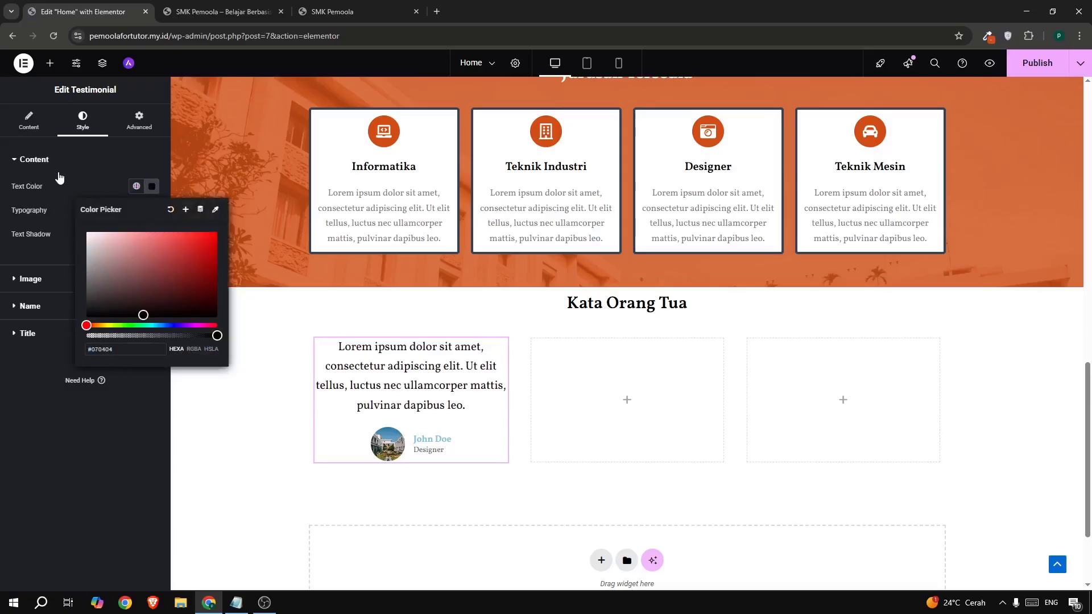
pyautogui.click(81, 180)
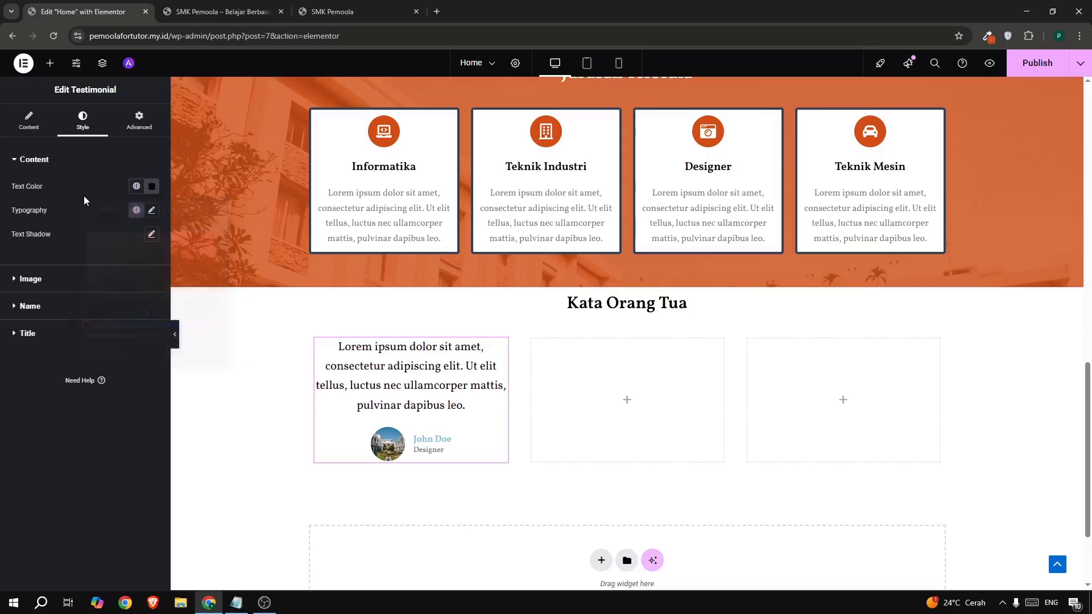
pyautogui.click(151, 210)
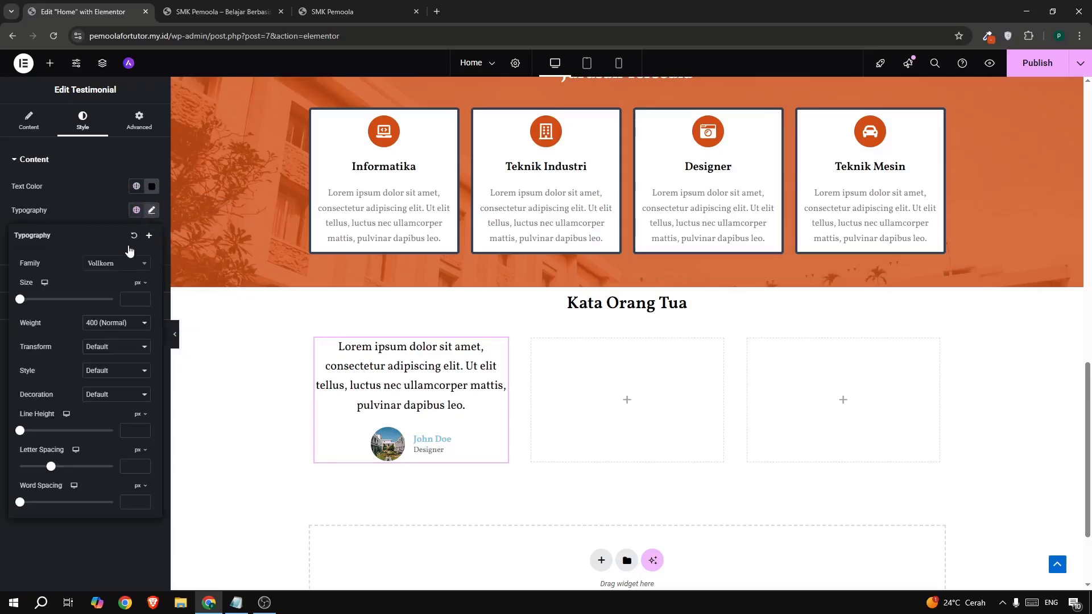
pyautogui.click(126, 299)
pyautogui.write('1')
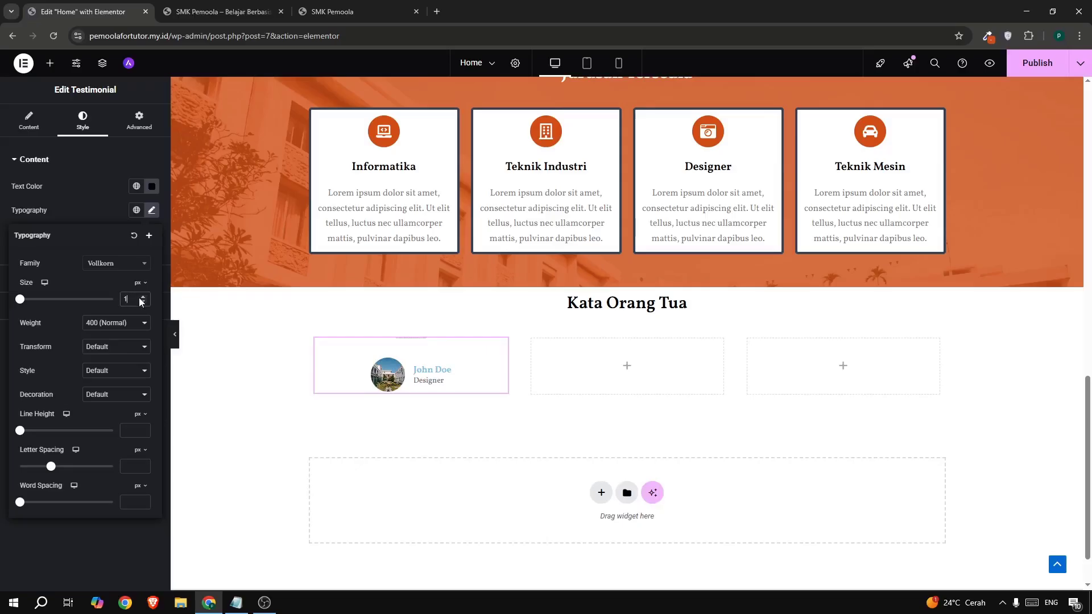
pyautogui.click(141, 298)
pyautogui.click(142, 298)
pyautogui.write('512')
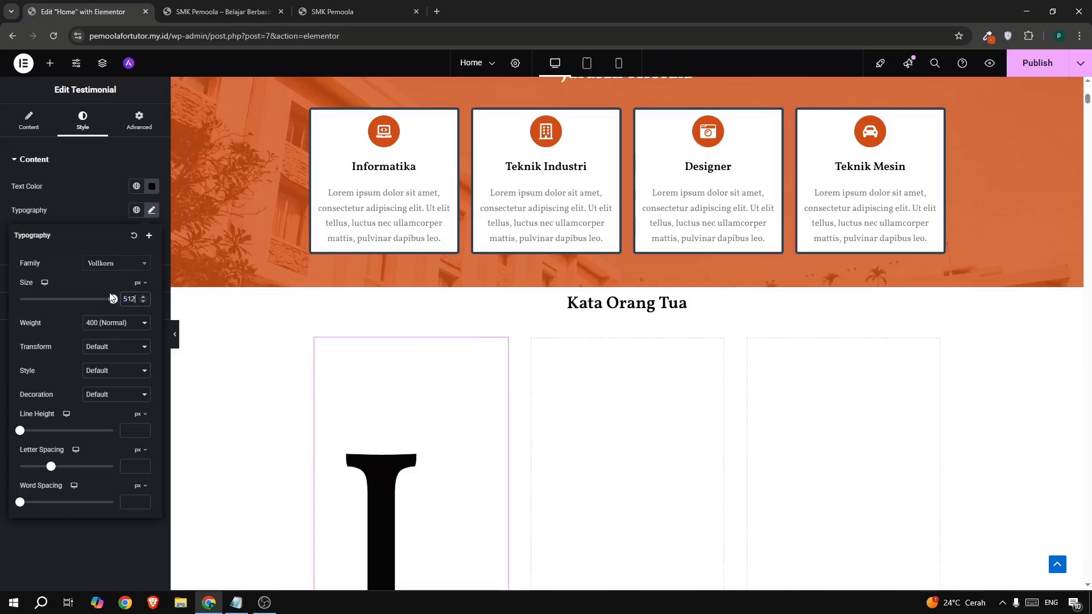
pyautogui.write('15')
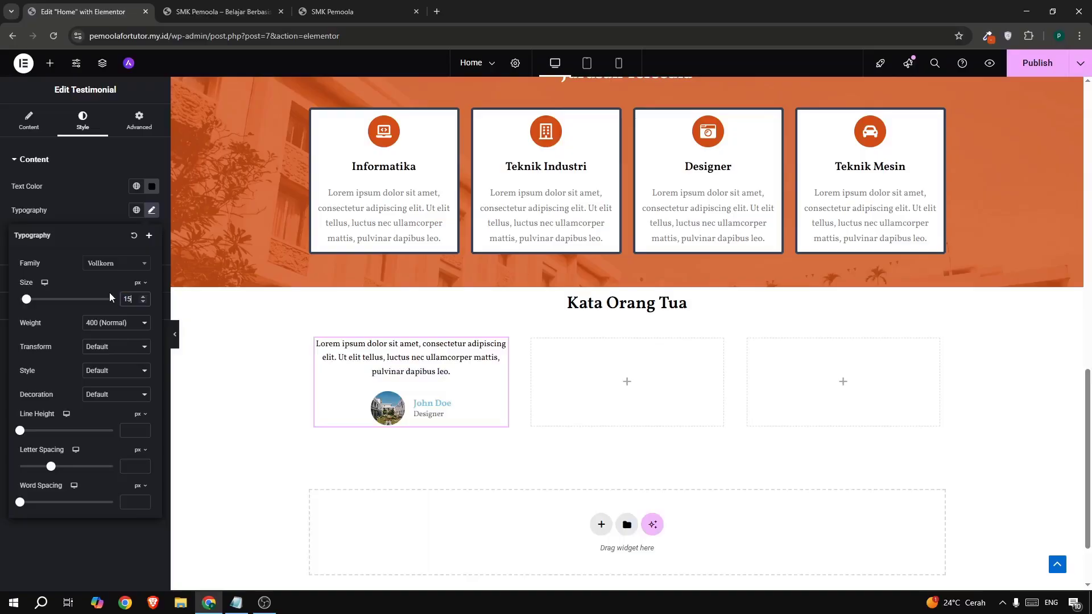
pyautogui.click(143, 296)
pyautogui.click(142, 297)
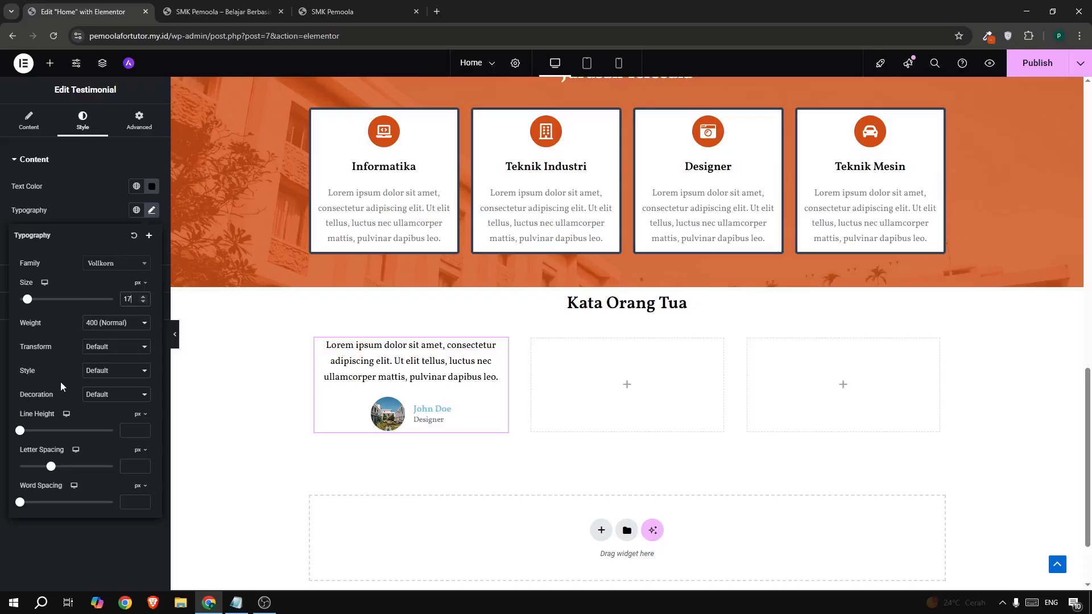
pyautogui.click(94, 375)
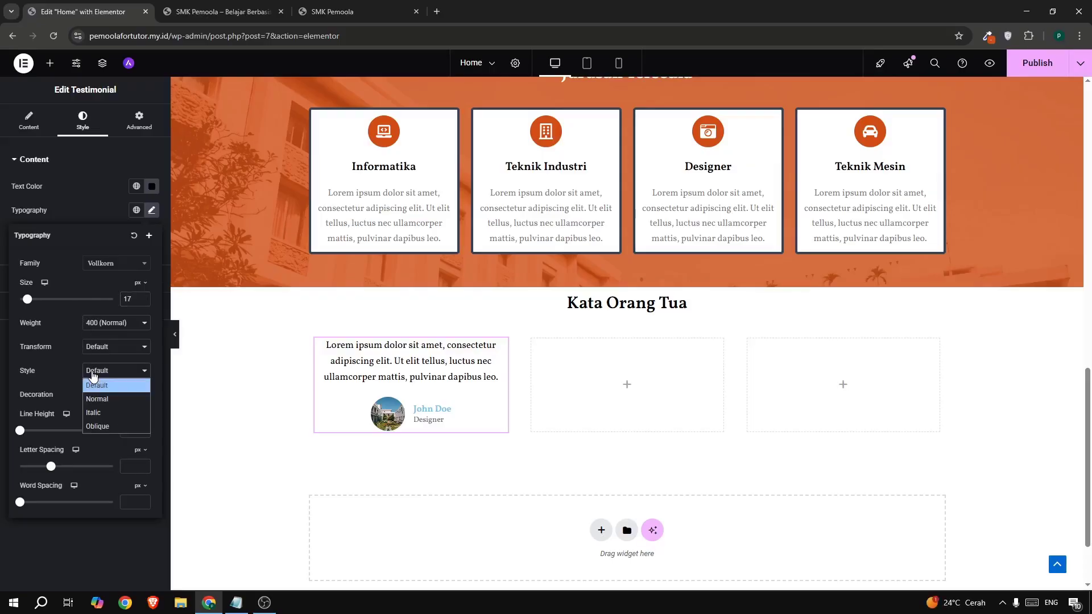
pyautogui.click(95, 414)
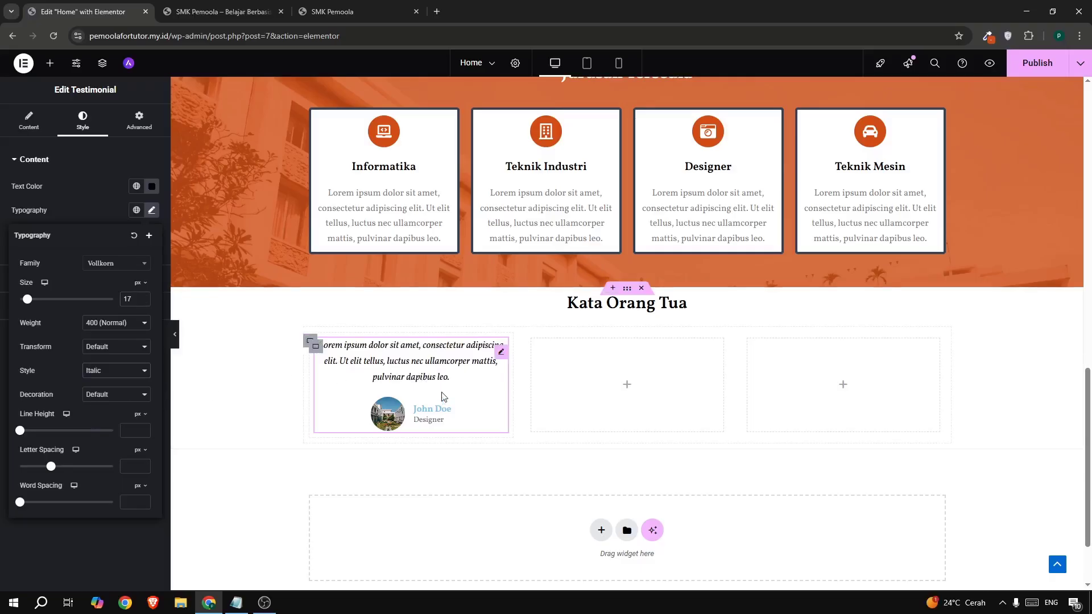
pyautogui.click(94, 207)
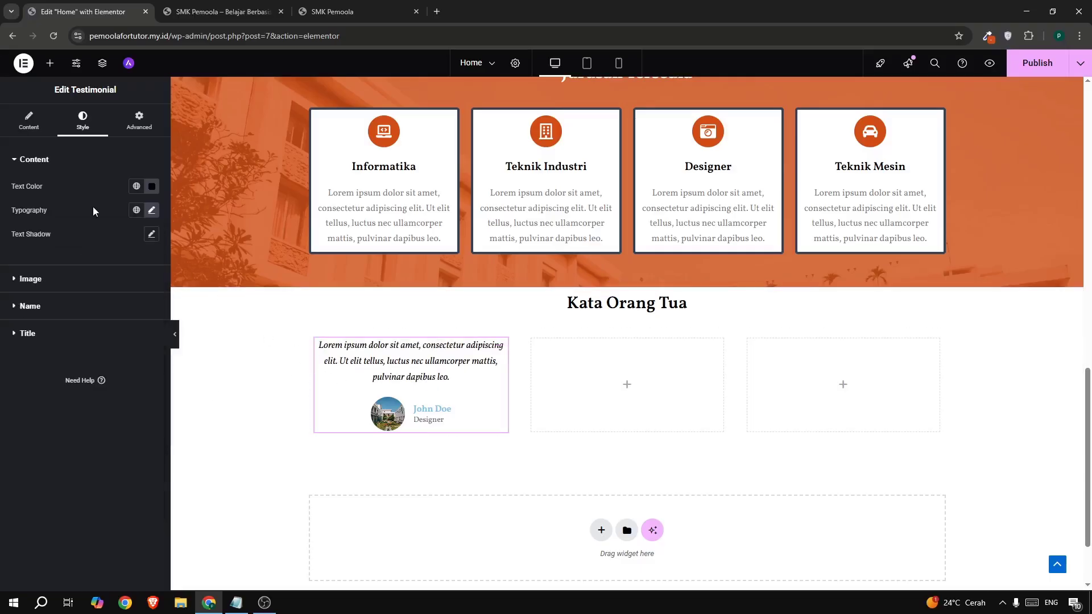
# - Set the reviewer's name text colour to black
pyautogui.click(54, 314)
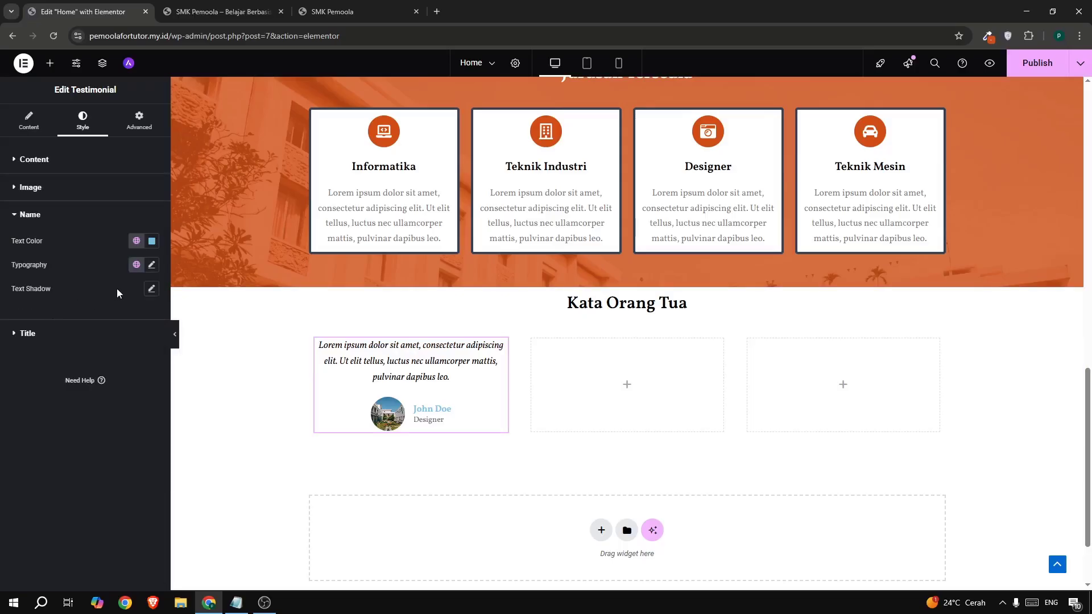
pyautogui.click(151, 242)
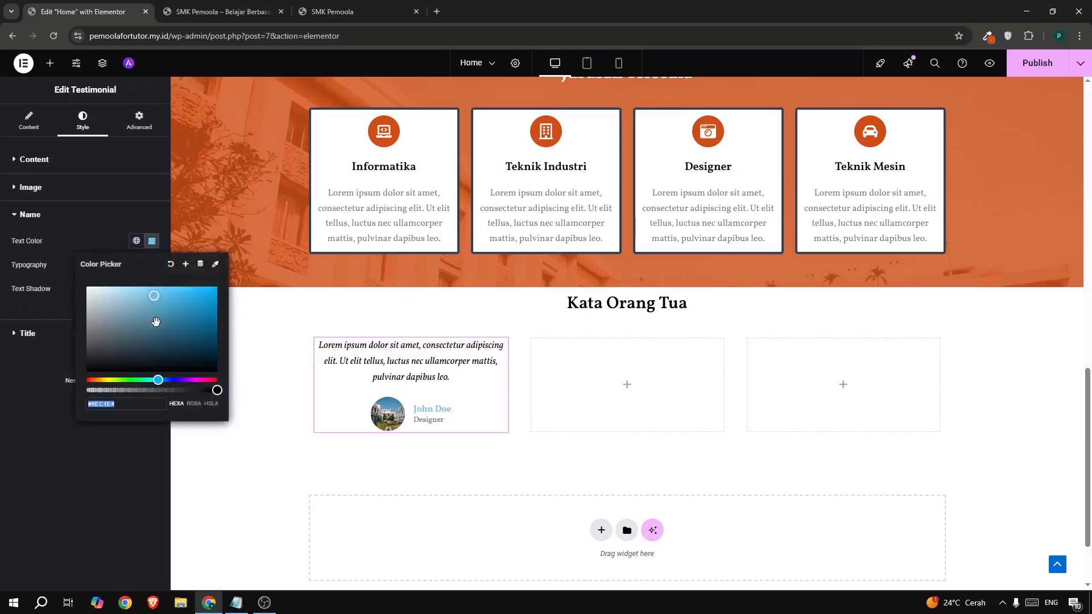
pyautogui.click(210, 370)
pyautogui.click(228, 437)
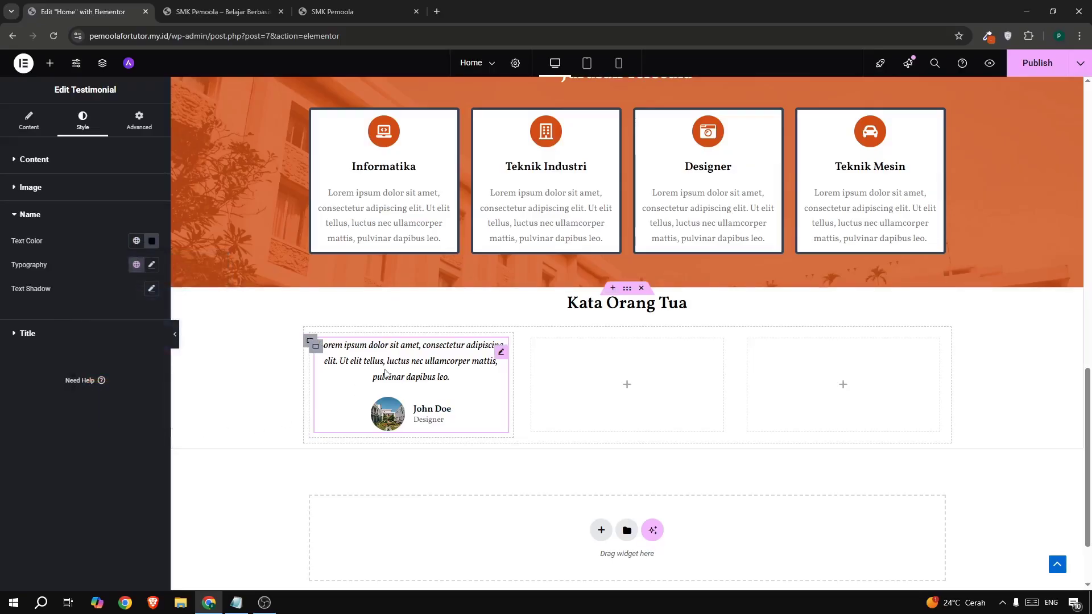
# - Copy the styled testimonial and paste it into the empty middle and third columns
pyautogui.rightClick(501, 351)
pyautogui.click(526, 381)
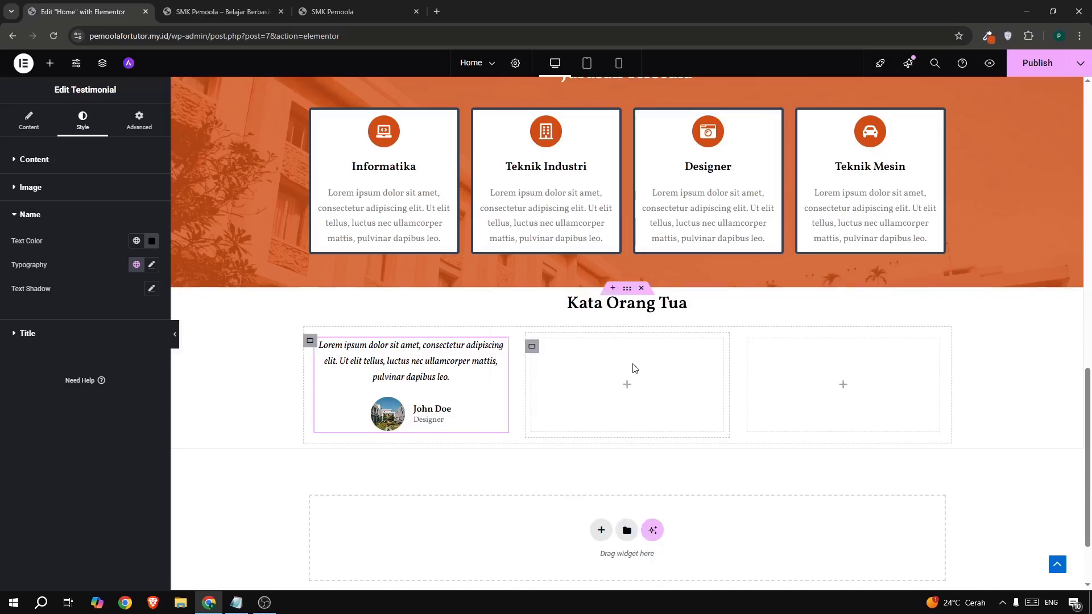
pyautogui.rightClick(632, 369)
pyautogui.click(647, 380)
pyautogui.rightClick(795, 363)
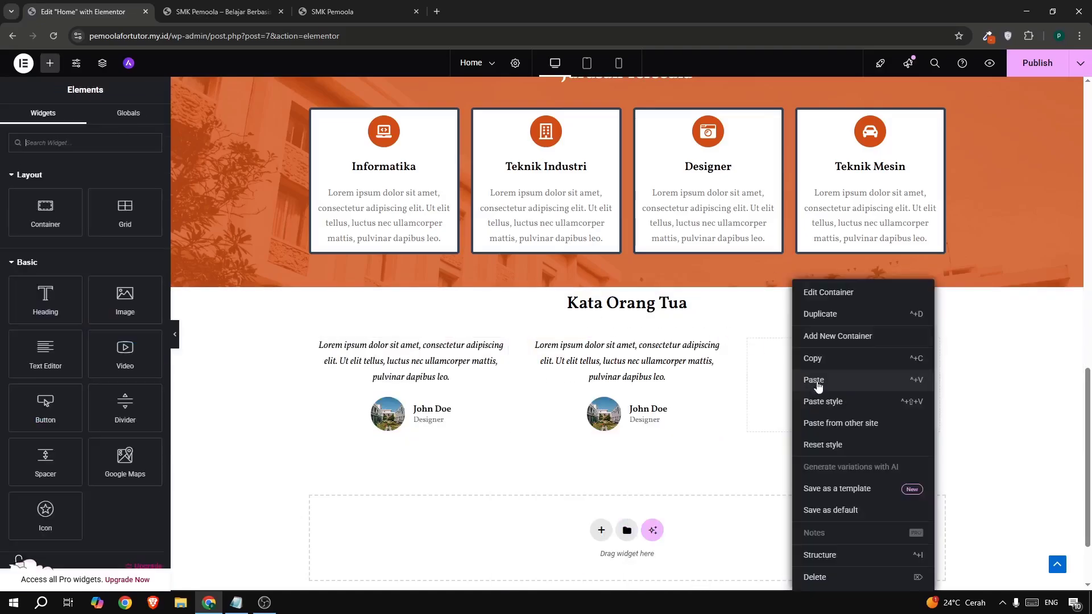
pyautogui.click(817, 381)
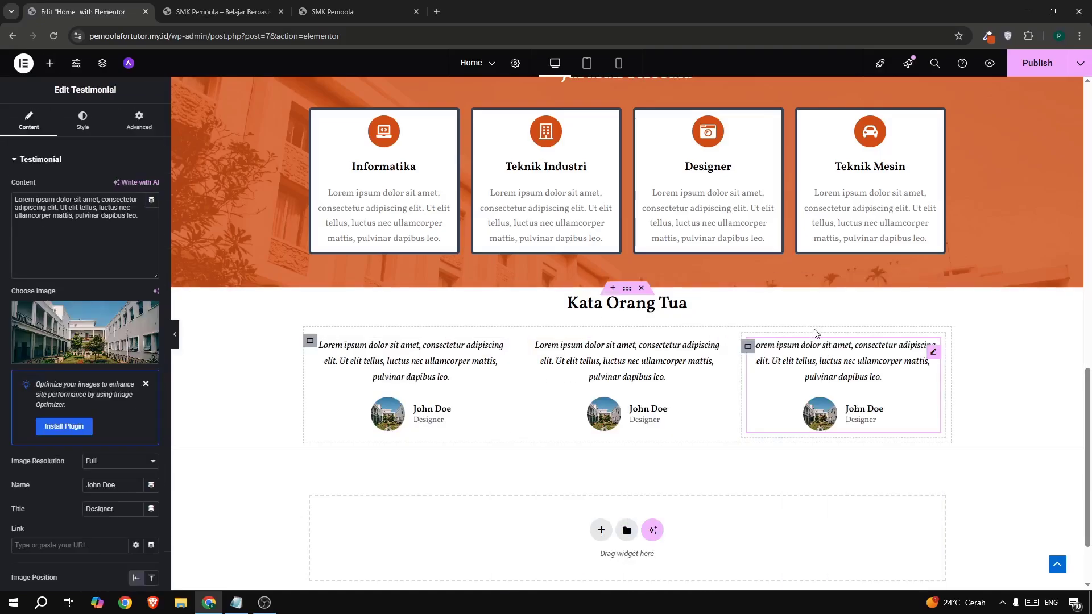
pyautogui.click(636, 381)
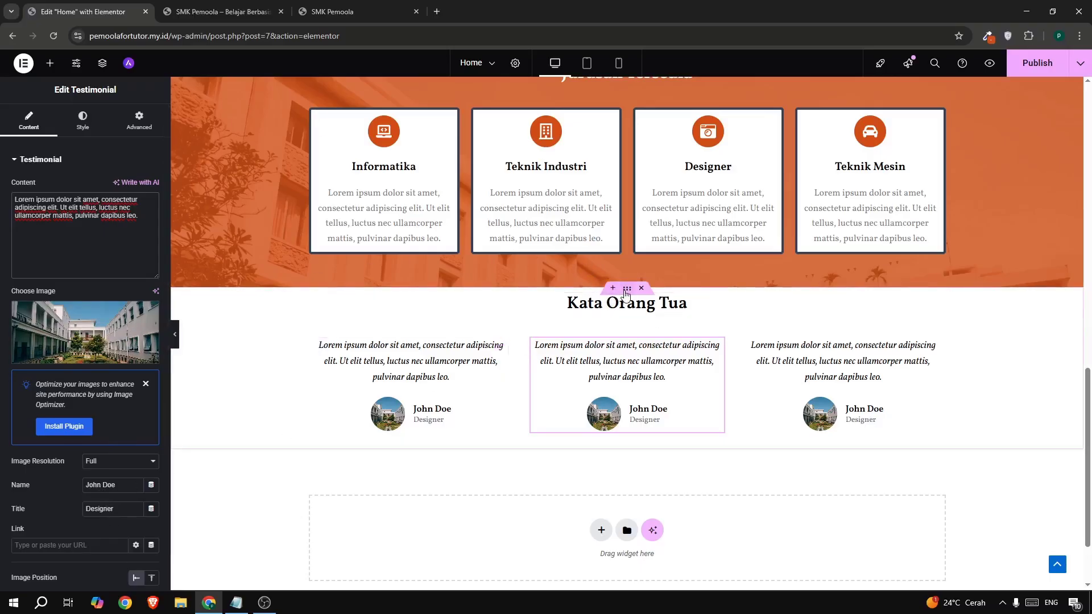
# - Switch the section's margin unit to percent and set top margin 5 and bottom margin 3
pyautogui.click(626, 289)
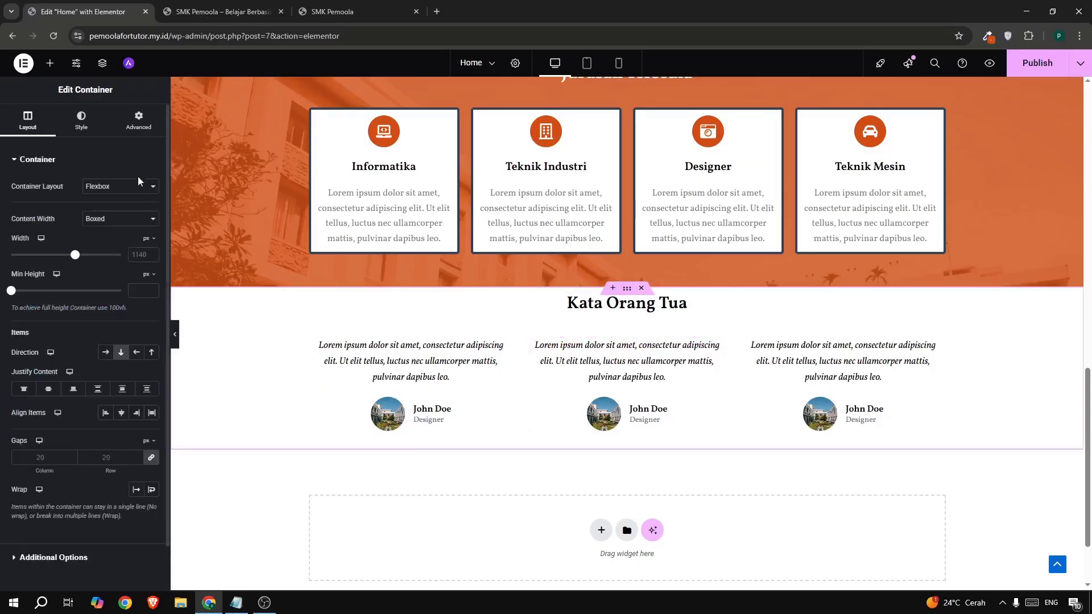
pyautogui.click(137, 129)
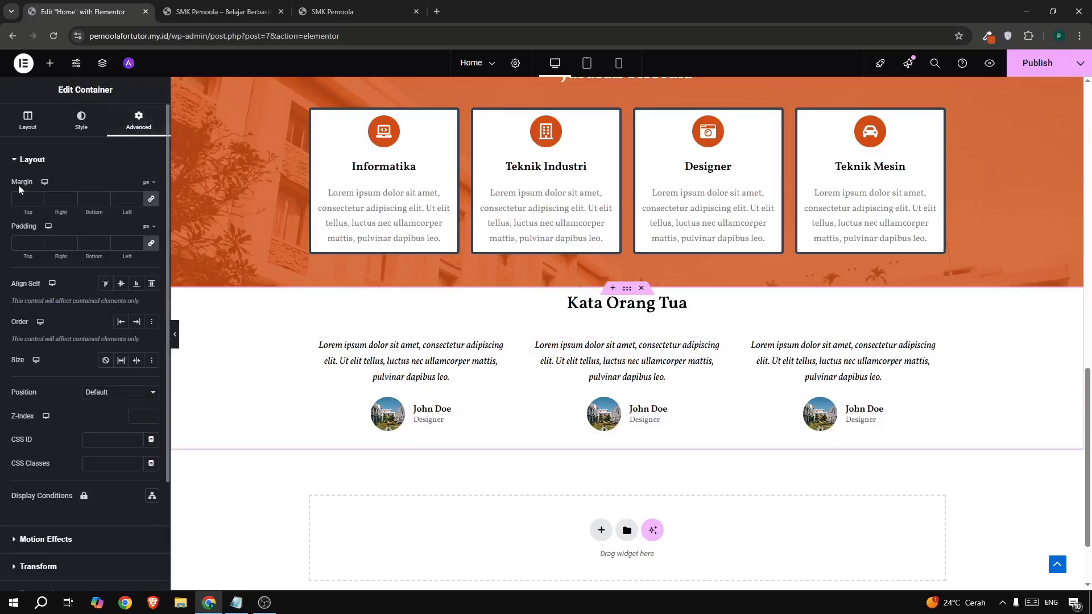
pyautogui.click(146, 182)
pyautogui.click(146, 199)
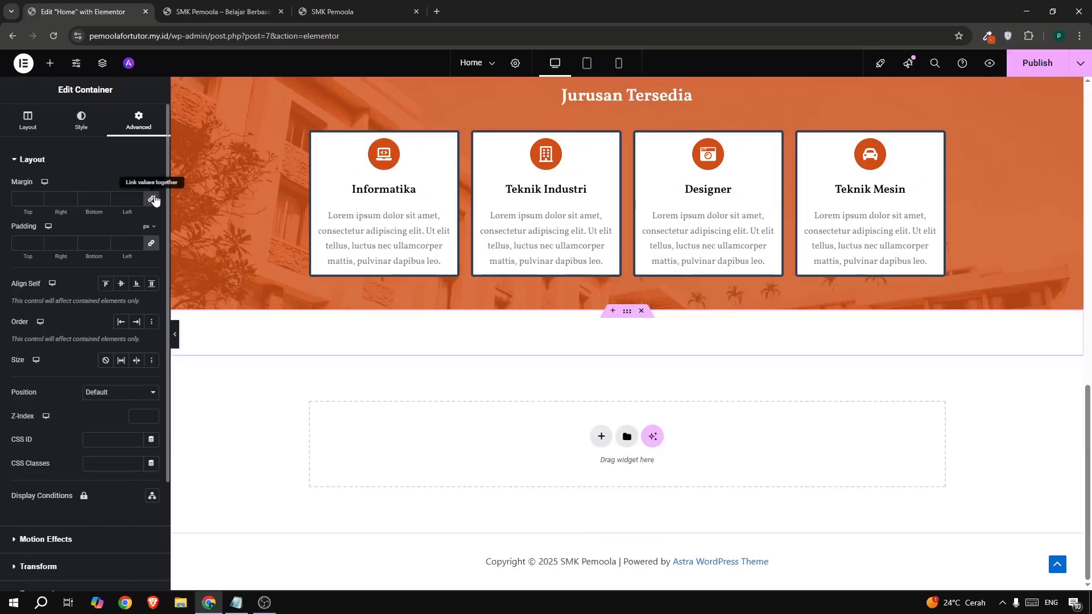
pyautogui.click(61, 199)
pyautogui.write('0')
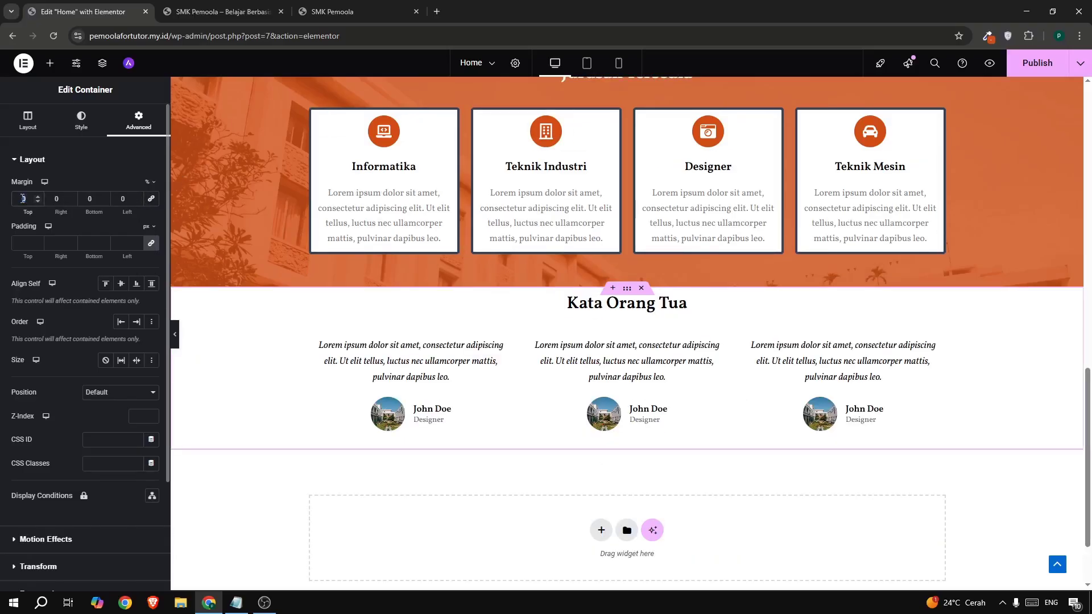
pyautogui.write('5')
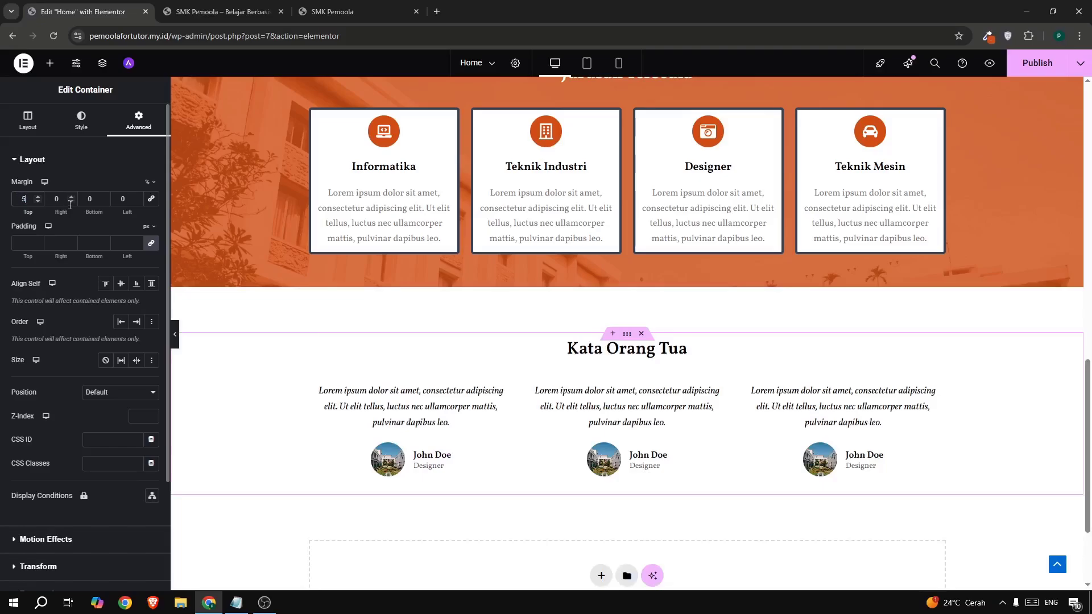
pyautogui.press('Tab')
pyautogui.press('Tab')
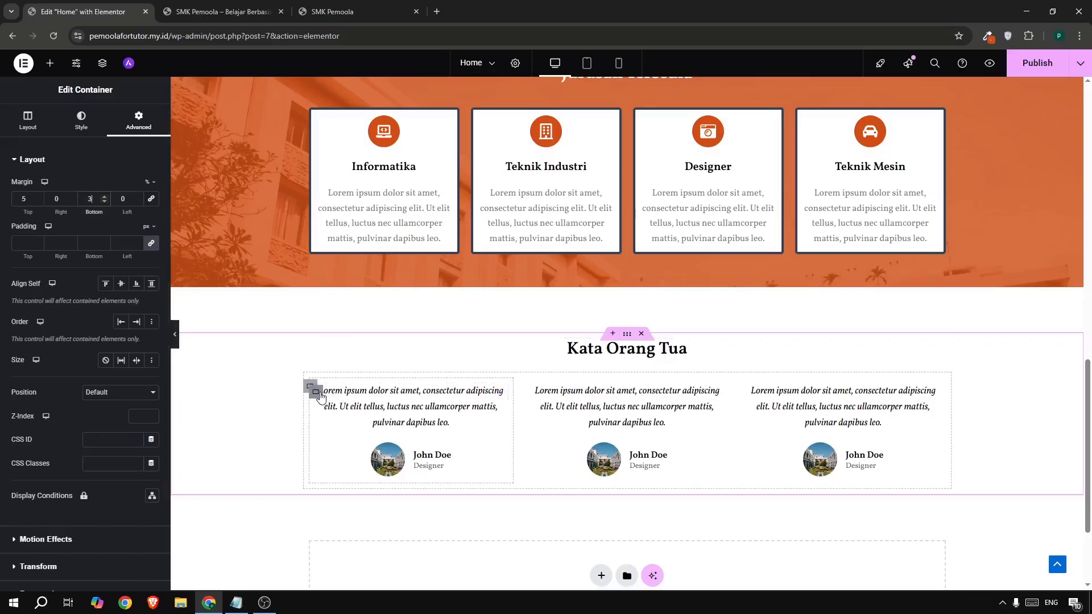
pyautogui.click(314, 390)
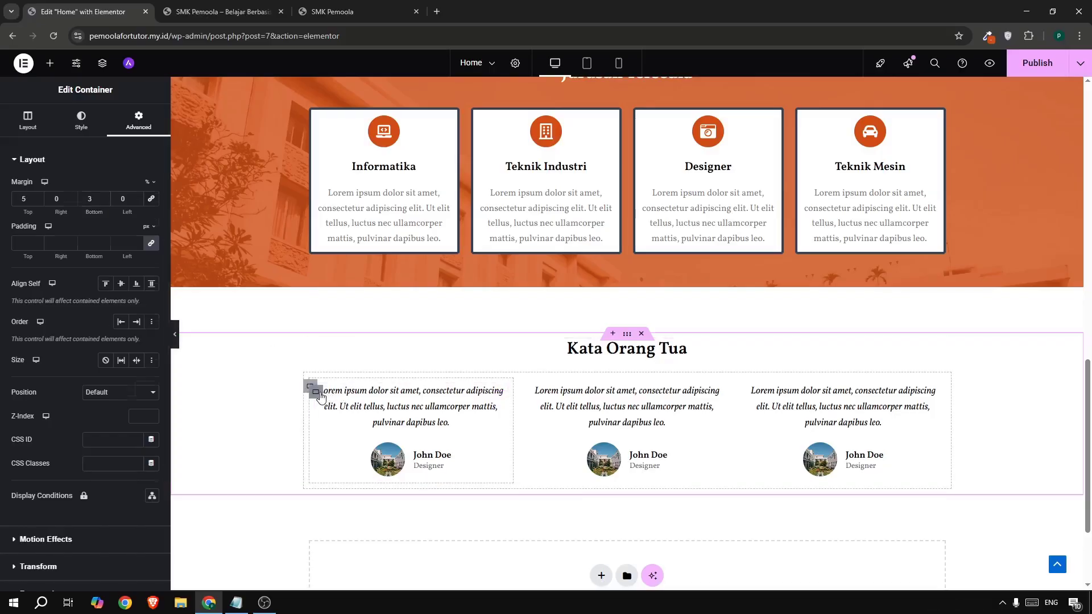
# - Give the first testimonial card a box shadow with colour opacity 0.15
pyautogui.click(83, 122)
pyautogui.click(71, 282)
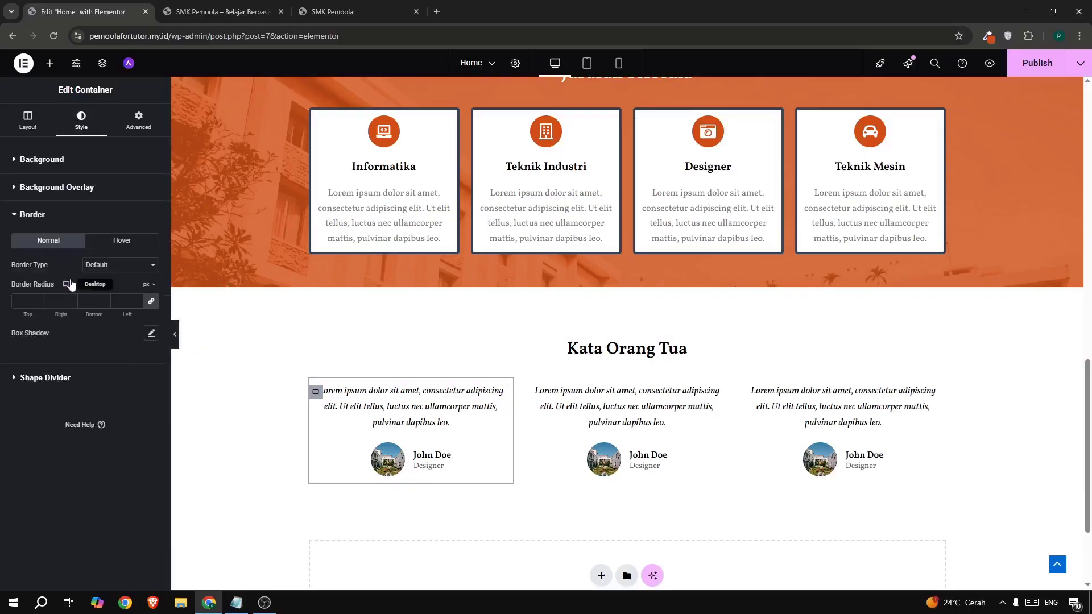
pyautogui.click(151, 334)
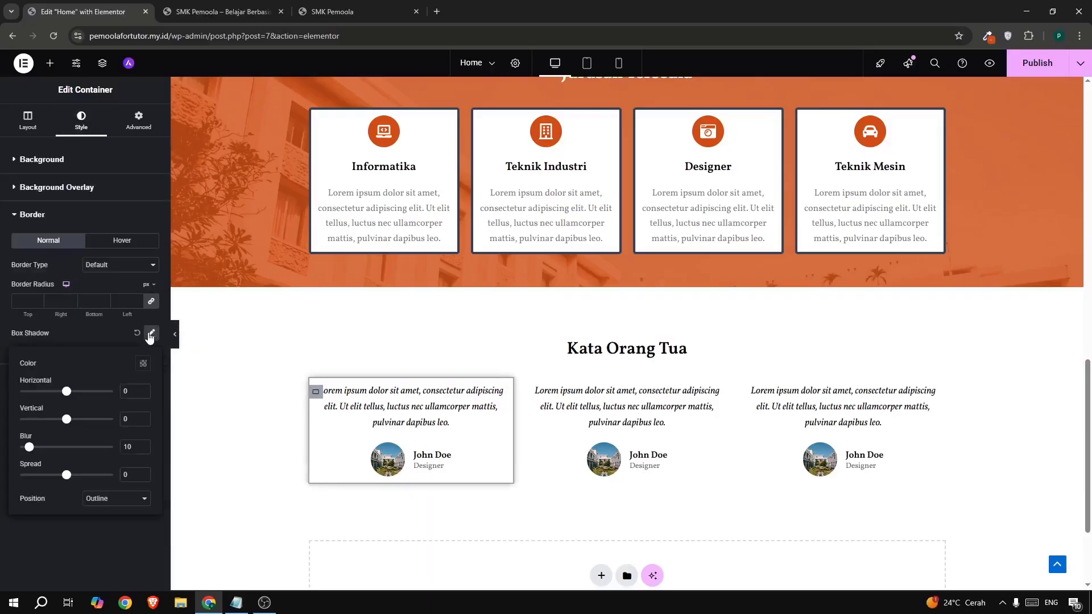
pyautogui.click(142, 366)
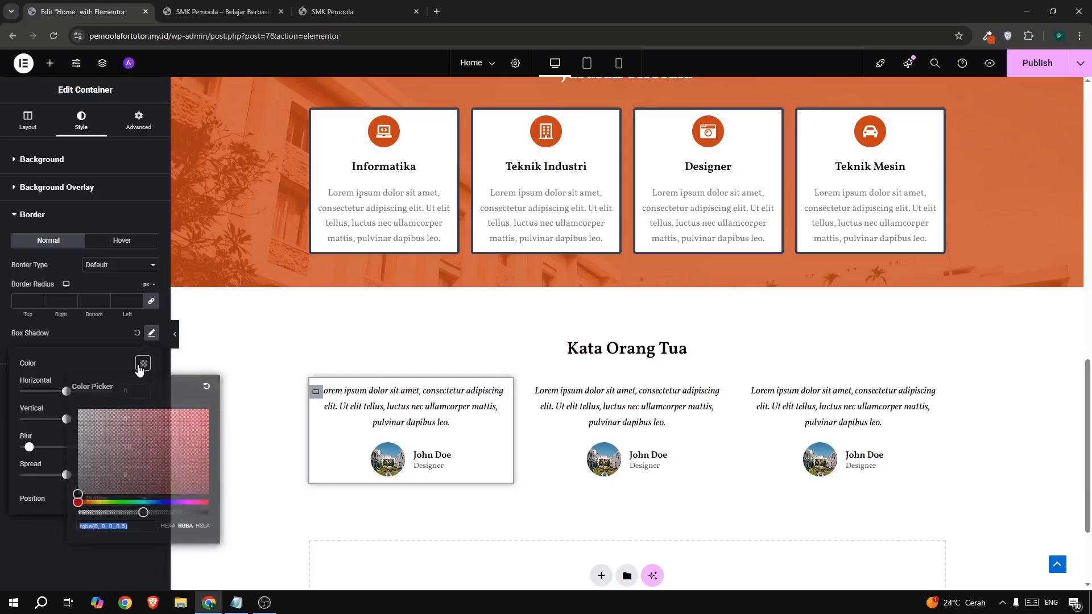
pyautogui.click(96, 512)
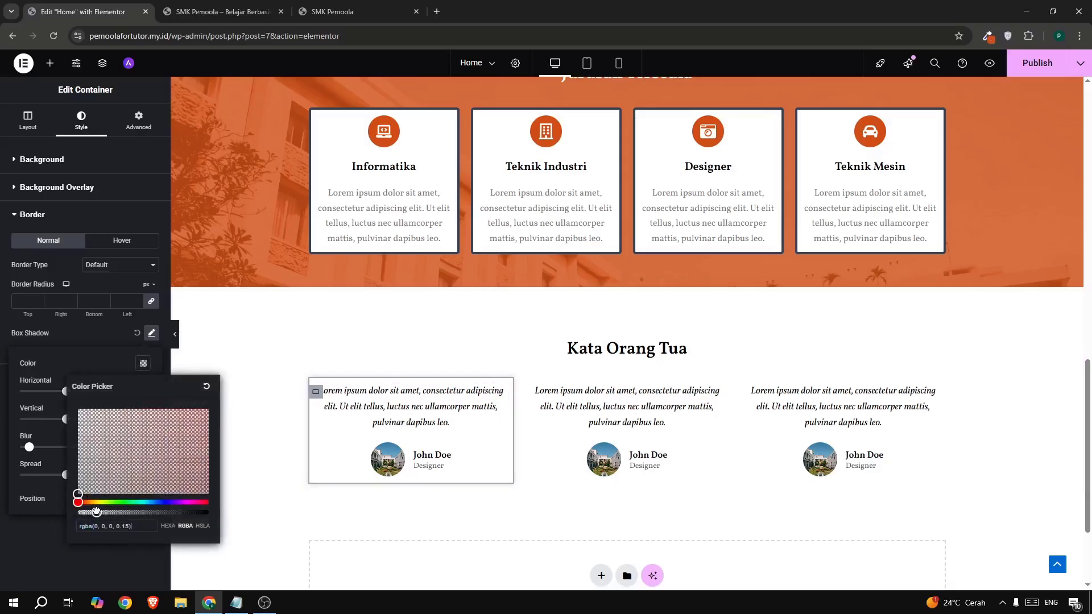
pyautogui.click(105, 368)
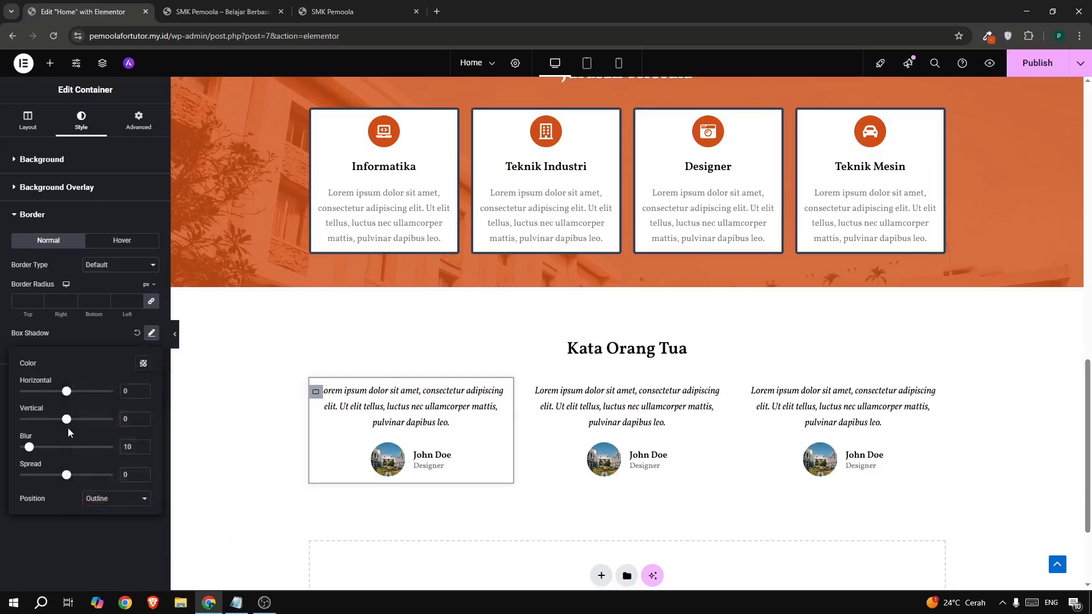
# - Paste the first card's style onto the second and third cards, then publish the page
pyautogui.rightClick(316, 393)
pyautogui.click(334, 361)
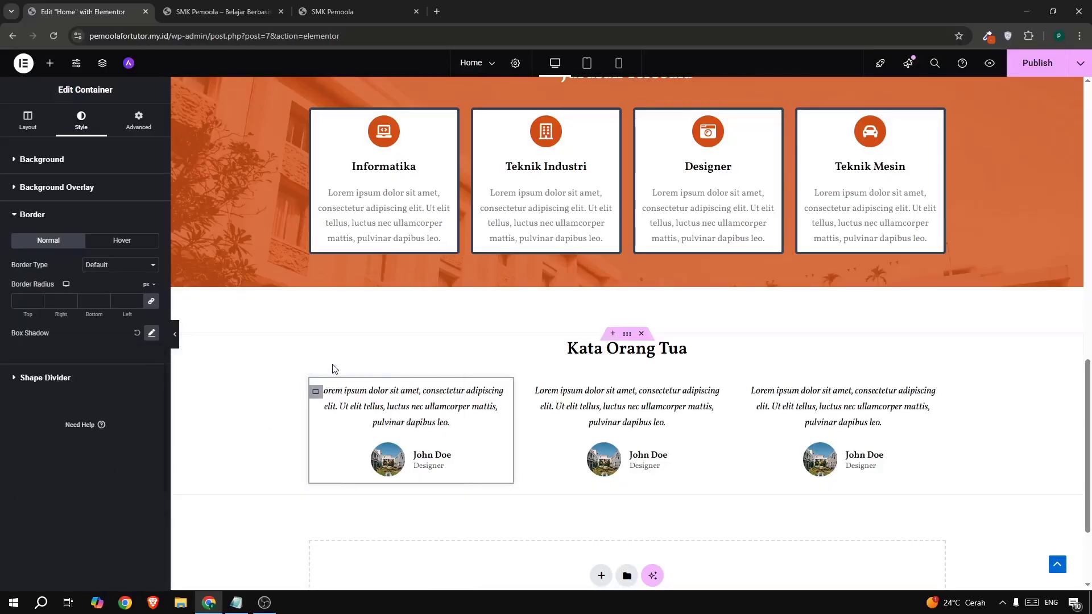
pyautogui.rightClick(531, 393)
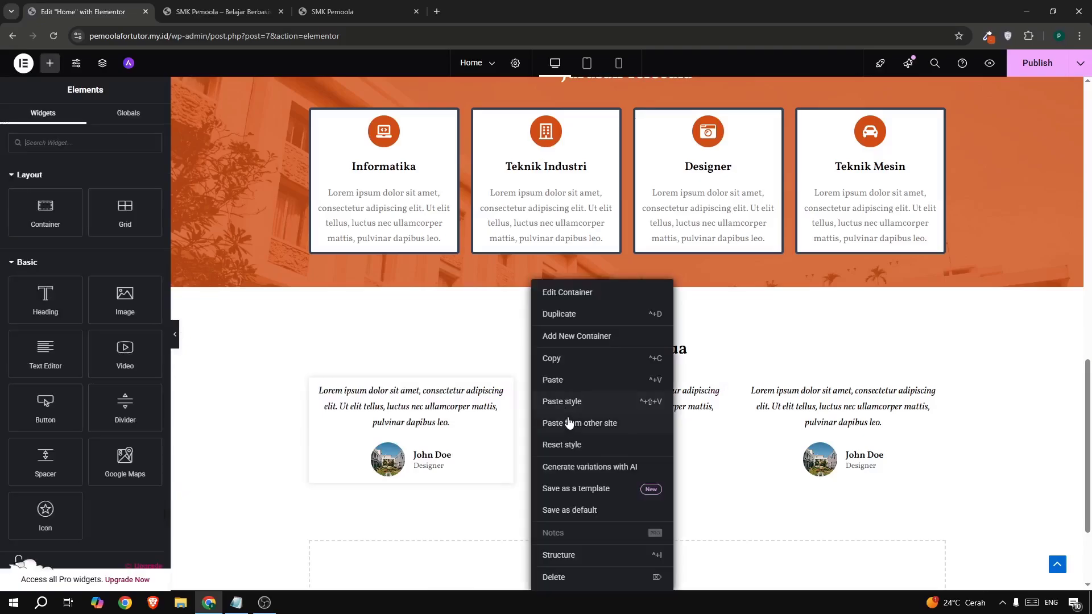
pyautogui.click(573, 405)
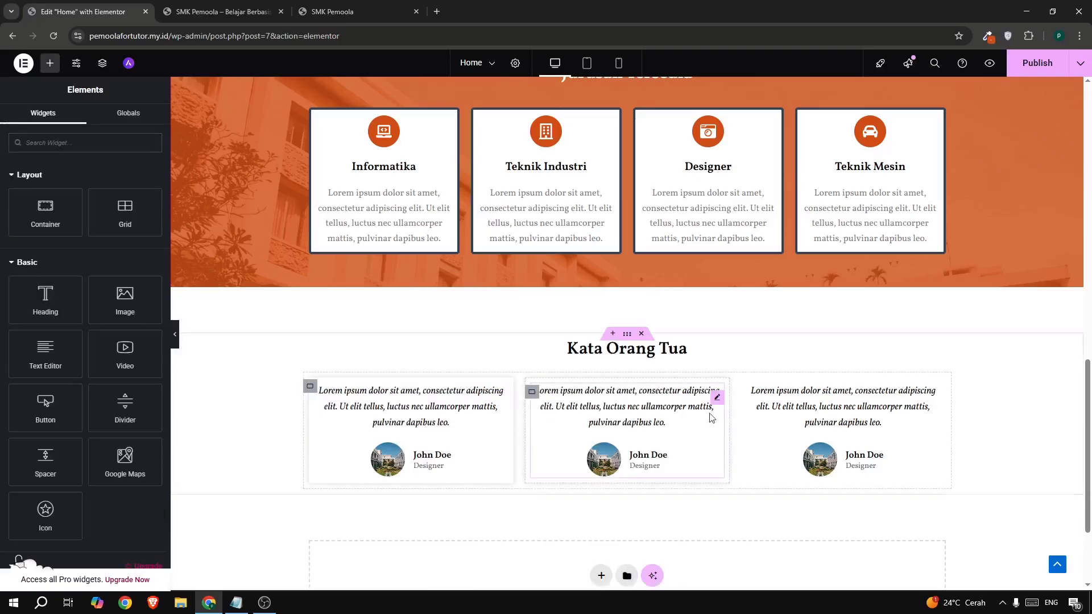
pyautogui.rightClick(747, 392)
pyautogui.click(772, 400)
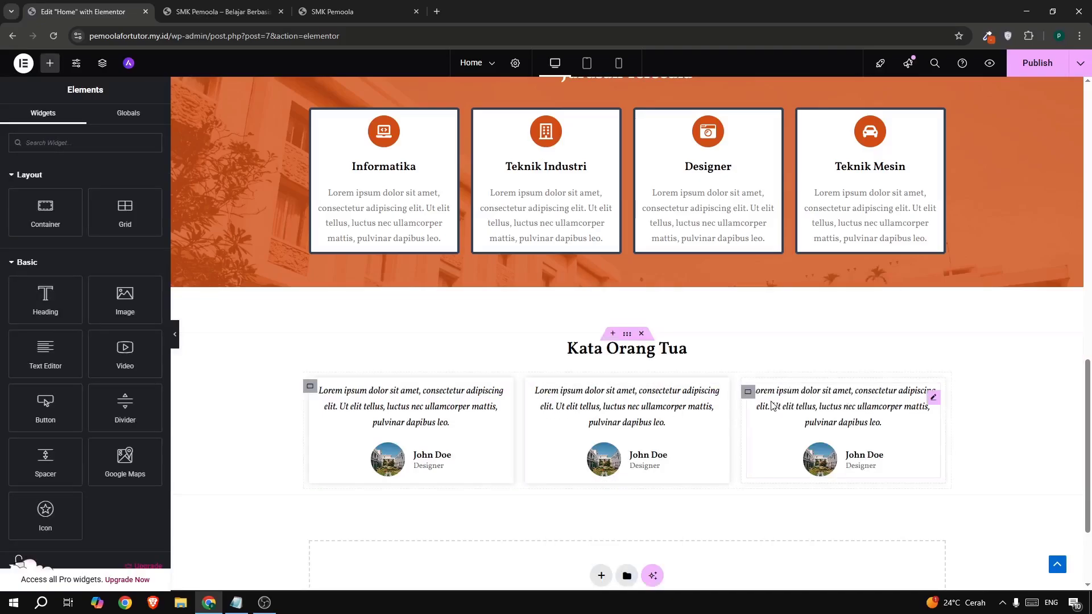
pyautogui.click(1031, 61)
pyautogui.click(165, 16)
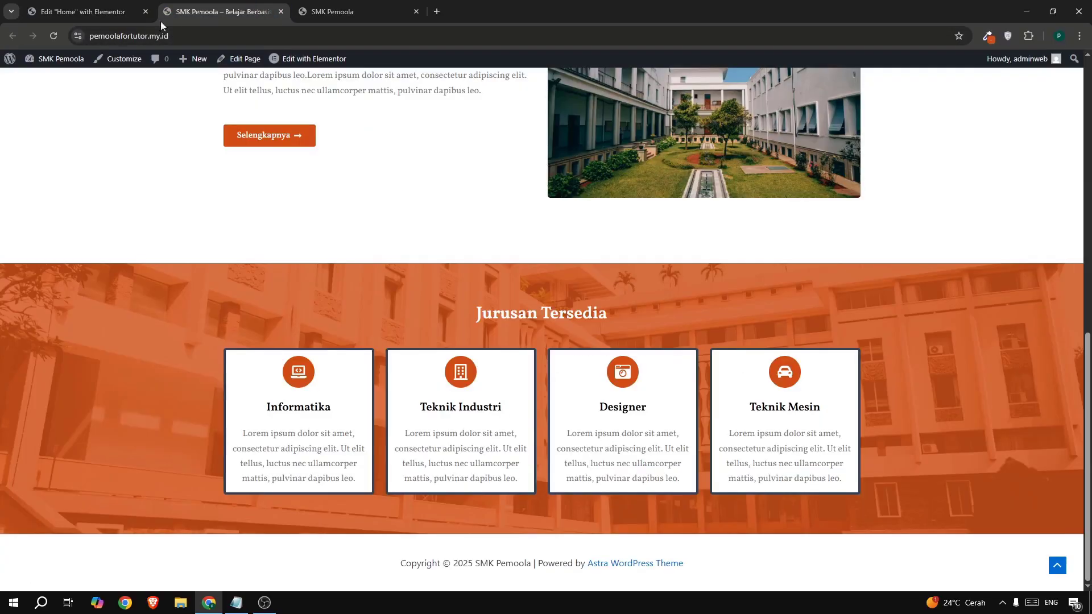
pyautogui.click(53, 36)
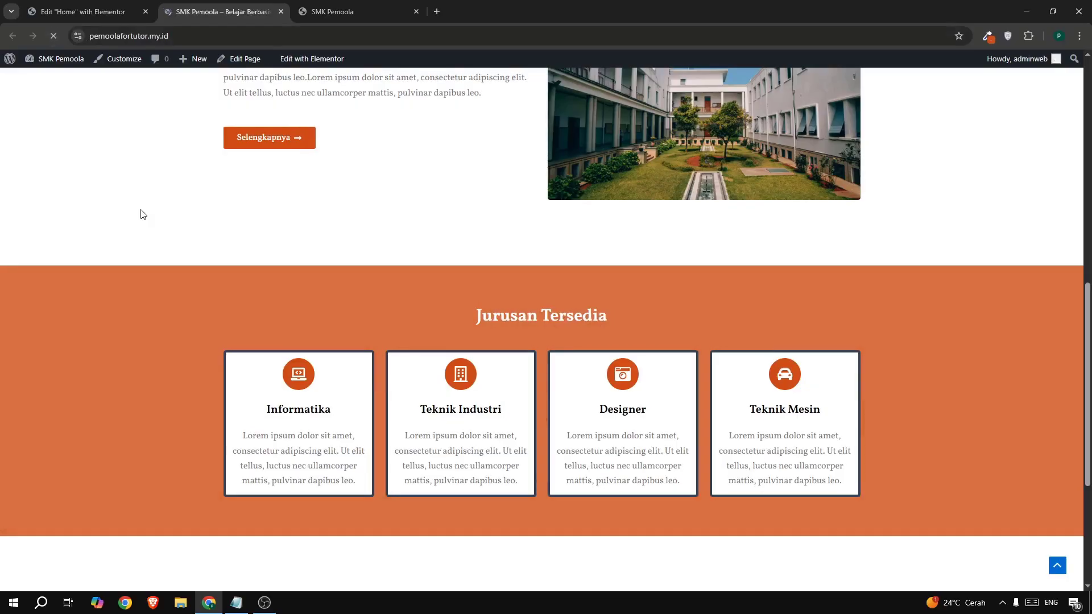
pyautogui.scroll(-5, 144, 214)
pyautogui.moveTo(450, 422); pyautogui.dragTo(844, 422)
pyautogui.click(828, 423)
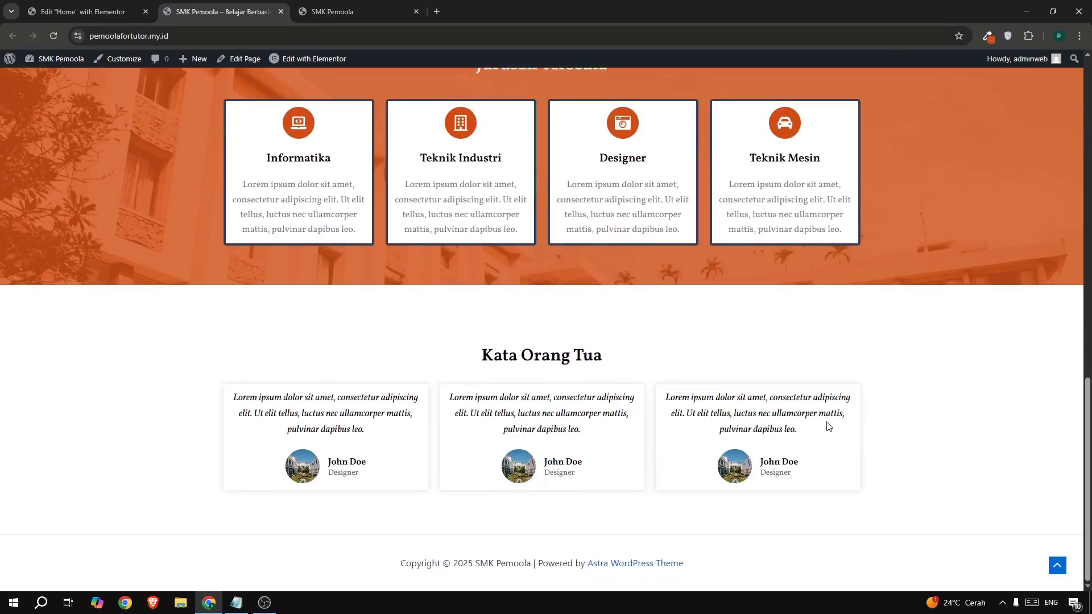
pyautogui.scroll(15, 719, 402)
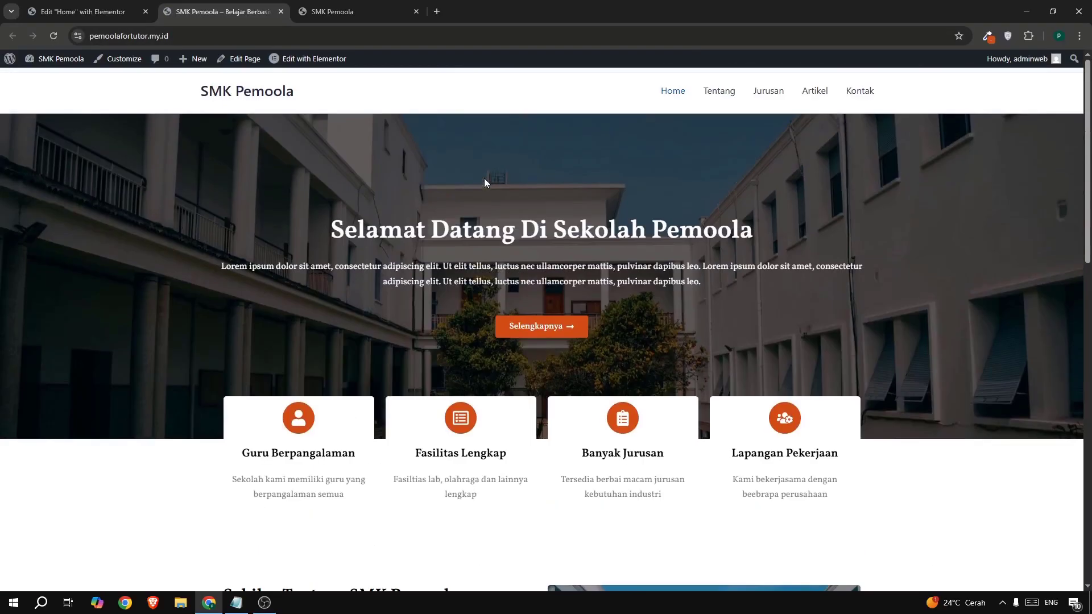
pyautogui.scroll(-8, 485, 180)
pyautogui.scroll(-7, 484, 181)
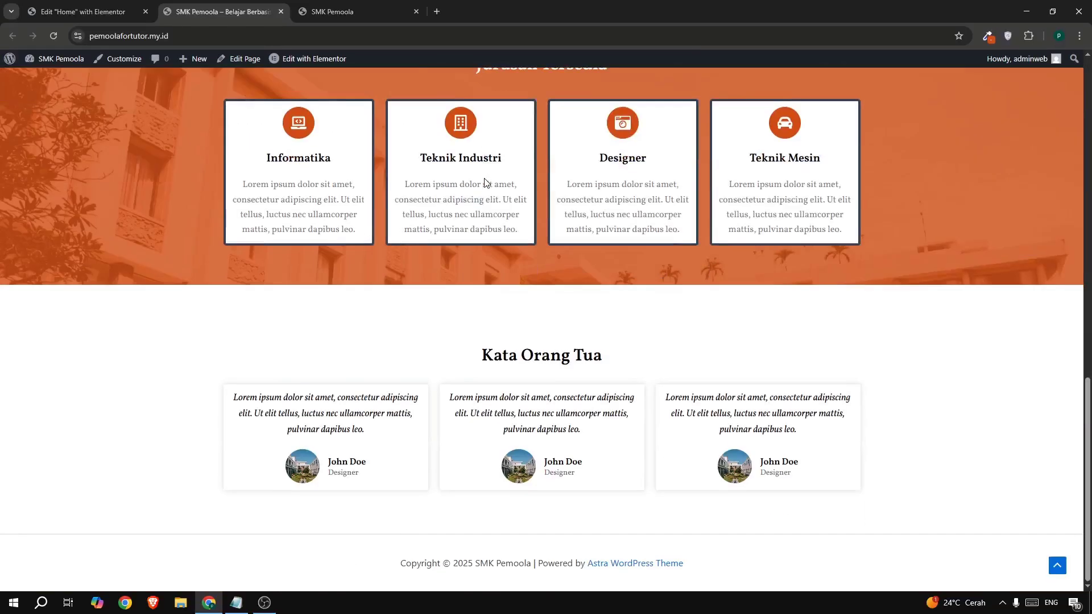
pyautogui.scroll(5, 484, 182)
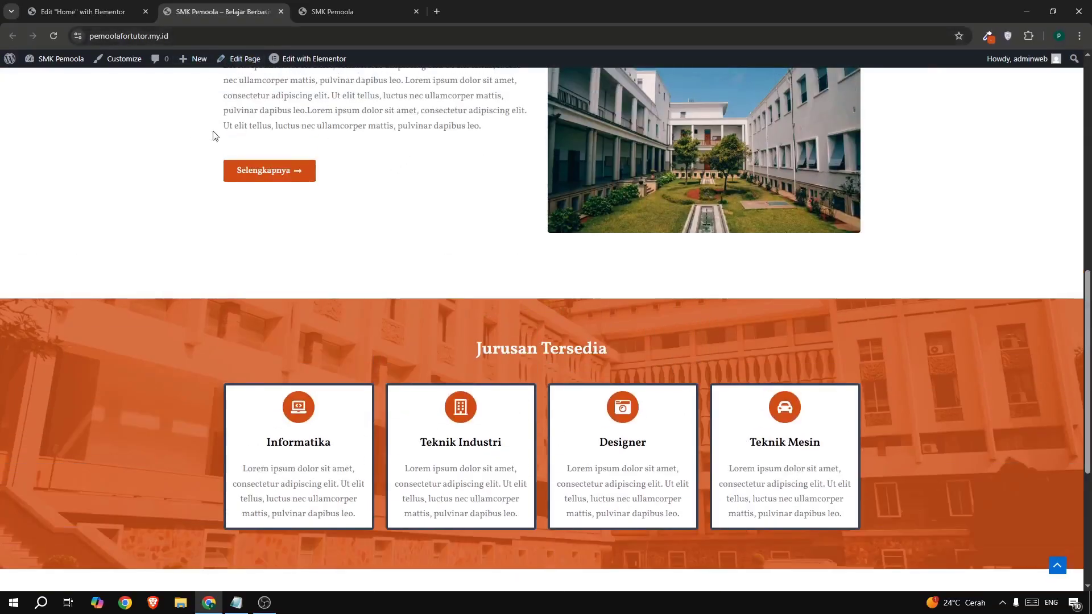
pyautogui.scroll(10, 446, 186)
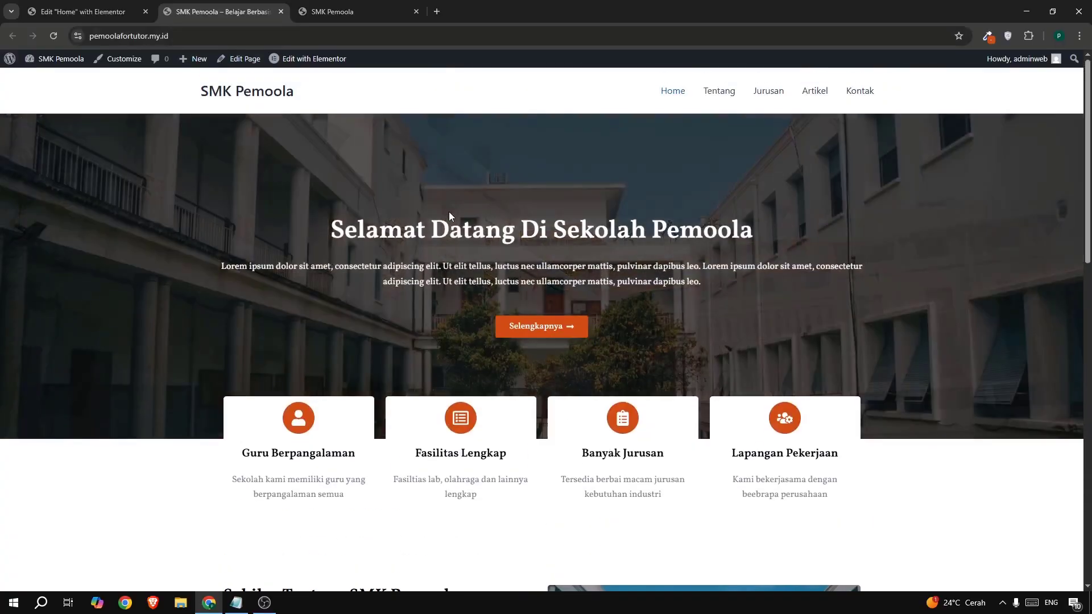
# - From the Elementor template library, save the page as a Site Template named 'template home'
pyautogui.click(104, 12)
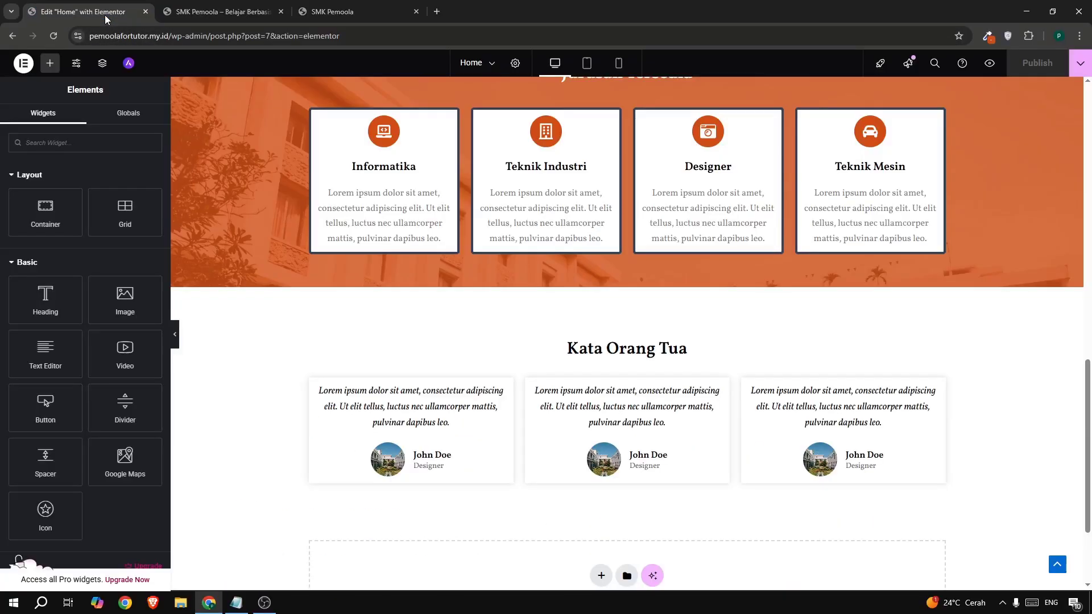
pyautogui.scroll(-3, 747, 354)
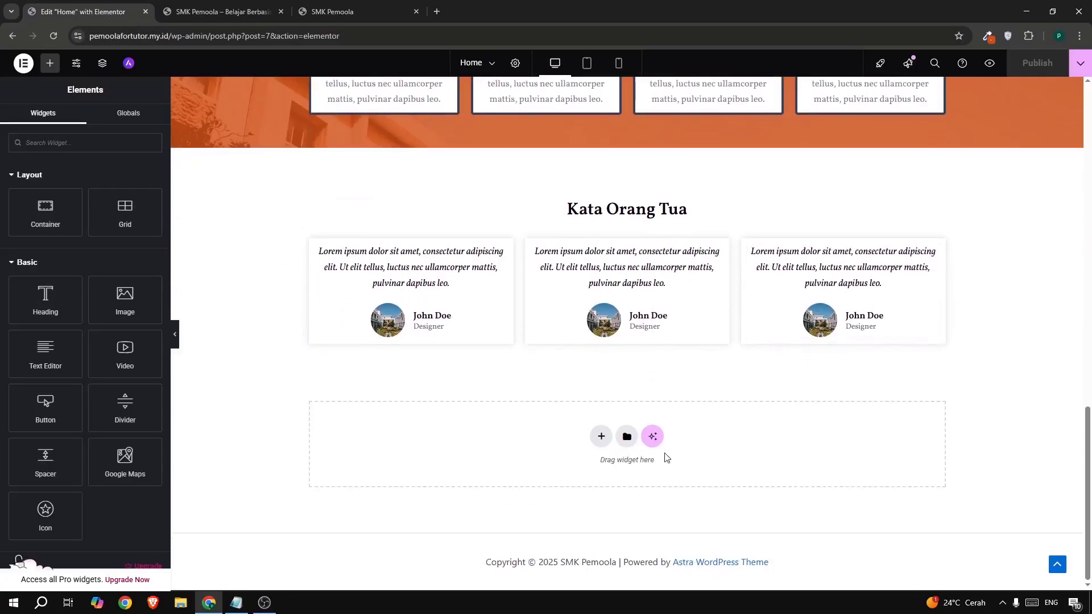
pyautogui.click(625, 438)
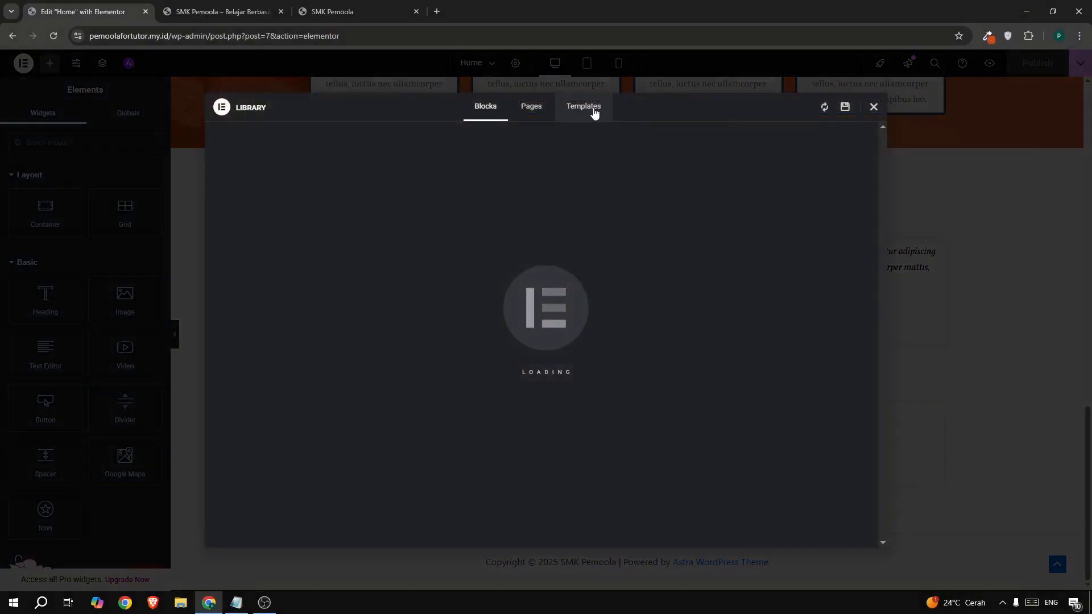
pyautogui.click(575, 108)
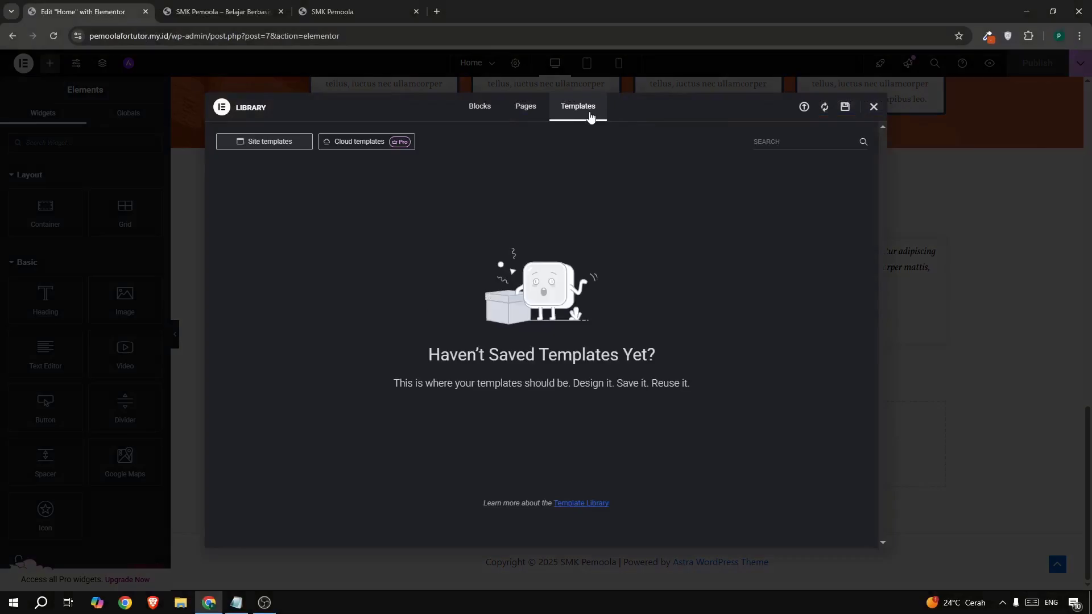
pyautogui.click(842, 111)
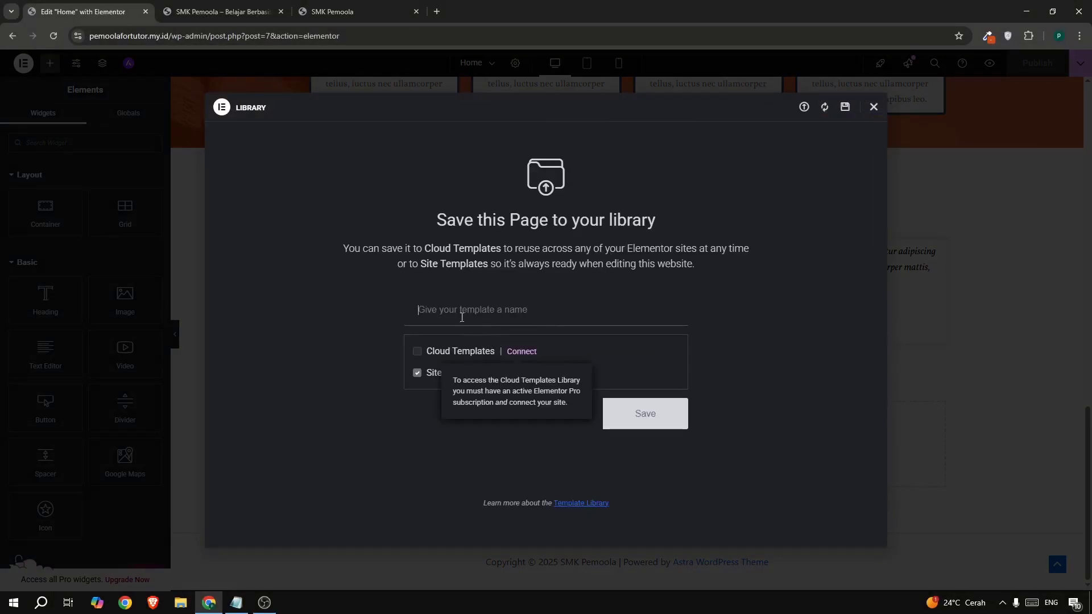
pyautogui.write('tem')
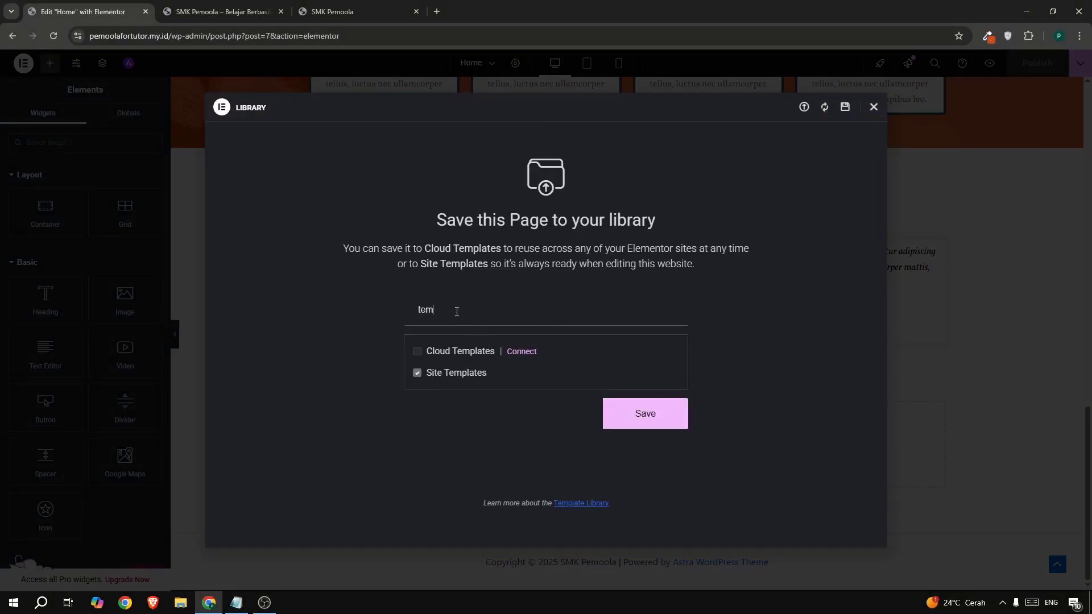
pyautogui.write('plate home')
pyautogui.click(617, 404)
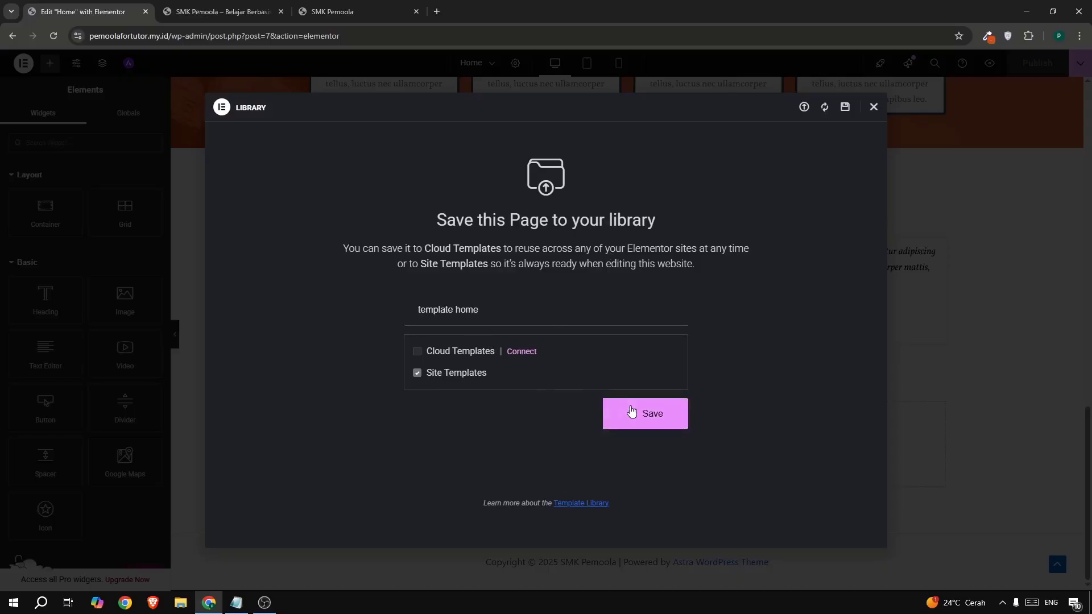
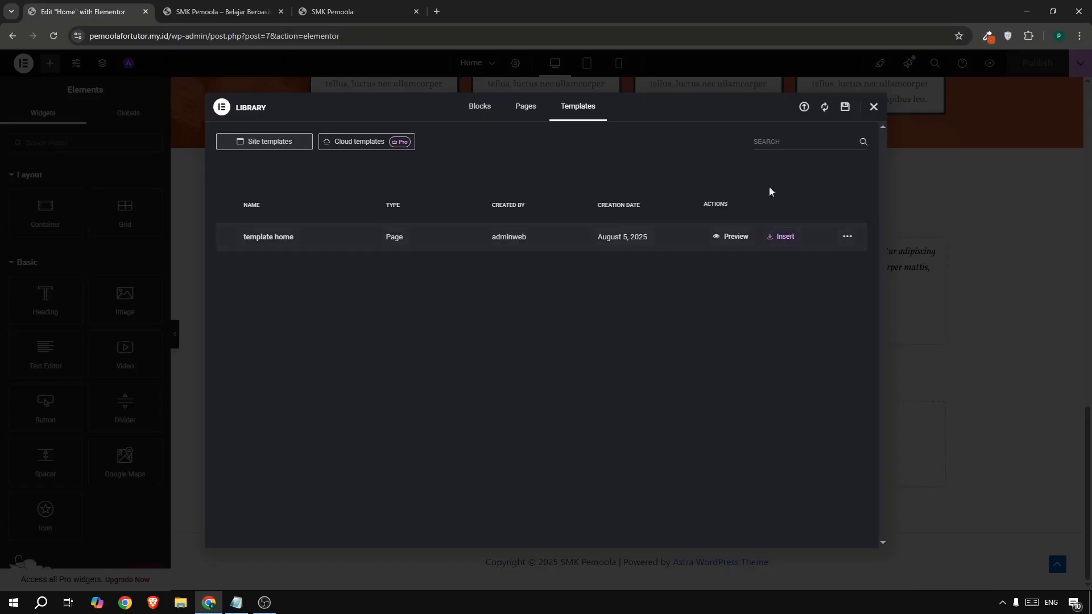
# - Dismiss the Elementor Library modal and close the 'Edit Home with Elementor' tab
pyautogui.click(873, 106)
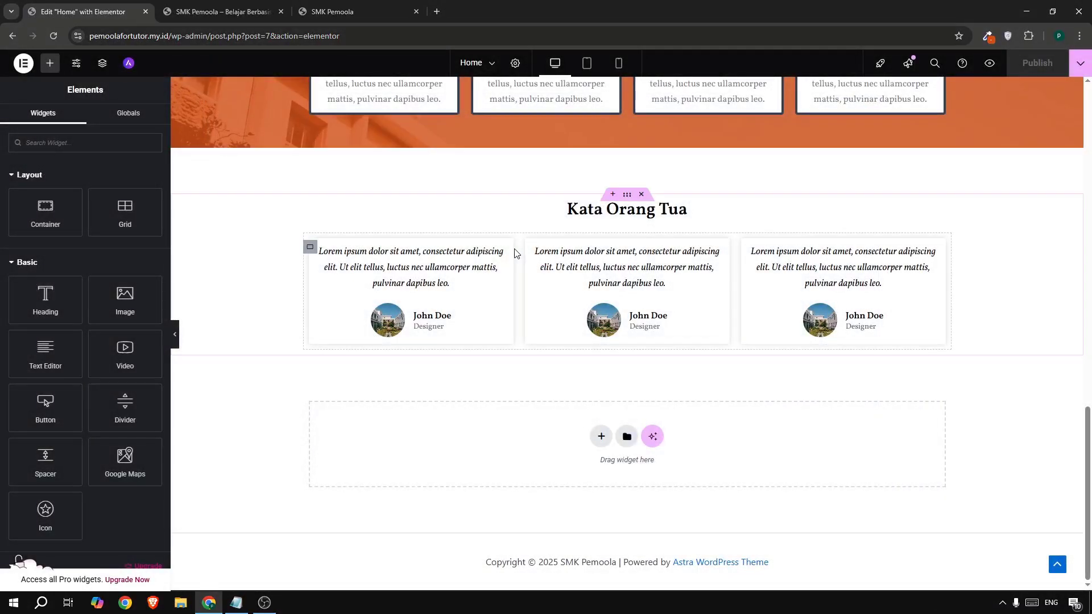
pyautogui.click(146, 15)
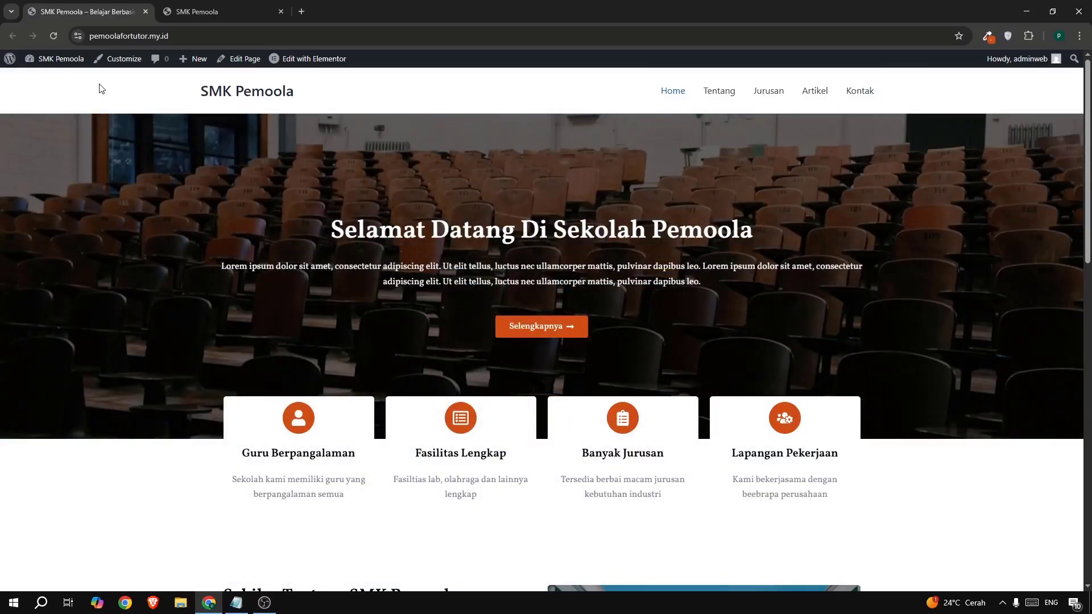
# - Open the Dashboard in a new first-position tab, then launch Appearance > Customize
pyautogui.moveTo(67, 61)
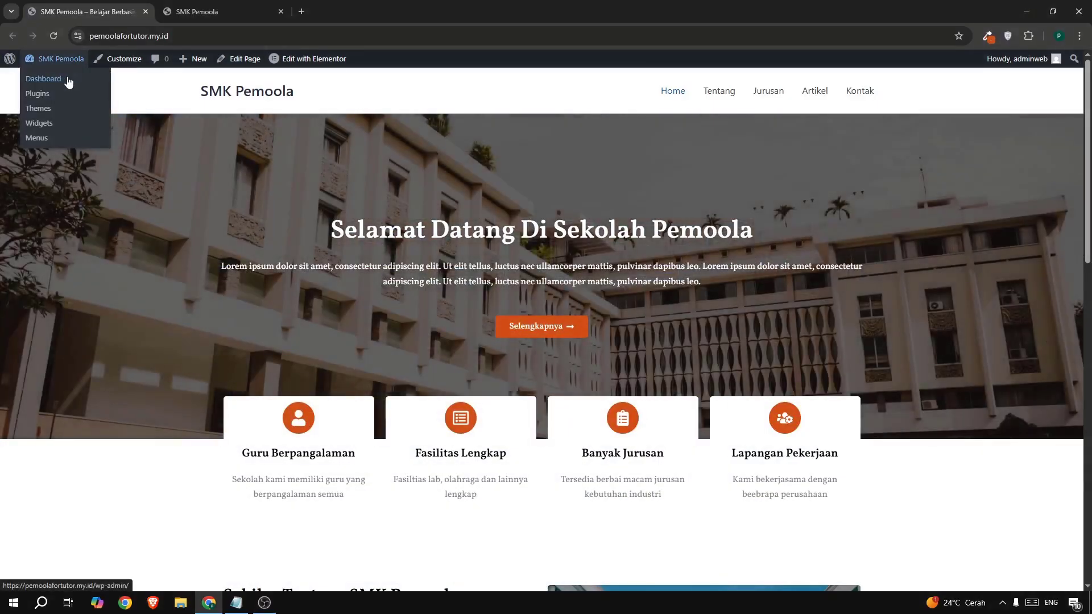
pyautogui.rightClick(68, 79)
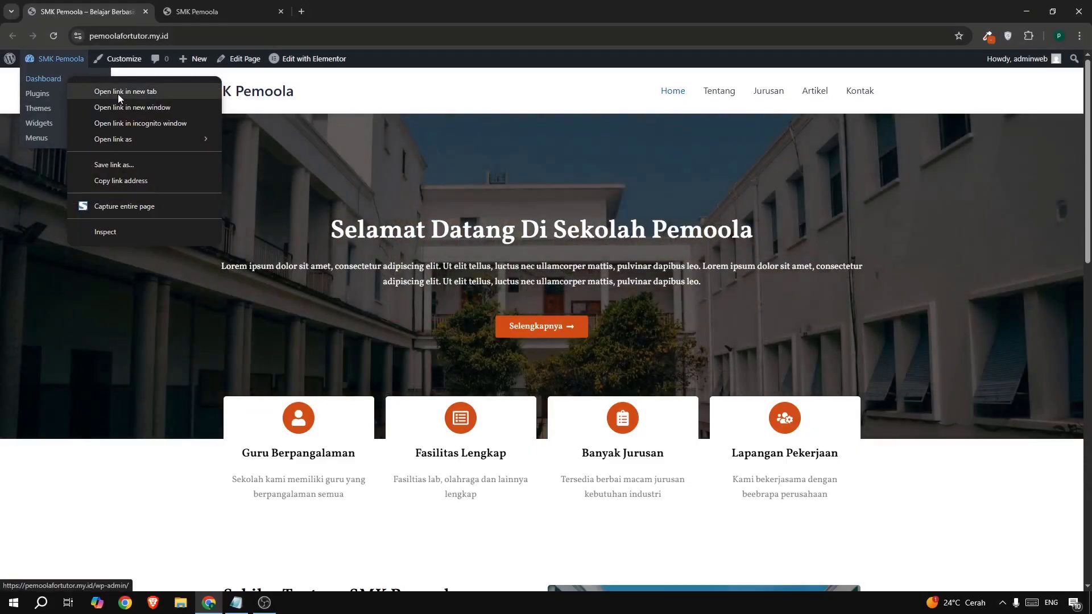
pyautogui.click(118, 91)
pyautogui.moveTo(198, 16); pyautogui.dragTo(97, 8)
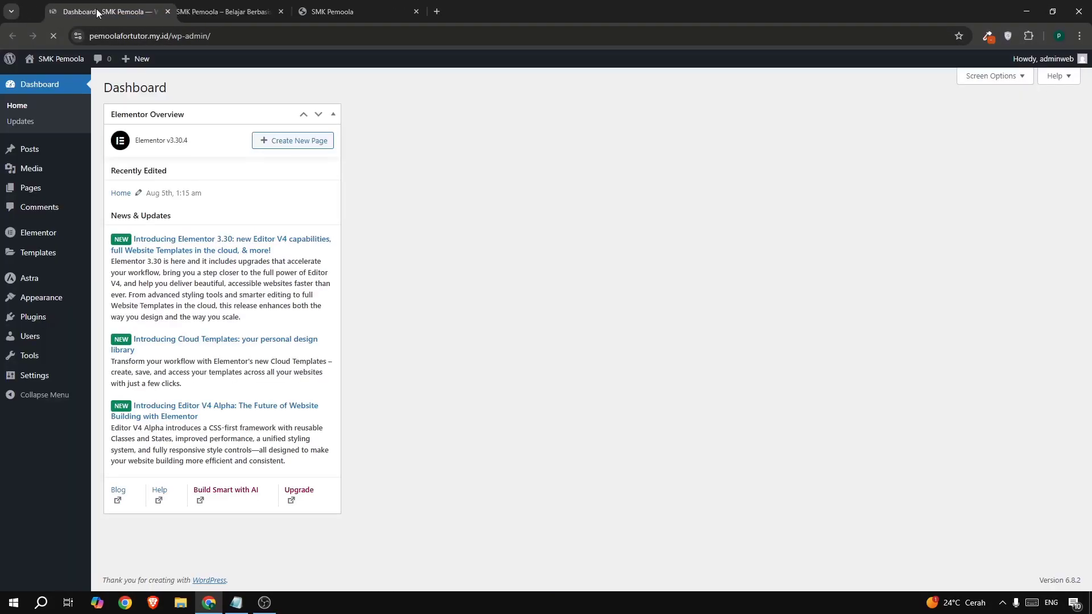
pyautogui.moveTo(48, 299)
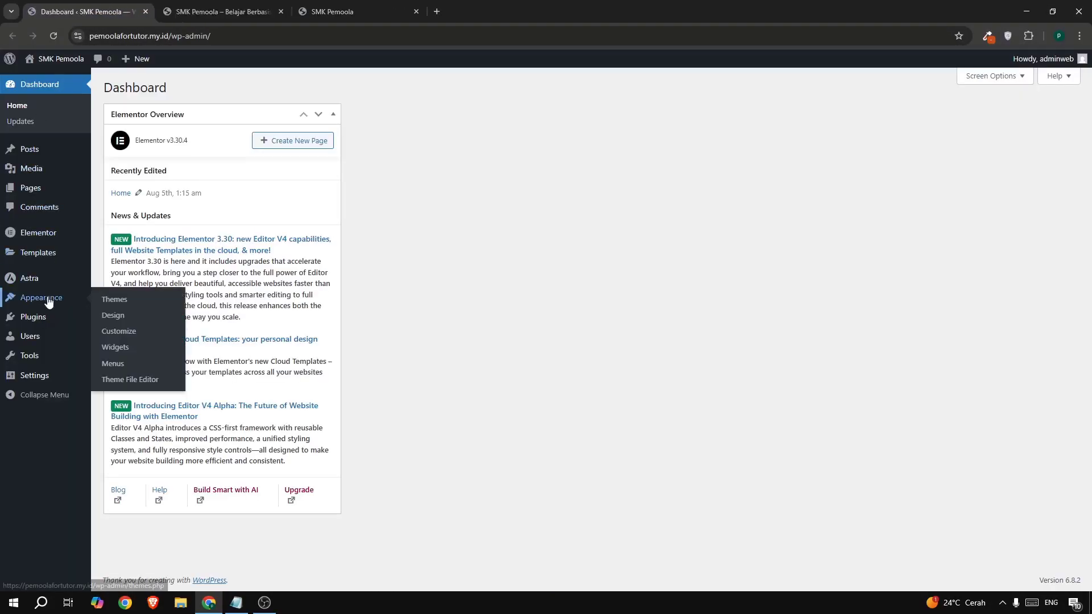
pyautogui.click(112, 333)
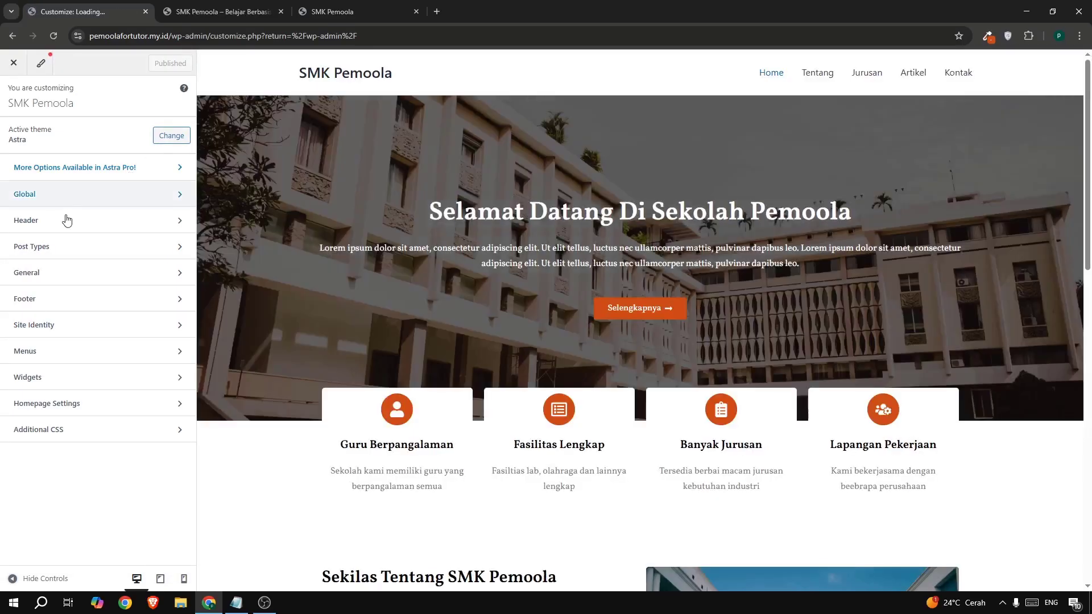
# - Open the Header > Primary Menu design options in the Customizer
pyautogui.click(66, 221)
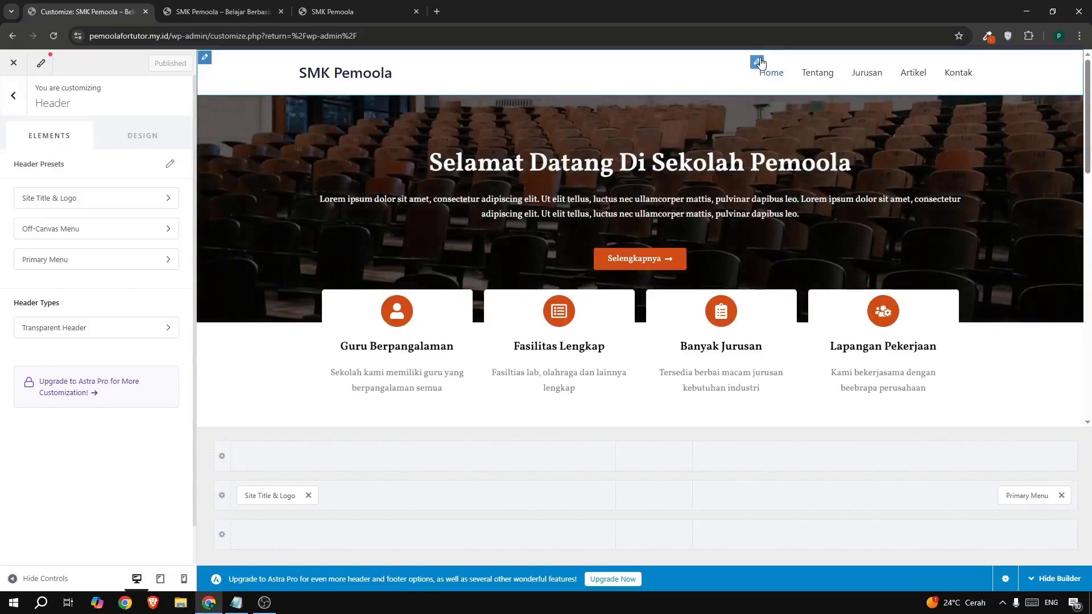
pyautogui.click(757, 61)
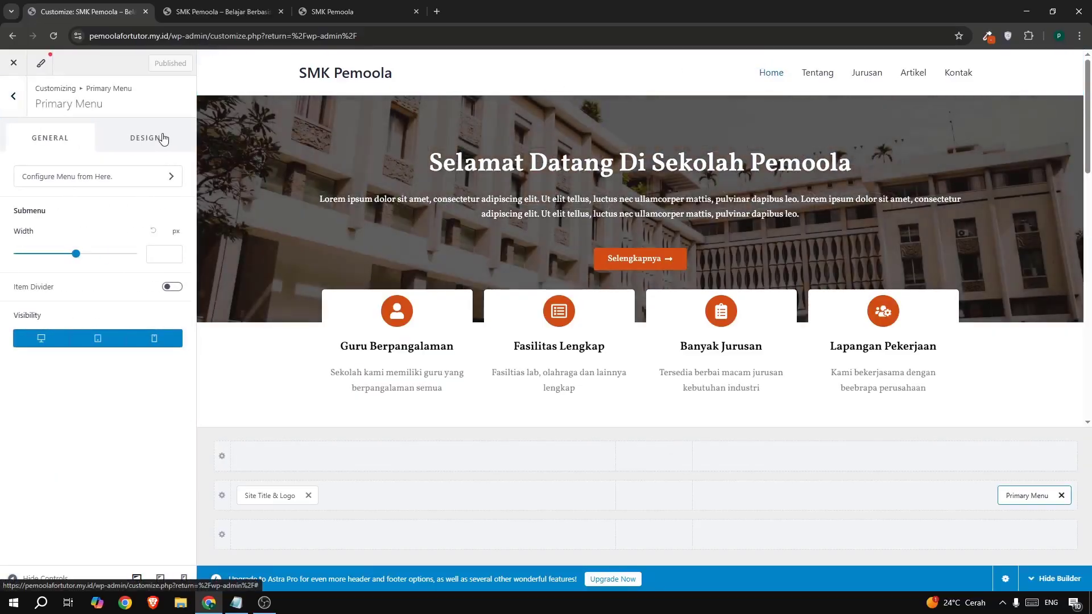
pyautogui.click(145, 138)
pyautogui.scroll(-3, 116, 342)
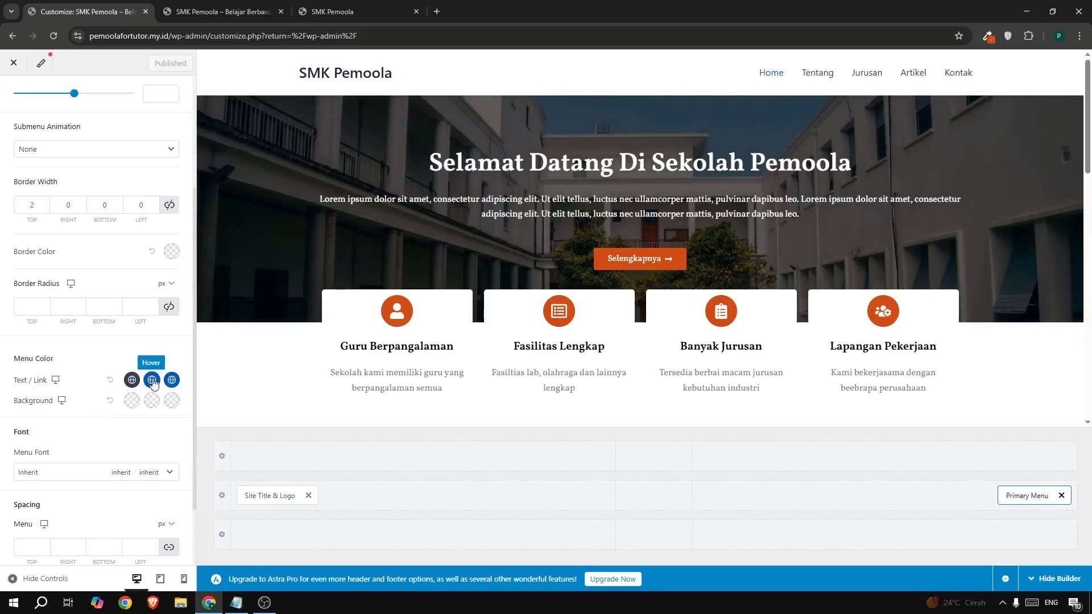
pyautogui.click(321, 10)
pyautogui.click(109, 13)
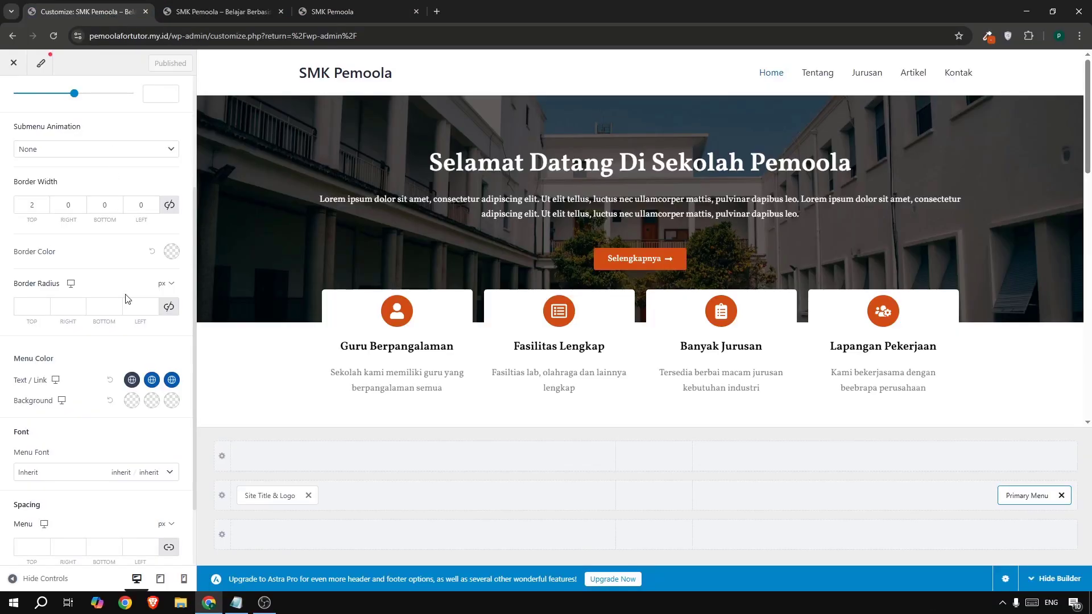
# - Set primary menu link colour to 111111, with hover and active colours D14D14
pyautogui.click(131, 380)
pyautogui.scroll(-2, 120, 504)
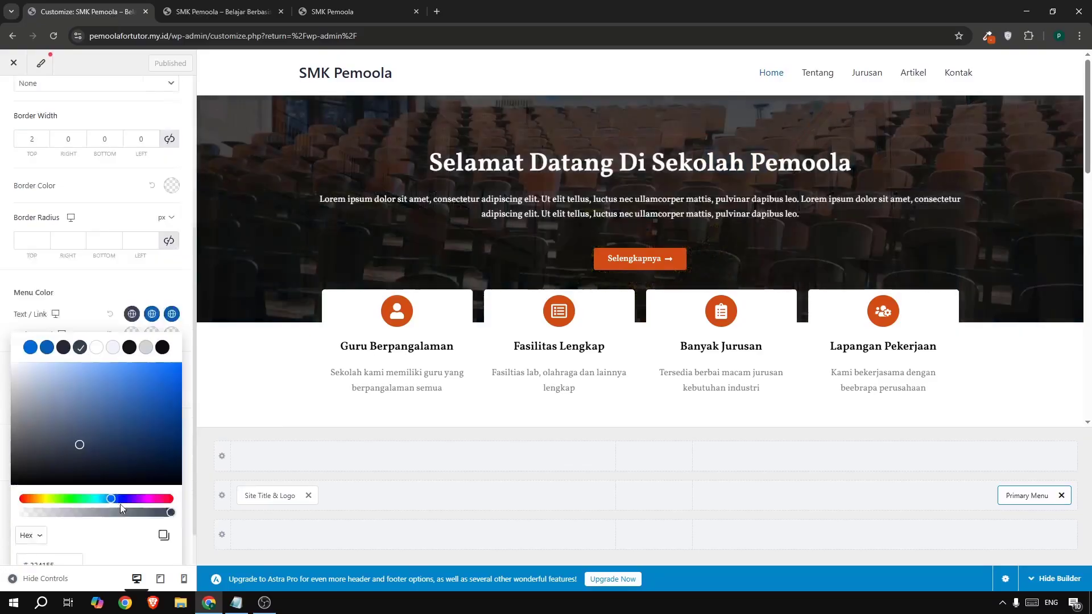
pyautogui.doubleClick(65, 509)
pyautogui.write('D14D14')
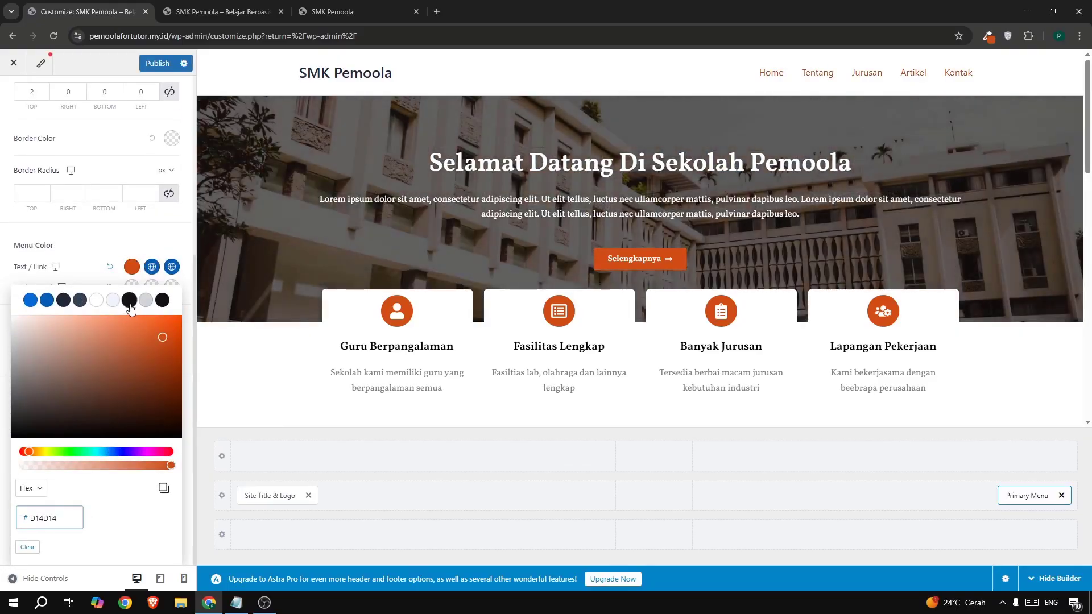
pyautogui.click(172, 267)
pyautogui.click(147, 332)
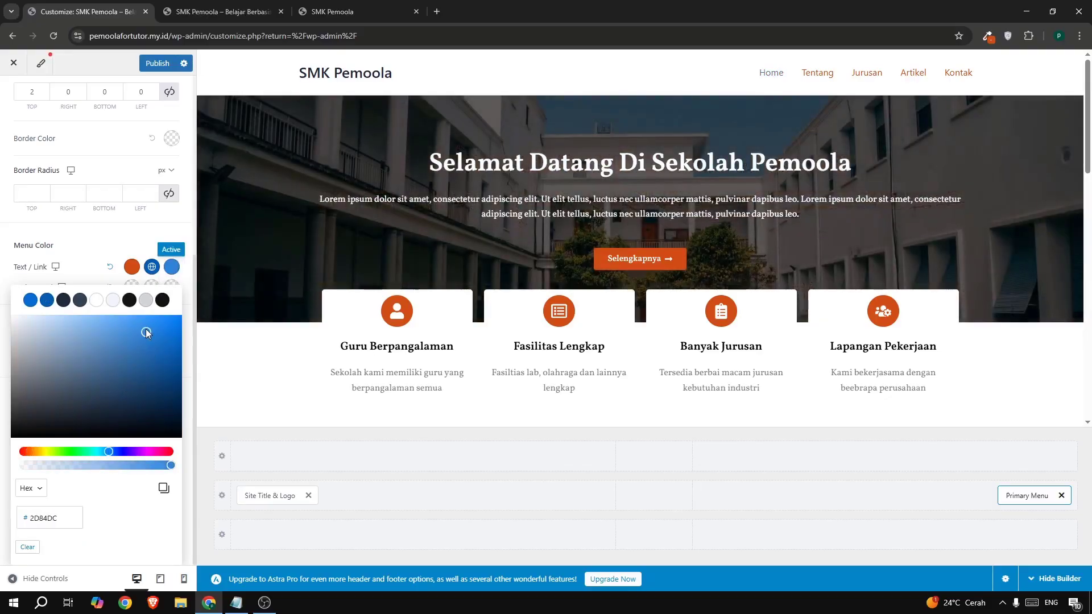
pyautogui.doubleClick(57, 518)
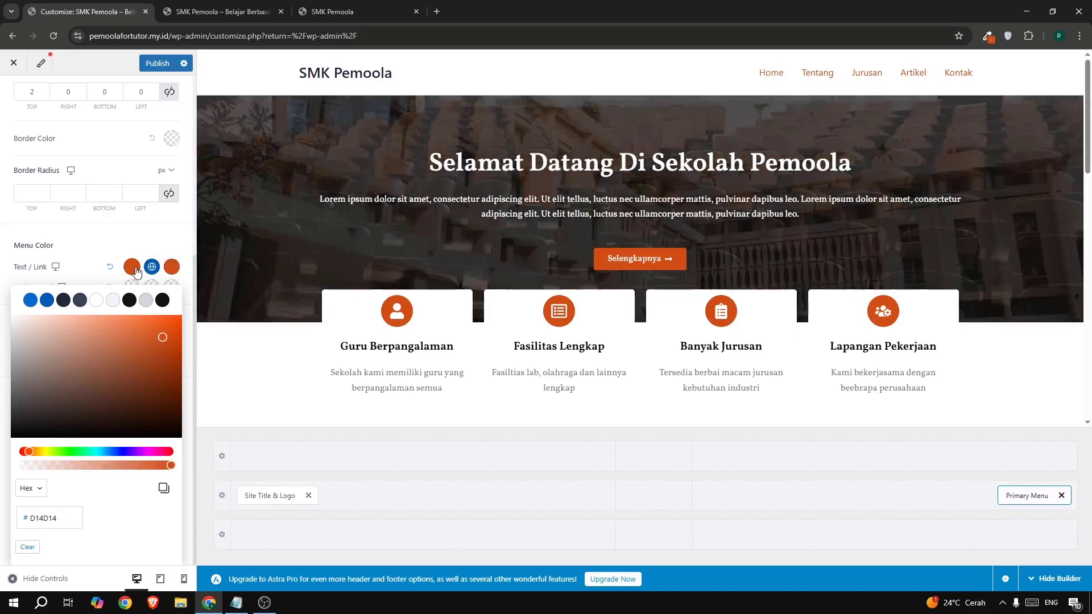
pyautogui.click(129, 300)
pyautogui.click(149, 273)
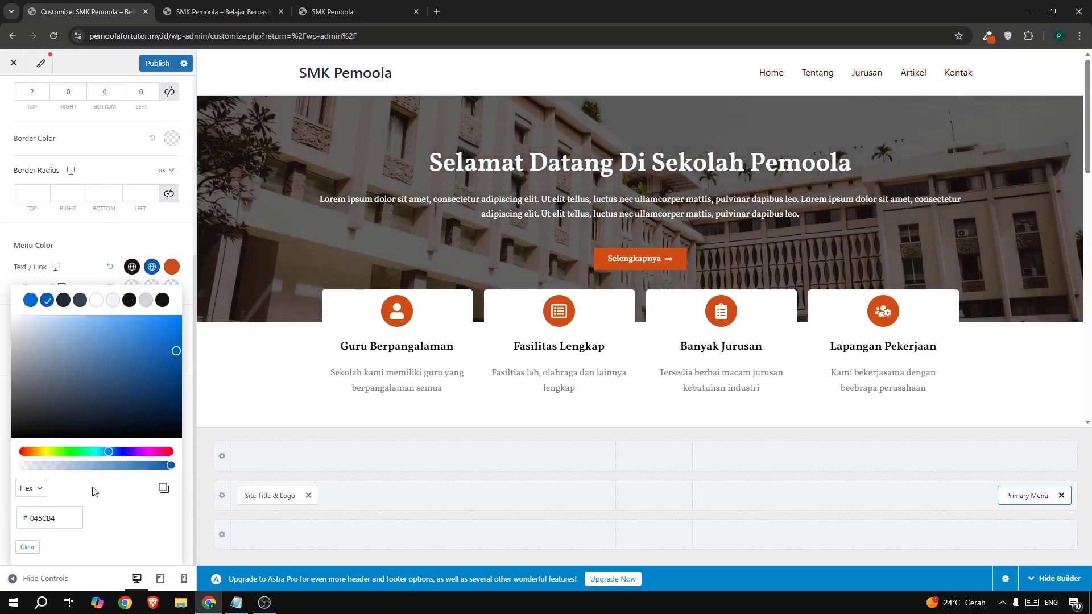
pyautogui.doubleClick(71, 514)
pyautogui.write('D14D14')
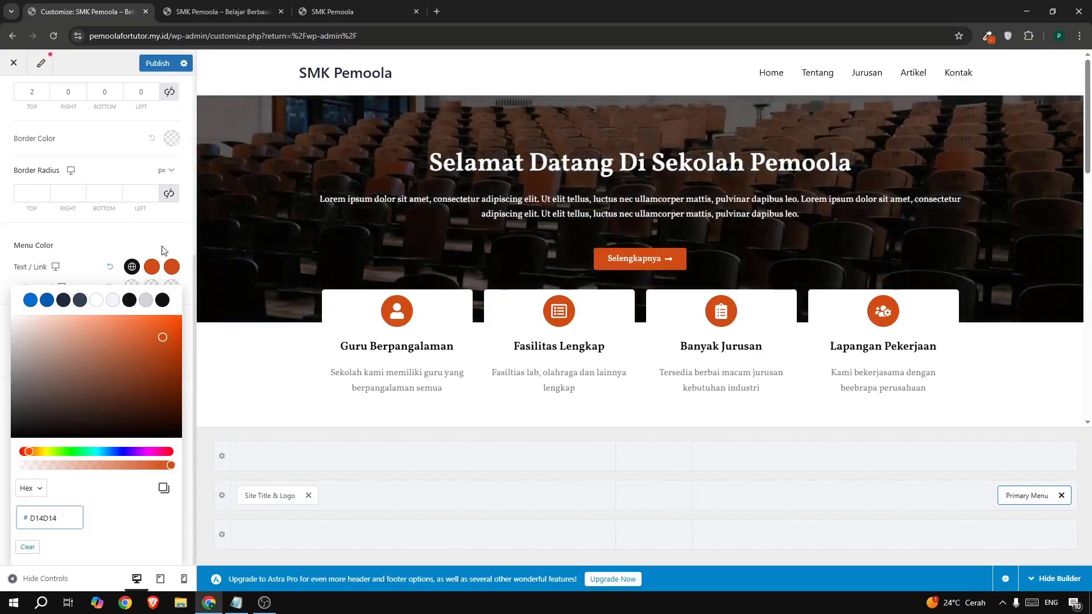
pyautogui.click(163, 250)
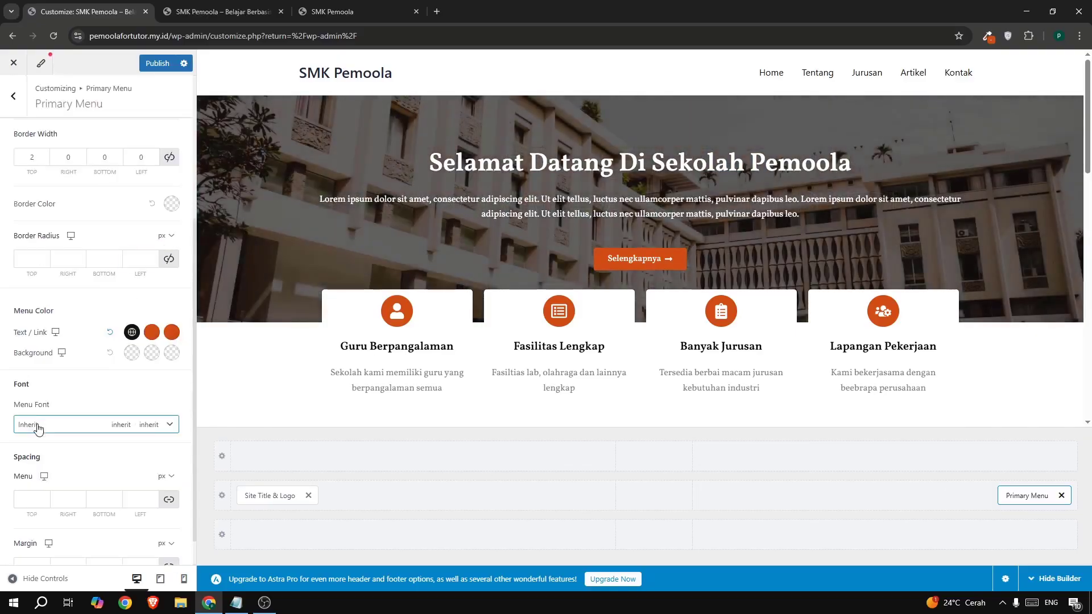
# - Set the menu font family to Vollkorn with uppercase text transform
pyautogui.click(137, 427)
pyautogui.scroll(-2, 141, 420)
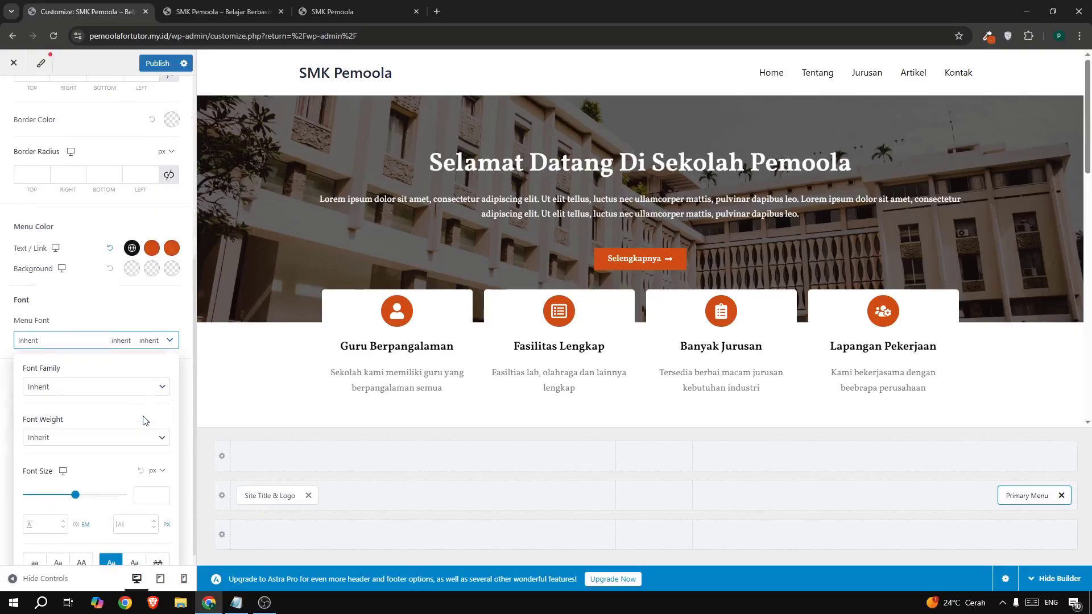
pyautogui.click(119, 379)
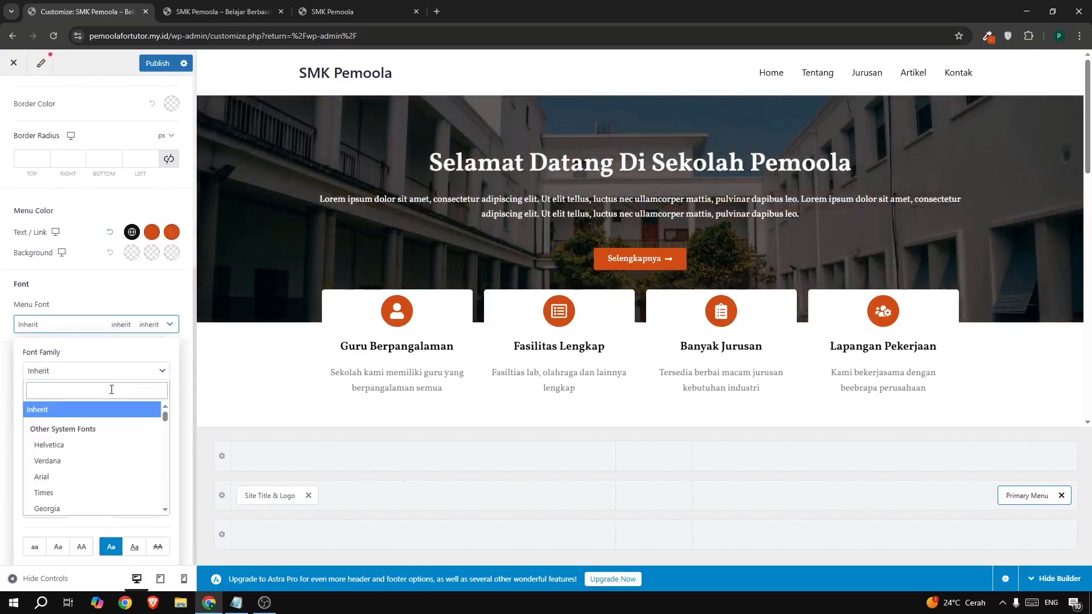
pyautogui.write('volv')
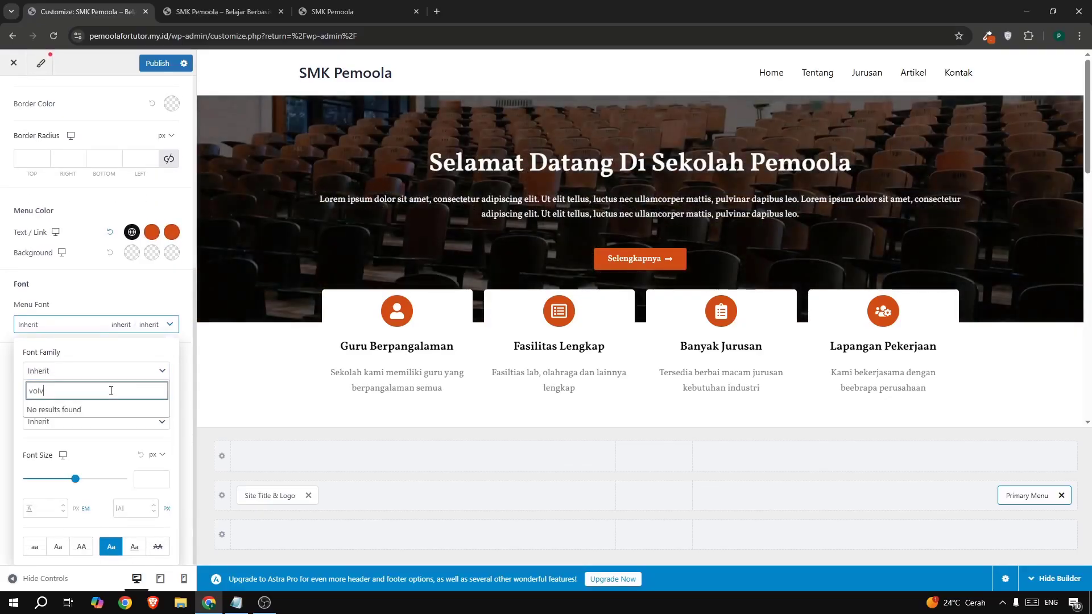
pyautogui.press('BackSpace')
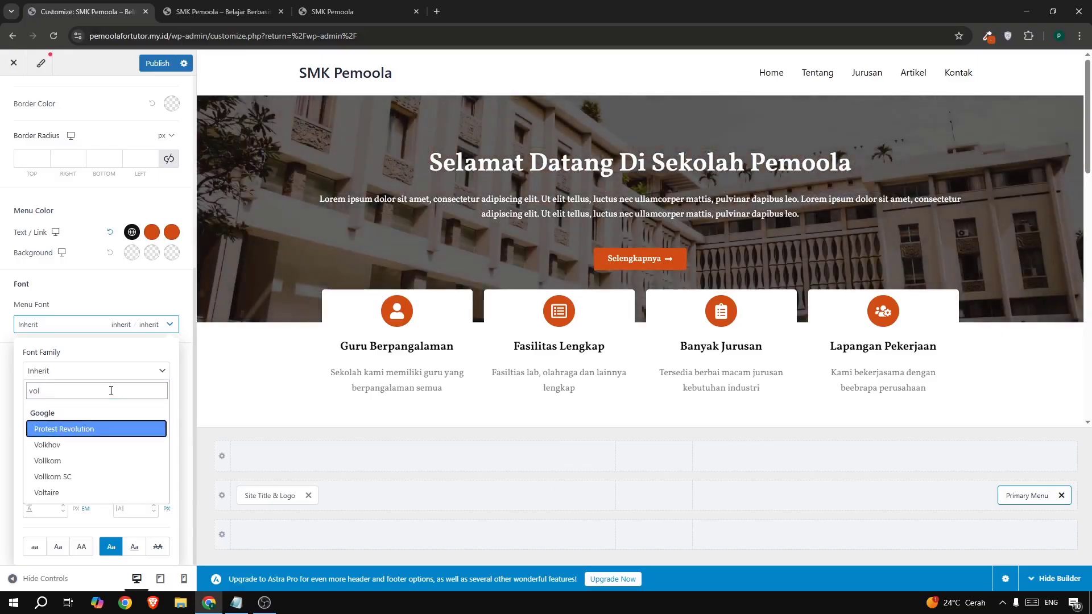
pyautogui.click(72, 461)
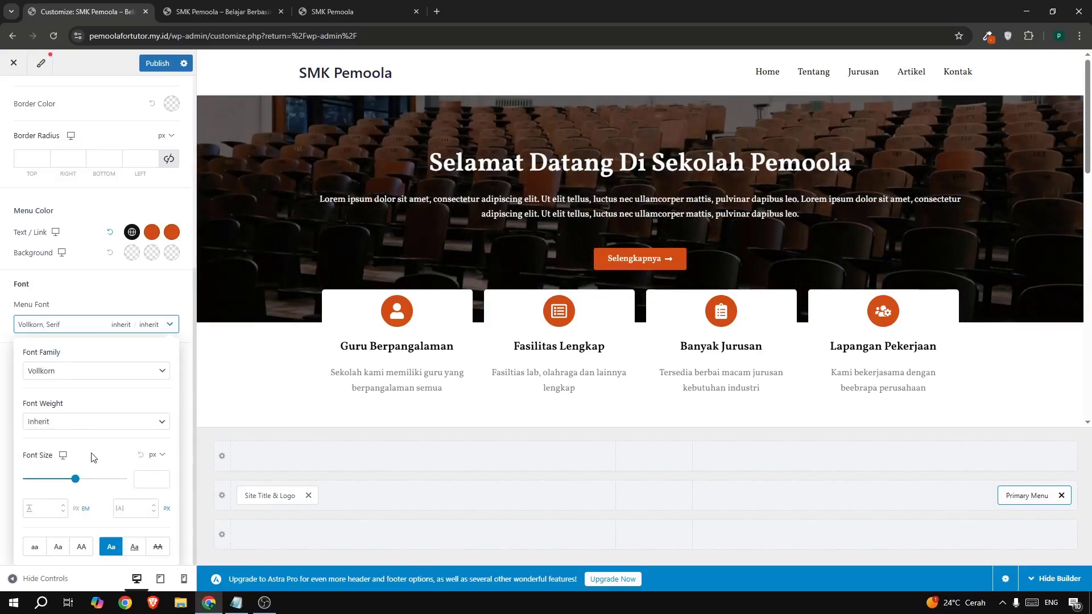
pyautogui.click(85, 547)
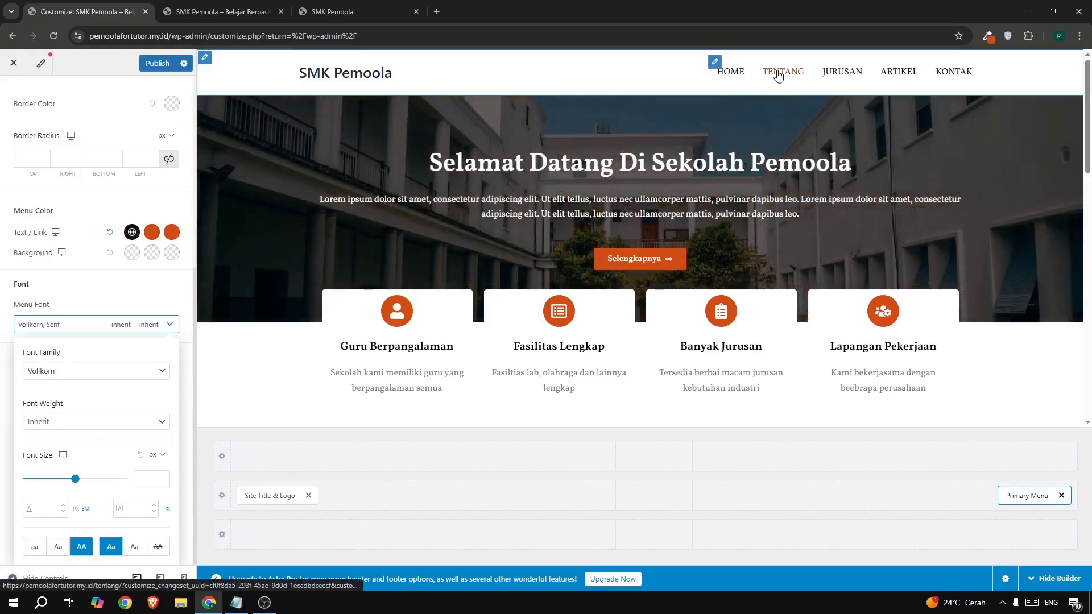
# - Set the menu font size to 16 px and publish the changes
pyautogui.click(144, 477)
pyautogui.write('16')
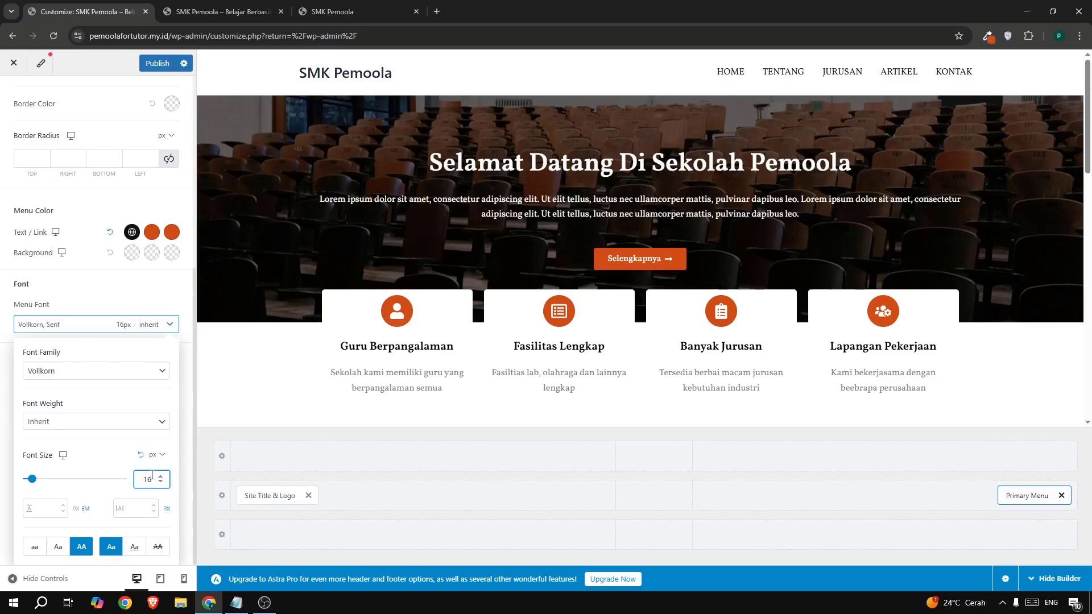
pyautogui.click(161, 483)
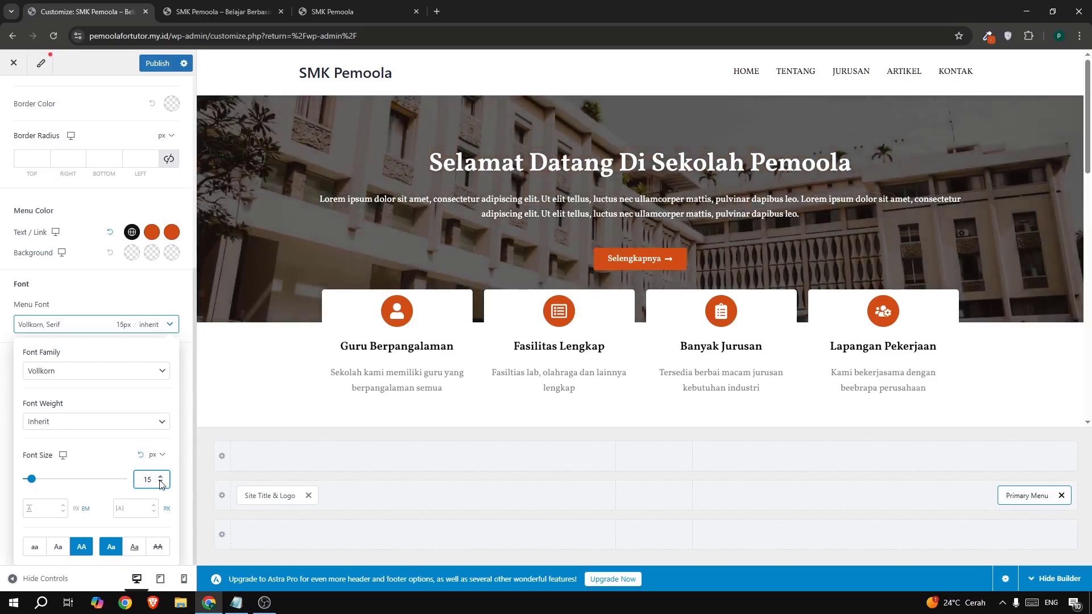
pyautogui.click(161, 478)
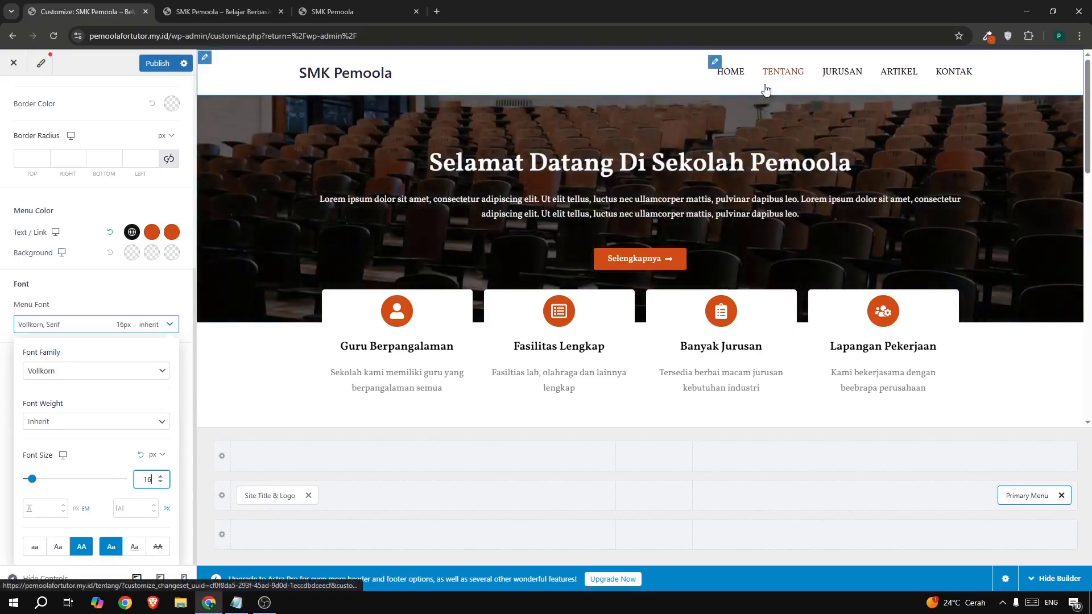
pyautogui.click(159, 63)
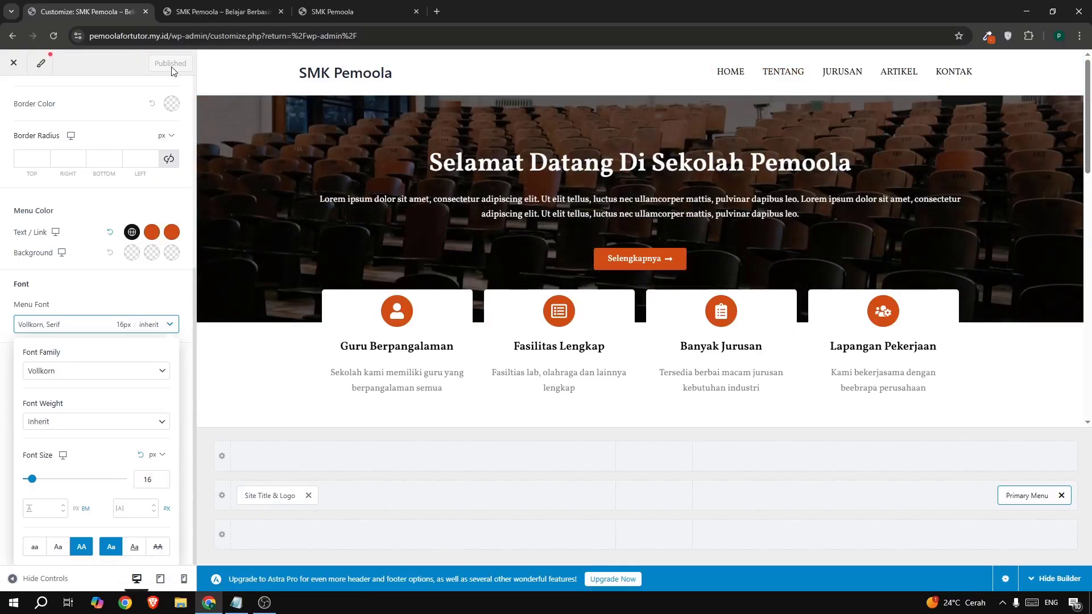
pyautogui.click(210, 12)
# - Reload the live site to check the menu, then navigate the Customizer back to Footer
pyautogui.click(55, 35)
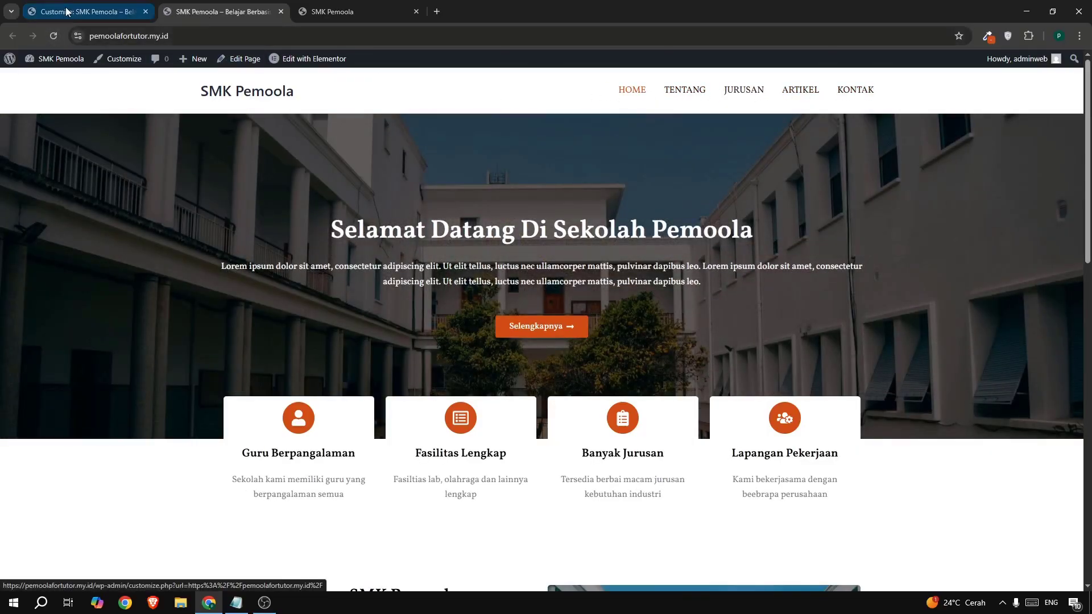
pyautogui.click(66, 11)
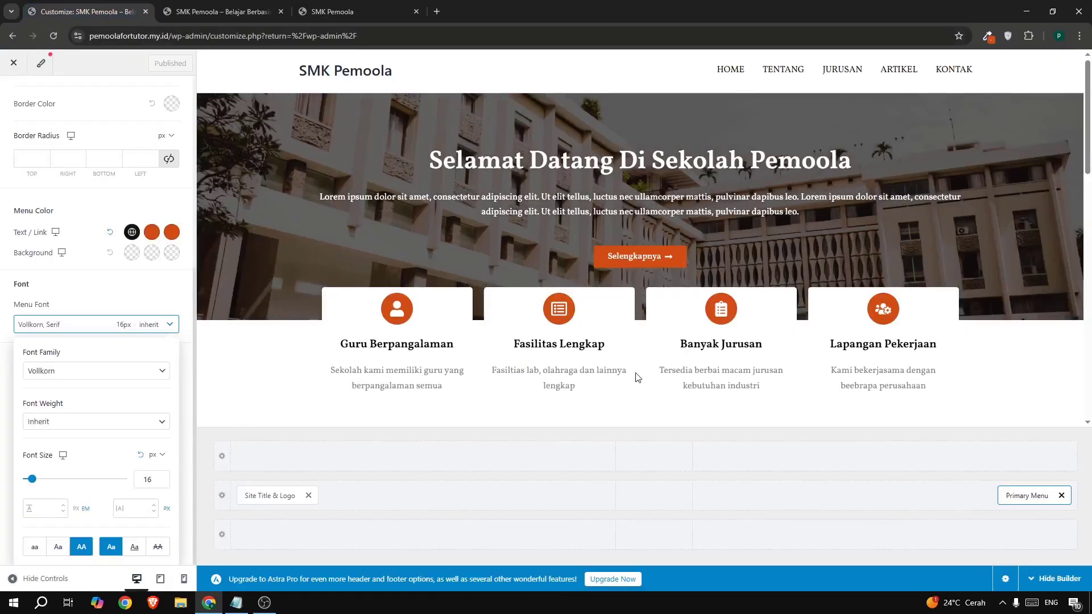
pyautogui.scroll(-15, 569, 387)
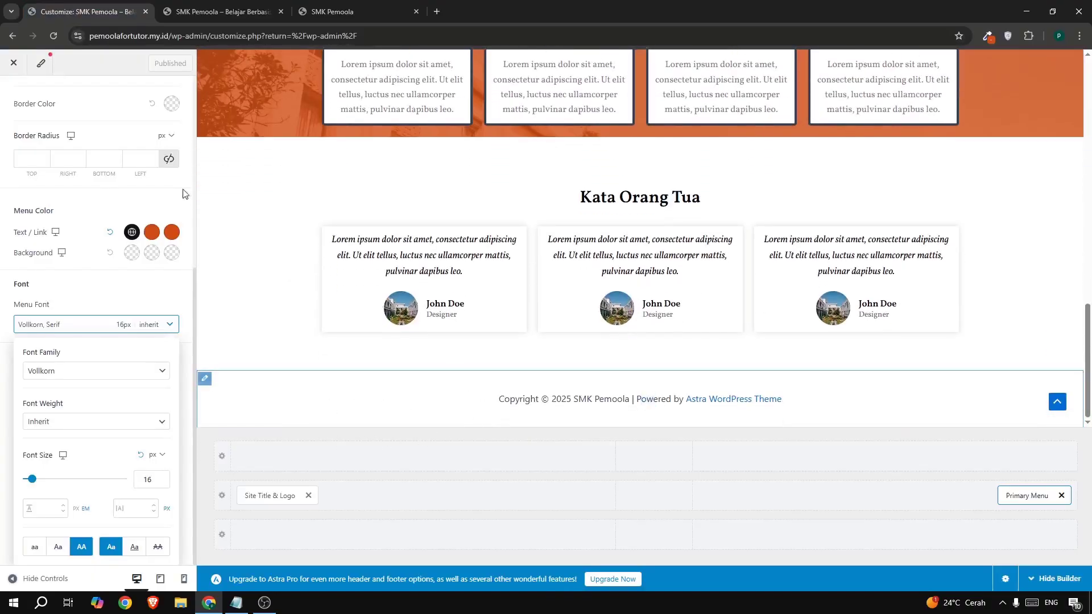
pyautogui.scroll(5, 20, 136)
pyautogui.click(4, 108)
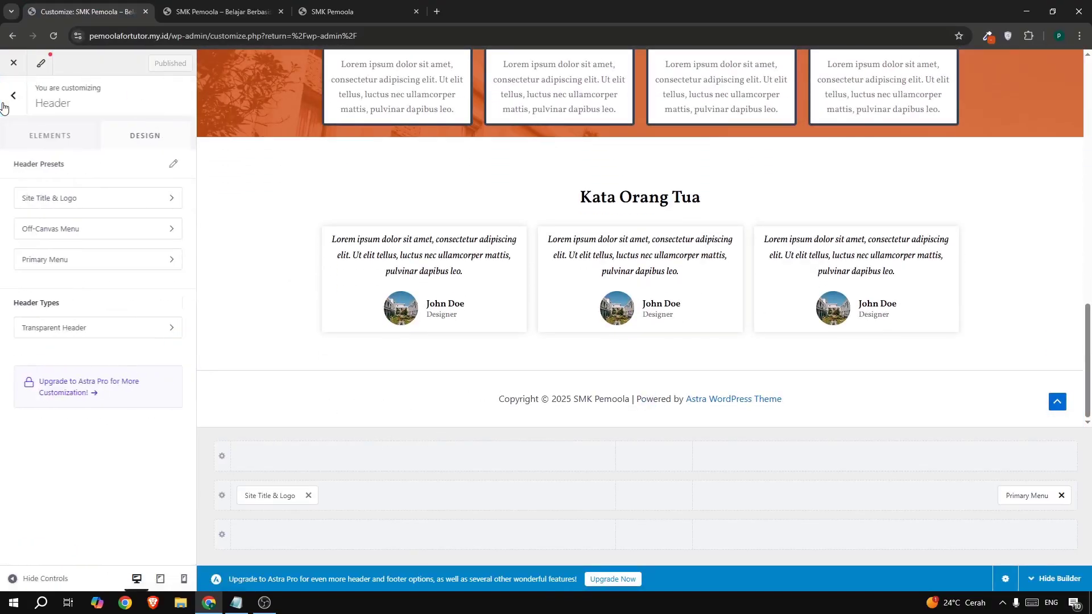
pyautogui.click(14, 96)
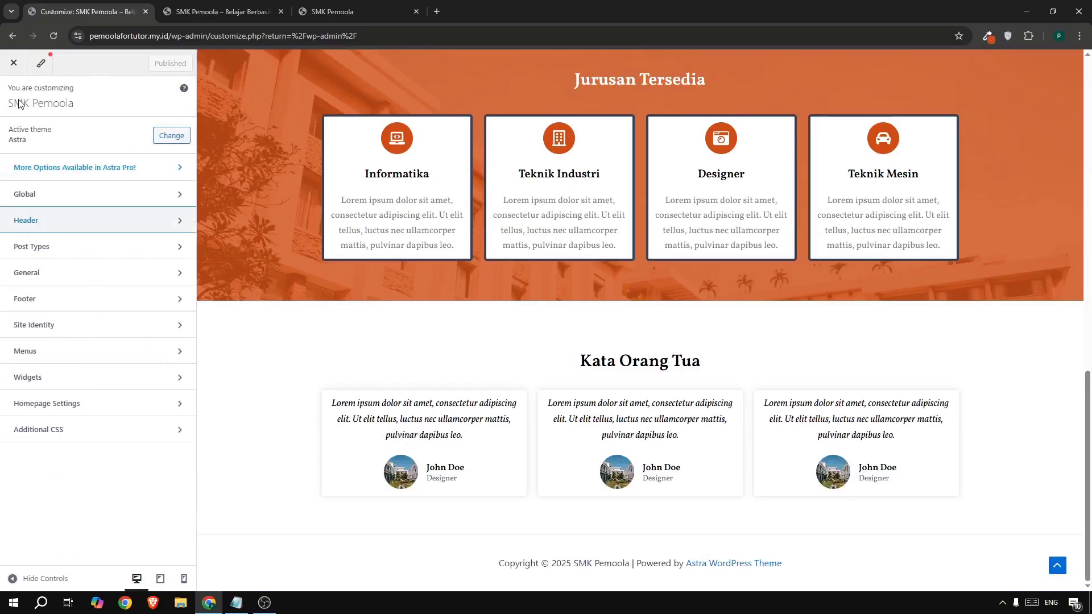
pyautogui.click(46, 307)
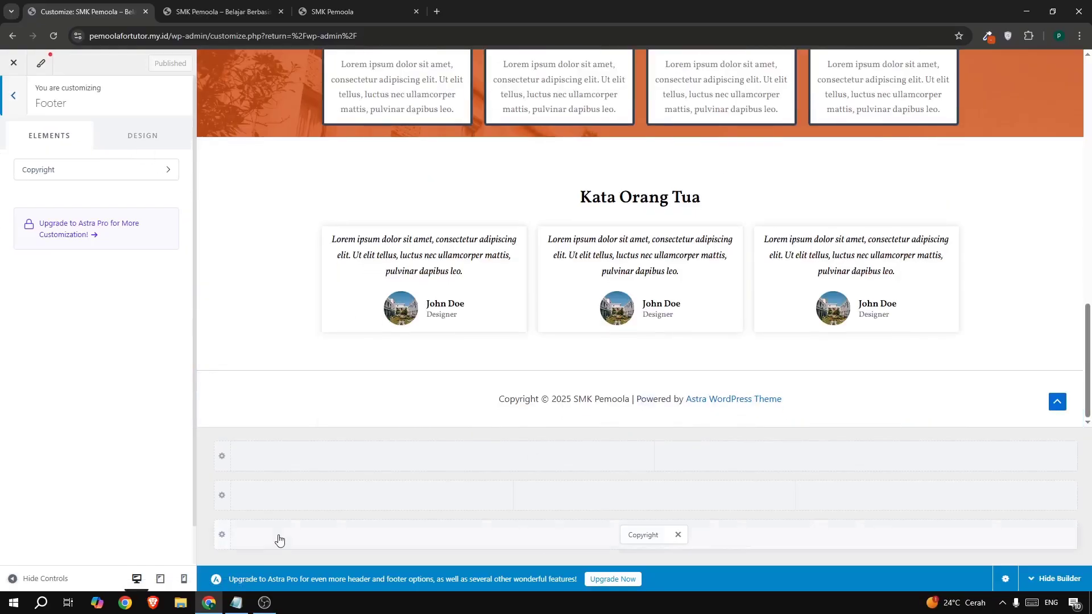
# - Open the Below Footer row's Design settings
pyautogui.click(220, 539)
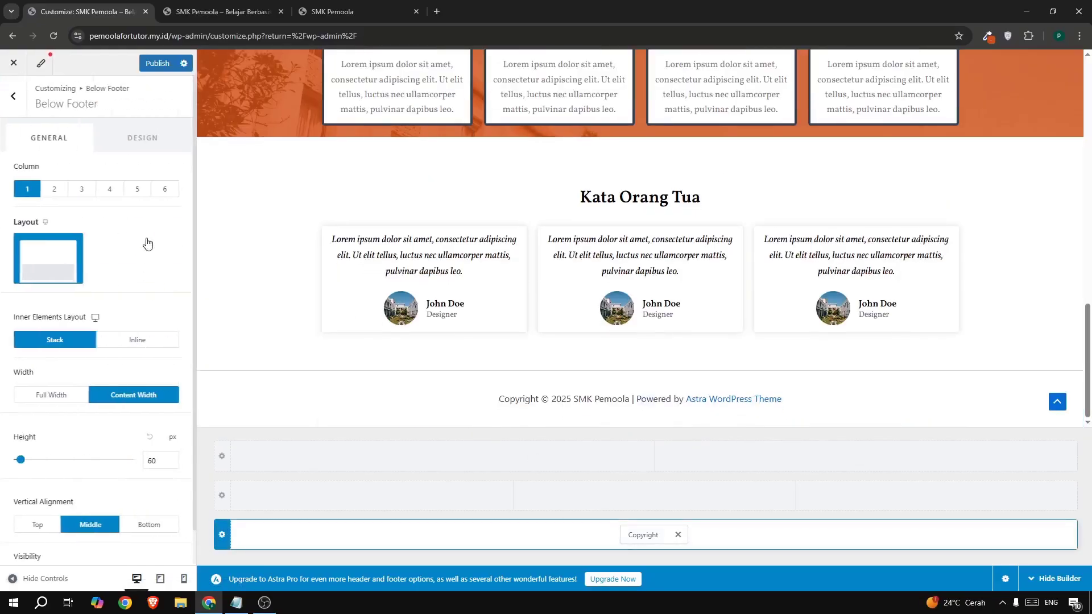
pyautogui.click(171, 142)
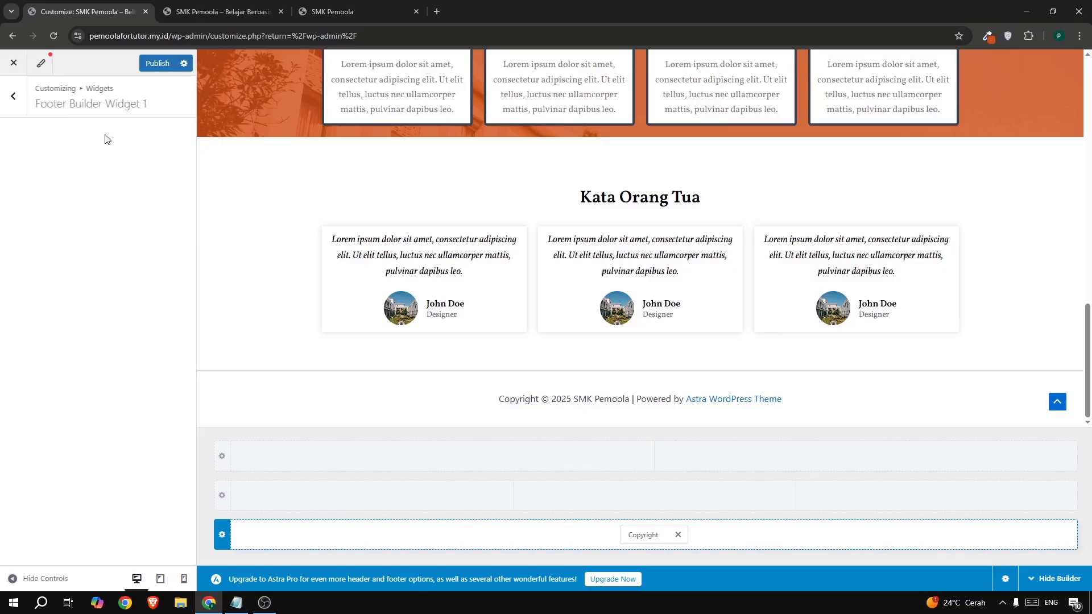
pyautogui.click(227, 538)
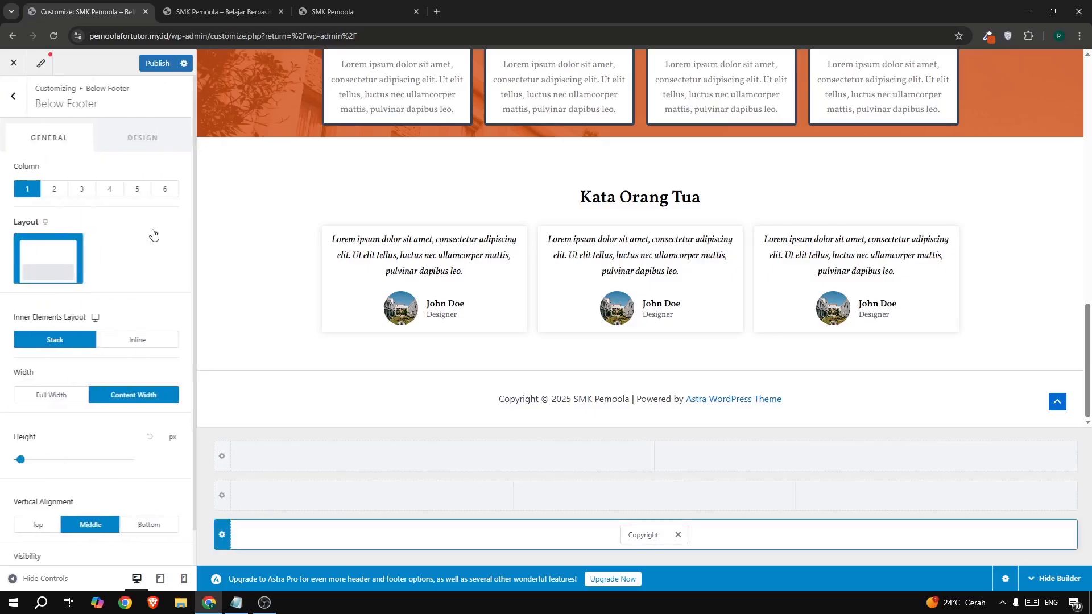
pyautogui.click(143, 147)
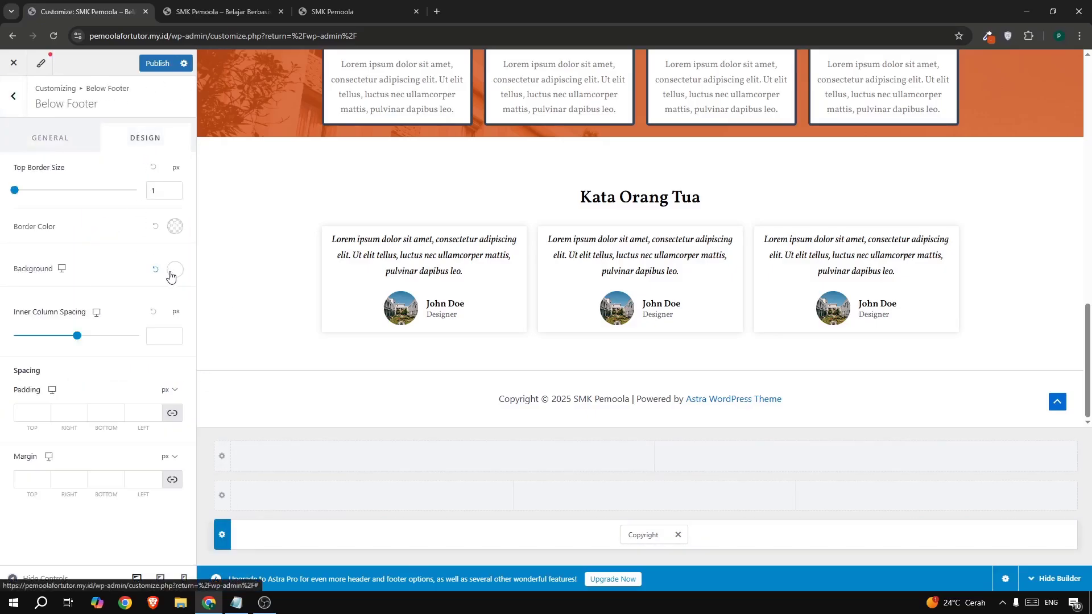
# - Sample the school page's footer grey with ColorZilla and copy its hex d1d5db
pyautogui.click(333, 11)
pyautogui.scroll(-5, 458, 484)
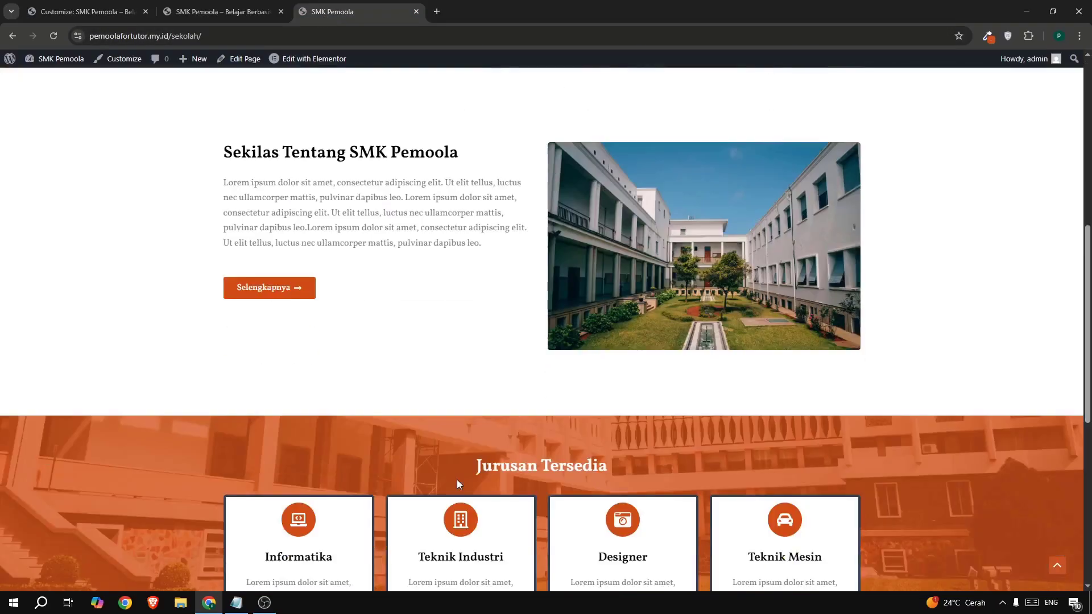
pyautogui.scroll(-8, 457, 484)
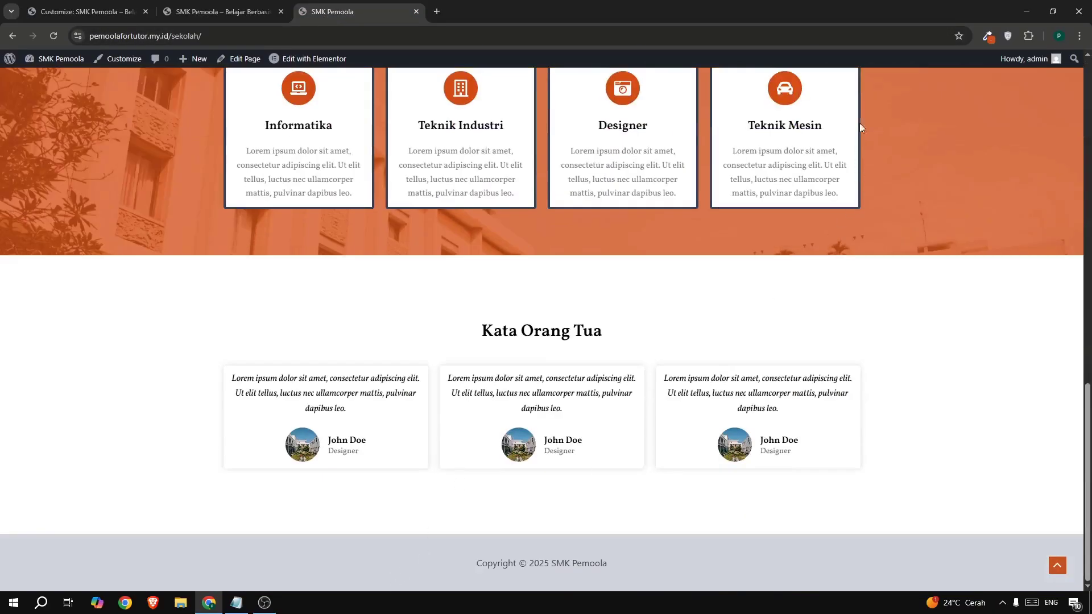
pyautogui.click(988, 36)
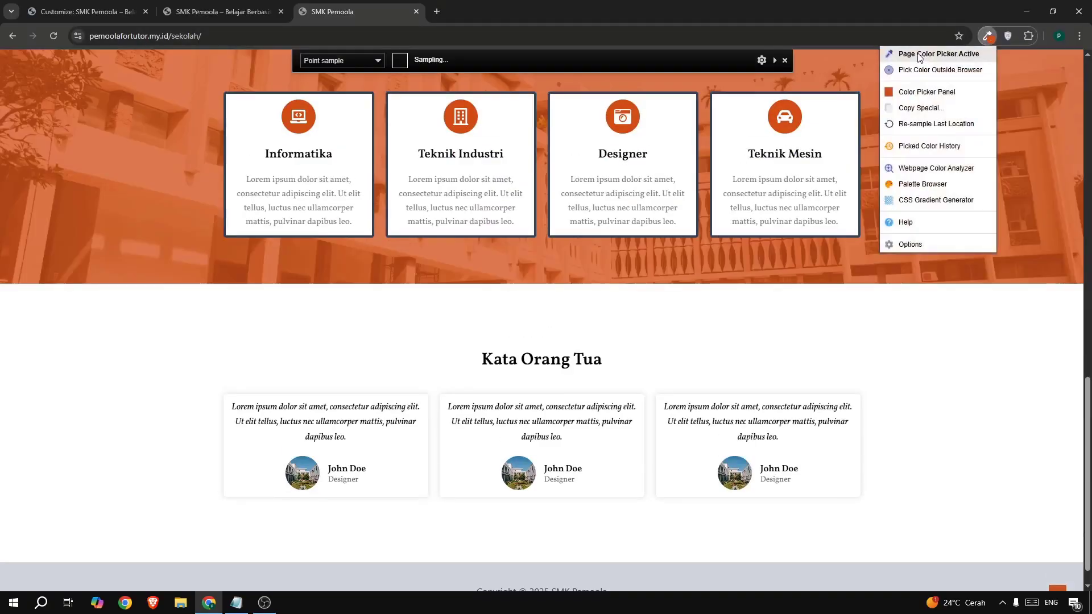
pyautogui.click(668, 576)
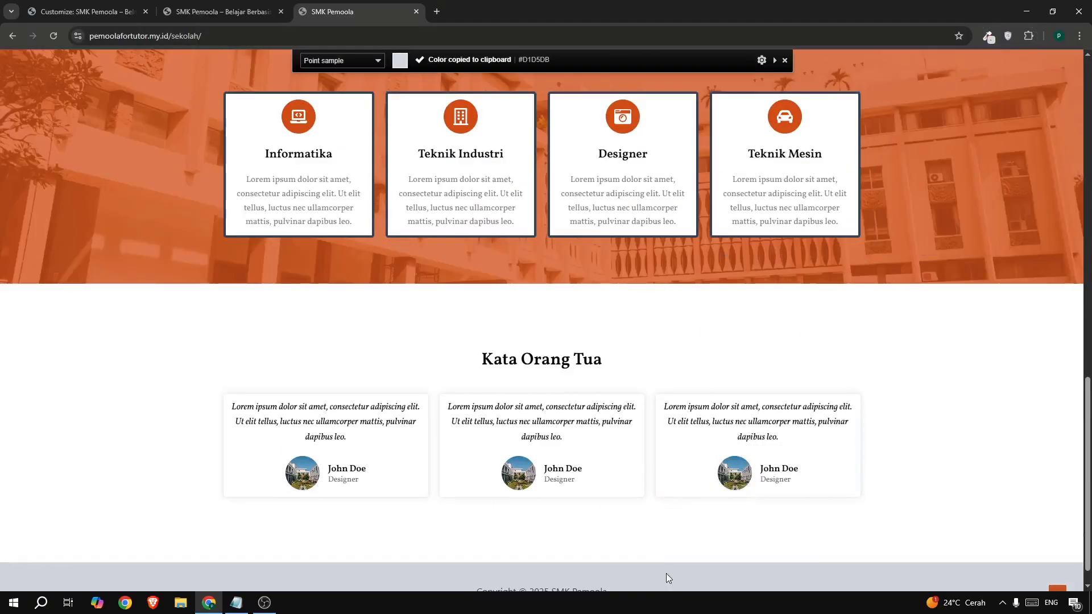
pyautogui.click(988, 35)
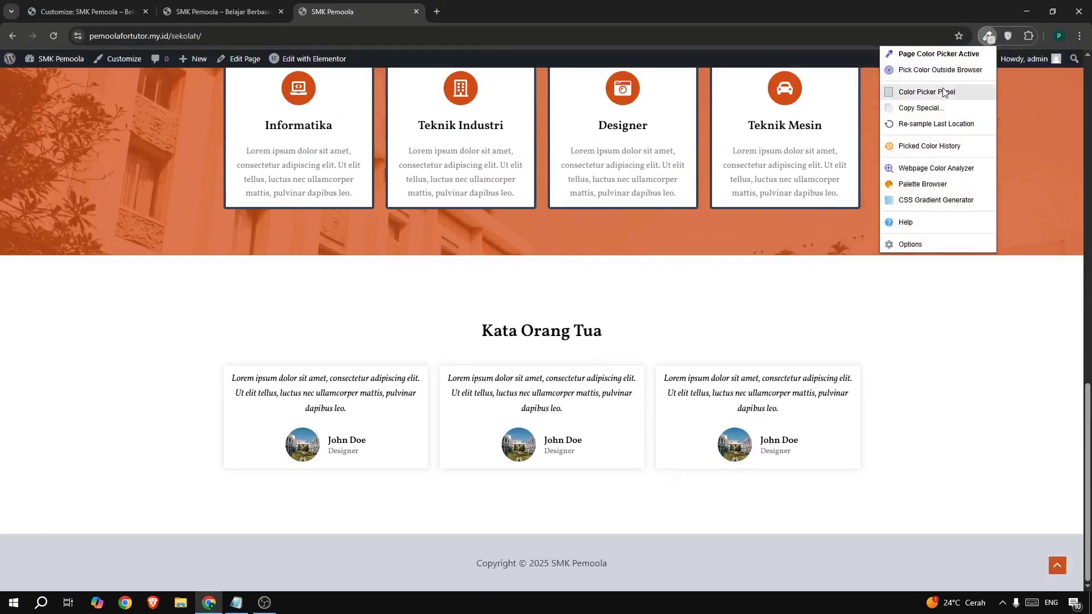
pyautogui.click(945, 88)
pyautogui.tripleClick(740, 223)
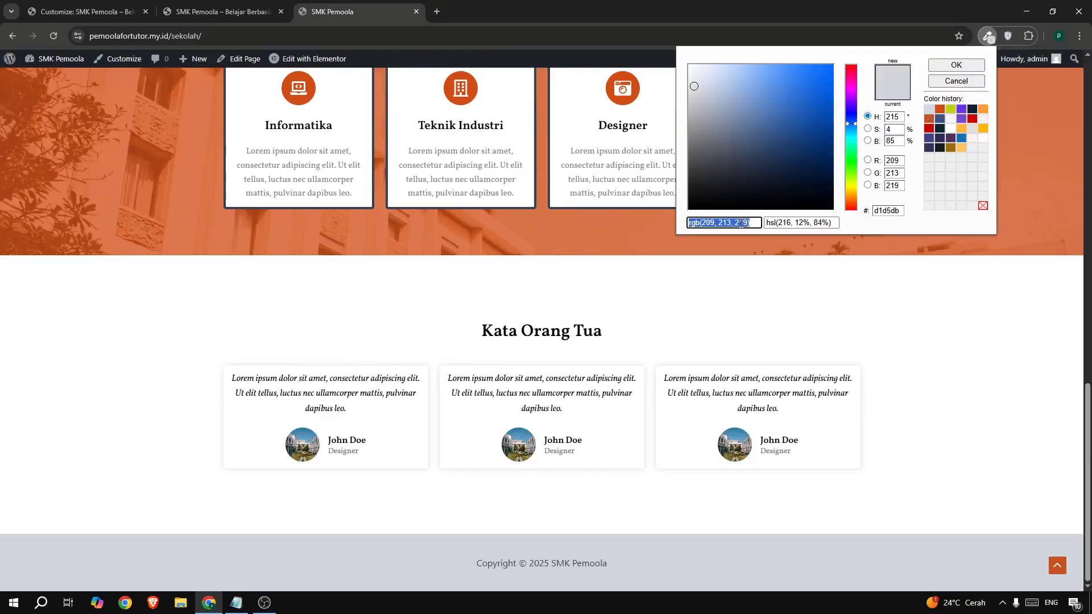
pyautogui.click(896, 212)
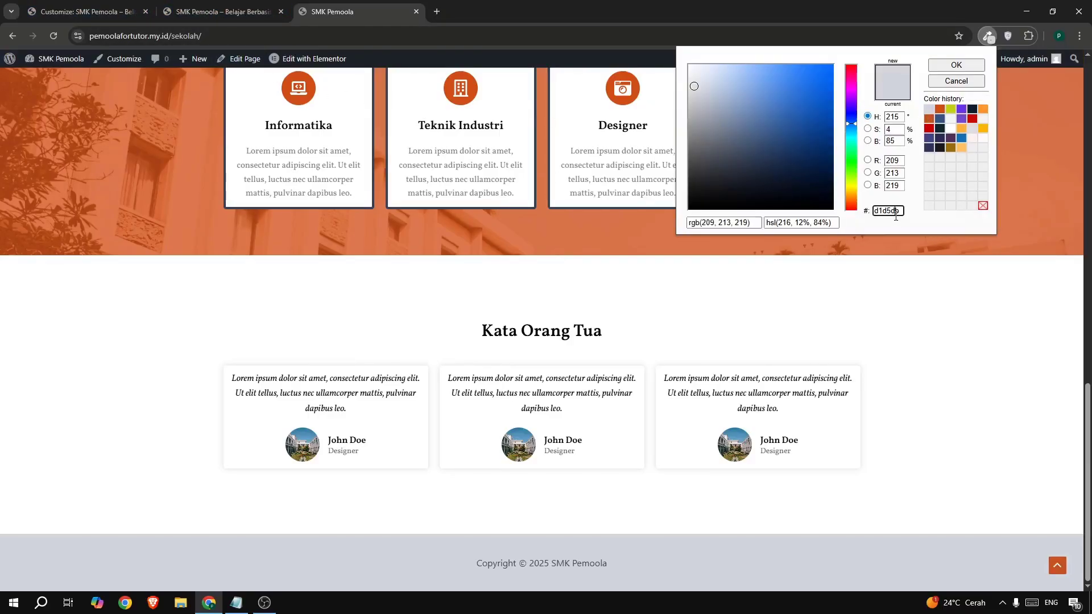
# - Paste D1D5DB as the Below Footer row's background colour
pyautogui.click(98, 11)
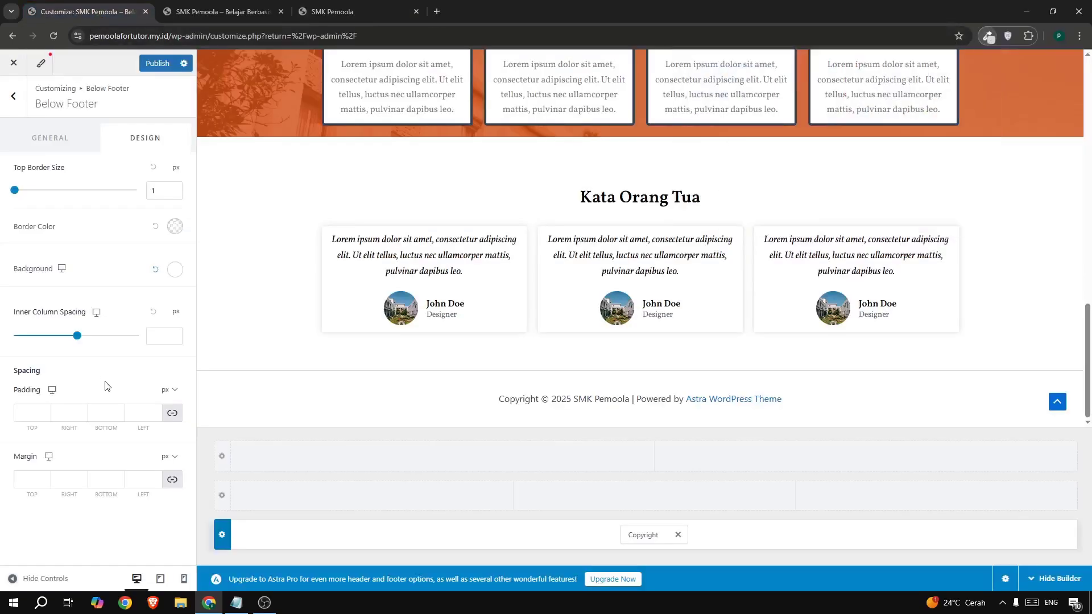
pyautogui.click(173, 279)
pyautogui.moveTo(107, 446); pyautogui.dragTo(172, 350)
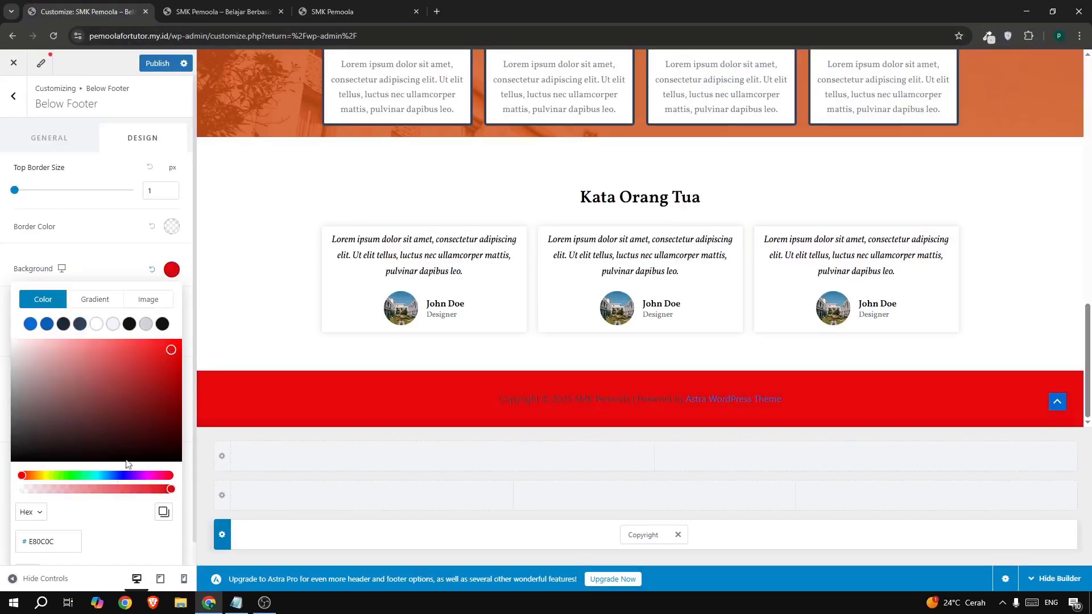
pyautogui.doubleClick(60, 547)
pyautogui.hotkey('ctrl', 'v')
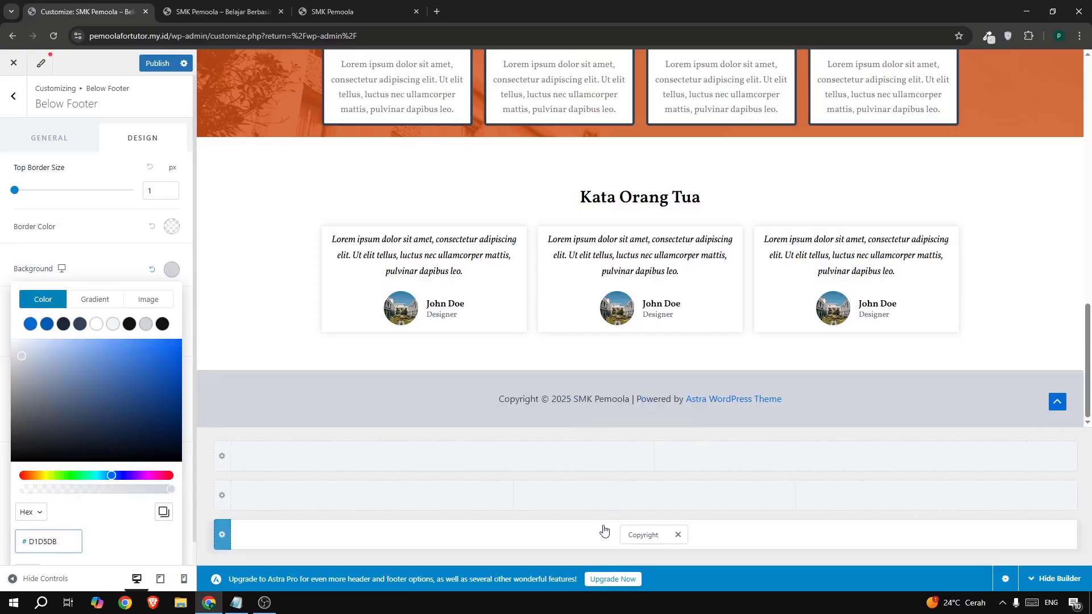
# - Delete ' | Powered by [theme_author]' from the footer Copyright text and publish
pyautogui.click(642, 533)
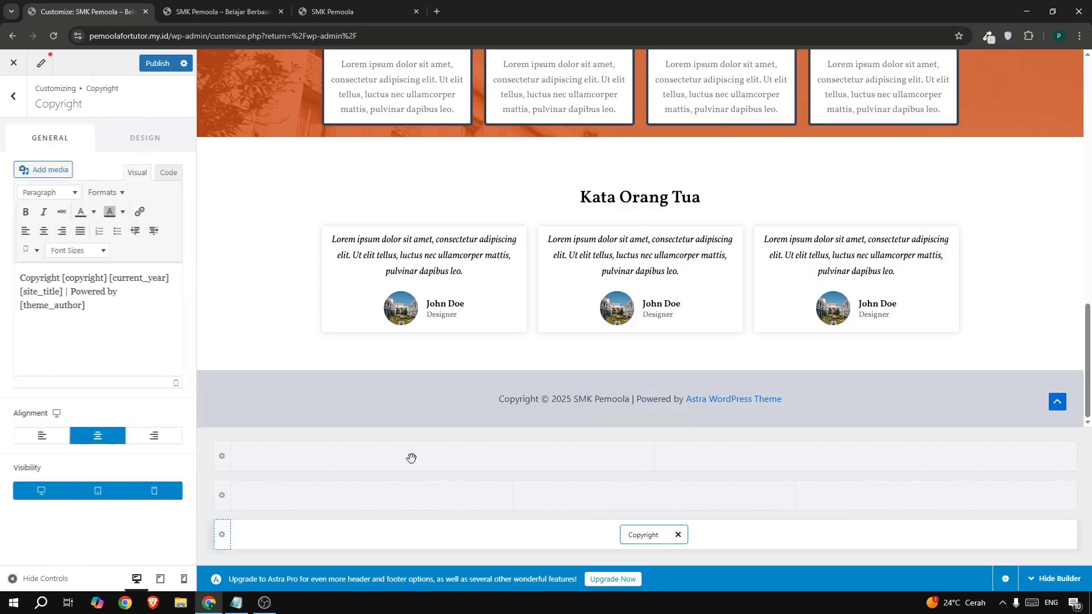
pyautogui.moveTo(64, 295); pyautogui.dragTo(99, 324)
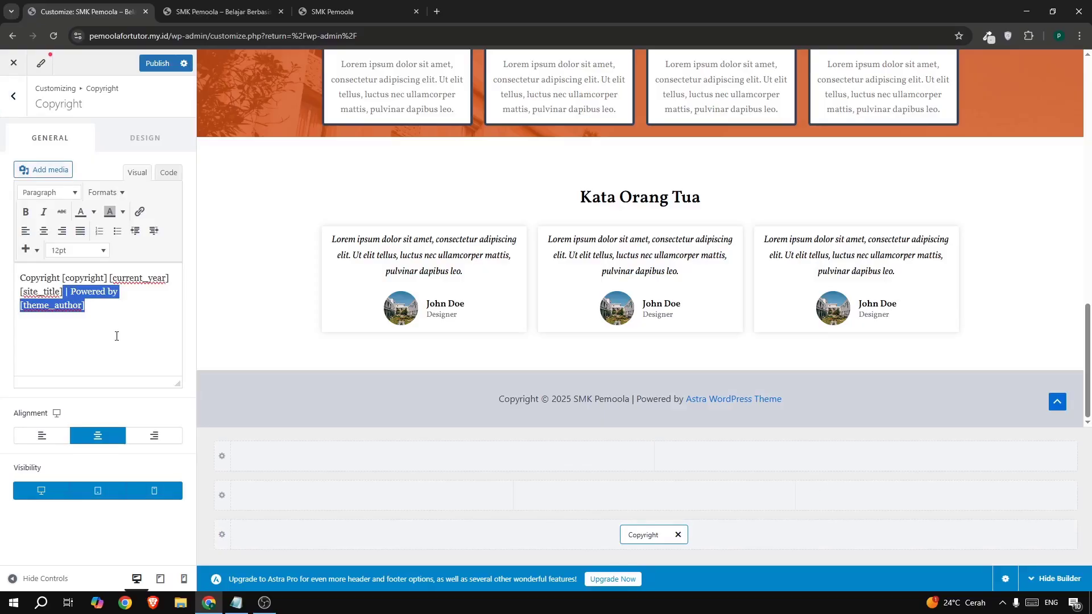
pyautogui.press('BackSpace')
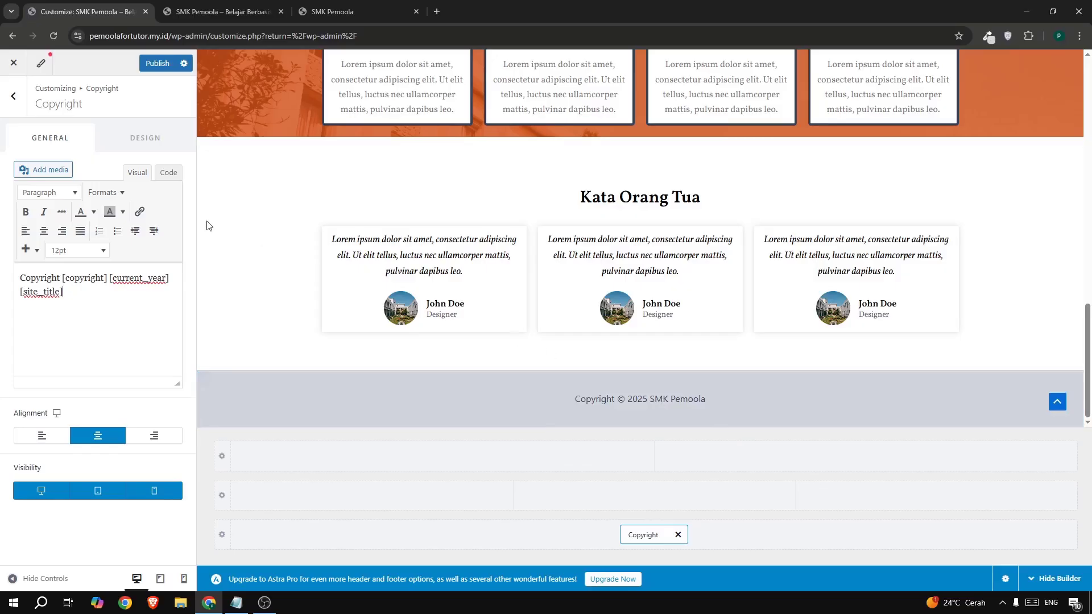
pyautogui.click(157, 64)
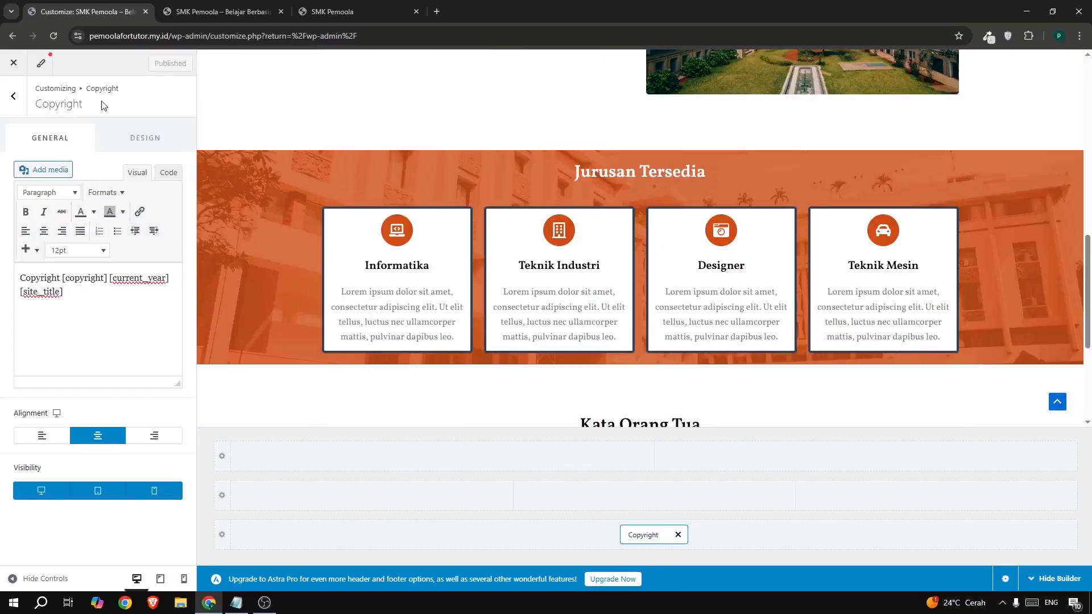
pyautogui.click(11, 98)
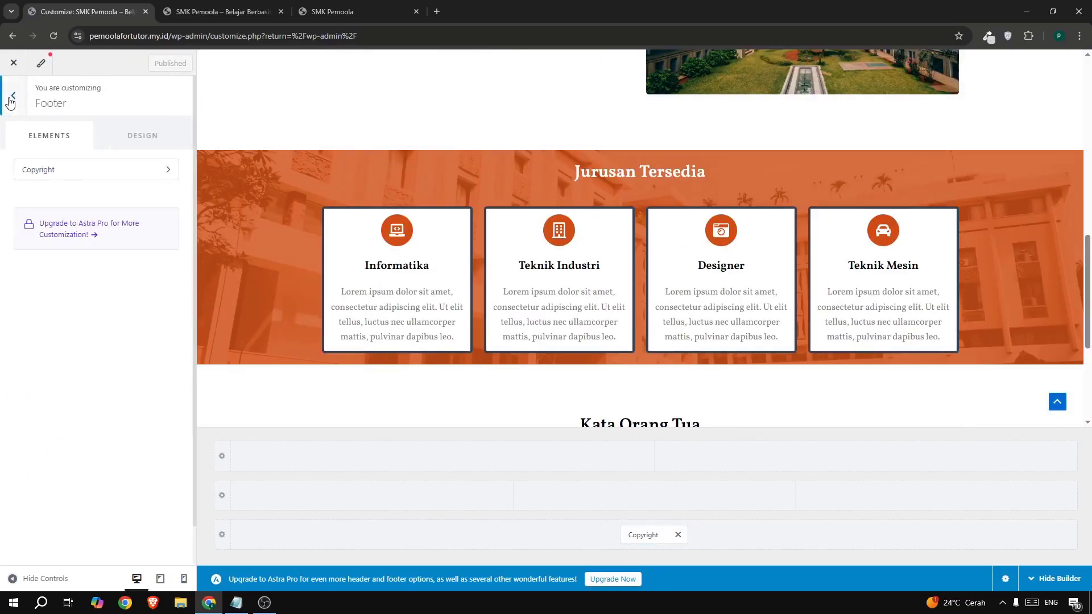
# - Open Global > Colors and copy the orange hex d14d14 from ColorZilla
pyautogui.click(11, 98)
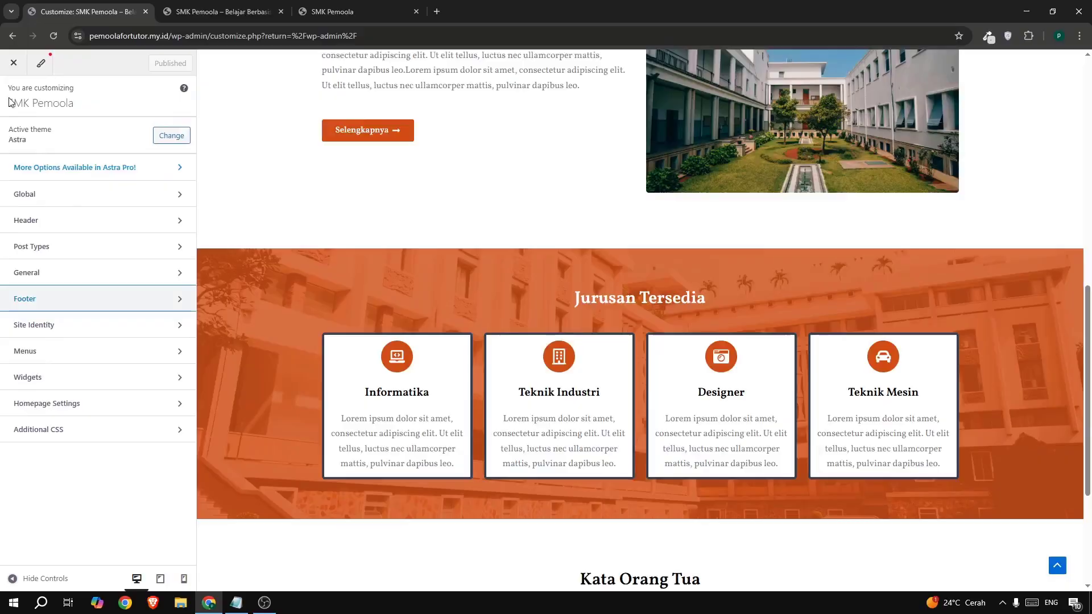
pyautogui.click(50, 199)
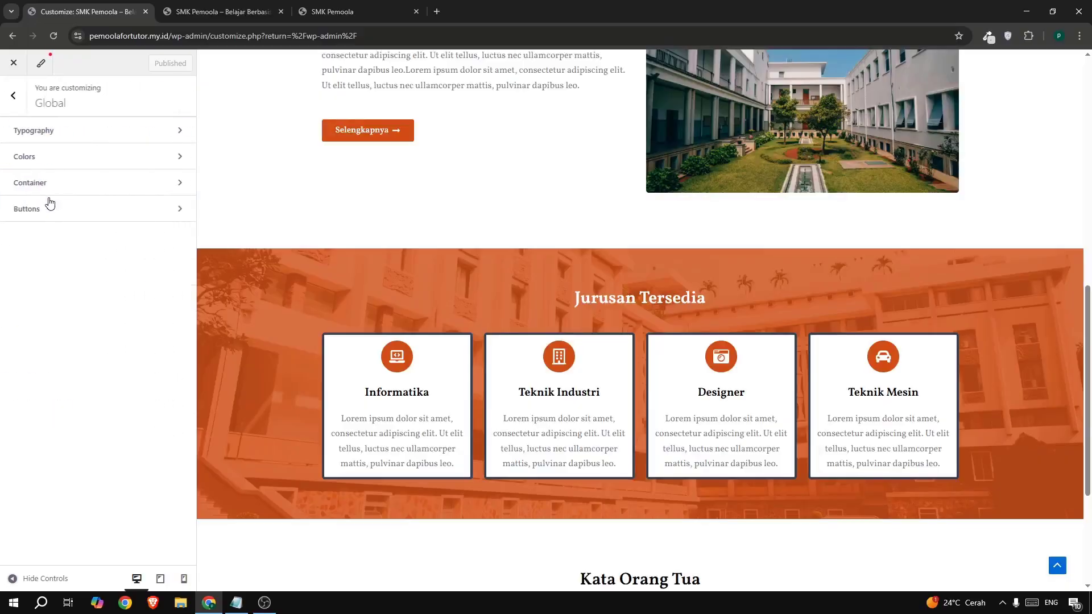
pyautogui.click(139, 167)
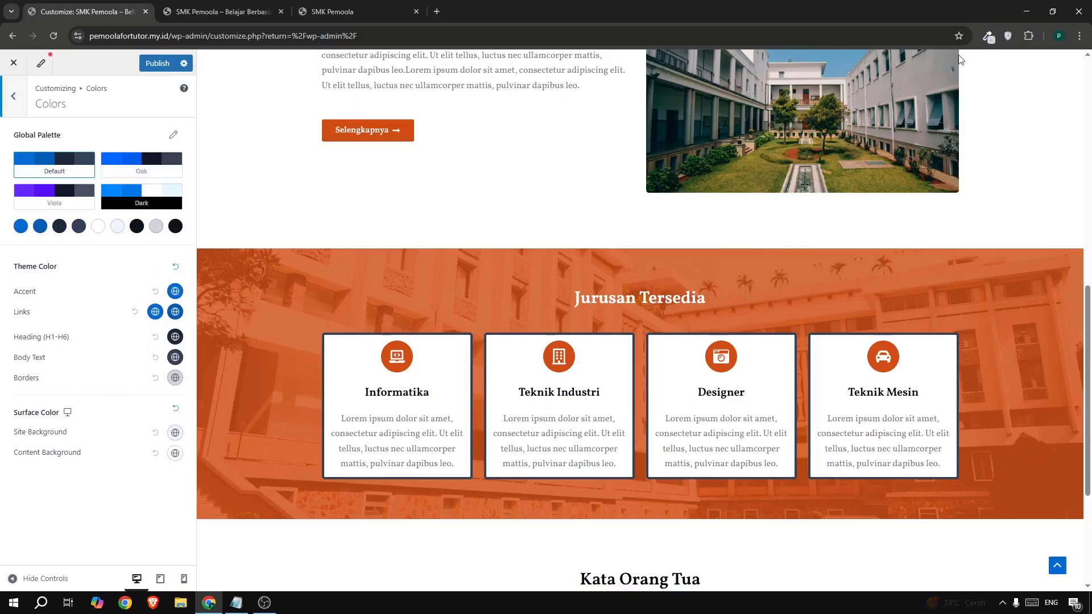
pyautogui.click(989, 35)
pyautogui.click(951, 92)
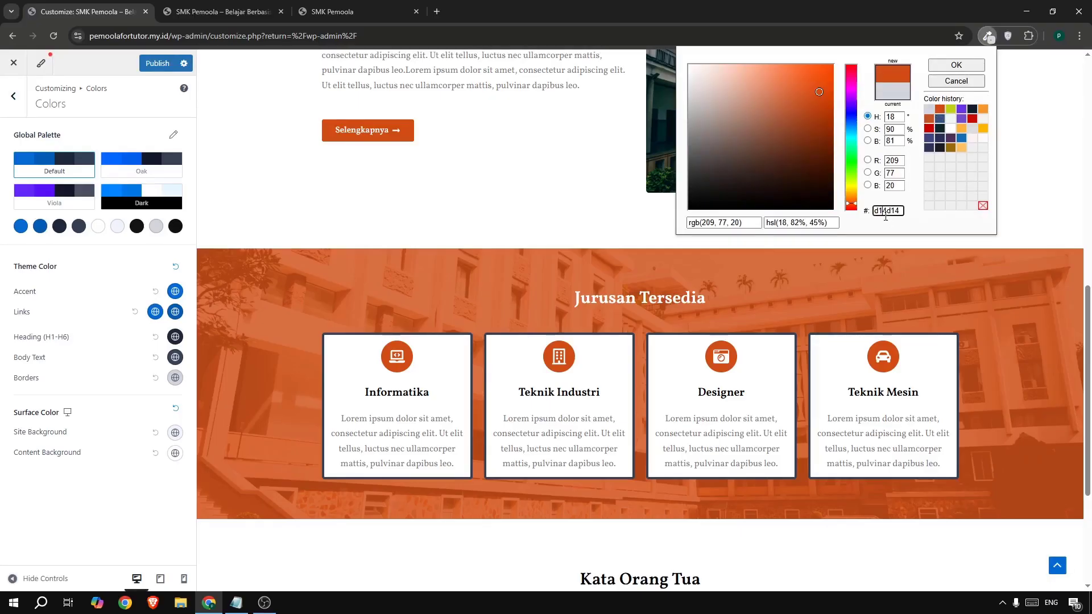
# - Change the first palette colour from 046BD2 to d14d14, set link hover black, and publish
pyautogui.click(21, 227)
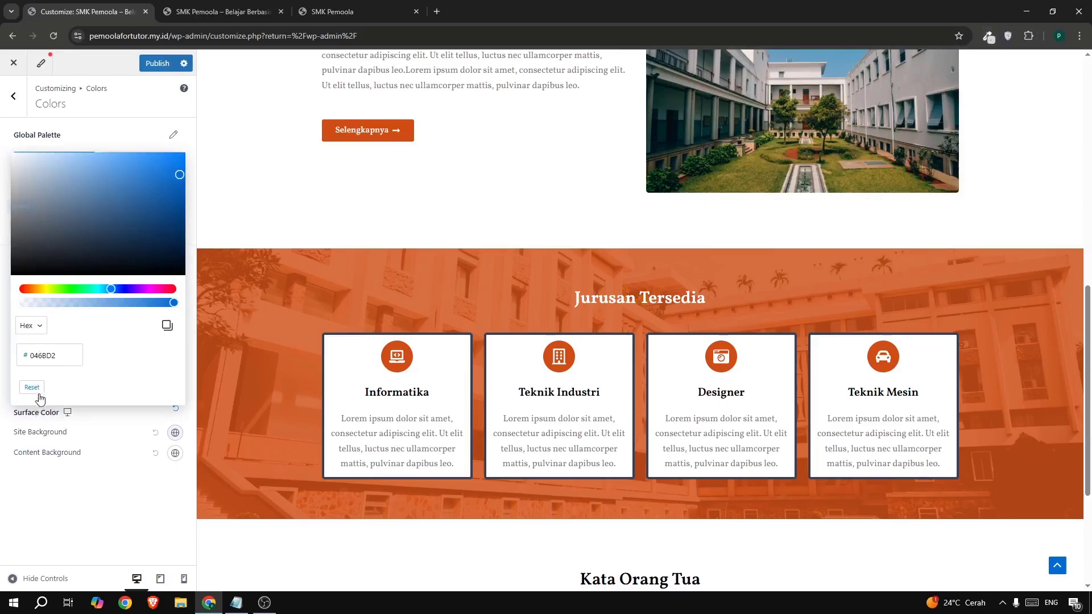
pyautogui.doubleClick(43, 356)
pyautogui.hotkey('ctrl', 'v')
pyautogui.click(89, 492)
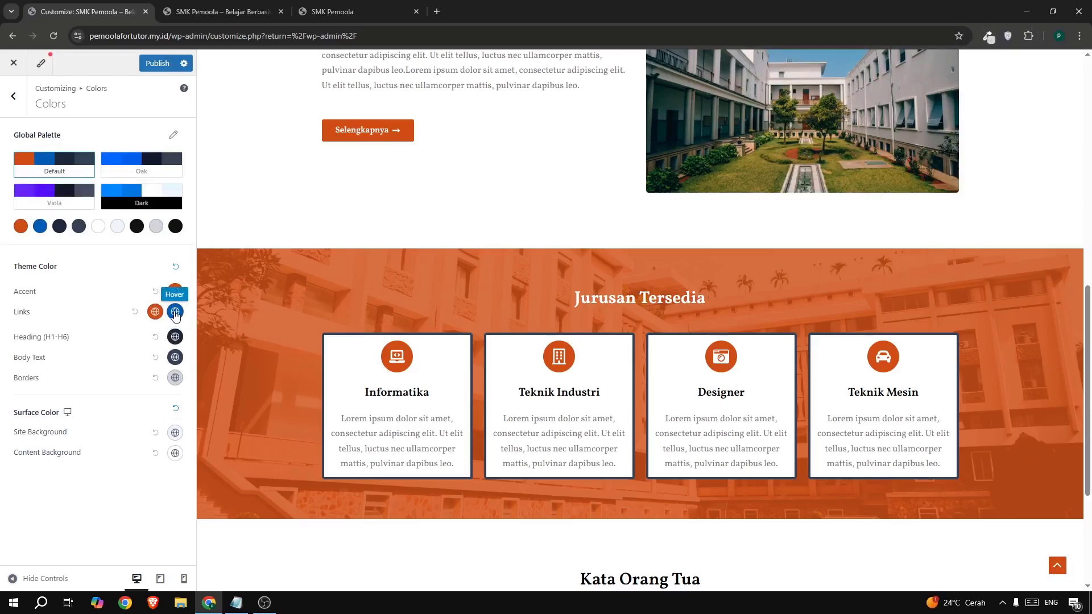
pyautogui.click(172, 315)
pyautogui.click(163, 340)
pyautogui.click(123, 300)
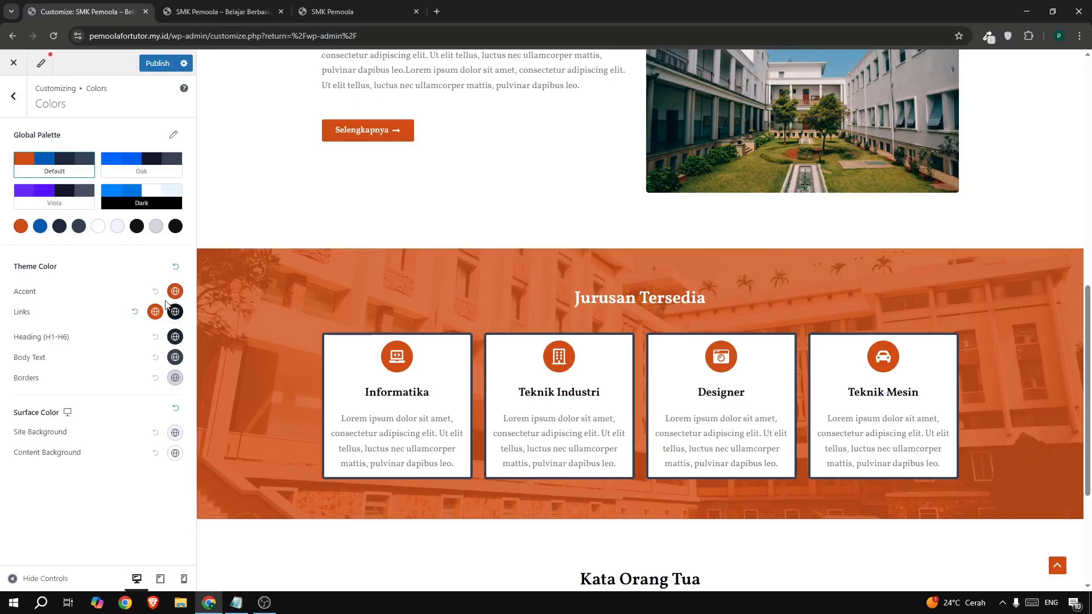
pyautogui.click(152, 65)
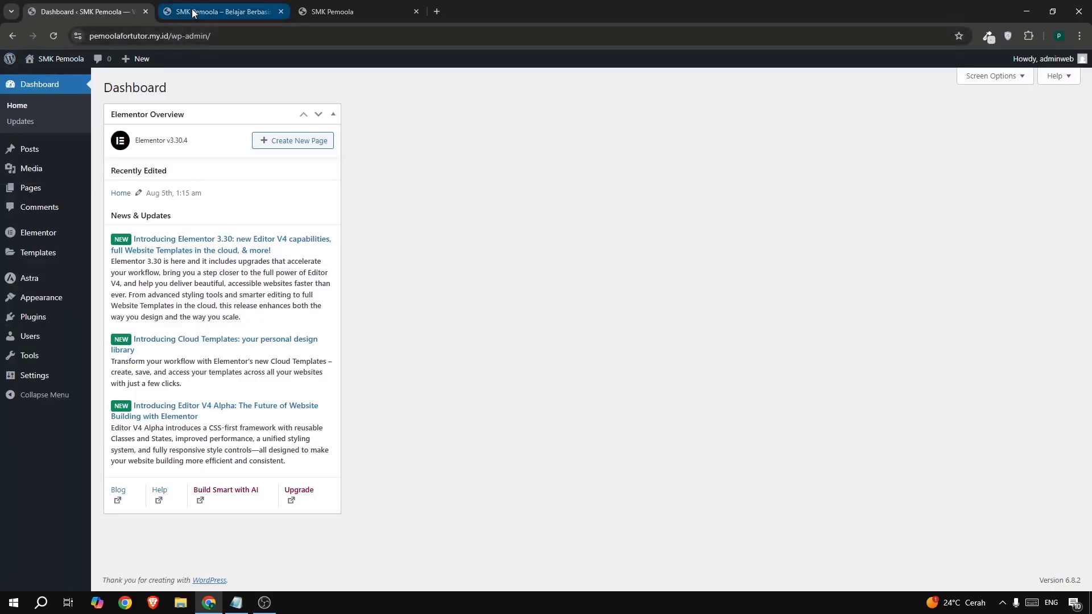
# - Reload the live homepage and scroll through it to check the new orange styling
pyautogui.click(216, 12)
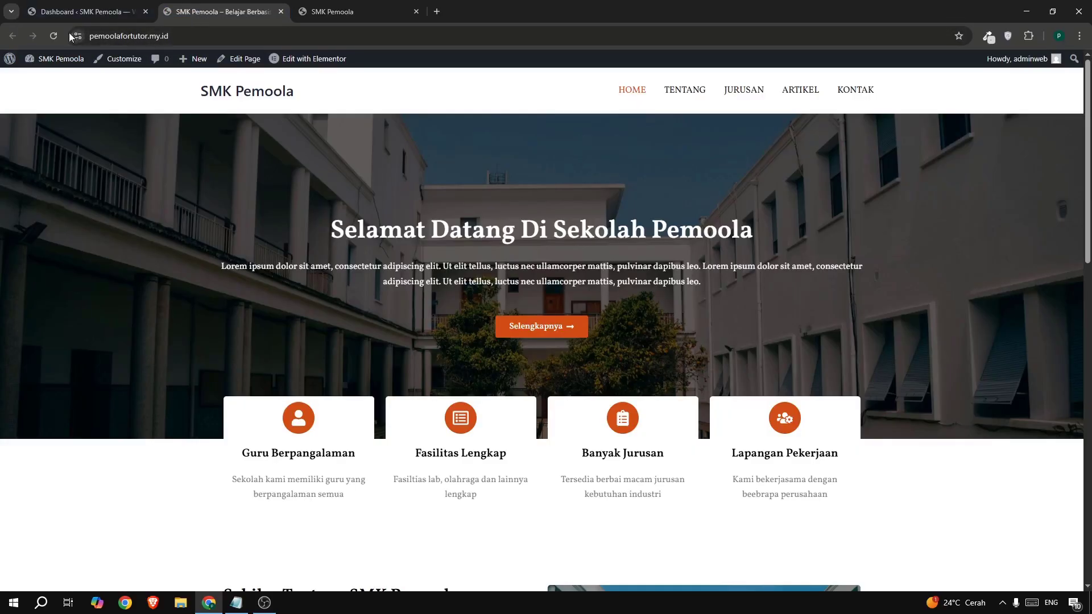
pyautogui.click(53, 37)
pyautogui.scroll(-6, 643, 199)
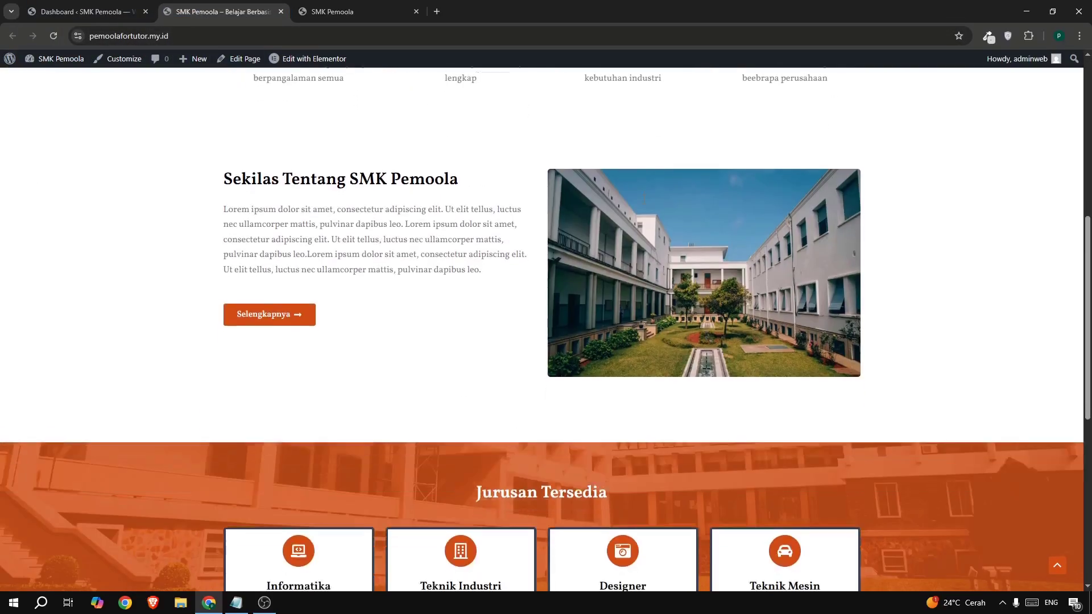
pyautogui.scroll(-5, 643, 199)
pyautogui.scroll(15, 638, 195)
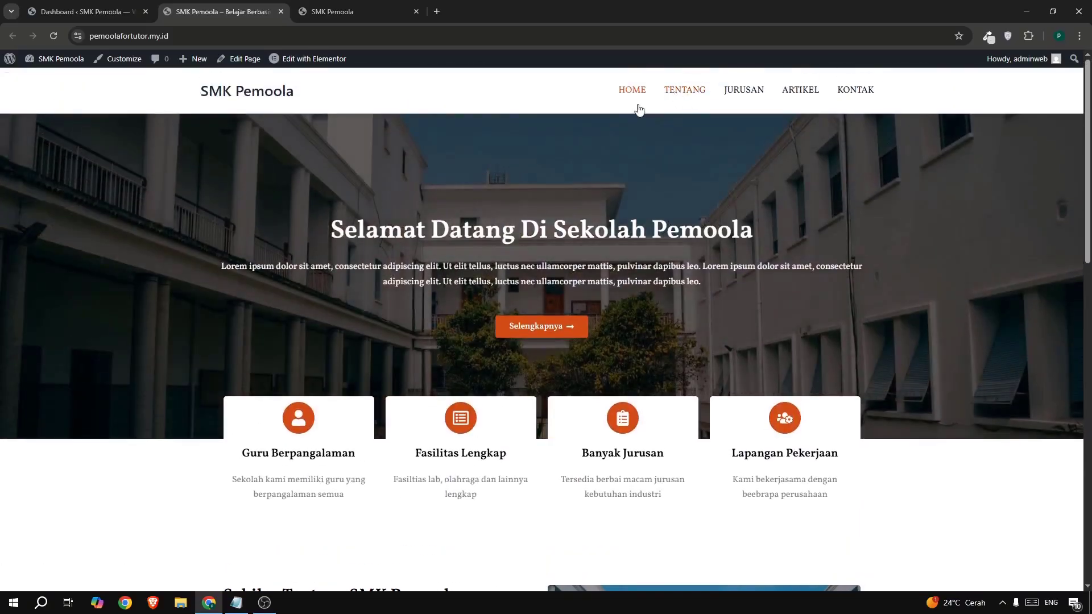
pyautogui.scroll(-15, 642, 265)
pyautogui.moveTo(418, 504); pyautogui.dragTo(697, 558)
pyautogui.scroll(15, 698, 558)
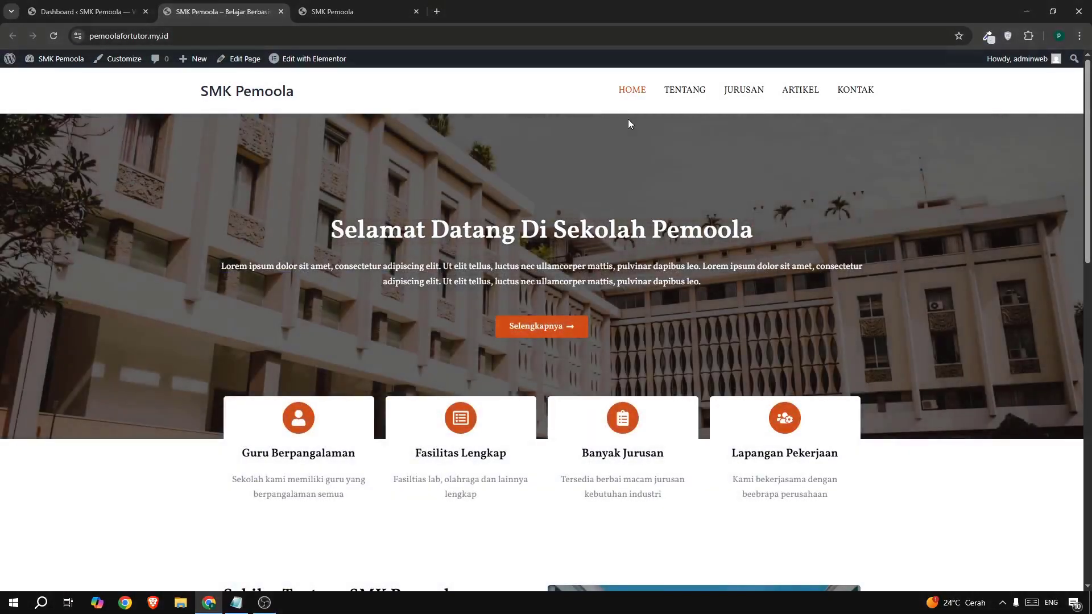
pyautogui.scroll(-6, 683, 364)
pyautogui.scroll(6, 684, 367)
# - Browse the live Tentang page, then return to the admin Dashboard tab
pyautogui.click(353, 11)
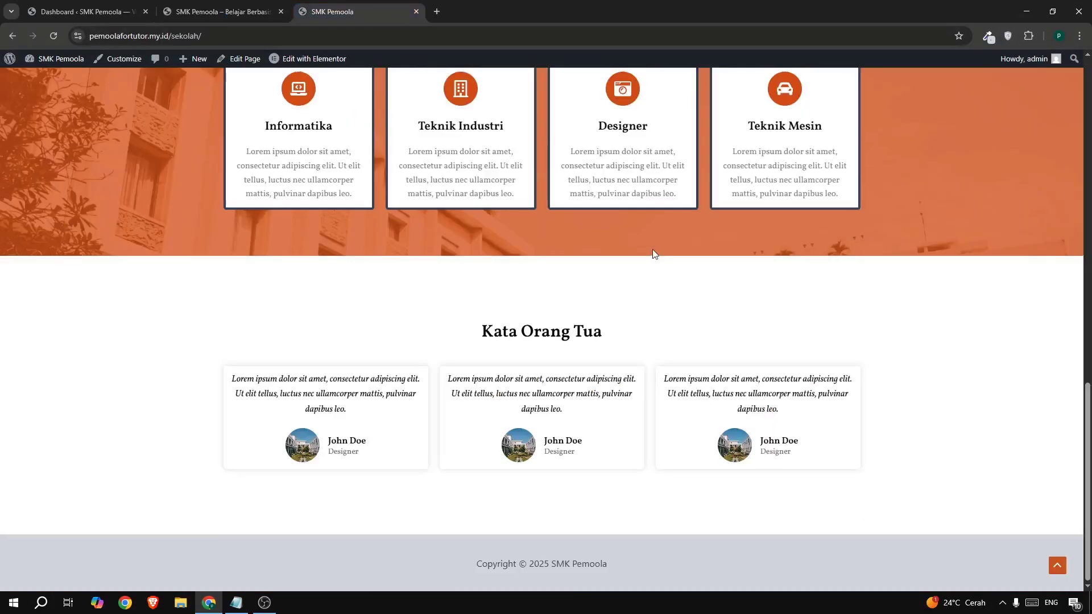
pyautogui.scroll(10, 653, 249)
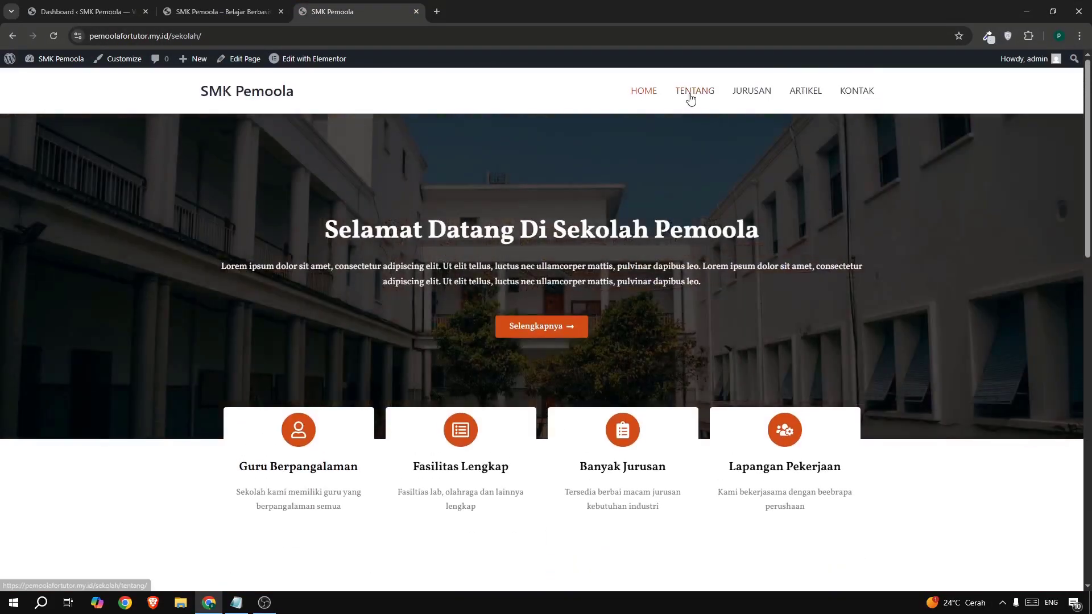
pyautogui.click(690, 97)
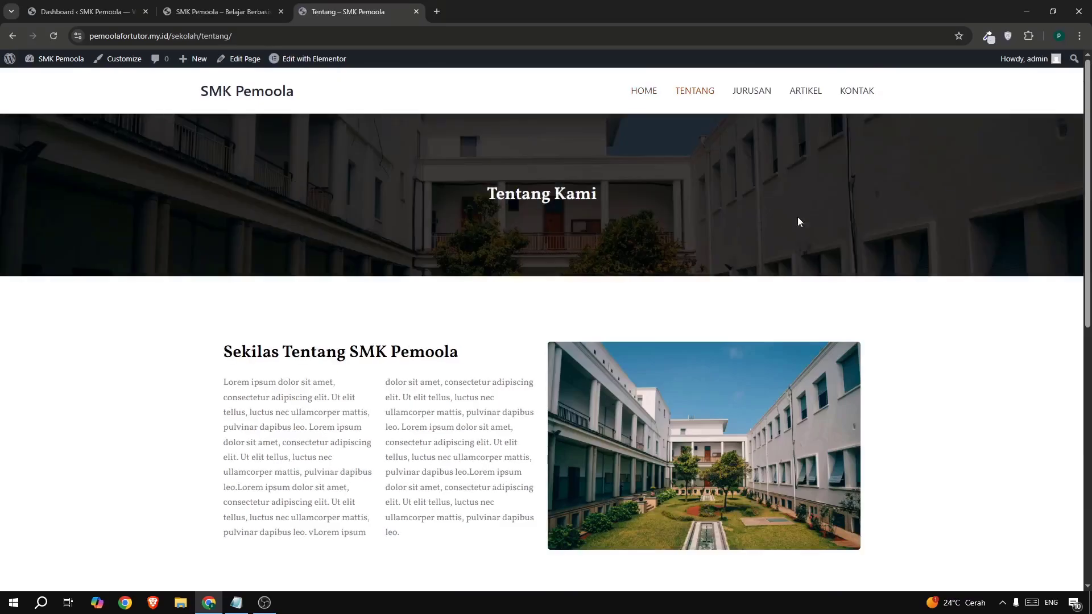
pyautogui.scroll(-8, 813, 221)
pyautogui.scroll(-2, 827, 220)
pyautogui.scroll(8, 827, 220)
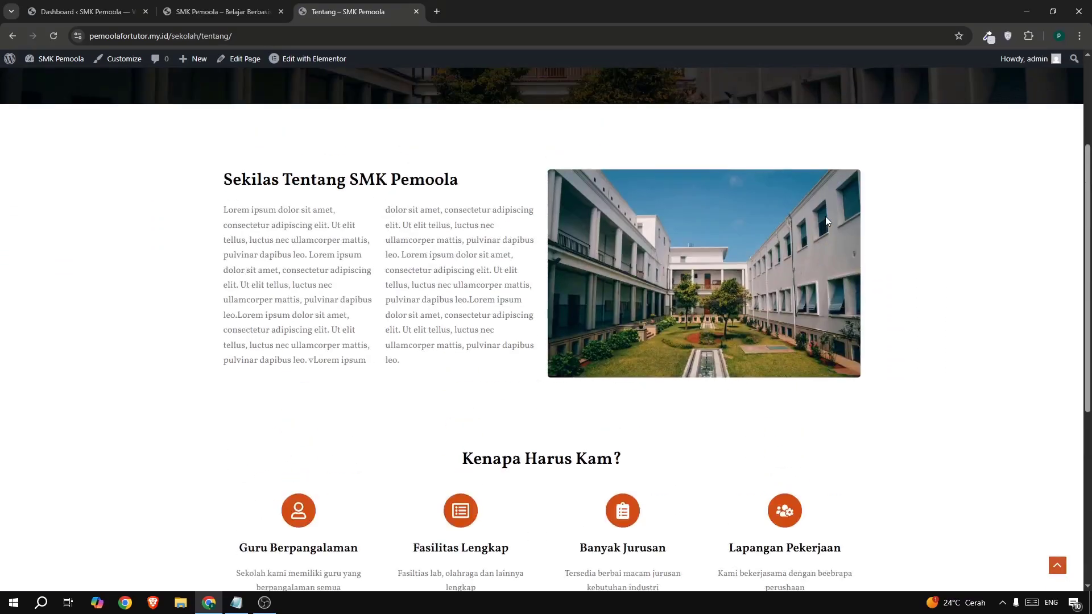
pyautogui.scroll(-8, 829, 216)
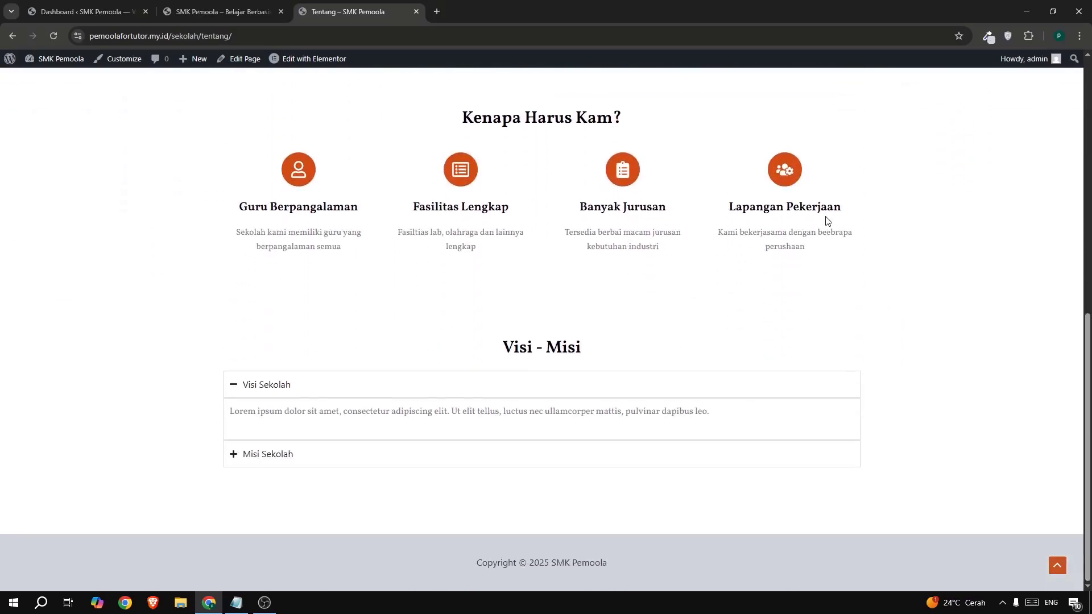
pyautogui.scroll(8, 853, 288)
pyautogui.scroll(1, 853, 288)
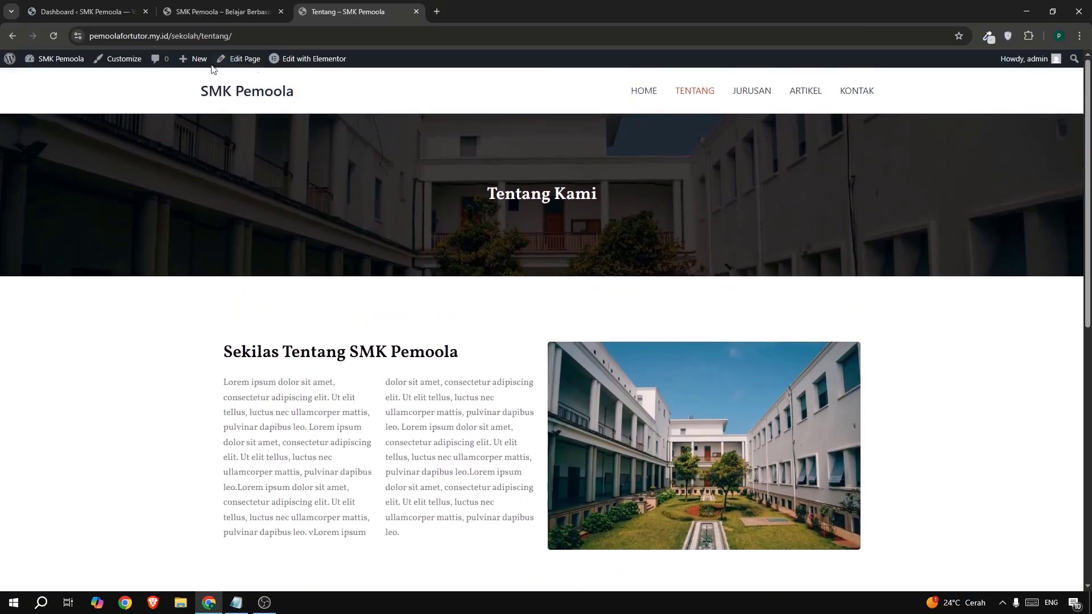
pyautogui.click(31, 11)
# - Open the Tentang page from All Pages in the Elementor editor
pyautogui.moveTo(36, 188)
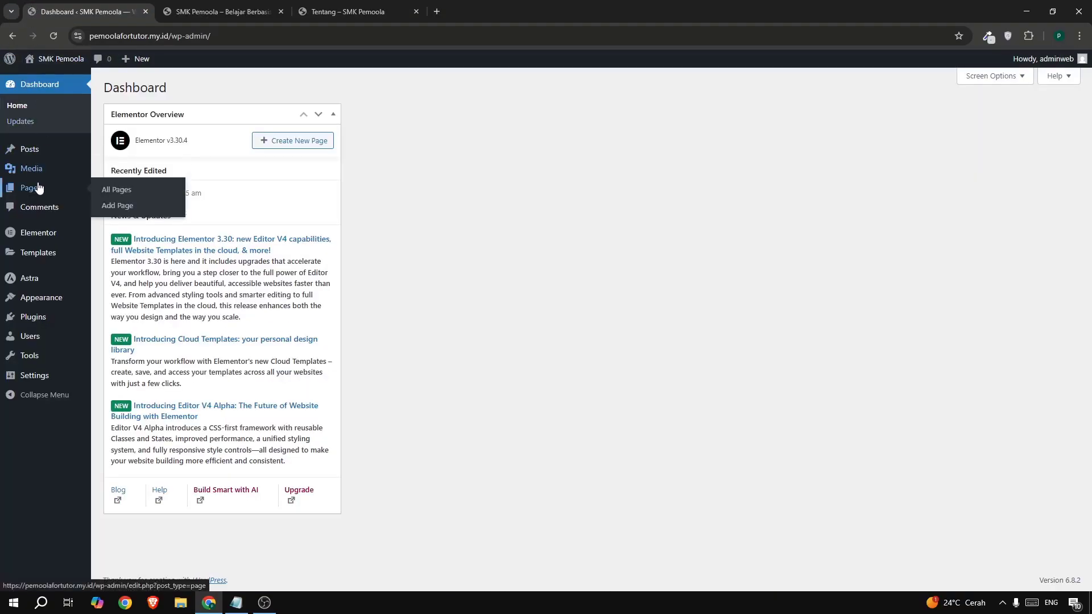
pyautogui.click(118, 193)
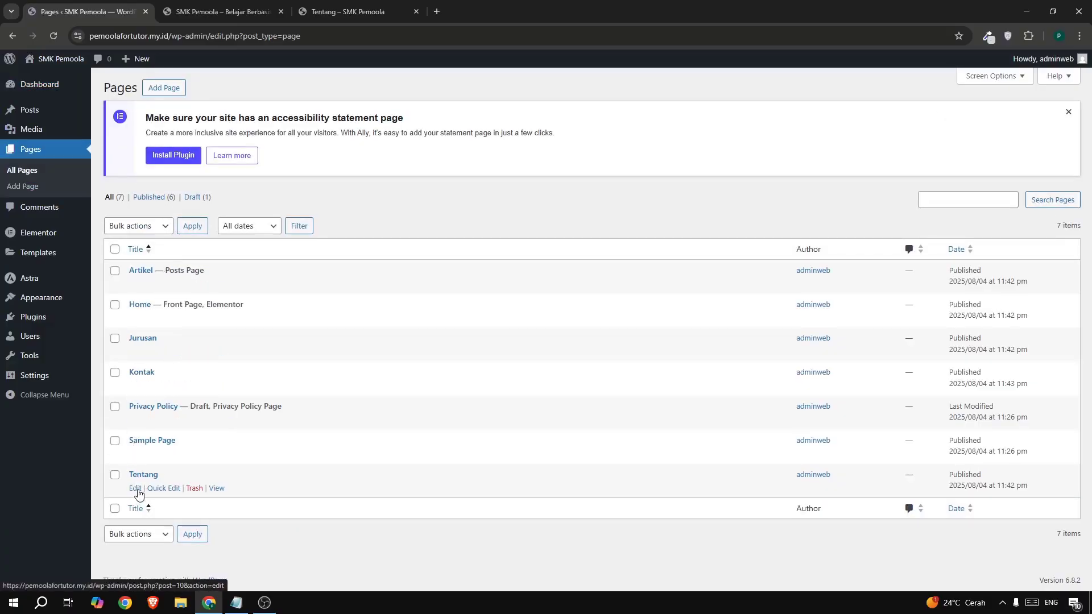
pyautogui.click(135, 488)
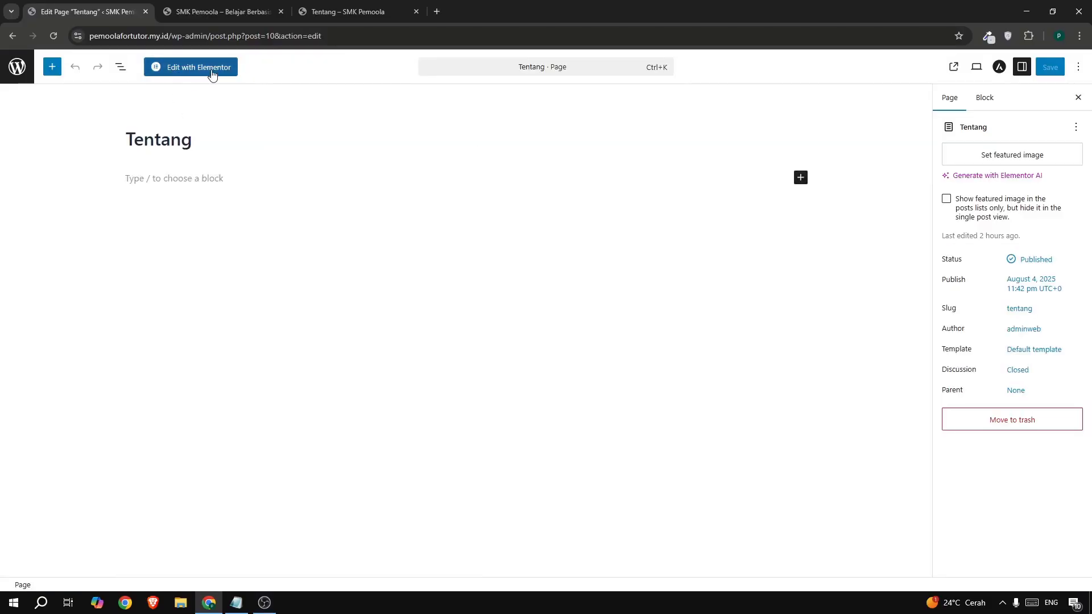
pyautogui.click(185, 71)
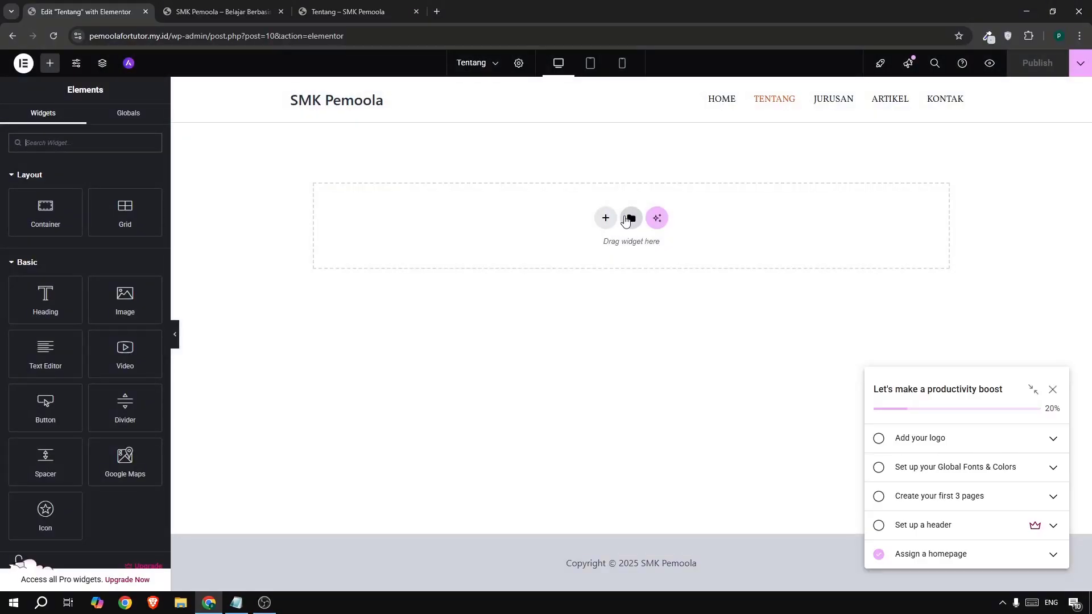
# - Insert the saved 'template home' layout without its page settings and dismiss the checklist
pyautogui.click(625, 220)
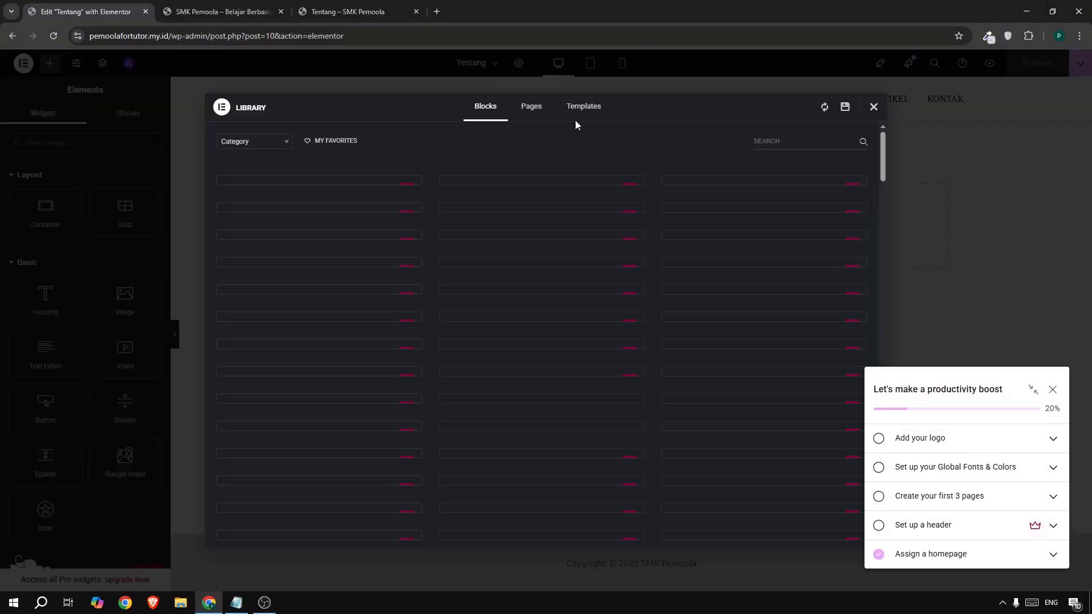
pyautogui.click(575, 112)
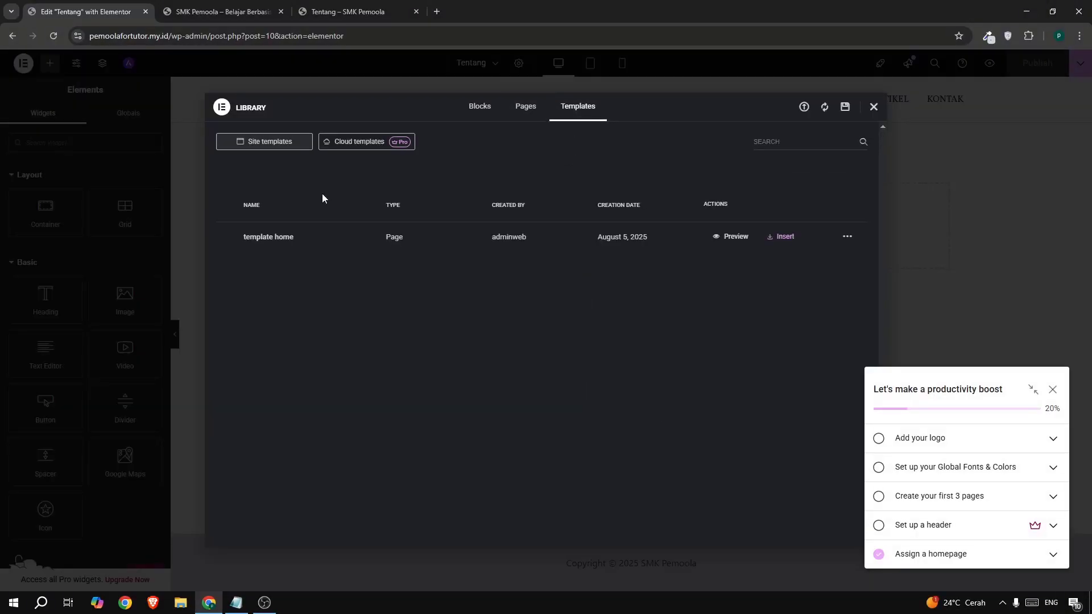
pyautogui.click(788, 245)
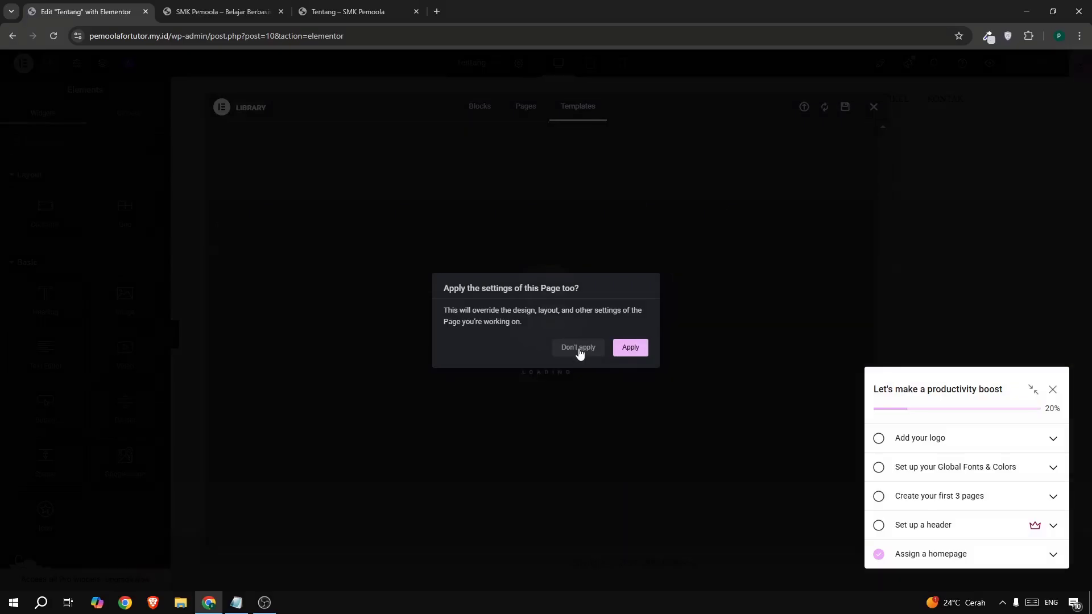
pyautogui.click(579, 350)
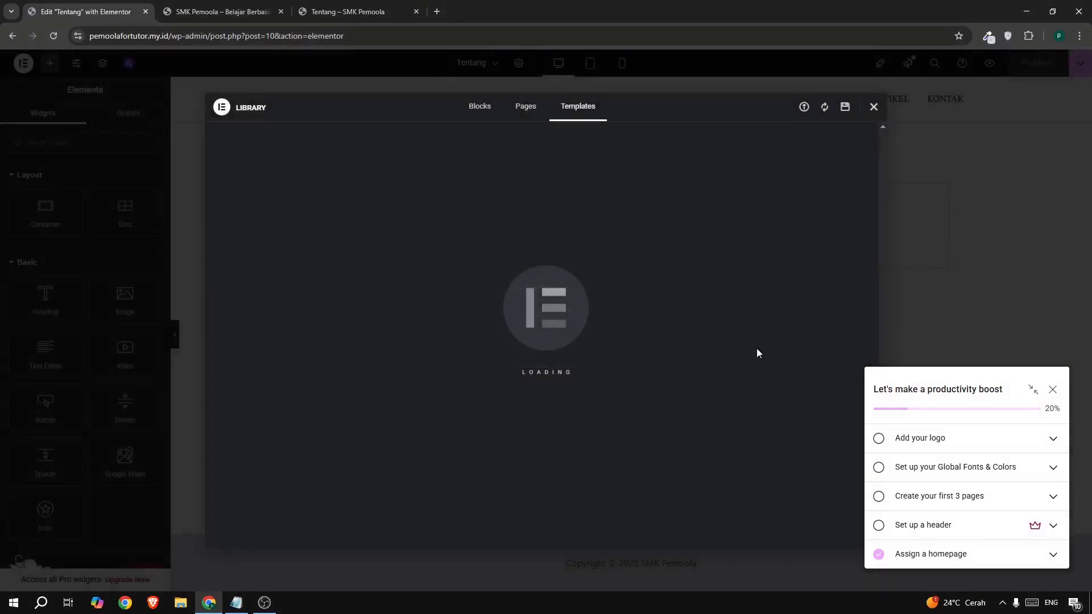
pyautogui.click(1053, 390)
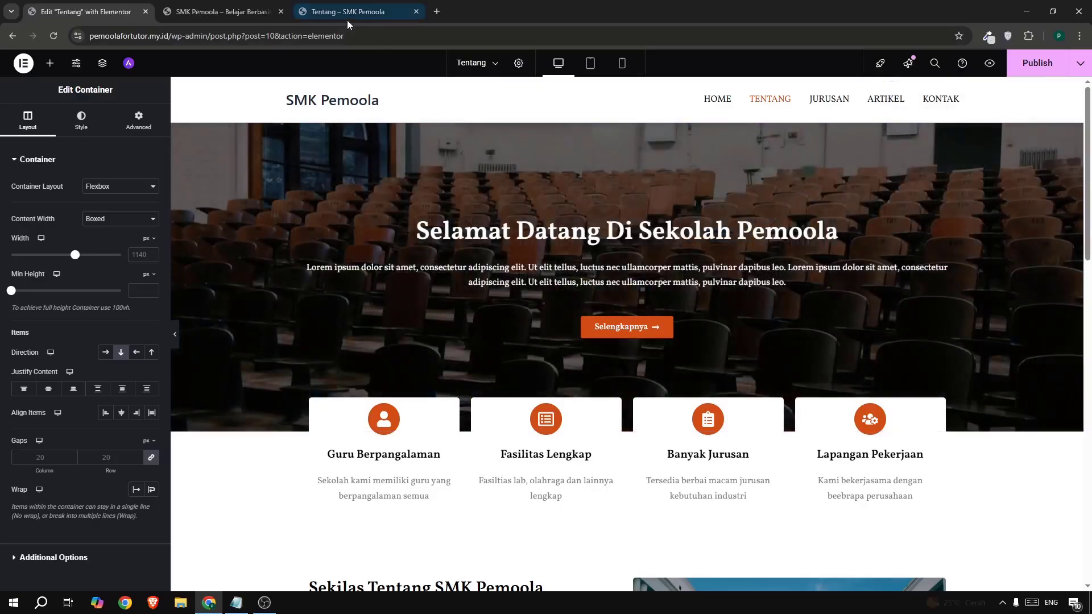
# - Review the live Tentang page for reference
pyautogui.click(347, 17)
pyautogui.scroll(-6, 470, 306)
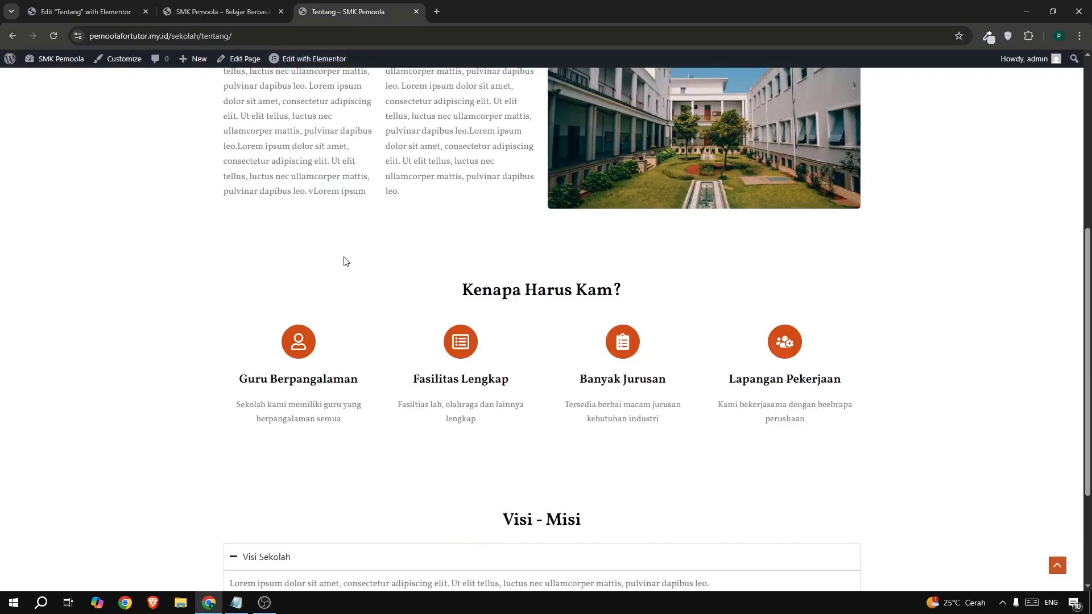
pyautogui.scroll(3, 136, 63)
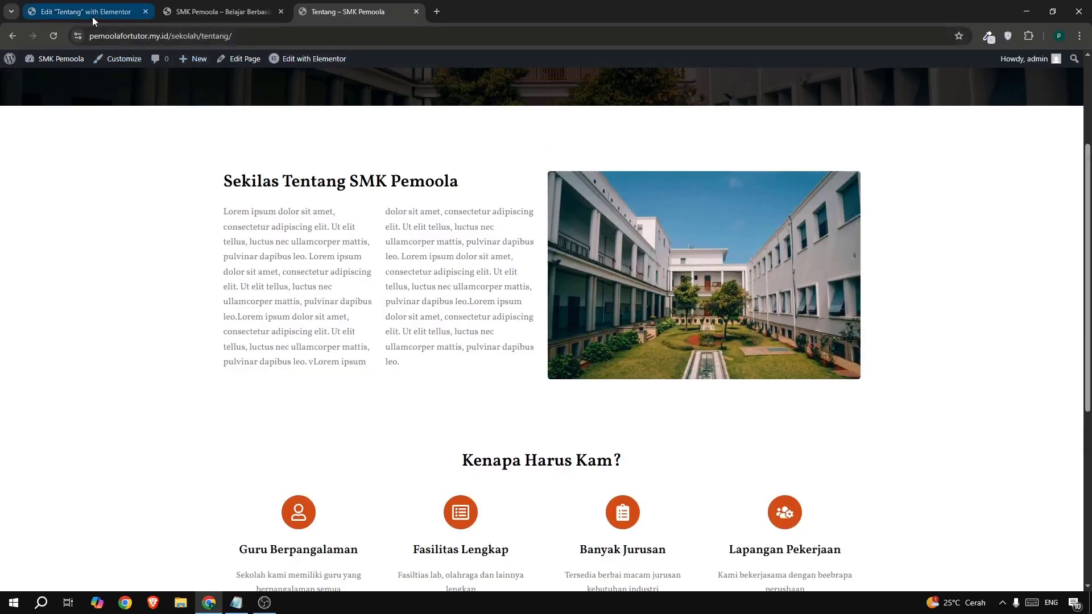
# - Delete the Jurusan Tersedia and Kata Orang Tua containers from the Tentang page in Elementor
pyautogui.click(92, 16)
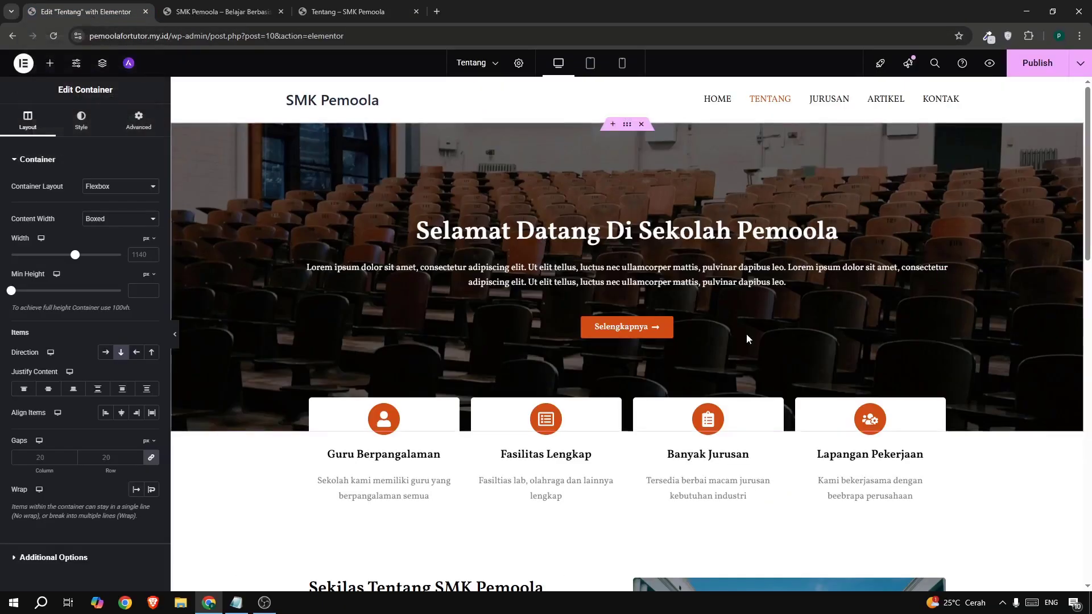
pyautogui.scroll(-3, 747, 334)
pyautogui.scroll(-6, 747, 338)
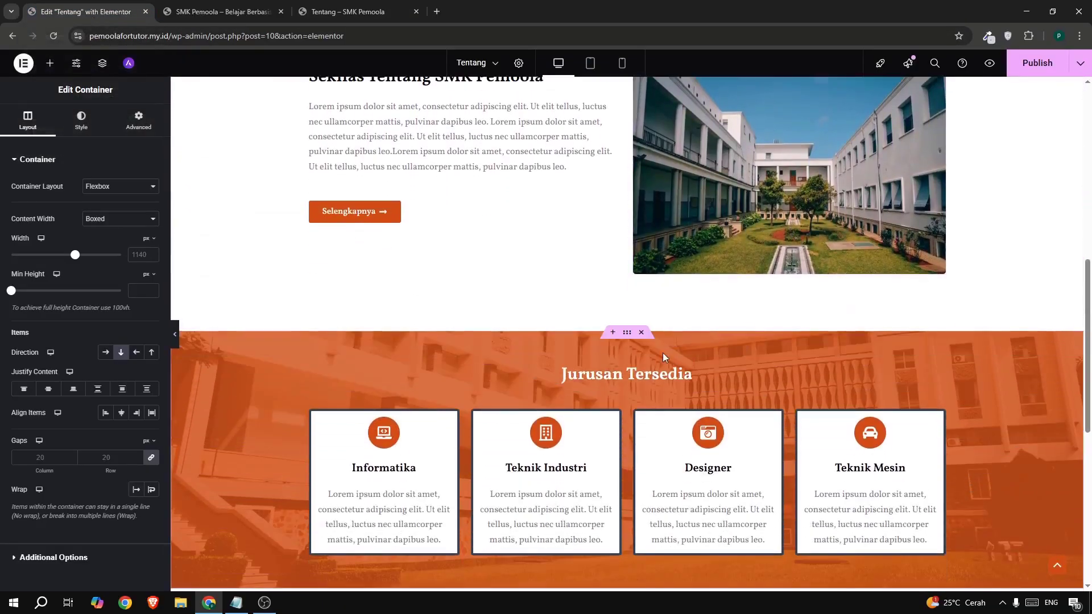
pyautogui.click(642, 334)
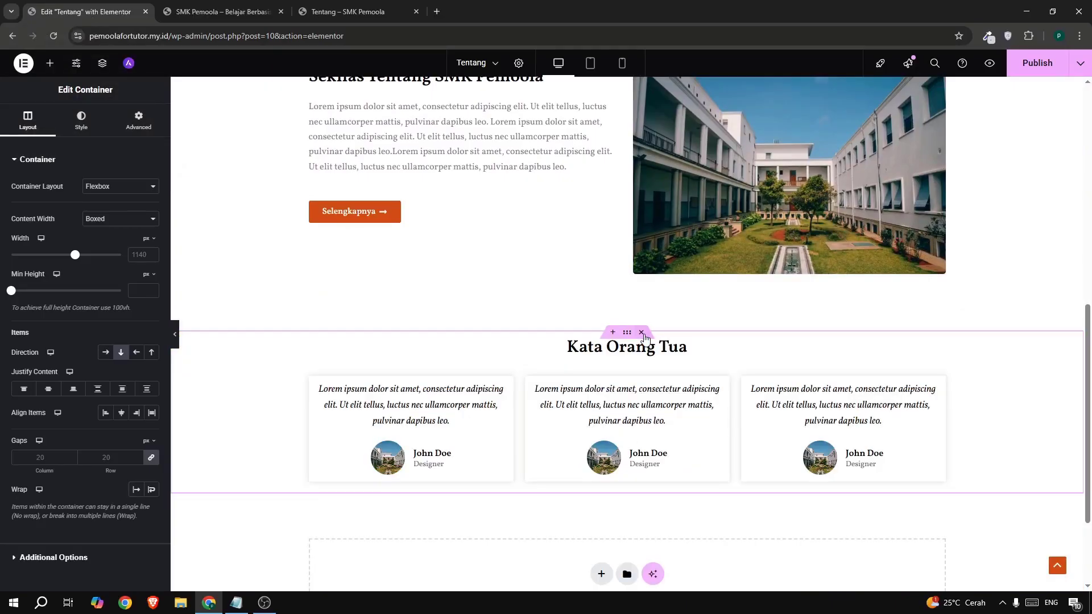
pyautogui.click(641, 332)
pyautogui.scroll(6, 640, 334)
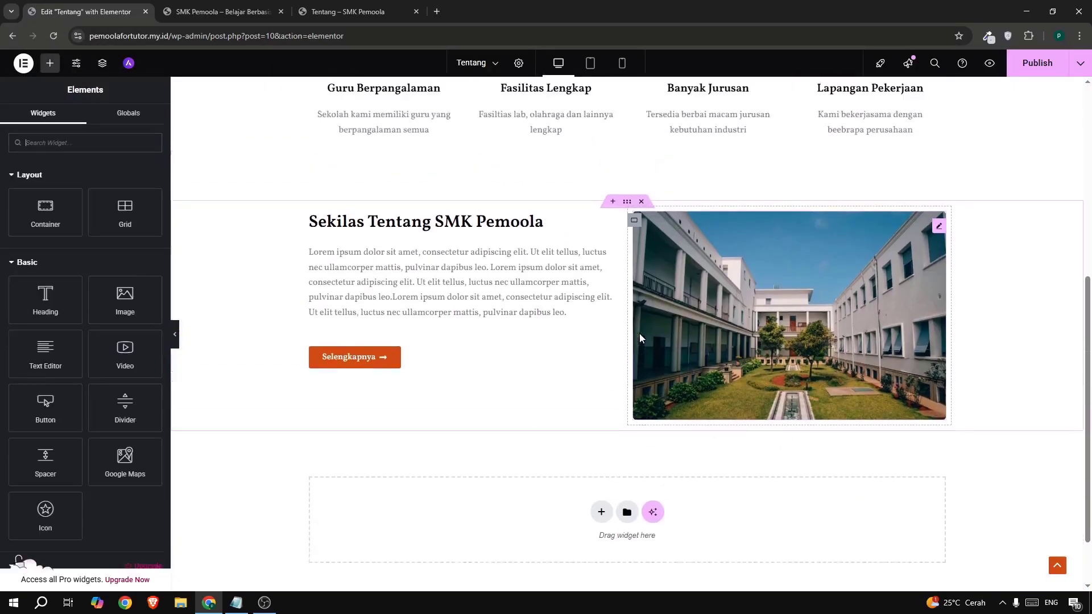
pyautogui.scroll(3, 637, 262)
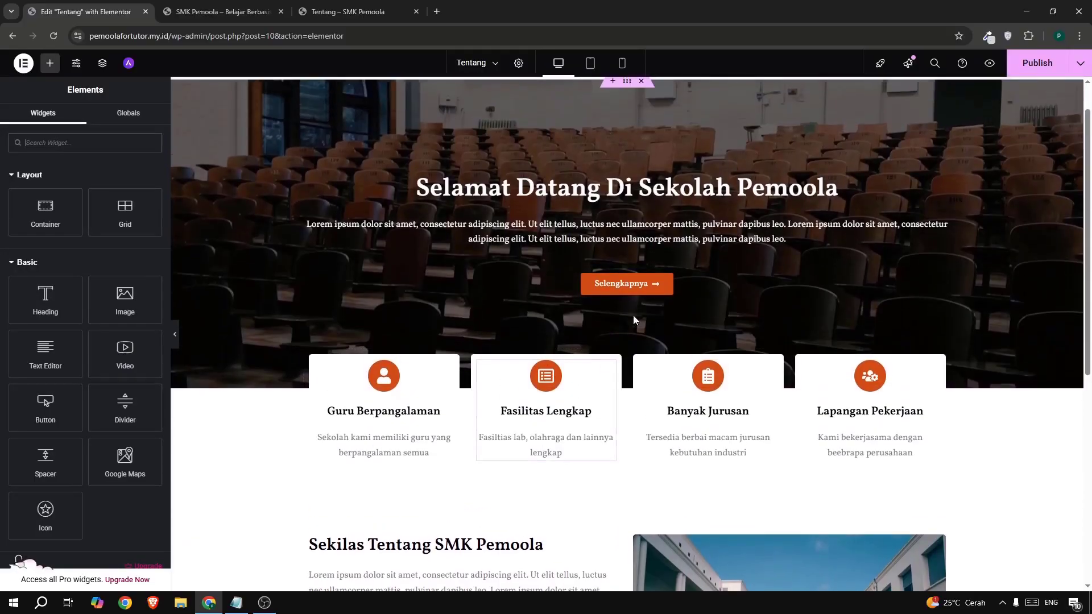
pyautogui.scroll(-3, 626, 290)
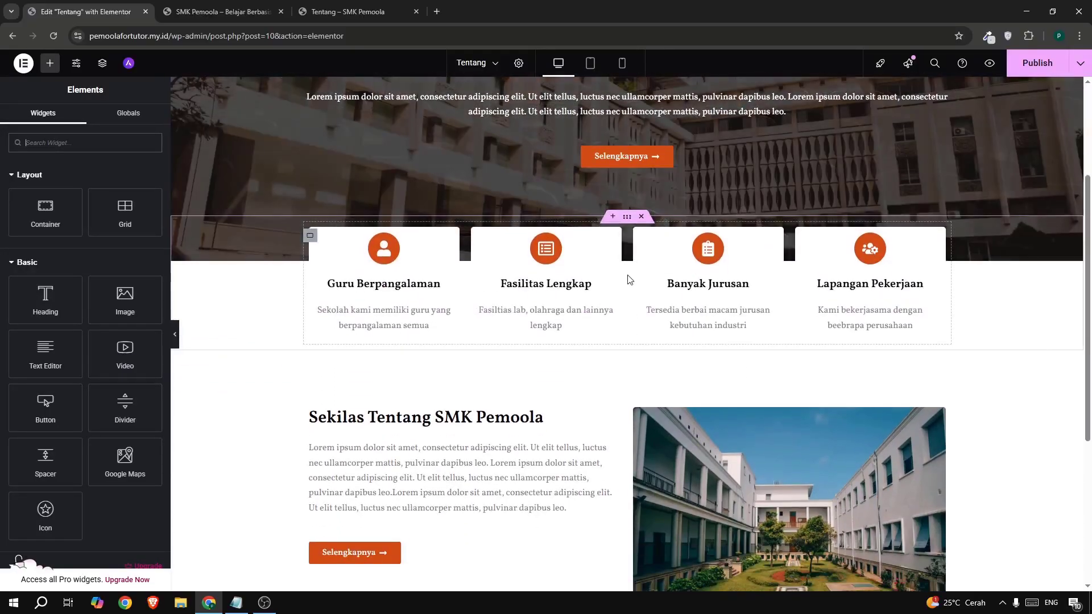
pyautogui.scroll(1, 626, 278)
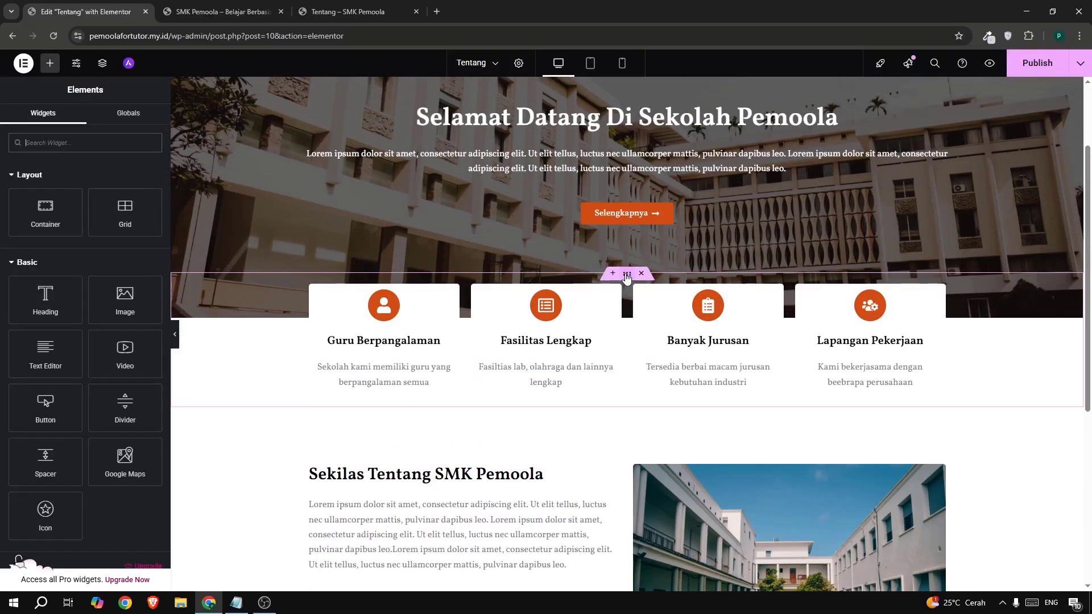
# - Set the feature cards container's top margin to 0 and check it against the live page
pyautogui.click(626, 275)
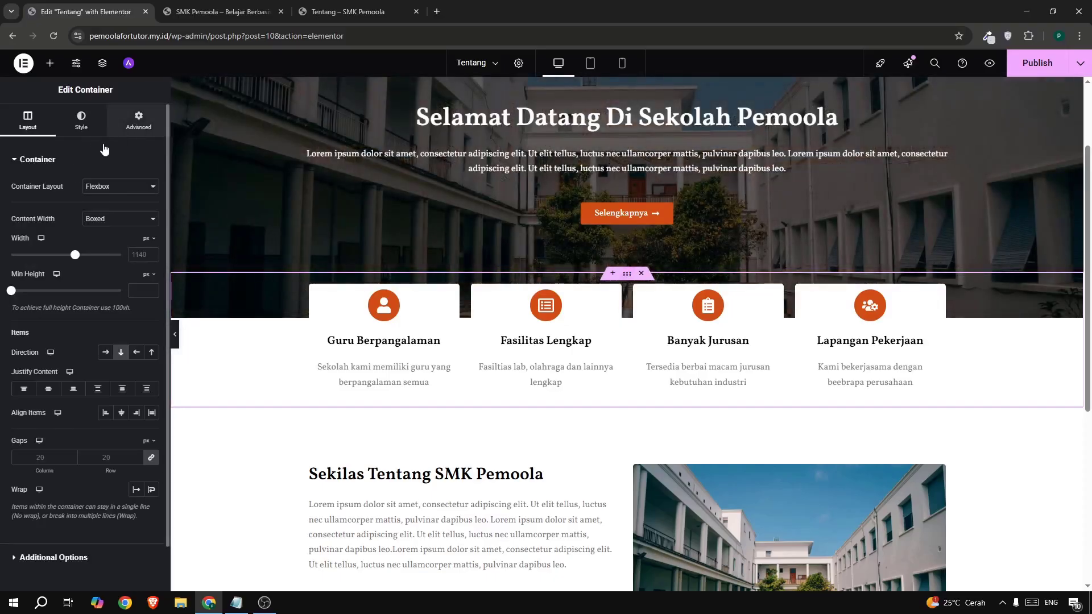
pyautogui.click(139, 121)
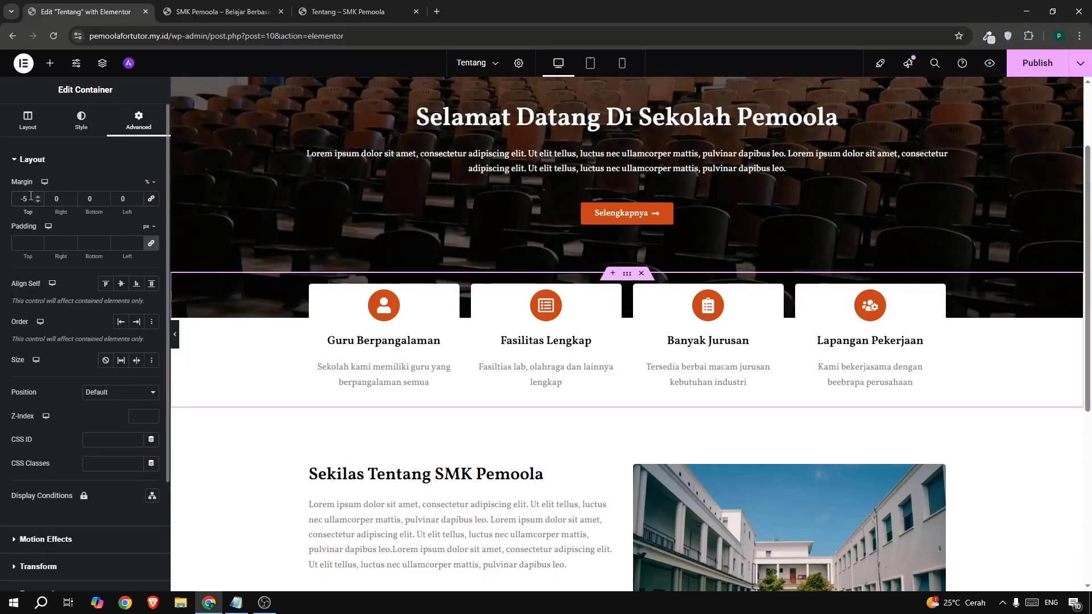
pyautogui.press('BackSpace')
pyautogui.press('BackSpace')
pyautogui.write('0')
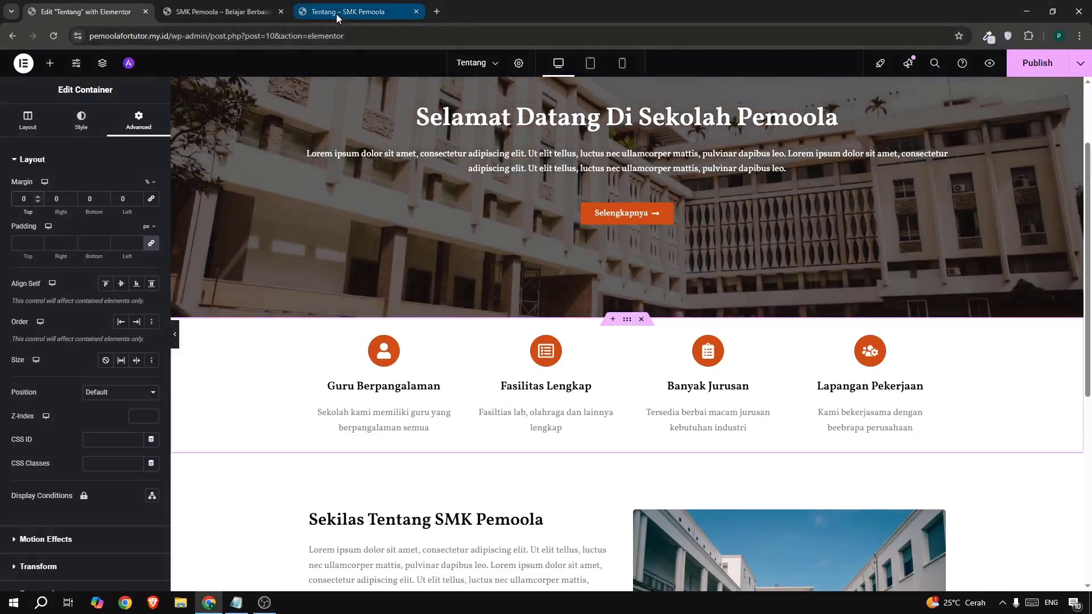
pyautogui.click(336, 14)
pyautogui.scroll(3, 479, 292)
pyautogui.scroll(-2, 479, 293)
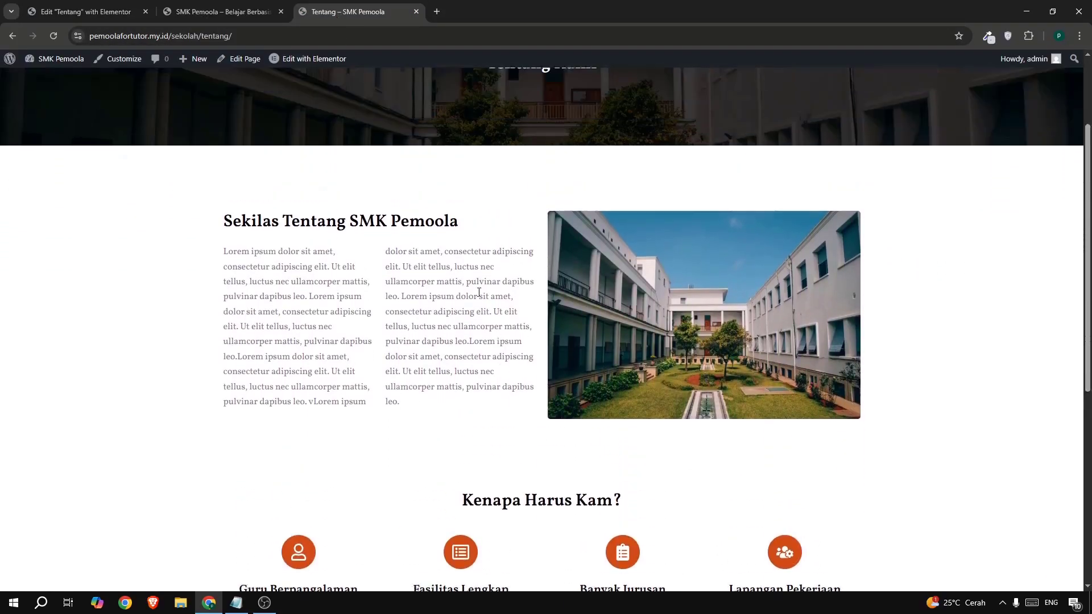
pyautogui.scroll(1, 479, 292)
# - Delete the Selengkapnya button from the hero
pyautogui.click(93, 13)
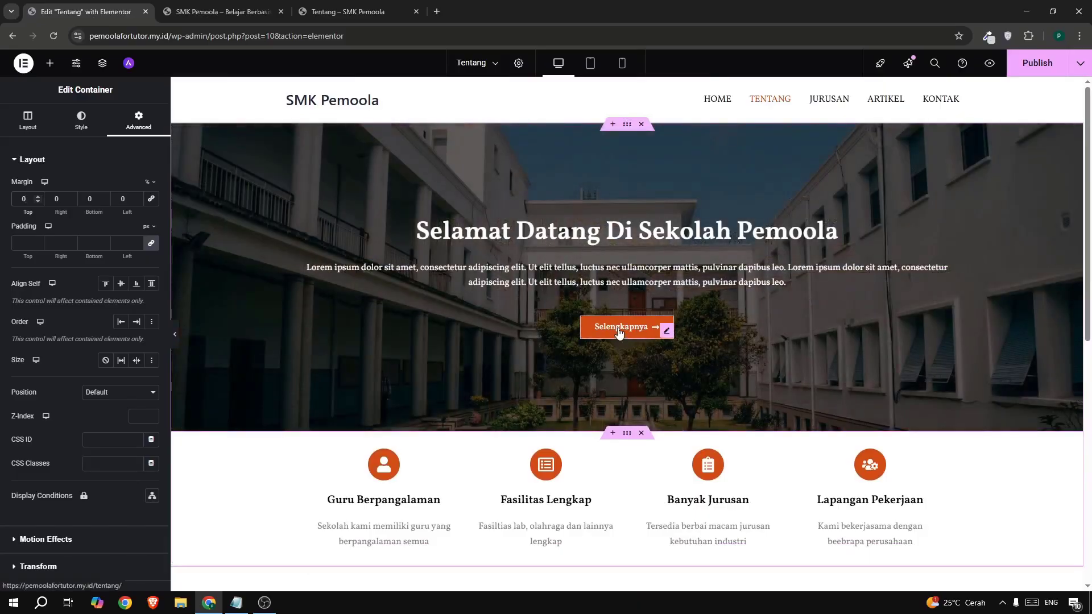
pyautogui.rightClick(619, 333)
pyautogui.click(671, 574)
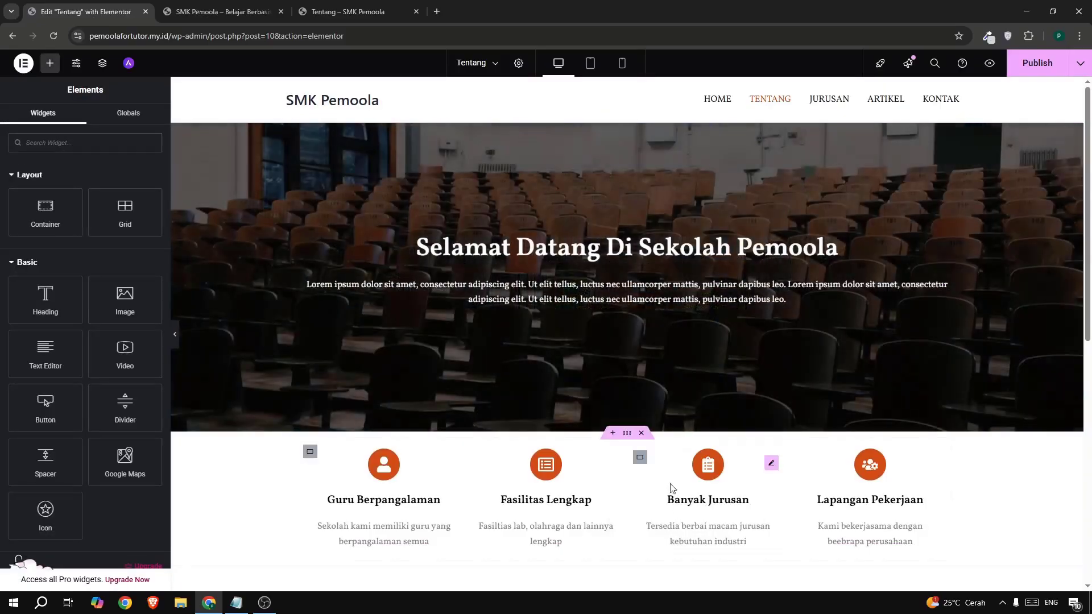
pyautogui.rightClick(581, 310)
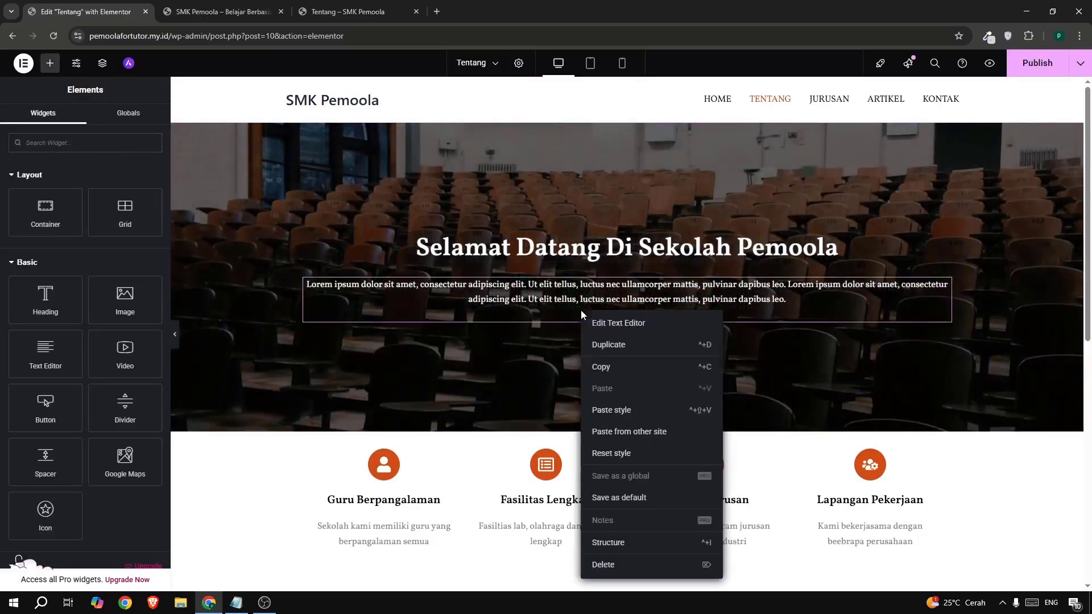
# - Delete the hero's lorem ipsum paragraph and switch the hero background to Classic
pyautogui.click(638, 567)
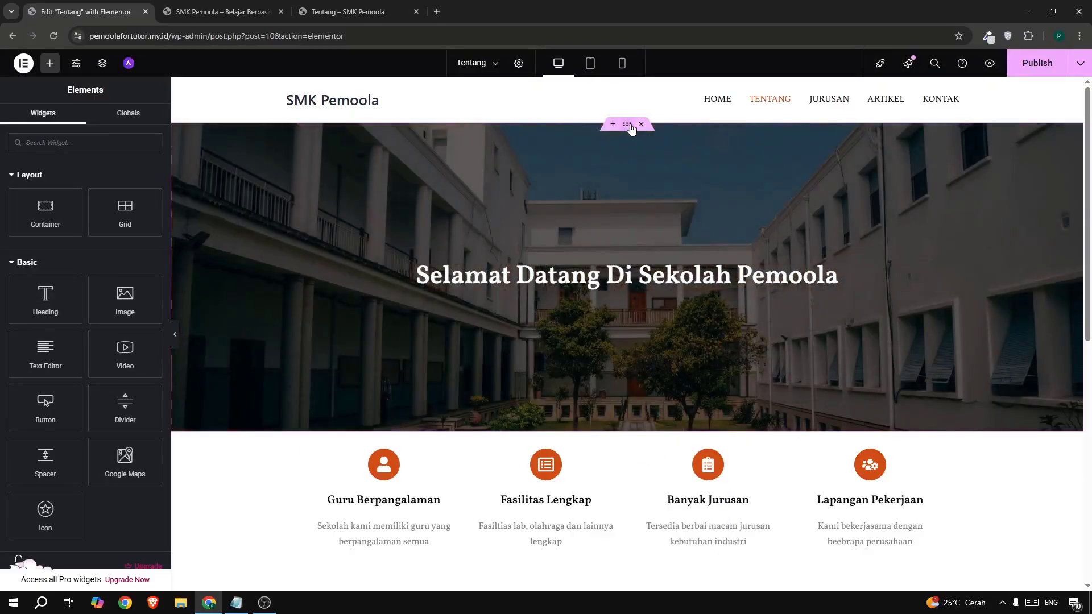
pyautogui.click(628, 124)
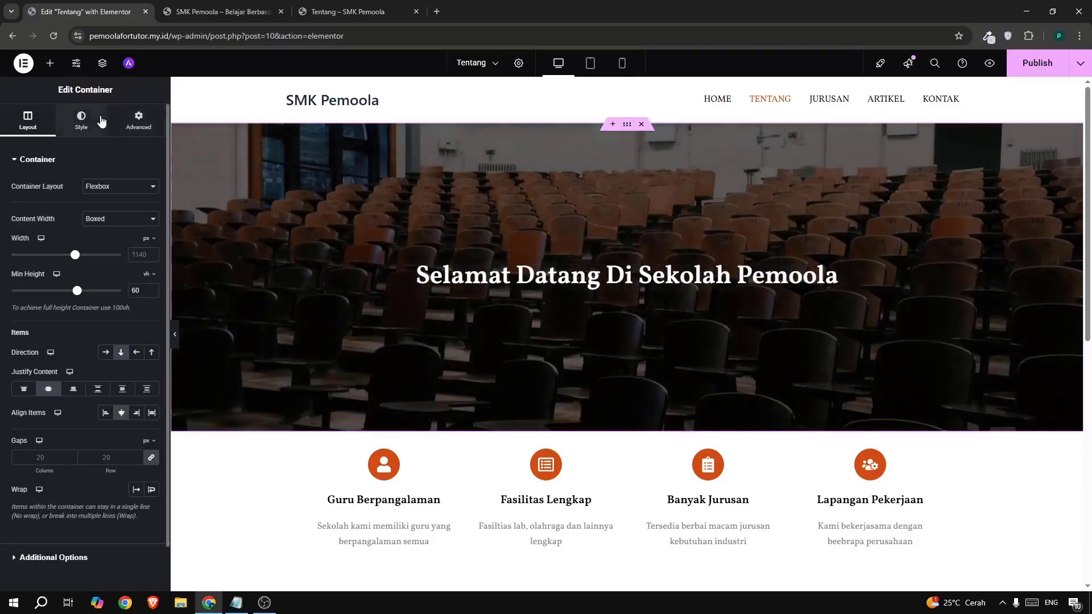
pyautogui.click(97, 123)
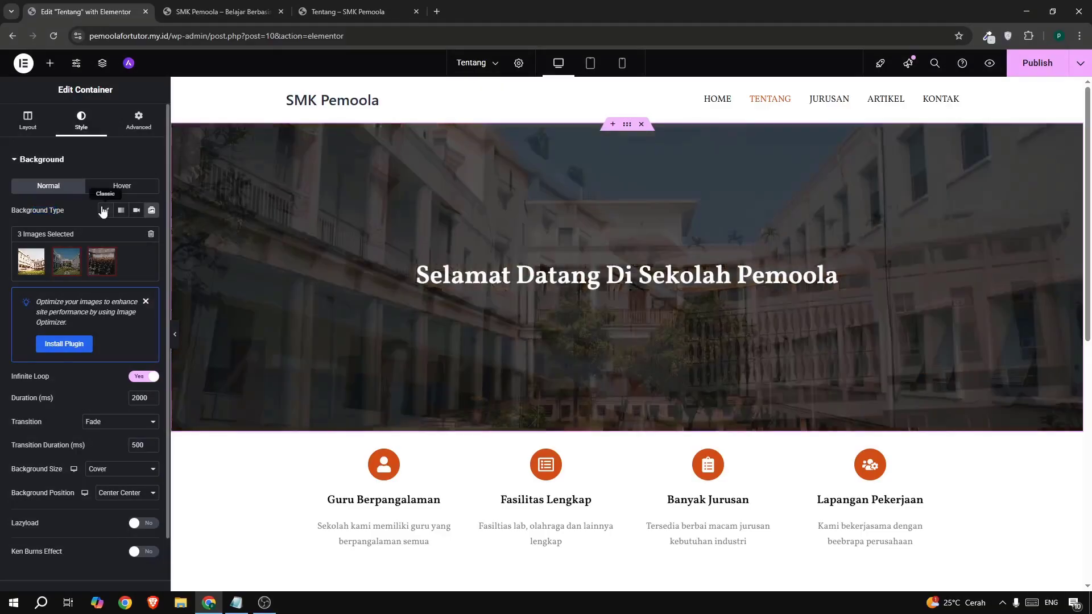
pyautogui.click(103, 210)
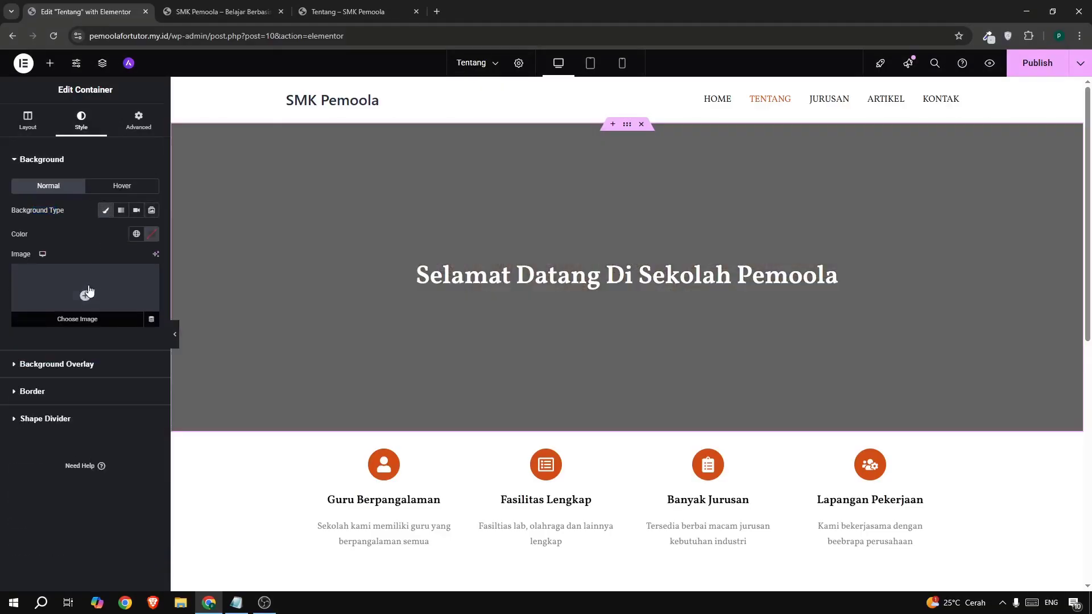
# - Set the courtyard photo as the hero background image
pyautogui.click(89, 291)
pyautogui.click(347, 11)
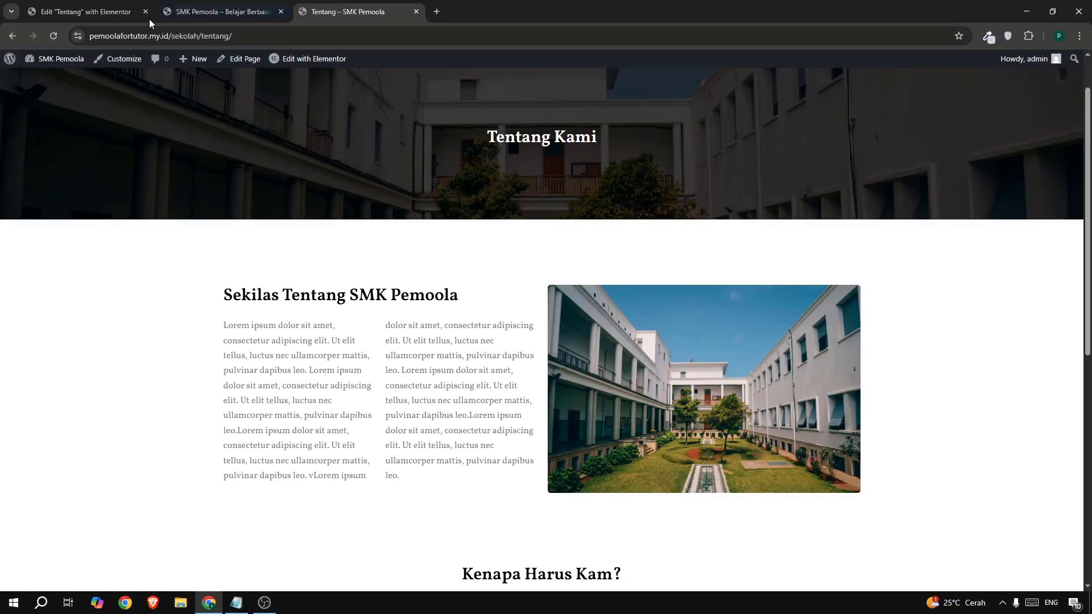
pyautogui.click(66, 18)
pyautogui.click(339, 198)
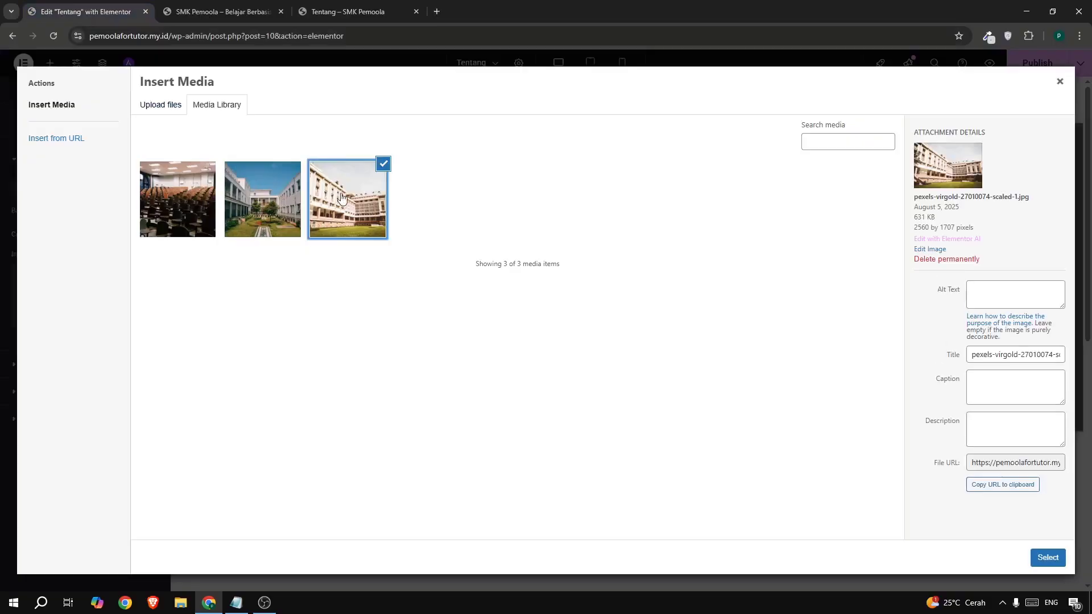
pyautogui.click(240, 212)
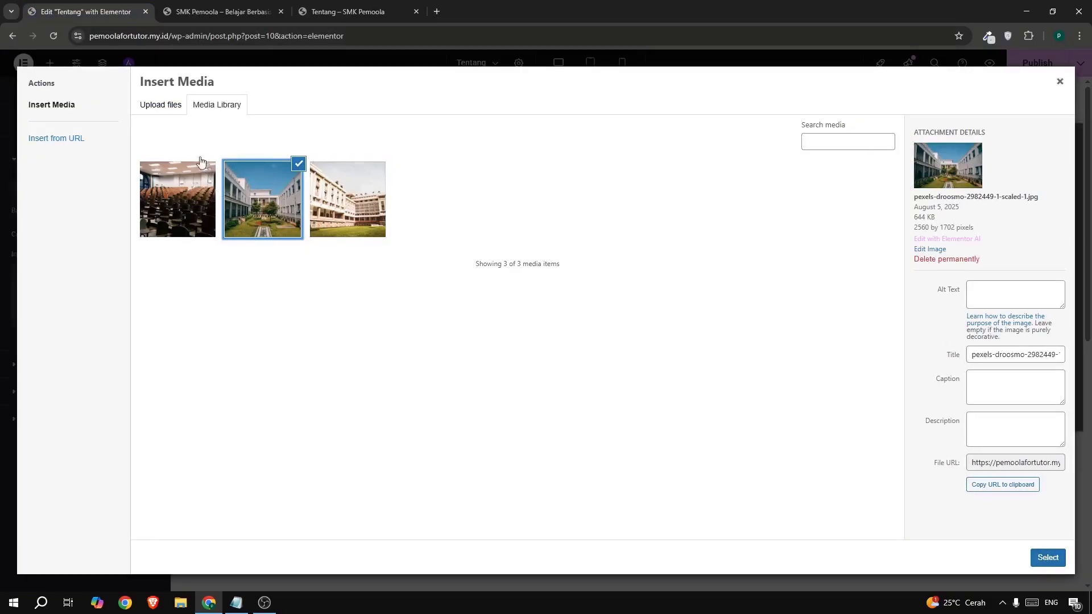
pyautogui.click(1048, 558)
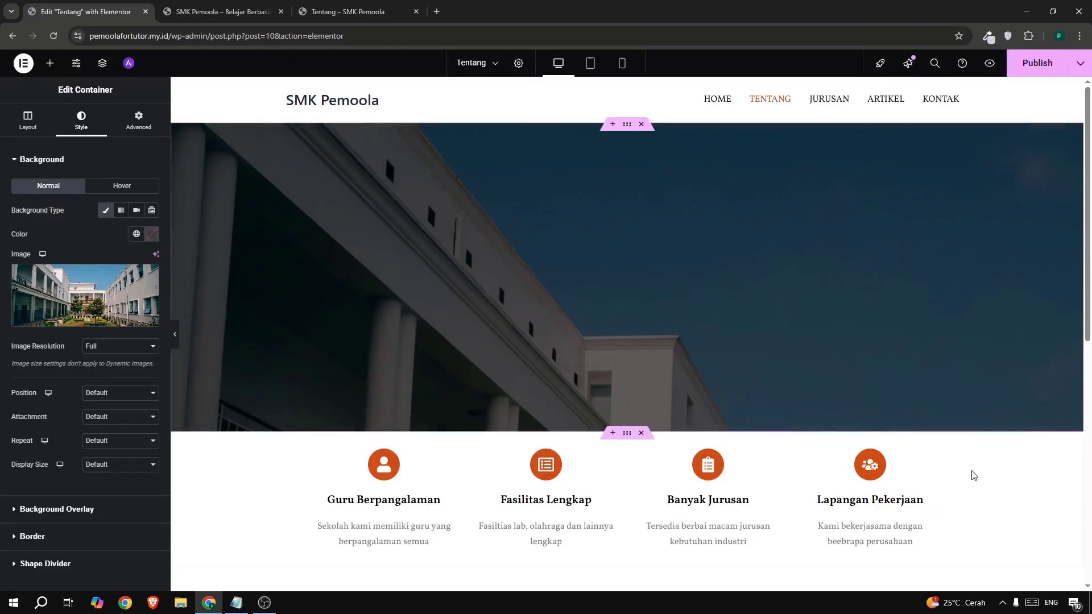
# - Set the background to Cover size, No-repeat, and Center Center position
pyautogui.scroll(-2, 78, 466)
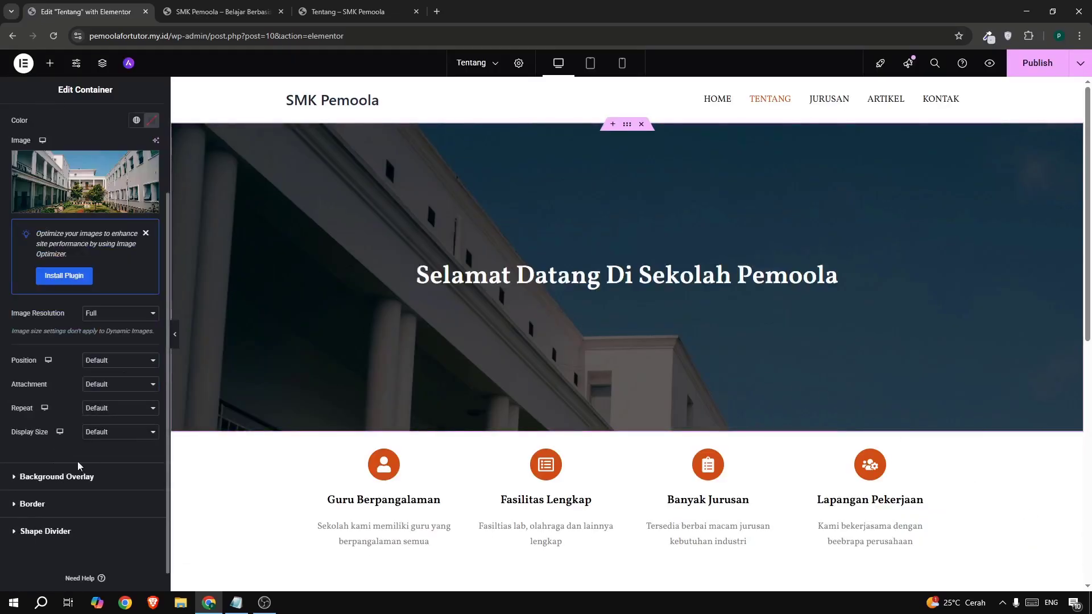
pyautogui.click(108, 433)
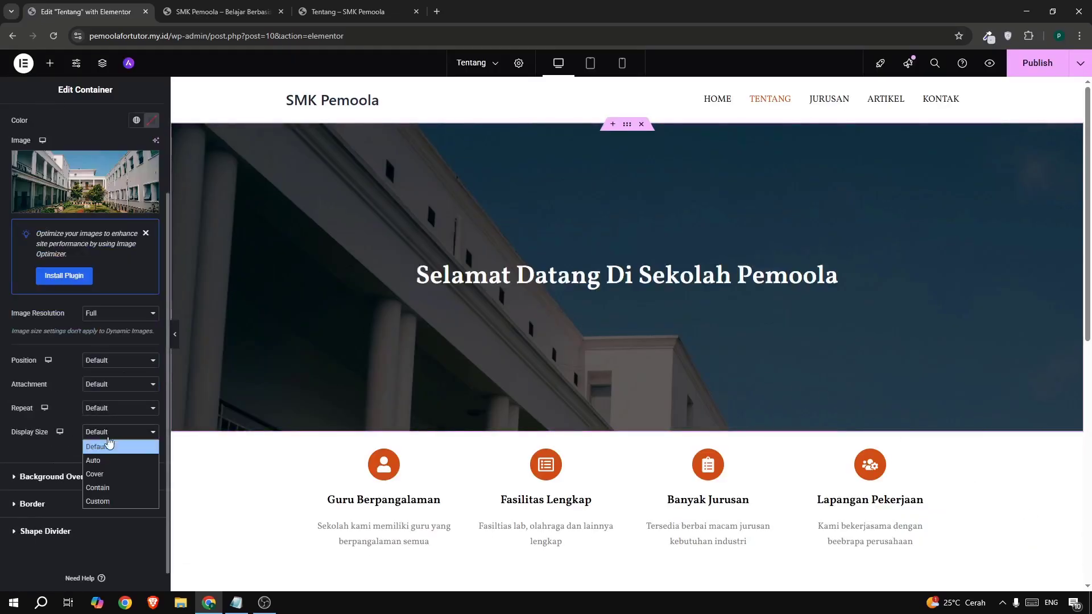
pyautogui.click(111, 477)
pyautogui.click(113, 409)
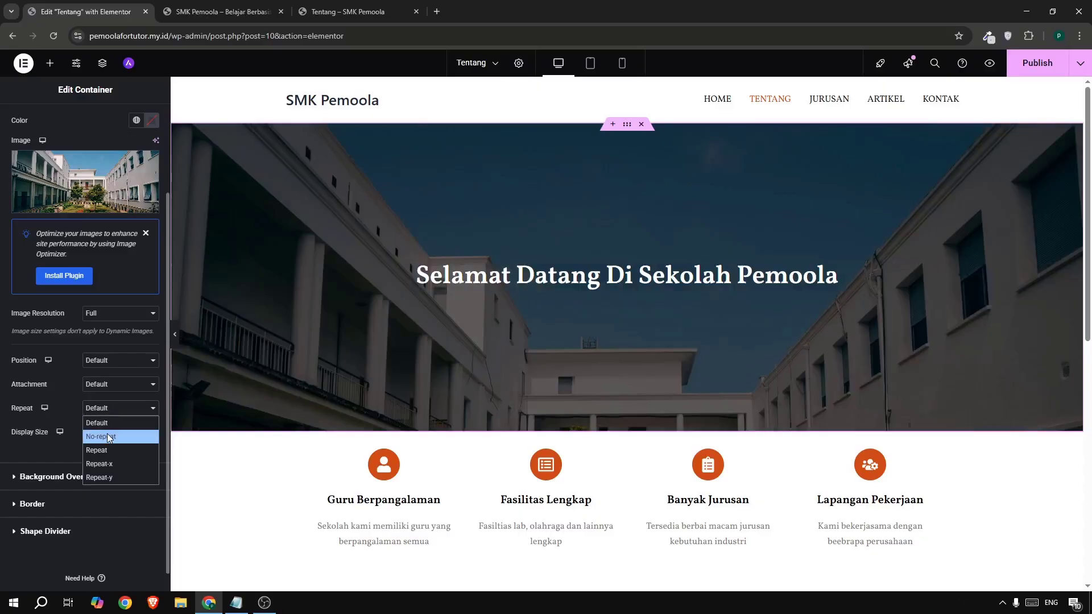
pyautogui.click(107, 433)
pyautogui.click(98, 364)
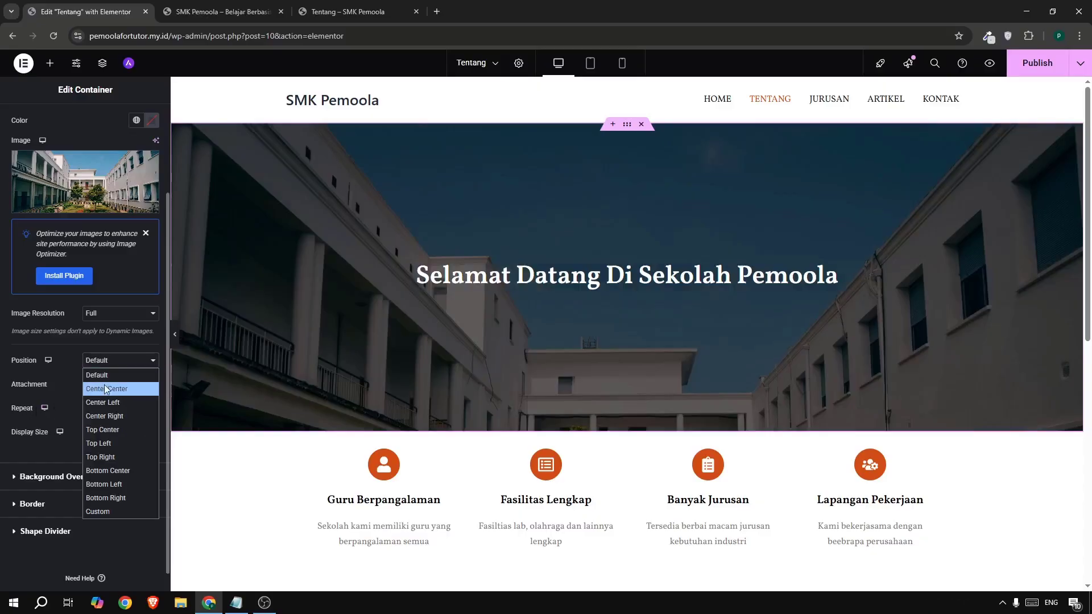
pyautogui.click(107, 392)
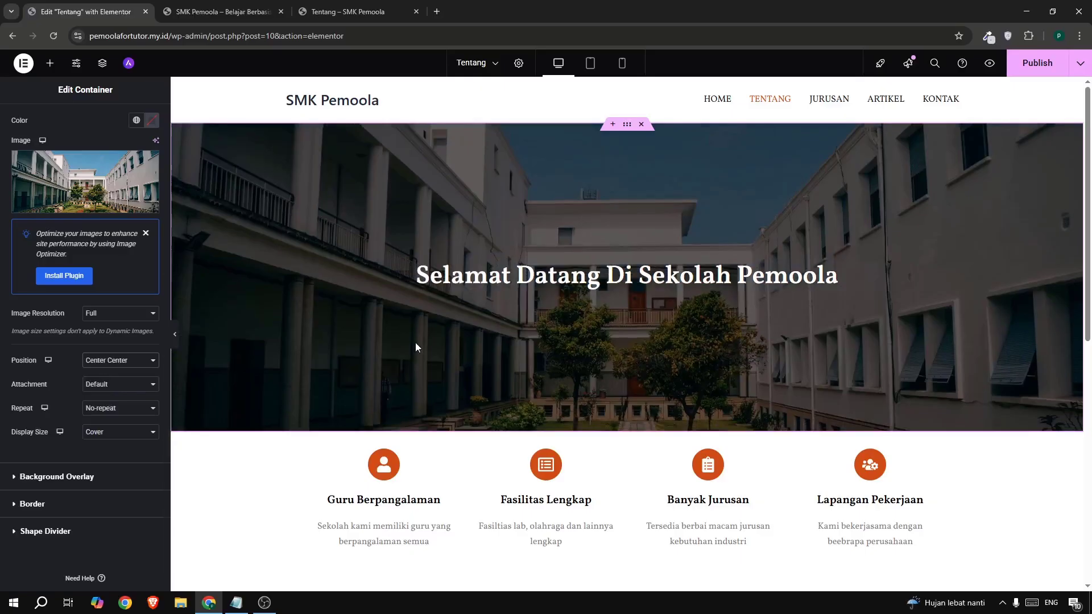
pyautogui.scroll(2, 48, 221)
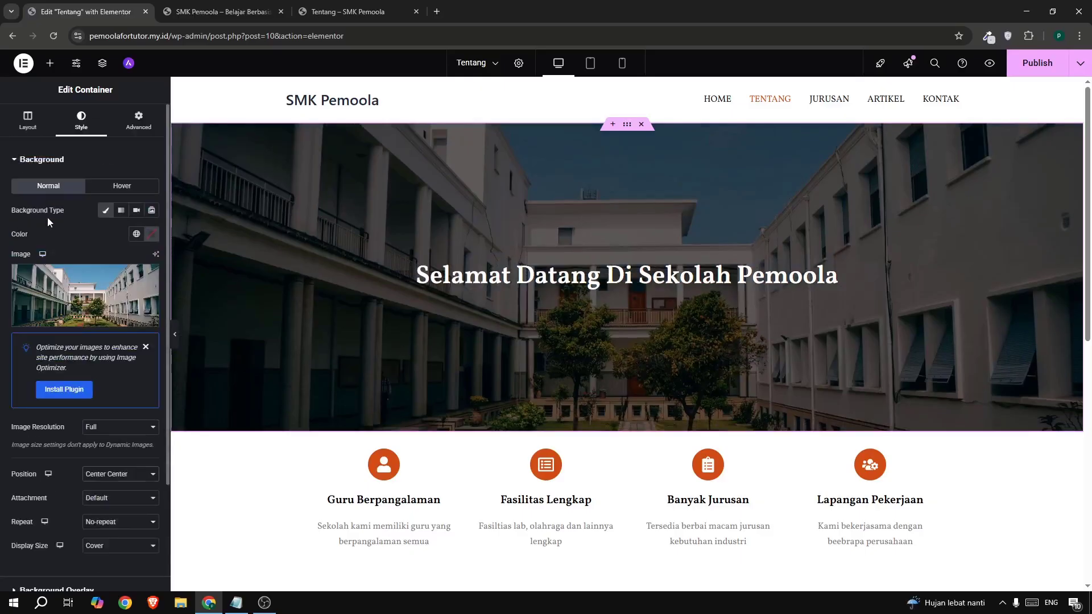
# - Give the hero a 30 vh min height and retitle its heading 'Tentang Kami', copied from the live page
pyautogui.click(27, 121)
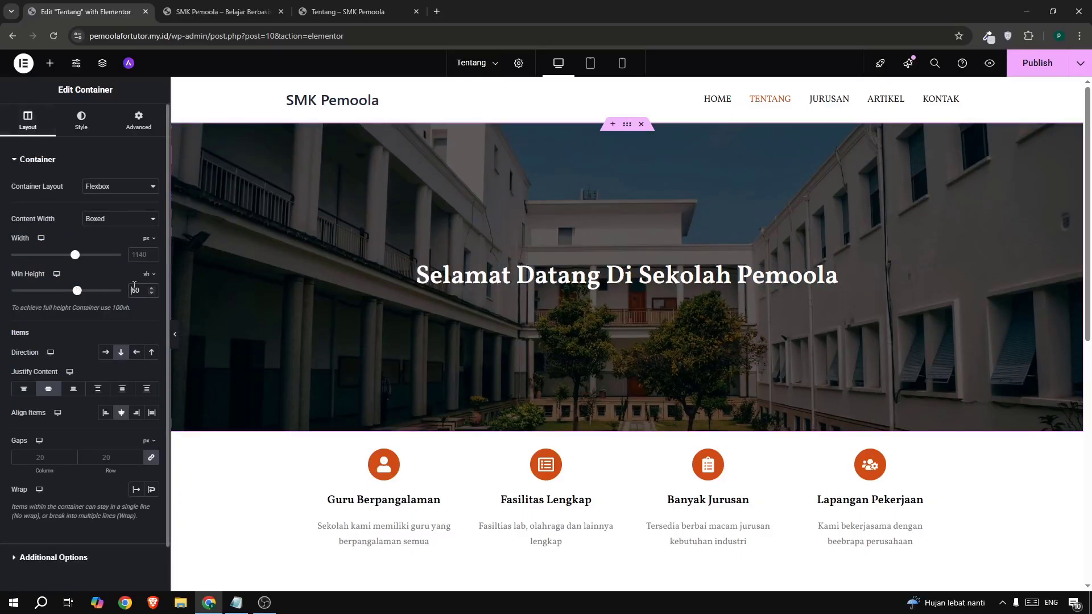
pyautogui.write('30')
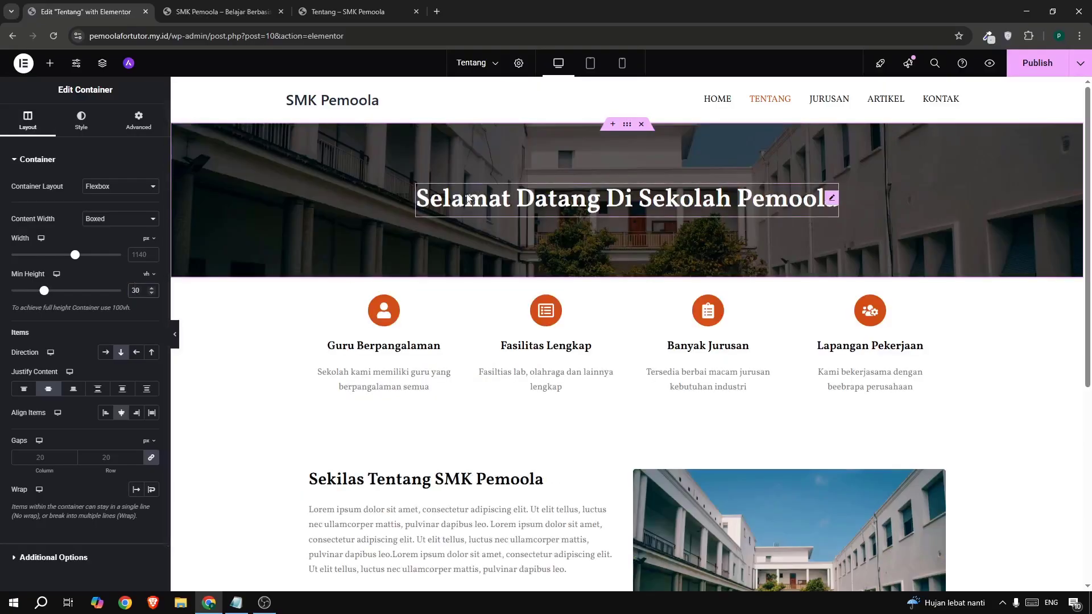
pyautogui.click(449, 199)
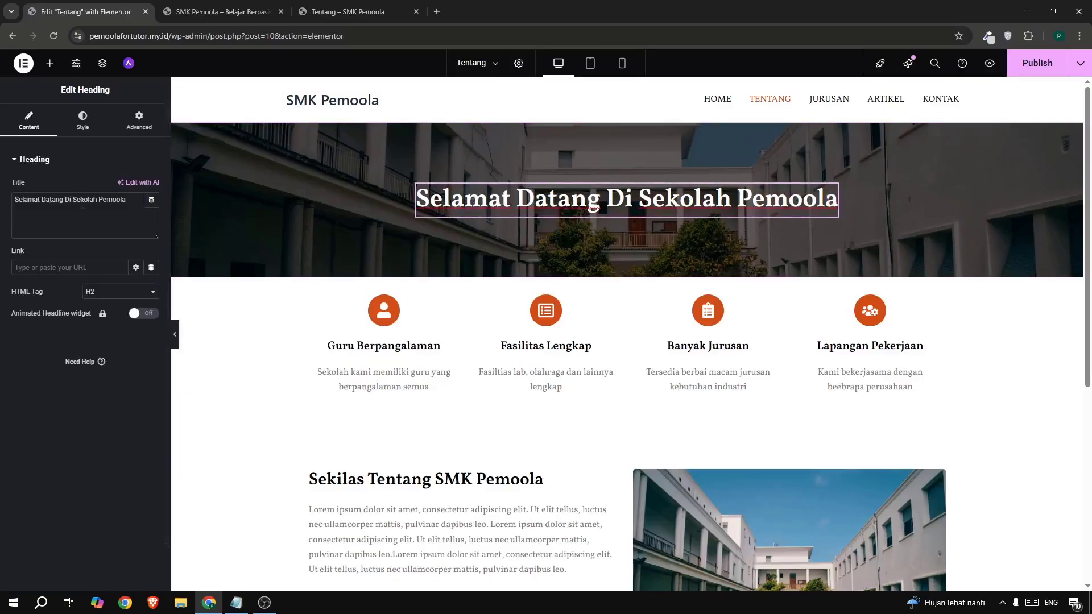
pyautogui.click(347, 11)
pyautogui.moveTo(479, 148); pyautogui.dragTo(613, 133)
pyautogui.hotkey('ctrl', 'c')
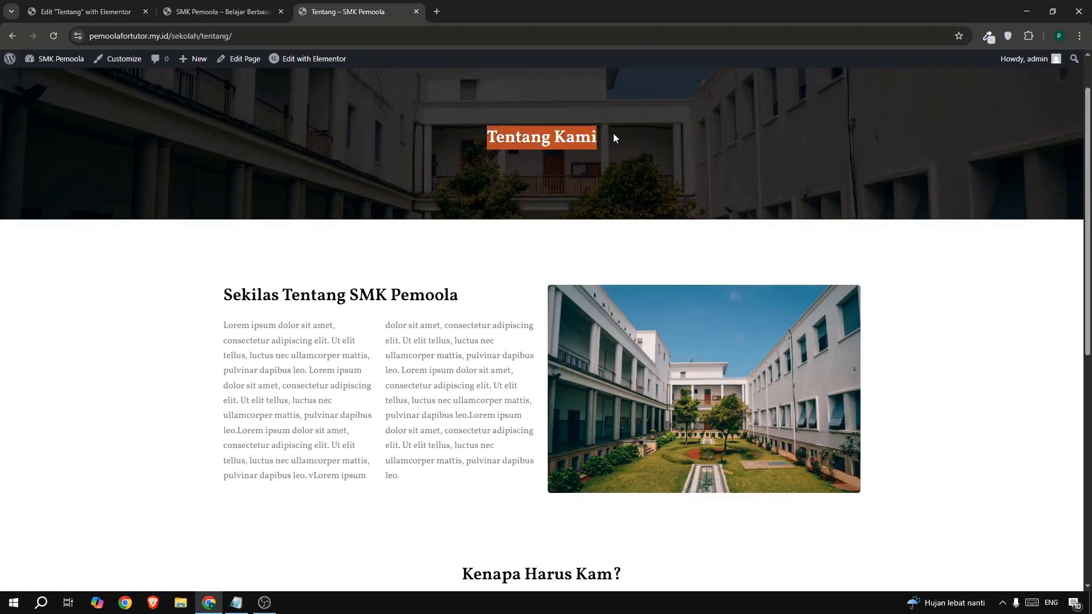
pyautogui.click(56, 12)
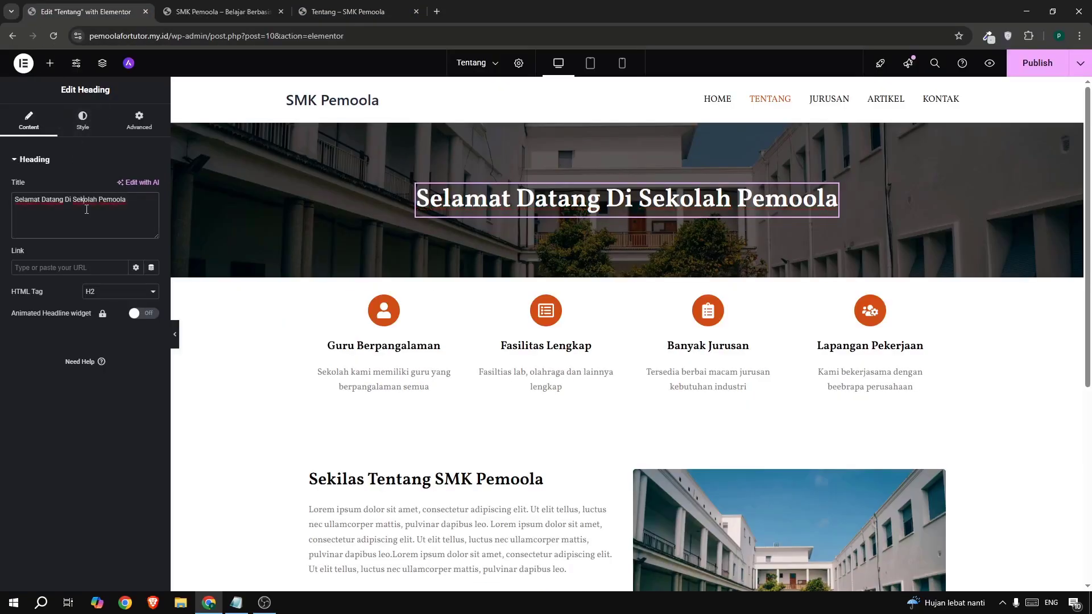
pyautogui.hotkey('ctrl', 'a')
pyautogui.hotkey('ctrl', 'v')
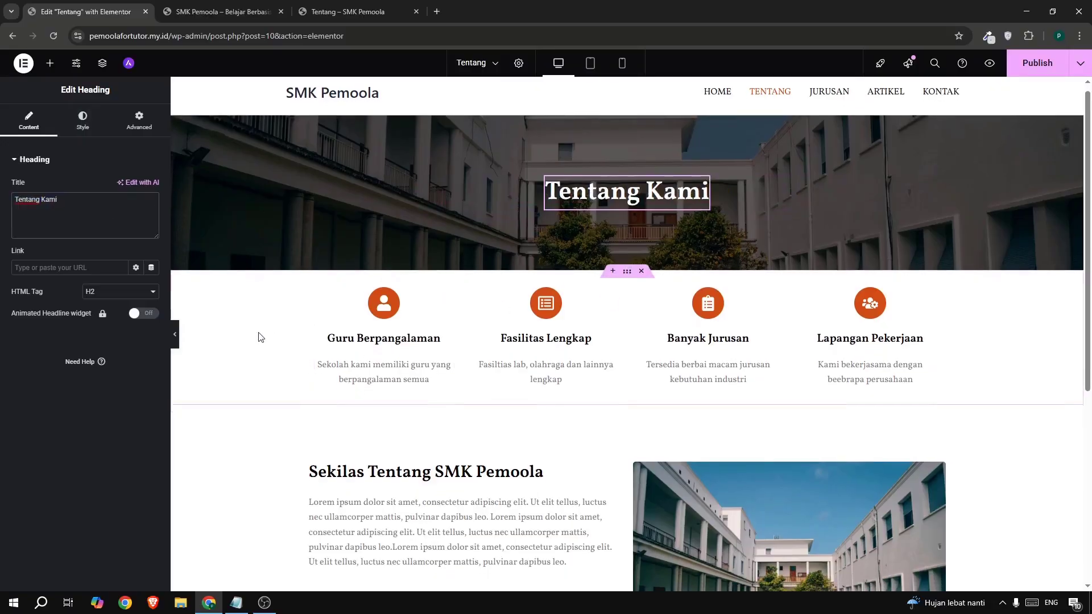
pyautogui.scroll(-5, 492, 326)
pyautogui.scroll(5, 589, 300)
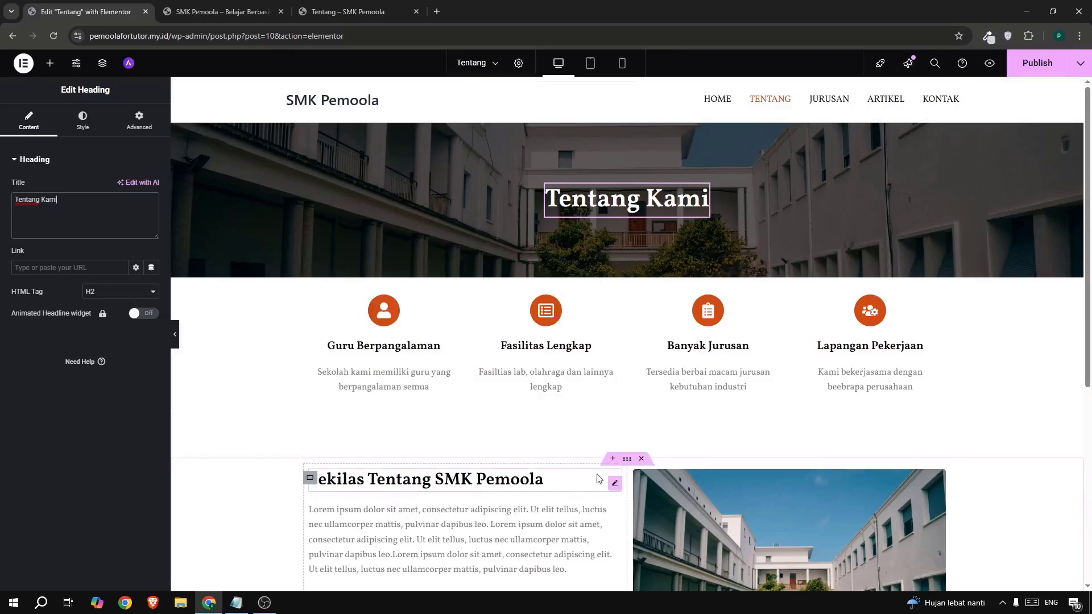
# - Move the Sekilas Tentang section above the features row by copying, pasting, and deleting the original
pyautogui.scroll(-1, 620, 458)
pyautogui.rightClick(631, 408)
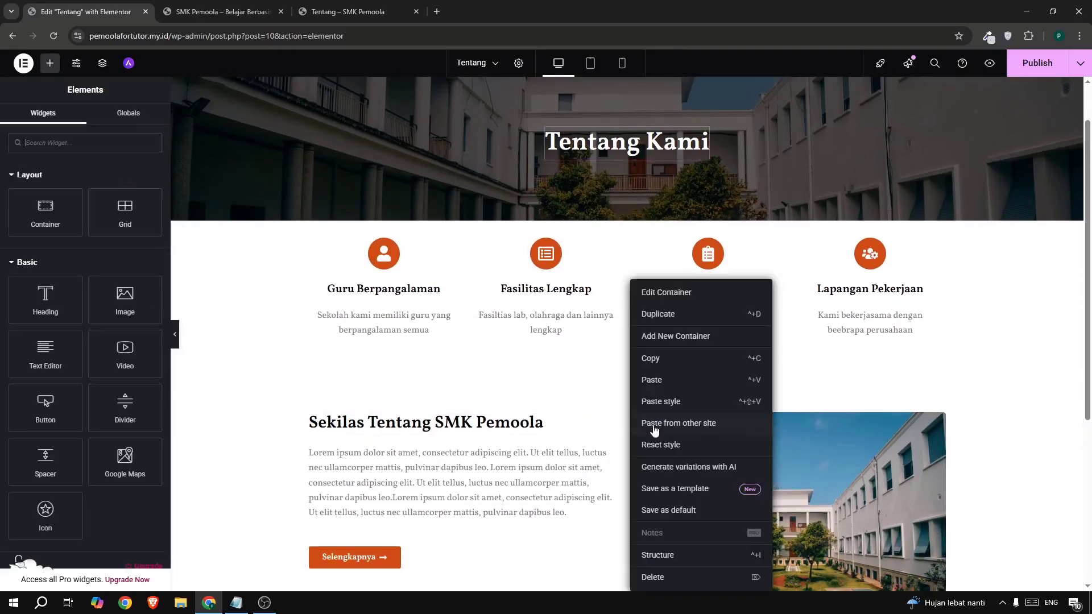
pyautogui.click(650, 358)
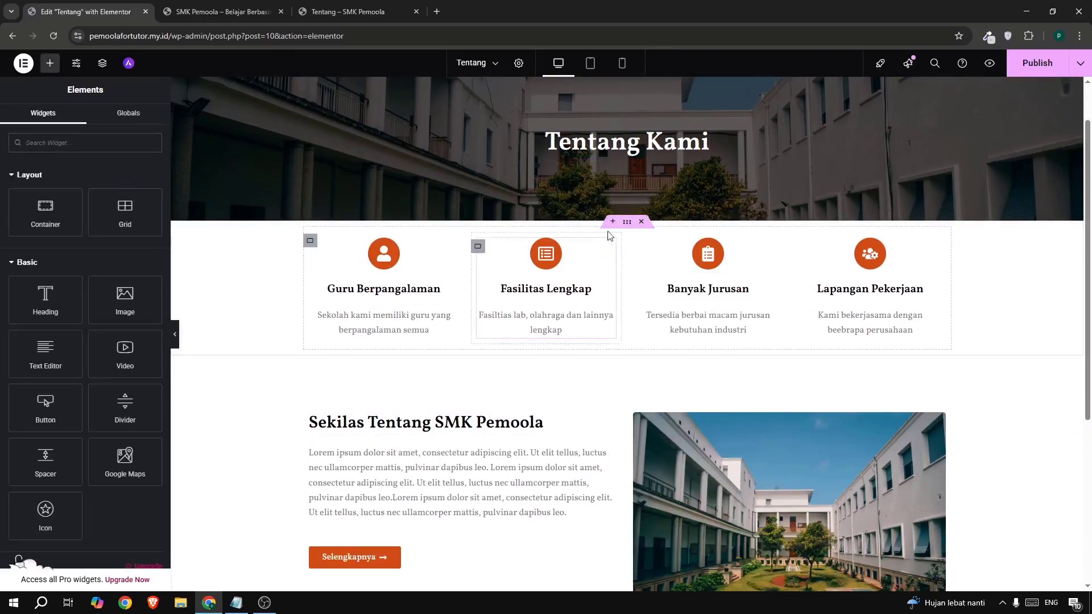
pyautogui.click(613, 223)
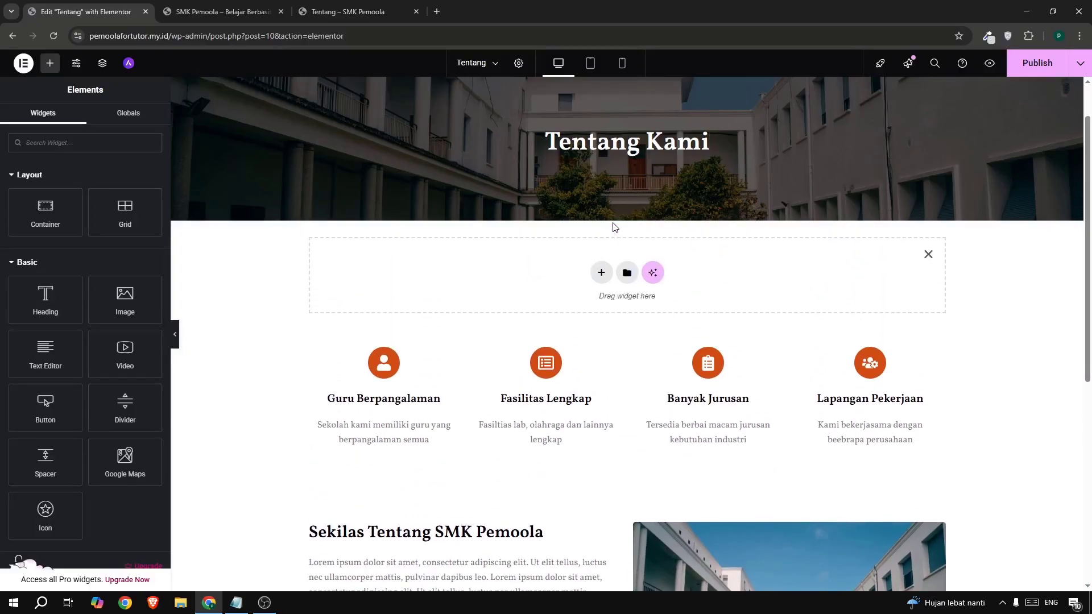
pyautogui.rightClick(340, 280)
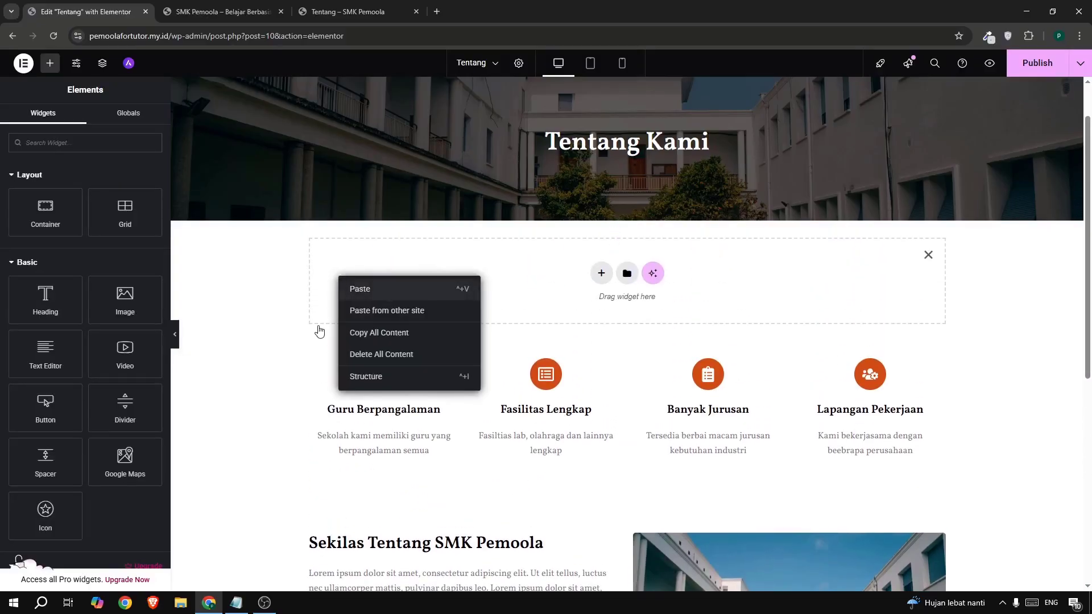
pyautogui.click(360, 289)
pyautogui.scroll(-7, 415, 313)
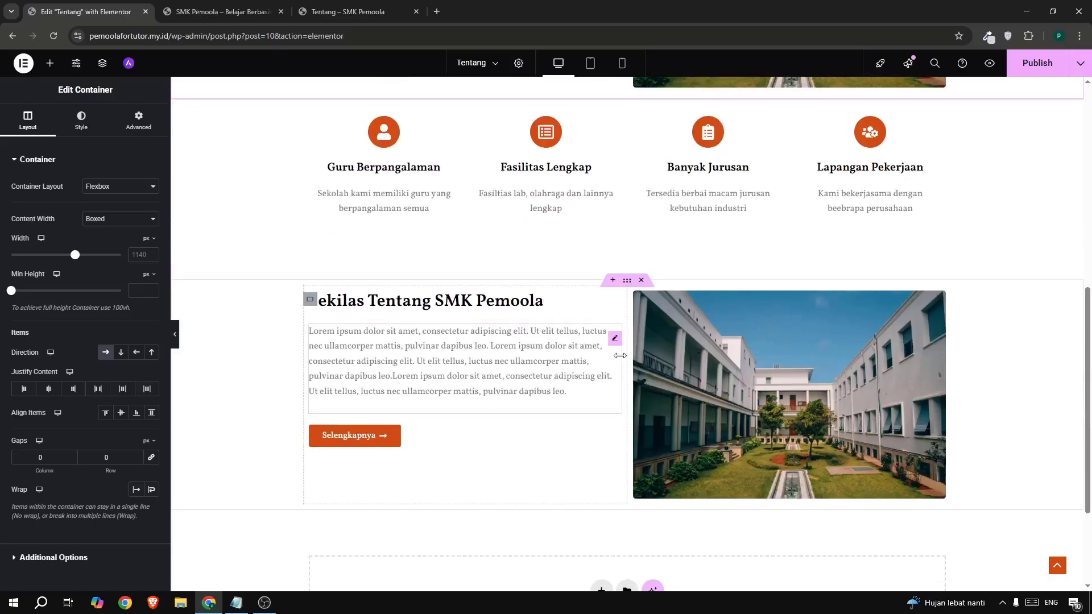
pyautogui.click(641, 280)
pyautogui.scroll(4, 485, 316)
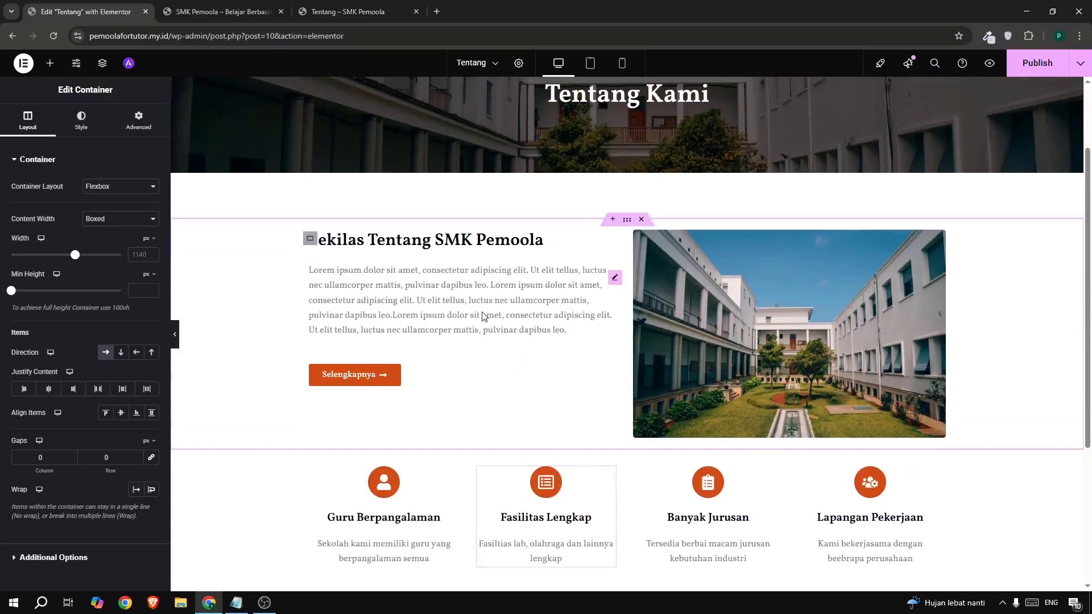
# - Replace the lorem ipsum paragraph with the live page's Sekilas Tentang text
pyautogui.click(434, 325)
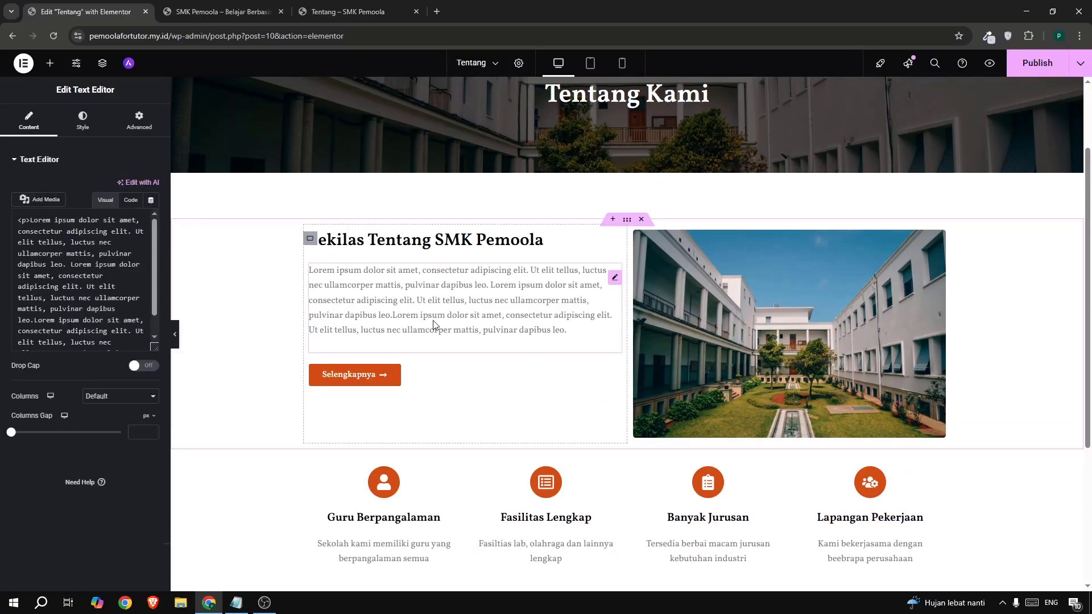
pyautogui.click(370, 12)
pyautogui.scroll(-1, 410, 391)
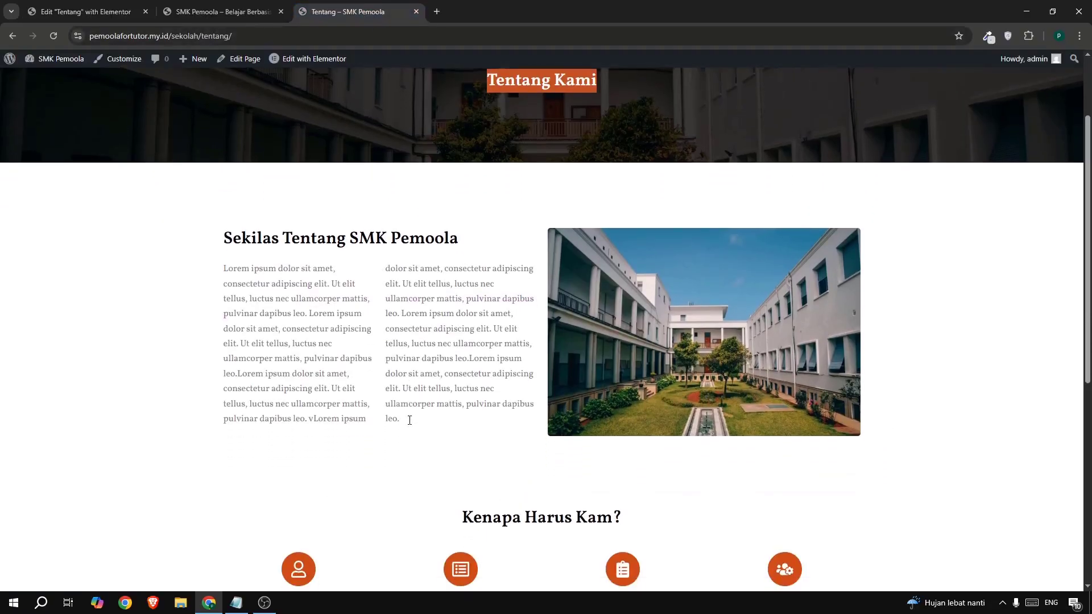
pyautogui.moveTo(401, 419); pyautogui.dragTo(248, 272)
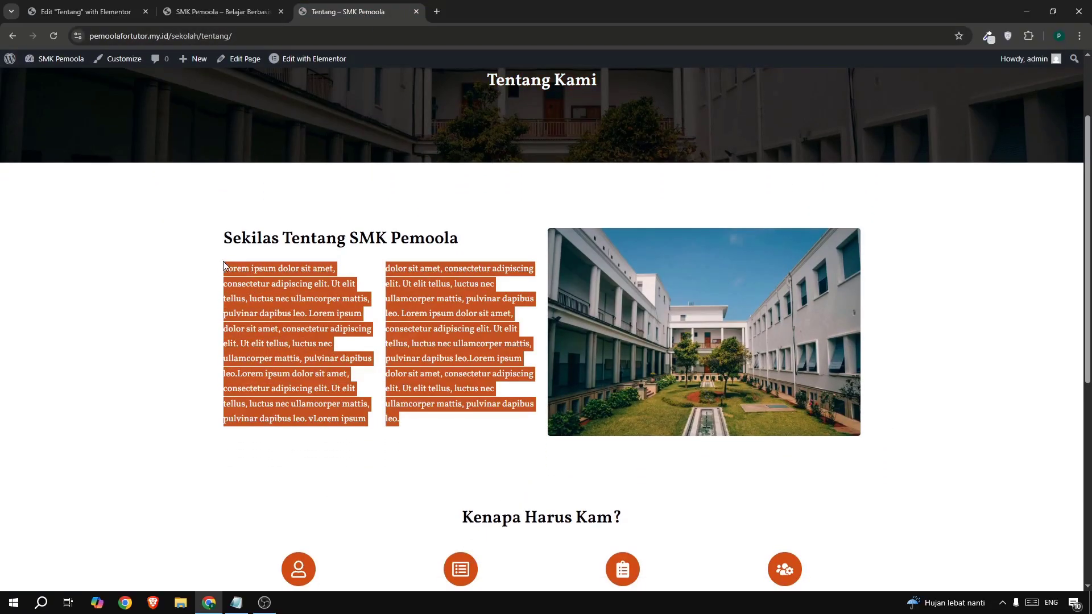
pyautogui.click(99, 12)
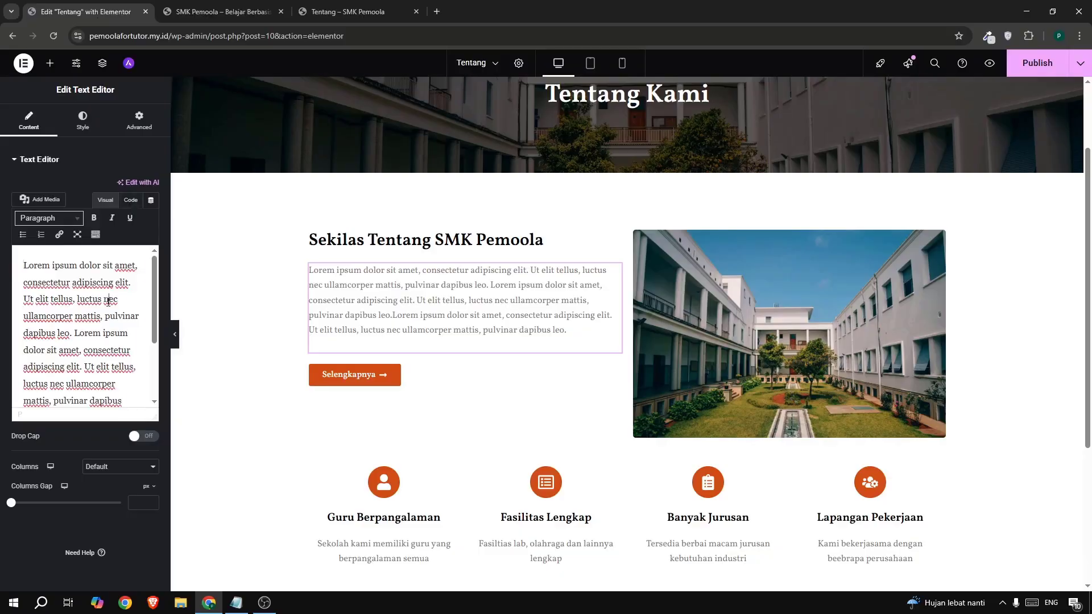
pyautogui.write('v')
pyautogui.hotkey('ctrl', 'v')
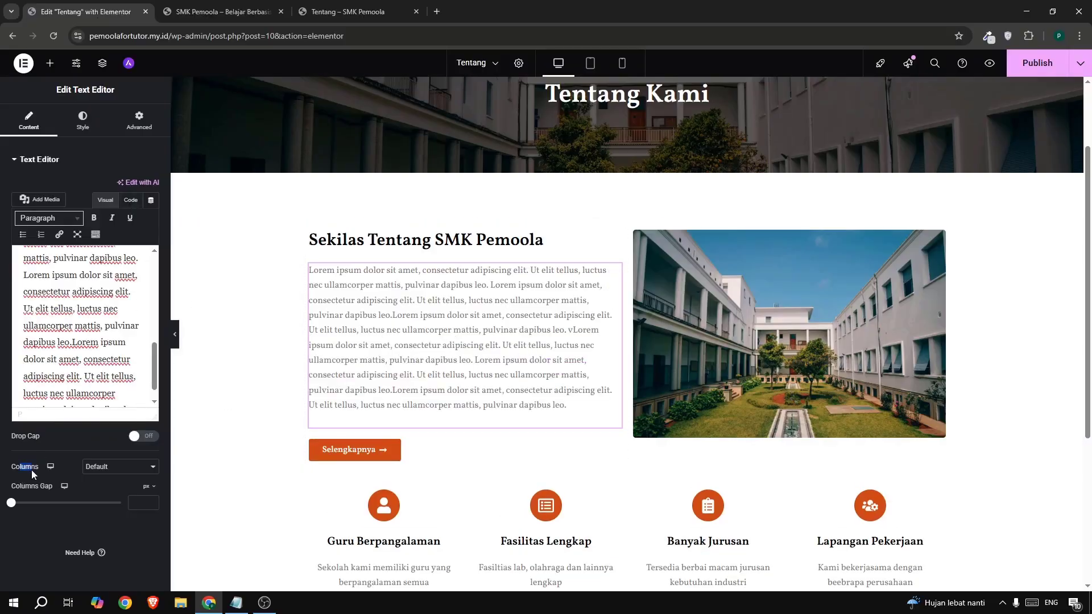
# - Set the paragraph to 2 columns and delete the Selengkapnya button below it
pyautogui.click(122, 467)
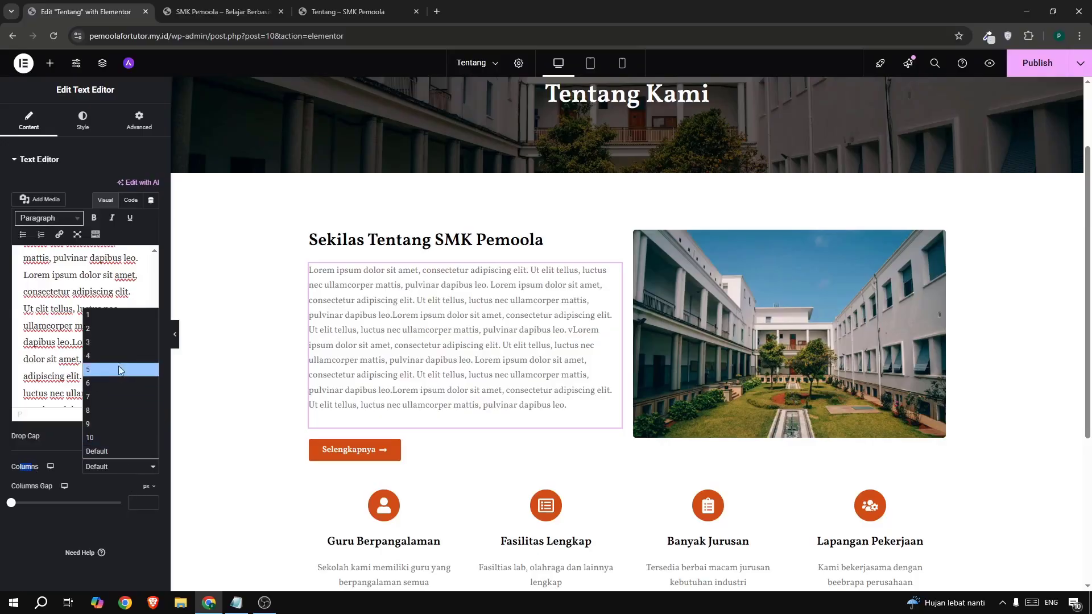
pyautogui.click(101, 327)
pyautogui.scroll(-2, 520, 339)
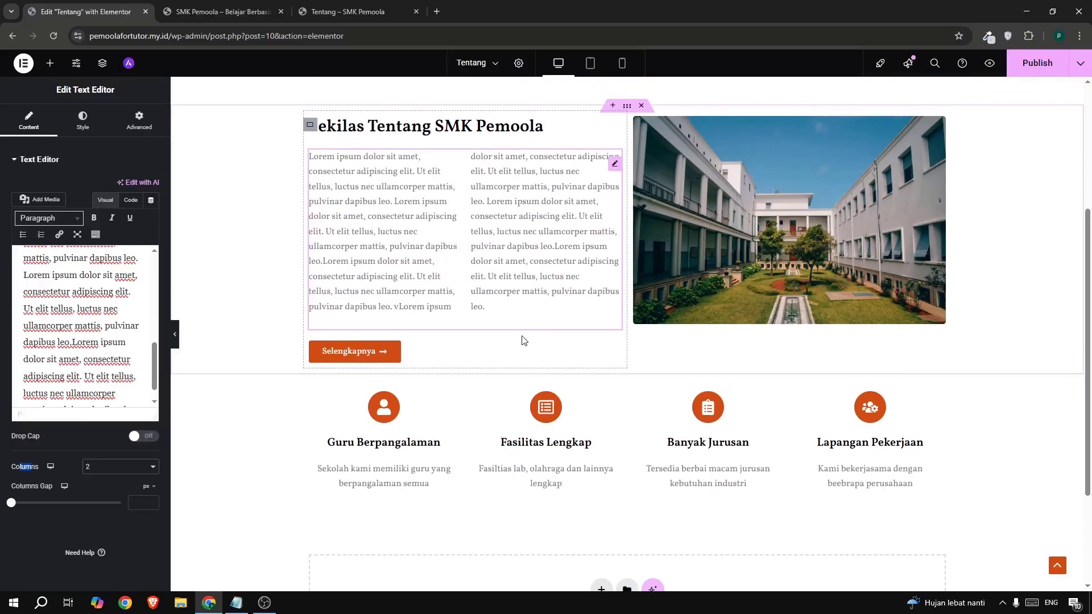
pyautogui.rightClick(367, 353)
pyautogui.click(385, 576)
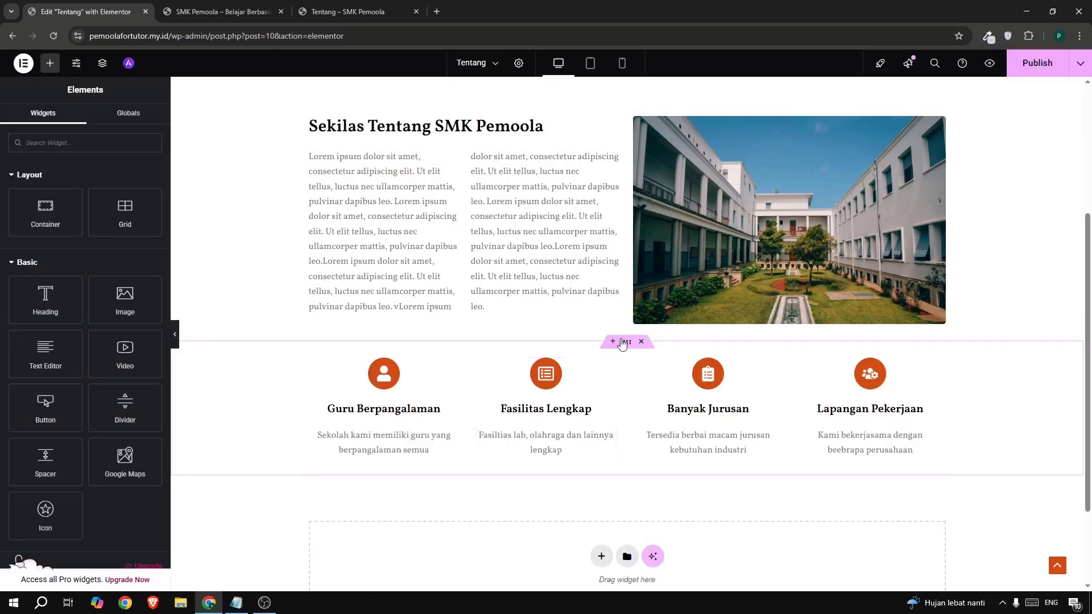
# - Raise the feature section's top margin to 5 and publish the Tentang page
pyautogui.click(624, 342)
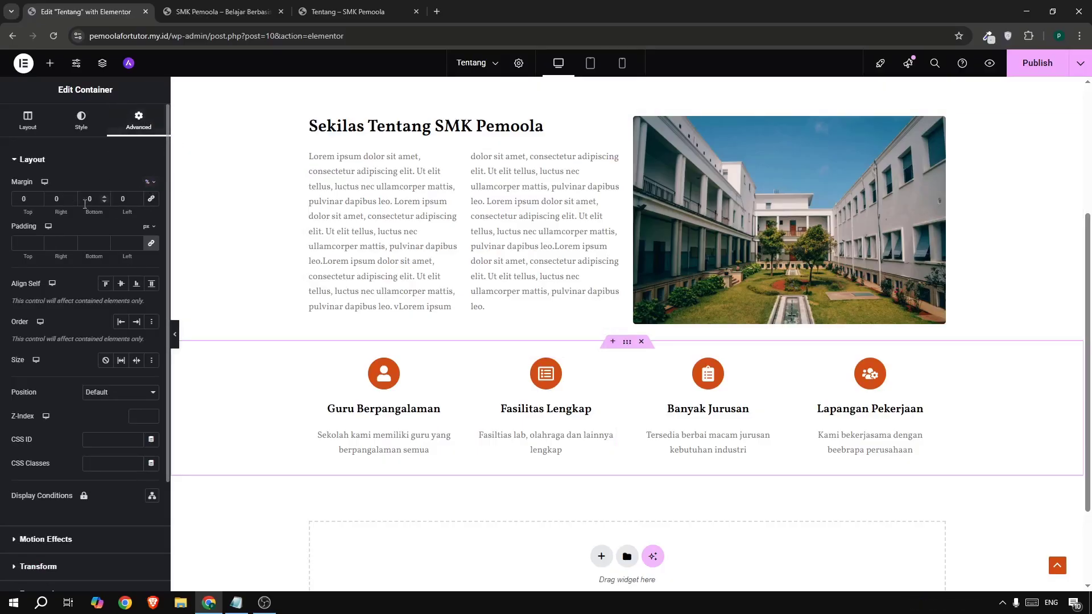
pyautogui.click(38, 196)
pyautogui.click(38, 196)
pyautogui.click(39, 196)
pyautogui.click(38, 196)
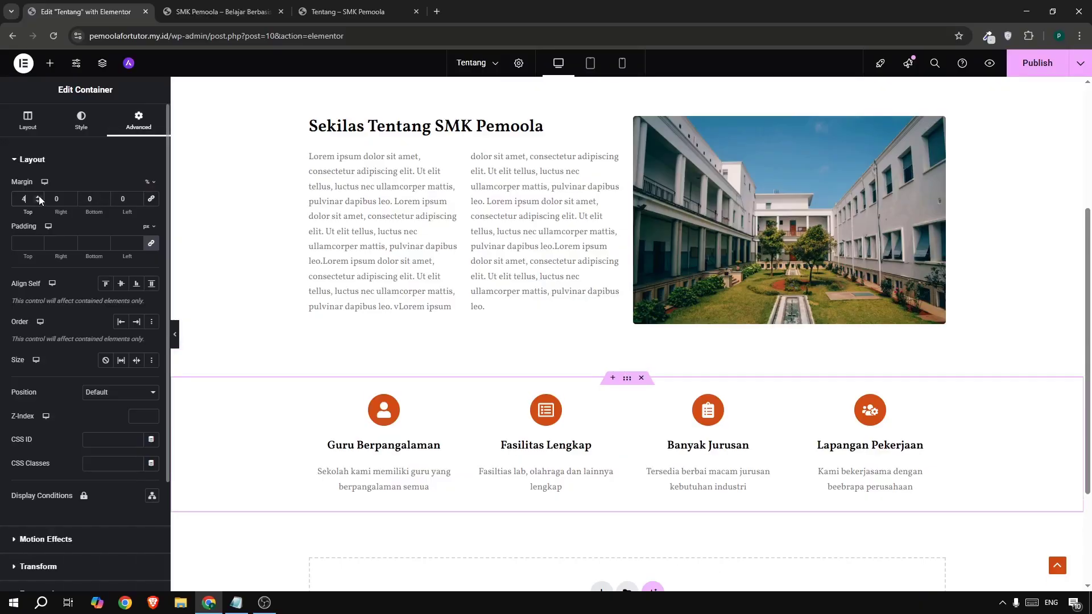
pyautogui.click(38, 195)
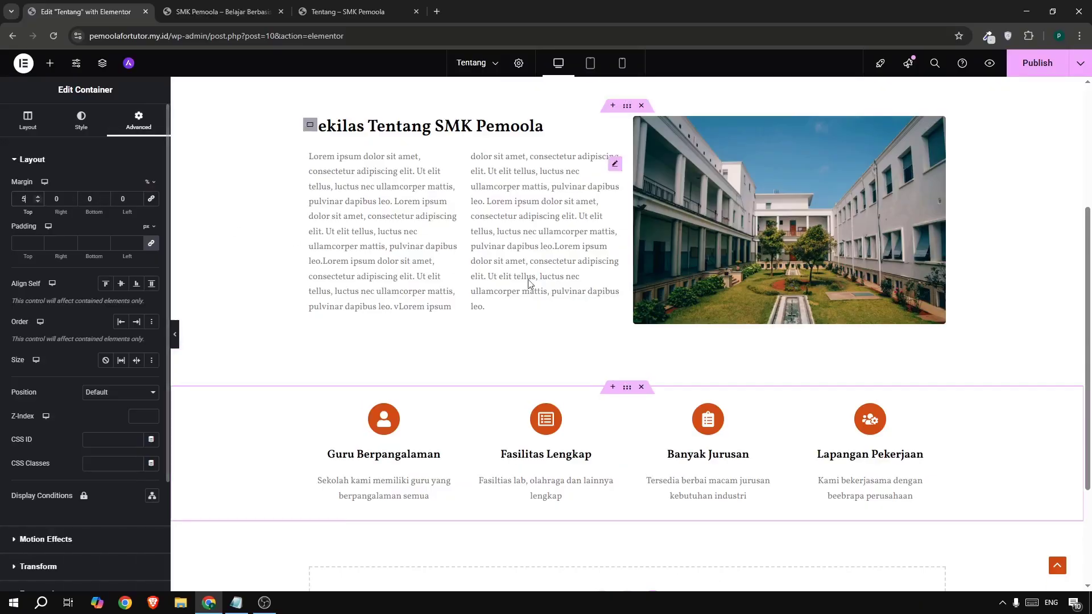
pyautogui.click(1032, 64)
# - Compare the live and reference Tentang pages, including the Visi Sekolah item
pyautogui.scroll(4, 598, 419)
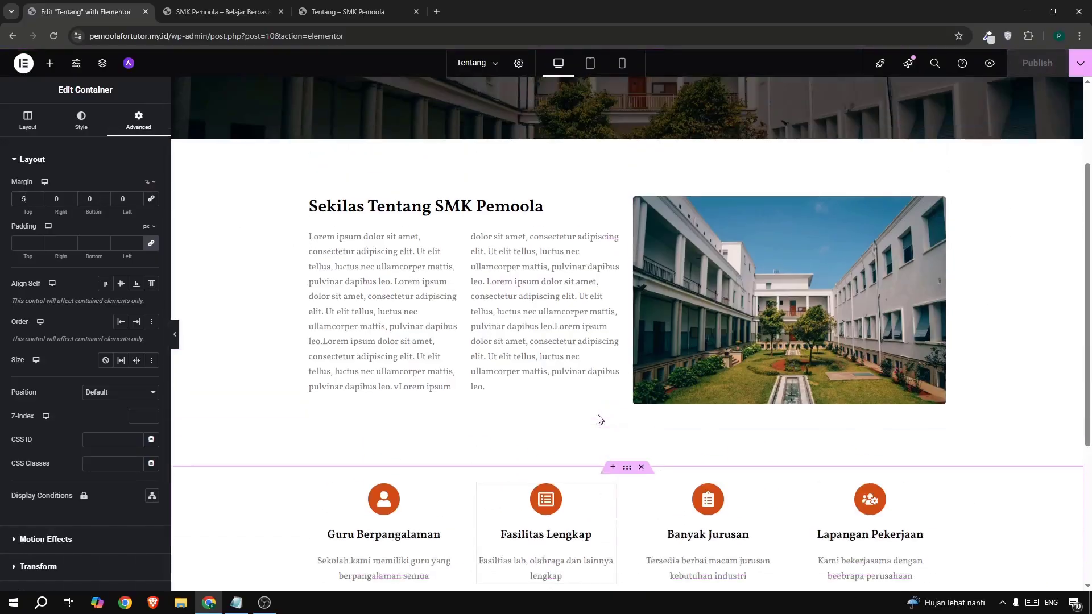
pyautogui.click(217, 12)
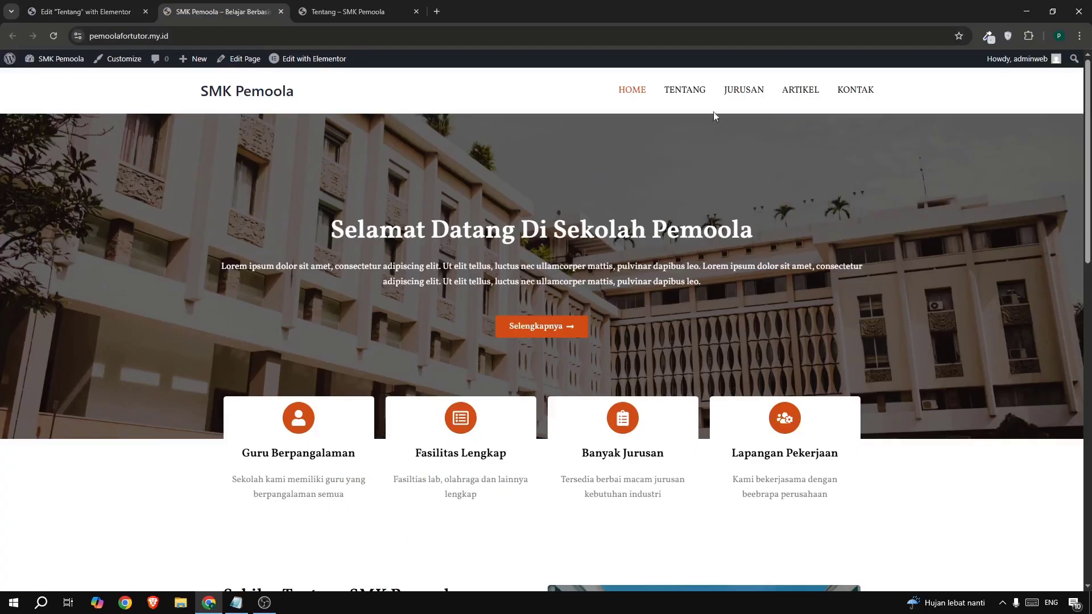
pyautogui.click(686, 91)
pyautogui.scroll(-4, 562, 391)
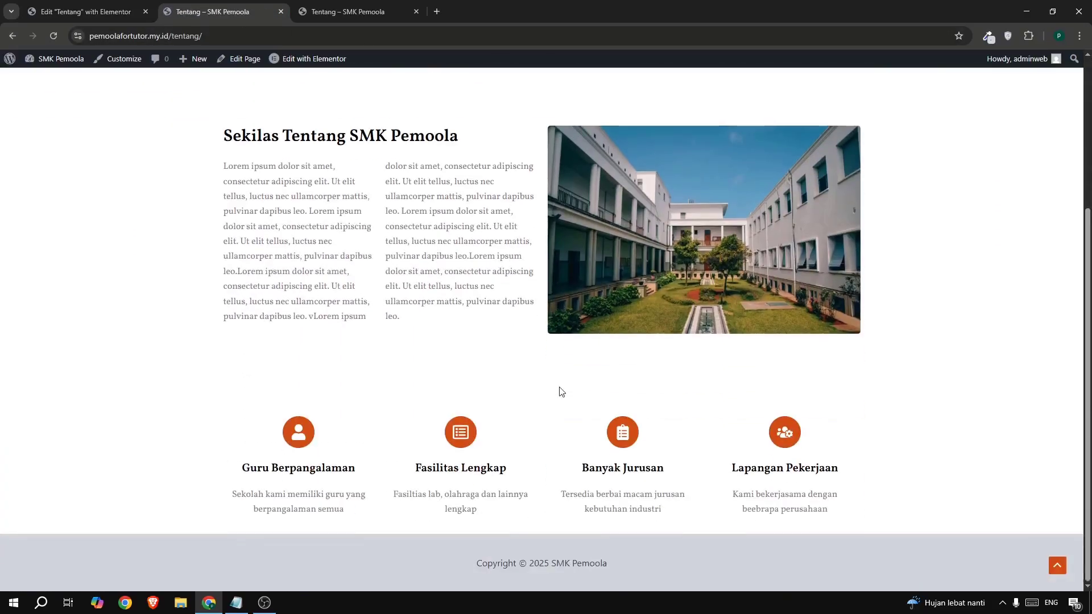
pyautogui.scroll(4, 598, 378)
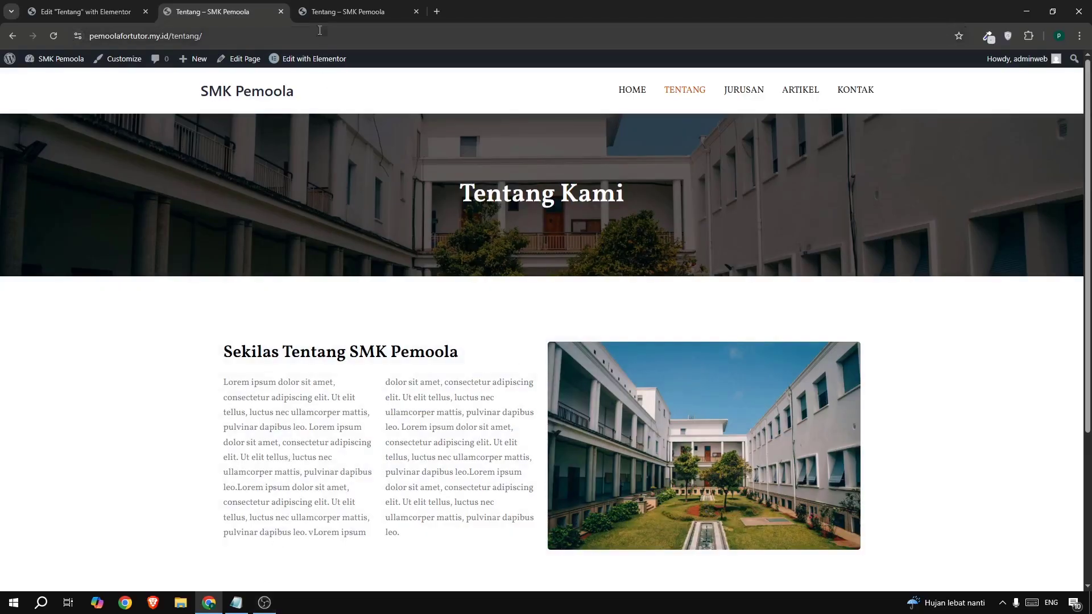
pyautogui.click(324, 11)
pyautogui.scroll(-6, 404, 427)
pyautogui.click(398, 441)
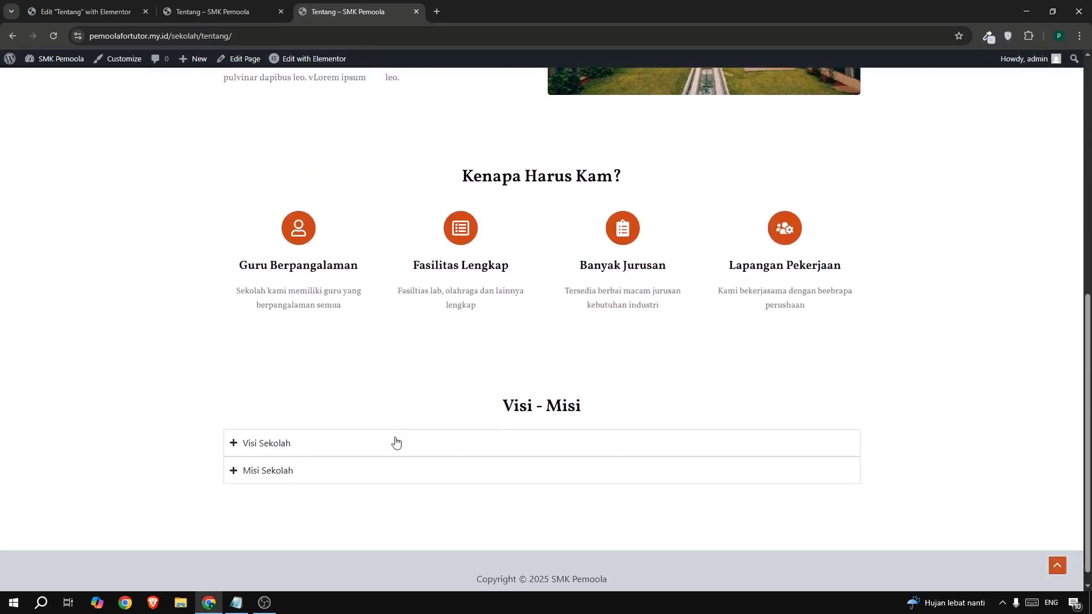
pyautogui.click(435, 450)
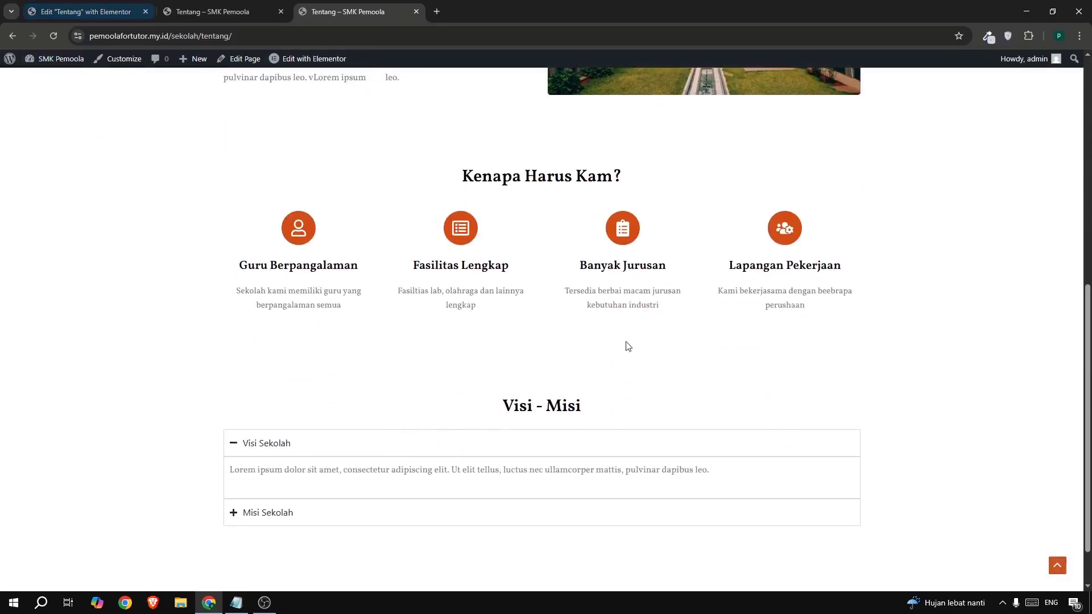
# - Start a new bottom section and copy the 'Kenapa Harus Kam?' heading from the reference page
pyautogui.click(52, 6)
pyautogui.scroll(-10, 569, 370)
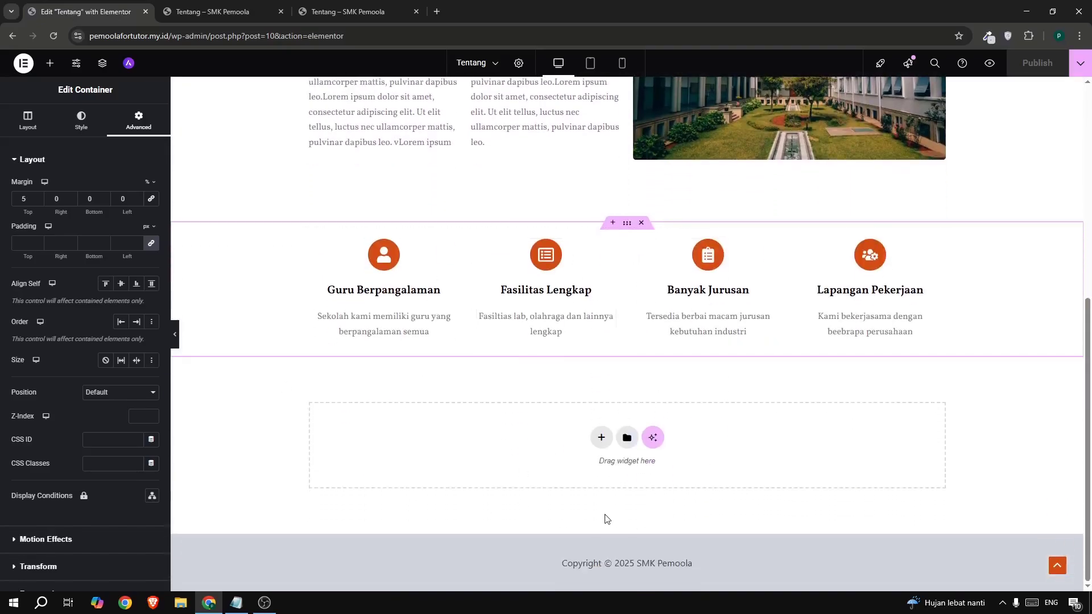
pyautogui.click(601, 439)
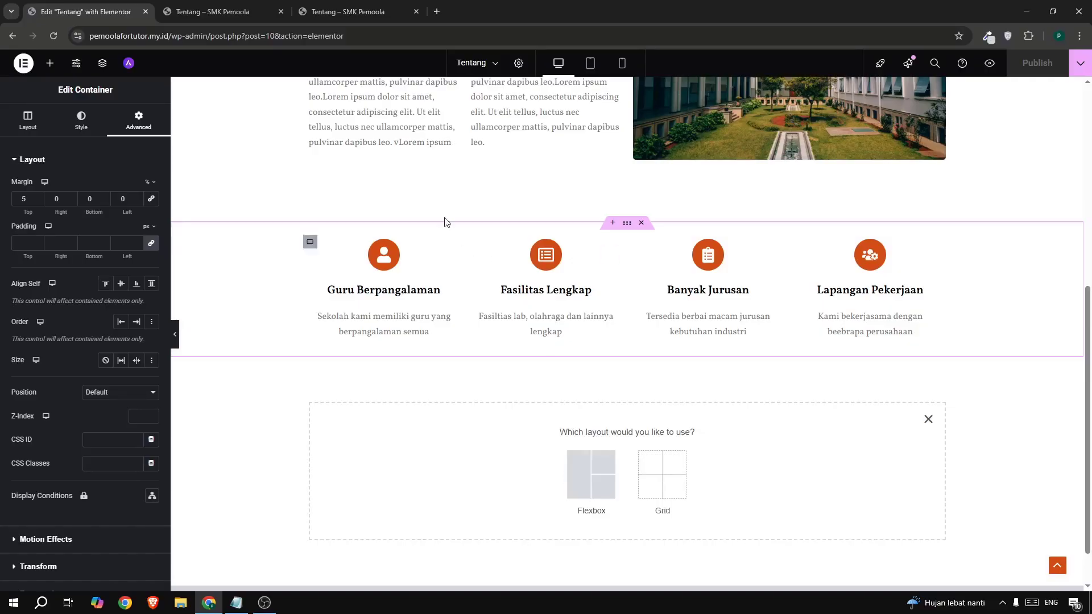
pyautogui.click(232, 11)
pyautogui.scroll(-4, 549, 398)
pyautogui.click(354, 12)
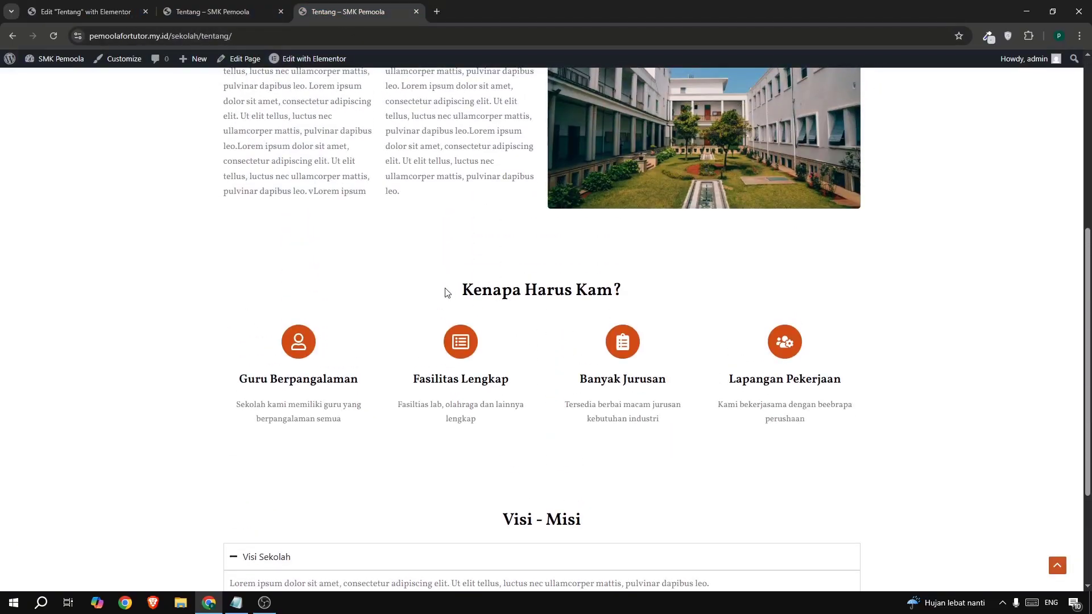
pyautogui.moveTo(447, 292); pyautogui.dragTo(673, 294)
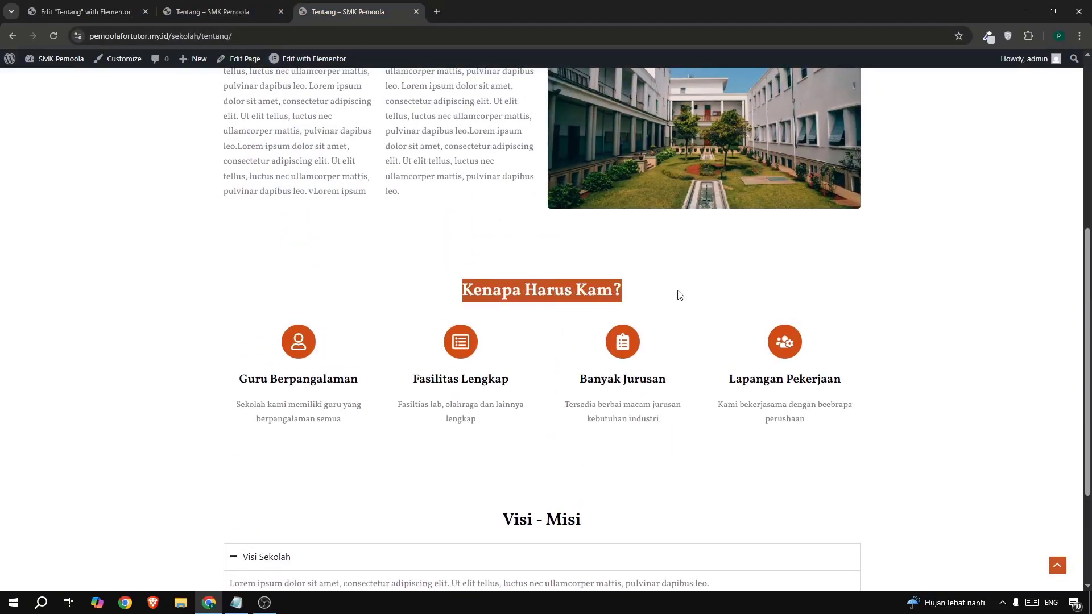
# - Insert a single-column Flexbox section above the feature cards
pyautogui.click(72, 12)
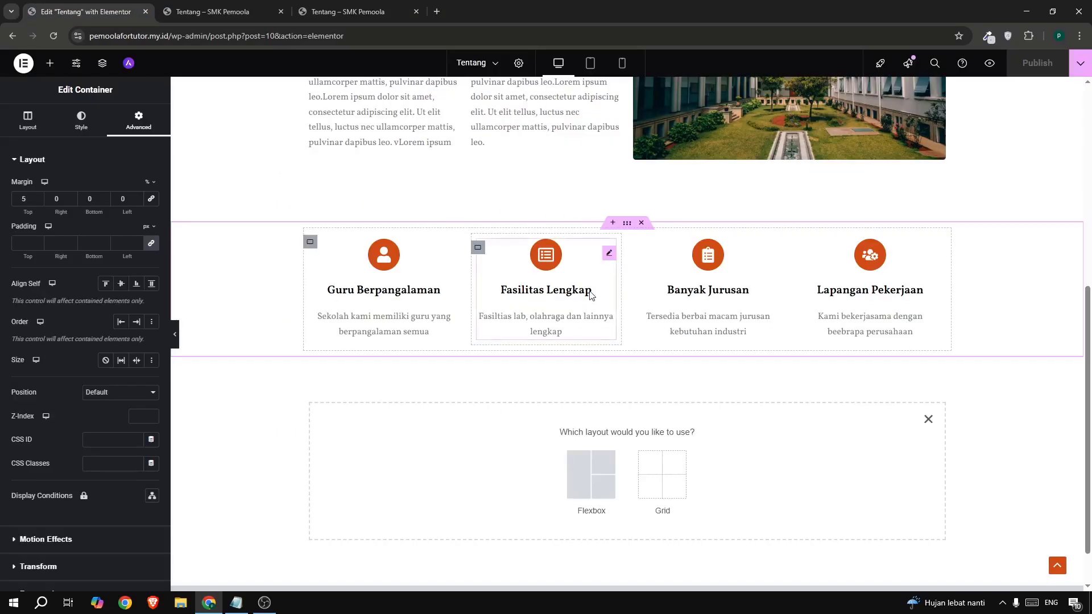
pyautogui.scroll(2, 605, 250)
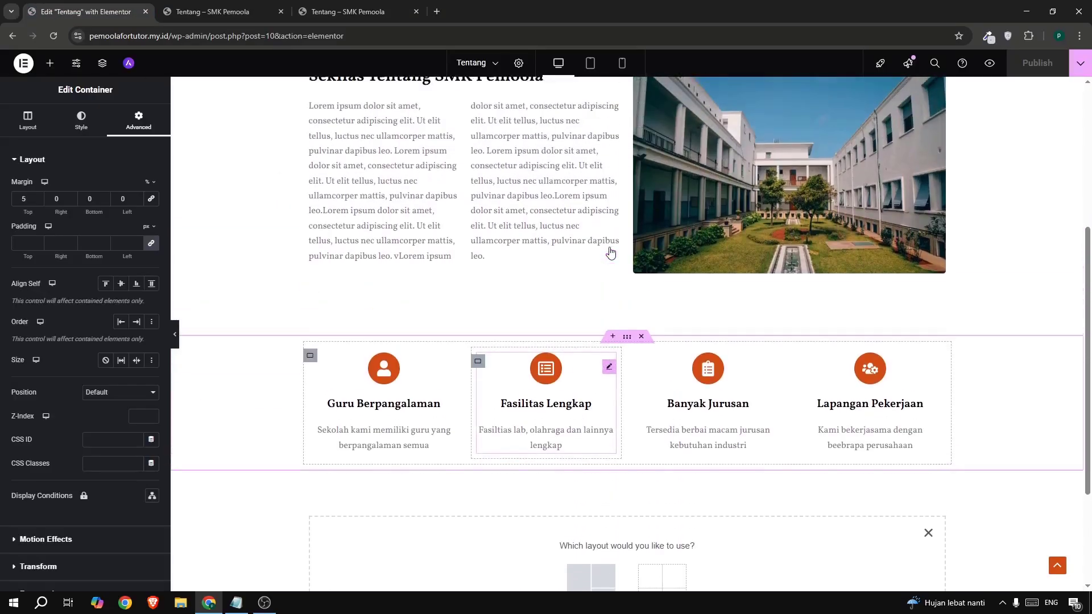
pyautogui.click(612, 338)
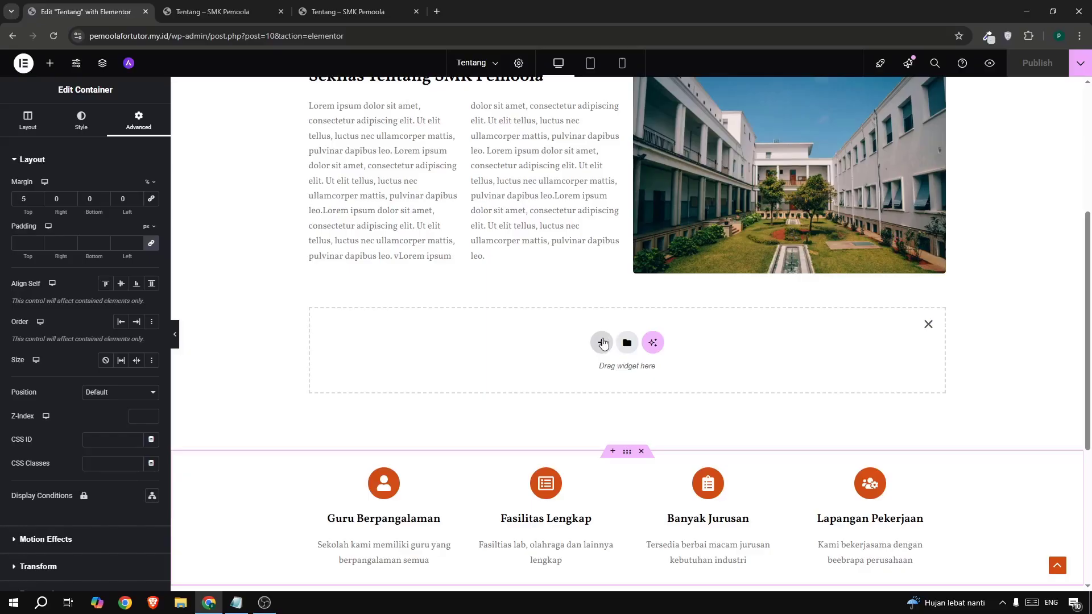
pyautogui.click(603, 343)
pyautogui.click(575, 373)
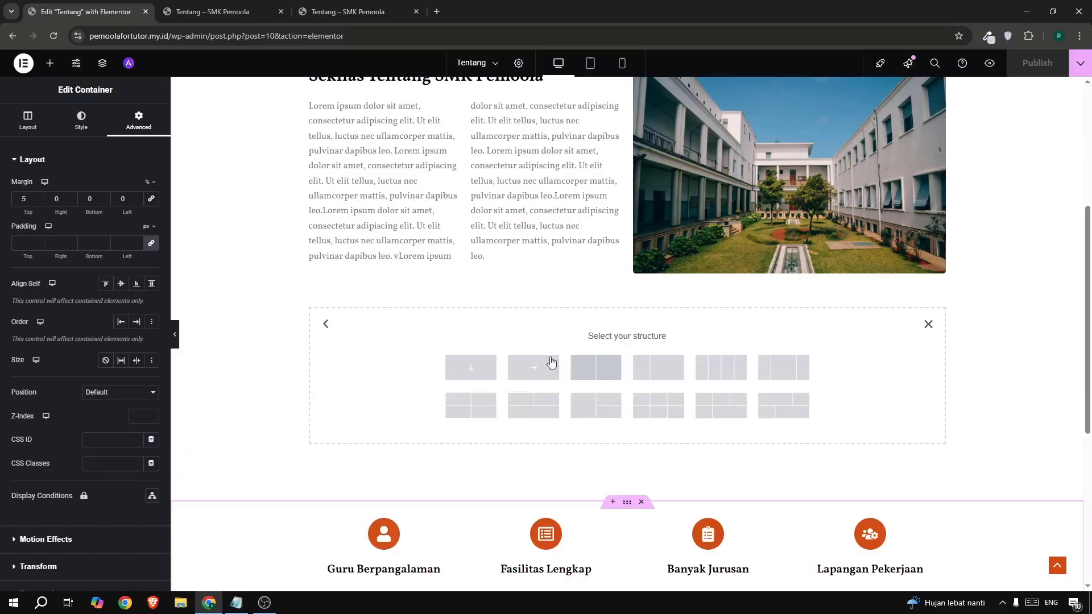
pyautogui.click(467, 369)
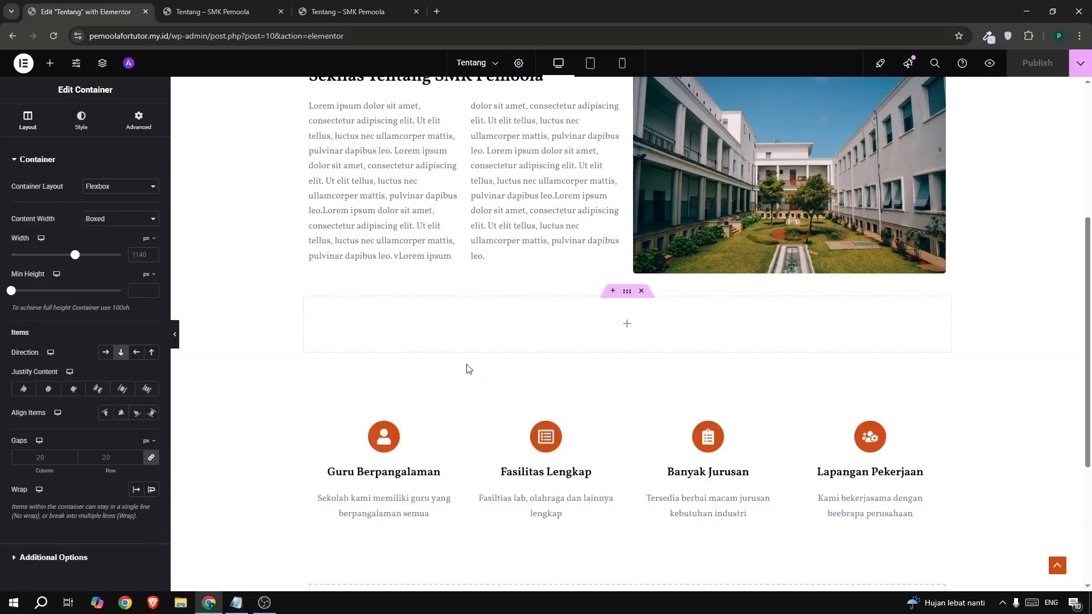
pyautogui.scroll(3, 457, 254)
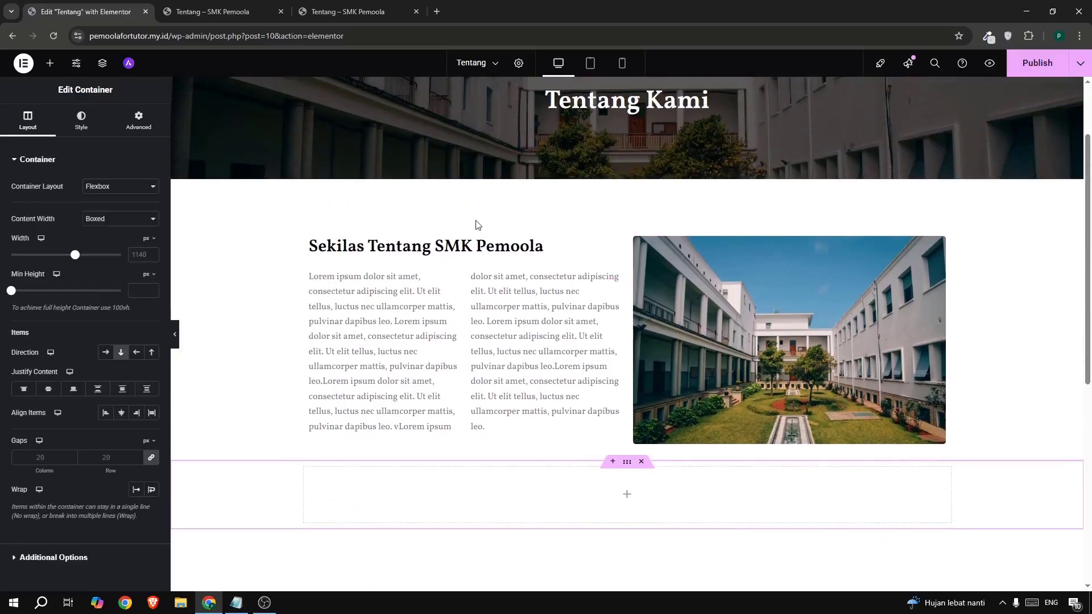
# - Paste a copy of the Sekilas Tentang heading into it, retitled 'Kenapa Harus Kami?'
pyautogui.rightClick(457, 250)
pyautogui.click(477, 309)
pyautogui.rightClick(487, 494)
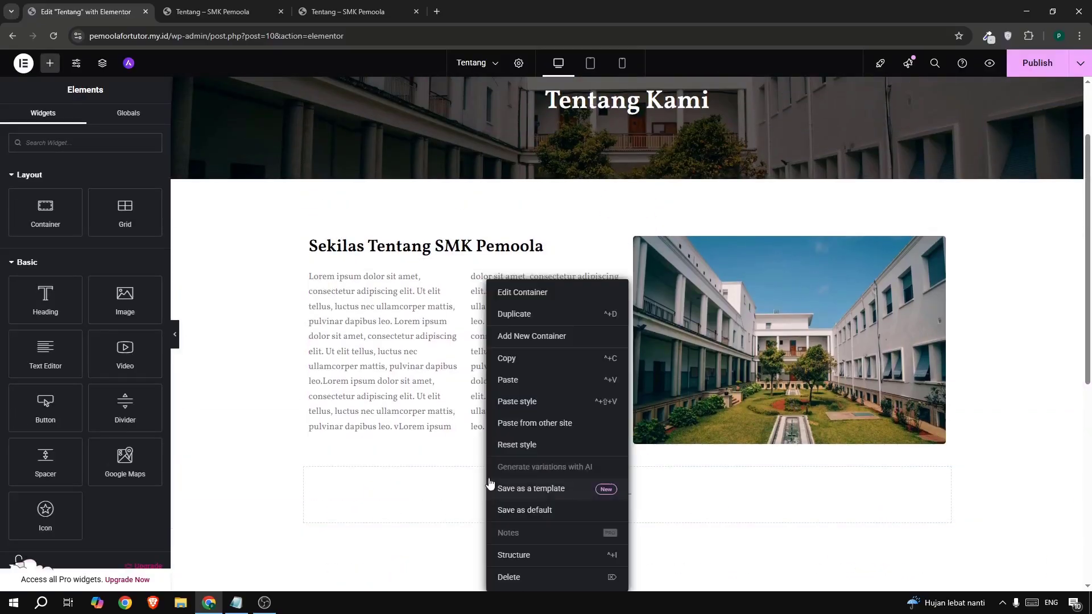
pyautogui.click(508, 381)
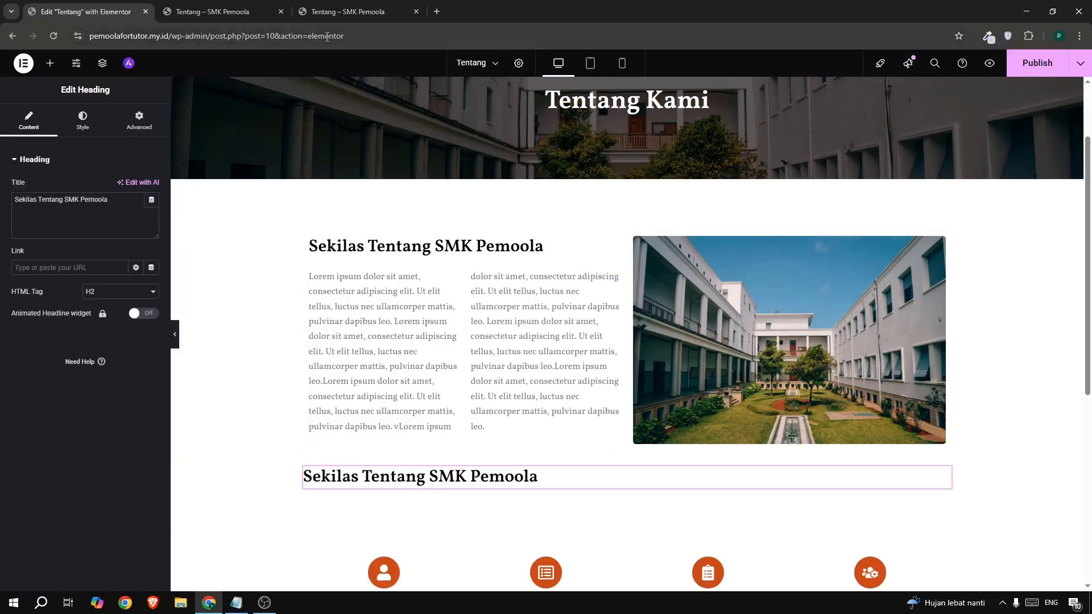
pyautogui.click(348, 11)
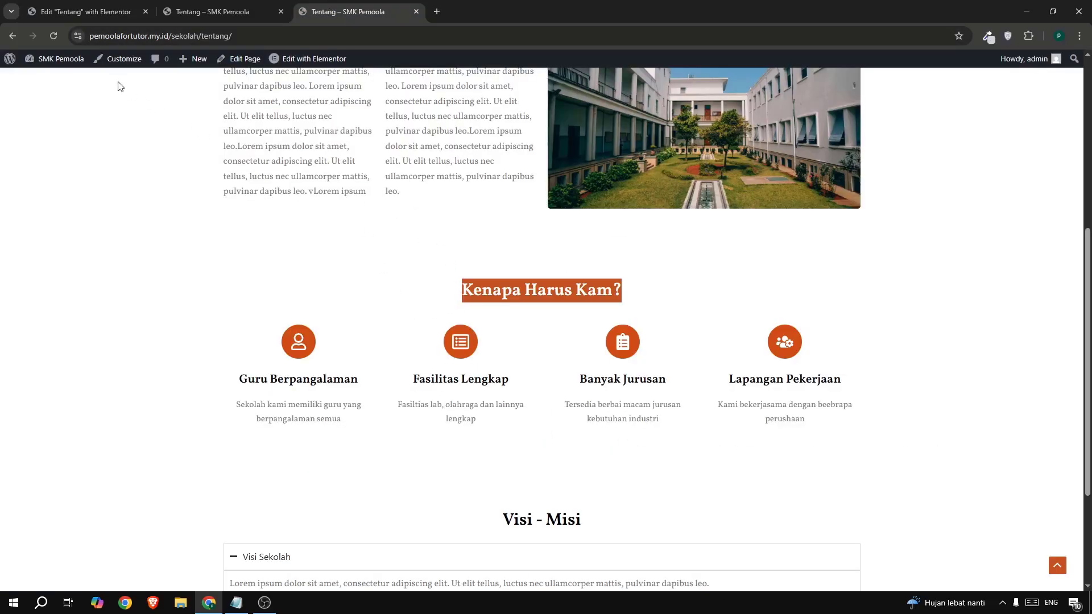
pyautogui.click(80, 11)
pyautogui.hotkey('ctrl', 'a')
pyautogui.hotkey('ctrl', 'v')
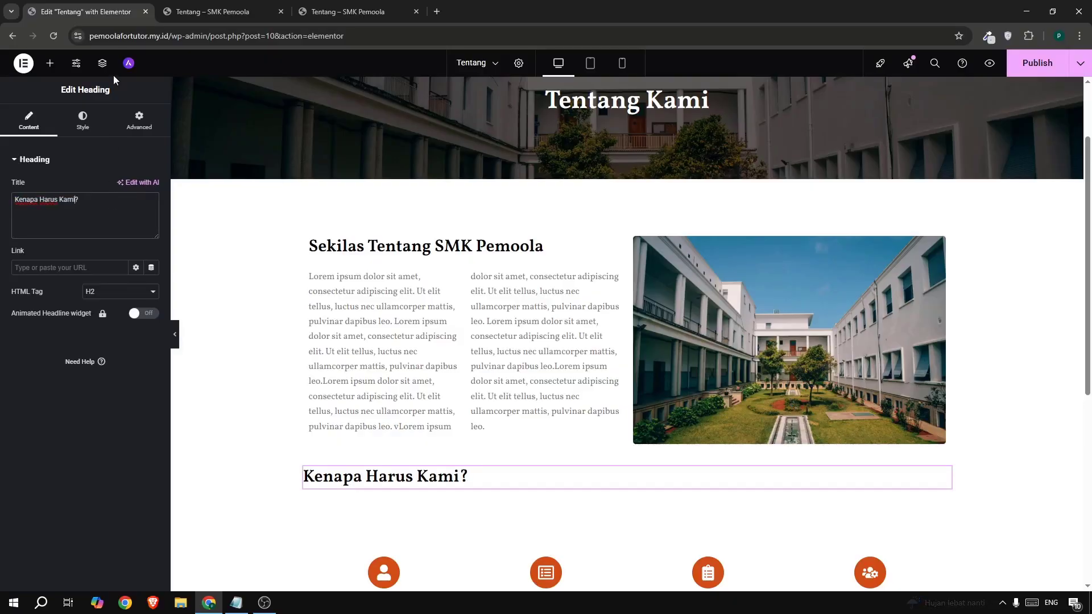
# - Set the Kenapa Harus Kami? heading alignment to Center
pyautogui.click(82, 122)
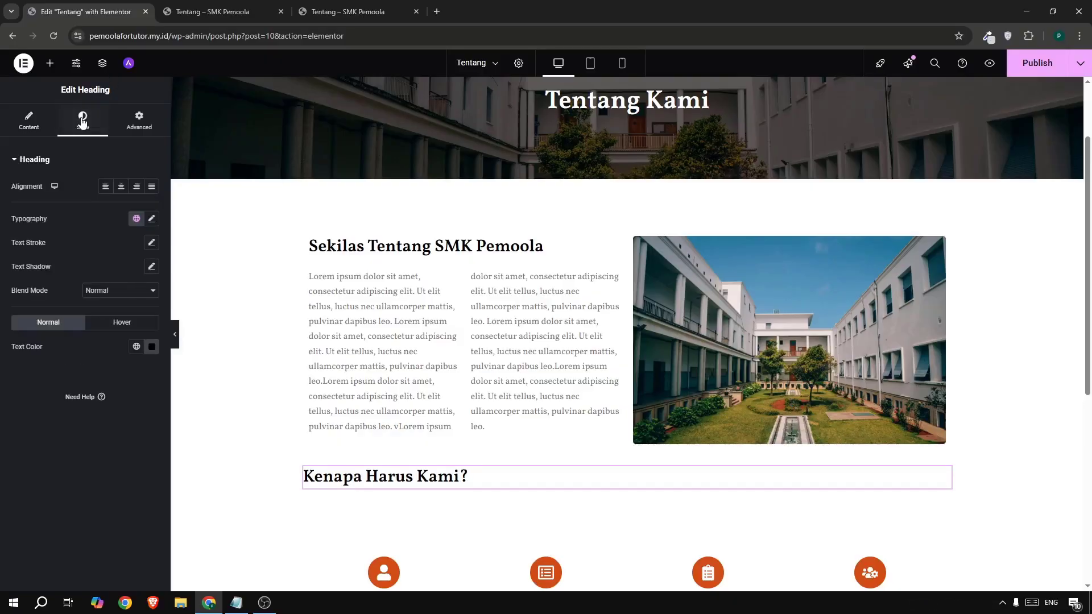
pyautogui.click(122, 188)
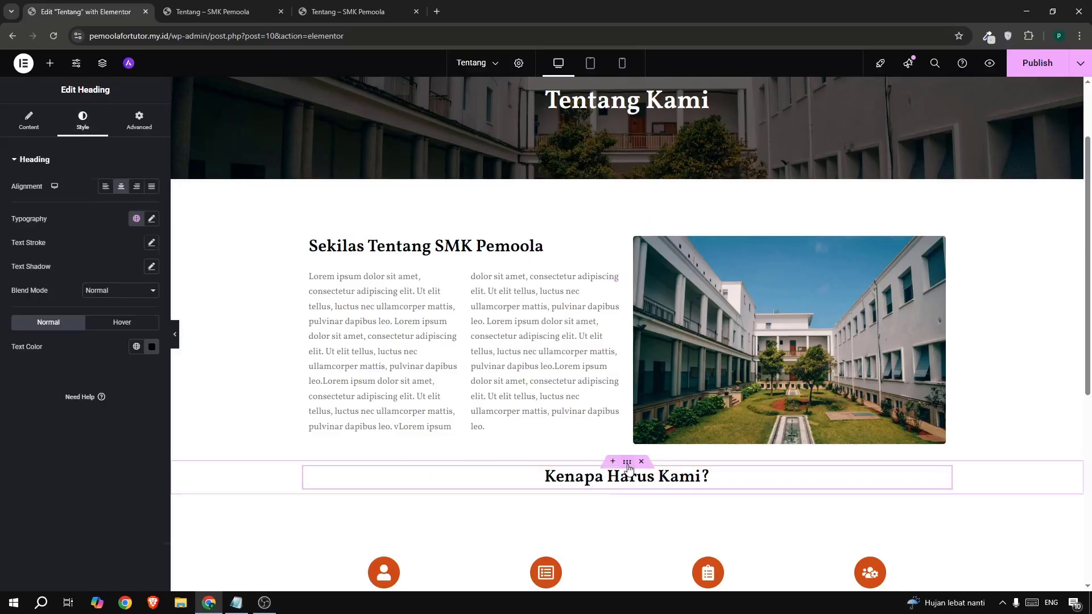
pyautogui.click(628, 464)
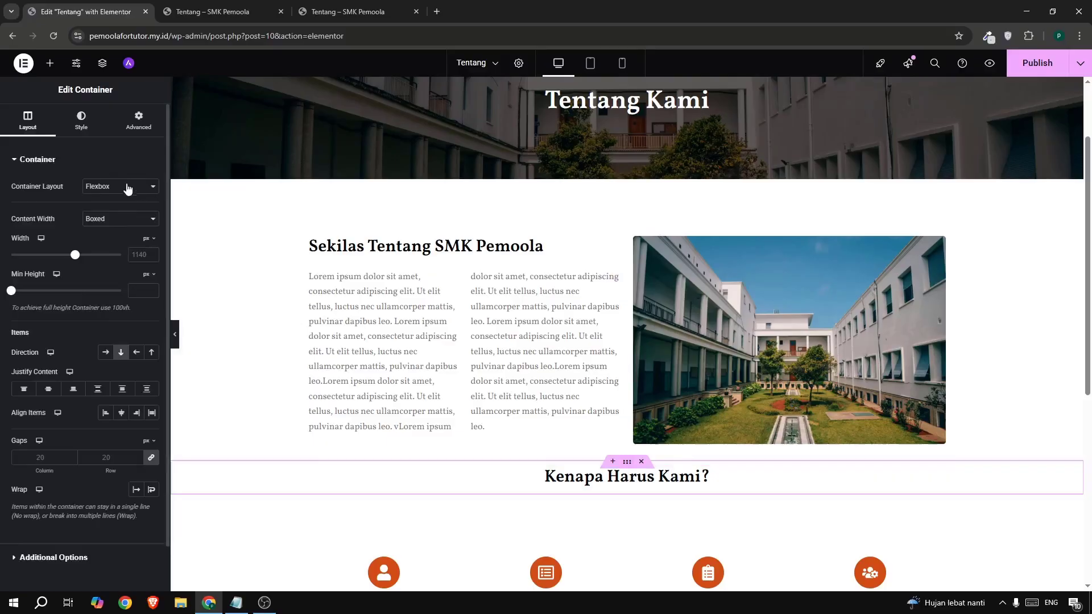
# - Give the heading section a 5% top margin
pyautogui.click(136, 128)
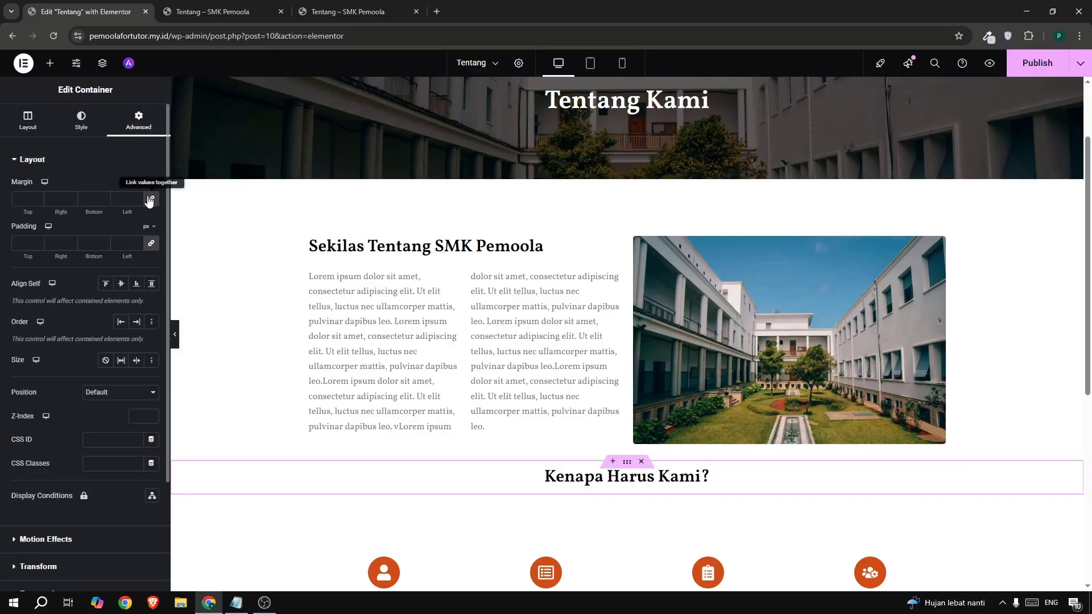
pyautogui.click(147, 182)
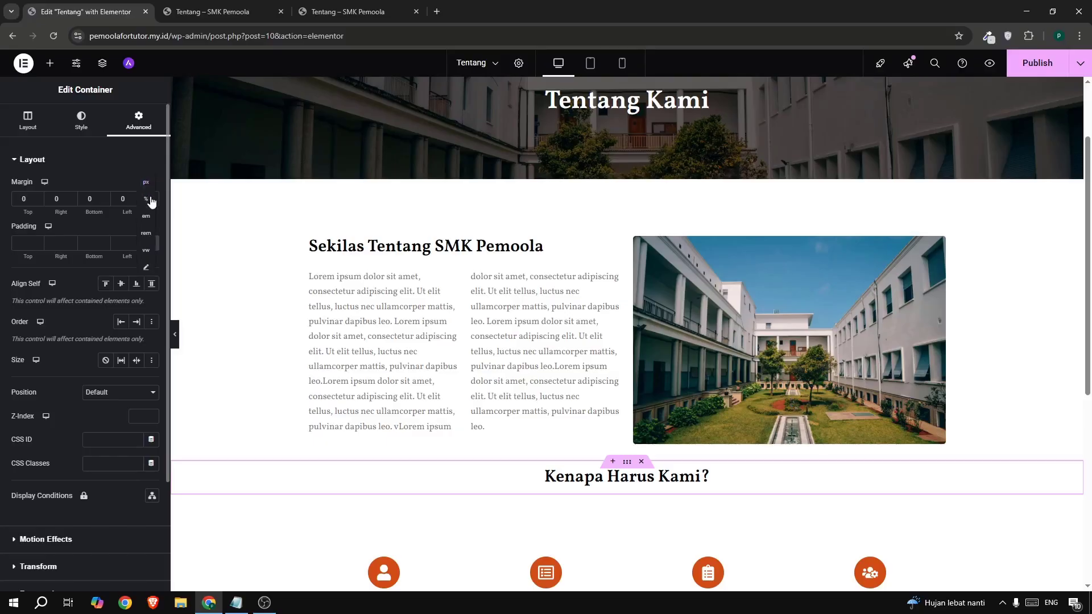
pyautogui.click(148, 192)
pyautogui.write('5')
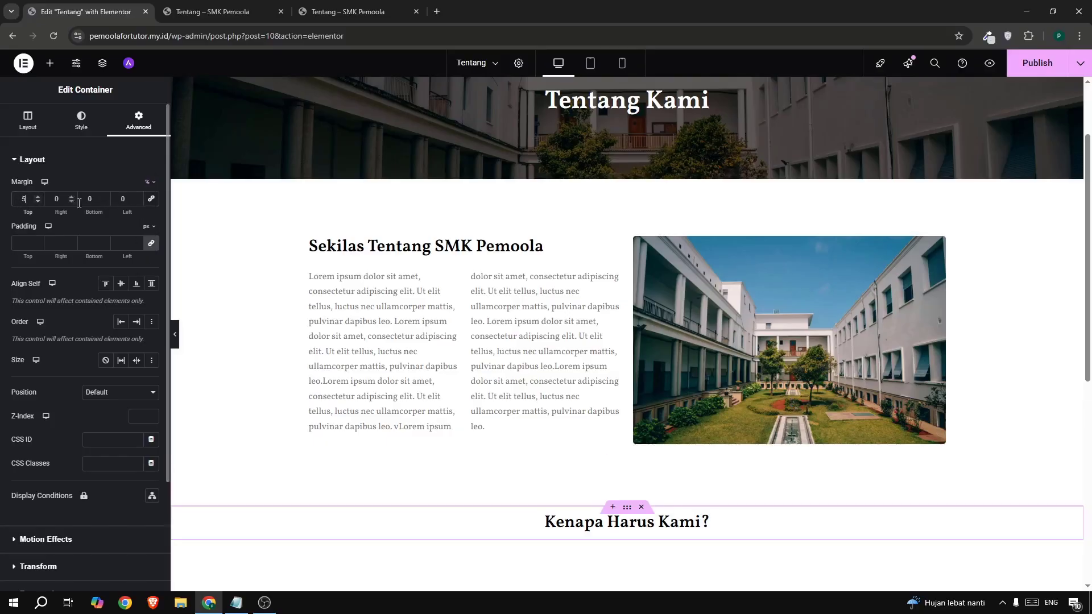
pyautogui.scroll(-4, 642, 265)
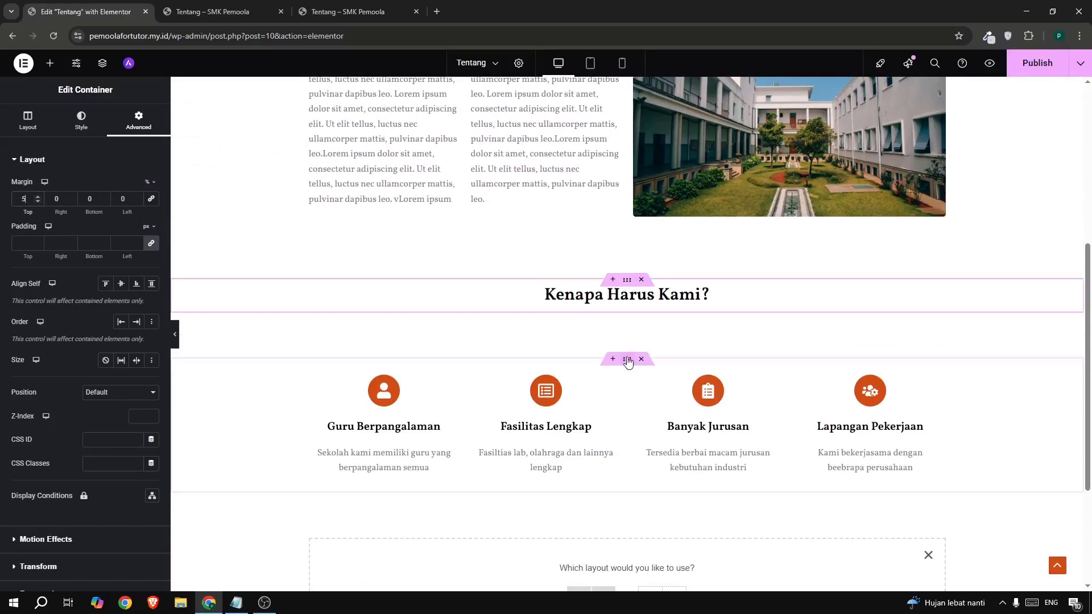
# - Reset the feature cards container's top margin to 0 and publish the page
pyautogui.click(627, 361)
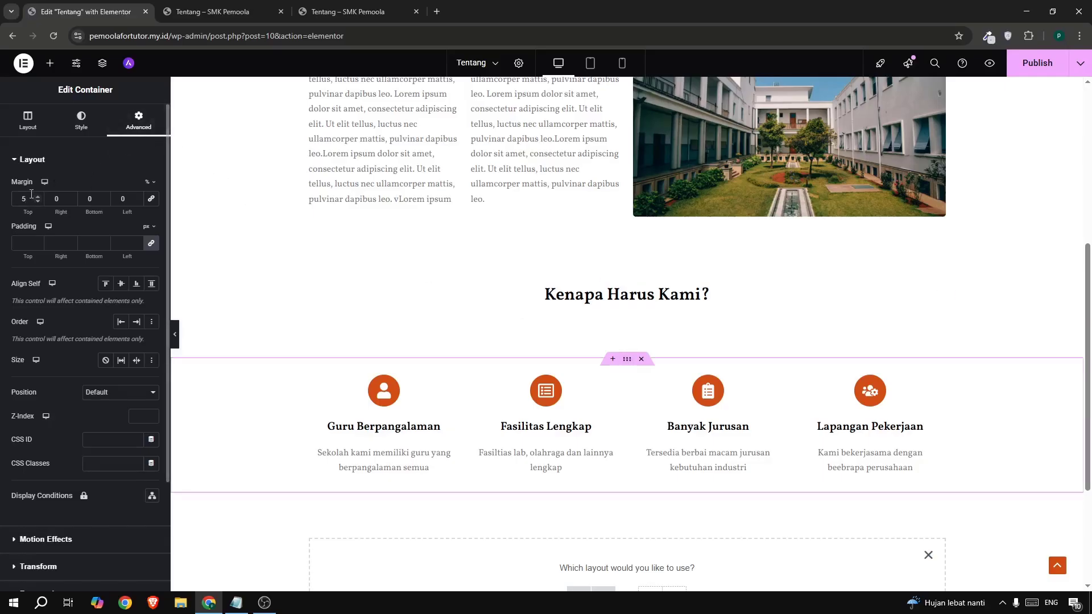
pyautogui.press('BackSpace')
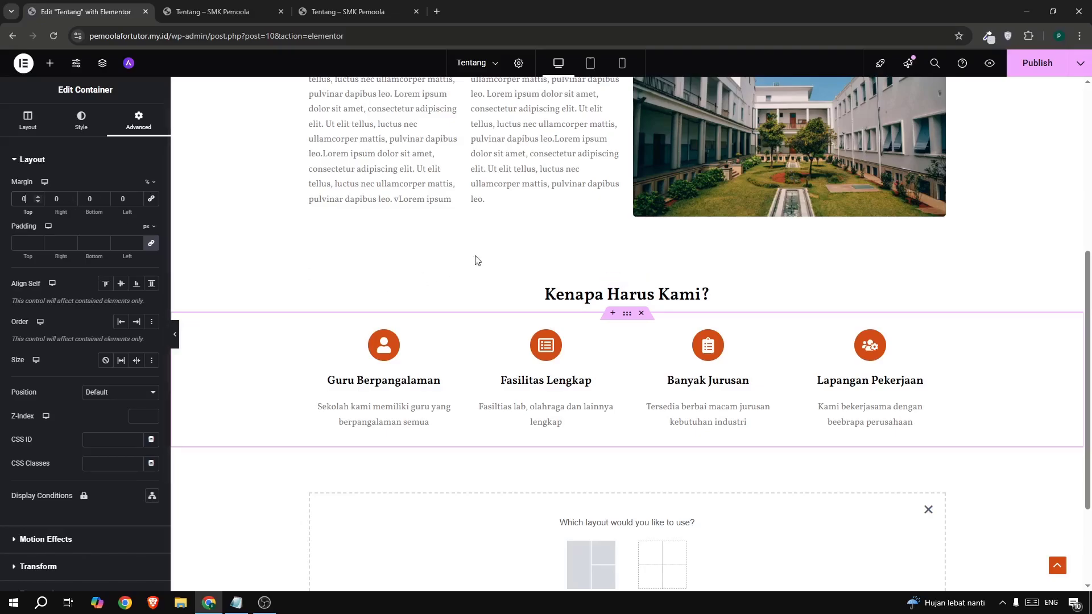
pyautogui.click(1016, 70)
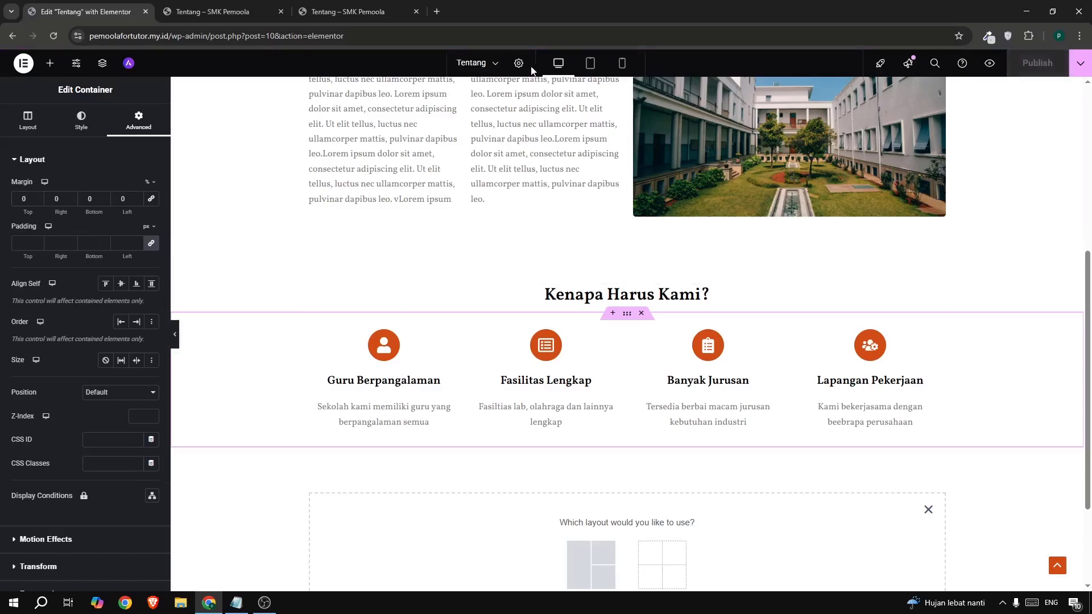
pyautogui.scroll(-3, 445, 358)
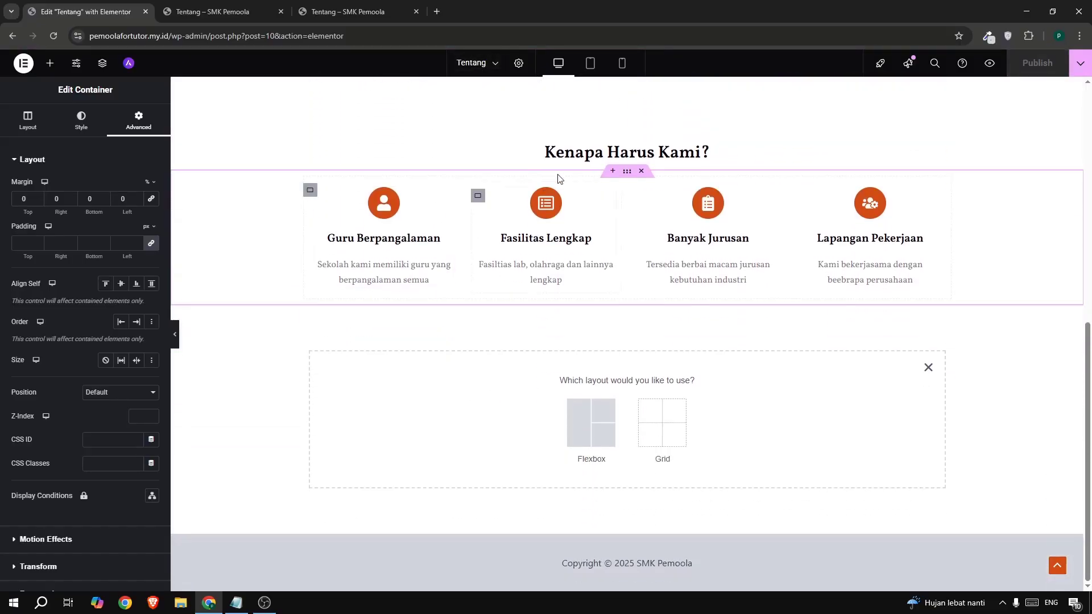
# - Paste a copy of the Kenapa Harus Kami? heading section below the feature cards
pyautogui.click(586, 434)
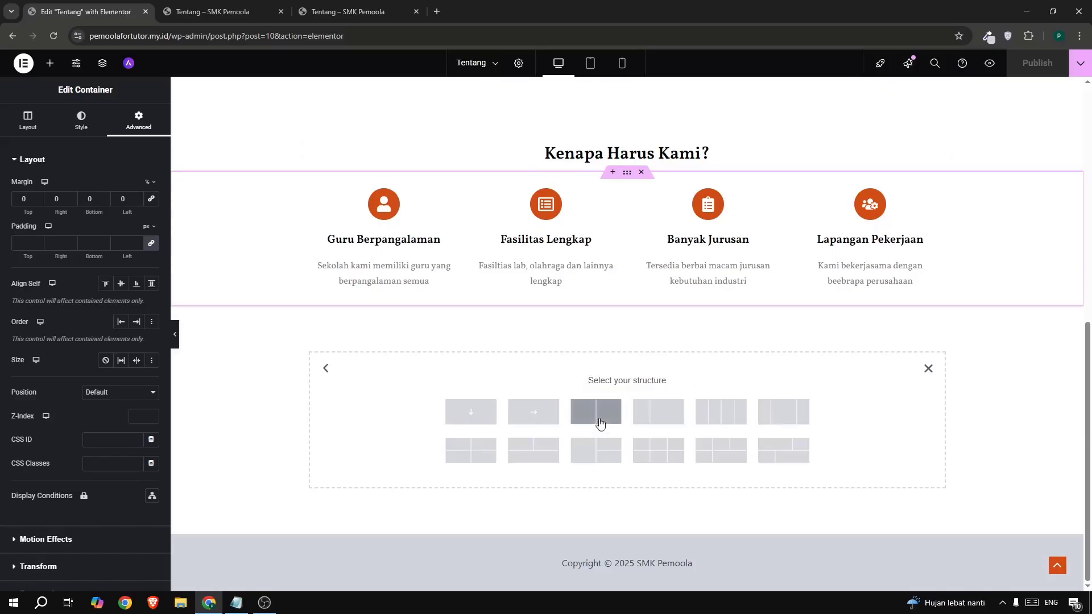
pyautogui.click(470, 412)
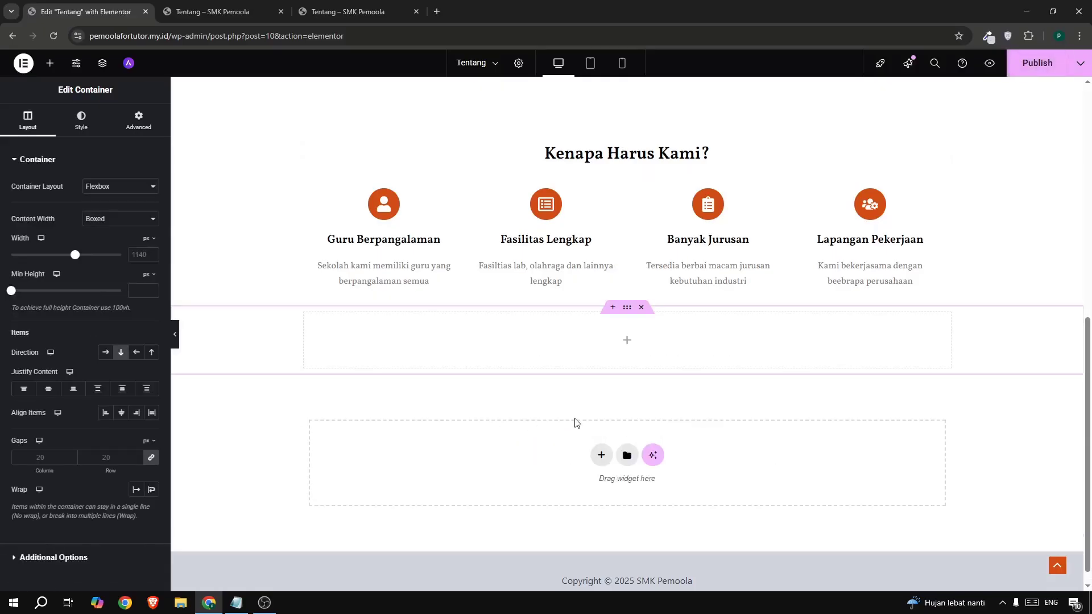
pyautogui.click(643, 309)
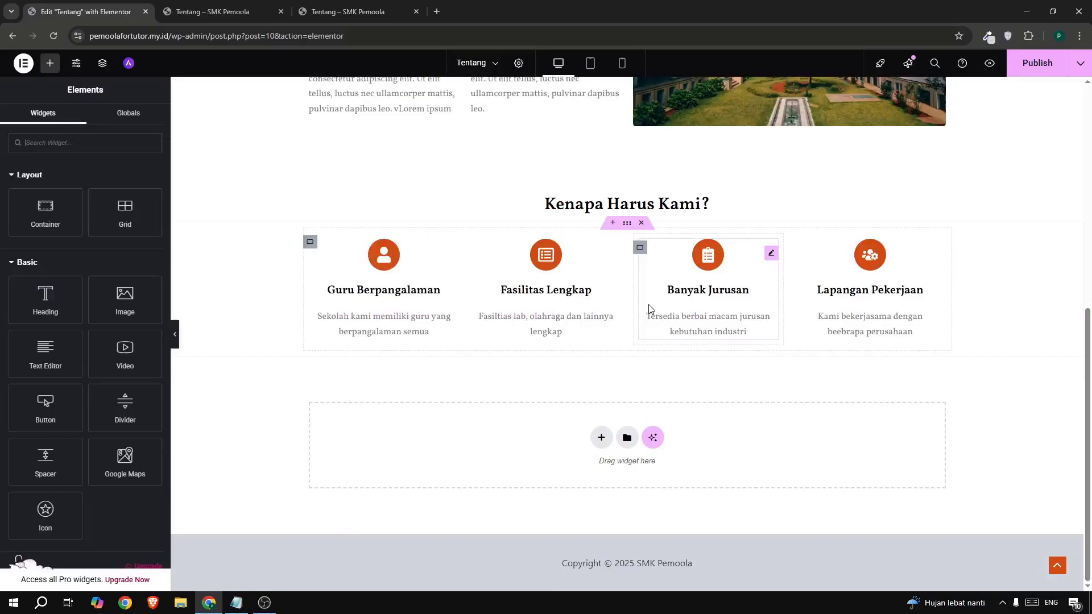
pyautogui.rightClick(626, 201)
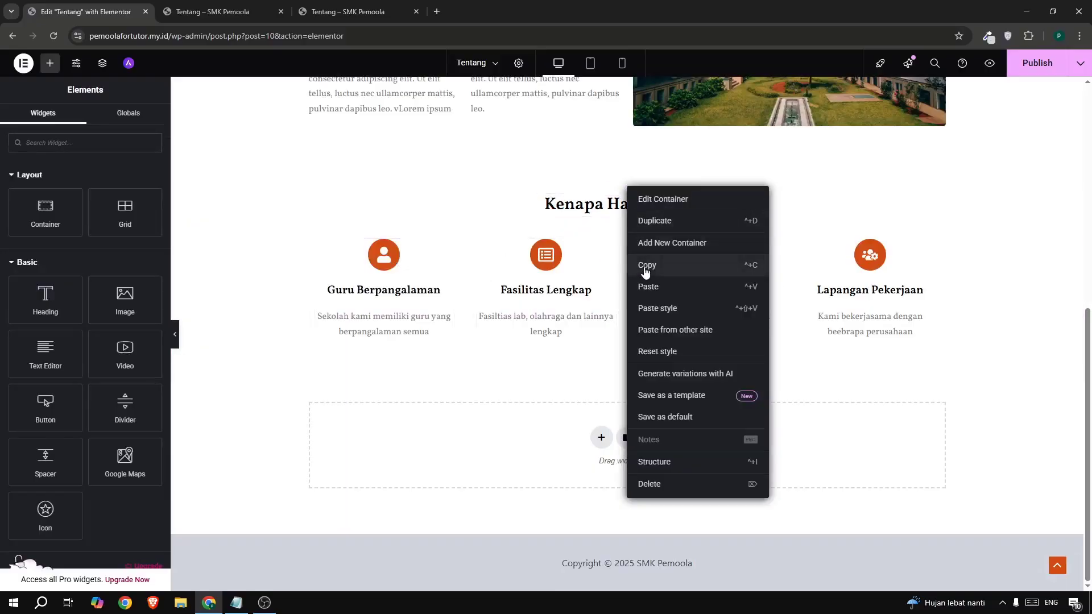
pyautogui.click(645, 271)
pyautogui.rightClick(515, 421)
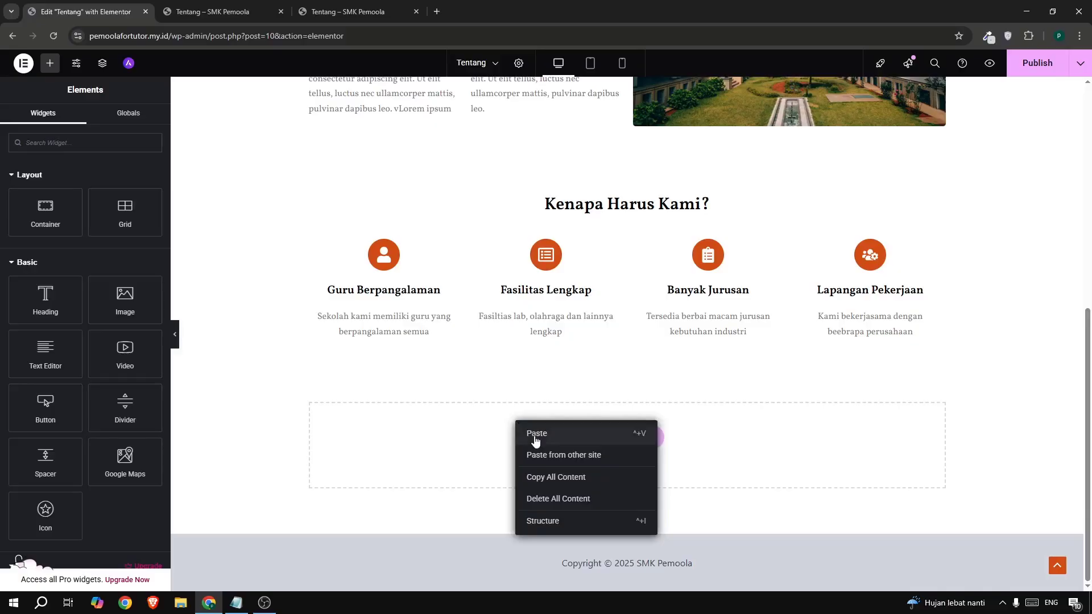
pyautogui.click(535, 435)
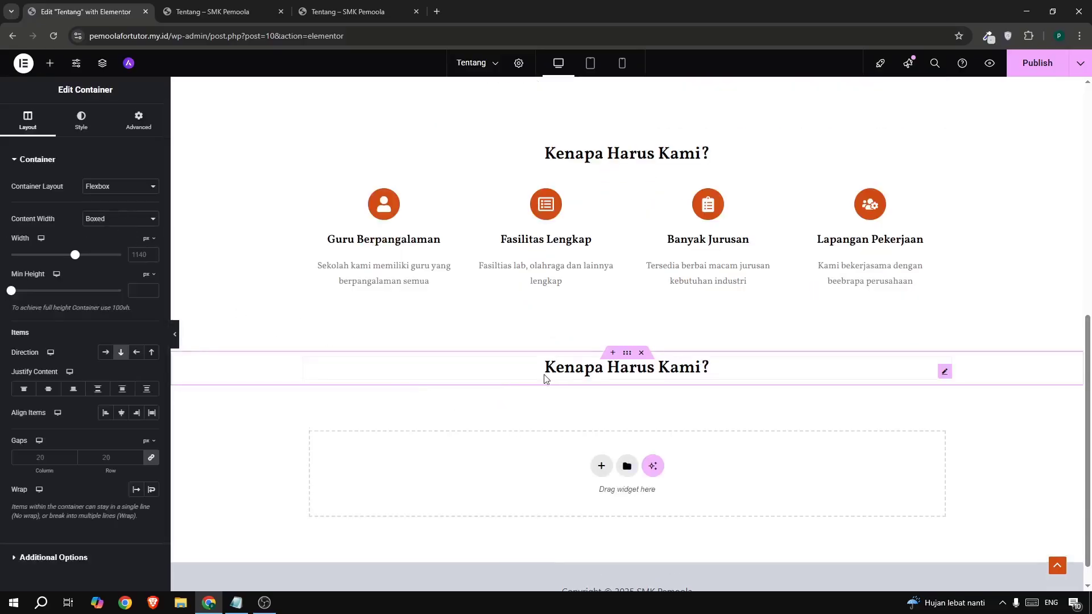
# - Retitle the pasted heading 'Visi - Misi'
pyautogui.click(566, 375)
pyautogui.tripleClick(101, 230)
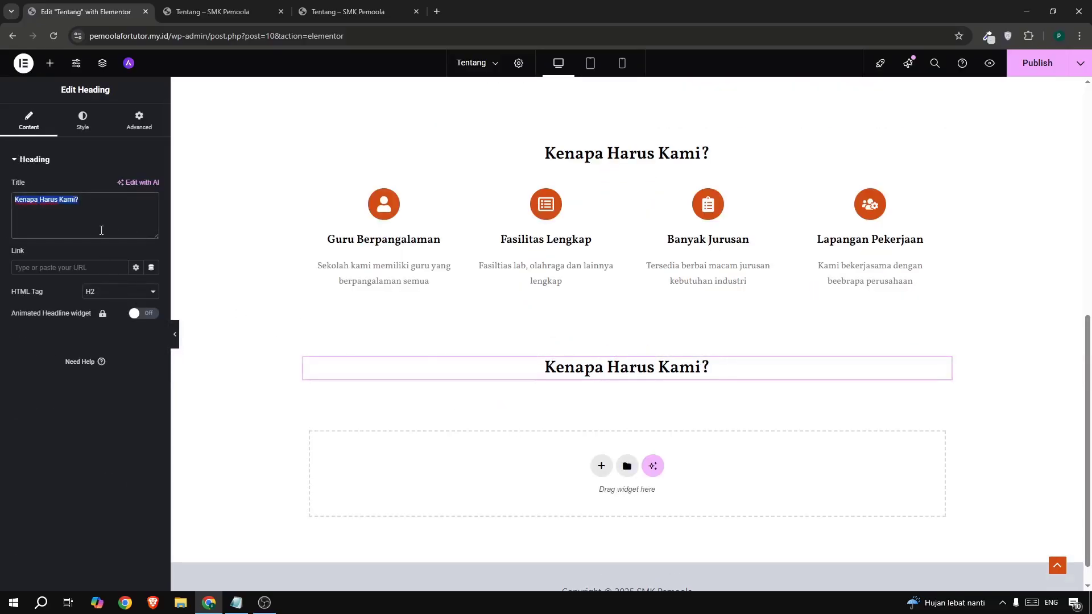
pyautogui.write('Visi -')
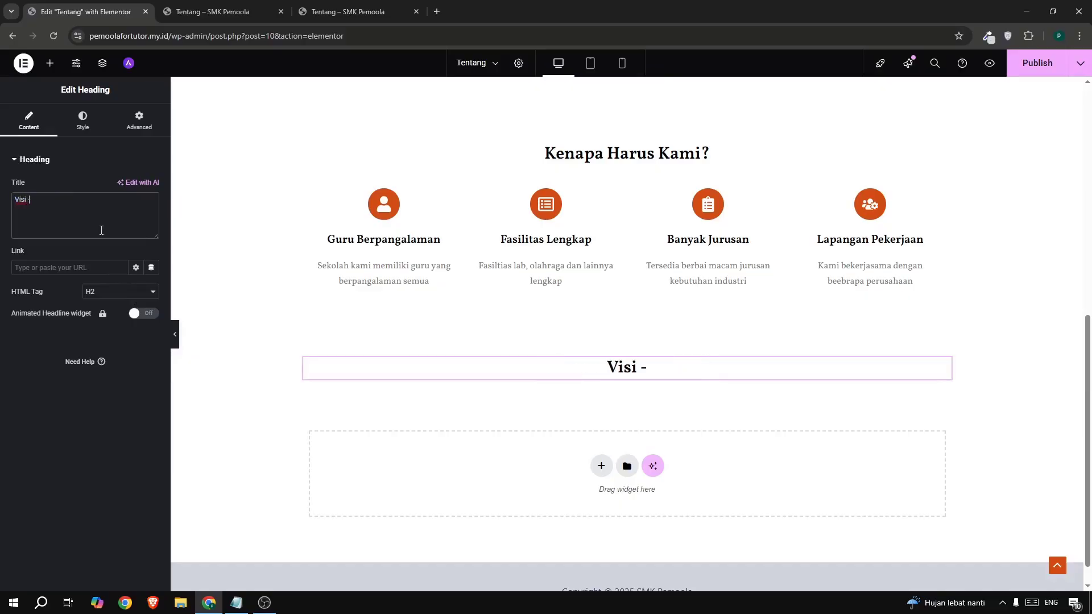
pyautogui.write(' Misi')
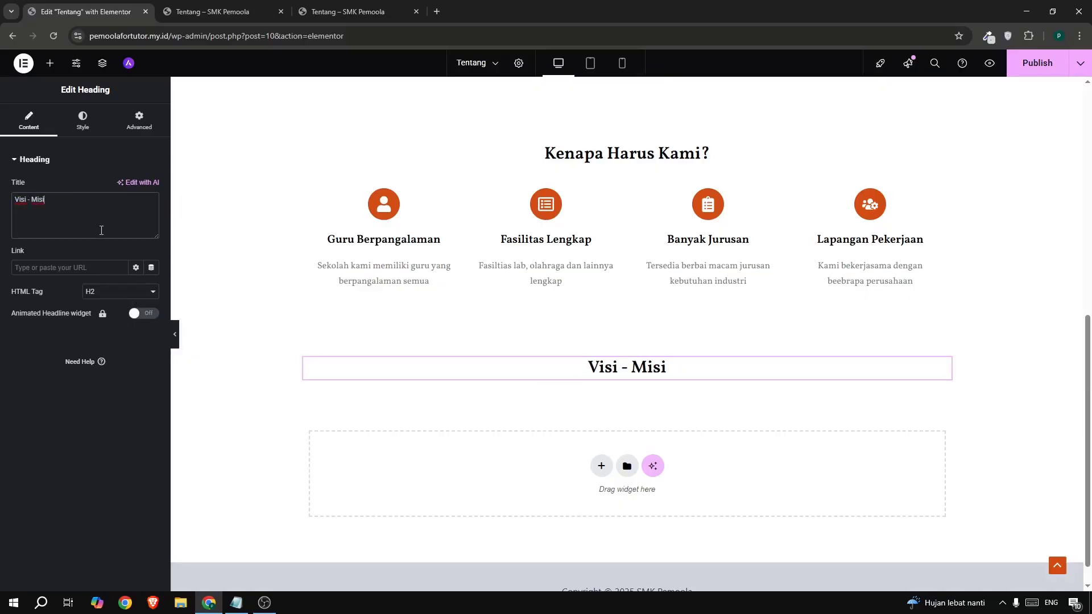
# - Drop an Accordion widget under the Visi - Misi heading, remove Item #3, and expand Item #1
pyautogui.click(49, 63)
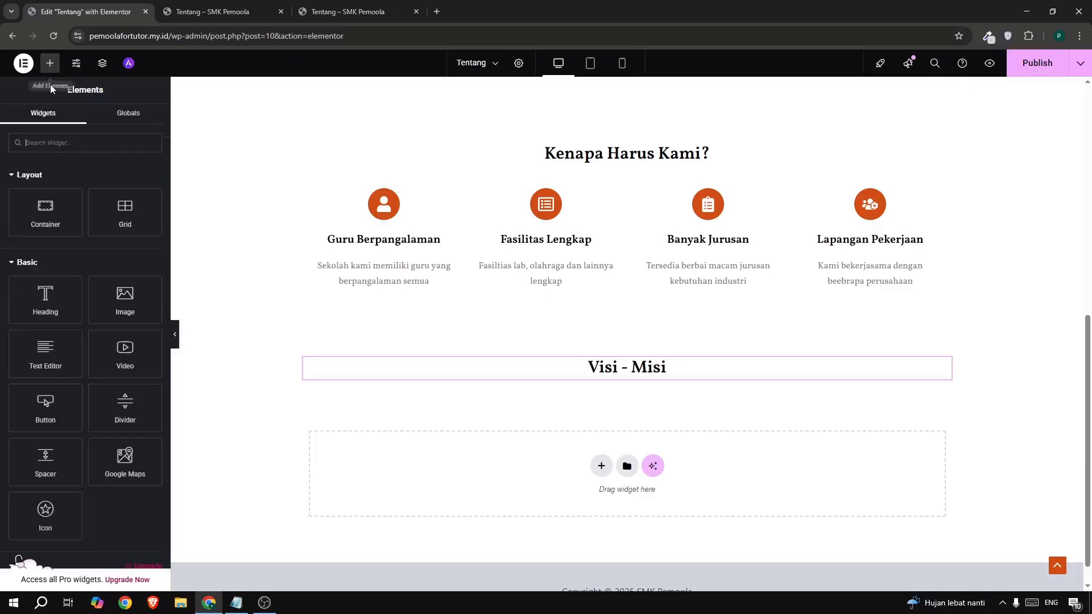
pyautogui.write('acc')
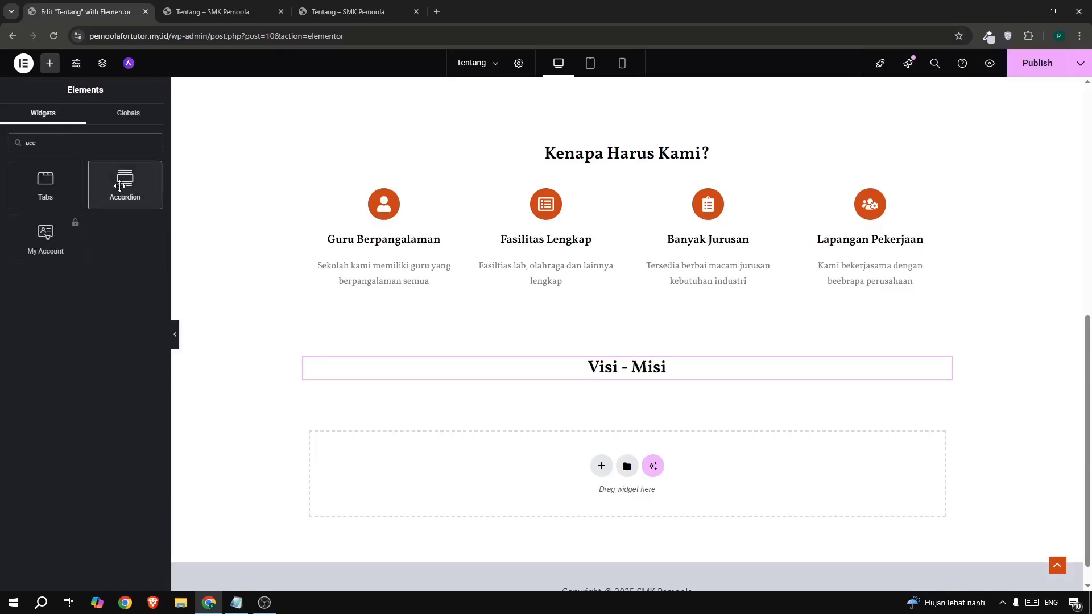
pyautogui.moveTo(125, 183); pyautogui.dragTo(525, 372)
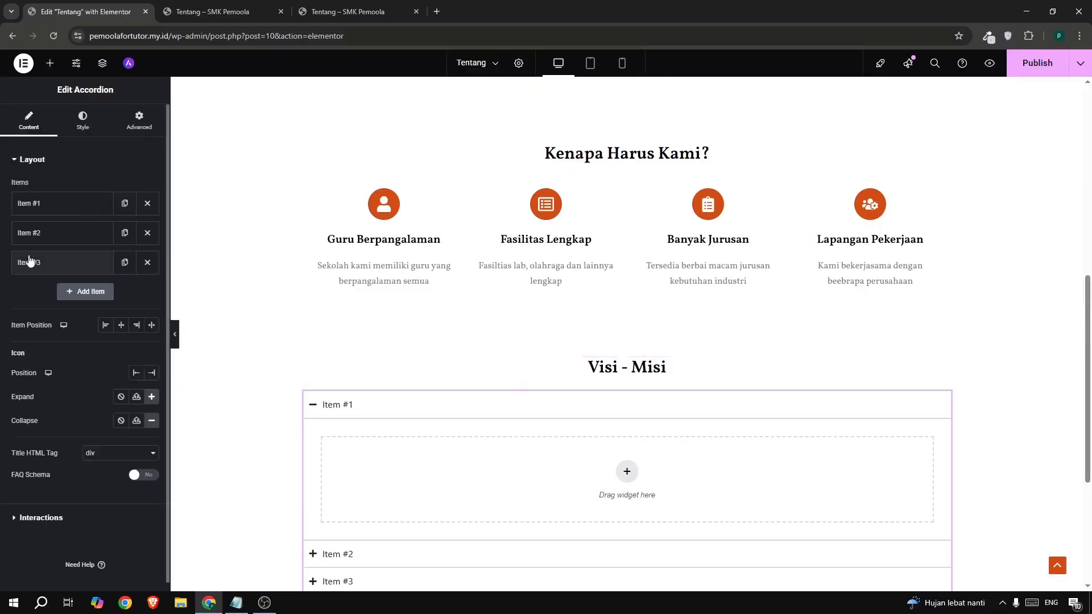
pyautogui.click(146, 265)
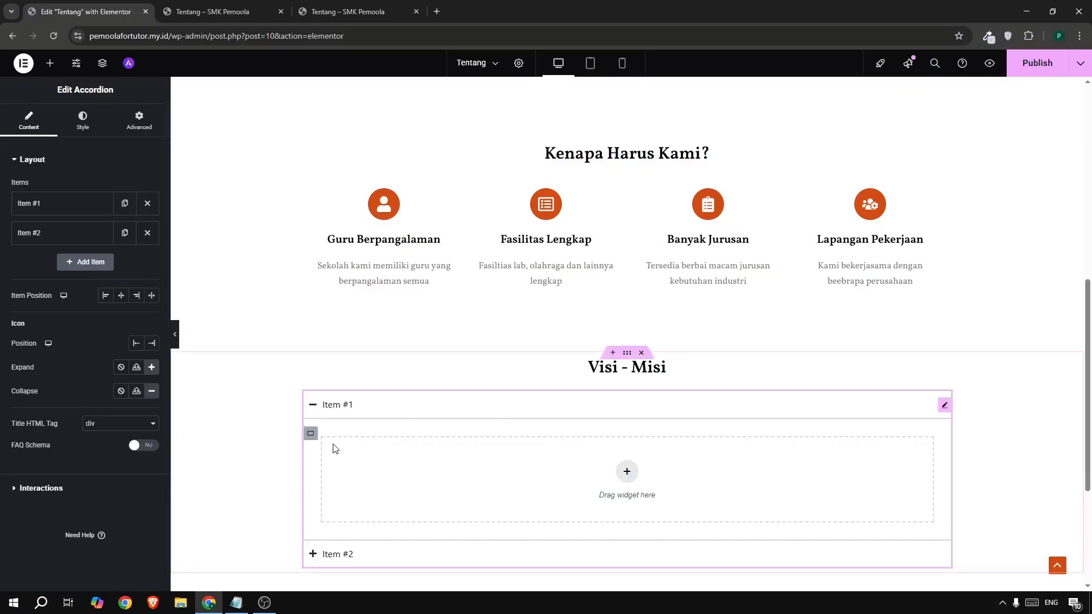
pyautogui.click(57, 203)
# - Copy the 'Visi Sekolah' title text from the live Tentang page and return to the editor
pyautogui.click(323, 13)
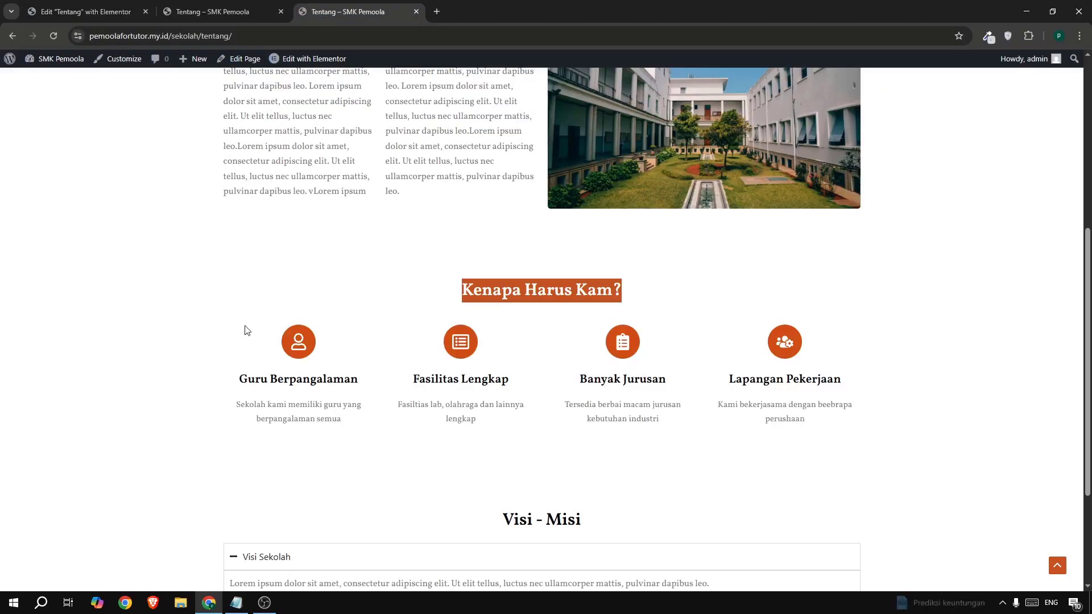
pyautogui.scroll(-3, 251, 353)
pyautogui.click(247, 392)
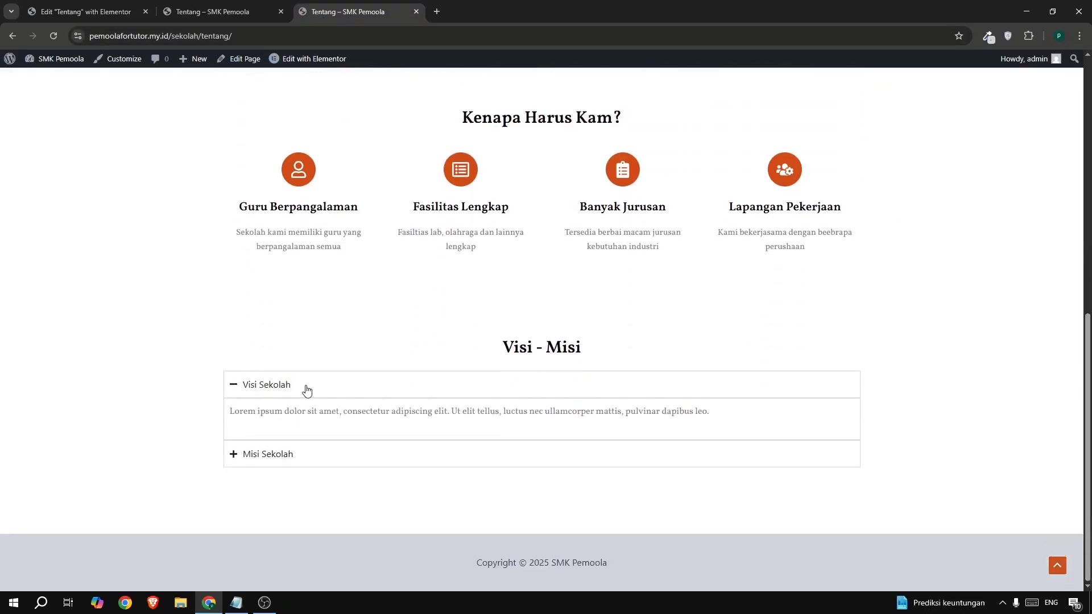
pyautogui.moveTo(291, 386); pyautogui.dragTo(248, 382)
pyautogui.click(80, 13)
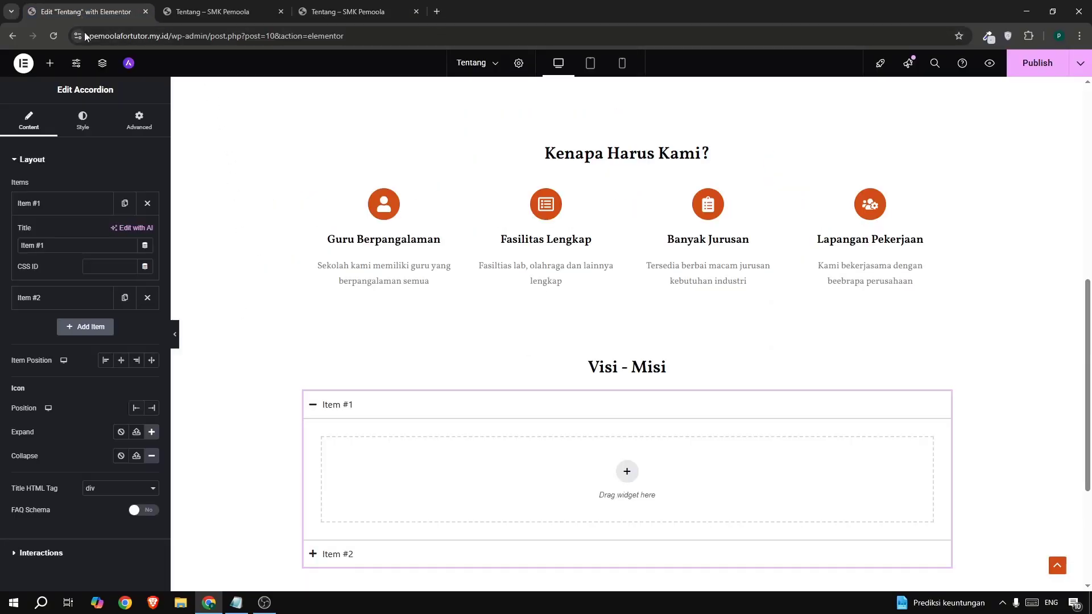
# - Title the first accordion item 'Visi Sekolah' and add a Text Editor block inside it
pyautogui.tripleClick(48, 244)
pyautogui.hotkey('ctrl', 'v')
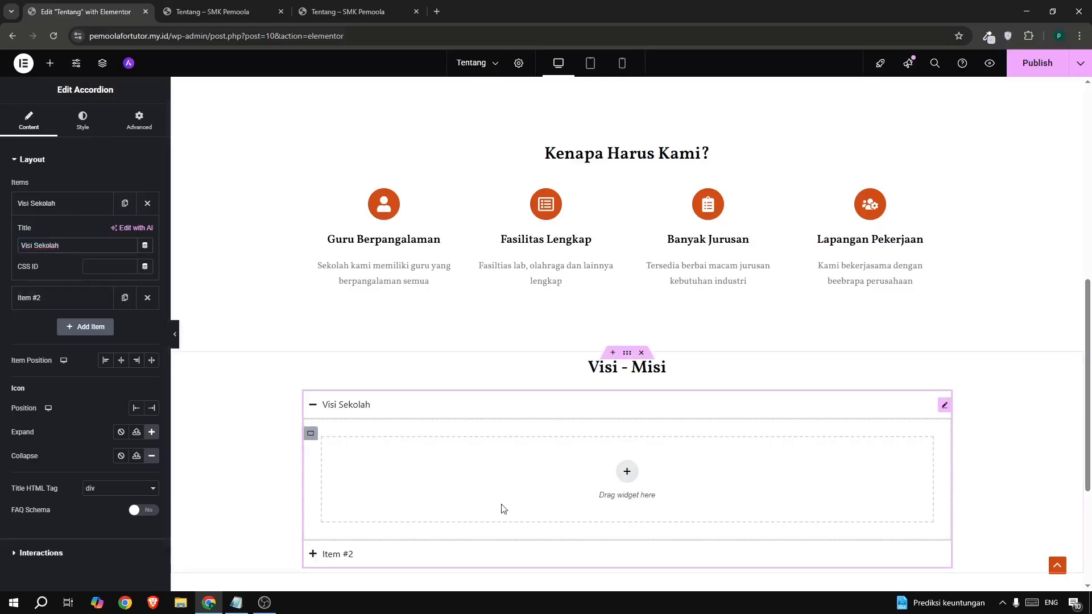
pyautogui.scroll(-2, 534, 455)
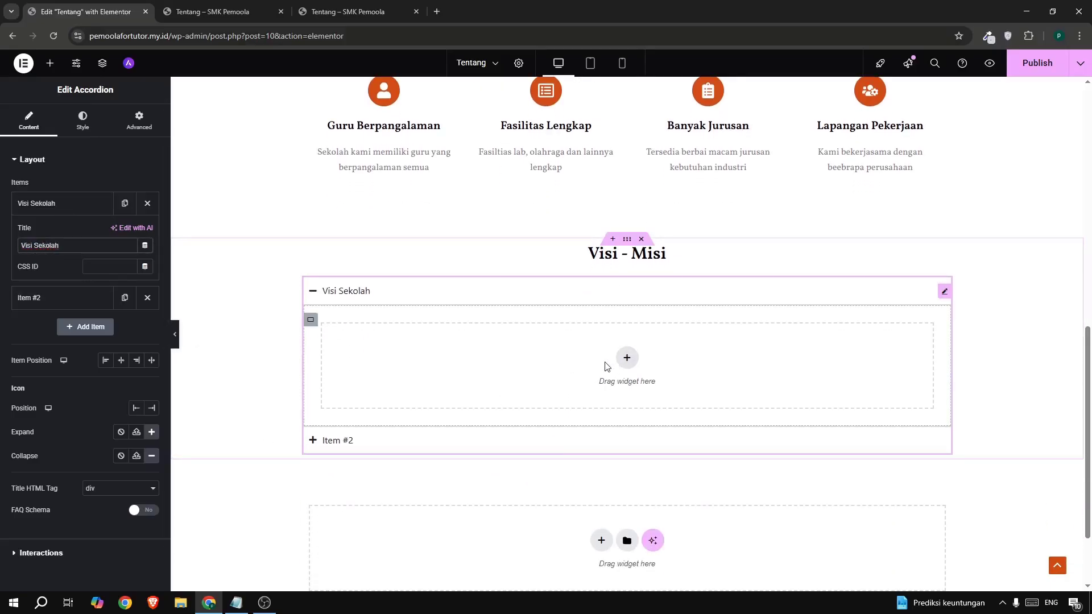
pyautogui.click(50, 63)
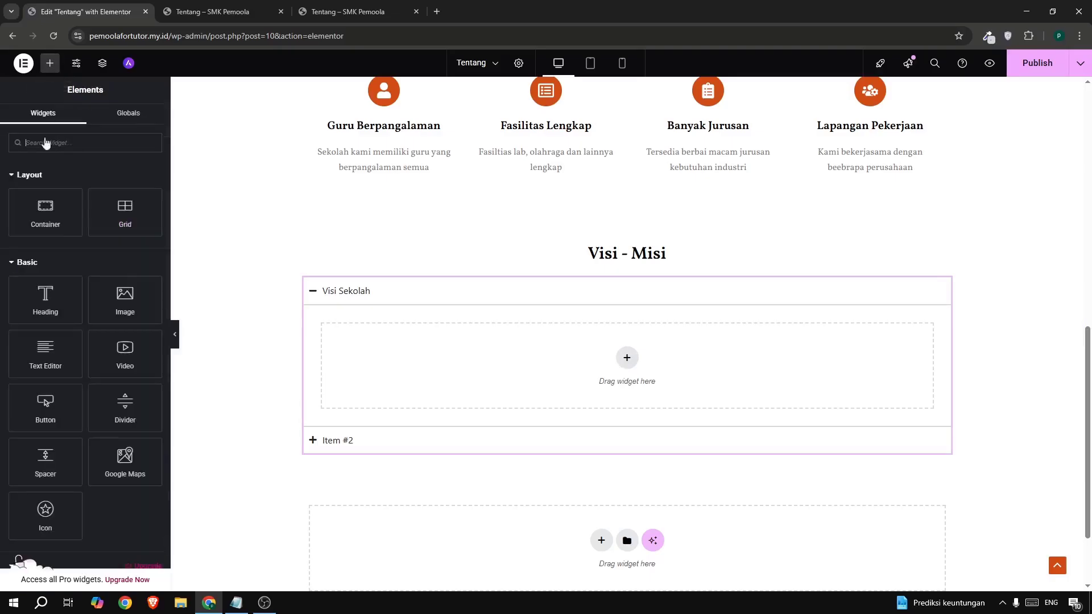
pyautogui.moveTo(46, 362); pyautogui.dragTo(394, 371)
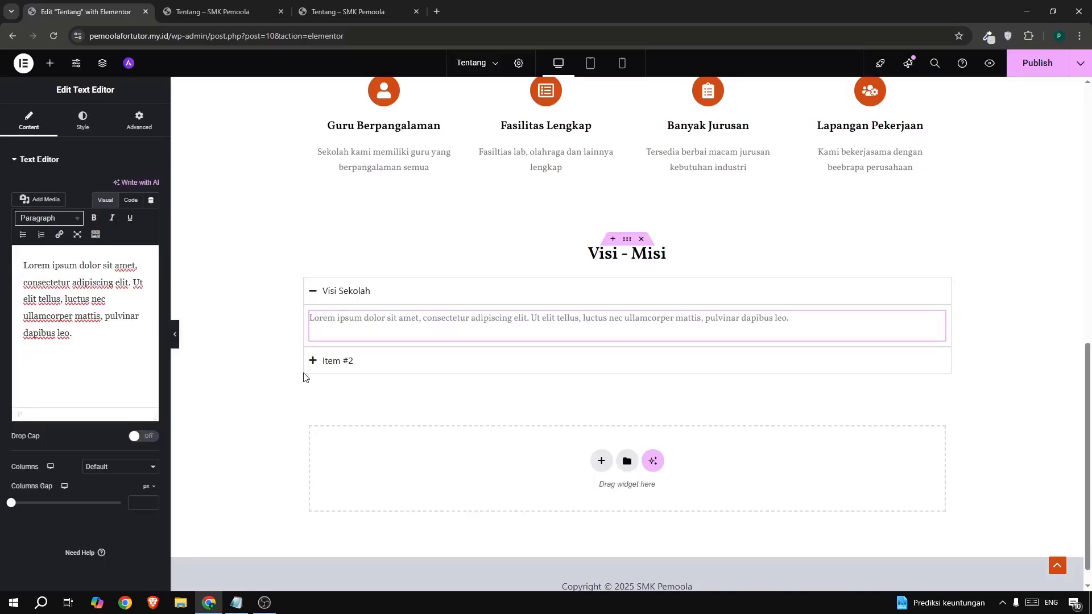
# - Retitle the second item 'Misi Sekolah', add a Text Editor inside it, then select the Visi - Misi section
pyautogui.click(346, 361)
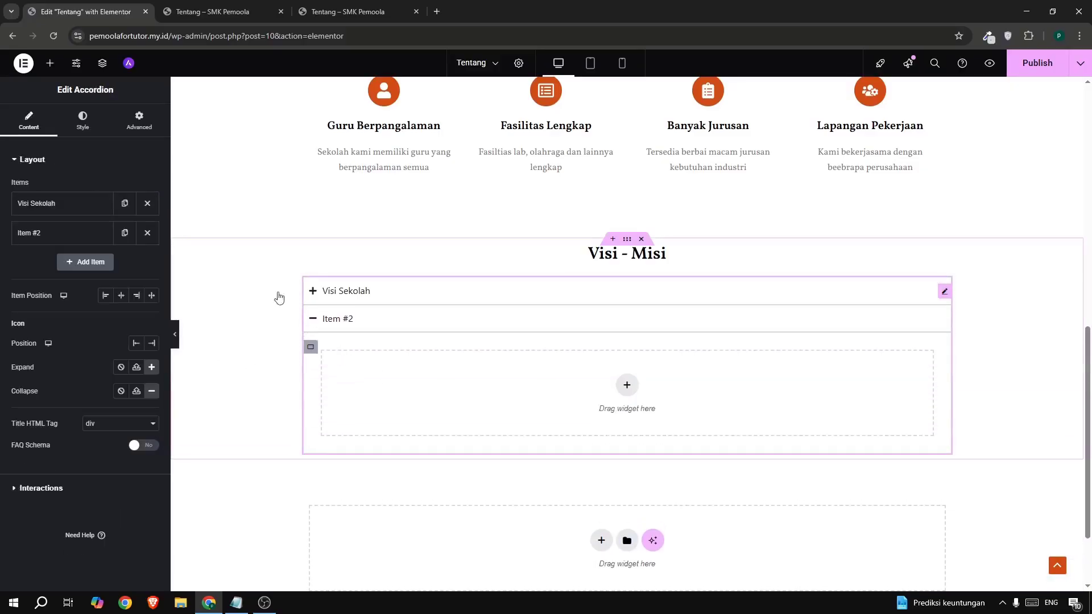
pyautogui.click(57, 233)
pyautogui.moveTo(51, 275); pyautogui.dragTo(1, 277)
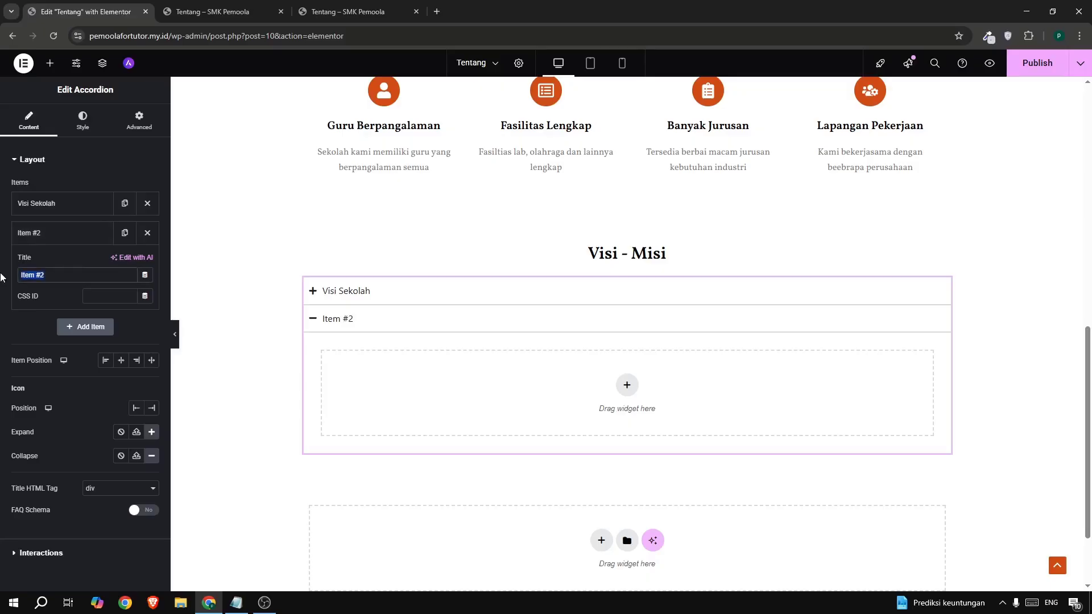
pyautogui.write('Misi Sekolah')
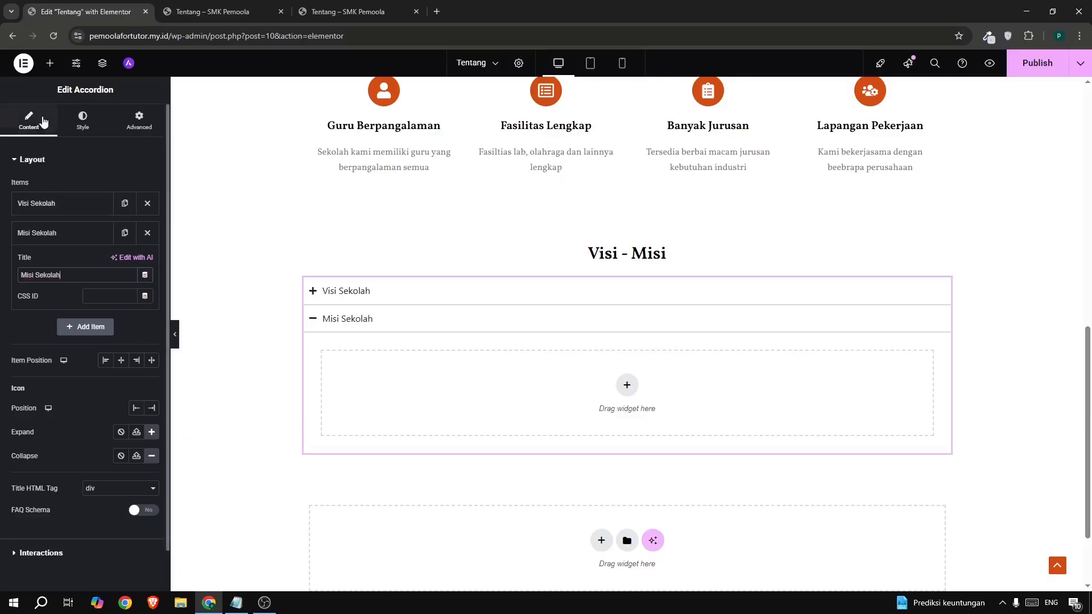
pyautogui.click(49, 68)
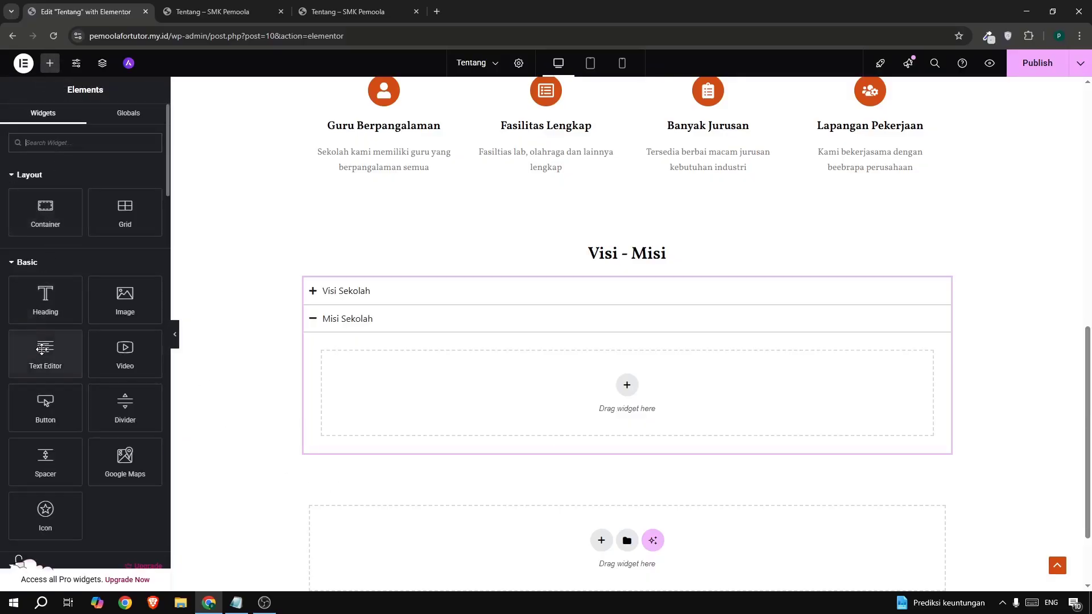
pyautogui.moveTo(46, 354); pyautogui.dragTo(378, 385)
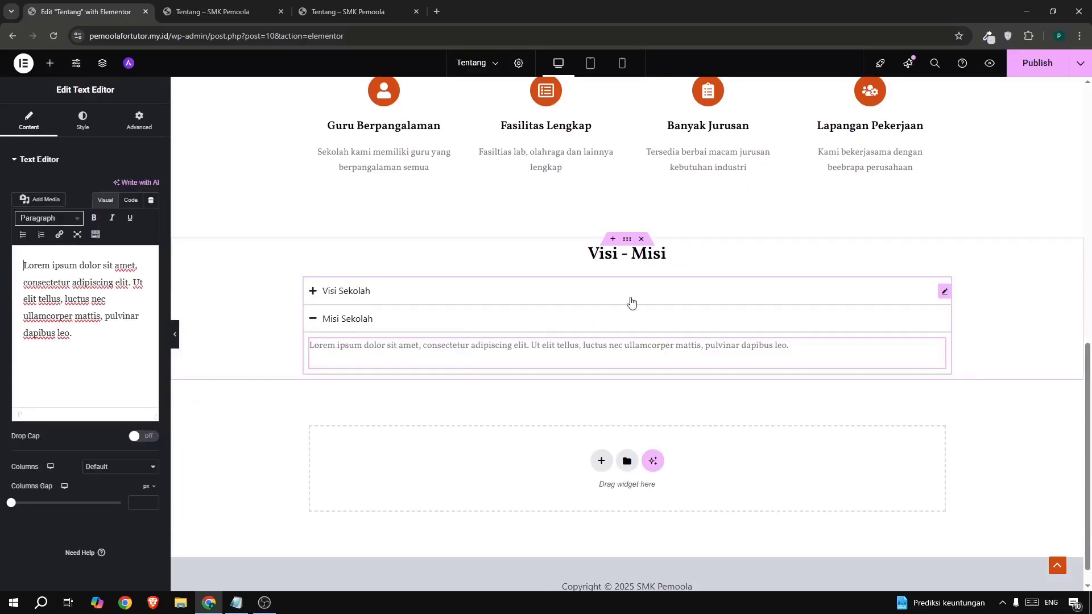
pyautogui.click(628, 241)
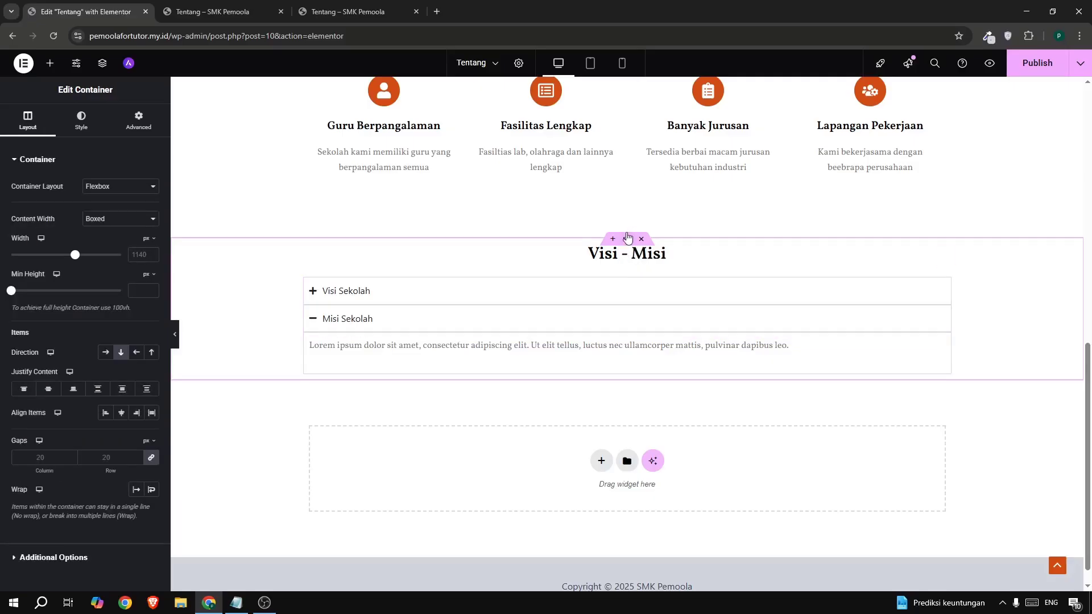
pyautogui.click(137, 121)
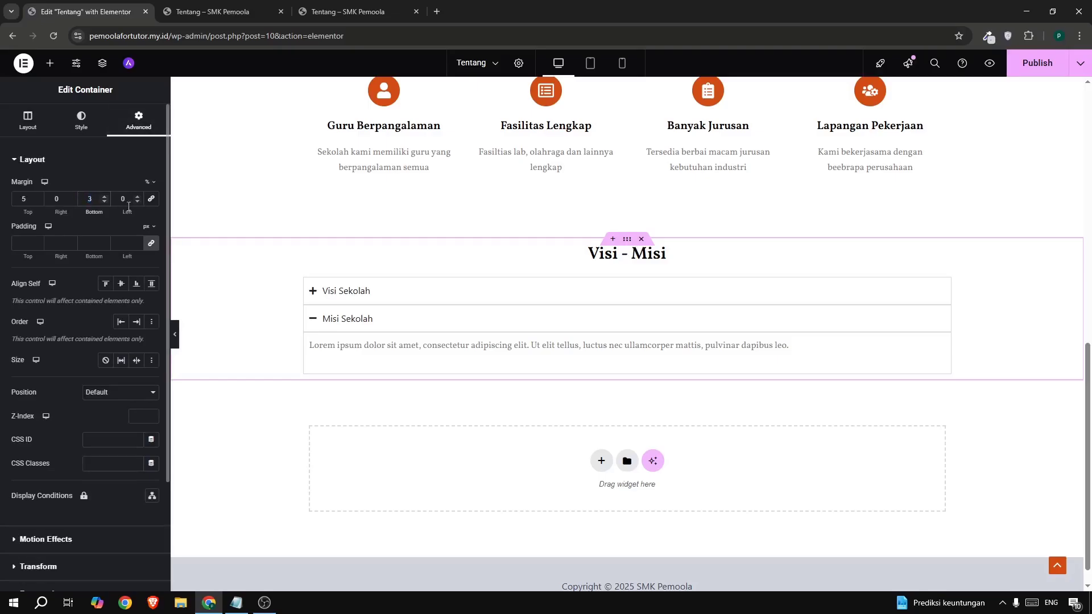
# - Publish the Tentang page and reload the live Tentang page to review the changes
pyautogui.click(1035, 73)
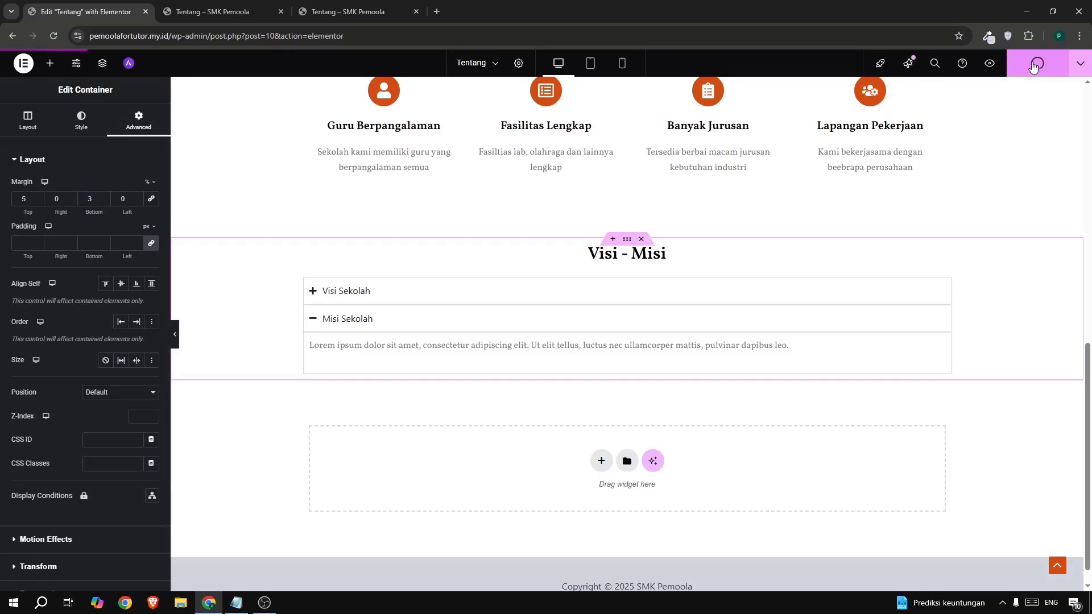
pyautogui.click(265, 21)
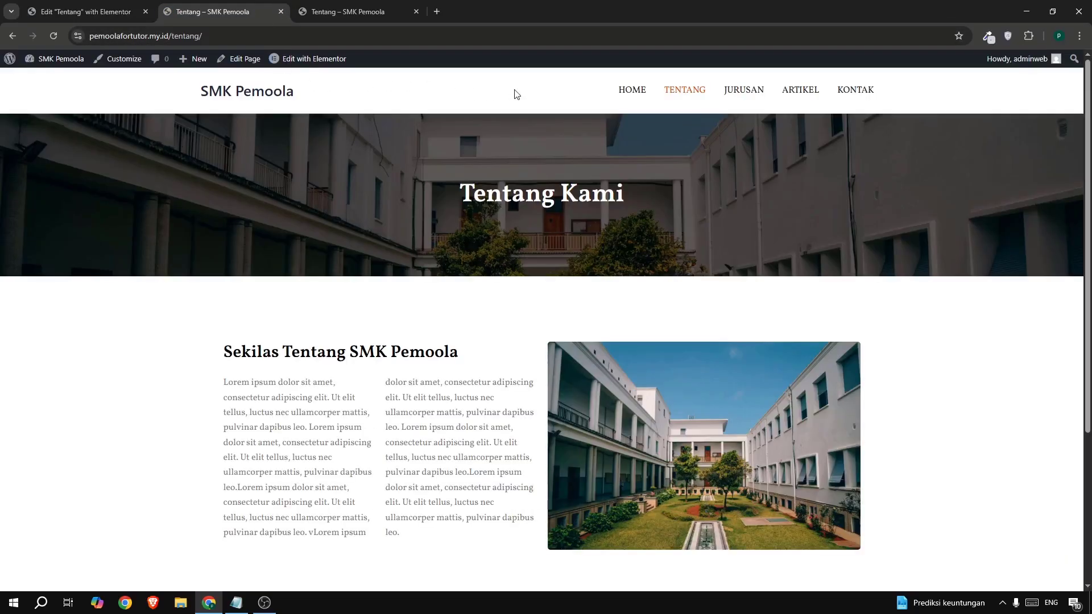
pyautogui.click(676, 91)
pyautogui.scroll(-7, 370, 293)
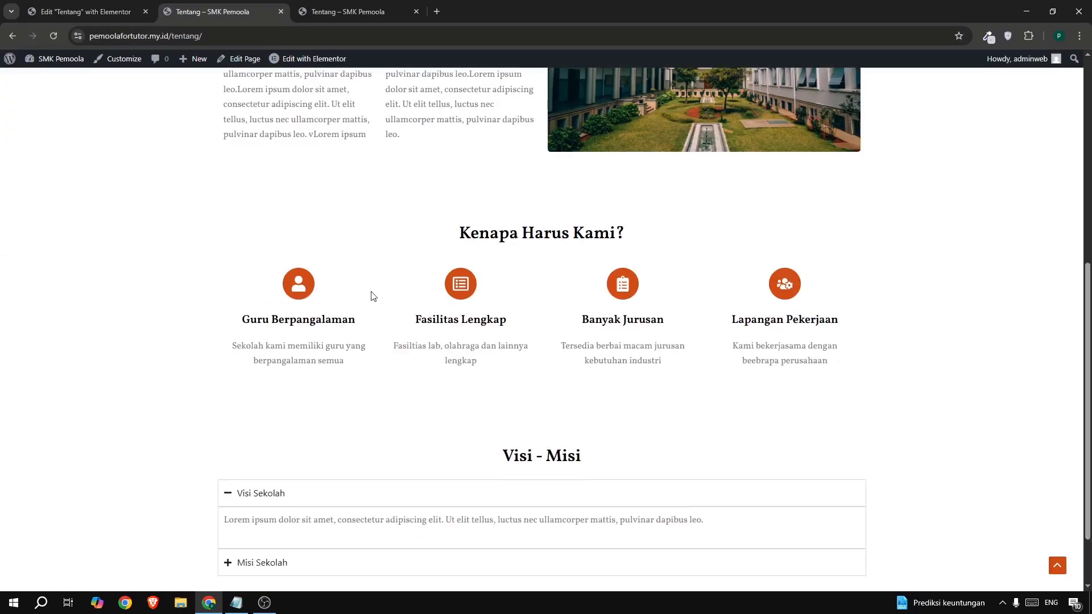
pyautogui.scroll(-2, 529, 445)
pyautogui.scroll(8, 451, 317)
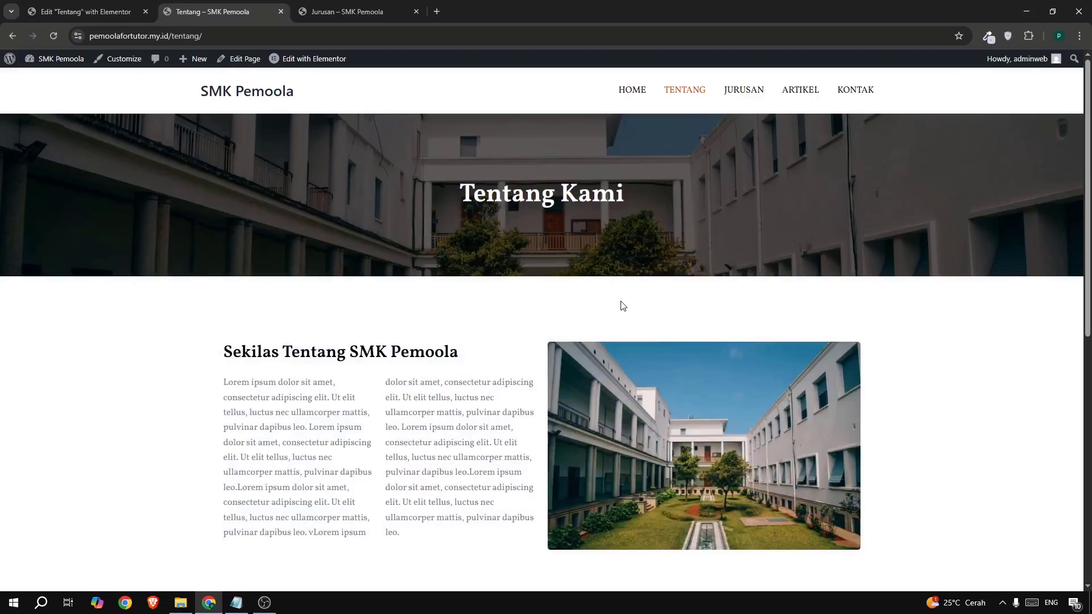
# - Compare the live Jurusan page with the reference program-card page, then return to the Tentang editor
pyautogui.click(739, 89)
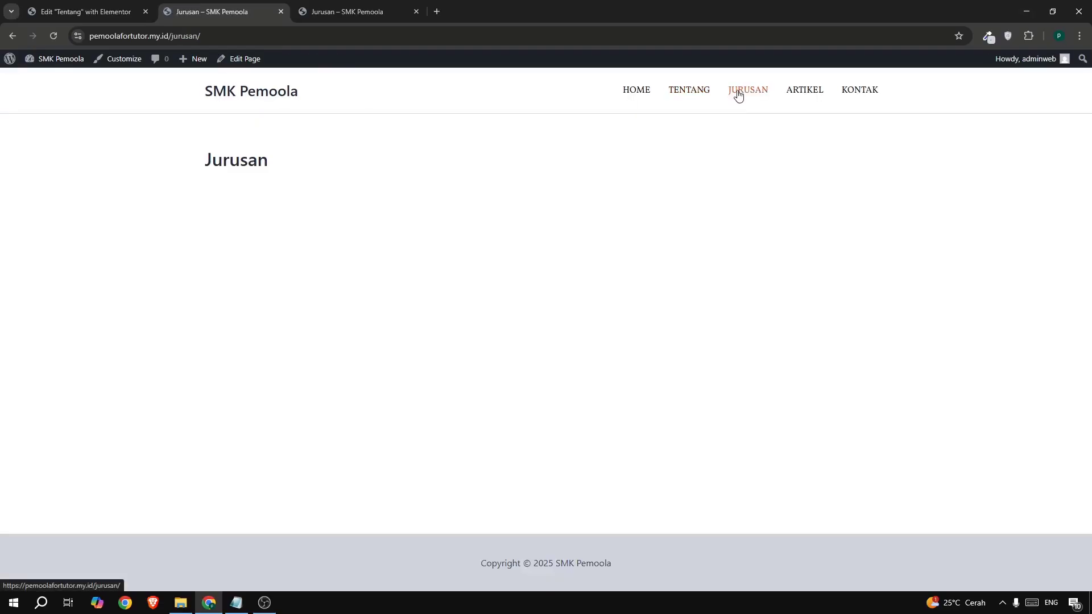
pyautogui.click(333, 14)
pyautogui.scroll(-3, 465, 307)
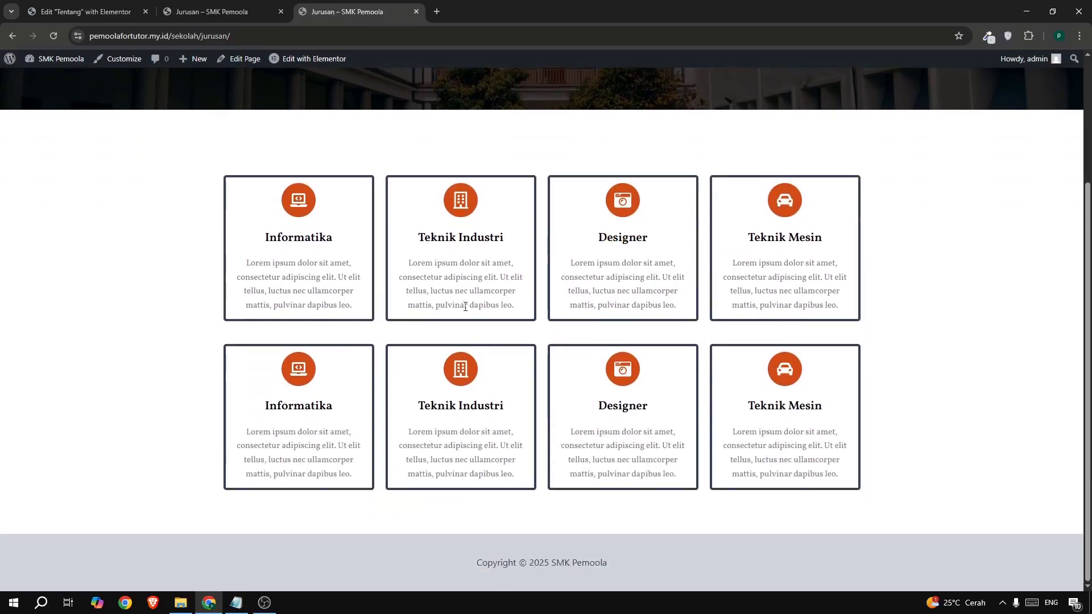
pyautogui.scroll(3, 477, 267)
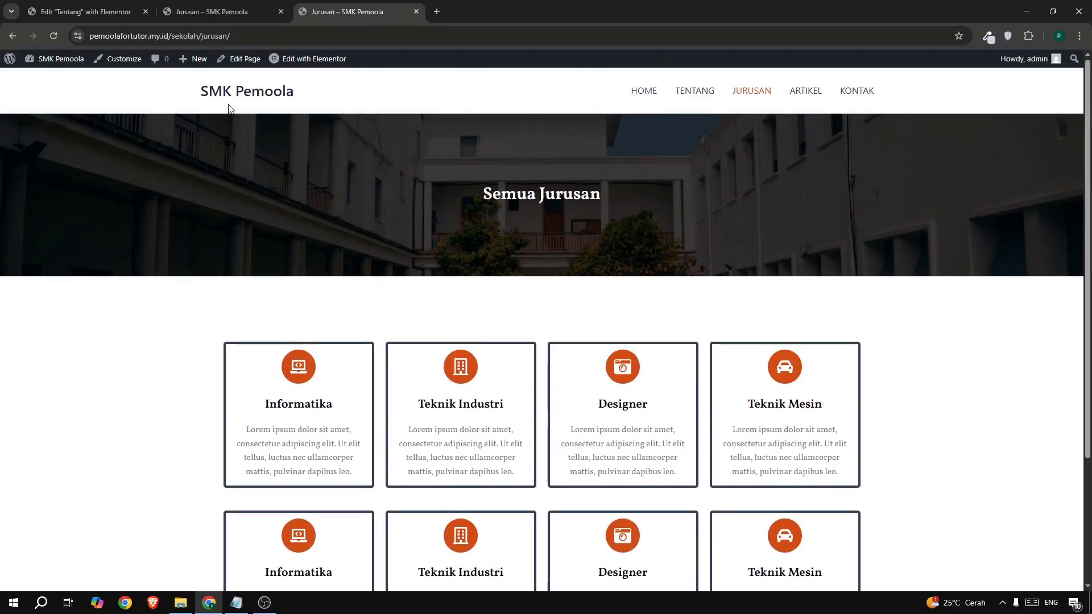
pyautogui.click(83, 10)
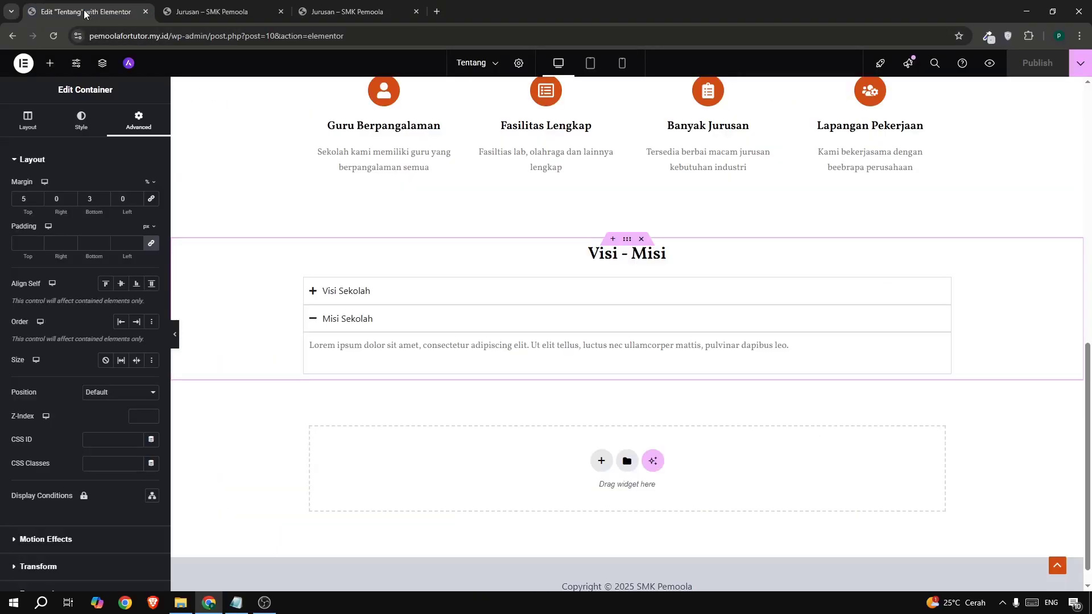
pyautogui.scroll(10, 569, 256)
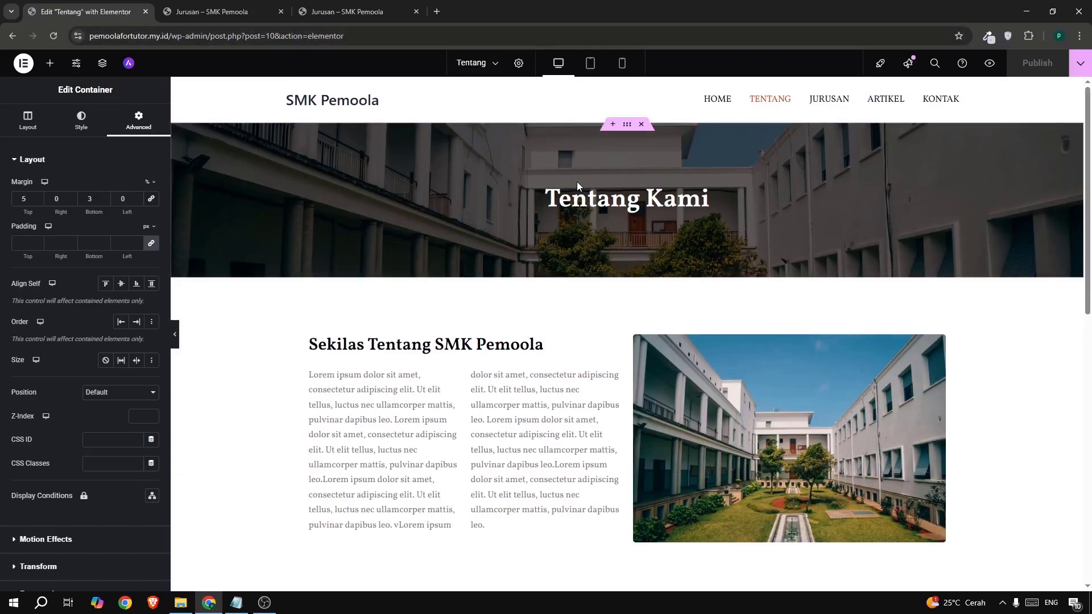
# - Copy the Tentang Kami hero section and close the Tentang page editor
pyautogui.rightClick(627, 130)
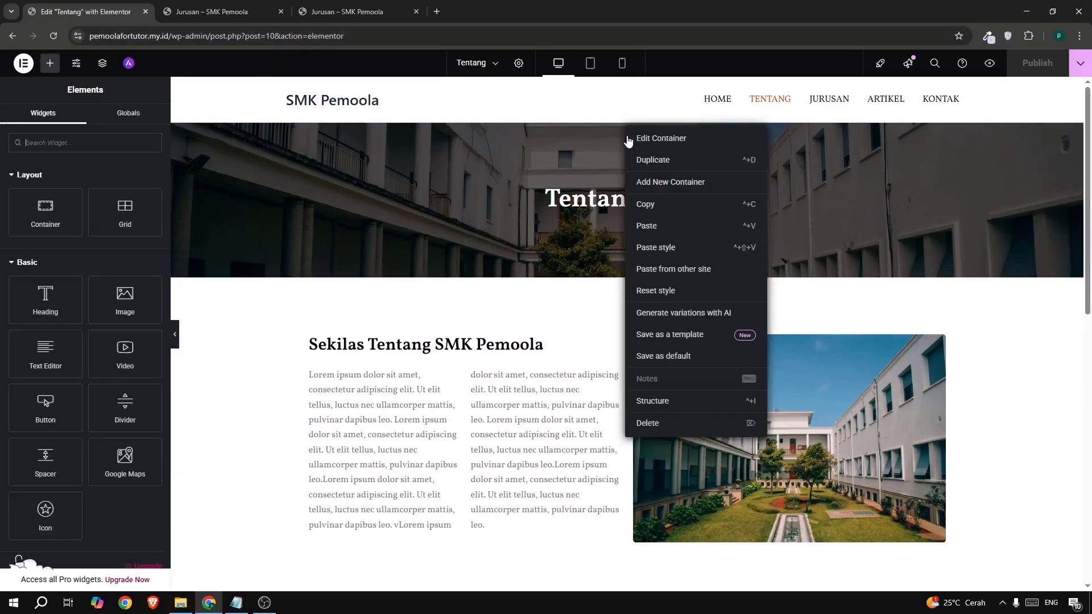
pyautogui.click(645, 206)
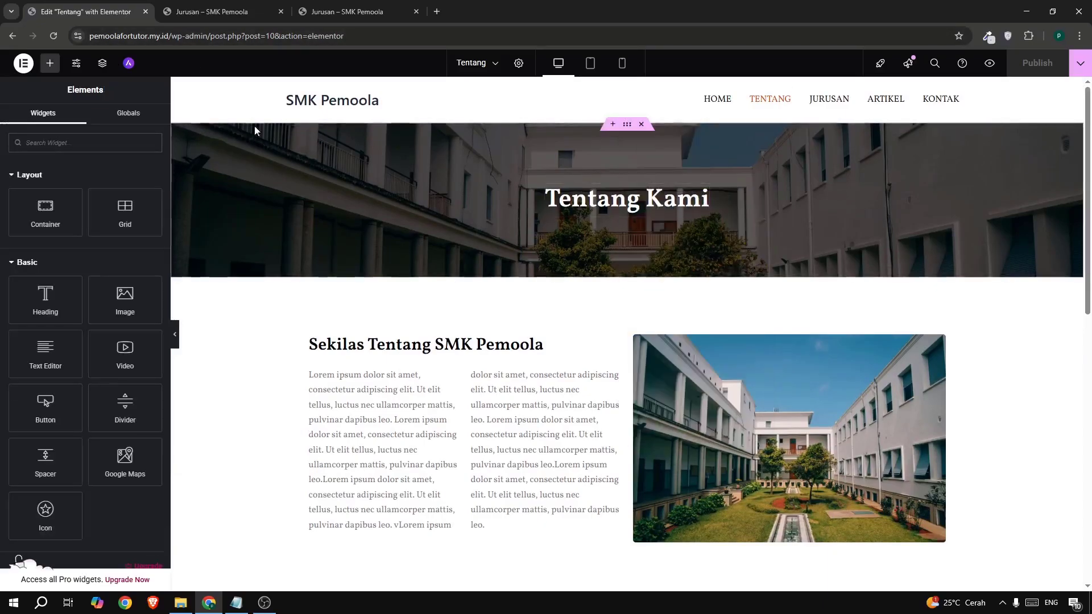
pyautogui.click(147, 12)
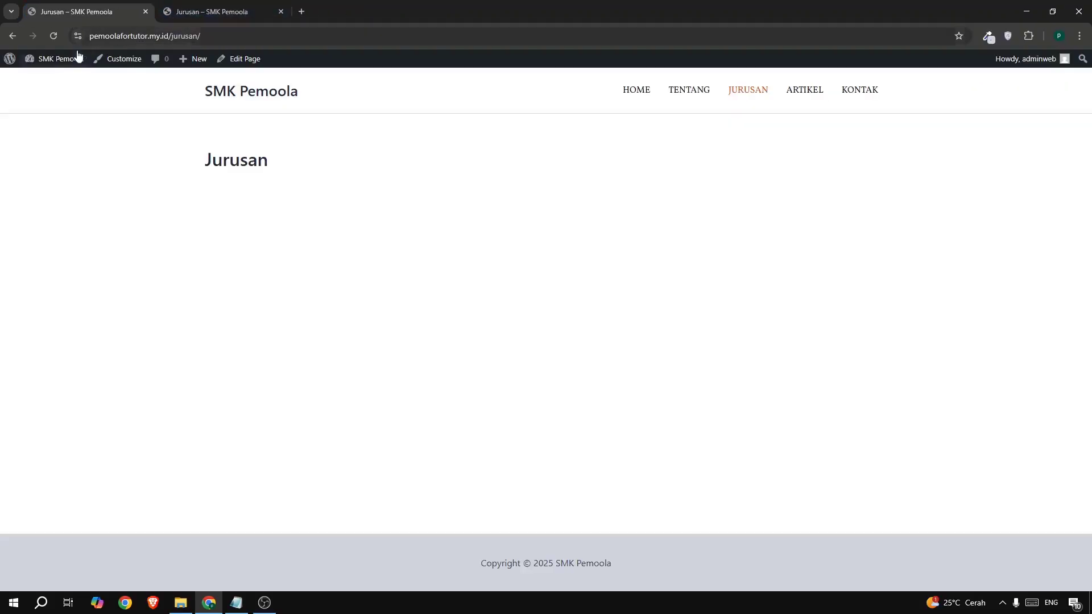
# - From a new Dashboard tab, open the Jurusan page from All Pages in Elementor
pyautogui.moveTo(39, 56)
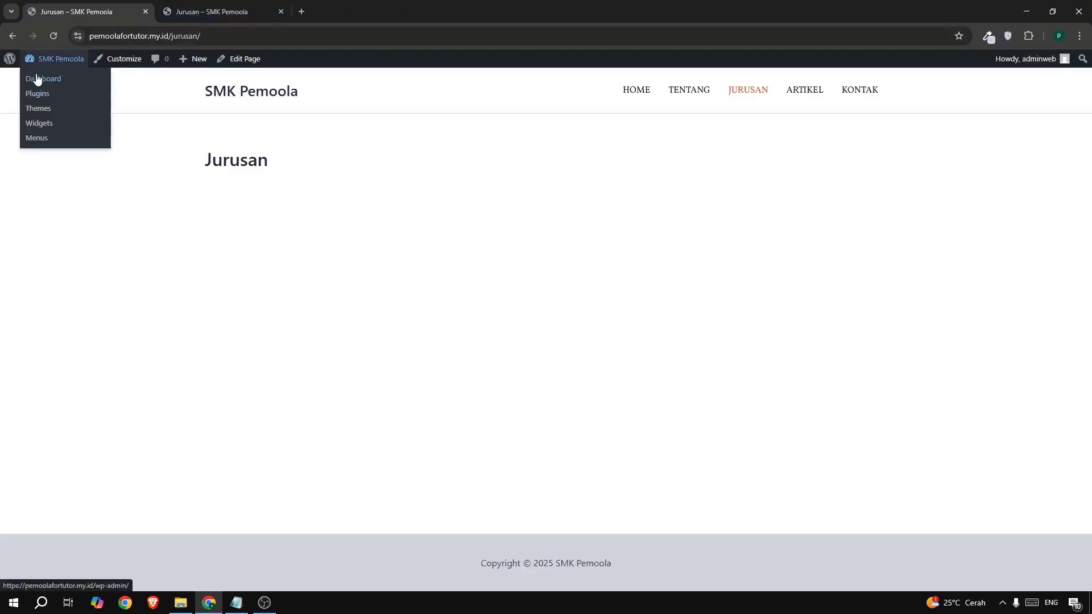
pyautogui.rightClick(37, 78)
pyautogui.click(73, 86)
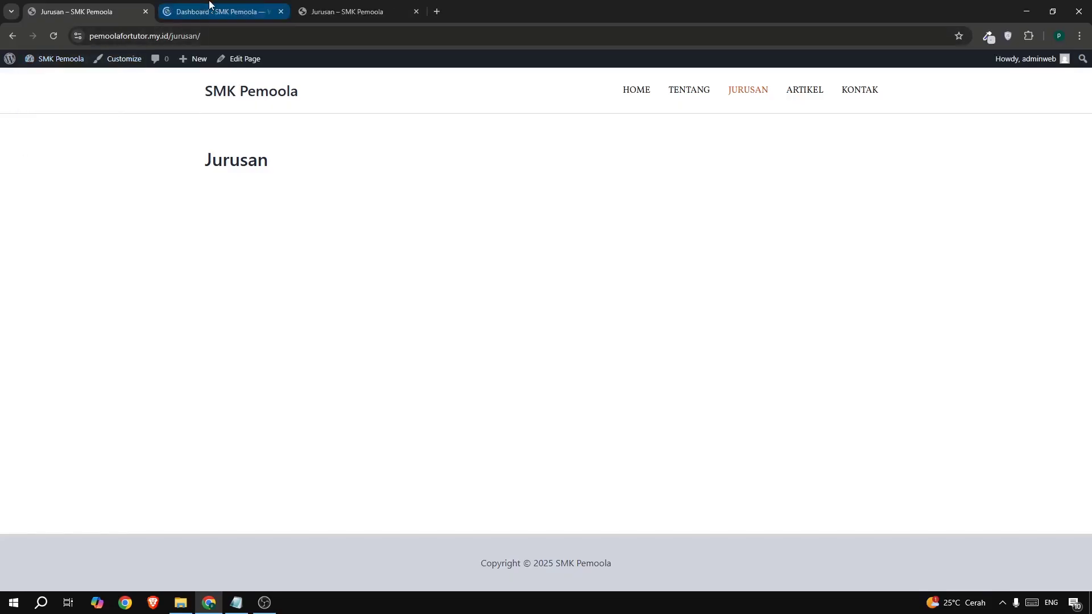
pyautogui.moveTo(209, 4); pyautogui.dragTo(74, 7)
pyautogui.moveTo(44, 183)
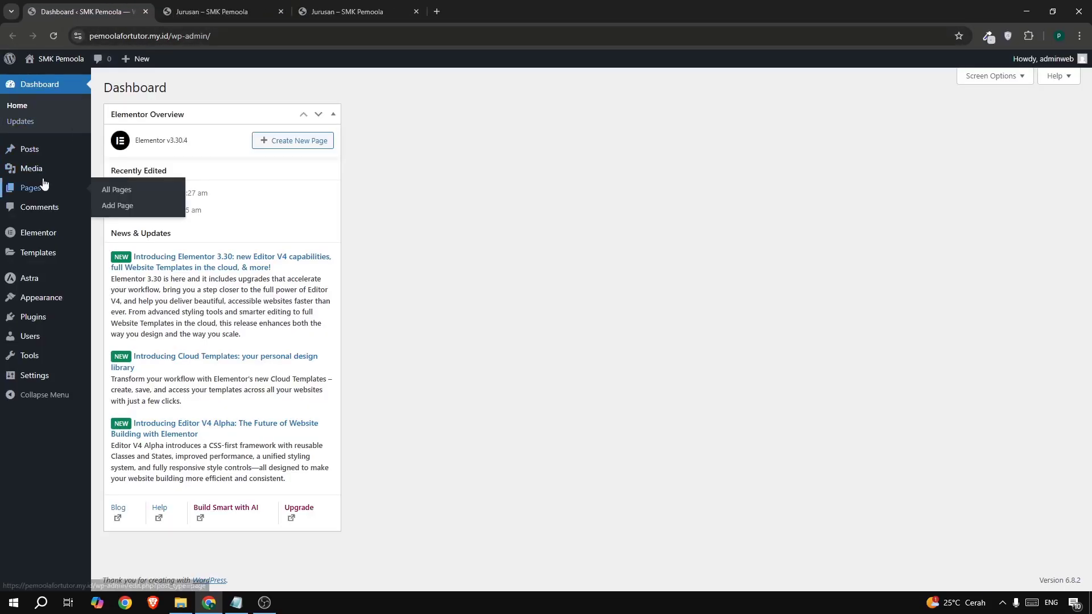
pyautogui.click(111, 189)
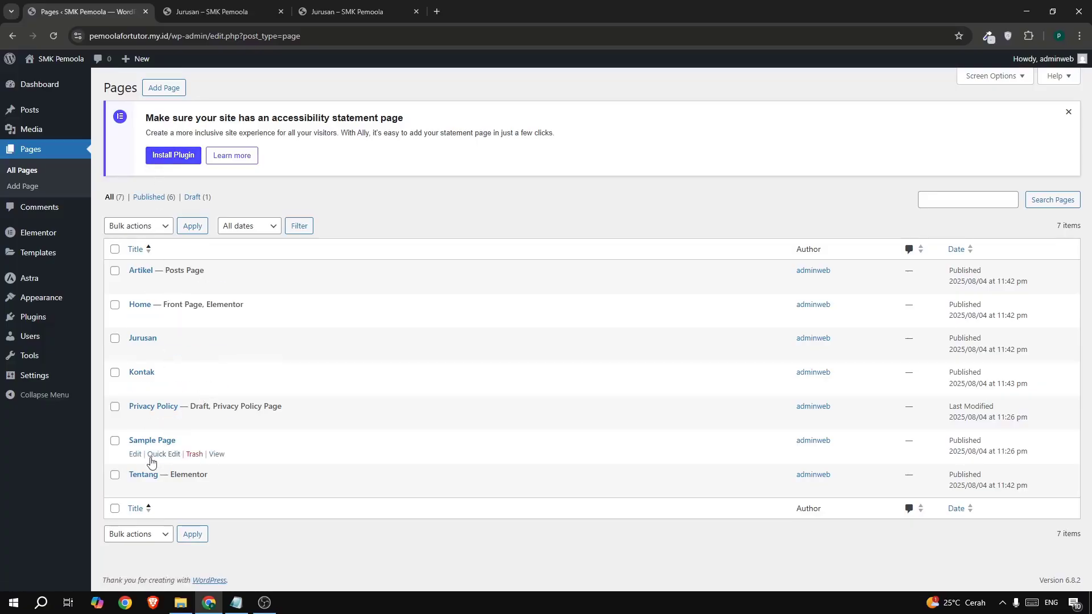
pyautogui.click(136, 352)
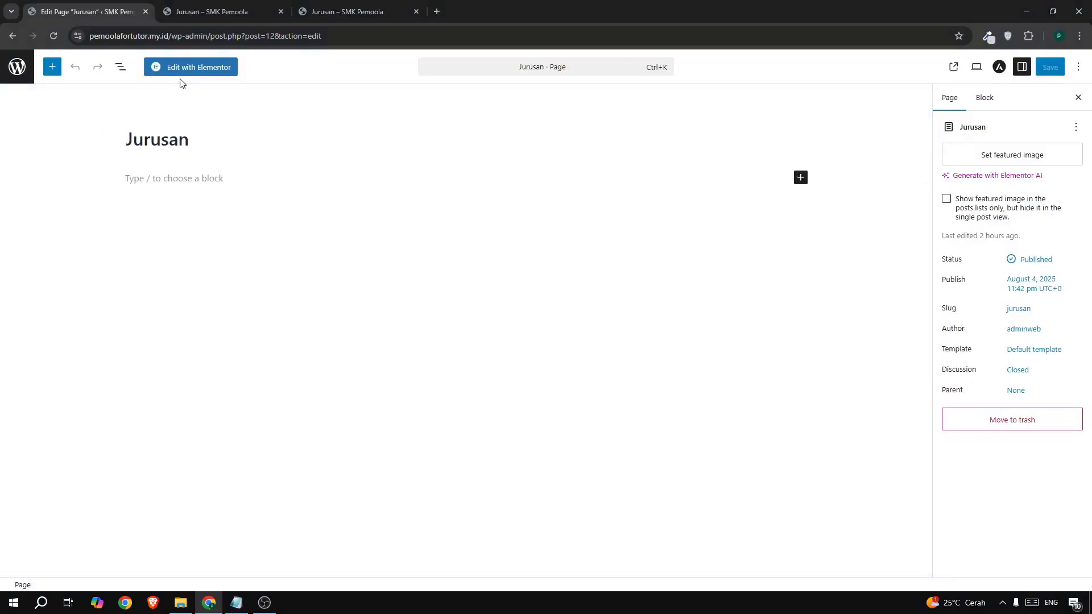
pyautogui.click(231, 67)
# - Paste the copied hero into Jurusan, rename its heading to 'Semua Jurusan', and publish
pyautogui.rightClick(540, 216)
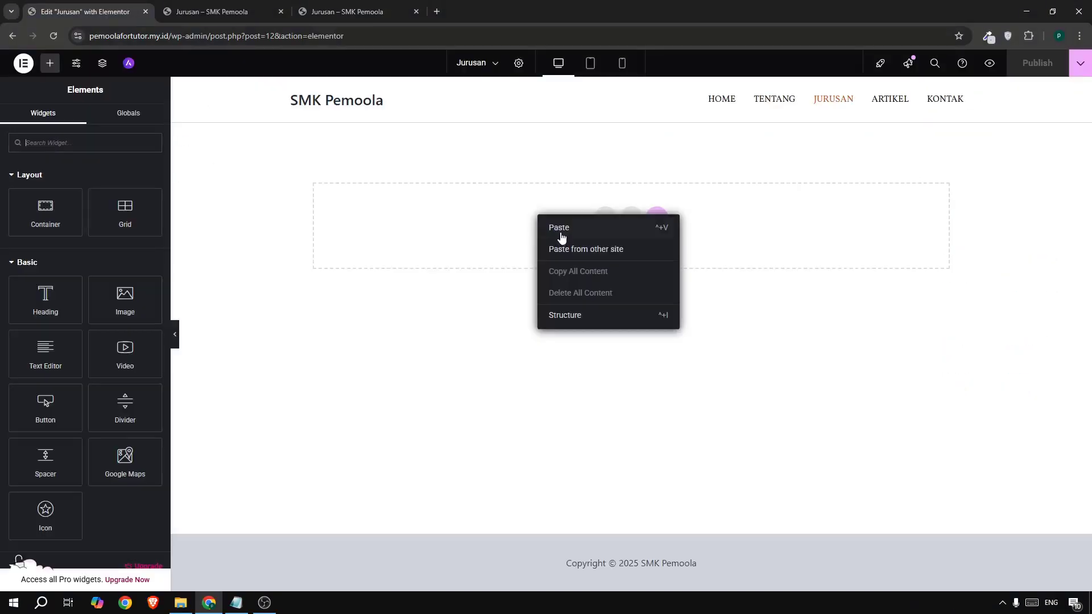
pyautogui.click(561, 233)
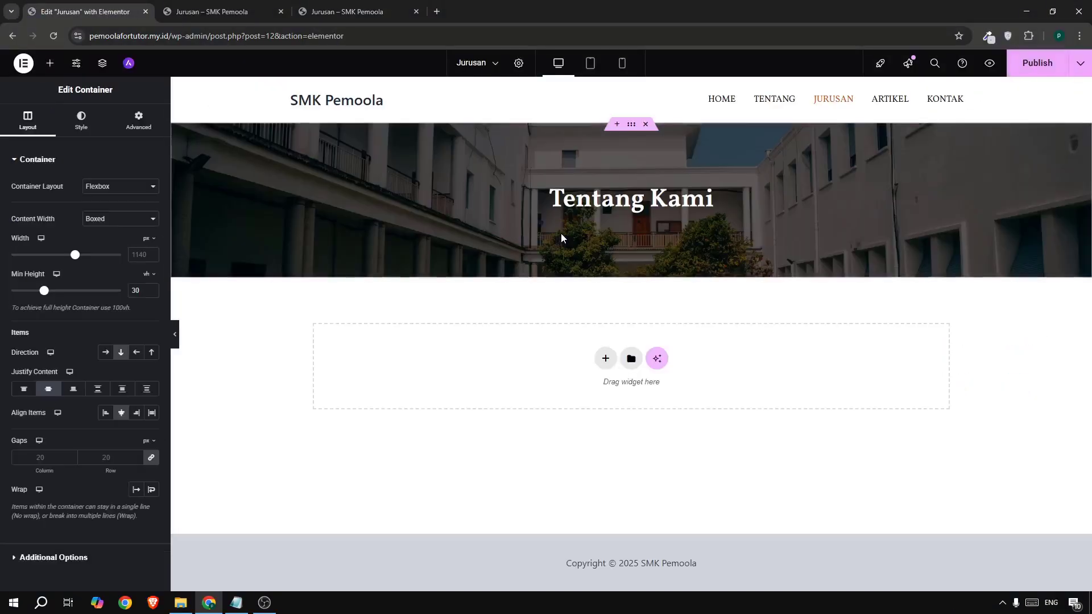
pyautogui.click(599, 201)
pyautogui.tripleClick(37, 200)
pyautogui.write('S')
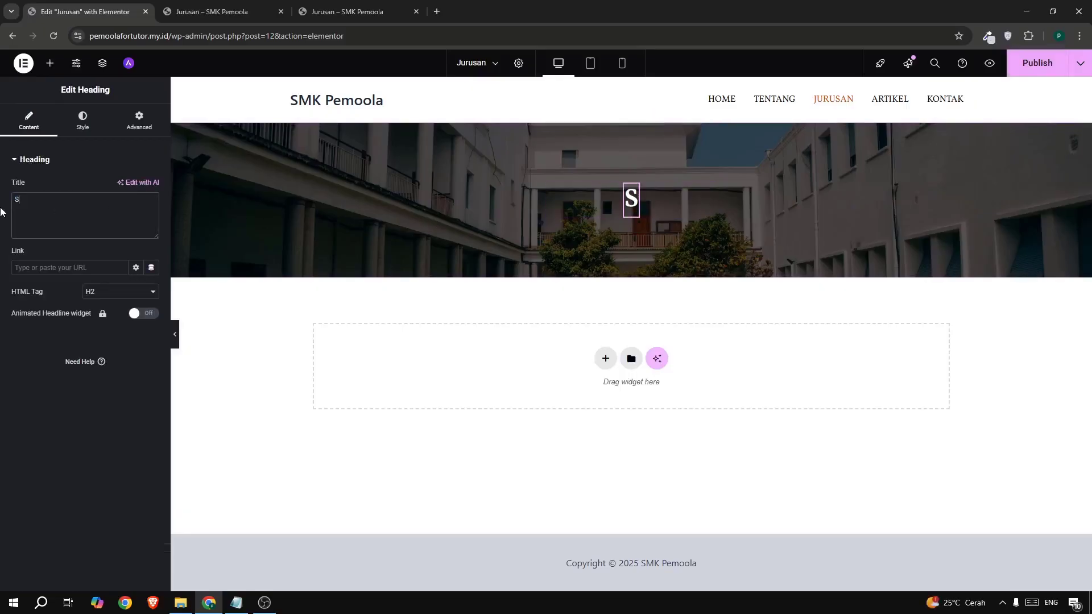
pyautogui.write('emua Jurusan')
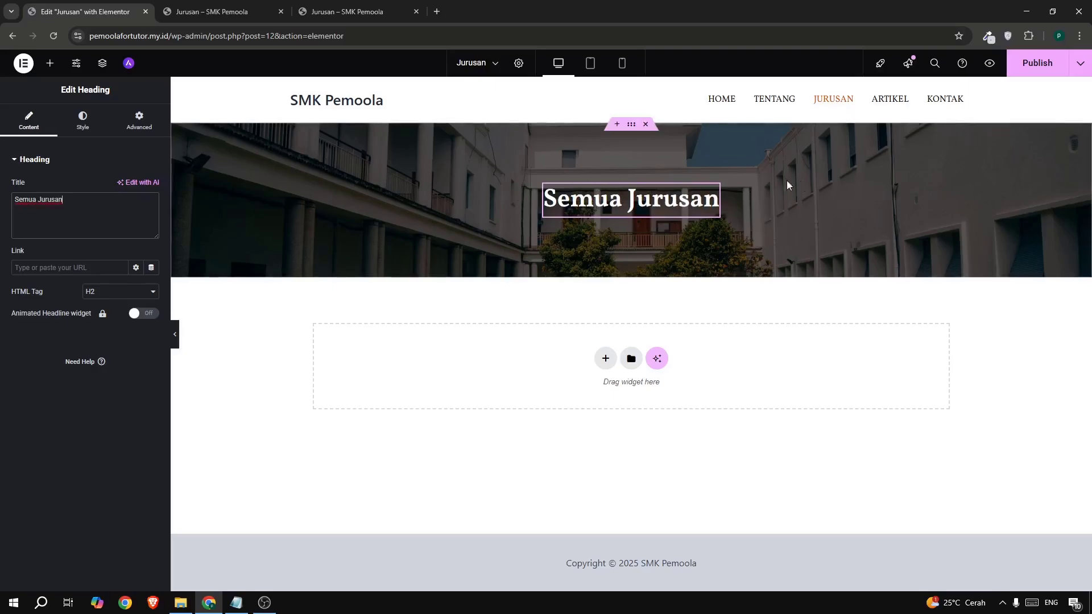
pyautogui.click(1024, 75)
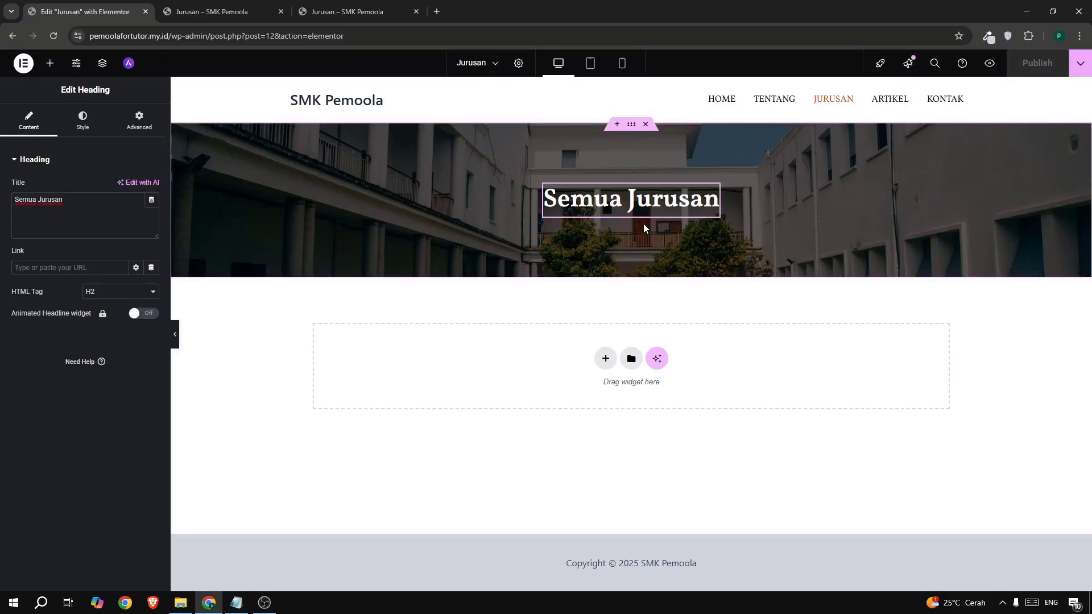
# - Insert the saved 'template home' layout without applying its page settings
pyautogui.click(629, 359)
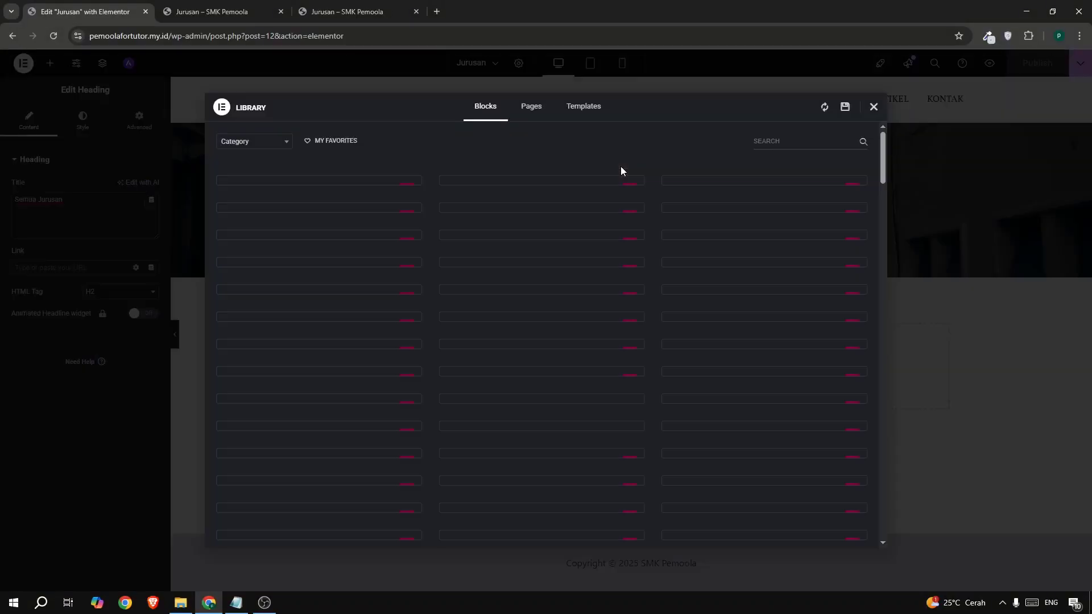
pyautogui.click(587, 113)
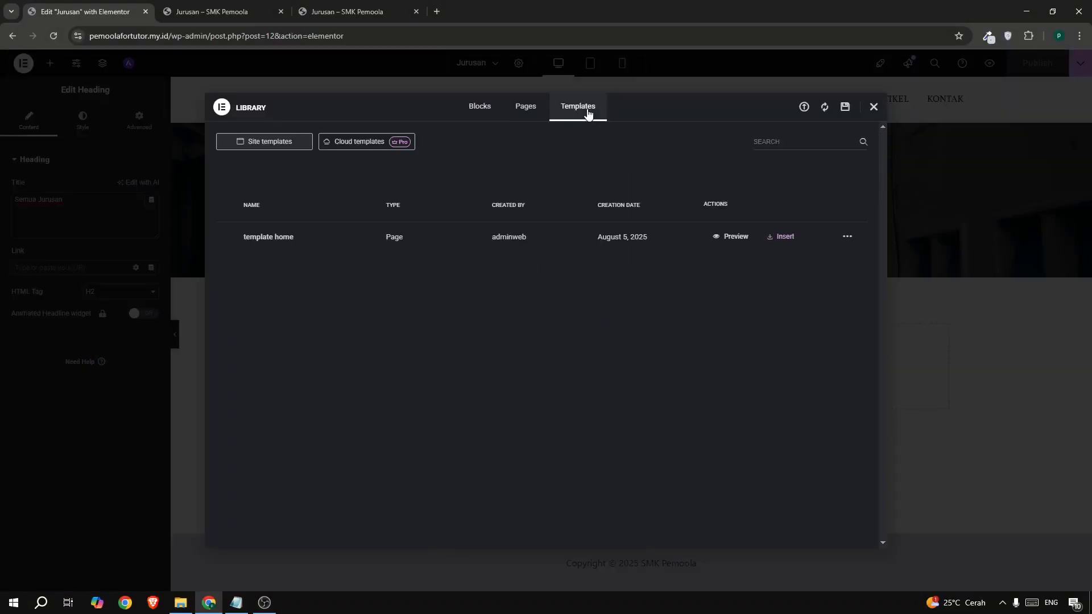
pyautogui.click(778, 238)
pyautogui.click(577, 348)
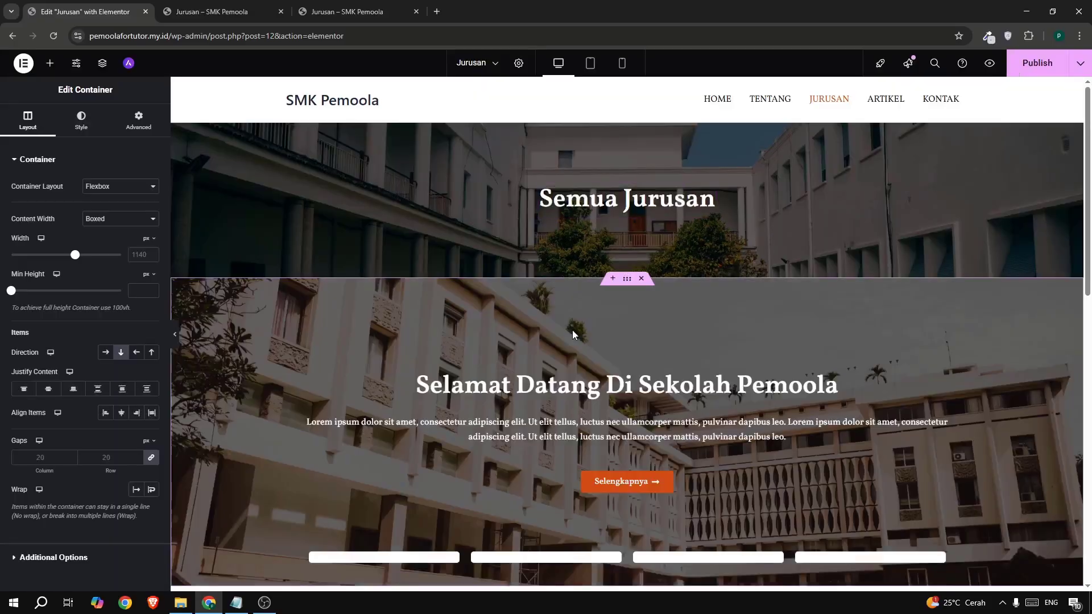
# - Delete the icon card, Selamat Datang, Sekilas Tentang and Kata Orang Tua sections
pyautogui.scroll(-5, 572, 334)
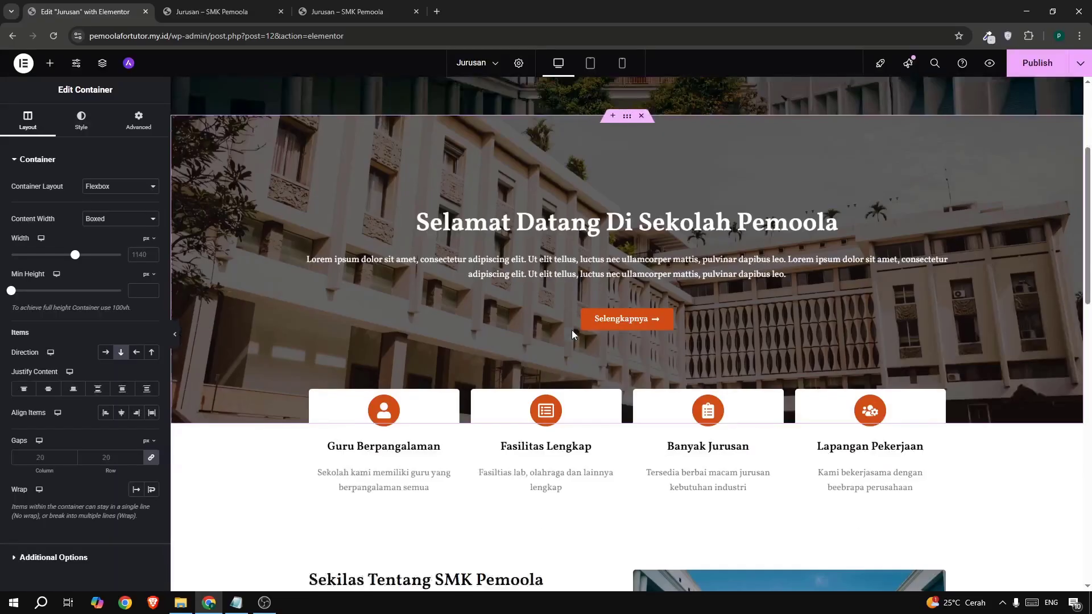
pyautogui.scroll(5, 572, 334)
pyautogui.scroll(-4, 608, 328)
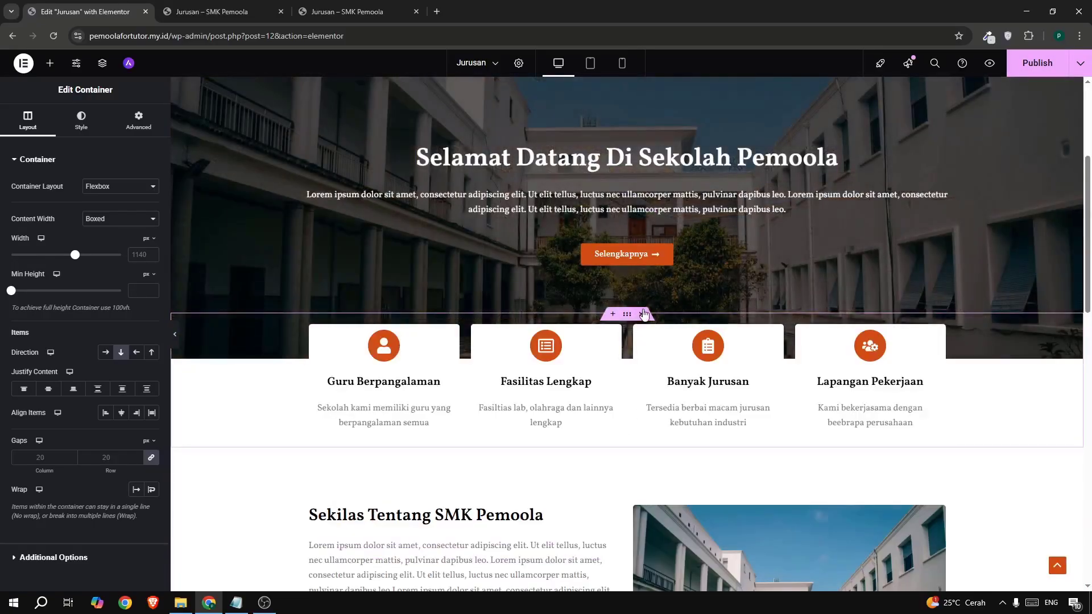
pyautogui.click(643, 314)
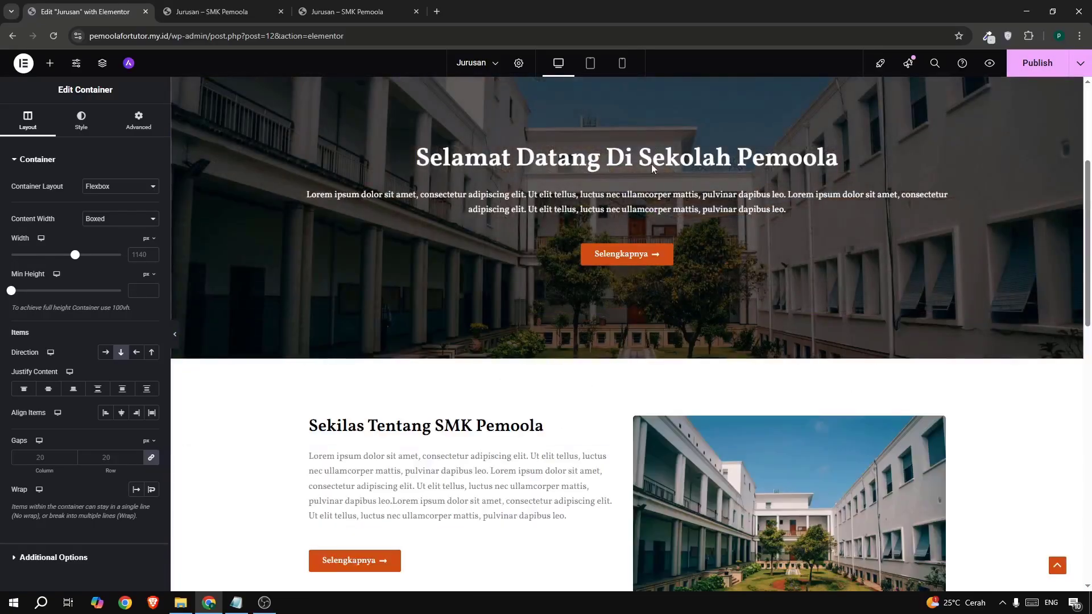
pyautogui.scroll(2, 646, 136)
pyautogui.click(642, 169)
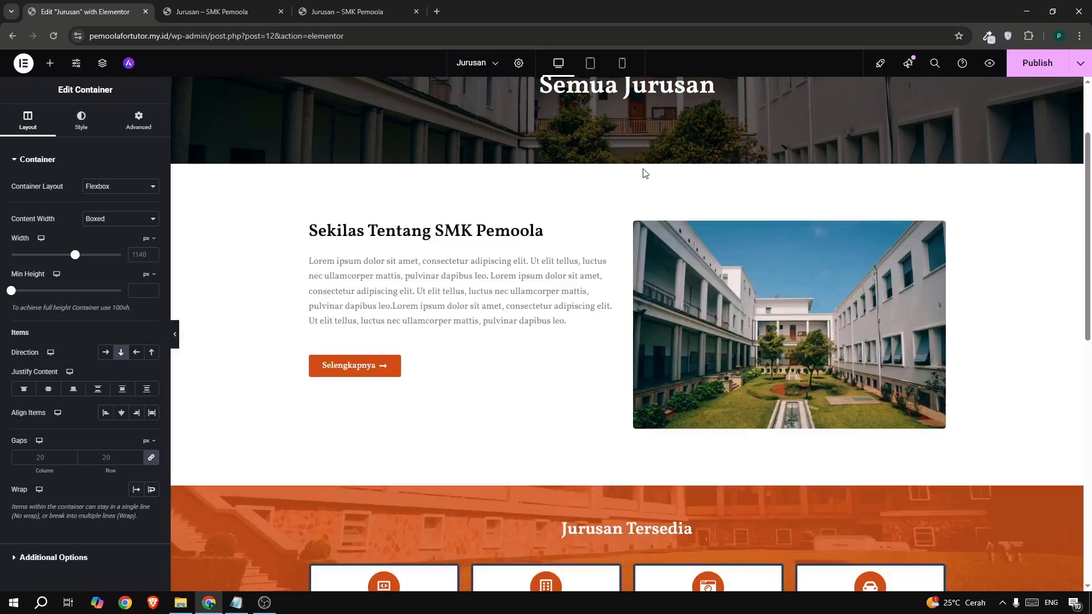
pyautogui.click(642, 212)
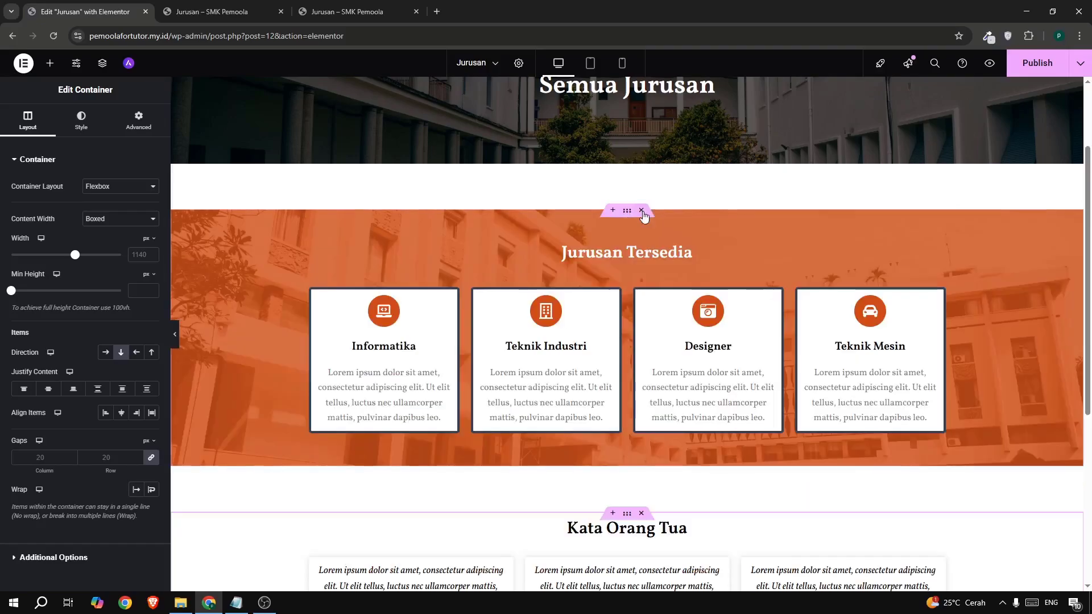
pyautogui.click(641, 514)
# - Delete the Jurusan Tersedia heading above the program cards
pyautogui.scroll(-2, 614, 329)
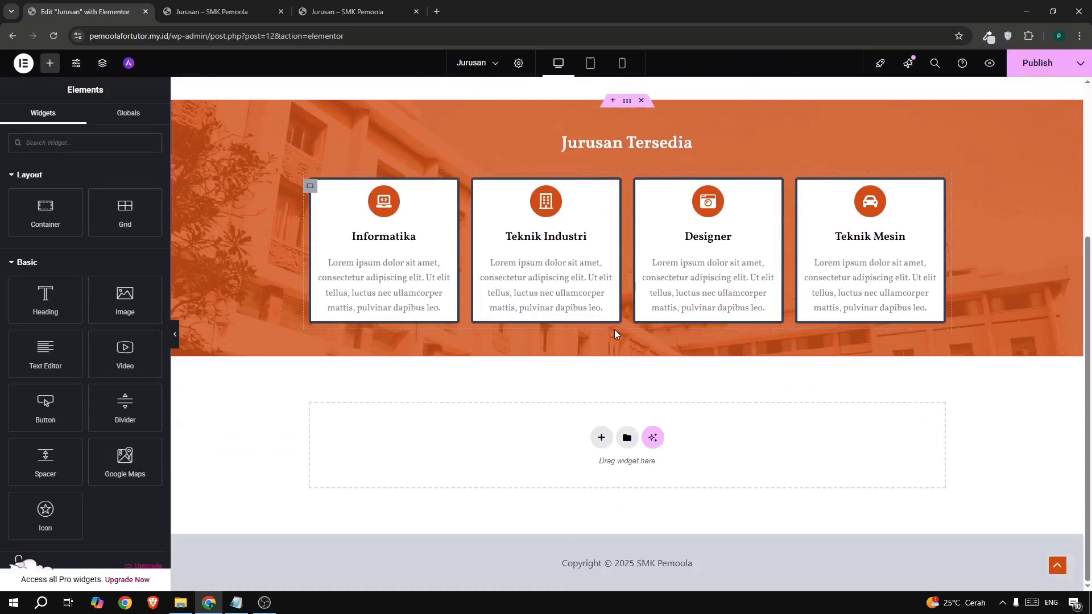
pyautogui.scroll(2, 654, 320)
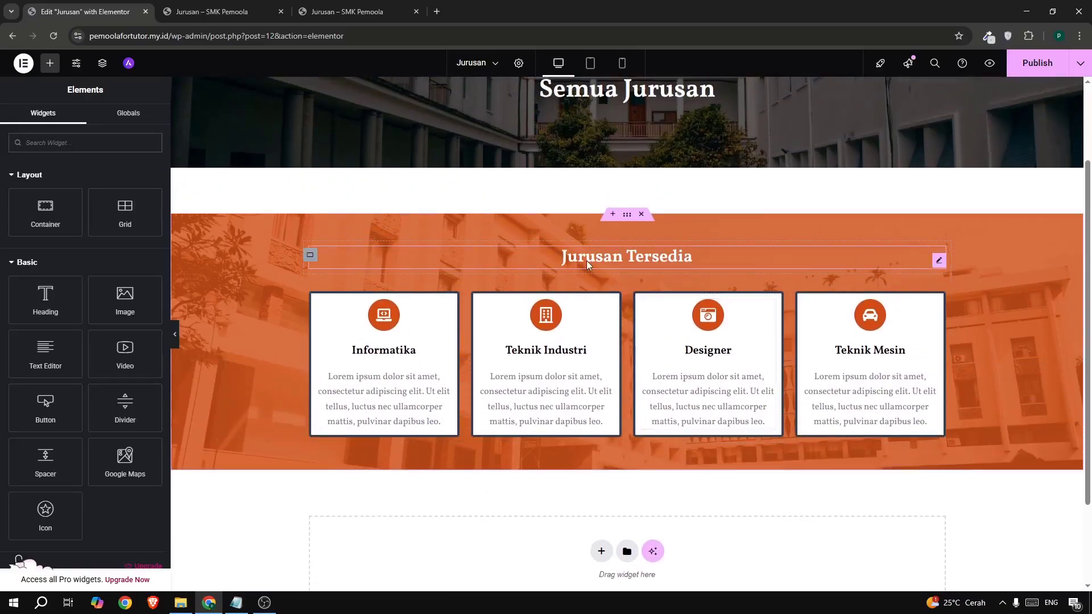
pyautogui.rightClick(311, 254)
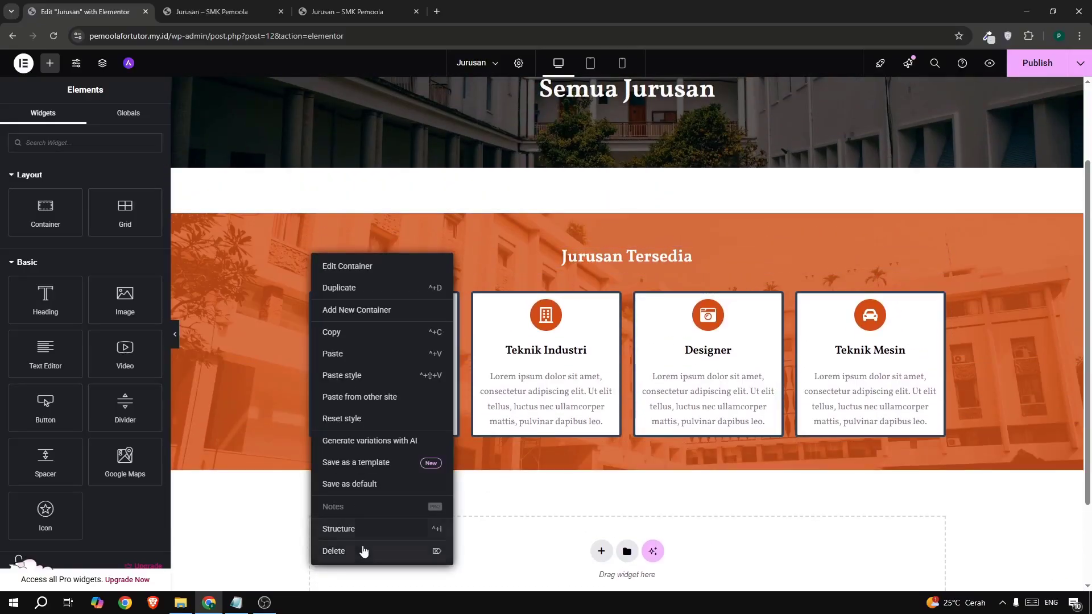
pyautogui.click(363, 550)
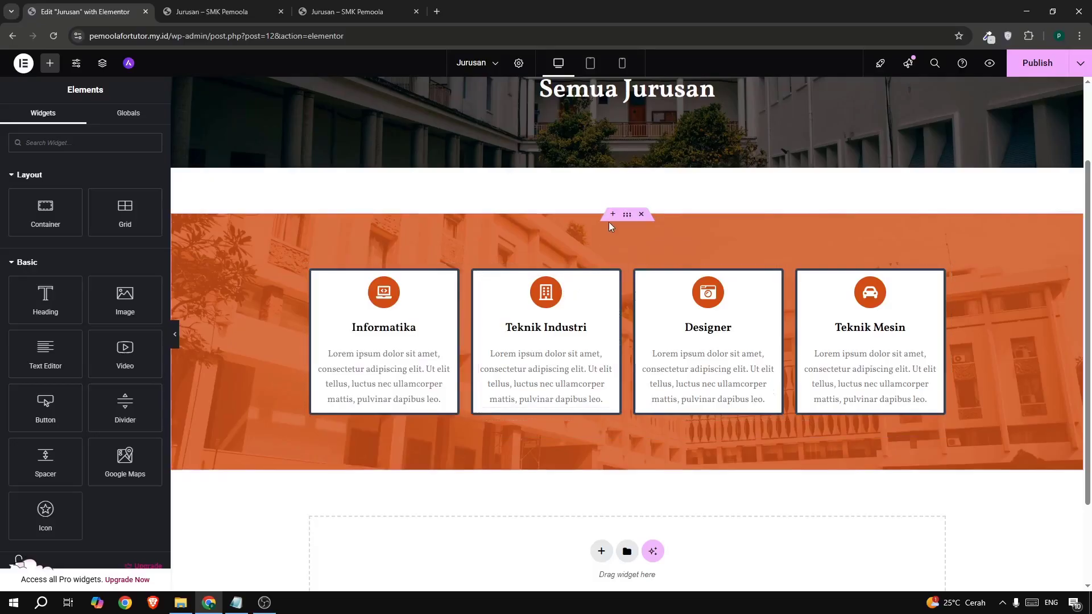
# - Remove the card section's background image and clear its orange background overlay colour
pyautogui.click(627, 215)
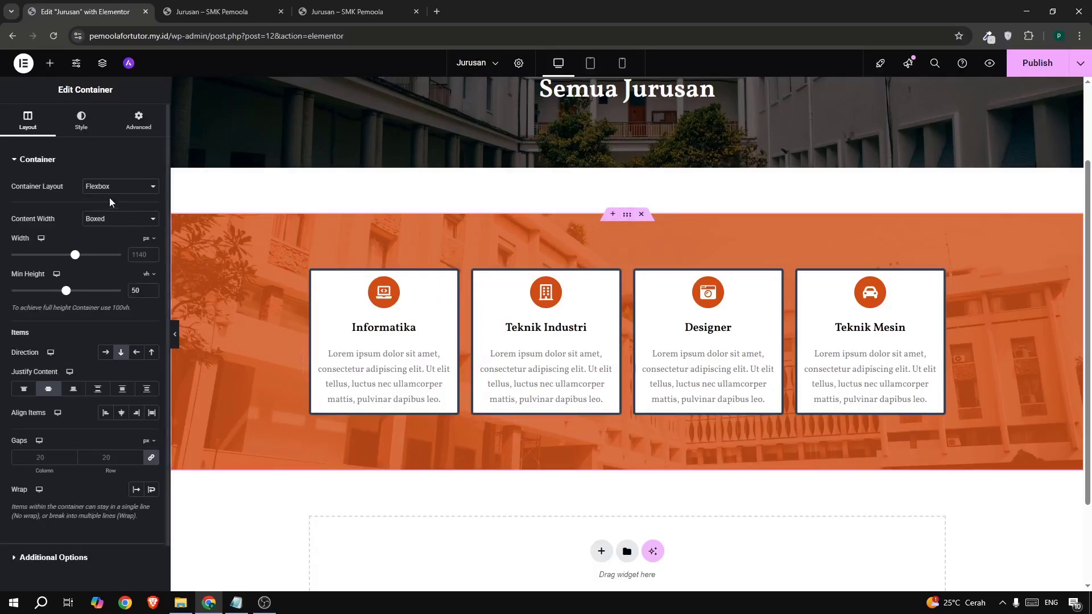
pyautogui.click(86, 125)
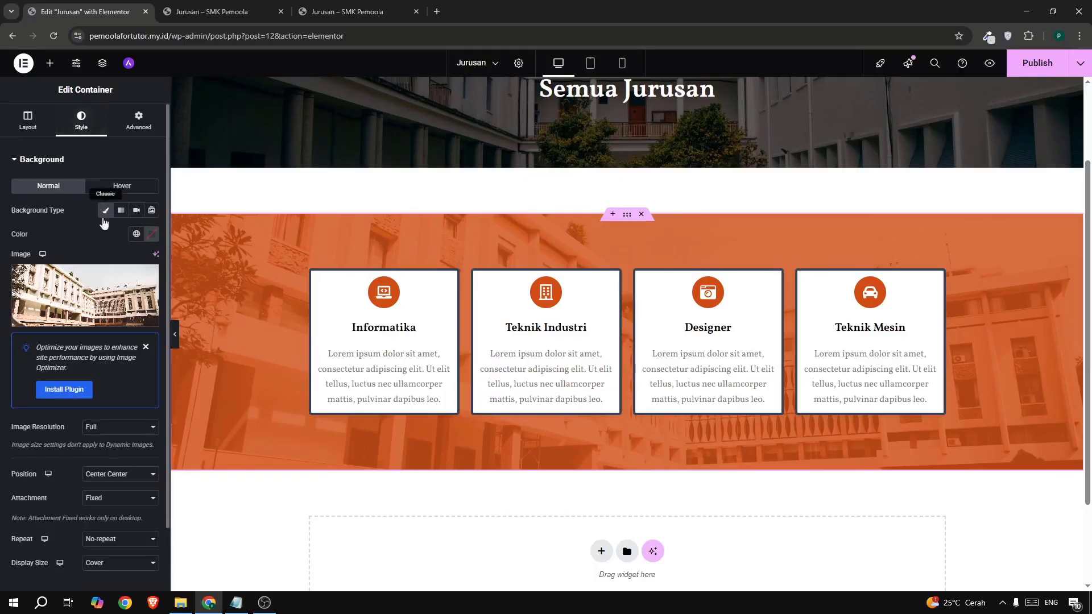
pyautogui.click(148, 277)
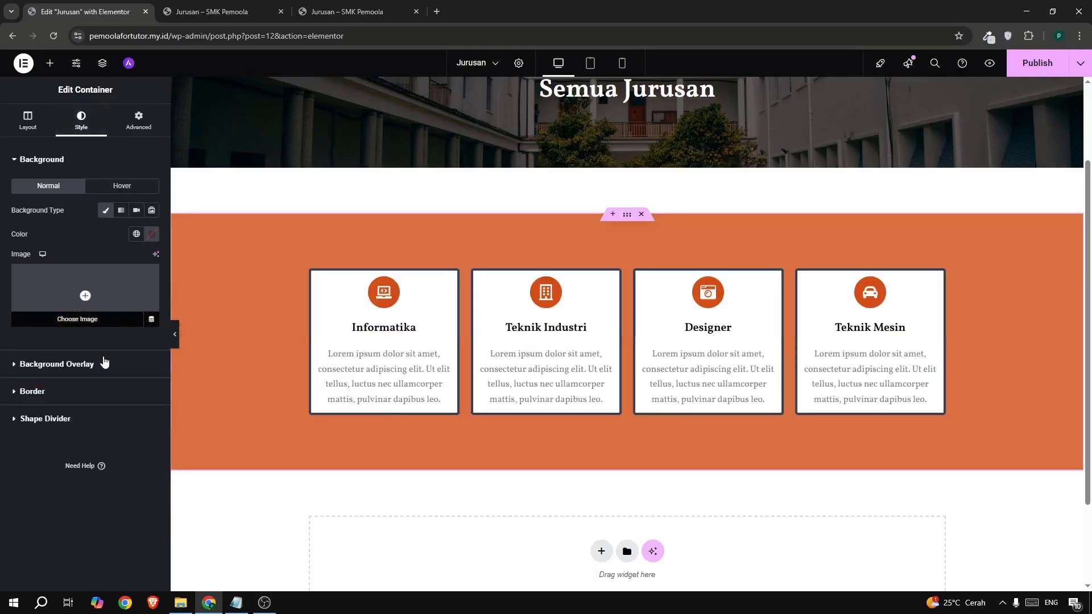
pyautogui.click(99, 370)
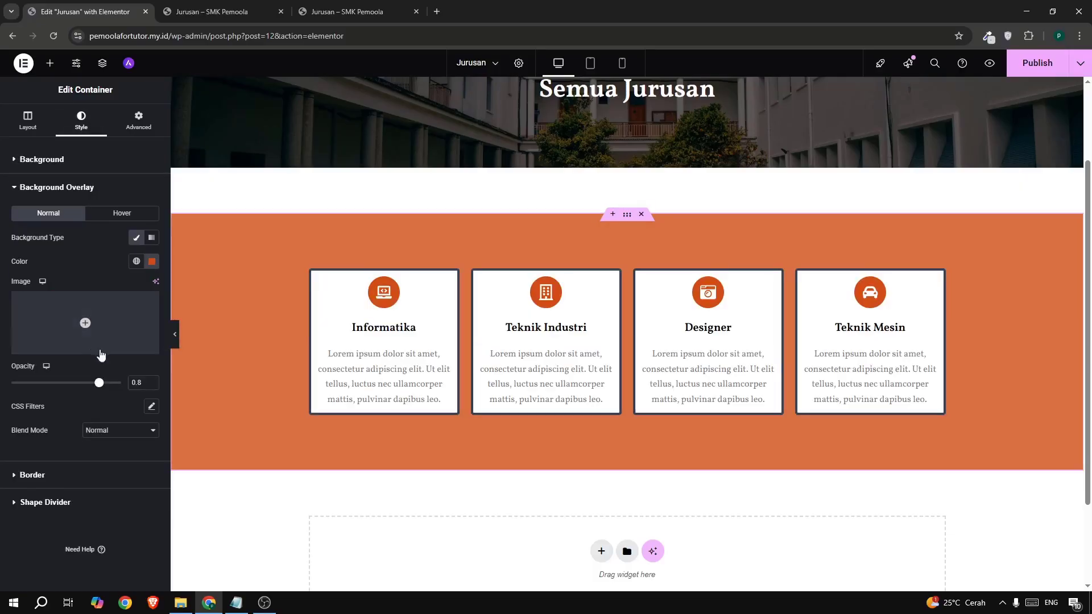
pyautogui.click(151, 263)
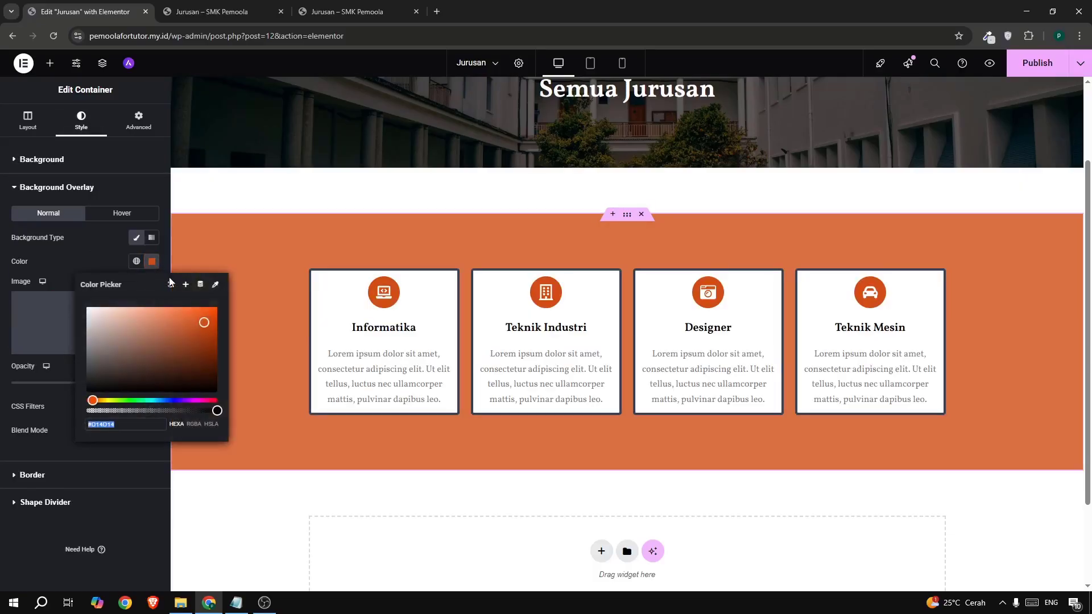
pyautogui.click(170, 286)
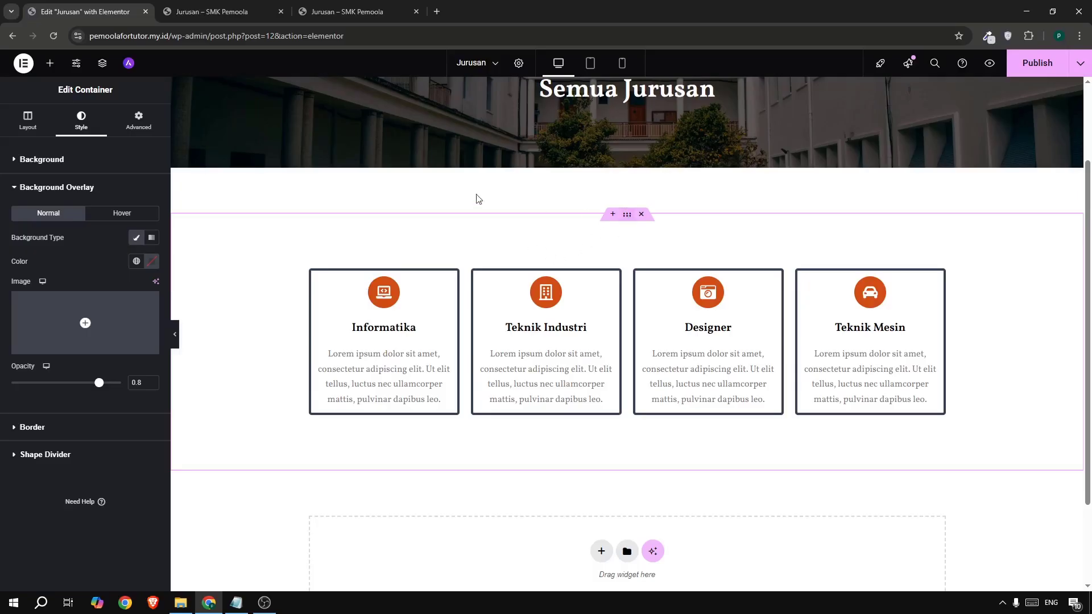
pyautogui.click(136, 127)
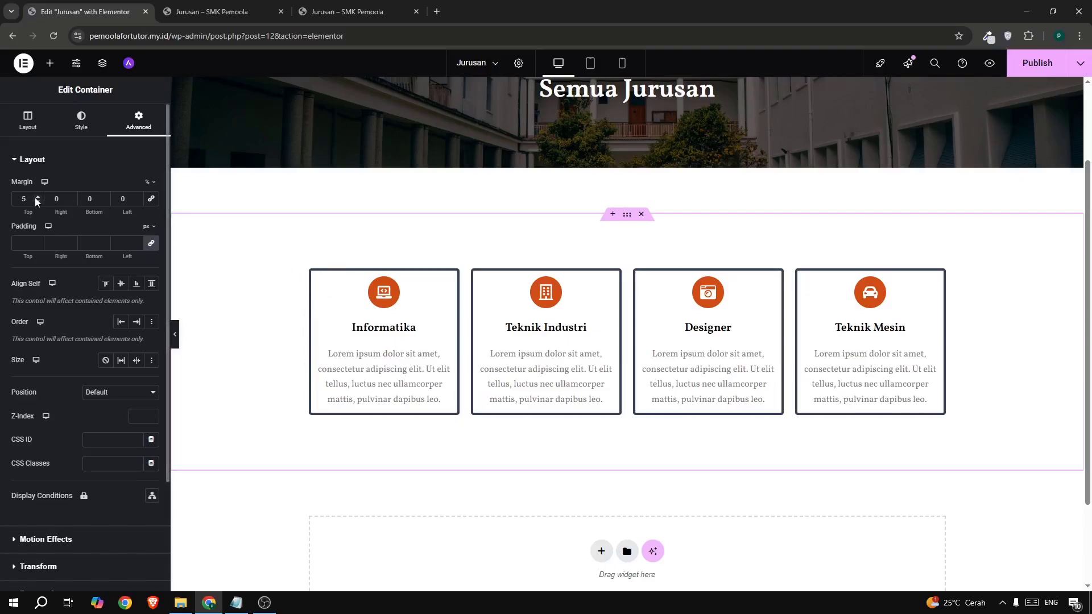
# - Set the inner card container's top margin to 0 and duplicate the row of program cards
pyautogui.press('BackSpace')
pyautogui.write('0')
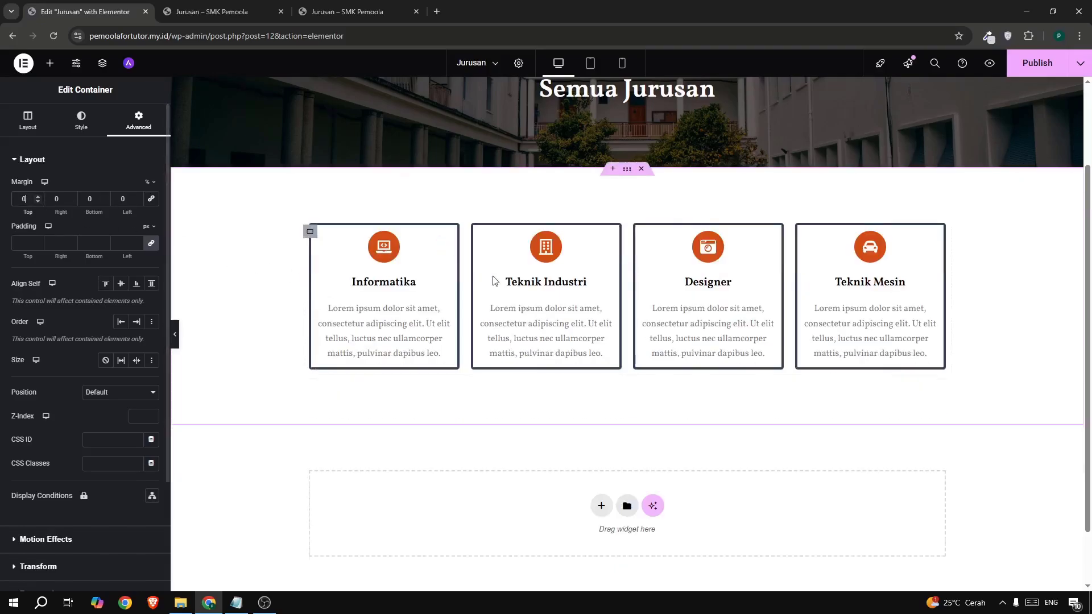
pyautogui.scroll(3, 547, 322)
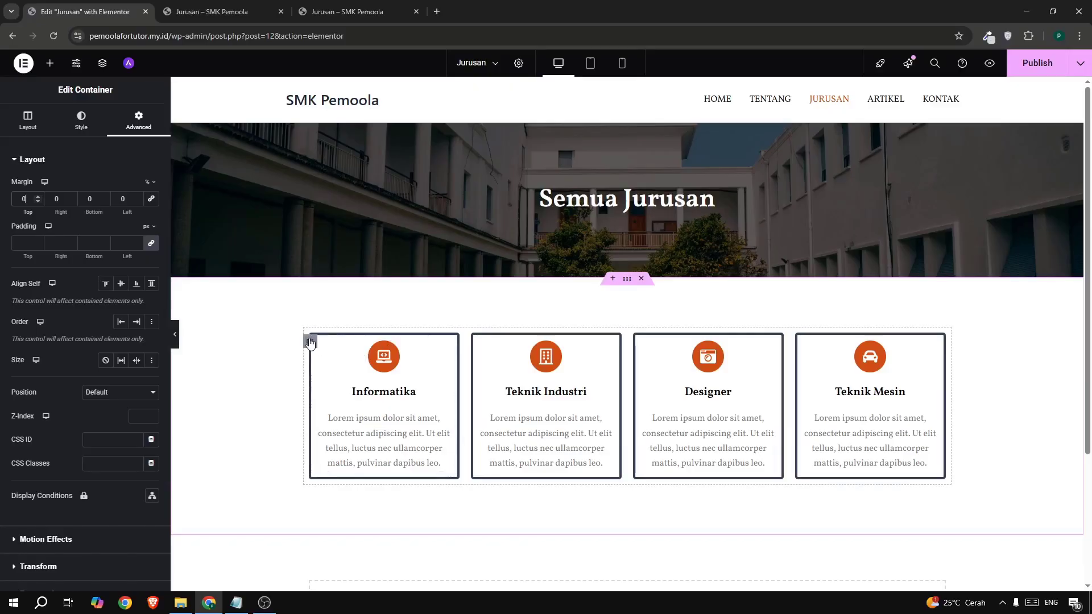
pyautogui.scroll(-4, 625, 364)
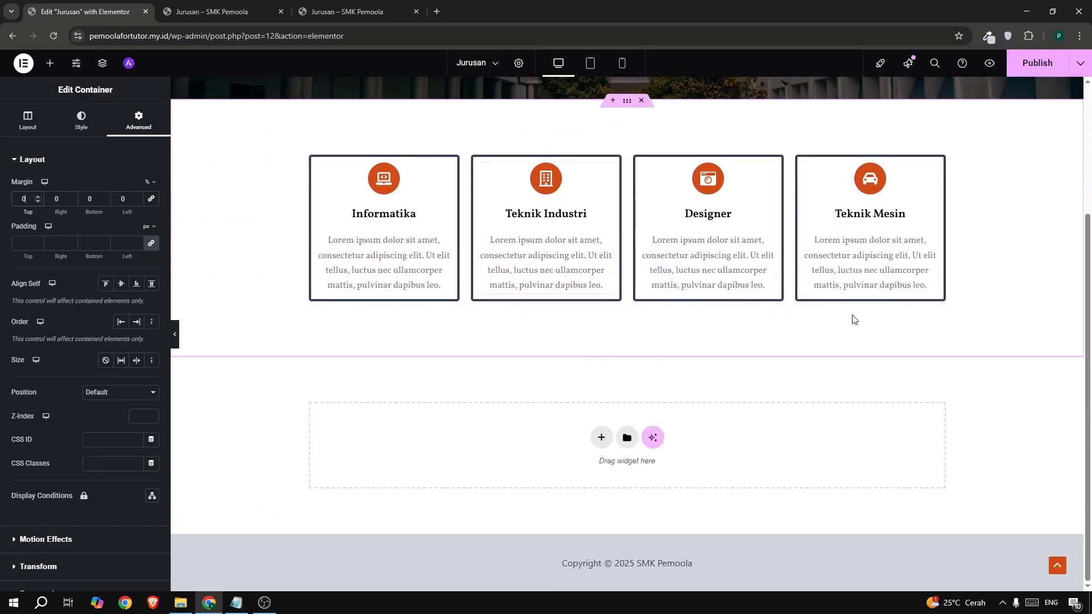
pyautogui.scroll(3, 853, 317)
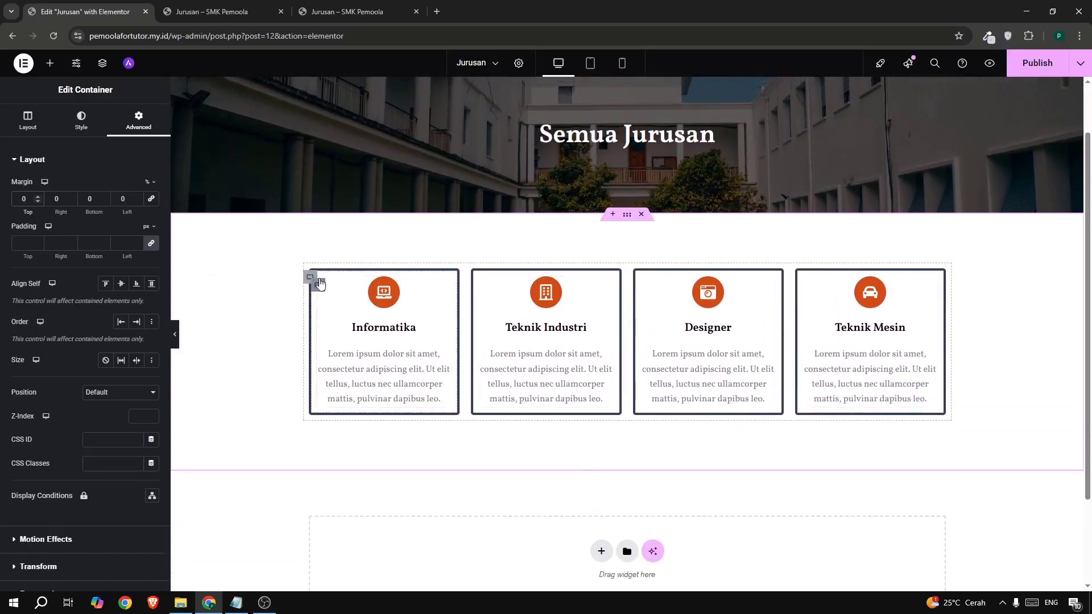
pyautogui.click(310, 279)
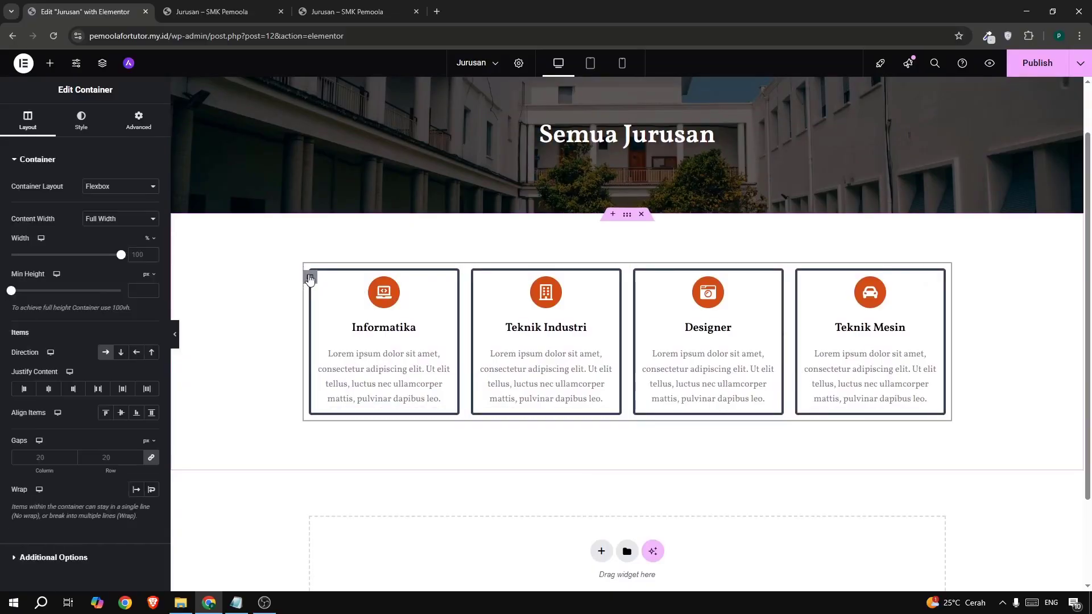
pyautogui.rightClick(310, 278)
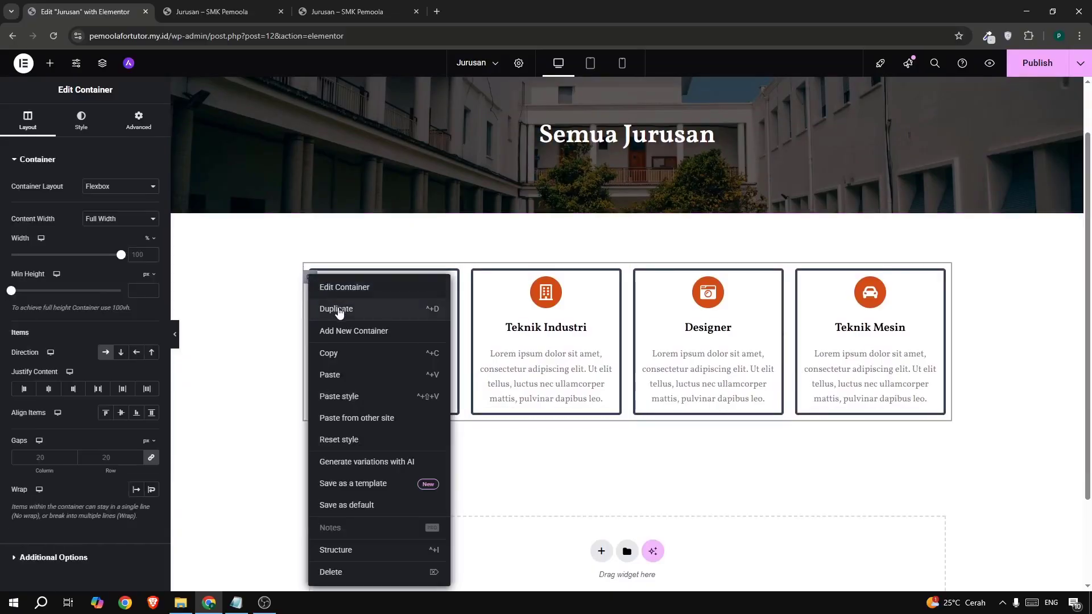
pyautogui.click(339, 310)
pyautogui.scroll(-2, 647, 338)
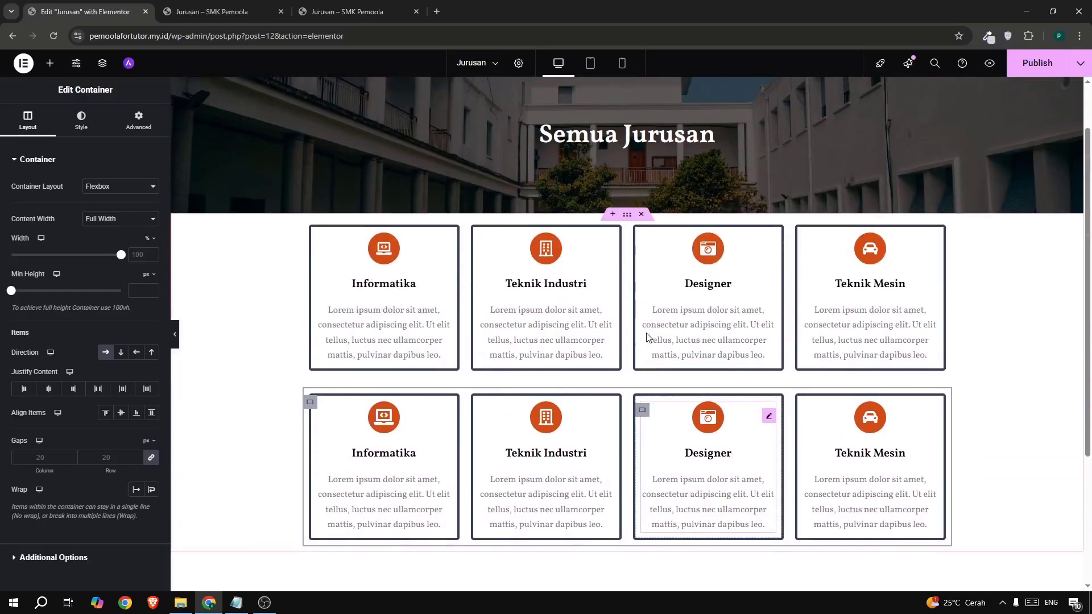
# - Give the section holding both card rows a 5 top and 3 bottom margin
pyautogui.click(627, 214)
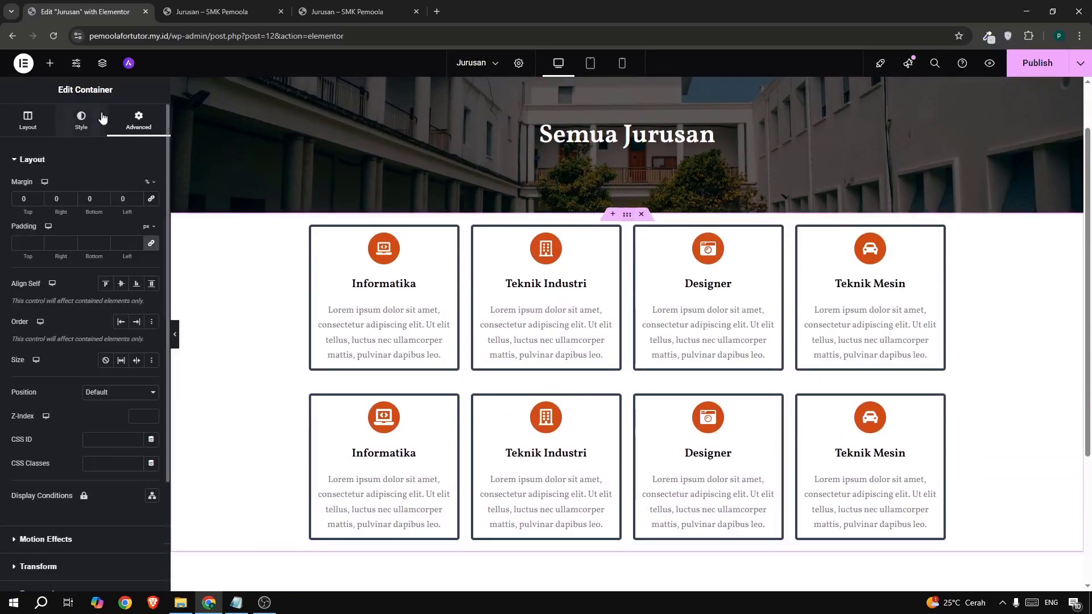
pyautogui.click(38, 196)
pyautogui.click(38, 196)
pyautogui.click(38, 196)
pyautogui.click(37, 196)
pyautogui.click(37, 196)
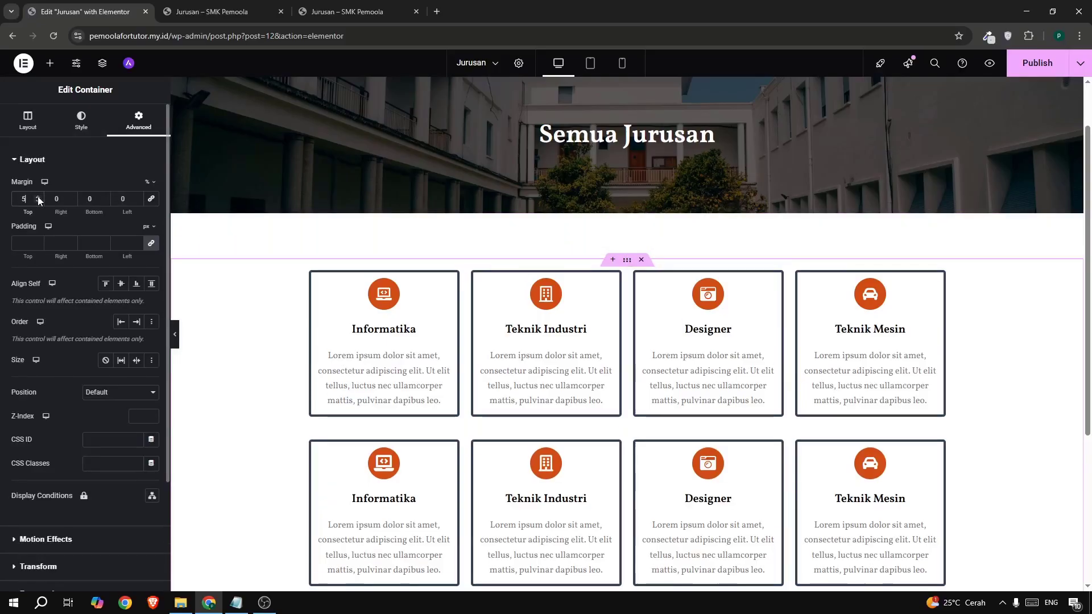
pyautogui.click(104, 195)
pyautogui.click(105, 196)
pyautogui.click(104, 196)
pyautogui.scroll(-4, 654, 319)
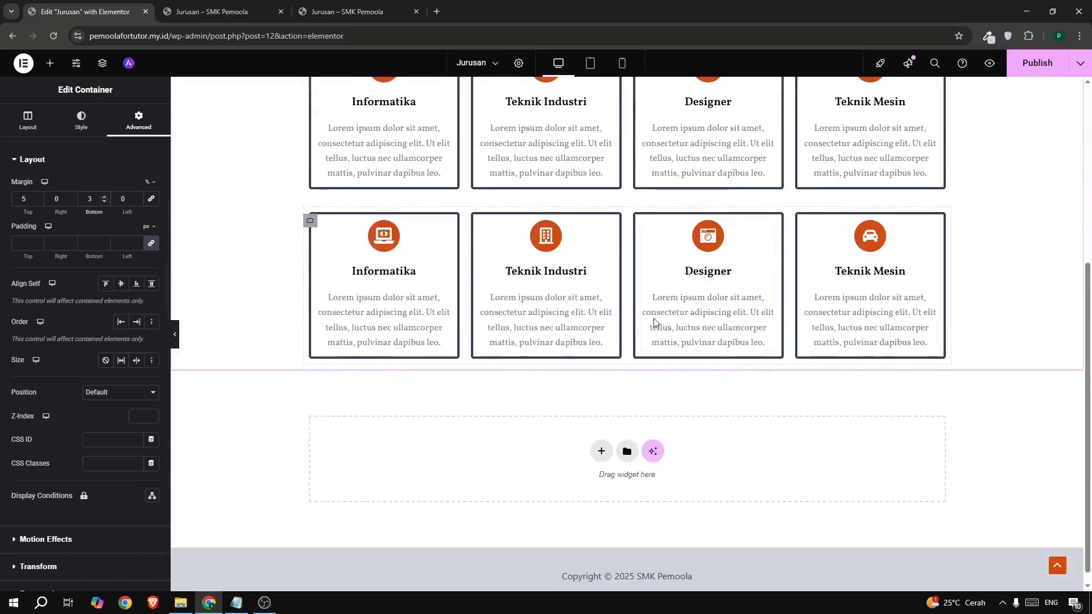
pyautogui.scroll(4, 711, 295)
pyautogui.scroll(-3, 538, 312)
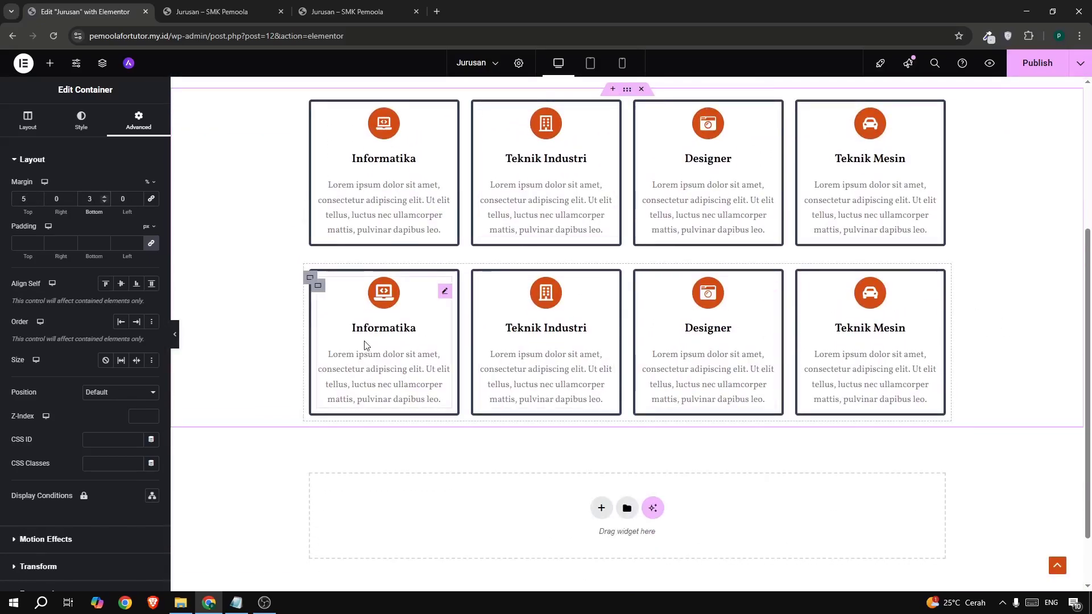
# - Select the second-row Teknik Mesin card and focus its description text
pyautogui.click(863, 311)
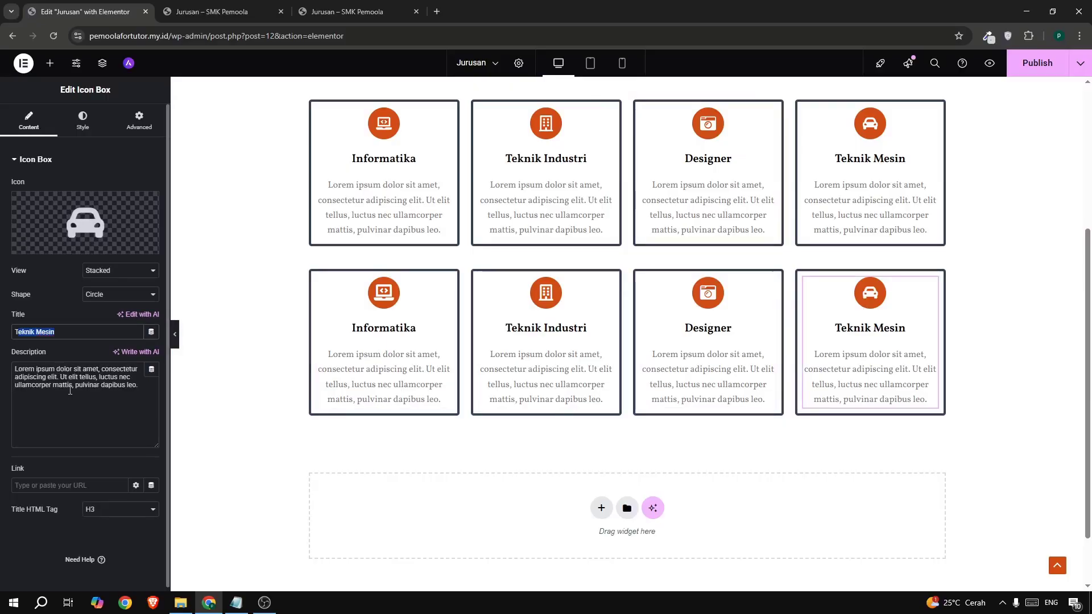
pyautogui.click(70, 385)
pyautogui.scroll(2, 910, 182)
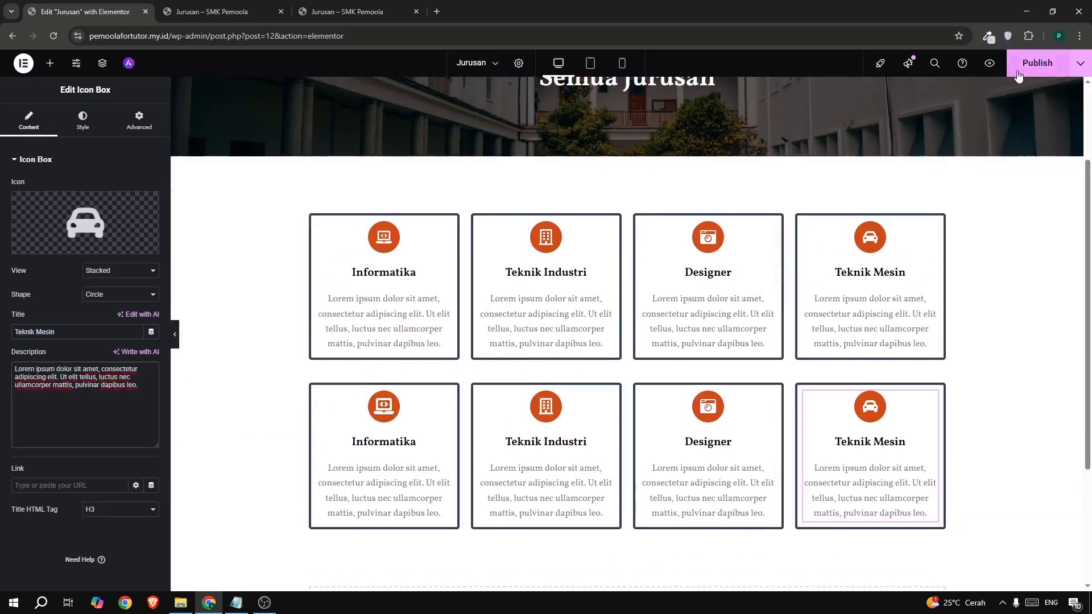
pyautogui.scroll(2, 692, 256)
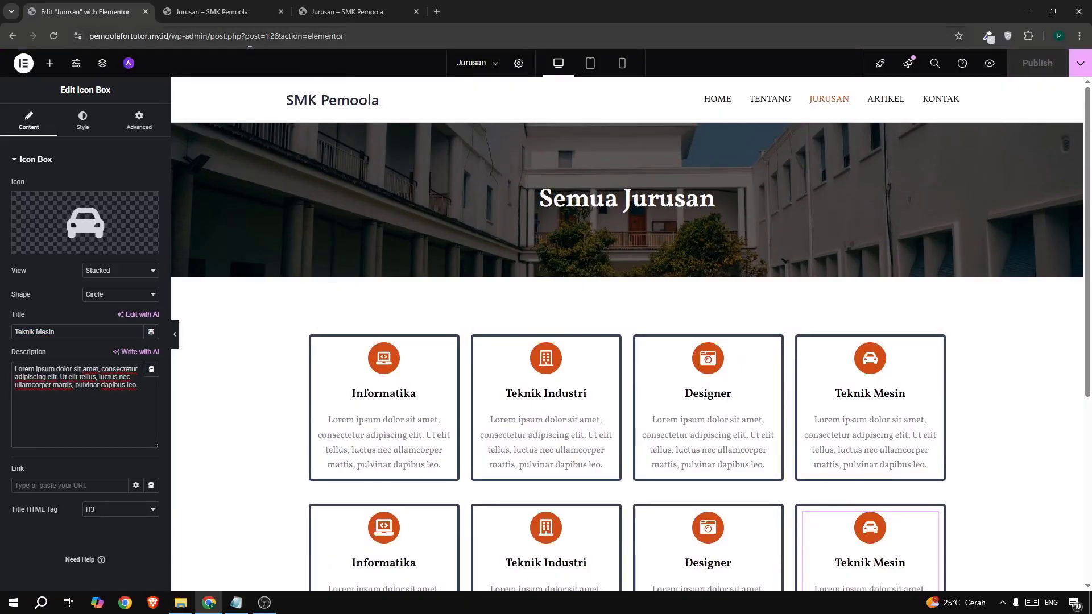
# - Reload the live Jurusan page and scroll through the two rows of program cards
pyautogui.click(216, 13)
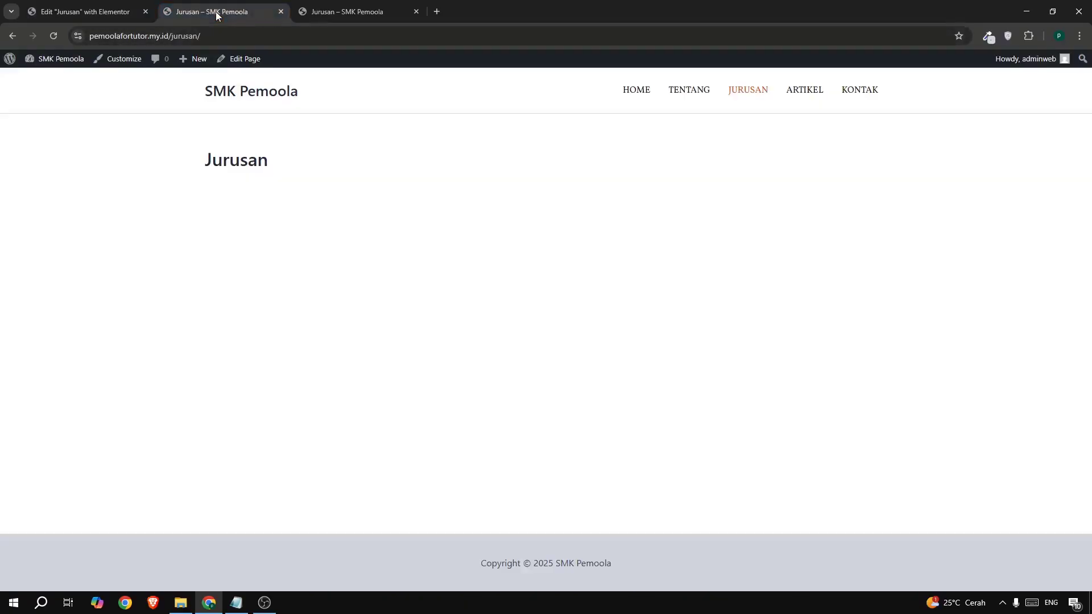
pyautogui.click(743, 102)
pyautogui.scroll(-2, 461, 264)
pyautogui.scroll(-1, 461, 263)
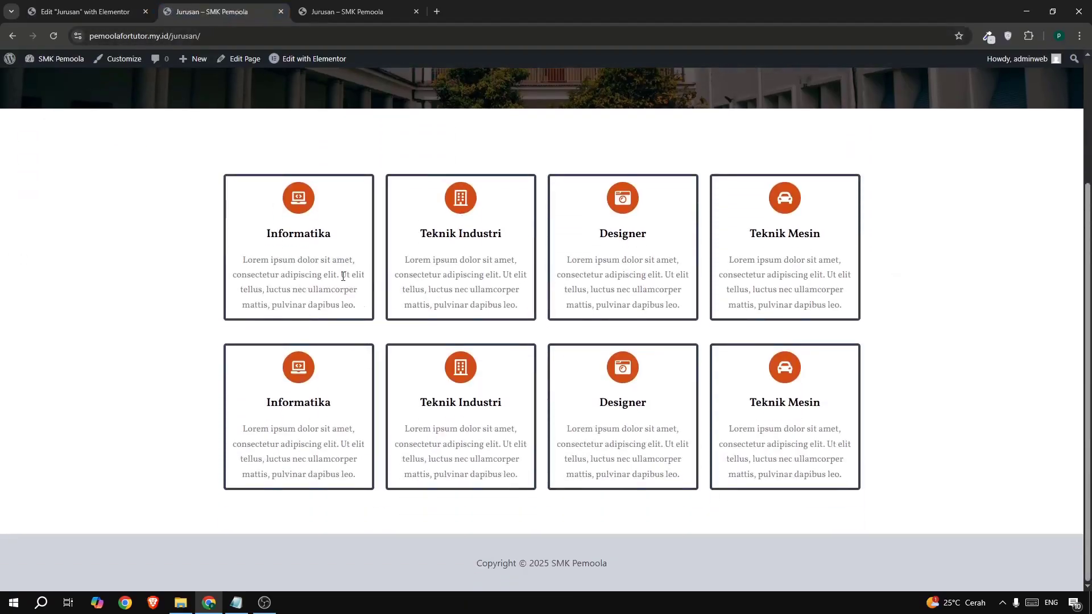
pyautogui.scroll(3, 390, 274)
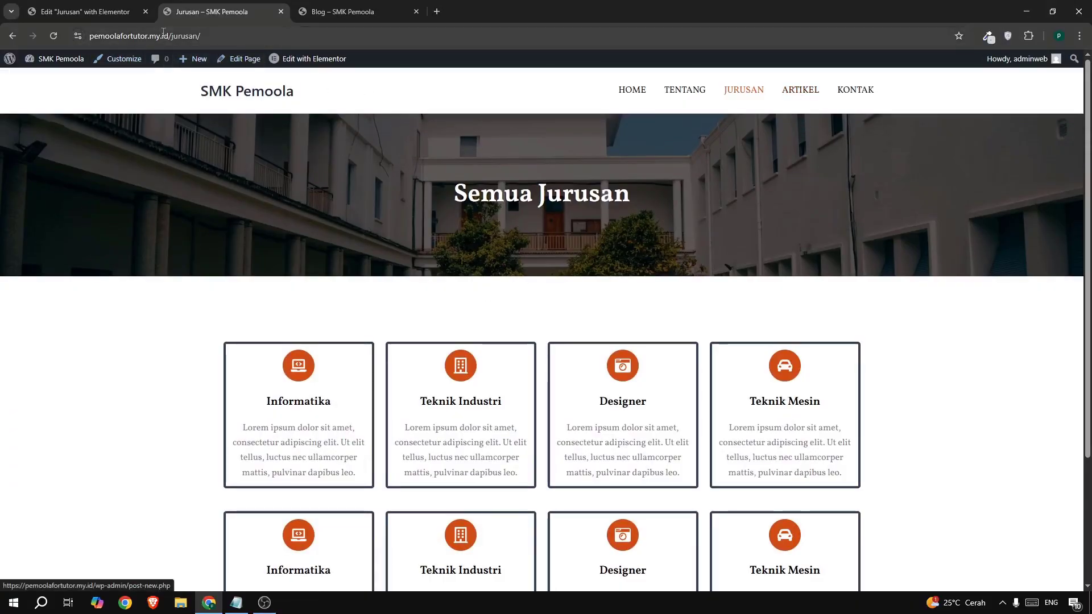
# - Close the Elementor editor tab and bring up the link options for Dashboard
pyautogui.click(146, 11)
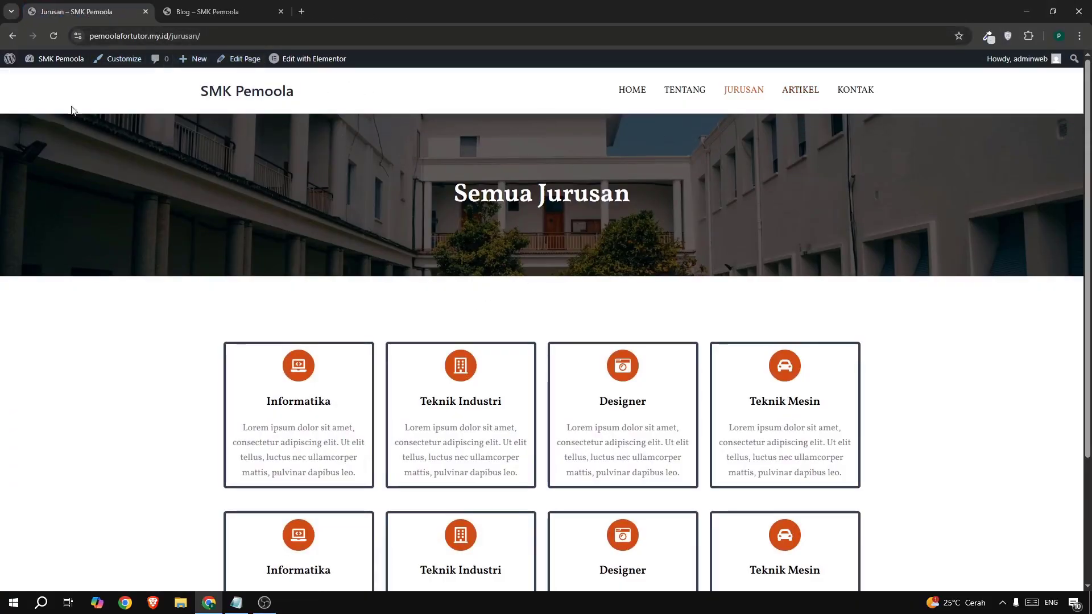
pyautogui.moveTo(56, 59)
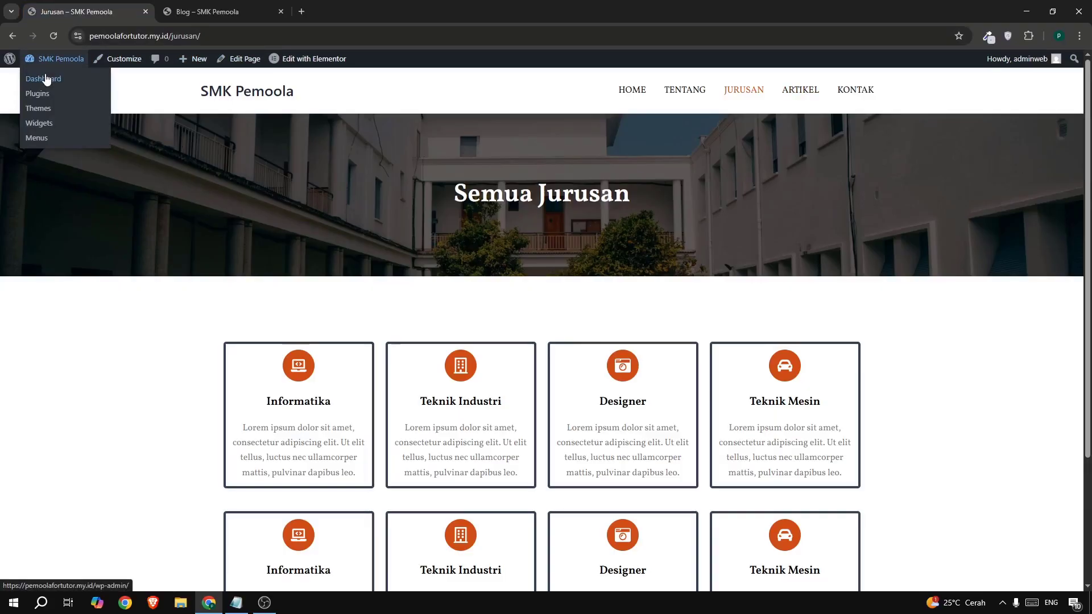
pyautogui.rightClick(47, 80)
# - In a new Dashboard tab, trash the 'Hello world!' post from All Posts and start a new post
pyautogui.click(94, 91)
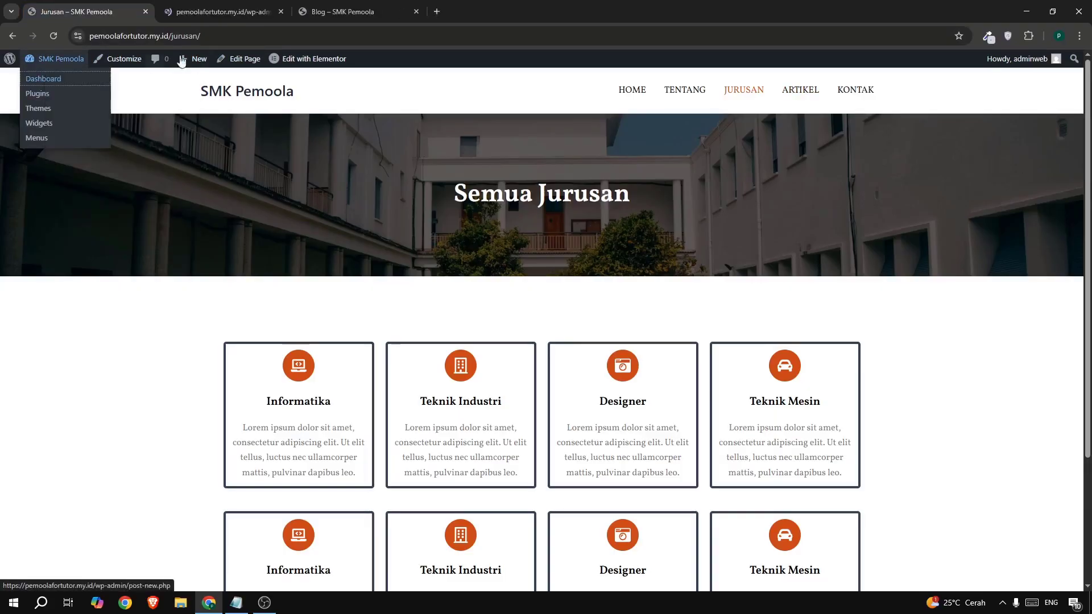
pyautogui.moveTo(202, 15); pyautogui.dragTo(96, 29)
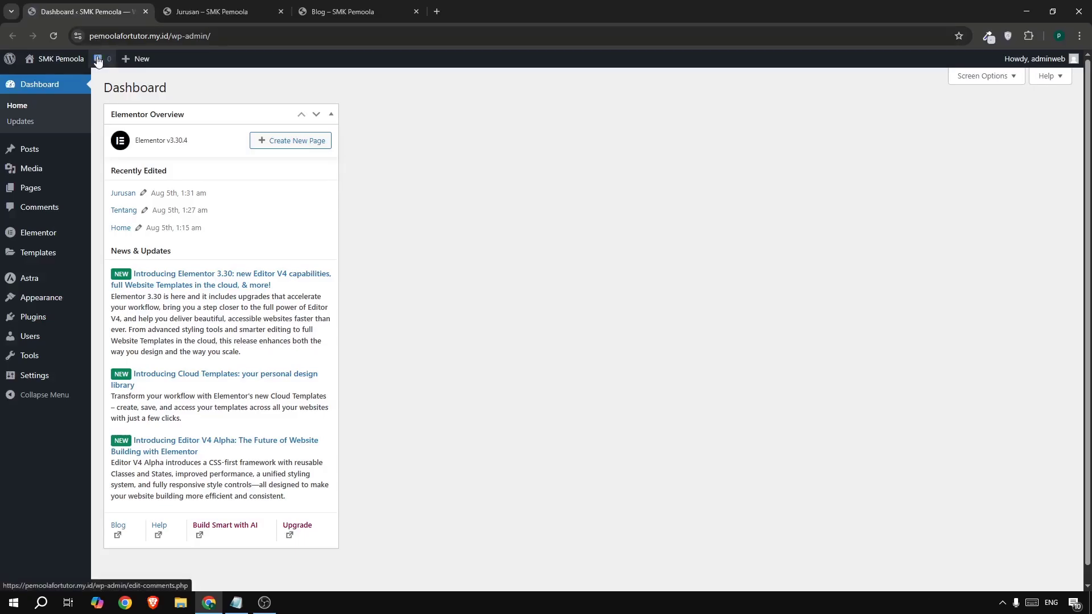
pyautogui.moveTo(32, 149)
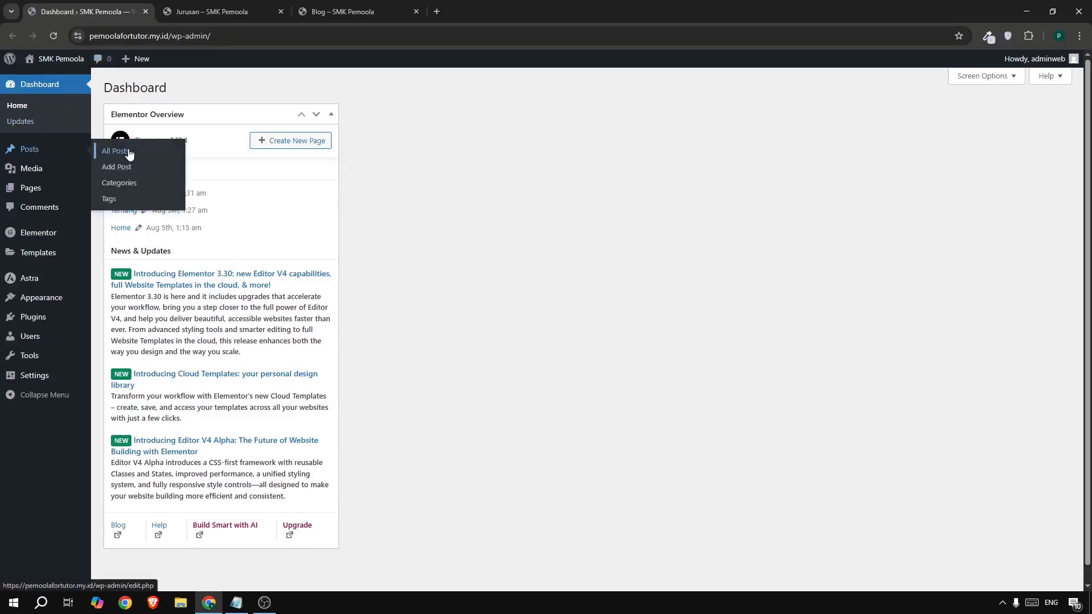
pyautogui.click(128, 153)
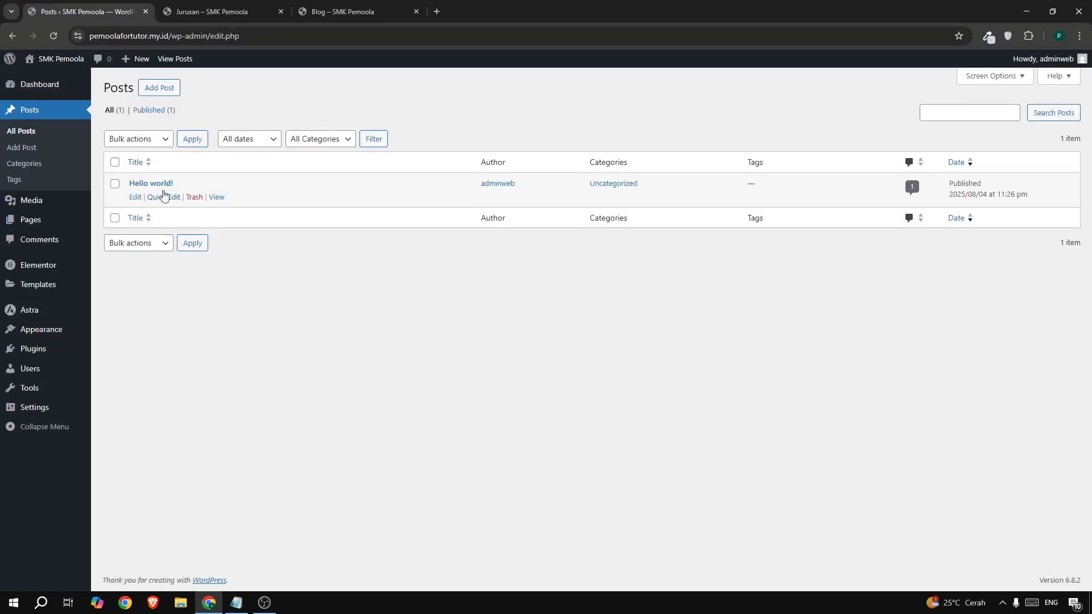
pyautogui.click(194, 197)
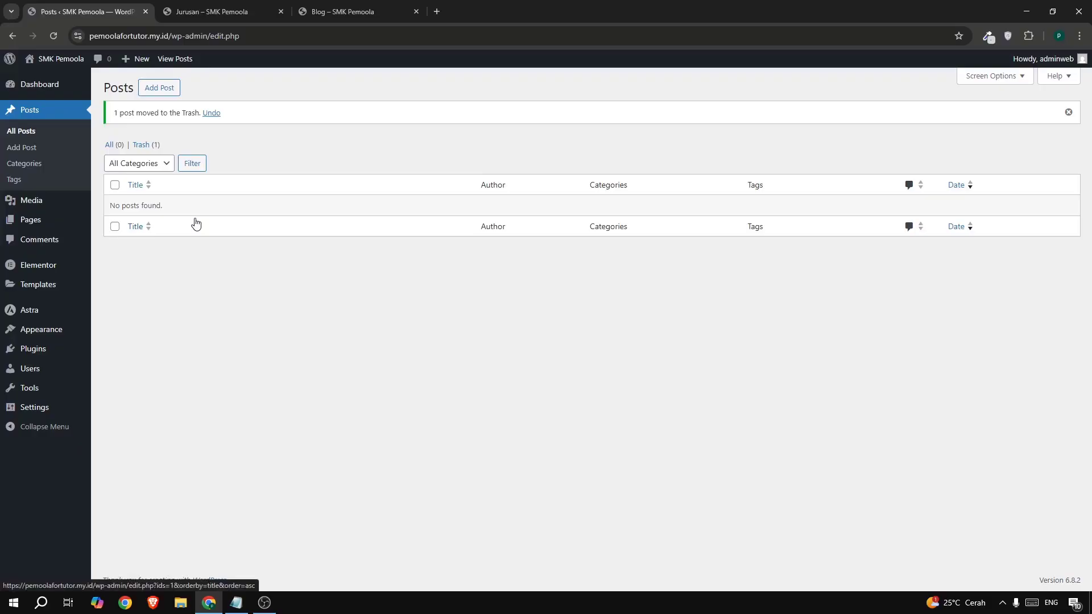
pyautogui.click(161, 90)
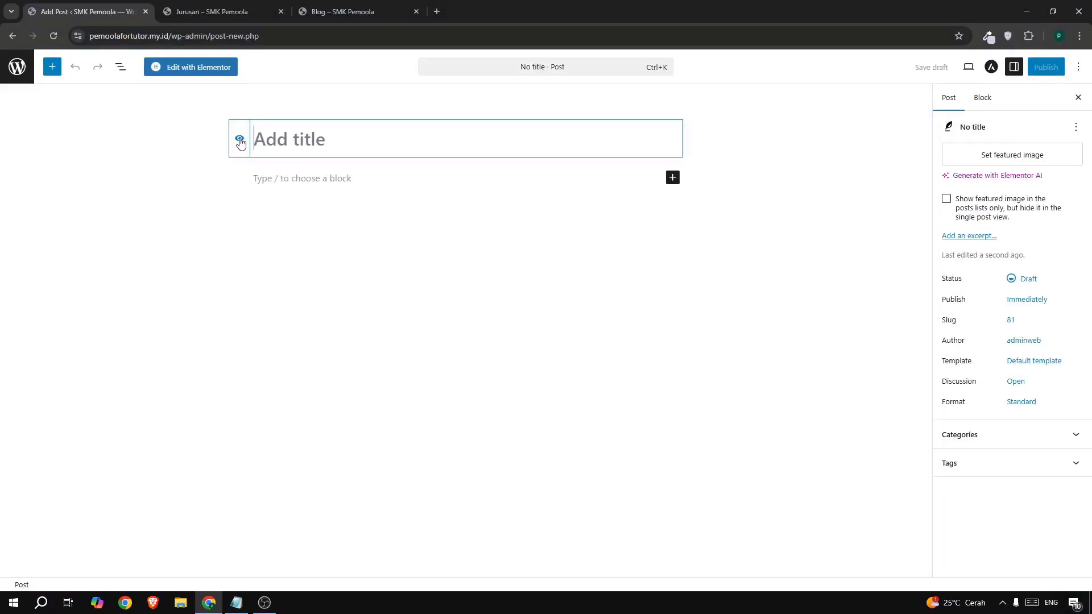
# - Title the post 'Artikel 1' and paste four Lorem ipsum paragraphs as its body
pyautogui.write('Artike')
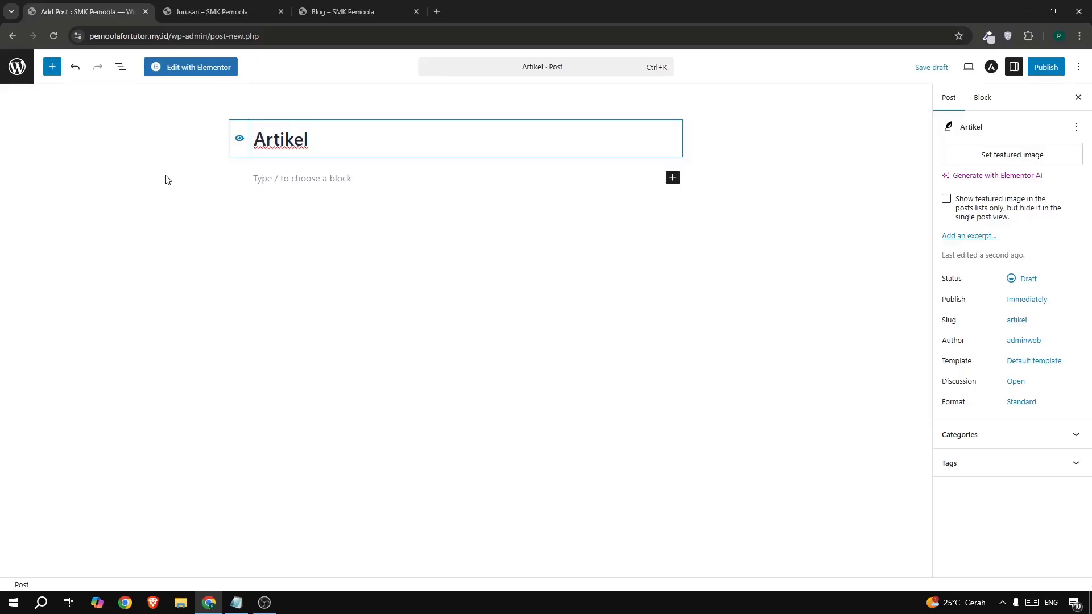
pyautogui.write('l fds')
pyautogui.press('BackSpace')
pyautogui.press('BackSpace')
pyautogui.press('BackSpace')
pyautogui.press('BackSpace')
pyautogui.click(333, 175)
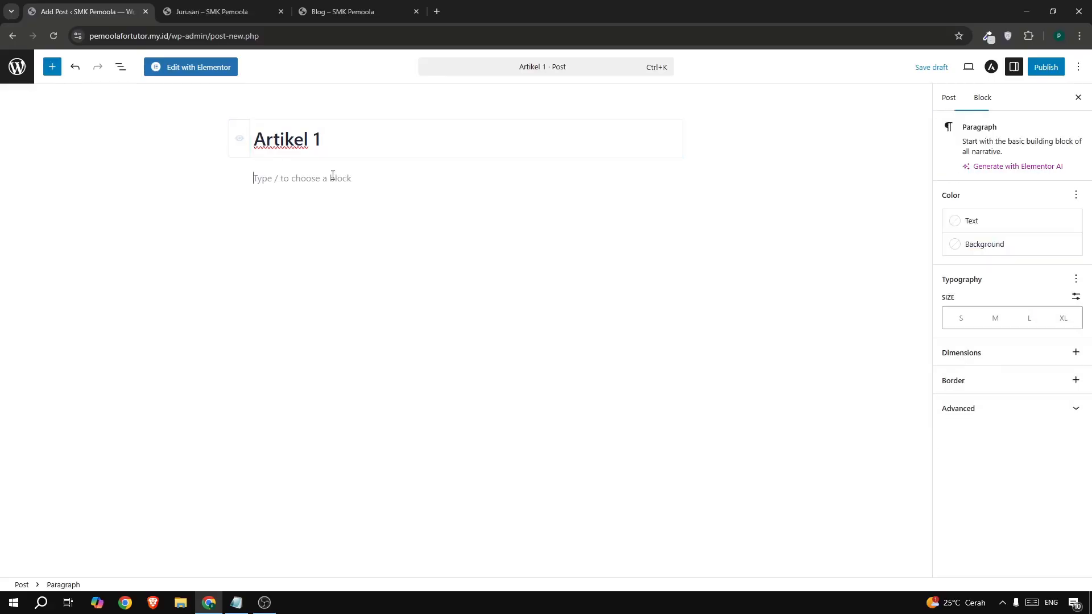
pyautogui.write('Lorem ipsum dolor sit amet, consectetur adipiscing elit, sed do eiusmod tempor incididunt ut labore et dolore magna aliqua. Ut enim ad minim veniam, quis nostrud exercitation ullamco laboris nisi ut aliquip ex ea commodo consequat. Duis aute irure dolor in reprehenderit in voluptate velit esse cillum dolore eu fugiat nulla pariatur. Excepteur sint occaecat cupidatat non proident, sunt in culpa qui officia deserunt mollit anim id est laborum.  Lorem ipsum dolor sit amet, consectetur adipiscing elit, sed do eiusmod tempor incididunt ut labore et dolore magna aliqua. Ut enim ad minim veniam, quis nostrud exercitation ullamco laboris nisi ut aliquip ex ea commodo consequat. Duis aute irure dolor in reprehenderit in voluptate velit esse cillum dolore eu fugiat nulla pariatur. Excepteur sint occaecat cupidatat non proident, sunt in culpa qui officia deserunt mollit anim id est laborum.  Lorem ipsum dolor sit amet, consectetur adipiscing elit, sed do eiusmod tempor incididunt ut labore et dolore magna aliqua. Ut enim ad minim veniam, quis nostrud exercitation ullamco laboris nisi ut aliquip ex ea commodo consequat. Duis aute irure dolor in reprehenderit in voluptate velit esse cillum dolore eu fugiat nulla pariatur. Excepteur sint occaecat cupidatat non proident, sunt in culpa qui officia deserunt mollit anim id est laborum.  Lorem ipsum dolor sit amet, consectetur adipiscing elit, sed do eiusmod tempor incididunt ut labore et dolore magna aliqua. Ut enim ad minim veniam, quis nostrud exercitation ullamco laboris nisi ut aliquip ex ea commodo consequat. Duis aute irure dolor in reprehenderit in voluptate velit esse cillum dolore eu fugiat nulla pariatur. Excepteur sint occaecat cupidatat non proident, sunt in culpa qui officia deserunt mollit anim id est laborum.')
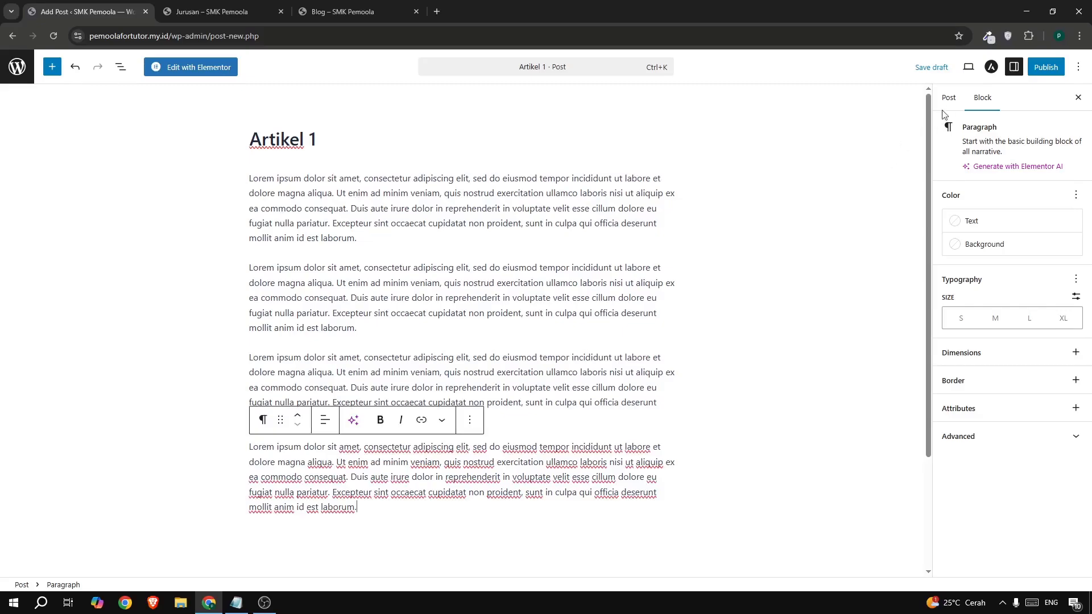
# - Set the lecture-hall photo as the featured image of Artikel 1
pyautogui.click(946, 99)
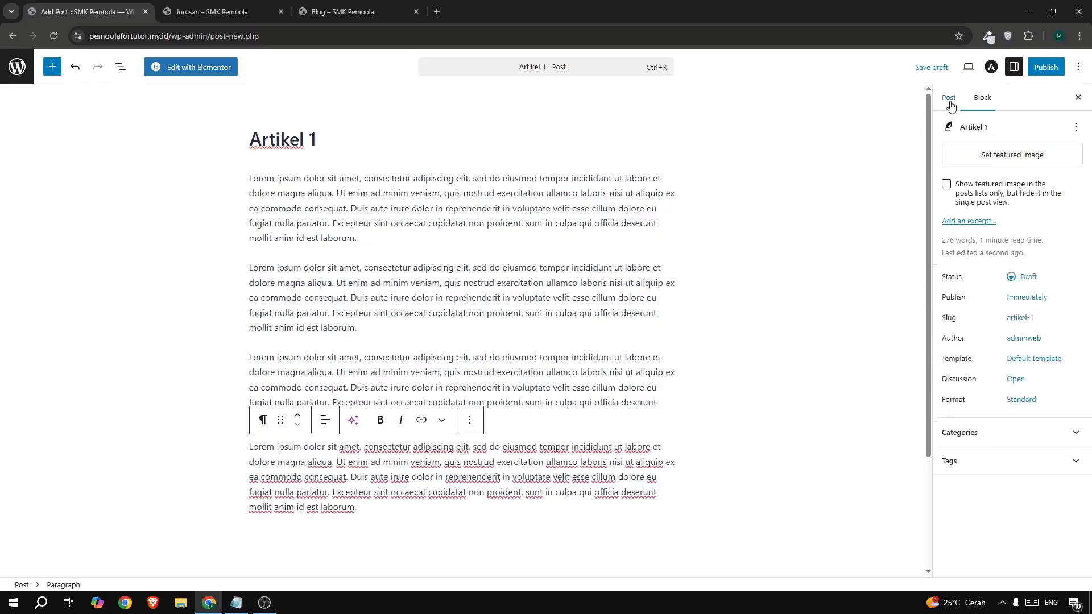
pyautogui.click(1001, 156)
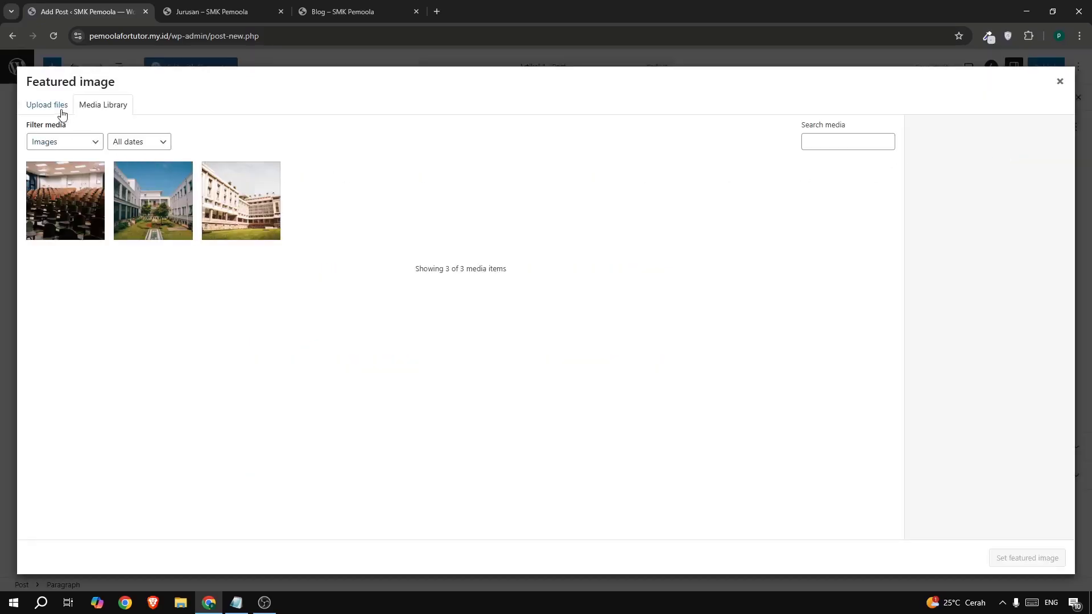
pyautogui.click(59, 110)
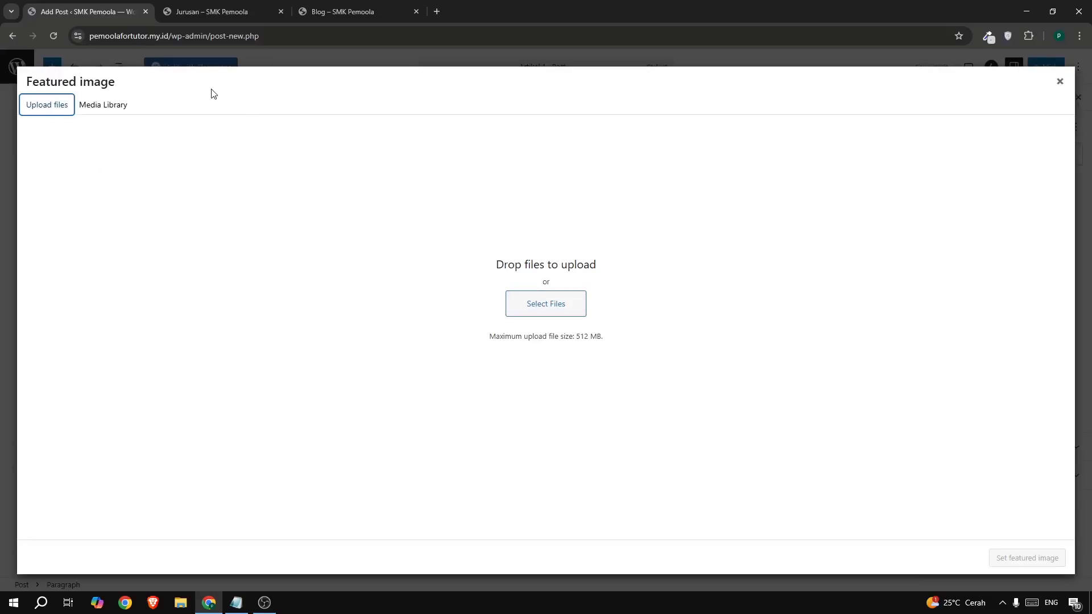
pyautogui.click(117, 103)
pyautogui.click(106, 177)
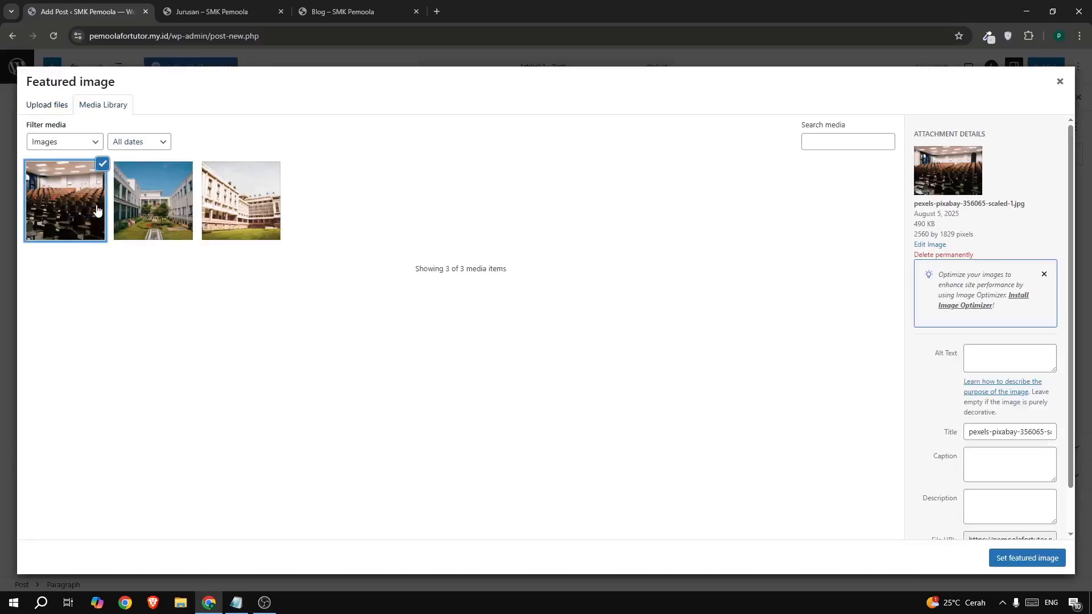
pyautogui.click(1007, 559)
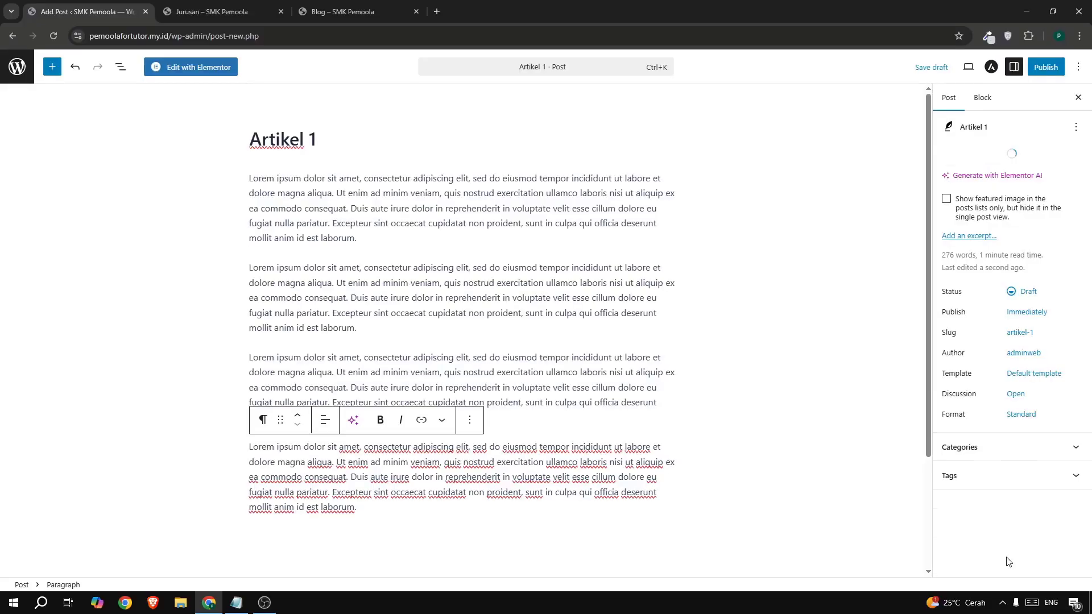
# - Publish Artikel 1 and move on to a new blank post
pyautogui.click(1045, 67)
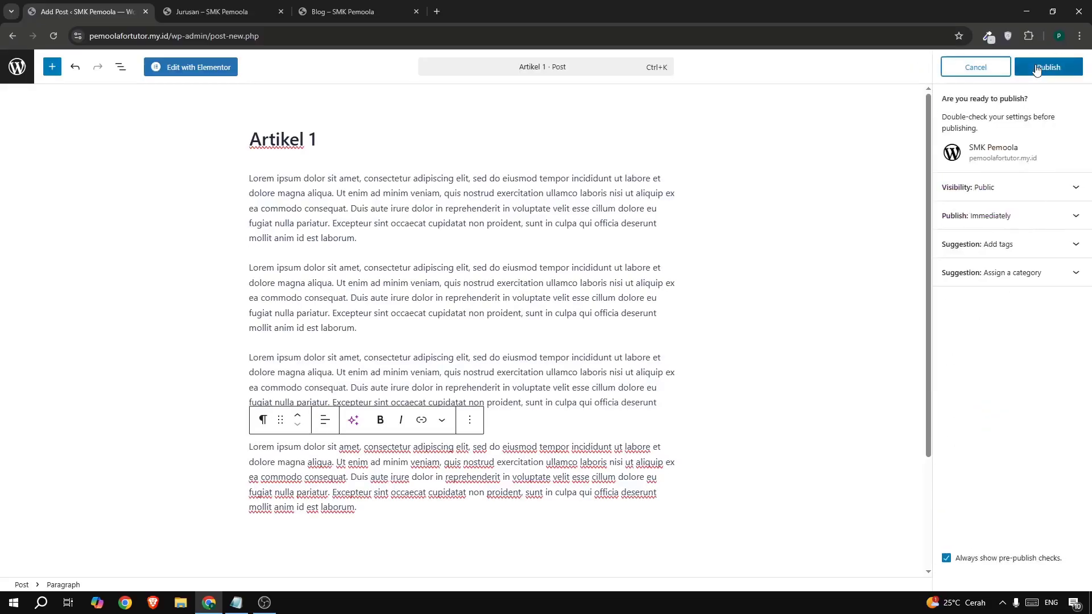
pyautogui.click(1044, 67)
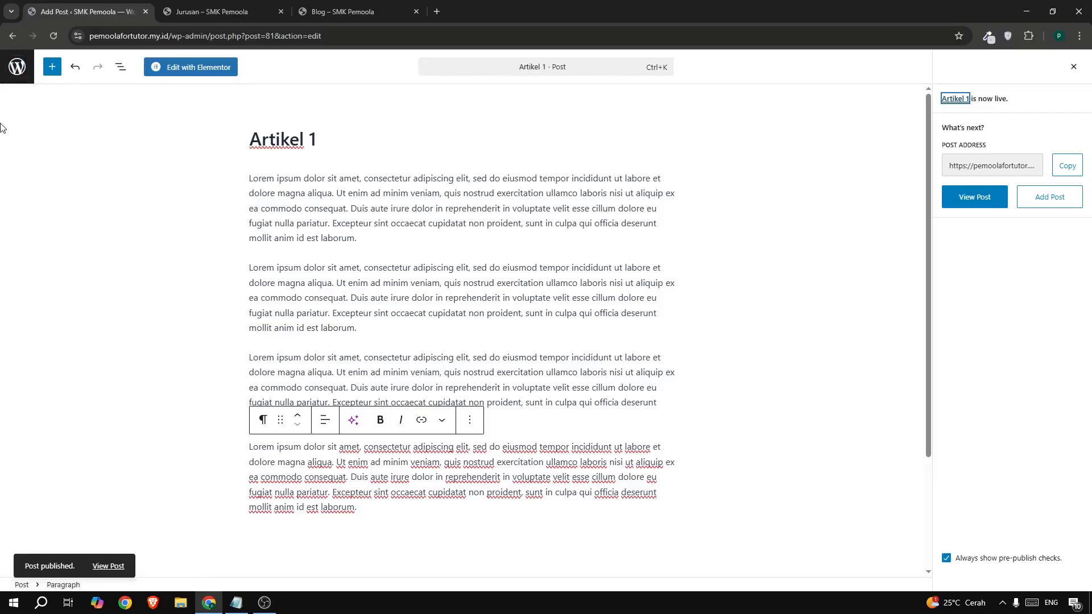
pyautogui.click(17, 66)
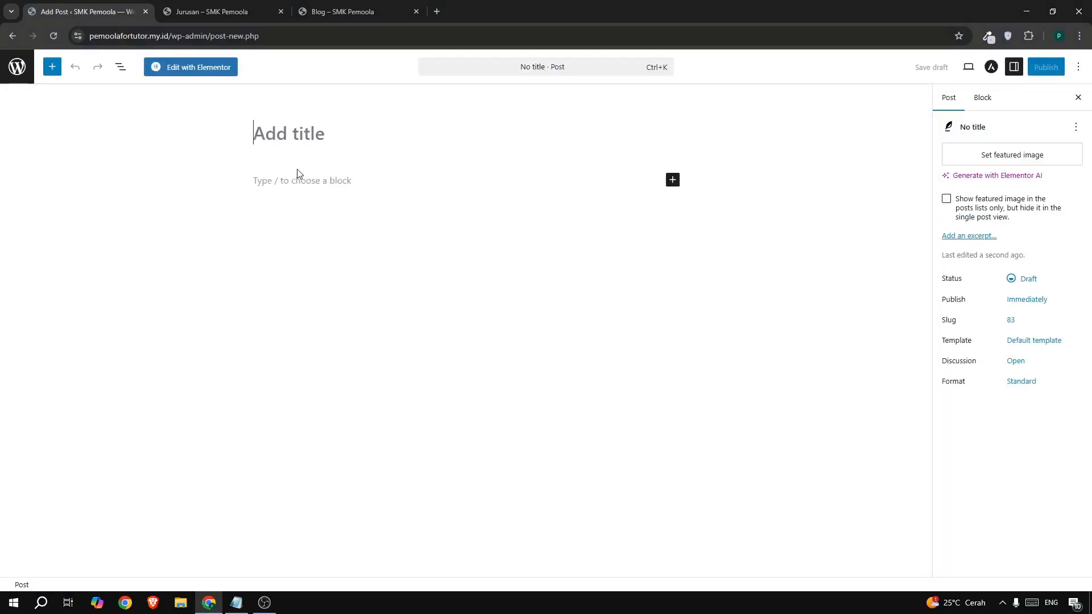
# - Publish 'Artikel 2' with the pasted Lorem ipsum text and the courtyard photo as featured image
pyautogui.write('Art')
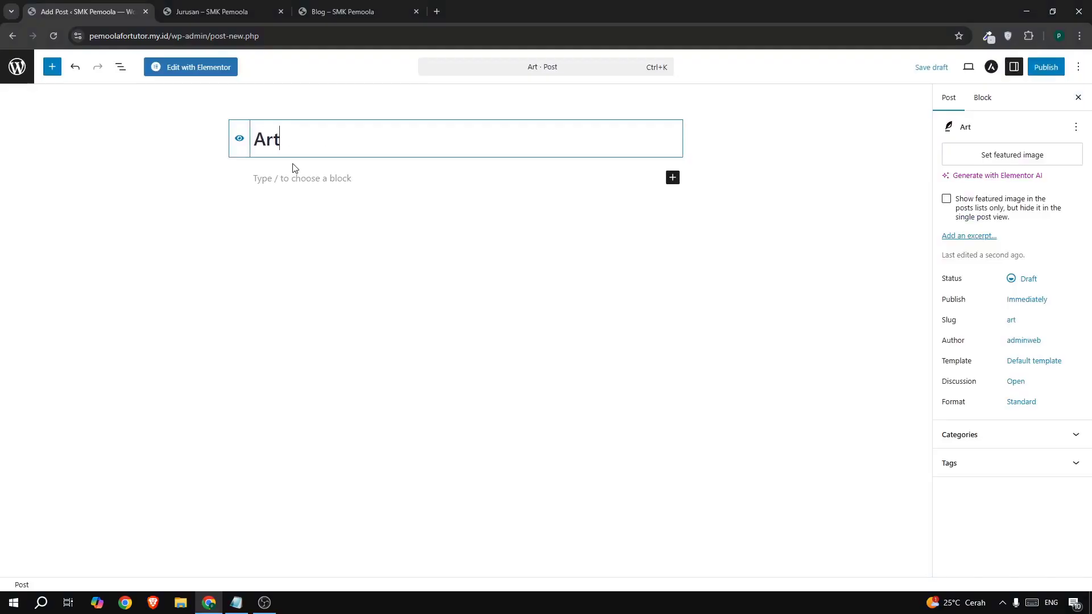
pyautogui.write('ikel 2')
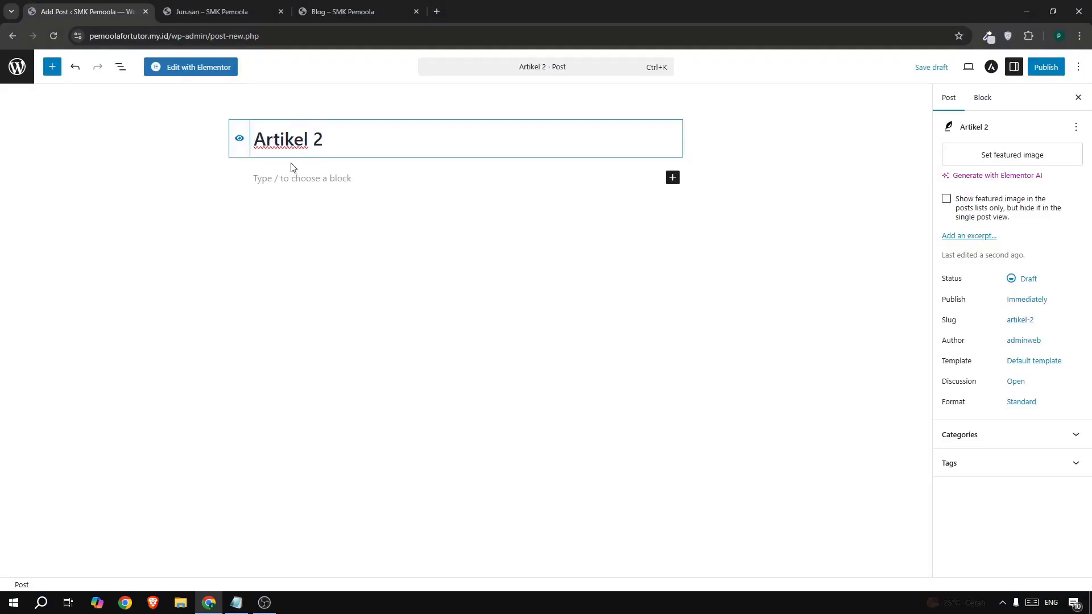
pyautogui.click(295, 180)
pyautogui.write('Lorem ipsum dolor sit amet, consectetur adipiscing elit, sed do eiusmod tempor incididunt ut labore et dolore magna aliqua. Ut enim ad minim veniam, quis nostrud exercitation ullamco laboris nisi ut aliquip ex ea commodo consequat. Duis aute irure dolor in reprehenderit in voluptate velit esse cillum dolore eu fugiat nulla pariatur. Excepteur sint occaecat cupidatat non proident, sunt in culpa qui officia deserunt mollit anim id est laborum.  Lorem ipsum dolor sit amet, consectetur adipiscing elit, sed do eiusmod tempor incididunt ut labore et dolore magna aliqua. Ut enim ad minim veniam, quis nostrud exercitation ullamco laboris nisi ut aliquip ex ea commodo consequat. Duis aute irure dolor in reprehenderit in voluptate velit esse cillum dolore eu fugiat nulla pariatur. Excepteur sint occaecat cupidatat non proident, sunt in culpa qui officia deserunt mollit anim id est laborum.  Lorem ipsum dolor sit amet, consectetur adipiscing elit, sed do eiusmod tempor incididunt ut labore et dolore magna aliqua. Ut enim ad minim veniam, quis nostrud exercitation ullamco laboris nisi ut aliquip ex ea commodo consequat. Duis aute irure dolor in reprehenderit in voluptate velit esse cillum dolore eu fugiat nulla pariatur. Excepteur sint occaecat cupidatat non proident, sunt in culpa qui officia deserunt mollit anim id est laborum.  Lorem ipsum dolor sit amet, consectetur adipiscing elit, sed do eiusmod tempor incididunt ut labore et dolore magna aliqua. Ut enim ad minim veniam, quis nostrud exercitation ullamco laboris nisi ut aliquip ex ea commodo consequat. Duis aute irure dolor in reprehenderit in voluptate velit esse cillum dolore eu fugiat nulla pariatur. Excepteur sint occaecat cupidatat non proident, sunt in culpa qui officia deserunt mollit anim id est laborum.')
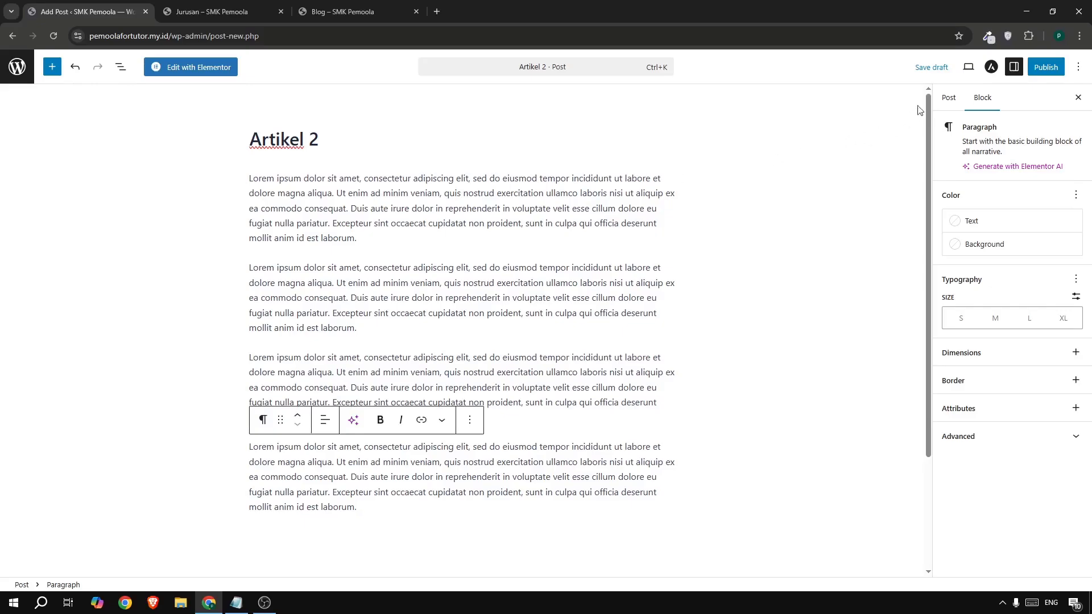
pyautogui.click(949, 98)
pyautogui.click(977, 161)
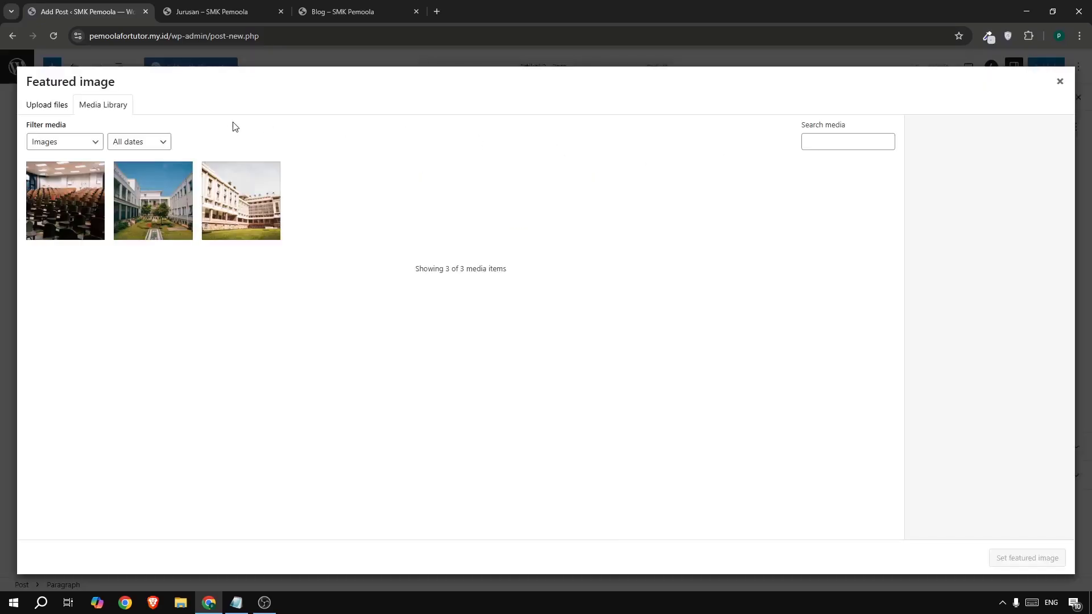
pyautogui.click(153, 200)
pyautogui.click(1016, 560)
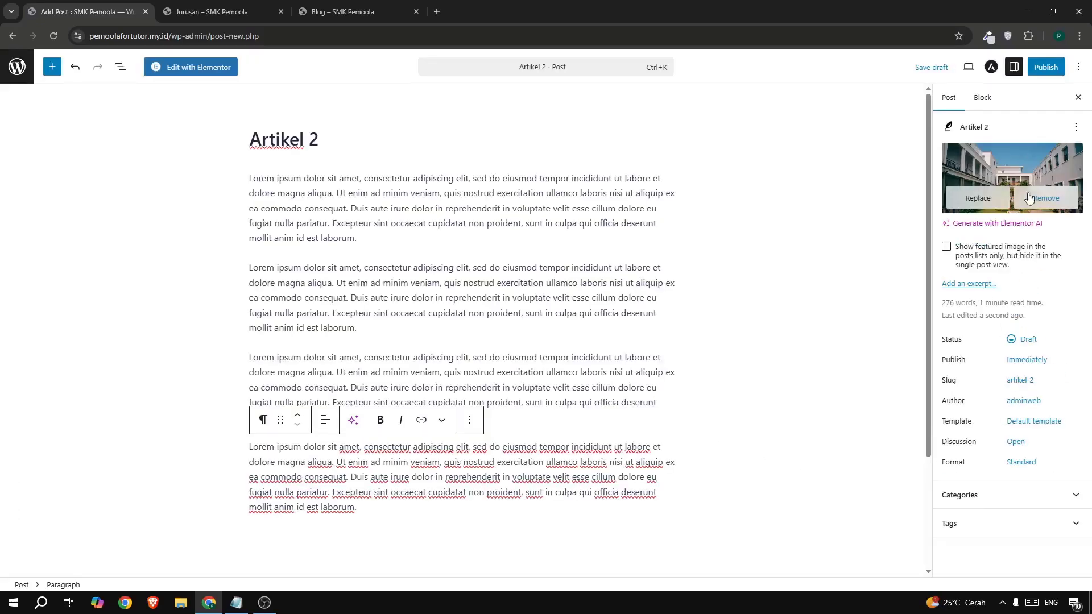
pyautogui.click(1039, 71)
pyautogui.click(1044, 67)
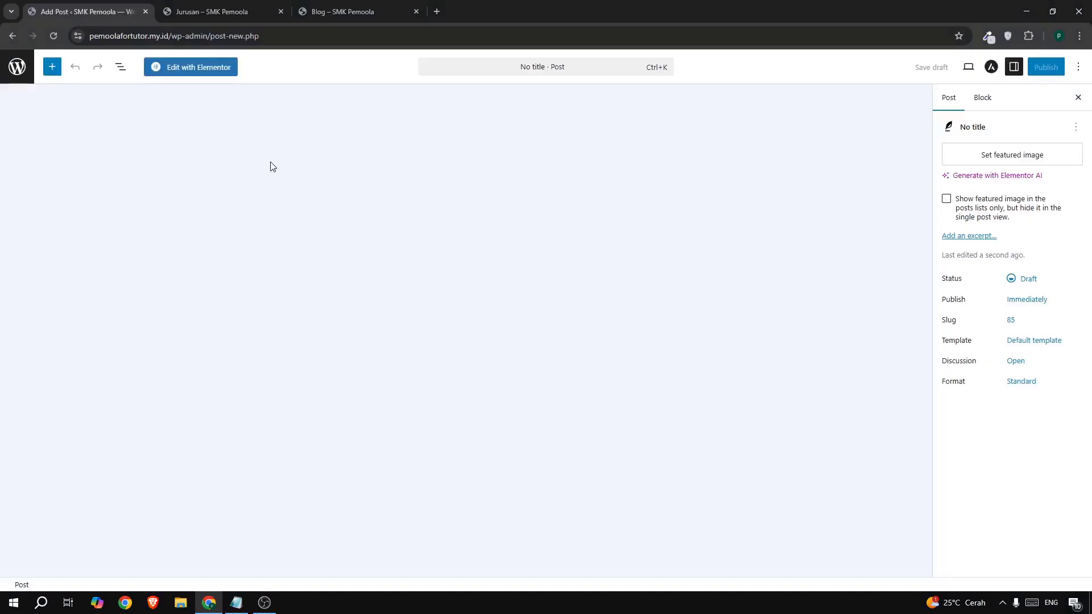
# - Publish 'Artikel 3' with Lorem ipsum text and the white building photo featured, then return to Posts
pyautogui.write('Art')
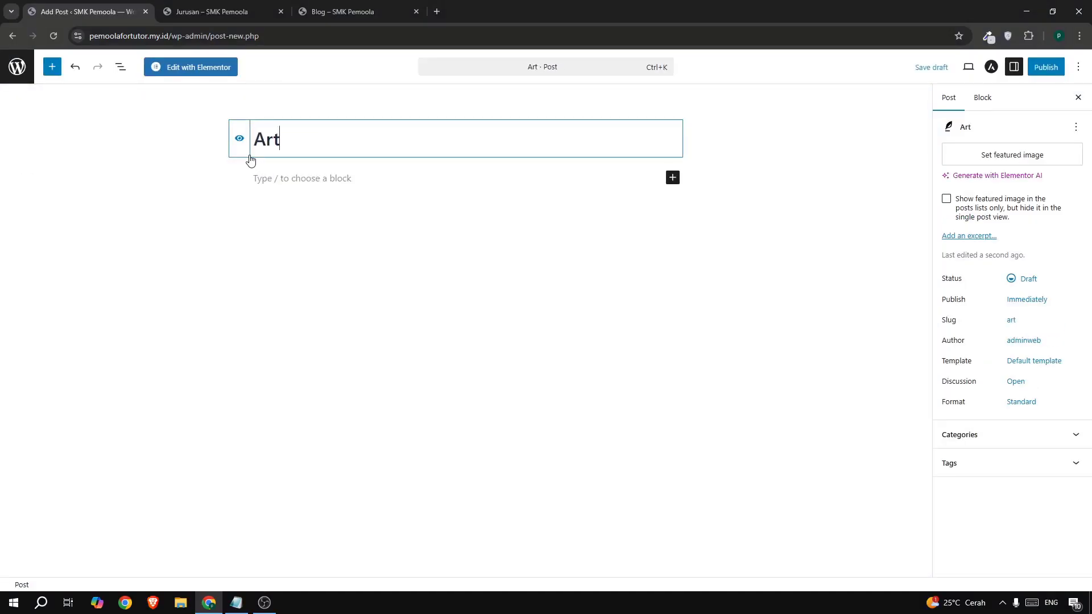
pyautogui.write('ikel 3')
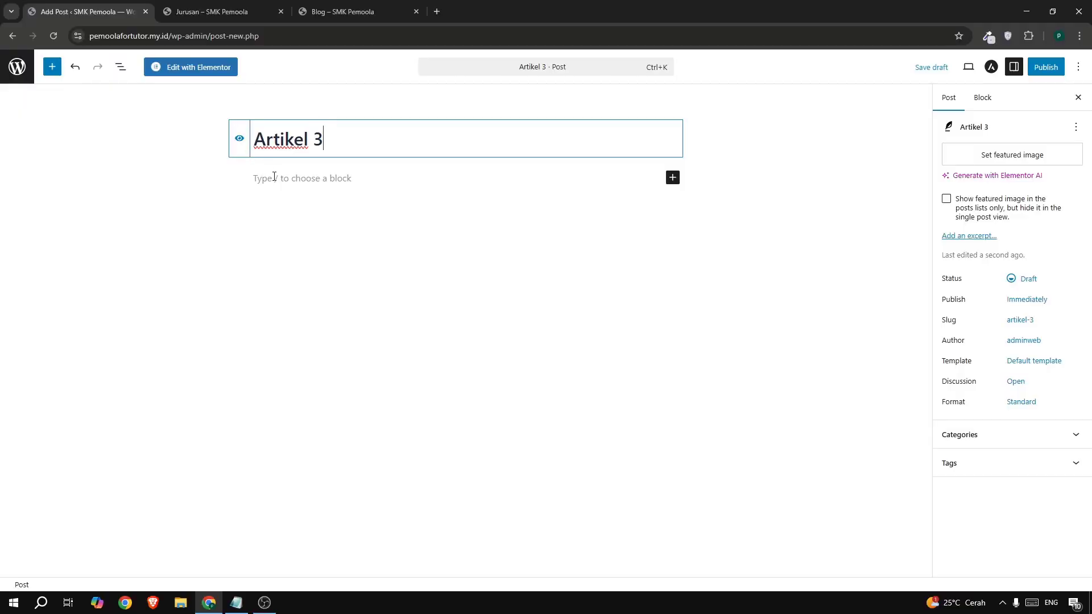
pyautogui.click(273, 178)
pyautogui.write('Lorem ipsum dolor sit amet, consectetur adipiscing elit, sed do eiusmod tempor incididunt ut labore et dolore magna aliqua. Ut enim ad minim veniam, quis nostrud exercitation ullamco laboris nisi ut aliquip ex ea commodo consequat. Duis aute irure dolor in reprehenderit in voluptate velit esse cillum dolore eu fugiat nulla pariatur. Excepteur sint occaecat cupidatat non proident, sunt in culpa qui officia deserunt mollit anim id est laborum.  Lorem ipsum dolor sit amet, consectetur adipiscing elit, sed do eiusmod tempor incididunt ut labore et dolore magna aliqua. Ut enim ad minim veniam, quis nostrud exercitation ullamco laboris nisi ut aliquip ex ea commodo consequat. Duis aute irure dolor in reprehenderit in voluptate velit esse cillum dolore eu fugiat nulla pariatur. Excepteur sint occaecat cupidatat non proident, sunt in culpa qui officia deserunt mollit anim id est laborum.  Lorem ipsum dolor sit amet, consectetur adipiscing elit, sed do eiusmod tempor incididunt ut labore et dolore magna aliqua. Ut enim ad minim veniam, quis nostrud exercitation ullamco laboris nisi ut aliquip ex ea commodo consequat. Duis aute irure dolor in reprehenderit in voluptate velit esse cillum dolore eu fugiat nulla pariatur. Excepteur sint occaecat cupidatat non proident, sunt in culpa qui officia deserunt mollit anim id est laborum.  Lorem ipsum dolor sit amet, consectetur adipiscing elit, sed do eiusmod tempor incididunt ut labore et dolore magna aliqua. Ut enim ad minim veniam, quis nostrud exercitation ullamco laboris nisi ut aliquip ex ea commodo consequat. Duis aute irure dolor in reprehenderit in voluptate velit esse cillum dolore eu fugiat nulla pariatur. Excepteur sint occaecat cupidatat non proident, sunt in culpa qui officia deserunt mollit anim id est laborum.')
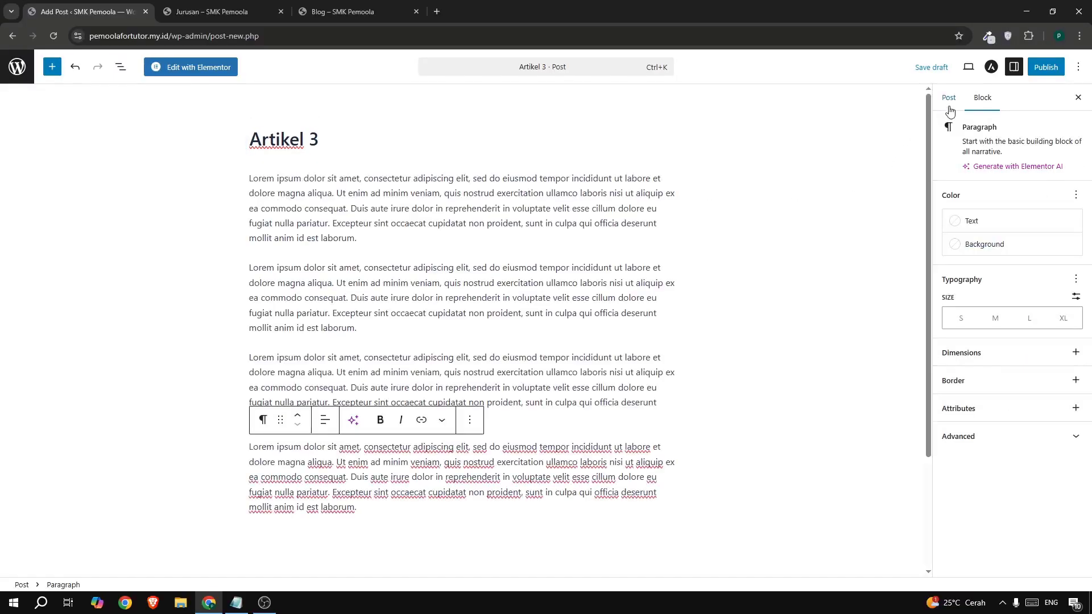
pyautogui.click(948, 98)
pyautogui.click(979, 154)
pyautogui.click(208, 213)
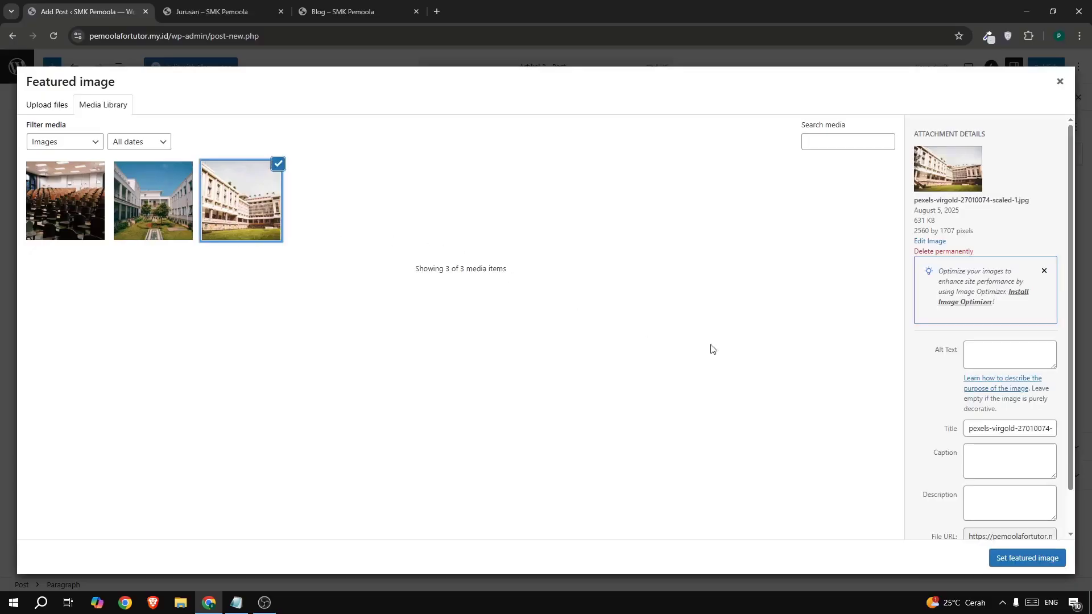
pyautogui.click(1026, 558)
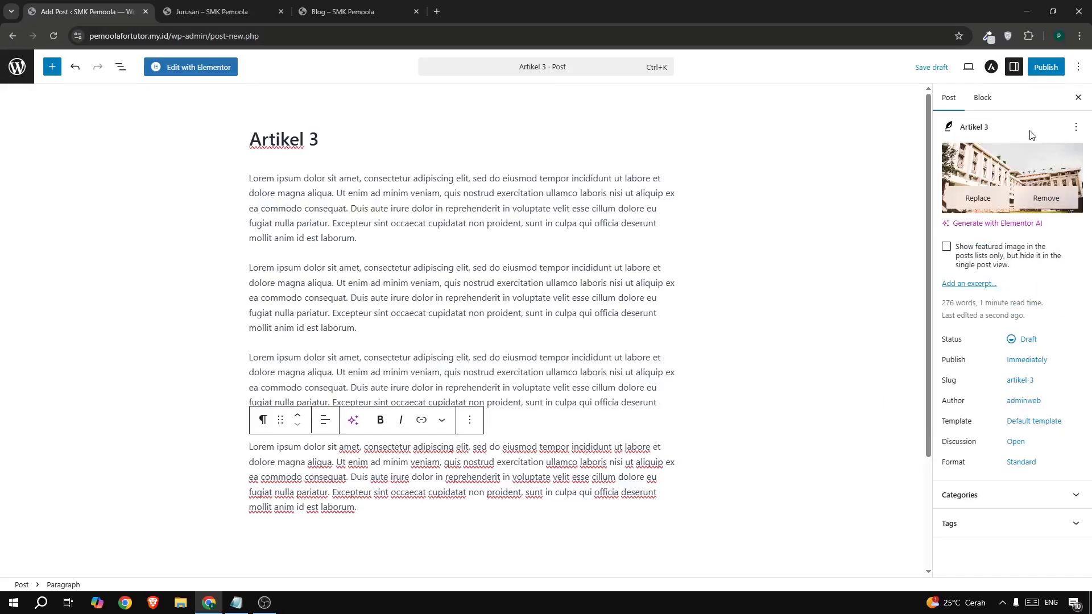
pyautogui.click(1045, 73)
pyautogui.click(1046, 74)
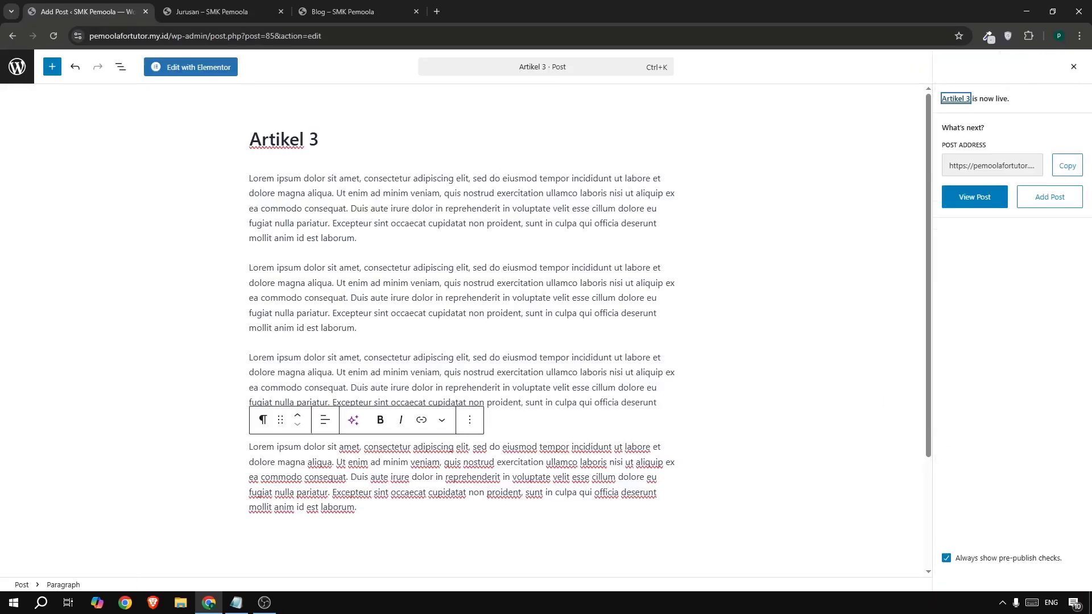
pyautogui.click(17, 66)
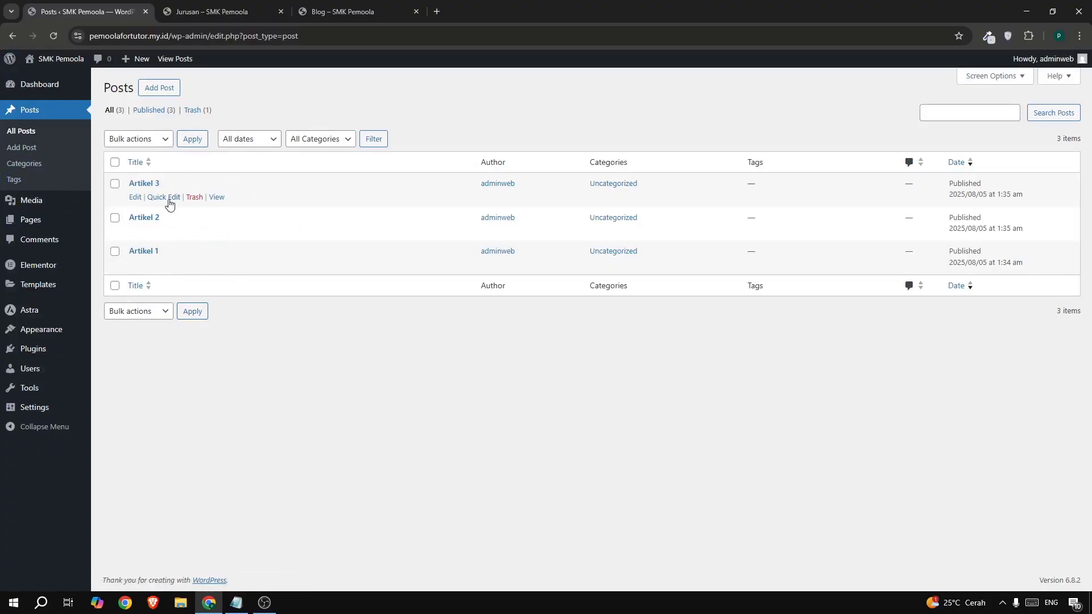
# - Open the live ARTIKEL page from the Jurusan tab's site menu to see all three posts
pyautogui.click(197, 15)
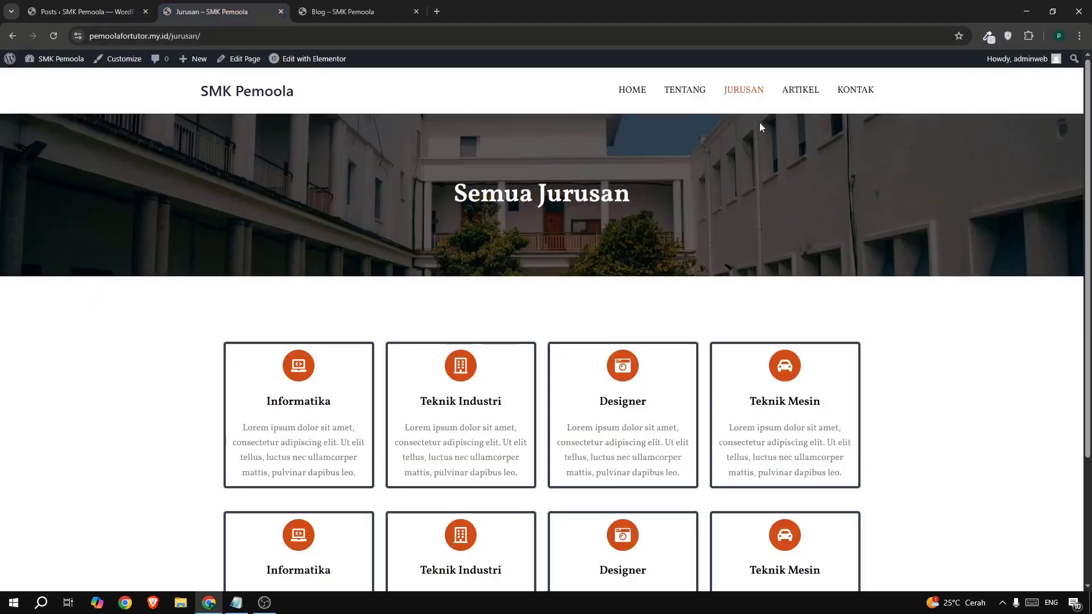
pyautogui.click(790, 100)
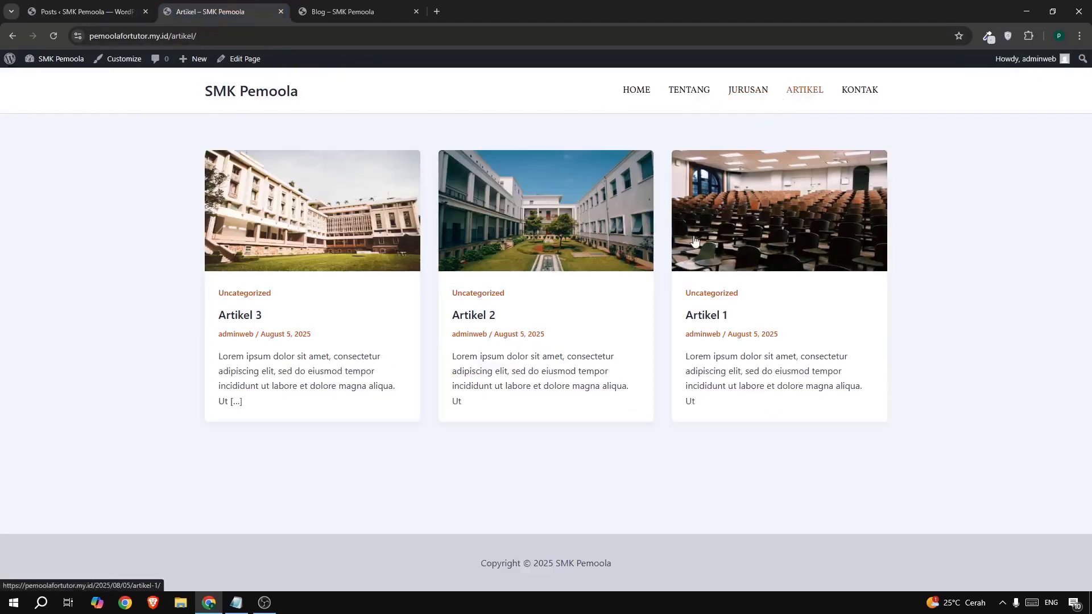
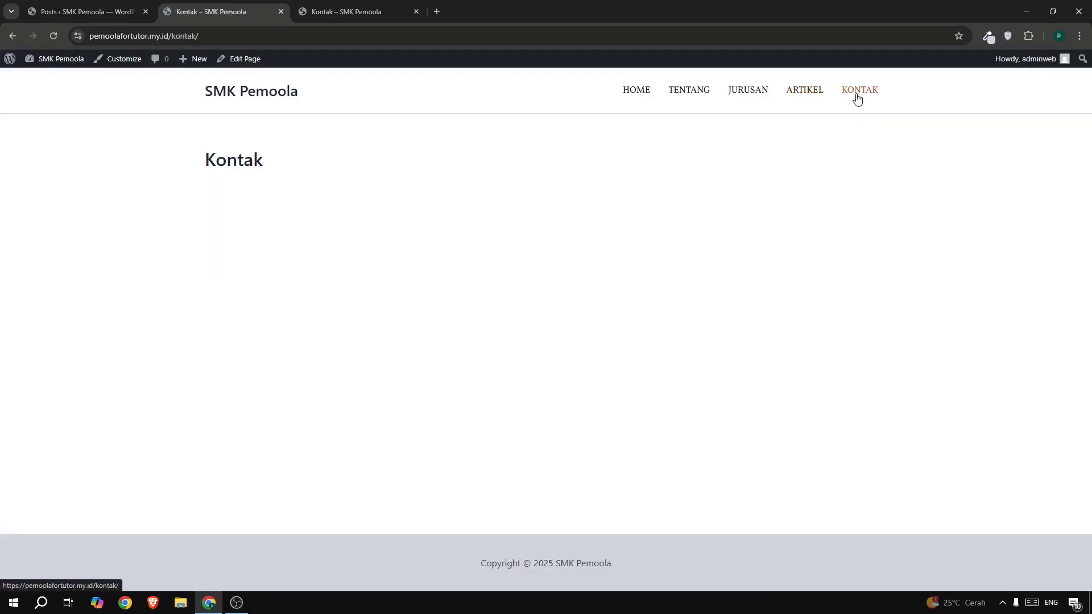
# - Open the Jurusan page's Elementor editor in a new browser tab
pyautogui.click(741, 96)
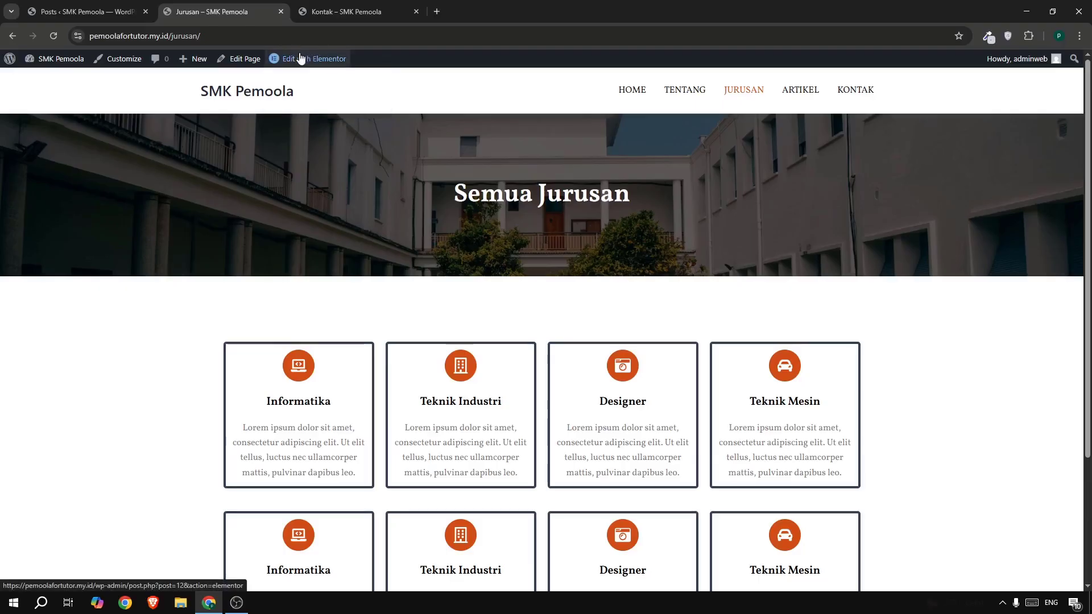
pyautogui.moveTo(278, 61)
pyautogui.rightClick(317, 63)
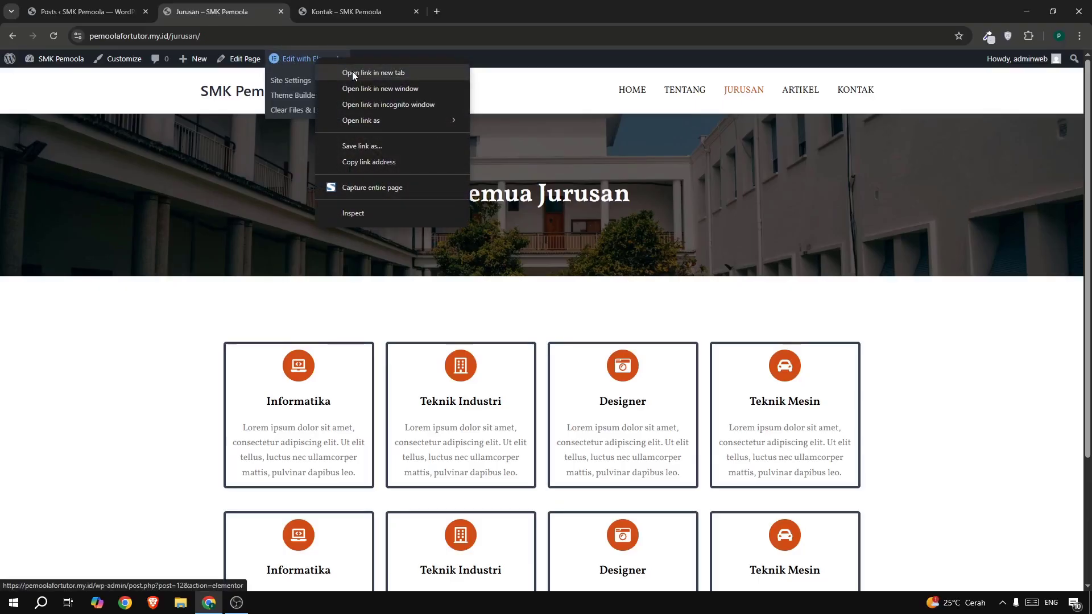
pyautogui.click(353, 73)
pyautogui.click(312, 12)
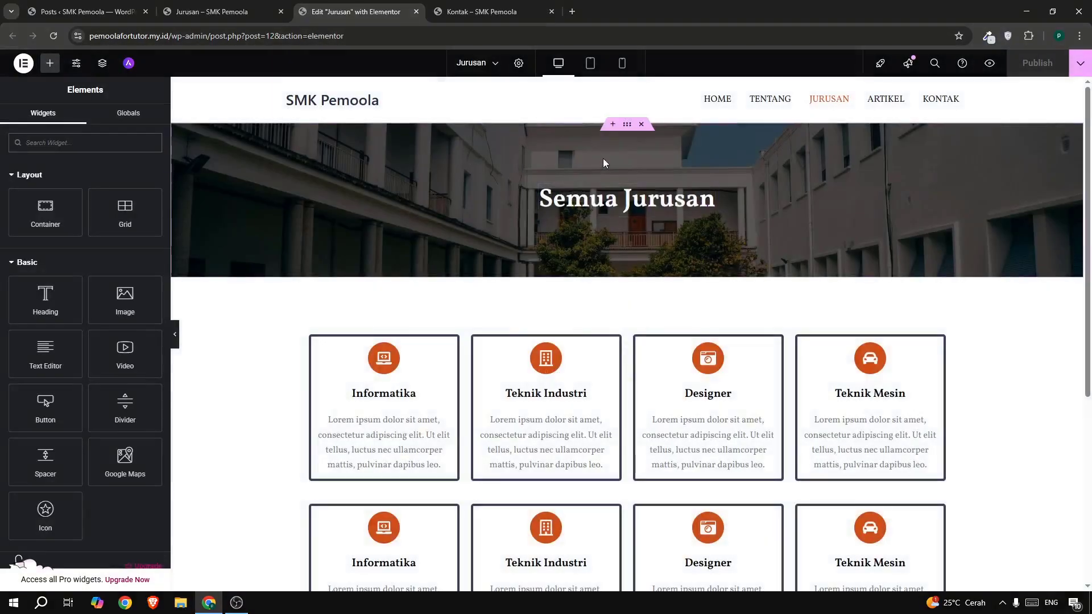
# - Copy the Semua Jurusan banner section and close the Jurusan editor
pyautogui.rightClick(626, 129)
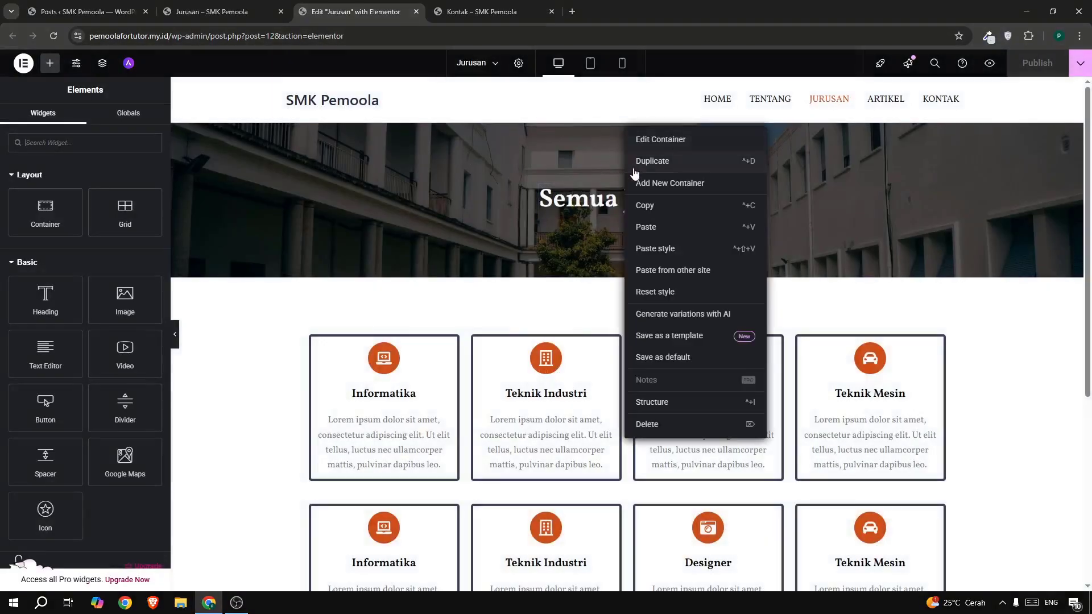
pyautogui.click(648, 207)
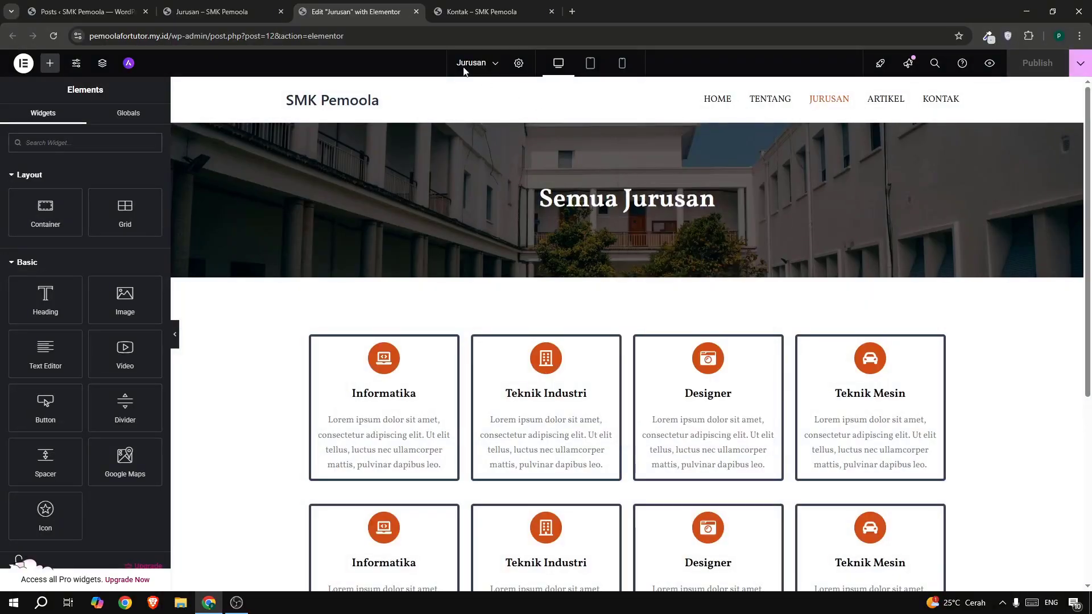
pyautogui.click(416, 12)
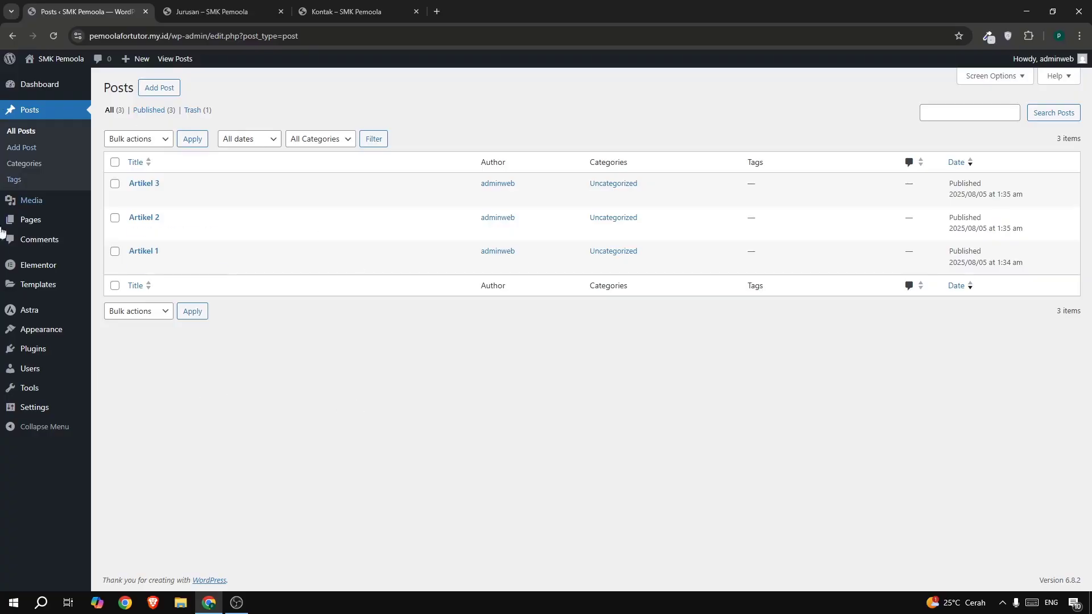
# - Open the Kontak page in the Elementor editor
pyautogui.moveTo(34, 221)
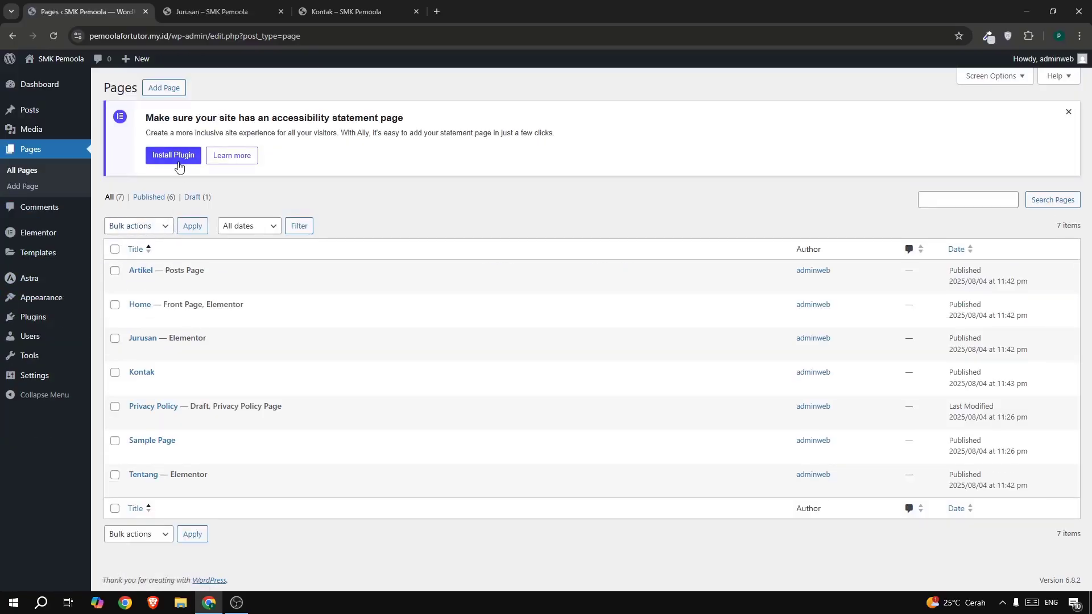
pyautogui.moveTo(146, 372)
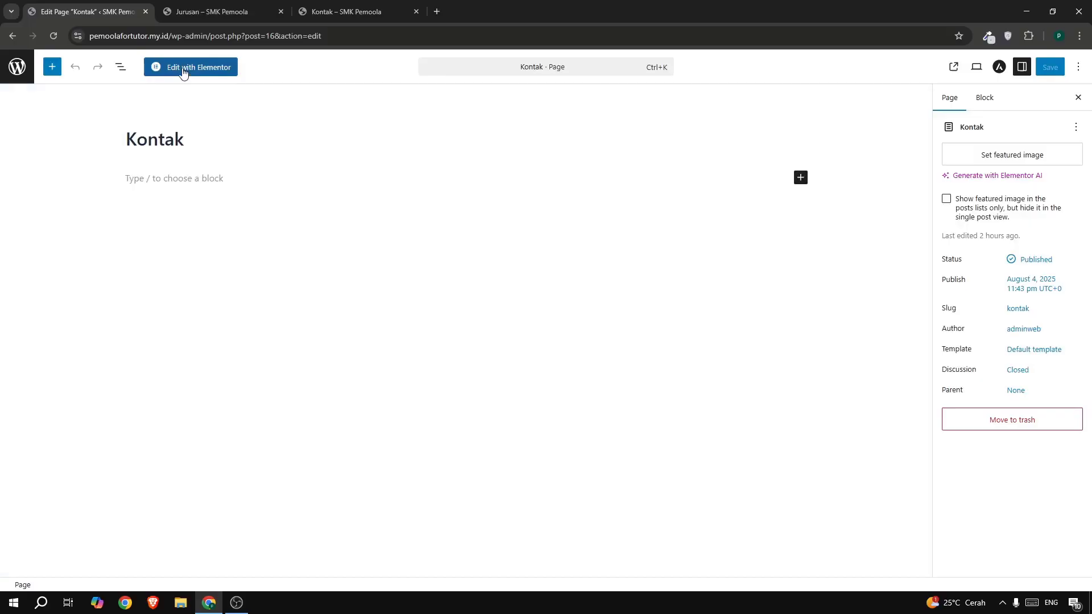
pyautogui.click(184, 68)
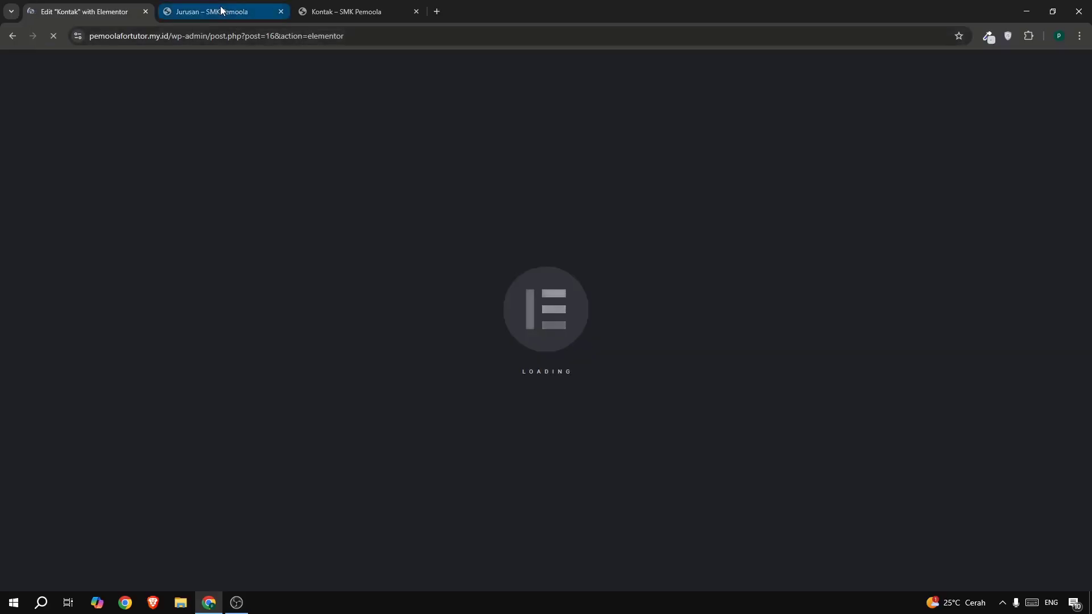
pyautogui.click(221, 10)
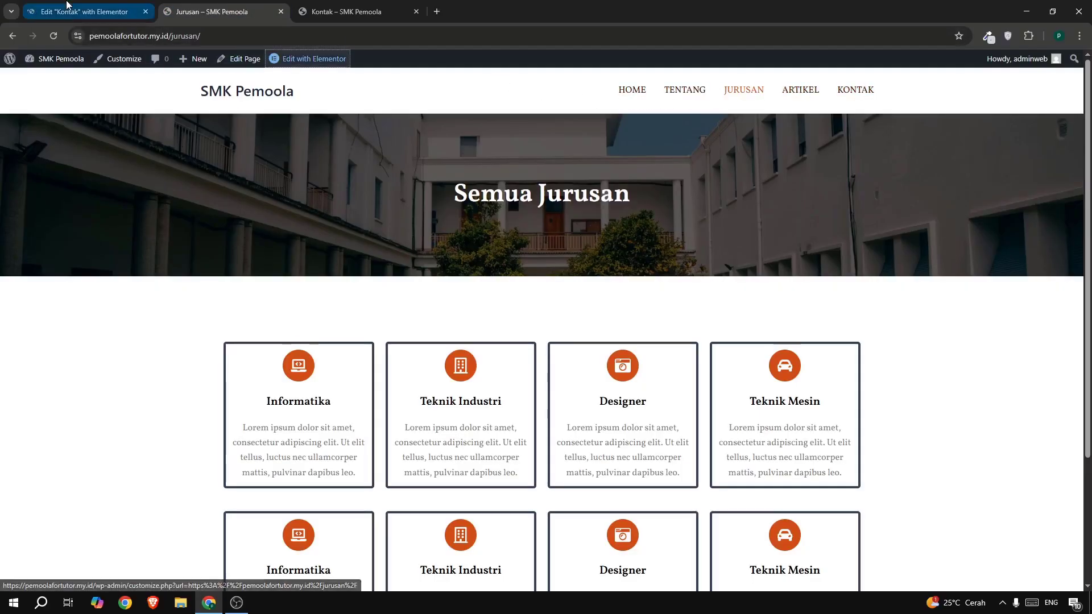
pyautogui.click(80, 12)
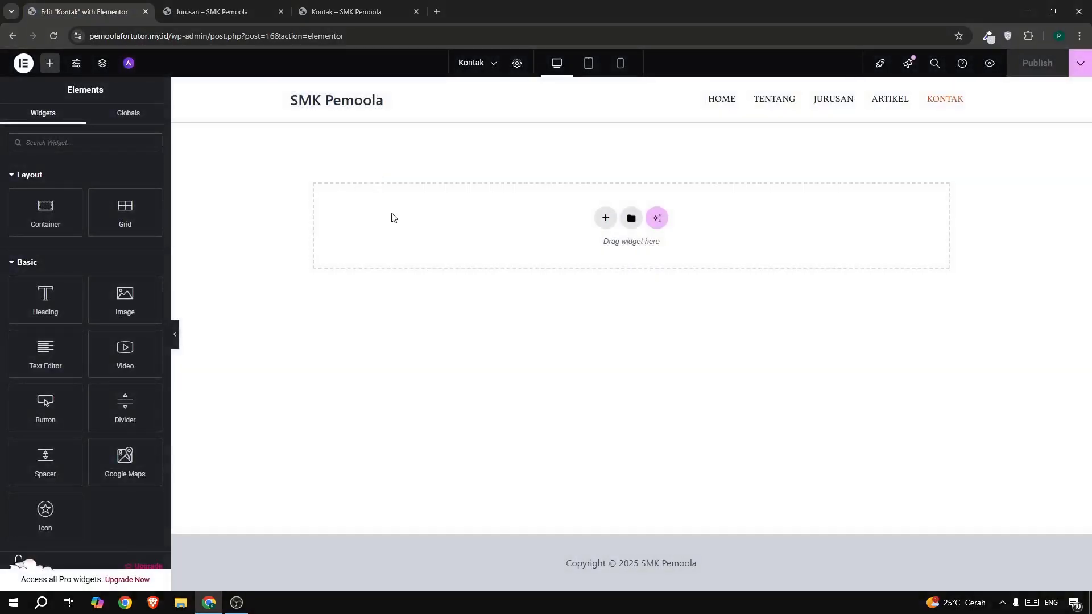
# - Paste the banner onto Kontak, retitle its heading 'Kontak Kami', and publish
pyautogui.rightClick(391, 218)
pyautogui.click(398, 221)
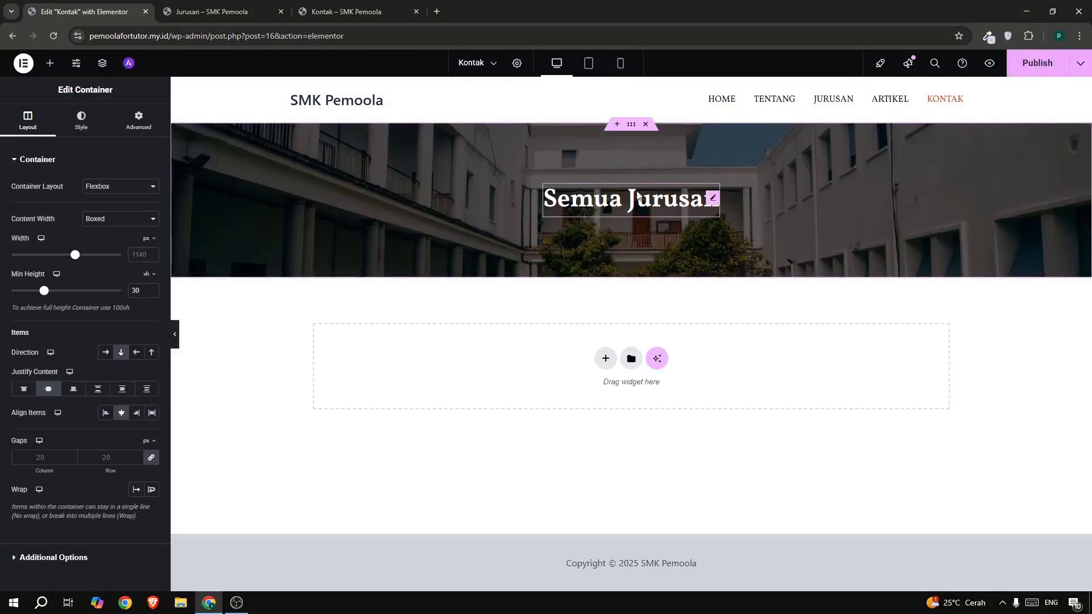
pyautogui.click(638, 196)
pyautogui.click(121, 214)
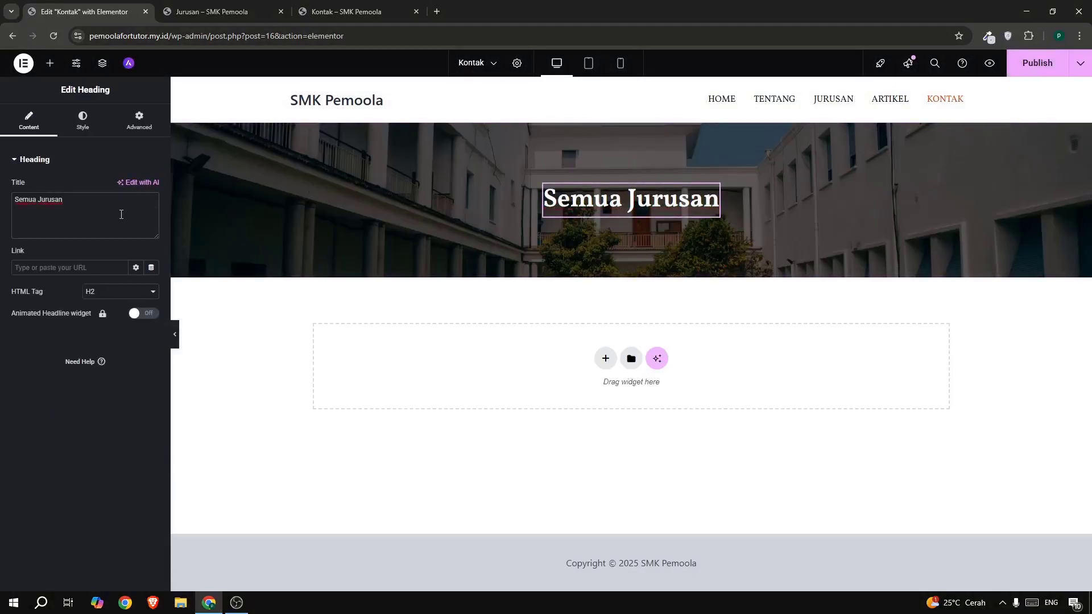
pyautogui.hotkey('ctrl', 'a')
pyautogui.write('Kontak')
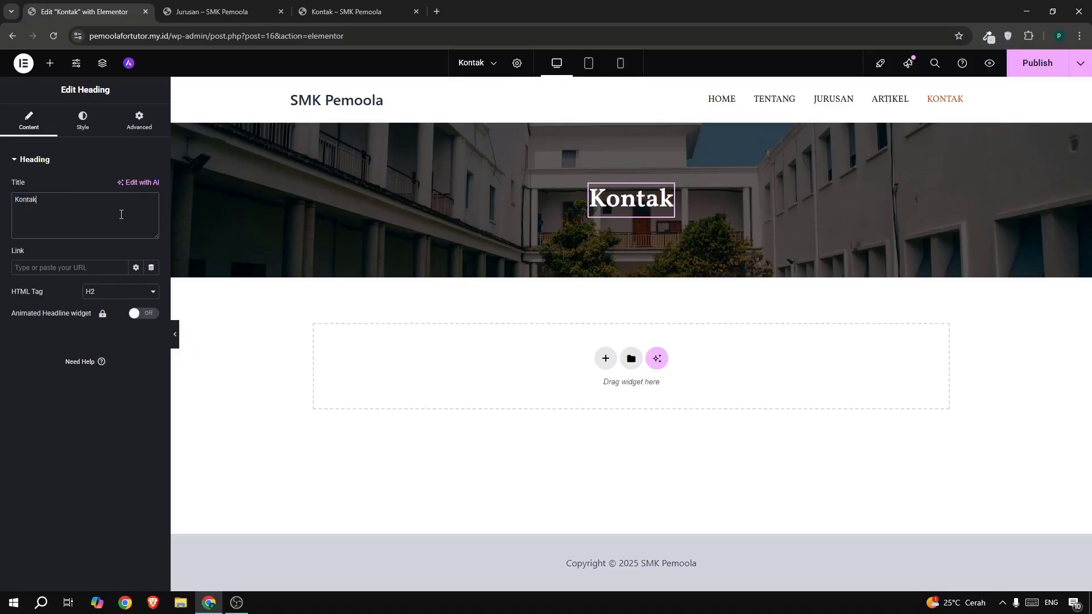
pyautogui.write(' Kami')
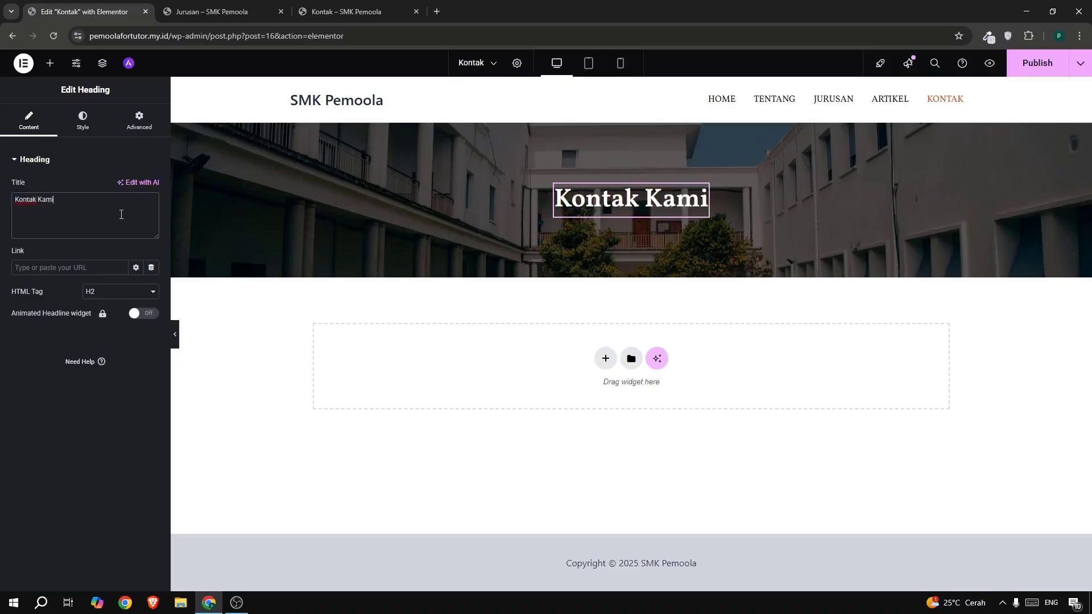
pyautogui.click(1037, 64)
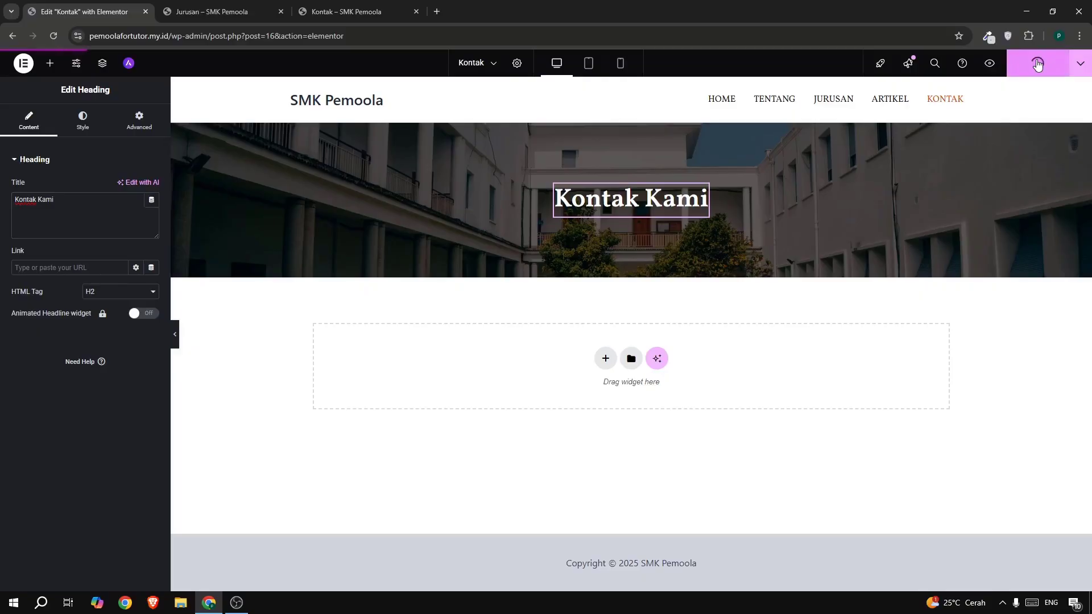
# - Check the live Kontak page with its new banner, then return to the editor
pyautogui.click(367, 12)
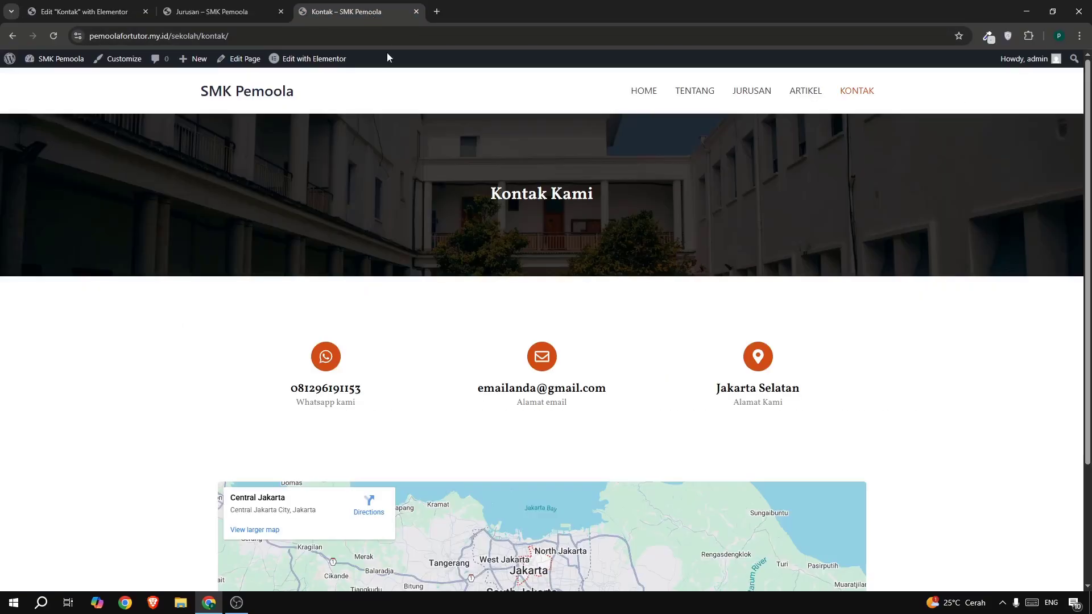
pyautogui.scroll(-3, 533, 251)
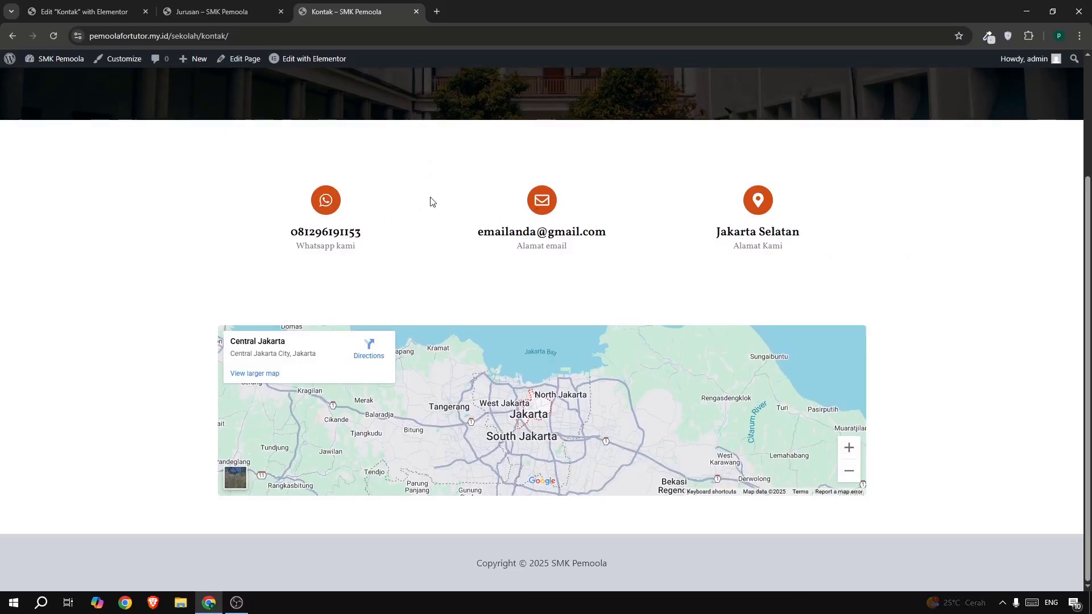
pyautogui.click(91, 12)
# - Open the Tentang page and its Elementor editor in a new tab
pyautogui.click(211, 12)
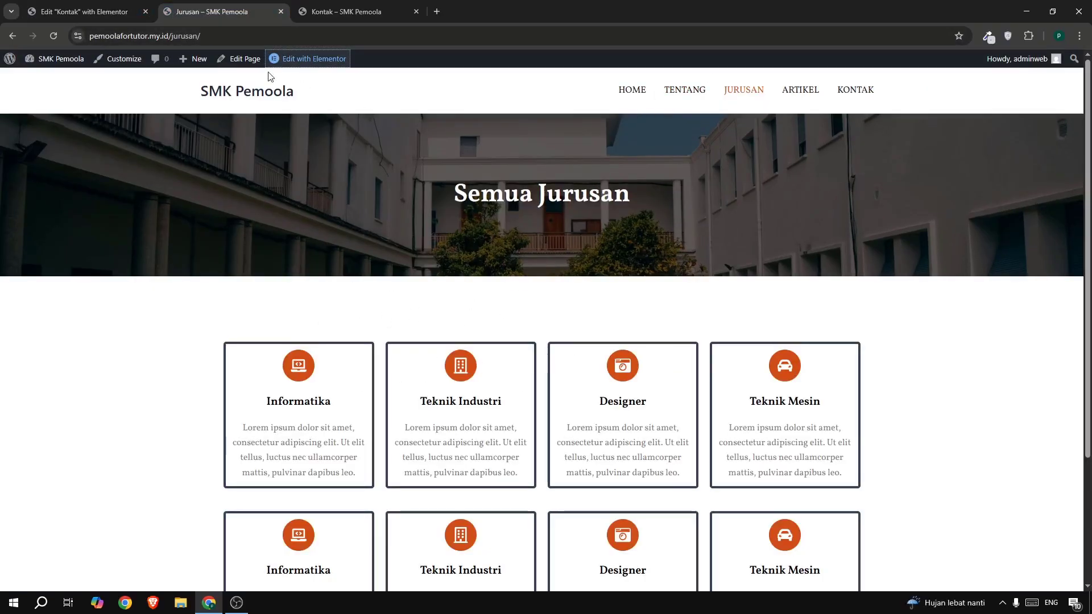
pyautogui.rightClick(292, 61)
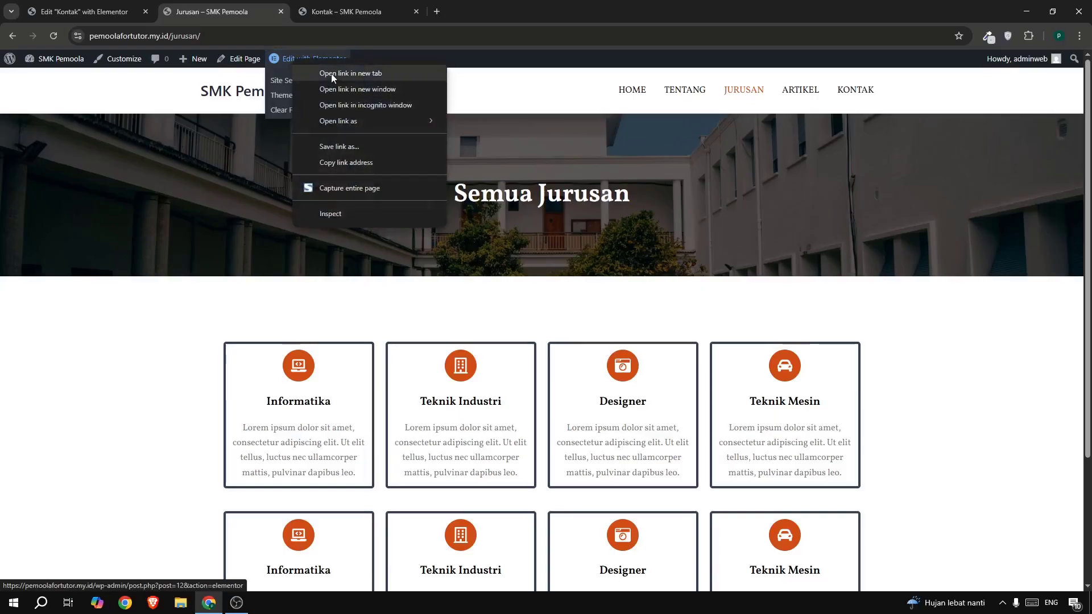
pyautogui.click(680, 94)
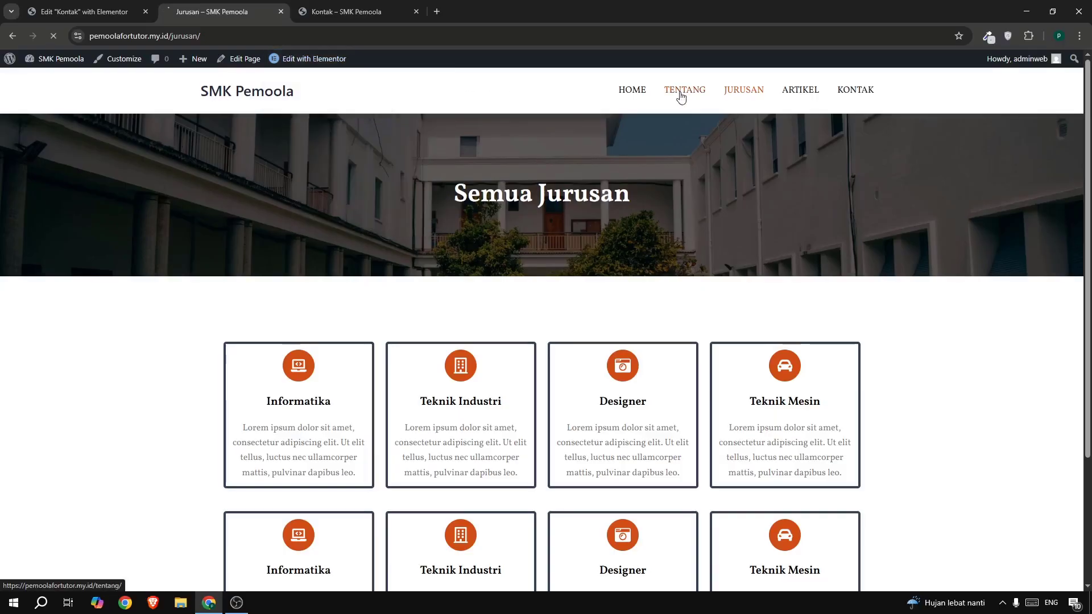
pyautogui.scroll(-8, 620, 267)
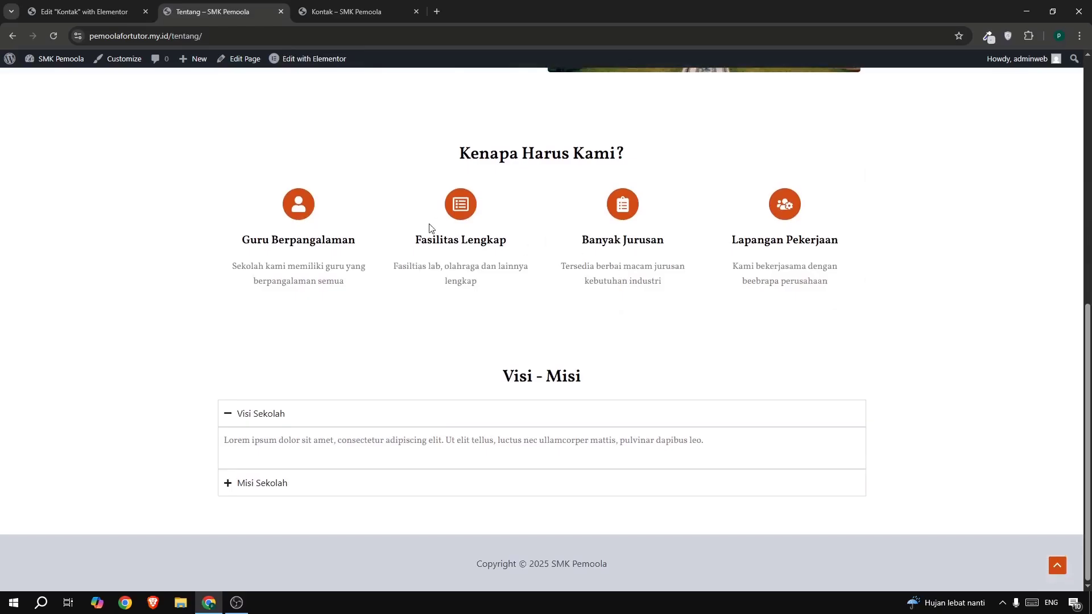
pyautogui.scroll(3, 469, 371)
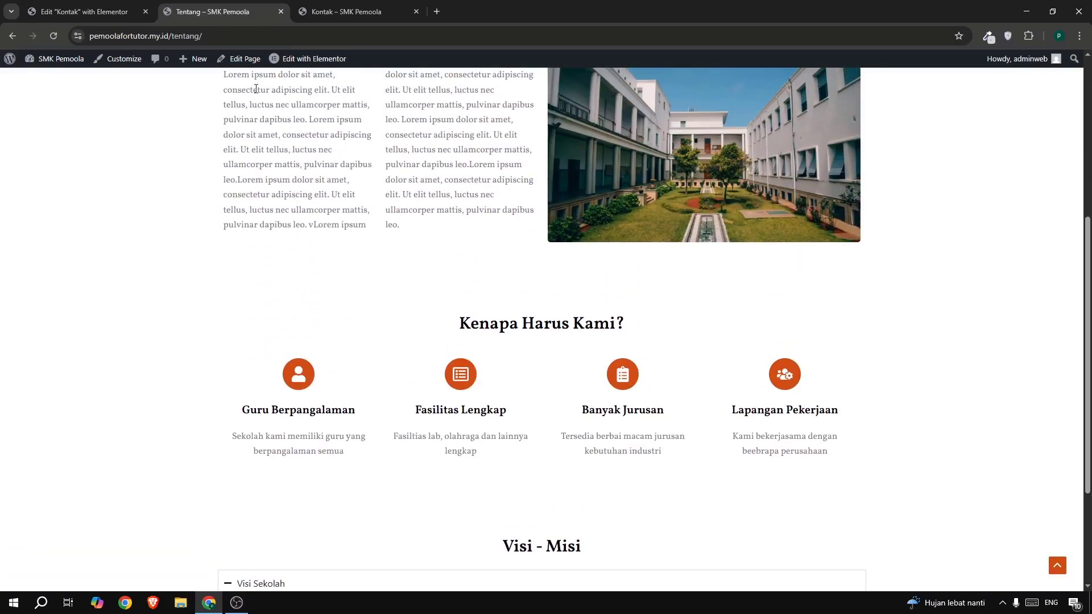
pyautogui.scroll(3, 285, 108)
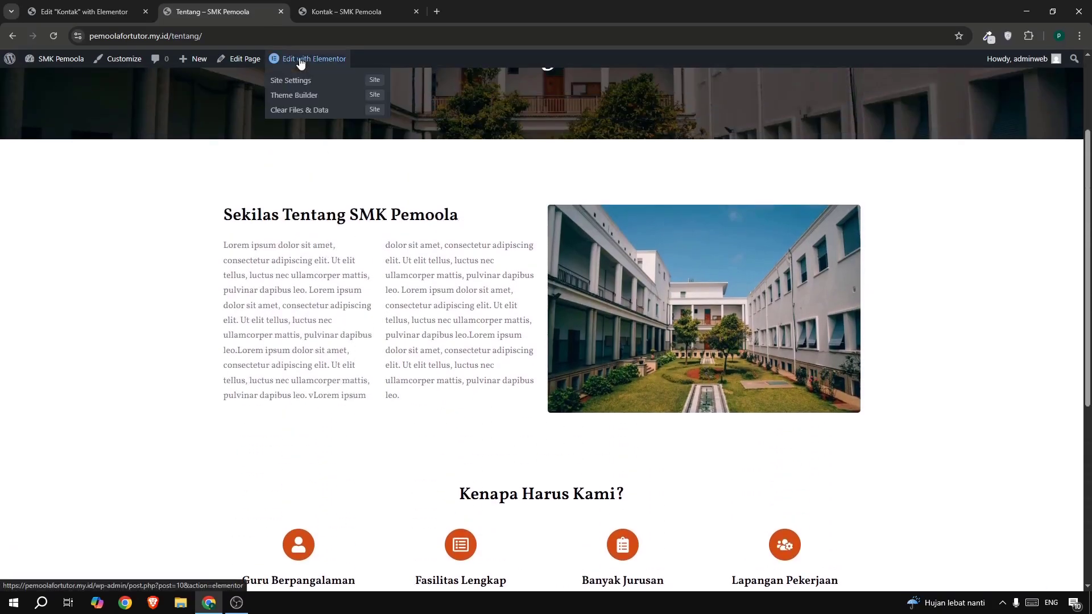
pyautogui.rightClick(301, 60)
pyautogui.click(329, 72)
pyautogui.click(308, 11)
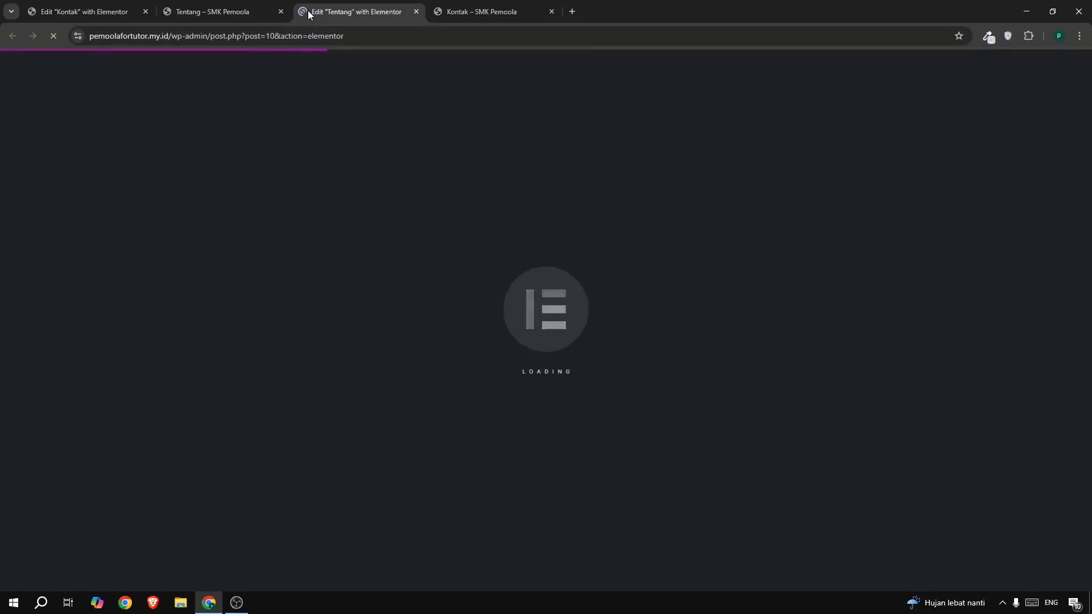
# - Copy the four-column Kenapa Harus Kami? row, close the Tentang editor, back to Kontak
pyautogui.click(489, 12)
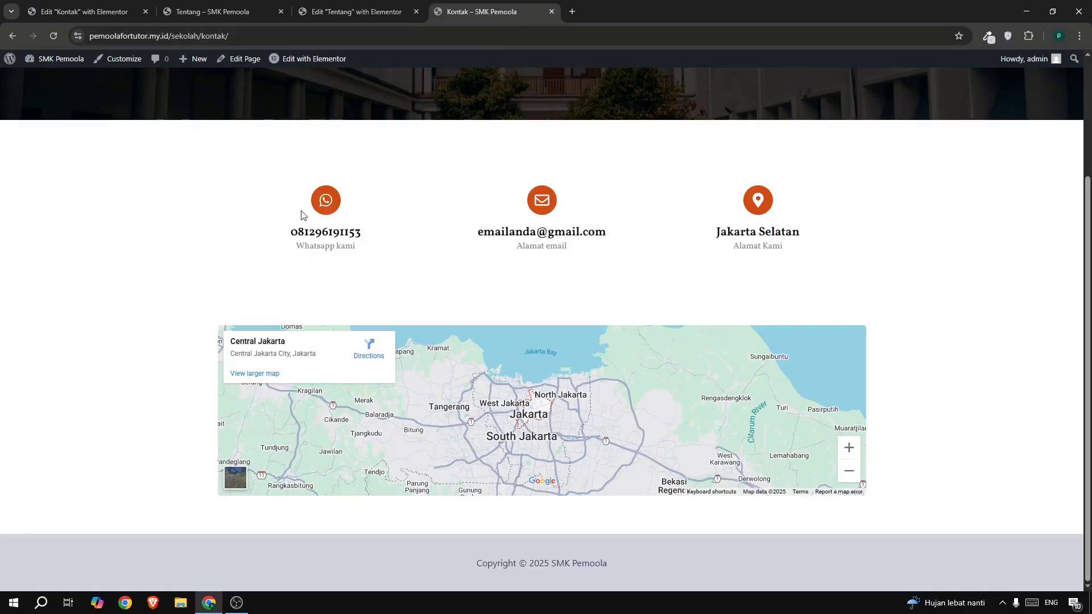
pyautogui.moveTo(274, 217); pyautogui.dragTo(792, 229)
pyautogui.click(329, 14)
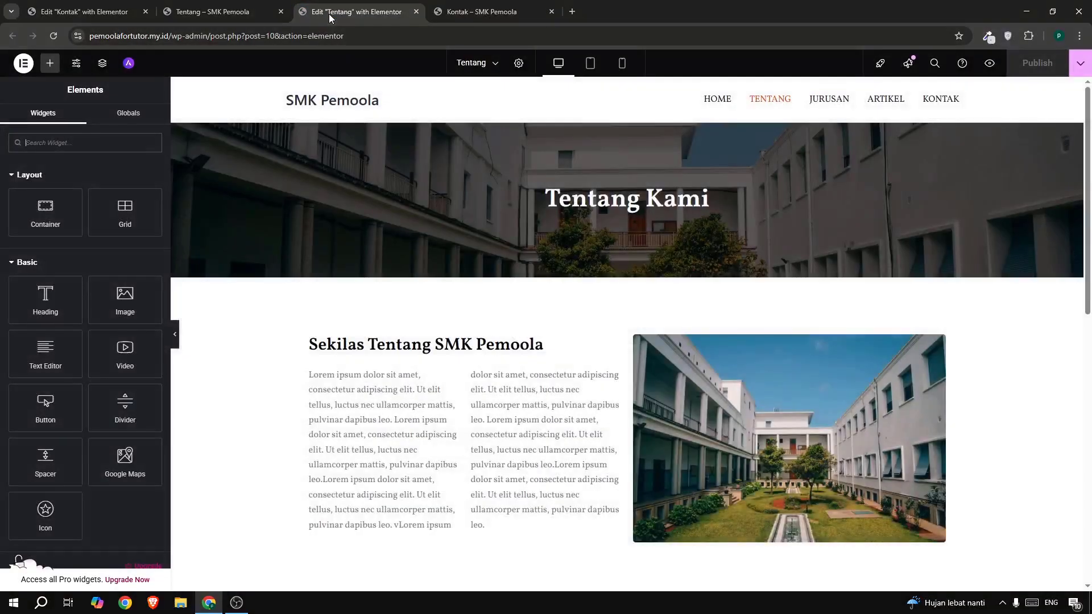
pyautogui.scroll(-6, 653, 292)
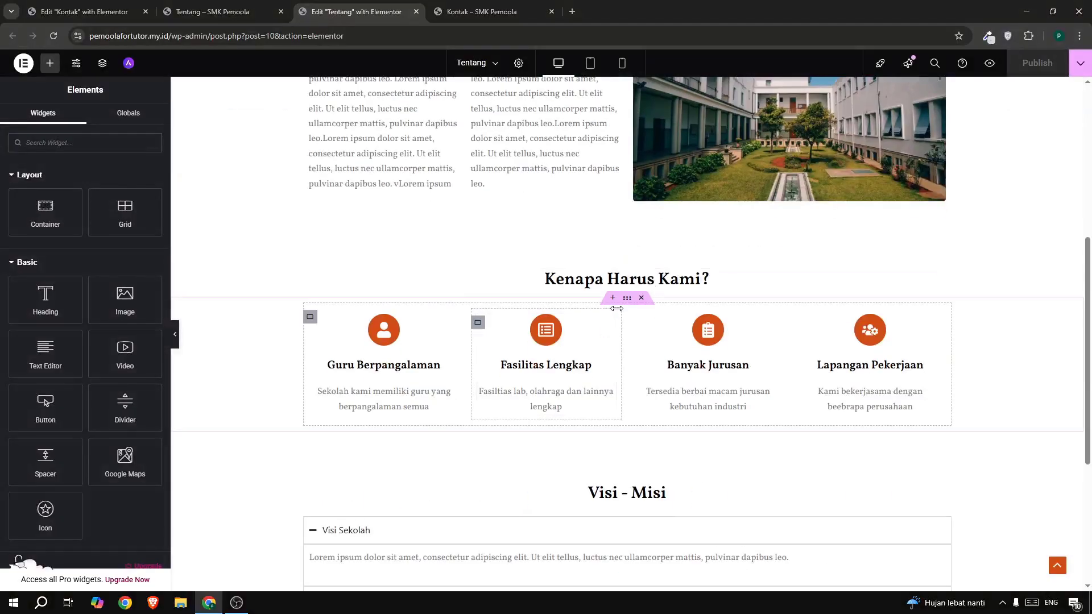
pyautogui.rightClick(624, 306)
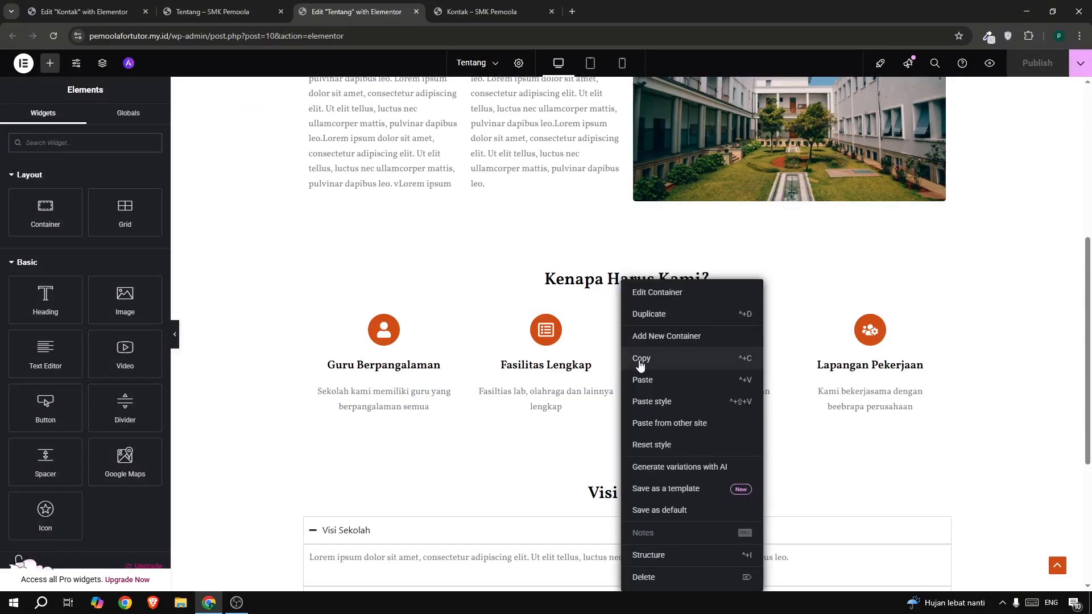
pyautogui.click(638, 361)
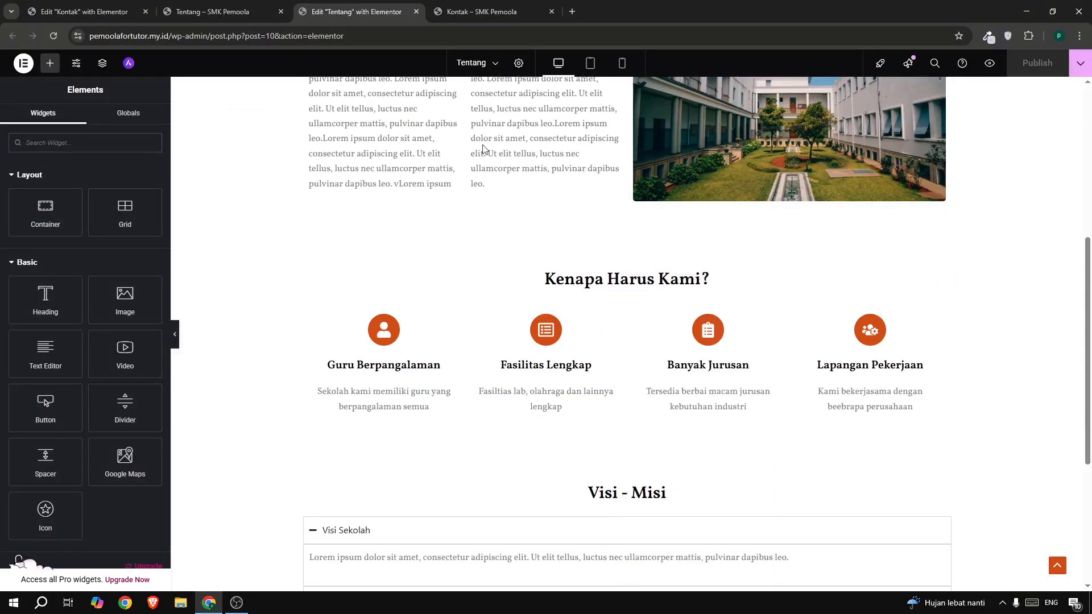
pyautogui.click(416, 11)
pyautogui.click(85, 12)
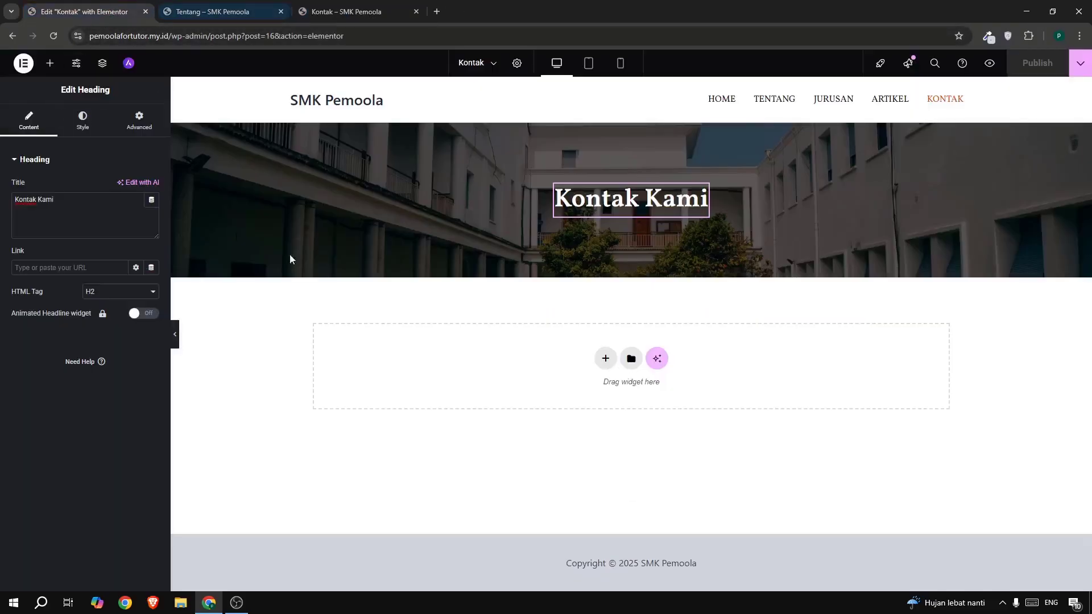
# - Paste the Kenapa Harus Kami? feature row into the empty Kontak section
pyautogui.rightClick(383, 365)
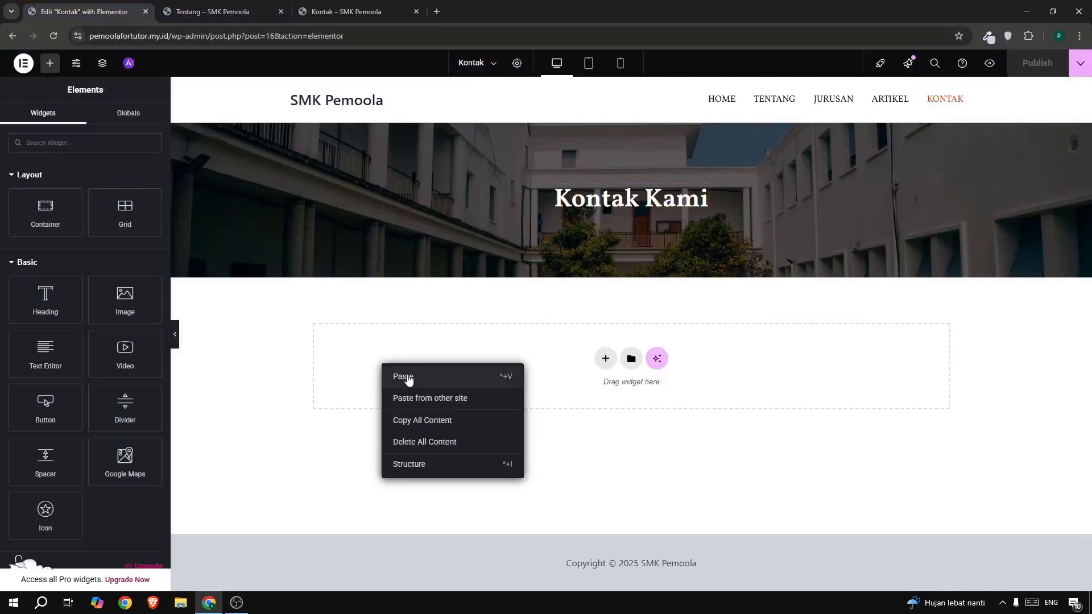
pyautogui.click(407, 378)
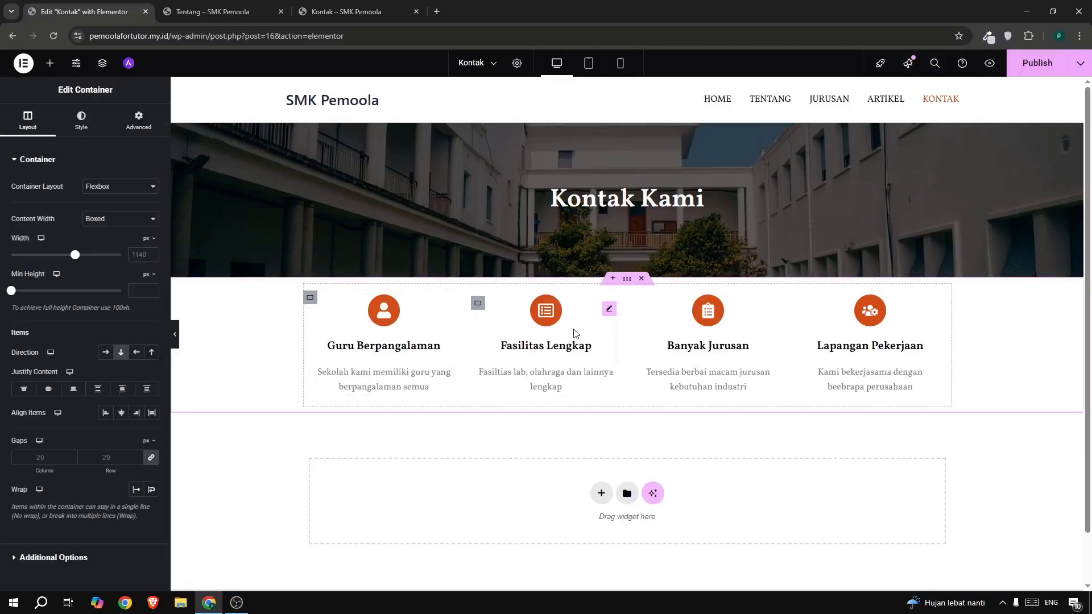
pyautogui.click(311, 12)
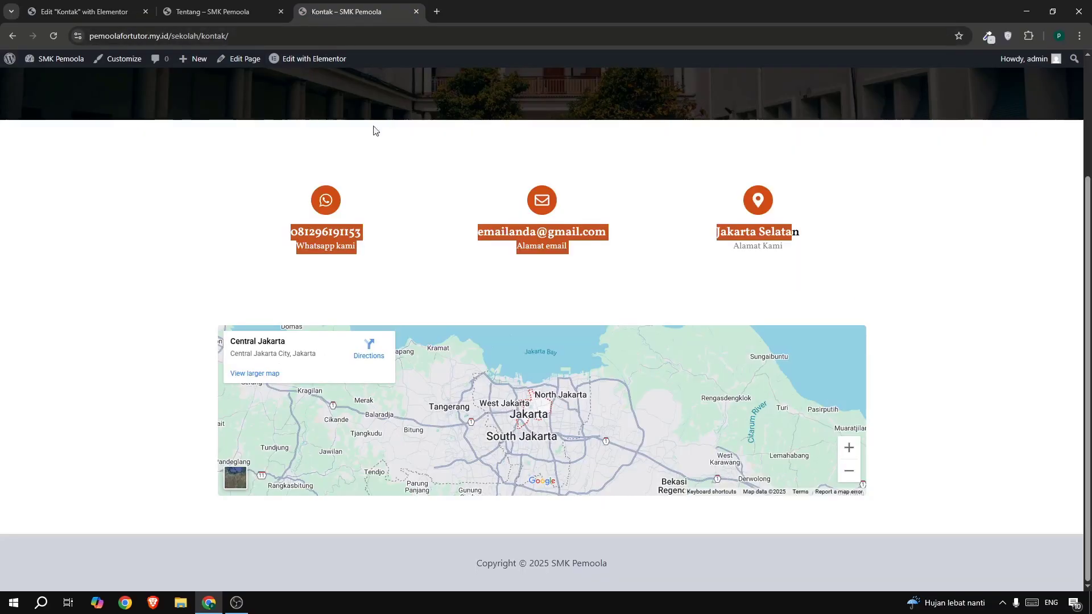
pyautogui.click(58, 10)
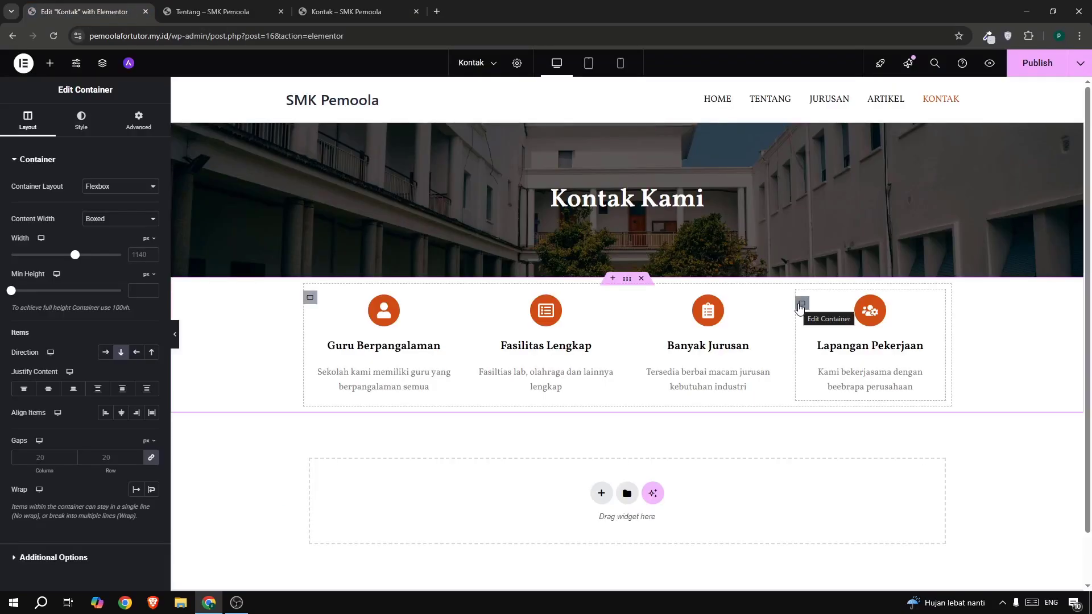
# - Delete the Lapangan Pekerjaan column and set the row's top margin to 5%
pyautogui.rightClick(800, 307)
pyautogui.click(831, 577)
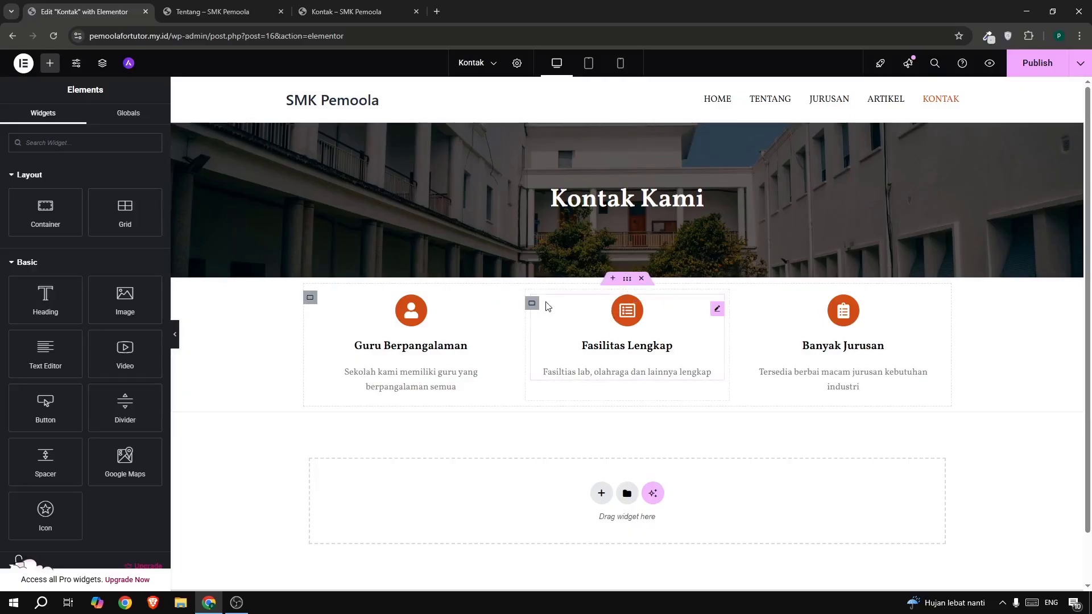
pyautogui.click(627, 280)
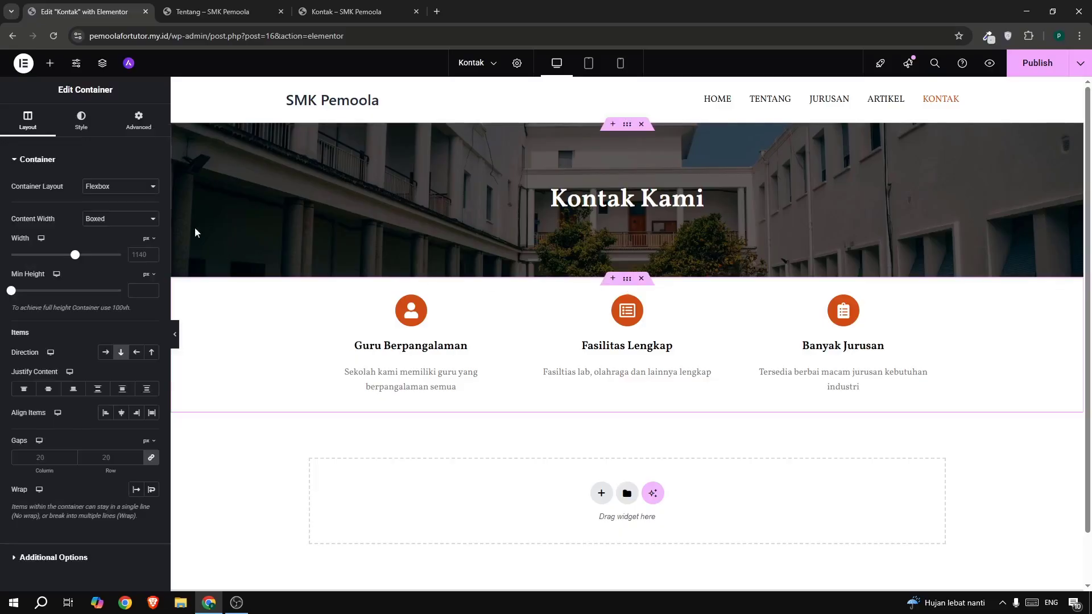
pyautogui.click(136, 120)
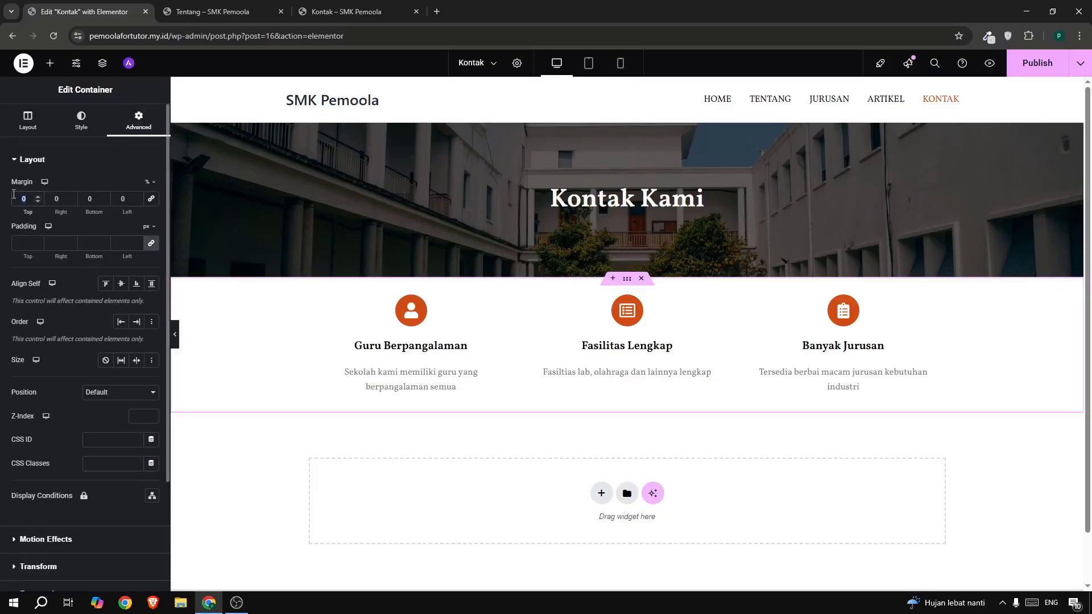
pyautogui.write('5')
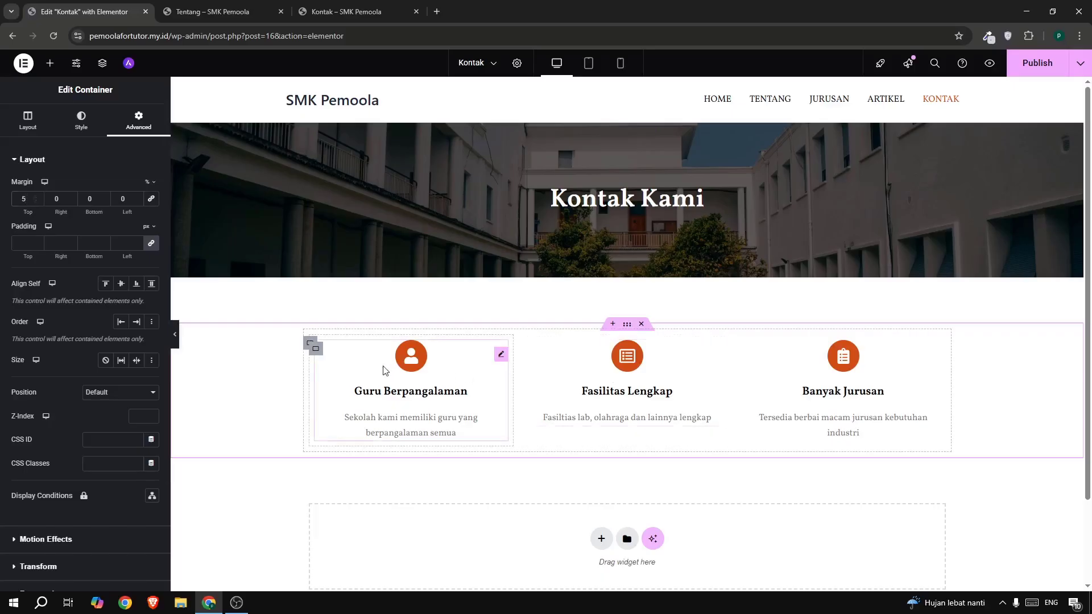
# - Replace the first feature box's icon with the WhatsApp icon
pyautogui.click(414, 364)
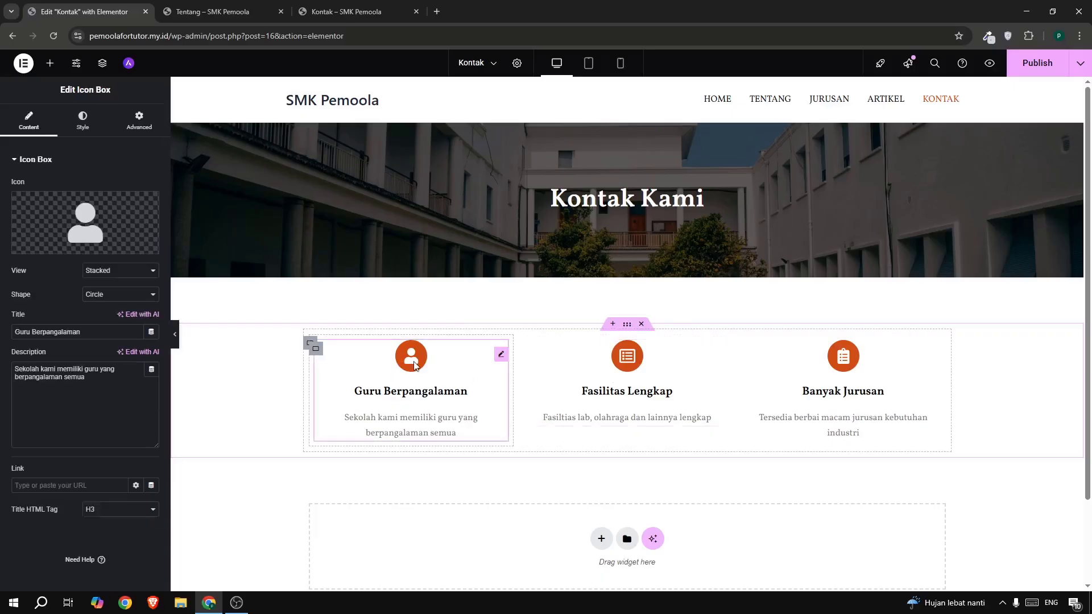
pyautogui.click(63, 216)
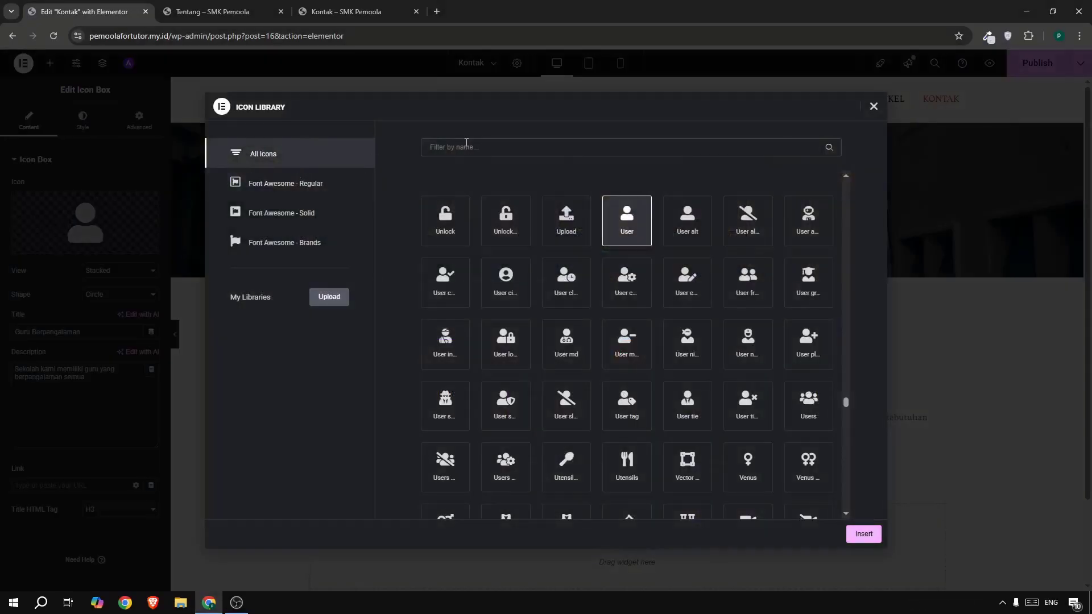
pyautogui.write('wha')
pyautogui.click(444, 215)
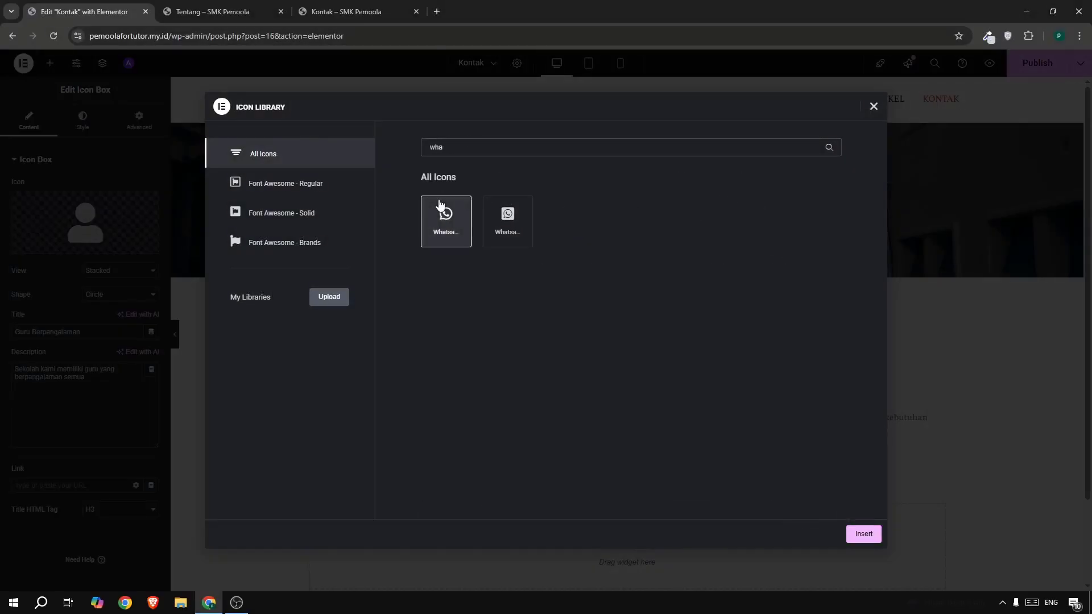
pyautogui.click(862, 534)
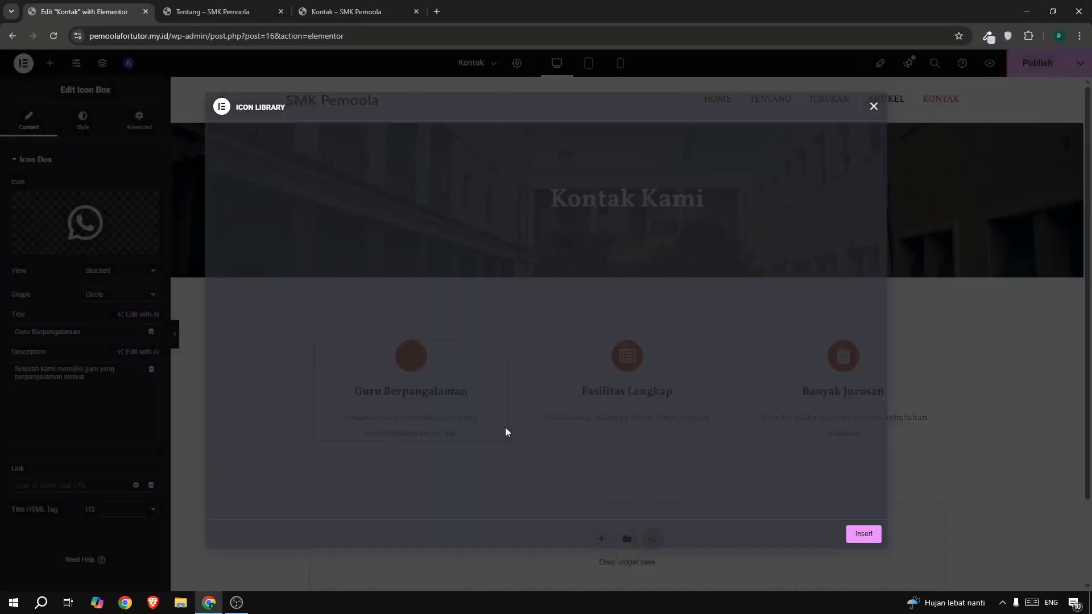
# - Set the box title to the WhatsApp phone number and description to 'Whatsaapp Kami'
pyautogui.tripleClick(48, 330)
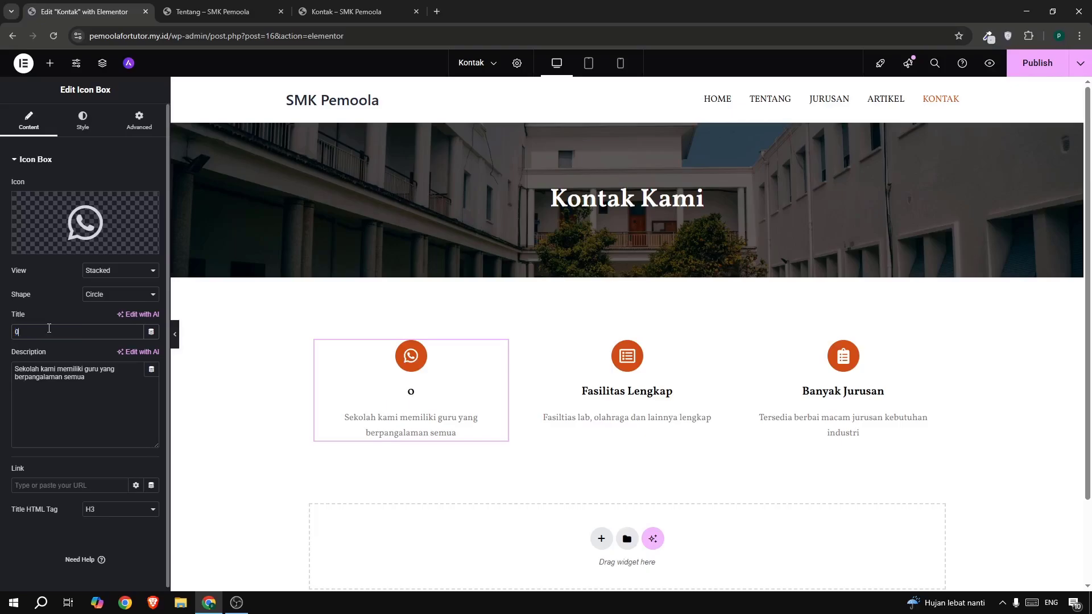
pyautogui.tripleClick(54, 378)
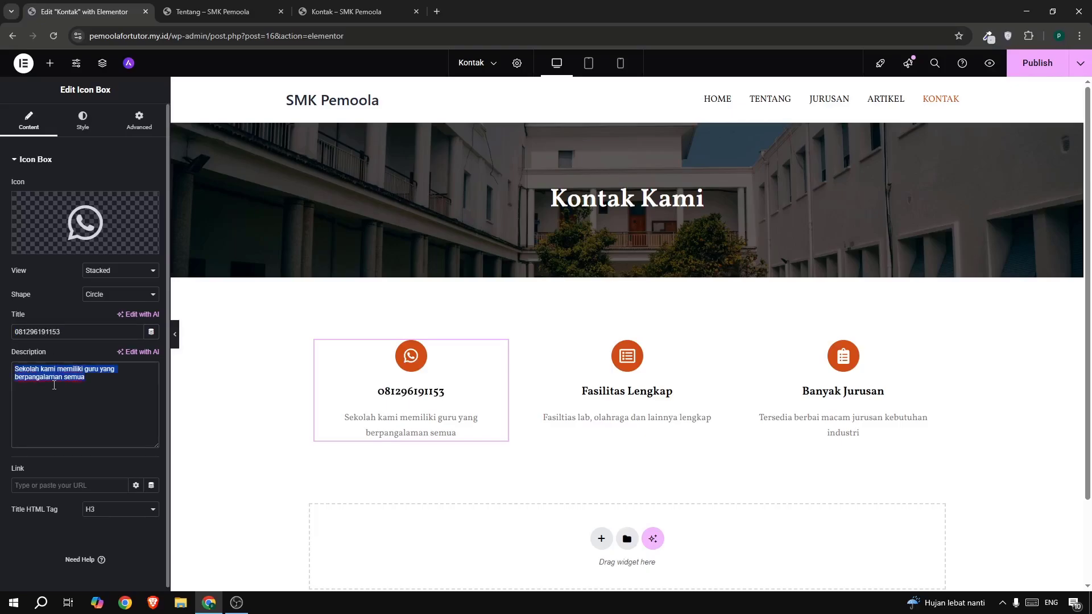
pyautogui.write('What')
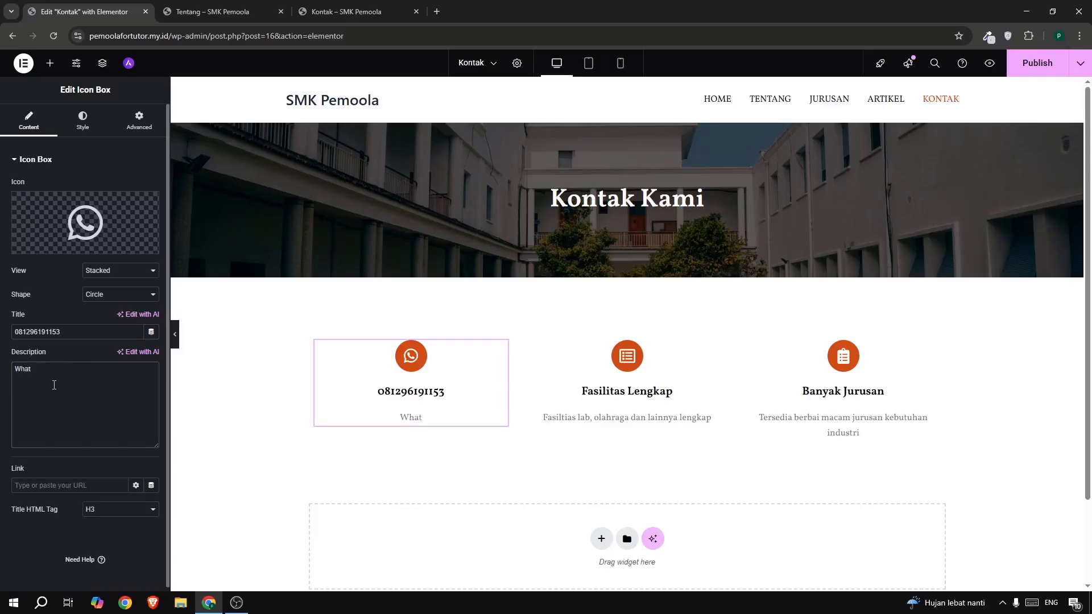
pyautogui.write('saa')
pyautogui.write('pp')
pyautogui.write(' Kami')
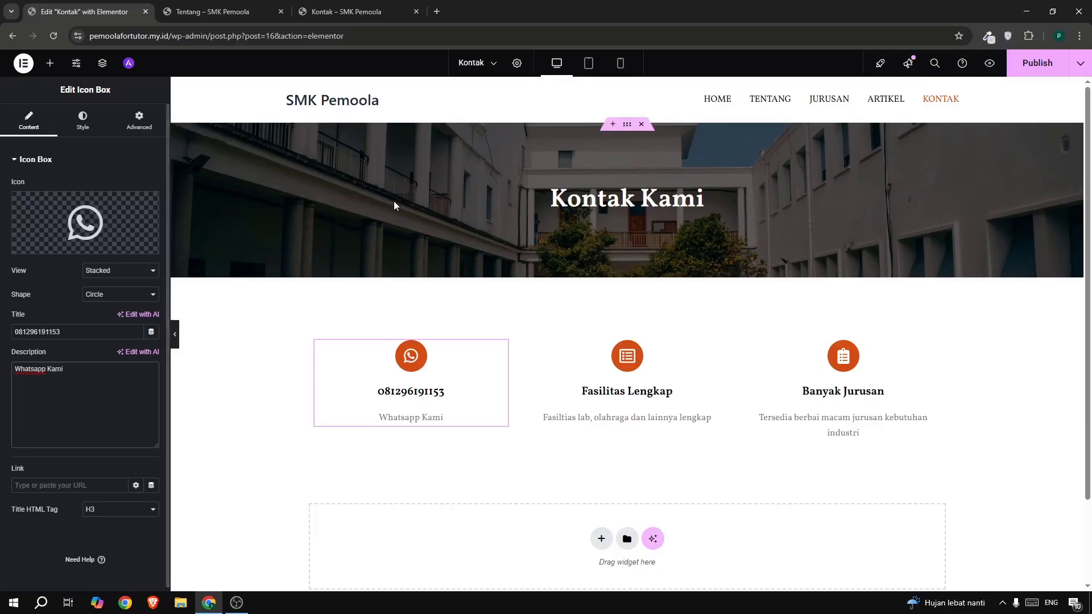
# - Set the box's content spacing between title and description to 0
pyautogui.click(323, 20)
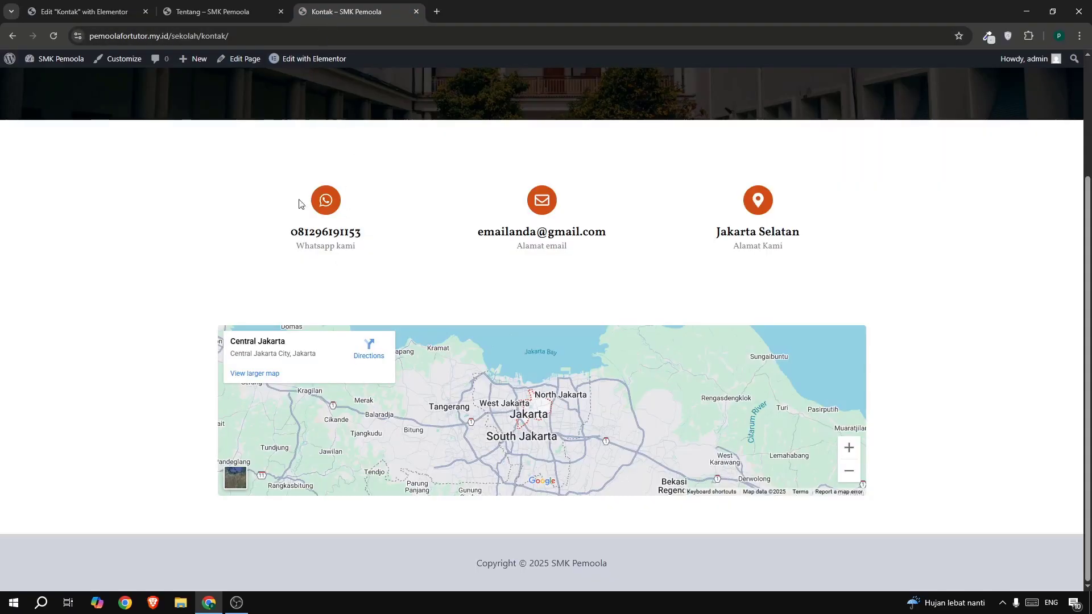
pyautogui.click(46, 12)
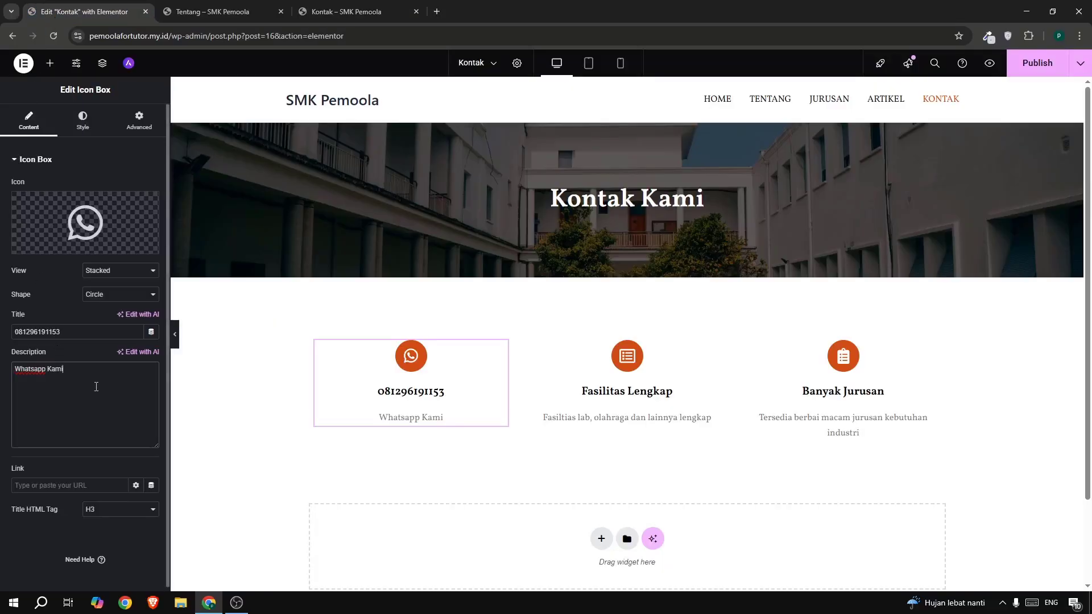
pyautogui.click(84, 132)
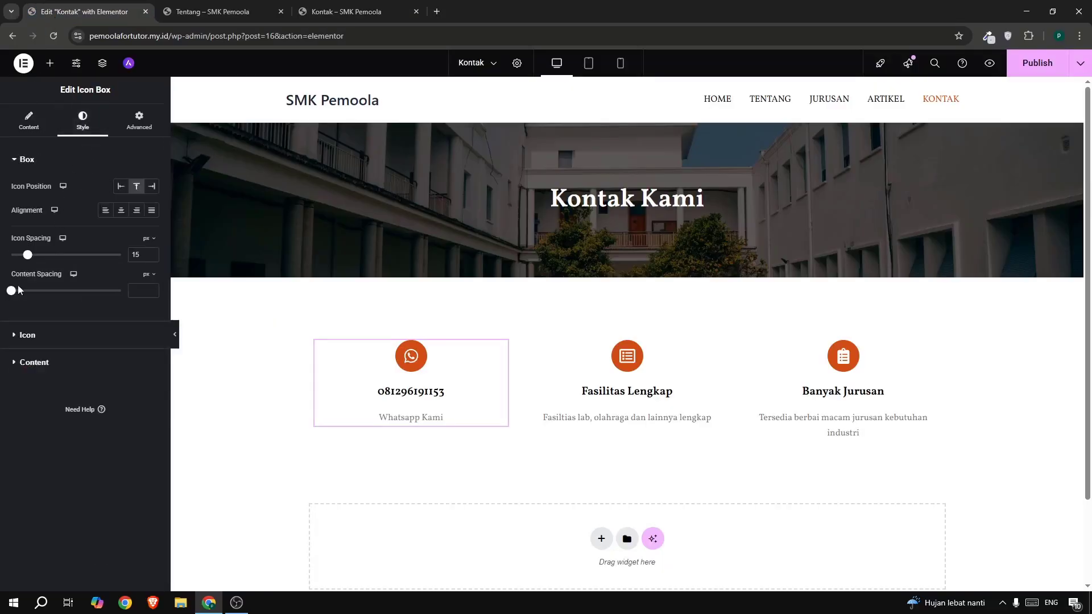
pyautogui.moveTo(8, 295)
pyautogui.mouseDown()
pyautogui.moveTo(23, 292)
pyautogui.moveTo(4, 293)
pyautogui.mouseUp()
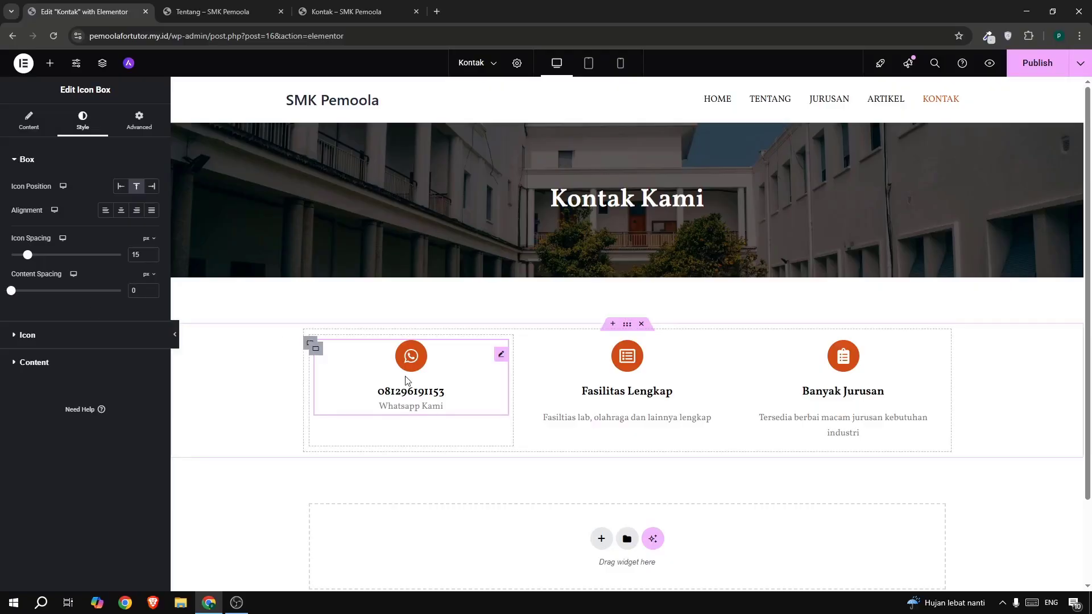
# - Copy the WhatsApp box's style and paste it onto the other two feature boxes
pyautogui.click(665, 372)
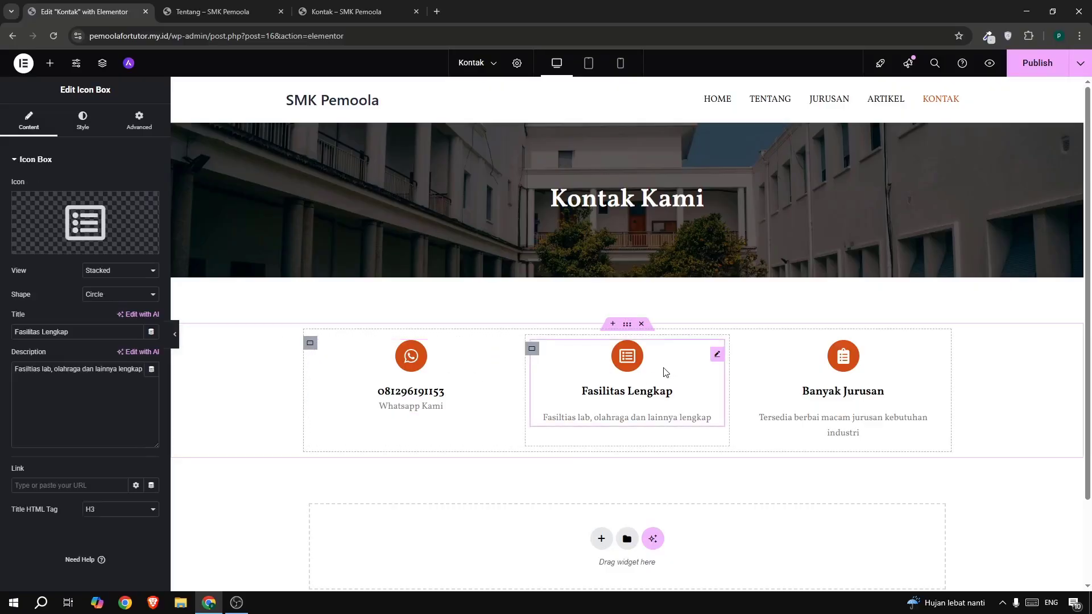
pyautogui.rightClick(401, 371)
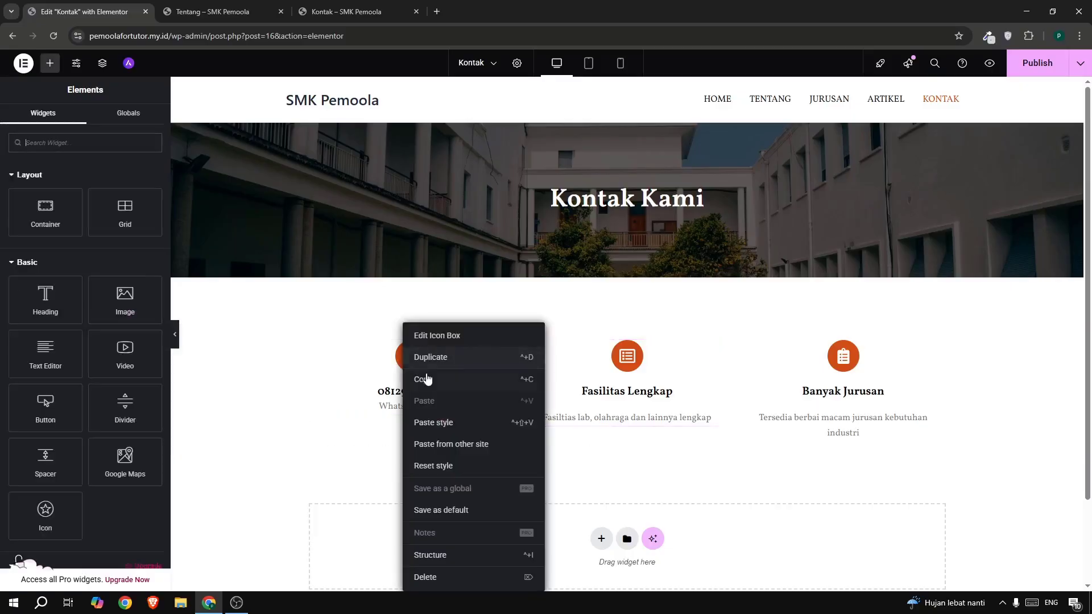
pyautogui.click(437, 378)
pyautogui.rightClick(632, 376)
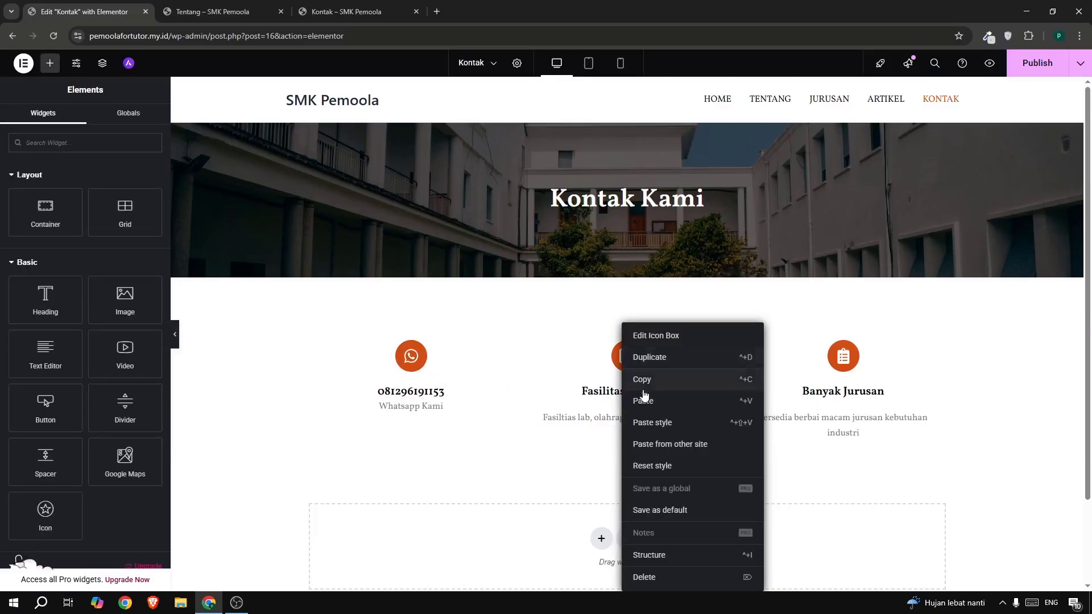
pyautogui.click(658, 425)
pyautogui.rightClick(835, 380)
pyautogui.click(851, 422)
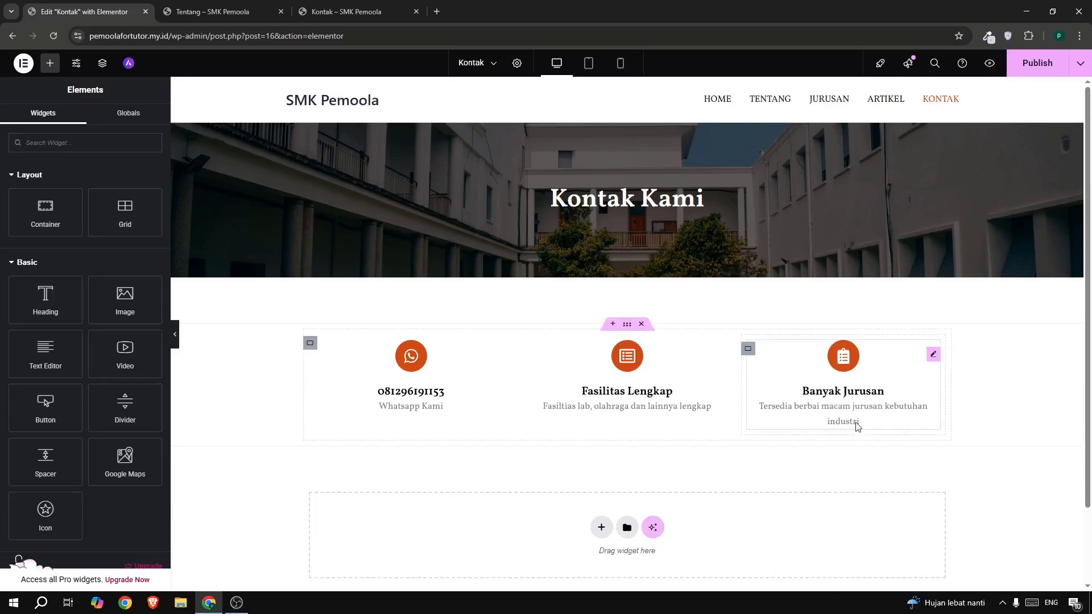
# - Give the second box the open-envelope icon from the icon library
pyautogui.click(662, 387)
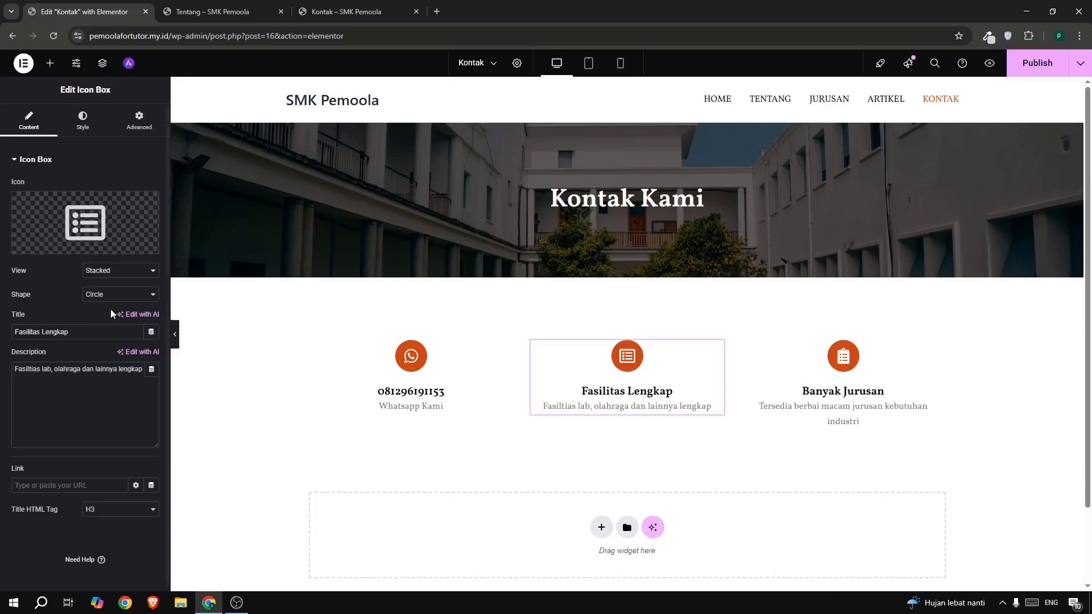
pyautogui.click(87, 223)
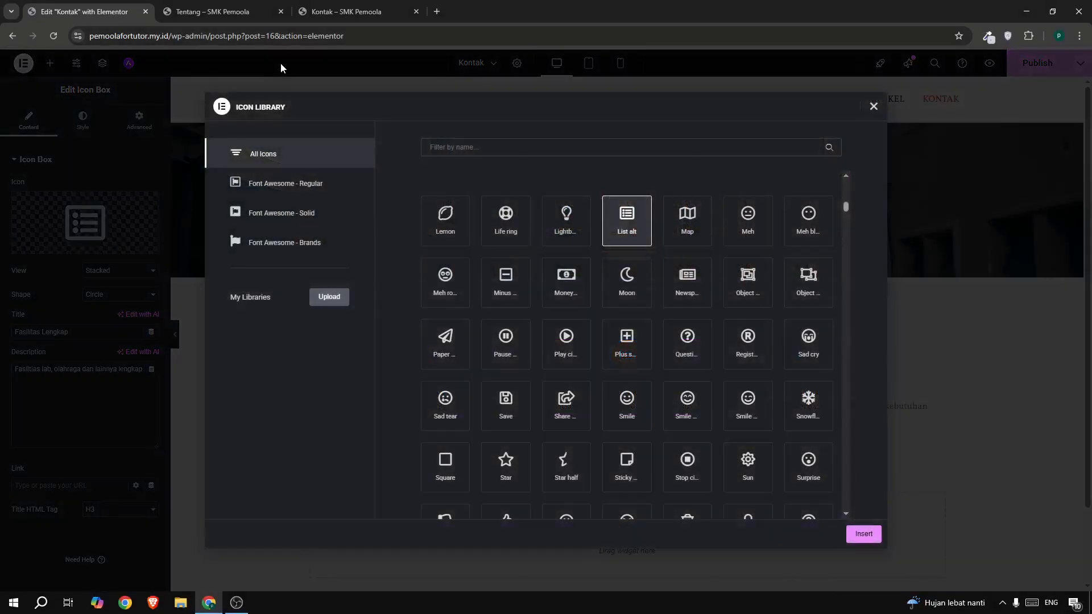
pyautogui.click(335, 12)
pyautogui.click(111, 15)
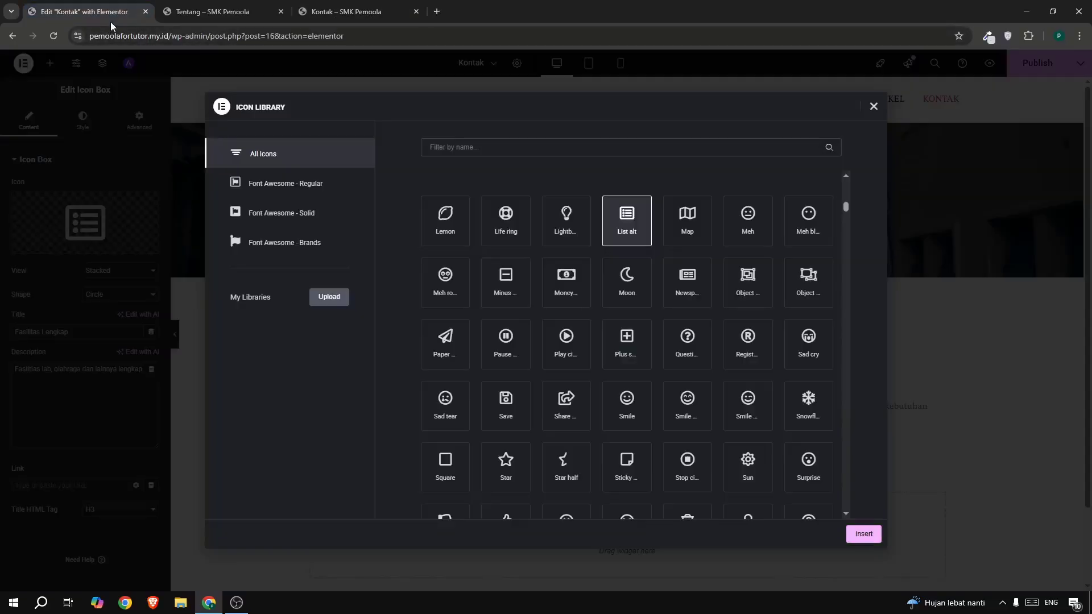
pyautogui.click(489, 145)
pyautogui.write('env')
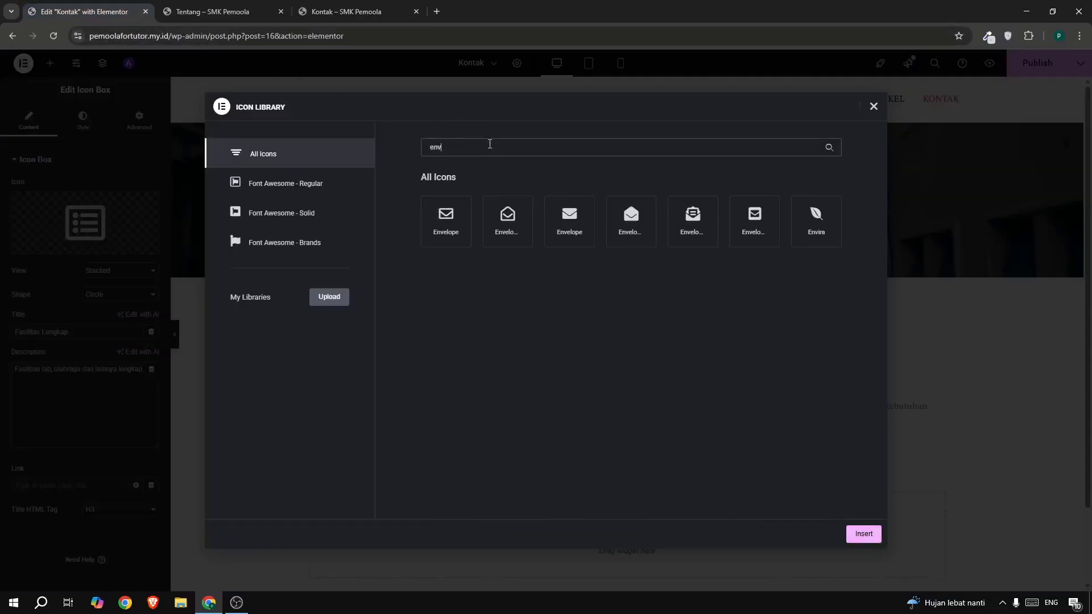
pyautogui.click(864, 533)
# - Title the second box with a placeholder email address and describe it 'Alamat Email'
pyautogui.moveTo(75, 335); pyautogui.dragTo(1, 338)
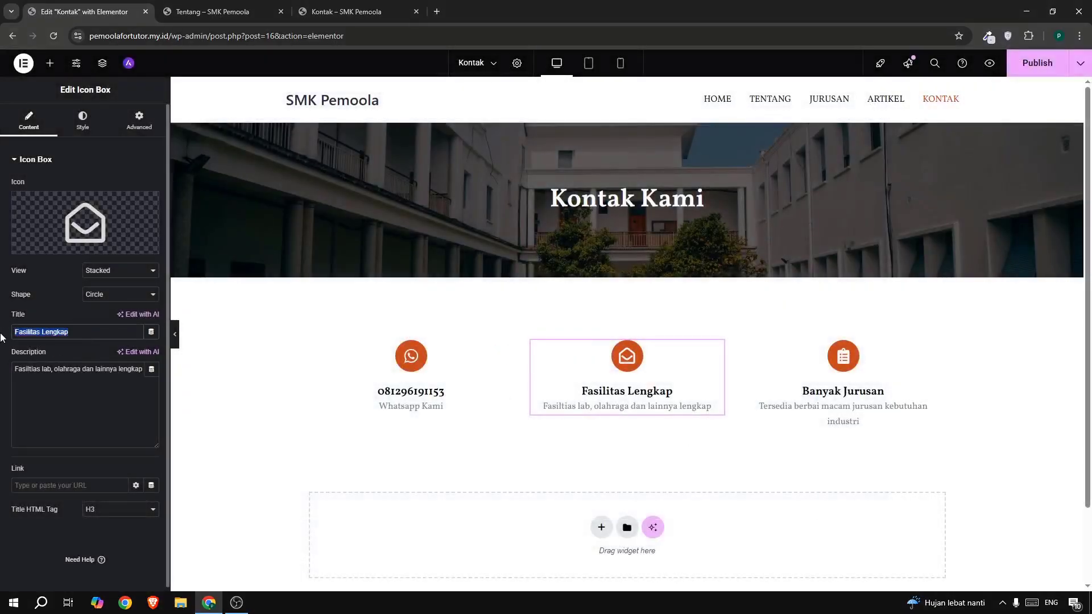
pyautogui.write('emailand')
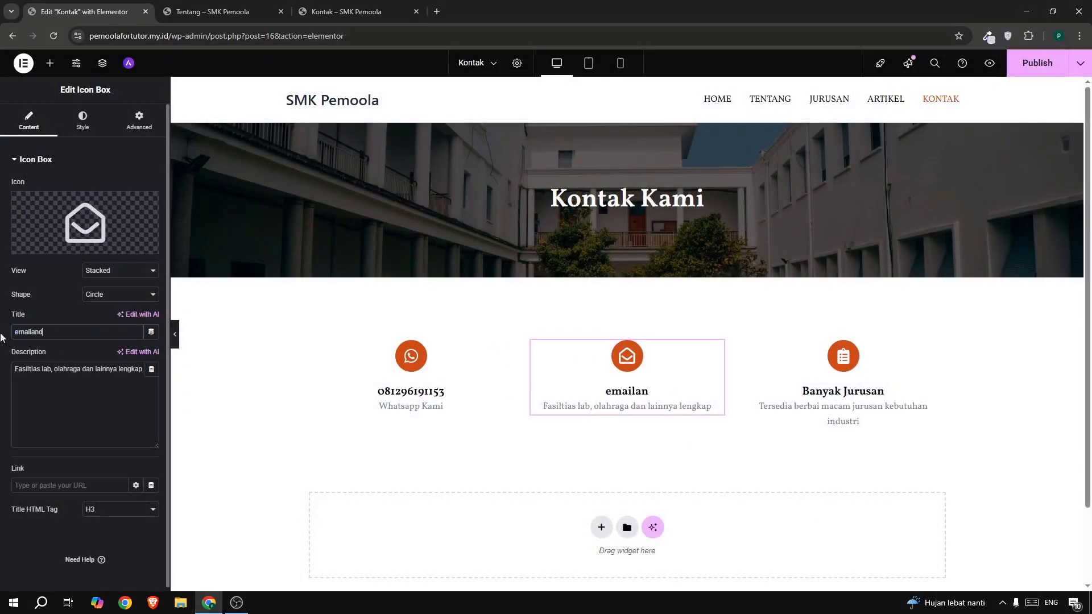
pyautogui.write('a@gmail.com')
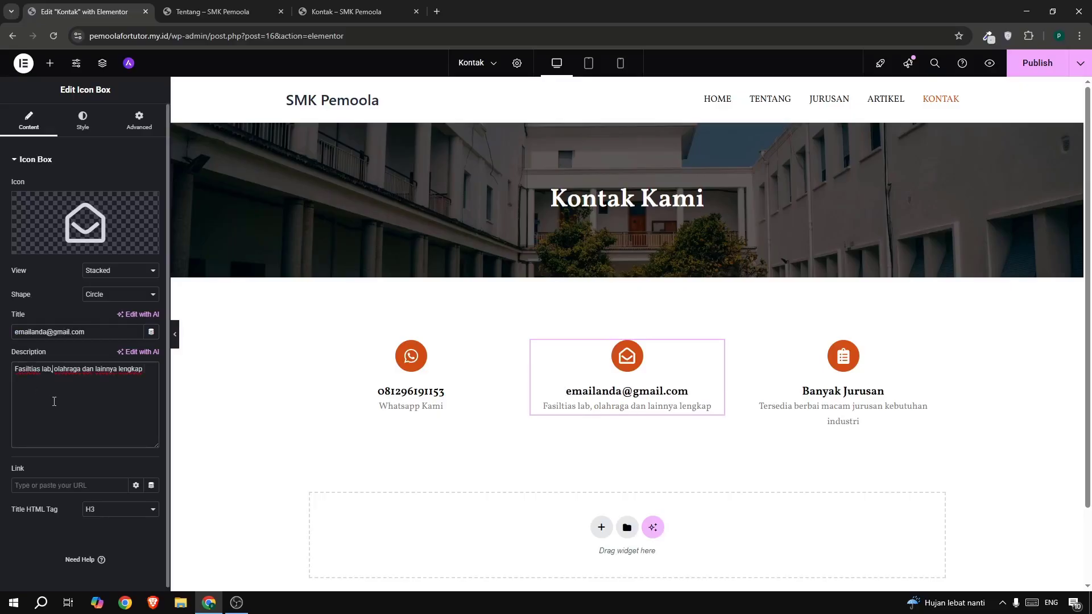
pyautogui.hotkey('ctrl', 'a')
pyautogui.write('A')
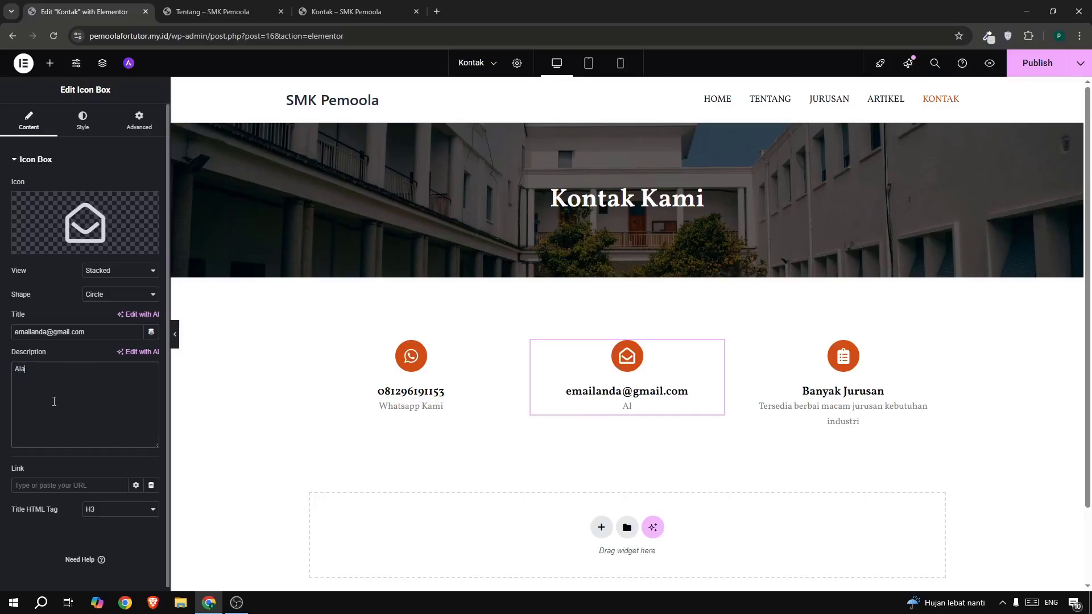
pyautogui.write('lamat Email')
# - Make the third box a map-marker icon titled 'Jakarta Seatan' with description 'Alamat Kami'
pyautogui.click(830, 357)
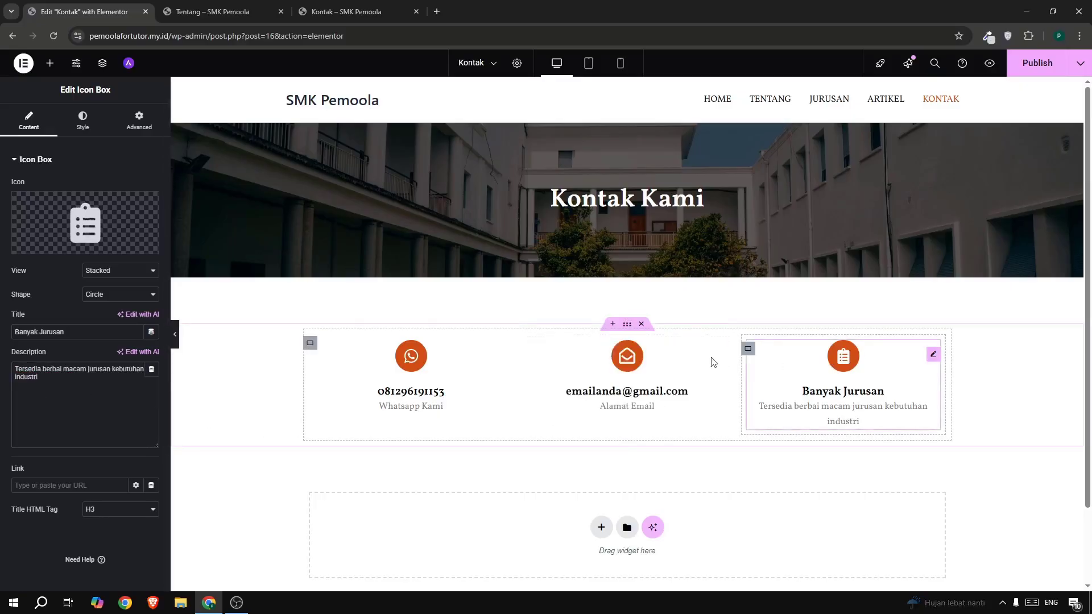
pyautogui.click(119, 220)
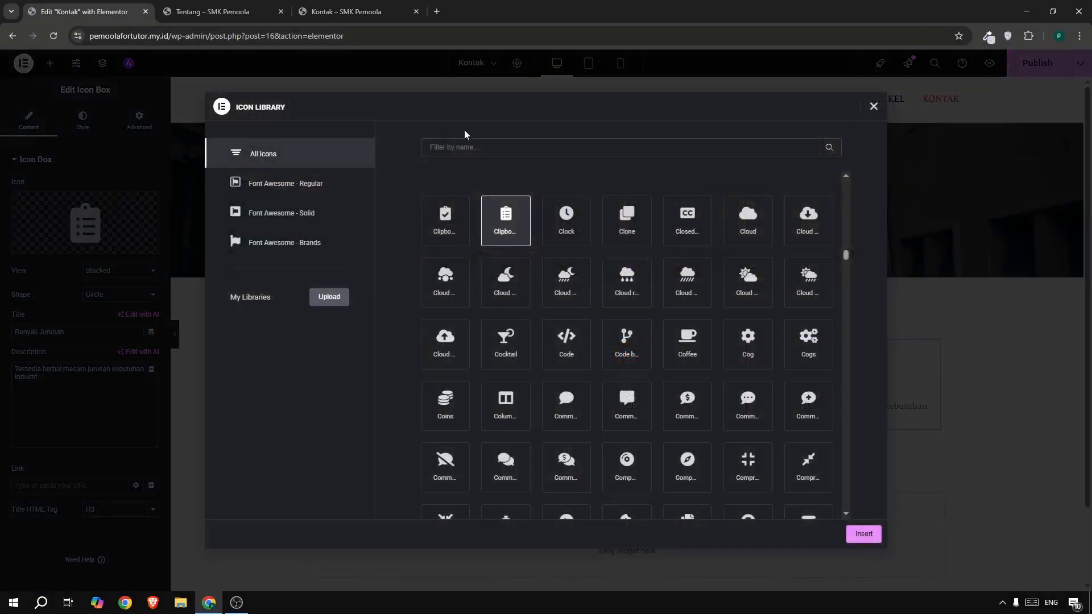
pyautogui.write('map')
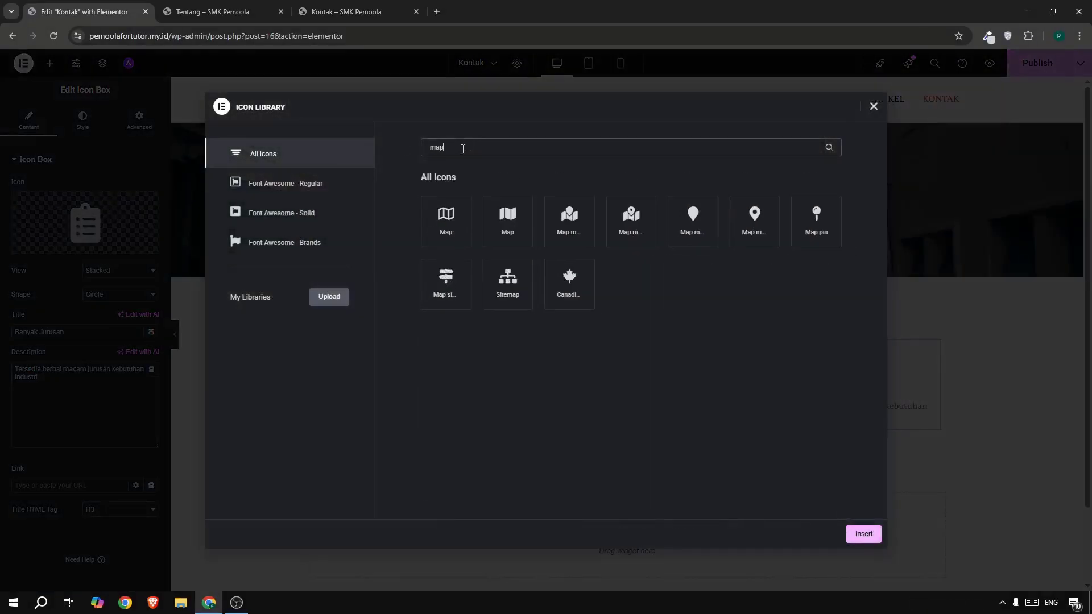
pyautogui.click(753, 234)
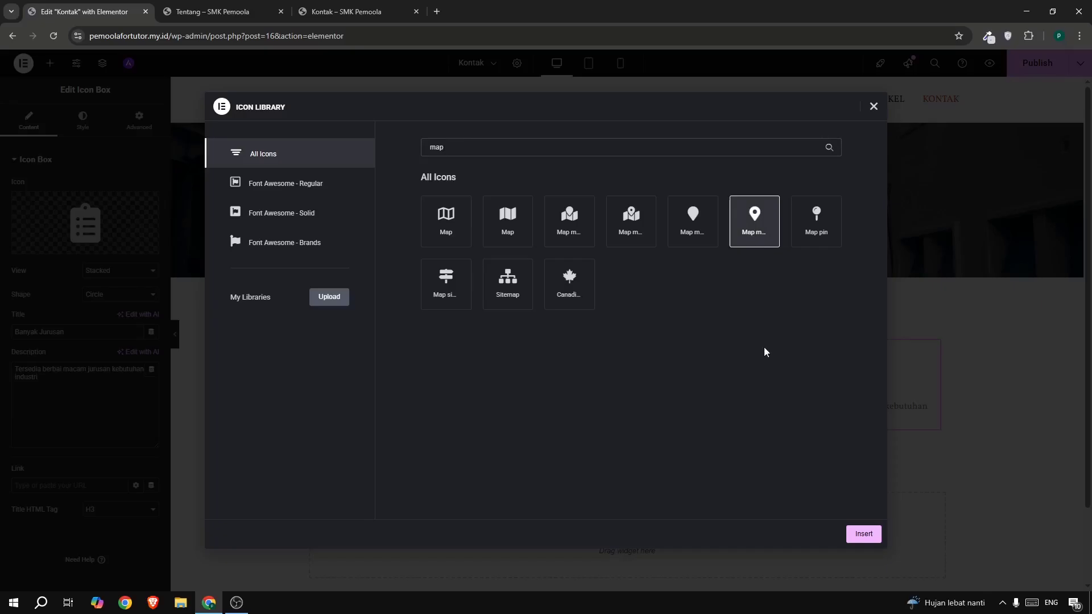
pyautogui.click(862, 534)
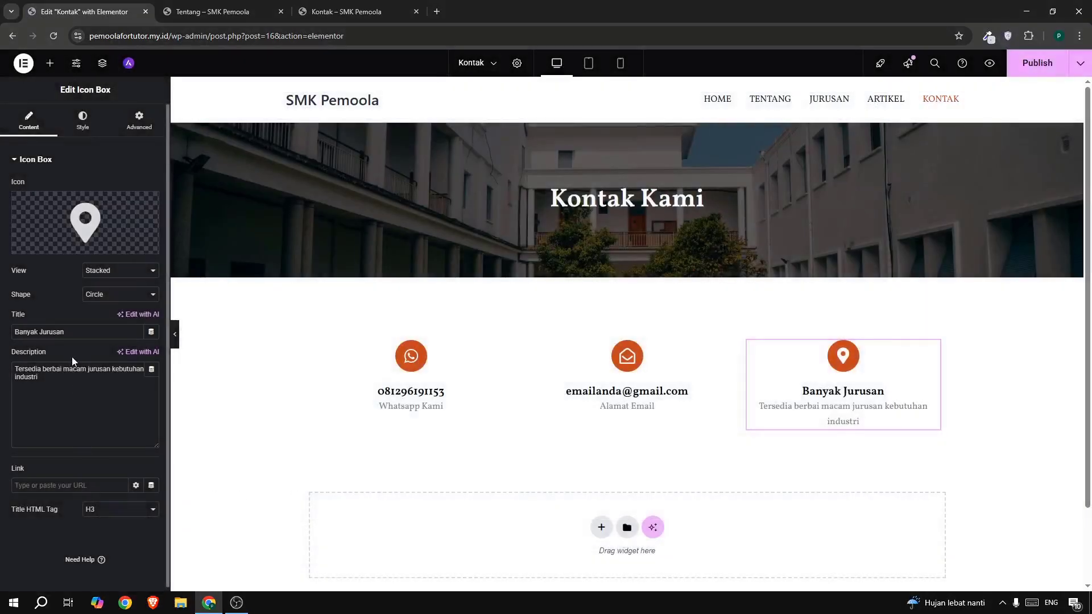
pyautogui.tripleClick(74, 339)
pyautogui.write('Jak')
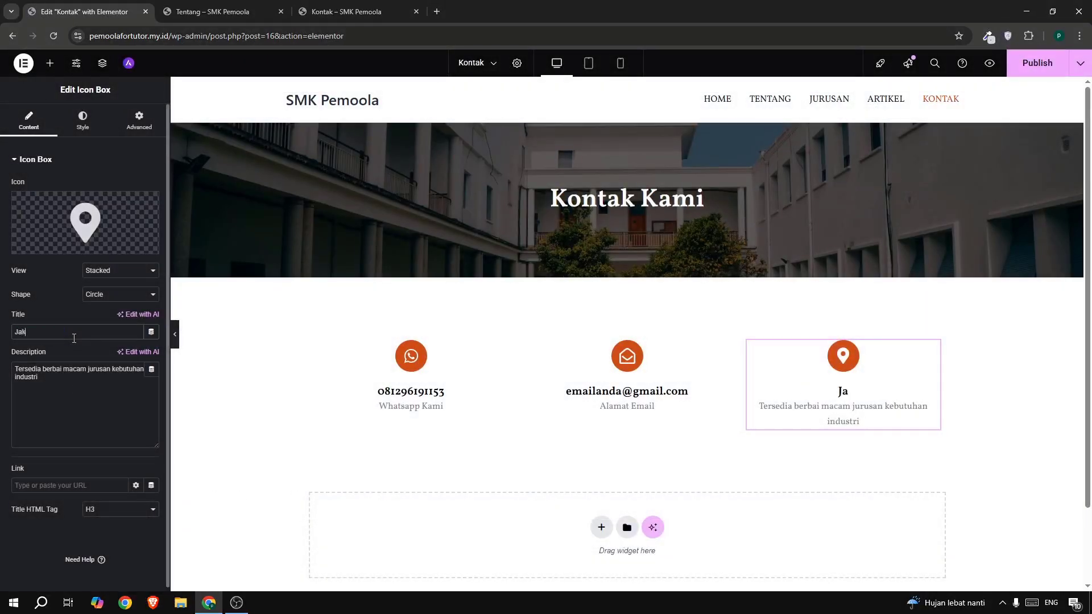
pyautogui.write('arta Seatan')
pyautogui.tripleClick(75, 382)
pyautogui.write('A')
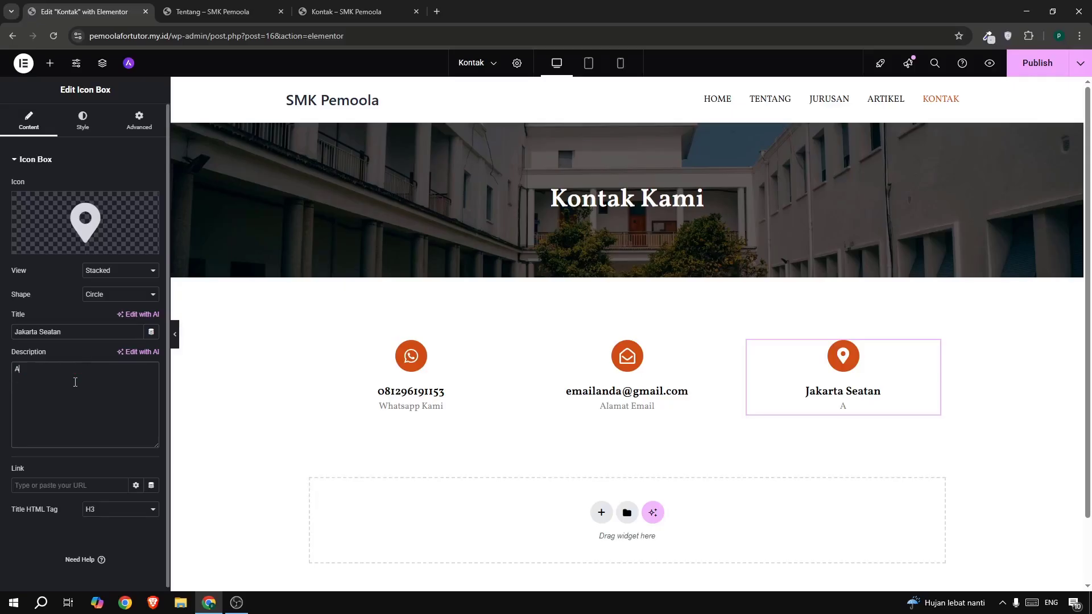
pyautogui.write('lamat Kami')
# - Place a Google Maps widget below the contact boxes with location 'jakarta selatan'
pyautogui.click(50, 63)
pyautogui.scroll(-1, 651, 301)
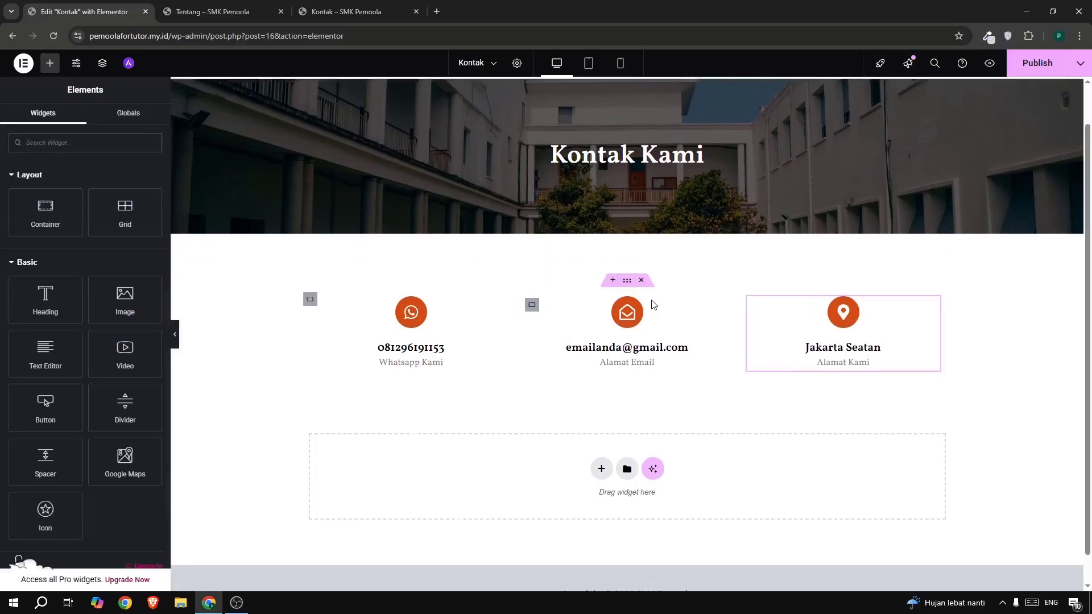
pyautogui.write('map')
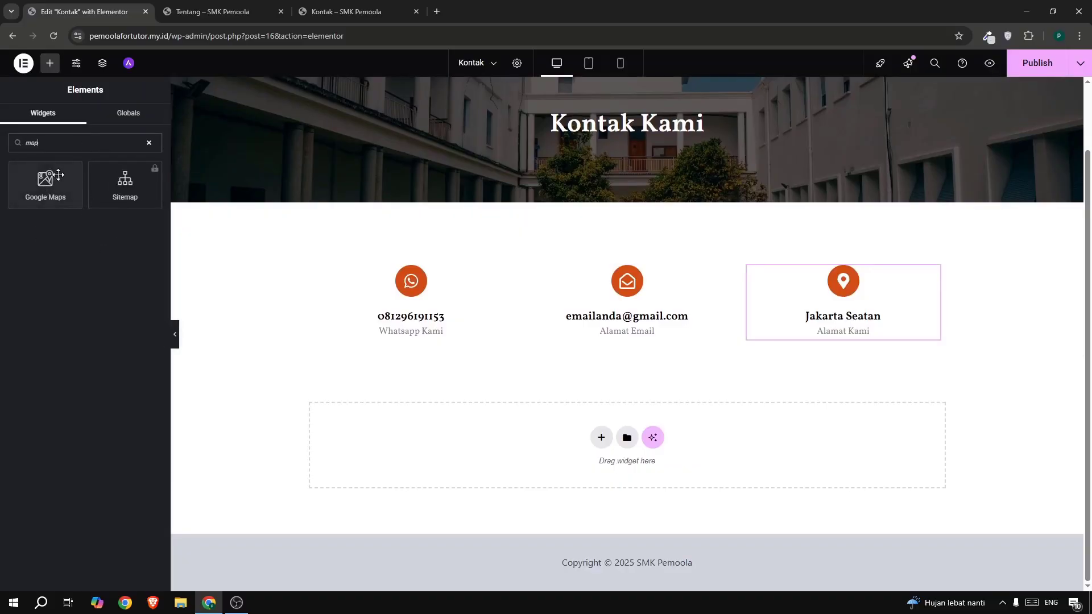
pyautogui.moveTo(46, 184); pyautogui.dragTo(427, 424)
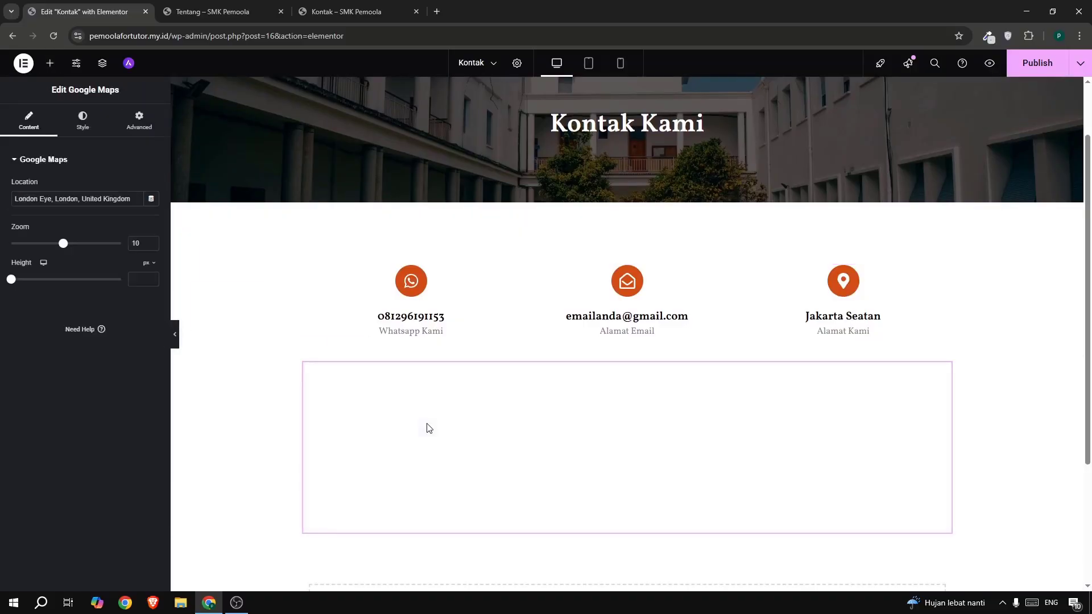
pyautogui.tripleClick(67, 199)
pyautogui.write('jakarta selatan')
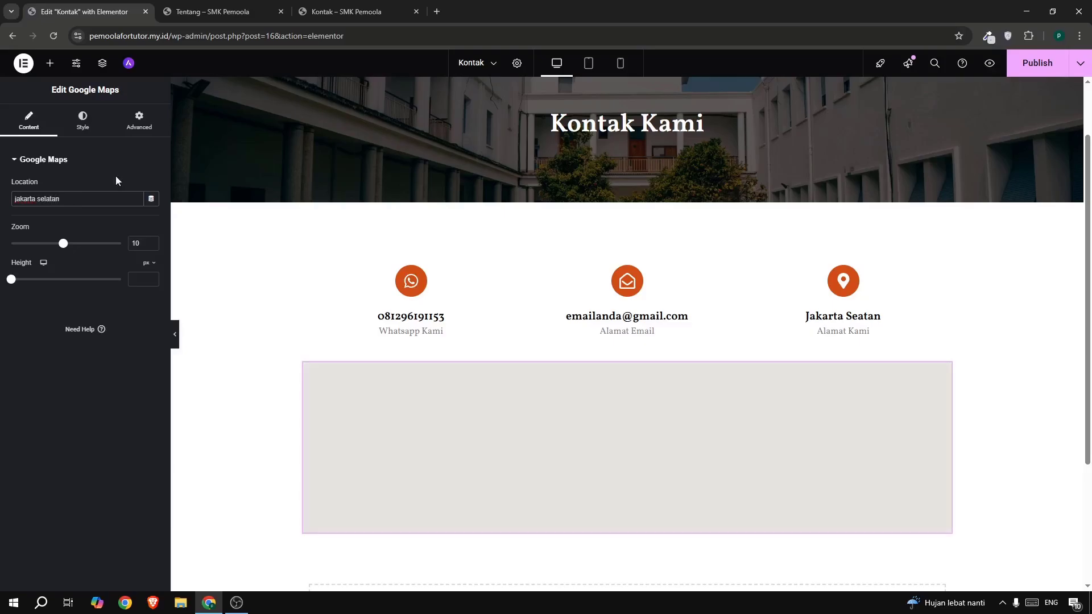
# - Give the map 15px rounded corners and select its parent section's Advanced settings
pyautogui.click(139, 123)
pyautogui.scroll(-5, 96, 343)
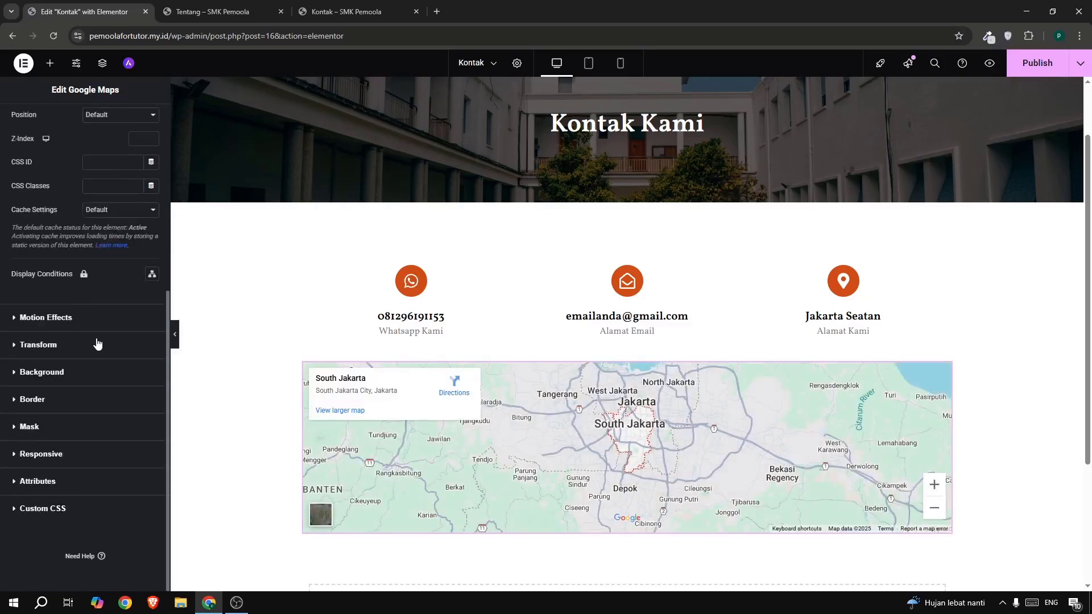
pyautogui.click(44, 408)
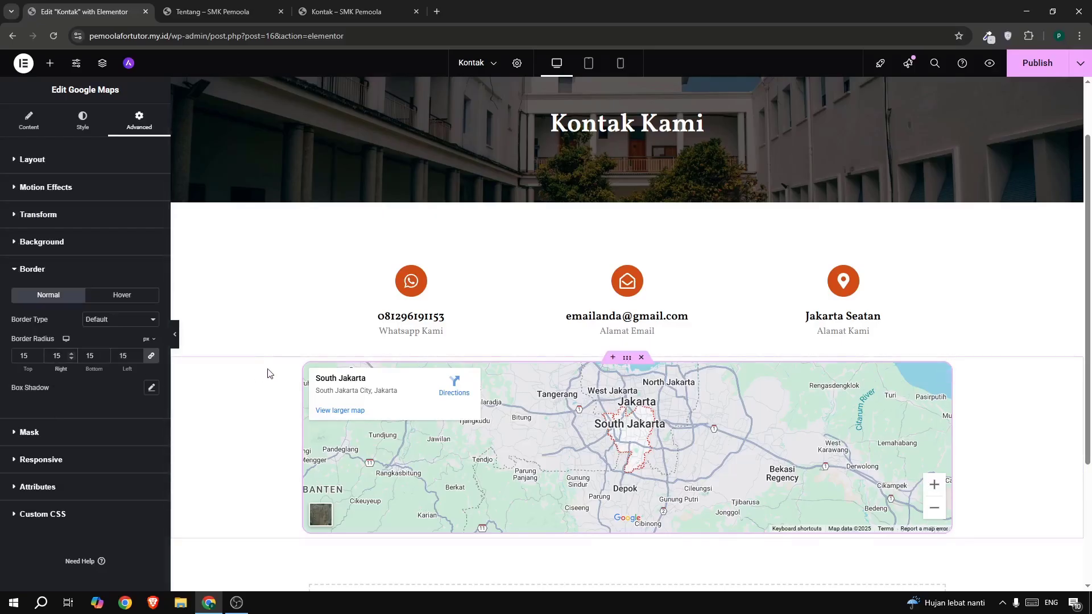
pyautogui.click(629, 357)
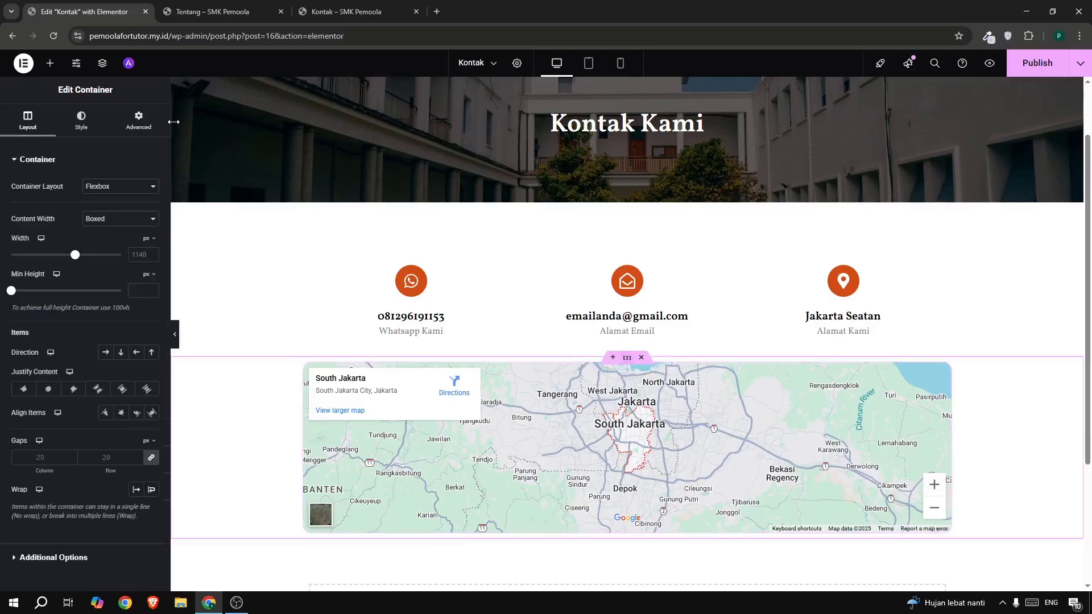
pyautogui.click(138, 120)
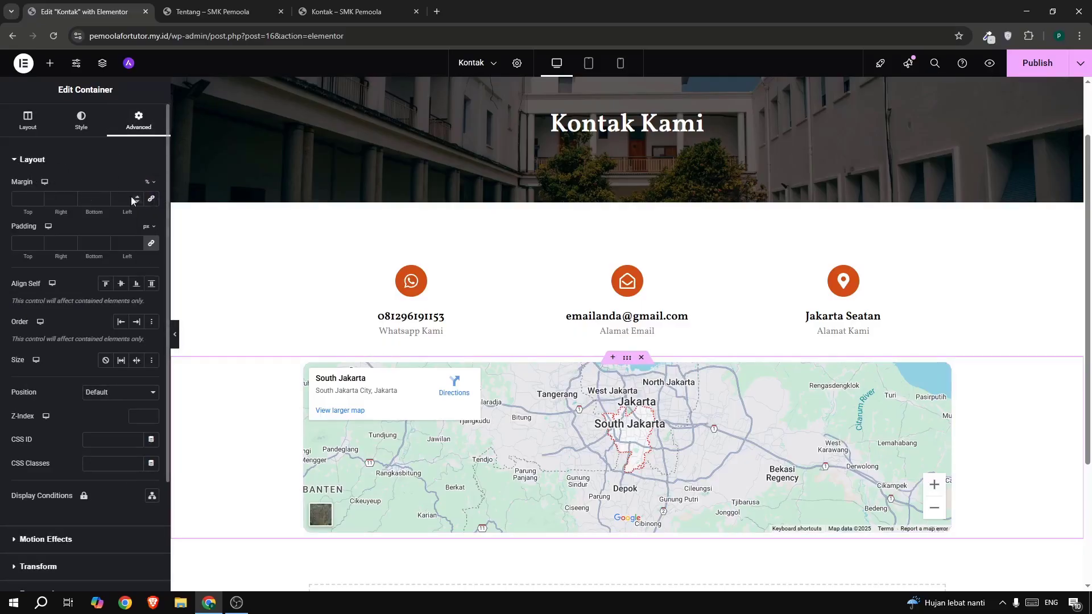
# - Set the map section's margins to 5% top and 3% bottom, publish, then view Tentang
pyautogui.click(26, 198)
pyautogui.write('5')
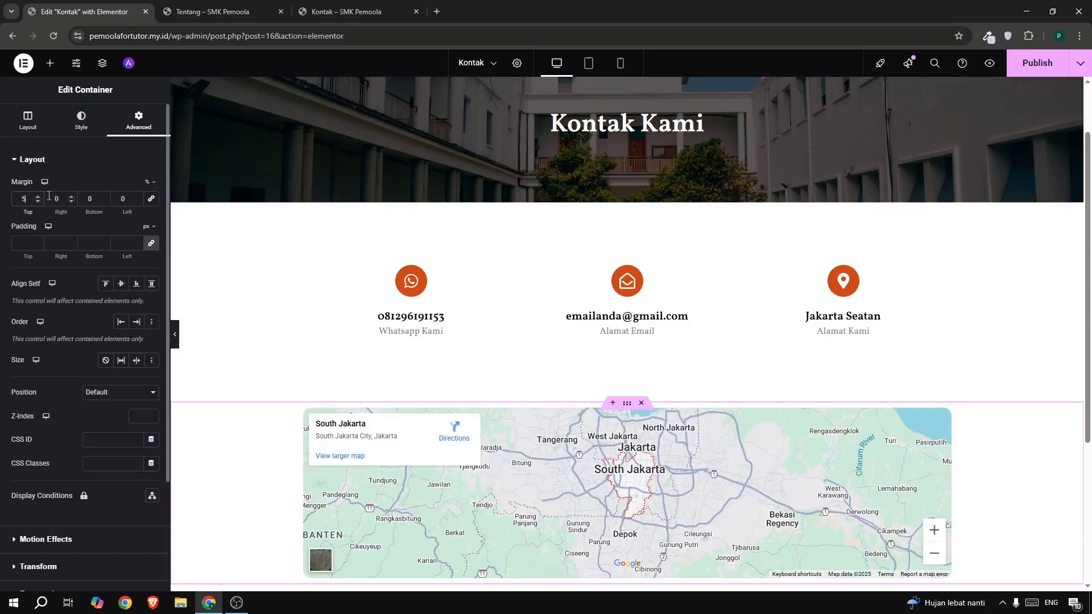
pyautogui.doubleClick(82, 198)
pyautogui.write('3')
pyautogui.click(1029, 72)
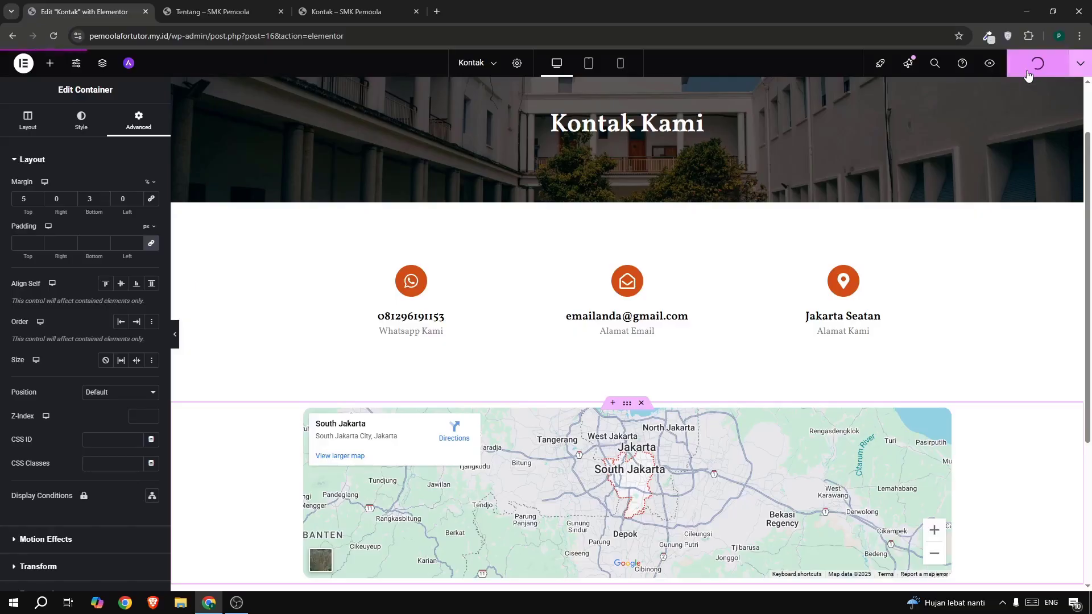
pyautogui.click(238, 13)
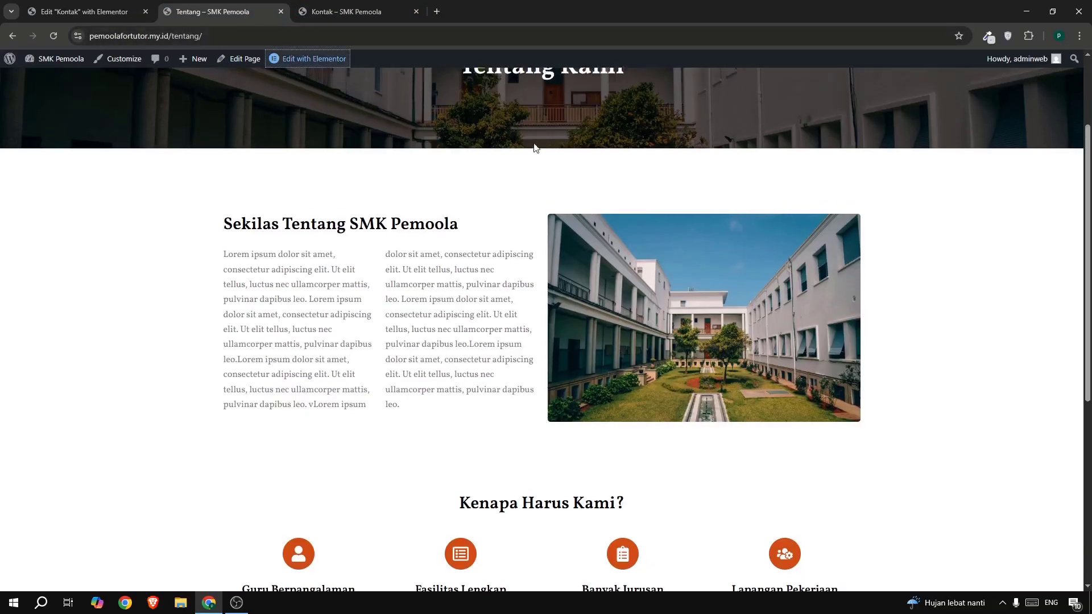
# - Open KONTAK from the live site menu to check the map, then close the editor tab
pyautogui.scroll(3, 535, 148)
pyautogui.click(849, 92)
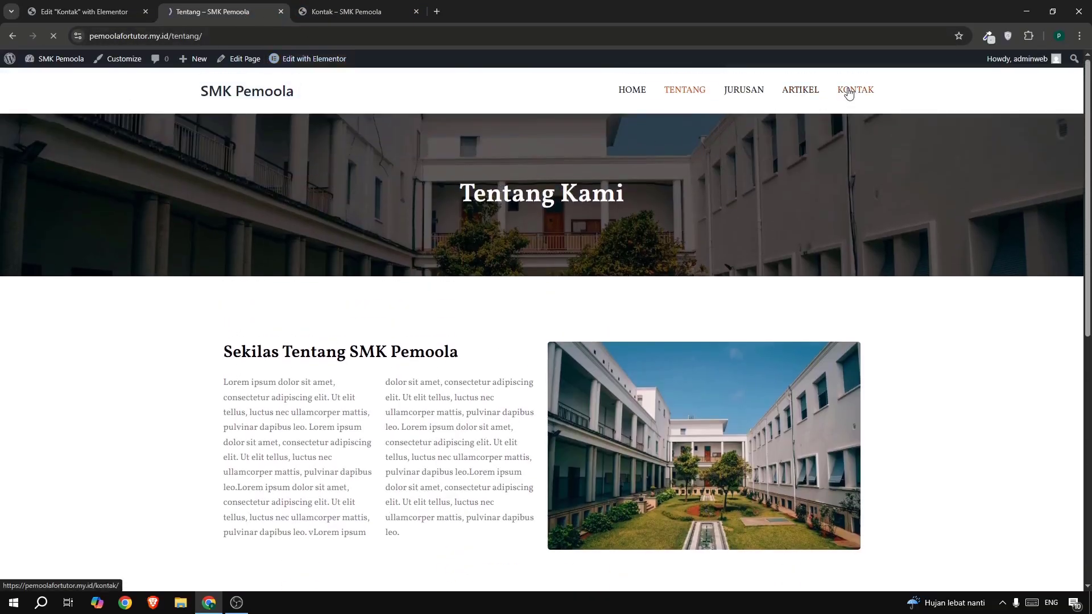
pyautogui.scroll(-3, 450, 254)
pyautogui.scroll(1, 450, 254)
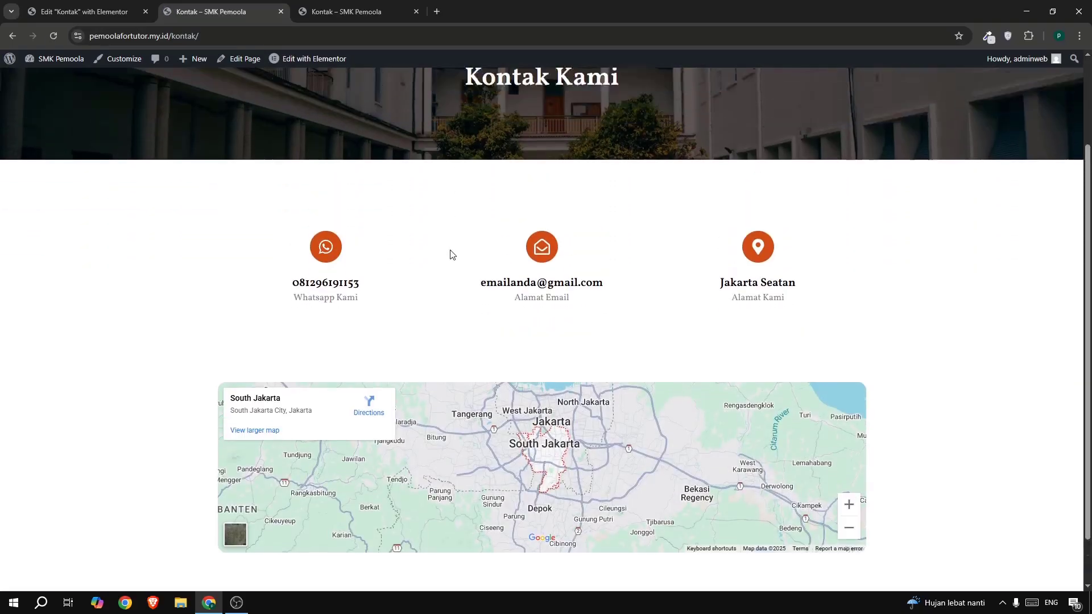
pyautogui.scroll(2, 449, 254)
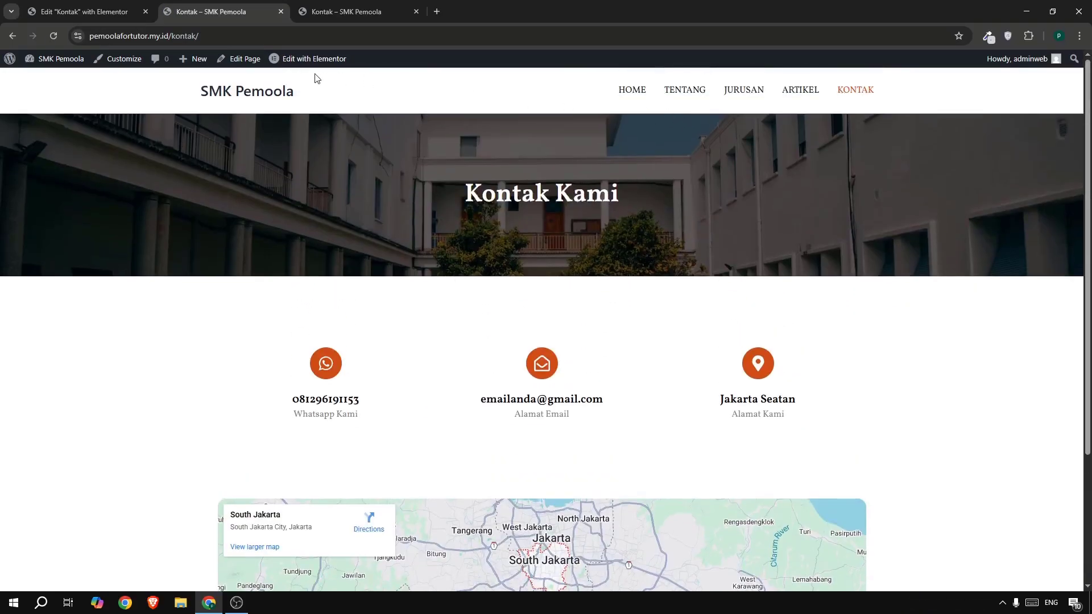
pyautogui.click(126, 13)
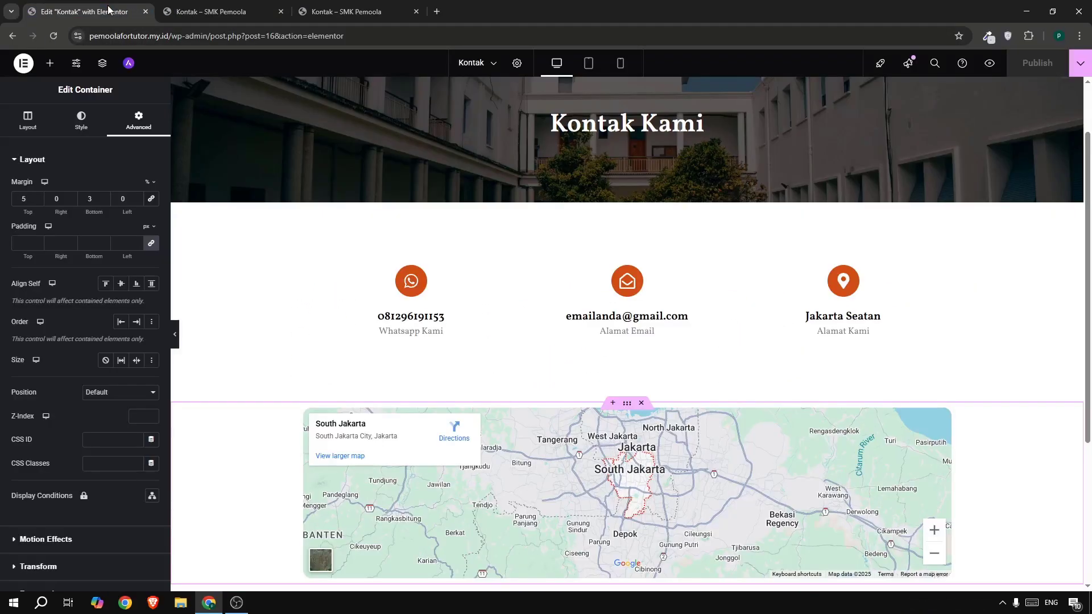
pyautogui.click(145, 11)
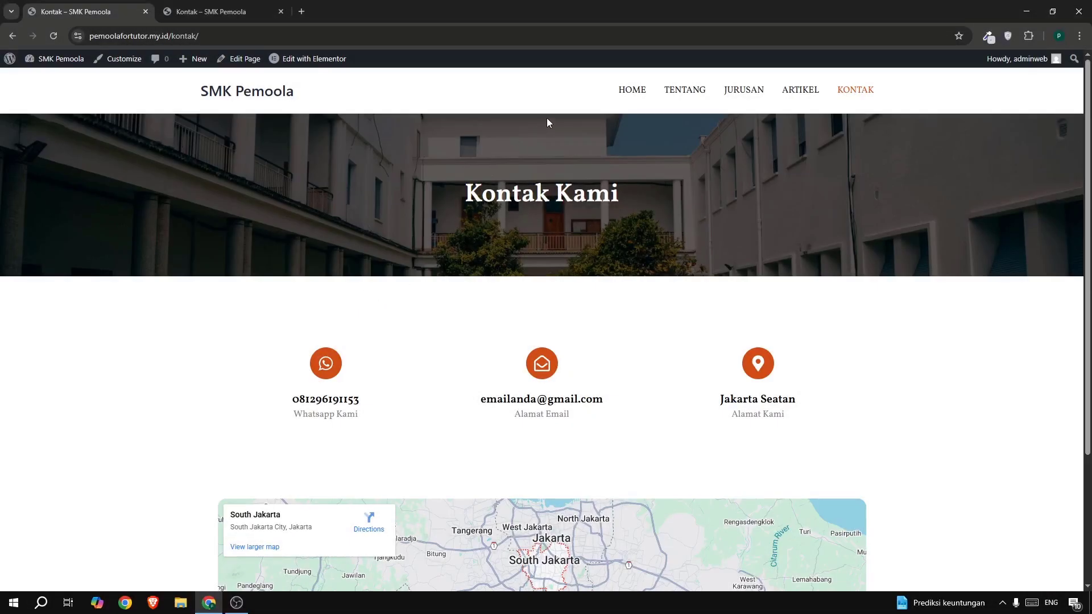
# - Go to the Home page and open its Elementor editor in a new tab moved first
pyautogui.click(628, 93)
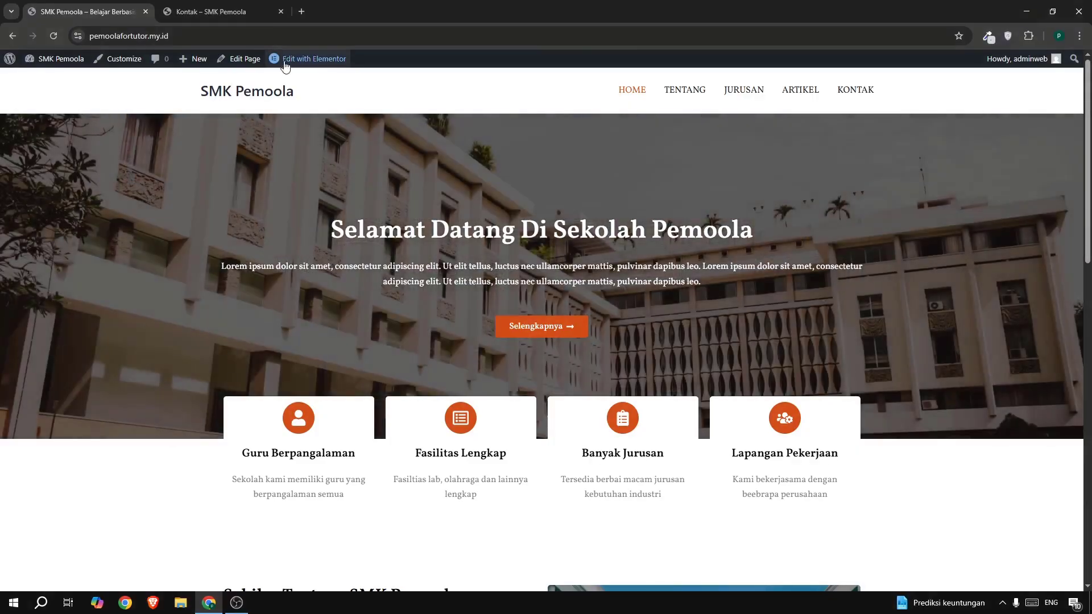
pyautogui.moveTo(295, 66)
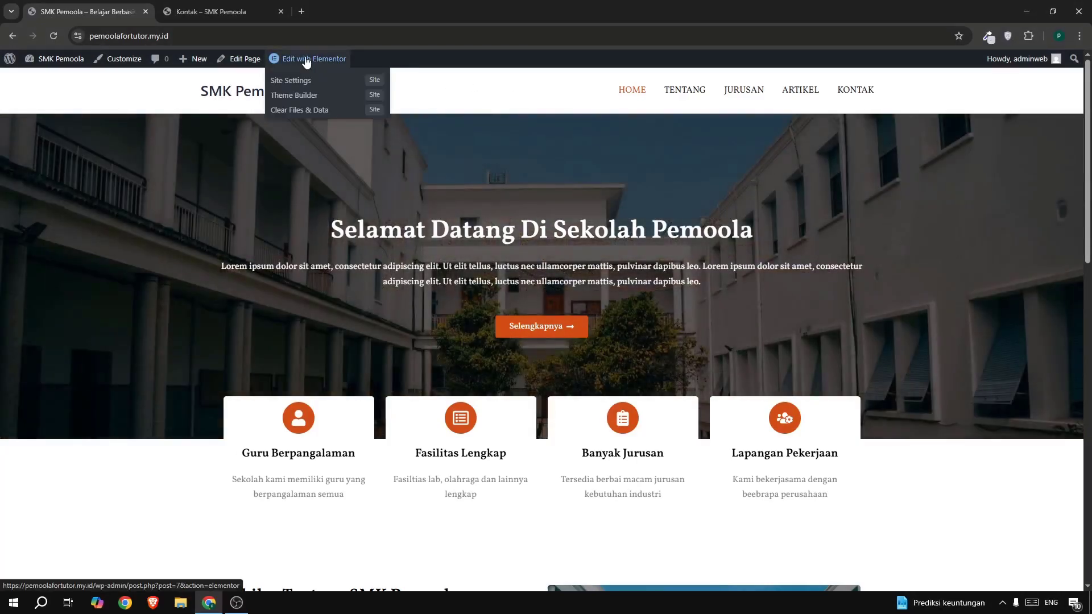
pyautogui.rightClick(306, 62)
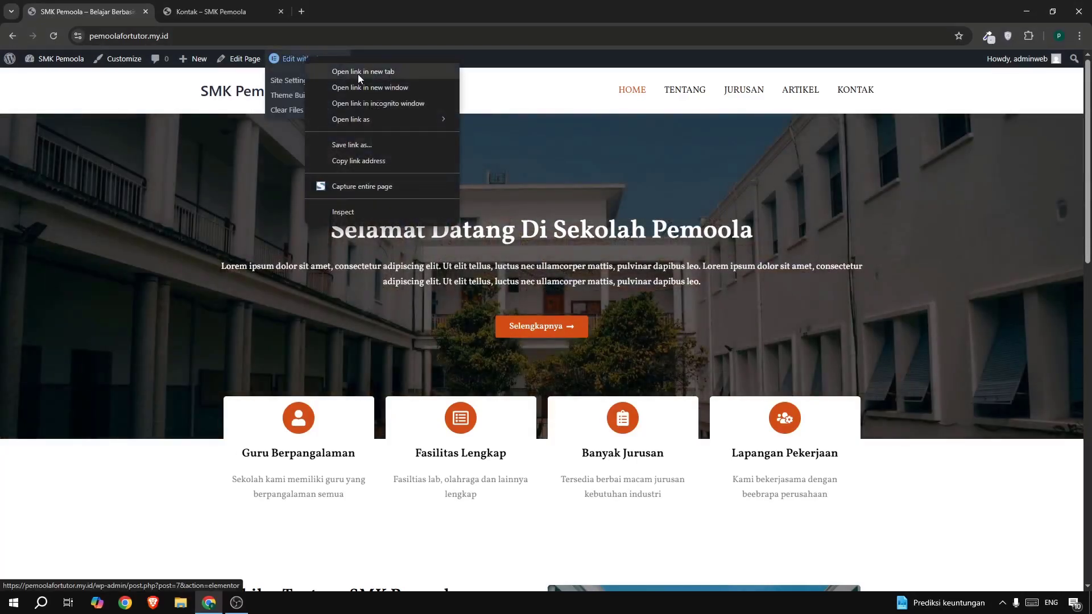
pyautogui.click(357, 74)
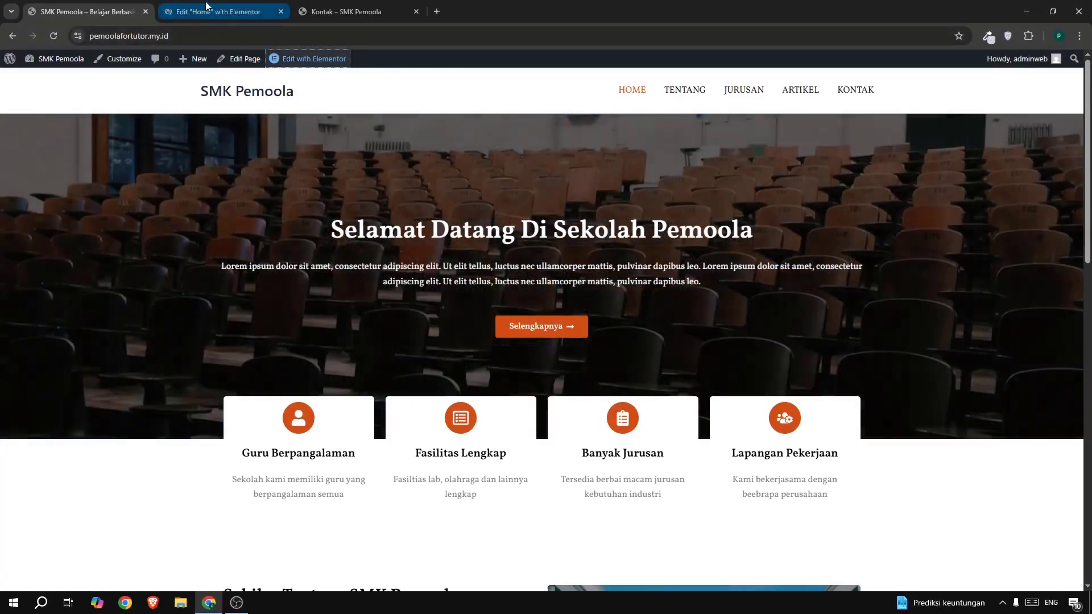
pyautogui.moveTo(206, 6); pyautogui.dragTo(86, 7)
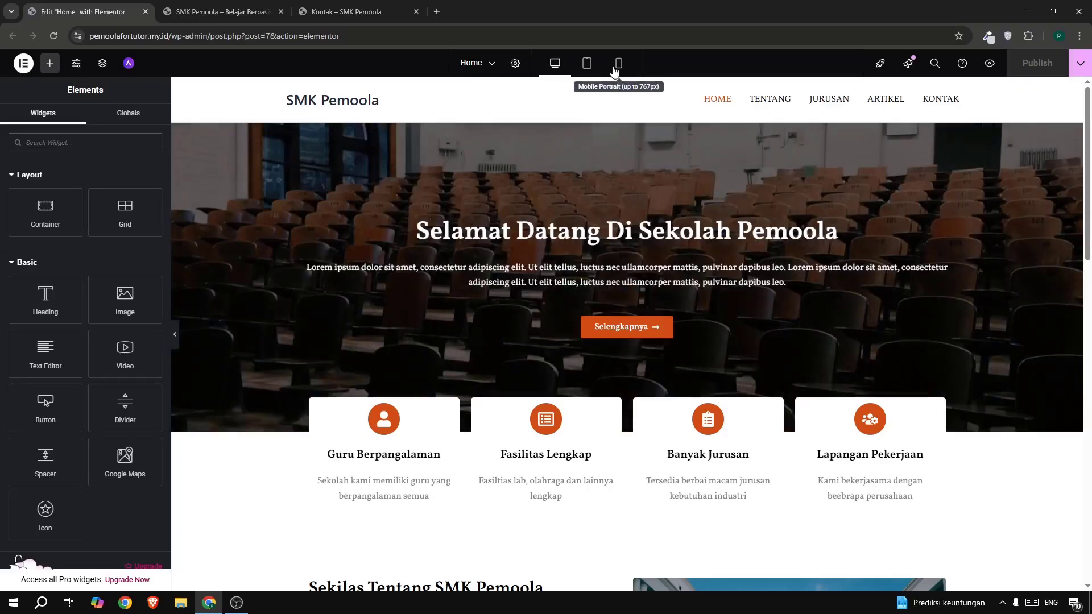
# - Preview the Home page in mobile portrait view and bring up the hero heading's typography settings
pyautogui.click(615, 70)
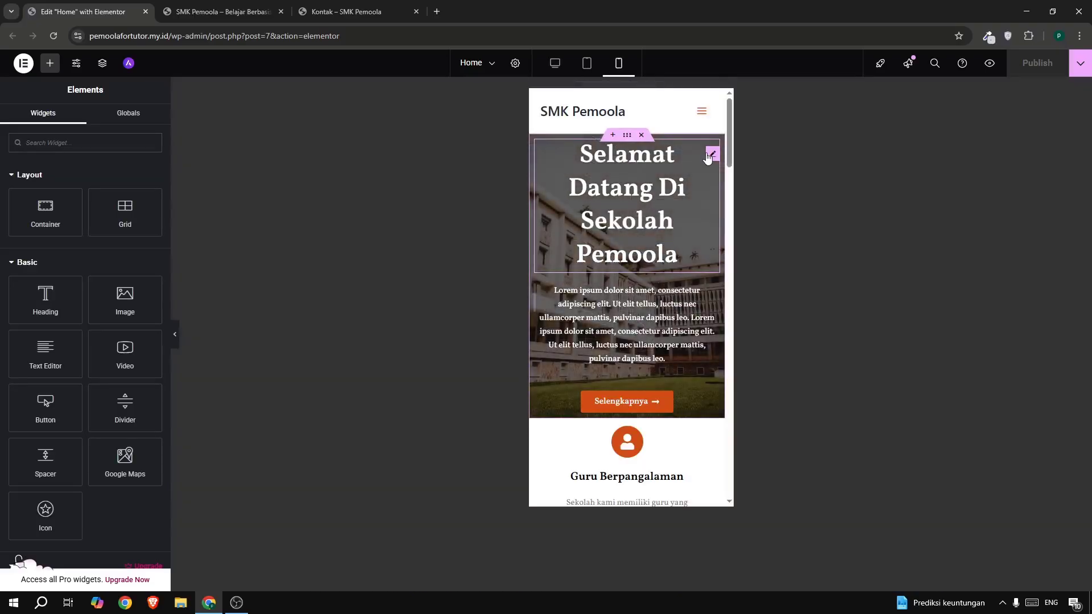
pyautogui.click(709, 155)
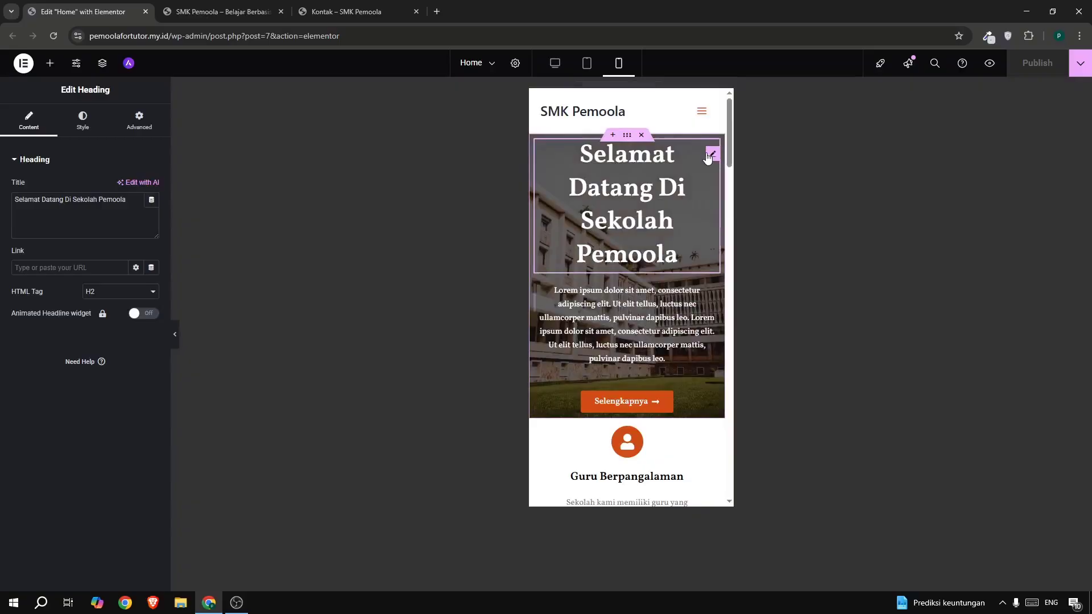
pyautogui.click(85, 122)
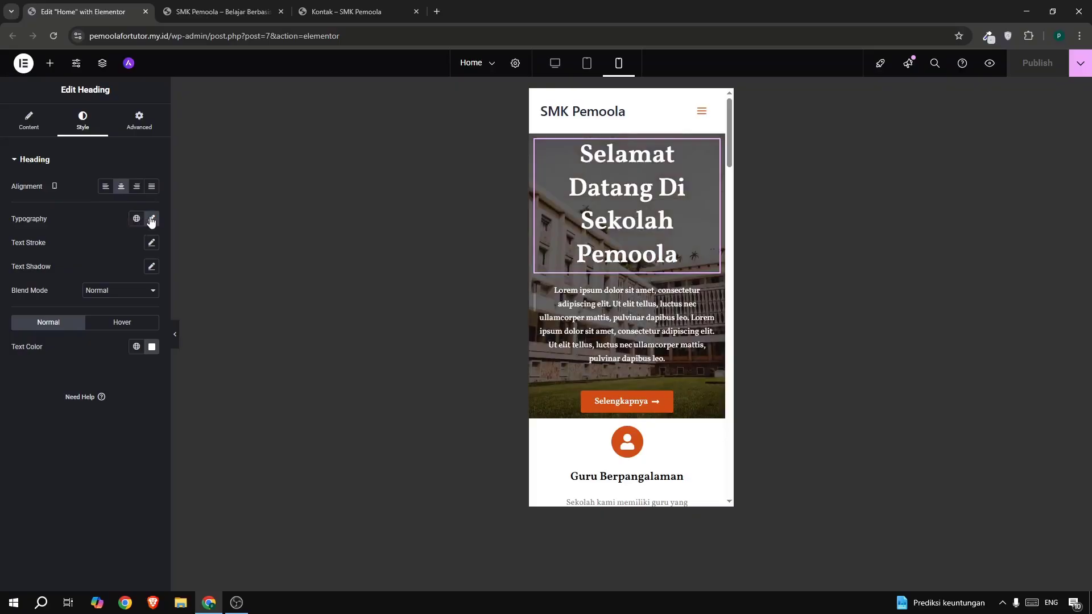
pyautogui.click(151, 219)
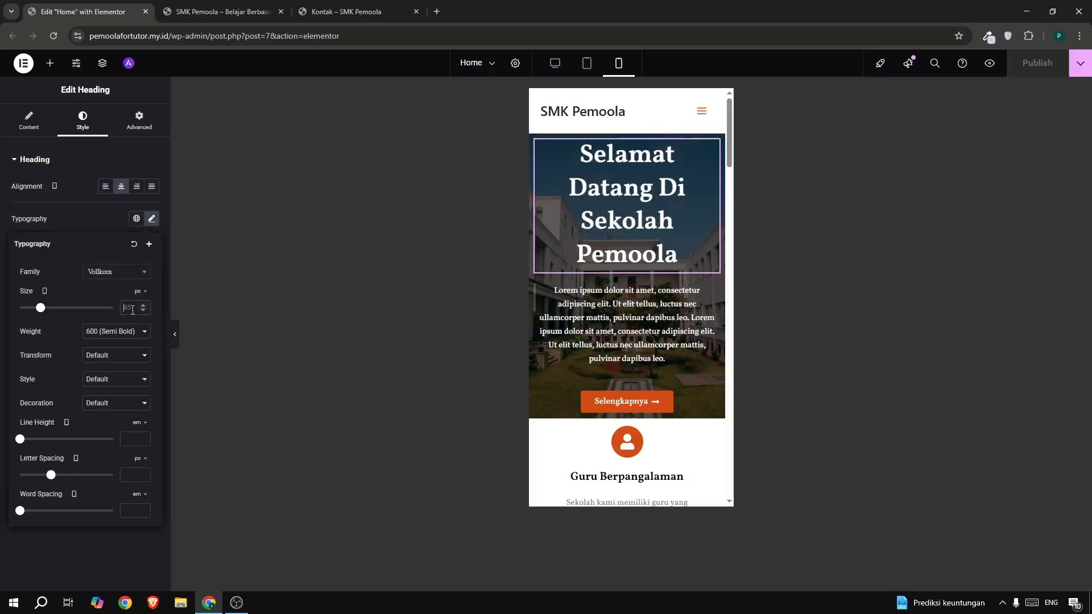
# - Set the hero heading's mobile font size to 35 px
pyautogui.write('15')
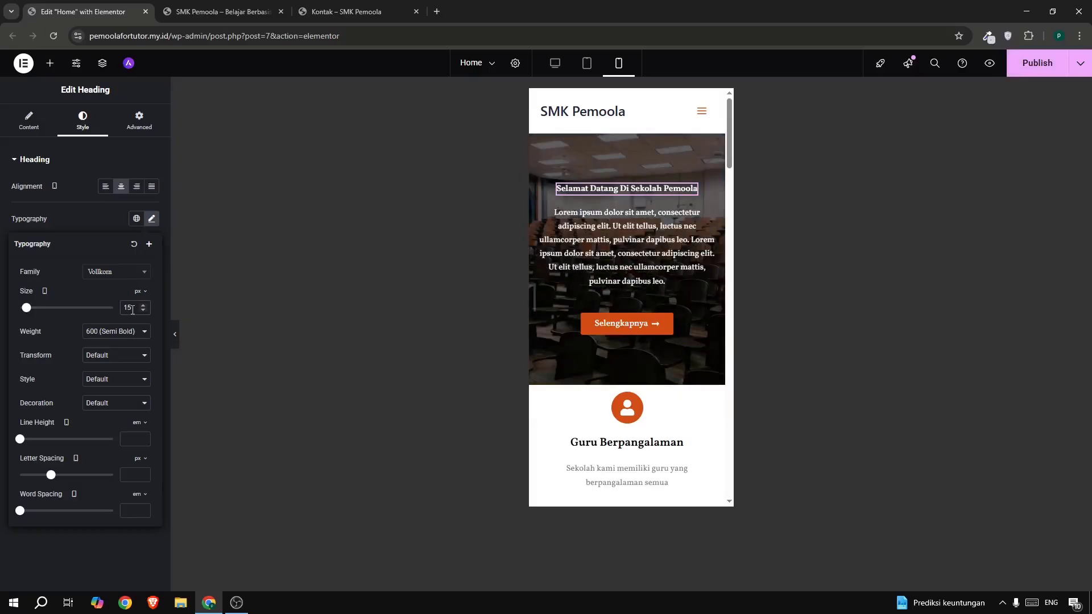
pyautogui.click(143, 305)
pyautogui.click(143, 305)
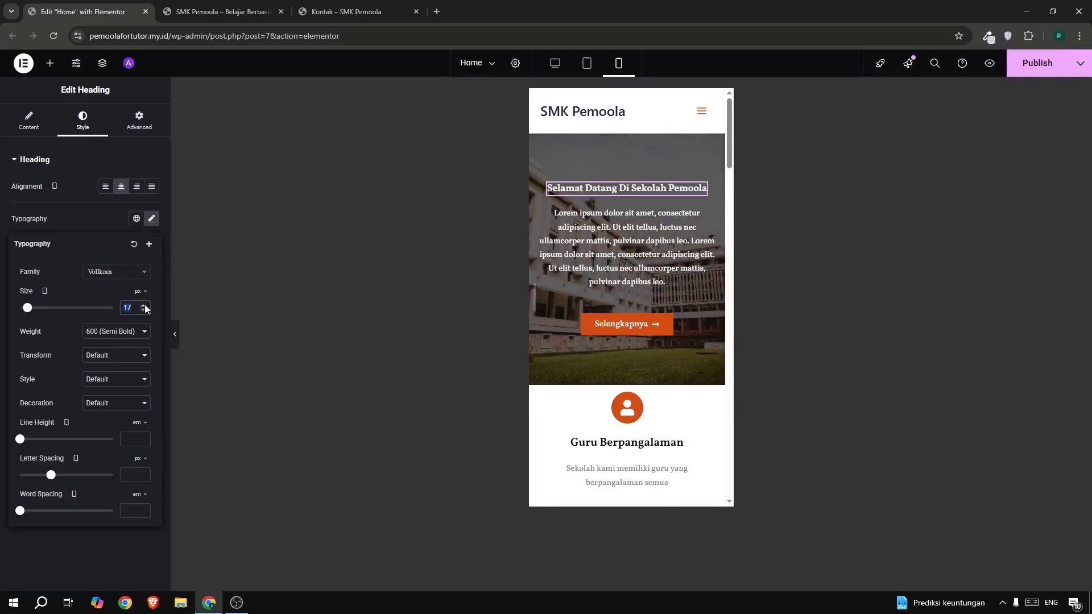
pyautogui.write('25')
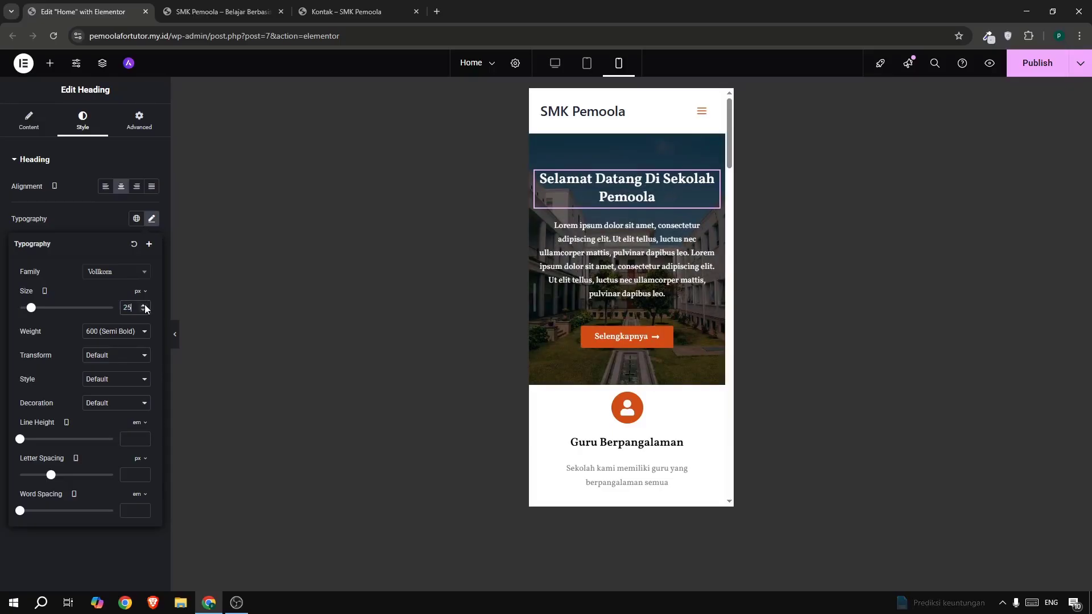
pyautogui.click(145, 305)
pyautogui.click(145, 306)
pyautogui.click(145, 305)
pyautogui.click(144, 305)
pyautogui.click(145, 305)
pyautogui.click(144, 306)
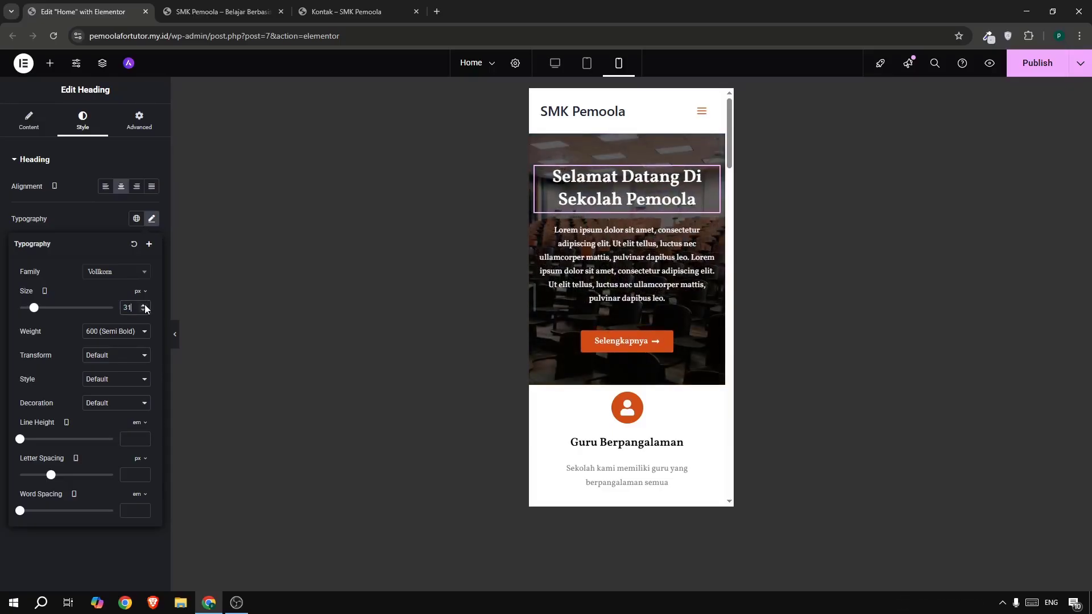
pyautogui.click(144, 305)
pyautogui.click(144, 306)
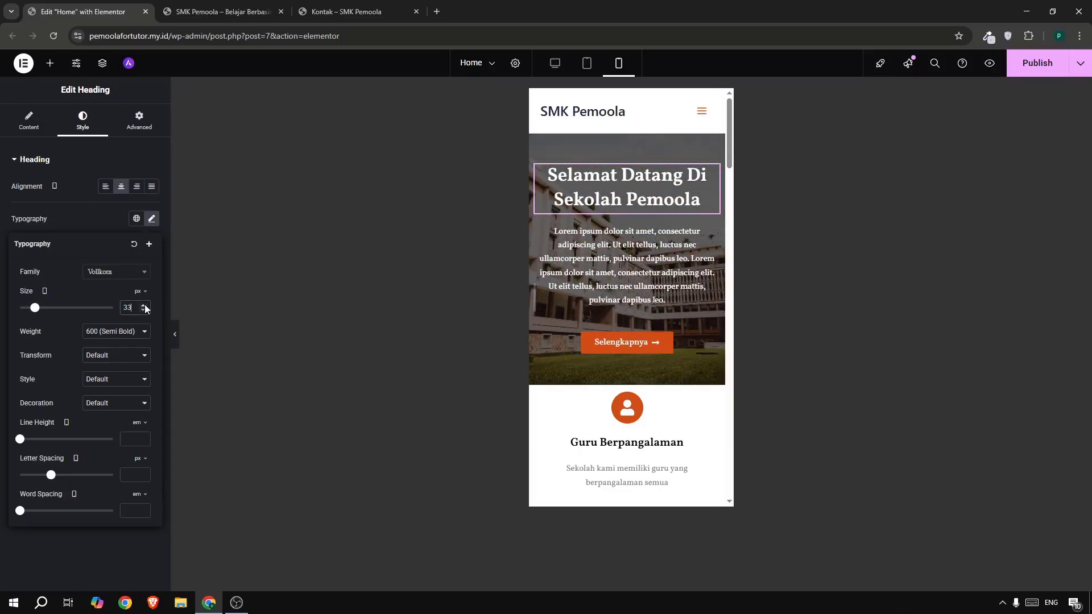
pyautogui.click(144, 305)
pyautogui.click(145, 305)
pyautogui.click(145, 305)
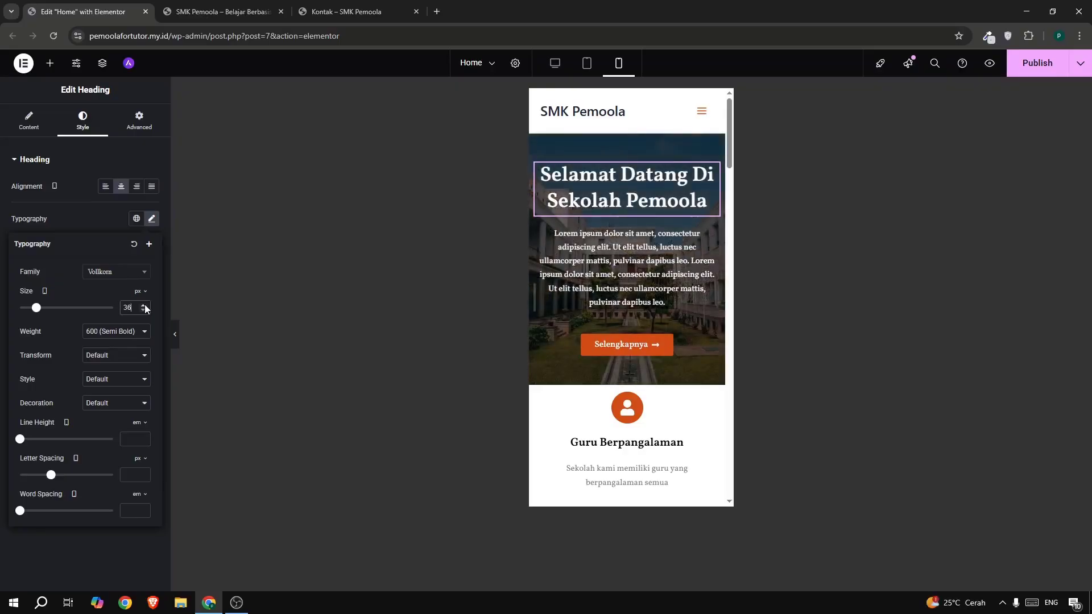
pyautogui.click(142, 311)
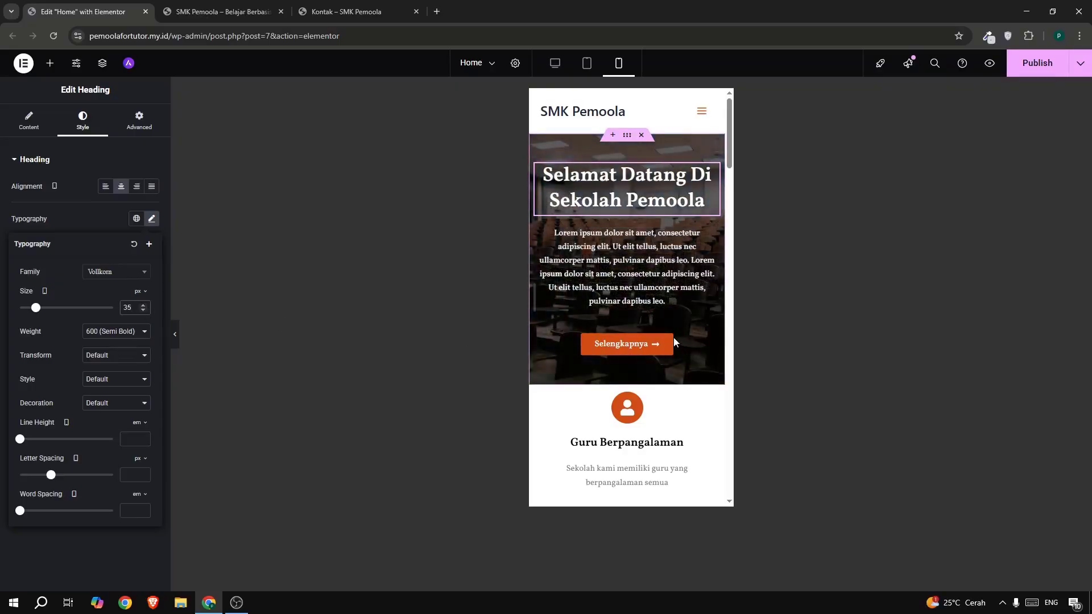
pyautogui.scroll(-15, 673, 337)
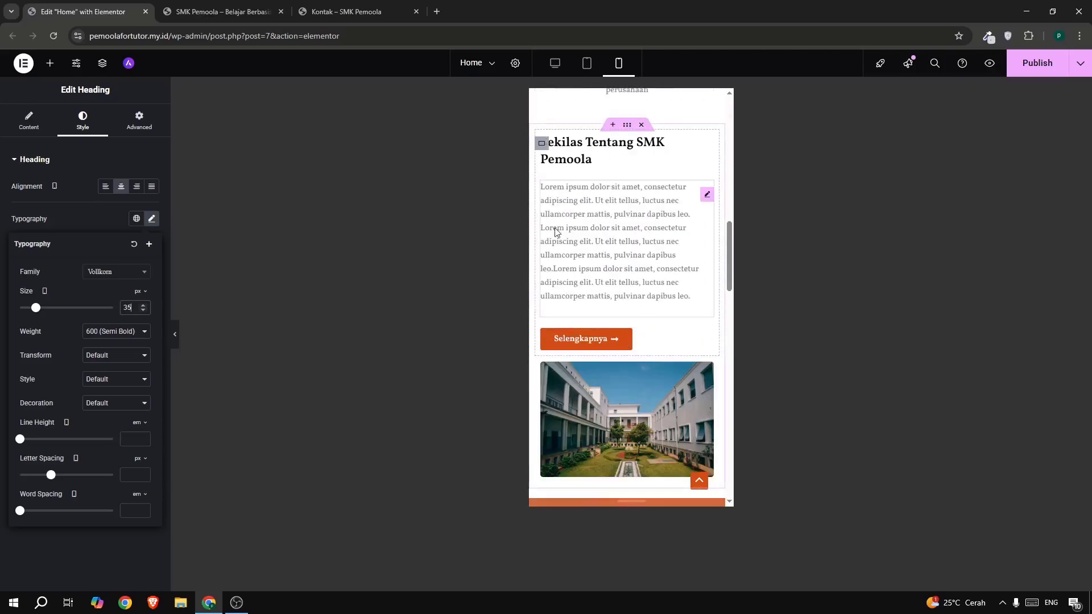
# - Stretch the Selengkapnya button in the about section to full width
pyautogui.click(660, 344)
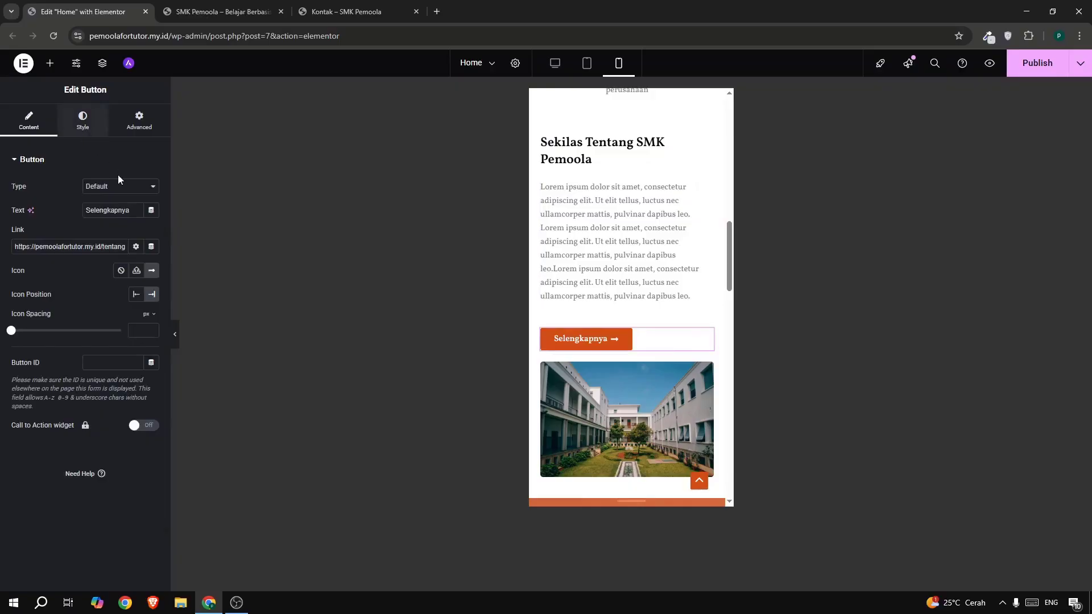
pyautogui.click(82, 129)
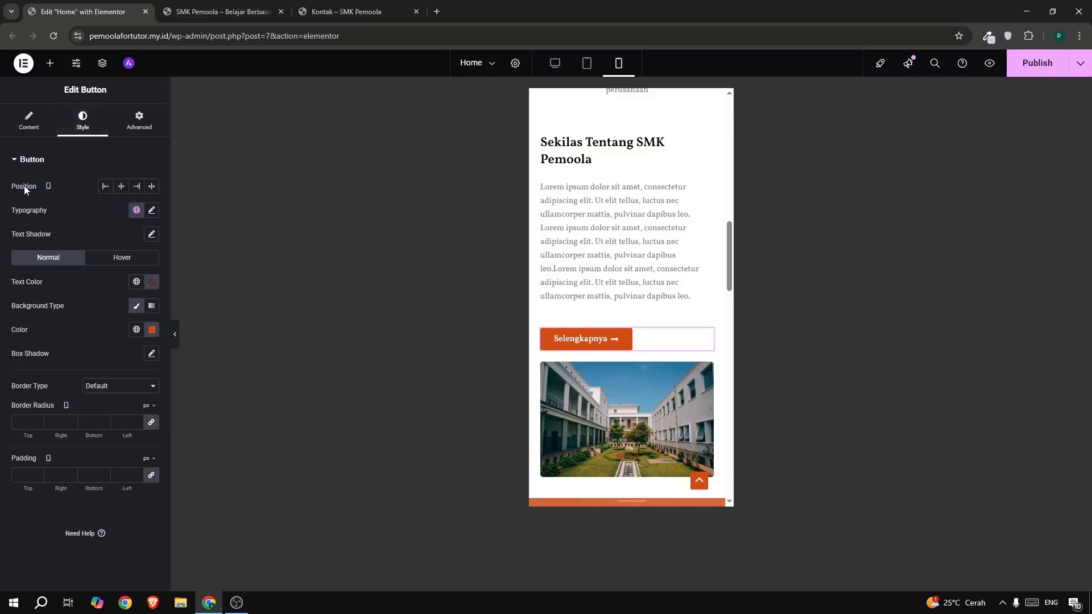
pyautogui.moveTo(24, 188); pyautogui.dragTo(48, 193)
pyautogui.click(146, 191)
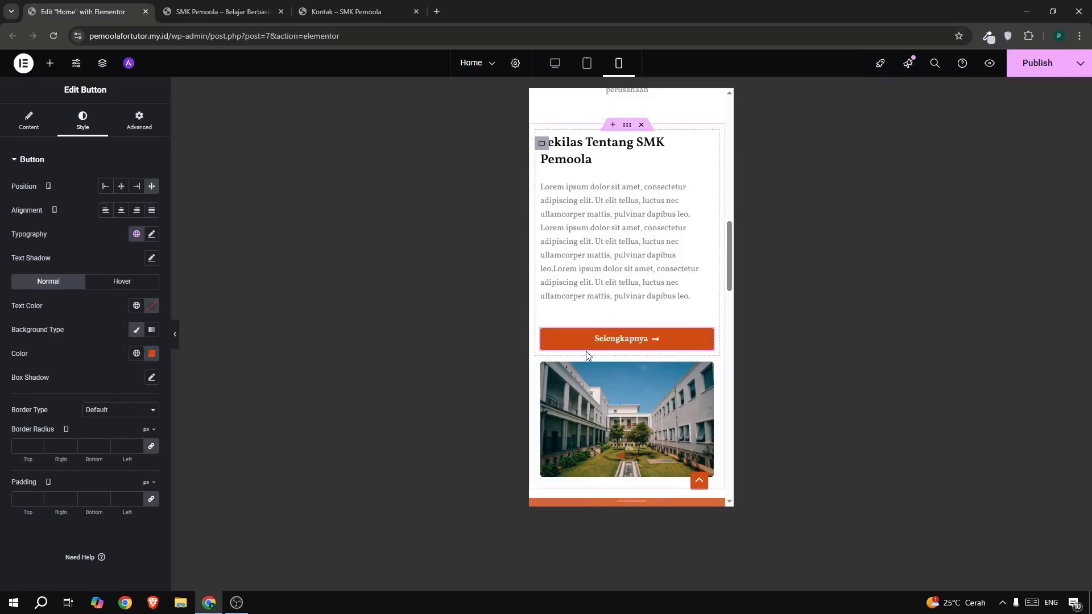
pyautogui.scroll(-2, 585, 352)
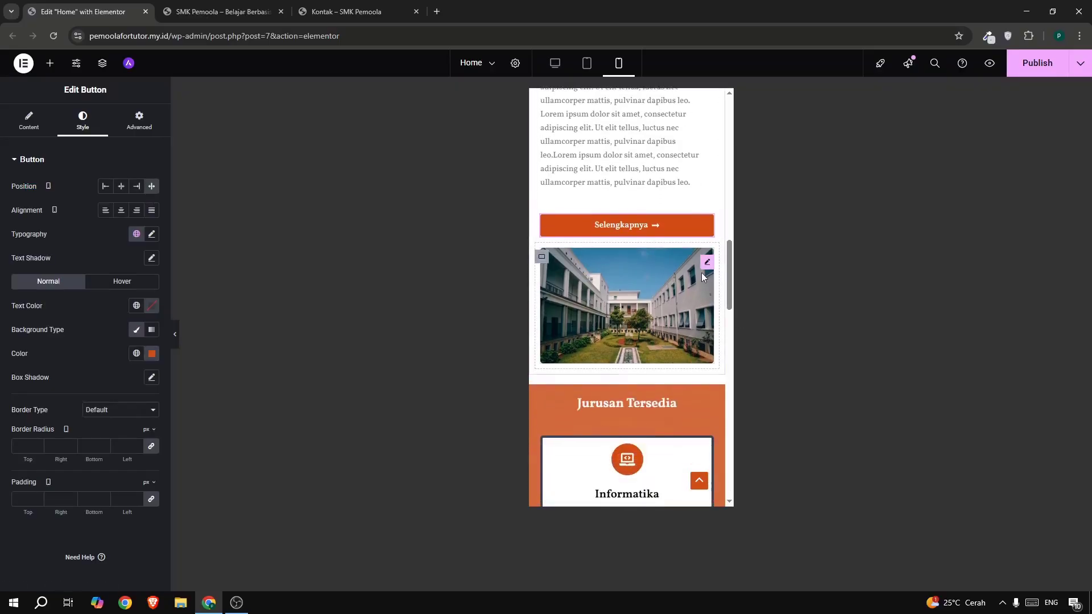
# - Set the school photo's mobile width to 100%
pyautogui.click(707, 265)
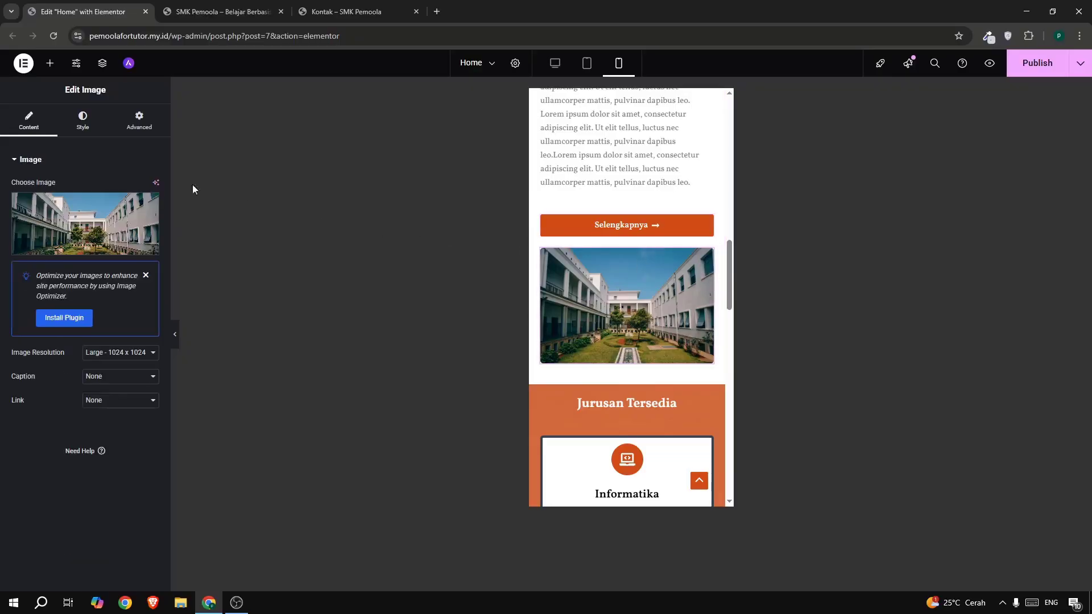
pyautogui.click(95, 132)
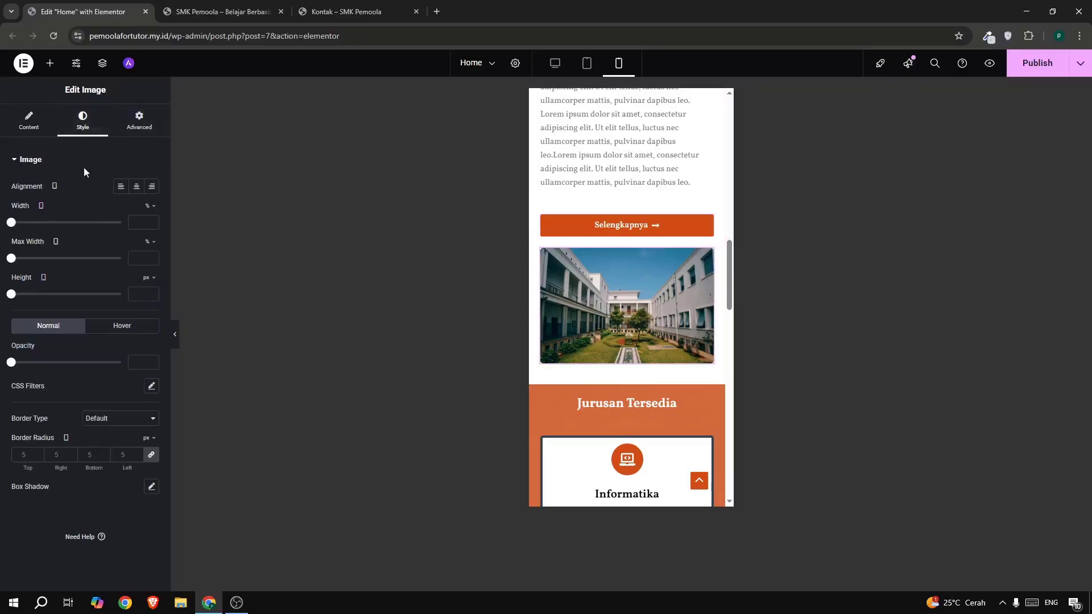
pyautogui.moveTo(11, 223); pyautogui.dragTo(136, 246)
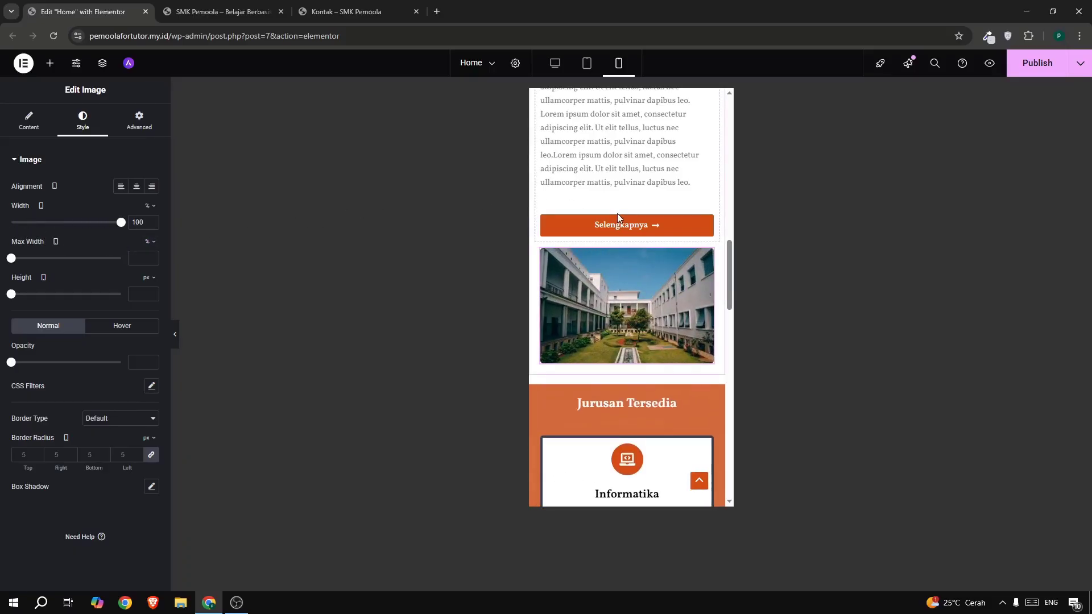
pyautogui.scroll(15, 617, 216)
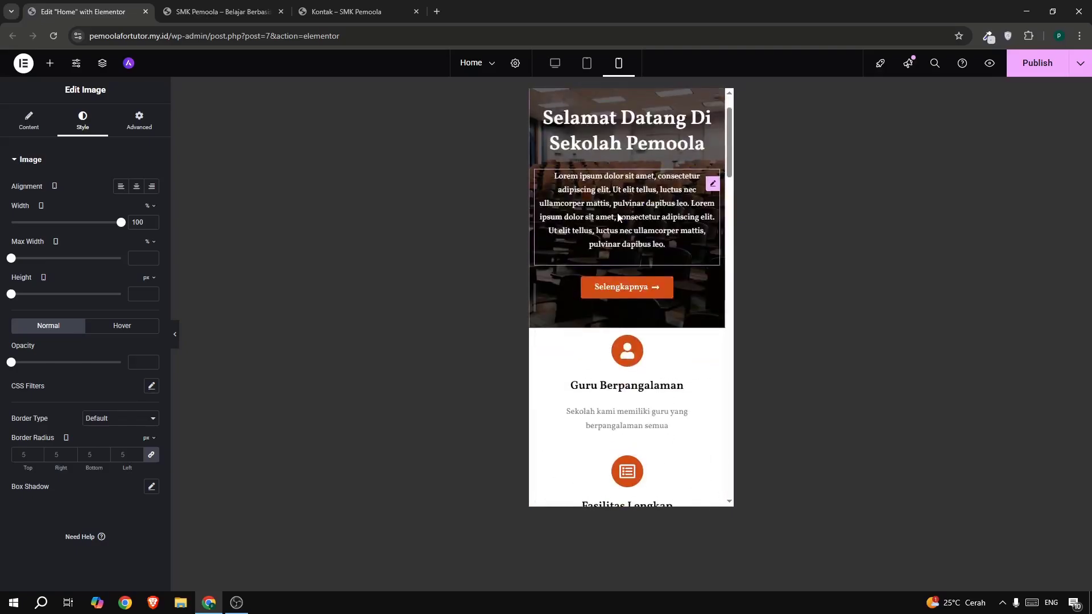
pyautogui.scroll(2, 618, 216)
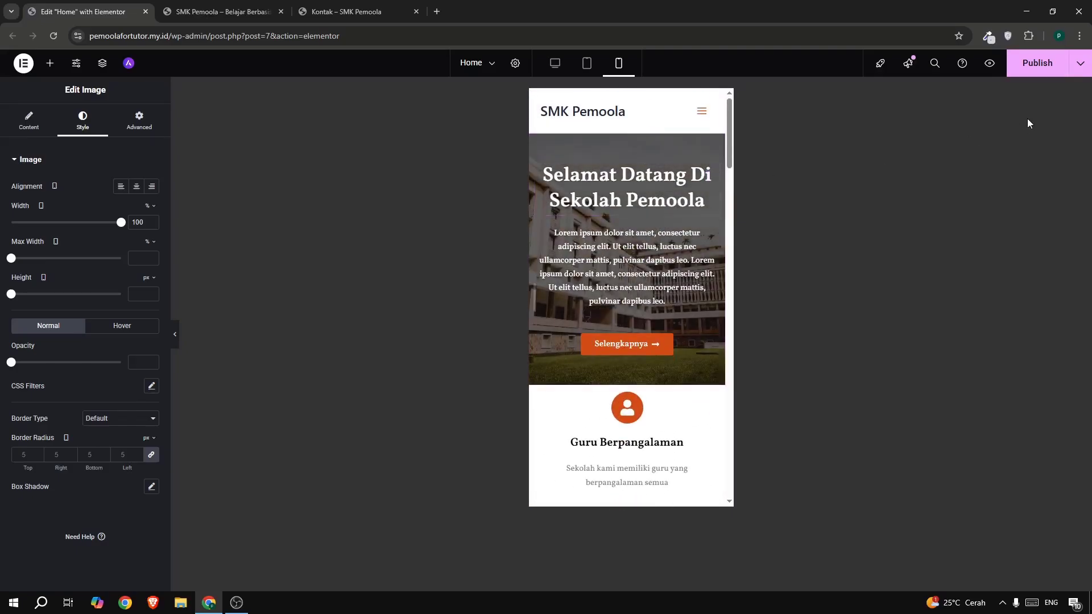
# - Publish the Home page, then reload the live site and scroll to the Jurusan Tersedia section
pyautogui.click(1028, 74)
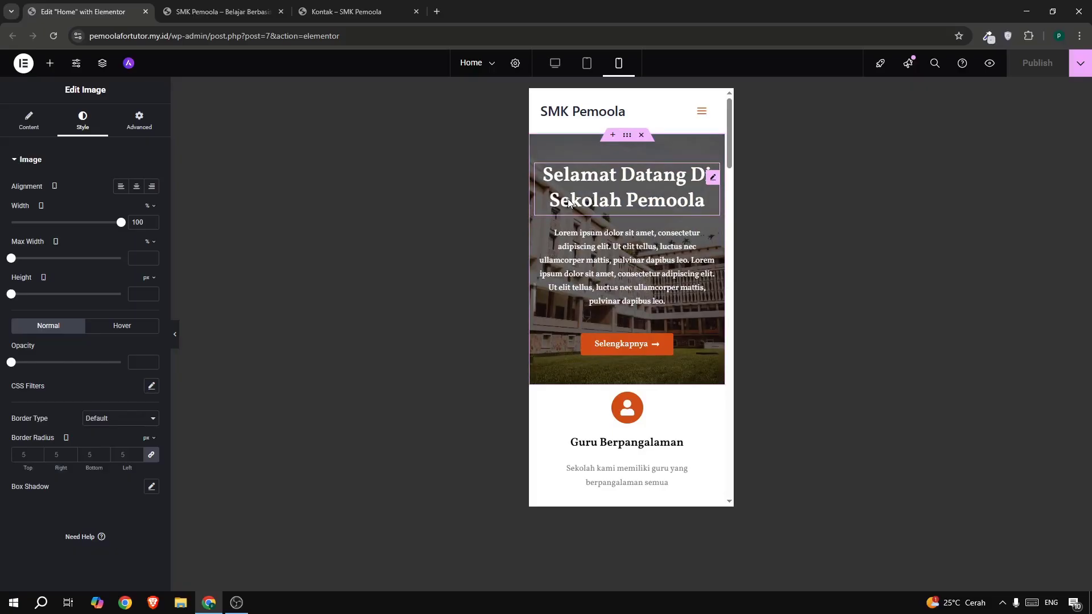
pyautogui.click(221, 11)
pyautogui.click(53, 36)
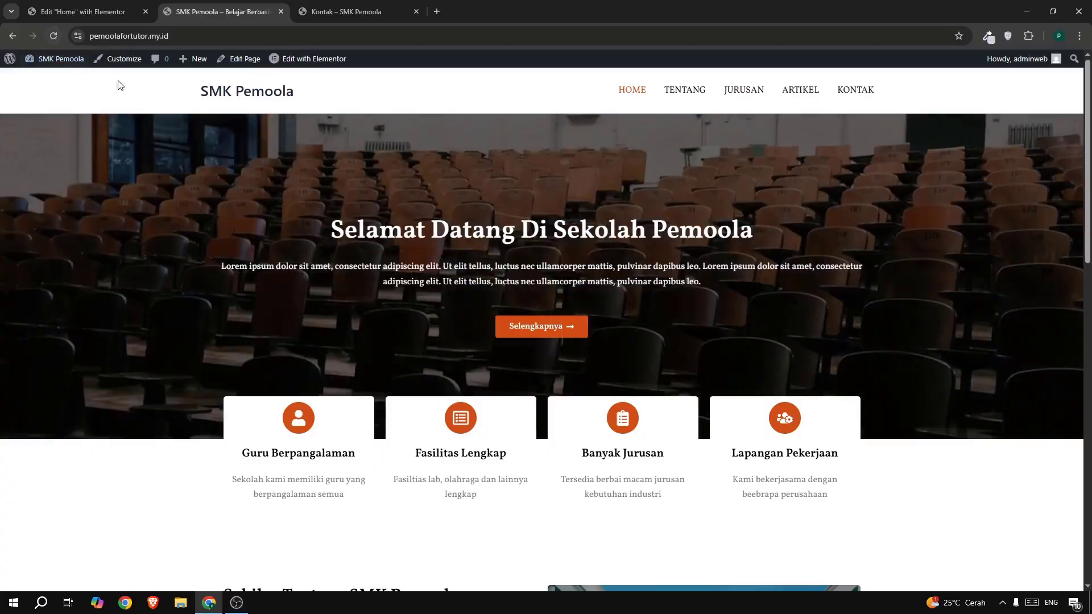
pyautogui.scroll(-12, 468, 236)
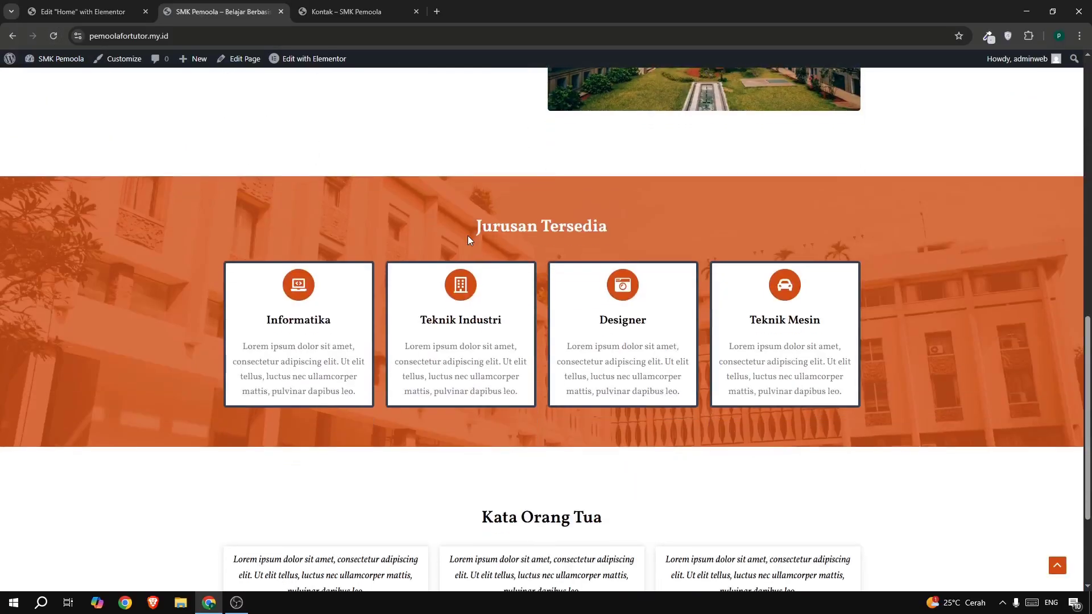